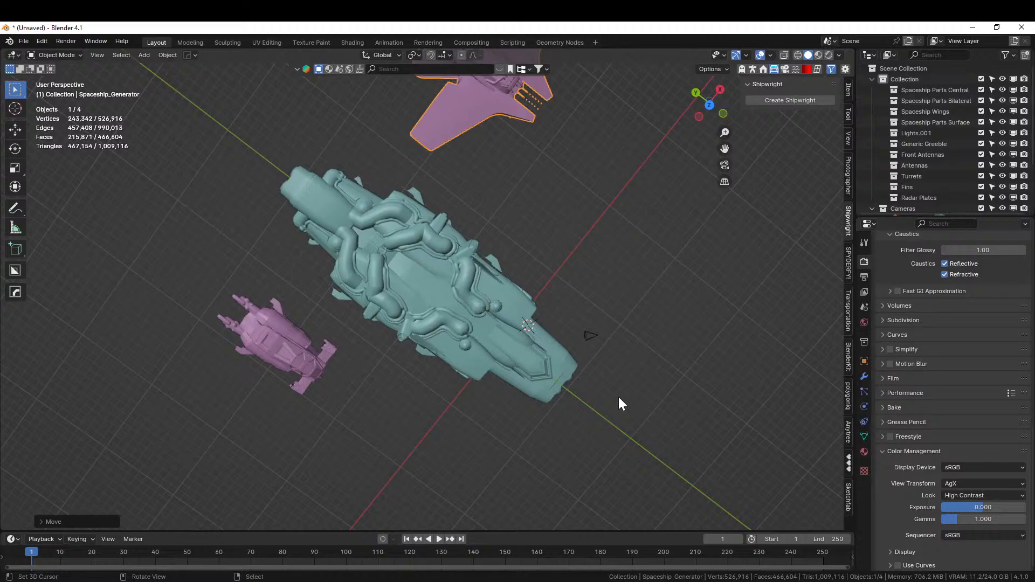
# Add a mesh circle at the 3D cursor and scale it by 75 so it surrounds the ships.
pyautogui.moveTo(619, 400); pyautogui.dragTo(480, 434, button='middle')
pyautogui.scroll(-4, 575, 398)
pyautogui.press('KP_7')
pyautogui.scroll(-3, 575, 398)
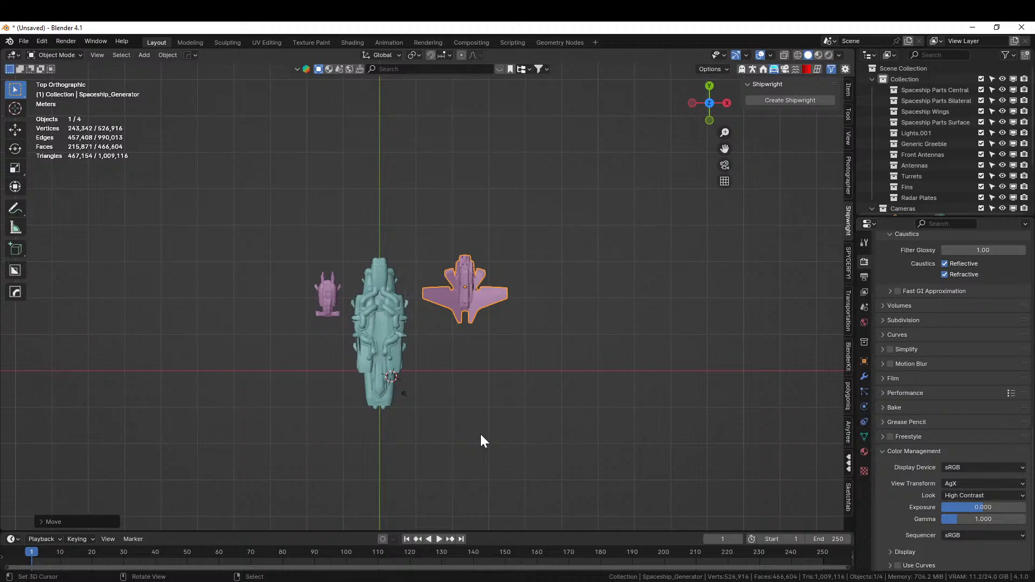
pyautogui.hotkey('shift', 'a')
pyautogui.moveTo(361, 297)
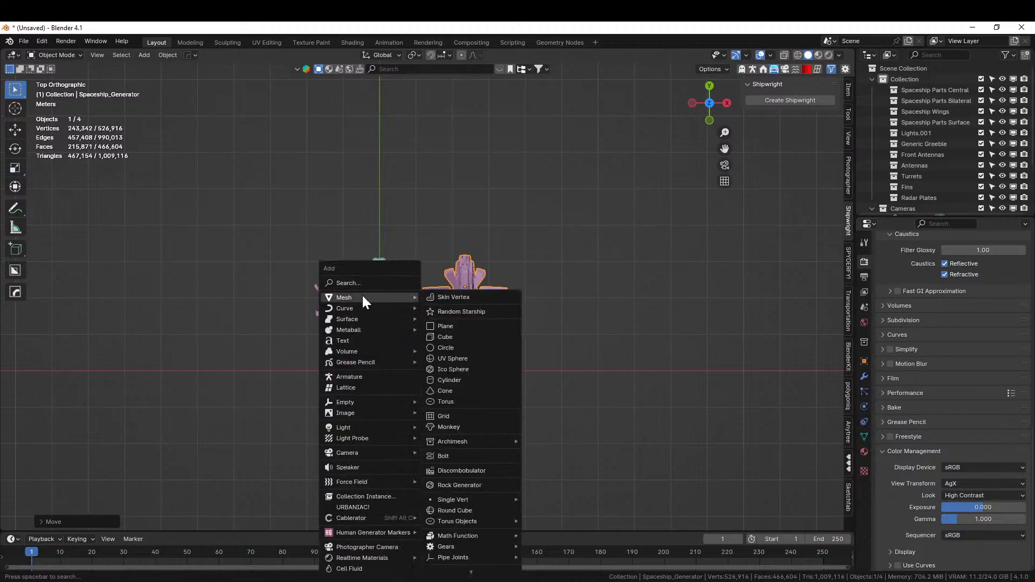
pyautogui.click(455, 348)
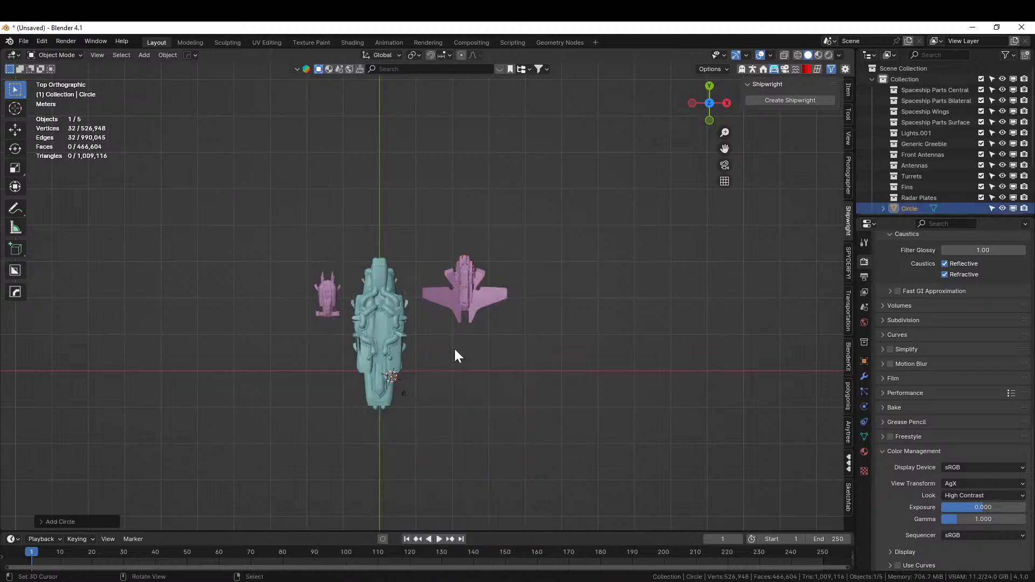
pyautogui.press('s')
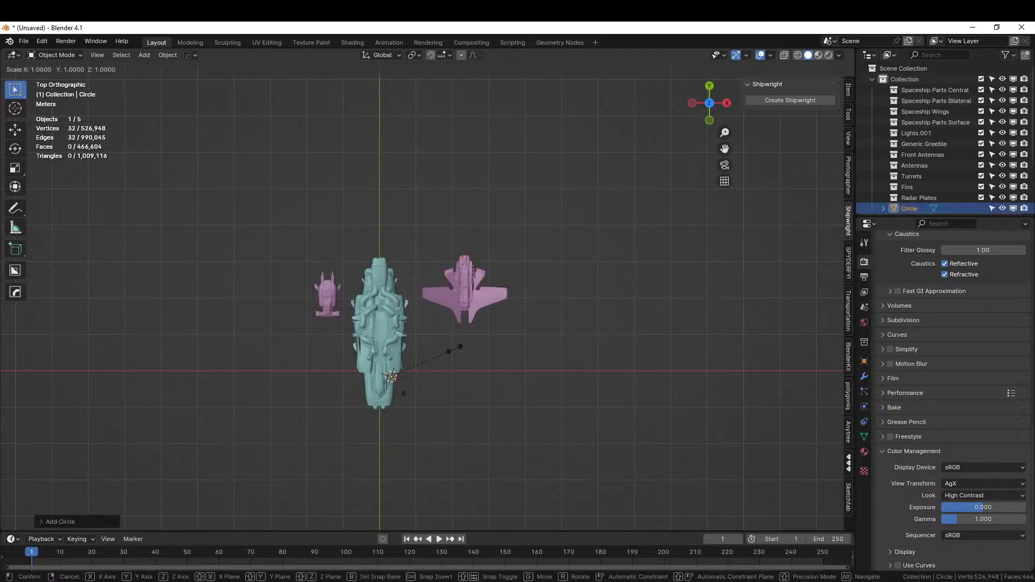
pyautogui.write('75')
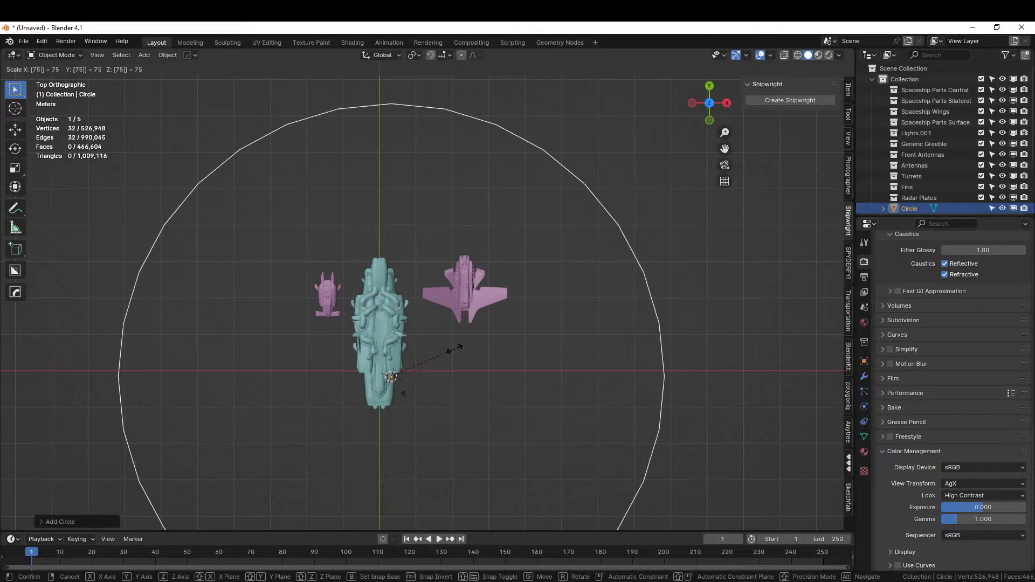
pyautogui.press('Return')
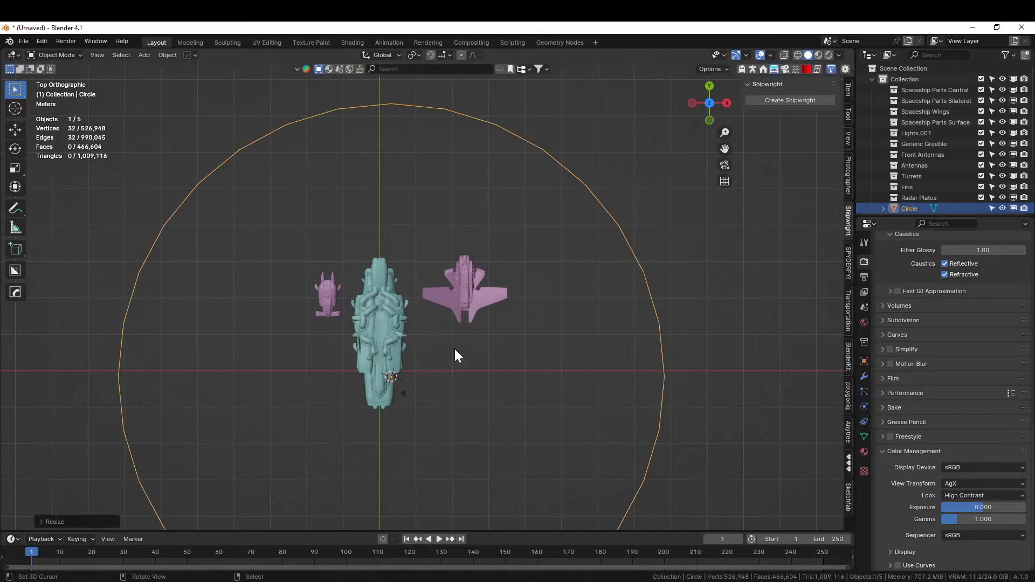
# Apply the circle's rotation and scale, and fill its outline with a single face.
pyautogui.scroll(-3, 454, 356)
pyautogui.moveTo(455, 356)
pyautogui.mouseDown(button='middle')
pyautogui.moveTo(504, 311)
pyautogui.moveTo(565, 296)
pyautogui.moveTo(608, 340)
pyautogui.moveTo(450, 356)
pyautogui.mouseUp(button='middle')
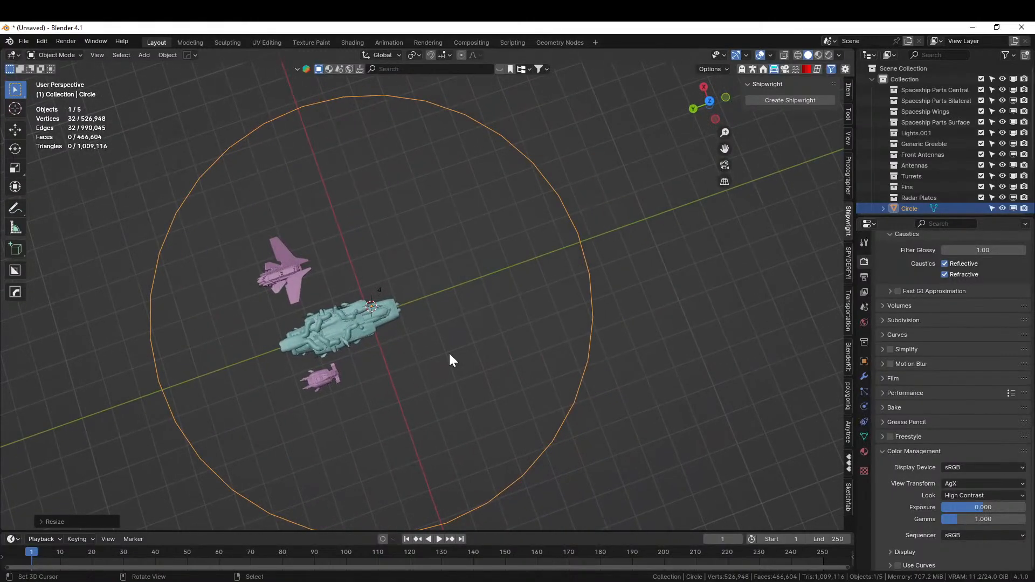
pyautogui.hotkey('ctrl', 'a')
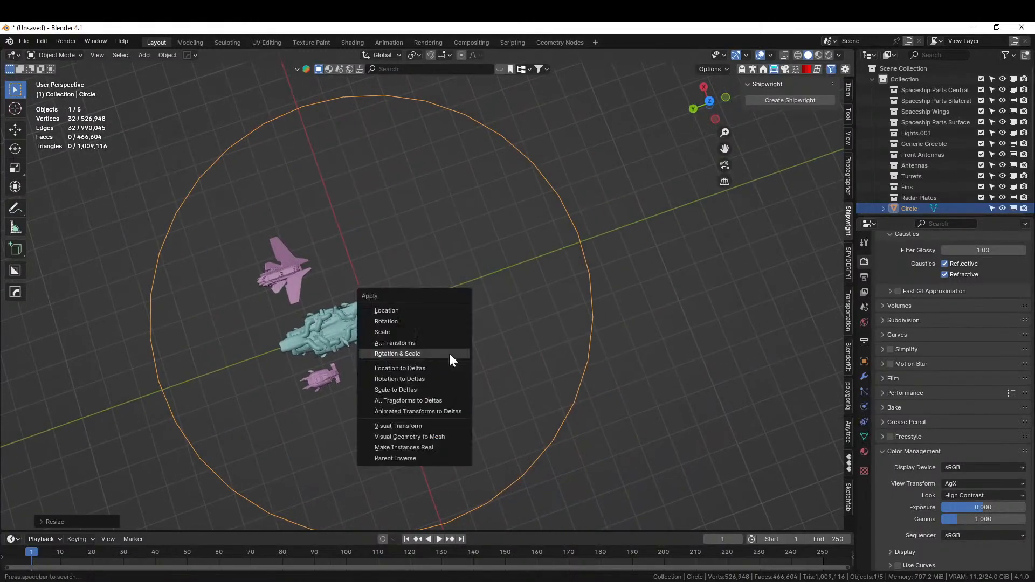
pyautogui.click(450, 356)
pyautogui.press('Tab')
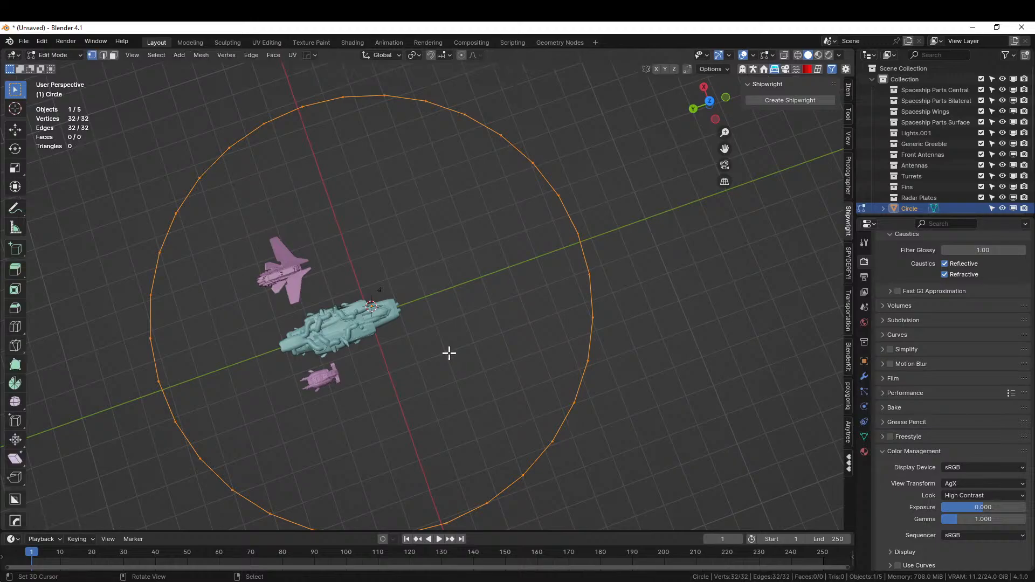
pyautogui.press('f')
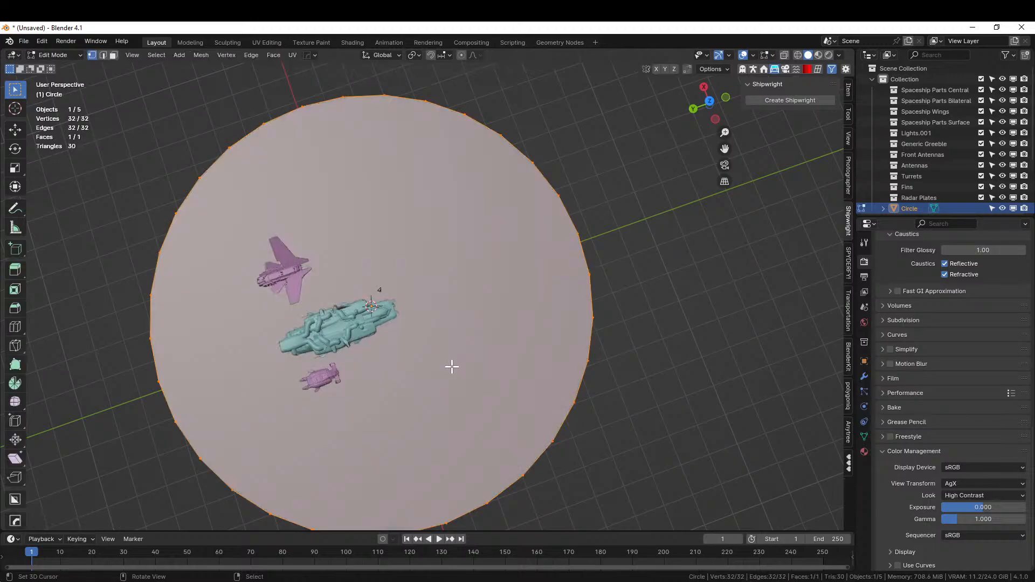
pyautogui.press('Tab')
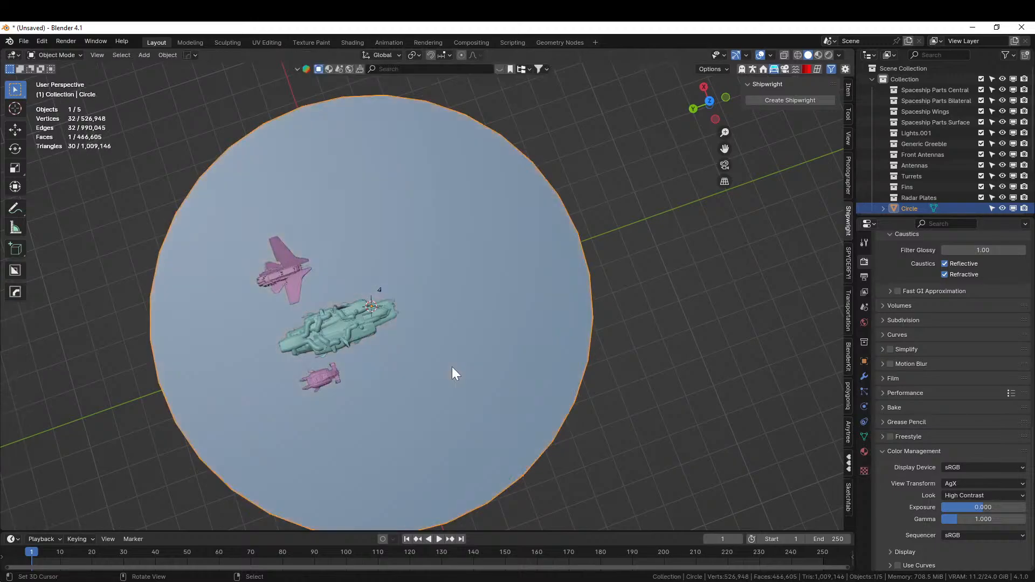
# Remesh the filled circle with Quad Remesher at a quad count of 300.
pyautogui.click(817, 69)
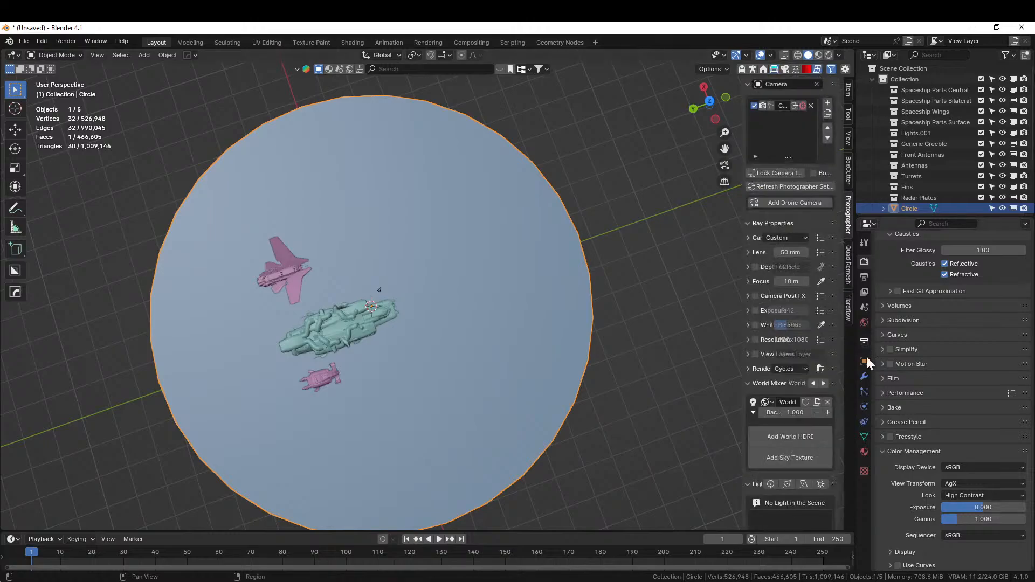
pyautogui.click(849, 269)
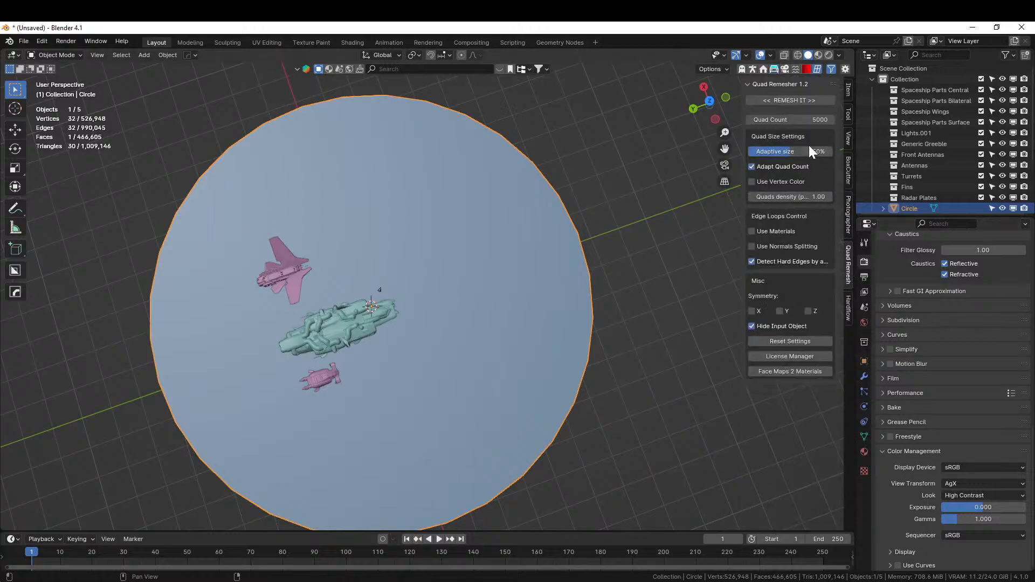
pyautogui.click(809, 119)
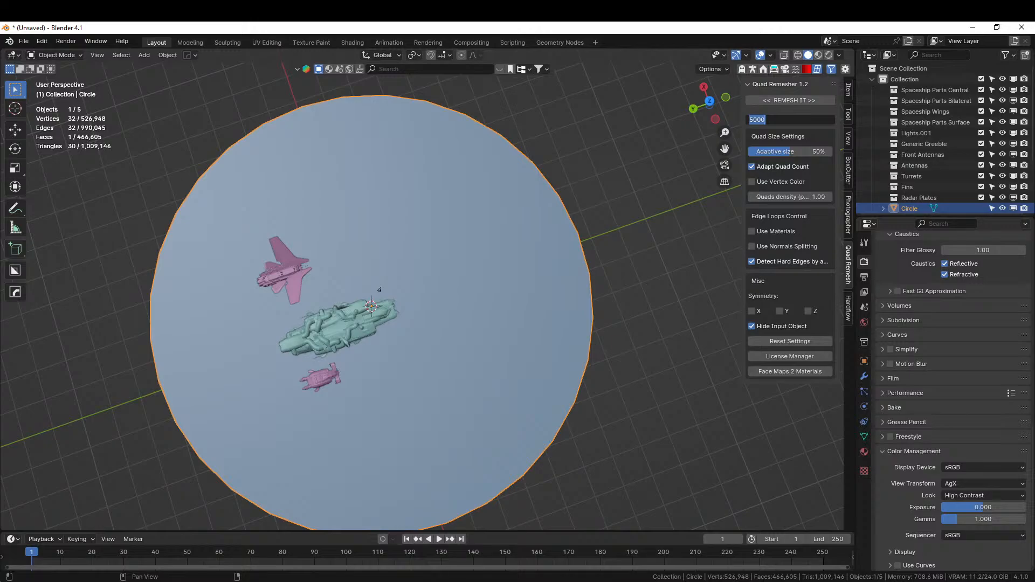
pyautogui.write('300')
pyautogui.press('Return')
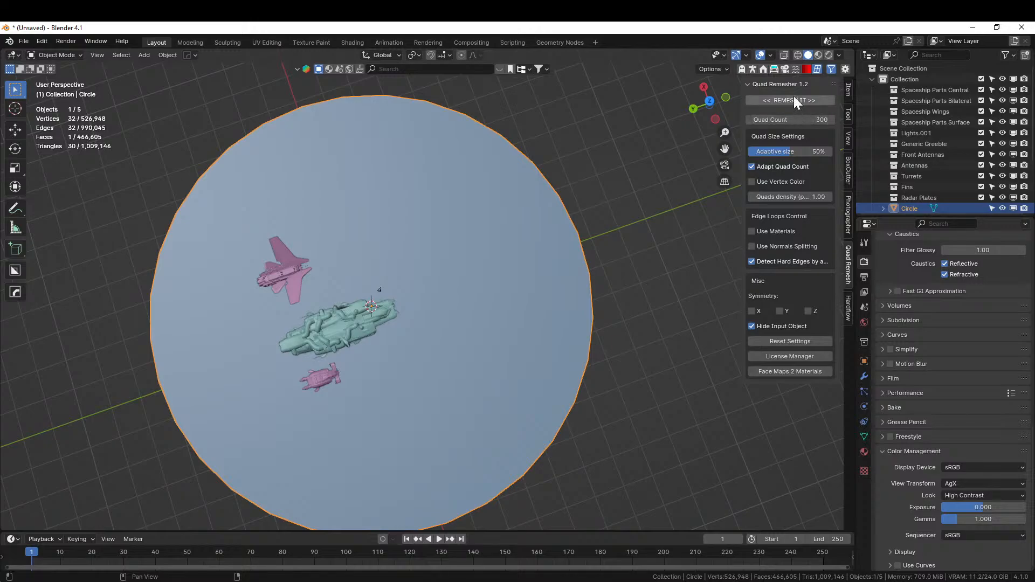
pyautogui.click(794, 100)
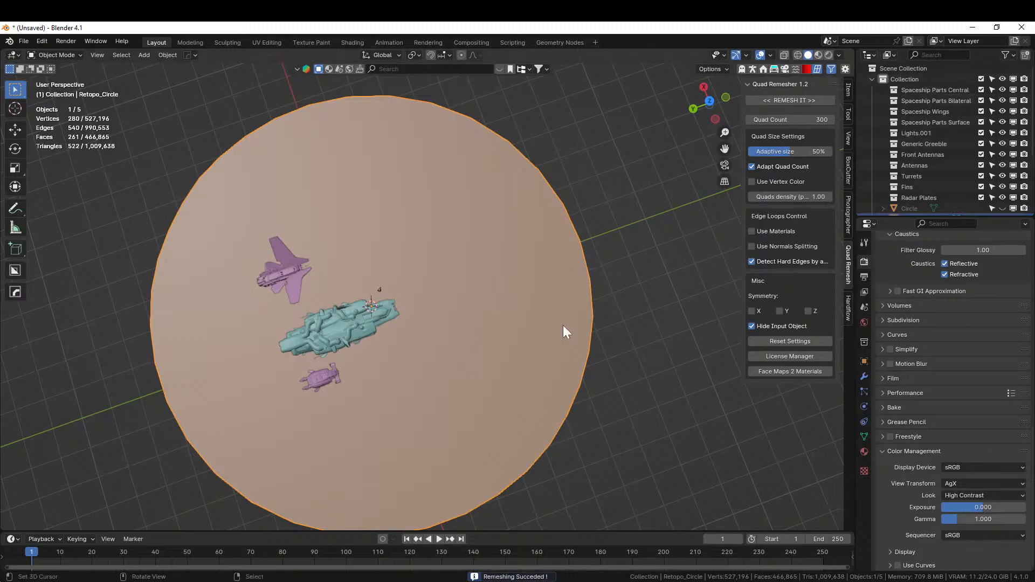
# Delete the spaceship part collections from Spaceship Parts Central through Radar Plates from the scene.
pyautogui.moveTo(563, 325); pyautogui.dragTo(519, 296, button='middle')
pyautogui.rightClick(912, 79)
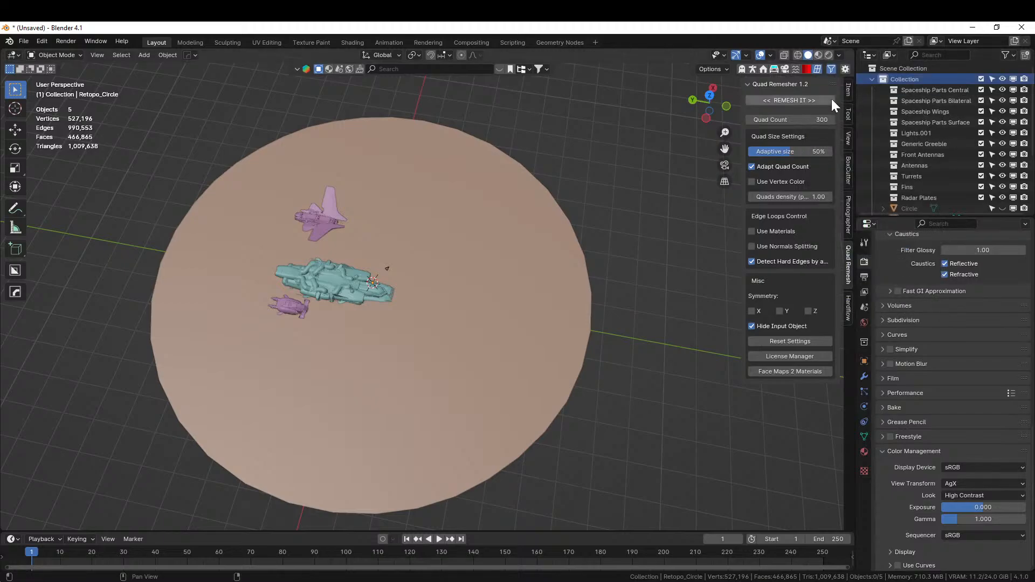
pyautogui.click(916, 90)
pyautogui.keyDown('shift'); pyautogui.click(914, 198); pyautogui.keyUp('shift')
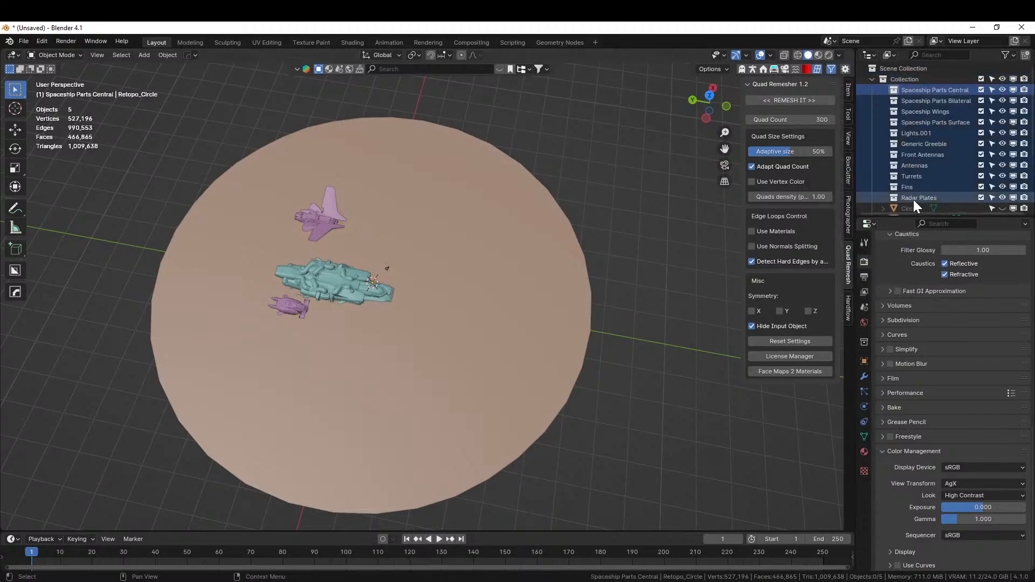
pyautogui.rightClick(914, 200)
pyautogui.click(858, 185)
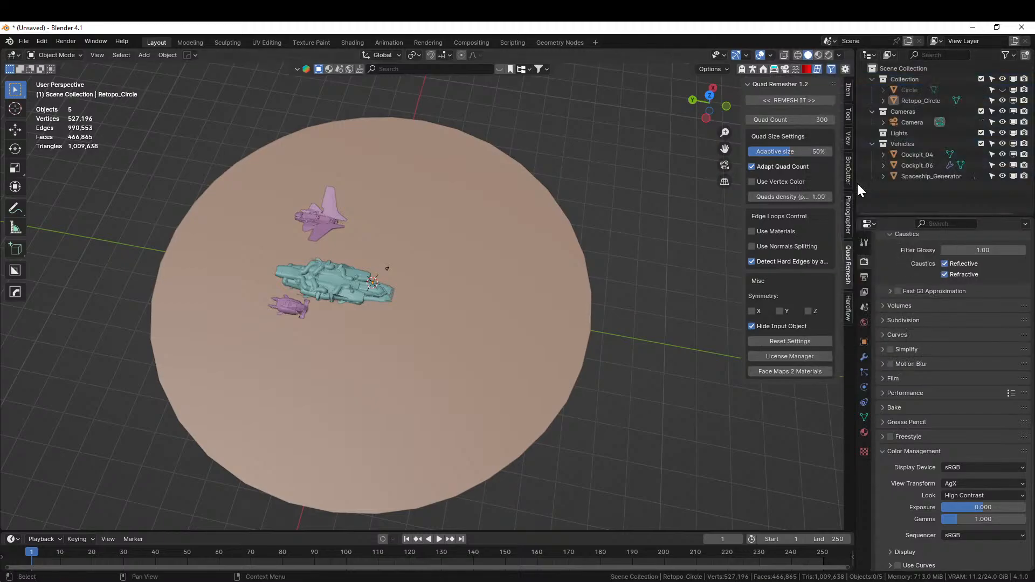
# Delete the hidden original Circle object, keeping only its remeshed version.
pyautogui.moveTo(611, 342); pyautogui.dragTo(588, 257, button='middle')
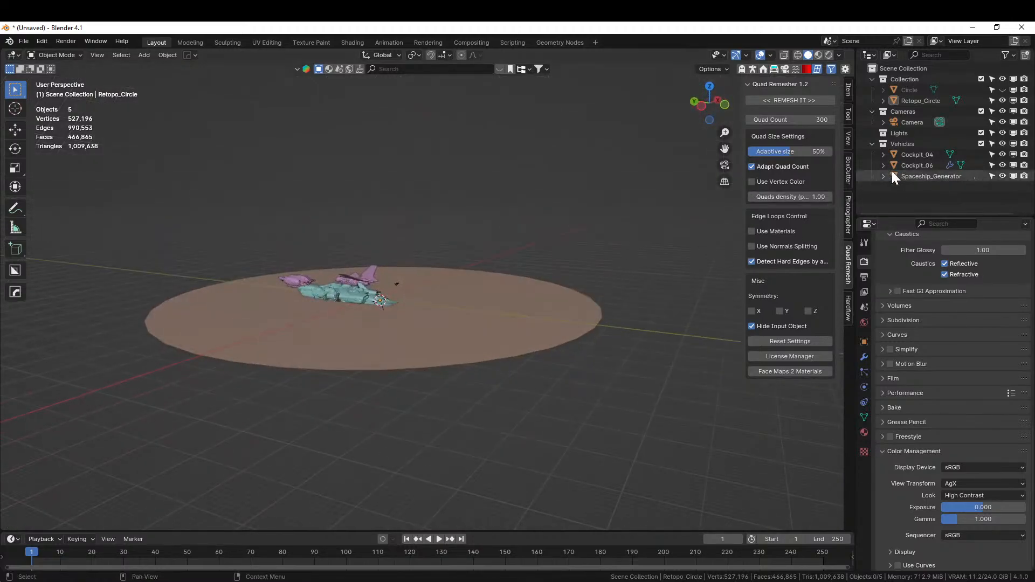
pyautogui.click(481, 351)
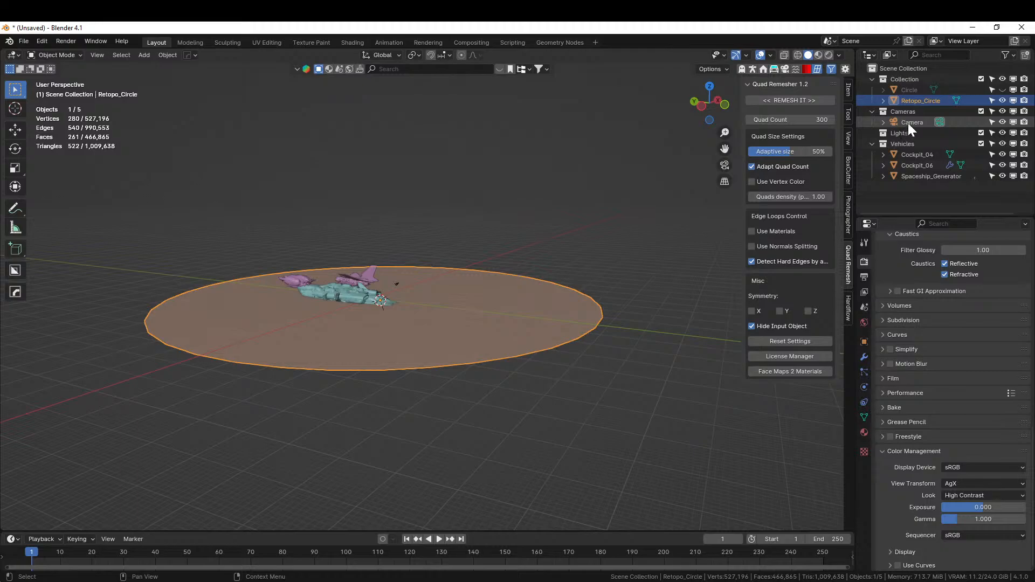
pyautogui.click(908, 91)
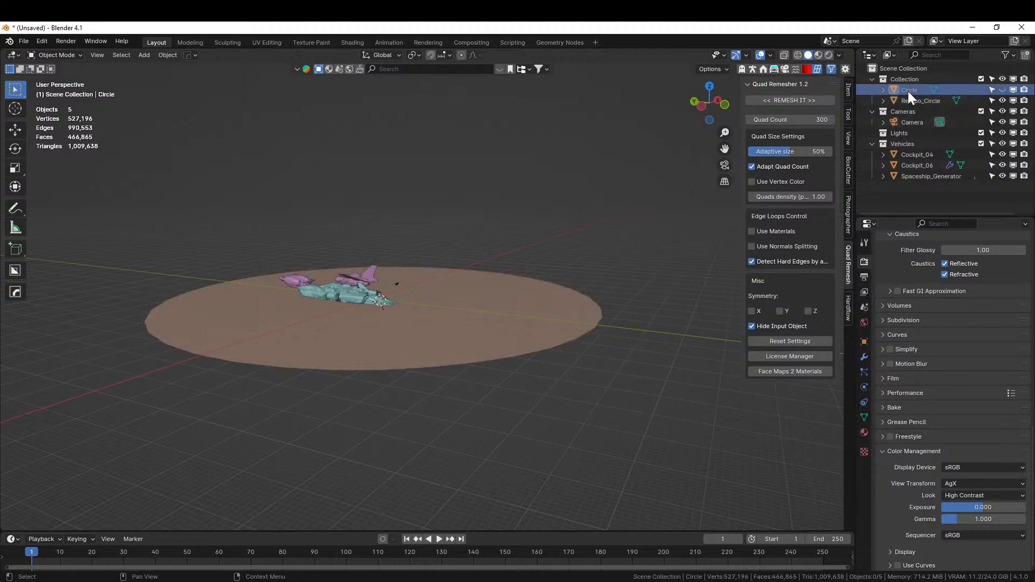
pyautogui.press('x')
# Raise a vertex near the centre of the remeshed disc into a broad mound, using smooth proportional editing with a size of about 45 m.
pyautogui.click(464, 349)
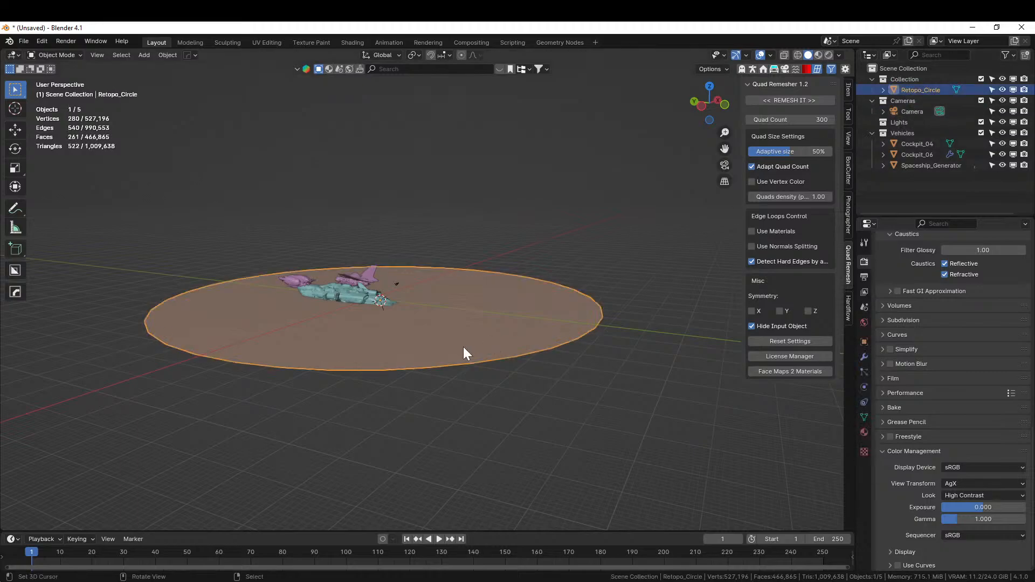
pyautogui.press('Tab')
pyautogui.moveTo(464, 350); pyautogui.dragTo(506, 418, button='middle')
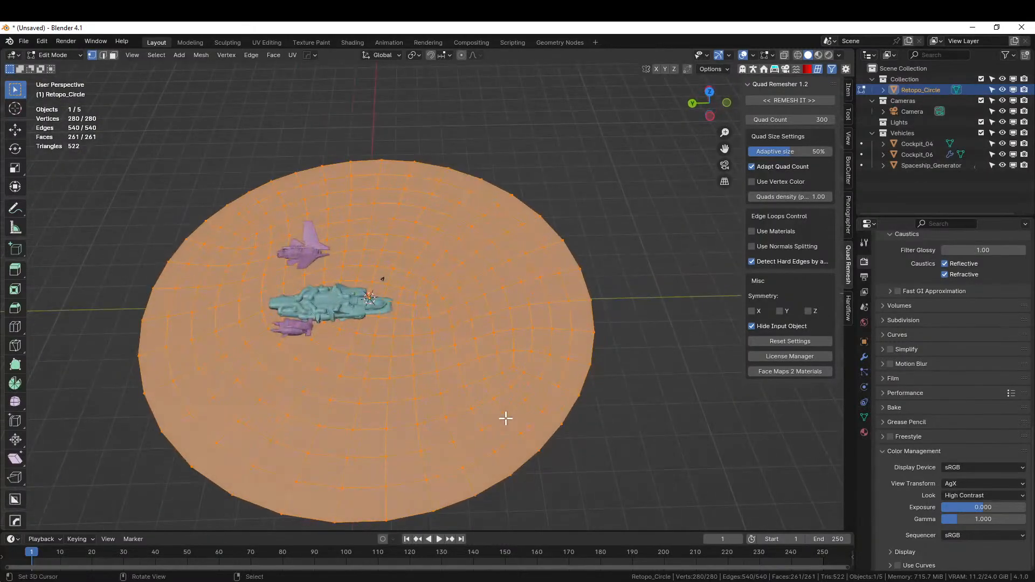
pyautogui.moveTo(494, 420); pyautogui.dragTo(390, 315, button='middle')
pyautogui.scroll(4, 428, 421)
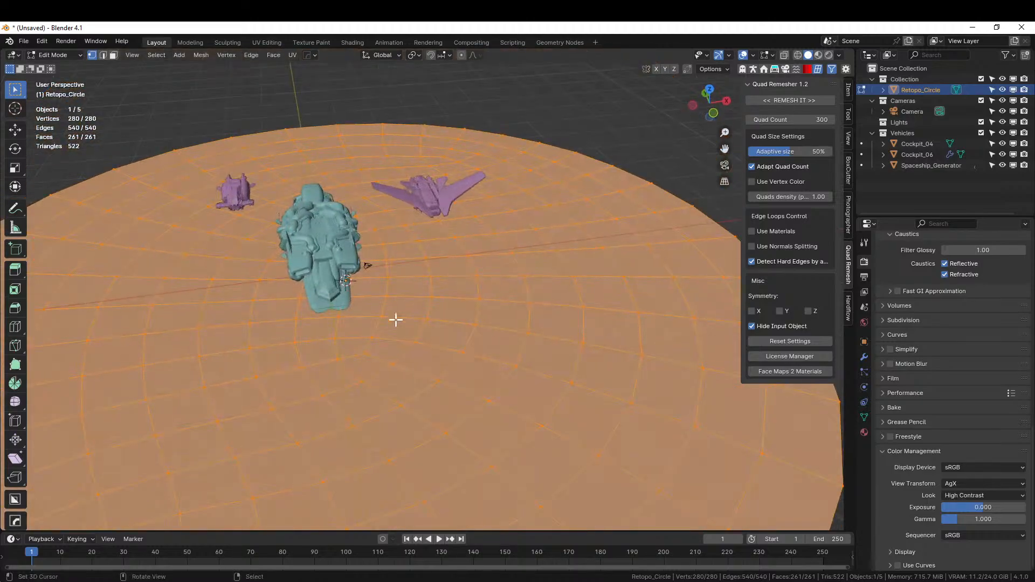
pyautogui.click(435, 343)
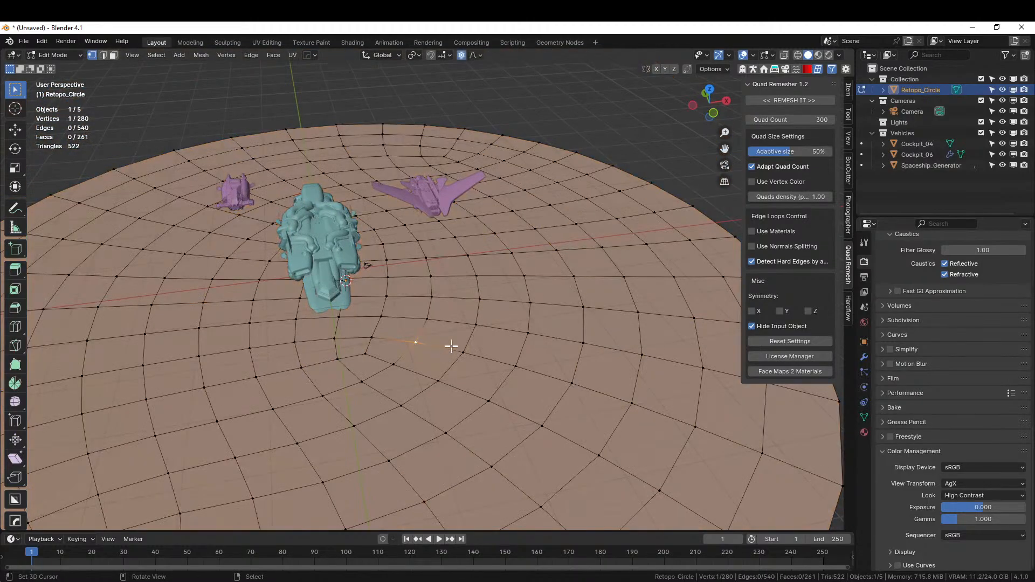
pyautogui.scroll(-3, 408, 333)
pyautogui.scroll(1, 404, 330)
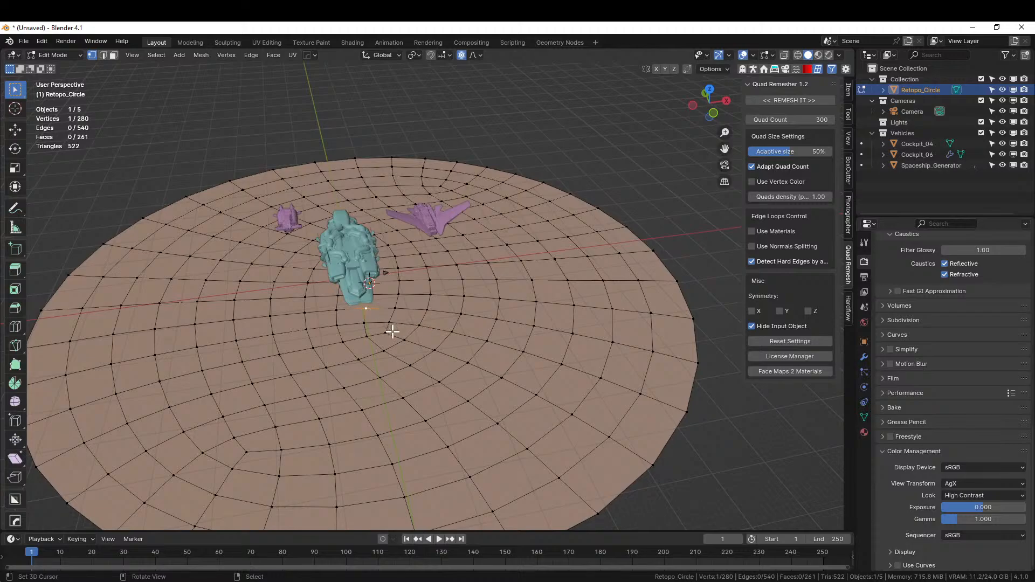
pyautogui.press('g')
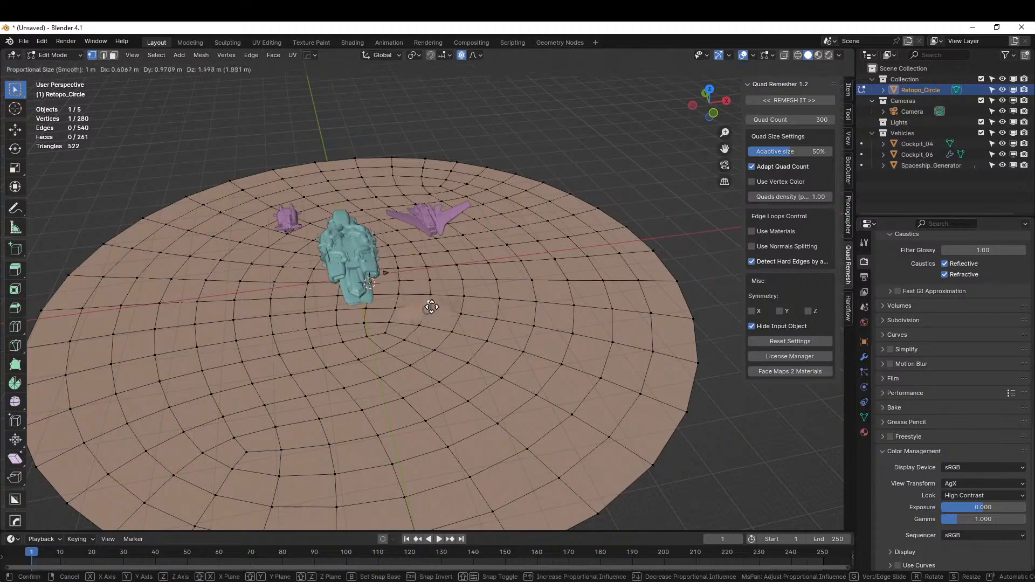
pyautogui.scroll(20, 432, 307)
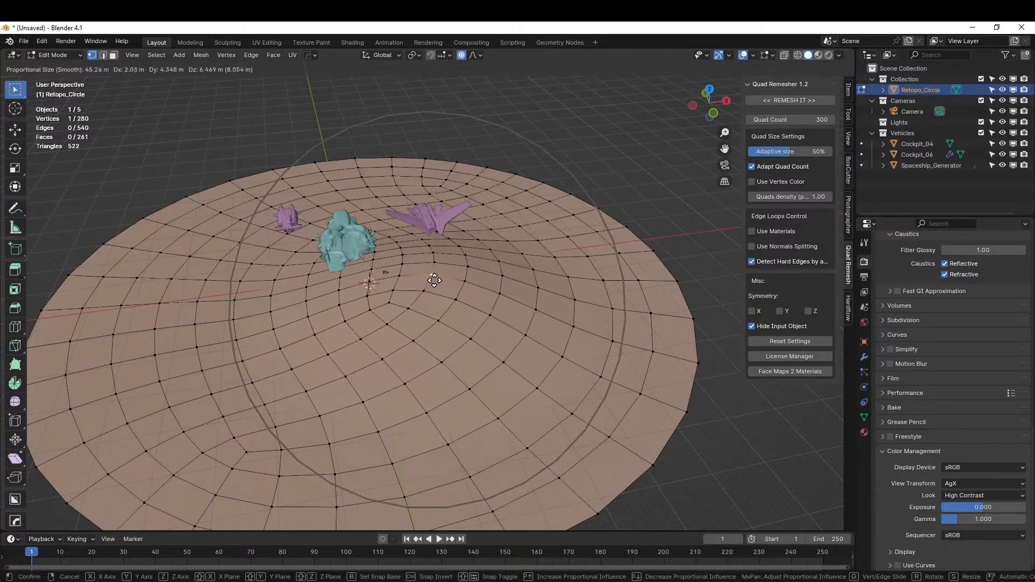
pyautogui.click(434, 284)
# Raise the mound beside the large ship by about 5 m, with the proportional size reduced to 28.1 m.
pyautogui.moveTo(434, 285); pyautogui.dragTo(374, 274, button='middle')
pyautogui.scroll(3, 333, 289)
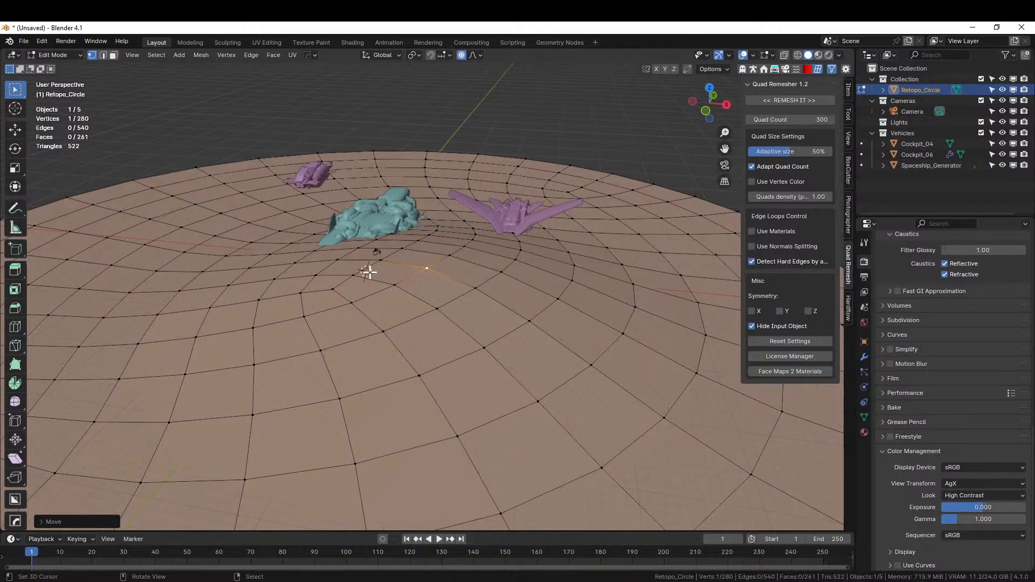
pyautogui.press('g')
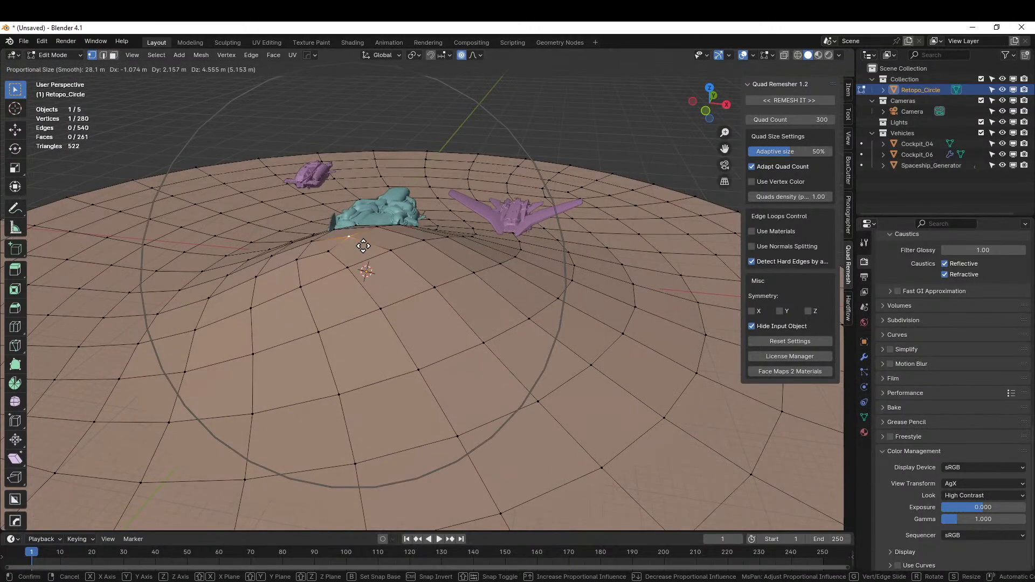
pyautogui.click(368, 252)
# Lift two more vertices of the disc around the ships to add low rises, keeping the 28.1 m proportional size.
pyautogui.scroll(-3, 331, 284)
pyautogui.moveTo(331, 285); pyautogui.dragTo(316, 328, button='middle')
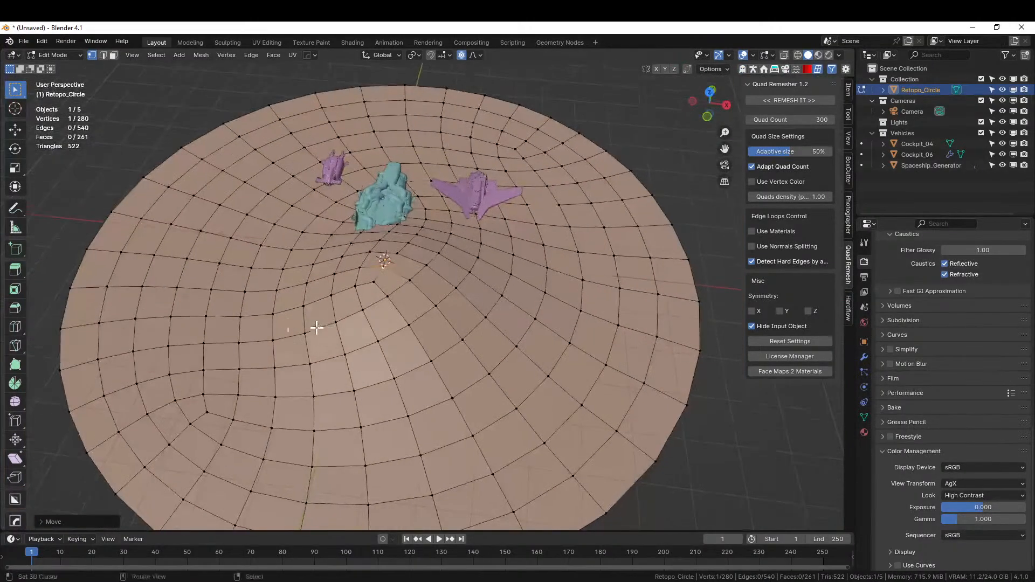
pyautogui.rightClick(254, 289)
pyautogui.press('g')
pyautogui.click(255, 267)
pyautogui.moveTo(256, 267); pyautogui.dragTo(426, 217, button='middle')
pyautogui.press('g')
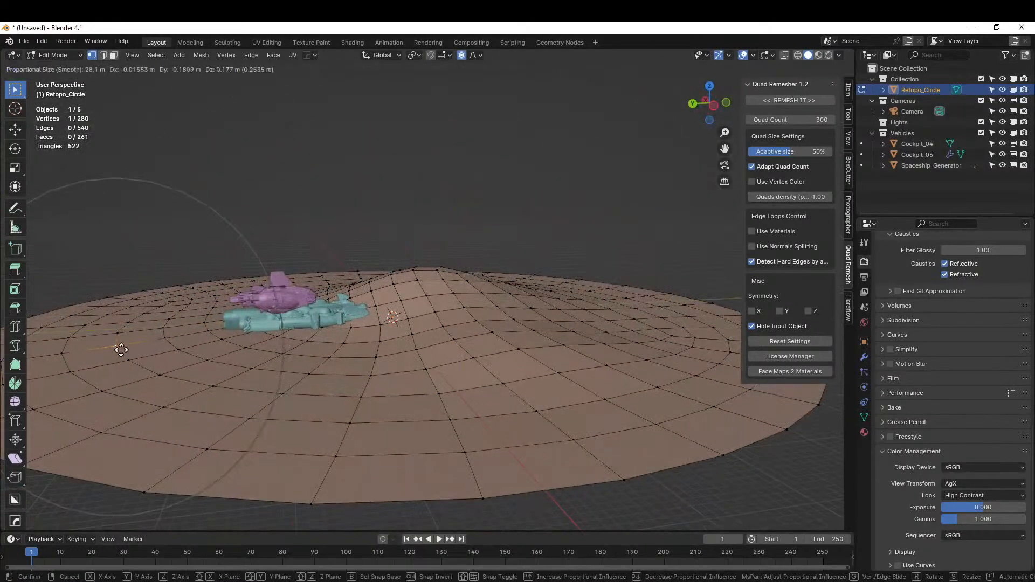
pyautogui.click(219, 342)
# Reshape vertices on the disc's far side and central mound with 28.1 m proportional editing, and return to Object Mode.
pyautogui.moveTo(219, 342); pyautogui.dragTo(299, 386, button='middle')
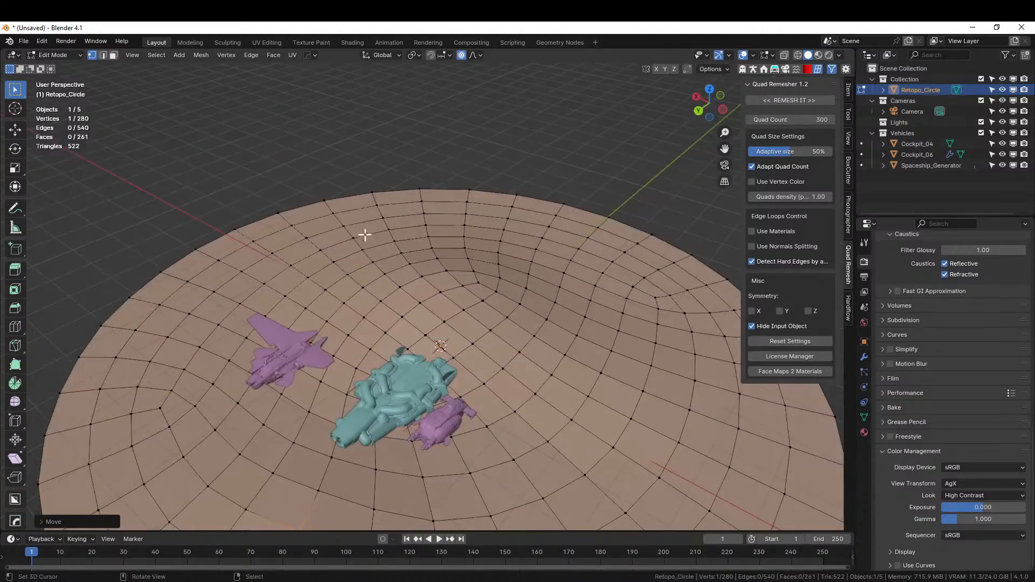
pyautogui.rightClick(377, 224)
pyautogui.press('g')
pyautogui.click(399, 230)
pyautogui.moveTo(399, 230); pyautogui.dragTo(405, 310, button='middle')
pyautogui.rightClick(432, 332)
pyautogui.press('g')
pyautogui.click(437, 318)
pyautogui.press('g')
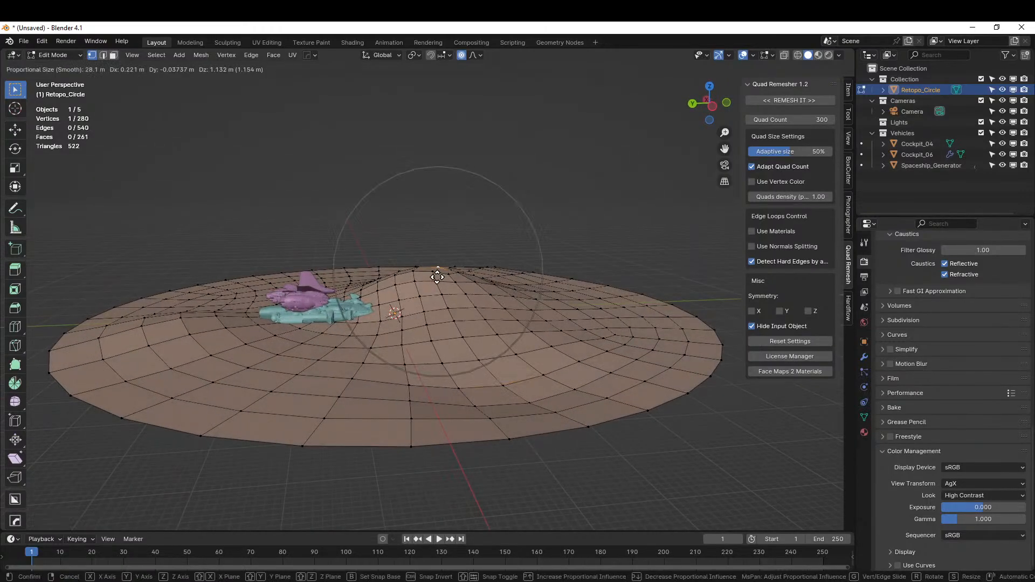
pyautogui.click(438, 267)
pyautogui.moveTo(439, 267); pyautogui.dragTo(370, 347, button='middle')
pyautogui.press('Tab')
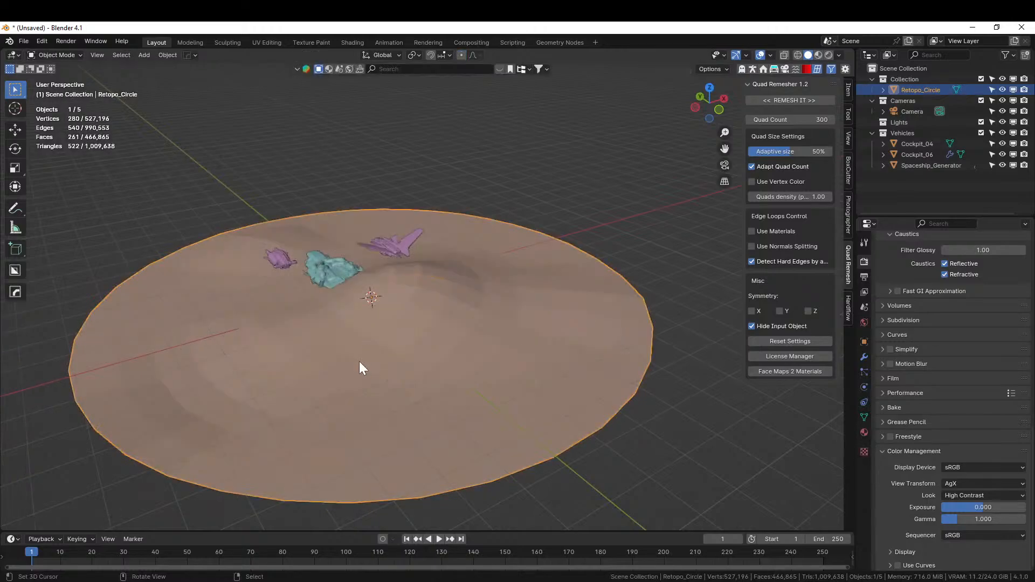
# Start saving the scene and create a folder named 240510-1 Livestream Pirate Port inside 000 2024 Paintings as its location.
pyautogui.hotkey('ctrl', 's')
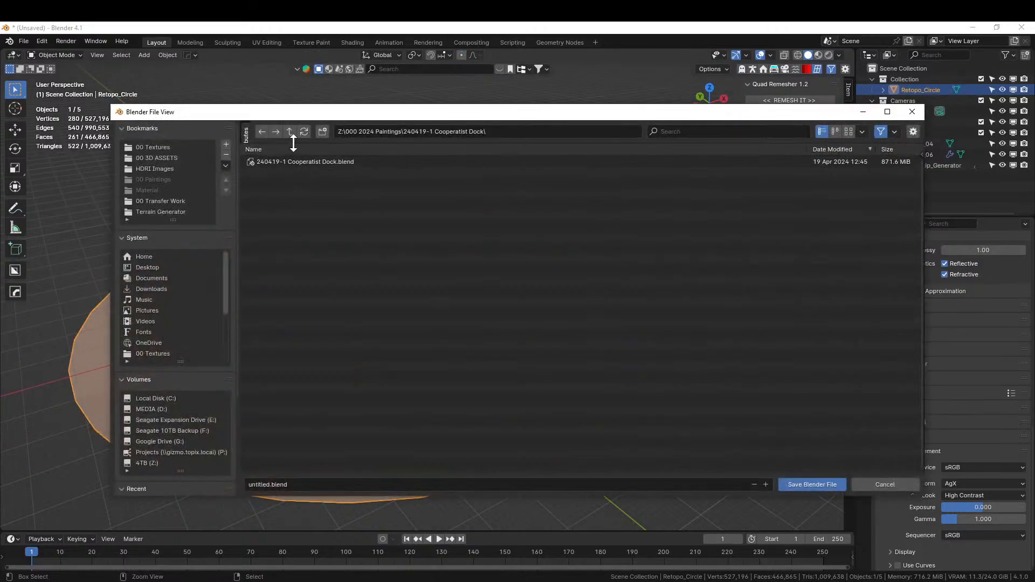
pyautogui.click(288, 132)
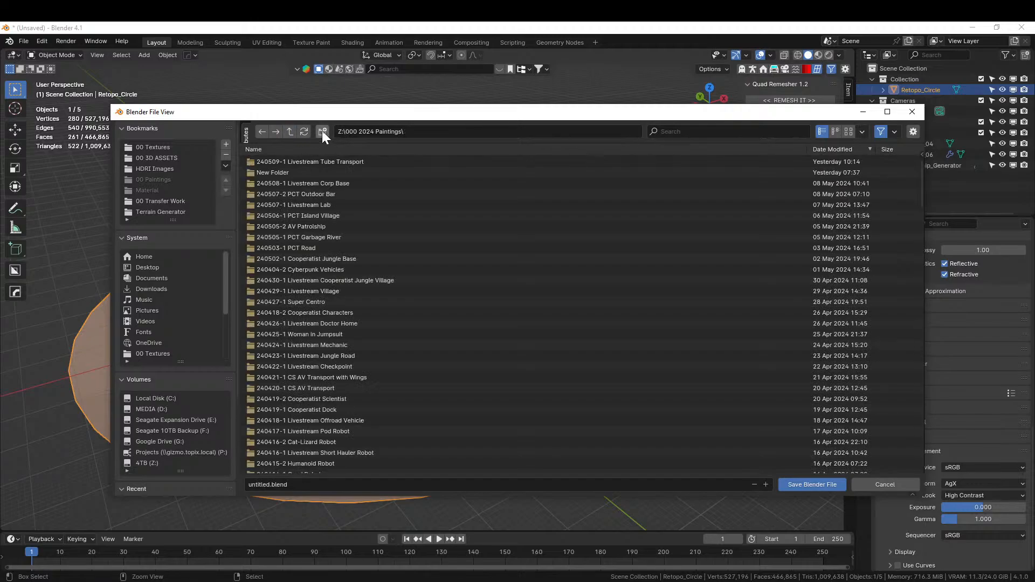
pyautogui.click(323, 132)
pyautogui.write('240510-1 Livestream Pirat')
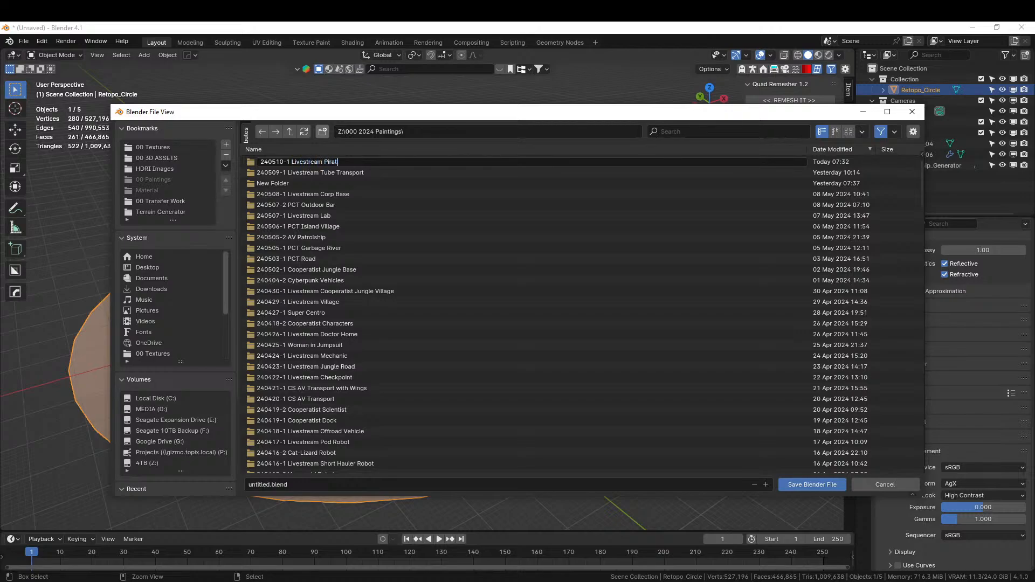
pyautogui.write('e Port')
pyautogui.press('Return')
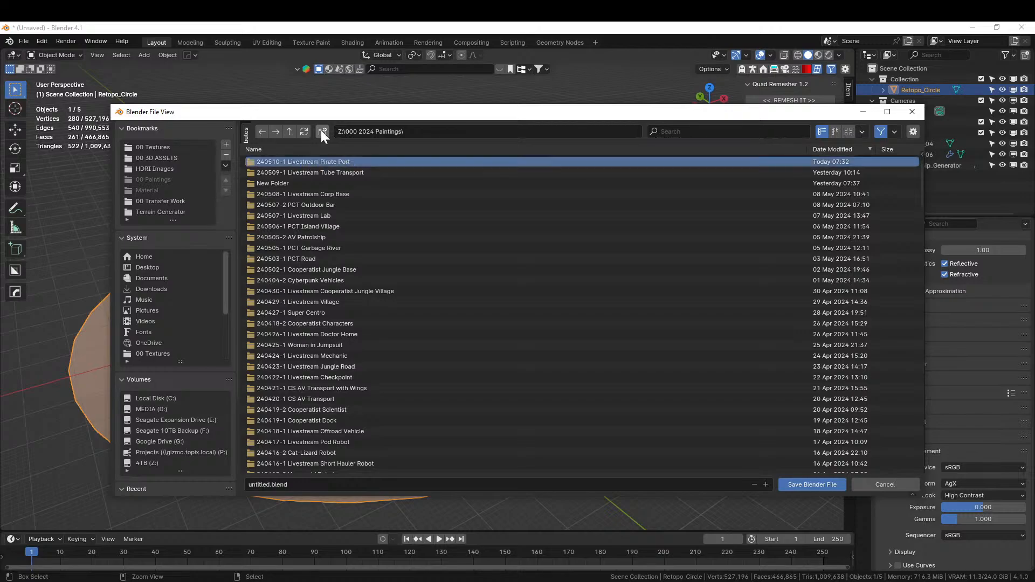
pyautogui.doubleClick(326, 163)
# Save the scene in the new folder under the name 240510-1 Livestream Pirate Port.
pyautogui.click(292, 484)
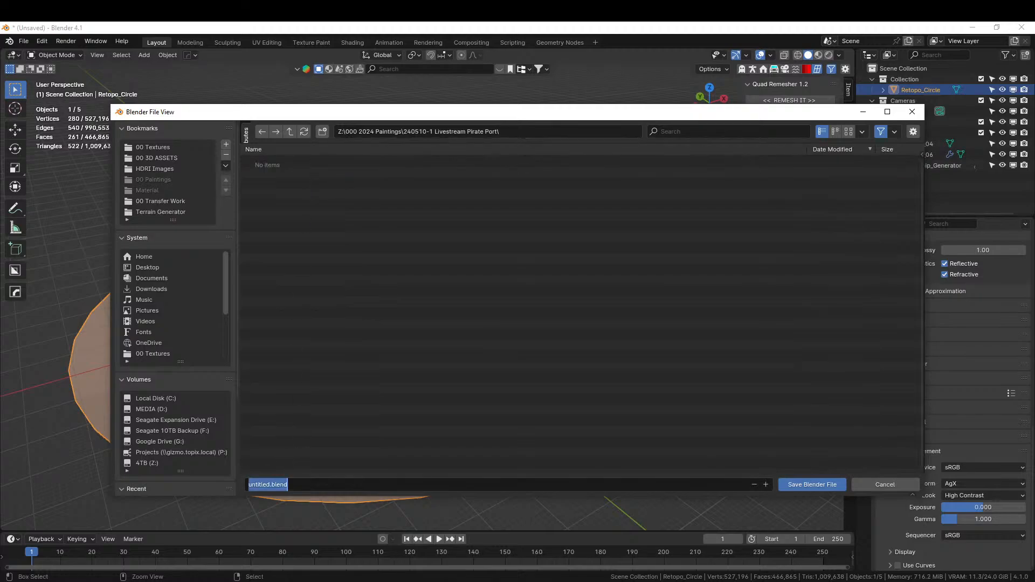
pyautogui.write('240510-1 Livestream Pirate Port')
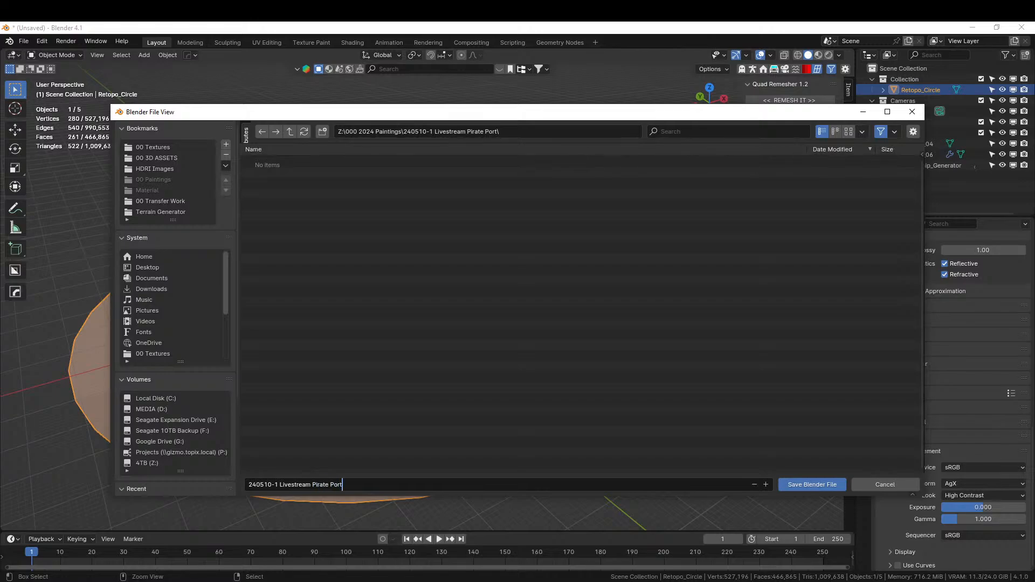
pyautogui.press('Return')
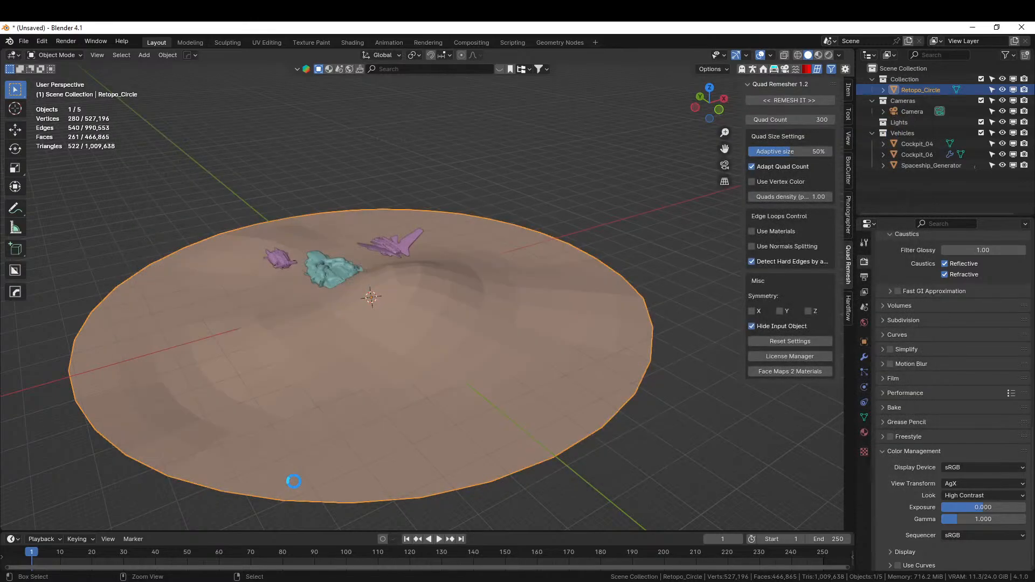
# Append the Terrainer_Base node tree from AutoTerrainGenerator_Base_LITE.blend in the Terrain Generator folder.
pyautogui.moveTo(294, 488); pyautogui.dragTo(413, 429, button='middle')
pyautogui.press('F4')
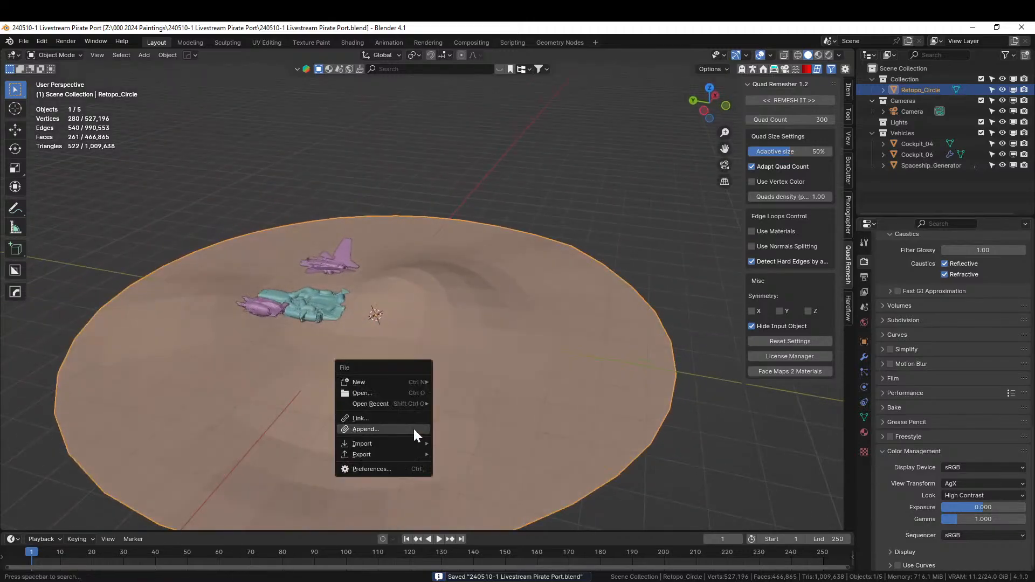
pyautogui.click(399, 430)
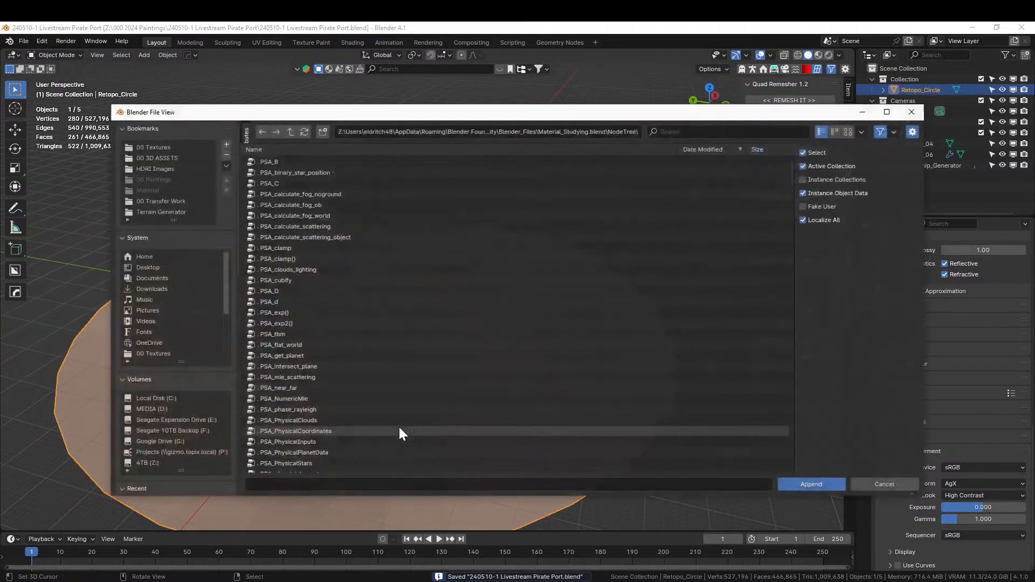
pyautogui.click(170, 211)
pyautogui.doubleClick(313, 162)
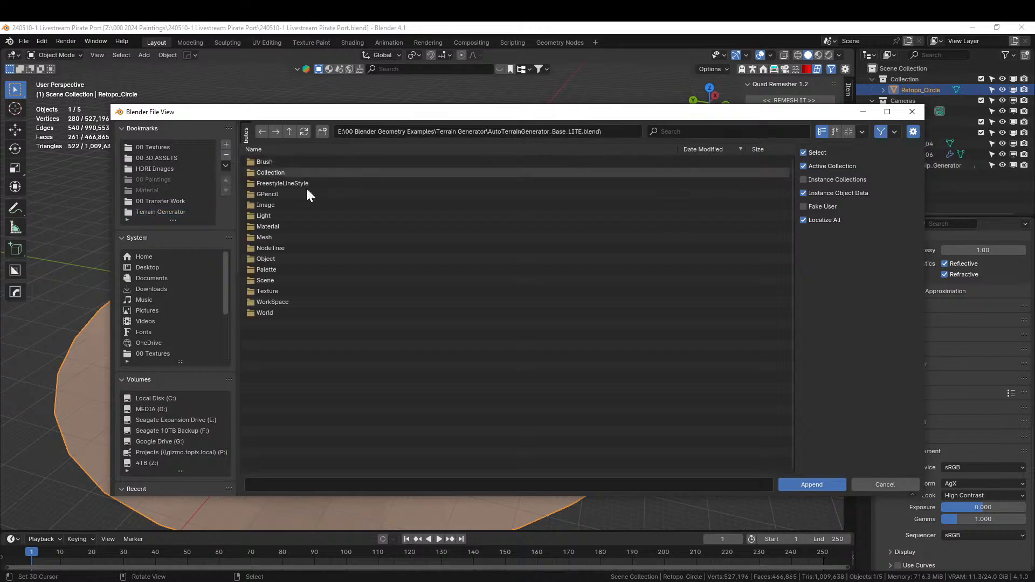
pyautogui.doubleClick(273, 248)
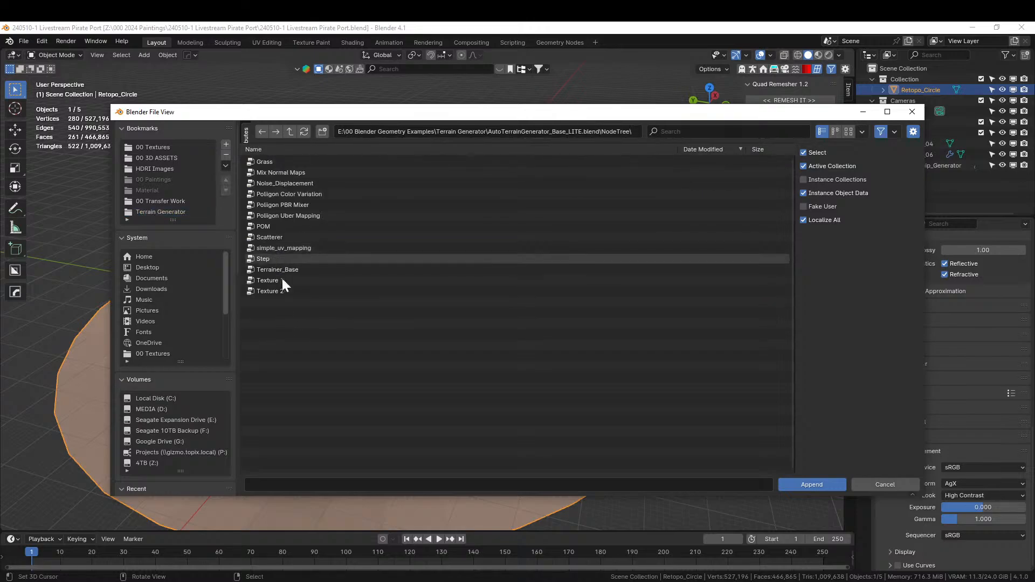
pyautogui.click(287, 268)
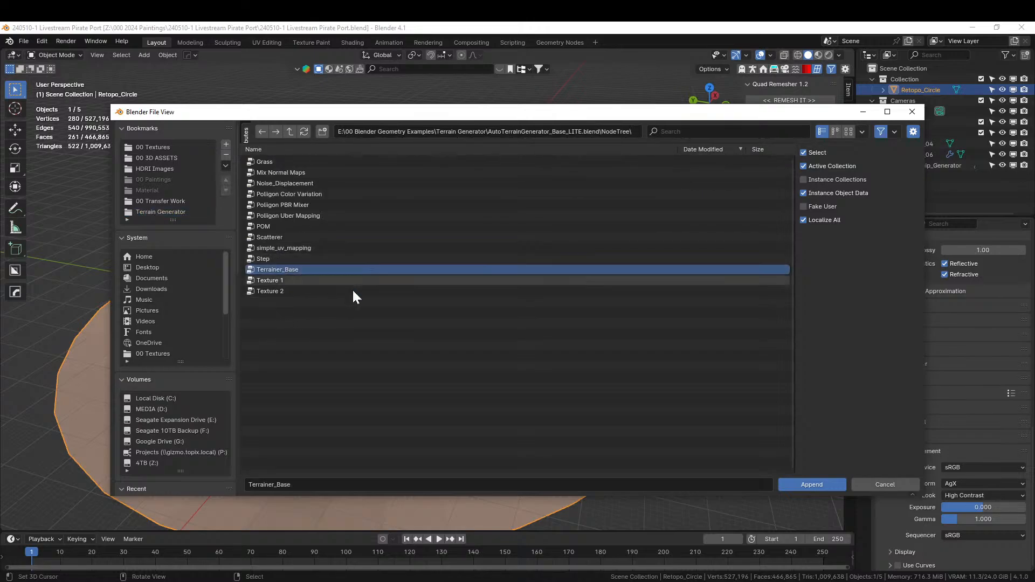
pyautogui.click(829, 483)
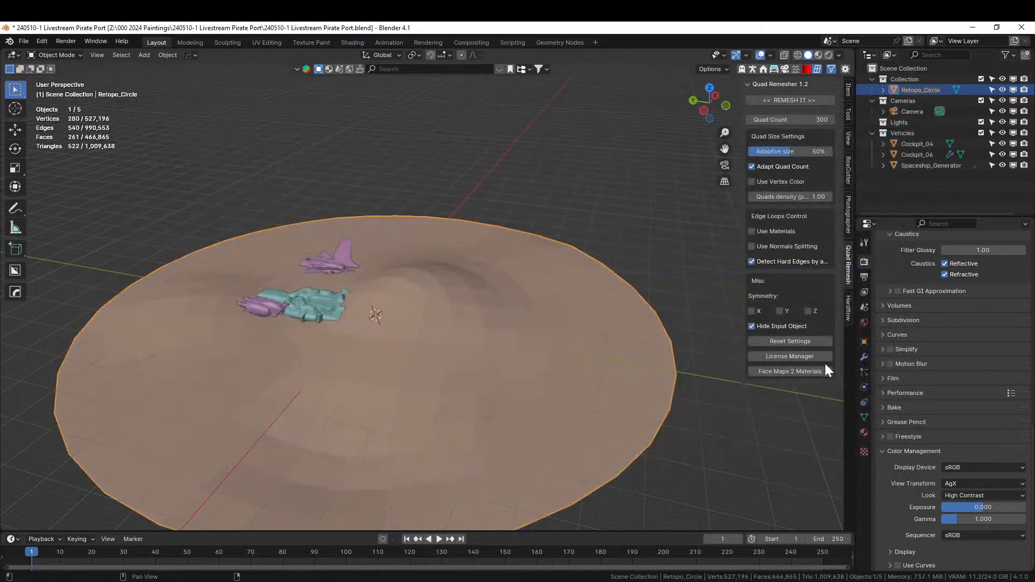
# Add a Geometry Nodes modifier to the remeshed disc and assign the Terrainer_Base node group to it.
pyautogui.click(863, 356)
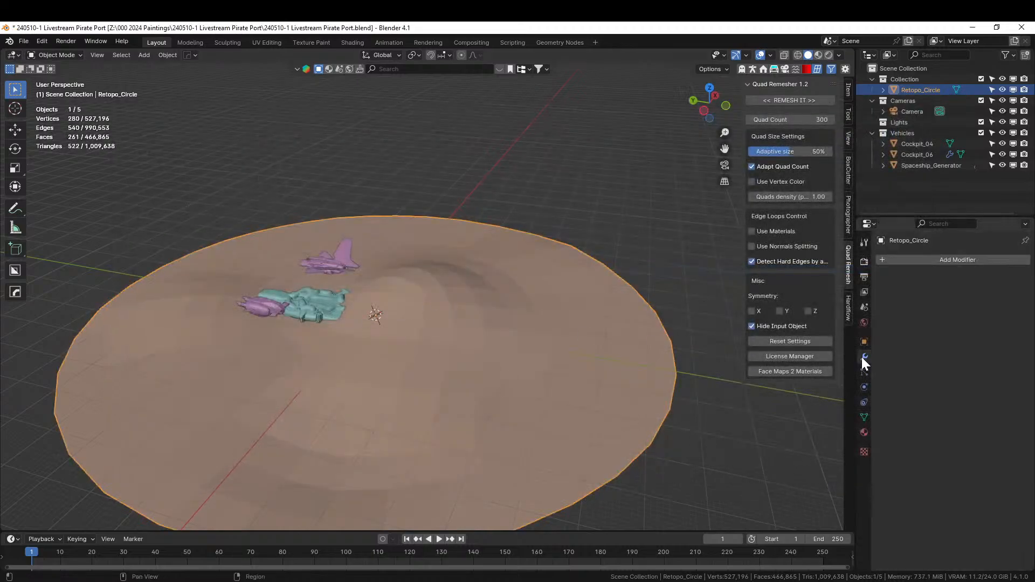
pyautogui.click(926, 263)
pyautogui.moveTo(927, 264)
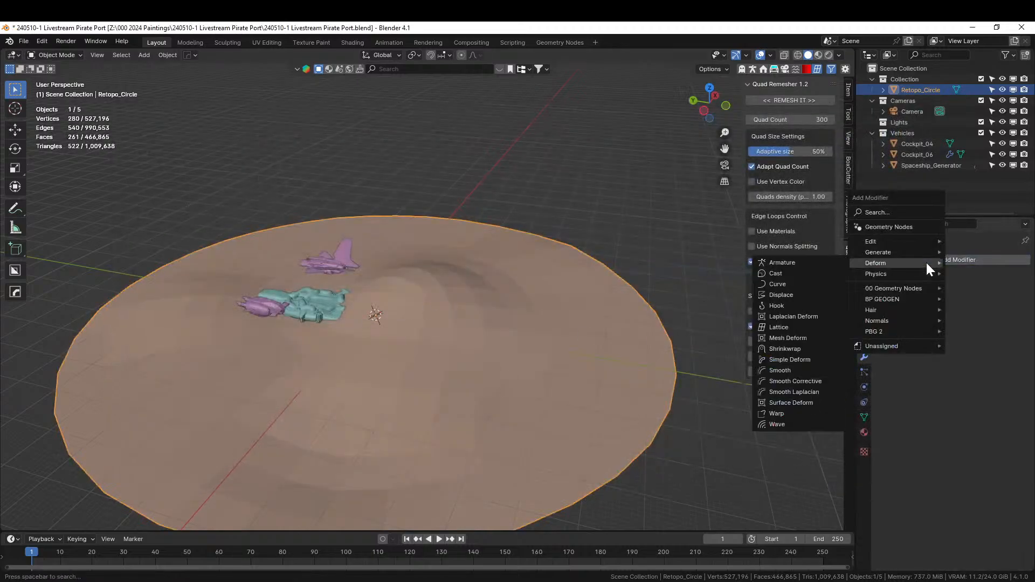
pyautogui.click(889, 225)
pyautogui.click(888, 318)
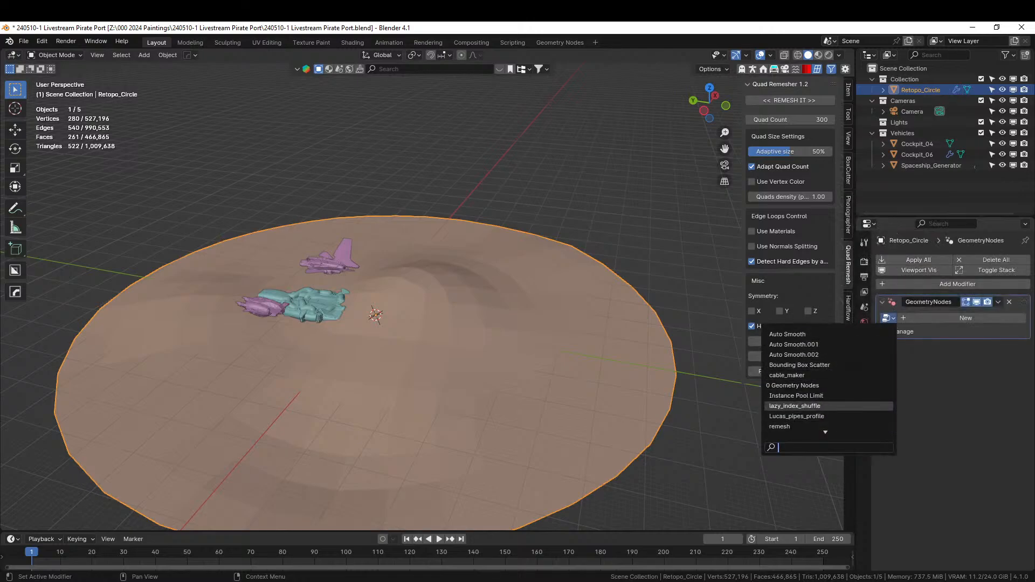
pyautogui.write('terr')
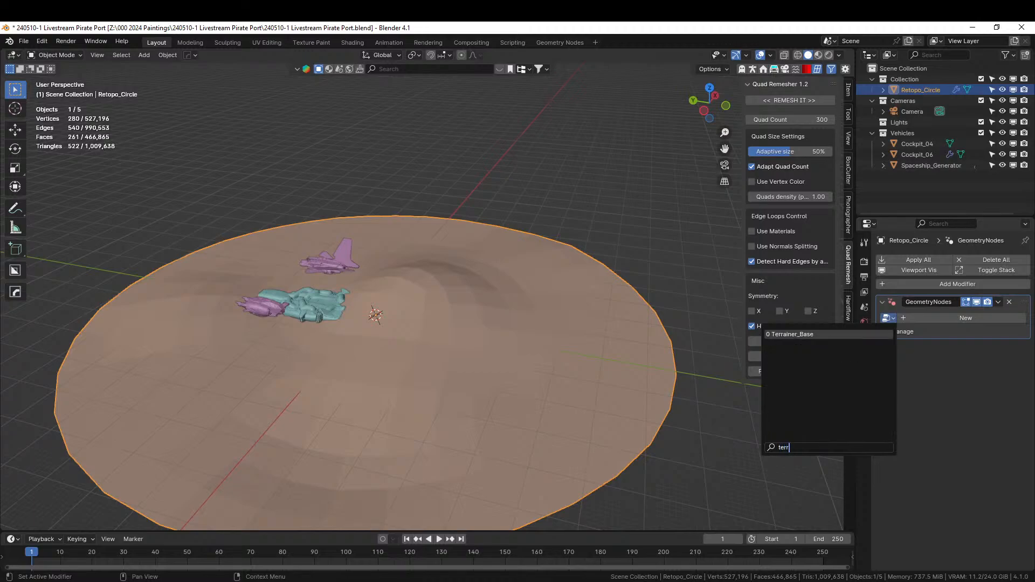
pyautogui.click(788, 334)
# Apply the terrain's rotation and scale, and apply its Terrainer_Base modifier to the mesh.
pyautogui.moveTo(505, 368); pyautogui.dragTo(979, 364, button='middle')
pyautogui.scroll(4, 449, 377)
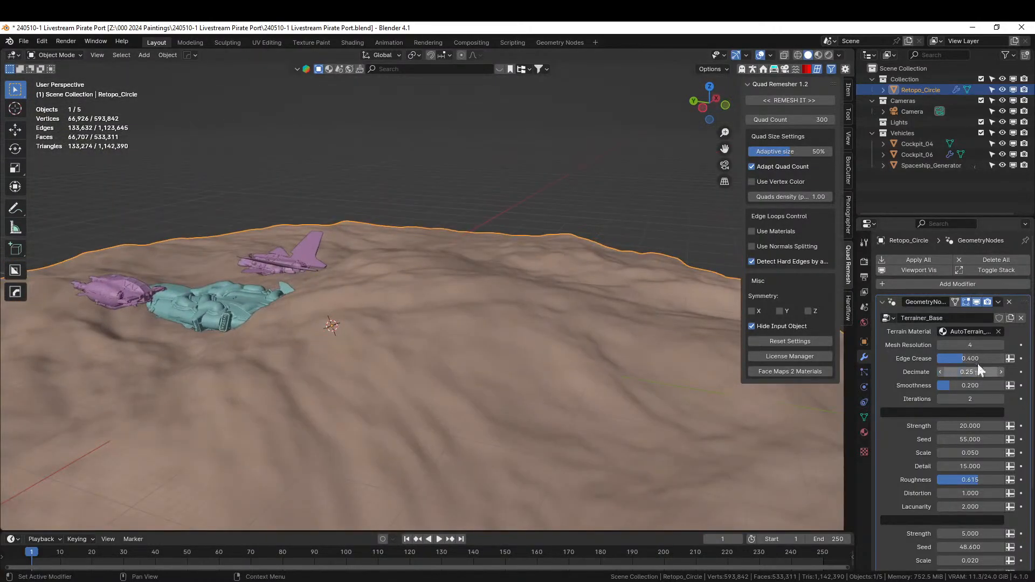
pyautogui.moveTo(719, 324); pyautogui.dragTo(509, 345, button='middle')
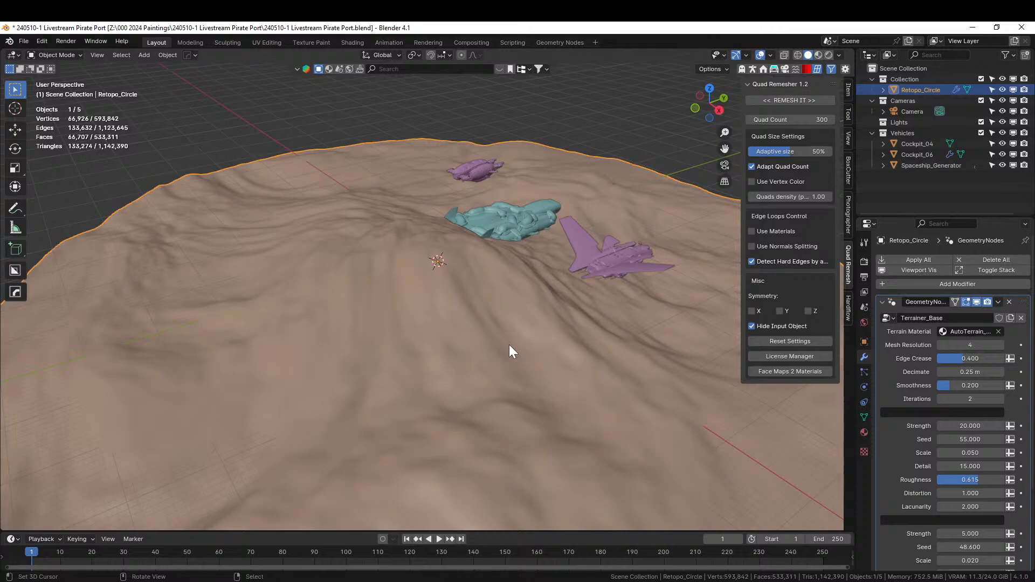
pyautogui.hotkey('ctrl', 'a')
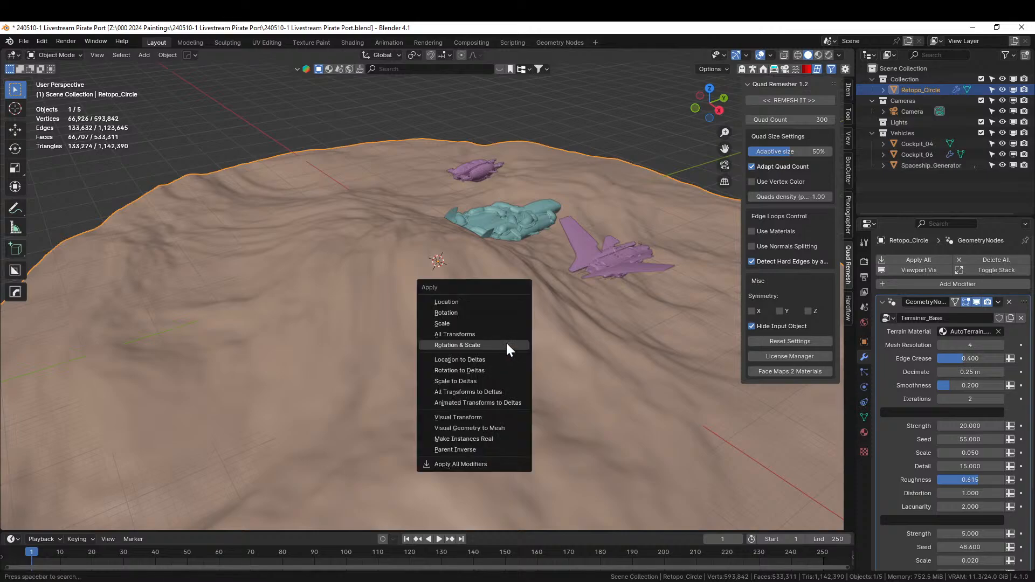
pyautogui.click(492, 345)
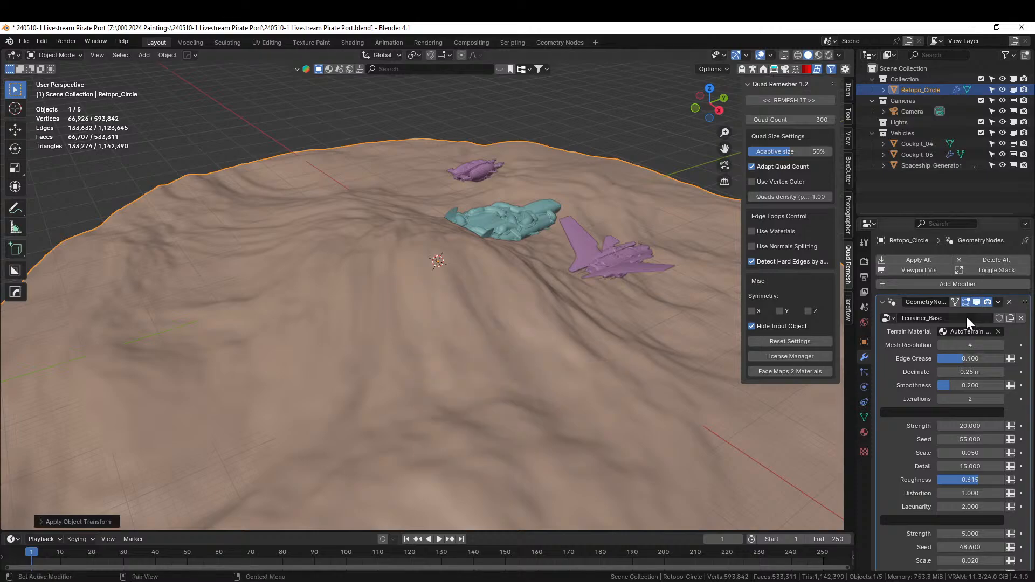
pyautogui.hotkey('ctrl', 'a')
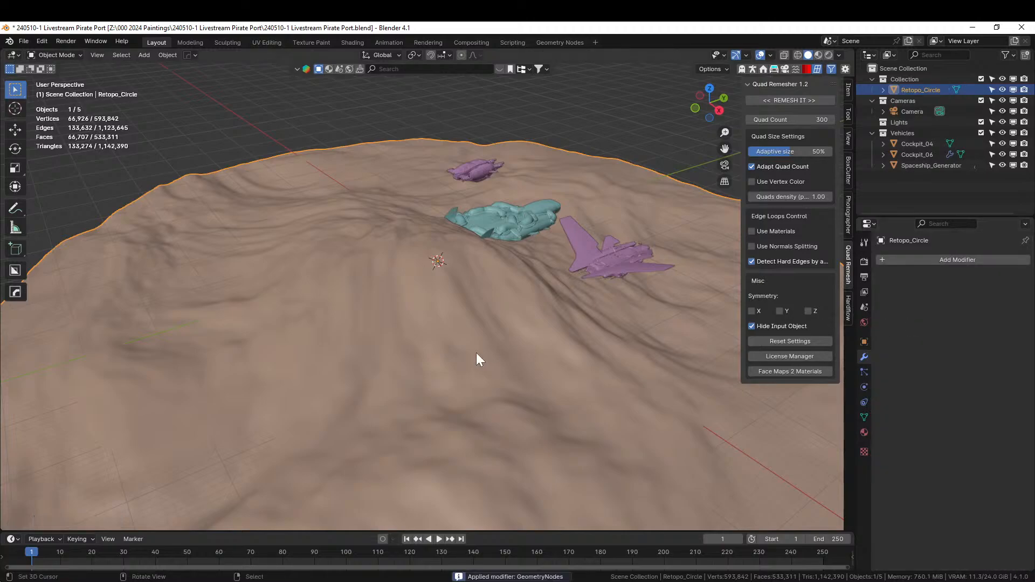
# Add a new mesh circle at the terrain's centre and isolate the main Collection, hiding the cameras and vehicles.
pyautogui.moveTo(476, 353); pyautogui.dragTo(388, 332, button='middle')
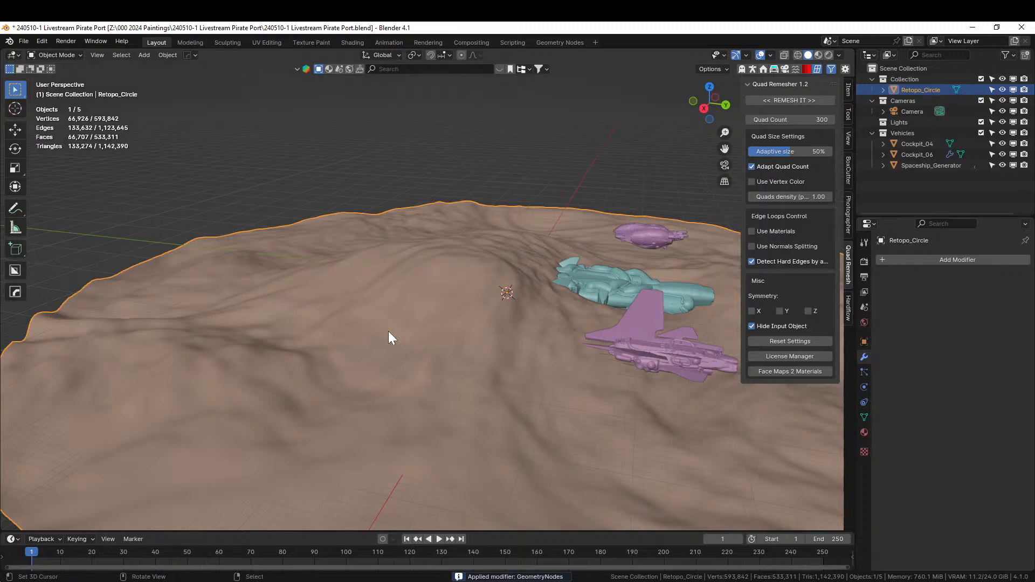
pyautogui.moveTo(515, 345); pyautogui.dragTo(293, 350, button='middle')
pyautogui.scroll(-5, 428, 356)
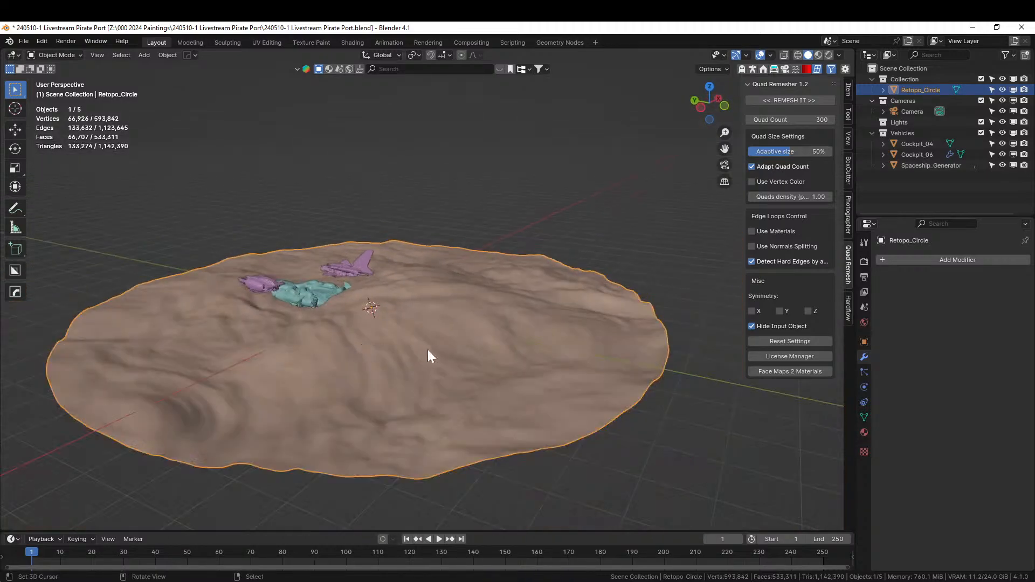
pyautogui.hotkey('shift', 'a')
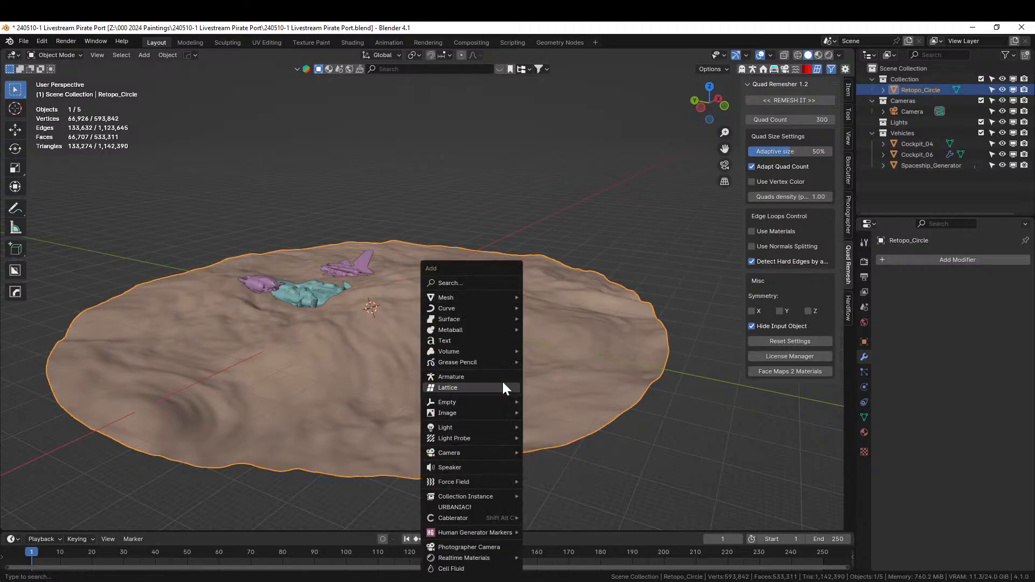
pyautogui.moveTo(467, 302)
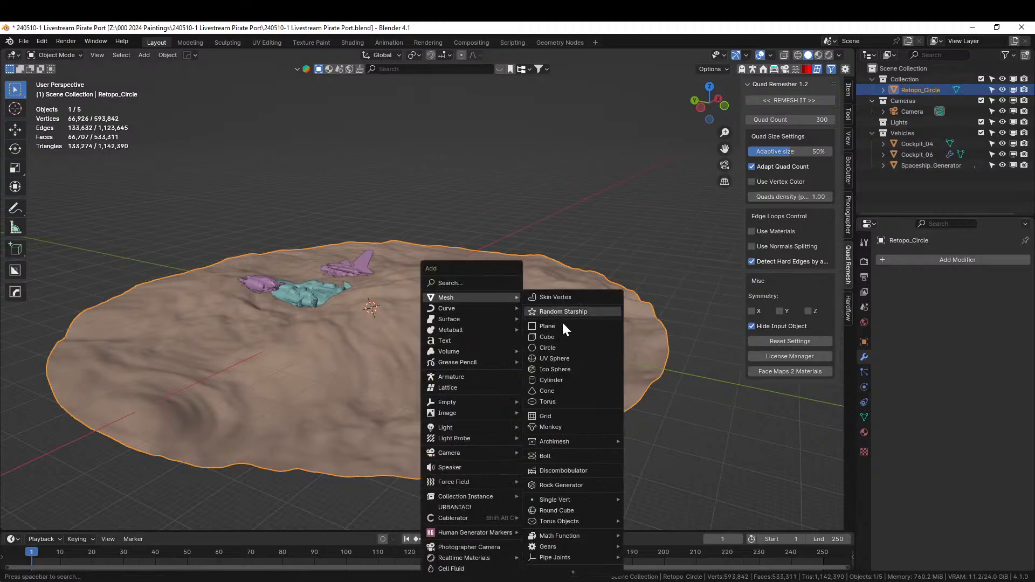
pyautogui.click(564, 348)
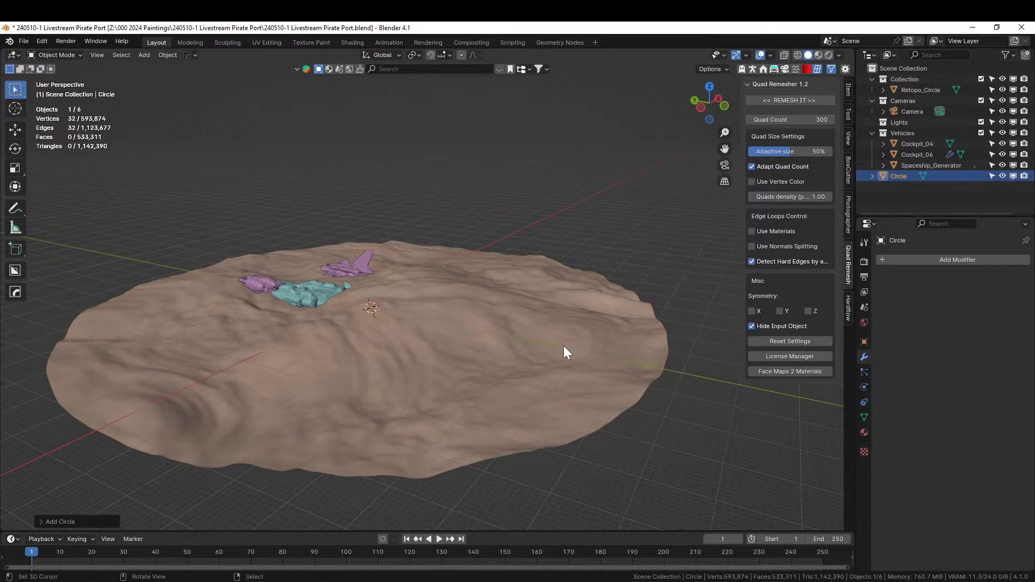
pyautogui.press('1')
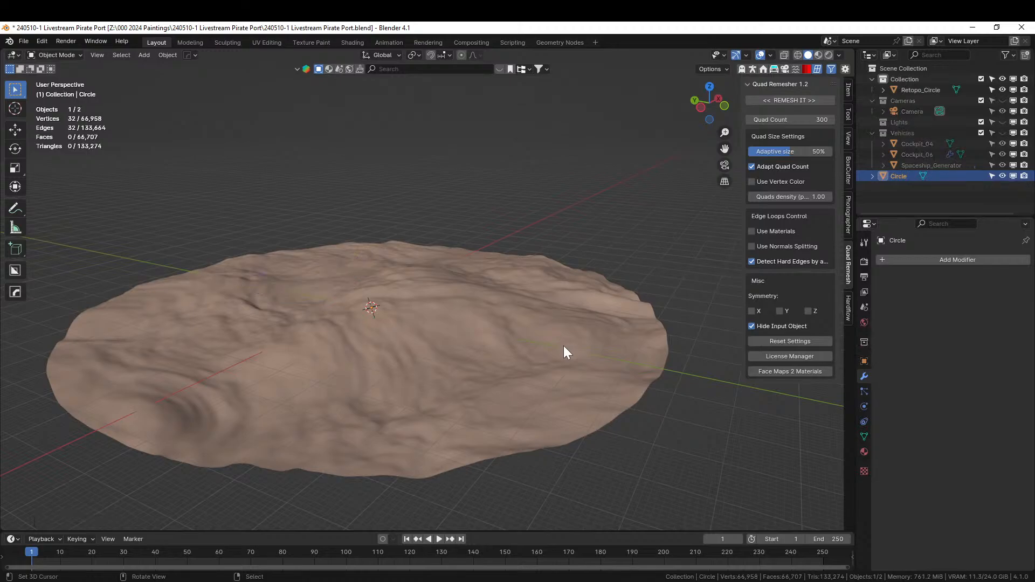
# Raise the new circle along the Z axis and scale it up well beyond the terrain's edge.
pyautogui.press('g')
pyautogui.press('z')
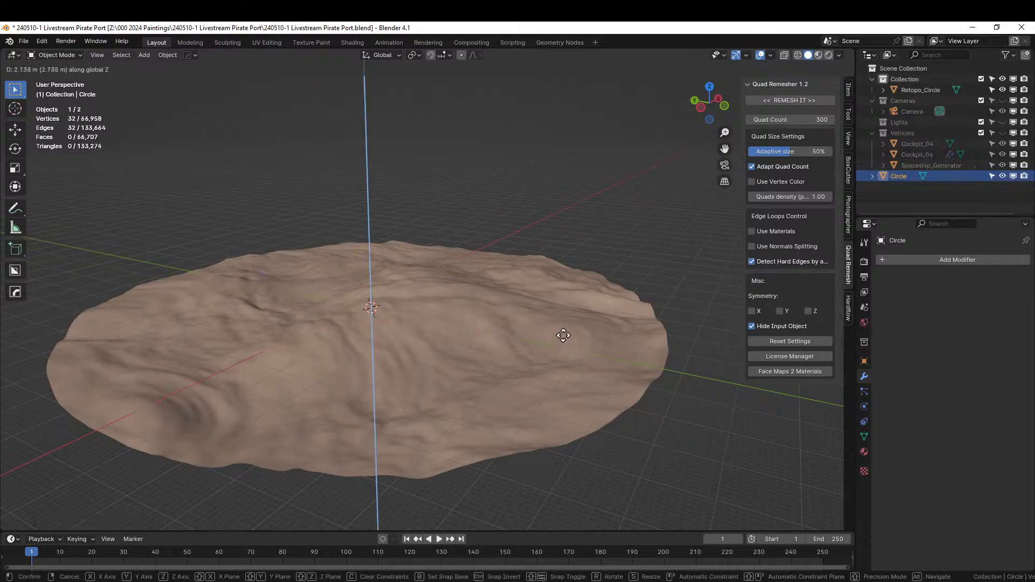
pyautogui.click(564, 296)
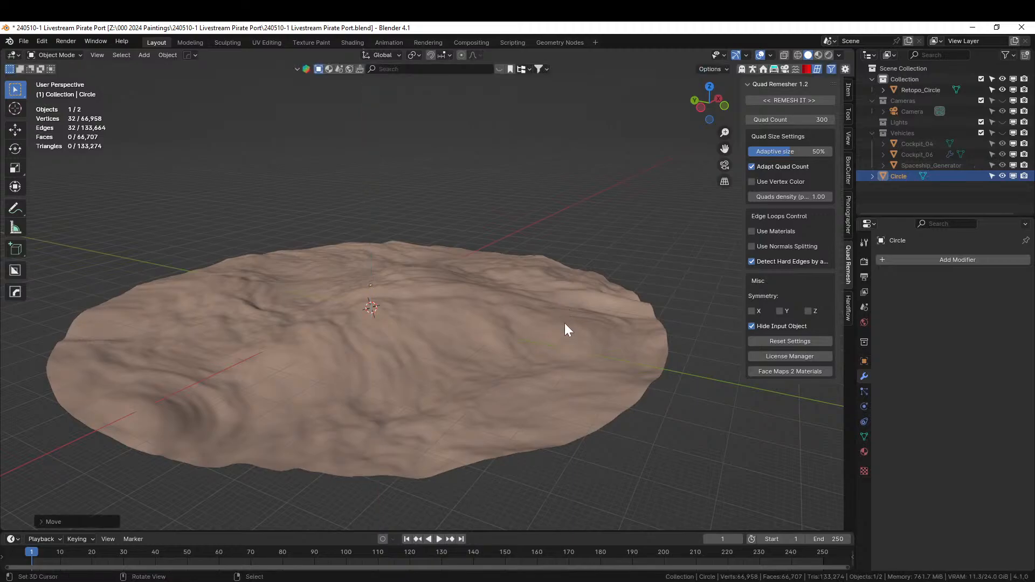
pyautogui.press('s')
pyautogui.press('Return')
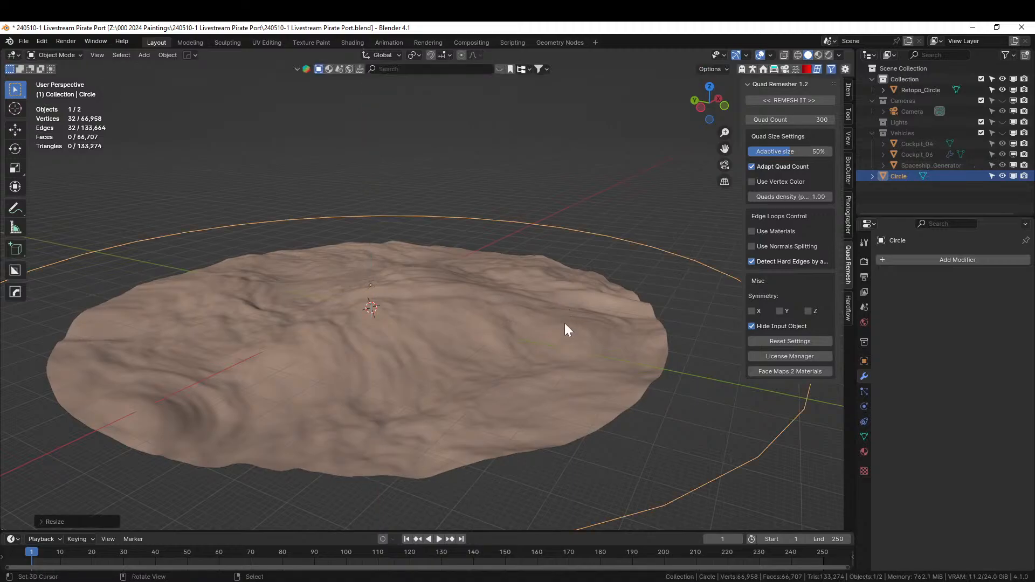
# Apply the enlarged circle's transform and fill its outline with a single face in Edit Mode.
pyautogui.hotkey('ctrl', 'a')
pyautogui.click(564, 323)
pyautogui.press('Tab')
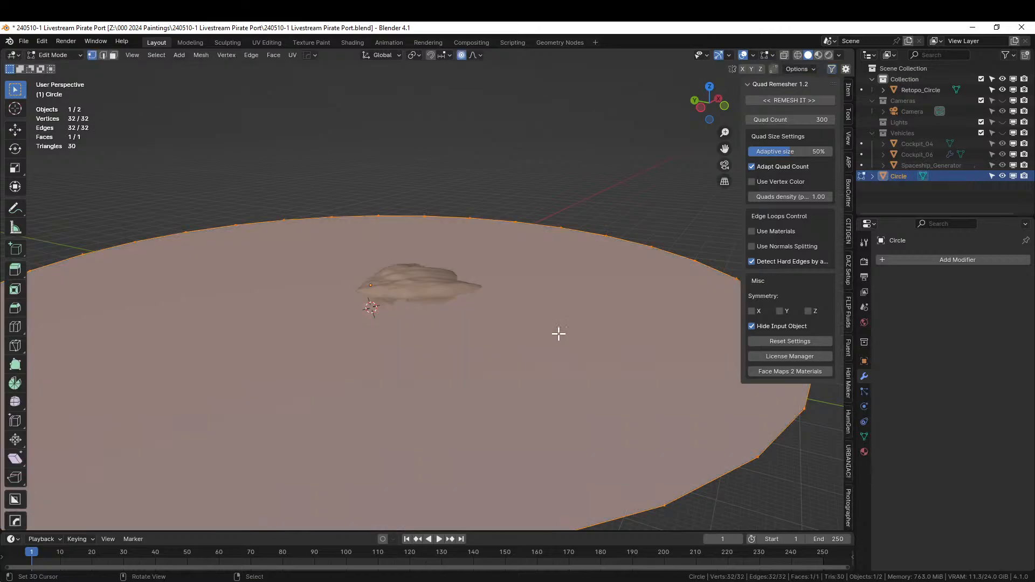
# Lower the filled circle about 3.1 m along the Z axis and return to Object Mode.
pyautogui.press('g')
pyautogui.press('z')
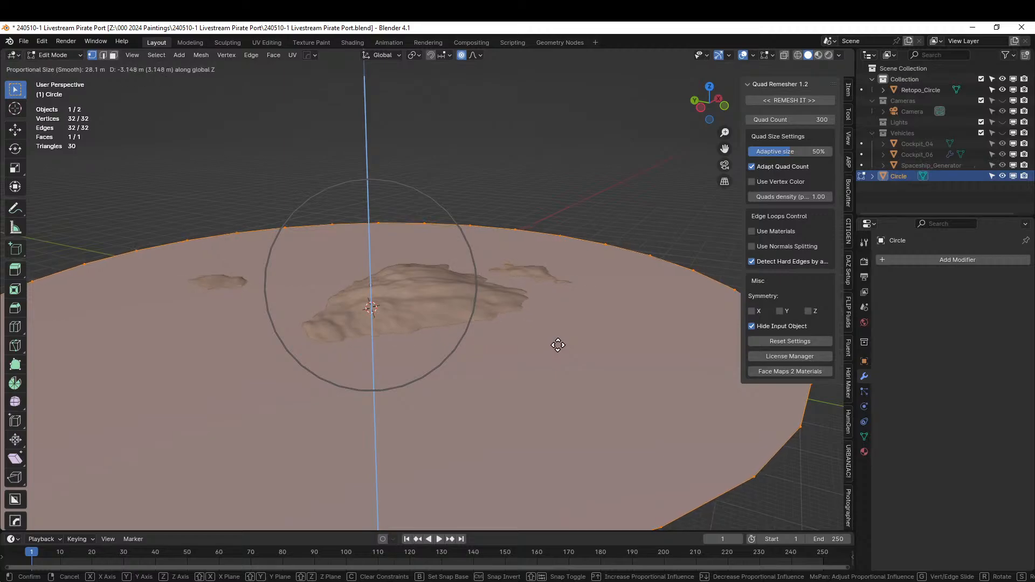
pyautogui.click(558, 346)
pyautogui.moveTo(558, 345)
pyautogui.mouseDown(button='middle')
pyautogui.moveTo(451, 384)
pyautogui.moveTo(393, 377)
pyautogui.moveTo(333, 355)
pyautogui.moveTo(319, 334)
pyautogui.moveTo(439, 340)
pyautogui.moveTo(474, 363)
pyautogui.moveTo(511, 358)
pyautogui.moveTo(512, 307)
pyautogui.moveTo(487, 362)
pyautogui.moveTo(296, 312)
pyautogui.moveTo(376, 312)
pyautogui.moveTo(382, 331)
pyautogui.mouseUp(button='middle')
pyautogui.press('Tab')
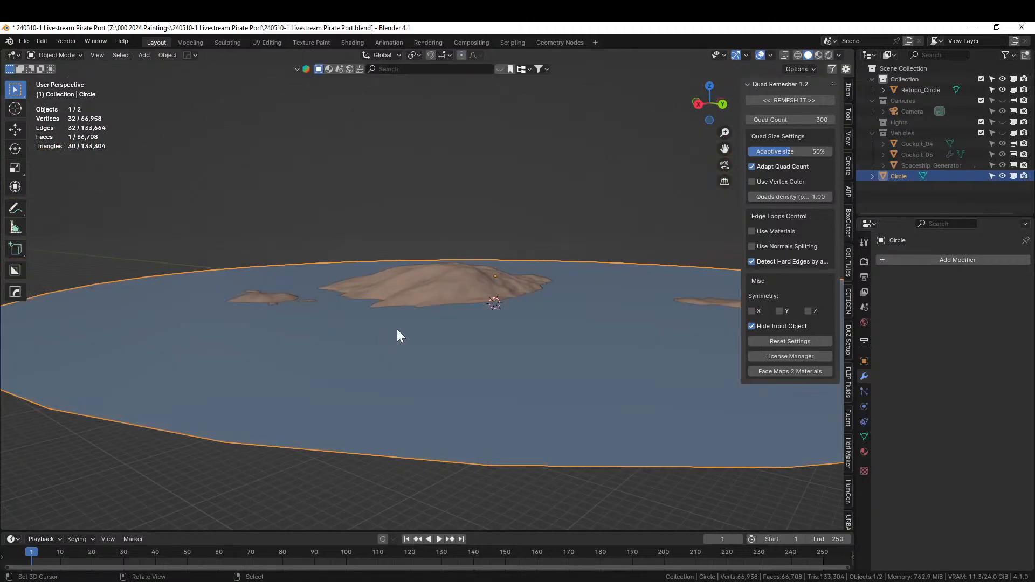
# Show the Vehicles collection again and move Cockpit_06 about 40 m off the main island in the top view.
pyautogui.moveTo(657, 305); pyautogui.dragTo(456, 291, button='middle')
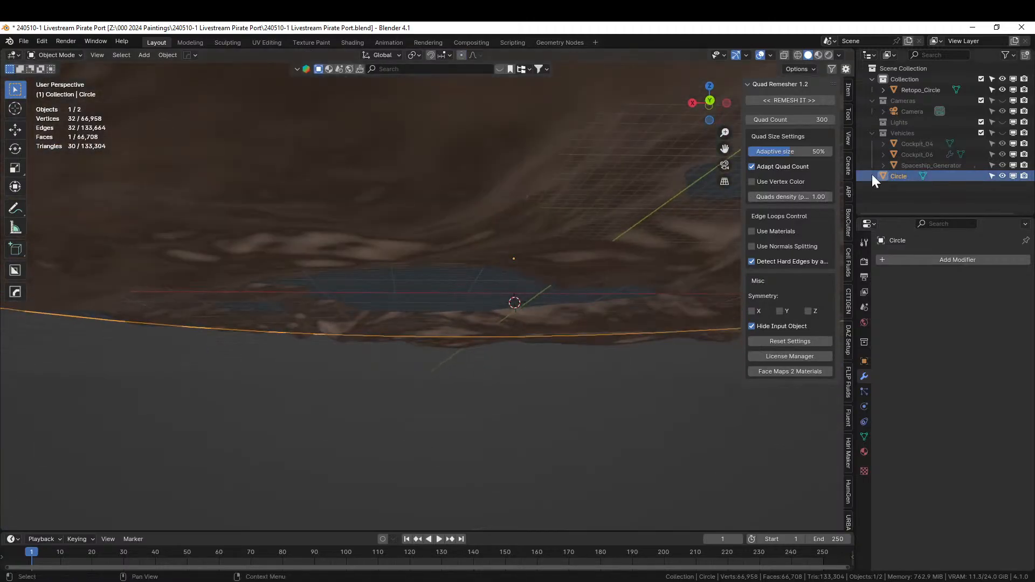
pyautogui.click(1002, 132)
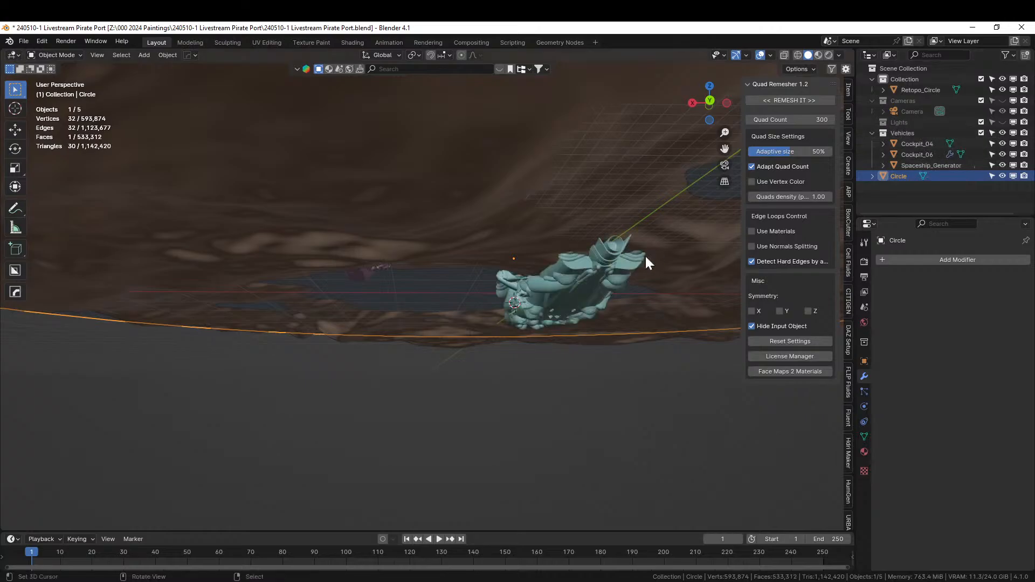
pyautogui.moveTo(645, 254); pyautogui.dragTo(613, 394, button='middle')
pyautogui.click(579, 338)
pyautogui.moveTo(579, 338); pyautogui.dragTo(522, 367, button='middle')
pyautogui.press('KP_7')
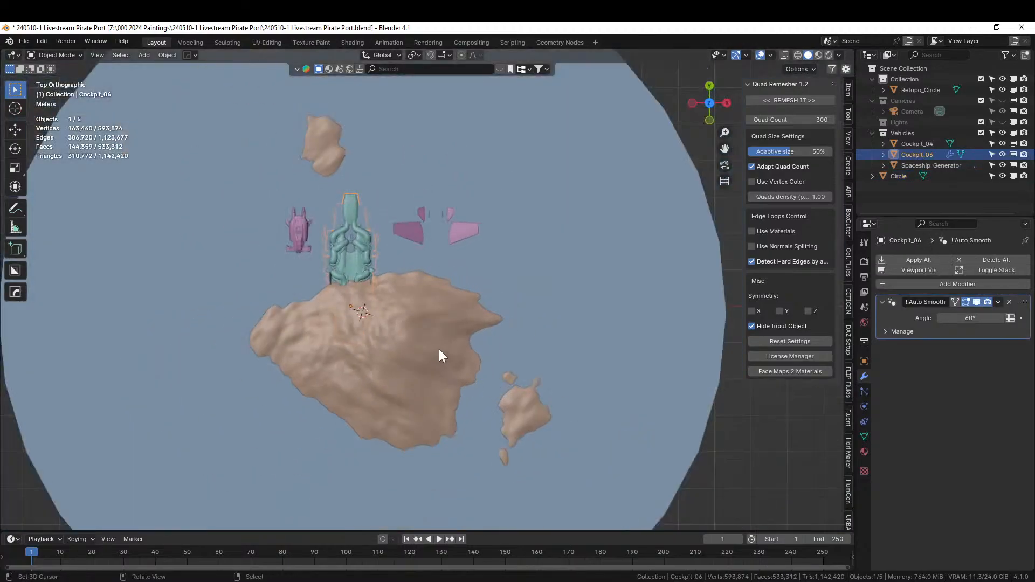
pyautogui.press('g')
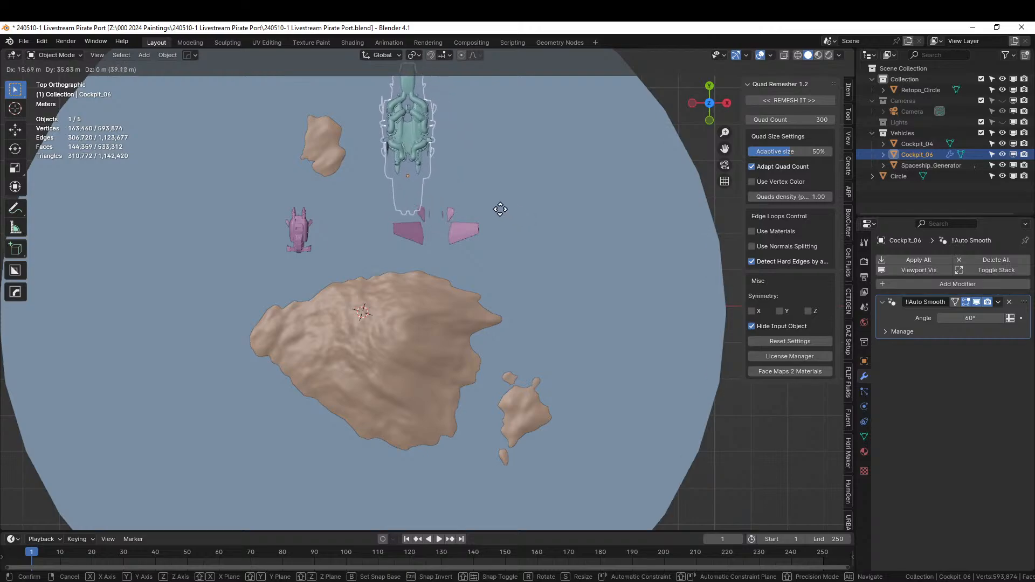
pyautogui.click(501, 202)
# Hide the large circular surface so the terrain and vehicles can be reached from below.
pyautogui.moveTo(503, 203); pyautogui.dragTo(441, 129, button='middle')
pyautogui.scroll(2, 441, 129)
pyautogui.keyDown('shift'); pyautogui.moveTo(662, 253); pyautogui.dragTo(494, 255, button='middle'); pyautogui.keyUp('shift')
pyautogui.scroll(2, 494, 256)
pyautogui.moveTo(476, 315); pyautogui.dragTo(474, 307, button='middle')
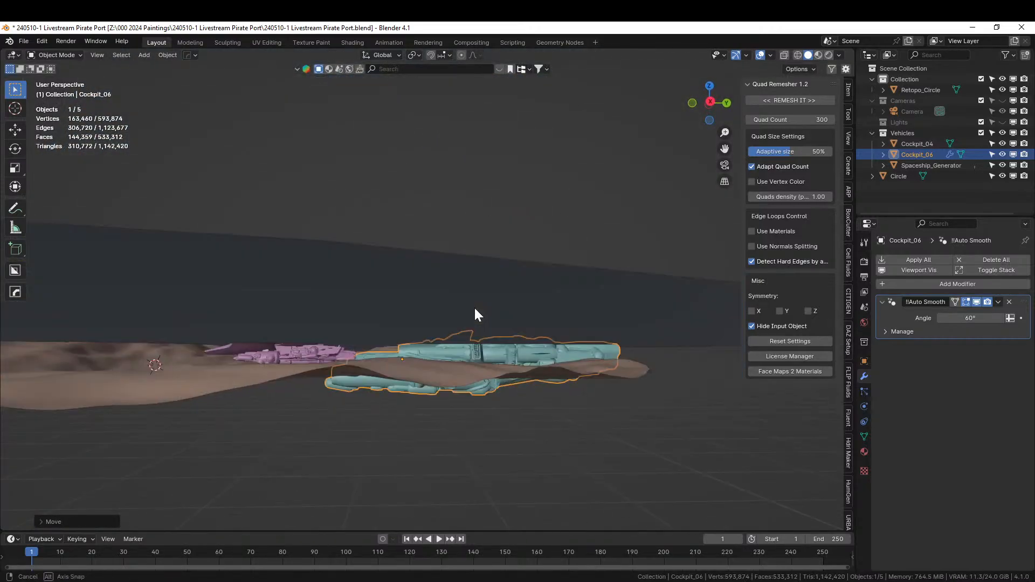
pyautogui.click(372, 377)
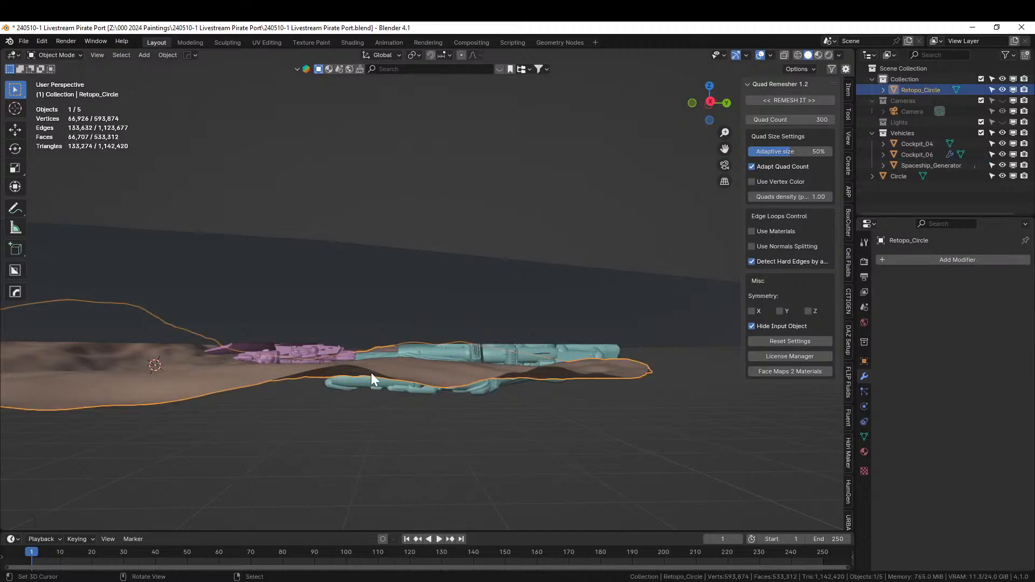
pyautogui.click(698, 295)
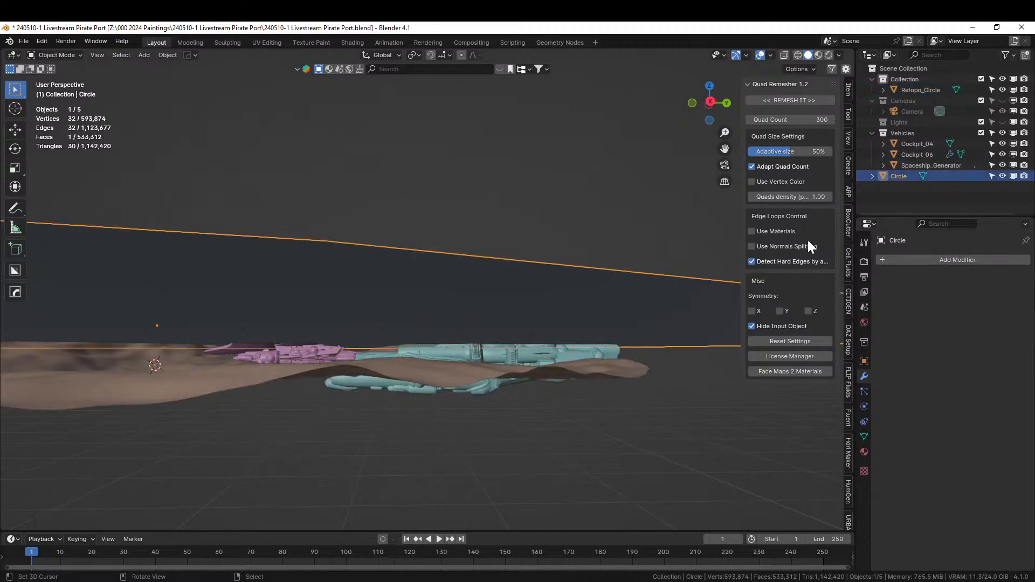
pyautogui.click(1003, 175)
# Raise Cockpit_06 along the Z axis above the terrain and unhide the circular surface.
pyautogui.click(470, 354)
pyautogui.moveTo(470, 354); pyautogui.dragTo(536, 337, button='middle')
pyautogui.moveTo(729, 279); pyautogui.dragTo(833, 294, button='middle')
pyautogui.press('g')
pyautogui.press('z')
pyautogui.click(579, 278)
pyautogui.scroll(4, 520, 323)
pyautogui.moveTo(520, 323); pyautogui.dragTo(475, 328, button='middle')
pyautogui.click(1002, 176)
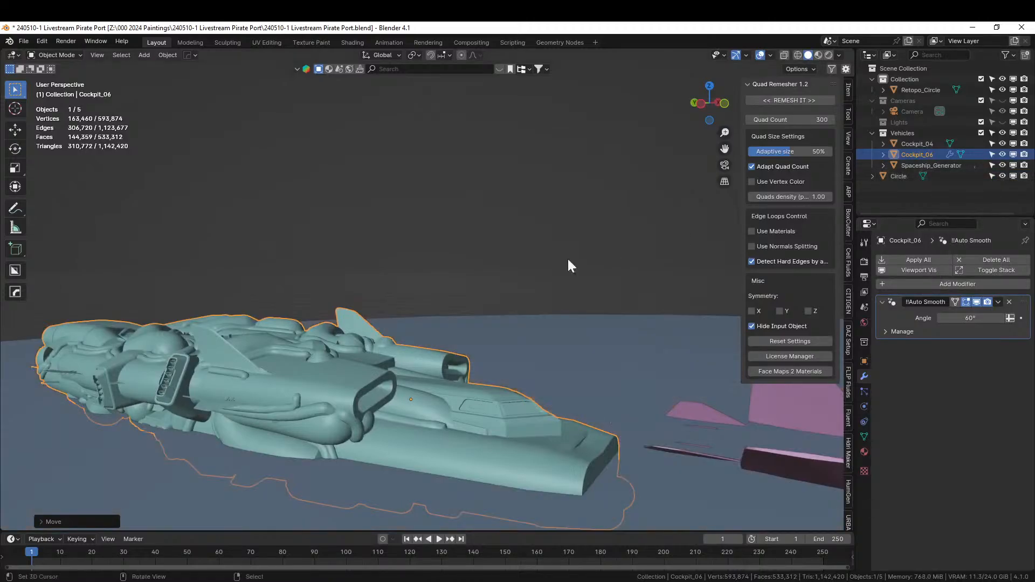
# Lower Cockpit_06 about 0.9 m along the Z axis towards the circular surface.
pyautogui.moveTo(569, 264); pyautogui.dragTo(171, 320, button='middle')
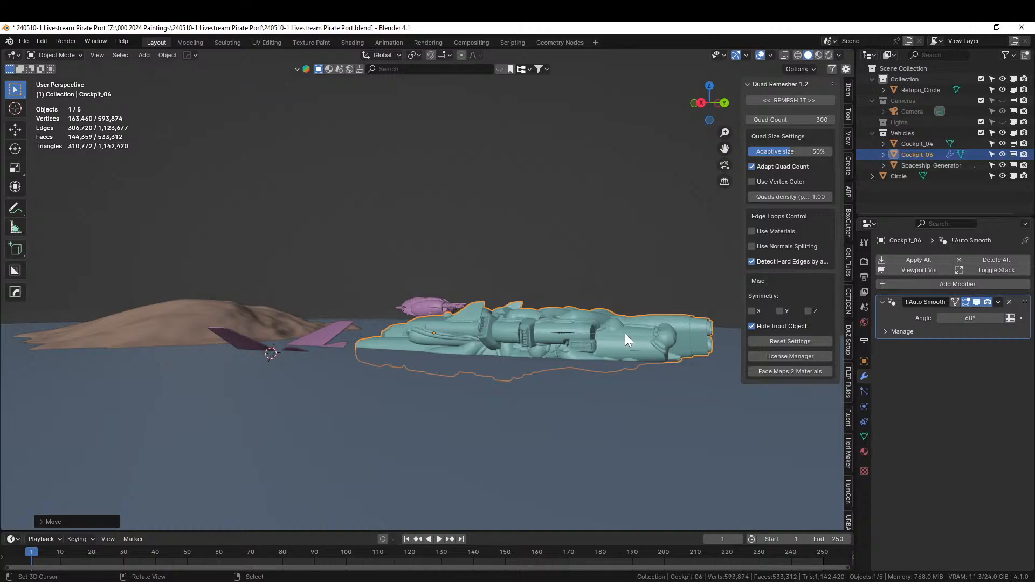
pyautogui.moveTo(625, 333); pyautogui.dragTo(450, 339, button='middle')
pyautogui.press('g')
pyautogui.press('z')
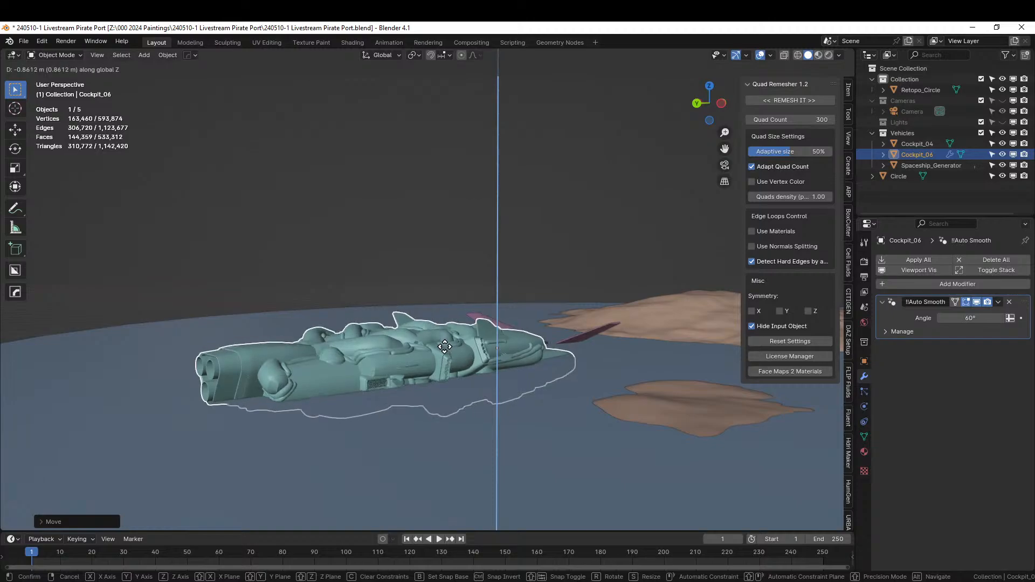
pyautogui.click(445, 347)
pyautogui.moveTo(448, 358); pyautogui.dragTo(378, 318, button='middle')
# Put the Retopo_Circle terrain into Sculpt Mode and enlarge the Elastic Deform brush to a 228 px radius.
pyautogui.click(354, 311)
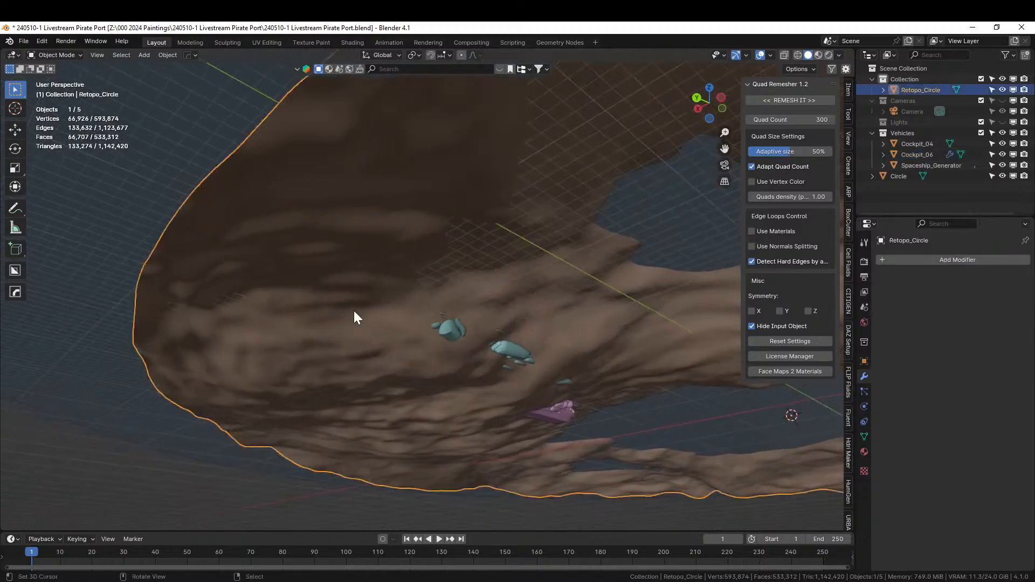
pyautogui.click(61, 54)
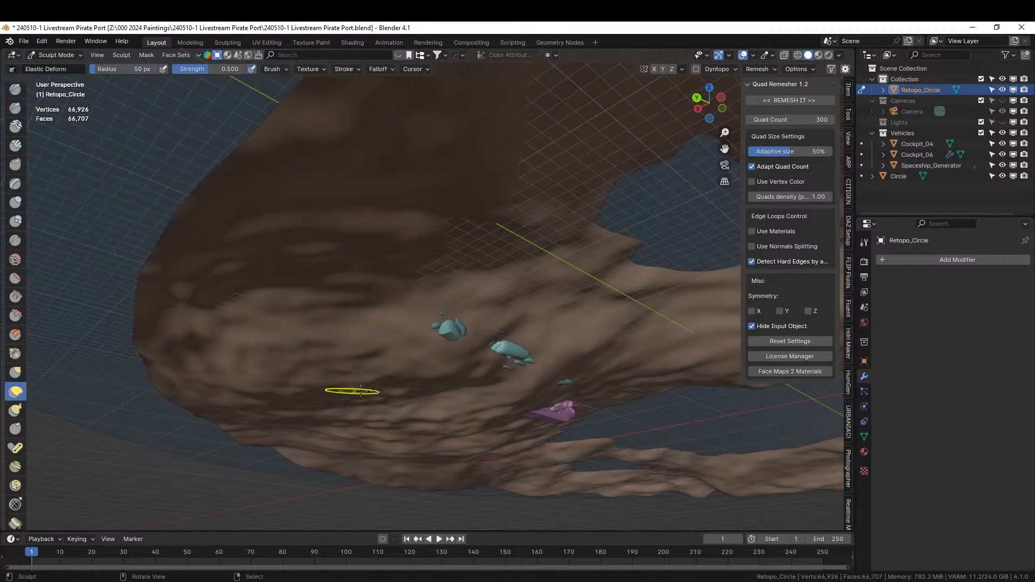
pyautogui.moveTo(361, 392); pyautogui.dragTo(295, 398, button='middle')
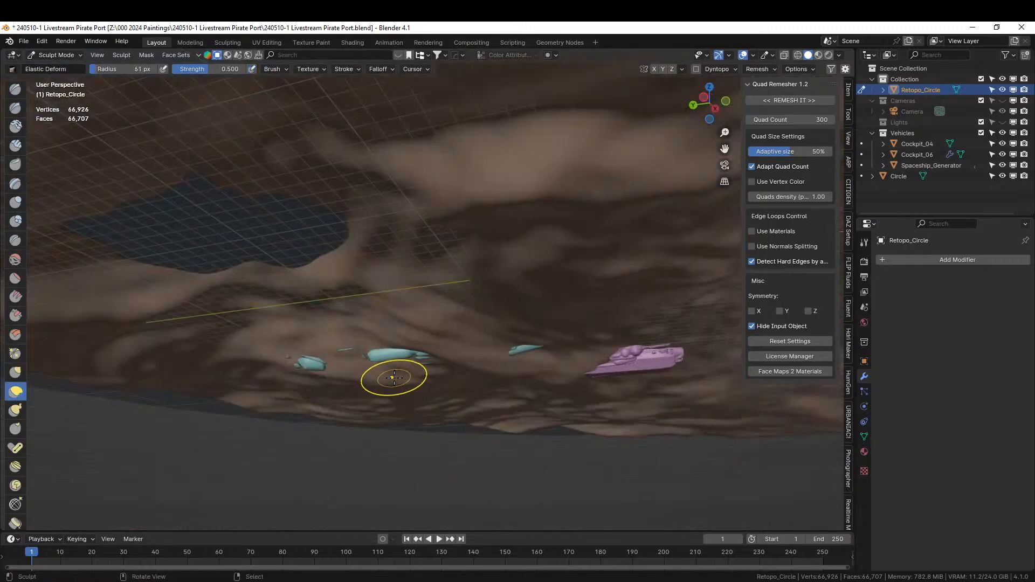
pyautogui.press(']')
pyautogui.press(']')
pyautogui.press(']')
pyautogui.press(']')
pyautogui.press(']')
# Push the terrain down beneath the vehicles with Elastic Deform strokes and return to Object Mode.
pyautogui.moveTo(396, 355); pyautogui.dragTo(304, 362)
pyautogui.moveTo(209, 368); pyautogui.dragTo(248, 380)
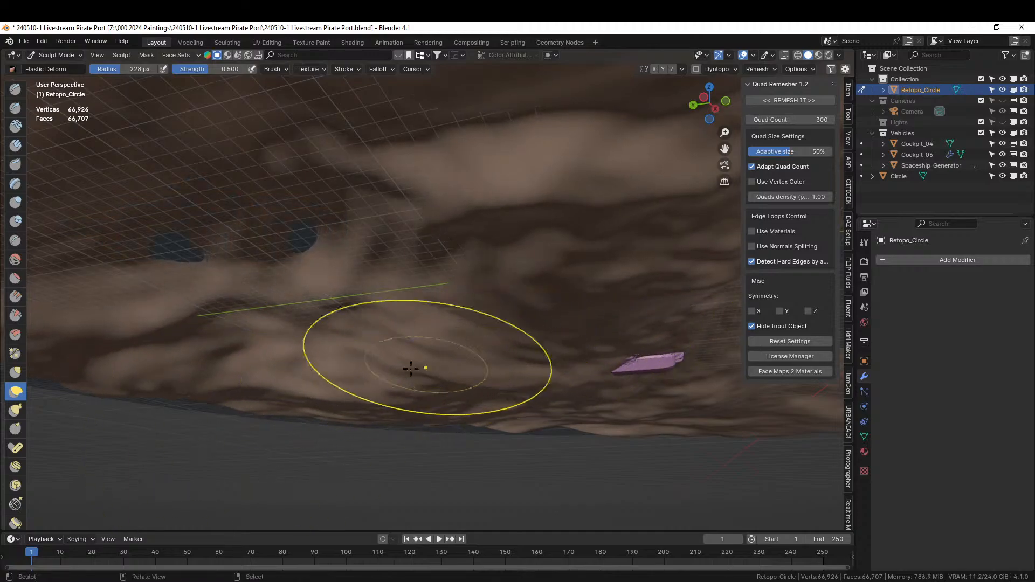
pyautogui.moveTo(426, 365); pyautogui.dragTo(342, 399)
pyautogui.moveTo(254, 395); pyautogui.dragTo(215, 439)
pyautogui.moveTo(216, 439)
pyautogui.mouseDown(button='middle')
pyautogui.moveTo(312, 481)
pyautogui.moveTo(291, 448)
pyautogui.moveTo(321, 448)
pyautogui.moveTo(446, 377)
pyautogui.moveTo(485, 394)
pyautogui.moveTo(492, 438)
pyautogui.moveTo(496, 410)
pyautogui.moveTo(538, 377)
pyautogui.moveTo(537, 387)
pyautogui.mouseUp(button='middle')
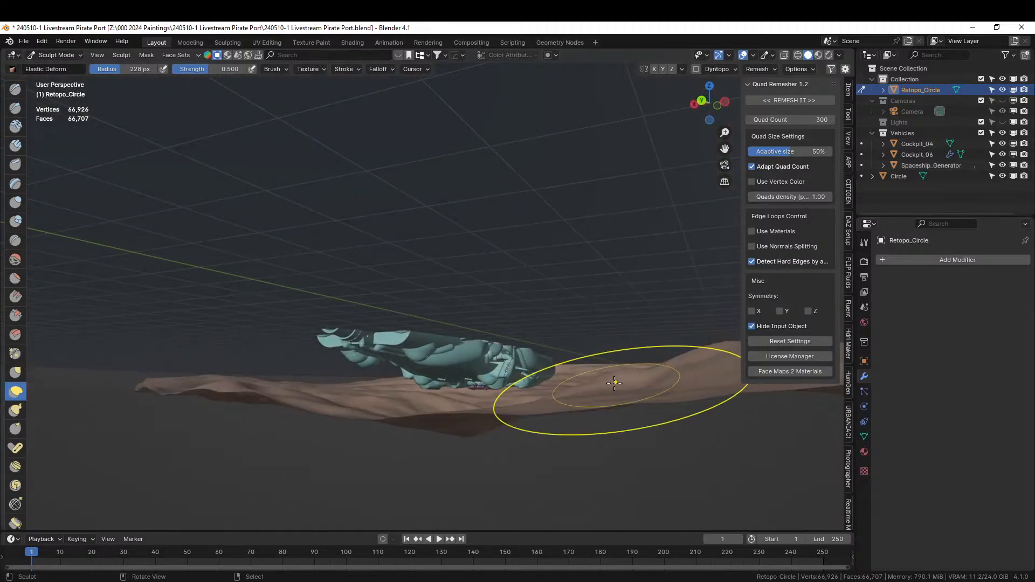
pyautogui.moveTo(615, 383)
pyautogui.mouseDown(button='middle')
pyautogui.moveTo(601, 451)
pyautogui.moveTo(454, 455)
pyautogui.mouseUp(button='middle')
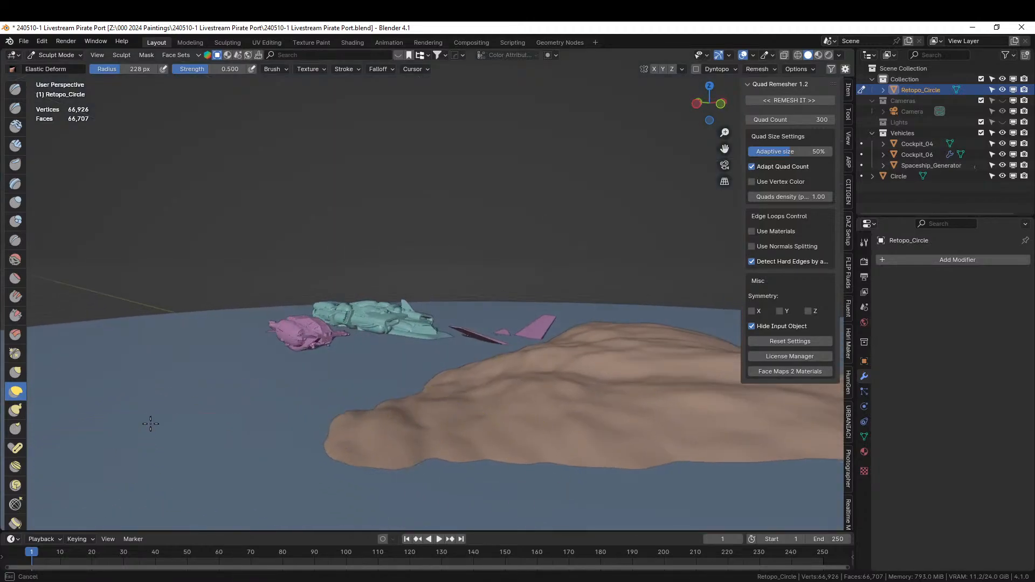
pyautogui.moveTo(162, 357); pyautogui.dragTo(143, 415, button='middle')
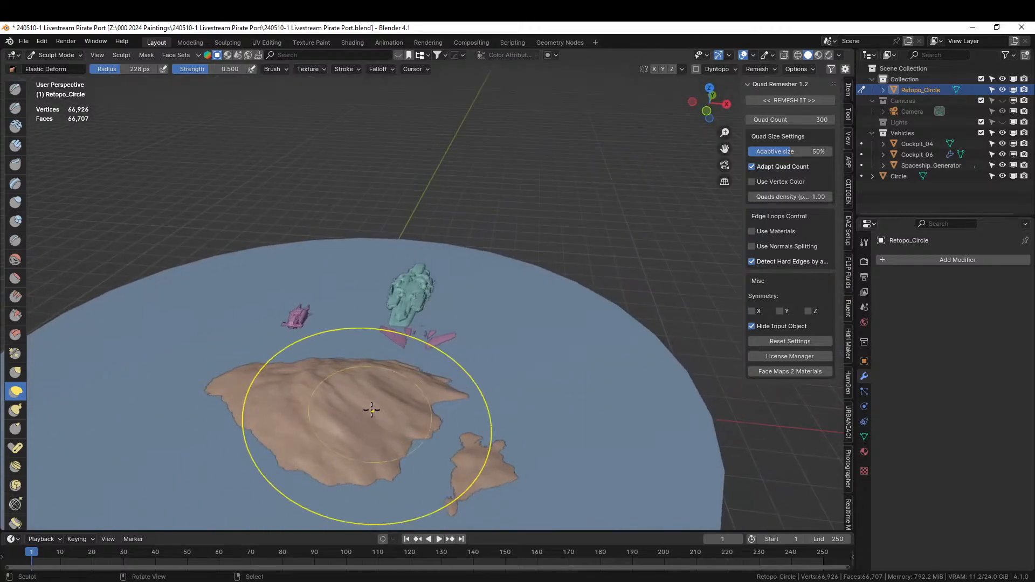
pyautogui.moveTo(365, 410)
pyautogui.mouseDown(button='middle')
pyautogui.moveTo(341, 381)
pyautogui.moveTo(342, 358)
pyautogui.moveTo(435, 342)
pyautogui.moveTo(412, 301)
pyautogui.moveTo(490, 376)
pyautogui.moveTo(488, 363)
pyautogui.moveTo(456, 418)
pyautogui.mouseUp(button='middle')
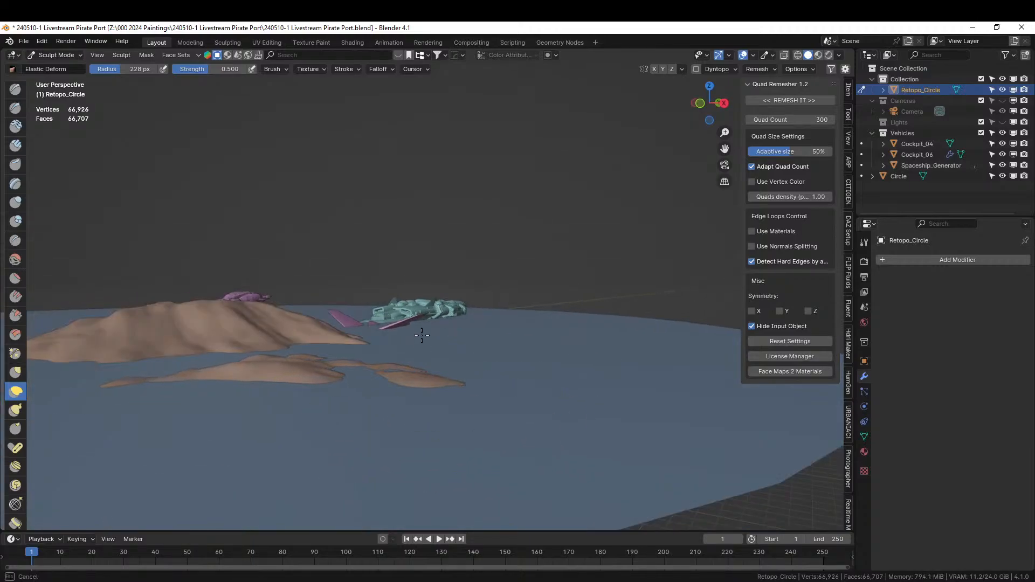
pyautogui.moveTo(423, 339)
pyautogui.mouseDown(button='middle')
pyautogui.moveTo(432, 377)
pyautogui.moveTo(389, 423)
pyautogui.mouseUp(button='middle')
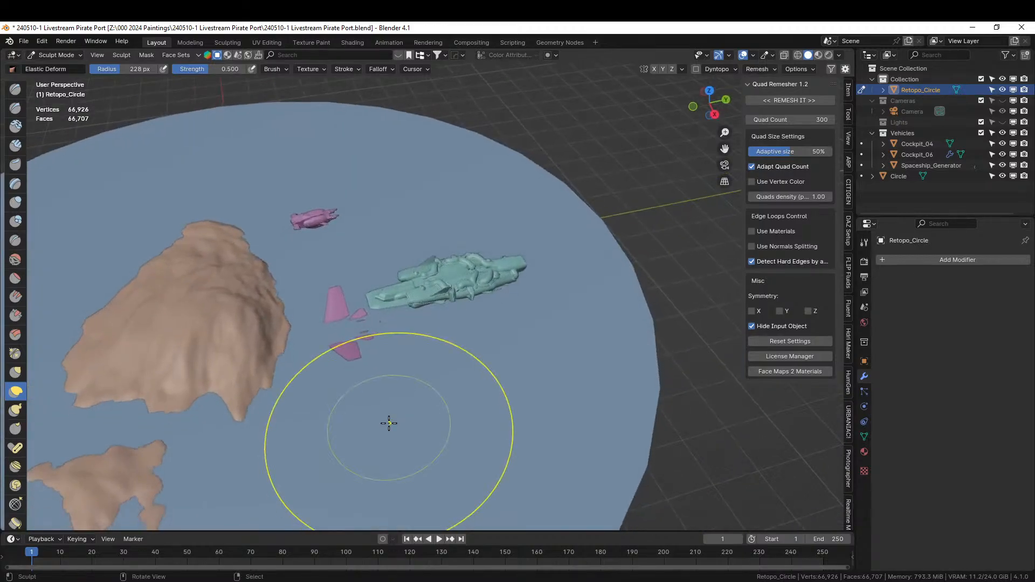
pyautogui.moveTo(389, 424)
pyautogui.mouseDown(button='middle')
pyautogui.moveTo(439, 396)
pyautogui.moveTo(572, 282)
pyautogui.moveTo(522, 261)
pyautogui.moveTo(554, 229)
pyautogui.moveTo(569, 256)
pyautogui.mouseUp(button='middle')
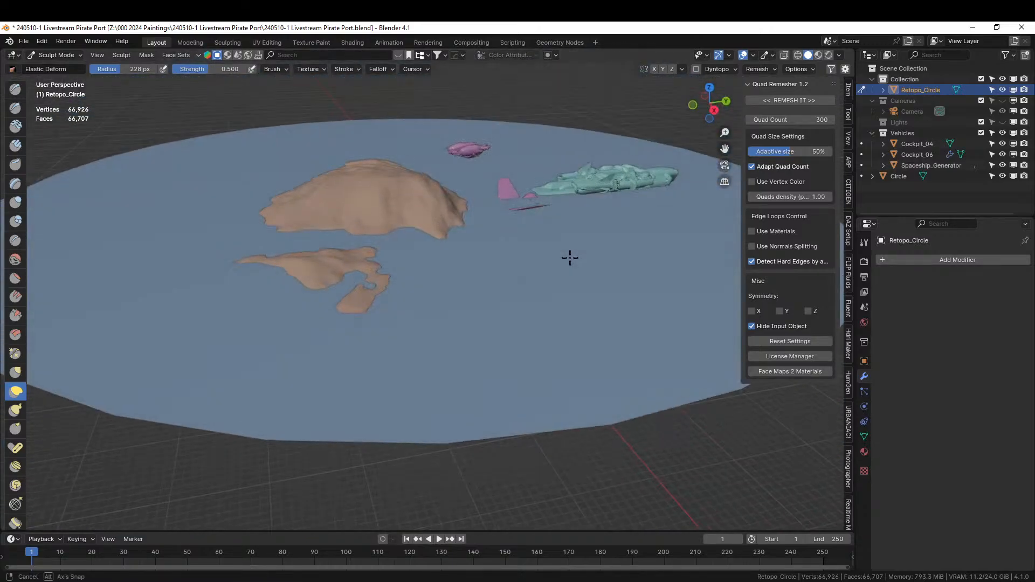
pyautogui.click(61, 53)
pyautogui.click(60, 69)
# Try scaling the circular surface uniformly by 2.
pyautogui.moveTo(385, 371); pyautogui.dragTo(549, 400, button='middle')
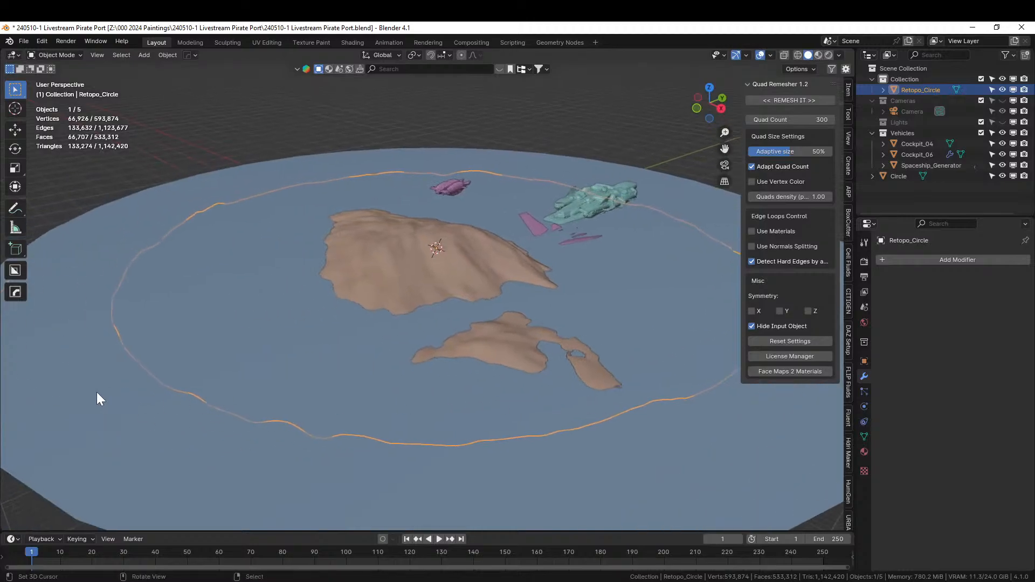
pyautogui.scroll(-3, 103, 394)
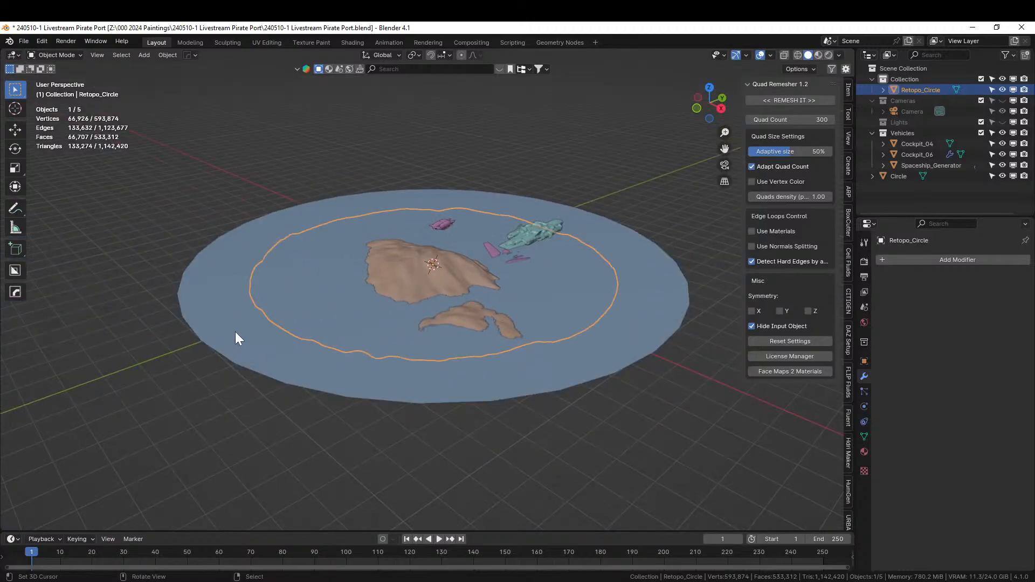
pyautogui.moveTo(235, 332); pyautogui.dragTo(293, 322, button='middle')
pyautogui.click(254, 319)
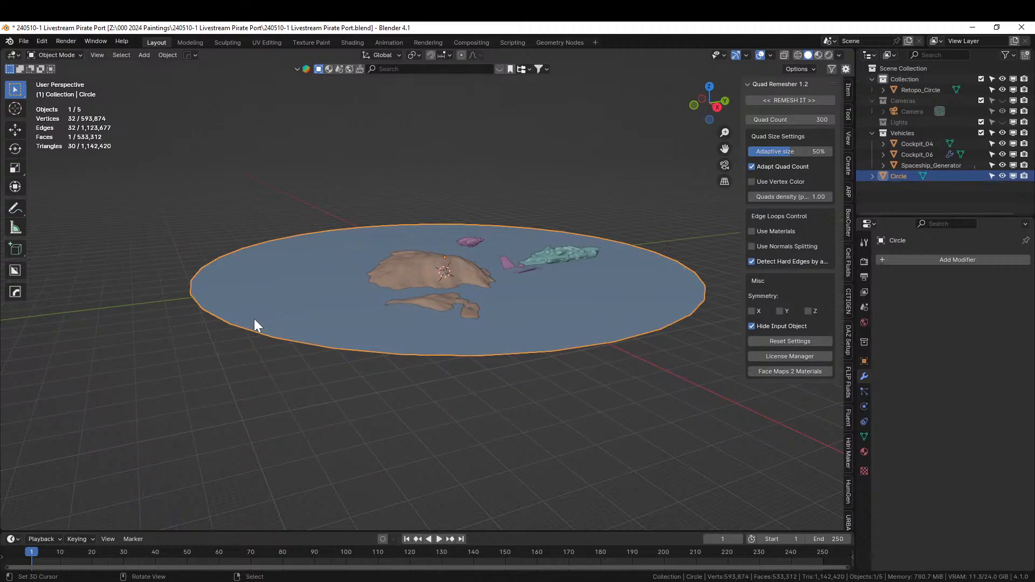
pyautogui.write('s2')
pyautogui.press('Return')
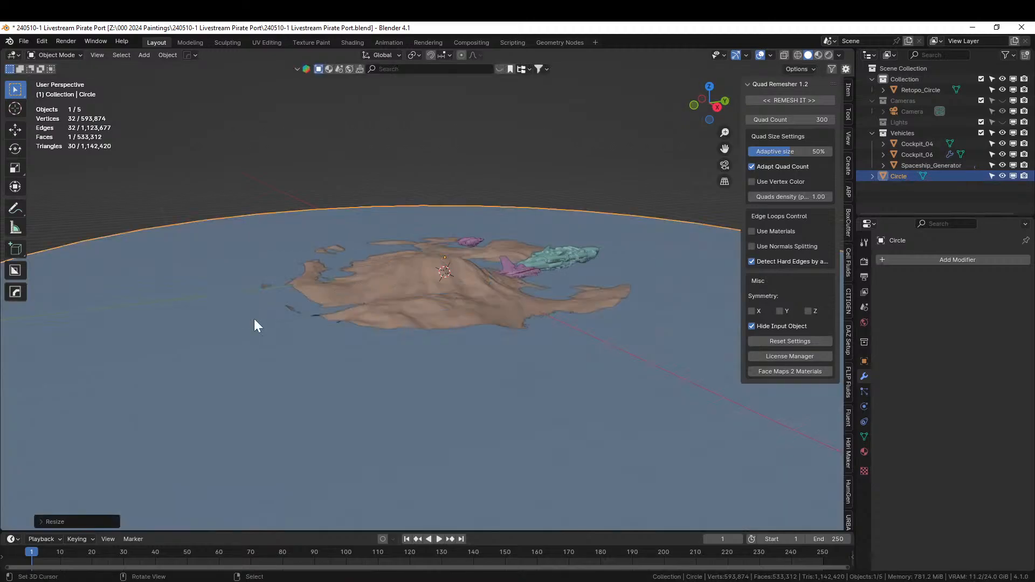
pyautogui.moveTo(254, 319); pyautogui.dragTo(121, 366, button='middle')
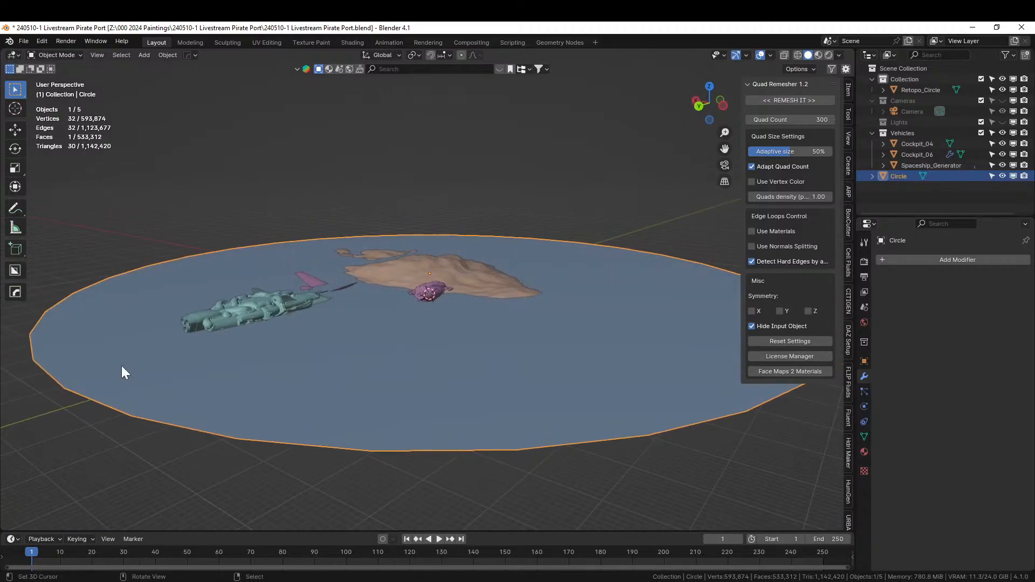
# Scale the circular surface by 2 on X and Y only, excluding Z, and save the file.
pyautogui.press('s')
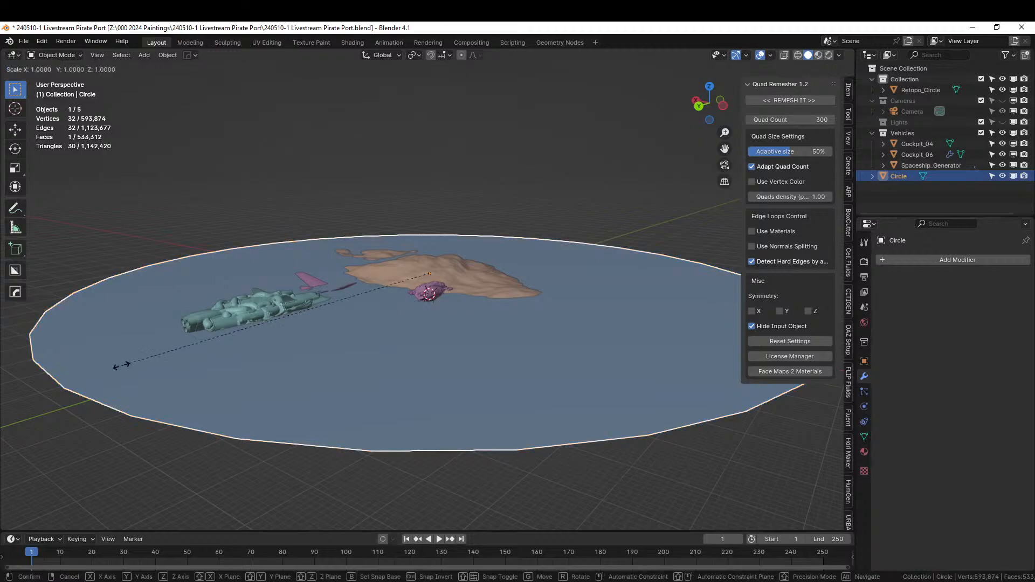
pyautogui.hotkey('shift', 'z')
pyautogui.press('2')
pyautogui.press('Return')
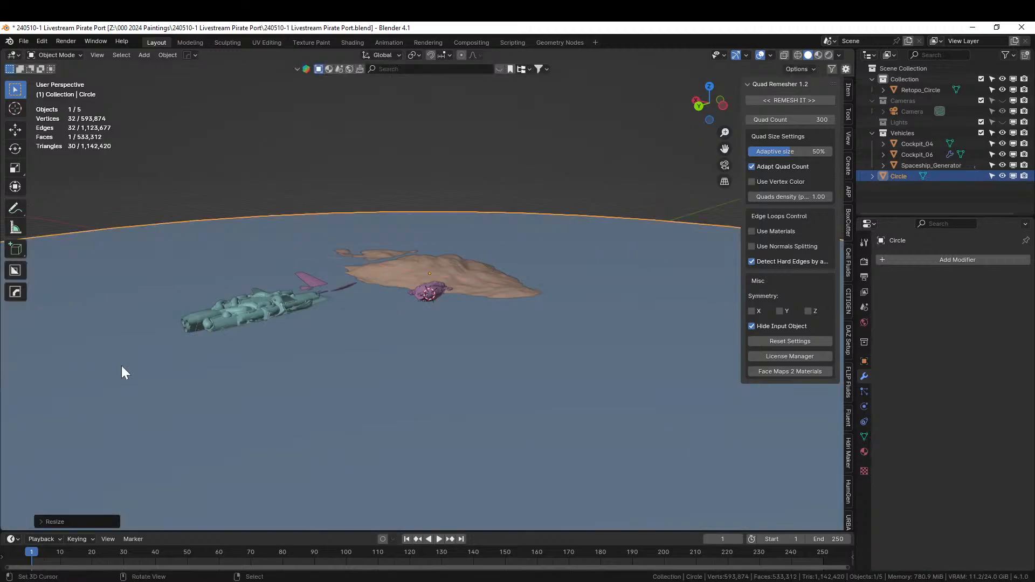
pyautogui.moveTo(250, 364); pyautogui.dragTo(192, 383, button='middle')
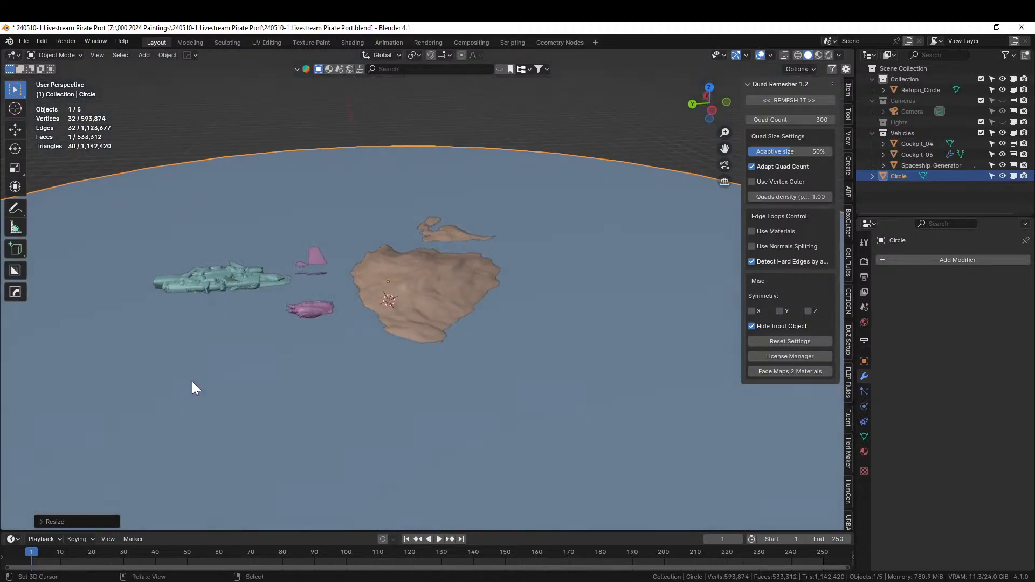
pyautogui.hotkey('ctrl', 's')
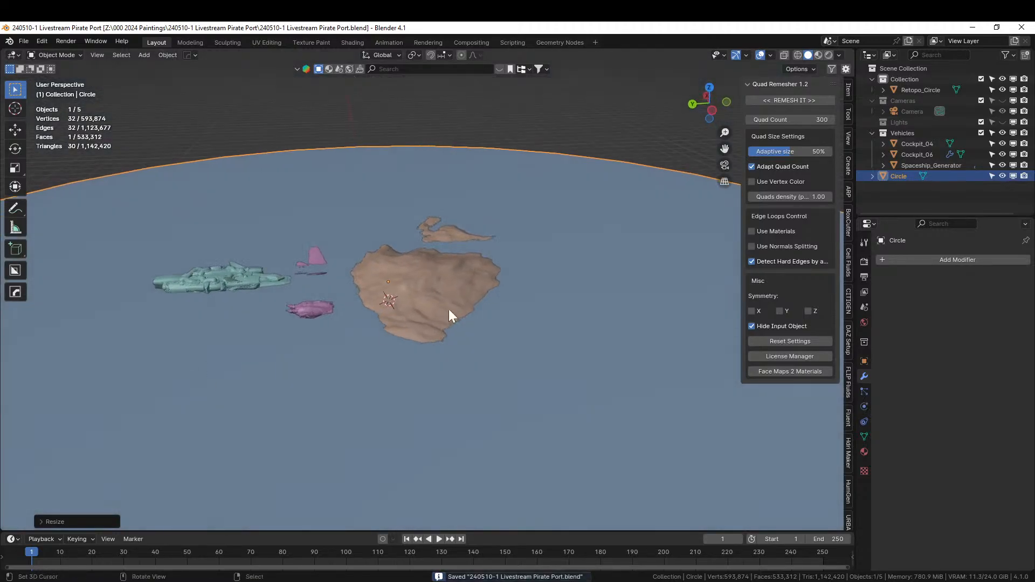
# Apply the circular surface's rotation and scale.
pyautogui.hotkey('ctrl', 'a')
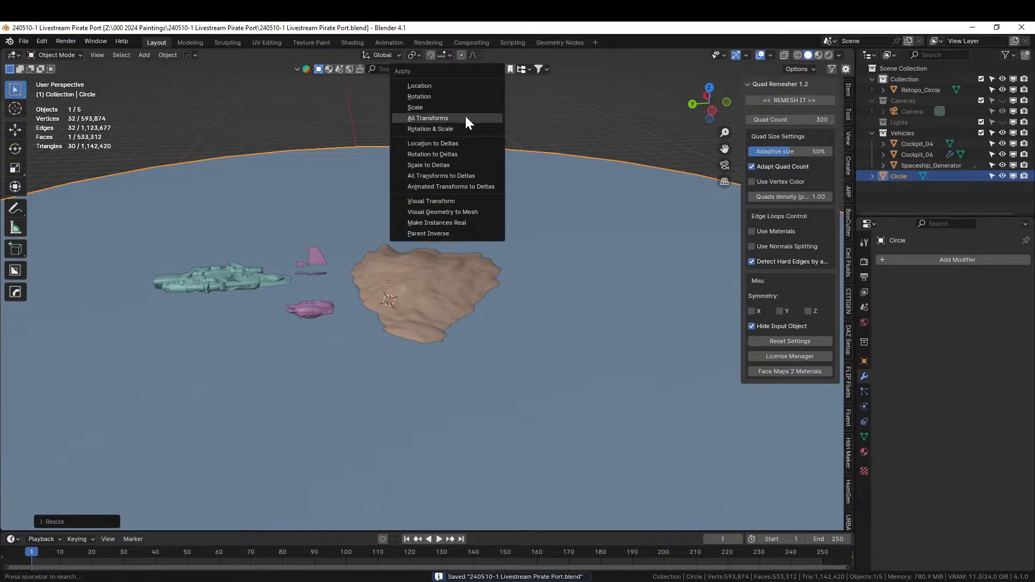
pyautogui.click(478, 128)
pyautogui.scroll(-5, 473, 281)
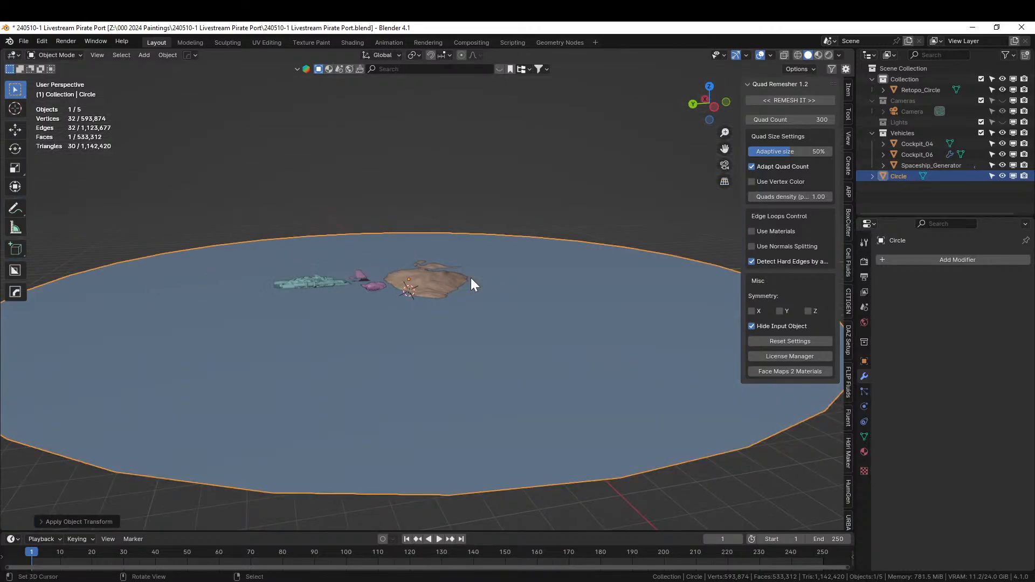
# Thicken the circular surface downward with a HardOps Solidify modifier and apply the modifier.
pyautogui.moveTo(476, 370); pyautogui.dragTo(468, 356, button='middle')
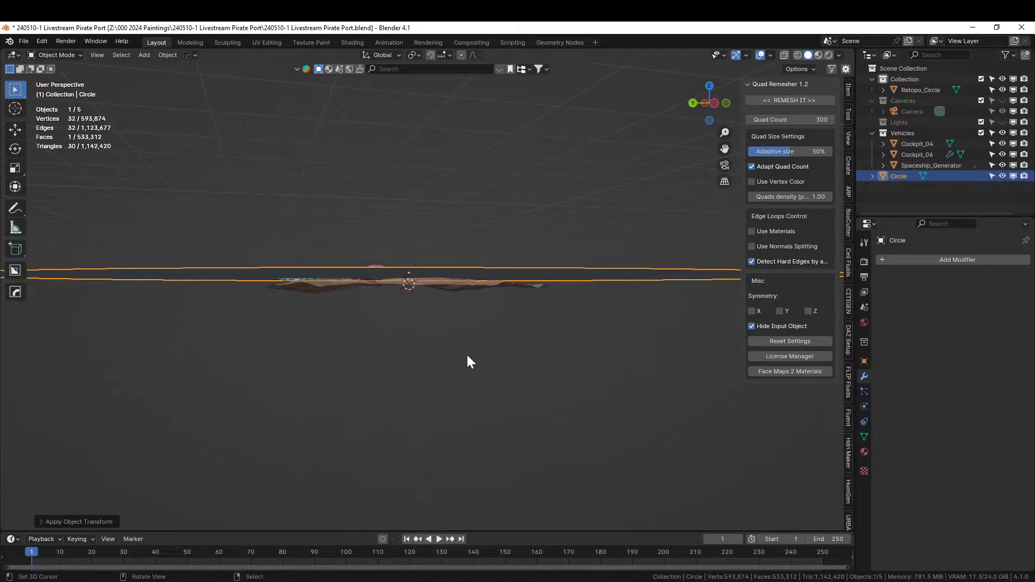
pyautogui.press('KP_1')
pyautogui.scroll(2, 467, 353)
pyautogui.press('q')
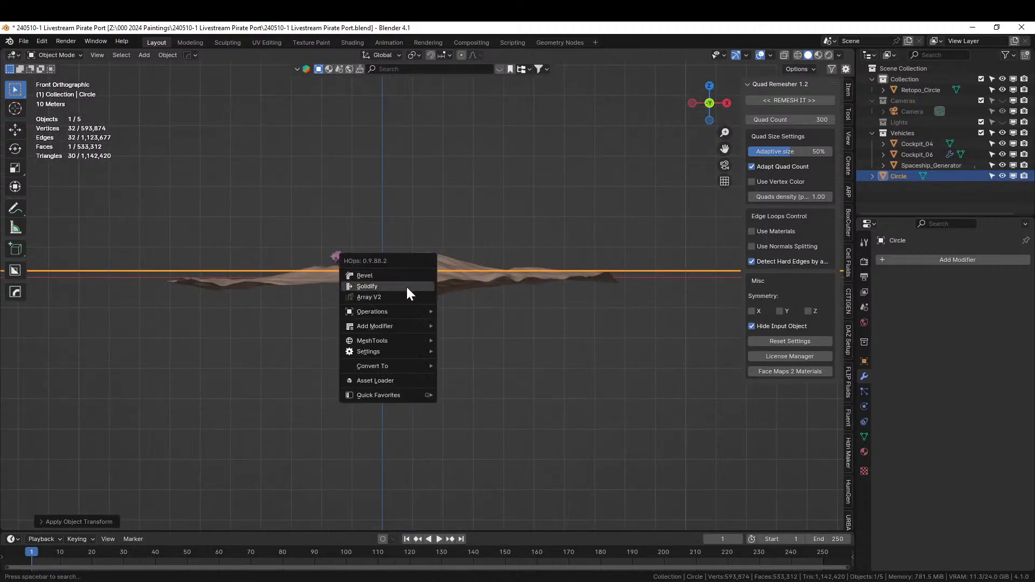
pyautogui.click(401, 287)
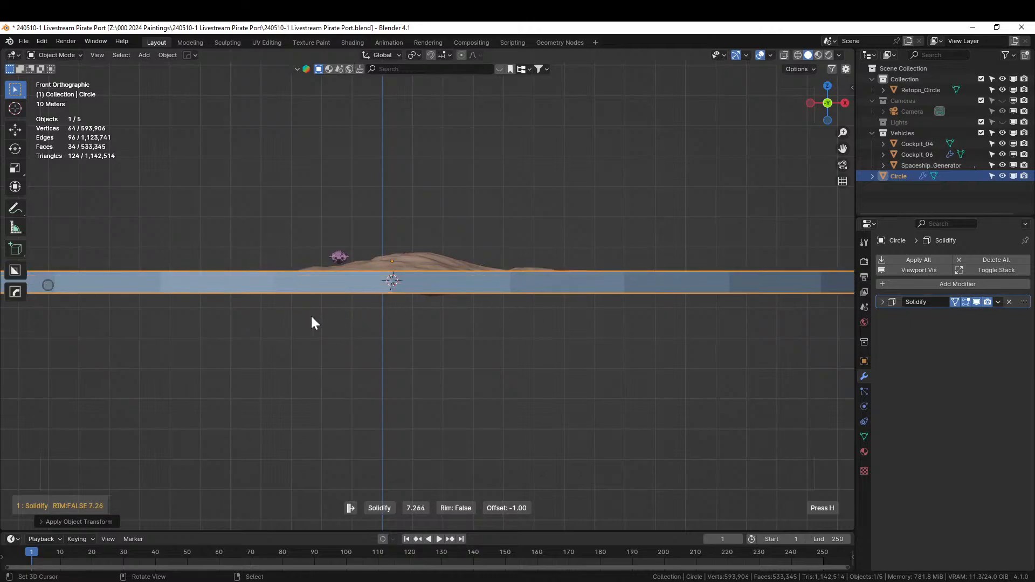
pyautogui.click(147, 316)
pyautogui.press('n')
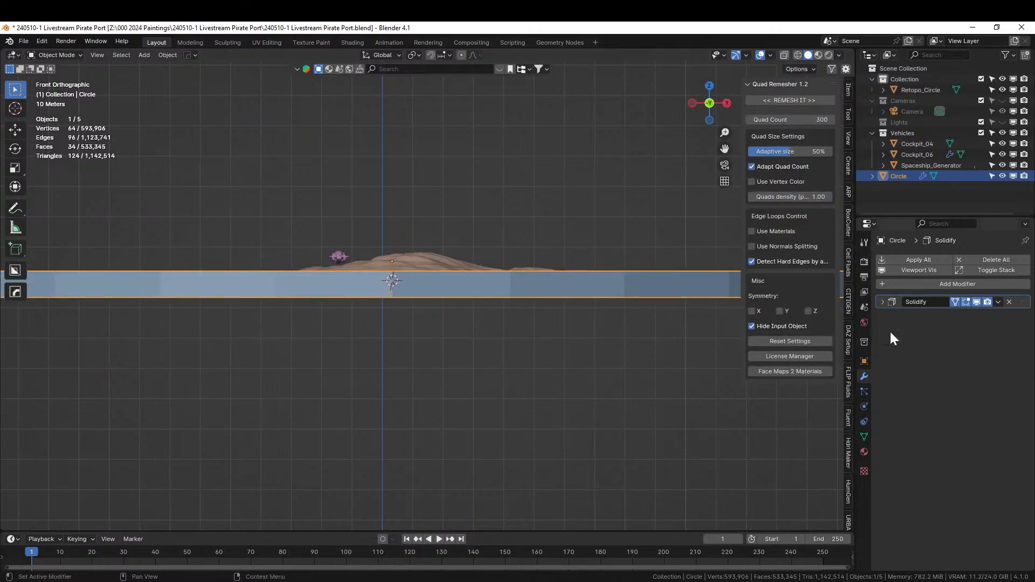
pyautogui.hotkey('ctrl', 'a')
pyautogui.moveTo(564, 309); pyautogui.dragTo(476, 356, button='middle')
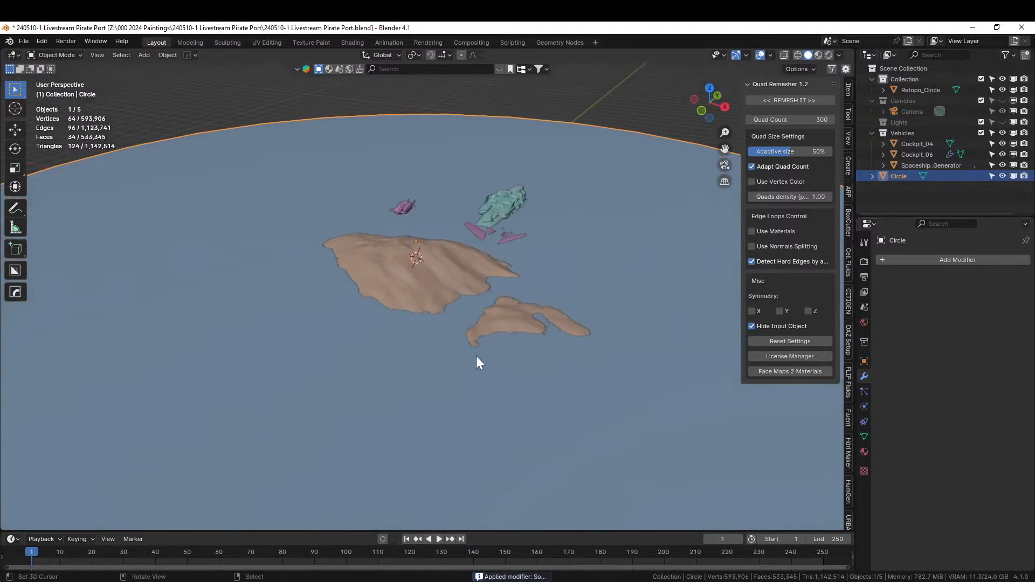
# Move the circular surface into a new collection named Water.
pyautogui.press('m')
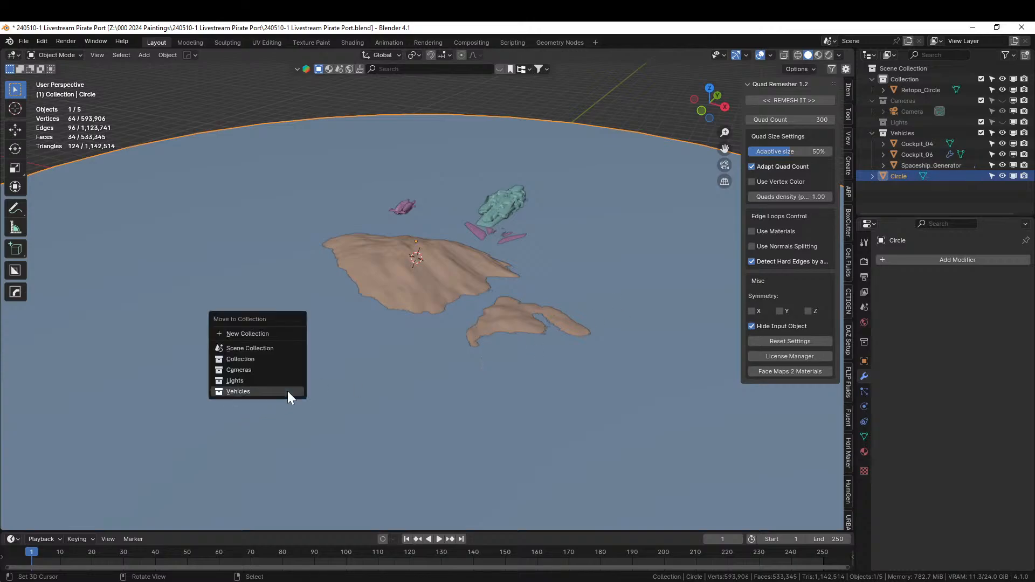
pyautogui.click(263, 338)
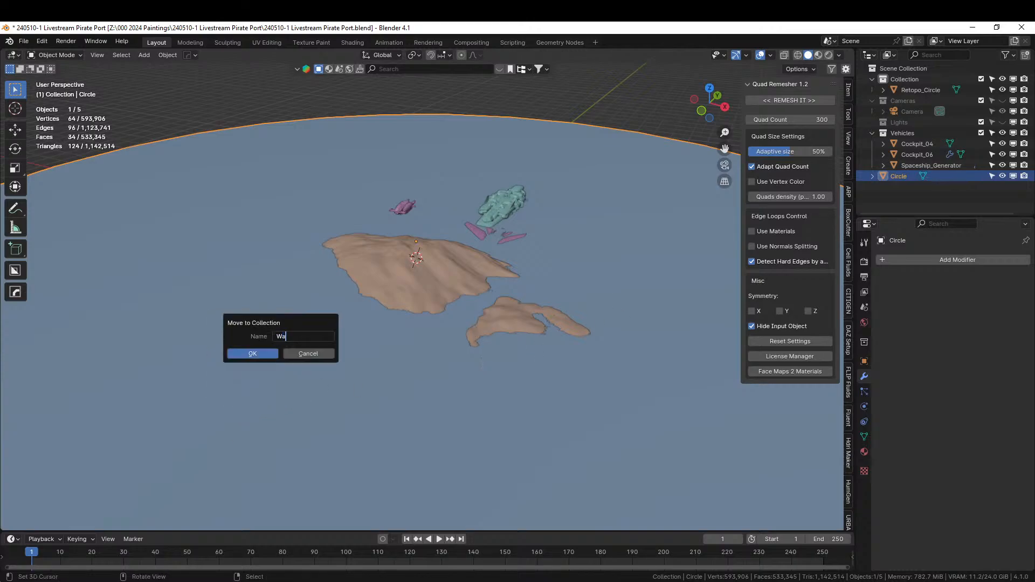
pyautogui.press('Return')
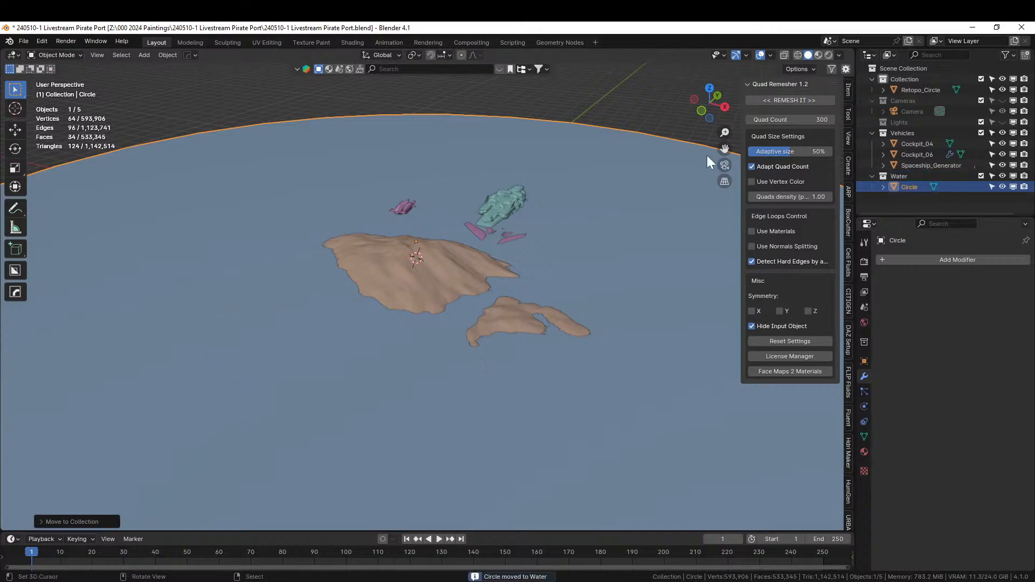
# Hide the Water collection temporarily and examine the terrain mesh around the vehicles in Edit Mode, returning to Object Mode.
pyautogui.click(981, 175)
pyautogui.moveTo(596, 235); pyautogui.dragTo(371, 372, button='middle')
pyautogui.scroll(3, 521, 301)
pyautogui.click(335, 300)
pyautogui.press('Tab')
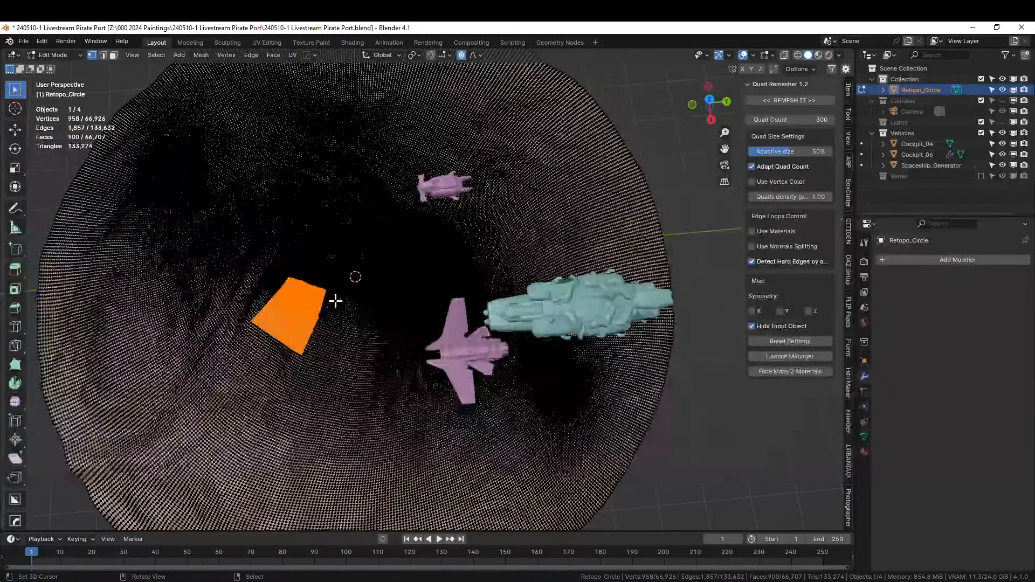
pyautogui.scroll(3, 335, 301)
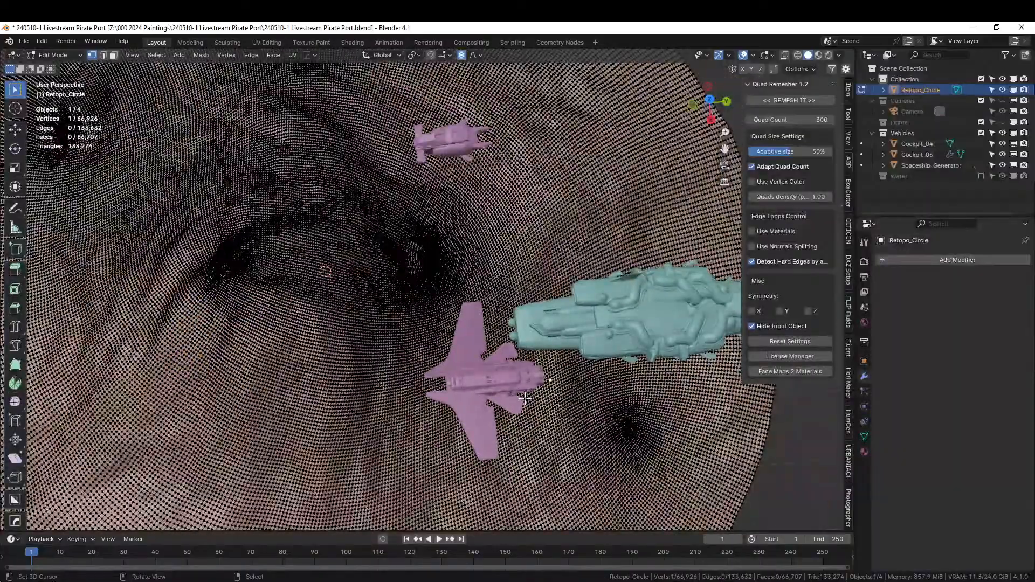
pyautogui.moveTo(524, 399); pyautogui.dragTo(279, 407, button='middle')
pyautogui.press('Tab')
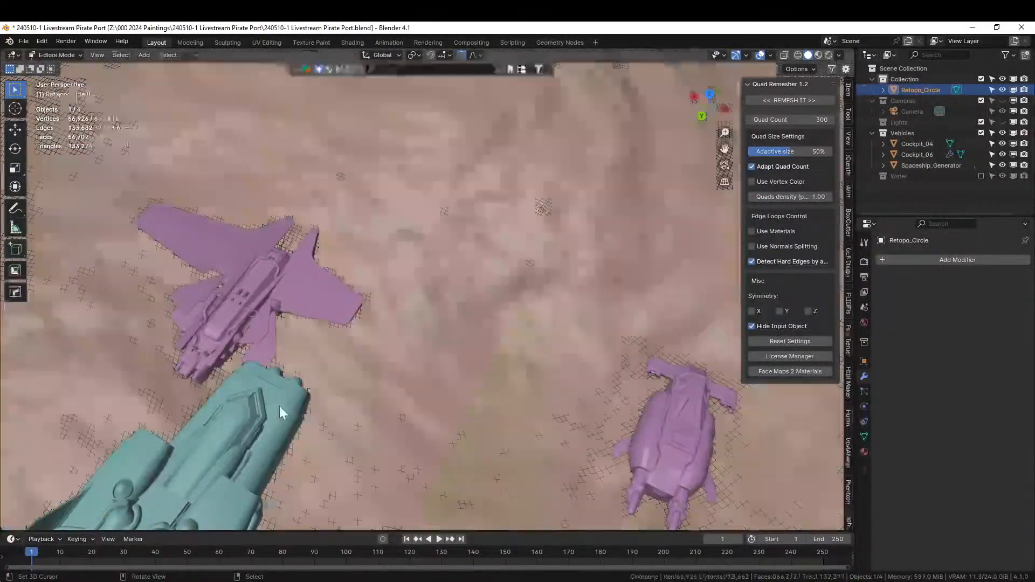
pyautogui.scroll(-3, 628, 261)
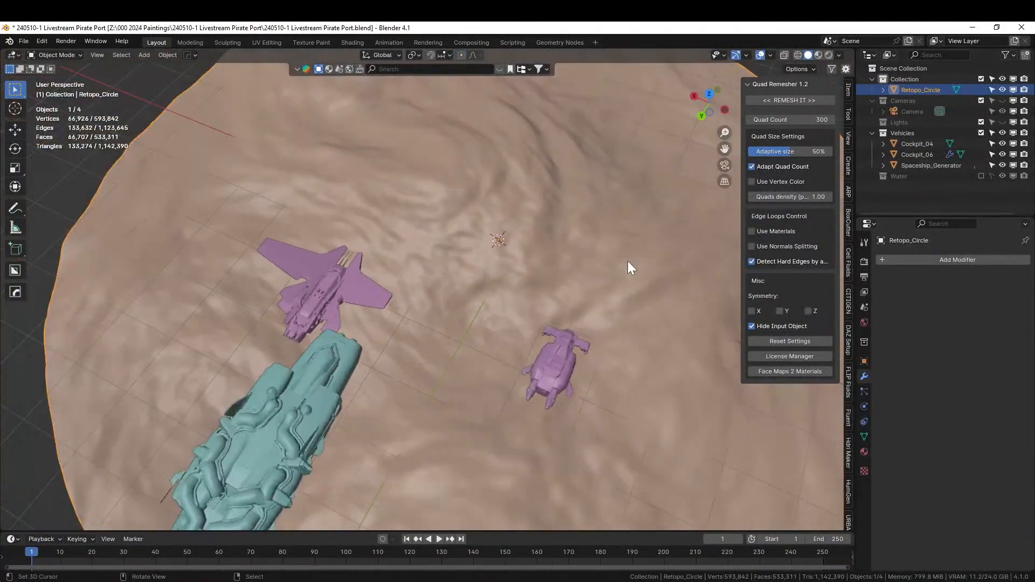
pyautogui.click(981, 176)
pyautogui.moveTo(565, 285); pyautogui.dragTo(256, 327, button='middle')
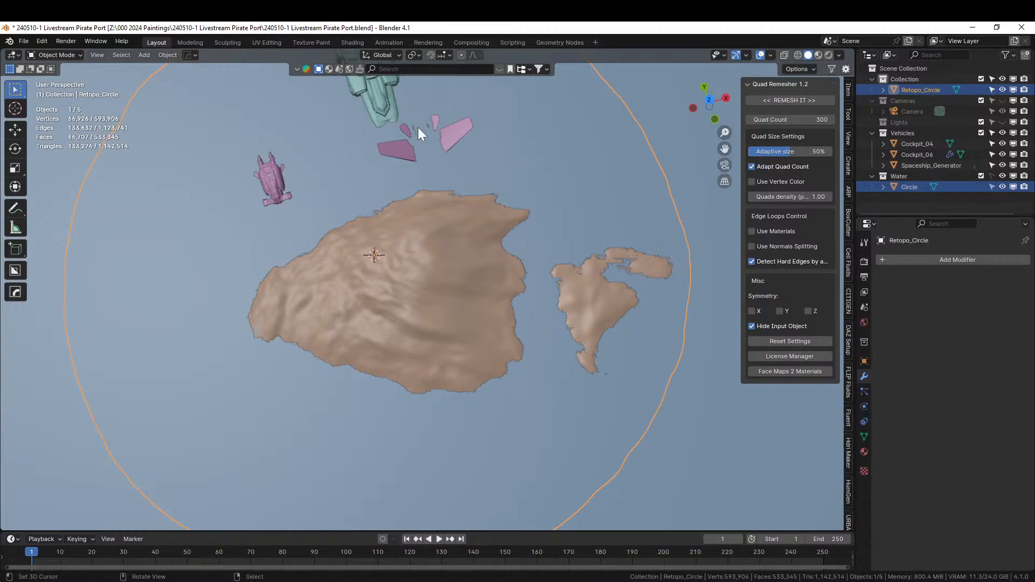
# Circle-select a band of terrain faces along the island's shoreline in Edit Mode.
pyautogui.scroll(-5, 433, 276)
pyautogui.moveTo(428, 279); pyautogui.dragTo(426, 324, button='middle')
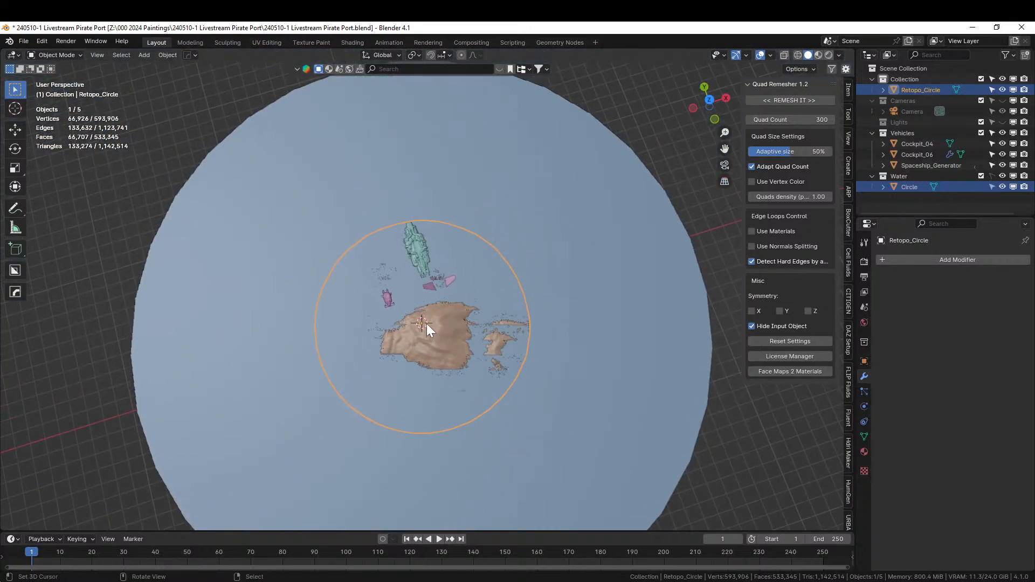
pyautogui.scroll(3, 426, 323)
pyautogui.press('Tab')
pyautogui.scroll(2, 428, 332)
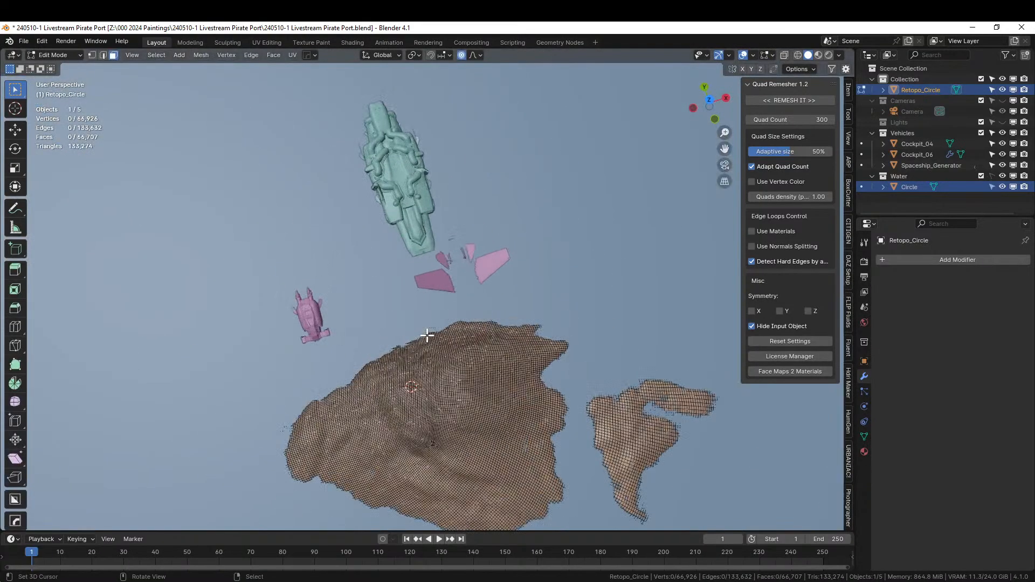
pyautogui.press('c')
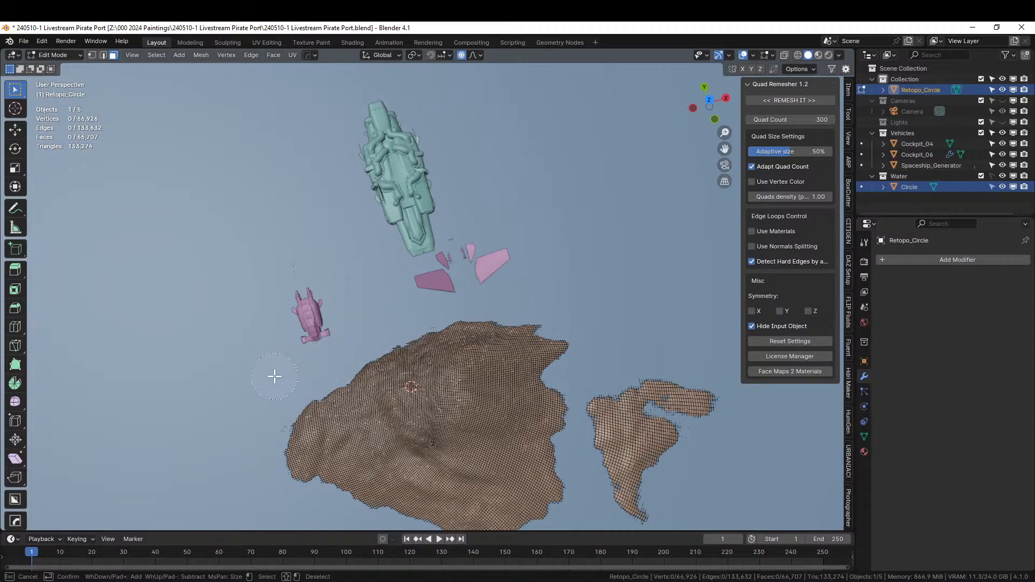
pyautogui.moveTo(275, 376)
pyautogui.mouseDown()
pyautogui.moveTo(389, 324)
pyautogui.moveTo(478, 303)
pyautogui.moveTo(533, 302)
pyautogui.moveTo(668, 349)
pyautogui.moveTo(714, 410)
pyautogui.moveTo(696, 497)
pyautogui.moveTo(635, 529)
pyautogui.mouseUp()
pyautogui.rightClick(631, 466)
# Isolate the terrain in local view and extend the circle selection into a closed ring of faces around the island.
pyautogui.keyDown('shift'); pyautogui.moveTo(536, 446); pyautogui.dragTo(534, 297, button='middle'); pyautogui.keyUp('shift')
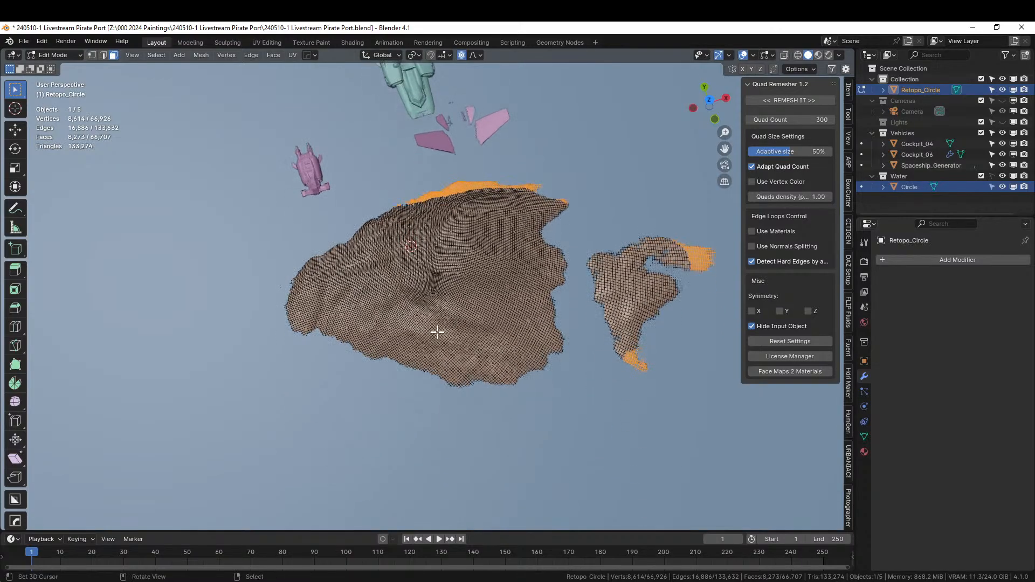
pyautogui.press('KP_Divide')
pyautogui.press('c')
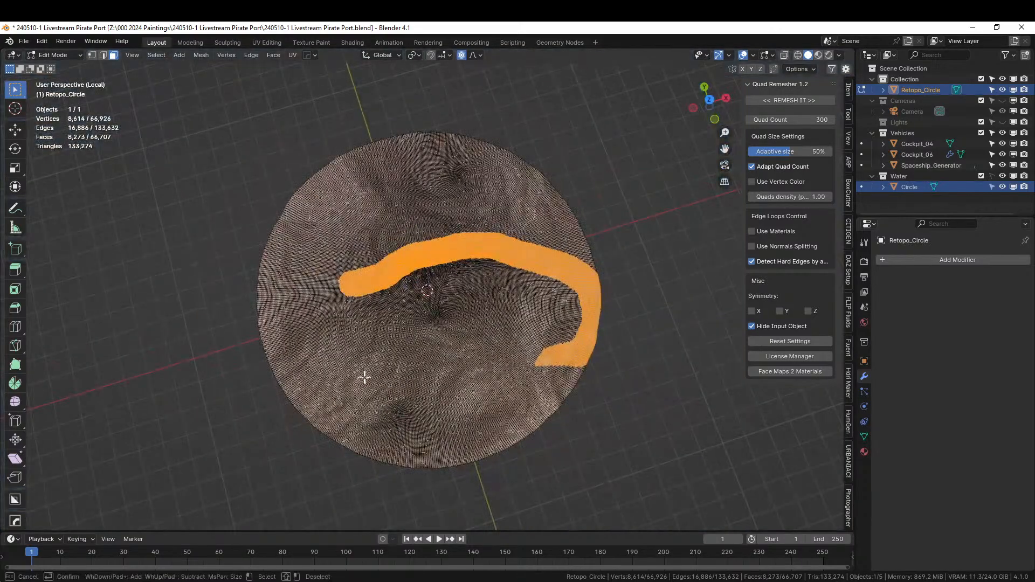
pyautogui.moveTo(354, 301)
pyautogui.mouseDown()
pyautogui.moveTo(351, 332)
pyautogui.moveTo(400, 369)
pyautogui.moveTo(472, 388)
pyautogui.moveTo(553, 370)
pyautogui.mouseUp()
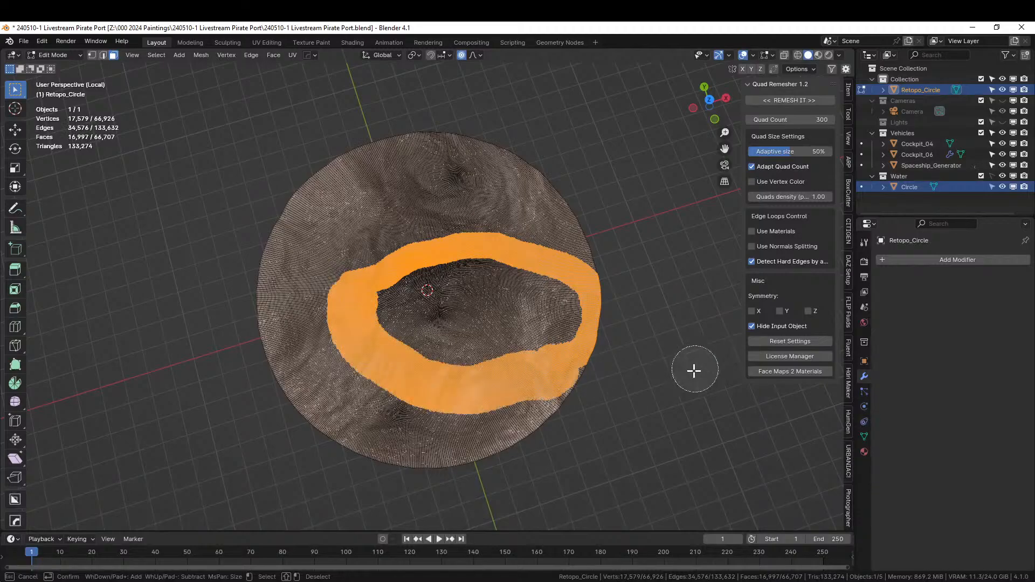
pyautogui.press('Escape')
pyautogui.scroll(3, 685, 375)
pyautogui.moveTo(684, 374); pyautogui.dragTo(585, 292, button='middle')
pyautogui.scroll(-1, 587, 295)
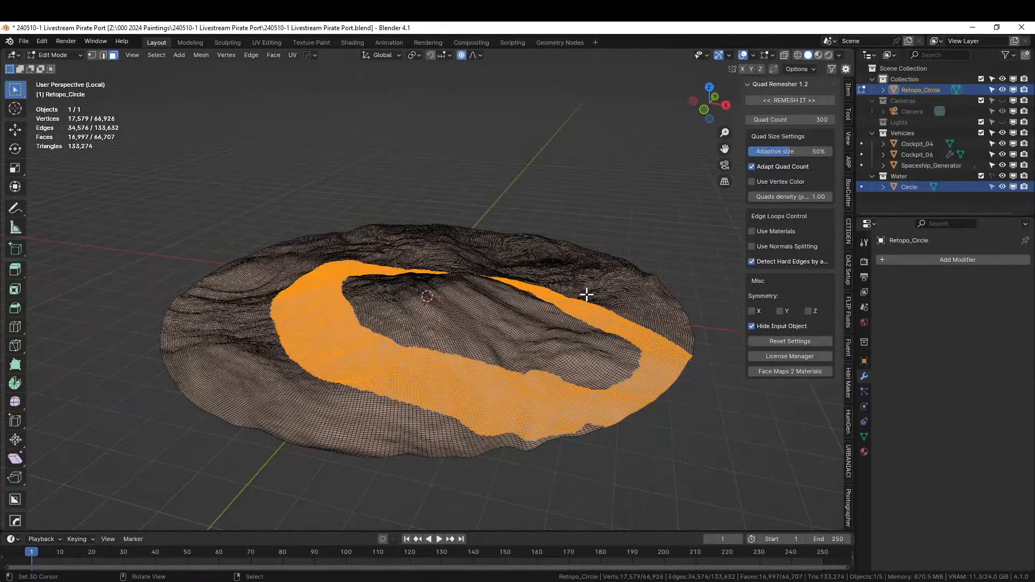
# Duplicate the selected ring of faces in place and separate it into its own object.
pyautogui.hotkey('shift', 'd')
pyautogui.rightClick(587, 295)
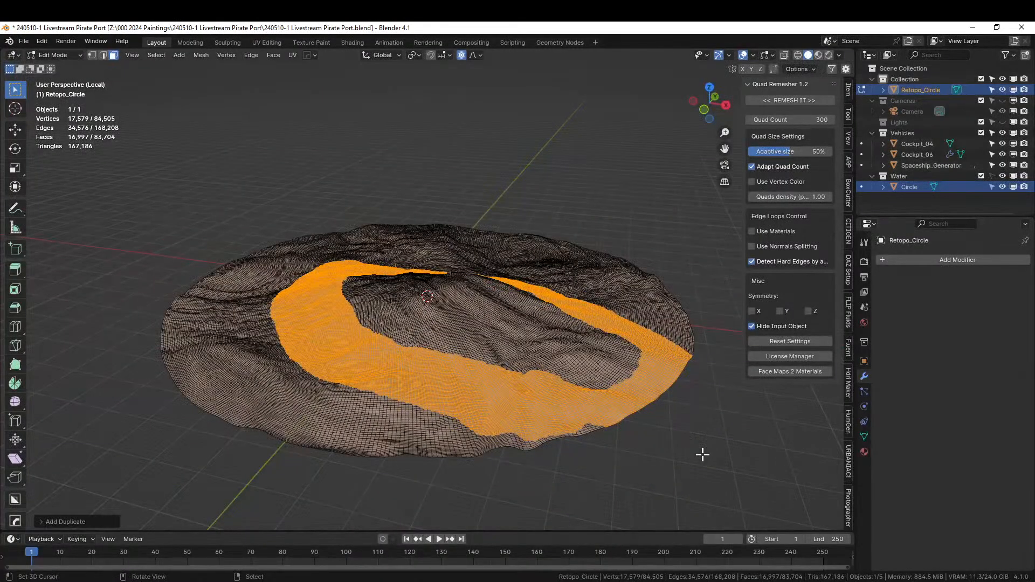
pyautogui.press('Tab')
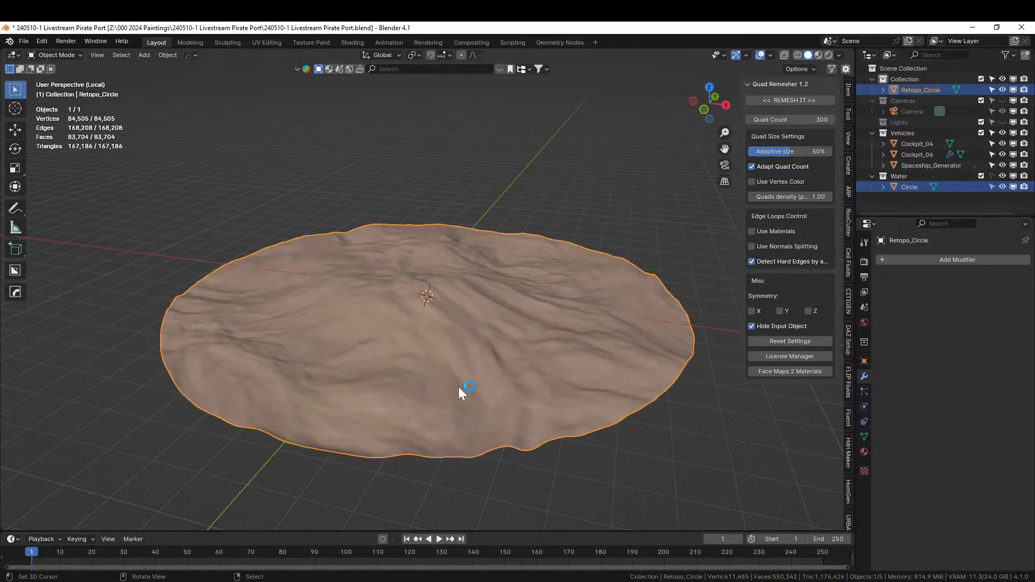
pyautogui.press('Tab')
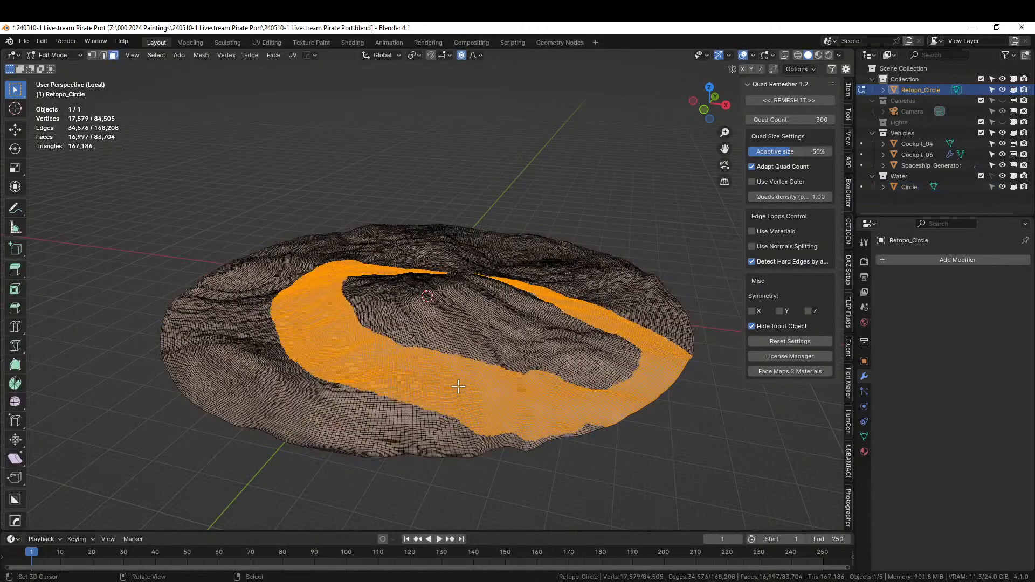
pyautogui.press('p')
pyautogui.click(458, 385)
pyautogui.press('Tab')
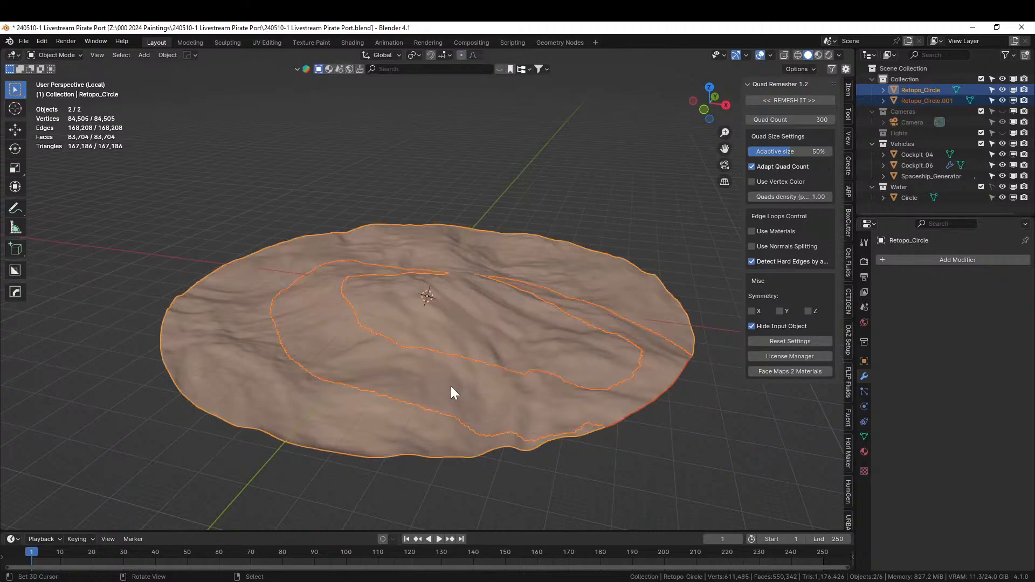
# Select the separated ring object and extrude all its faces upward in Edit Mode.
pyautogui.click(479, 405)
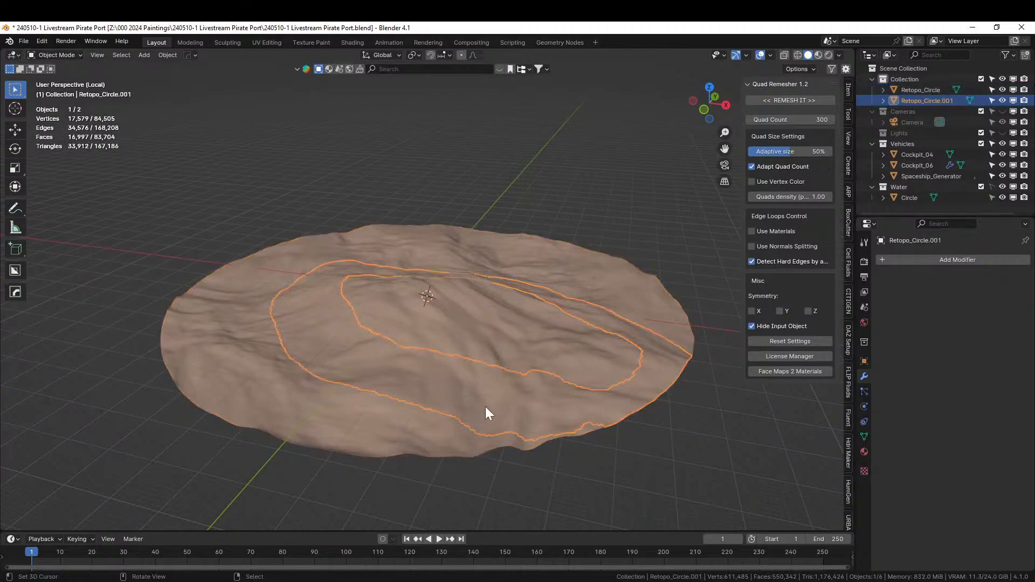
pyautogui.click(487, 390)
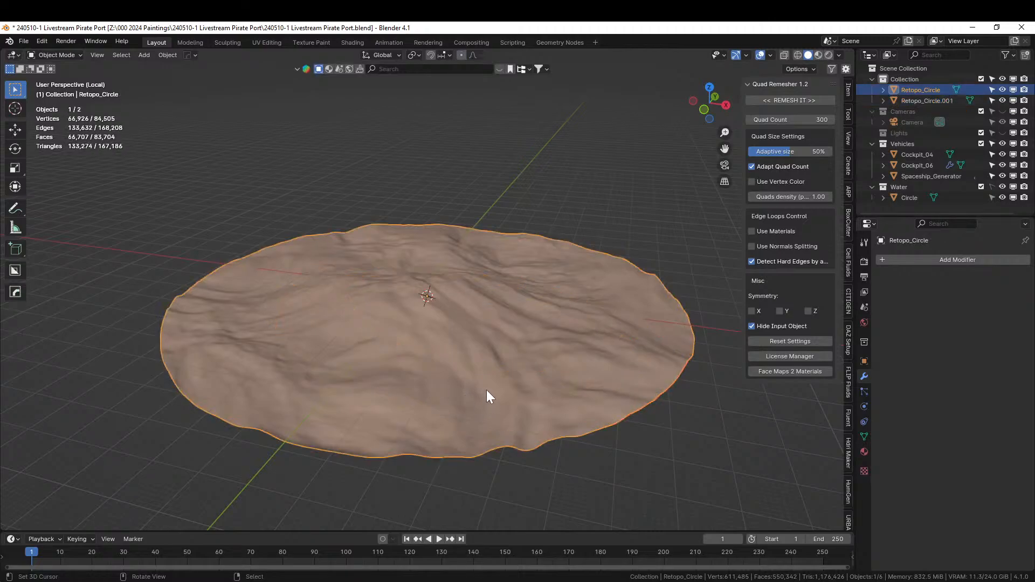
pyautogui.press('Tab')
pyautogui.press('Tab')
pyautogui.click(488, 392)
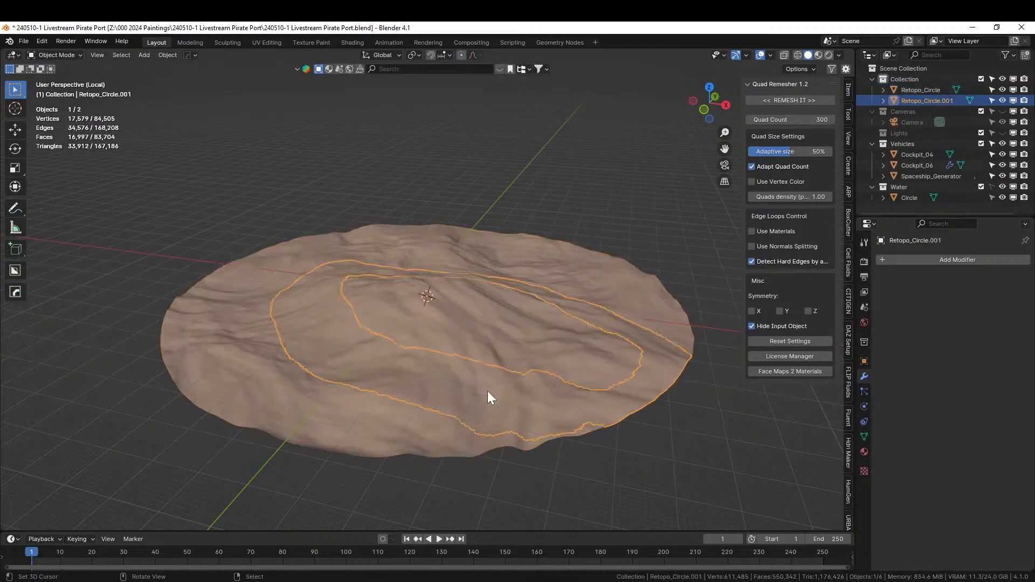
pyautogui.press('Tab')
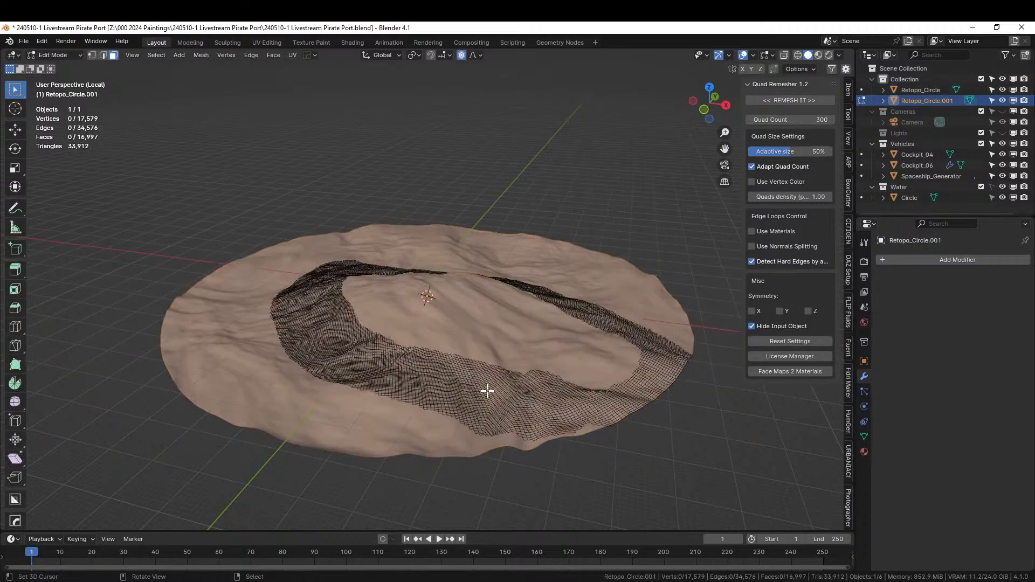
pyautogui.press('a')
pyautogui.press('e')
pyautogui.click(480, 347)
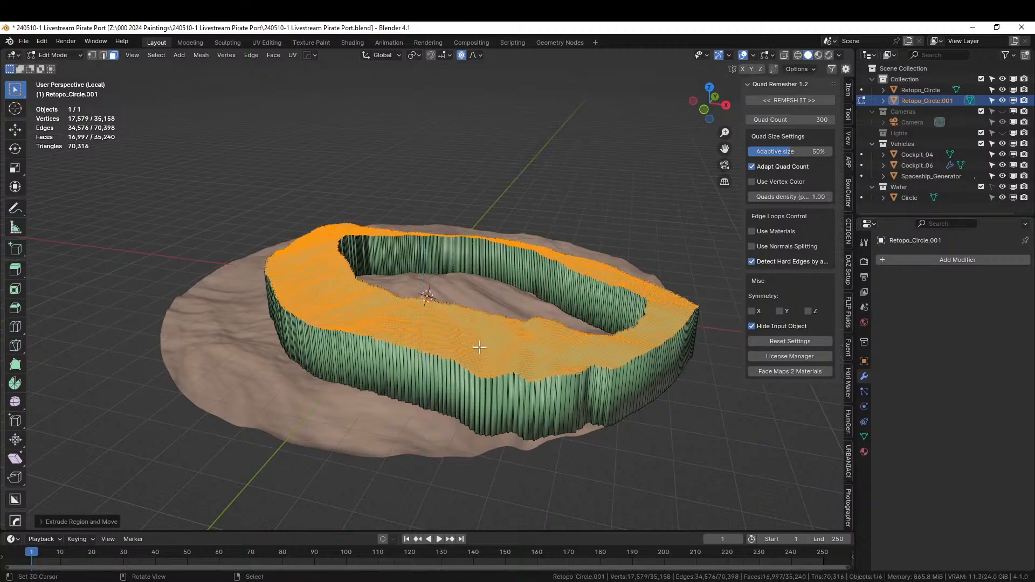
pyautogui.press('s')
pyautogui.press('z')
pyautogui.press('0')
pyautogui.press('Escape')
# Turn off proportional editing and flatten the ring's extruded top faces by scaling them to 0 along Z.
pyautogui.press('o')
pyautogui.press('s')
pyautogui.press('z')
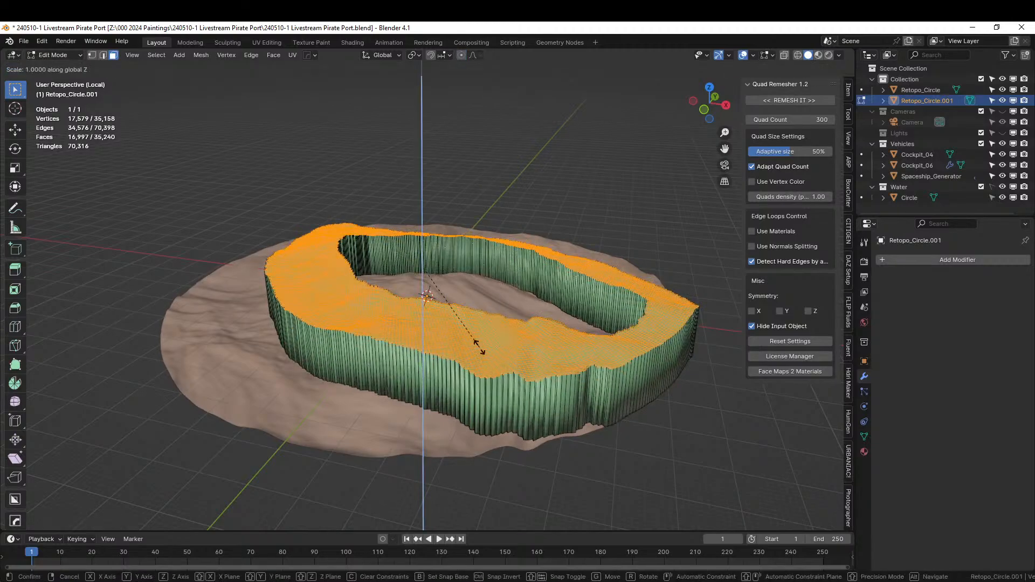
pyautogui.press('0')
pyautogui.press('Return')
# Leave local view and lower the ring's flat top faces about 10 m along Z toward the water level.
pyautogui.press('KP_Divide')
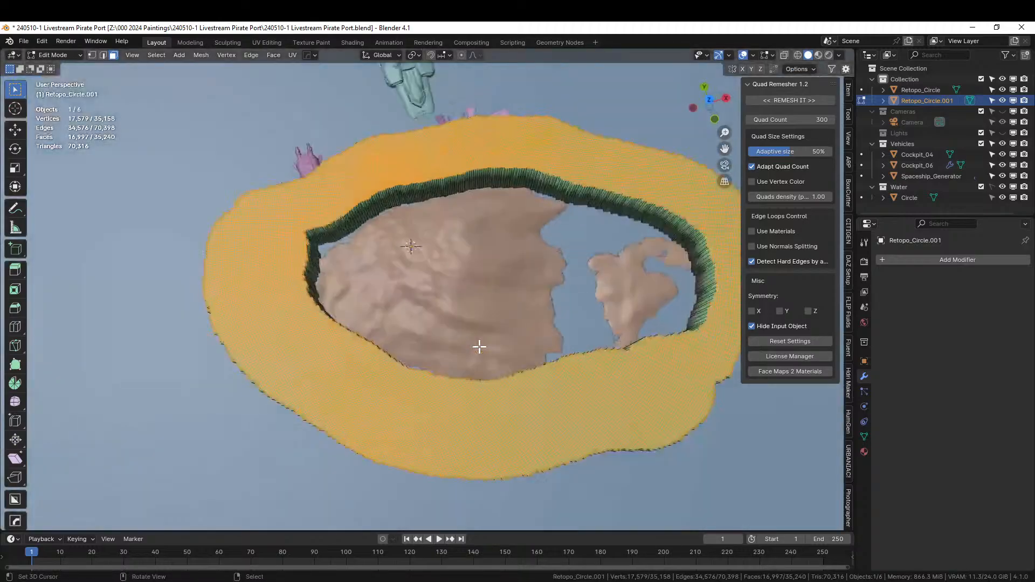
pyautogui.moveTo(487, 342); pyautogui.dragTo(571, 312, button='middle')
pyautogui.press('g')
pyautogui.press('z')
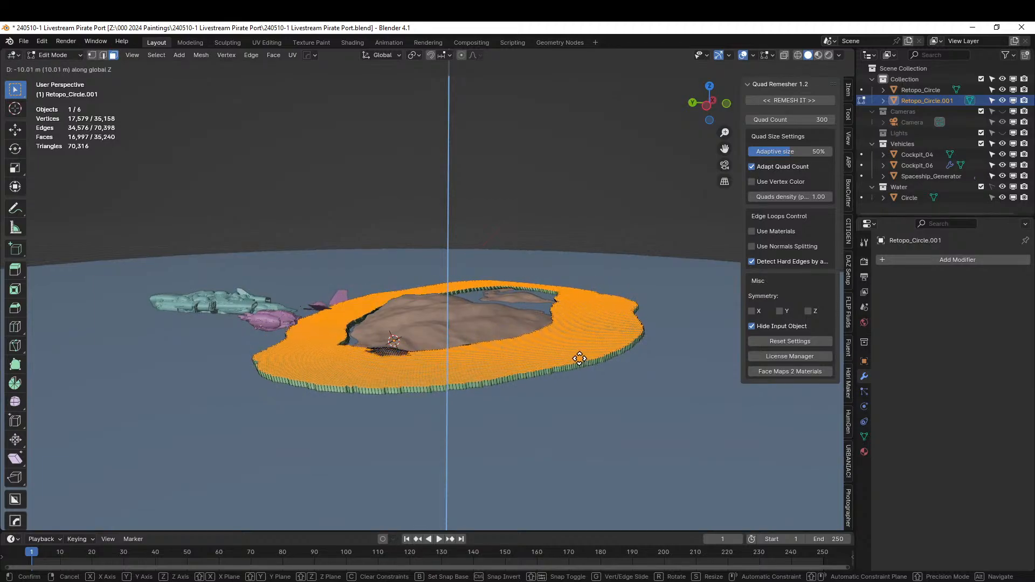
pyautogui.click(580, 358)
# Leave Edit Mode, isolate the ring in local view, and add a Decimate modifier with its ratio set to 0.01.
pyautogui.moveTo(486, 406); pyautogui.dragTo(560, 364, button='middle')
pyautogui.press('Tab')
pyautogui.press('KP_Divide')
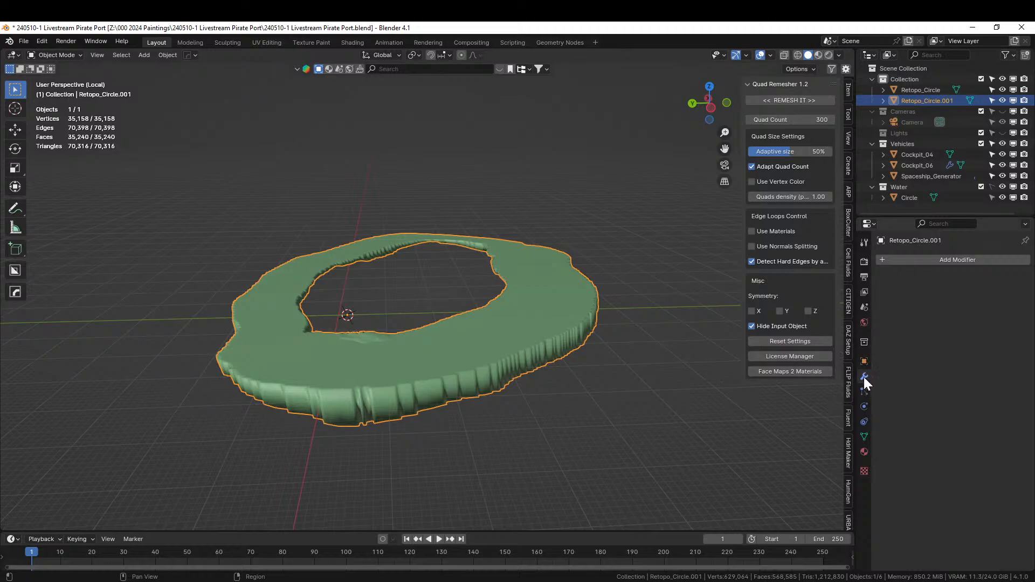
pyautogui.click(943, 260)
pyautogui.moveTo(917, 298)
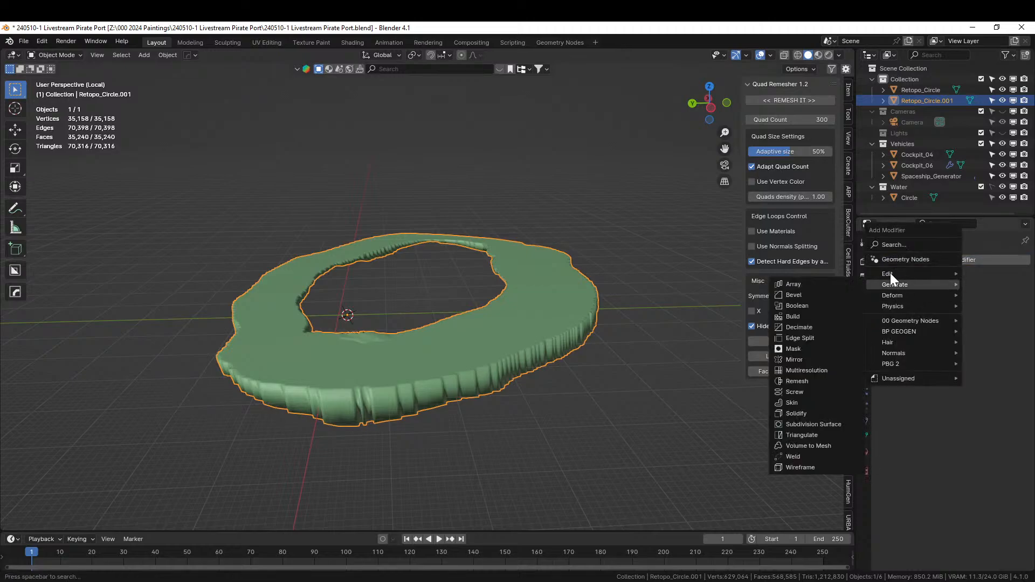
pyautogui.click(813, 327)
pyautogui.click(959, 335)
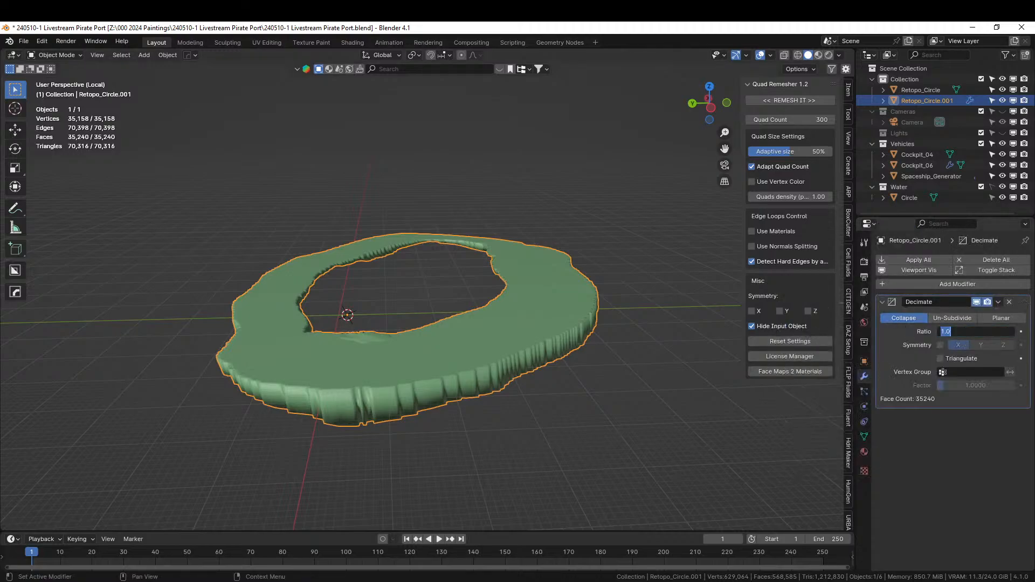
pyautogui.write('.01')
pyautogui.press('Return')
# Apply the Decimate modifier to the ring and leave local view to check it around the island.
pyautogui.moveTo(539, 334); pyautogui.dragTo(354, 365, button='middle')
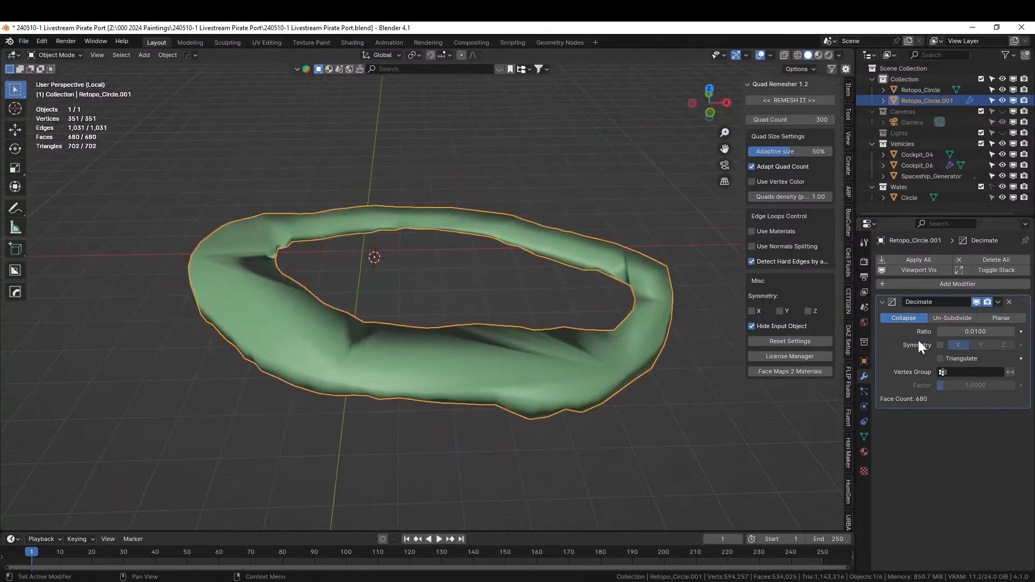
pyautogui.hotkey('ctrl', 'a')
pyautogui.moveTo(519, 328); pyautogui.dragTo(408, 300, button='middle')
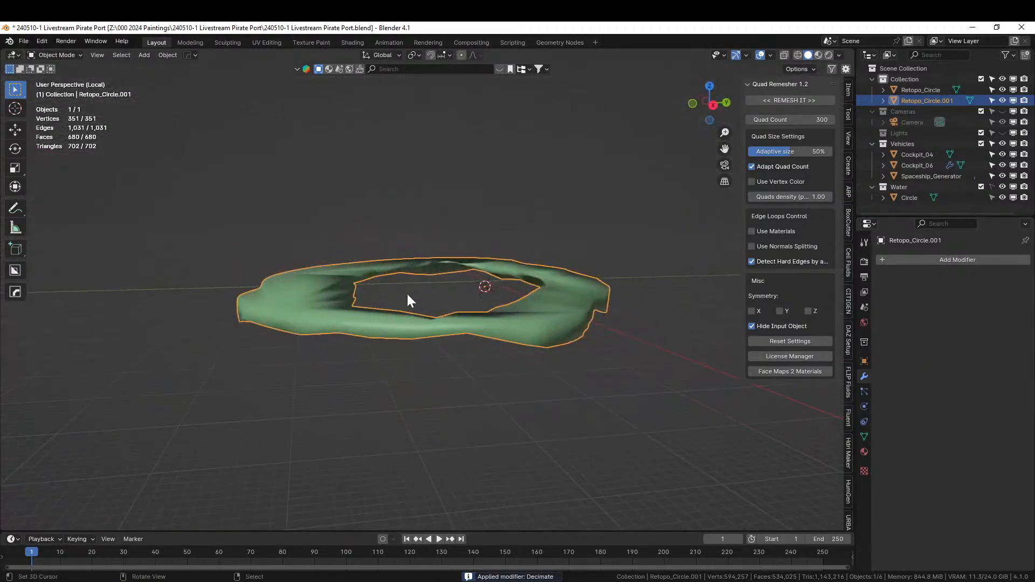
pyautogui.press('/')
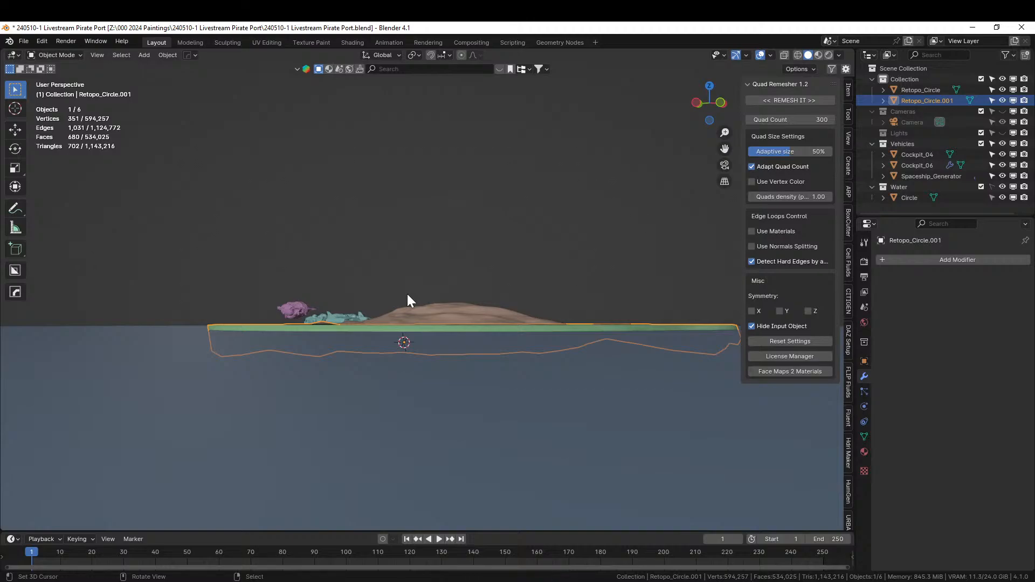
pyautogui.moveTo(416, 299); pyautogui.dragTo(268, 345, button='middle')
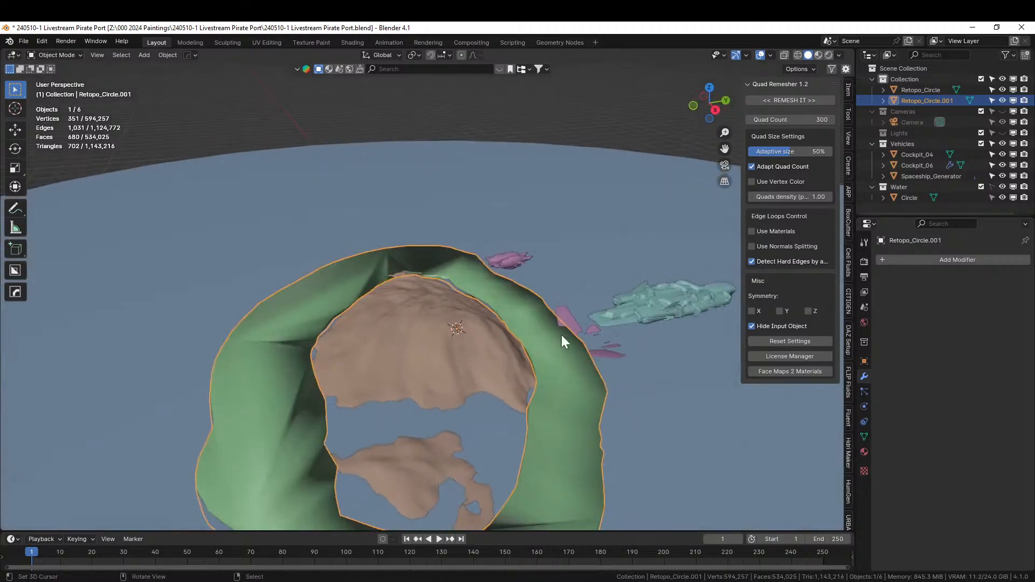
pyautogui.moveTo(464, 341); pyautogui.dragTo(434, 251, button='middle')
pyautogui.scroll(-2, 435, 252)
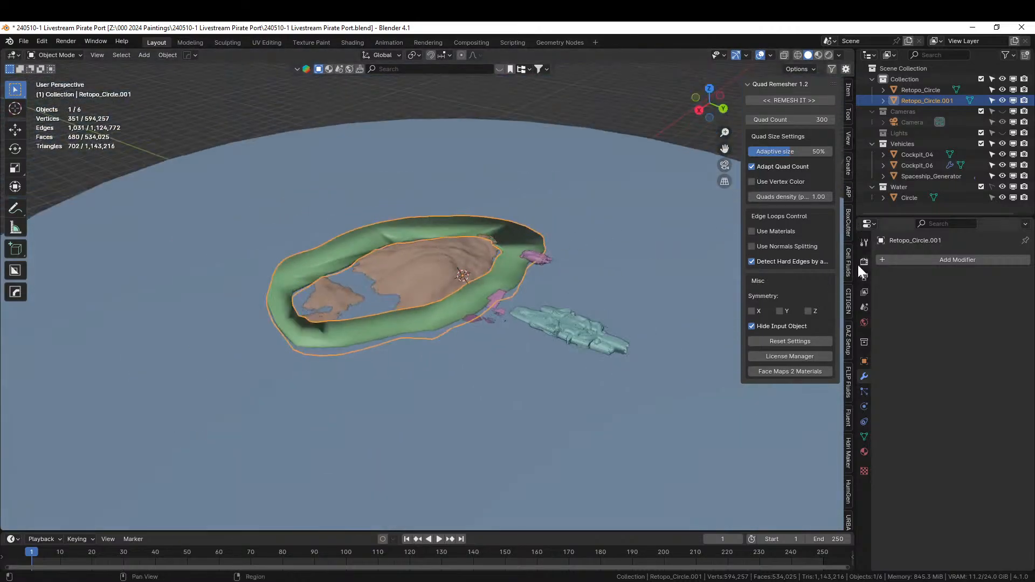
# Enable the Sketchfab add-on category and import the Concrete Wave Breaker model from its search results.
pyautogui.click(833, 68)
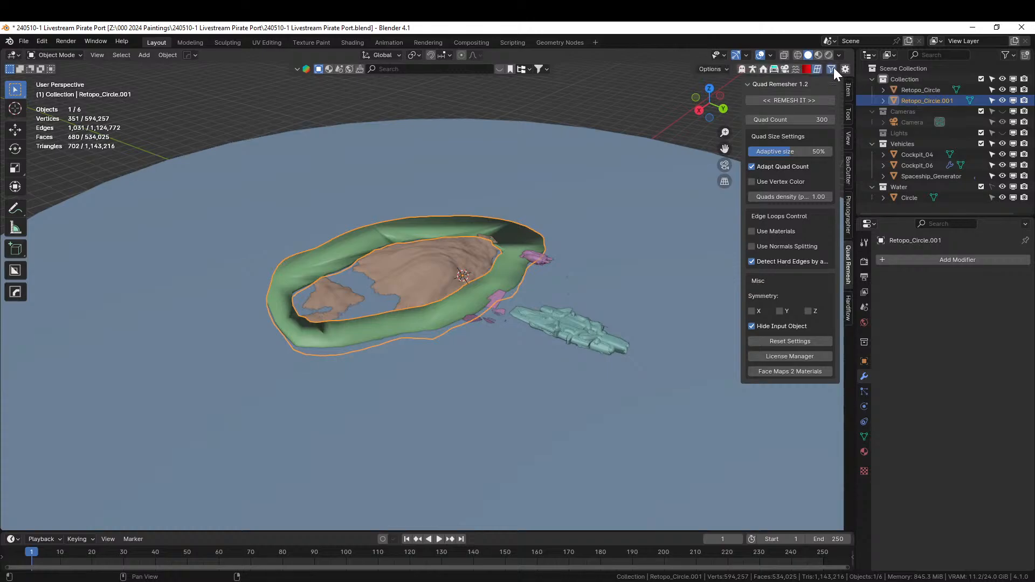
pyautogui.click(776, 69)
pyautogui.click(849, 493)
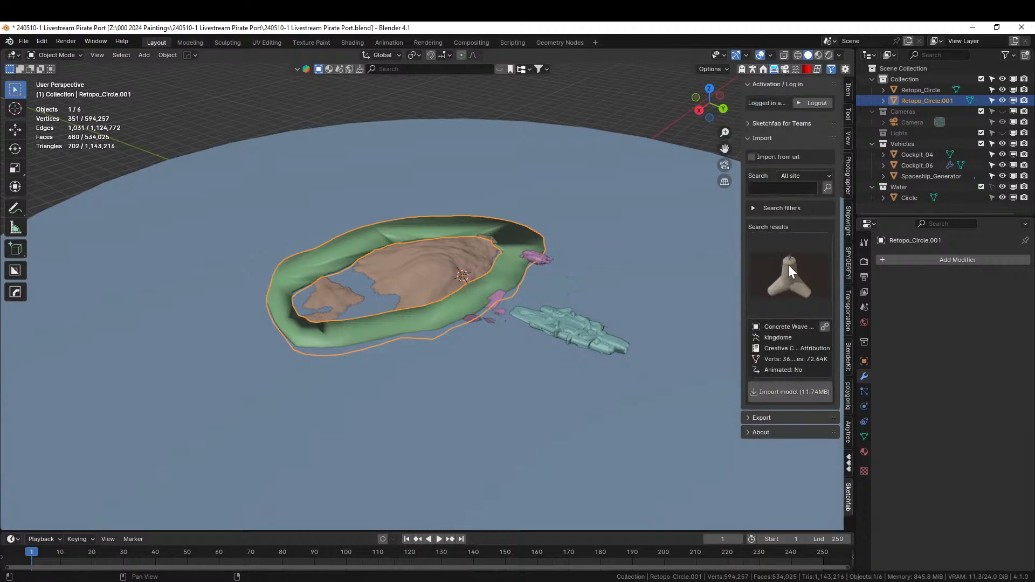
pyautogui.click(794, 396)
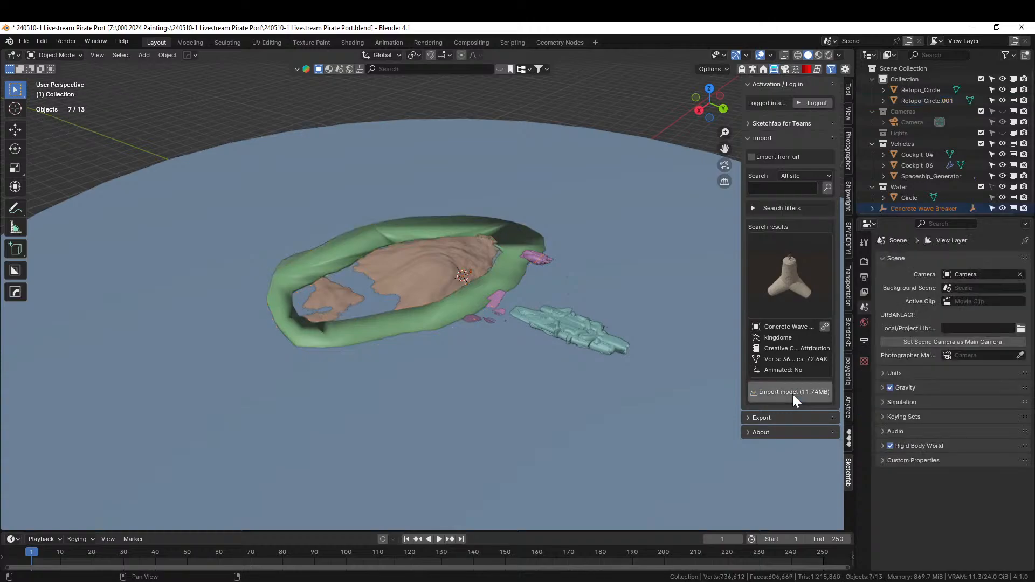
pyautogui.moveTo(527, 258); pyautogui.dragTo(514, 268, button='middle')
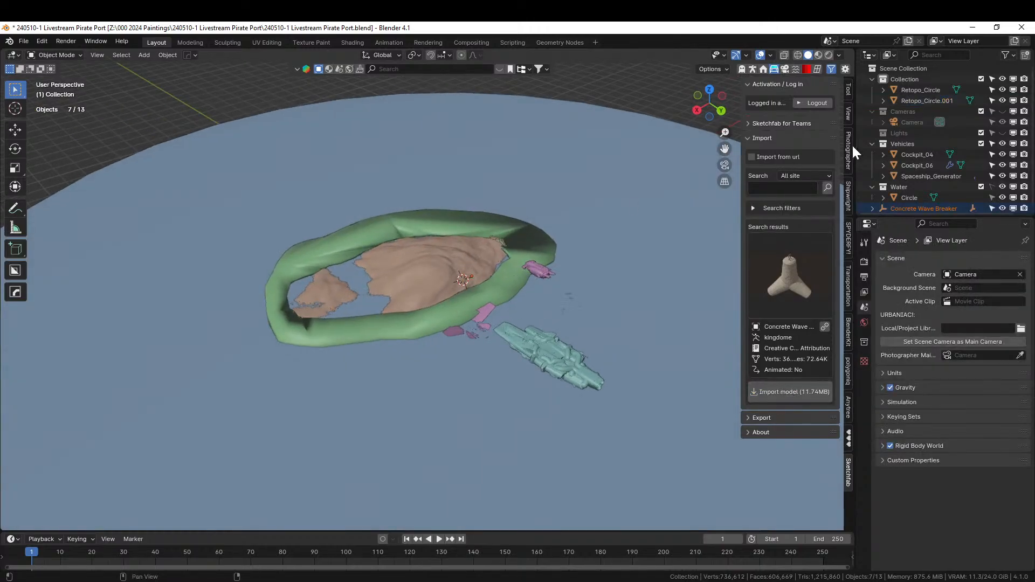
# Select the full Concrete Wave Breaker hierarchy and isolate it in local view.
pyautogui.click(907, 206)
pyautogui.rightClick(901, 204)
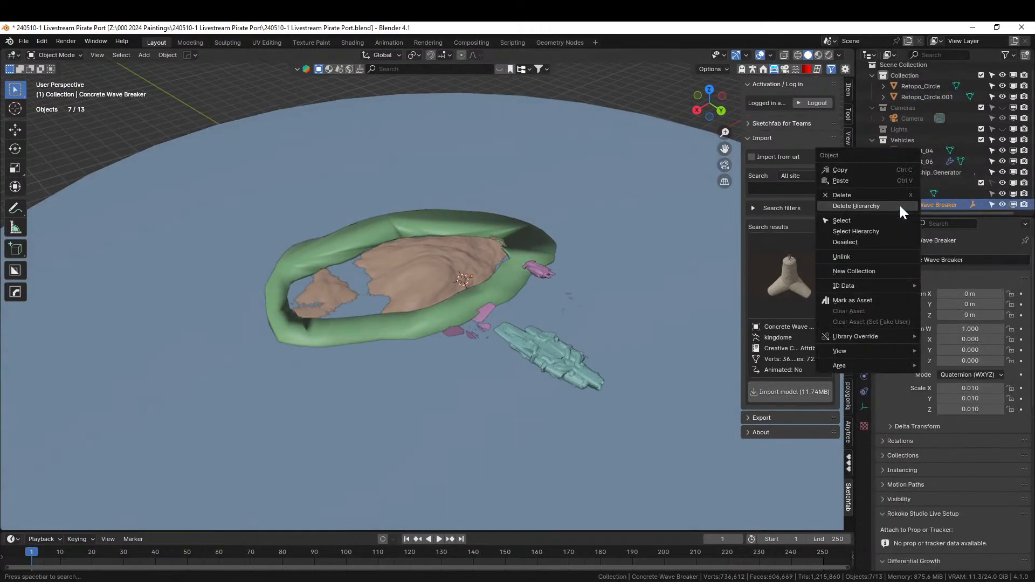
pyautogui.click(859, 233)
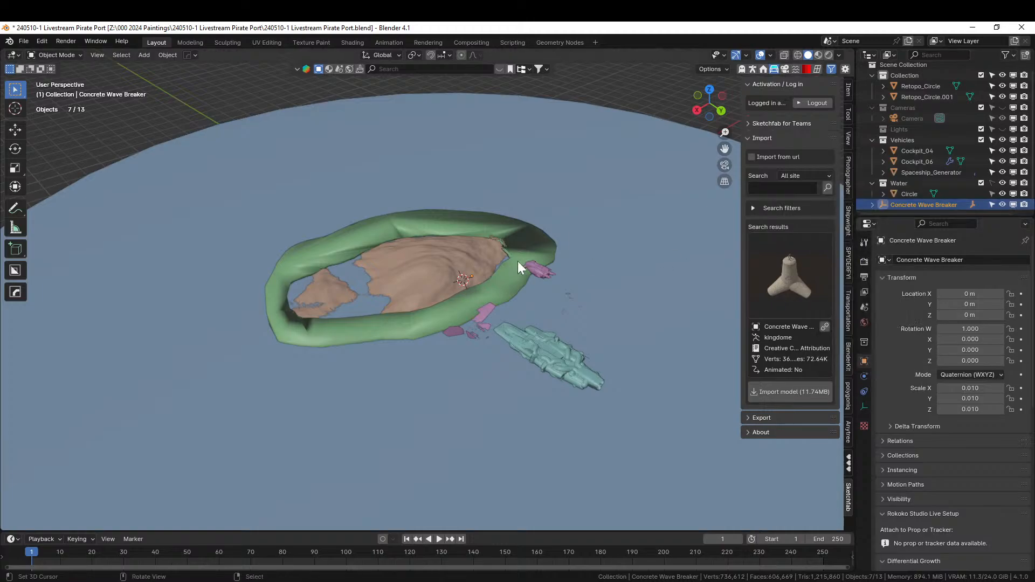
pyautogui.press('KP_Divide')
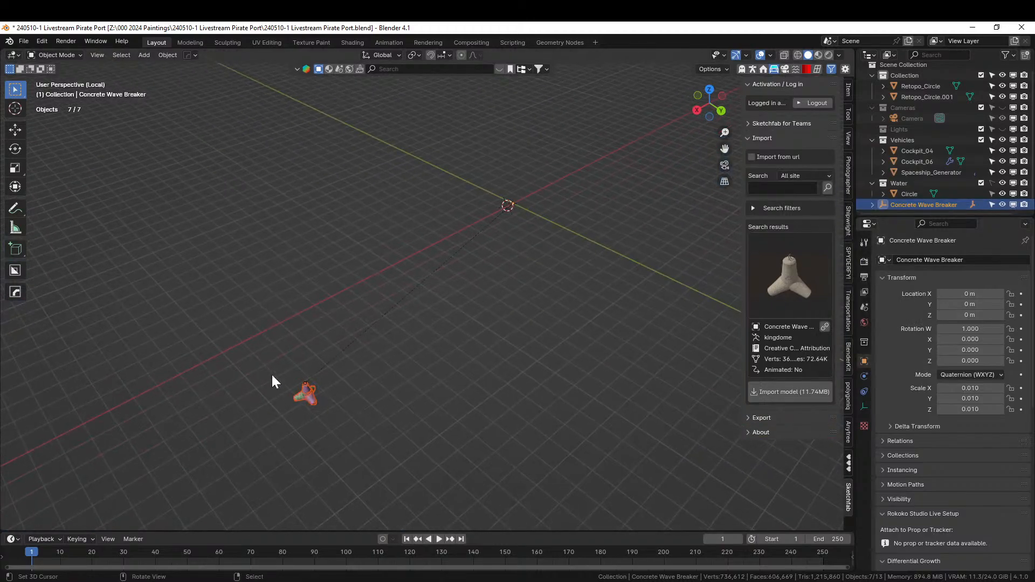
# Select the wave breaker's pieces and join its meshes into one object.
pyautogui.moveTo(277, 370); pyautogui.dragTo(346, 433)
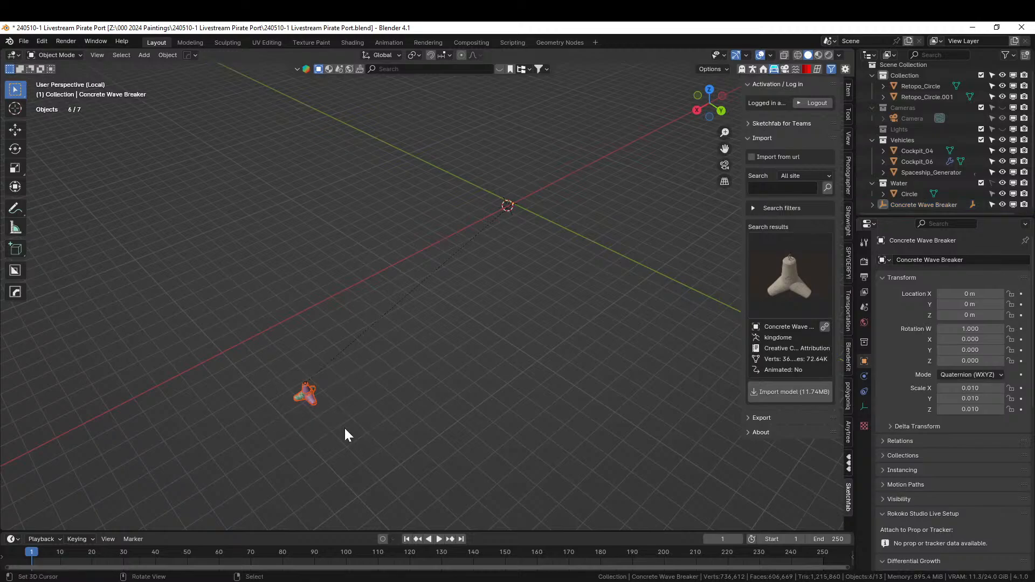
pyautogui.keyDown('shift'); pyautogui.click(306, 390); pyautogui.keyUp('shift')
pyautogui.hotkey('ctrl', 'j')
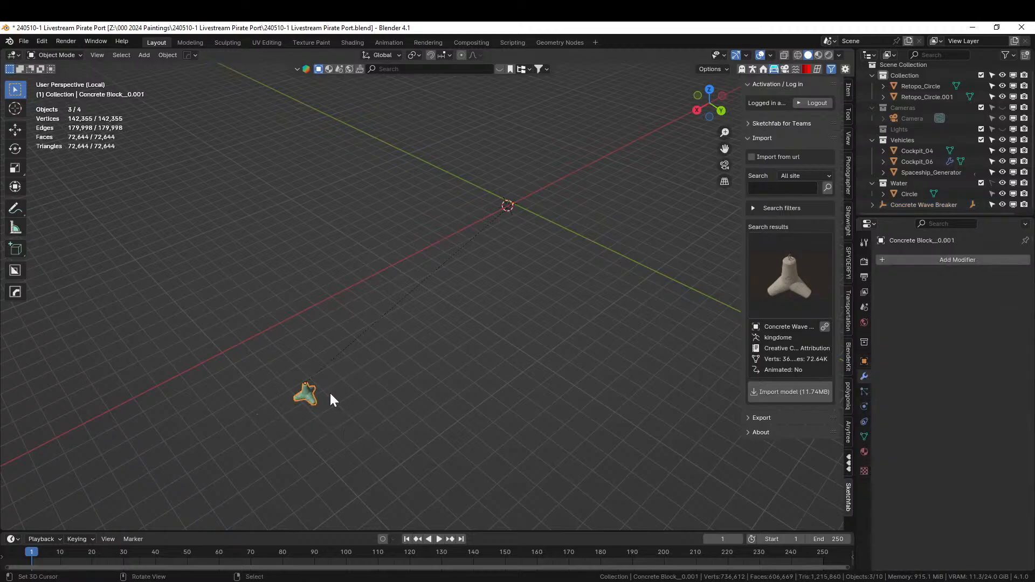
# Clear the joined concrete block's location, return to the full scene, and save the file.
pyautogui.hotkey('alt', 'g')
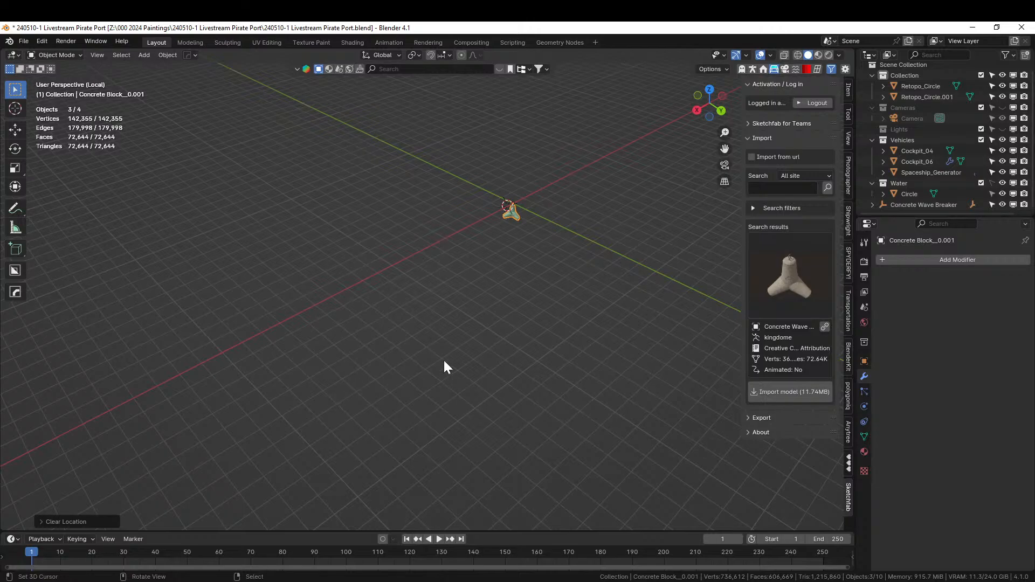
pyautogui.press('KP_Decimal')
pyautogui.moveTo(526, 348); pyautogui.dragTo(453, 340, button='middle')
pyautogui.scroll(-2, 389, 323)
pyautogui.press('KP_Divide')
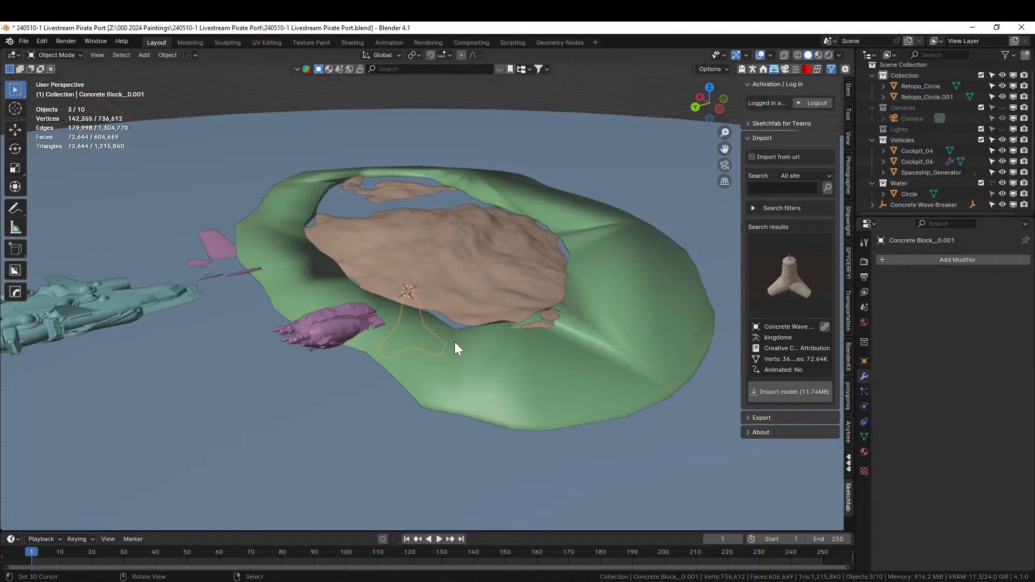
pyautogui.press('ctrl')
pyautogui.hotkey('ctrl', 's')
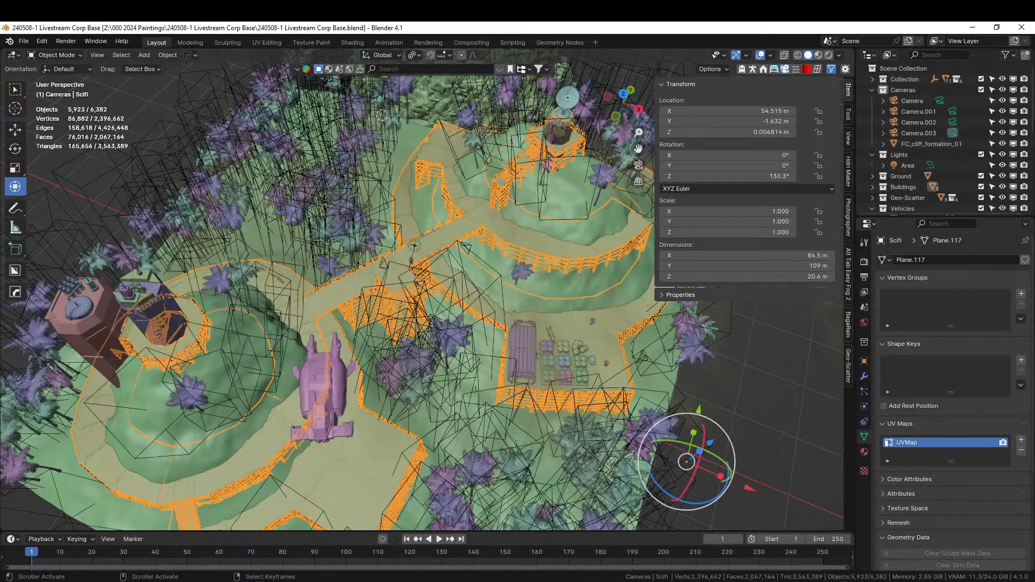
# Launch a new Blender 4.1 instance and open Geo Stacker for Blender Stack Anything.blend from the Geo Stacker folder.
pyautogui.rightClick(515, 581)
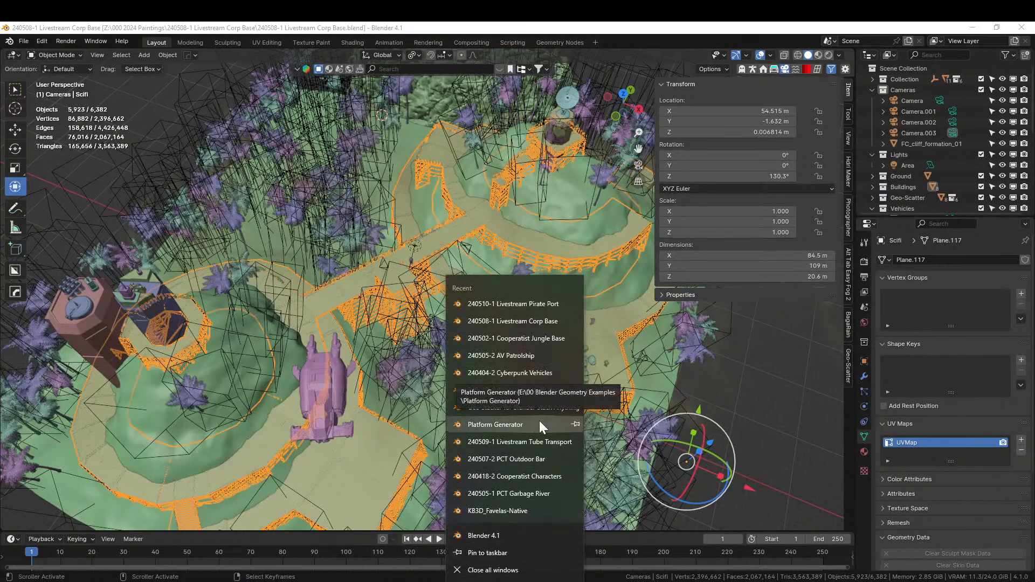
pyautogui.click(488, 535)
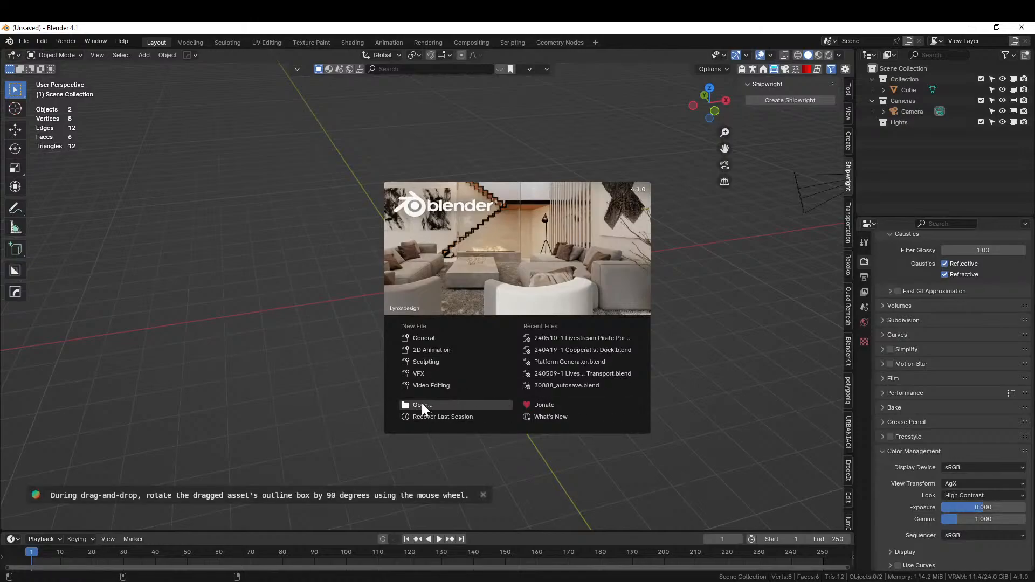
pyautogui.click(488, 408)
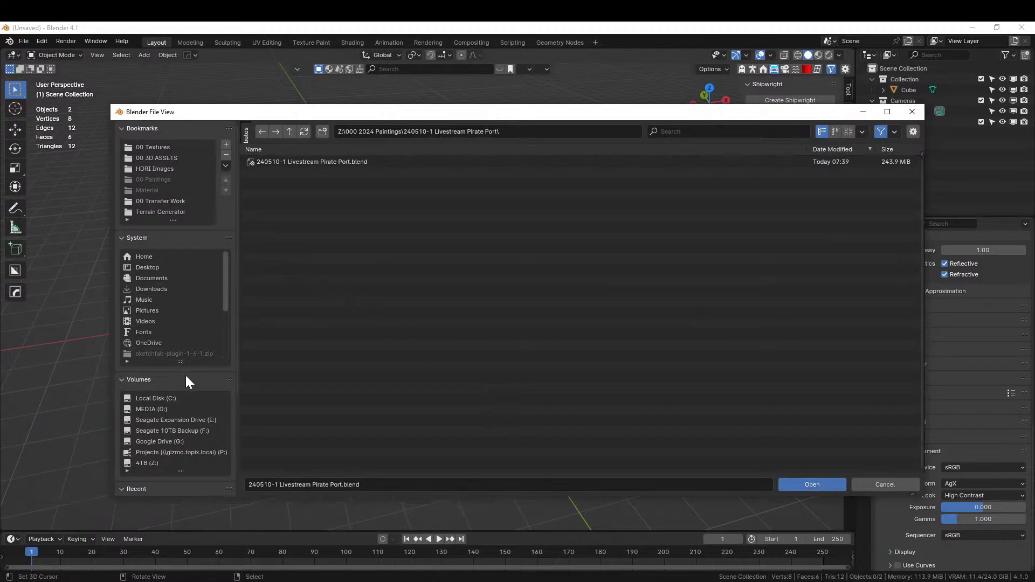
pyautogui.click(162, 211)
pyautogui.click(290, 132)
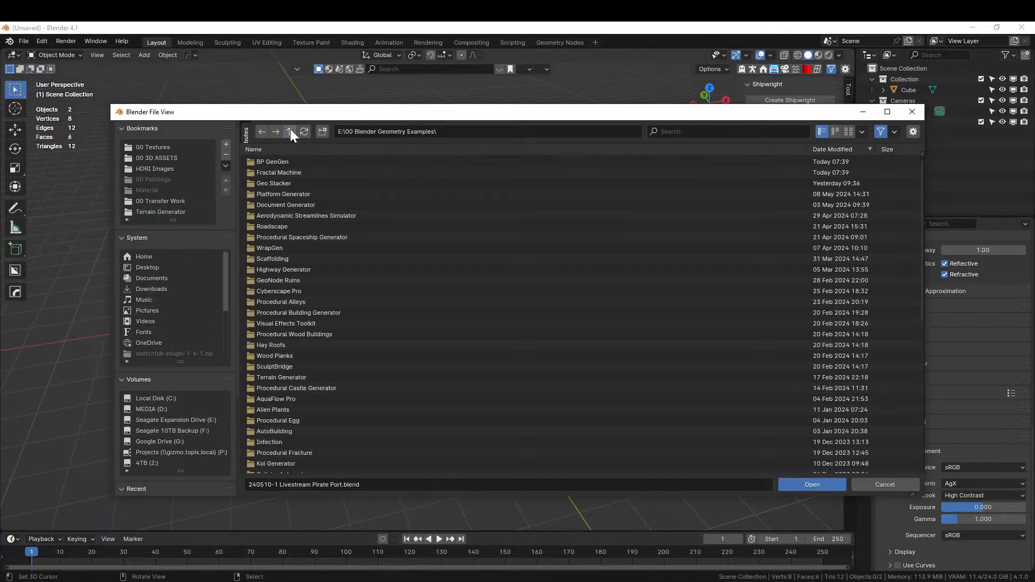
pyautogui.click(296, 184)
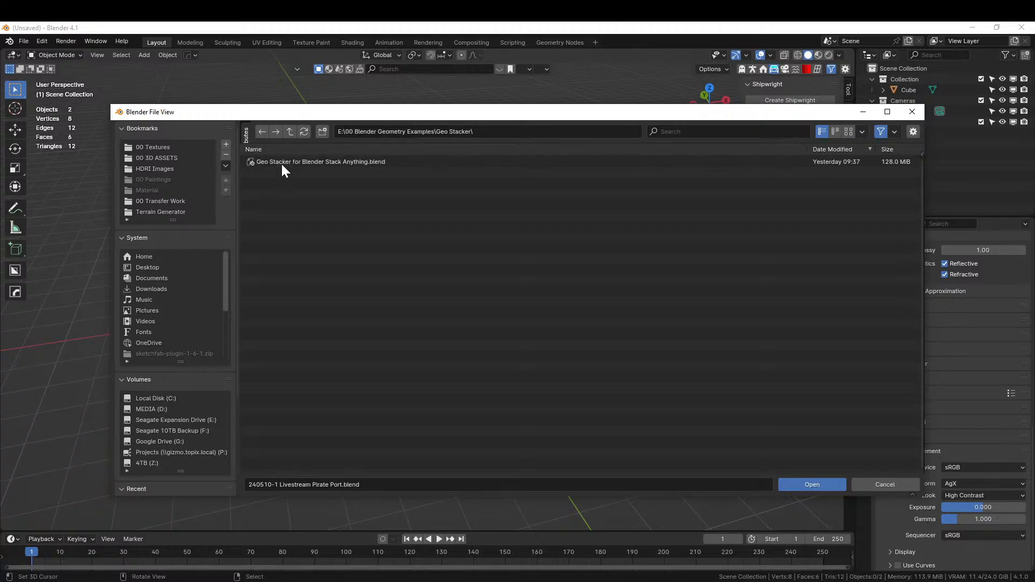
pyautogui.doubleClick(281, 163)
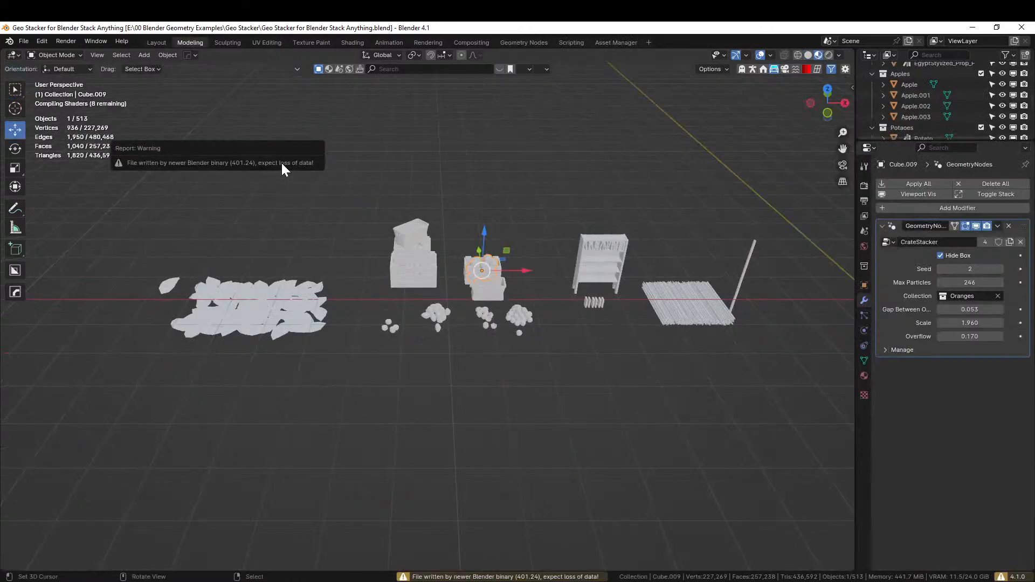
# Copy the oranges stack object with the CrateStacker modifier from the wooden crate.
pyautogui.scroll(6, 542, 369)
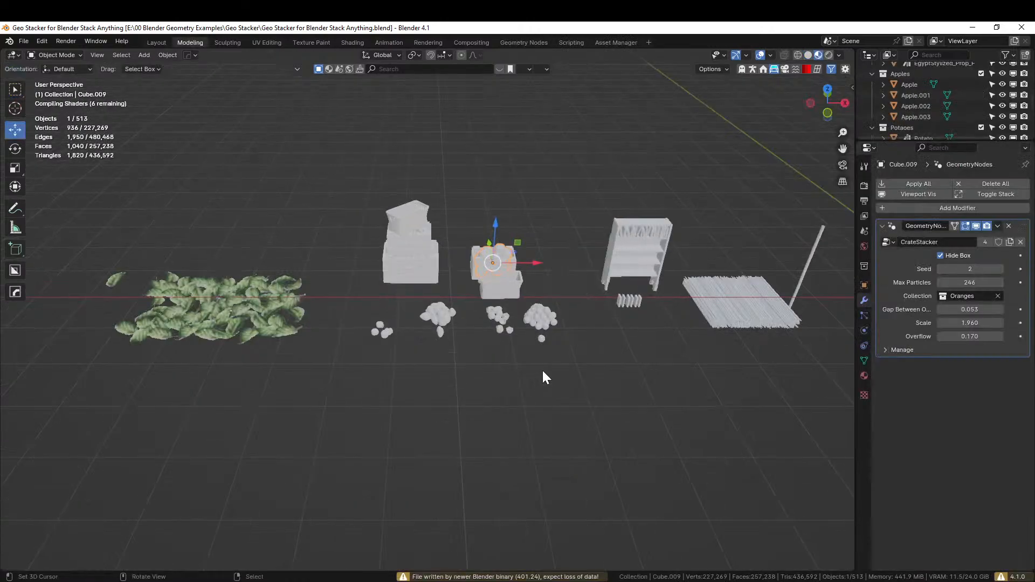
pyautogui.moveTo(554, 381); pyautogui.dragTo(564, 386, button='middle')
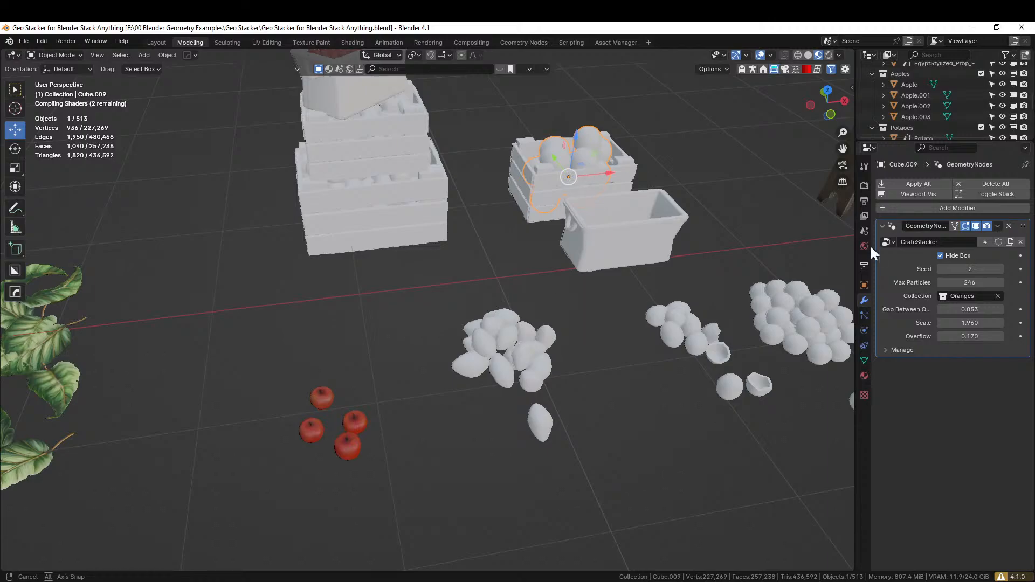
pyautogui.rightClick(569, 144)
pyautogui.rightClick(567, 150)
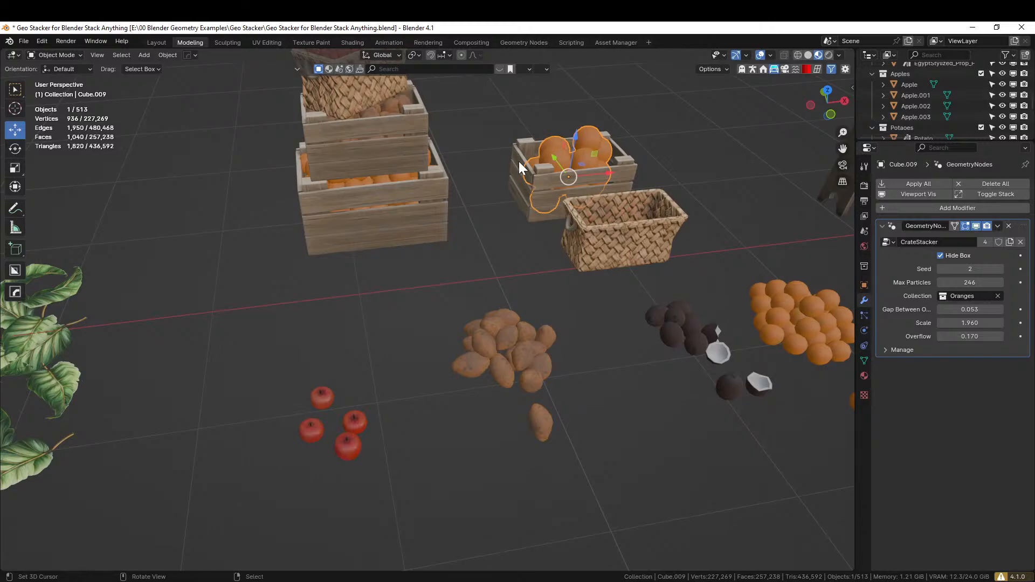
pyautogui.hotkey('ctrl', 'c')
pyautogui.click(495, 162)
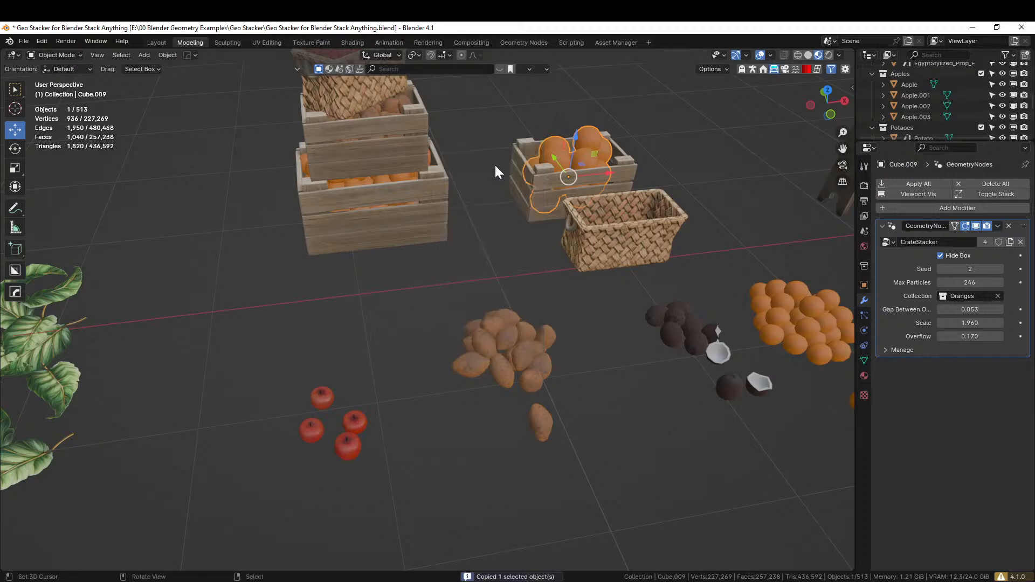
# Switch back to the Livestream Pirate Port file and exclude the Water collection from the view layer.
pyautogui.hotkey('alt', 'Tab')
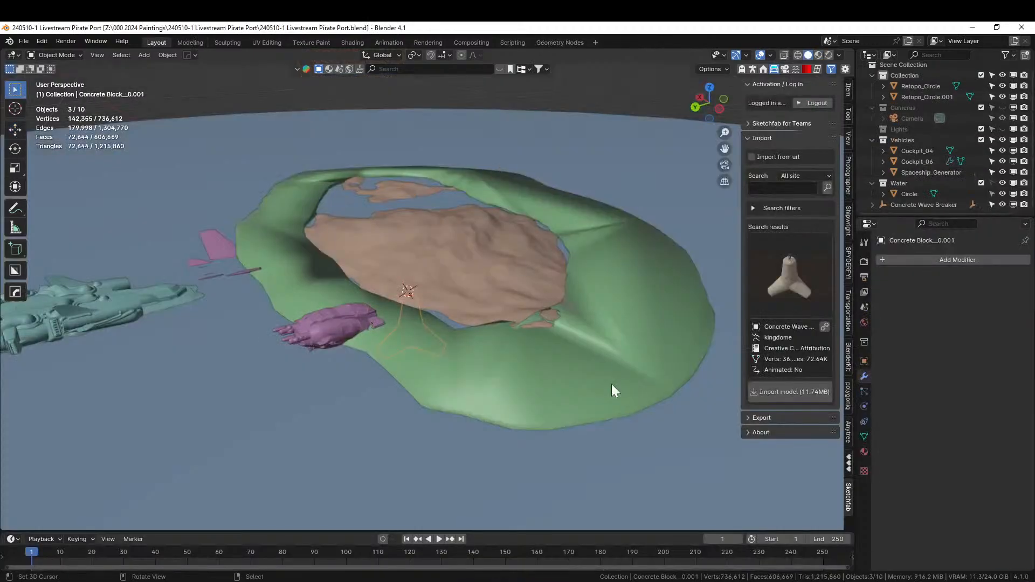
pyautogui.scroll(-5, 503, 404)
pyautogui.moveTo(504, 404); pyautogui.dragTo(494, 433, button='middle')
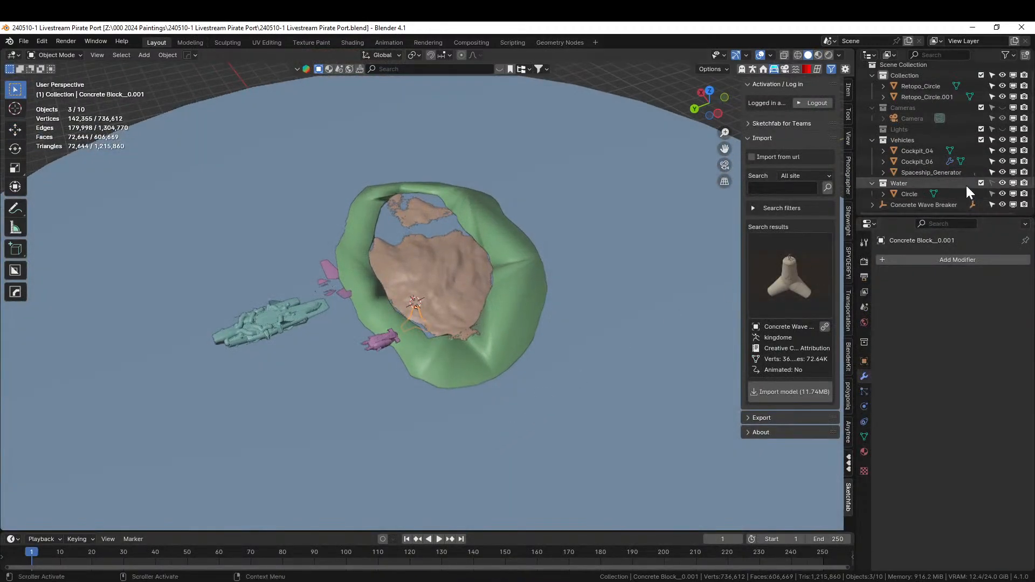
pyautogui.click(981, 183)
pyautogui.scroll(4, 596, 258)
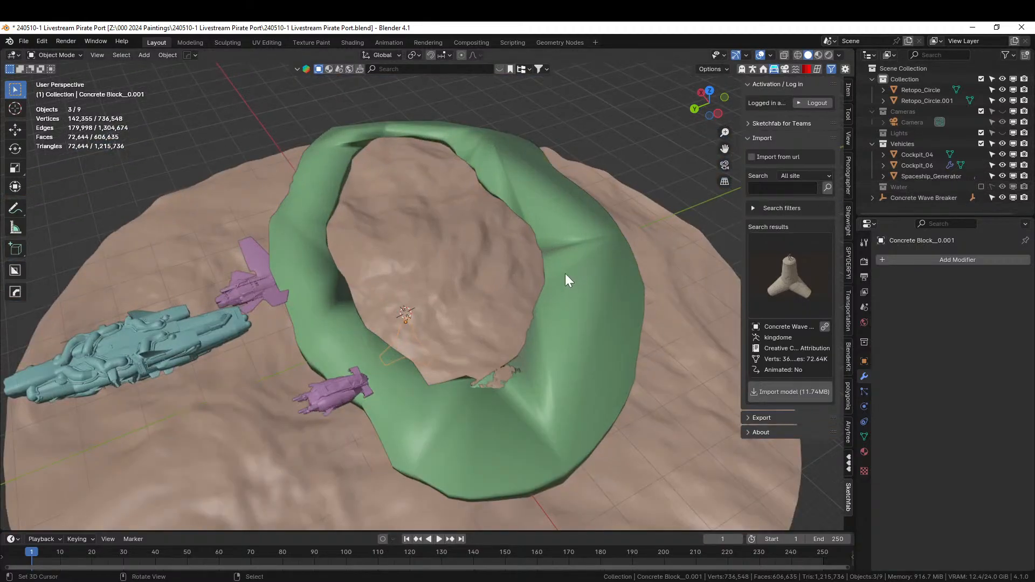
# Move the terrain mesh into a new collection named Ground, and exclude the Ground and Vehicles collections from the view layer.
pyautogui.click(390, 228)
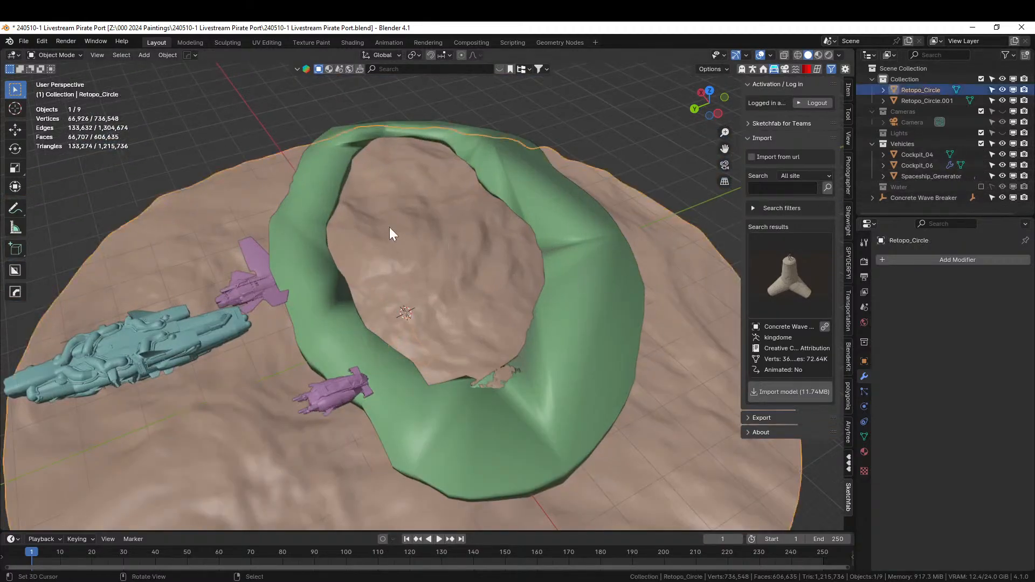
pyautogui.press('m')
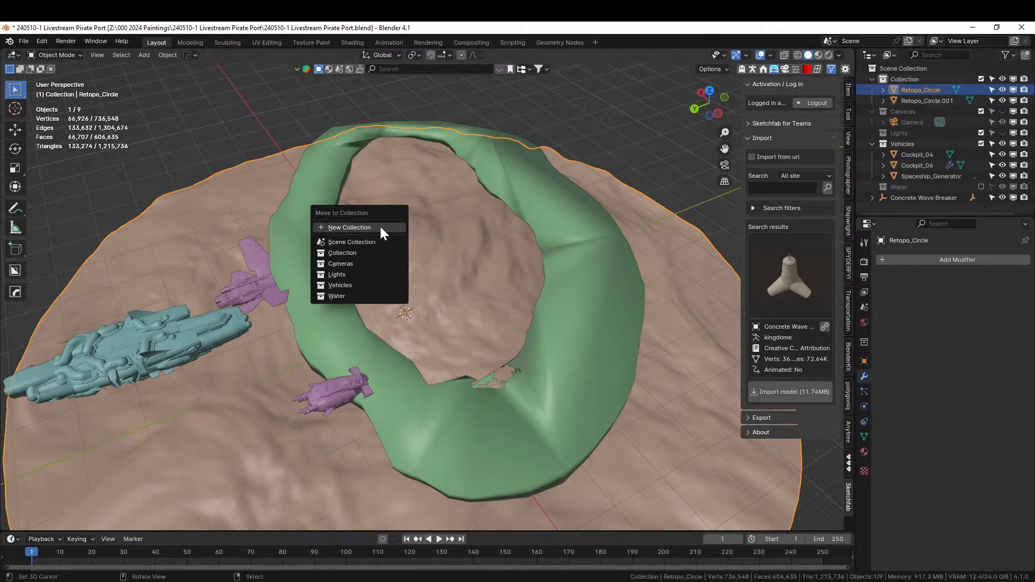
pyautogui.click(382, 228)
pyautogui.write('Ground')
pyautogui.press('Return')
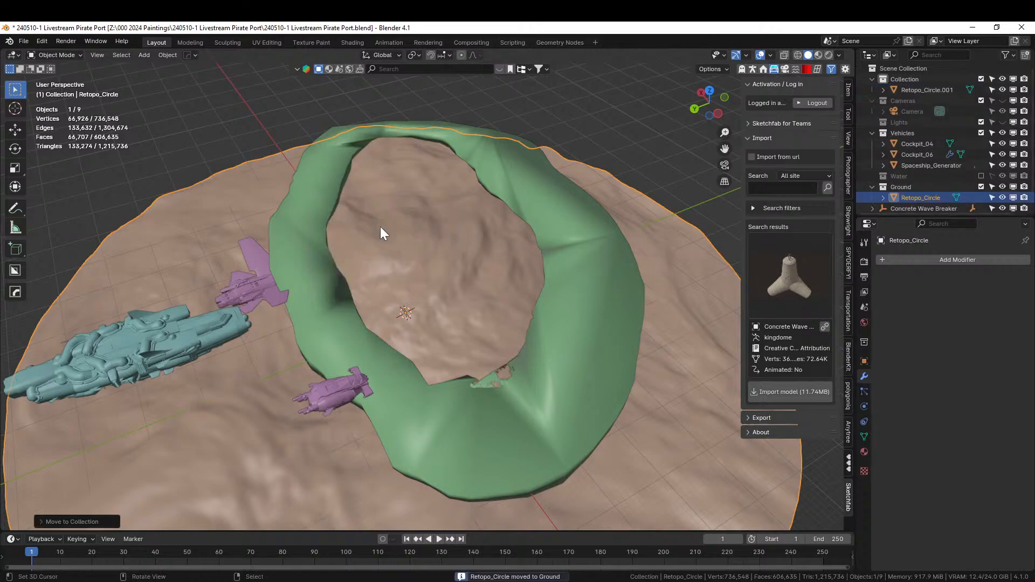
pyautogui.click(981, 187)
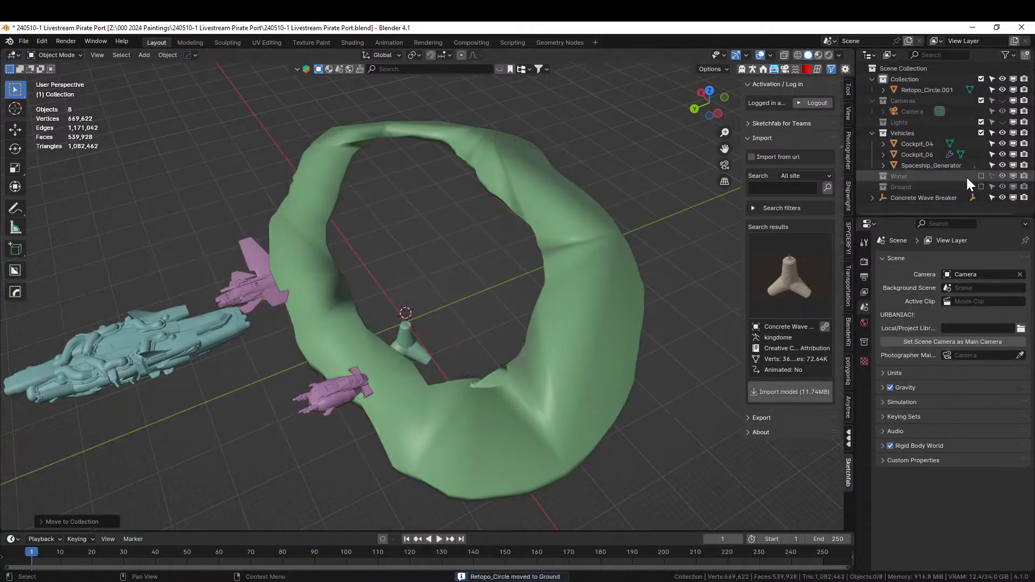
pyautogui.click(981, 133)
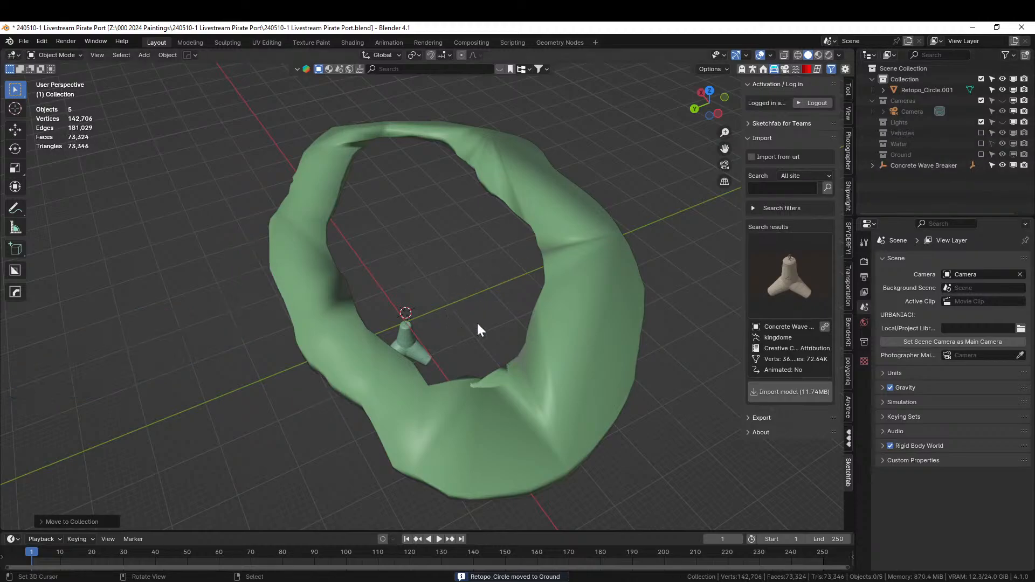
# Paste the copied oranges stack into the pirate port scene.
pyautogui.hotkey('ctrl', 'v')
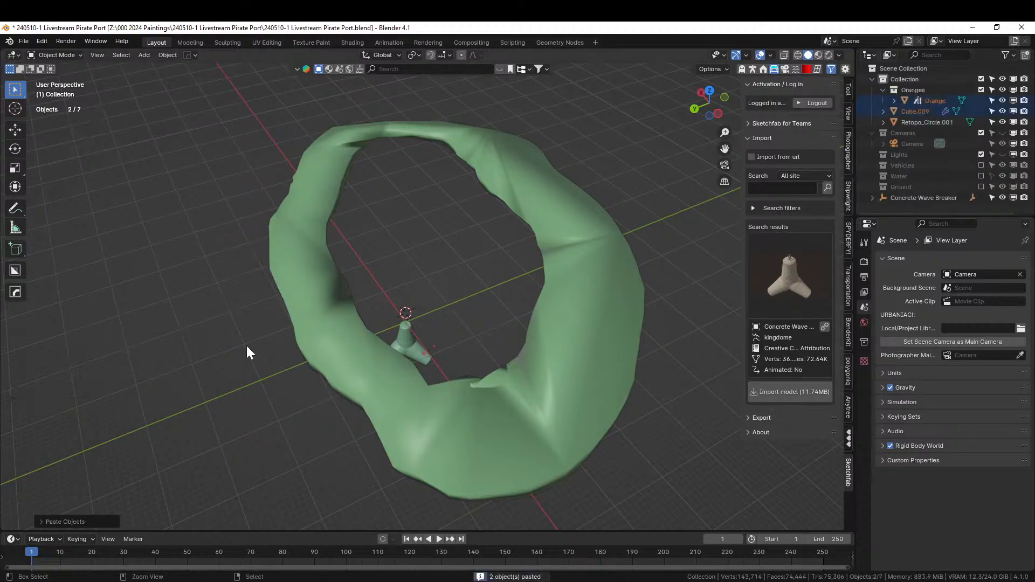
pyautogui.scroll(3, 348, 332)
pyautogui.click(196, 348)
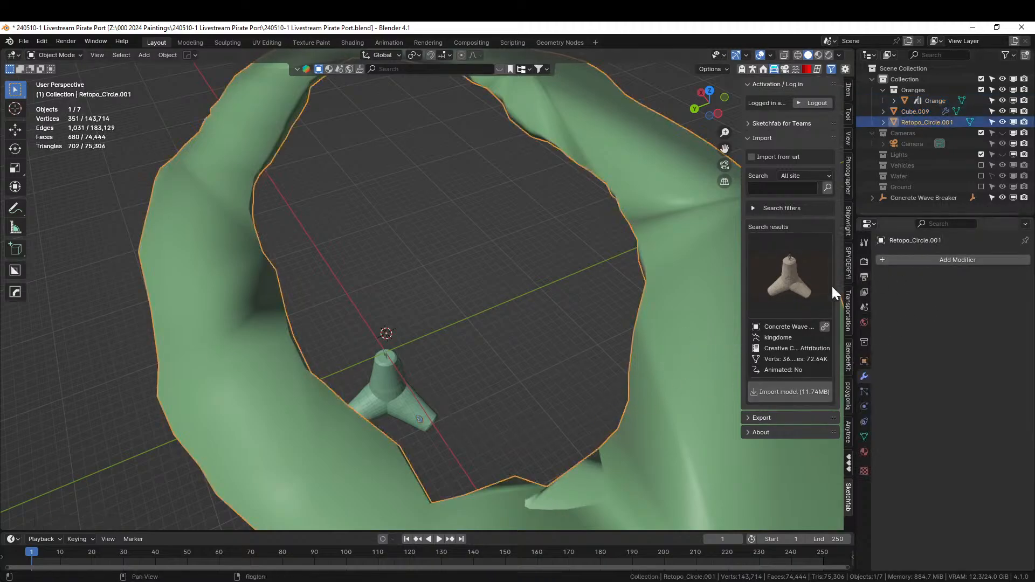
# Move the concrete block into a new collection named Breaker.
pyautogui.click(383, 363)
pyautogui.press('m')
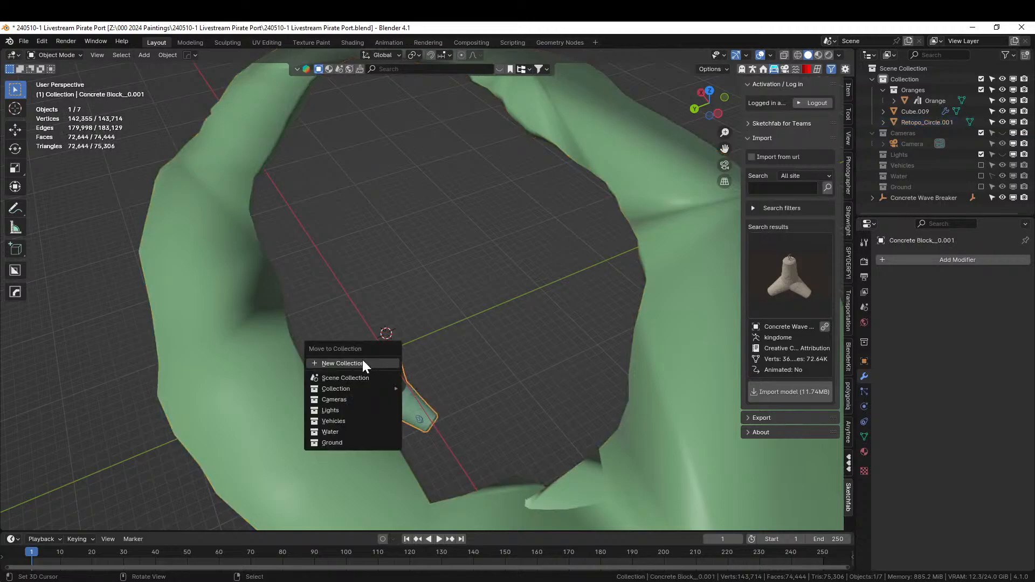
pyautogui.click(363, 360)
pyautogui.write('Breaker')
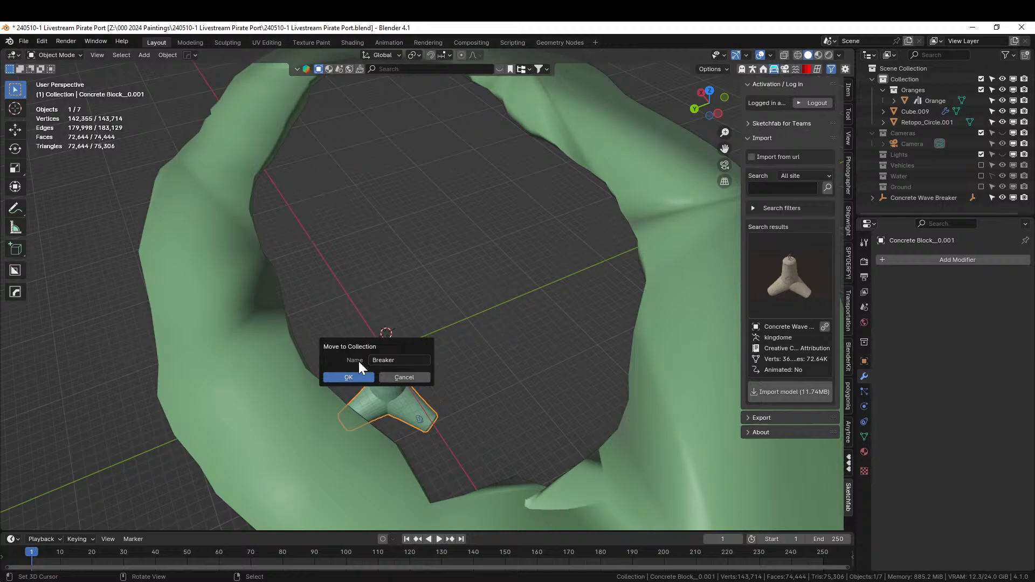
pyautogui.press('Return')
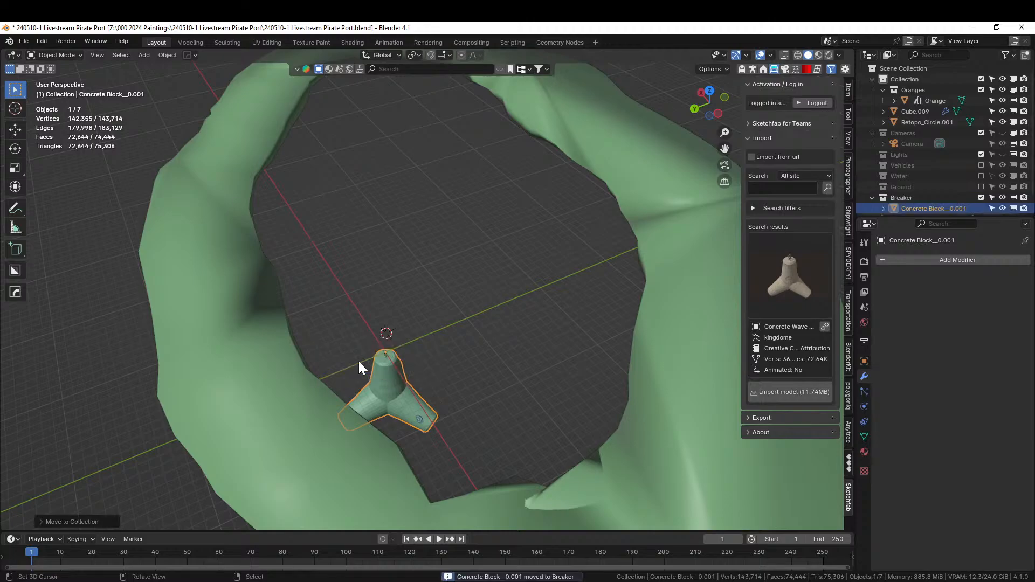
# Try to add a Geometry Nodes modifier with the CrateStacker node group to the green shoreline ring.
pyautogui.click(254, 341)
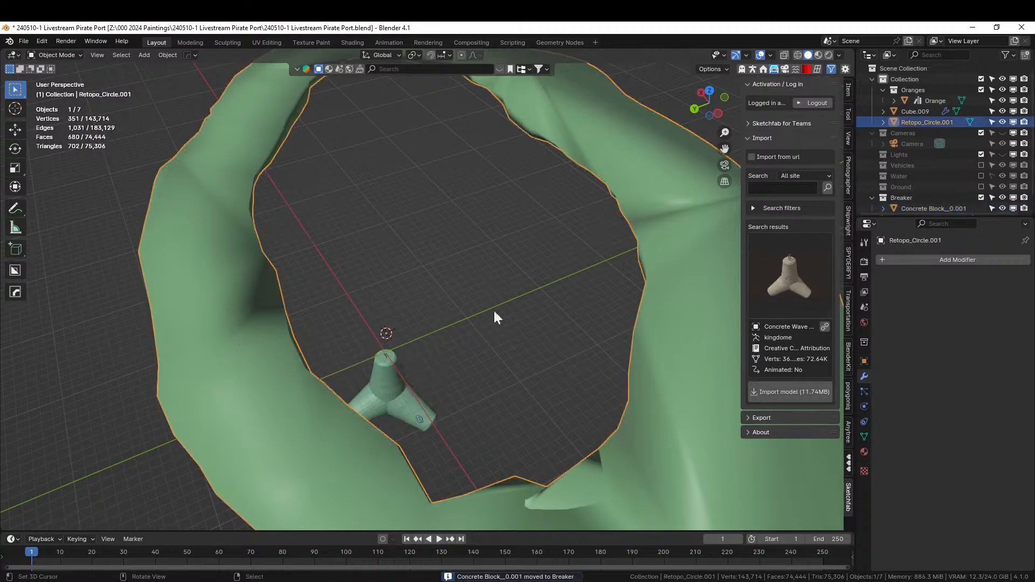
pyautogui.click(918, 260)
pyautogui.click(872, 231)
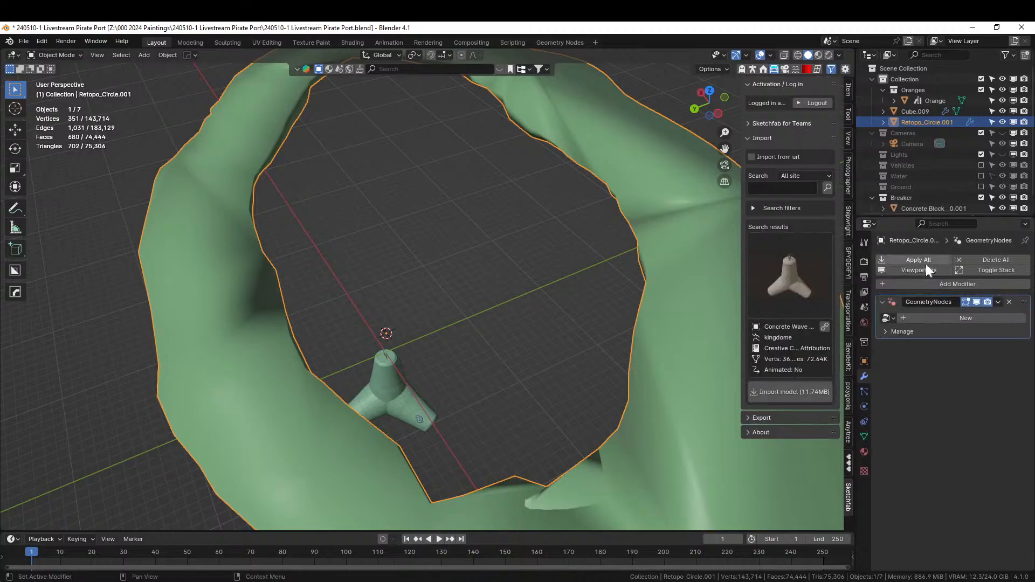
pyautogui.click(889, 318)
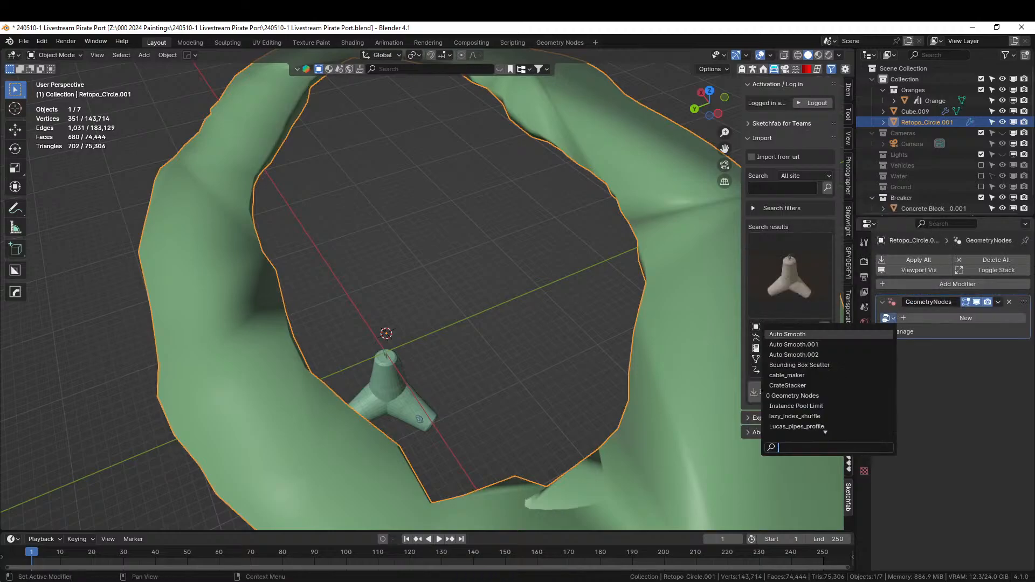
pyautogui.write('str')
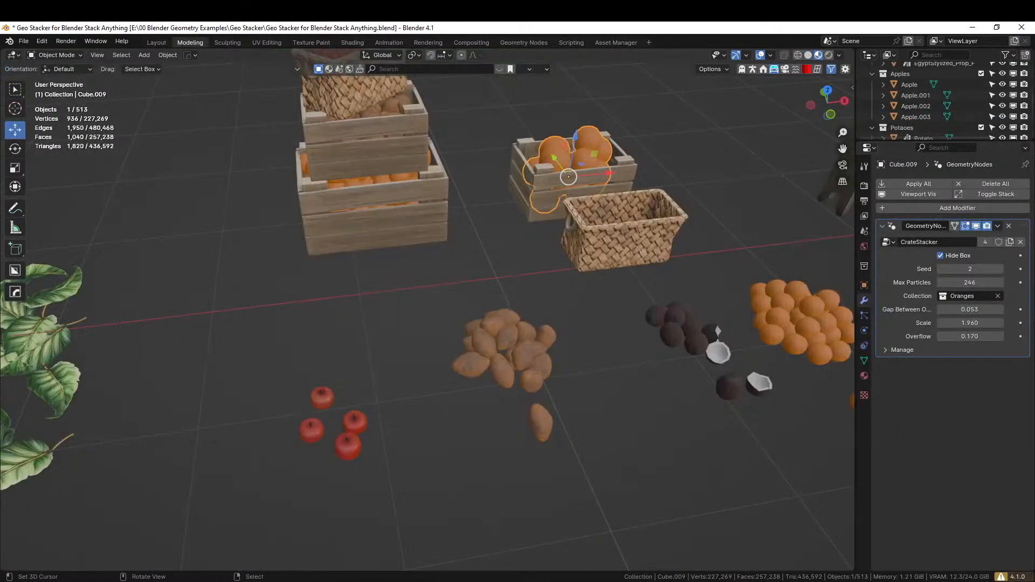
# Reopen the 240510-1 Livestream Pirate Port file from the recent Blender files.
pyautogui.rightClick(515, 581)
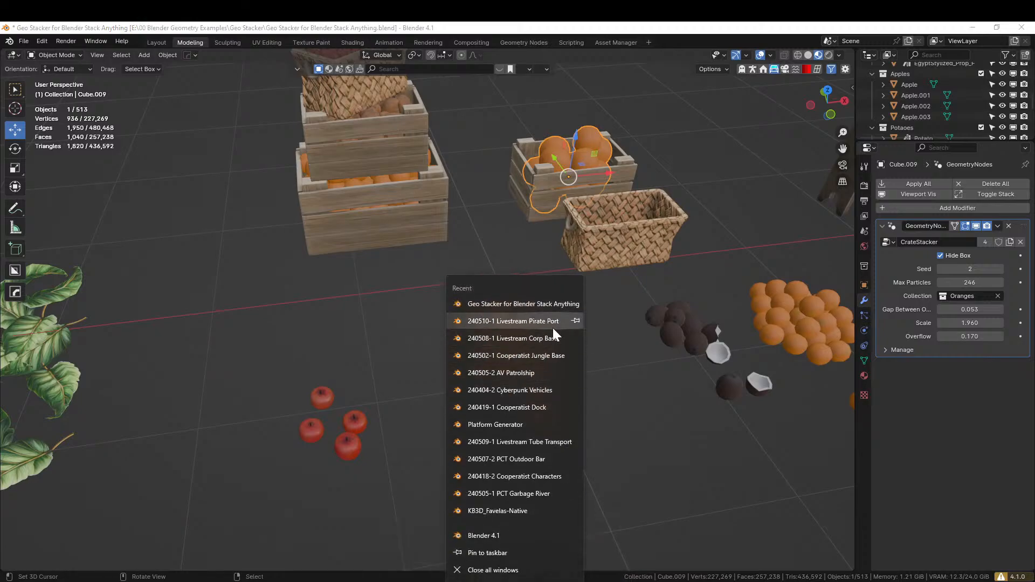
pyautogui.click(553, 326)
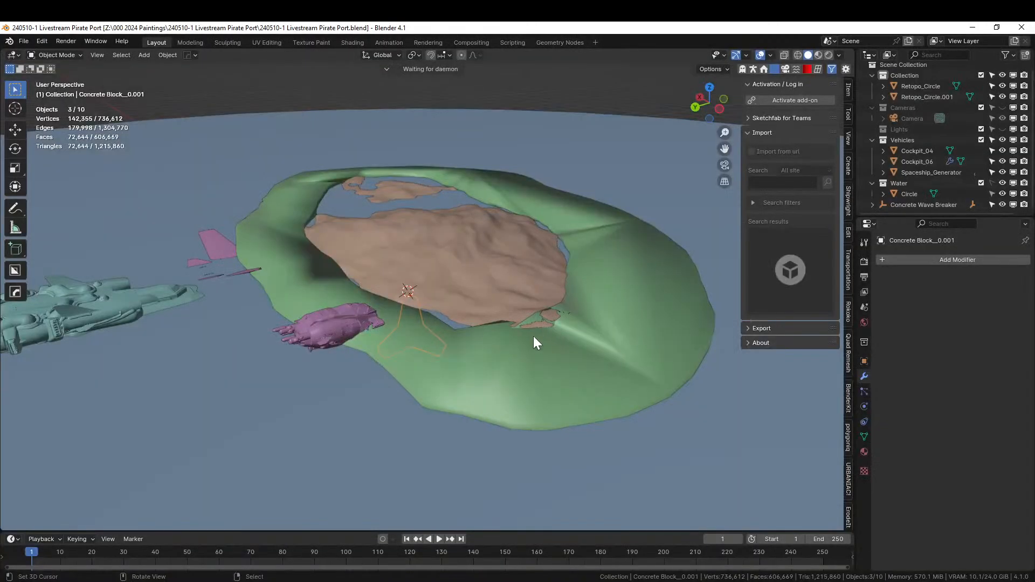
pyautogui.moveTo(554, 365); pyautogui.dragTo(371, 322, button='middle')
# Add a Decimate modifier with a ratio of 0.25 to the green shoreline ring and apply it.
pyautogui.click(538, 351)
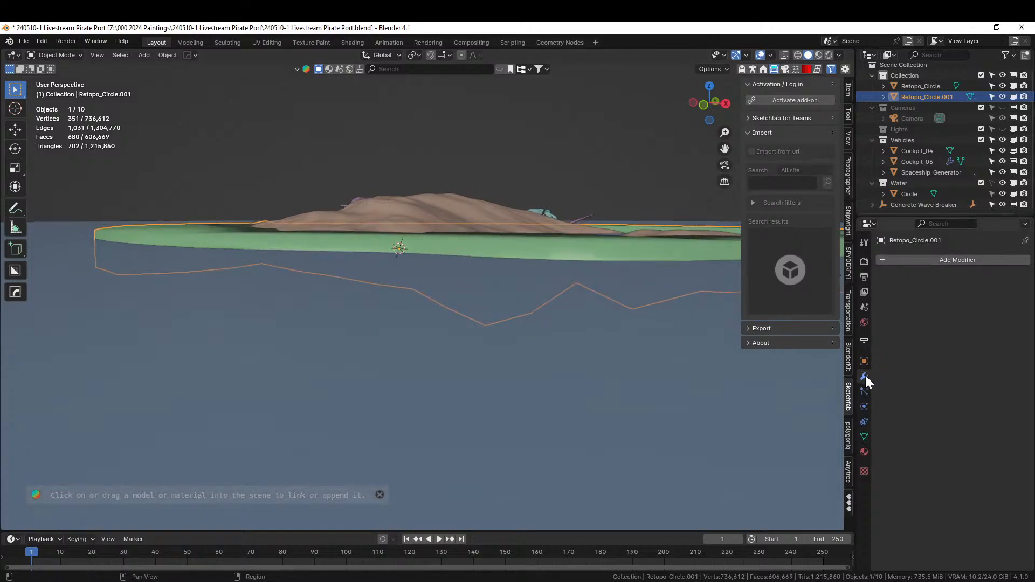
pyautogui.click(920, 261)
pyautogui.moveTo(879, 302)
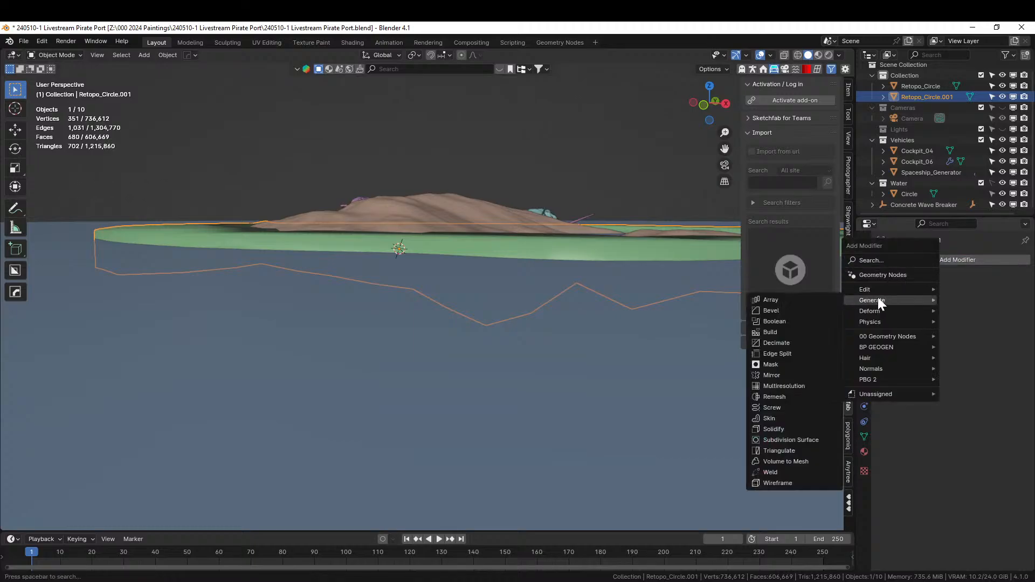
pyautogui.click(777, 343)
pyautogui.moveTo(971, 332); pyautogui.dragTo(913, 332)
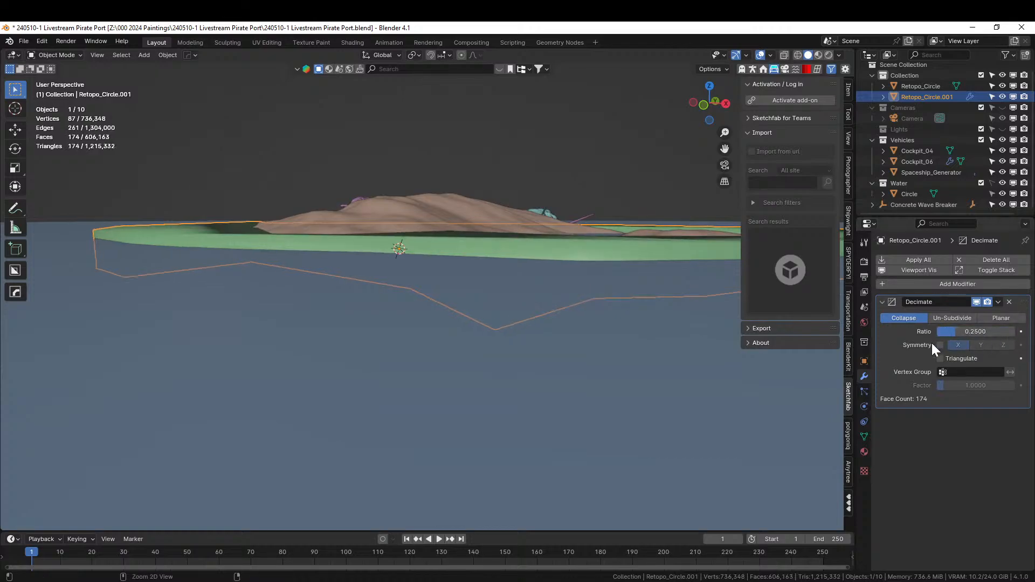
pyautogui.hotkey('ctrl', 'a')
pyautogui.moveTo(334, 326); pyautogui.dragTo(530, 367, button='middle')
pyautogui.scroll(4, 497, 368)
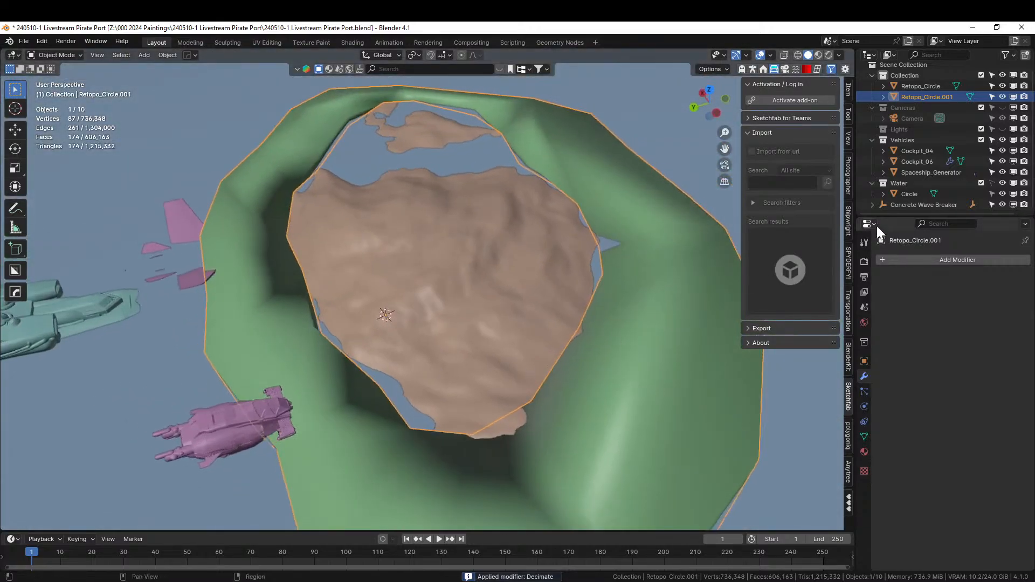
# Collapse the Vehicles and Water collections in the Outliner and exclude both from the view layer.
pyautogui.click(873, 139)
pyautogui.click(872, 154)
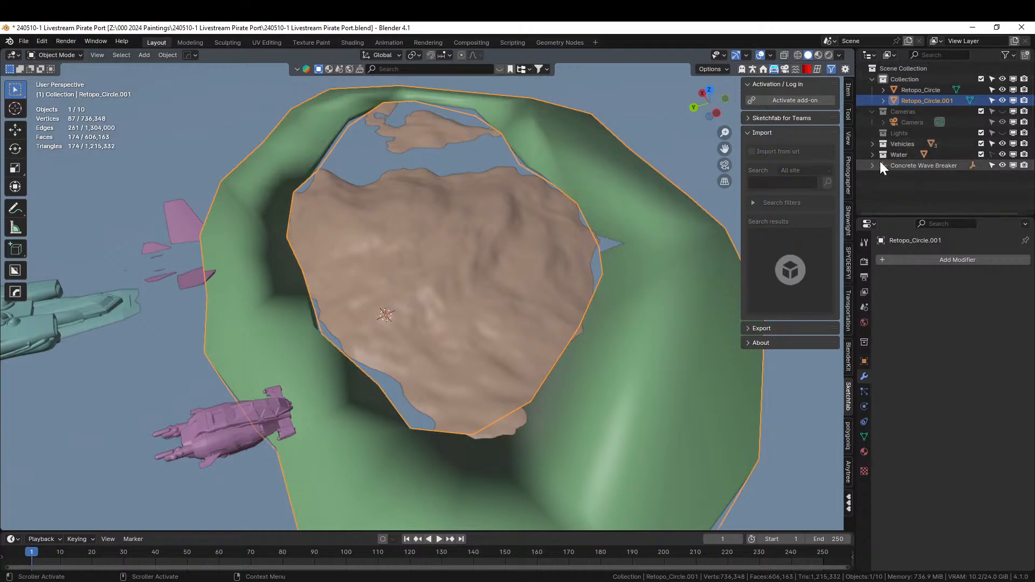
pyautogui.click(982, 144)
pyautogui.click(982, 154)
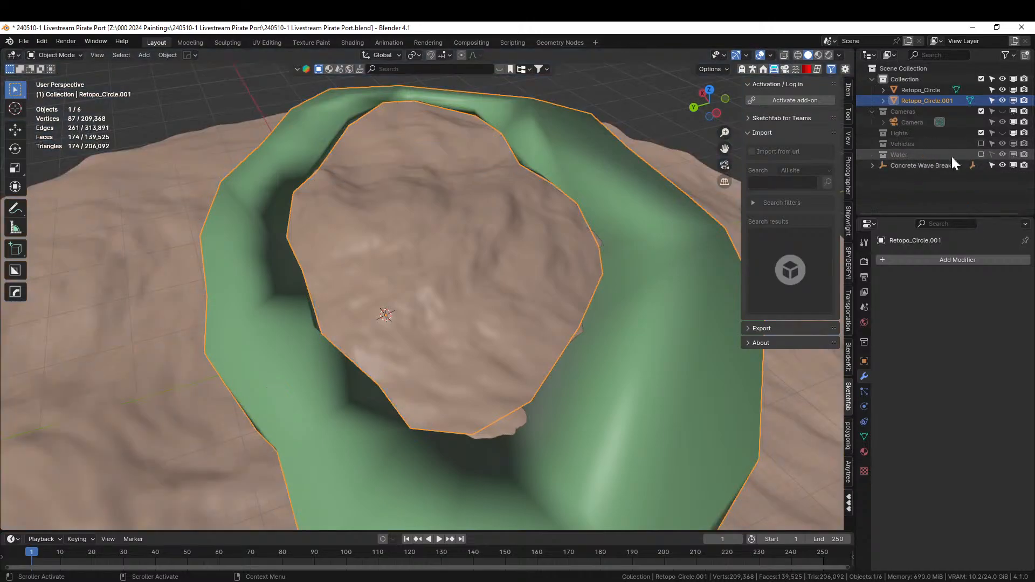
# Place the terrain mesh in a new Ground collection and exclude that collection from the view layer.
pyautogui.click(164, 209)
pyautogui.press('m')
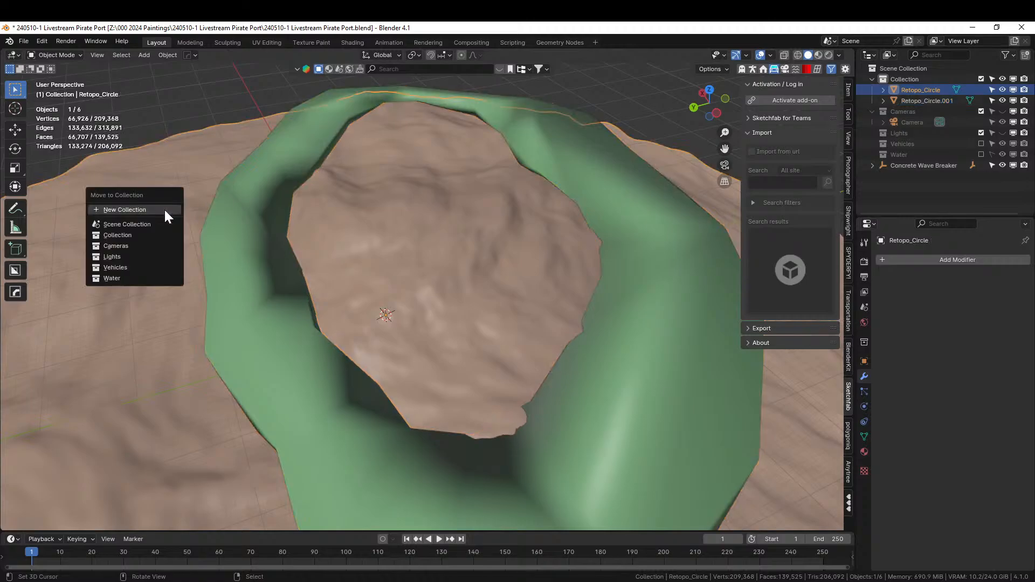
pyautogui.click(125, 212)
pyautogui.write('Ground')
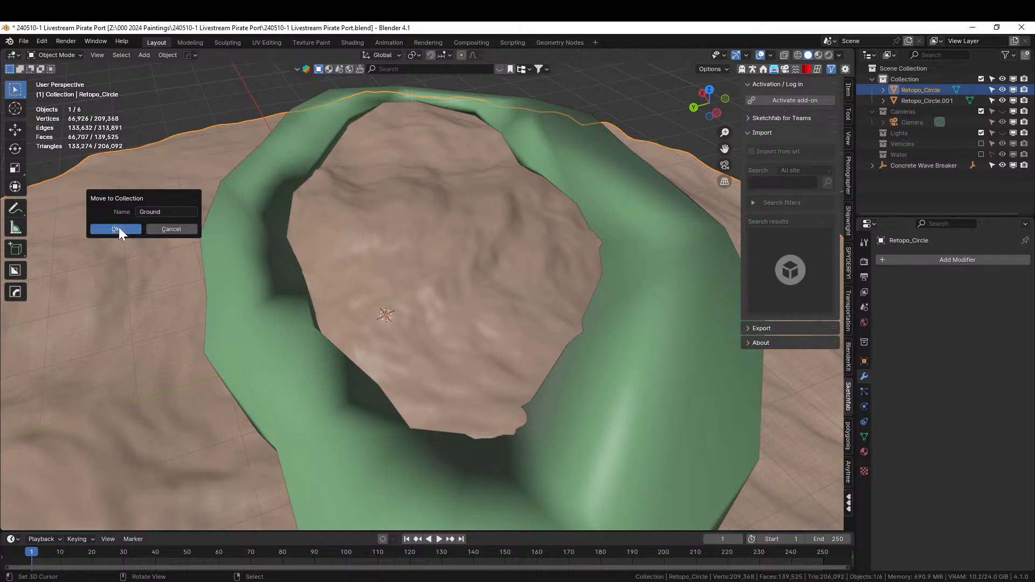
pyautogui.click(116, 229)
pyautogui.click(981, 154)
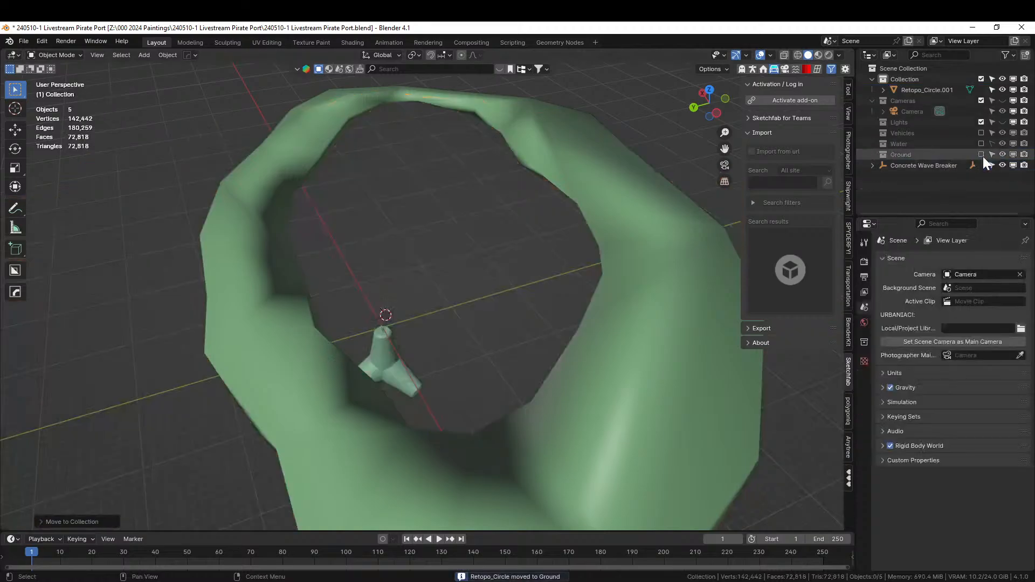
# Put the concrete block in a new collection named Breaker and save the file.
pyautogui.click(387, 338)
pyautogui.press('m')
pyautogui.click(387, 339)
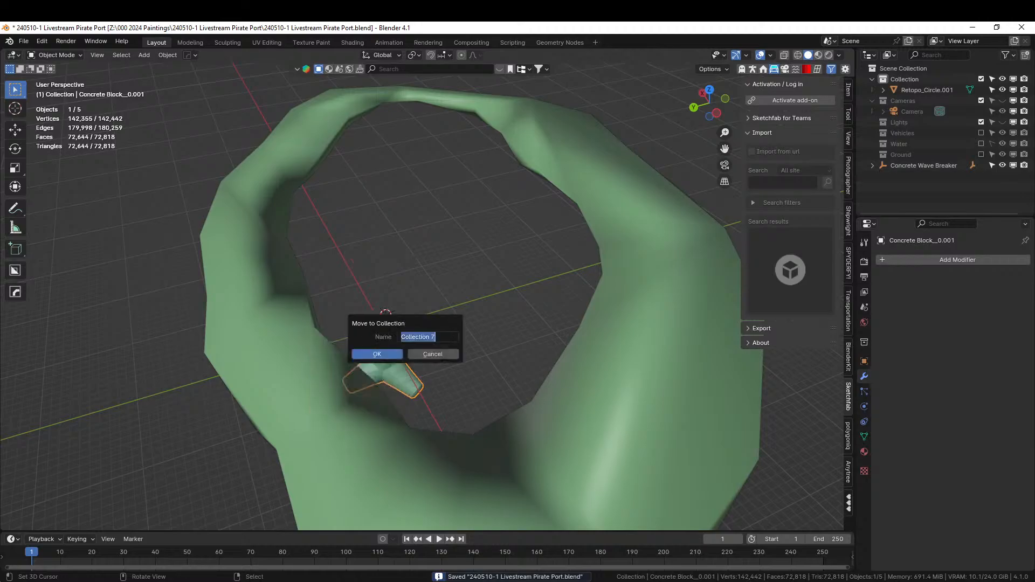
pyautogui.write('Breaker')
pyautogui.press('Return')
pyautogui.hotkey('ctrl', 's')
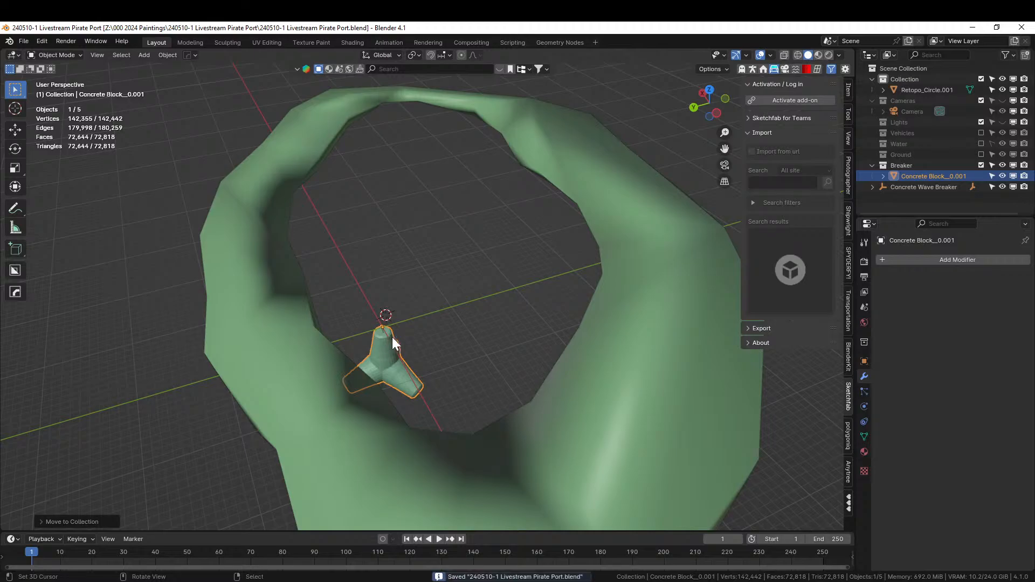
# Paste the copied oranges stack into the scene and set Max Particles to 25 in its CrateStacker modifier.
pyautogui.hotkey('ctrl', 'v')
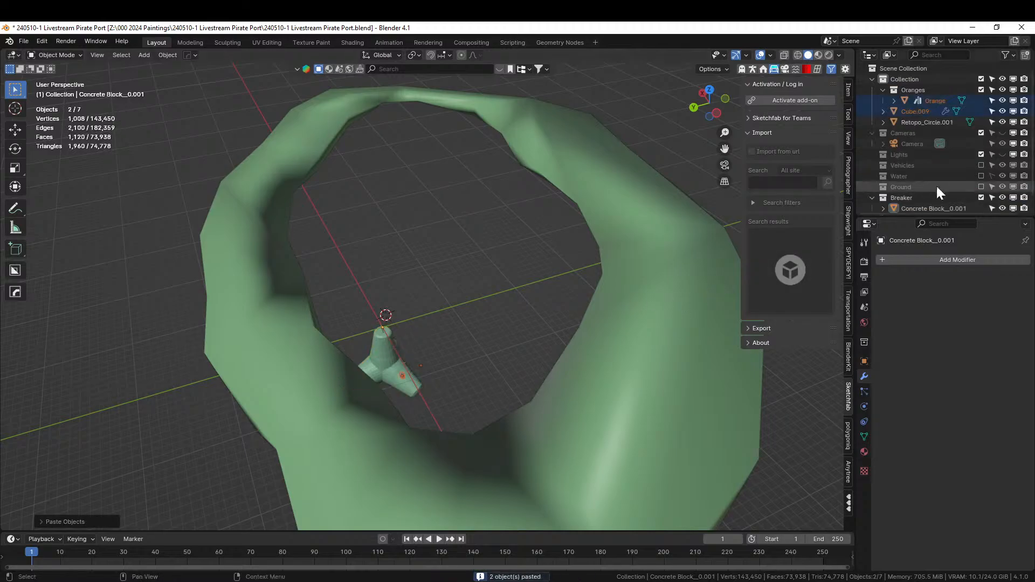
pyautogui.click(935, 101)
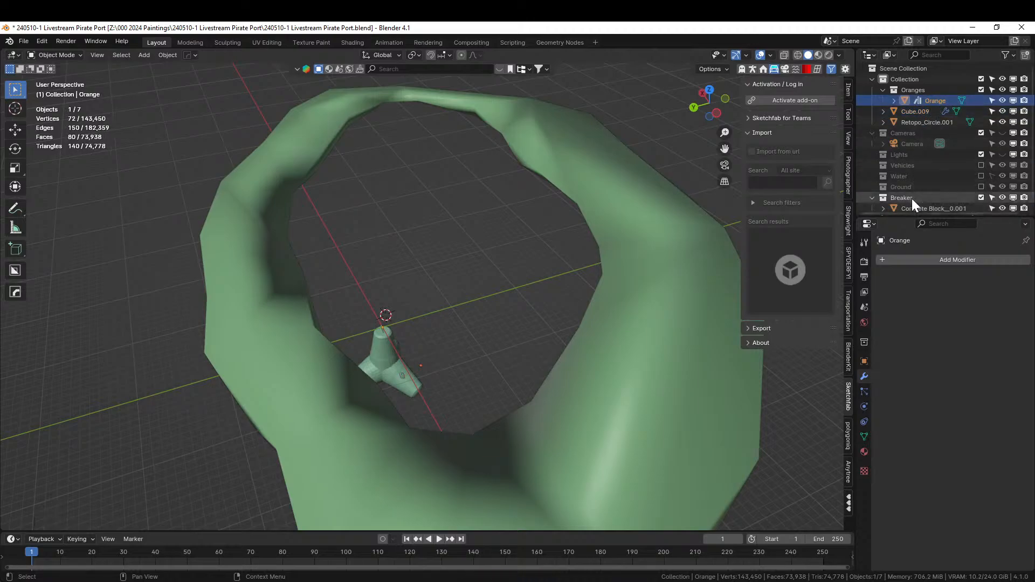
pyautogui.click(918, 113)
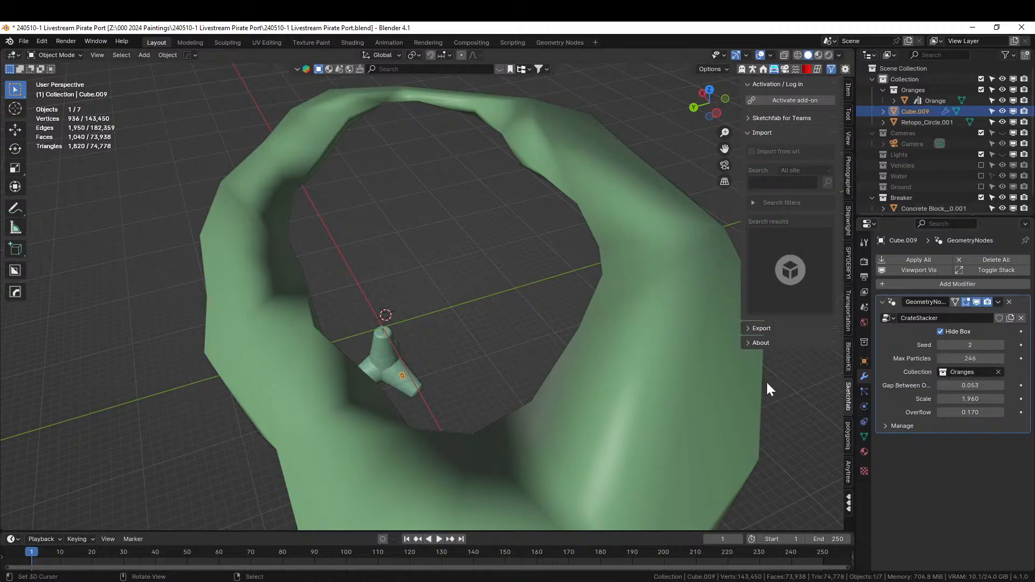
pyautogui.click(976, 359)
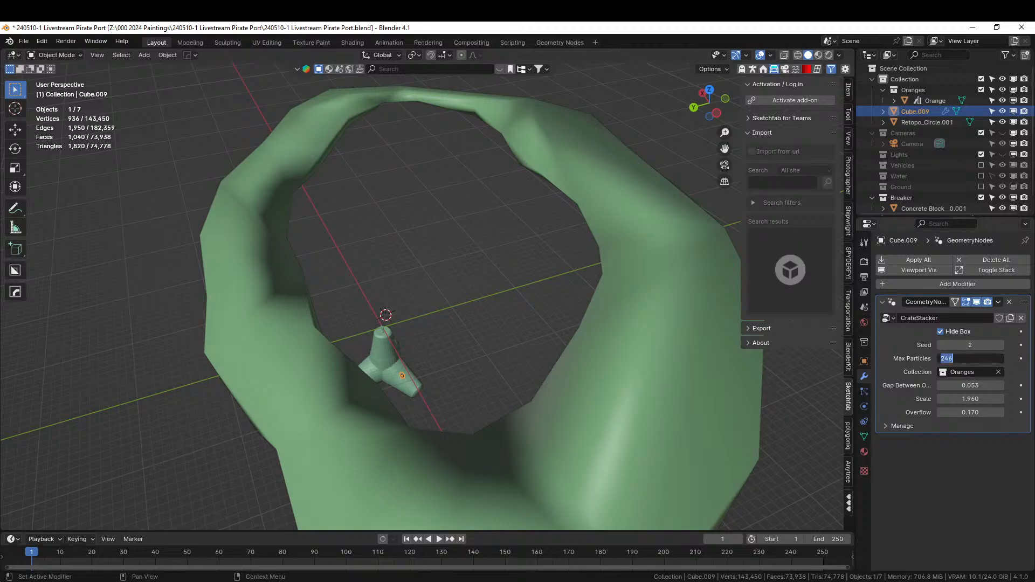
pyautogui.write('25')
pyautogui.press('Return')
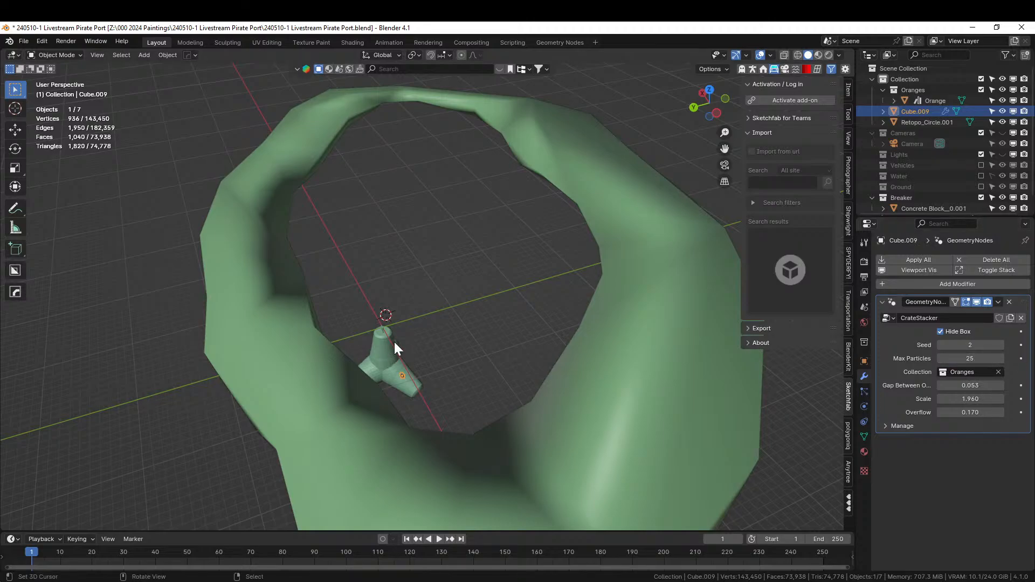
# Inspect the oranges stack in isolation, return to the full scene, and save the file.
pyautogui.press('KP_Divide')
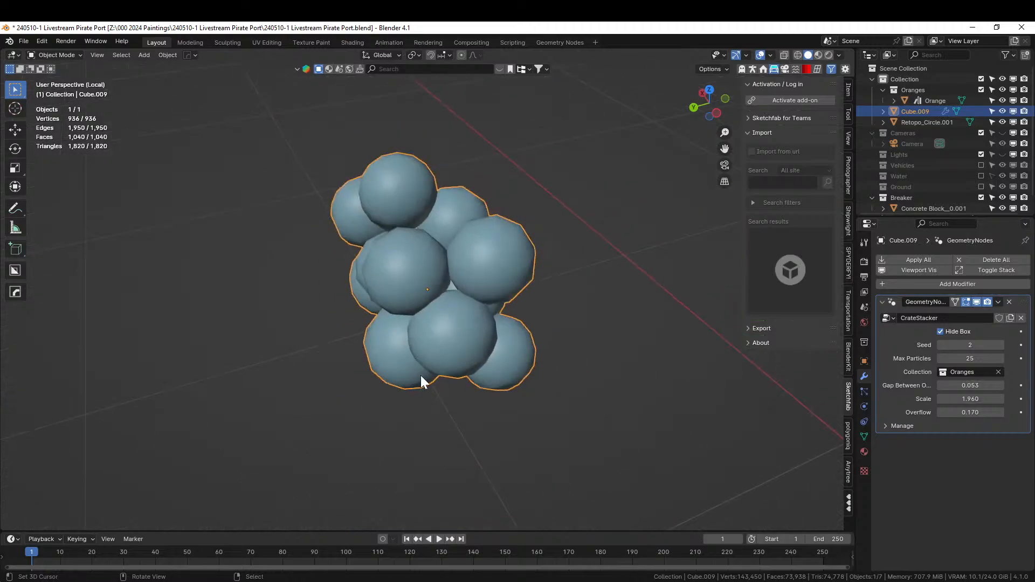
pyautogui.press('KP_Divide')
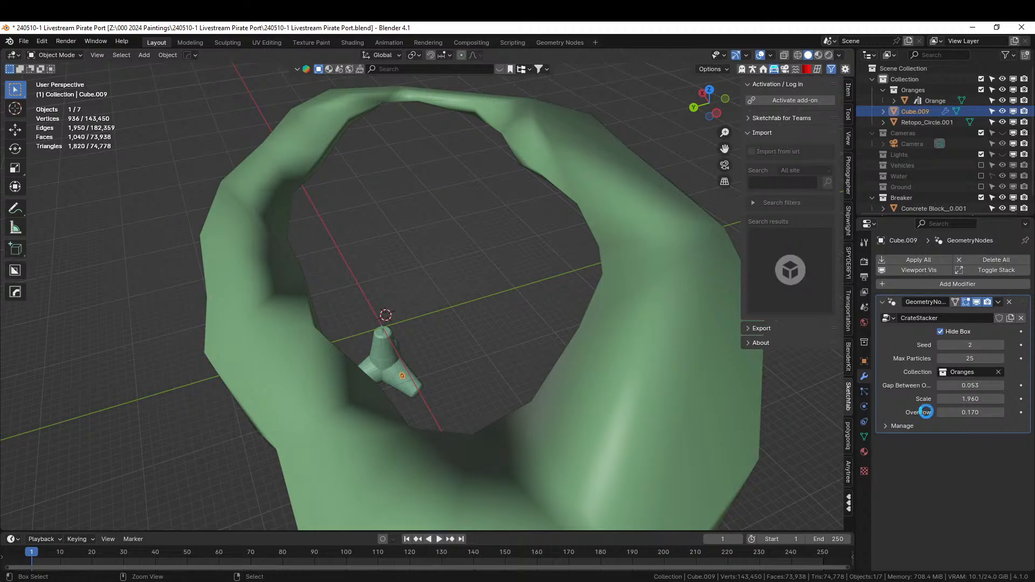
pyautogui.hotkey('ctrl', 's')
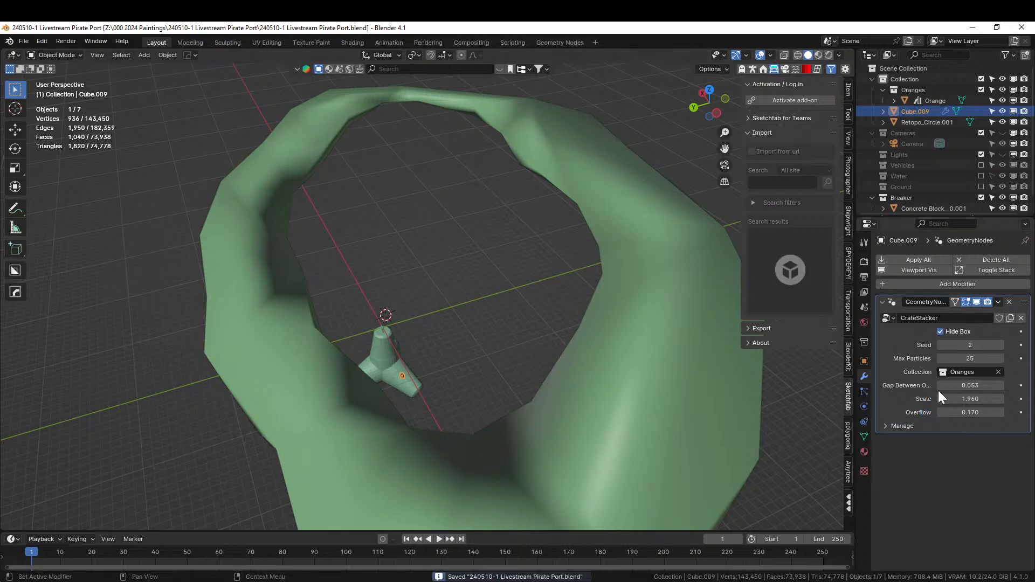
# Set the CrateStacker modifier's collection to Breaker, inspect the resulting stack, and turn off the modifier's viewport display.
pyautogui.click(943, 373)
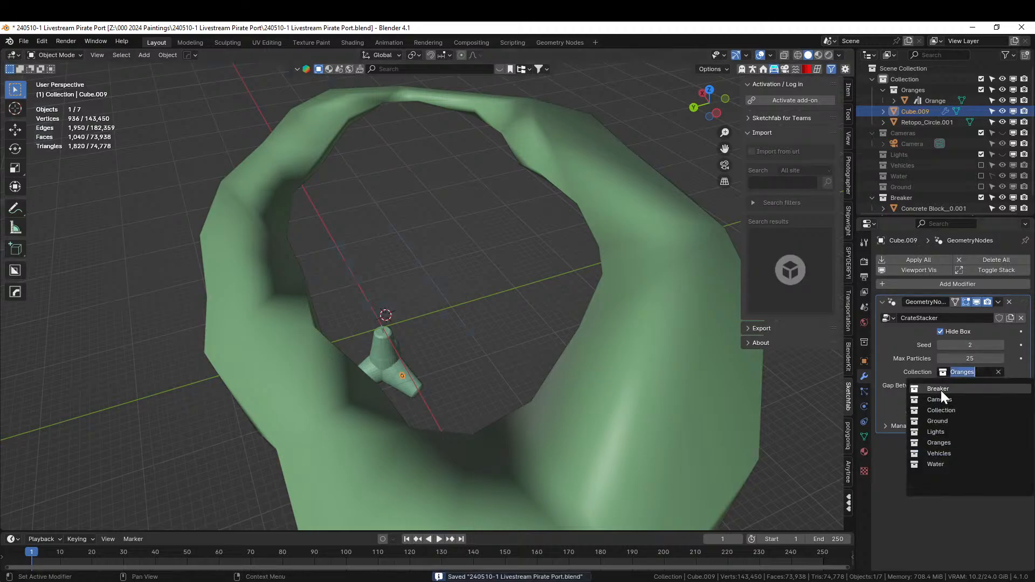
pyautogui.click(940, 389)
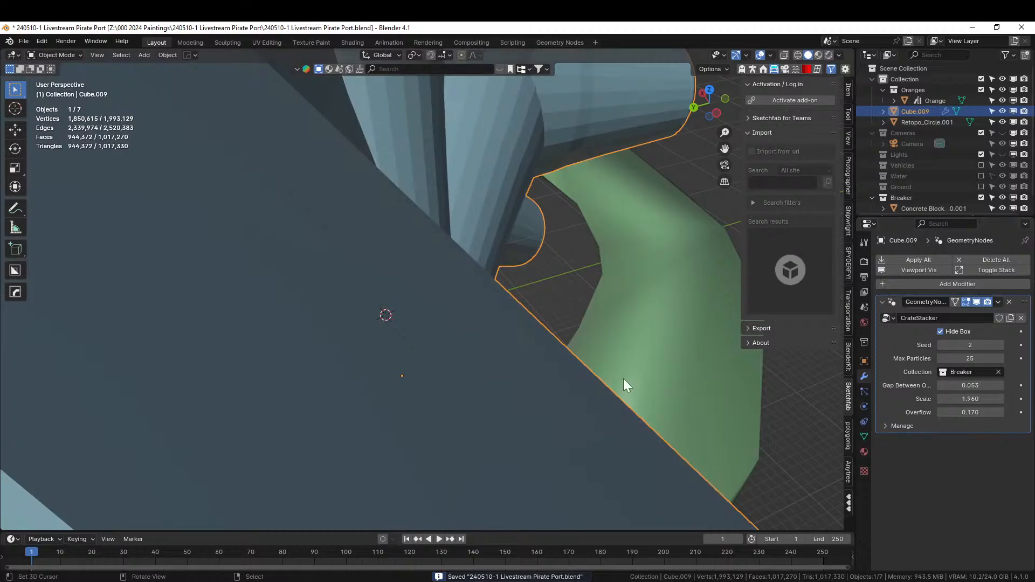
pyautogui.moveTo(624, 378); pyautogui.dragTo(505, 368, button='middle')
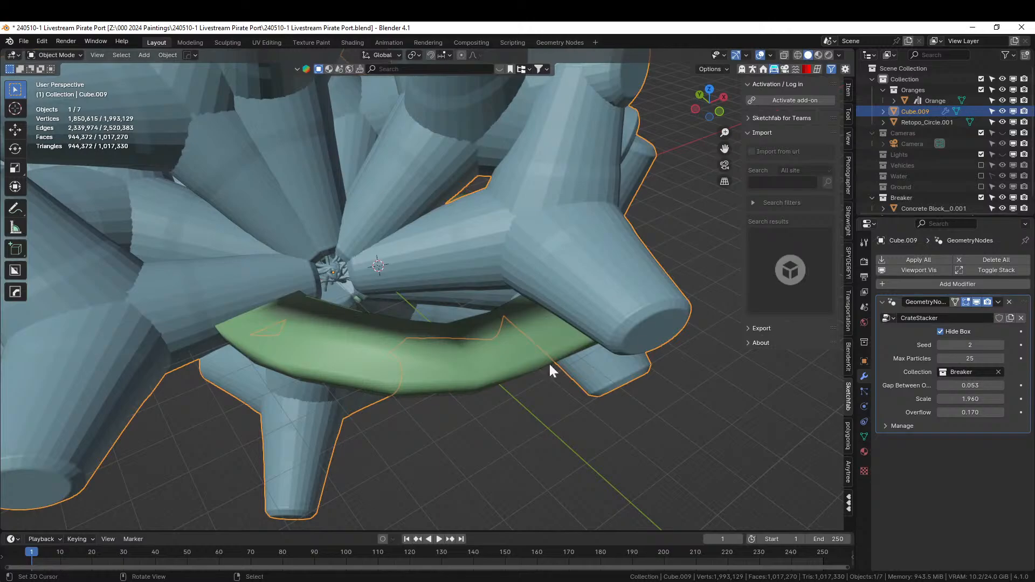
pyautogui.click(977, 302)
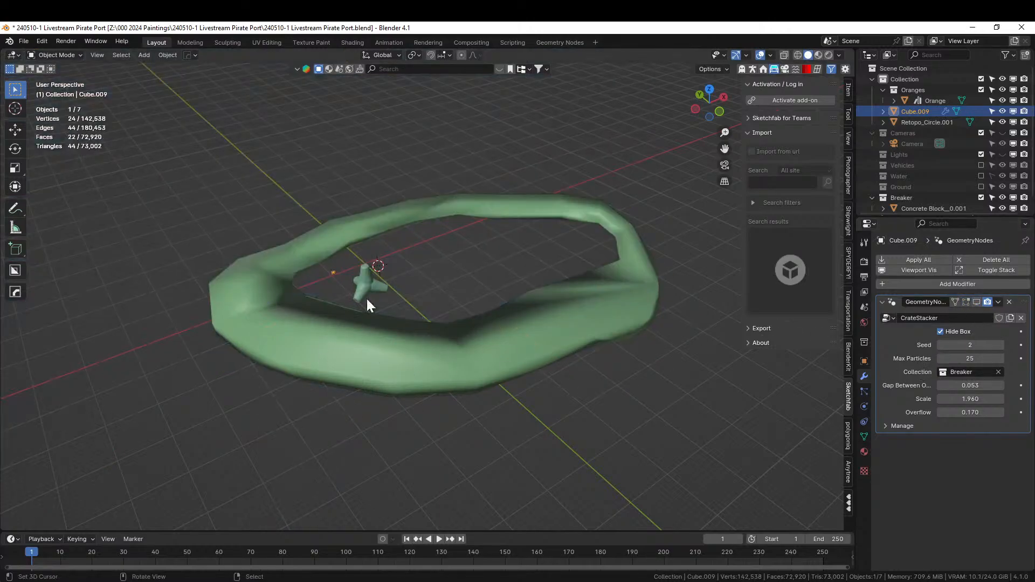
# Join the shoreline ring mesh into the CrateStacker stack object so that it keeps the modifier.
pyautogui.click(253, 317)
pyautogui.keyDown('shift'); pyautogui.click(292, 262); pyautogui.keyUp('shift')
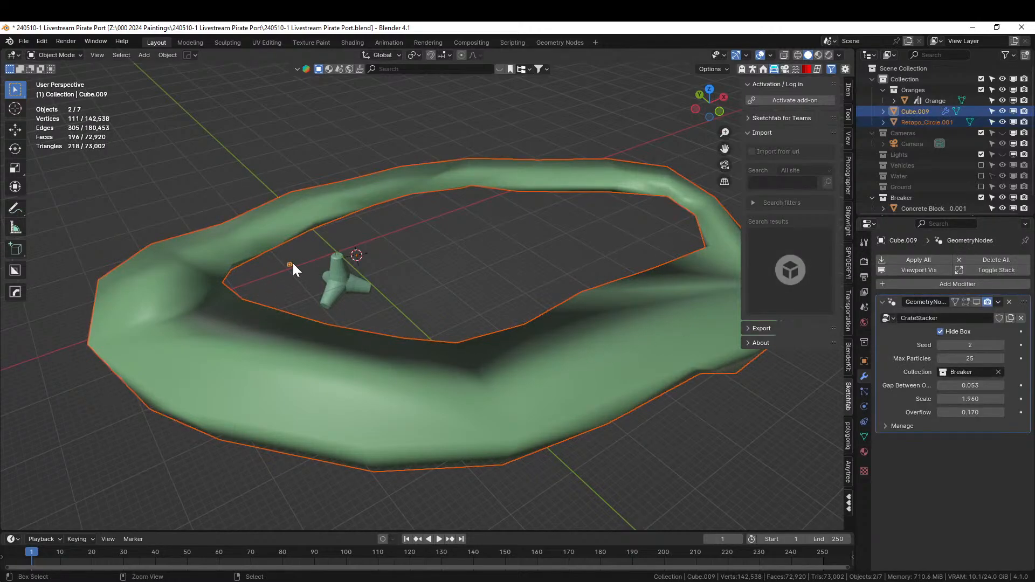
pyautogui.hotkey('ctrl', 'j')
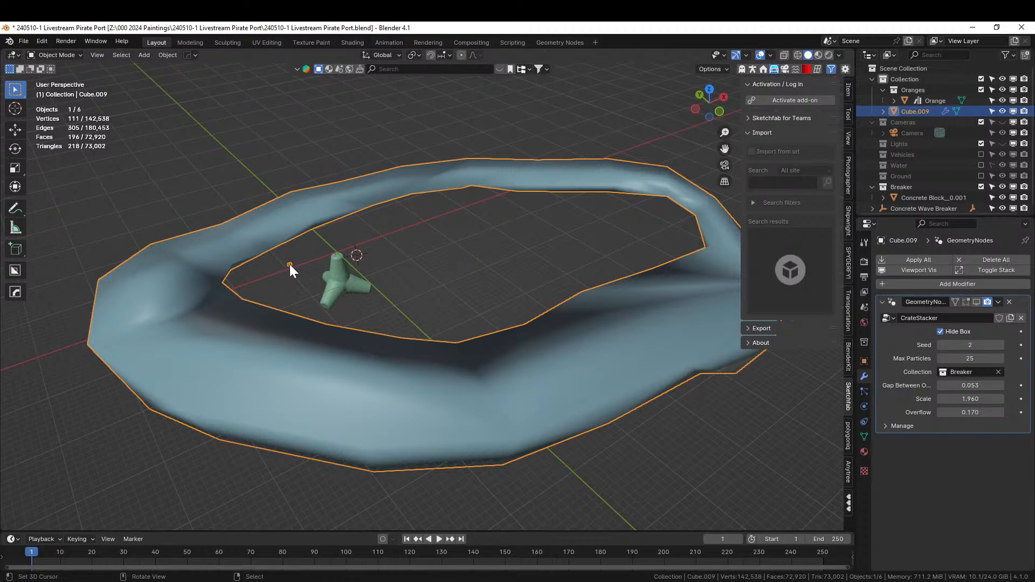
# Delete the original box geometry from the joined object and isolate the remaining shoreline ring in local view.
pyautogui.press('Tab')
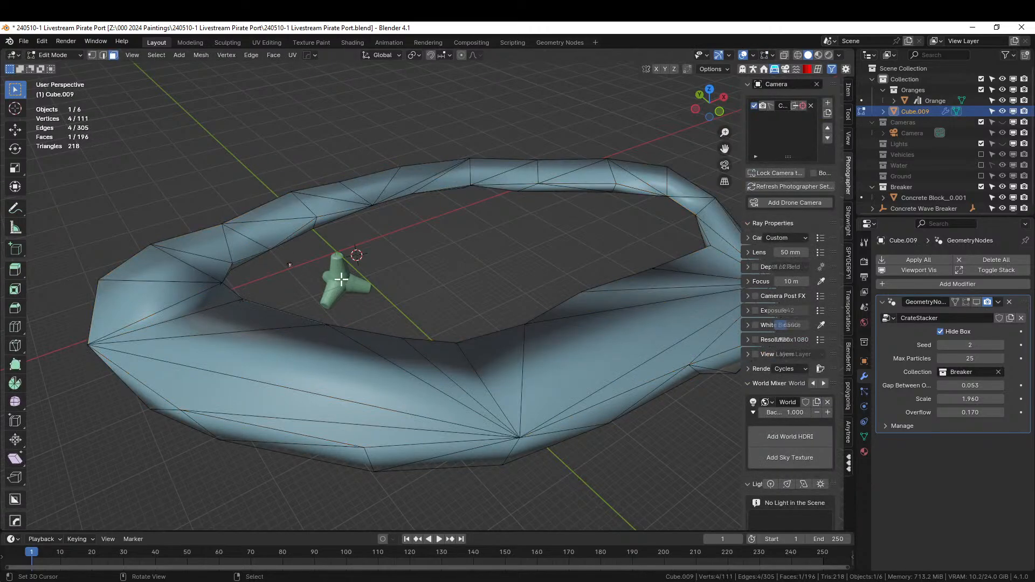
pyautogui.press('KP_Decimal')
pyautogui.scroll(-1, 300, 244)
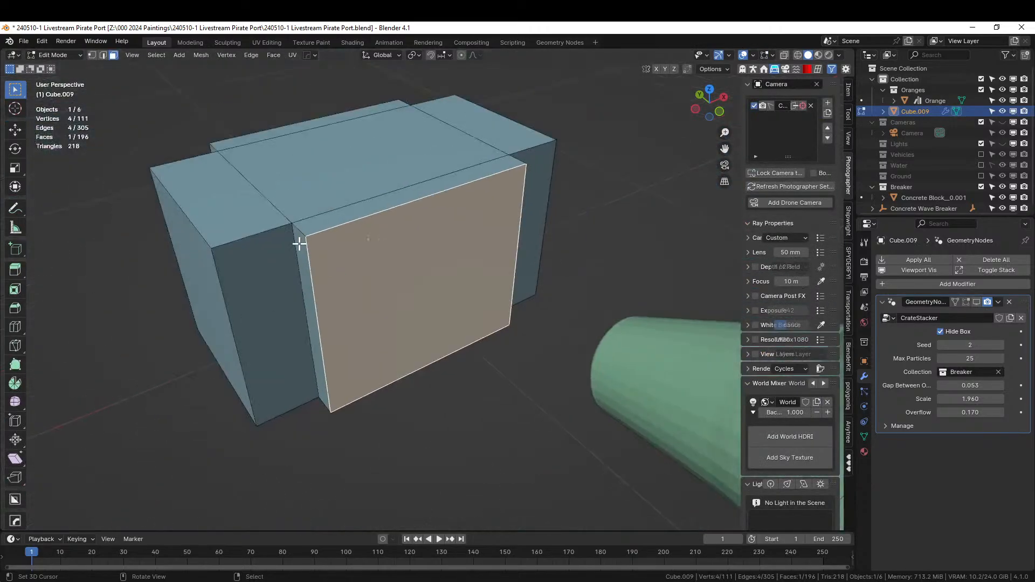
pyautogui.scroll(-3, 299, 244)
pyautogui.press('l')
pyautogui.press('x')
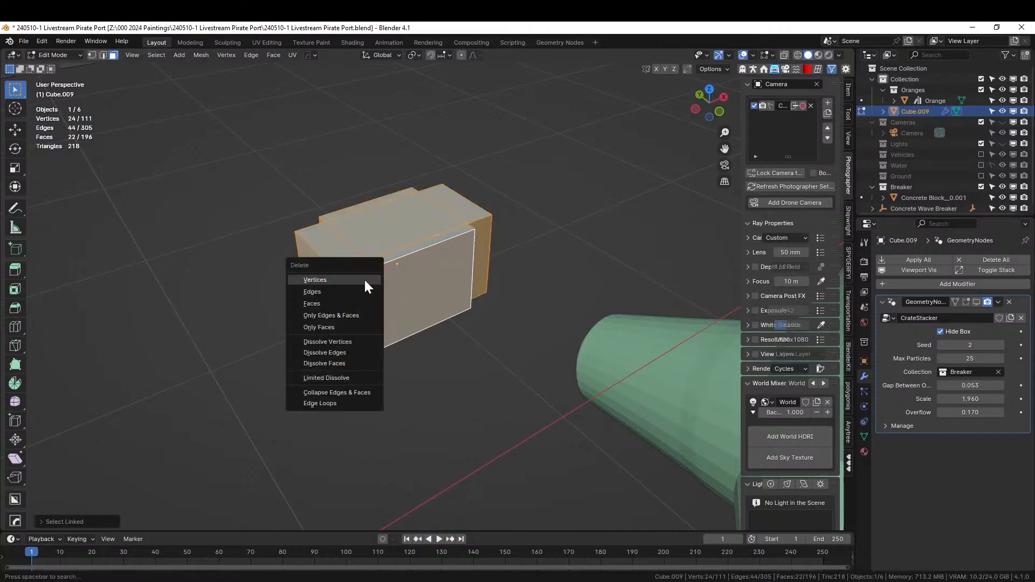
pyautogui.click(354, 280)
pyautogui.press('Tab')
pyautogui.press('KP_Divide')
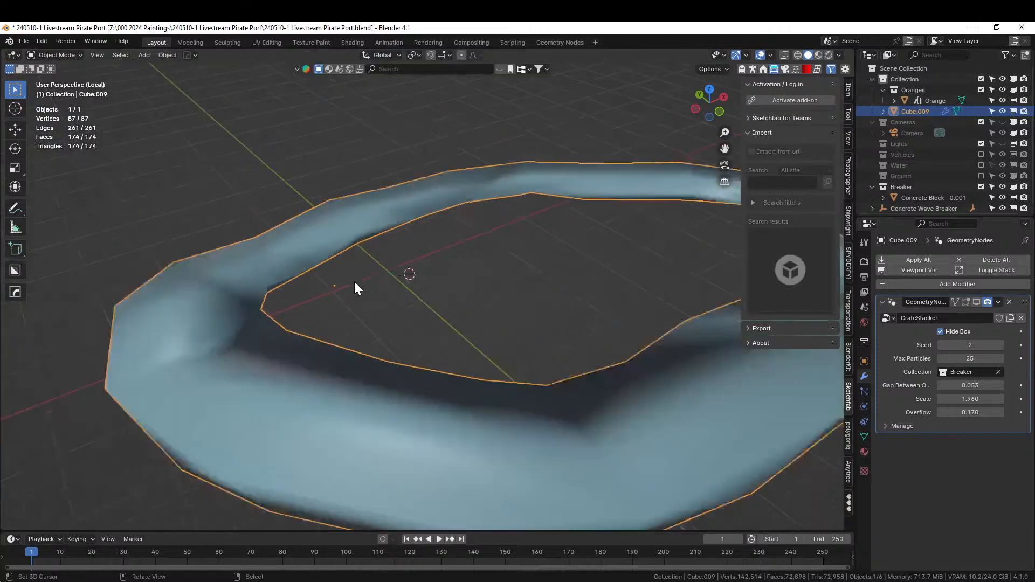
# Save the scene and reopen the recent file 240510-1 Livestream Pirate Port in Blender.
pyautogui.click(430, 325)
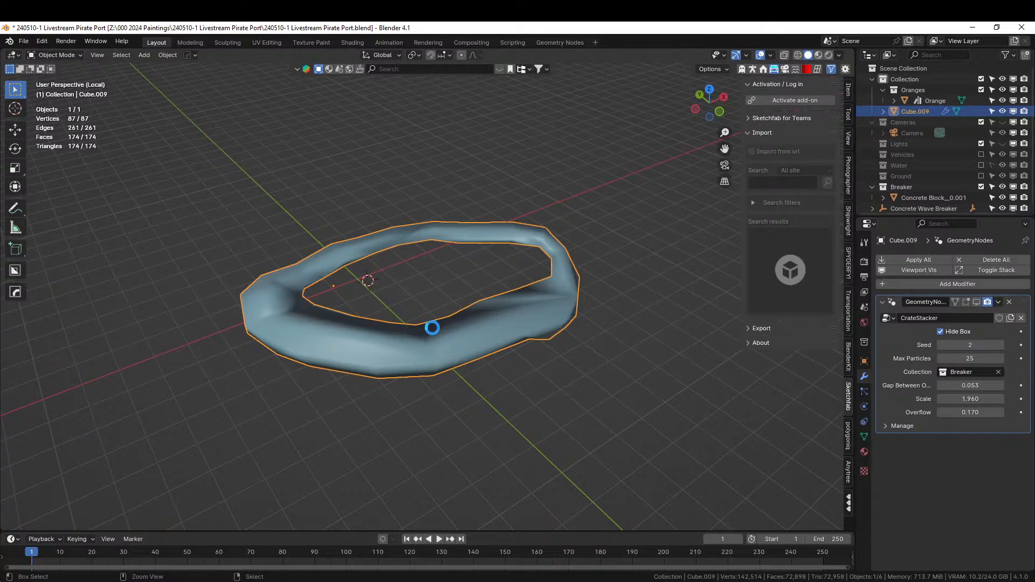
pyautogui.hotkey('ctrl', 's')
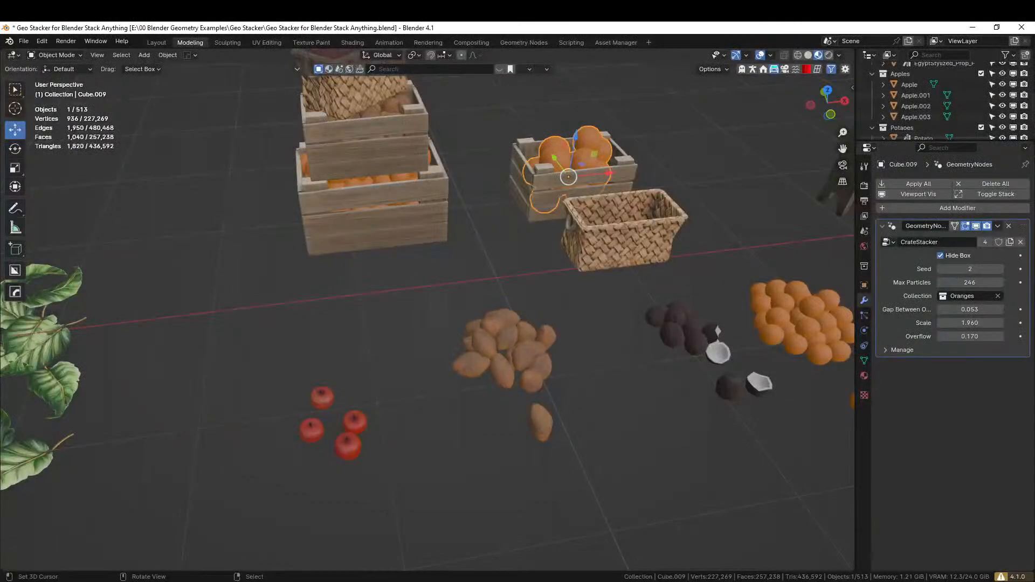
pyautogui.moveTo(515, 581)
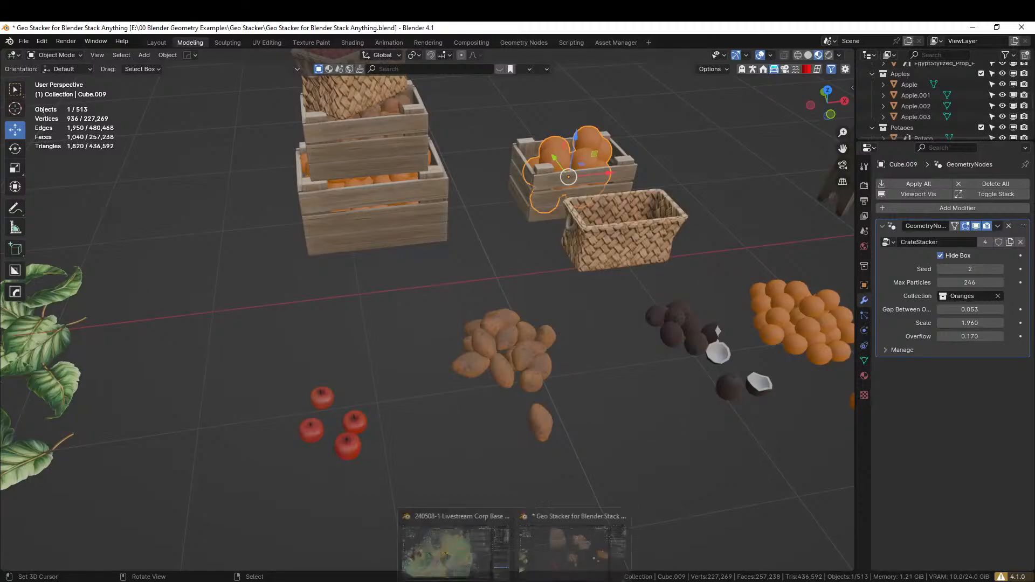
pyautogui.rightClick(515, 581)
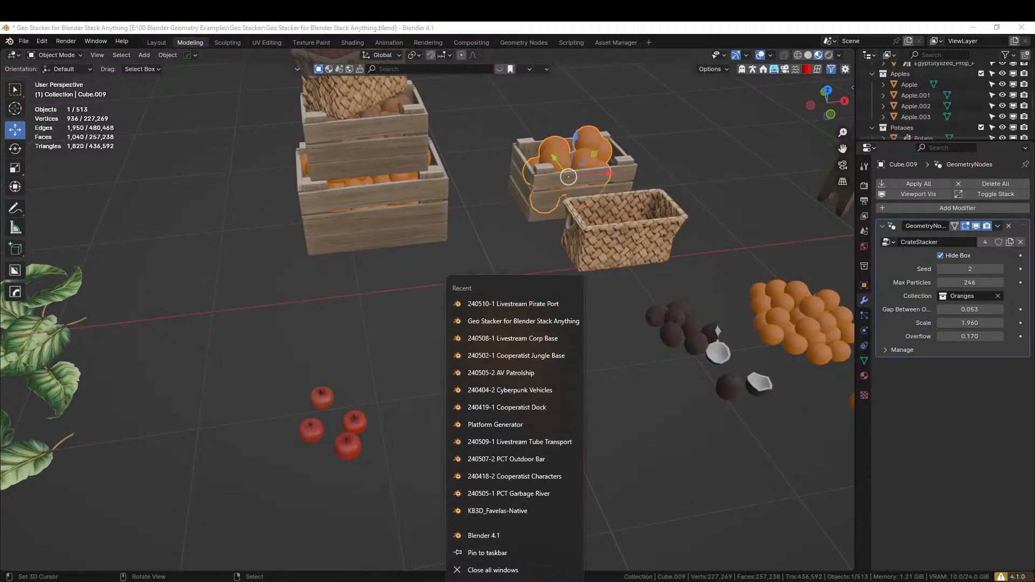
pyautogui.click(564, 304)
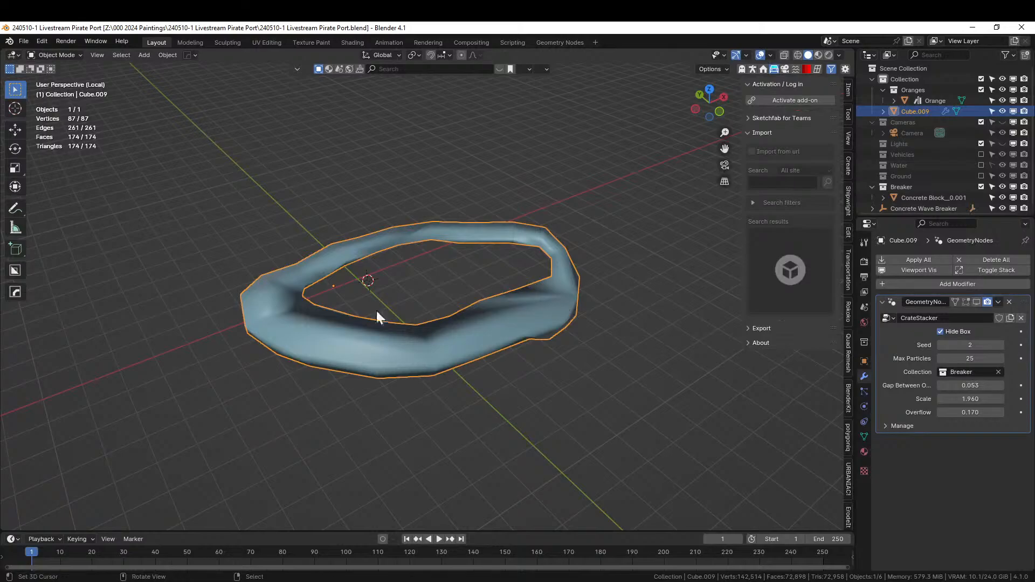
# Delete the joined shoreline ring object and re-include the Ground collection in the view layer.
pyautogui.press('Delete')
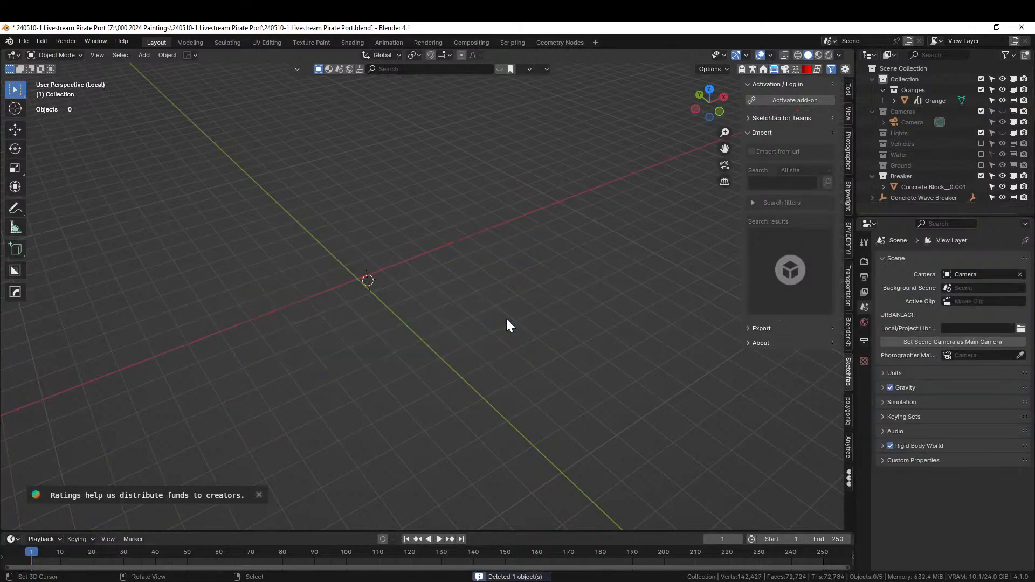
pyautogui.click(981, 165)
pyautogui.scroll(5, 368, 329)
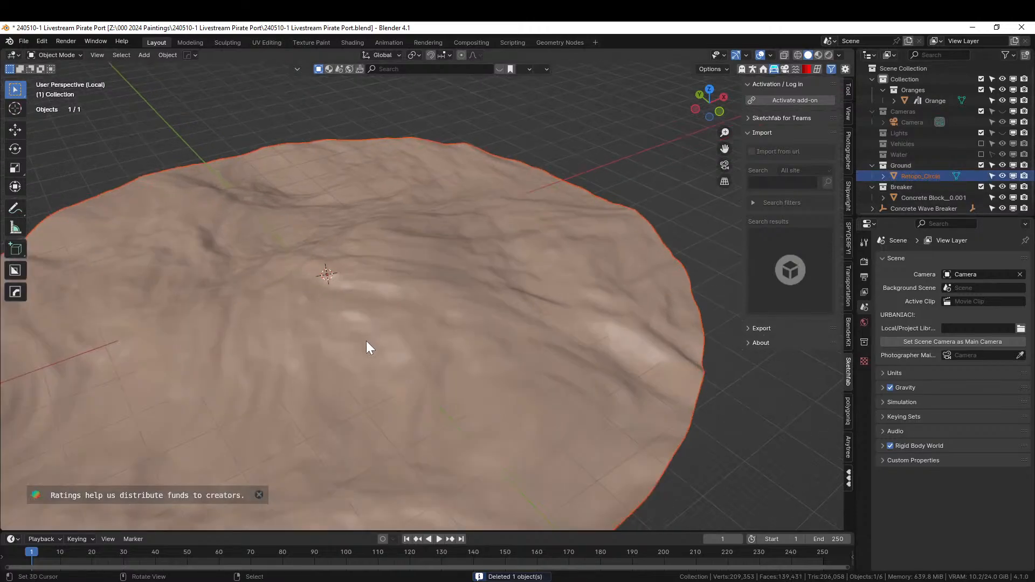
# Open the terrain mesh in Edit Mode and re-include the Water collection to reveal the waterline.
pyautogui.moveTo(361, 367); pyautogui.dragTo(386, 355, button='middle')
pyautogui.click(387, 355)
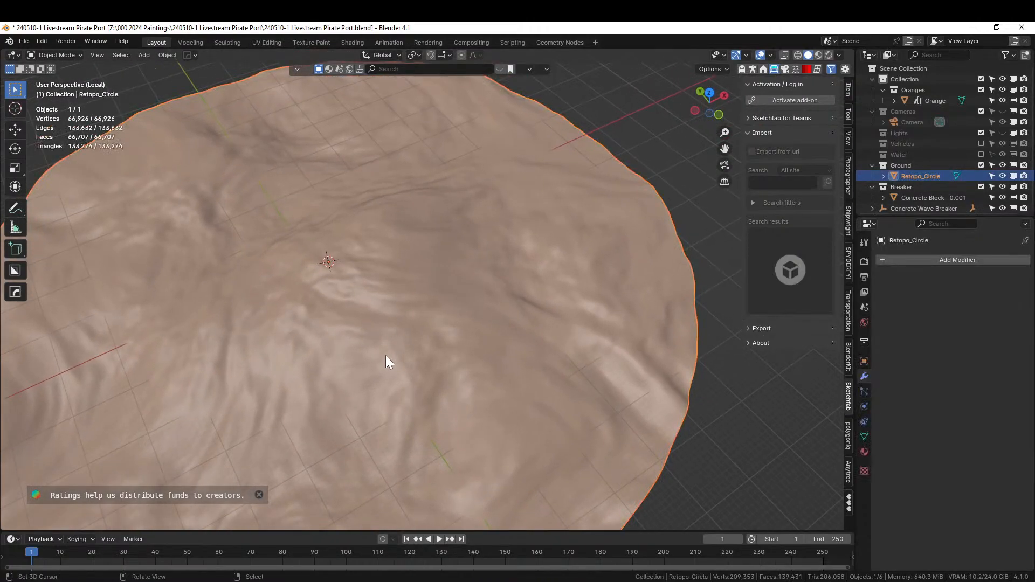
pyautogui.press('Tab')
pyautogui.scroll(-3, 386, 354)
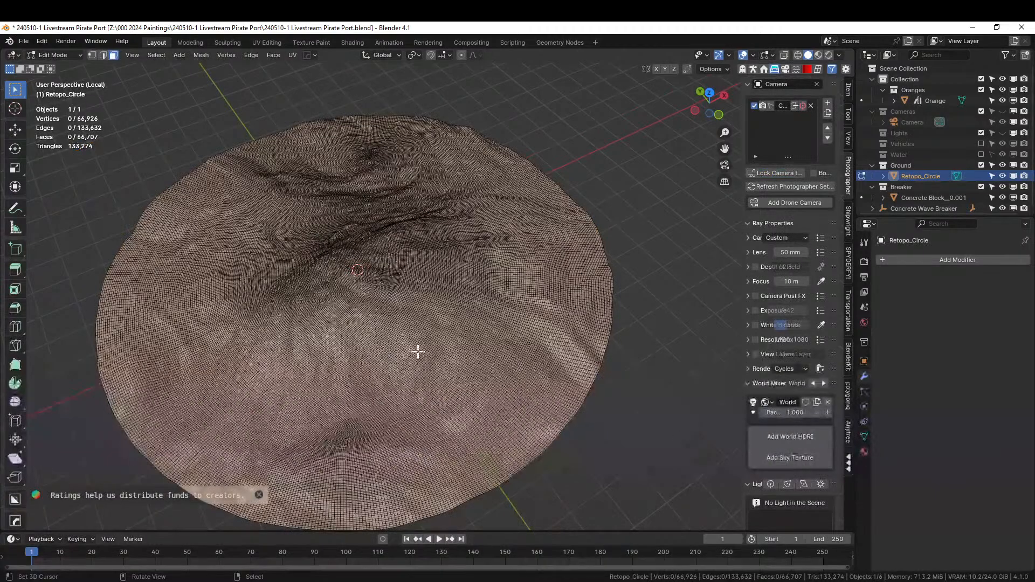
pyautogui.click(981, 155)
pyautogui.moveTo(621, 340); pyautogui.dragTo(585, 385, button='middle')
pyautogui.scroll(-2, 586, 385)
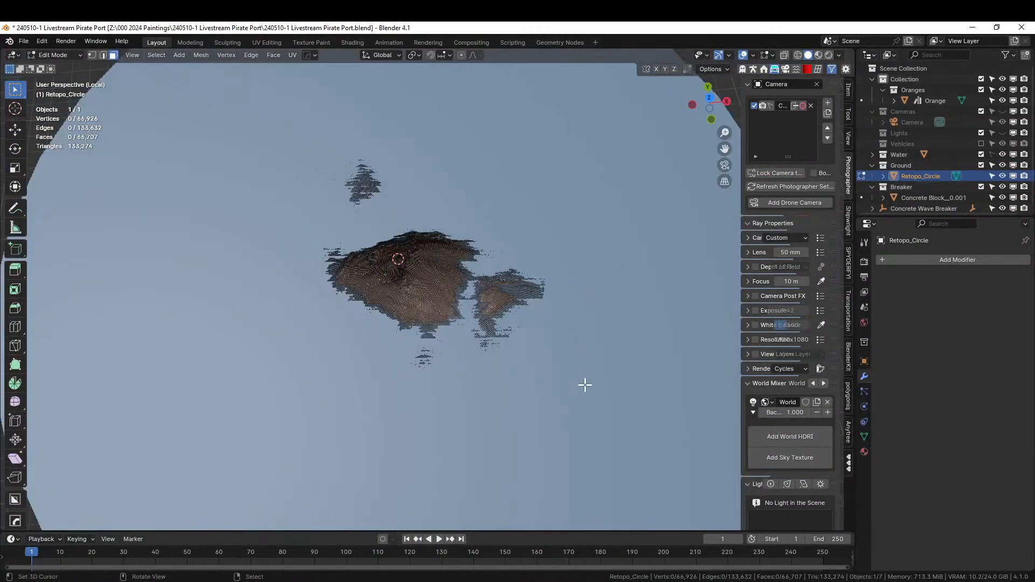
# From the top view, circle-select terrain faces along the outer shorelines of the two main islands.
pyautogui.press('KP_7')
pyautogui.scroll(-2, 585, 385)
pyautogui.scroll(3, 585, 384)
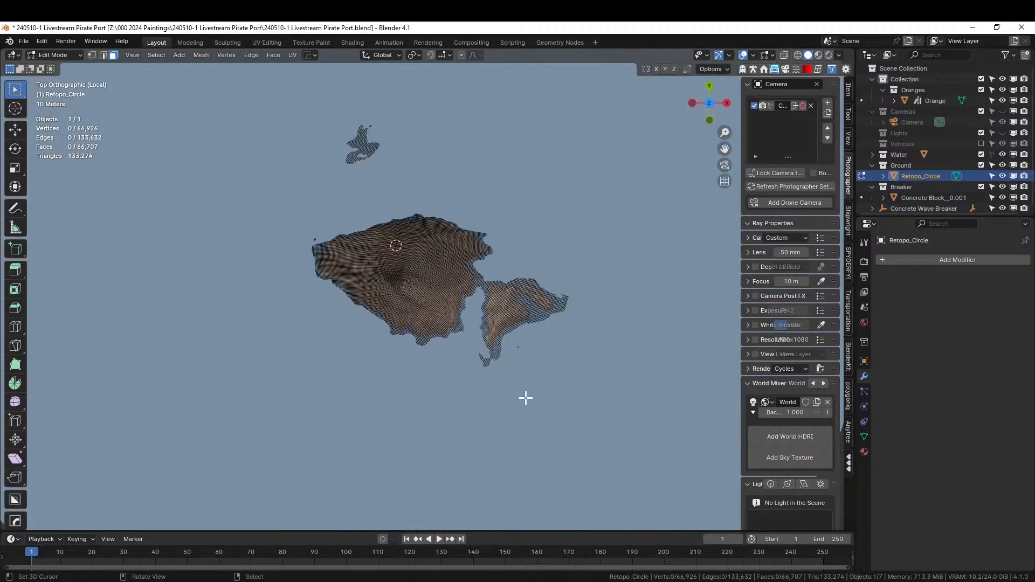
pyautogui.keyDown('shift'); pyautogui.moveTo(471, 399); pyautogui.dragTo(444, 427, button='middle'); pyautogui.keyUp('shift')
pyautogui.press('c')
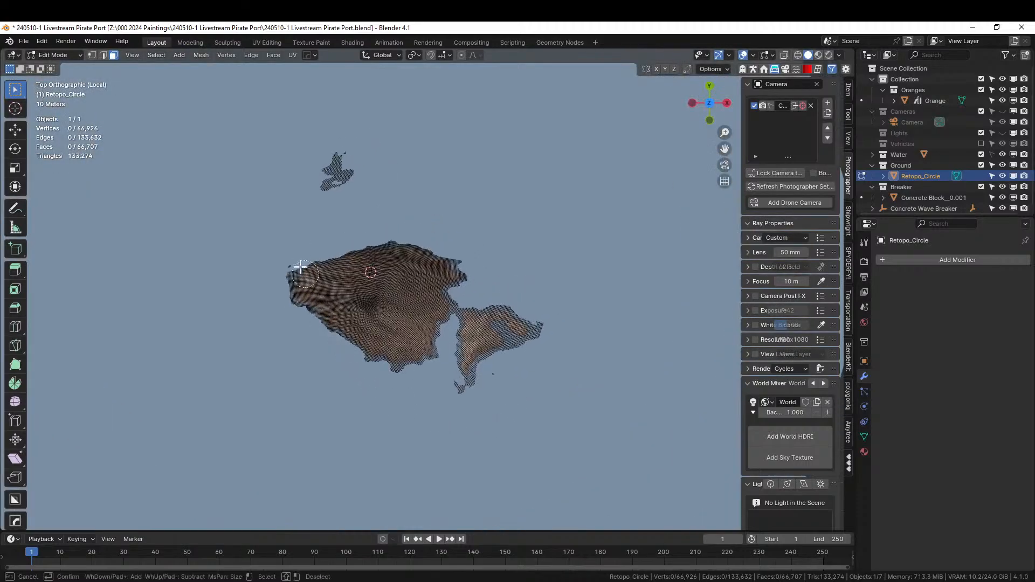
pyautogui.moveTo(293, 249)
pyautogui.mouseDown()
pyautogui.moveTo(403, 229)
pyautogui.moveTo(437, 237)
pyautogui.moveTo(527, 308)
pyautogui.moveTo(532, 353)
pyautogui.moveTo(481, 383)
pyautogui.moveTo(420, 393)
pyautogui.moveTo(362, 372)
pyautogui.moveTo(290, 308)
pyautogui.moveTo(279, 276)
pyautogui.moveTo(304, 255)
pyautogui.mouseUp()
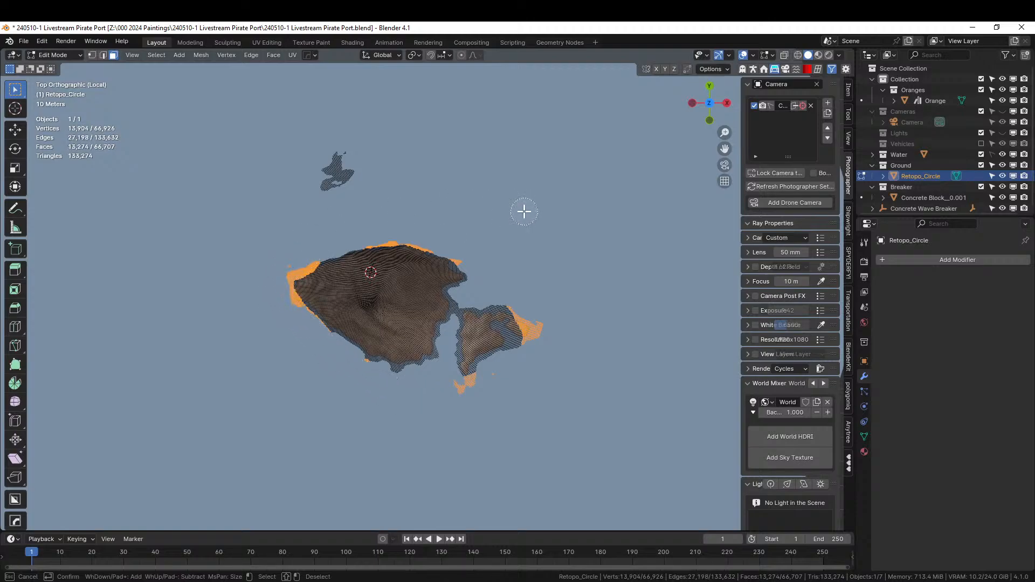
pyautogui.press('Escape')
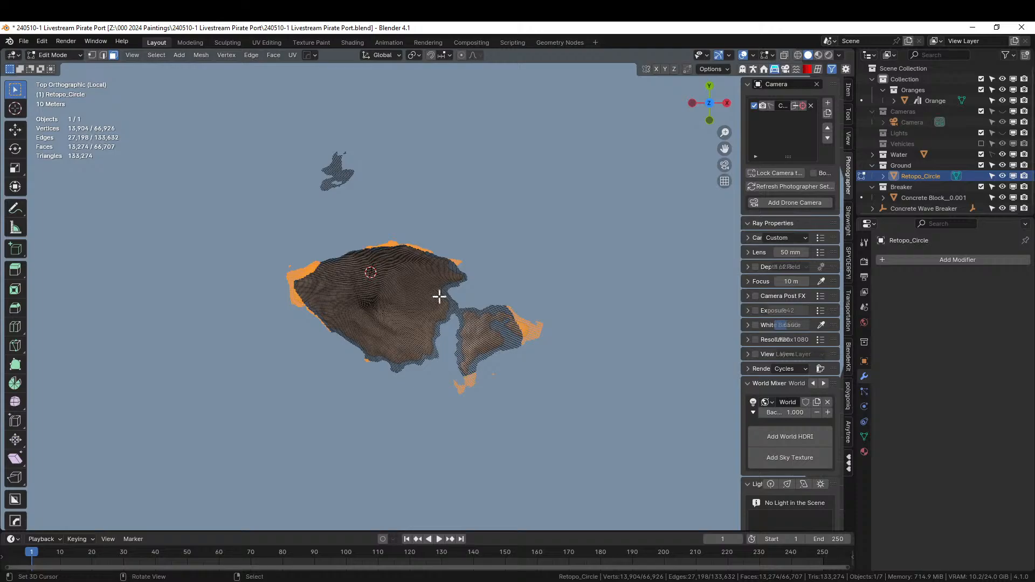
# Add a vertex group named Breakers to the terrain mesh and return to Object Mode.
pyautogui.click(864, 437)
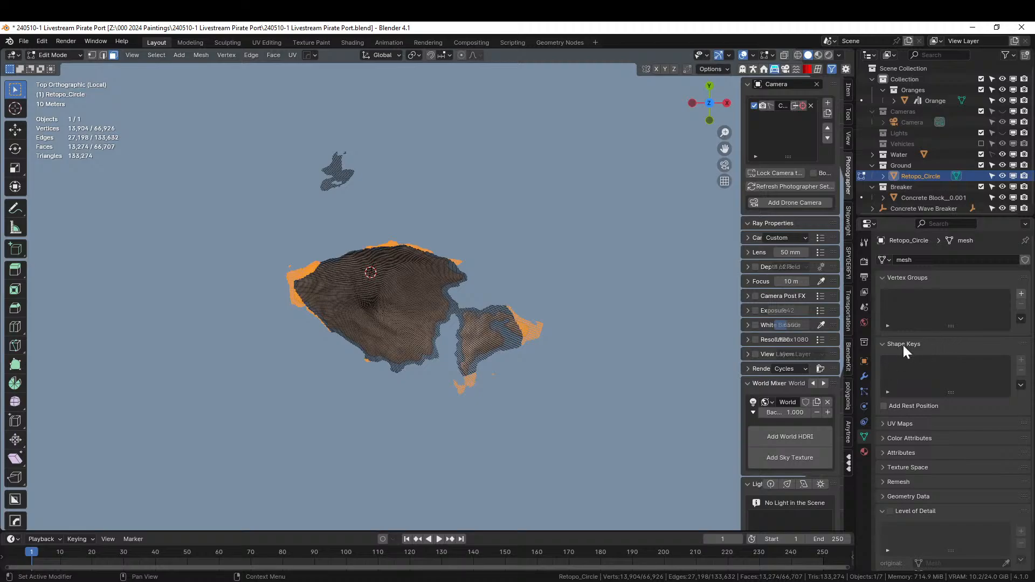
pyautogui.click(1021, 294)
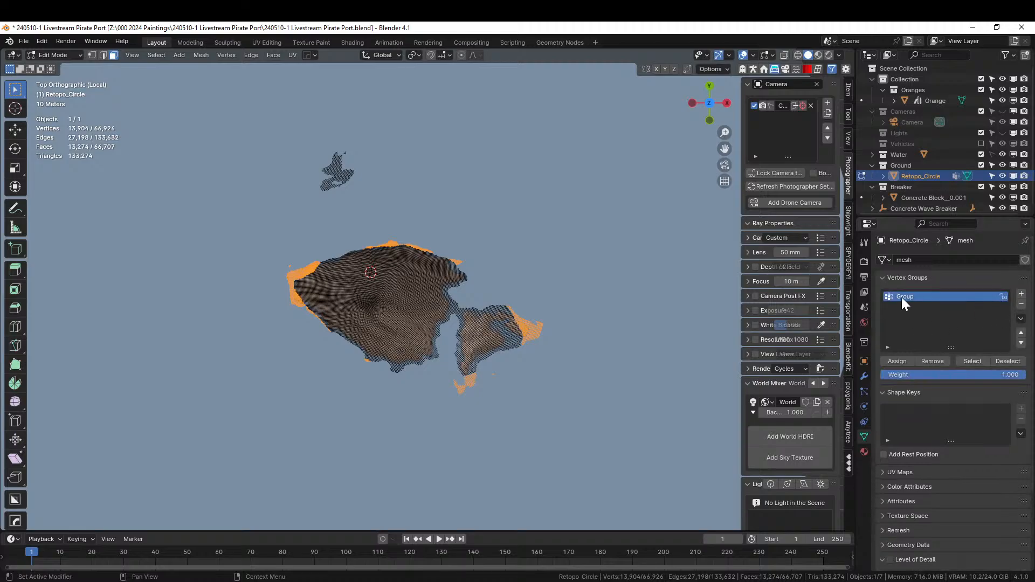
pyautogui.write('Breakers')
pyautogui.press('Return')
pyautogui.press('Tab')
pyautogui.moveTo(372, 238)
pyautogui.mouseDown(button='middle')
pyautogui.moveTo(452, 273)
pyautogui.moveTo(444, 225)
pyautogui.moveTo(668, 189)
pyautogui.mouseUp(button='middle')
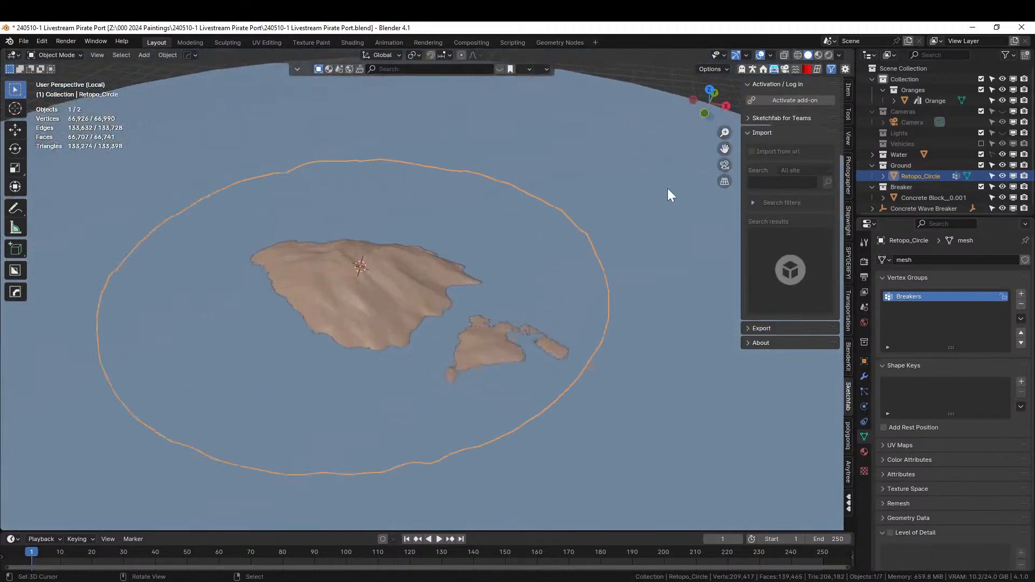
pyautogui.moveTo(571, 252); pyautogui.dragTo(513, 254, button='middle')
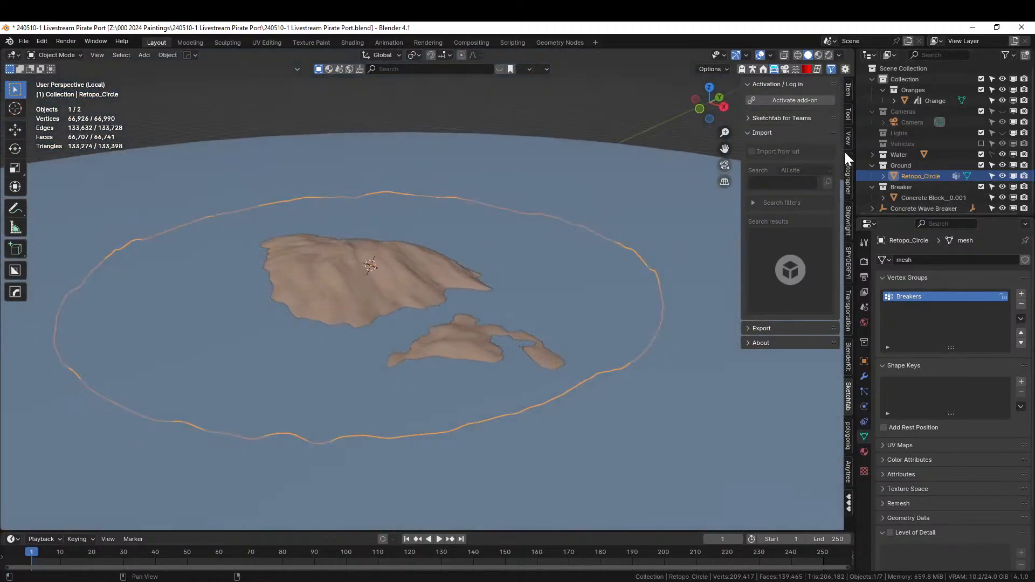
# Bring up the Geo-Scatter add-on and pick the terrain mesh as its emitter.
pyautogui.click(785, 70)
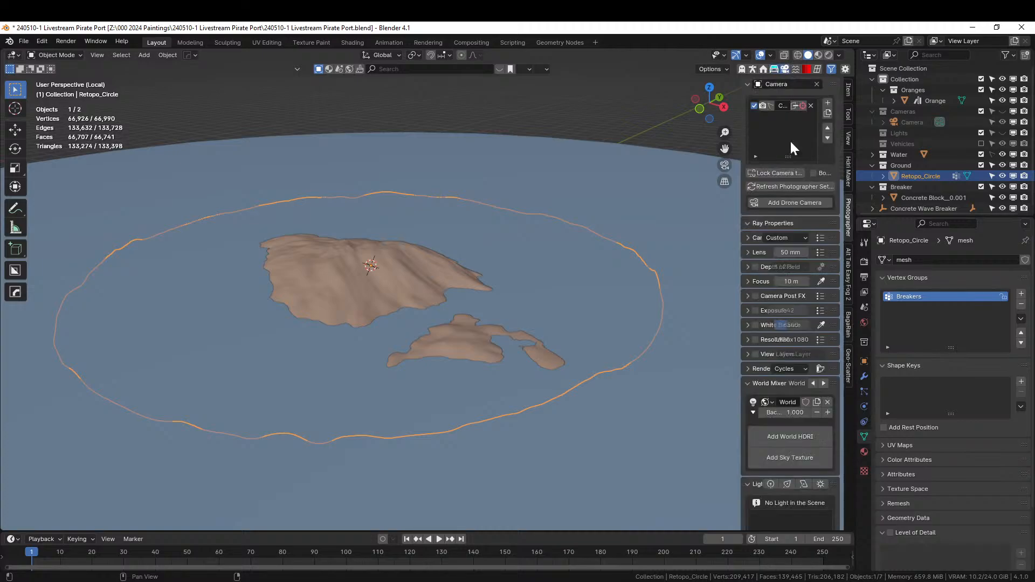
pyautogui.click(849, 370)
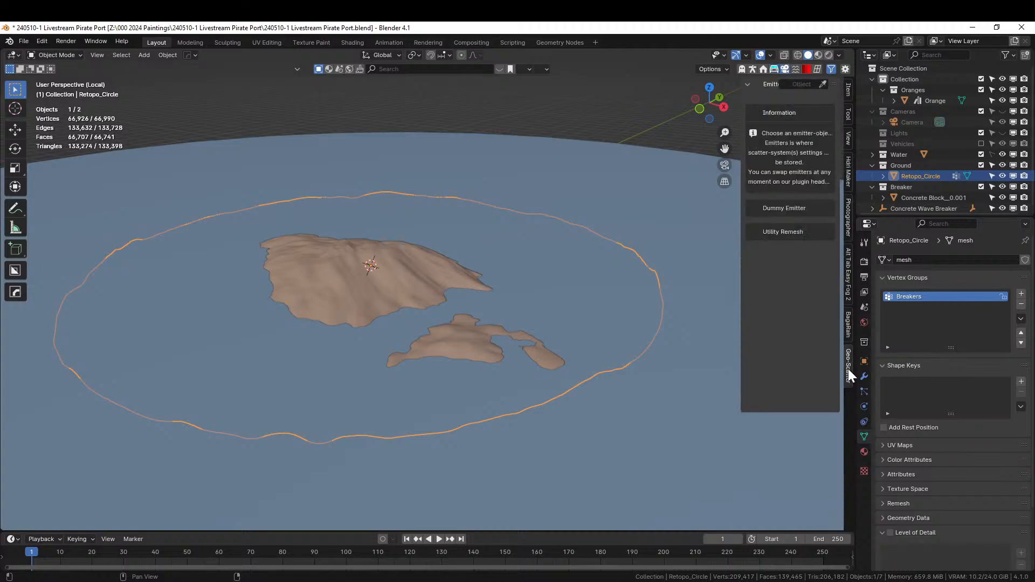
pyautogui.click(823, 83)
pyautogui.click(313, 263)
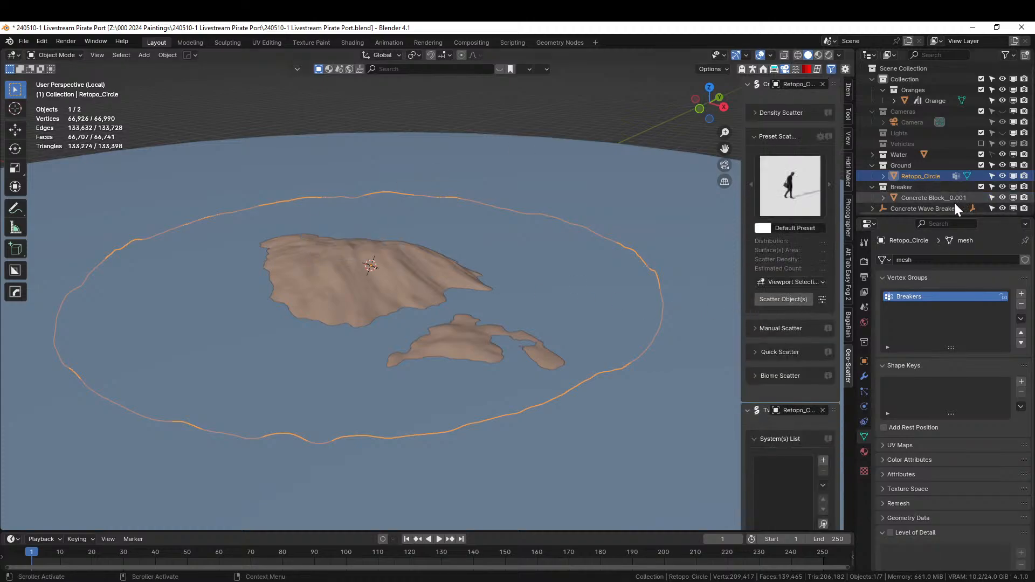
# Try to scatter the concrete block from the Breaker collection over the terrain with the 03 Random preset.
pyautogui.scroll(-1, 953, 203)
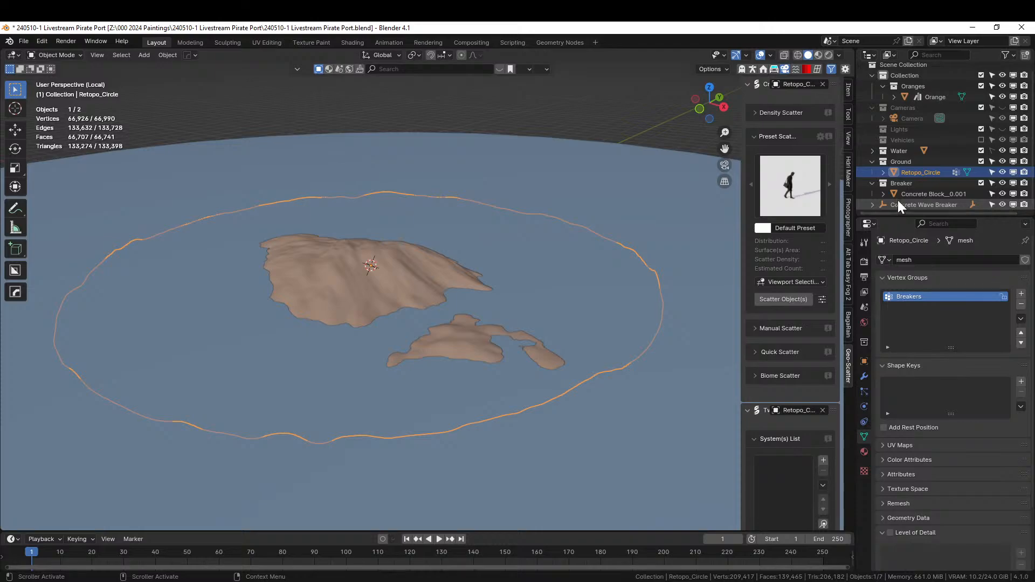
pyautogui.click(938, 194)
pyautogui.click(800, 187)
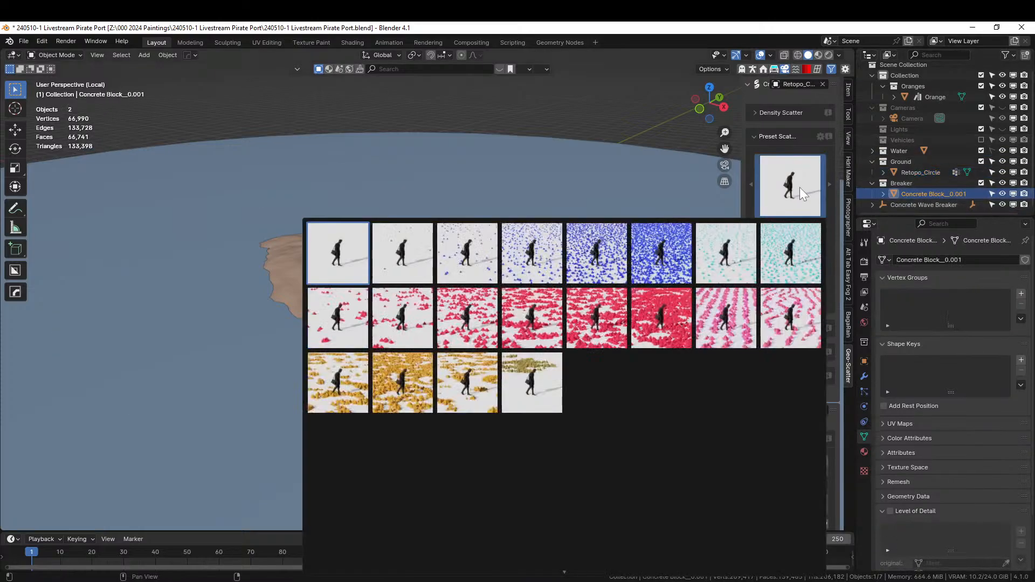
pyautogui.click(543, 279)
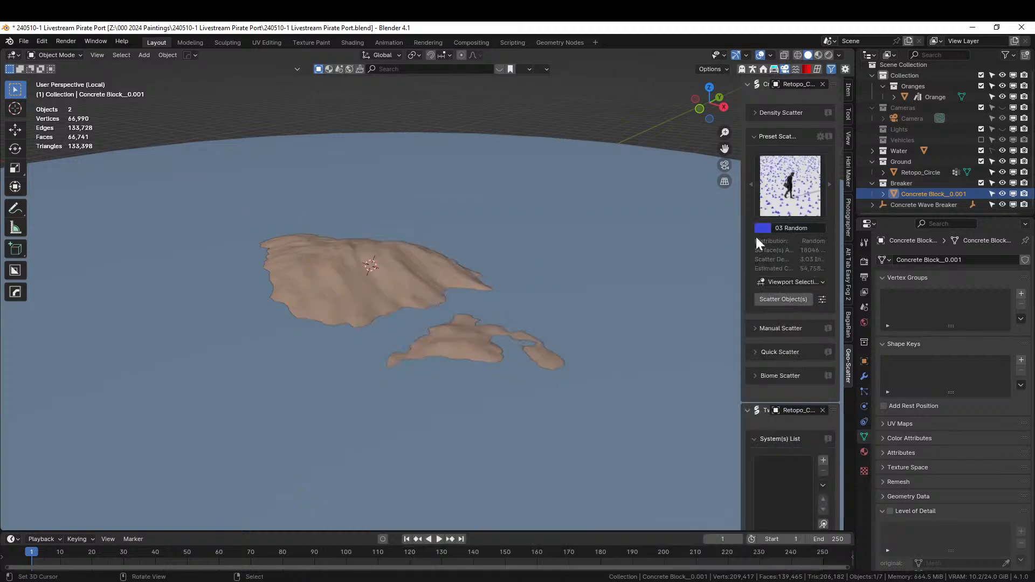
pyautogui.click(782, 300)
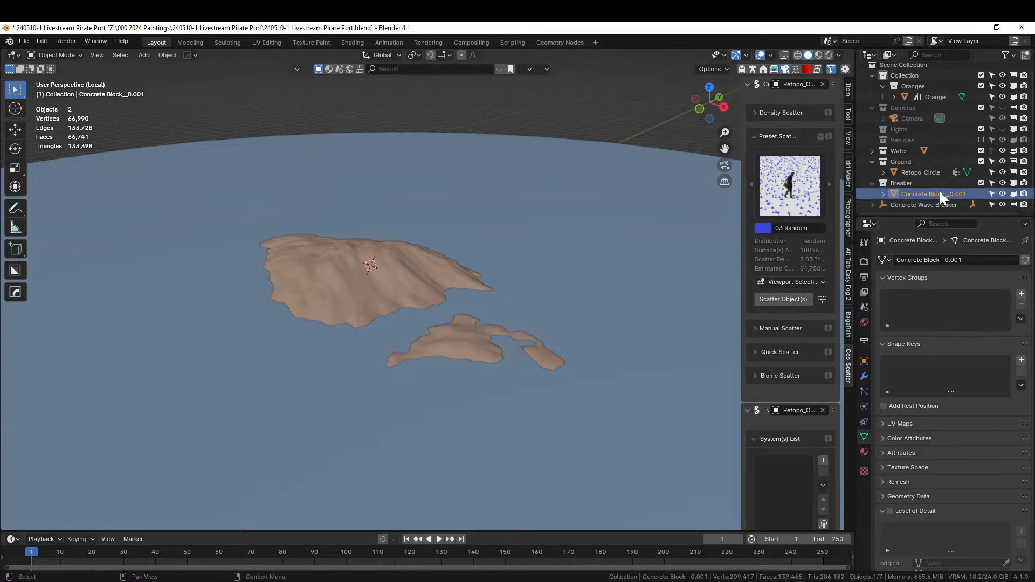
# Leave local view and scatter the concrete block over the terrain with the 03 Random preset.
pyautogui.click(796, 300)
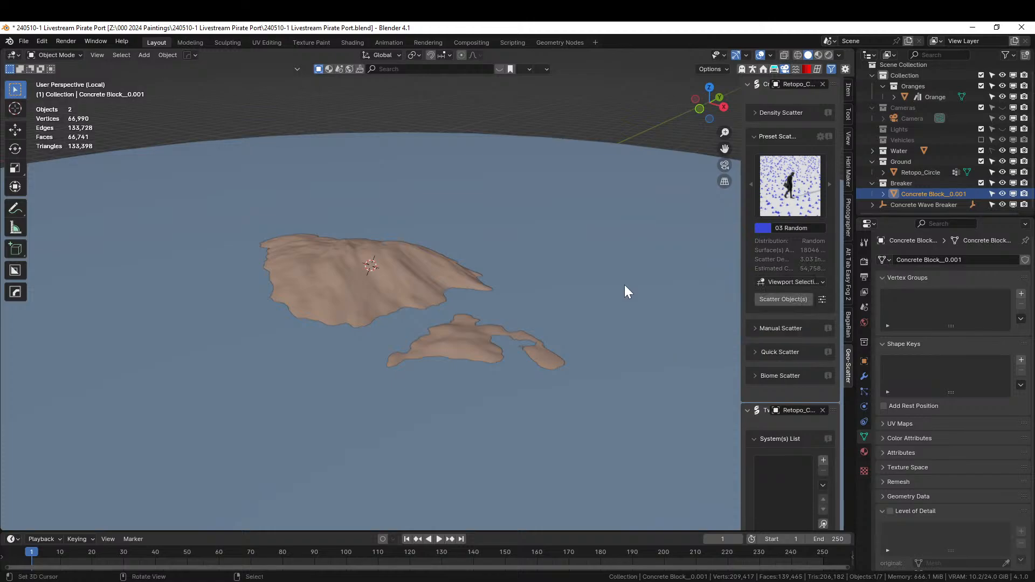
pyautogui.press('KP_Divide')
pyautogui.scroll(-2, 624, 284)
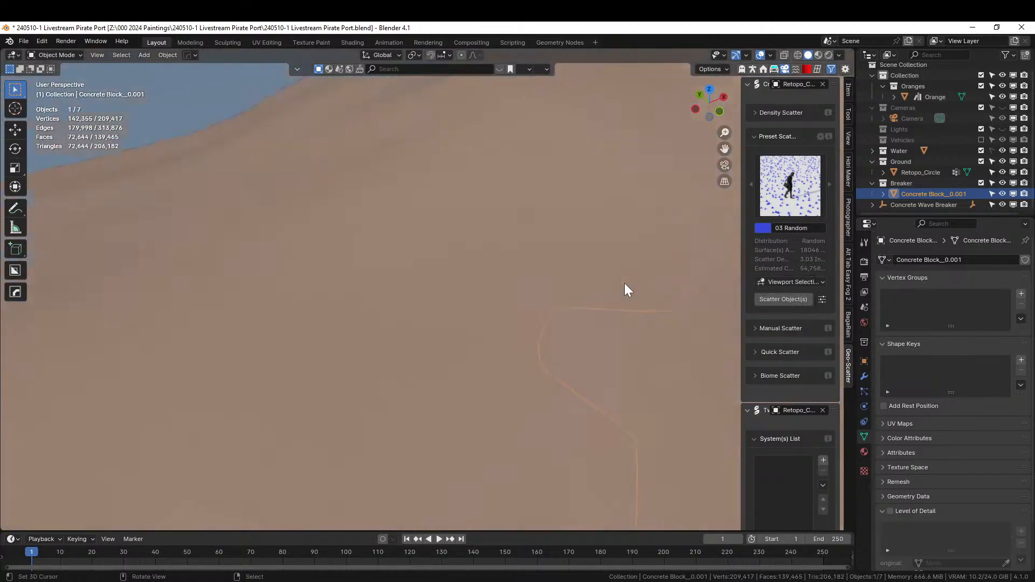
pyautogui.scroll(1, 628, 282)
pyautogui.moveTo(637, 280); pyautogui.dragTo(363, 255, button='middle')
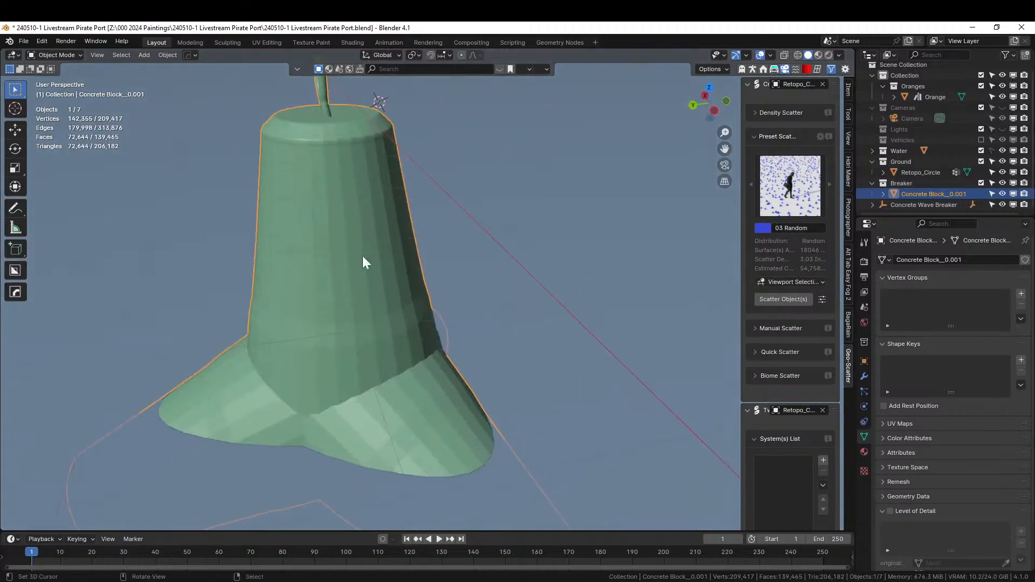
pyautogui.click(793, 299)
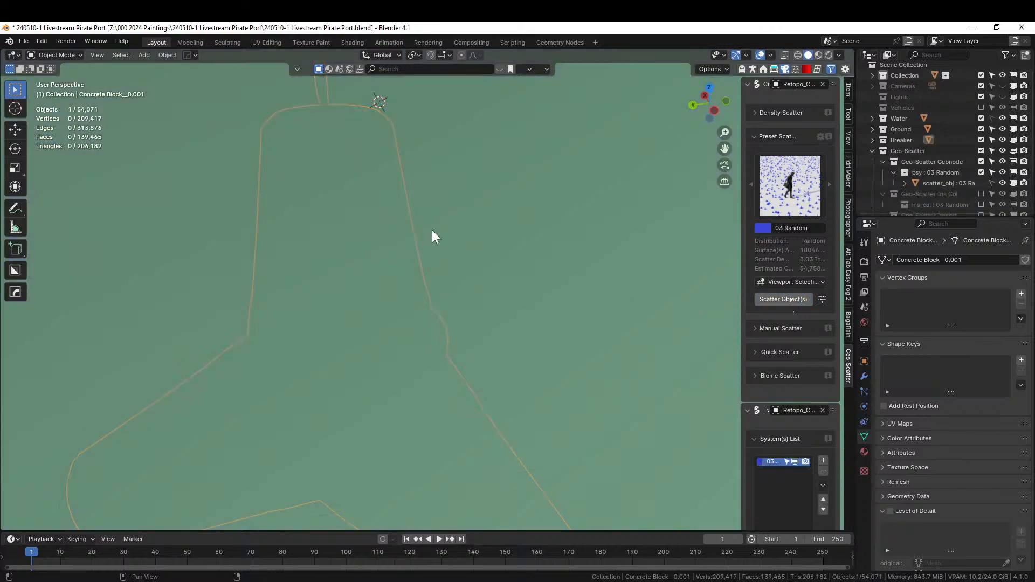
# Exclude the Geo-Scatter collection from the view layer and briefly isolate the concrete block to check it.
pyautogui.scroll(-6, 489, 235)
pyautogui.scroll(-4, 493, 233)
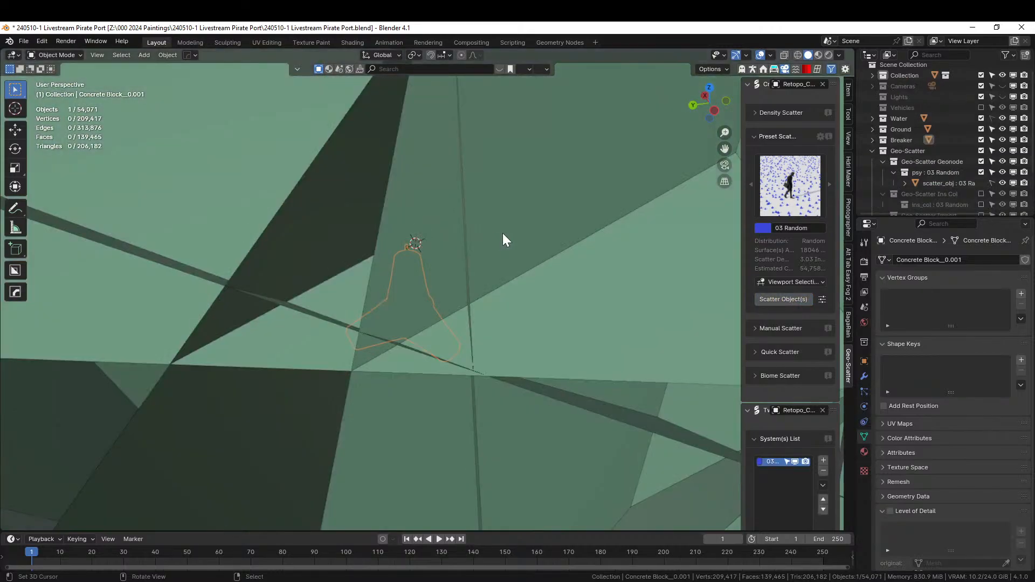
pyautogui.scroll(-8, 502, 233)
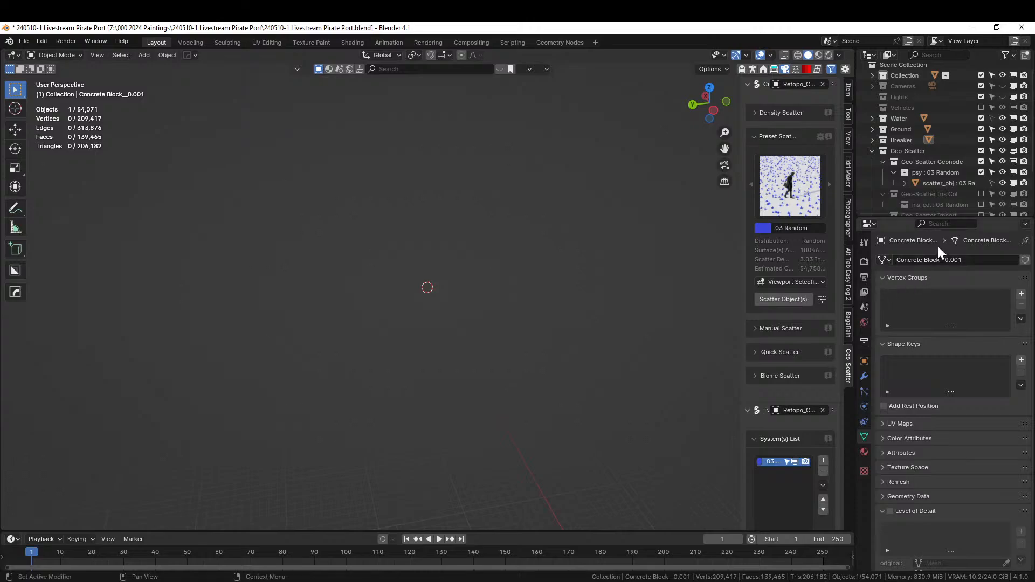
pyautogui.click(982, 150)
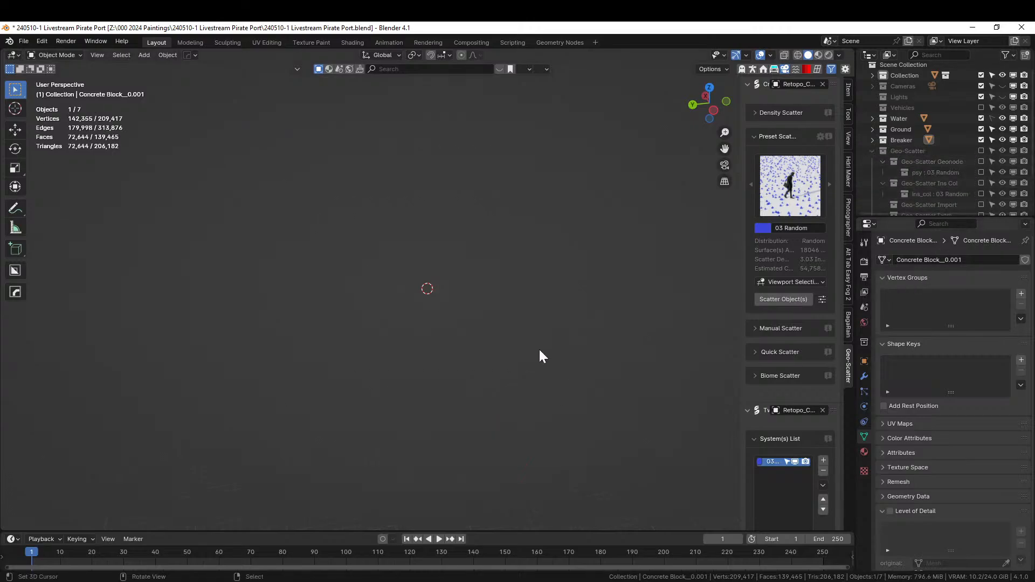
pyautogui.press('/')
pyautogui.scroll(-4, 538, 350)
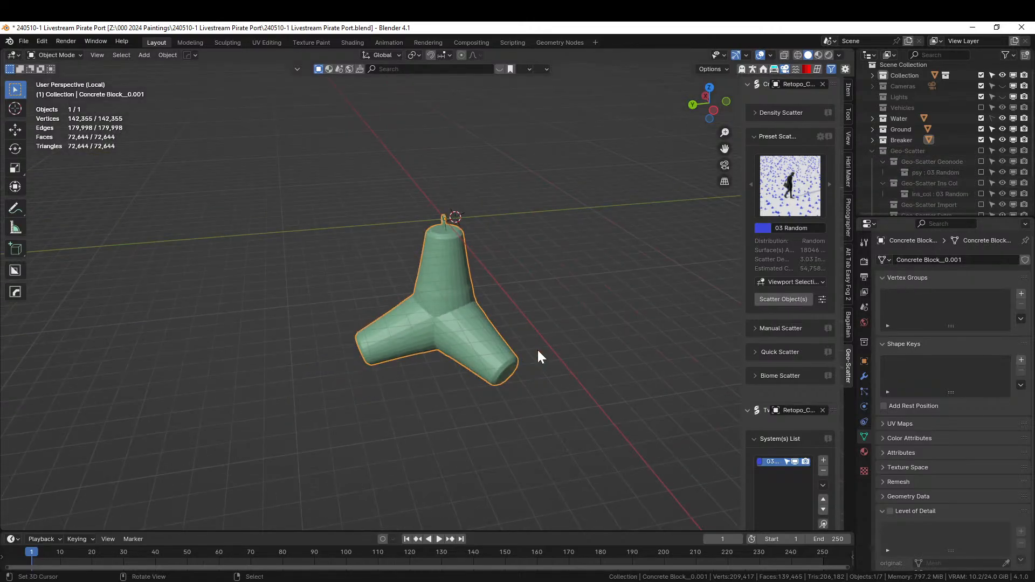
pyautogui.press('/')
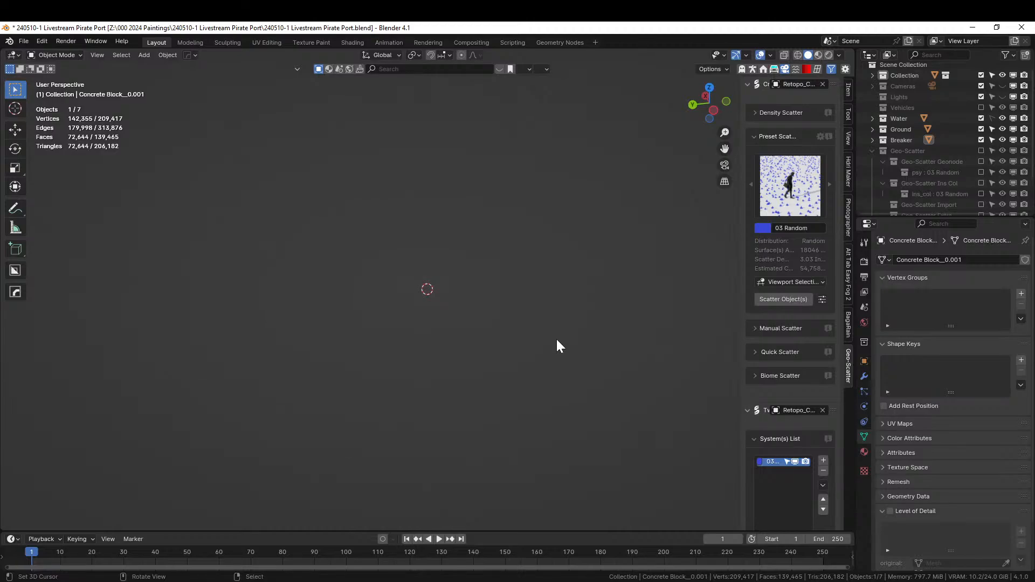
# Enable the vertex-group culling mask on the 03 Random scatter system and assign the Breakers group to it.
pyautogui.click(906, 129)
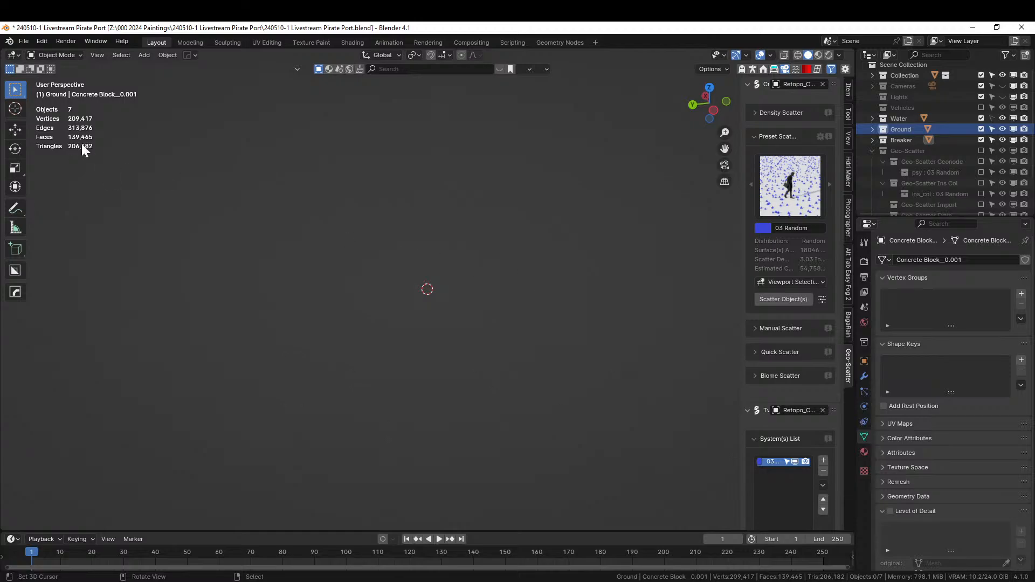
pyautogui.moveTo(82, 144); pyautogui.dragTo(484, 242, button='middle')
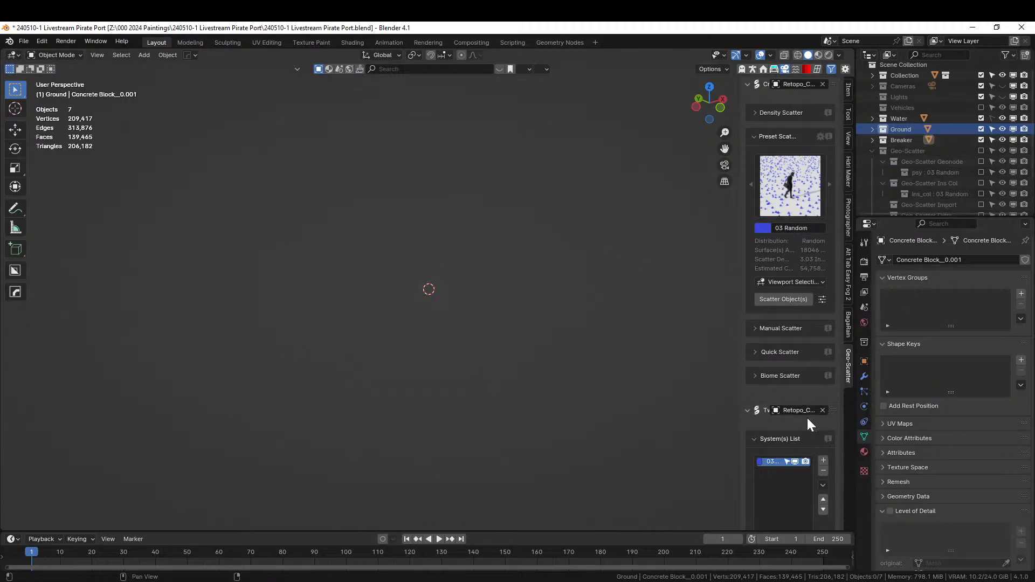
pyautogui.scroll(-8, 791, 487)
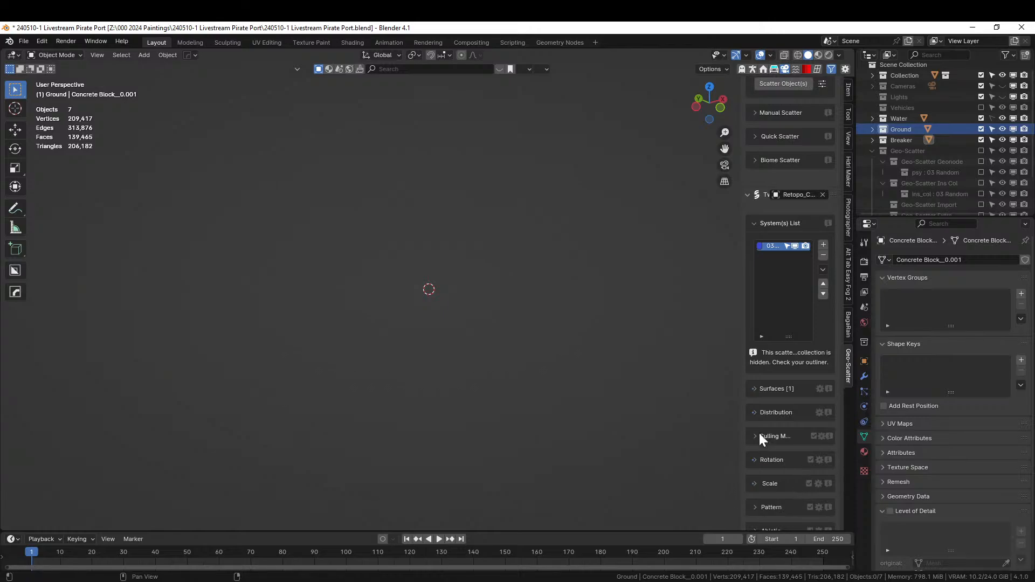
pyautogui.click(755, 437)
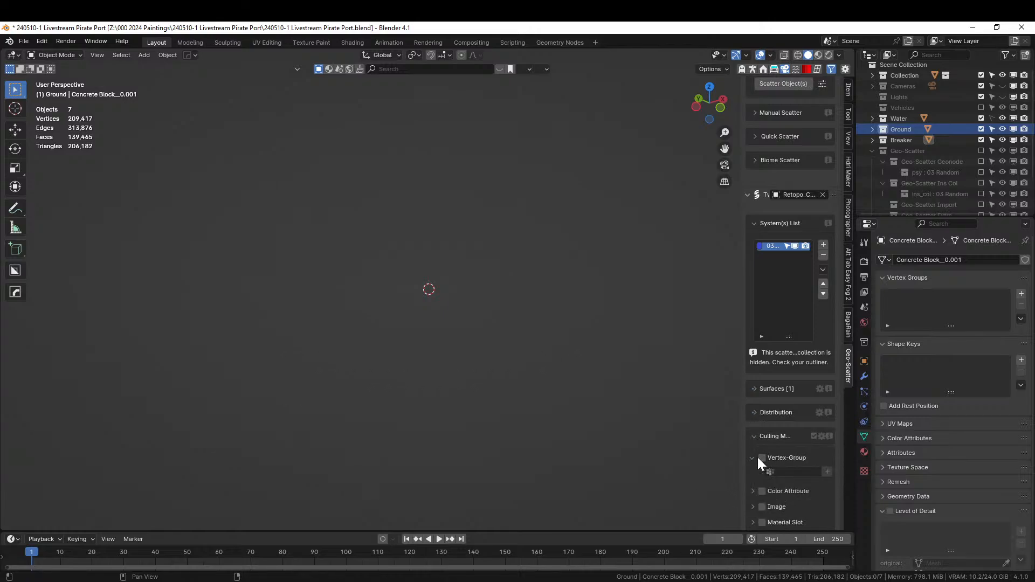
pyautogui.click(759, 459)
pyautogui.click(777, 472)
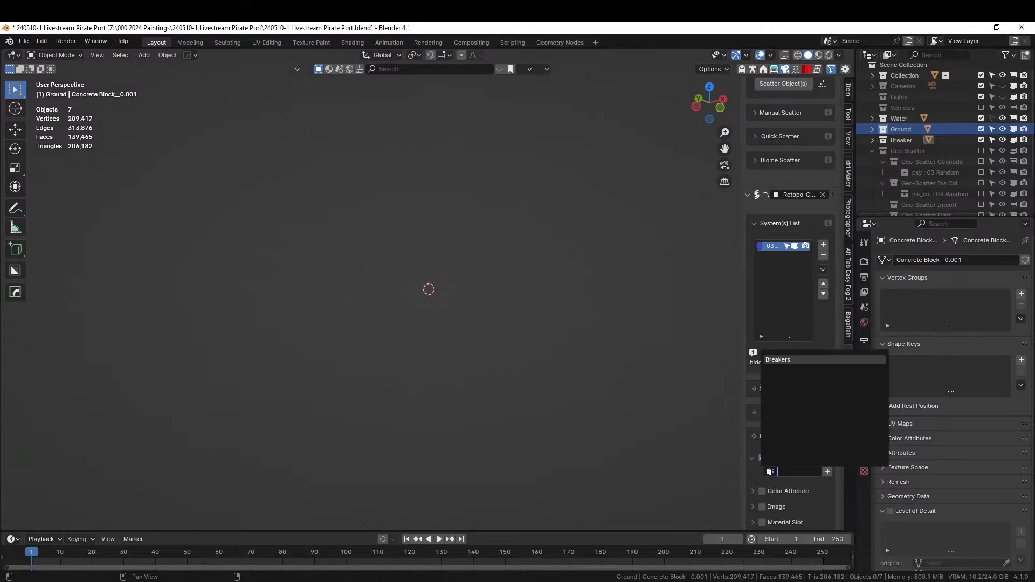
pyautogui.click(787, 360)
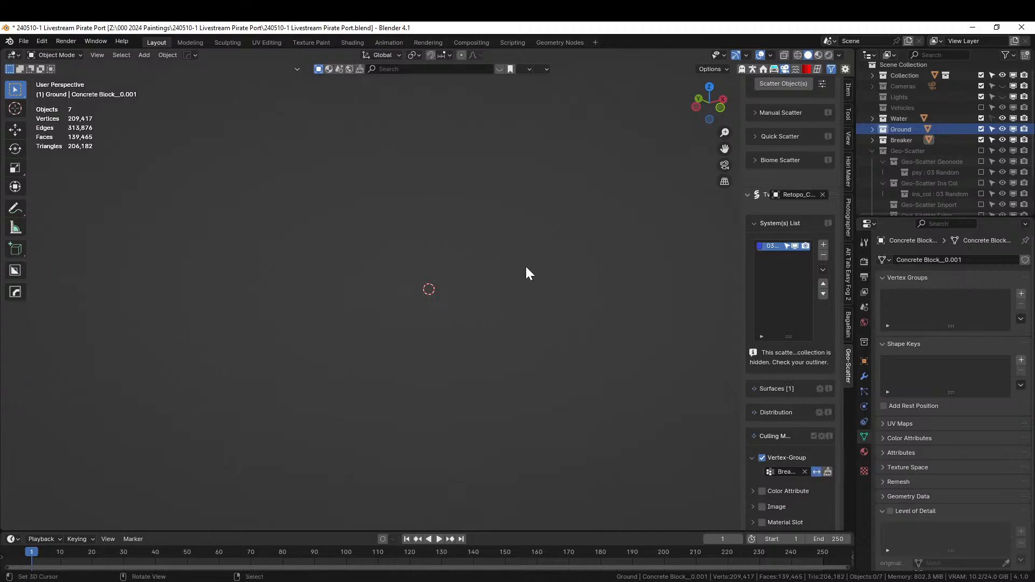
# Select the concrete block in the Breaker collection and frame it in the viewport.
pyautogui.moveTo(493, 264); pyautogui.dragTo(423, 157, button='middle')
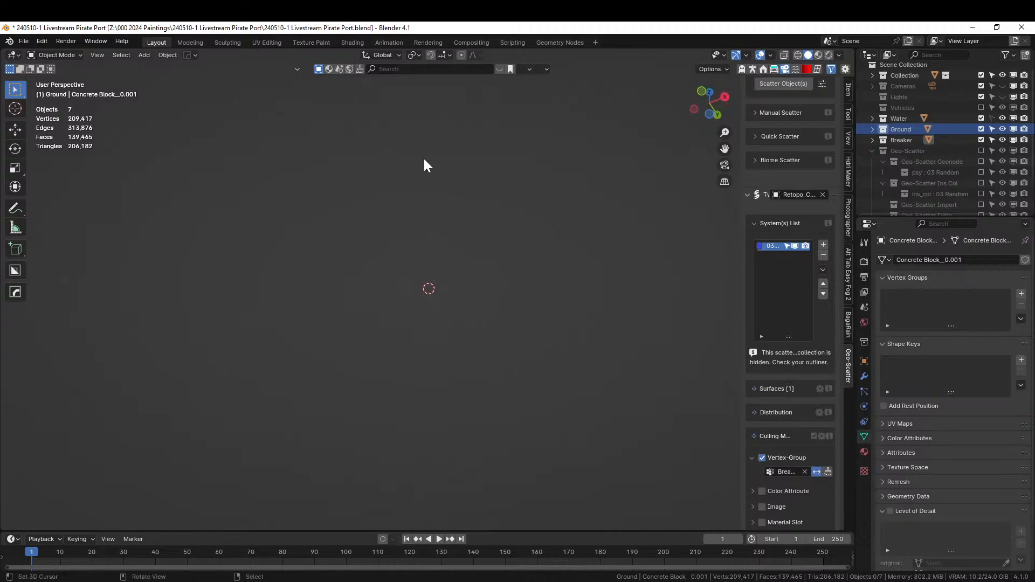
pyautogui.click(898, 74)
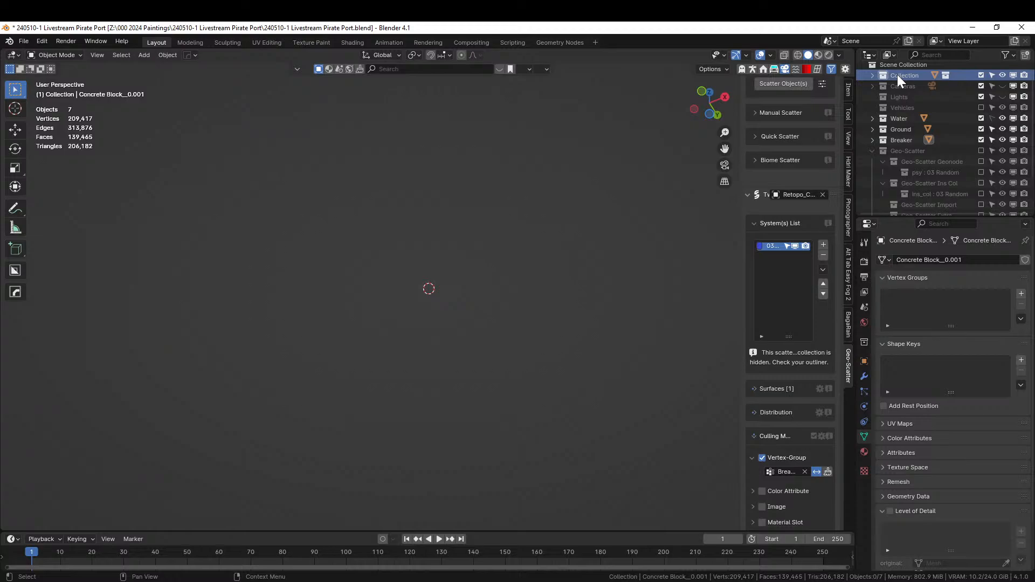
pyautogui.click(892, 141)
pyautogui.click(873, 141)
pyautogui.click(917, 151)
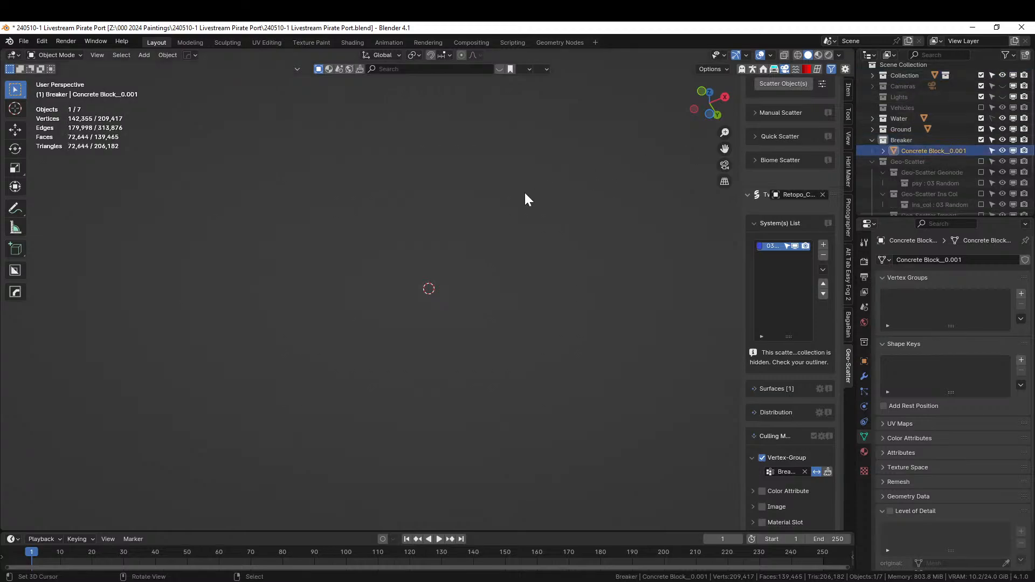
pyautogui.press('KP_Decimal')
pyautogui.scroll(-10, 487, 237)
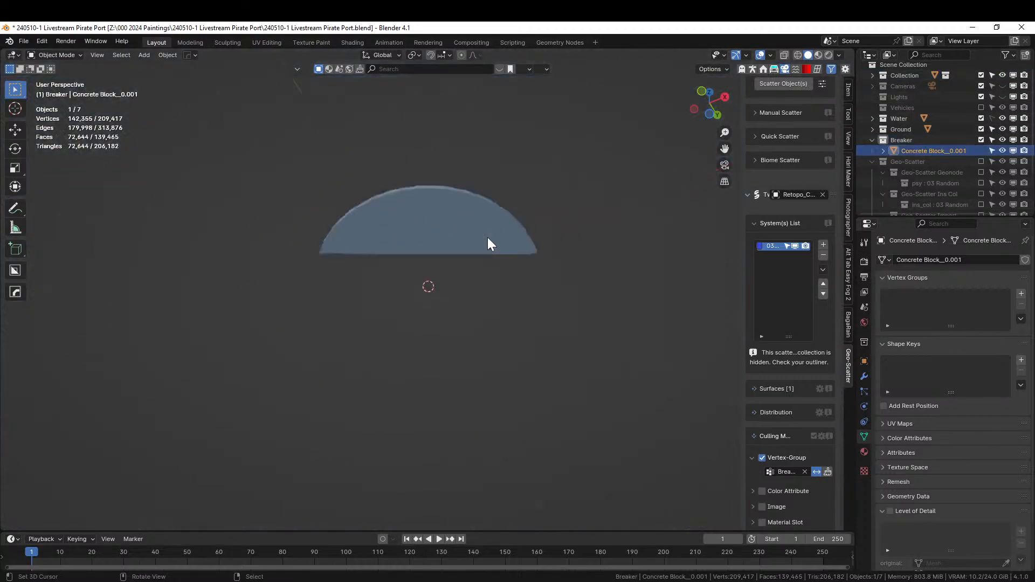
# Re-enable the Geo-Scatter collection and view the scattered breakers on the islands.
pyautogui.moveTo(487, 237); pyautogui.dragTo(518, 317, button='middle')
pyautogui.scroll(6, 525, 343)
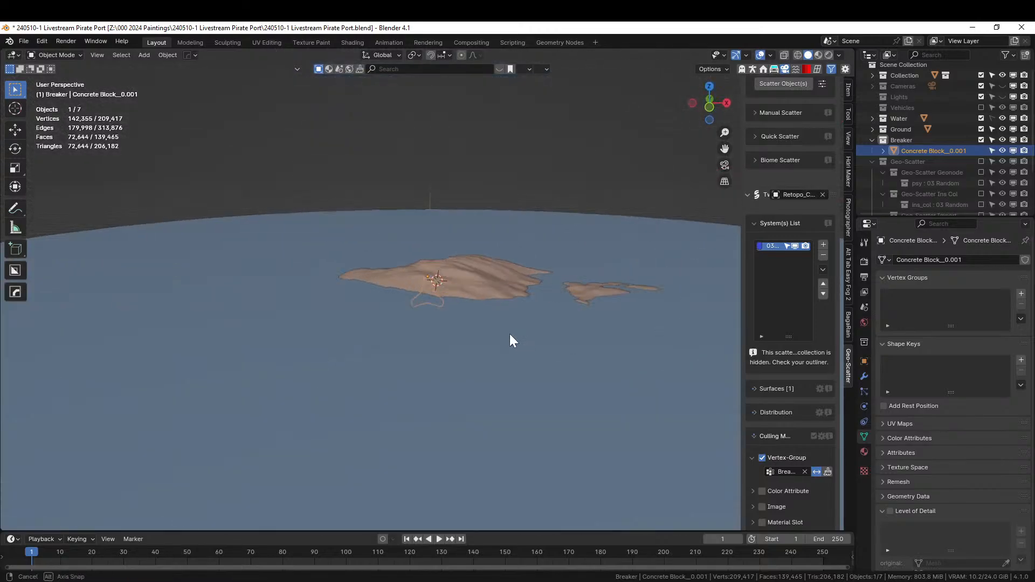
pyautogui.scroll(3, 504, 348)
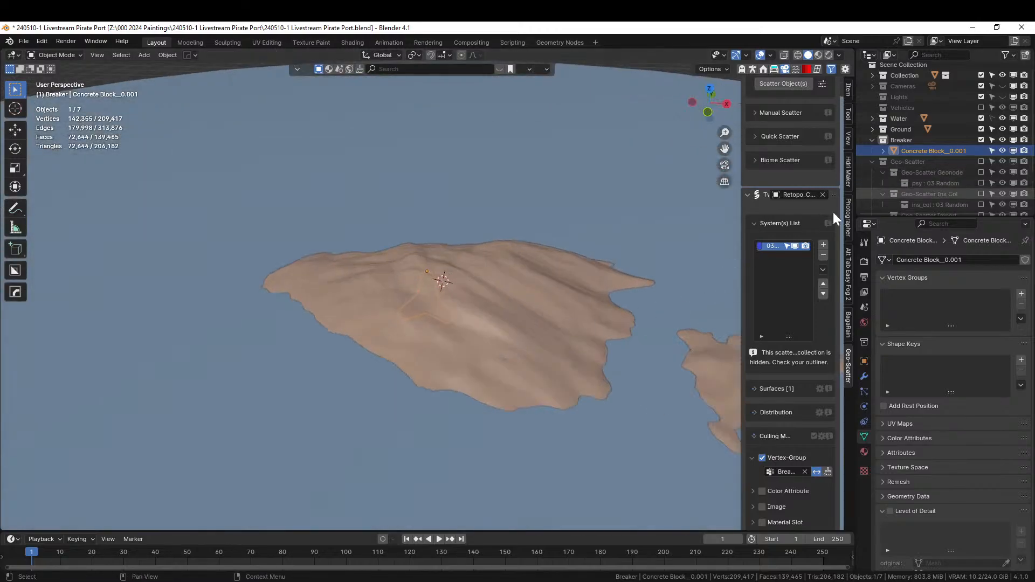
pyautogui.moveTo(674, 270)
pyautogui.mouseDown(button='middle')
pyautogui.moveTo(626, 254)
pyautogui.moveTo(655, 263)
pyautogui.mouseUp(button='middle')
pyautogui.moveTo(580, 324); pyautogui.dragTo(593, 302, button='middle')
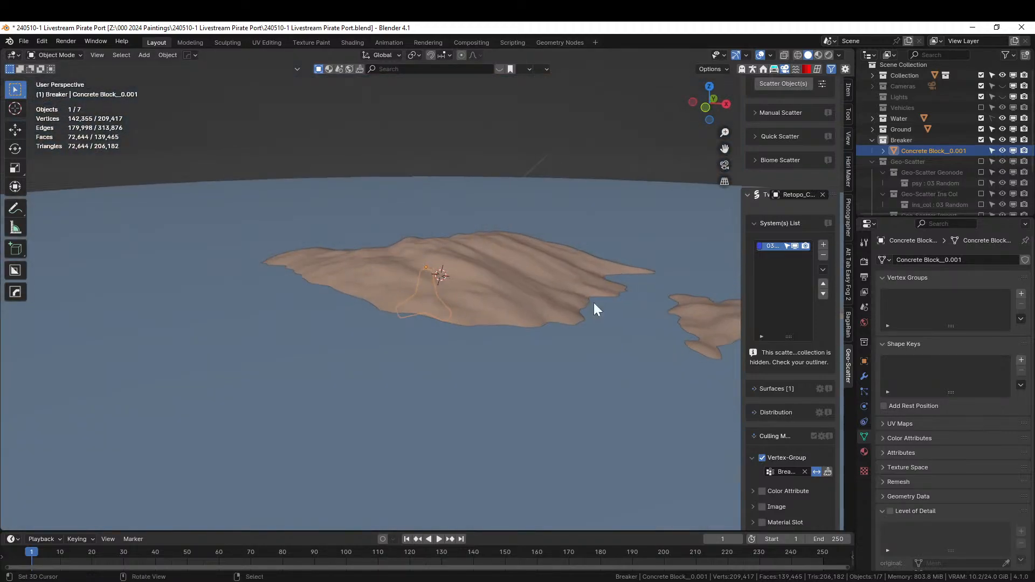
pyautogui.click(982, 161)
pyautogui.moveTo(632, 205); pyautogui.dragTo(544, 303, button='middle')
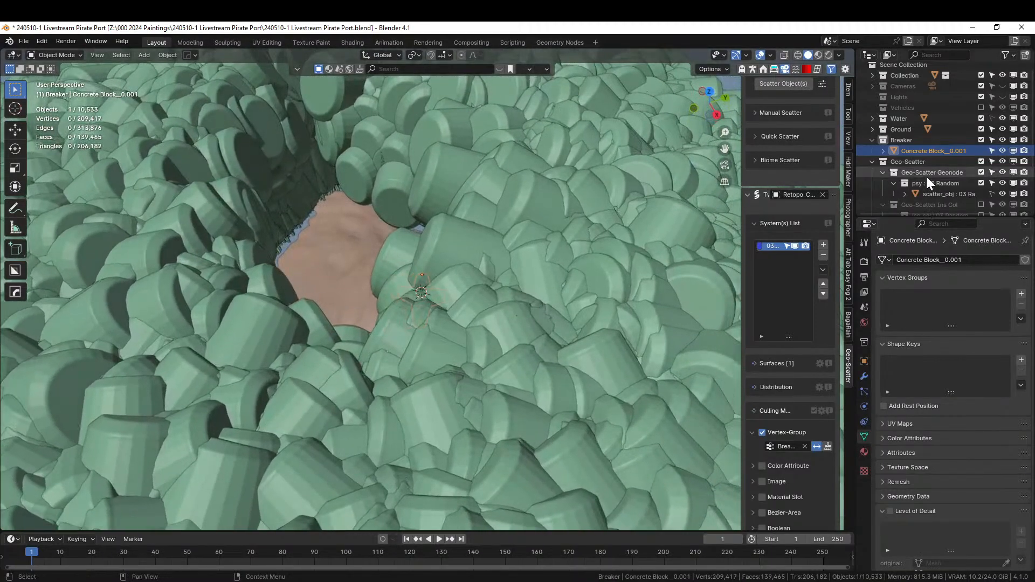
# Apply rotation and scale to the concrete block, checking its transform values.
pyautogui.click(922, 151)
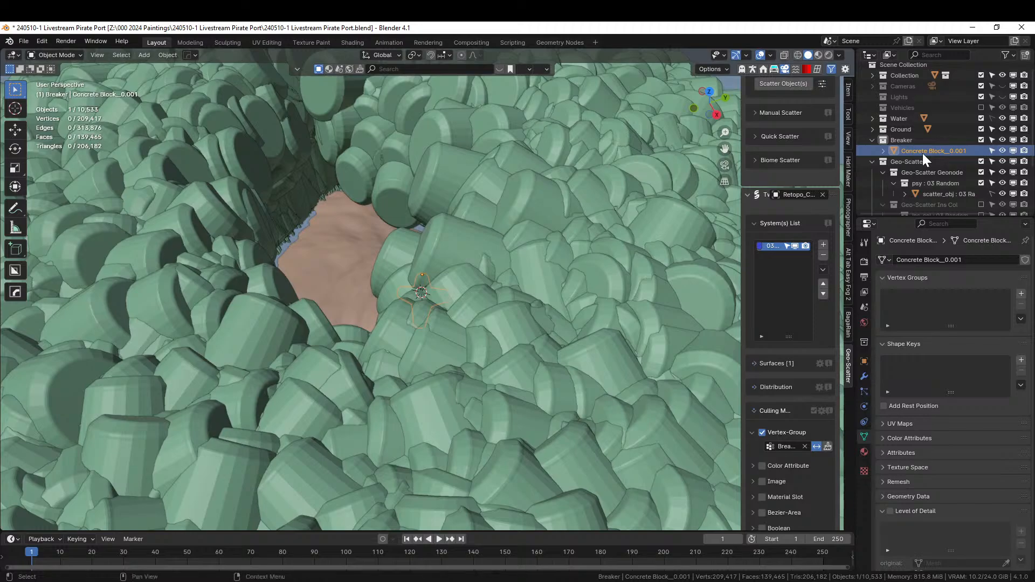
pyautogui.hotkey('ctrl', 'a')
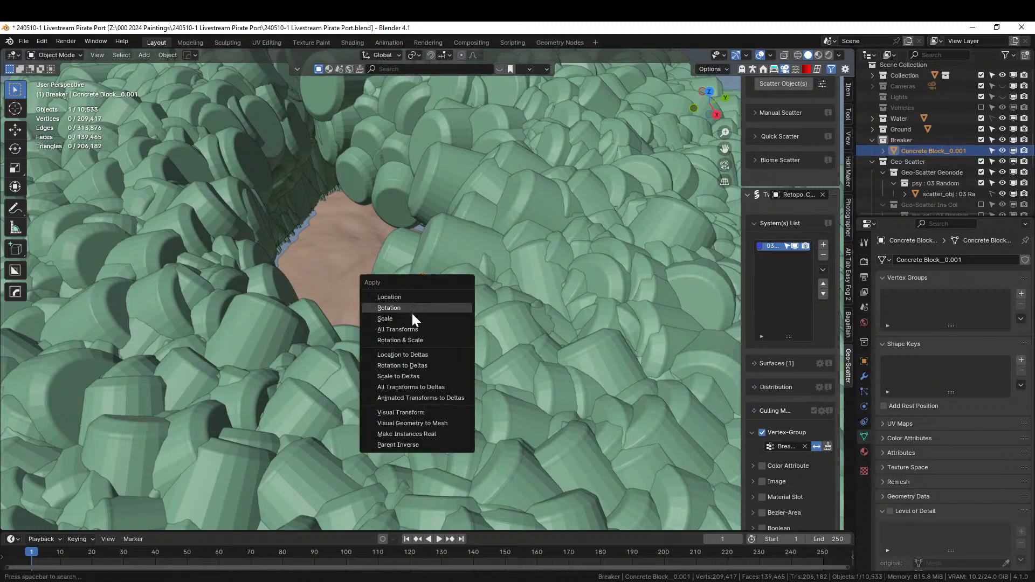
pyautogui.click(407, 341)
pyautogui.moveTo(408, 341); pyautogui.dragTo(434, 280, button='middle')
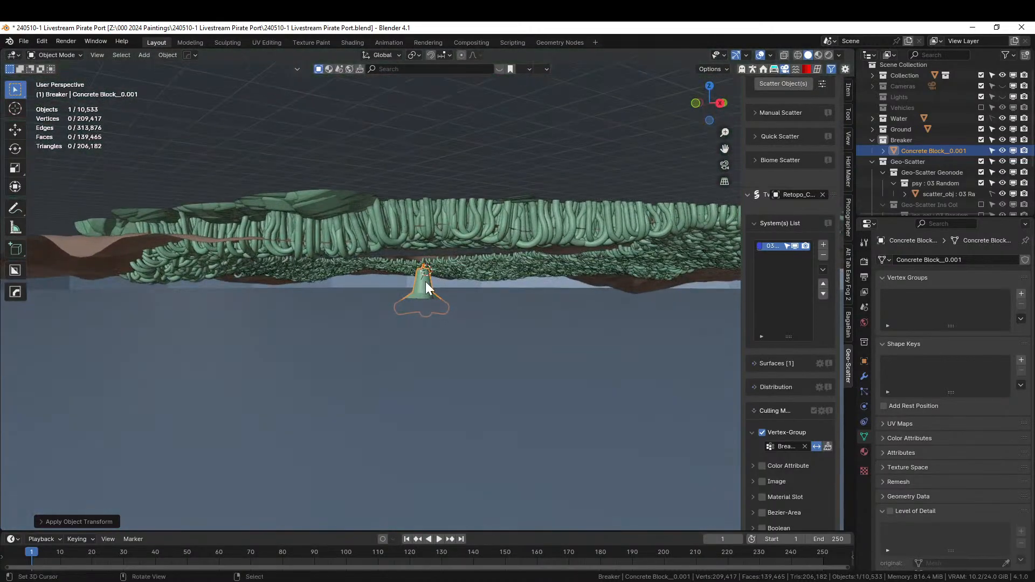
pyautogui.click(847, 89)
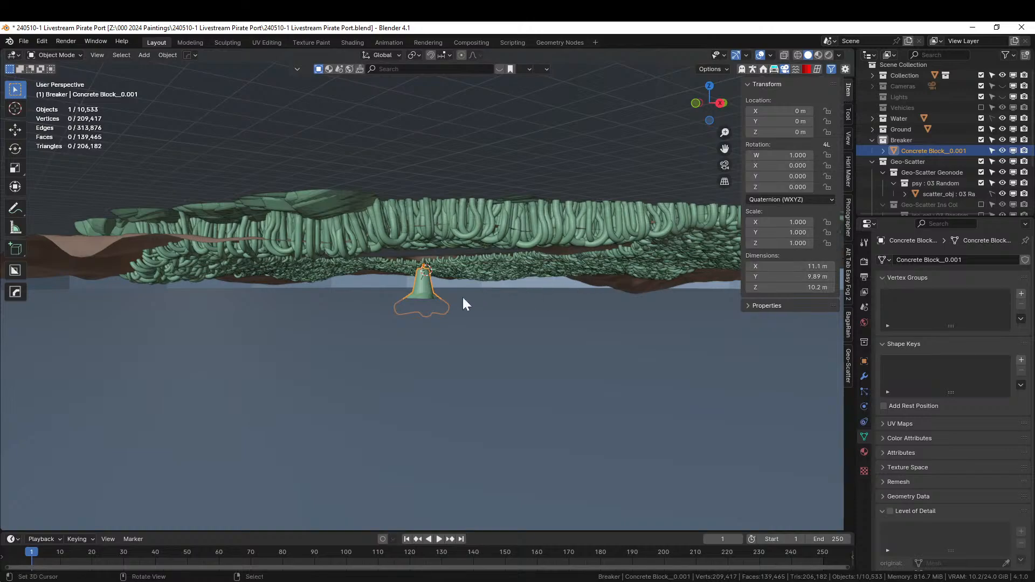
pyautogui.hotkey('ctrl', 'a')
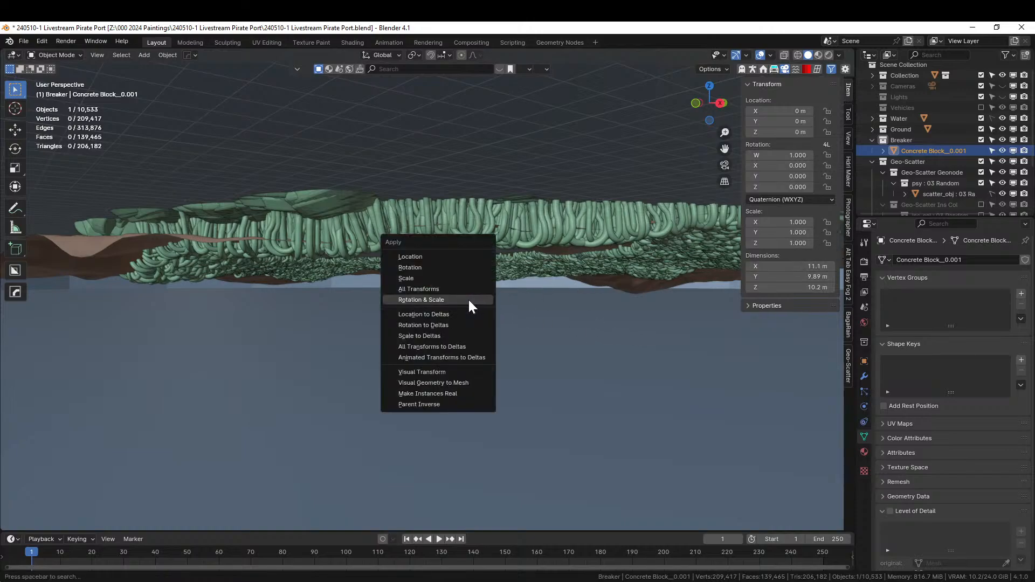
pyautogui.click(468, 299)
# Apply rotation and scale to the terrain mesh.
pyautogui.click(106, 245)
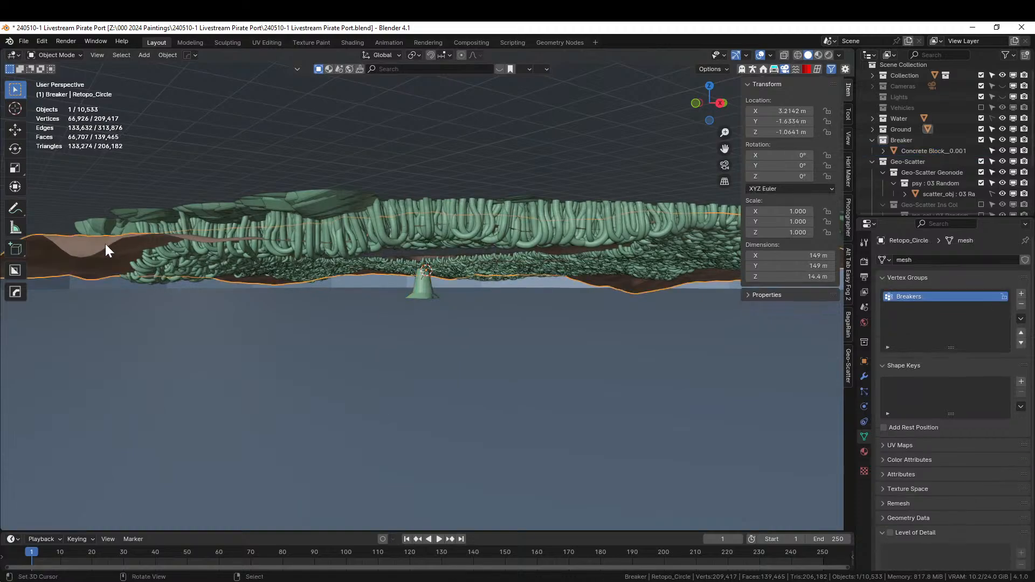
pyautogui.hotkey('ctrl', 'a')
pyautogui.click(106, 246)
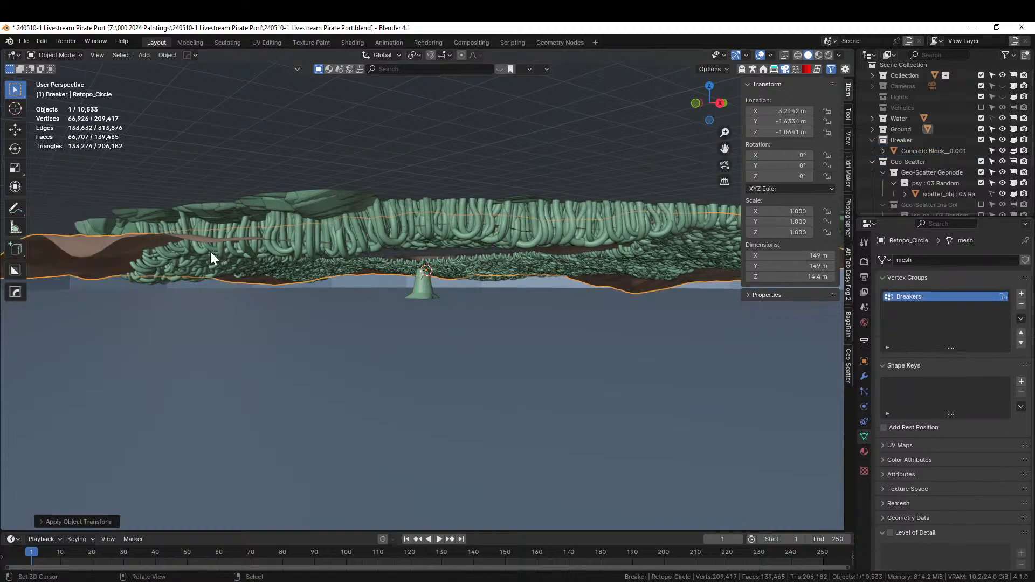
pyautogui.moveTo(211, 252); pyautogui.dragTo(294, 262, button='middle')
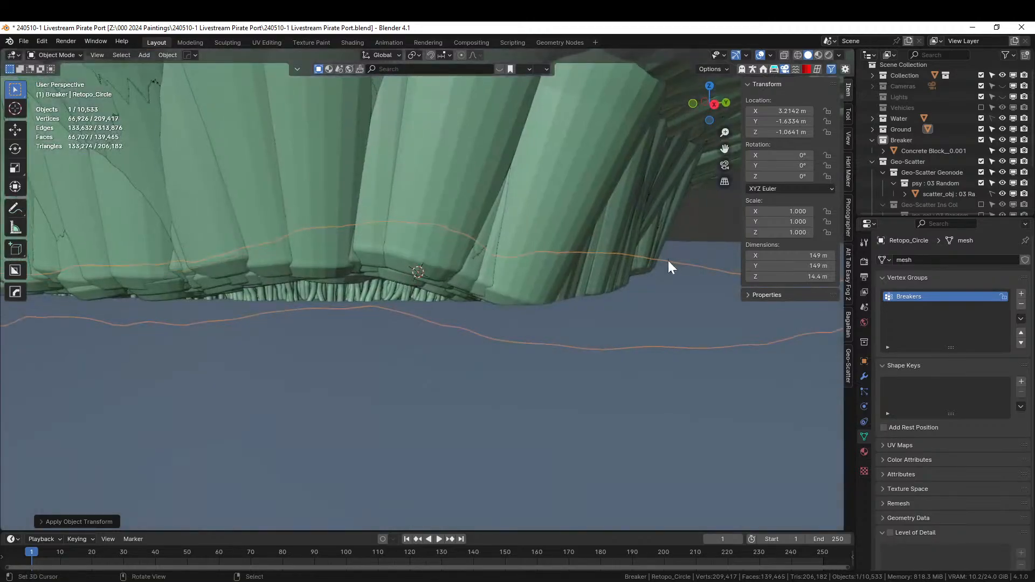
# Set the distribution density of the 03 Random breaker scatter system to 0.1 instances per m².
pyautogui.click(849, 364)
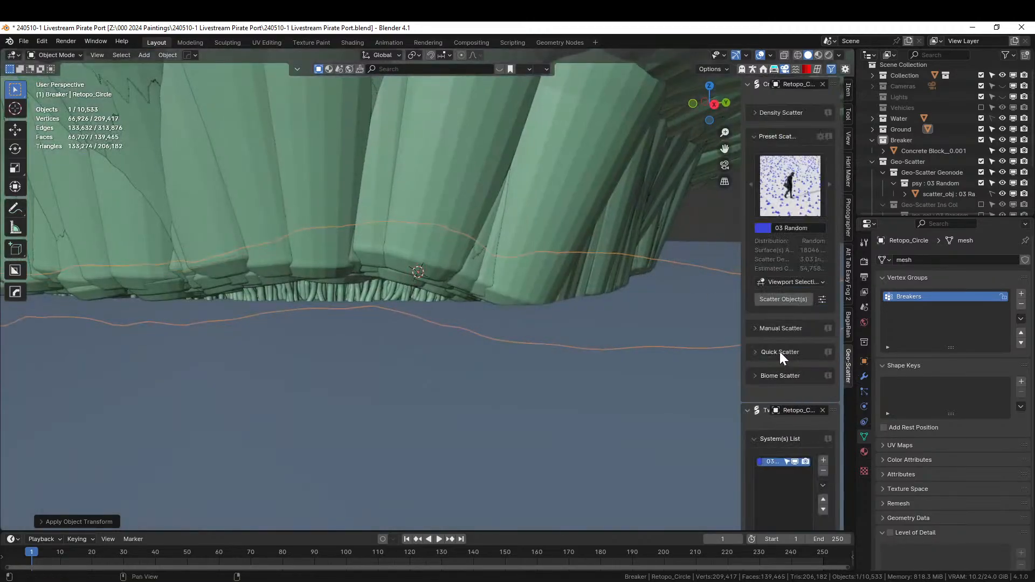
pyautogui.scroll(-10, 785, 411)
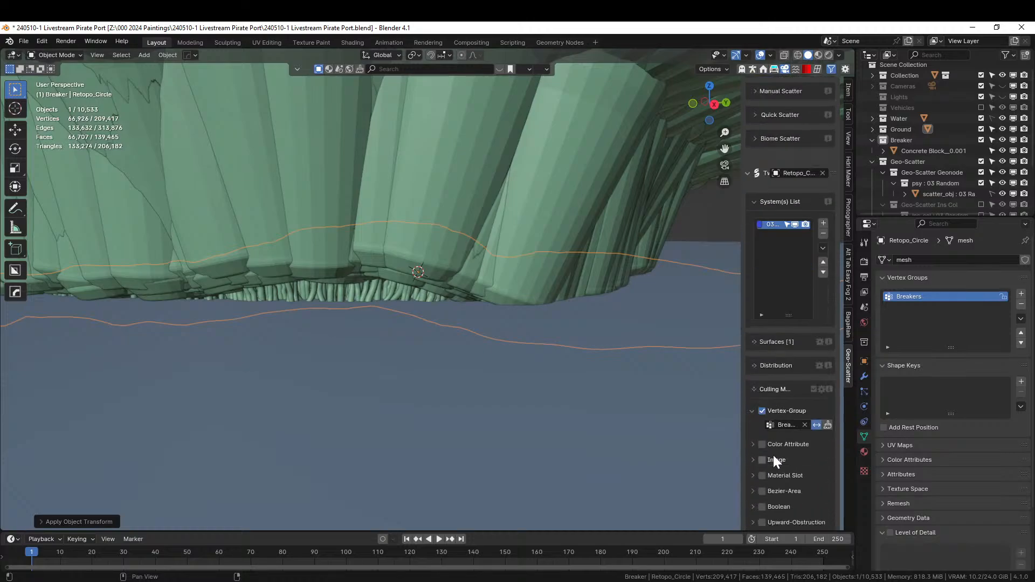
pyautogui.click(755, 366)
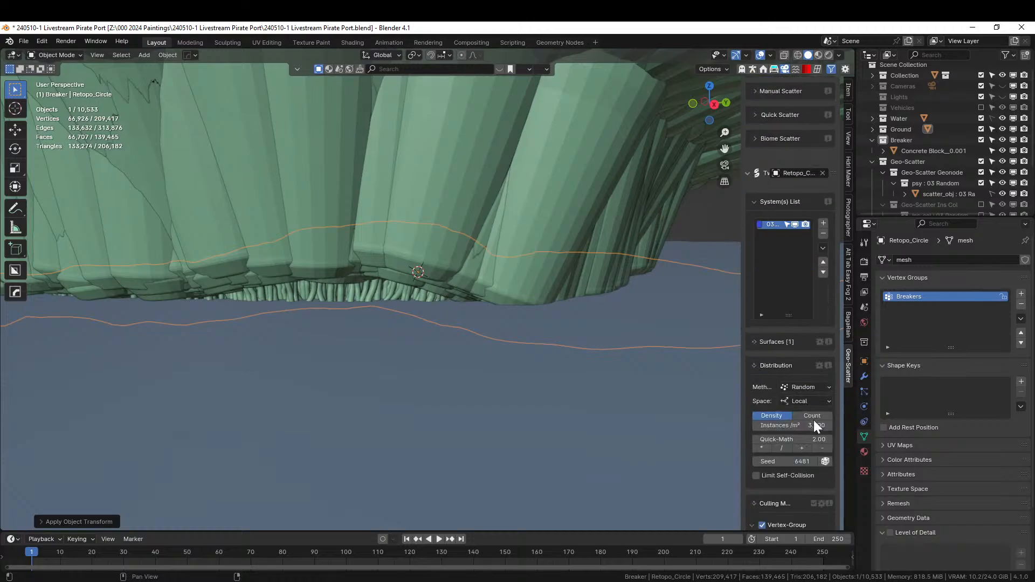
pyautogui.click(817, 426)
pyautogui.write('1')
pyautogui.press('Return')
pyautogui.click(817, 426)
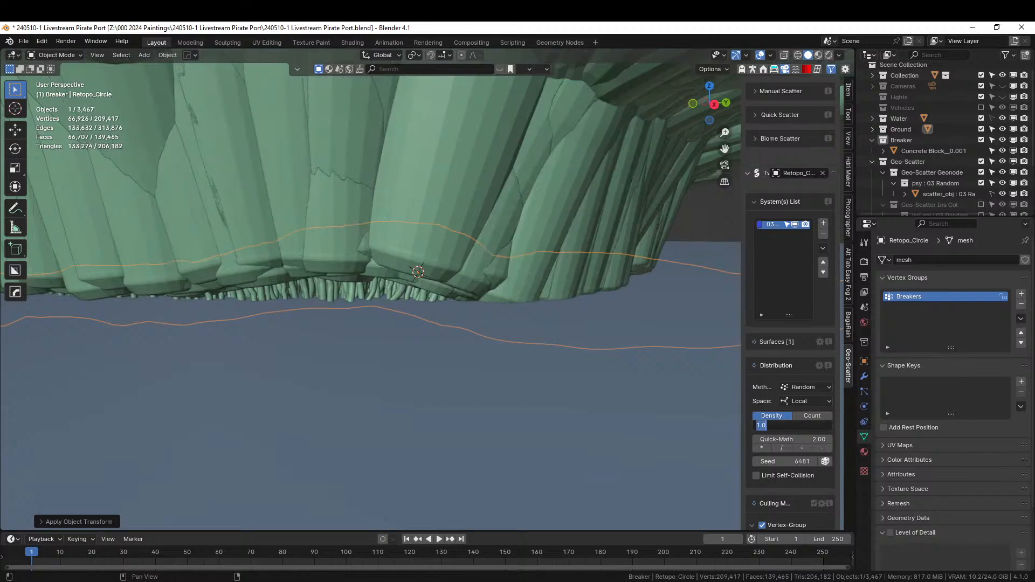
pyautogui.write('0.1')
pyautogui.press('Return')
# Examine the scattered breakers around the island and the scatter system's culling mask and random scale settings.
pyautogui.moveTo(506, 253); pyautogui.dragTo(493, 319, button='middle')
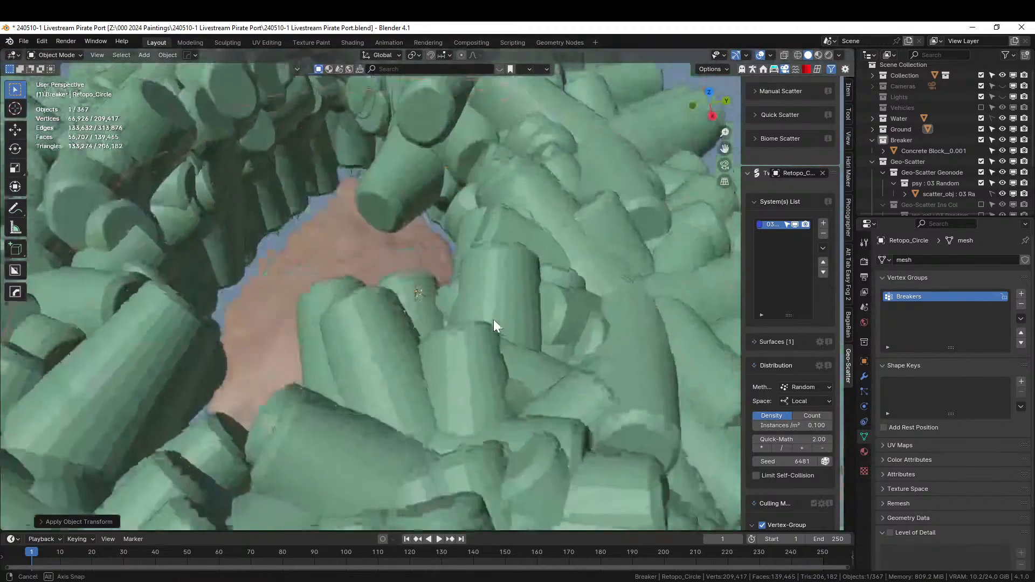
pyautogui.scroll(-10, 493, 319)
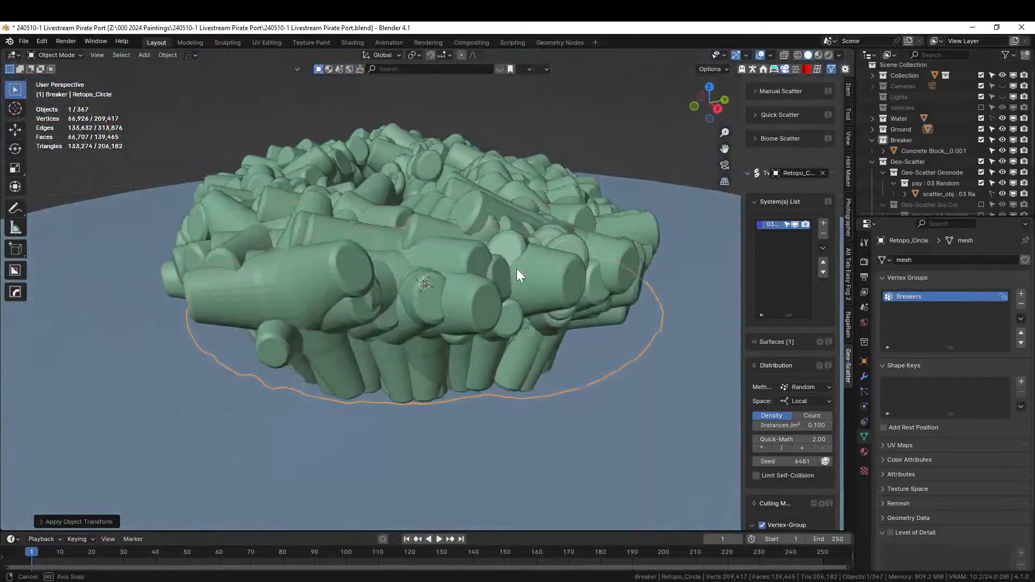
pyautogui.moveTo(517, 270); pyautogui.dragTo(410, 305, button='middle')
pyautogui.scroll(-3, 794, 471)
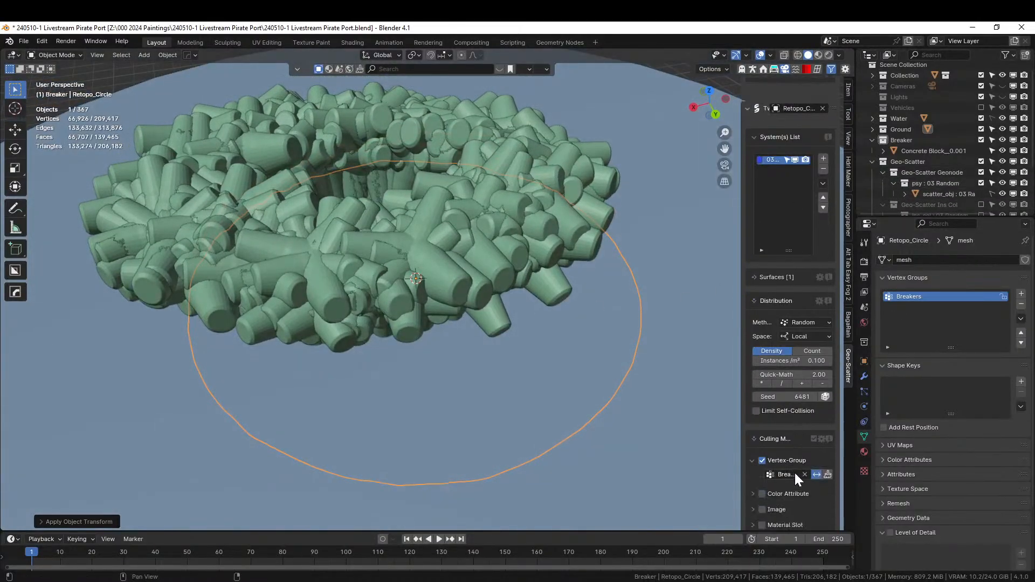
pyautogui.scroll(-8, 794, 472)
pyautogui.click(756, 447)
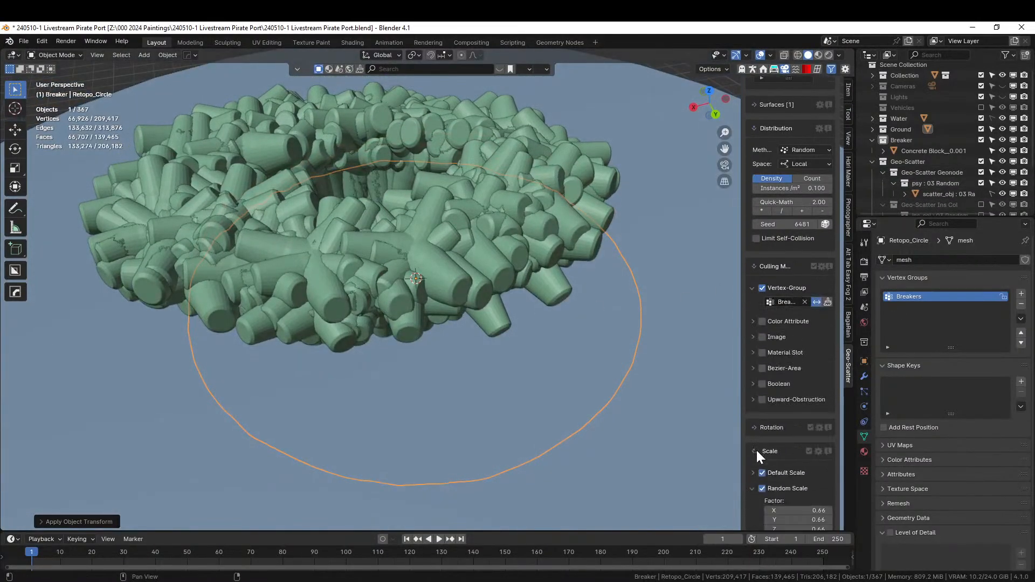
pyautogui.scroll(-4, 756, 449)
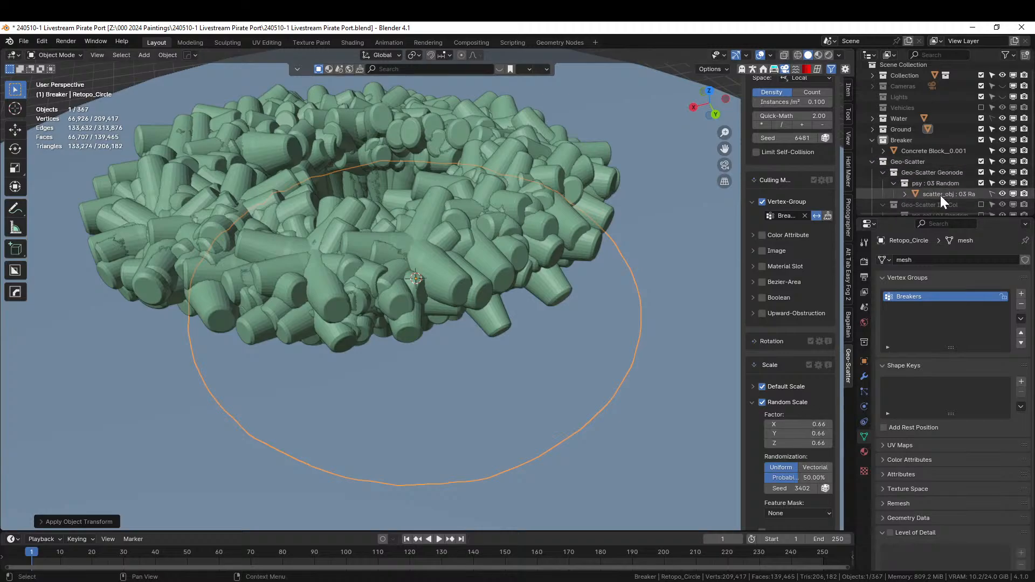
# Select the concrete block in the Breaker collection and isolate it in local view.
pyautogui.click(914, 150)
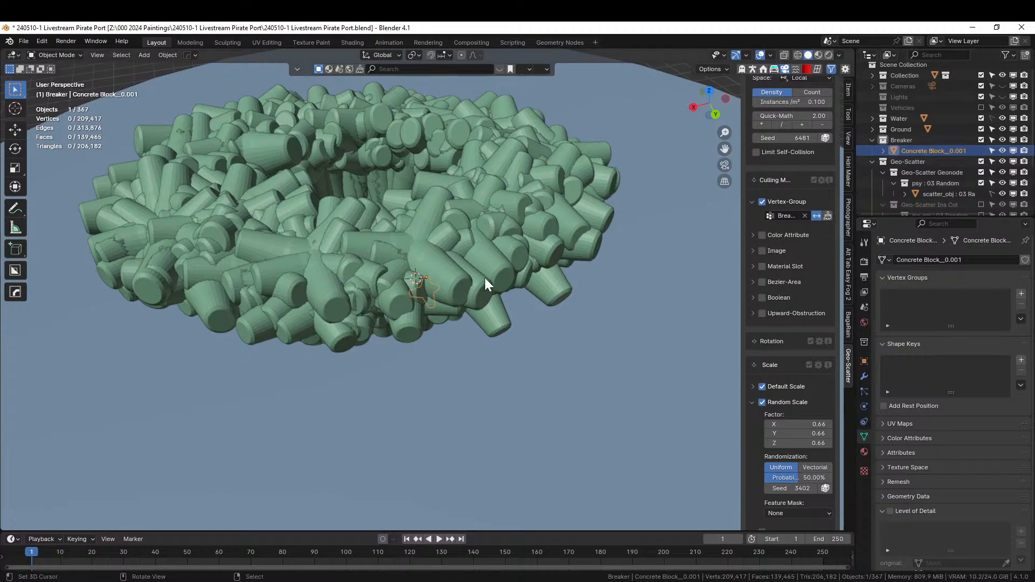
pyautogui.moveTo(484, 277); pyautogui.dragTo(465, 215, button='middle')
pyautogui.press('KP_Divide')
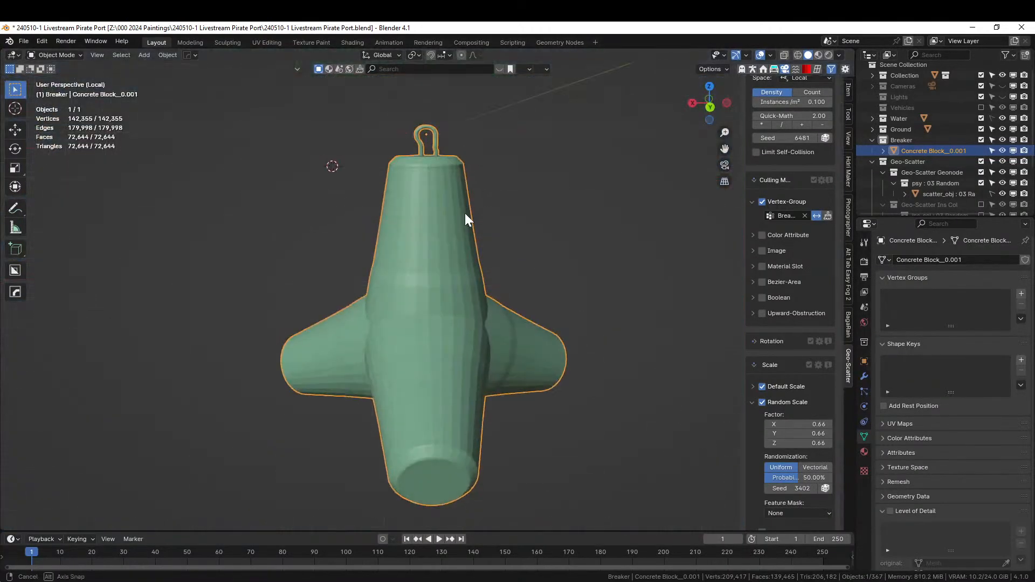
pyautogui.press('Tab')
pyautogui.press('Tab')
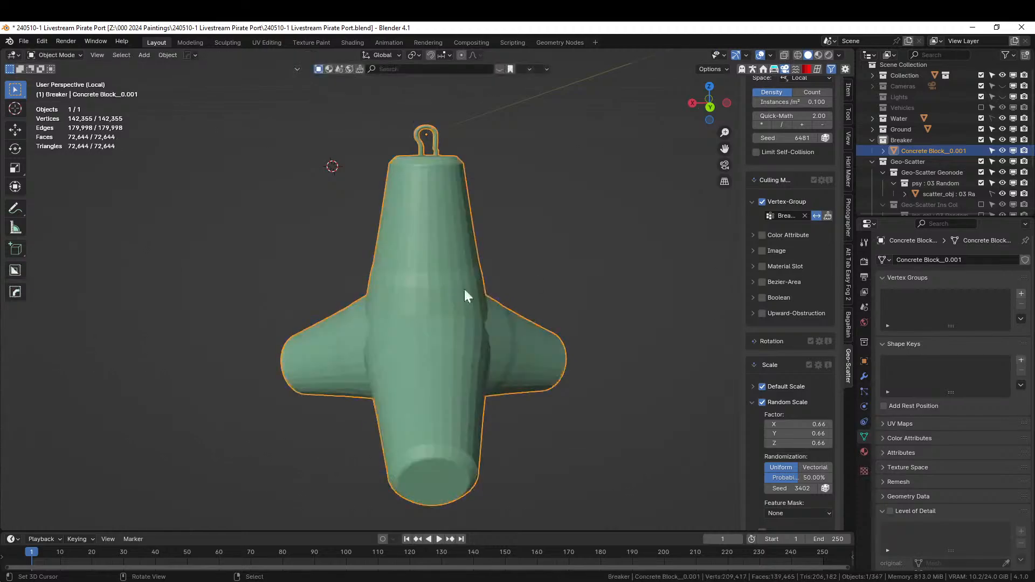
# Clear the Concrete Block parent from the isolated breaker object's relations.
pyautogui.click(882, 150)
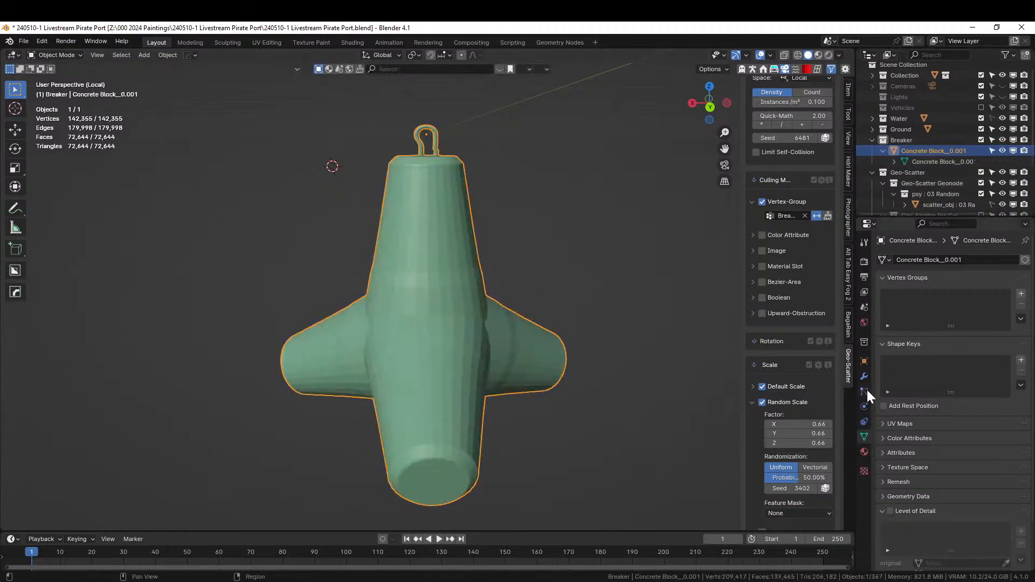
pyautogui.click(865, 361)
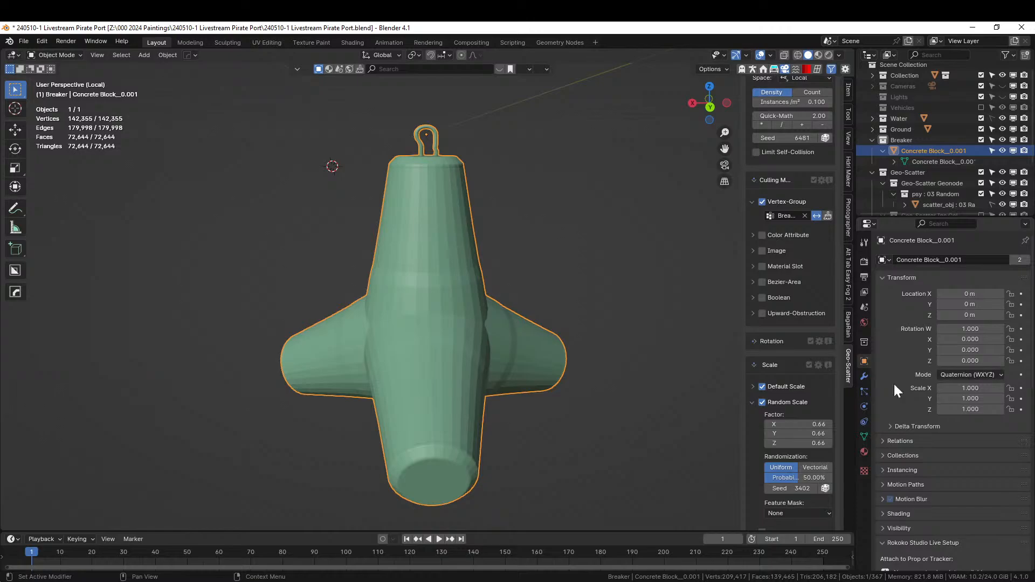
pyautogui.click(884, 440)
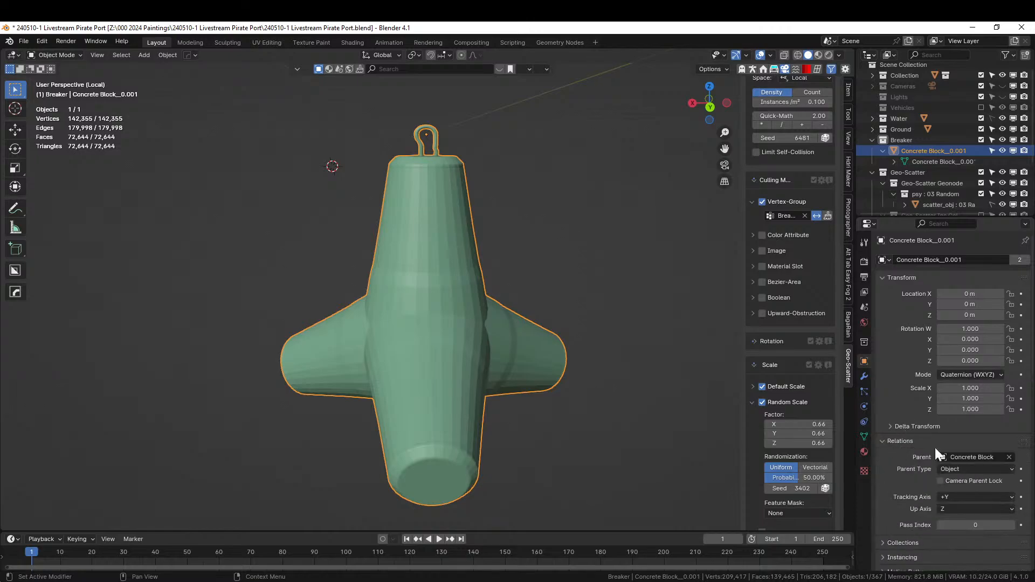
pyautogui.click(1009, 458)
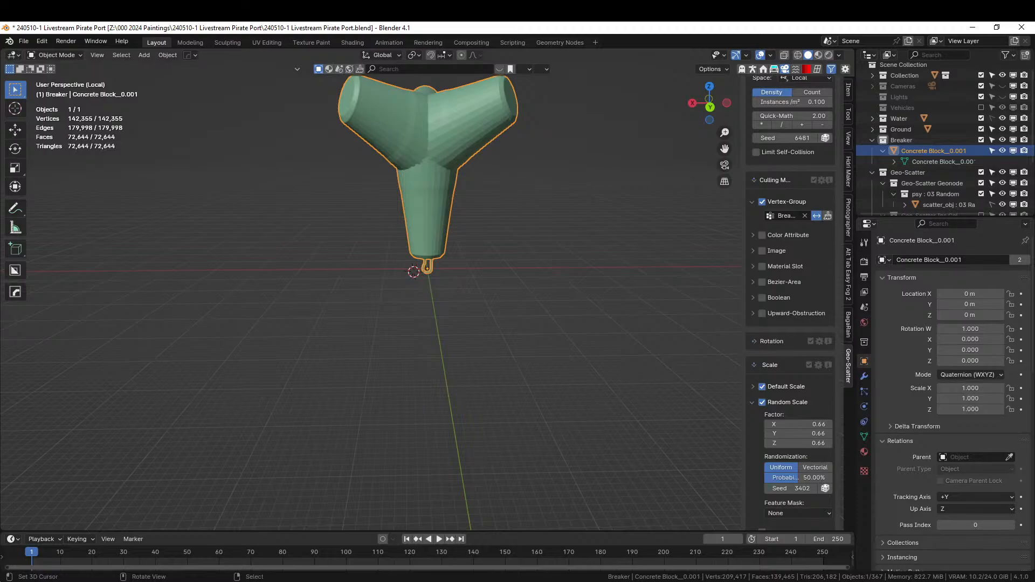
# Scale the concrete block by 0.1, apply its rotation and scale, and leave local view.
pyautogui.write('s.1')
pyautogui.press('Return')
pyautogui.hotkey('ctrl', 'a')
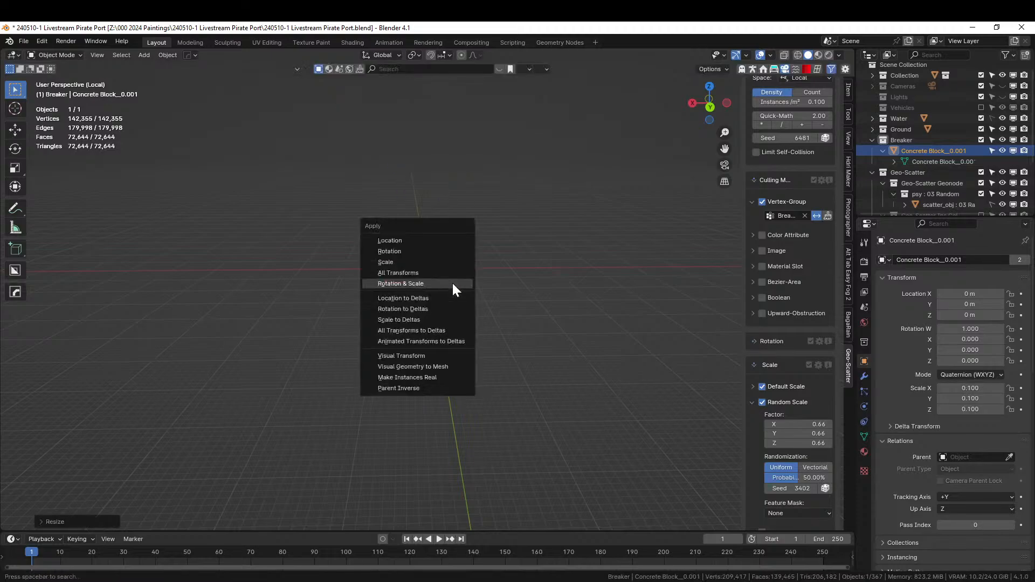
pyautogui.click(452, 284)
pyautogui.press('KP_Divide')
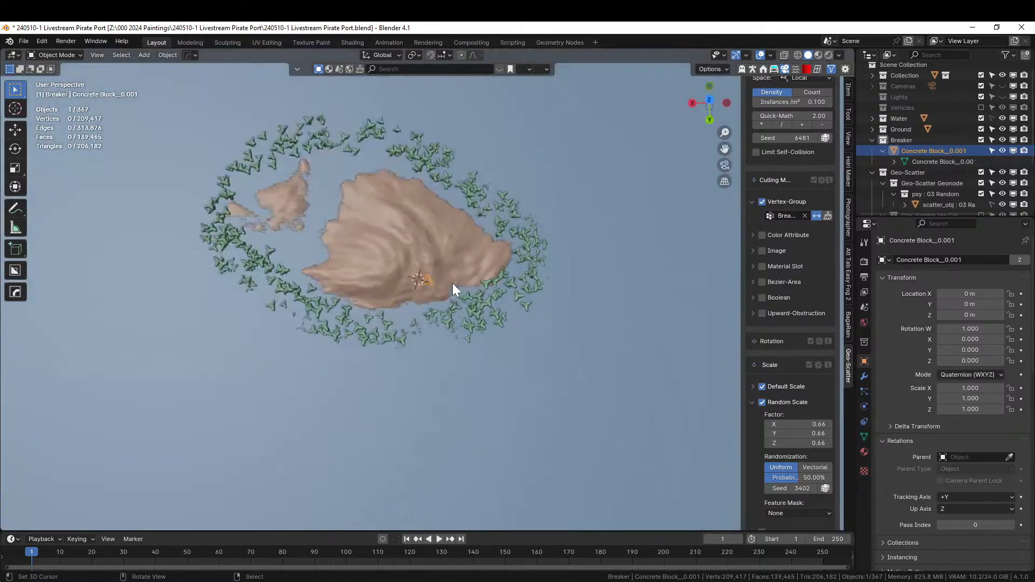
# Exclude the Breaker collection from the view layer.
pyautogui.moveTo(452, 283); pyautogui.dragTo(219, 217, button='middle')
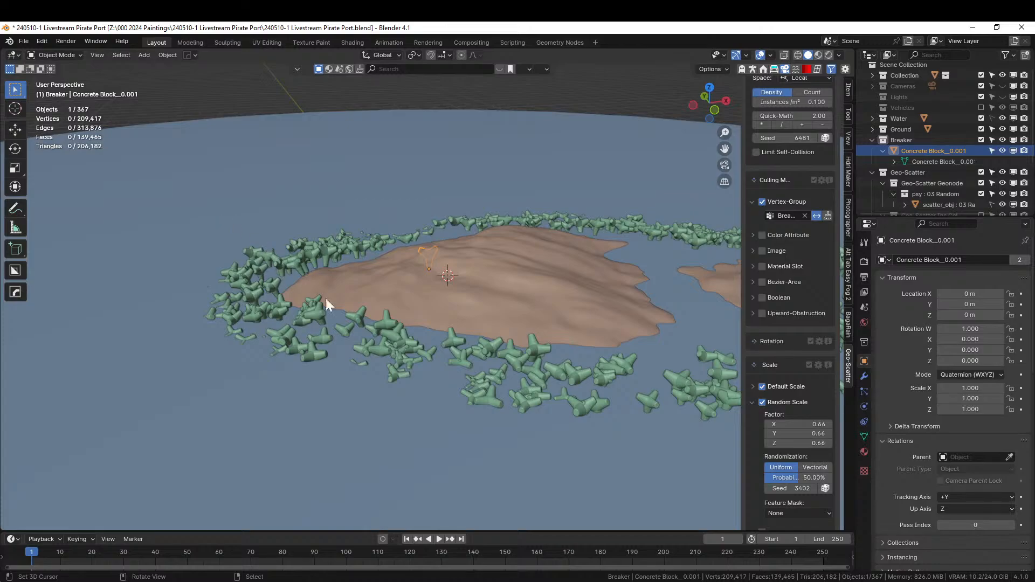
pyautogui.moveTo(329, 303); pyautogui.dragTo(432, 340, button='middle')
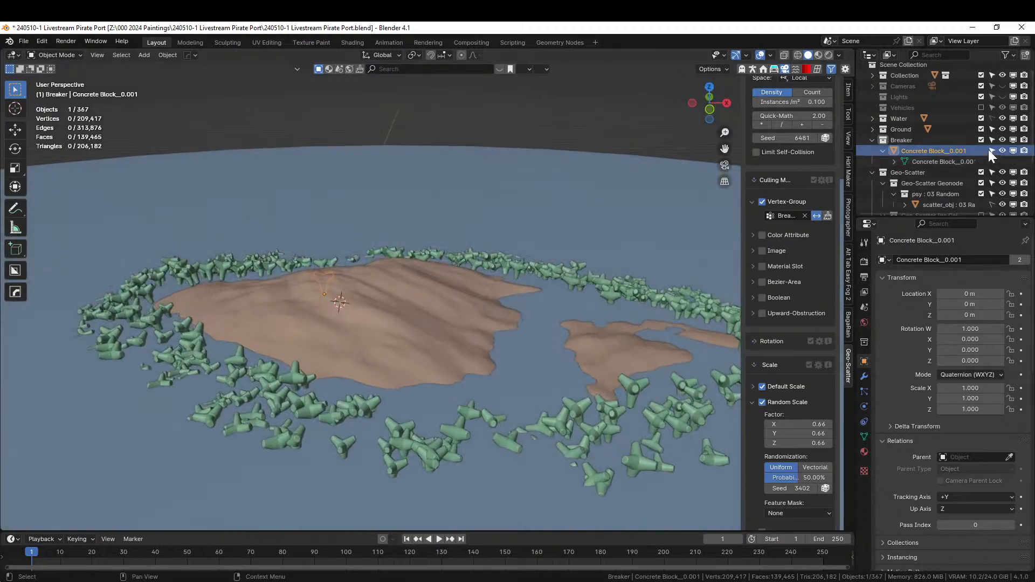
pyautogui.click(982, 139)
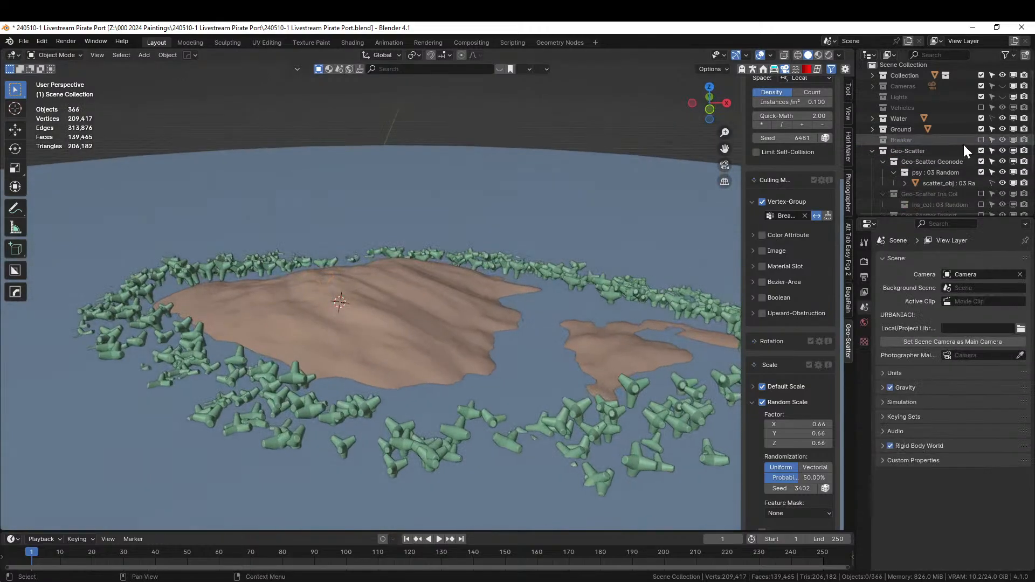
# Remove the 03 Random scatter system from the terrain's Geo-Scatter system list.
pyautogui.click(916, 153)
pyautogui.rightClick(916, 153)
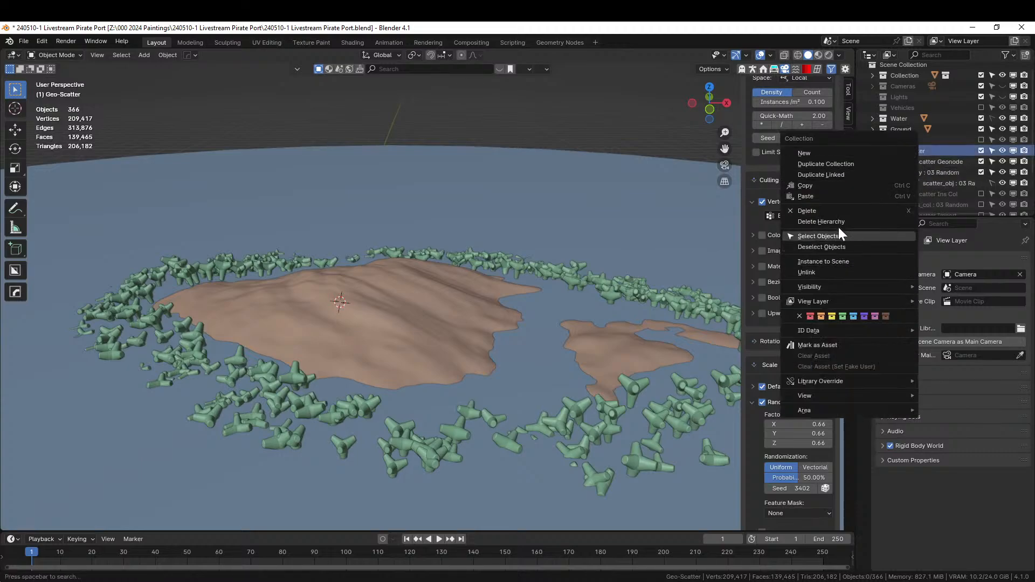
pyautogui.scroll(12, 798, 261)
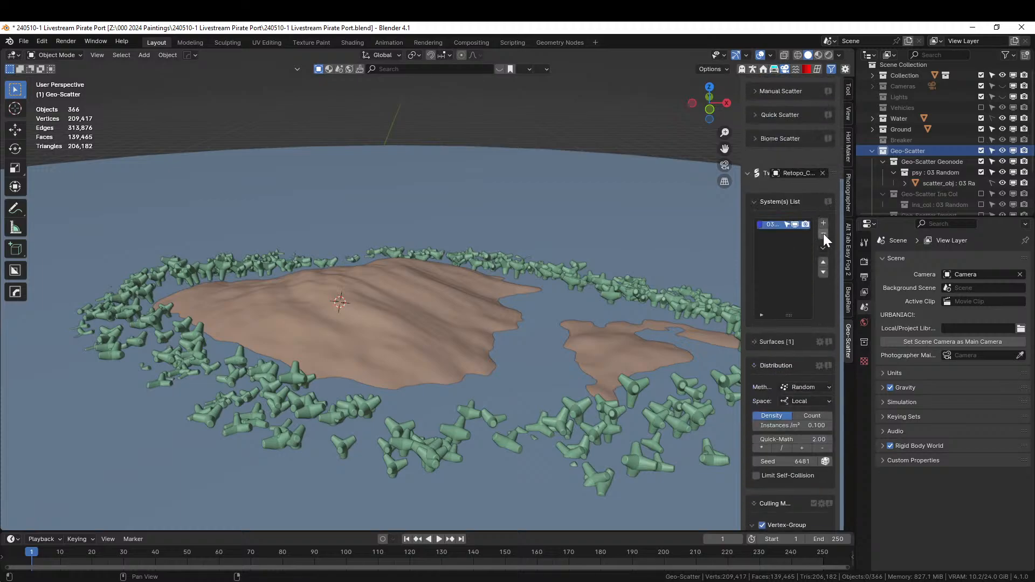
pyautogui.click(824, 233)
# Save the Pirate Port file.
pyautogui.moveTo(504, 300); pyautogui.dragTo(455, 360, button='middle')
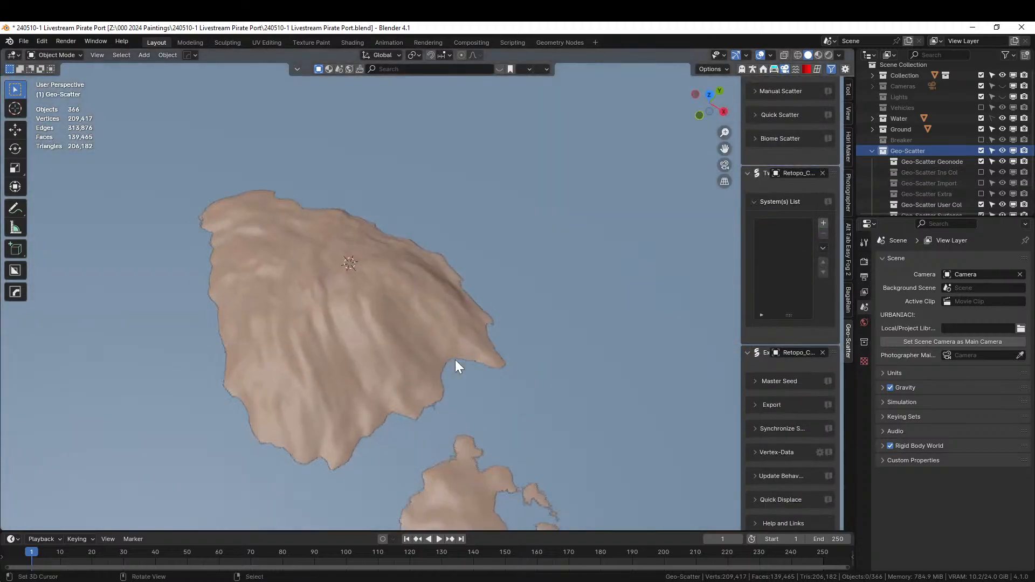
pyautogui.hotkey('ctrl', 's')
pyautogui.moveTo(455, 360); pyautogui.dragTo(472, 295, button='middle')
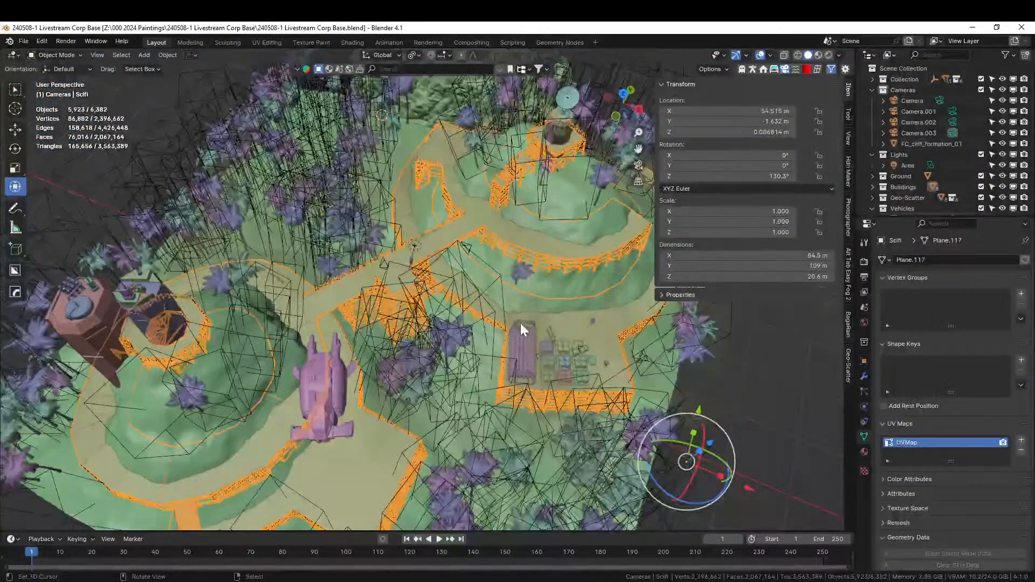
# In the Livestream Corp Base file, separate the square platform face beside the parked ship from the Scifi walkway mesh into its own object.
pyautogui.moveTo(520, 324); pyautogui.dragTo(481, 345, button='middle')
pyautogui.scroll(-4, 482, 345)
pyautogui.scroll(2, 399, 296)
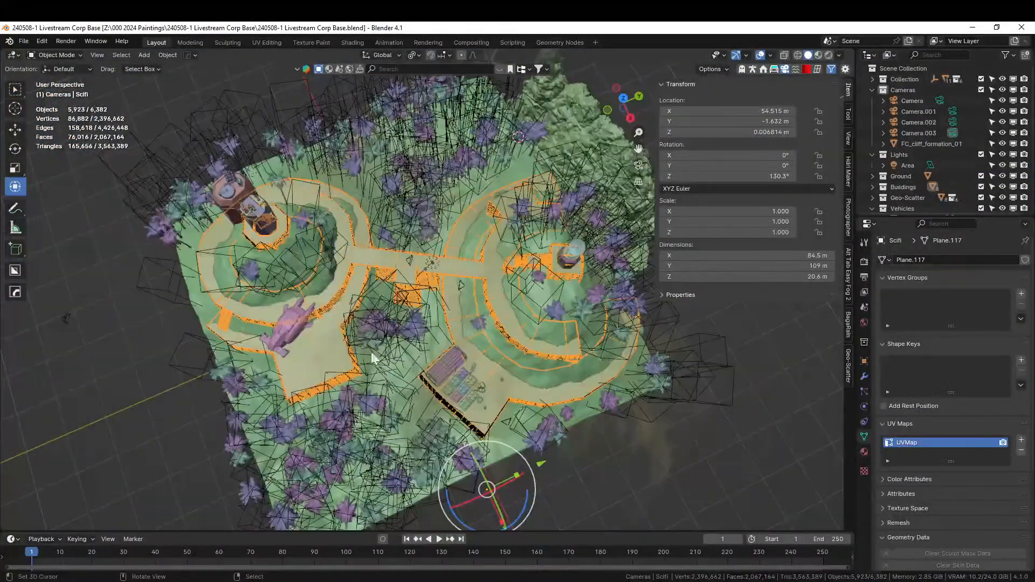
pyautogui.press('g')
pyautogui.press('Escape')
pyautogui.press('Tab')
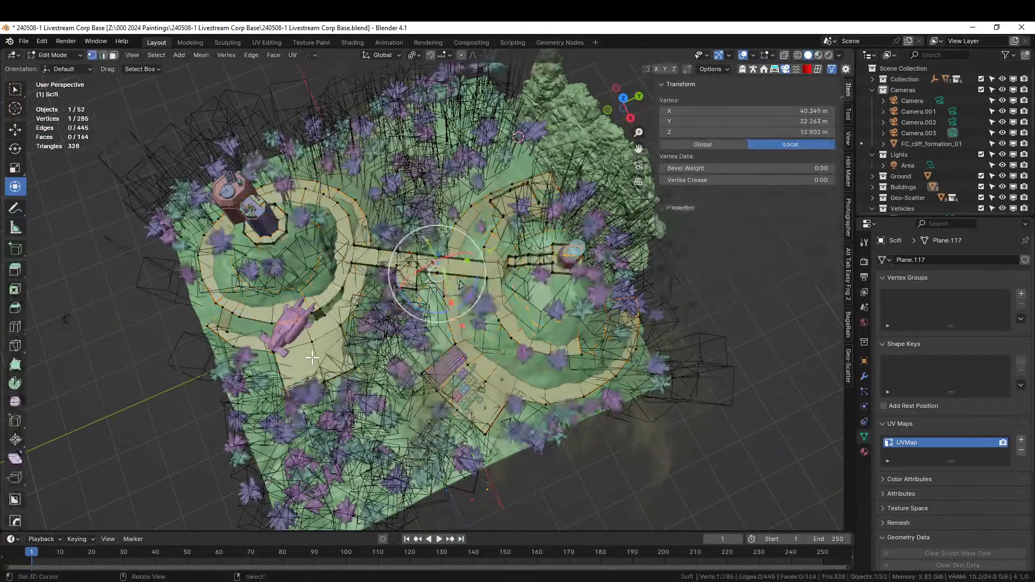
pyautogui.click(301, 360)
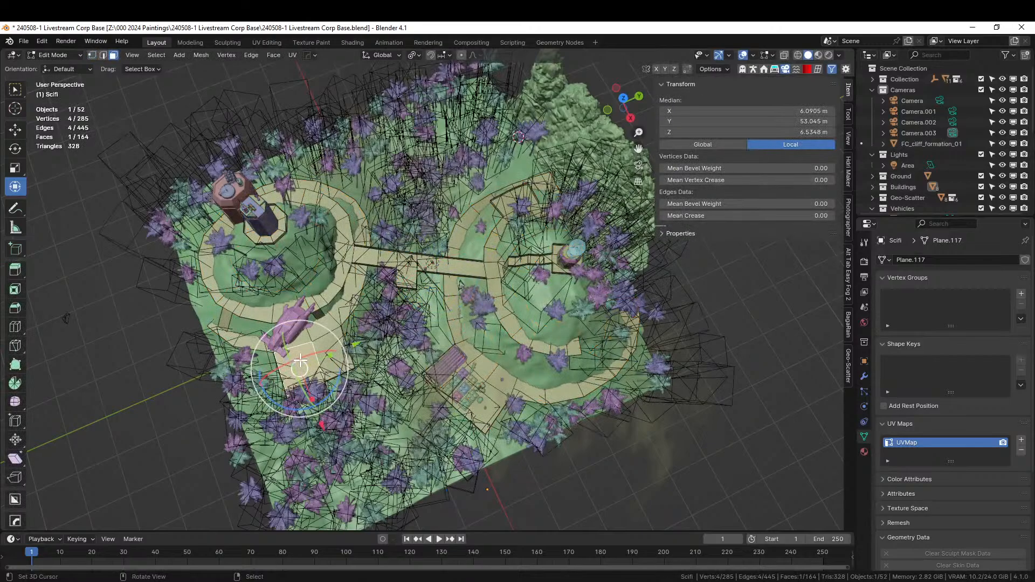
pyautogui.press('p')
pyautogui.click(301, 360)
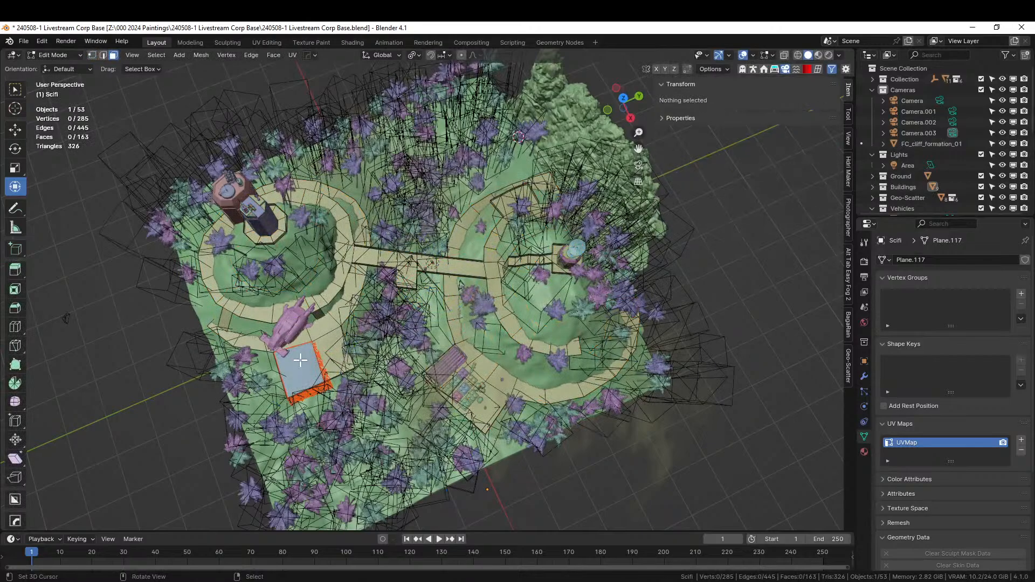
pyautogui.press('Tab')
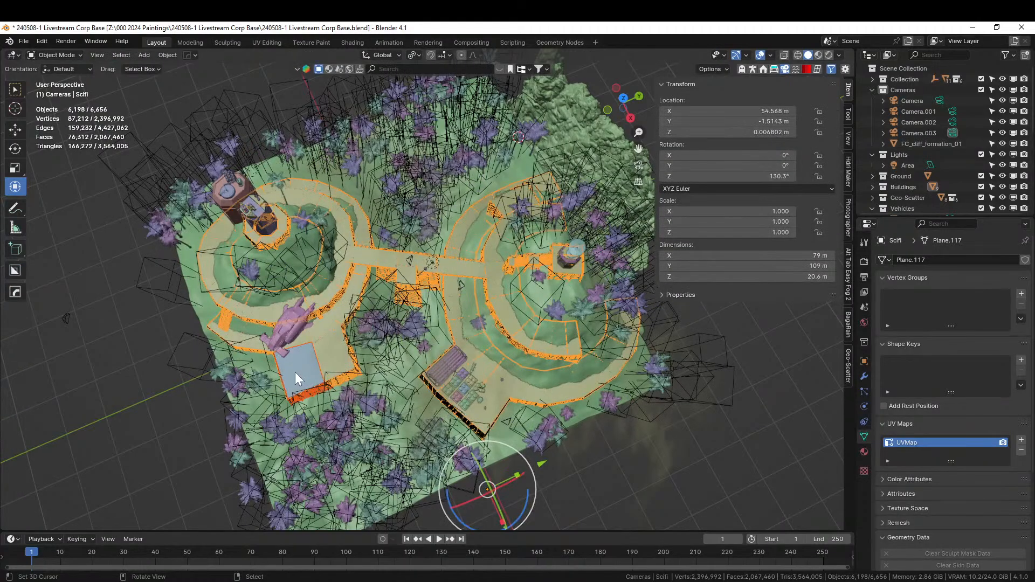
# Copy the separated square platform object and switch back to the Pirate Port file.
pyautogui.rightClick(292, 372)
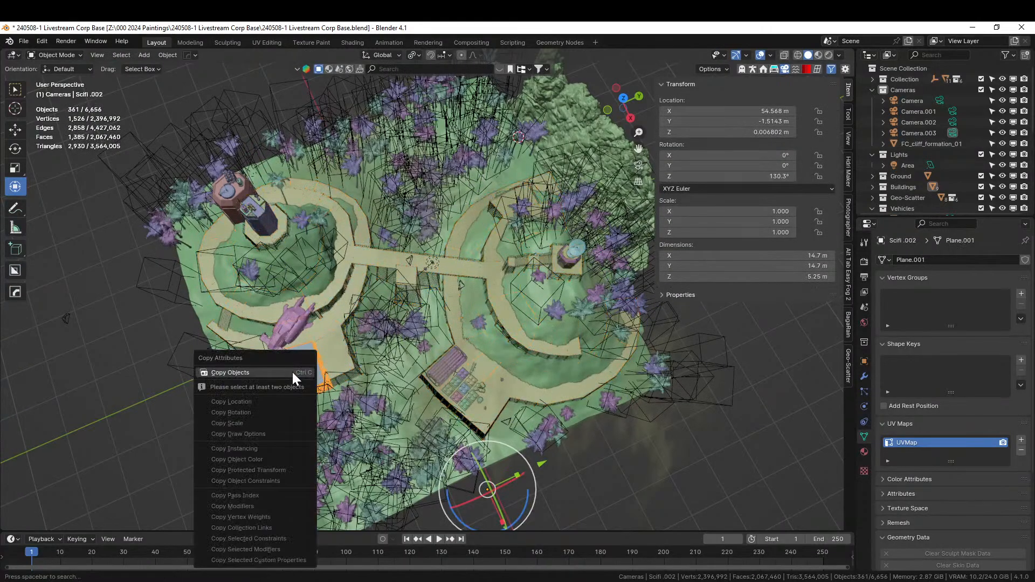
pyautogui.click(292, 370)
pyautogui.hotkey('alt', 'Tab')
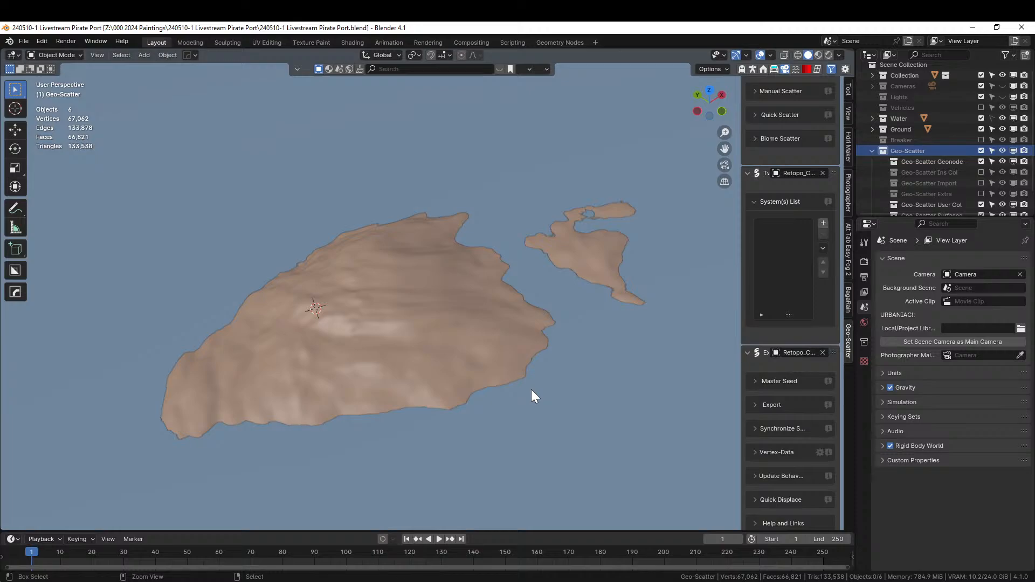
# Paste the copied objects, delete them, and paste them again into the main Collection.
pyautogui.hotkey('ctrl', 'v')
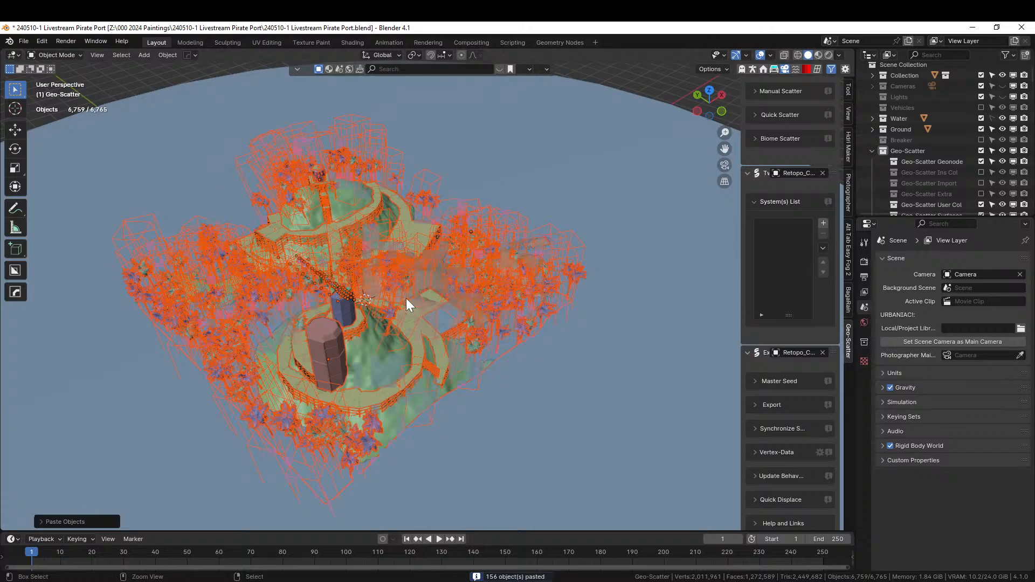
pyautogui.press('Delete')
pyautogui.moveTo(484, 315); pyautogui.dragTo(686, 210, button='middle')
pyautogui.click(902, 74)
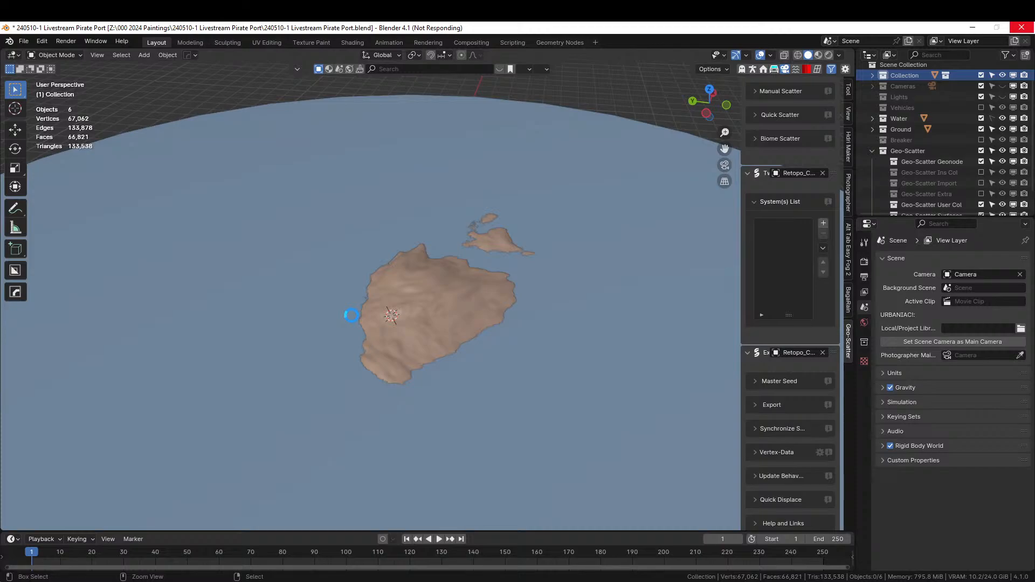
pyautogui.scroll(5, 366, 314)
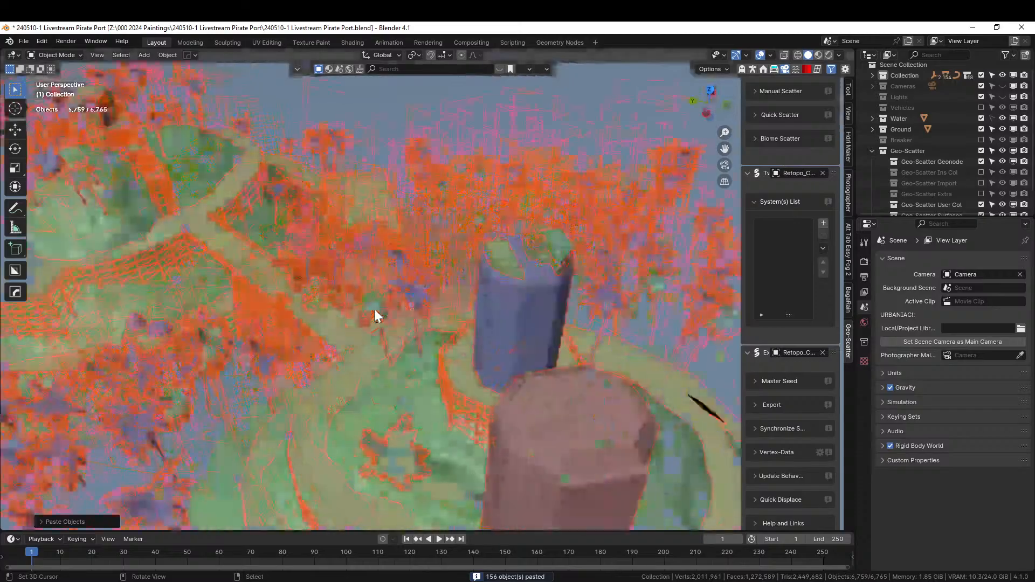
# Switch to the Livestream Corp Base file and copy the separated square platform object.
pyautogui.moveTo(384, 309); pyautogui.dragTo(436, 310, button='middle')
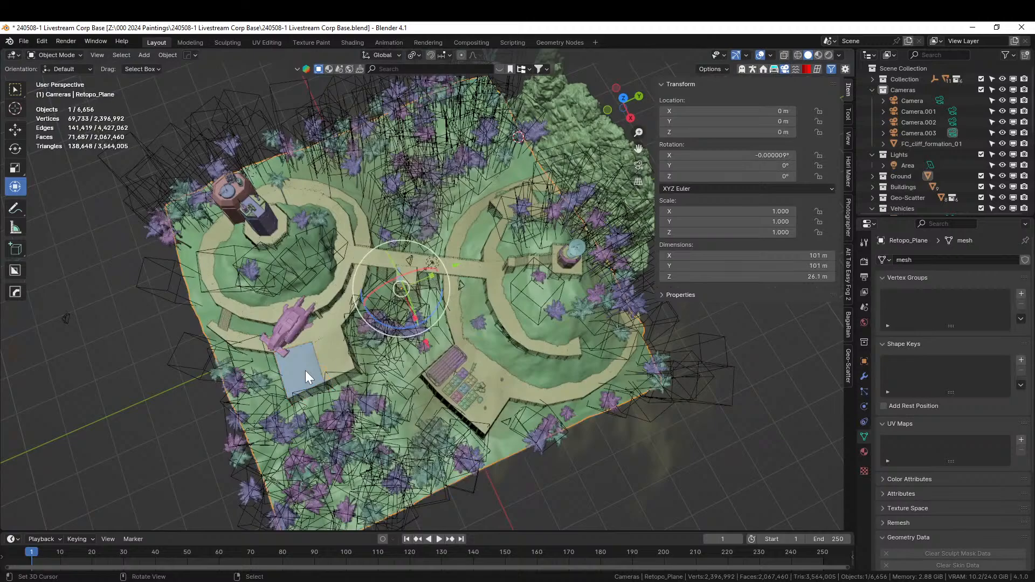
pyautogui.moveTo(306, 370); pyautogui.dragTo(481, 302, button='middle')
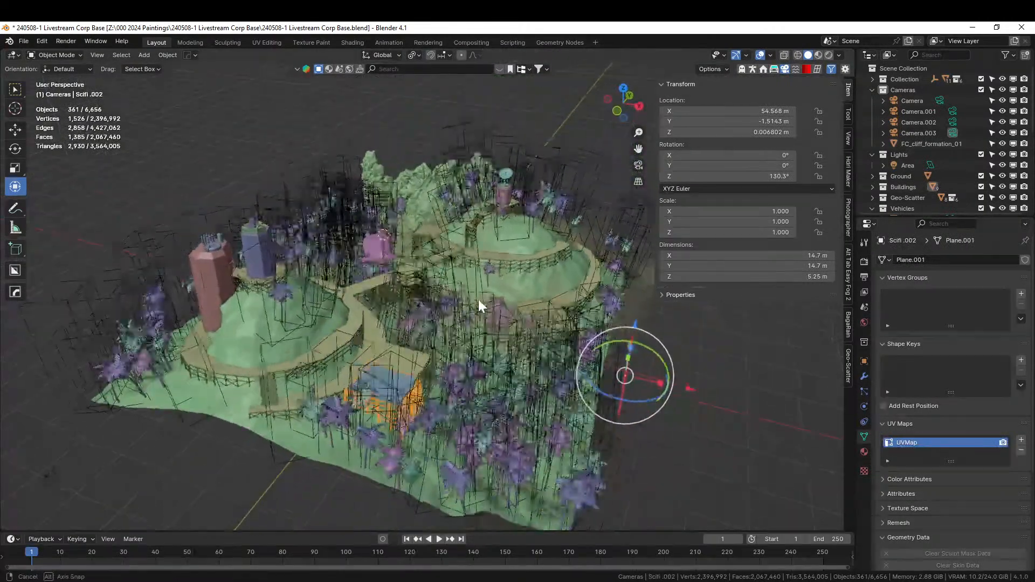
pyautogui.click(865, 362)
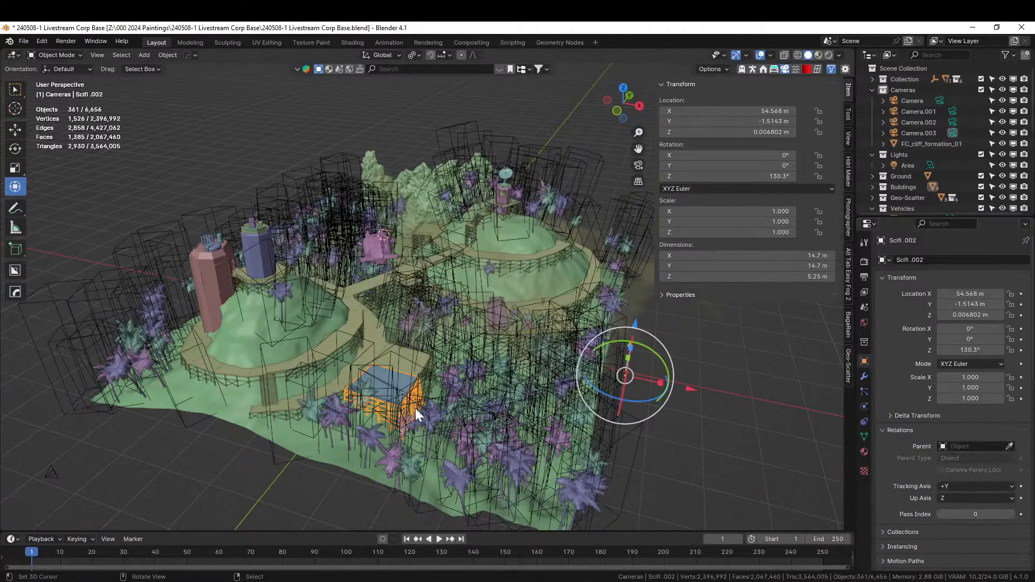
pyautogui.hotkey('ctrl', 'c')
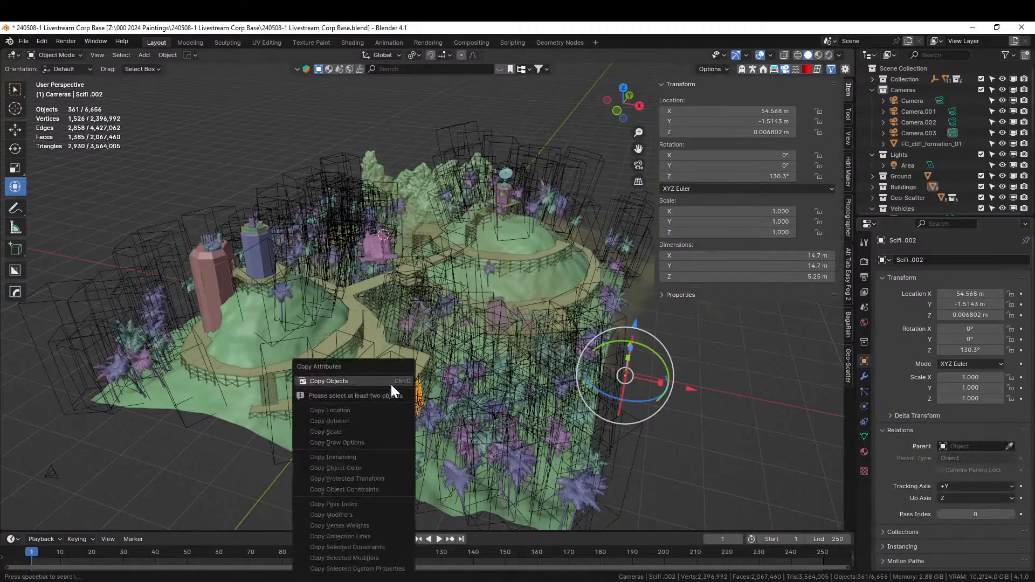
pyautogui.click(345, 382)
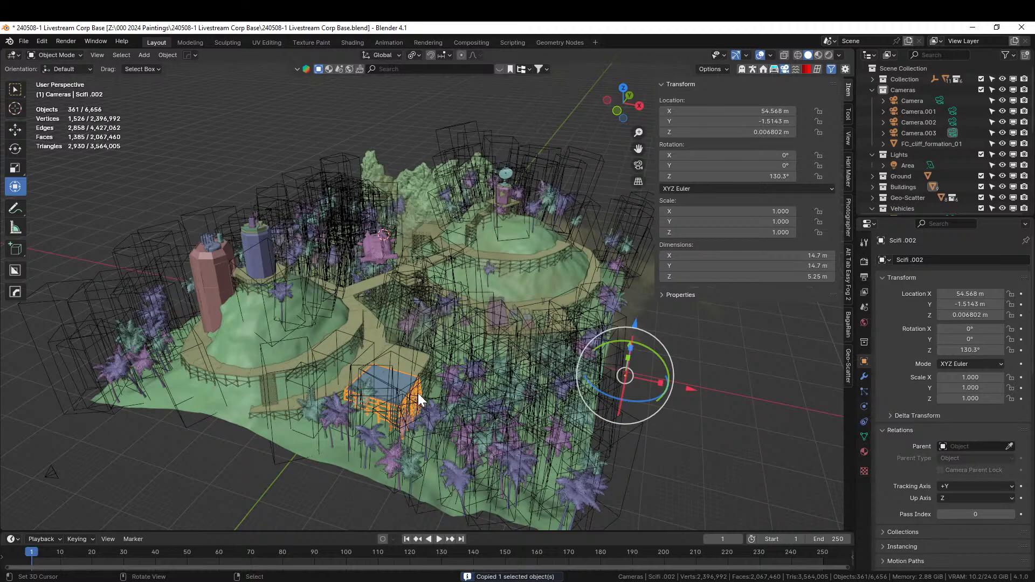
# Create a new General file, discarding the unsaved changes to the Corp Base file.
pyautogui.click(22, 40)
pyautogui.moveTo(33, 53)
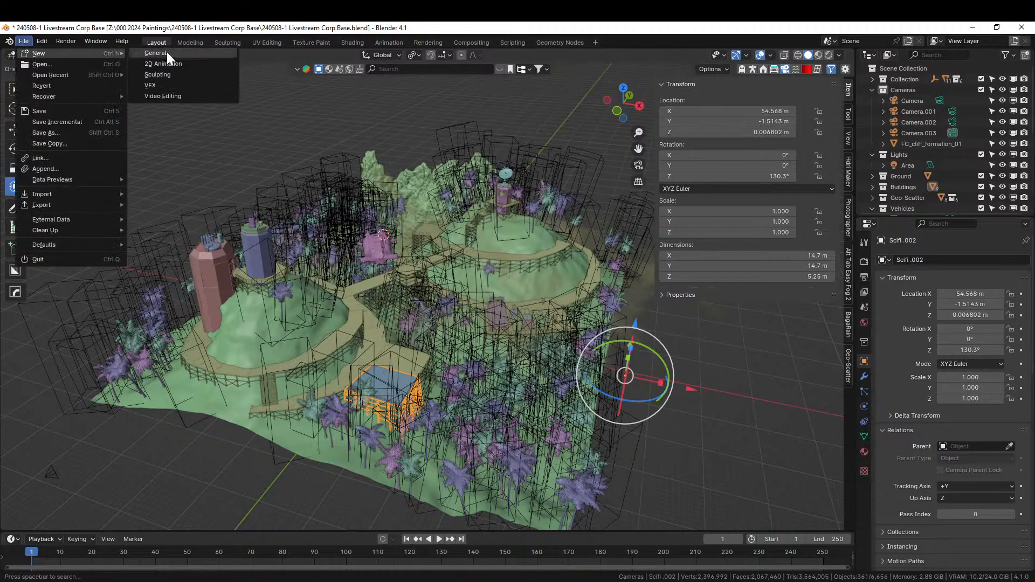
pyautogui.click(162, 52)
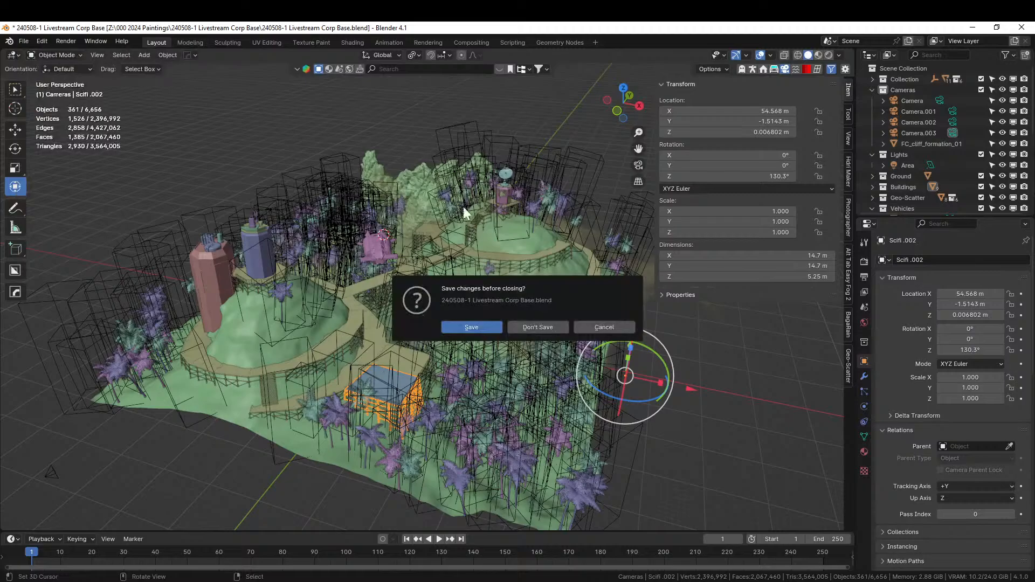
pyautogui.click(538, 328)
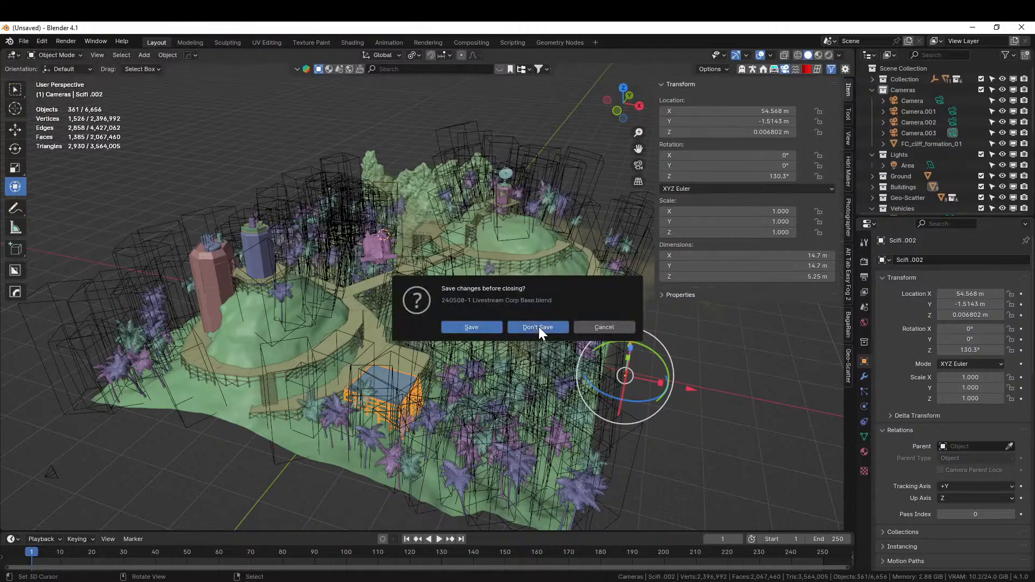
# Delete the default cube and paste the copied objects into the new scene.
pyautogui.click(406, 277)
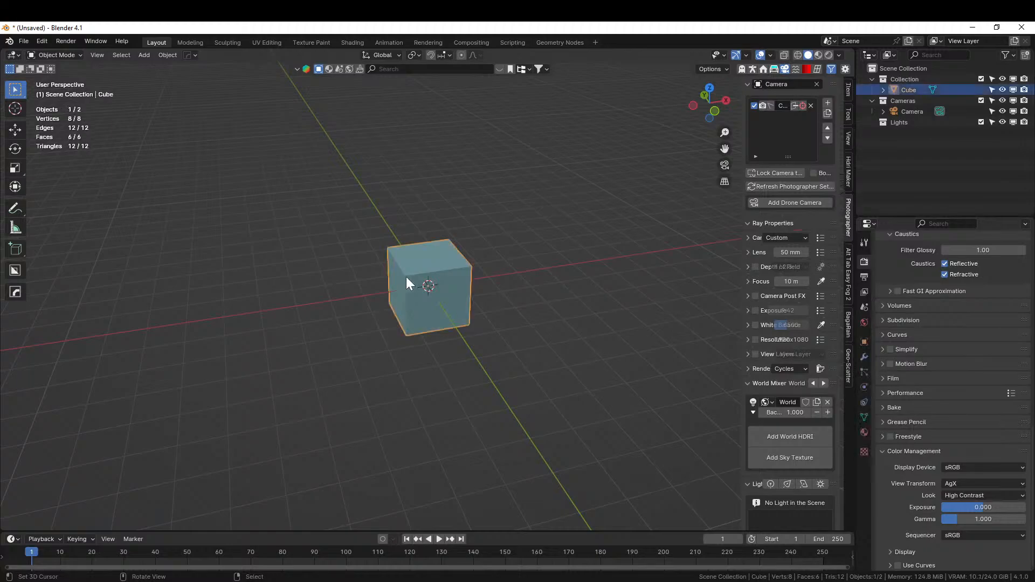
pyautogui.press('Delete')
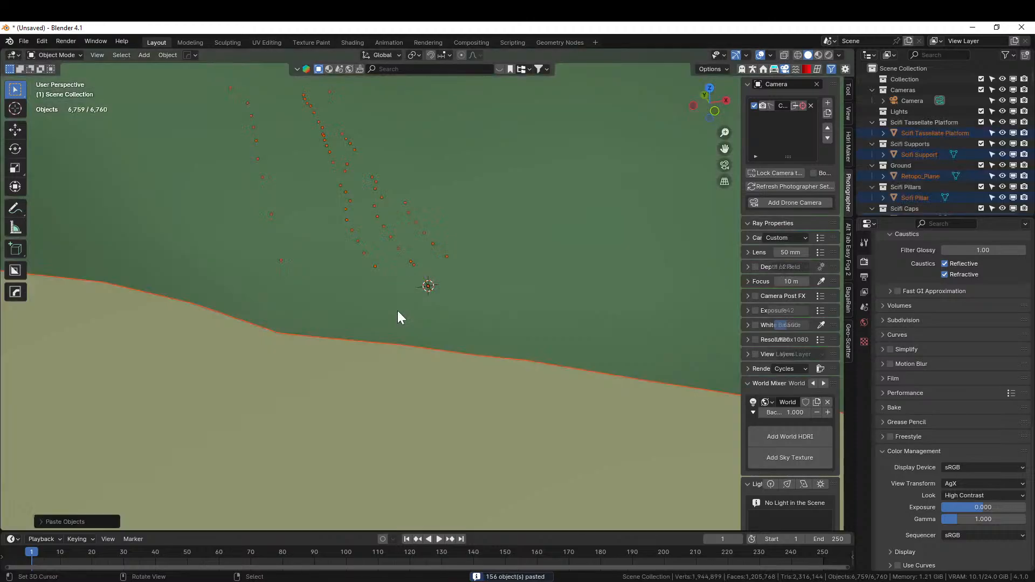
pyautogui.scroll(-8, 397, 312)
pyautogui.moveTo(395, 313); pyautogui.dragTo(362, 320, button='middle')
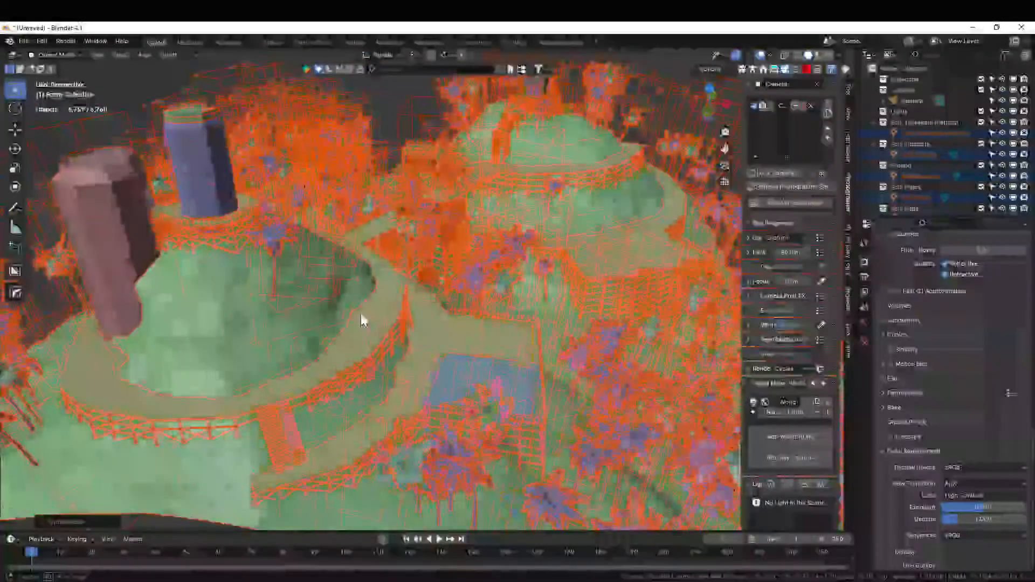
pyautogui.scroll(3, 430, 351)
# Try to delete every object except the square platform, and undo the deletion.
pyautogui.rightClick(500, 432)
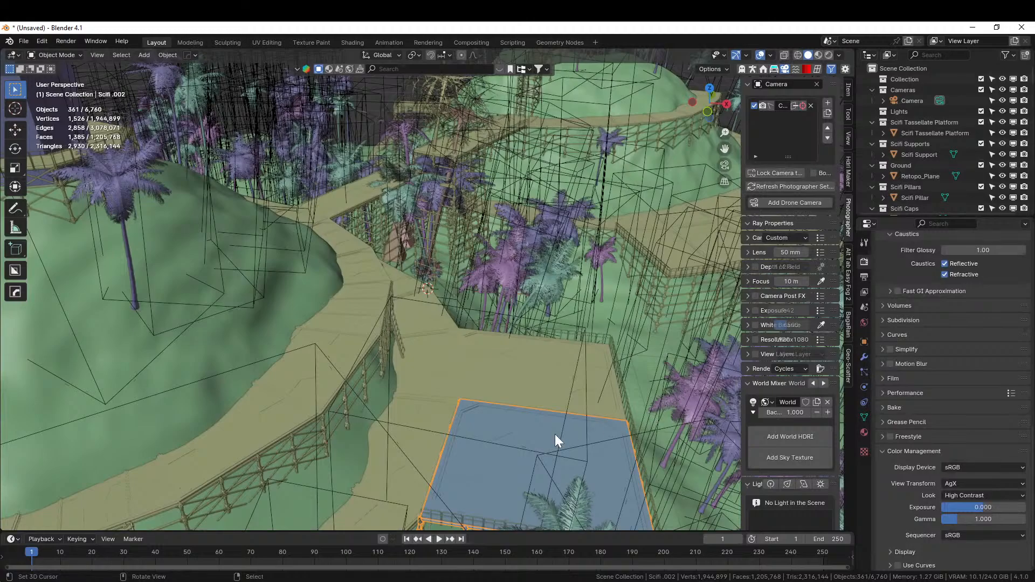
pyautogui.press('a')
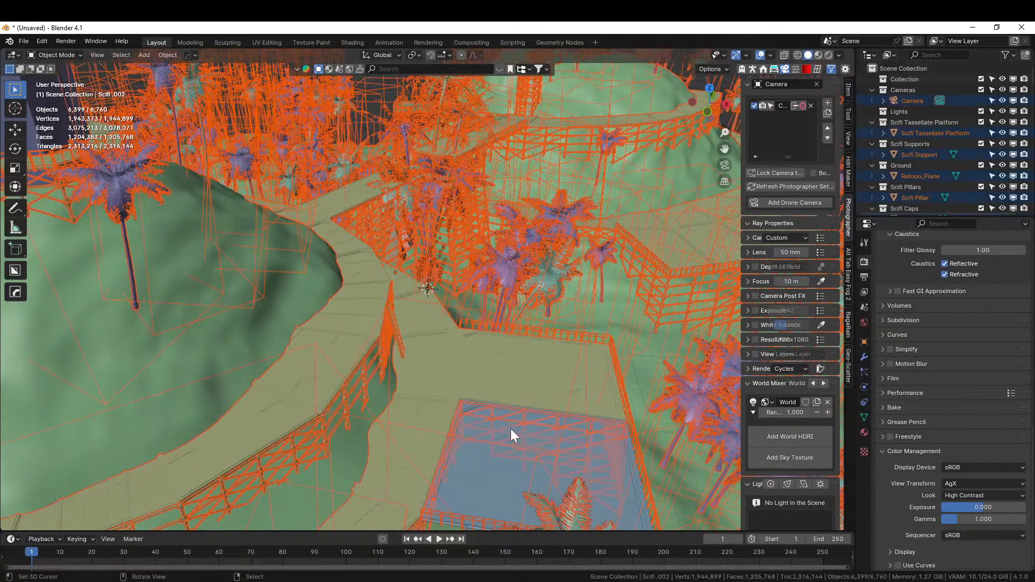
pyautogui.press('x')
pyautogui.click(481, 429)
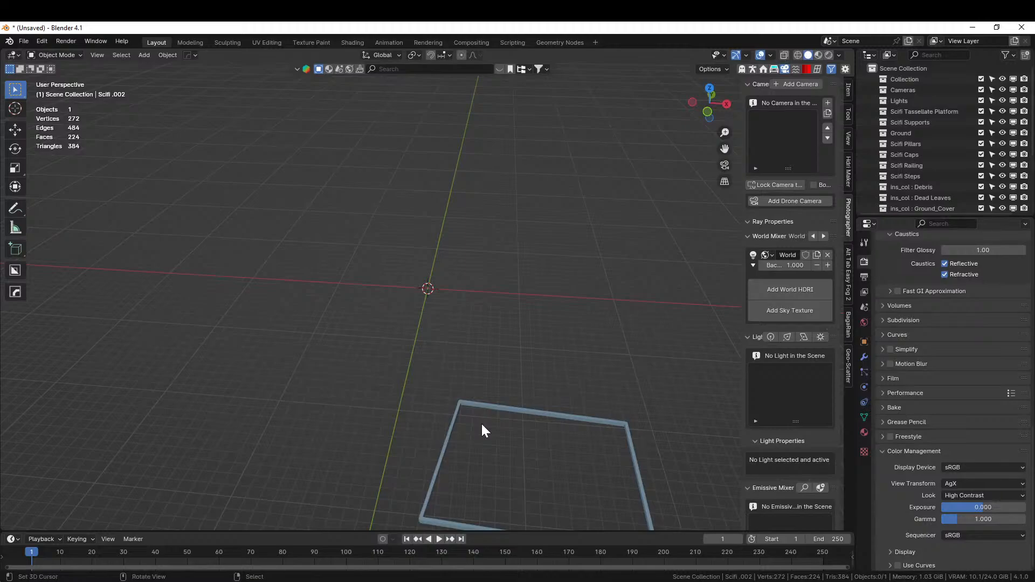
pyautogui.hotkey('ctrl', 'z')
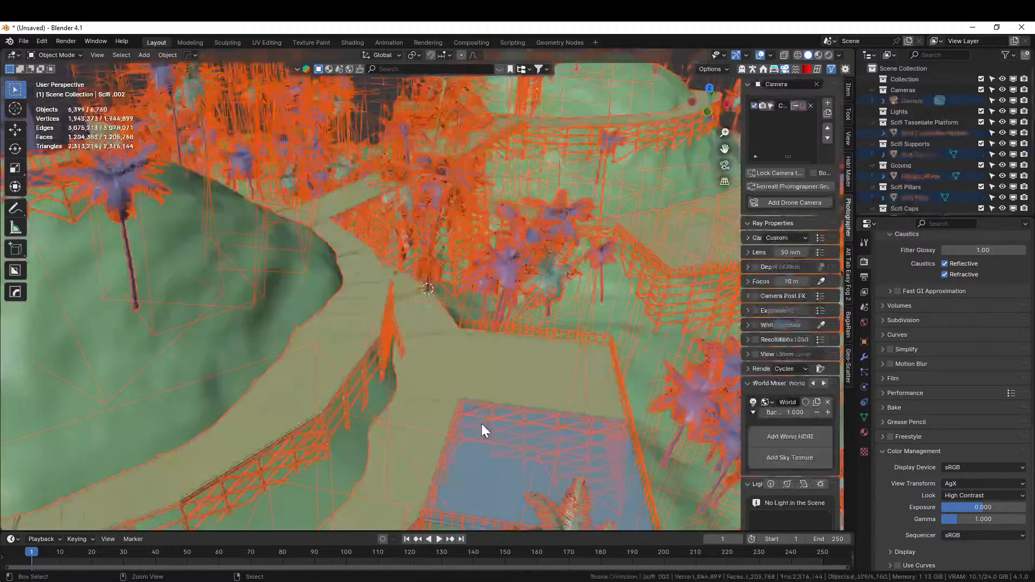
# Examine the square platform and walkway objects and their entries in the Buildings collection, and clear the selection.
pyautogui.moveTo(701, 281); pyautogui.dragTo(271, 426, button='middle')
pyautogui.click(305, 382)
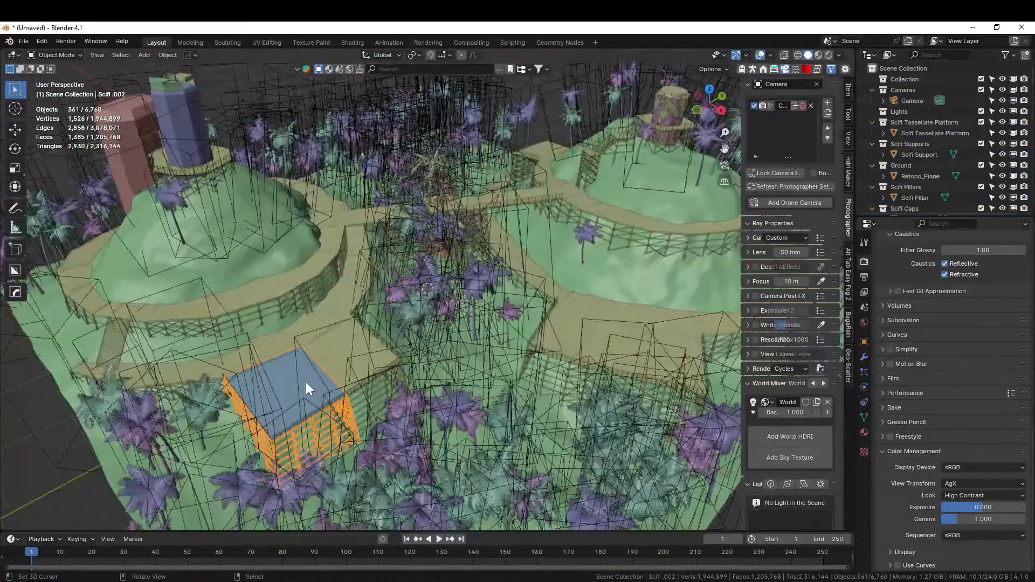
pyautogui.scroll(-10, 959, 188)
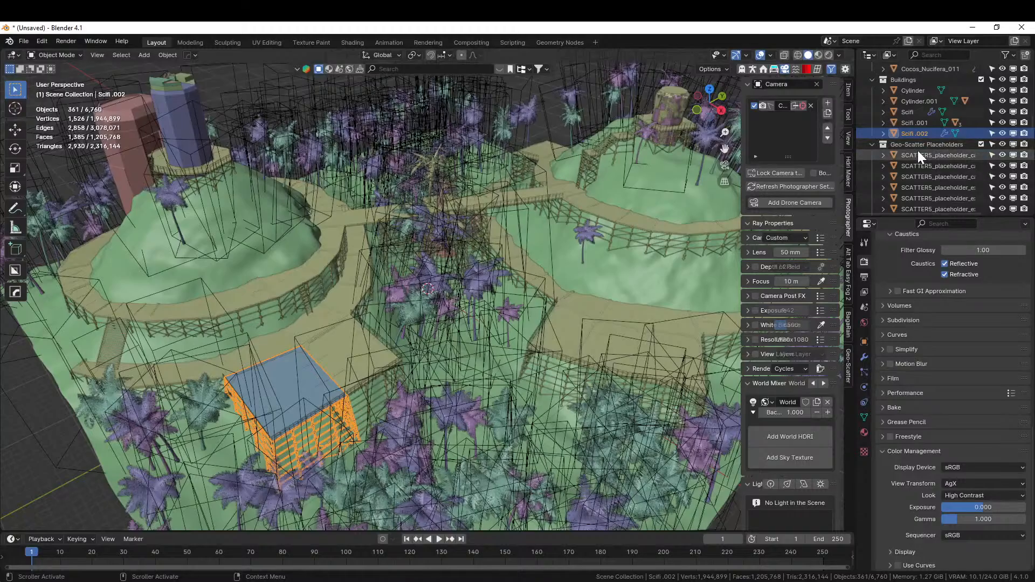
pyautogui.moveTo(480, 357); pyautogui.dragTo(475, 398, button='middle')
pyautogui.keyDown('shift'); pyautogui.moveTo(612, 297); pyautogui.dragTo(569, 402, button='middle'); pyautogui.keyUp('shift')
pyautogui.rightClick(568, 323)
pyautogui.scroll(-5, 569, 312)
pyautogui.click(603, 408)
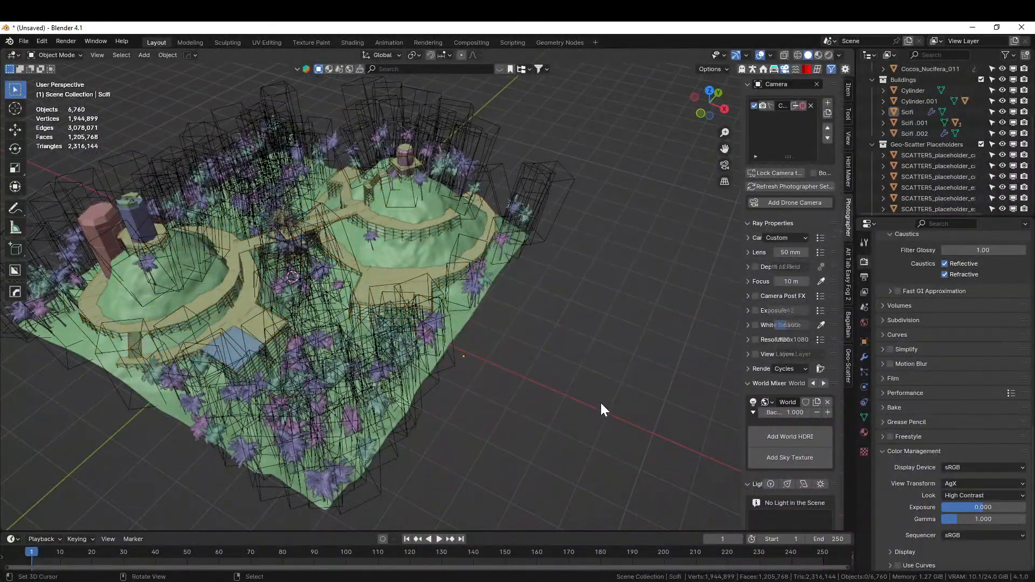
# Add a mesh plane and move it about 86 m along X and 6 m along Y, clear of the terrain.
pyautogui.hotkey('shift', 'a')
pyautogui.moveTo(575, 297)
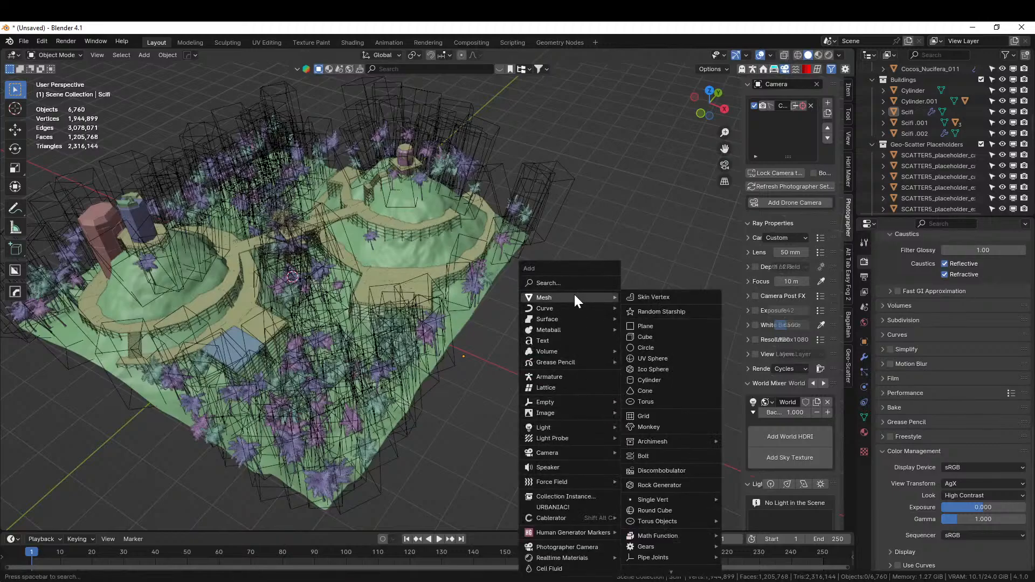
pyautogui.click(655, 325)
pyautogui.scroll(-3, 554, 382)
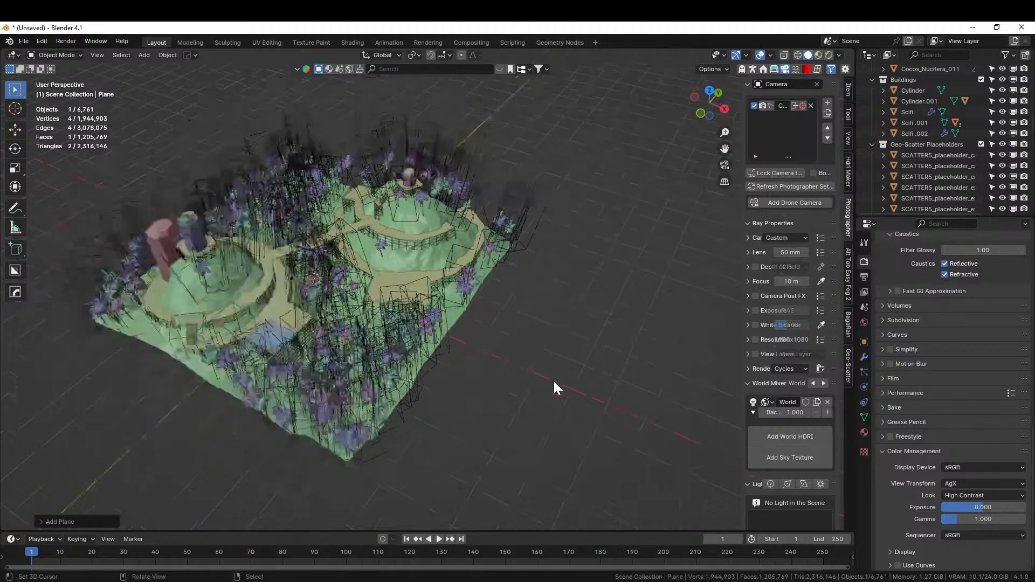
pyautogui.press('KP_7')
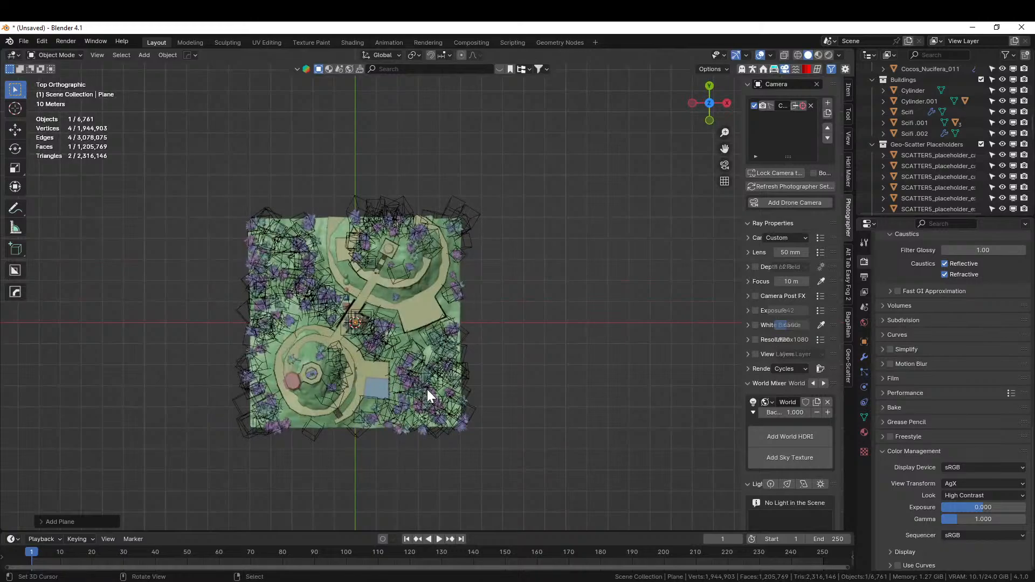
pyautogui.press('g')
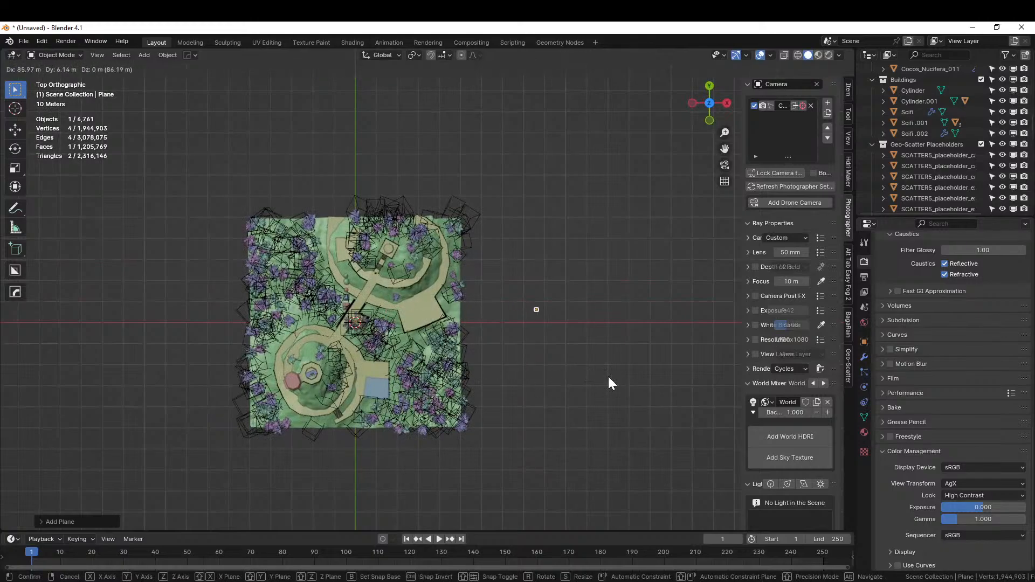
pyautogui.click(609, 383)
# Add a Geometry Nodes modifier to the new plane and assign the Platform Generator node group to it.
pyautogui.scroll(4, 544, 348)
pyautogui.keyDown('shift'); pyautogui.moveTo(536, 348); pyautogui.dragTo(472, 338, button='middle'); pyautogui.keyUp('shift')
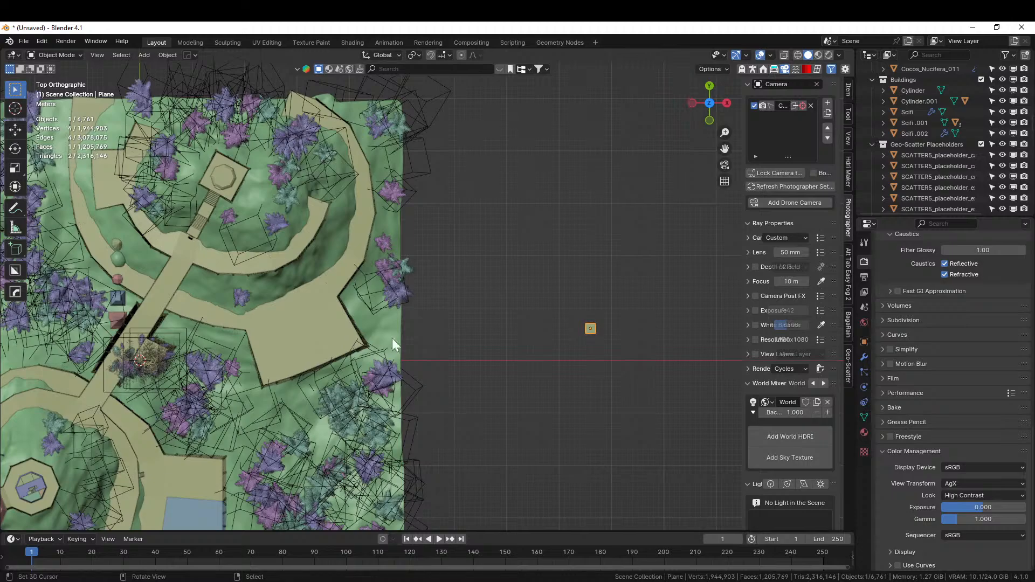
pyautogui.click(864, 356)
pyautogui.click(885, 261)
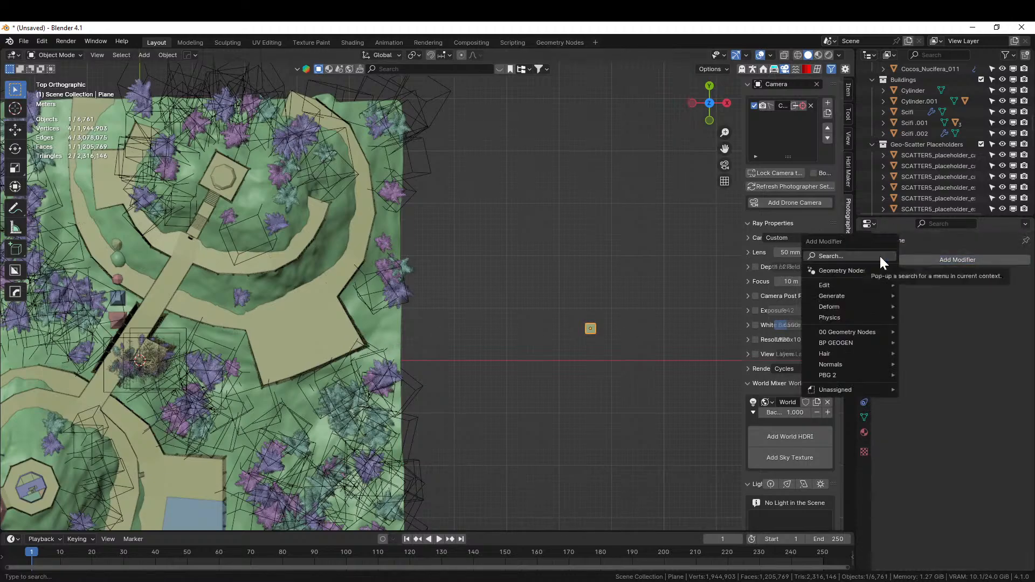
pyautogui.click(842, 271)
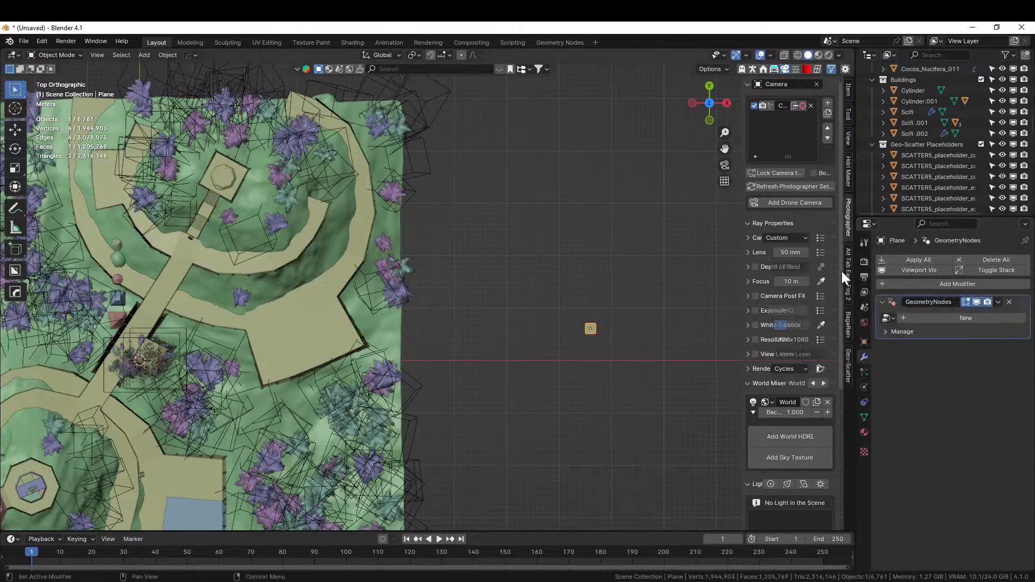
pyautogui.click(890, 318)
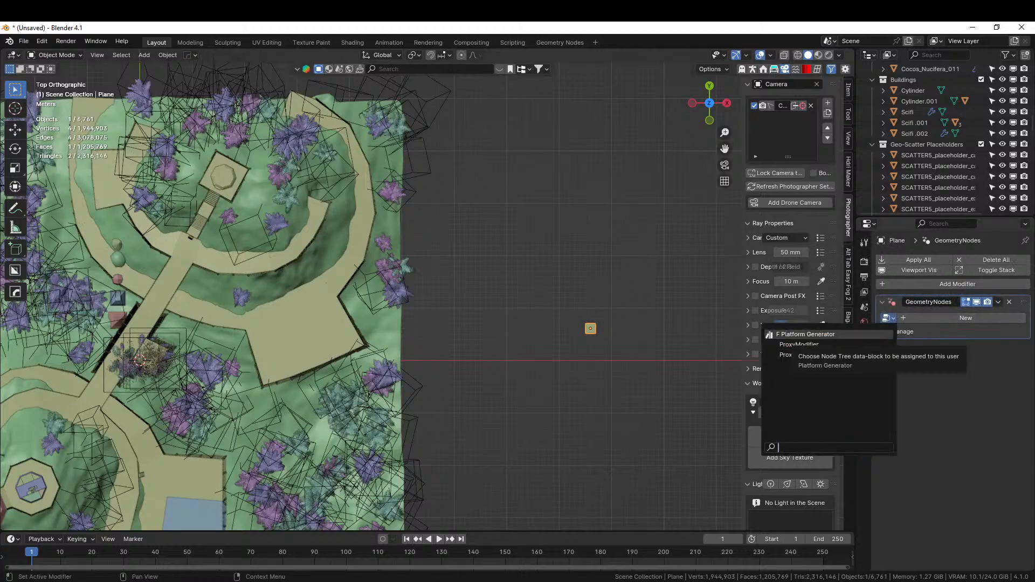
pyautogui.click(806, 334)
pyautogui.scroll(5, 522, 335)
pyautogui.press('KP_Decimal')
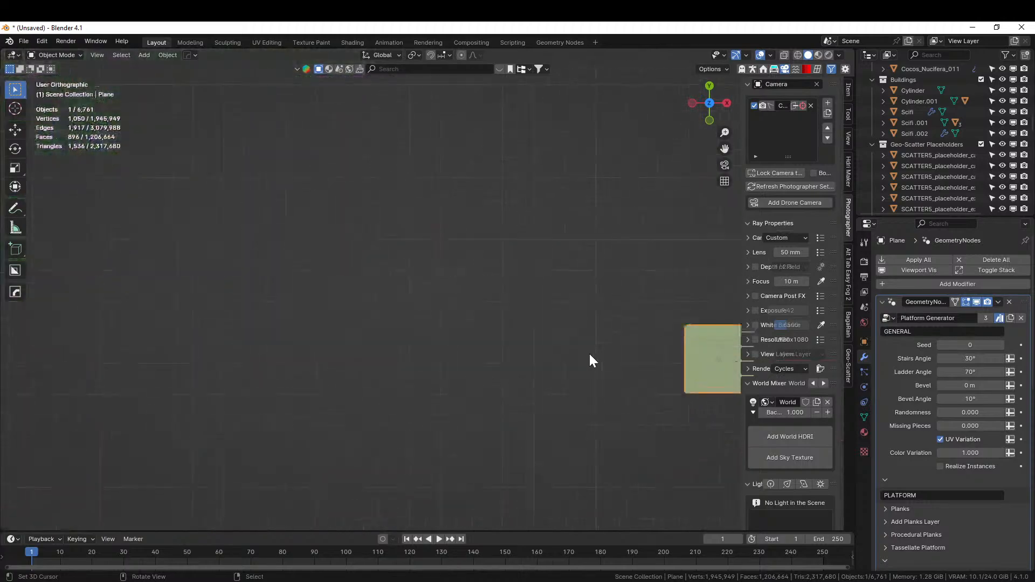
pyautogui.moveTo(589, 352); pyautogui.dragTo(513, 304, button='middle')
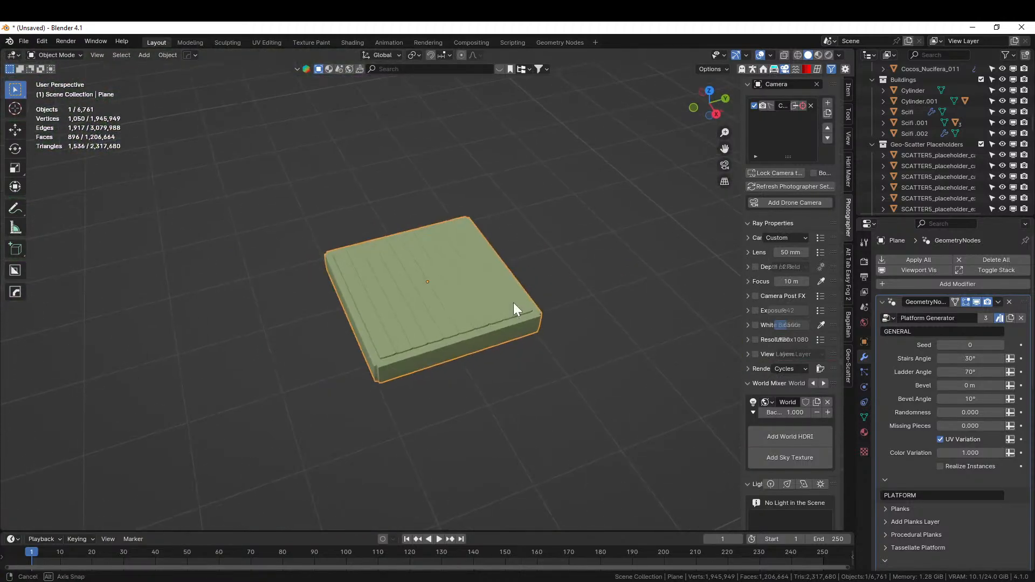
pyautogui.scroll(-8, 627, 347)
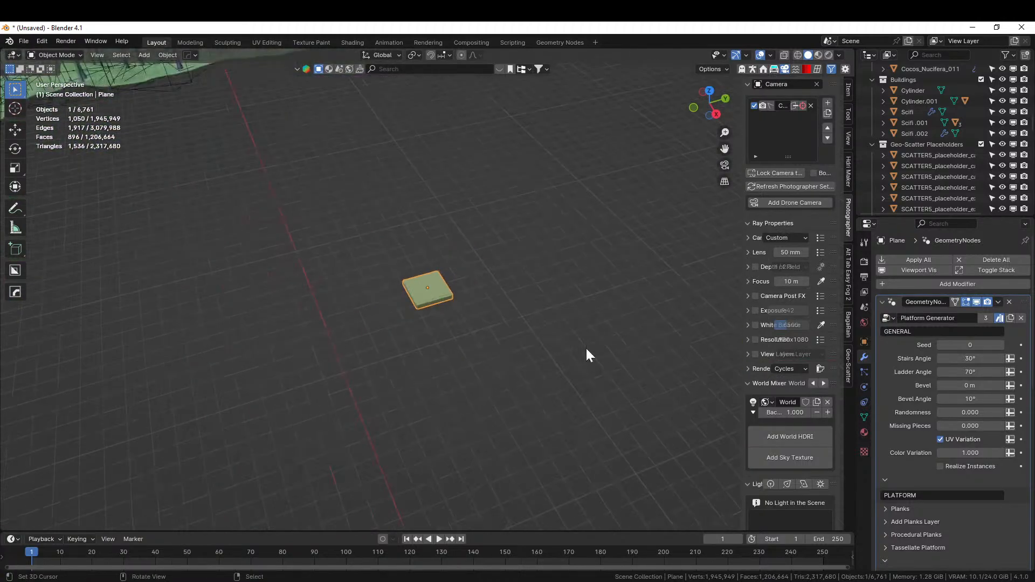
pyautogui.press('KP_7')
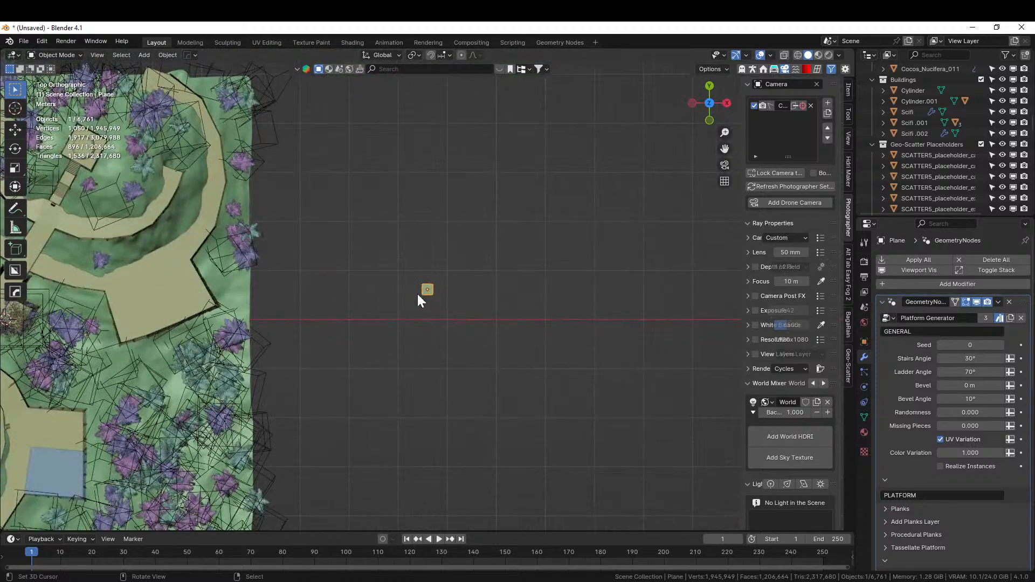
# Move the small square plane onto the terrain's edge beside the large platform and adjust its height vertically.
pyautogui.press('g')
pyautogui.click(247, 297)
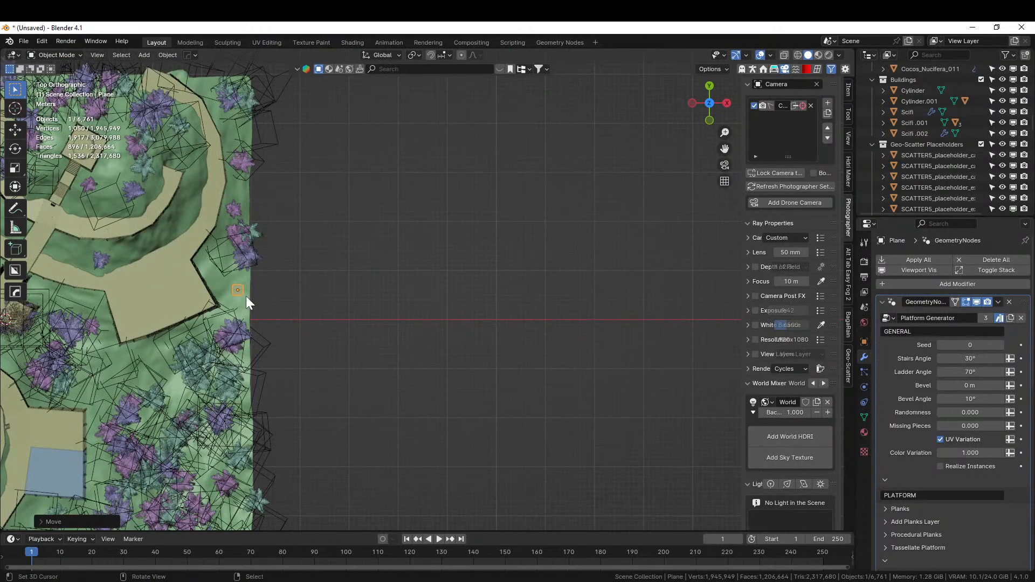
pyautogui.press('KP_Decimal')
pyautogui.moveTo(302, 299); pyautogui.dragTo(353, 217, button='middle')
pyautogui.press('g')
pyautogui.press('z')
pyautogui.click(460, 181)
pyautogui.moveTo(460, 181); pyautogui.dragTo(530, 281, button='middle')
# Join the small plane into the Scifi platform object so it takes on that platform's generator setup.
pyautogui.scroll(-3, 903, 449)
pyautogui.scroll(-5, 370, 333)
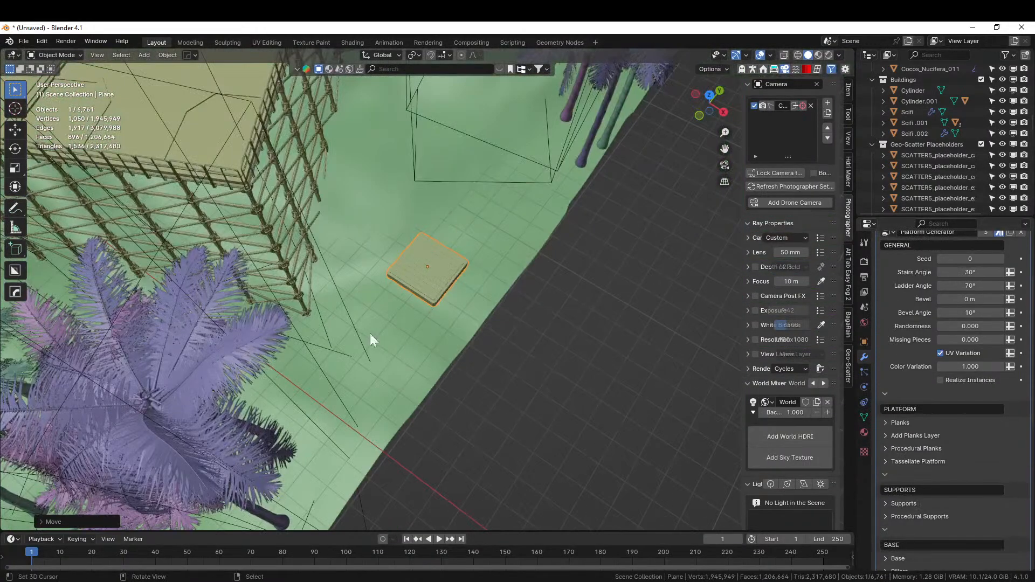
pyautogui.scroll(-3, 370, 334)
pyautogui.click(309, 175)
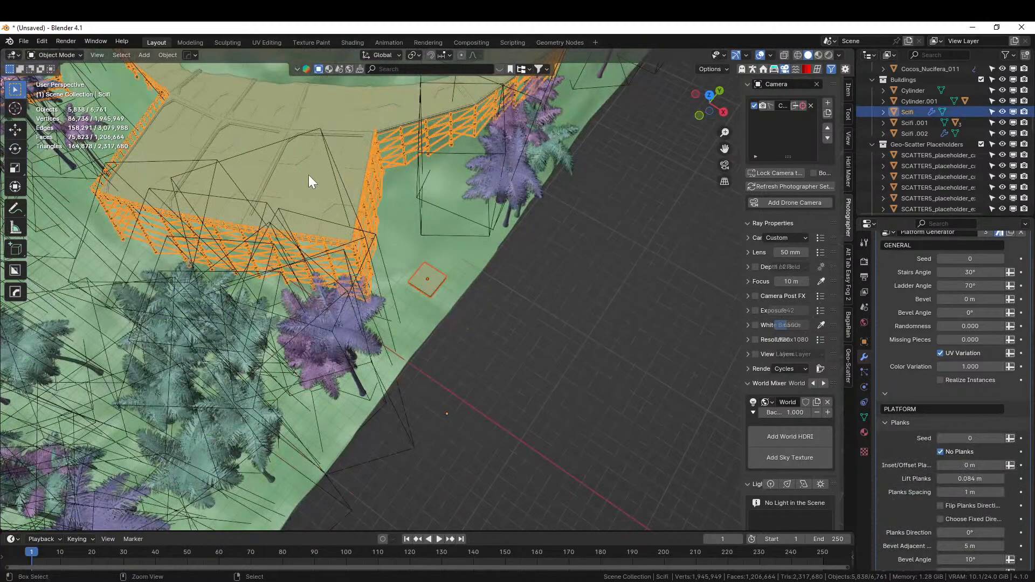
pyautogui.hotkey('ctrl', 'j')
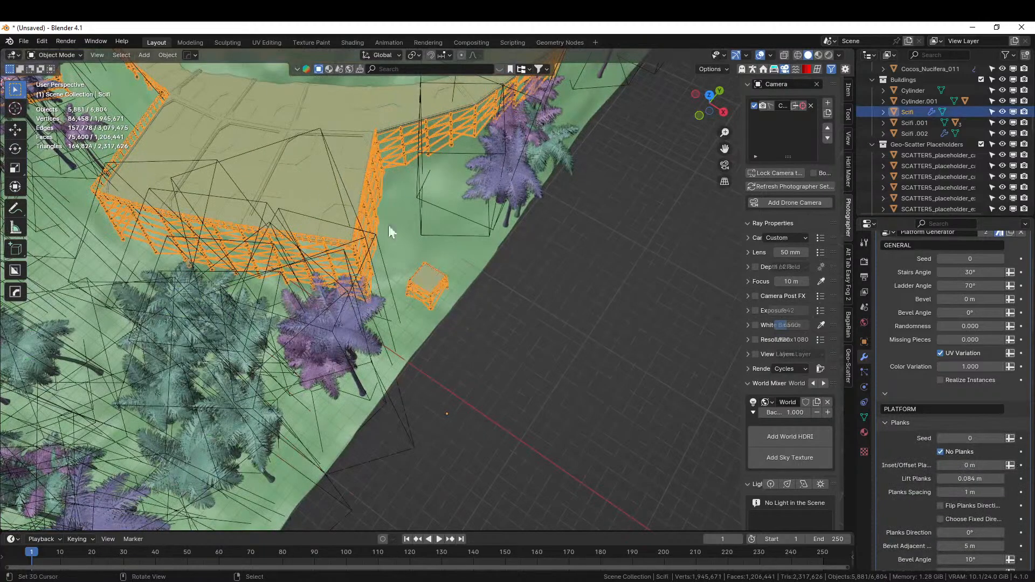
# Separate the small square face from the Scifi mesh into its own object and return to Object Mode.
pyautogui.click(427, 278)
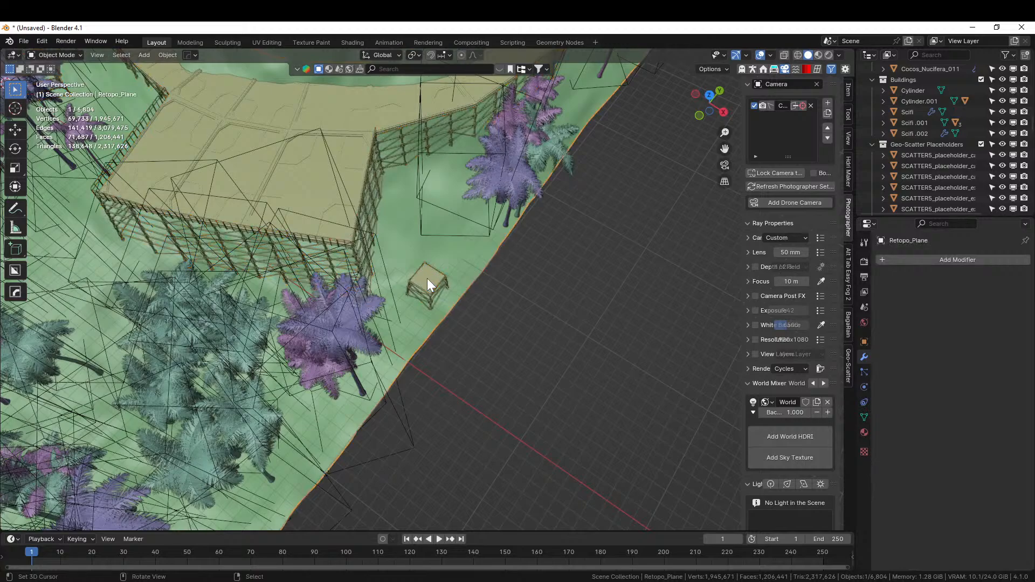
pyautogui.press('Tab')
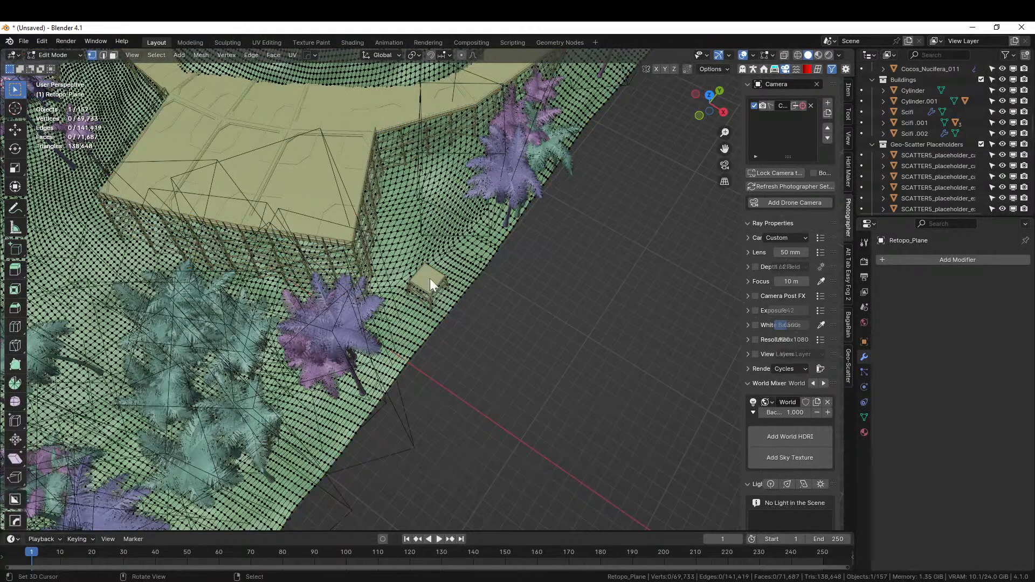
pyautogui.press('Tab')
pyautogui.click(431, 278)
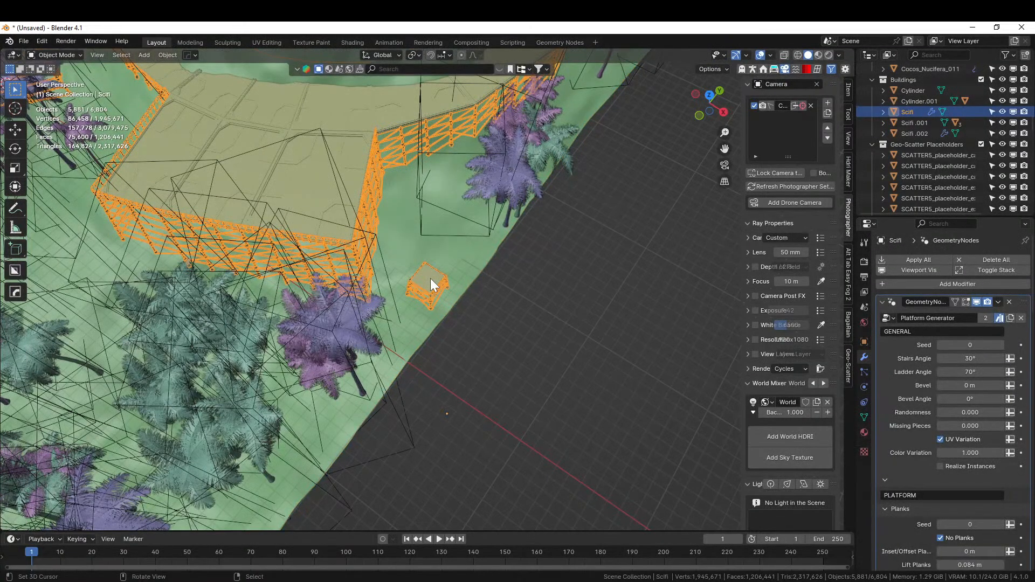
pyautogui.press('Tab')
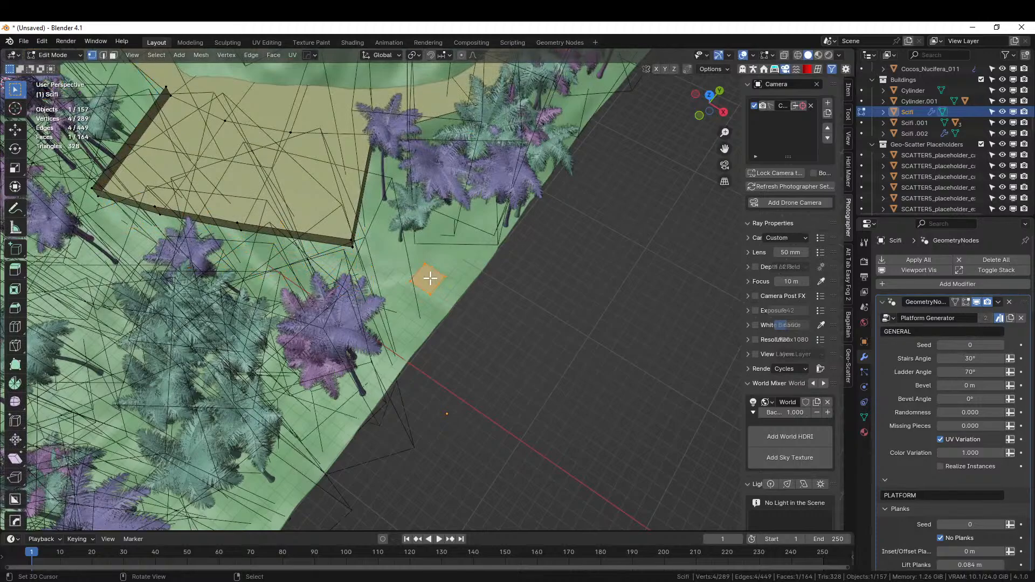
pyautogui.press('p')
pyautogui.click(430, 278)
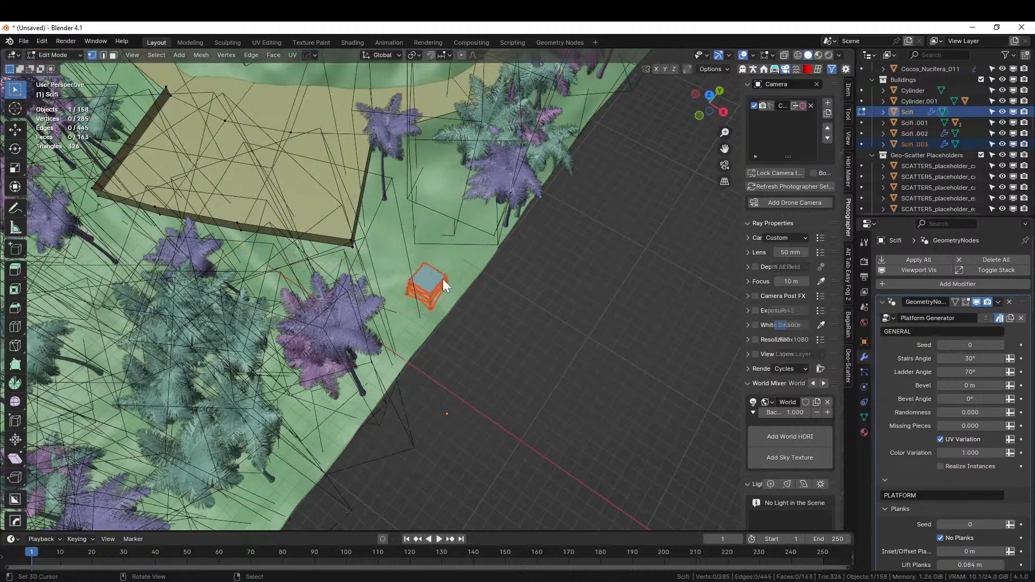
pyautogui.press('Tab')
# Move the separated small platform off the terrain to the empty area just beyond its edge, using the top view.
pyautogui.click(425, 279)
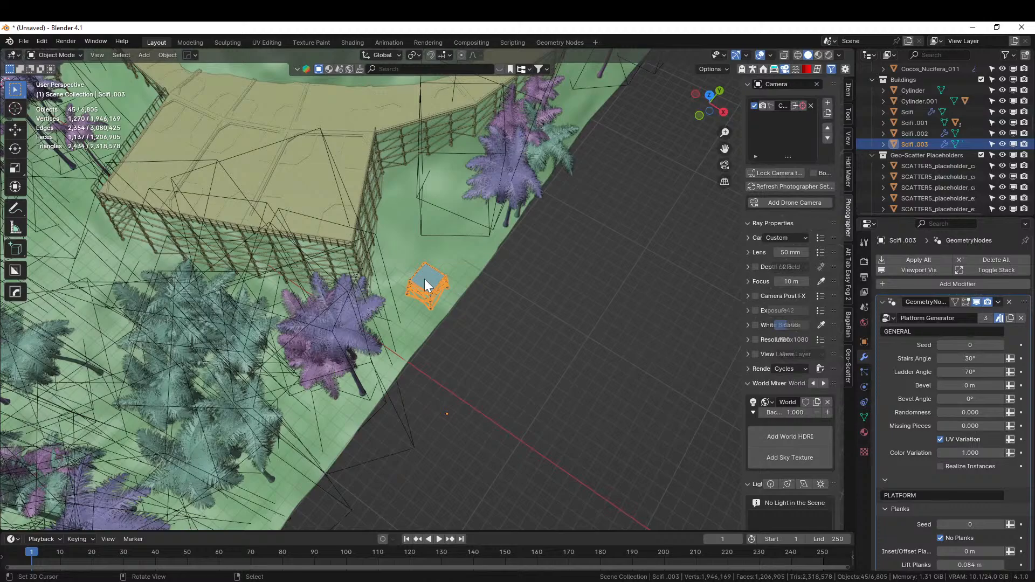
pyautogui.press('g')
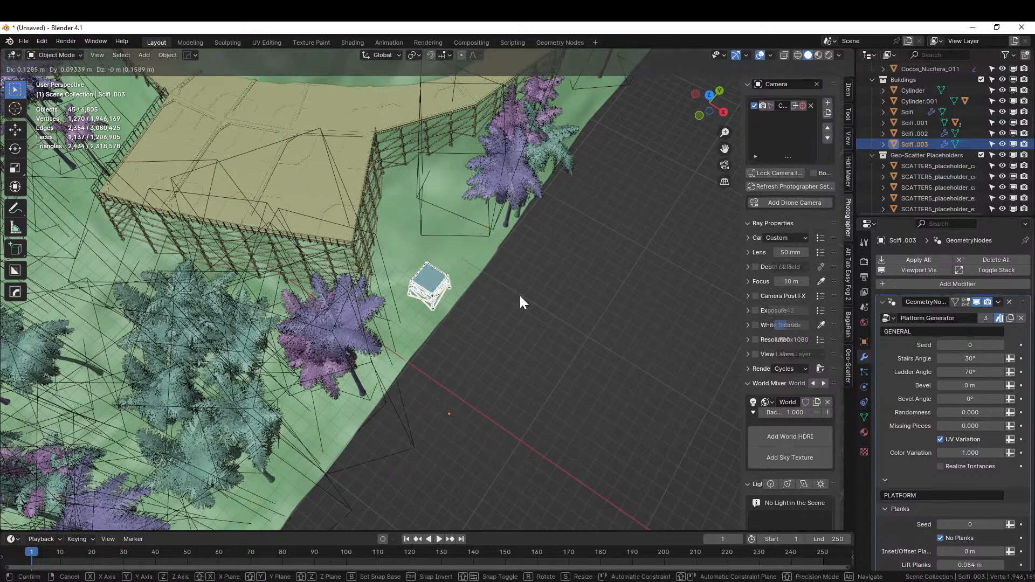
pyautogui.press('KP_7')
pyautogui.click(520, 295)
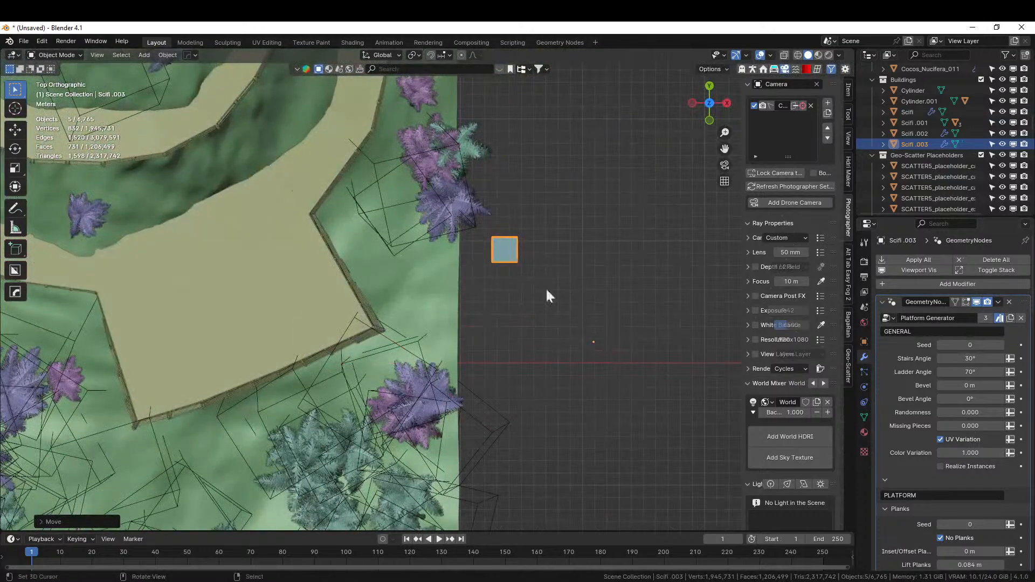
# Clear the Ground terrain collection from the small platform's Platform Generator base settings.
pyautogui.scroll(-2, 547, 297)
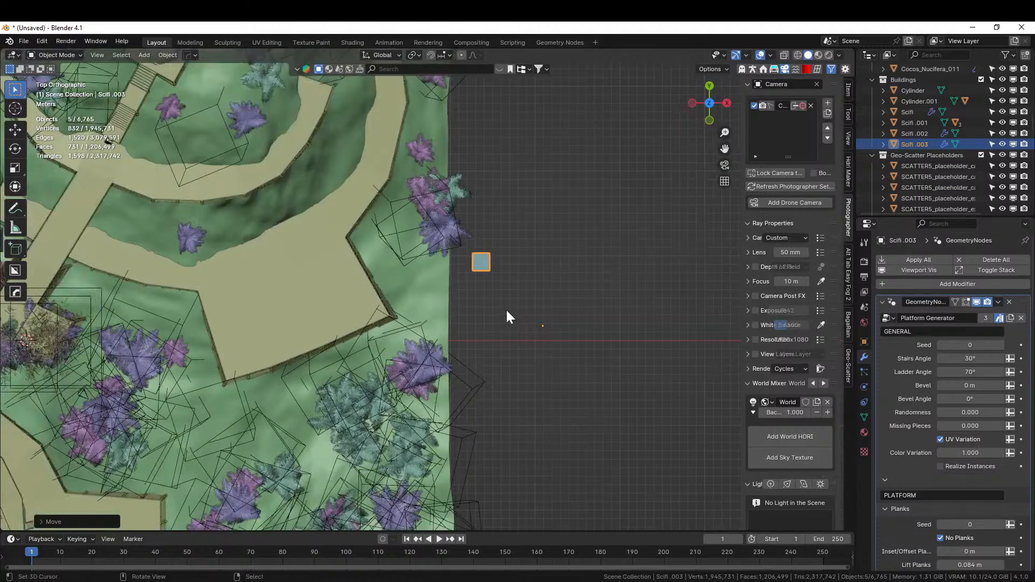
pyautogui.scroll(-5, 954, 494)
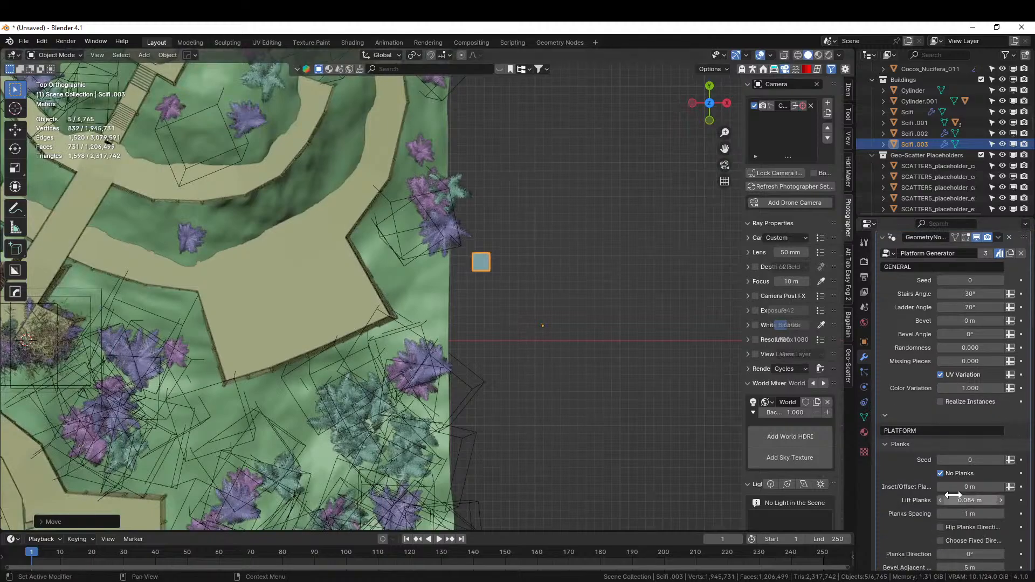
pyautogui.scroll(-8, 960, 471)
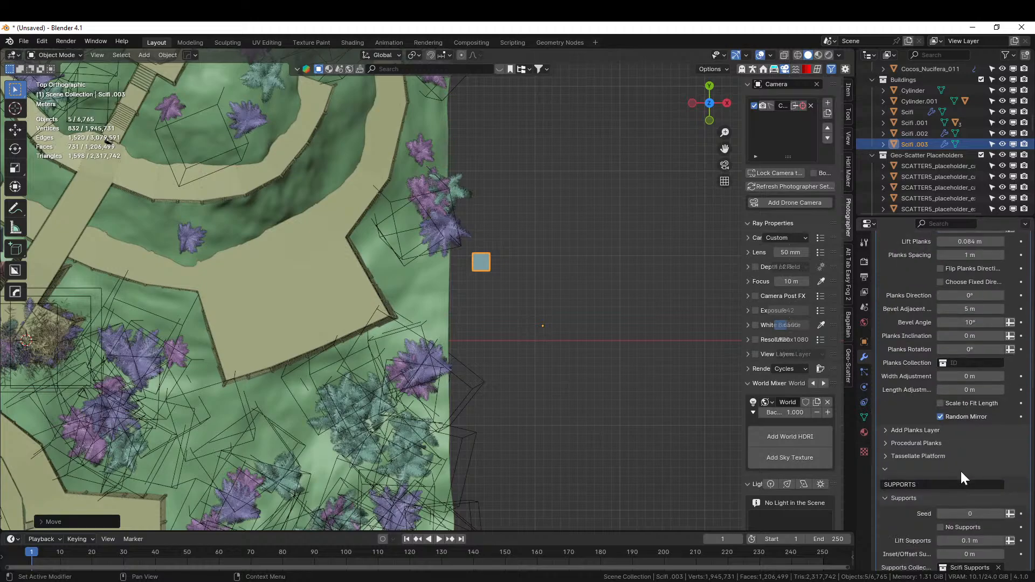
pyautogui.scroll(-10, 961, 473)
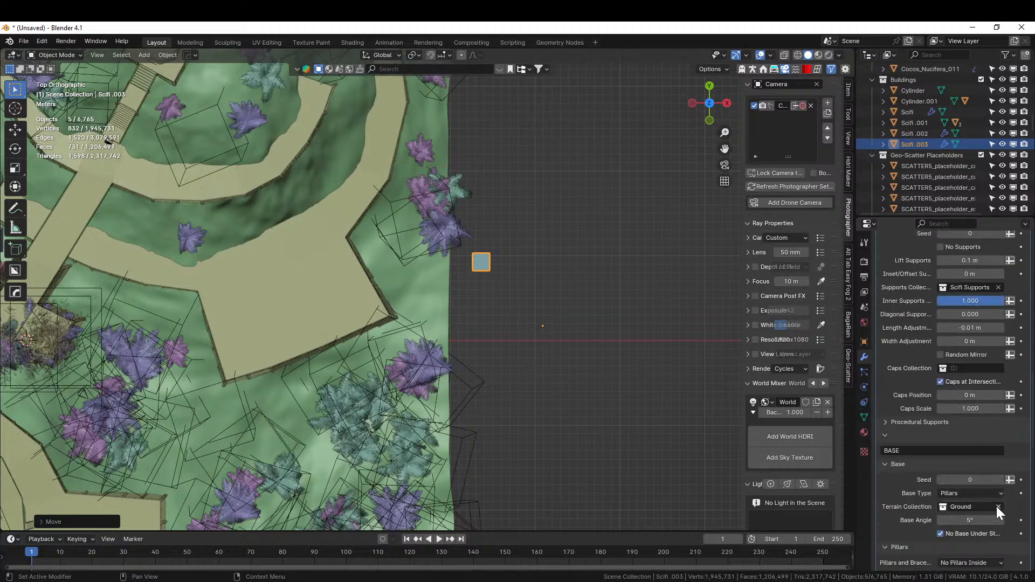
pyautogui.click(999, 507)
# Copy the small platform and paste it into the open 240510-1 Livestream Pirate Port.blend scene.
pyautogui.moveTo(574, 348); pyautogui.dragTo(463, 254, button='middle')
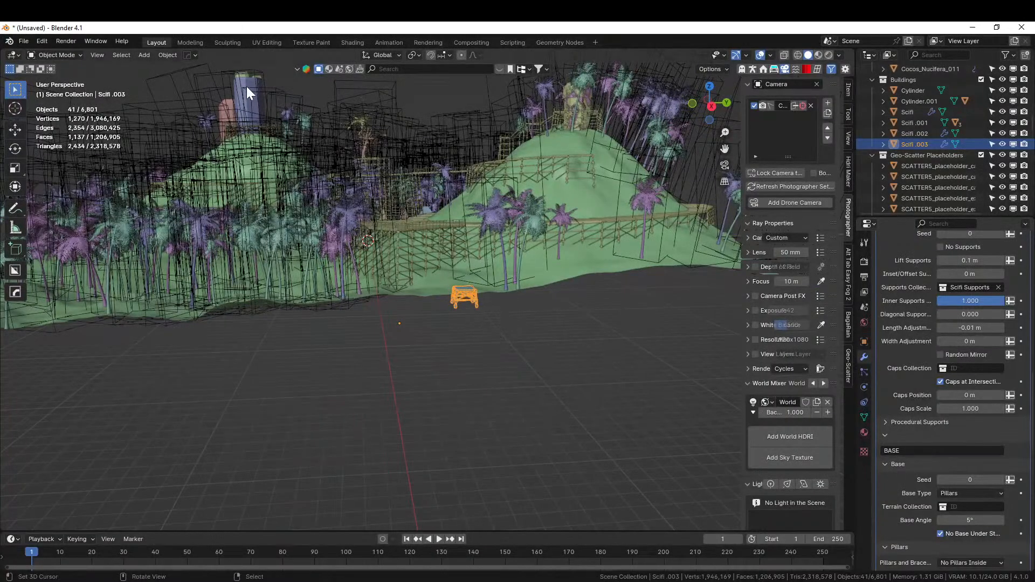
pyautogui.hotkey('ctrl', 'c')
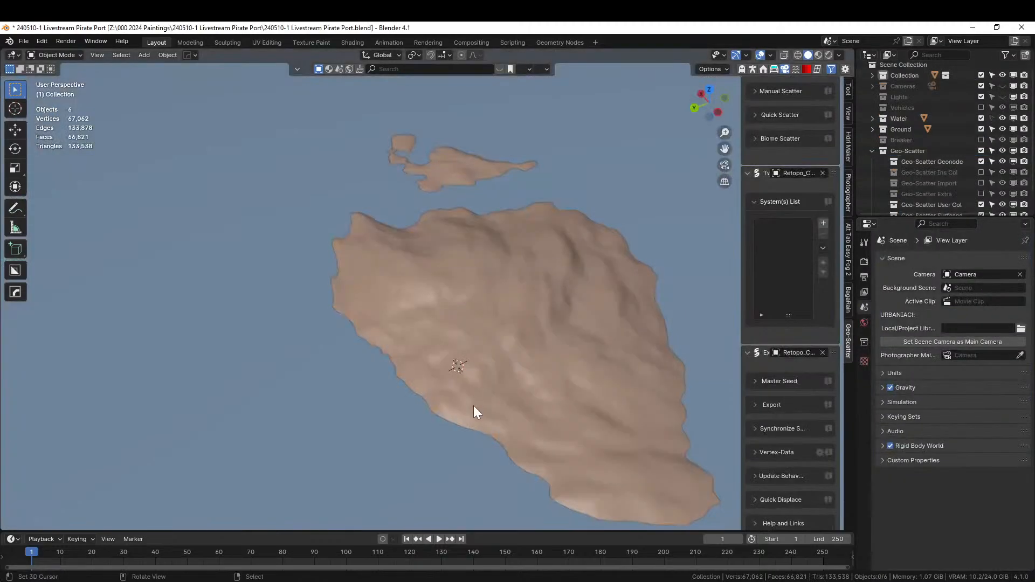
pyautogui.hotkey('ctrl', 'v')
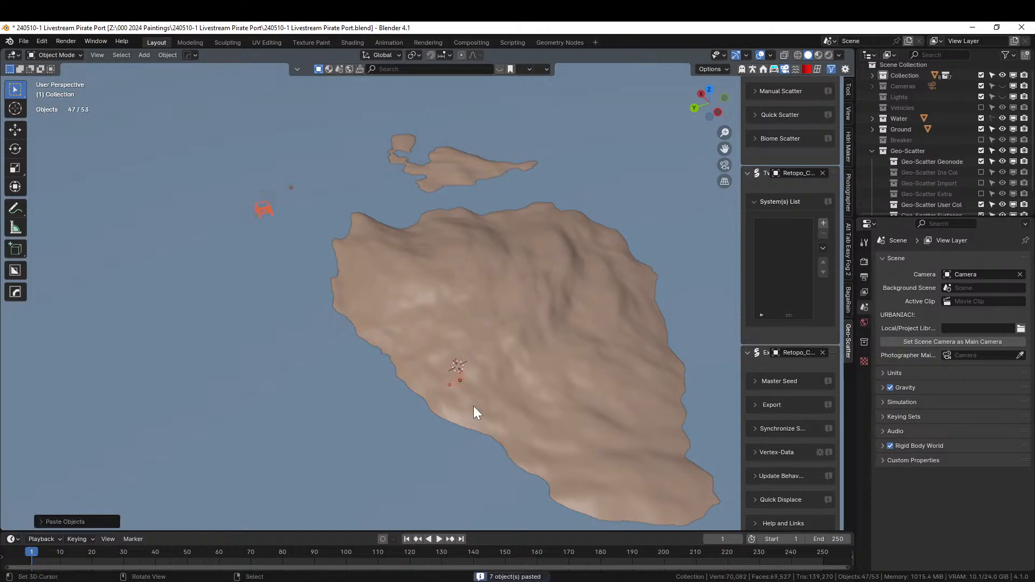
# Move the pasted objects a short way in negative Y over the water, working from the top view.
pyautogui.moveTo(473, 407); pyautogui.dragTo(524, 411, button='middle')
pyautogui.scroll(-6, 470, 403)
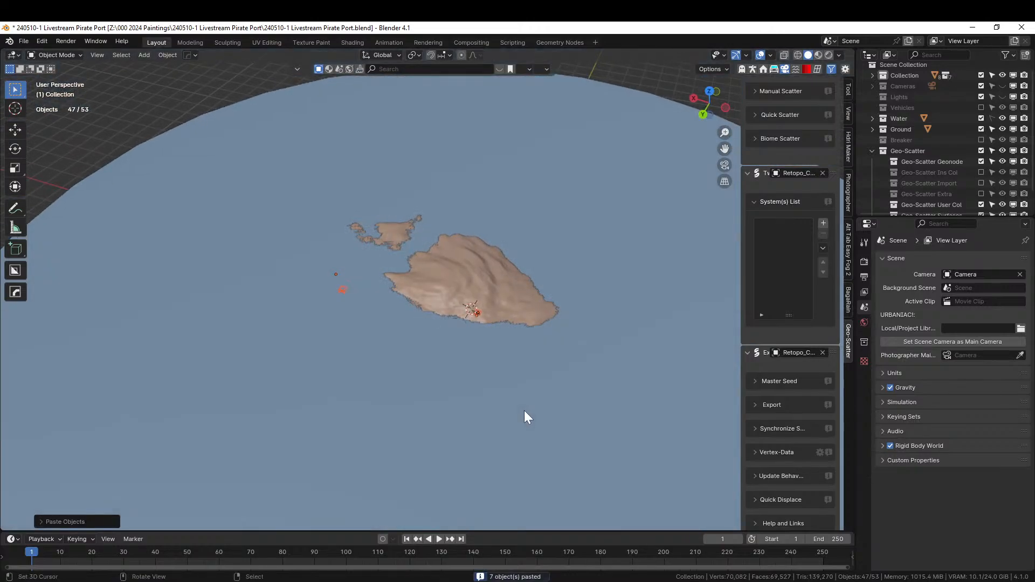
pyautogui.press('KP_7')
pyautogui.scroll(3, 431, 351)
pyautogui.scroll(-3, 393, 283)
pyautogui.press('g')
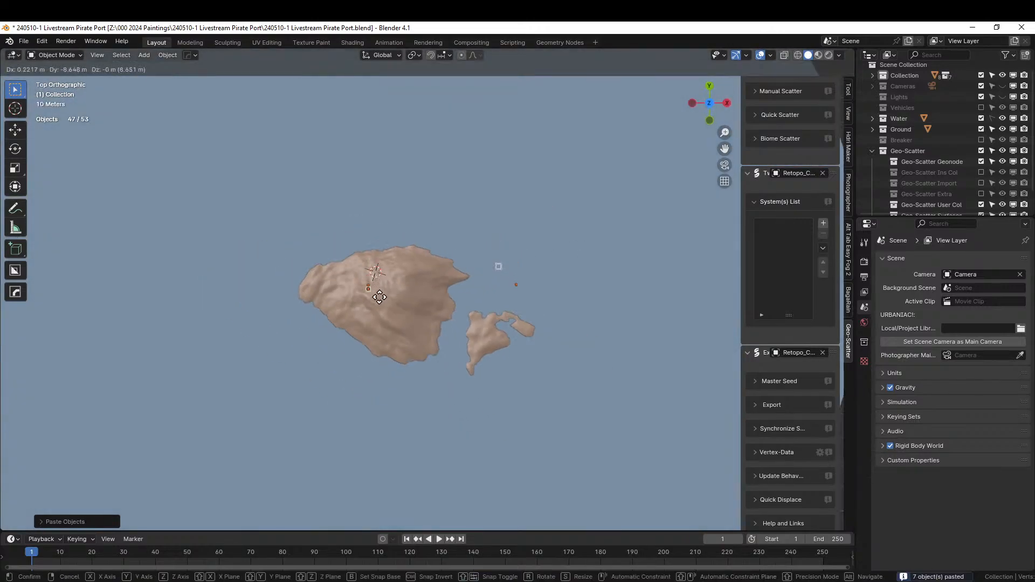
pyautogui.click(377, 301)
# Move the pasted platform objects onto the large island's shore facing the smaller island.
pyautogui.moveTo(377, 301); pyautogui.dragTo(467, 237, button='middle')
pyautogui.scroll(5, 450, 280)
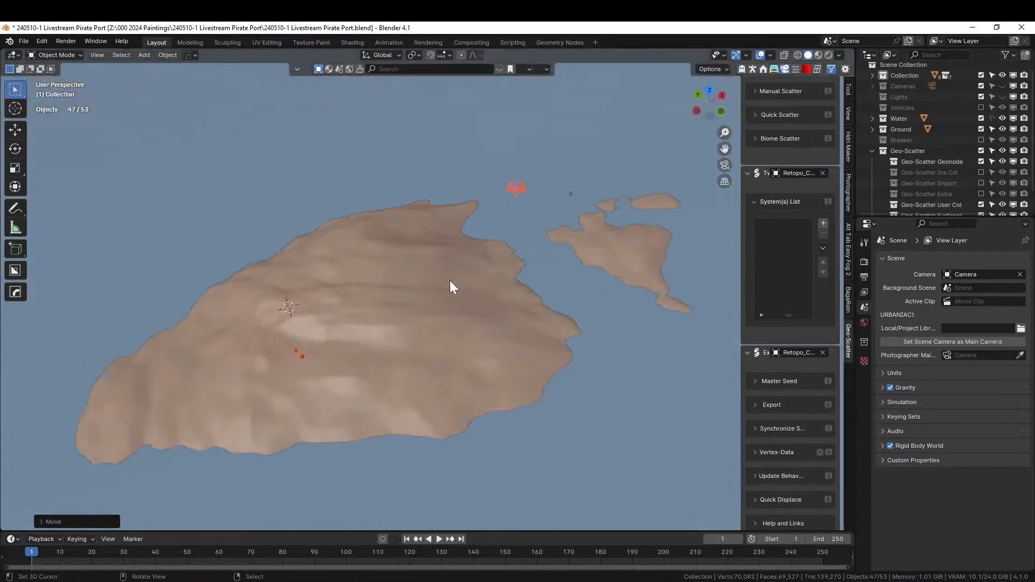
pyautogui.moveTo(450, 280); pyautogui.dragTo(376, 334, button='middle')
pyautogui.press('KP_7')
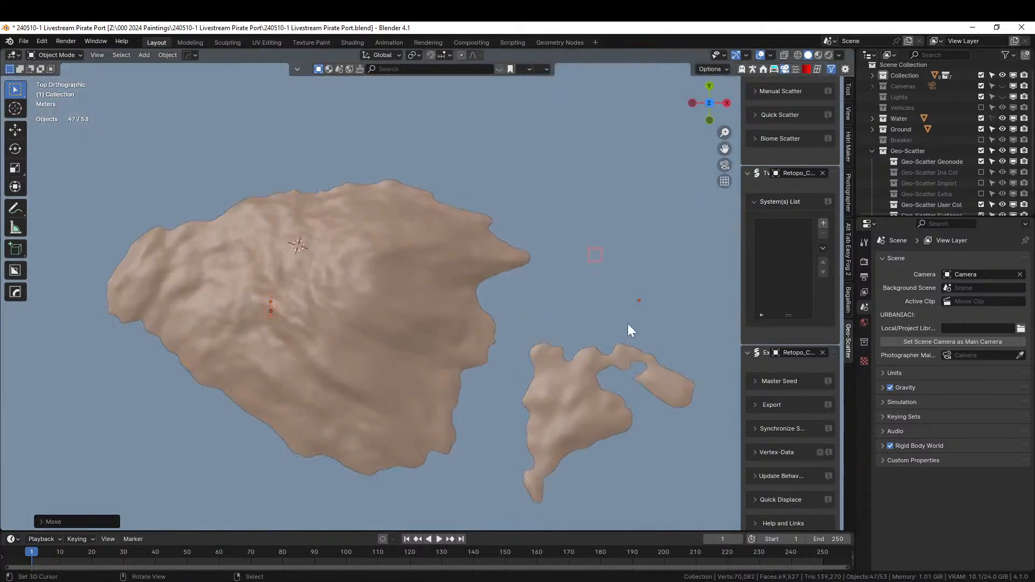
pyautogui.press('g')
pyautogui.click(455, 364)
pyautogui.moveTo(449, 323); pyautogui.dragTo(439, 266, button='middle')
pyautogui.scroll(3, 439, 267)
# Raise the pasted platform vertically above the island slope to a Z location of about 3.57 m.
pyautogui.click(421, 242)
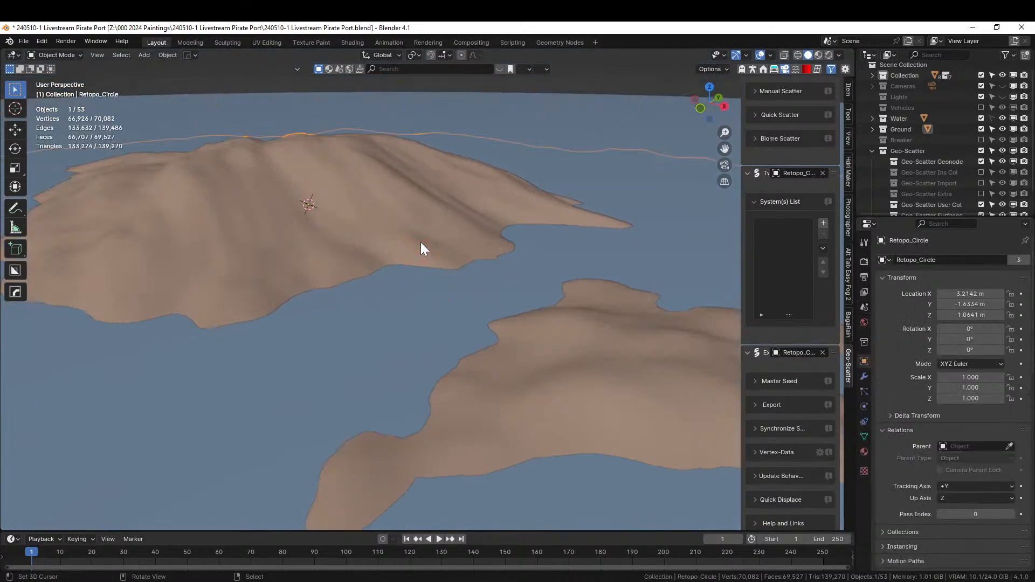
pyautogui.hotkey('ctrl', 'z')
pyautogui.press('g')
pyautogui.press('z')
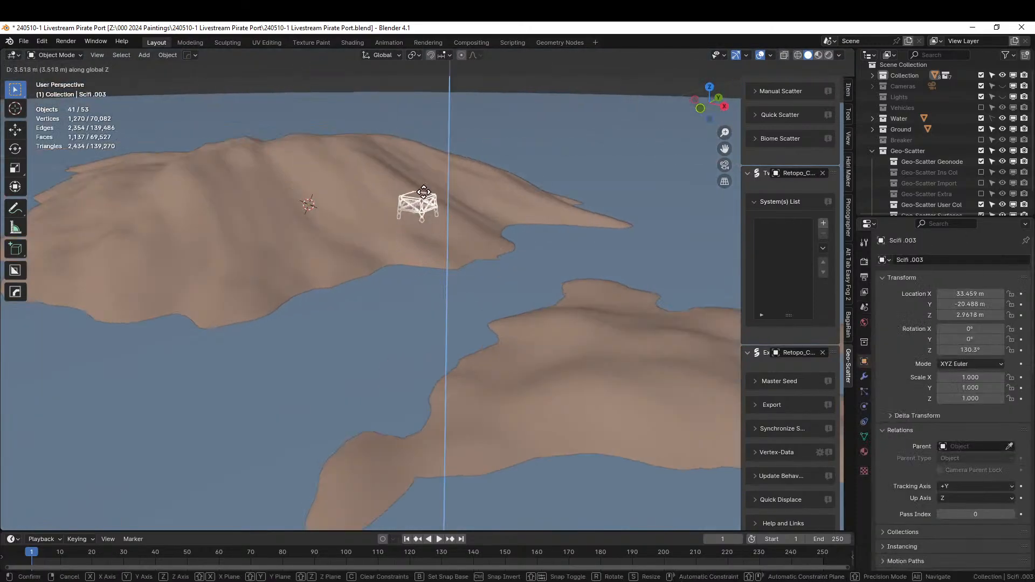
pyautogui.click(425, 186)
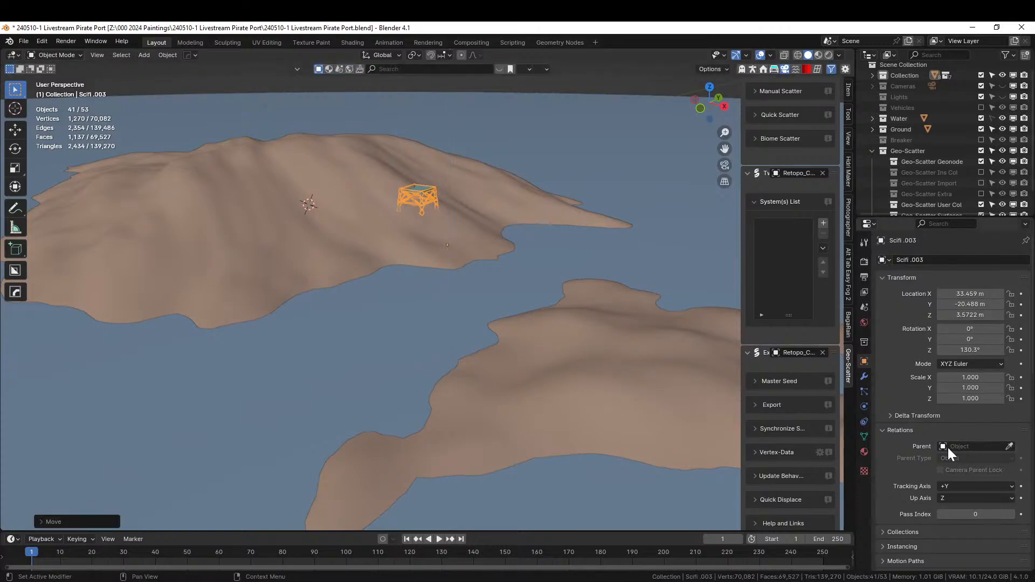
# Assign the Ground collection as the terrain collection in the platform's generator base settings.
pyautogui.click(864, 376)
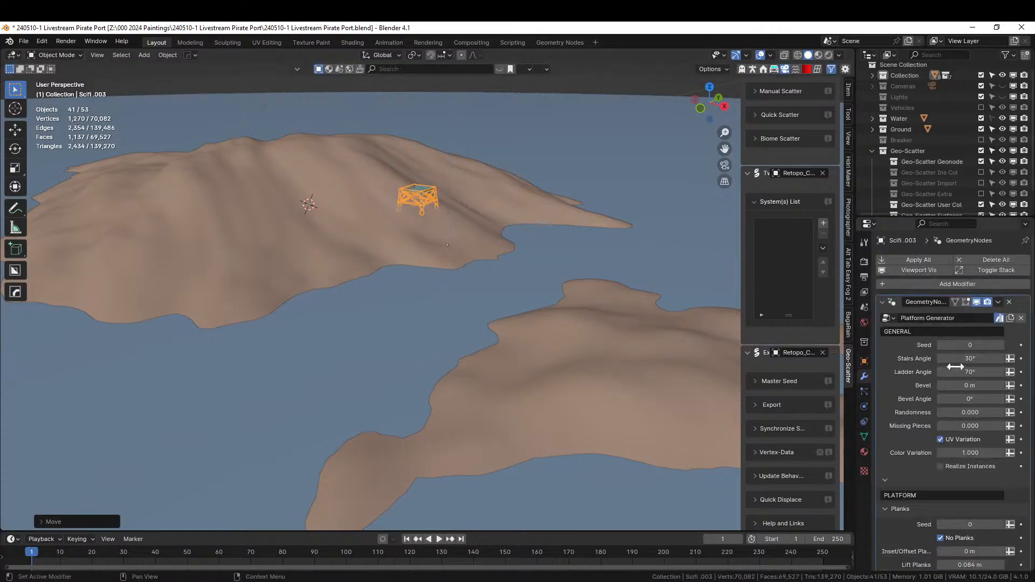
pyautogui.scroll(-10, 956, 419)
pyautogui.scroll(-4, 957, 419)
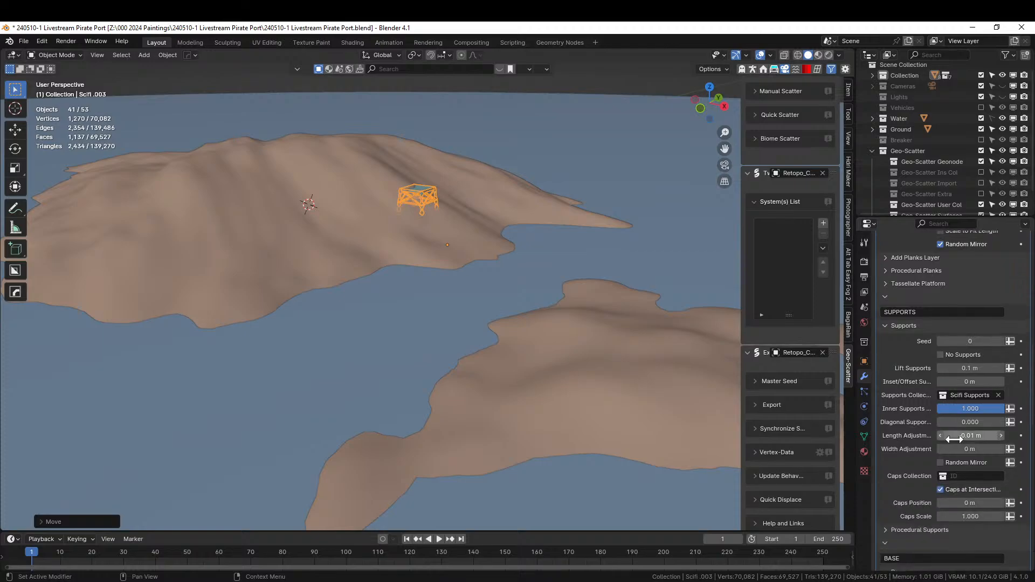
pyautogui.scroll(-4, 949, 488)
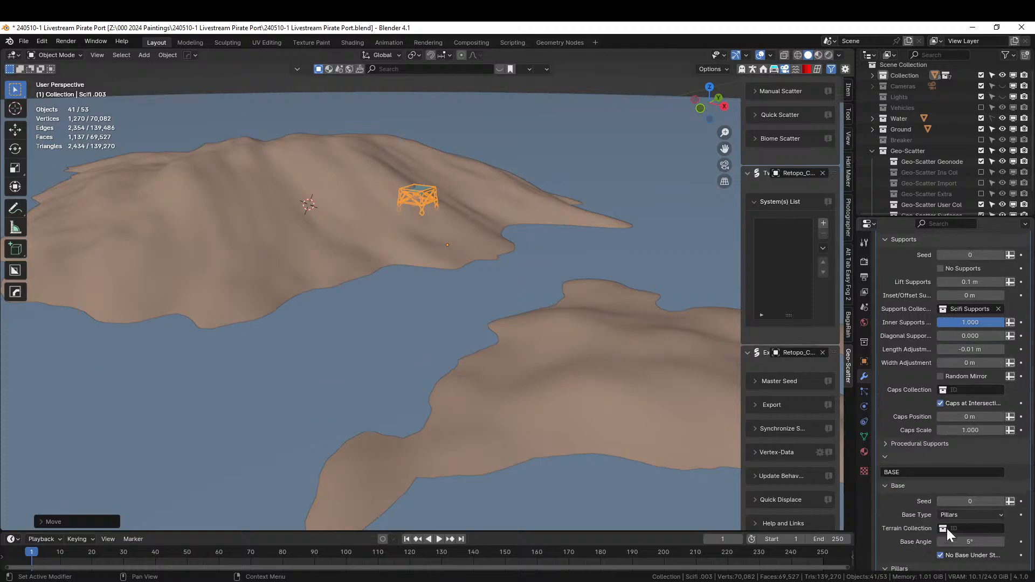
pyautogui.click(952, 529)
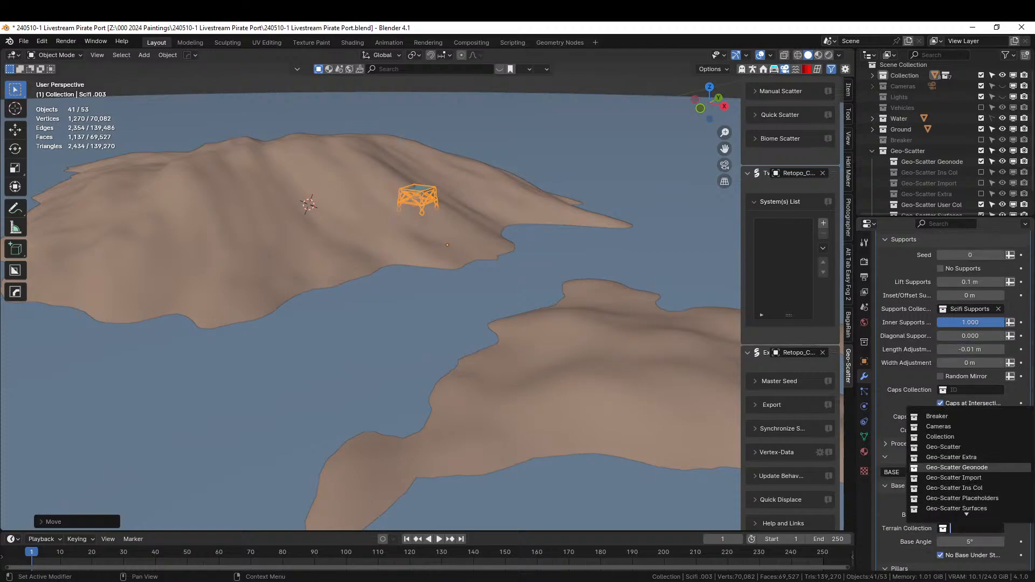
pyautogui.write('groun')
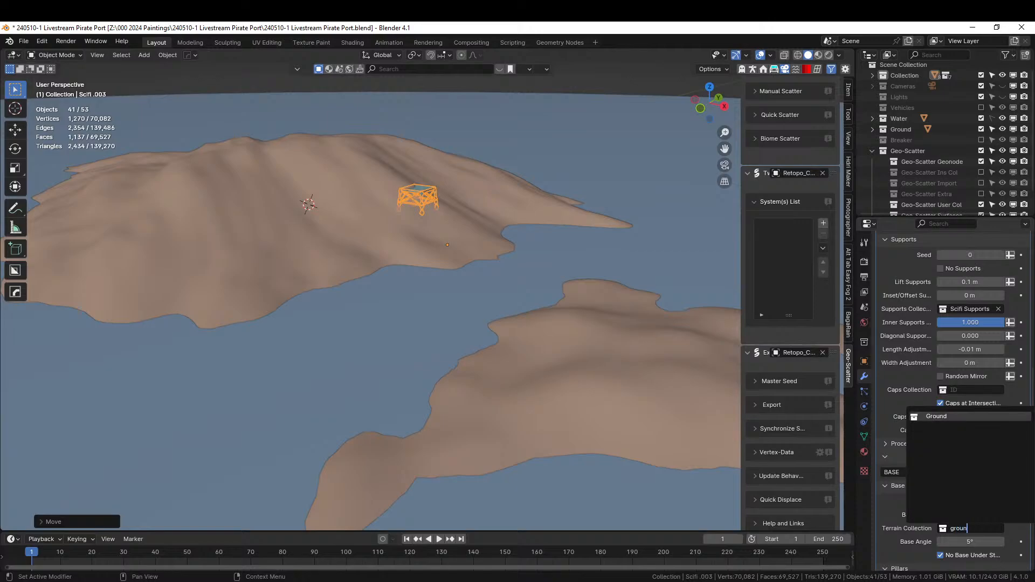
pyautogui.press('Return')
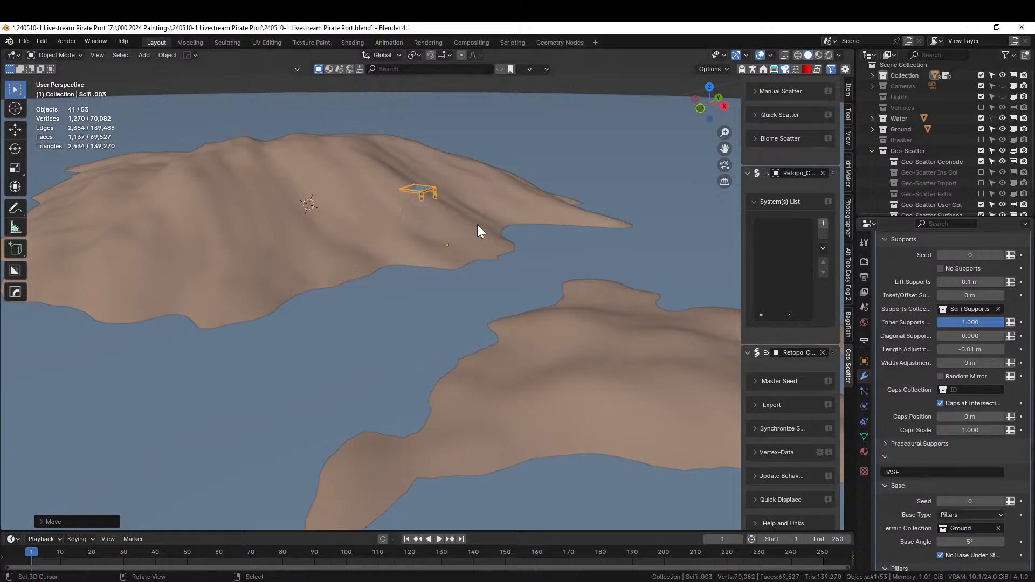
# Raise the platform further along Z so its supports extend down to the island slope.
pyautogui.press('g')
pyautogui.press('z')
pyautogui.click(473, 186)
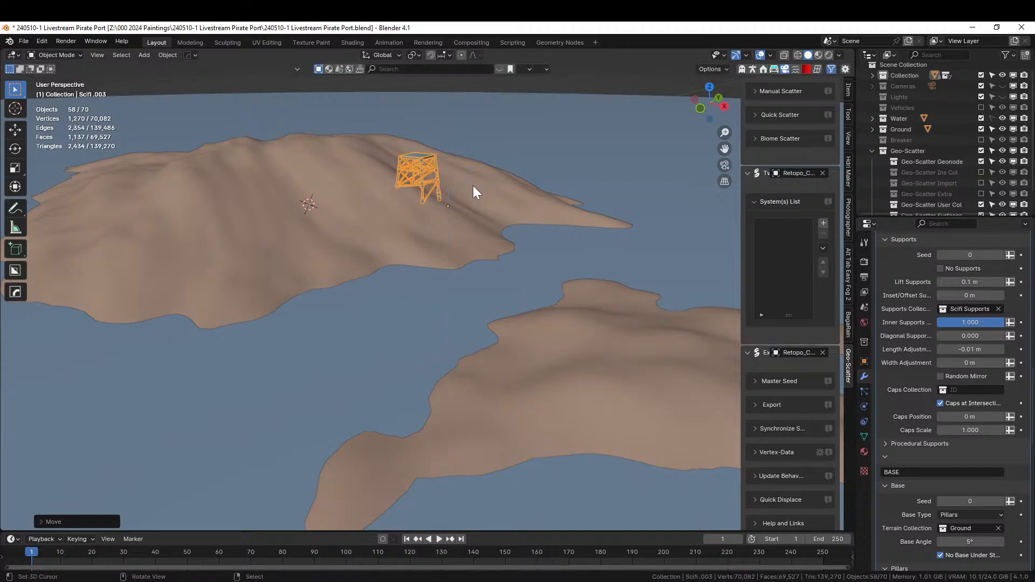
# Enable the Vehicles collection and view the ships and islands from above.
pyautogui.press('KP_7')
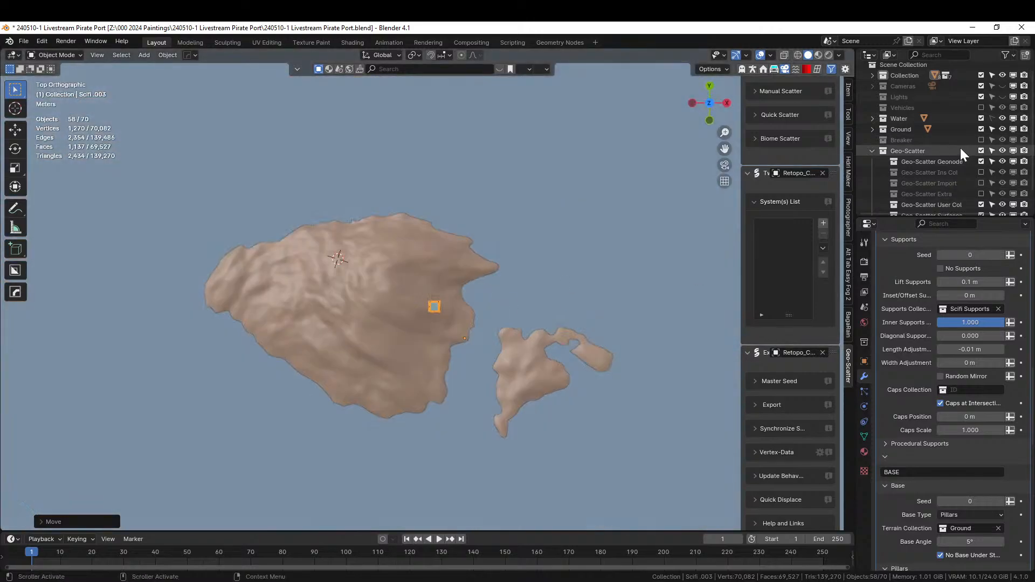
pyautogui.click(981, 107)
pyautogui.scroll(-3, 525, 263)
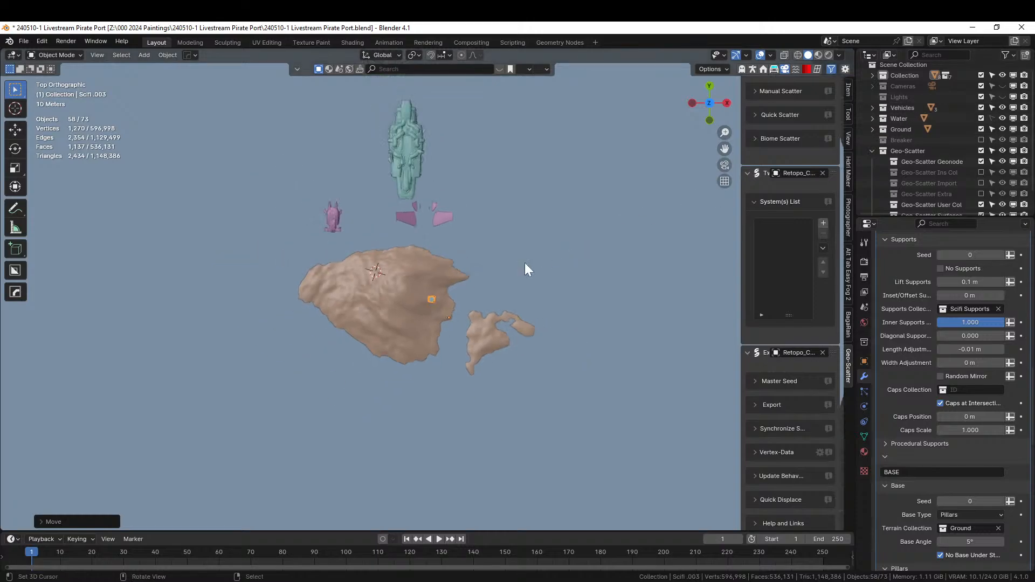
# Raise the winged pink spaceship along Z so it floats above the water near the large ship.
pyautogui.keyDown('shift'); pyautogui.moveTo(528, 302); pyautogui.dragTo(491, 368, button='middle'); pyautogui.keyUp('shift')
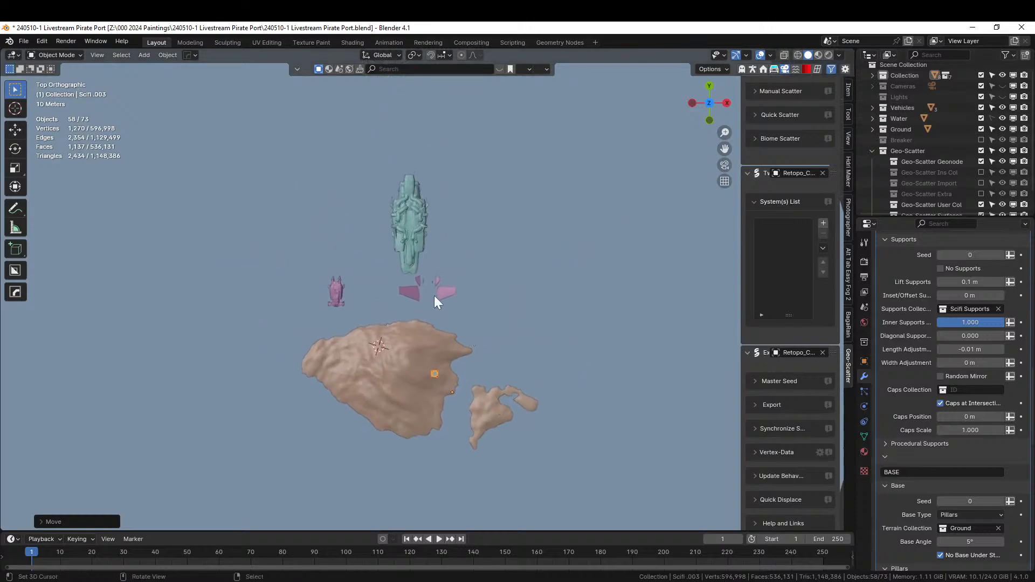
pyautogui.click(438, 297)
pyautogui.moveTo(443, 299); pyautogui.dragTo(399, 348, button='middle')
pyautogui.press('g')
pyautogui.press('z')
pyautogui.click(449, 249)
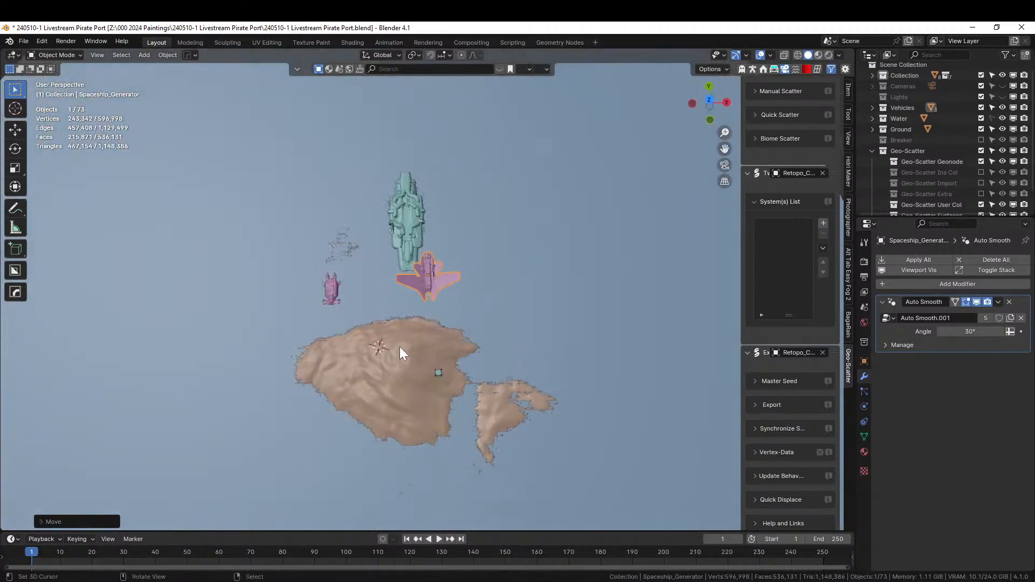
# Move the sci-fi platform off the island slope to the open water beside the large teal ship.
pyautogui.scroll(3, 400, 347)
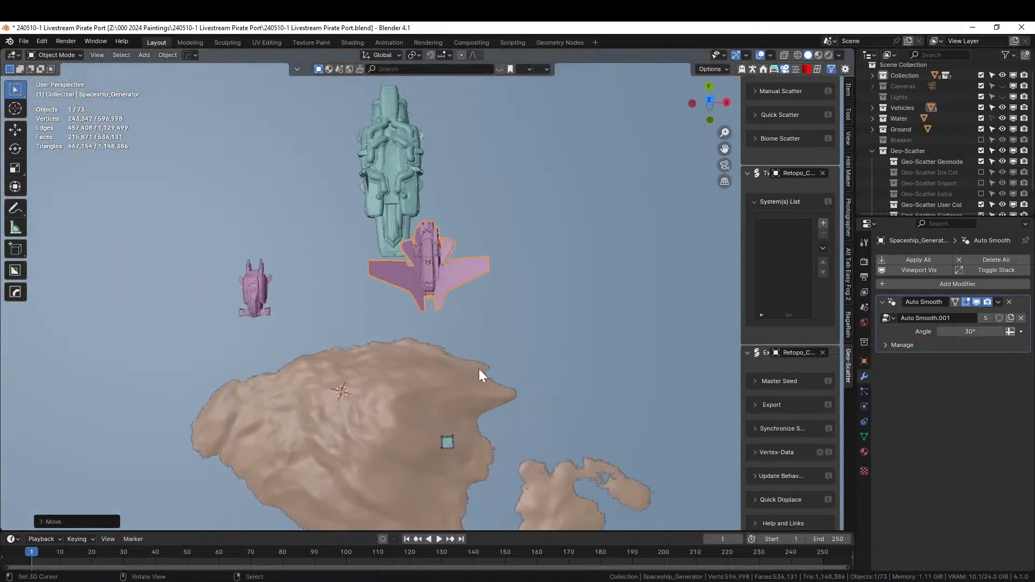
pyautogui.click(448, 443)
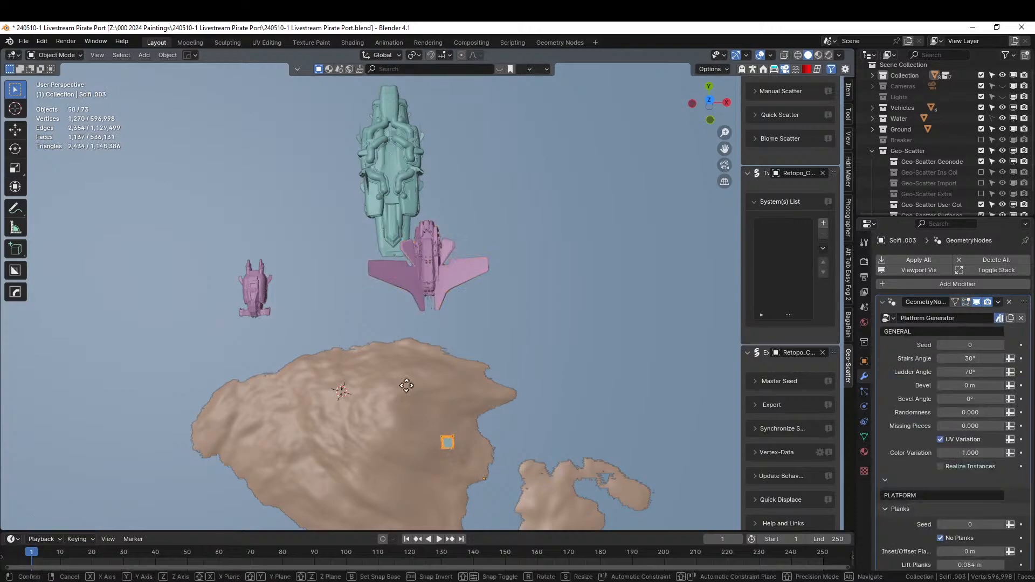
pyautogui.press('g')
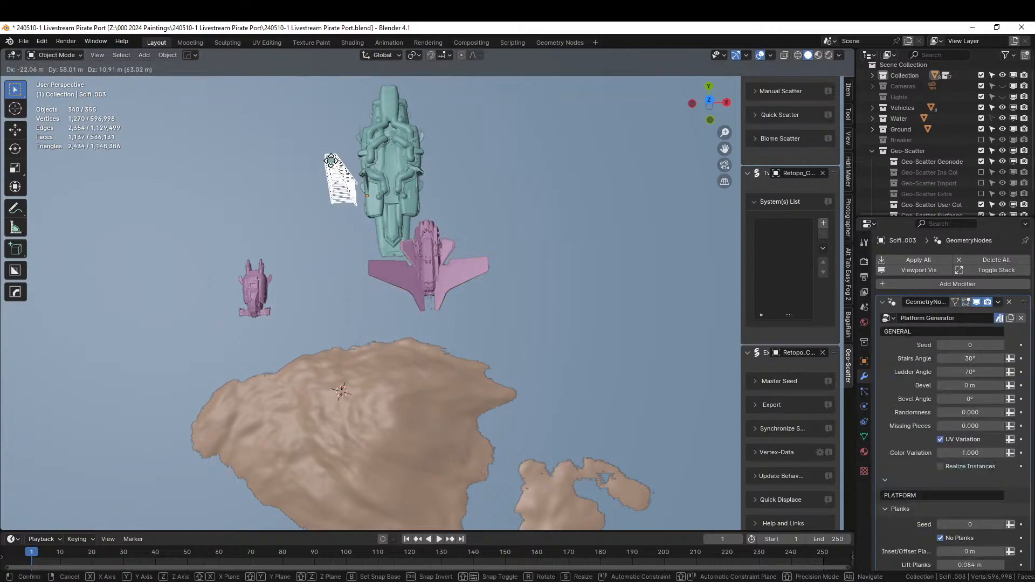
pyautogui.click(329, 128)
# Lower the platform along Z to roughly the deck height of the large teal ship.
pyautogui.press('KP_5')
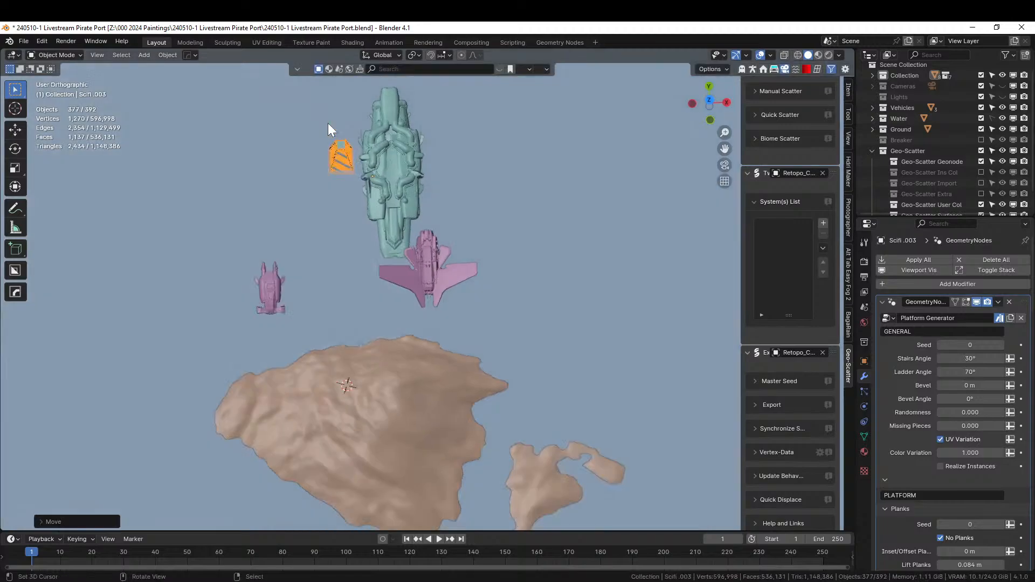
pyautogui.moveTo(337, 130); pyautogui.dragTo(491, 205, button='middle')
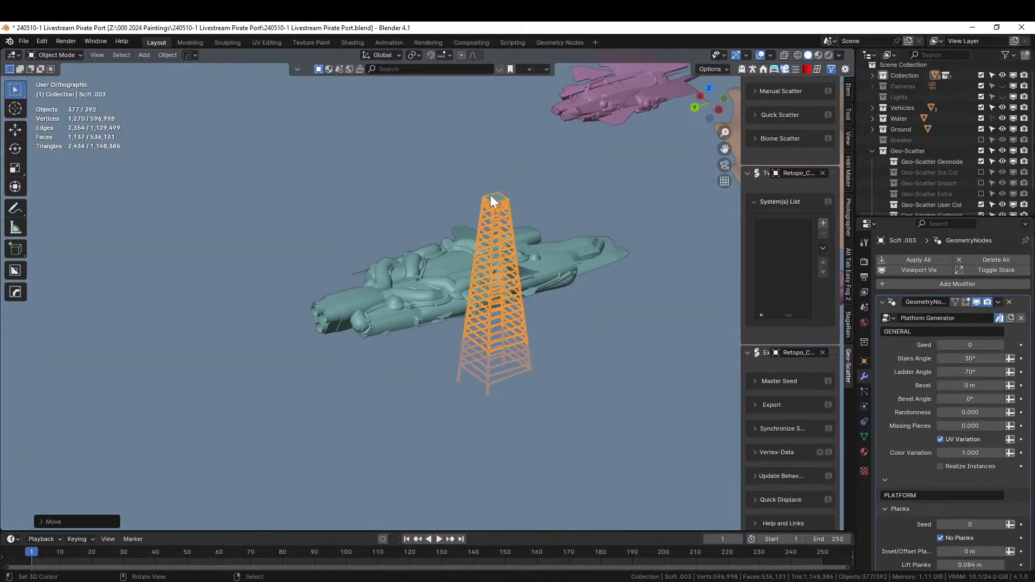
pyautogui.press('g')
pyautogui.press('z')
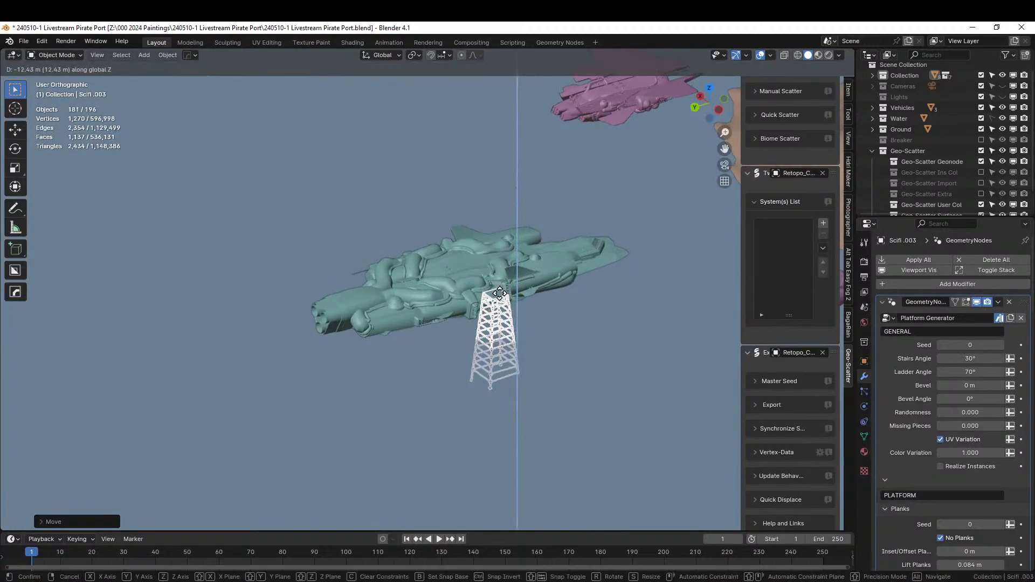
pyautogui.click(503, 299)
pyautogui.press('KP_7')
pyautogui.scroll(3, 503, 300)
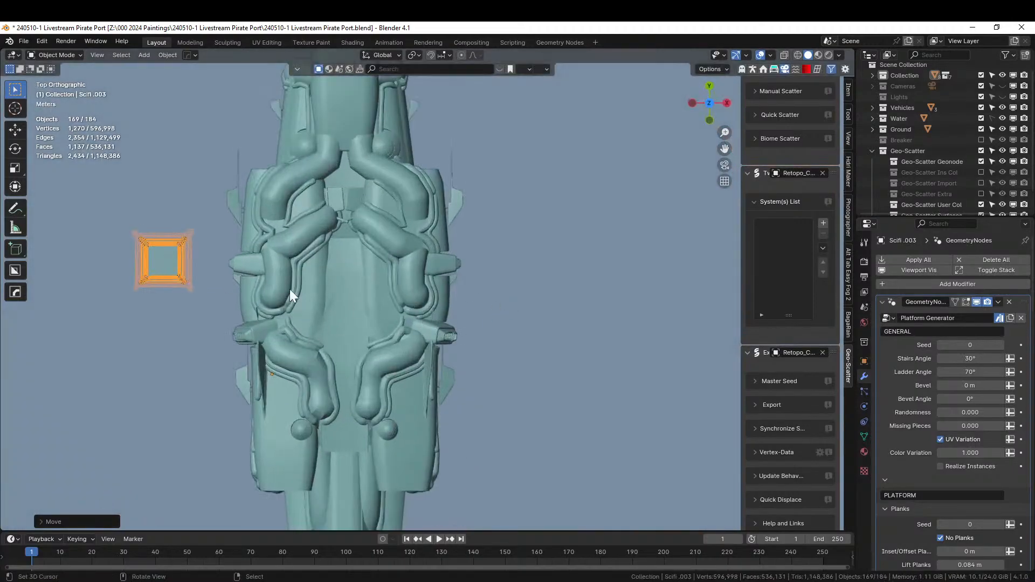
pyautogui.keyDown('shift'); pyautogui.moveTo(334, 298); pyautogui.dragTo(475, 301, button='middle'); pyautogui.keyUp('shift')
pyautogui.press('s')
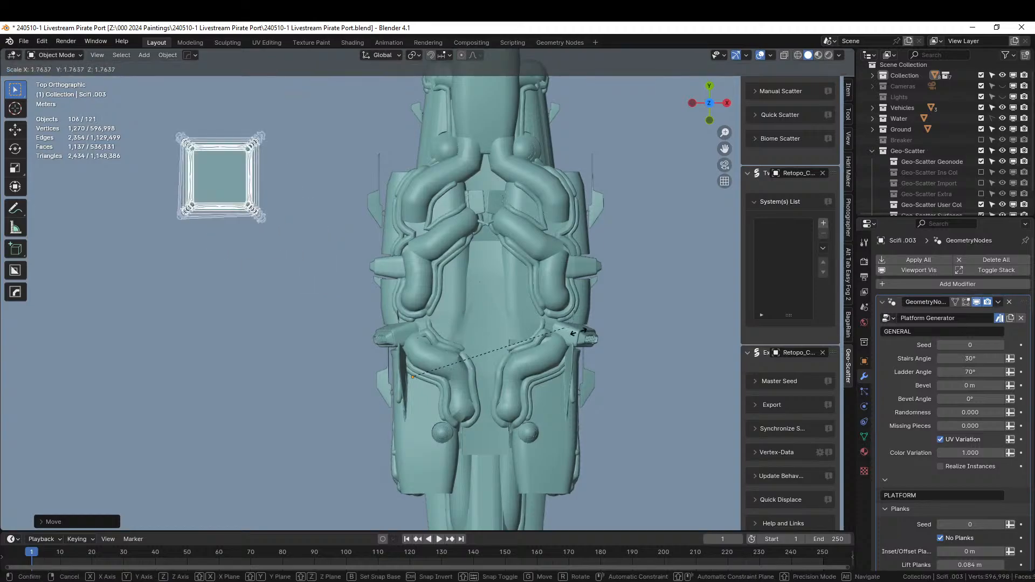
pyautogui.rightClick(500, 312)
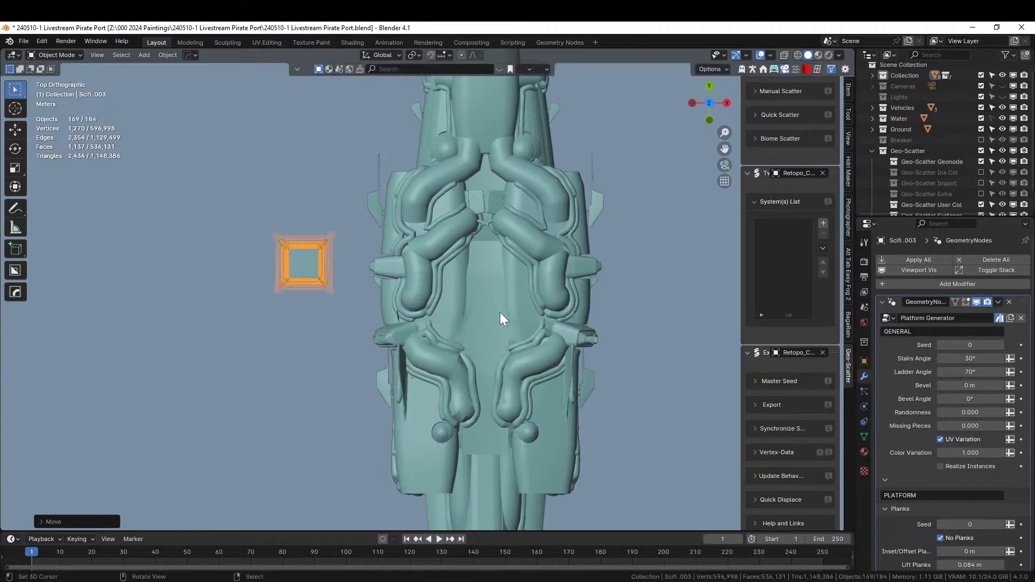
# Set the platform's origin to its geometry and scale the platform up uniformly beside the large ship.
pyautogui.click(304, 260)
pyautogui.click(304, 263)
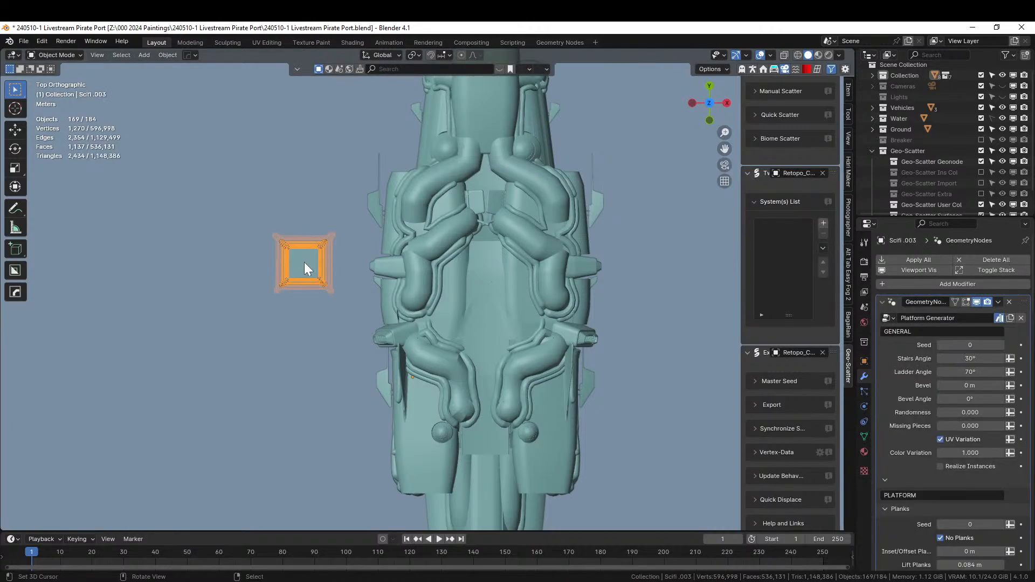
pyautogui.click(167, 56)
pyautogui.moveTo(182, 79)
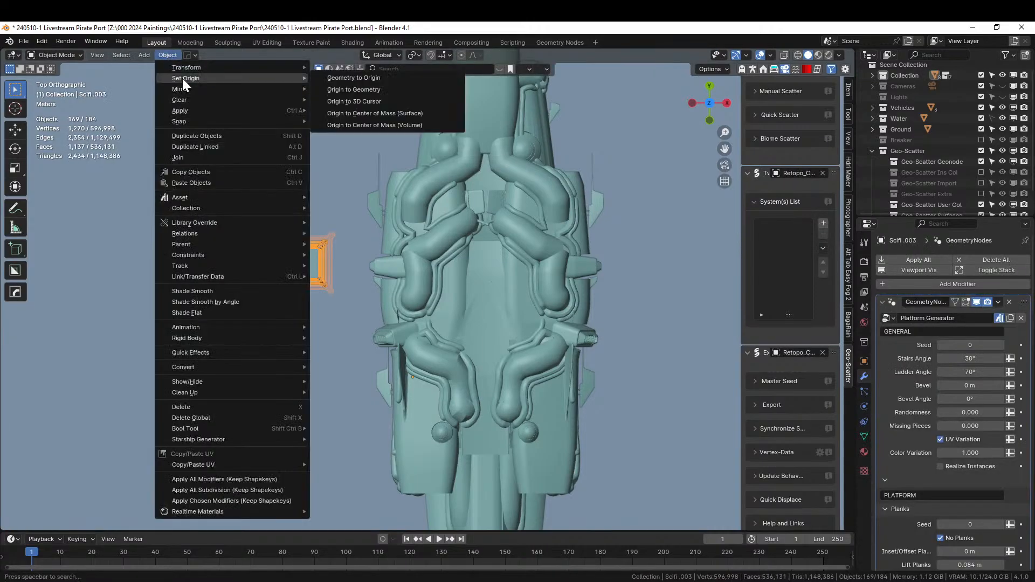
pyautogui.click(373, 88)
pyautogui.press('s')
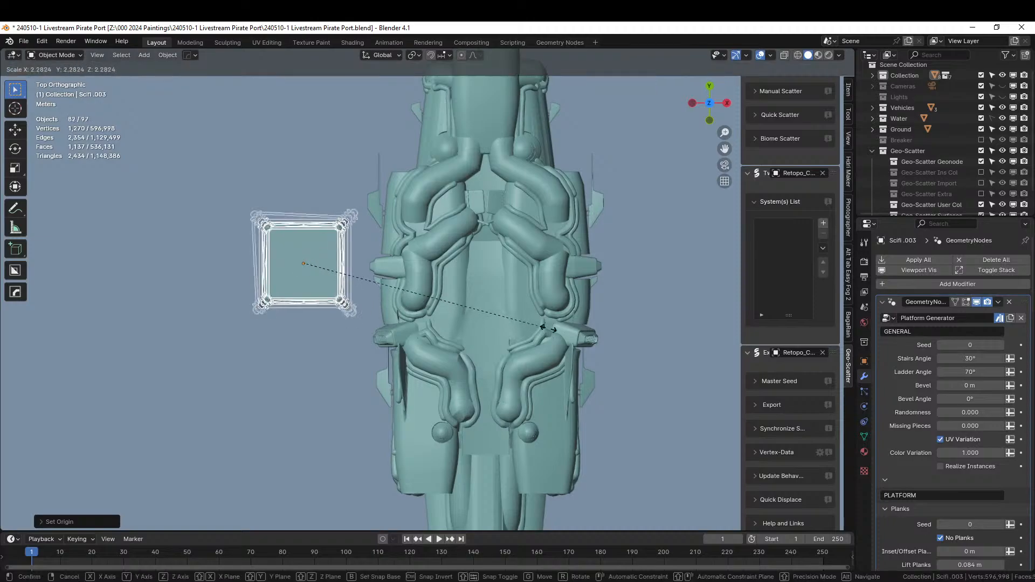
pyautogui.click(551, 325)
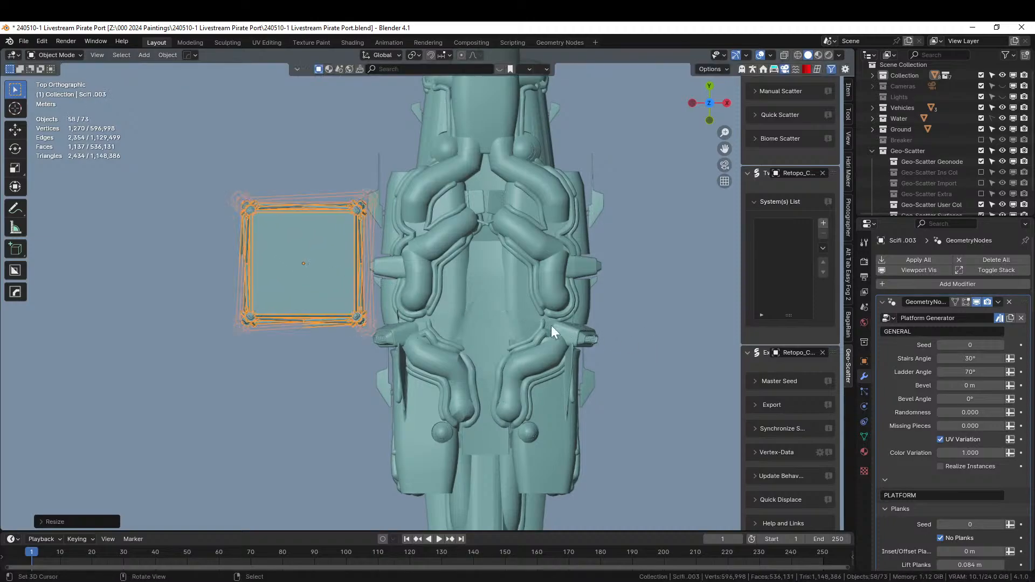
# Stretch the platform mesh along Y into a long pier by moving its end edges, from alongside the large ship to the island shore.
pyautogui.scroll(-2, 340, 341)
pyautogui.press('Tab')
pyautogui.click(338, 240)
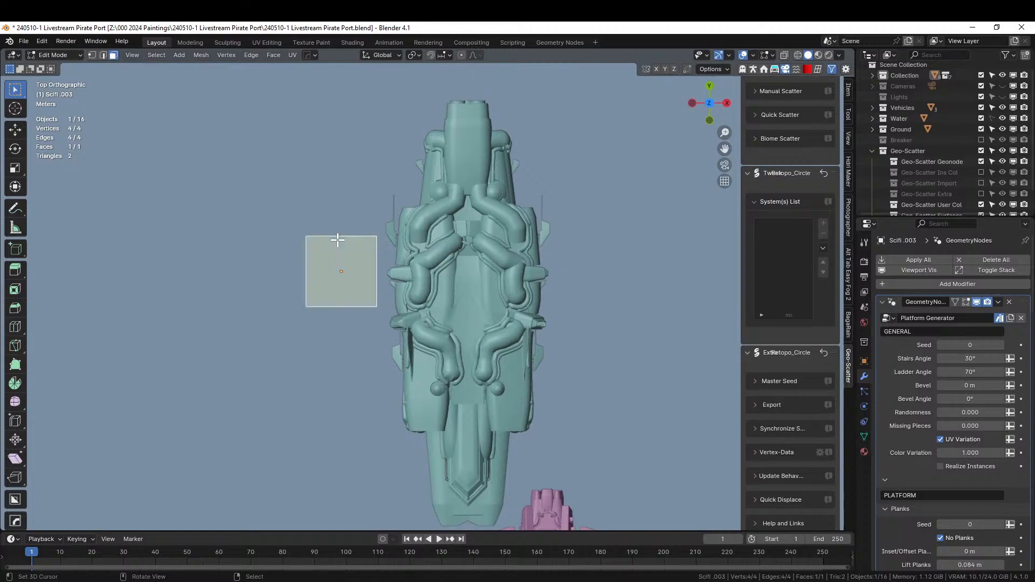
pyautogui.press('2')
pyautogui.click(353, 241)
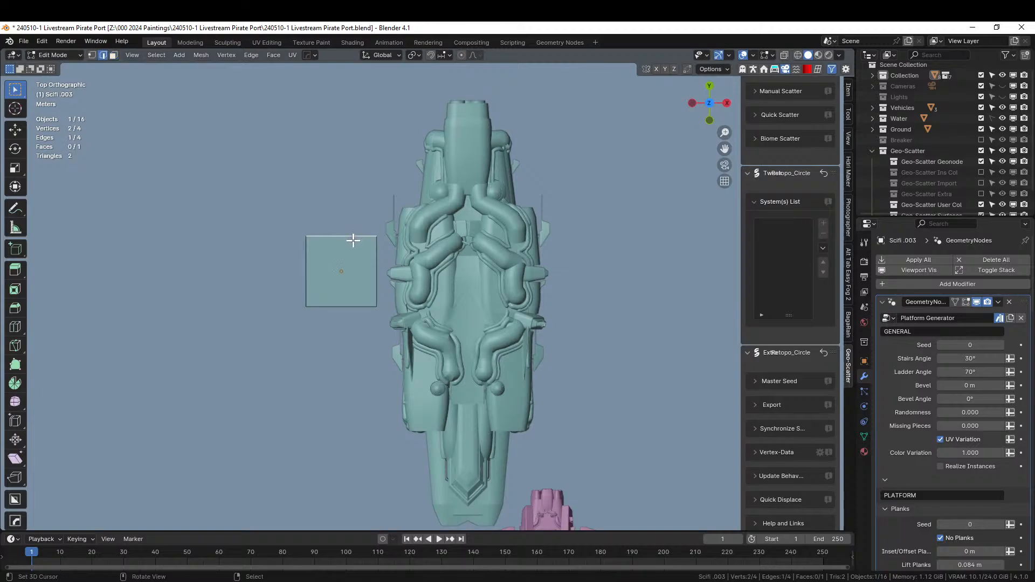
pyautogui.click(15, 187)
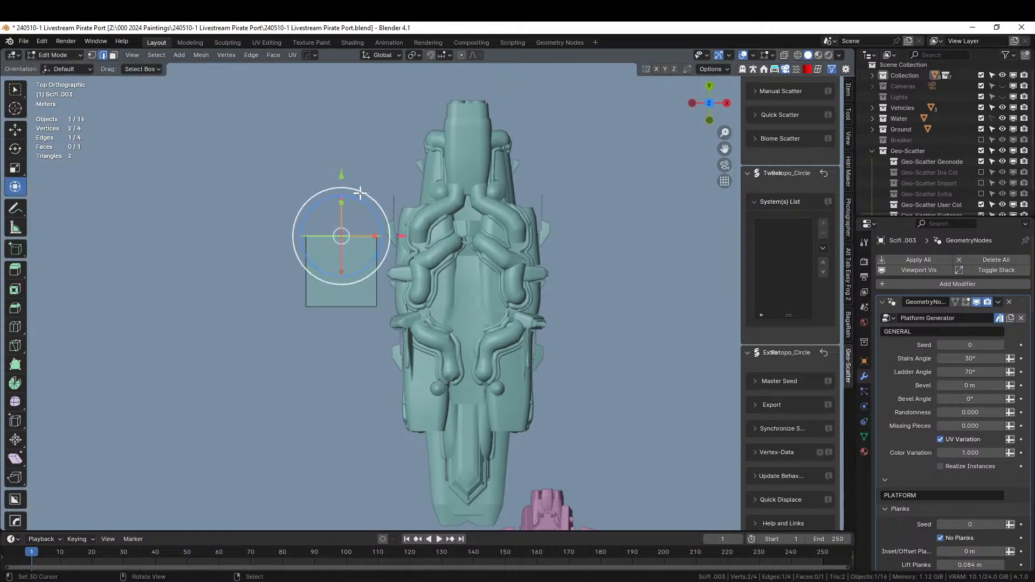
pyautogui.moveTo(341, 176); pyautogui.dragTo(332, 507)
pyautogui.scroll(-5, 334, 308)
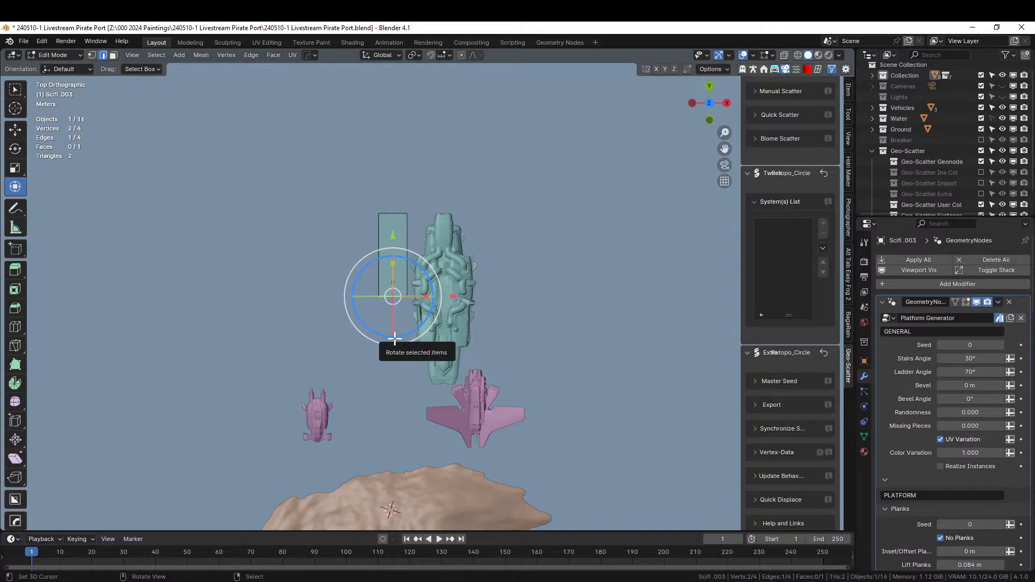
pyautogui.moveTo(391, 243); pyautogui.dragTo(403, 426)
# Return to Object Mode and lower the long pier along Z closer to the water surface.
pyautogui.moveTo(381, 474); pyautogui.dragTo(571, 263, button='middle')
pyautogui.press('Tab')
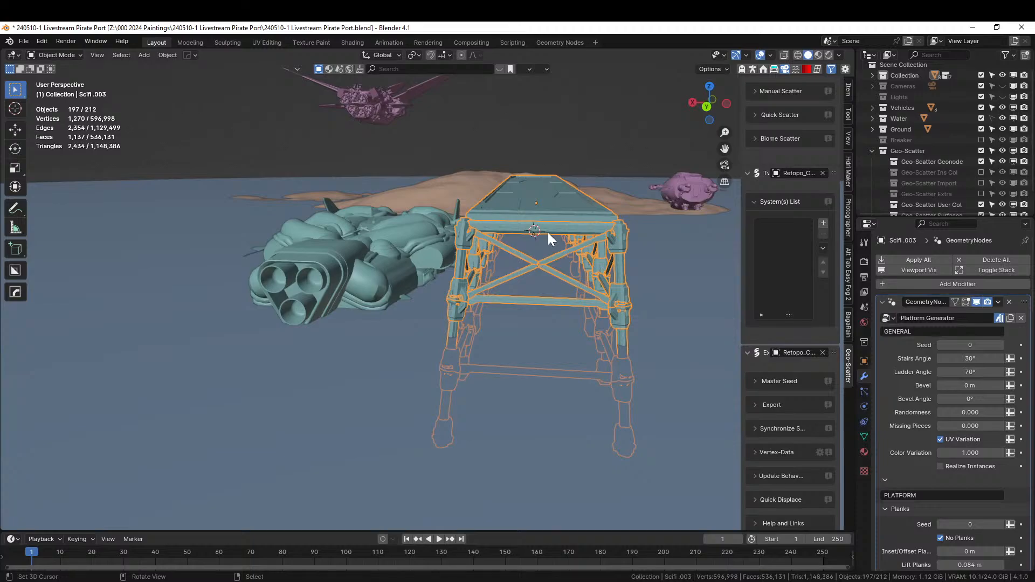
pyautogui.press('g')
pyautogui.press('z')
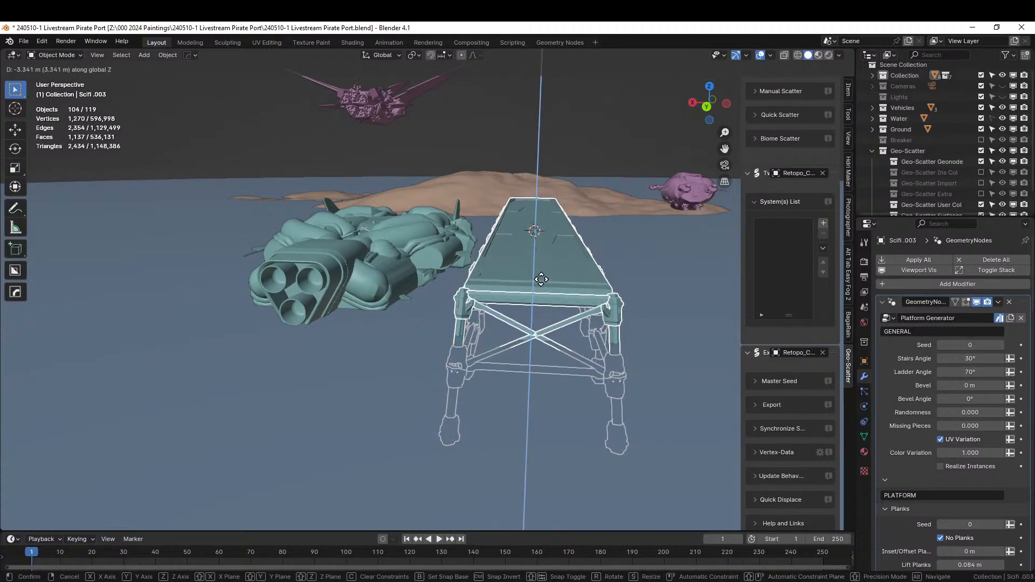
pyautogui.click(544, 304)
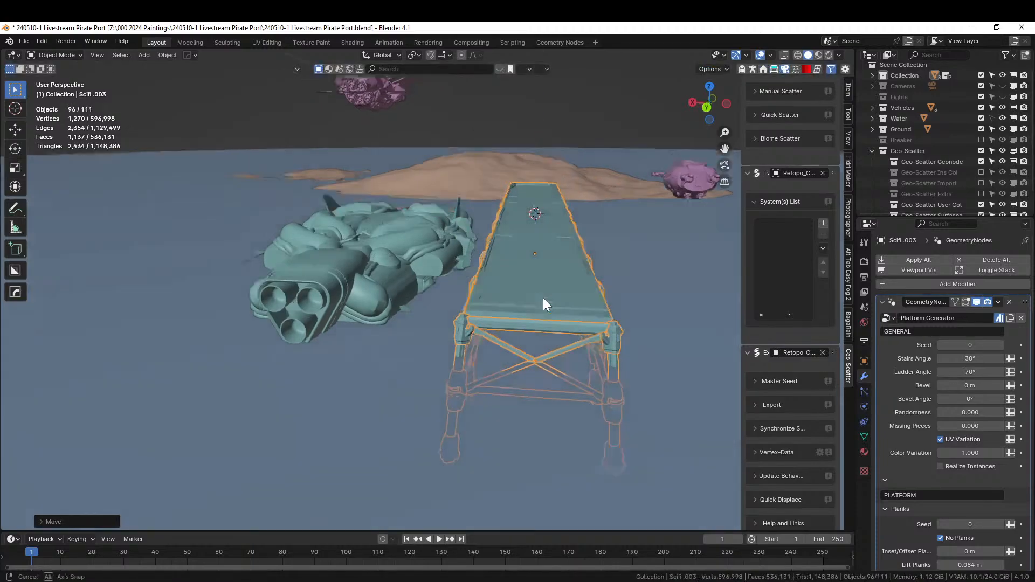
pyautogui.moveTo(543, 304); pyautogui.dragTo(372, 425, button='middle')
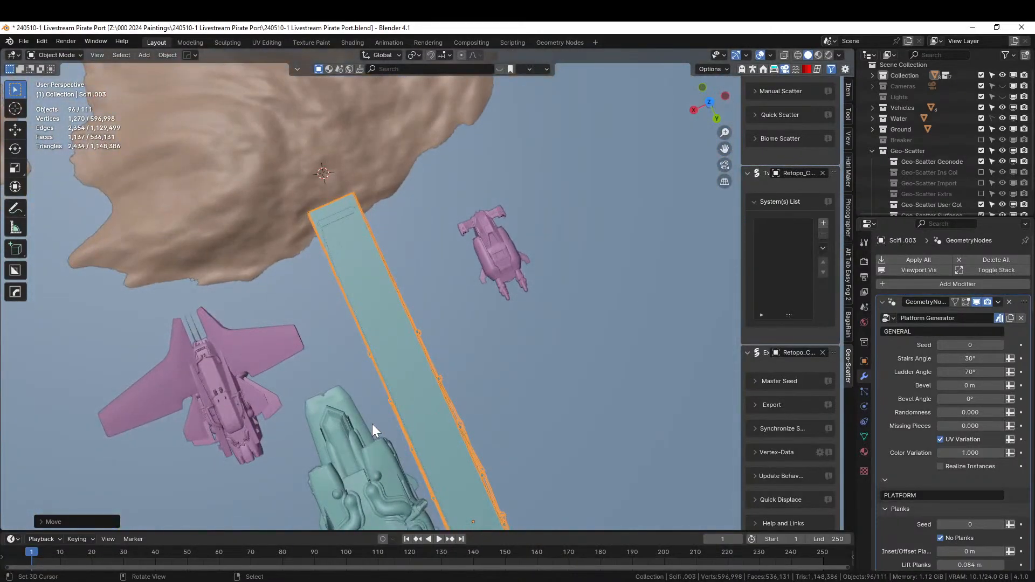
pyautogui.scroll(-5, 373, 424)
pyautogui.scroll(3, 353, 369)
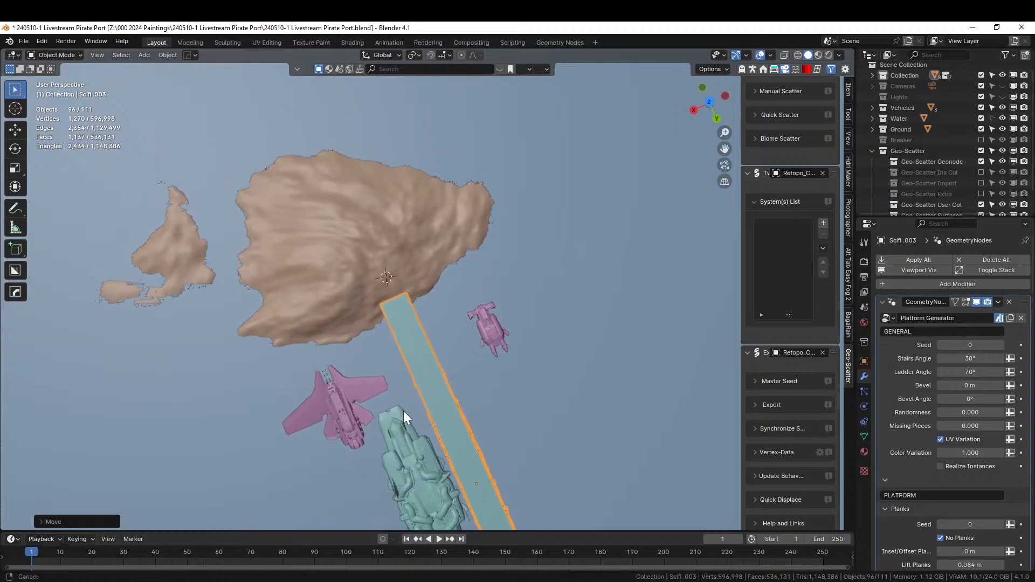
pyautogui.click(339, 250)
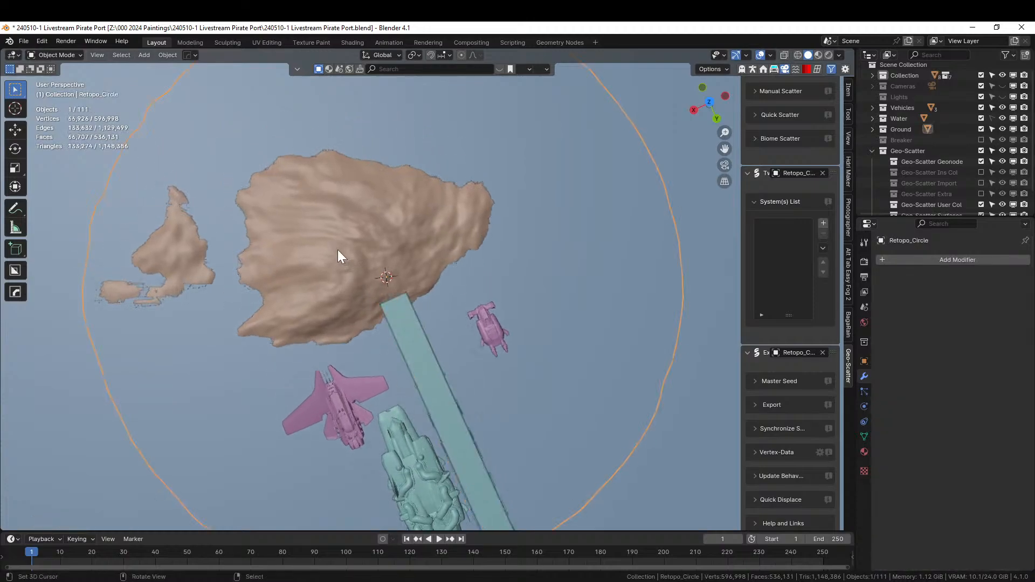
pyautogui.hotkey('shift', 'a')
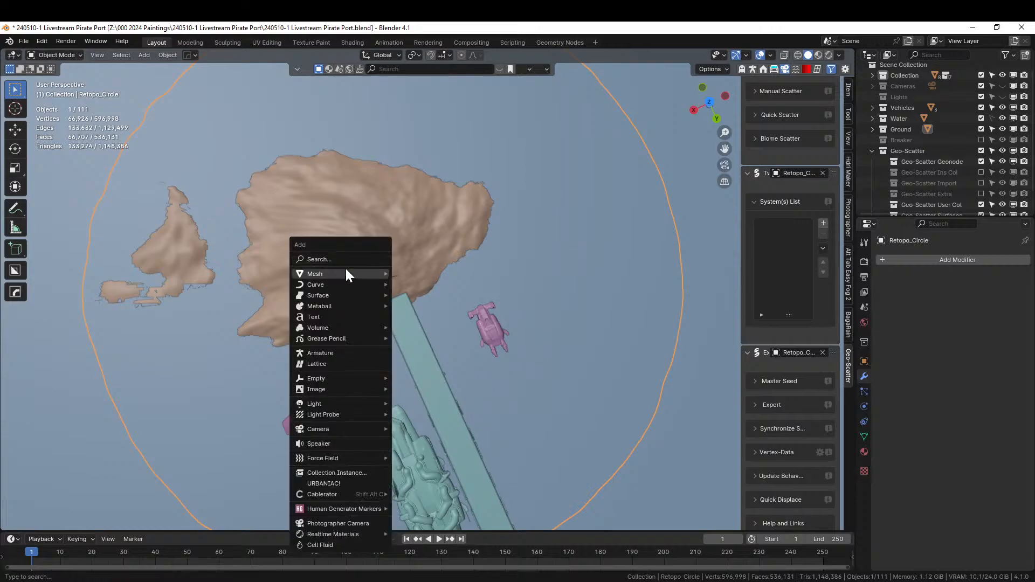
pyautogui.moveTo(340, 274)
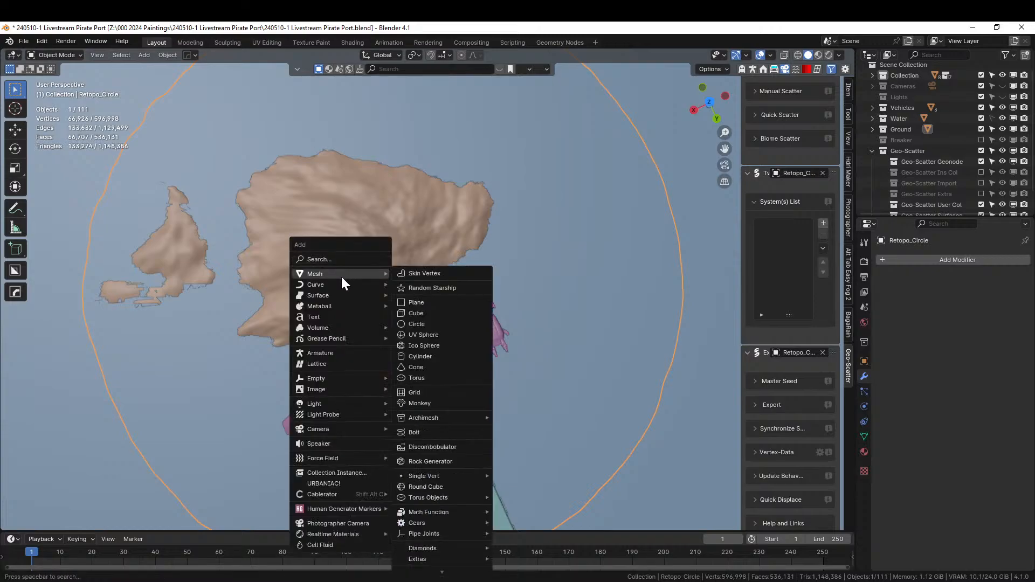
pyautogui.click(429, 328)
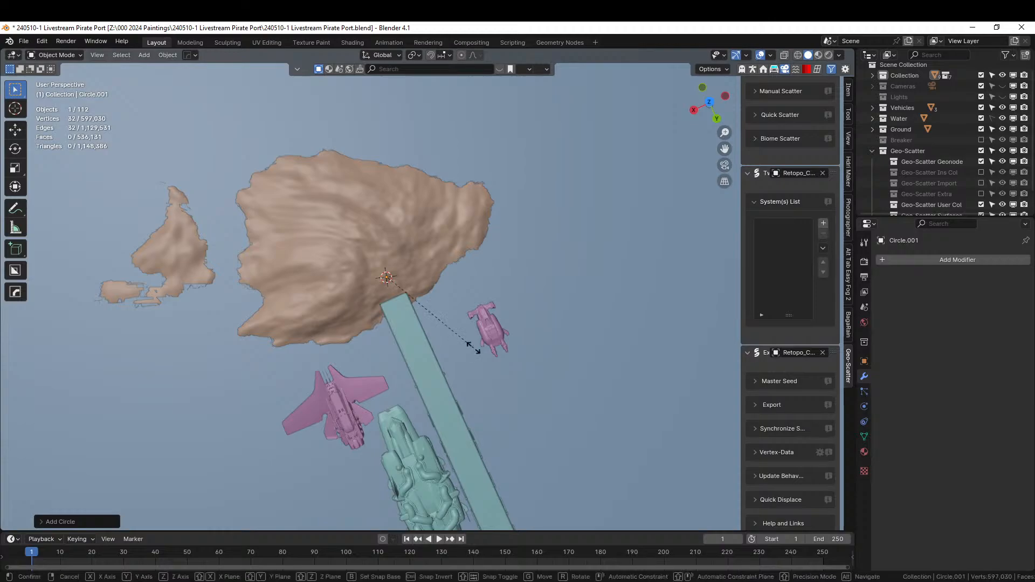
pyautogui.press('s')
pyautogui.press('Escape')
pyautogui.hotkey('ctrl', 'z')
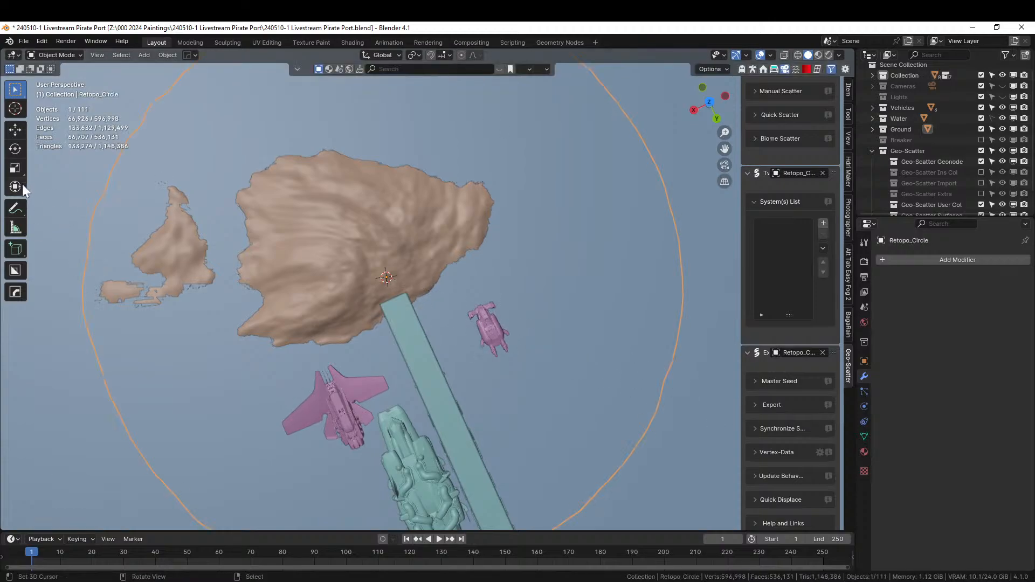
# Place the 3D cursor on the main island's slope and add a mesh circle there.
pyautogui.scroll(-1, 350, 264)
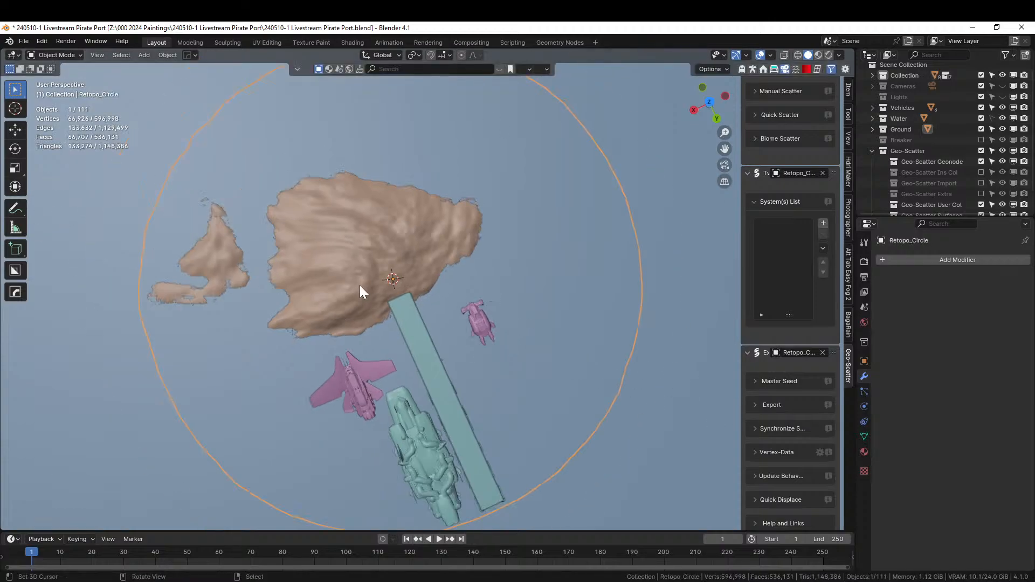
pyautogui.moveTo(360, 286); pyautogui.dragTo(360, 253, button='middle')
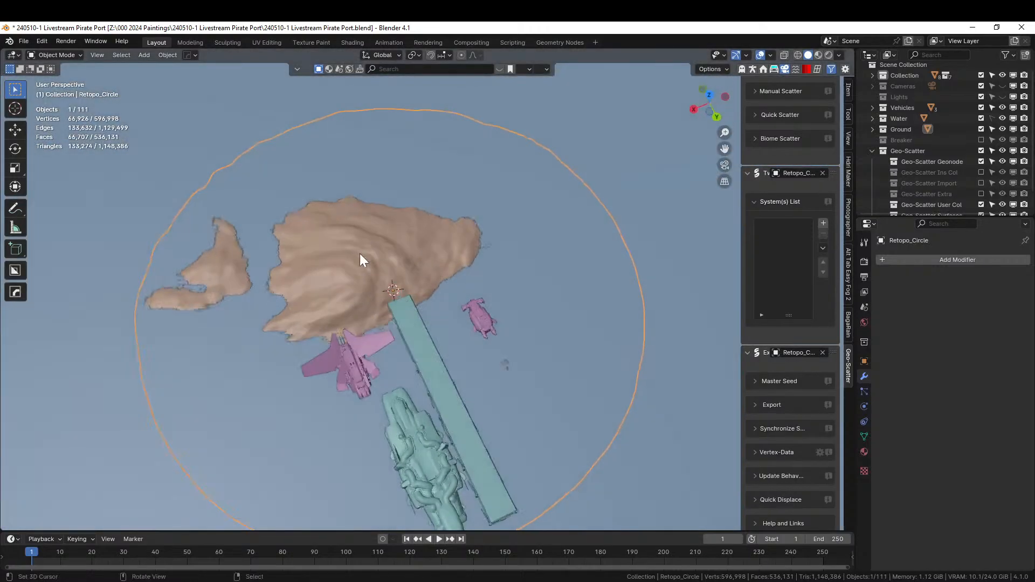
pyautogui.hotkey('shift', 'a')
pyautogui.moveTo(359, 252)
pyautogui.hotkey('shift', 'a')
pyautogui.moveTo(488, 310)
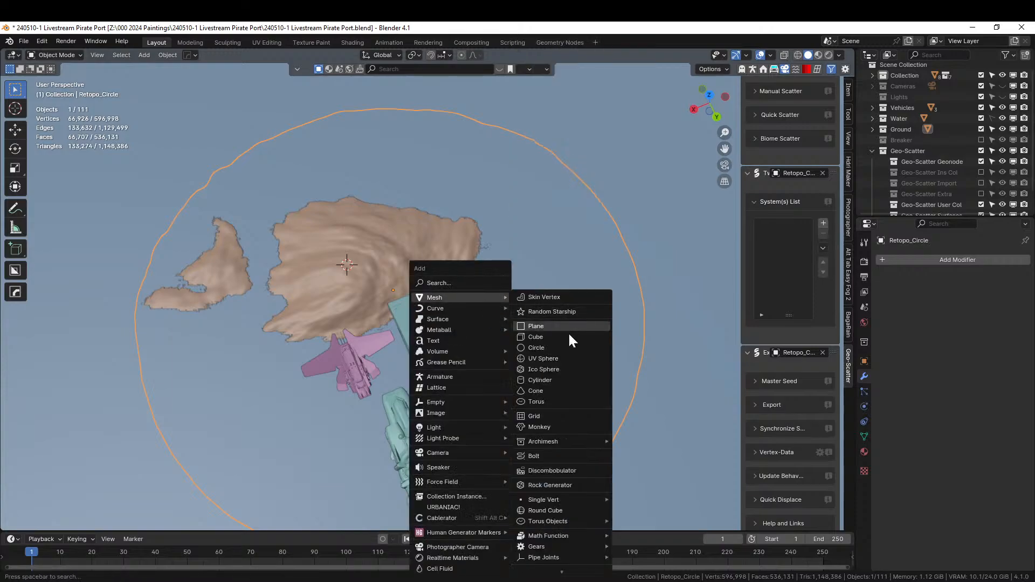
pyautogui.click(548, 348)
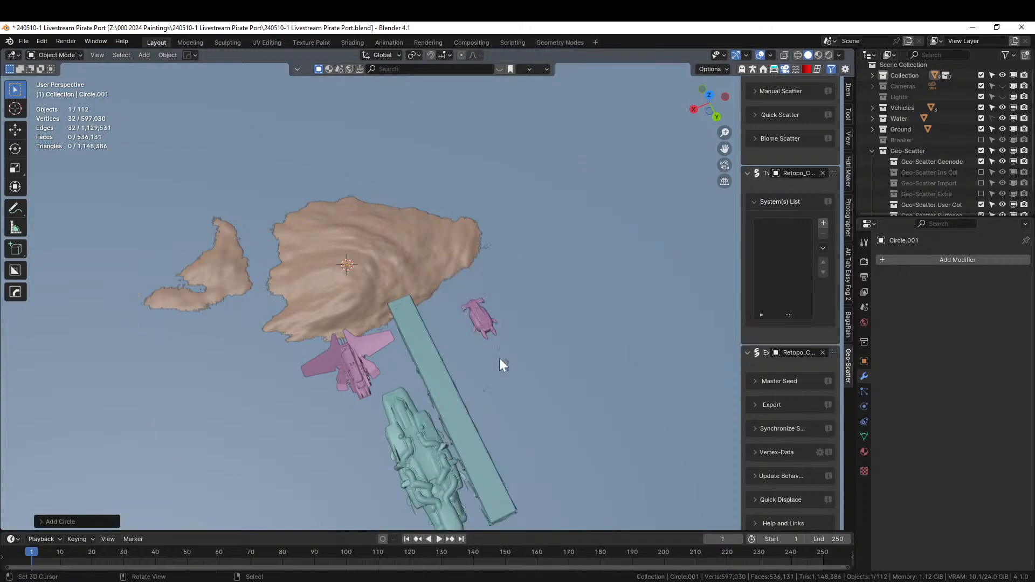
# Set the new circle on the island to 8 vertices with a 20 m radius and fill it with a face.
pyautogui.click(40, 522)
pyautogui.click(138, 404)
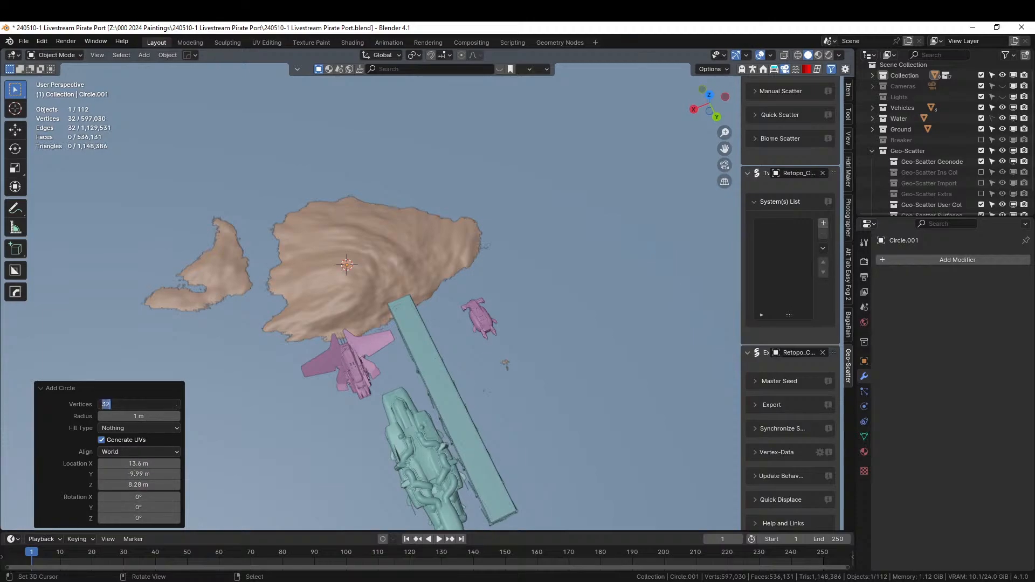
pyautogui.click(139, 416)
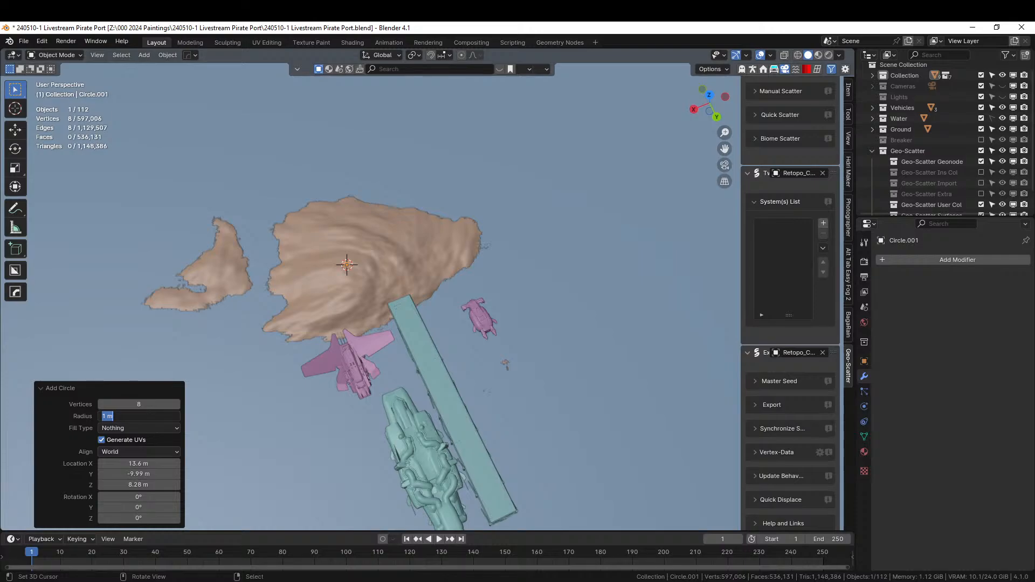
pyautogui.press('Return')
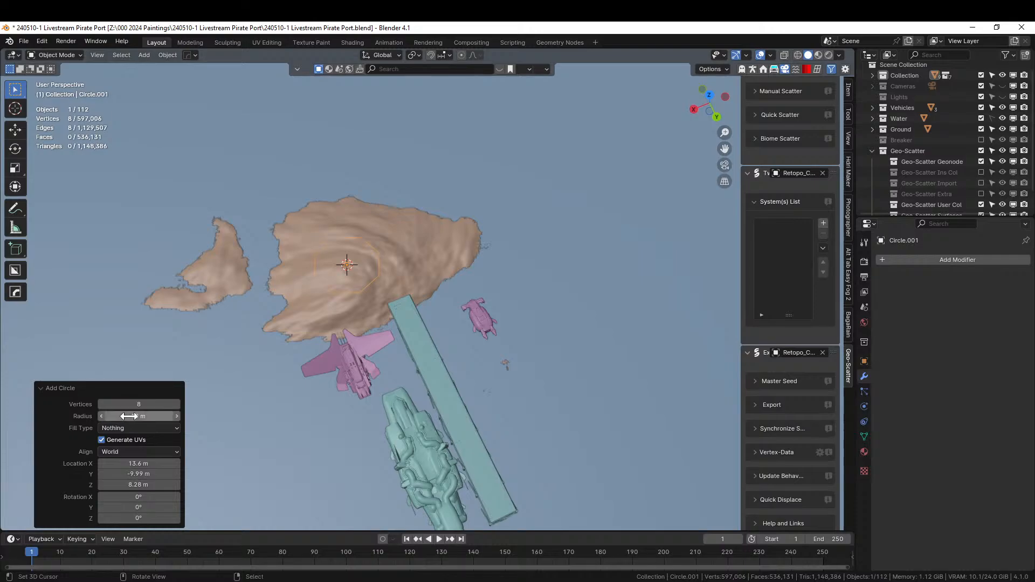
pyautogui.click(128, 416)
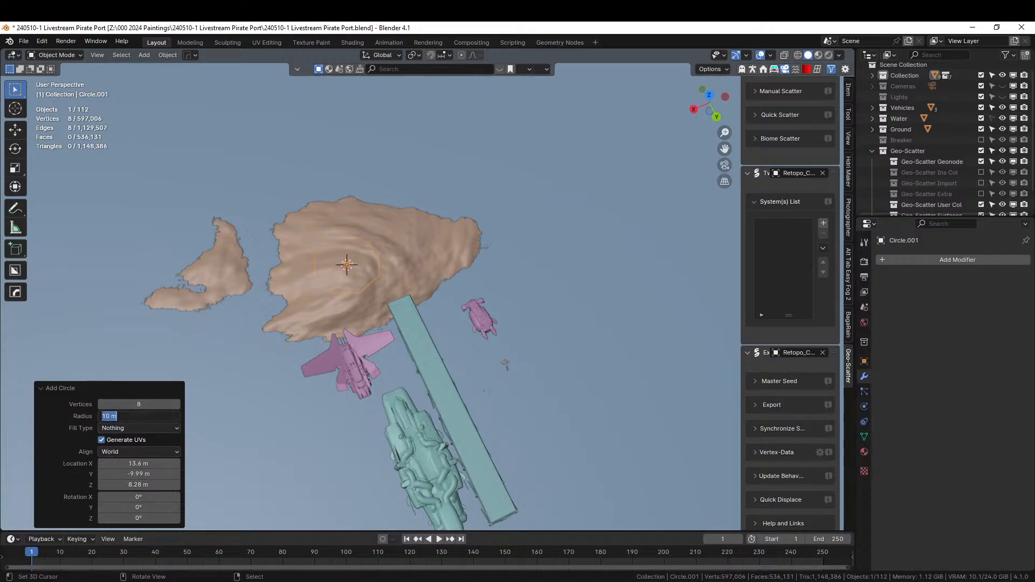
pyautogui.press('Return')
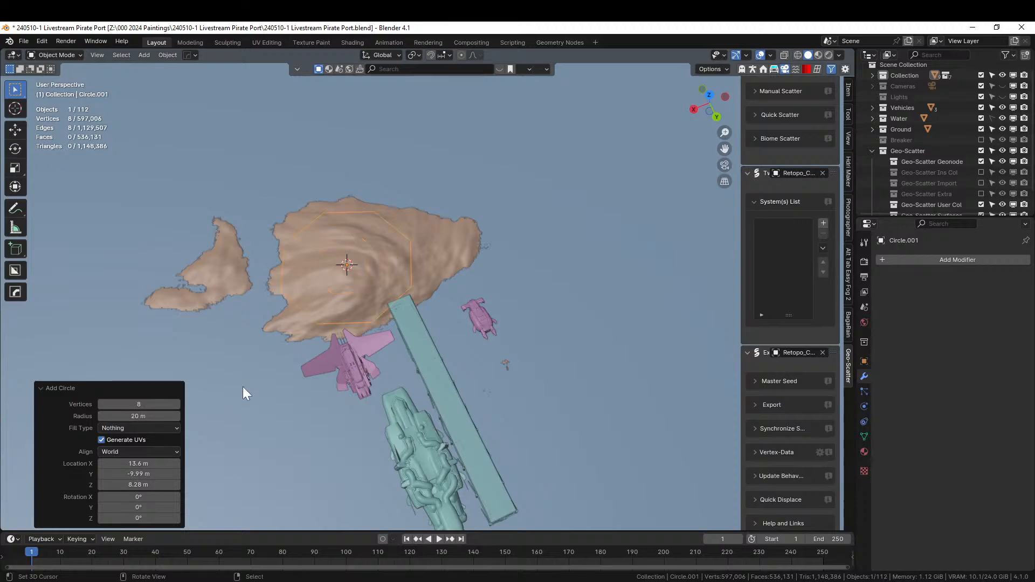
pyautogui.press('Tab')
pyautogui.press('f')
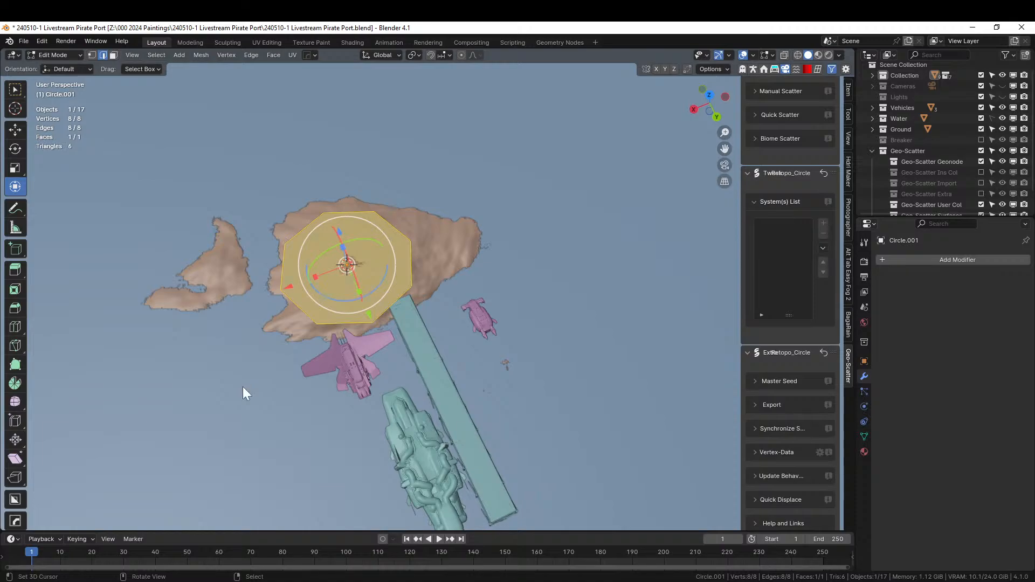
# Join the filled octagon into the long pier object and raise the combined platform along Z.
pyautogui.press('Tab')
pyautogui.click(416, 350)
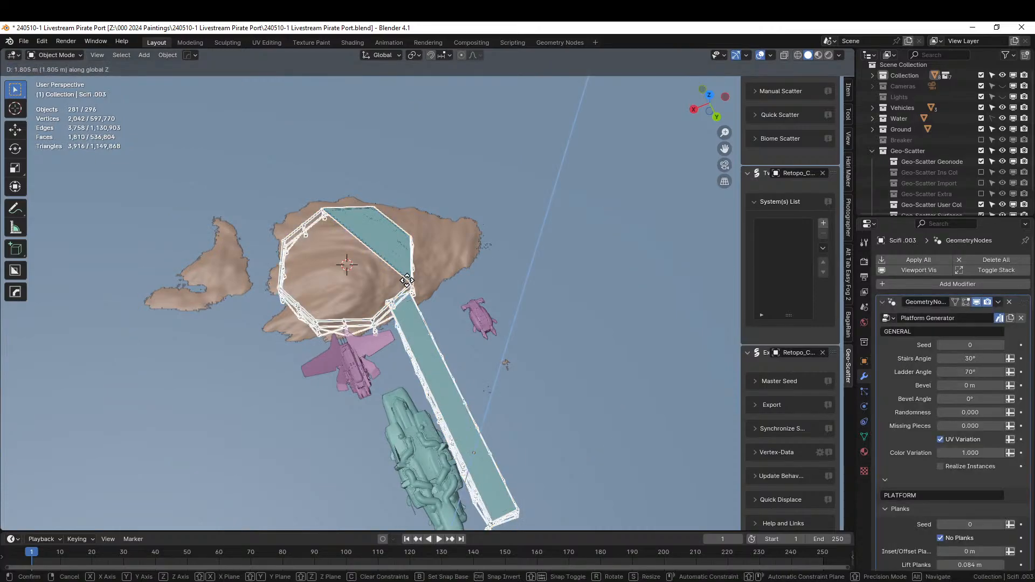
pyautogui.scroll(5, 396, 254)
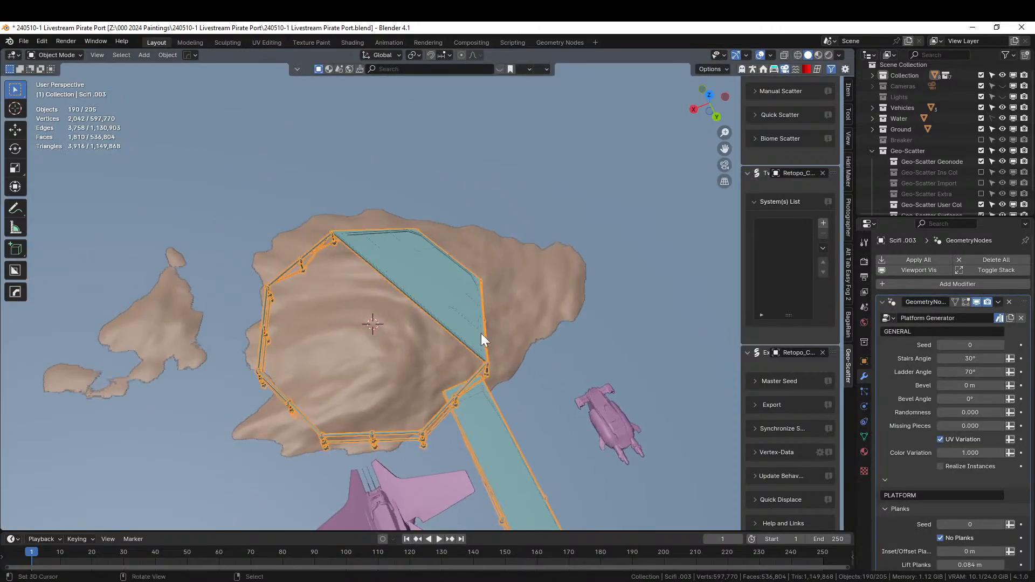
# Inset the platform's octagonal face in Edit Mode by about 2.23 m.
pyautogui.press('Tab')
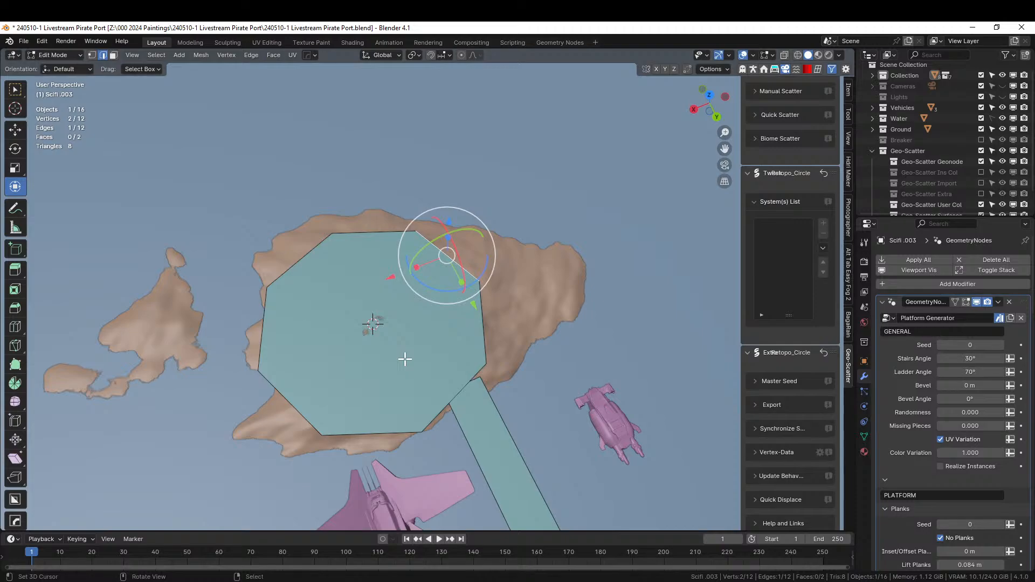
pyautogui.press('KP_7')
pyautogui.scroll(4, 529, 340)
pyautogui.hotkey('alt', 'a')
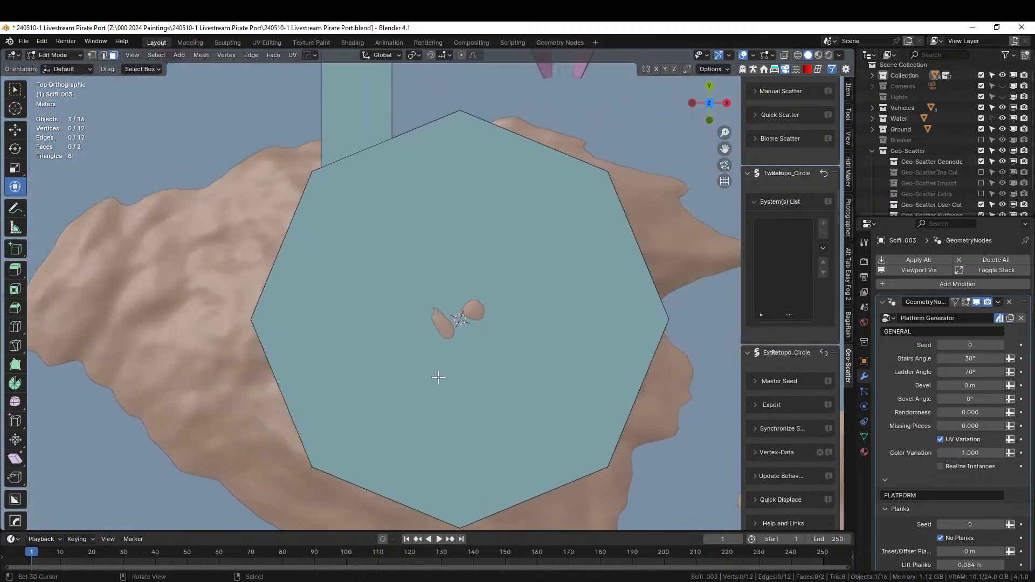
pyautogui.click(438, 378)
pyautogui.press('i')
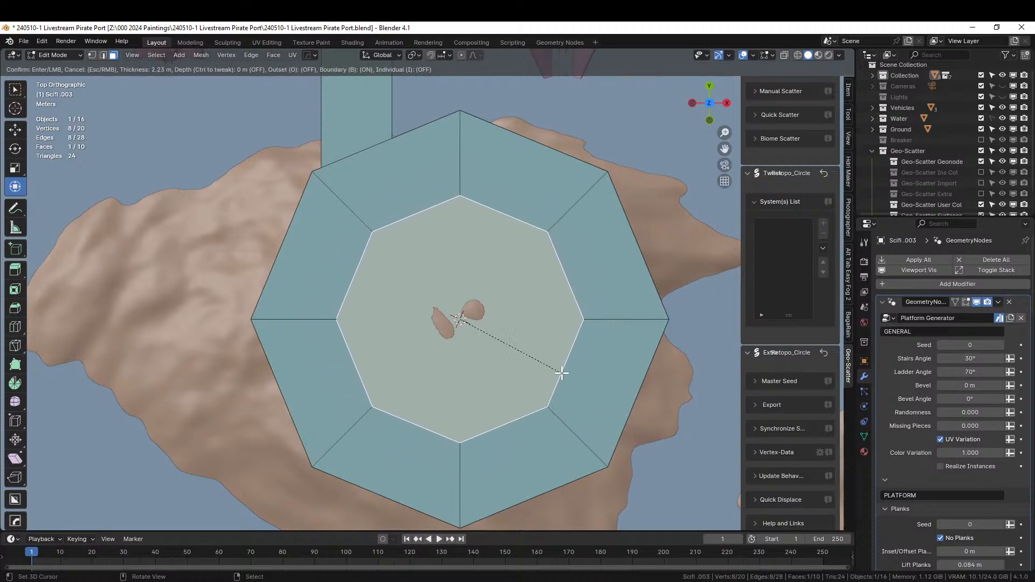
pyautogui.click(562, 372)
# Delete the octagon's inner inset face to leave an open ring around the island's slope.
pyautogui.moveTo(548, 374); pyautogui.dragTo(500, 339, button='middle')
pyautogui.press('x')
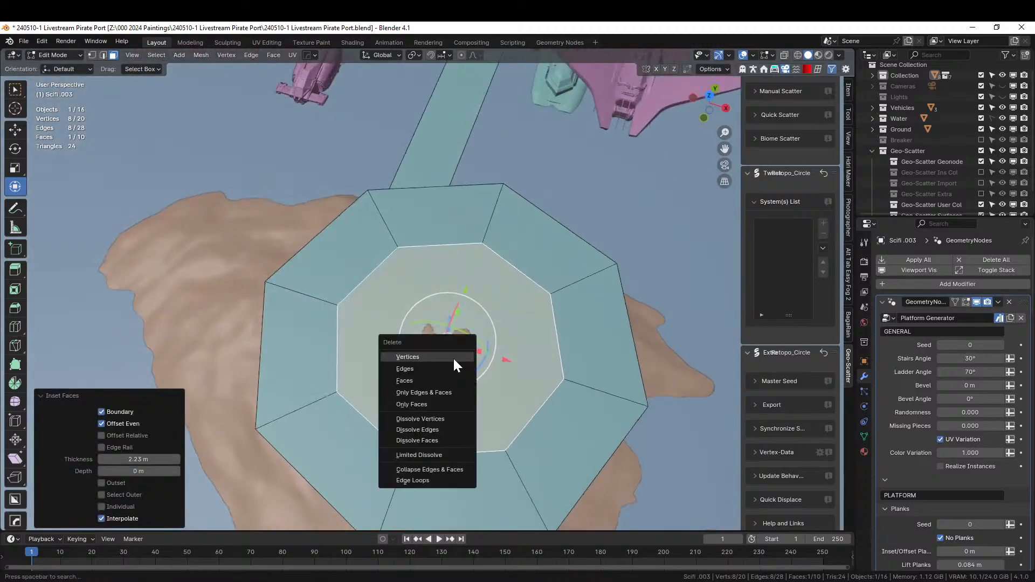
pyautogui.click(415, 380)
pyautogui.moveTo(416, 377); pyautogui.dragTo(564, 353, button='middle')
# Rotate the whole octagonal ring about 20.8° in top view and move it until it lines up with the pier's island end.
pyautogui.press('KP_7')
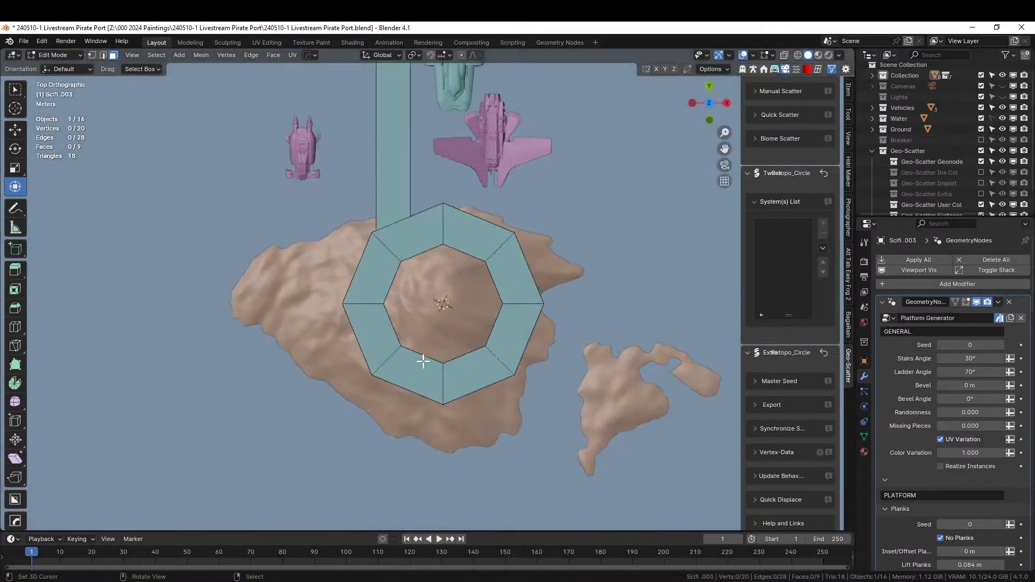
pyautogui.click(521, 288)
pyautogui.hotkey('ctrl', 'l')
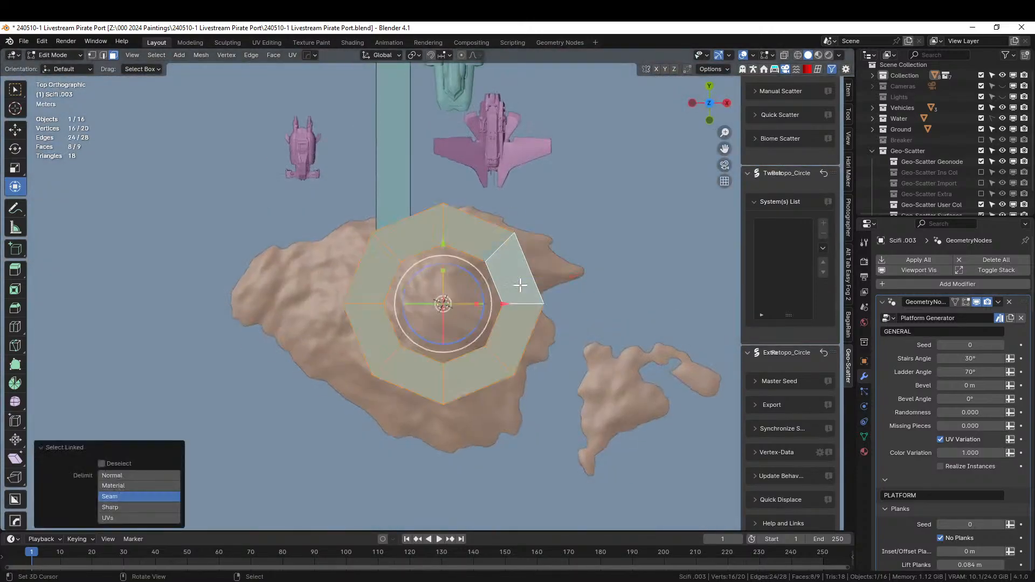
pyautogui.moveTo(514, 299); pyautogui.dragTo(495, 333)
pyautogui.press('r')
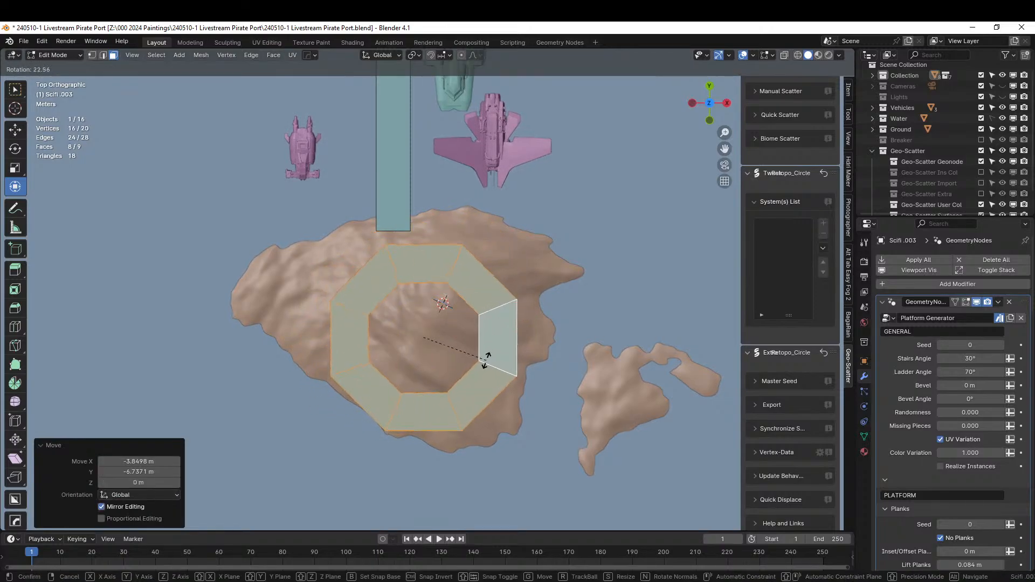
pyautogui.click(488, 359)
pyautogui.press('g')
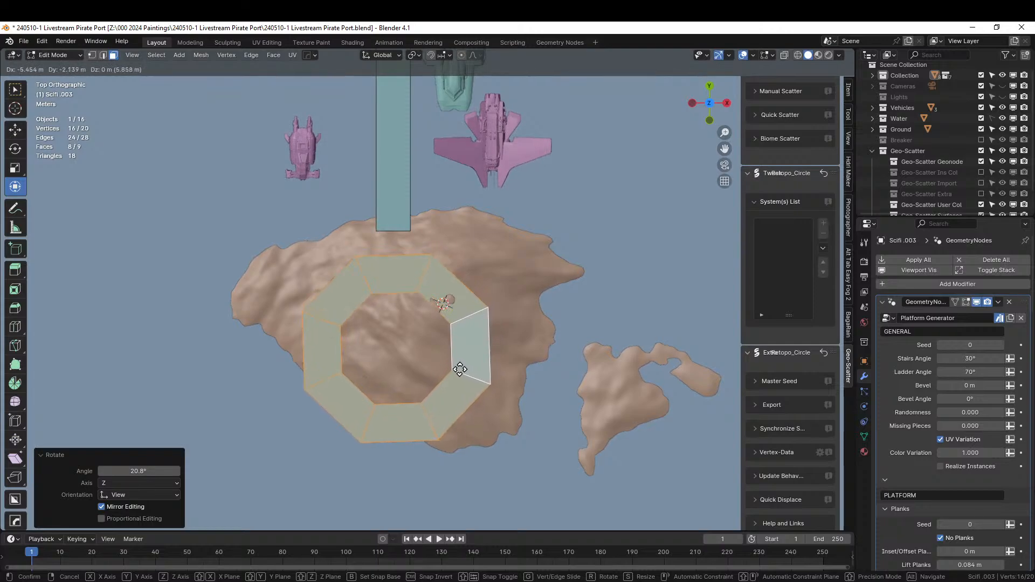
pyautogui.click(461, 366)
# Try adding a single loop cut across the pier near its island end.
pyautogui.moveTo(473, 367); pyautogui.dragTo(455, 387, button='middle')
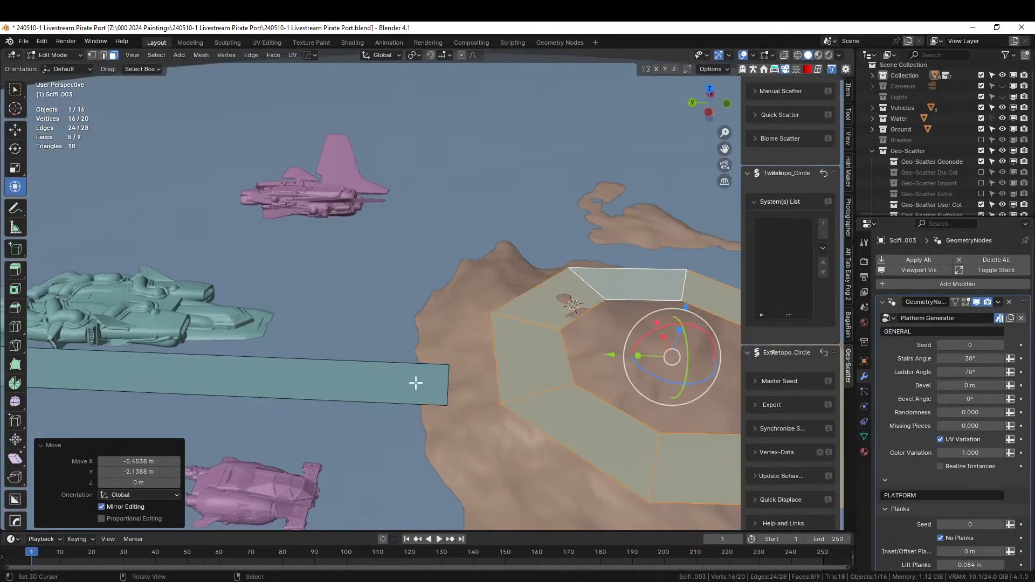
pyautogui.click(299, 402)
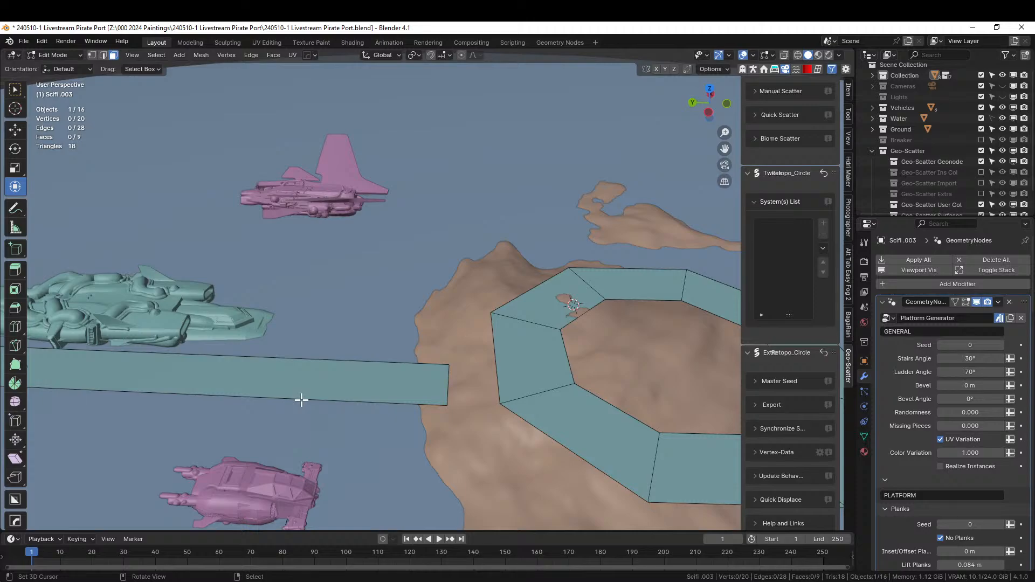
pyautogui.press('2')
pyautogui.click(310, 396)
pyautogui.hotkey('ctrl', 'r')
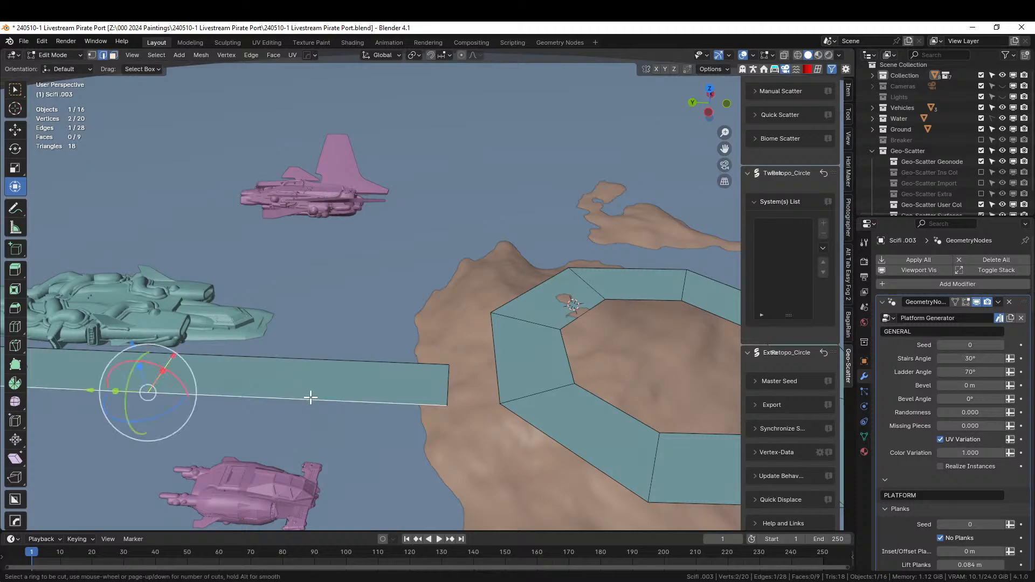
pyautogui.click(311, 398)
pyautogui.click(476, 429)
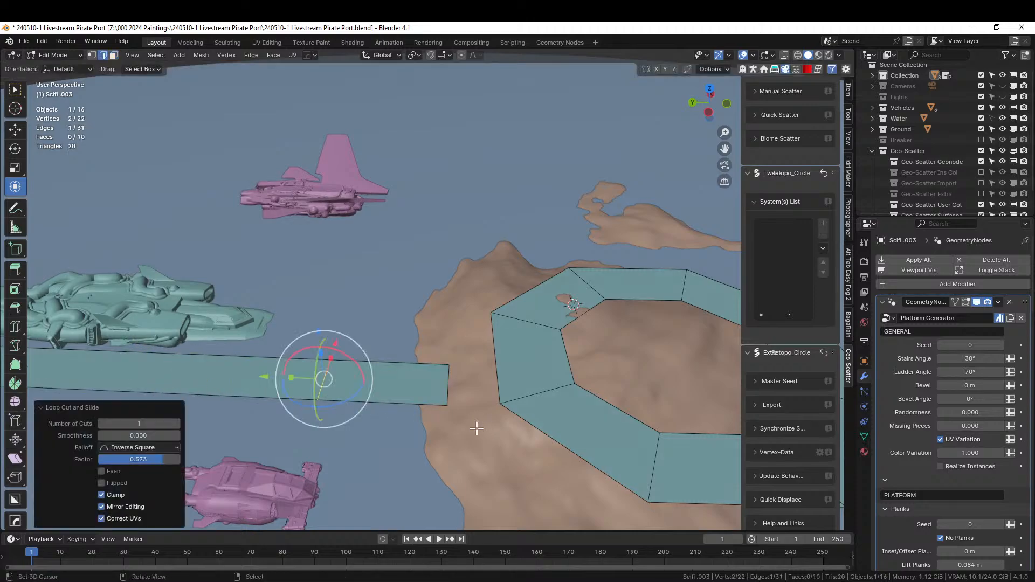
pyautogui.click(448, 388)
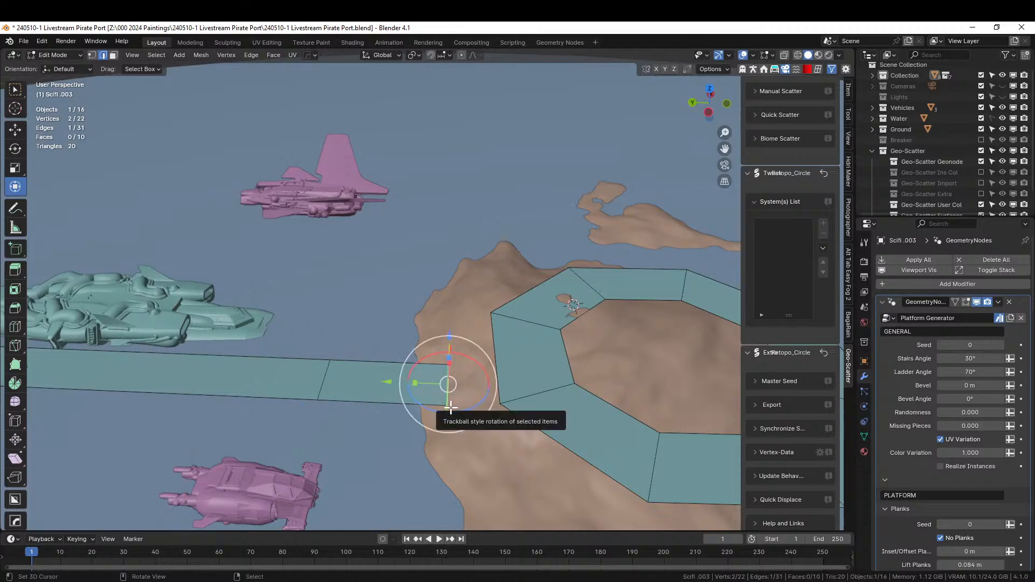
pyautogui.hotkey('ctrl', 'z')
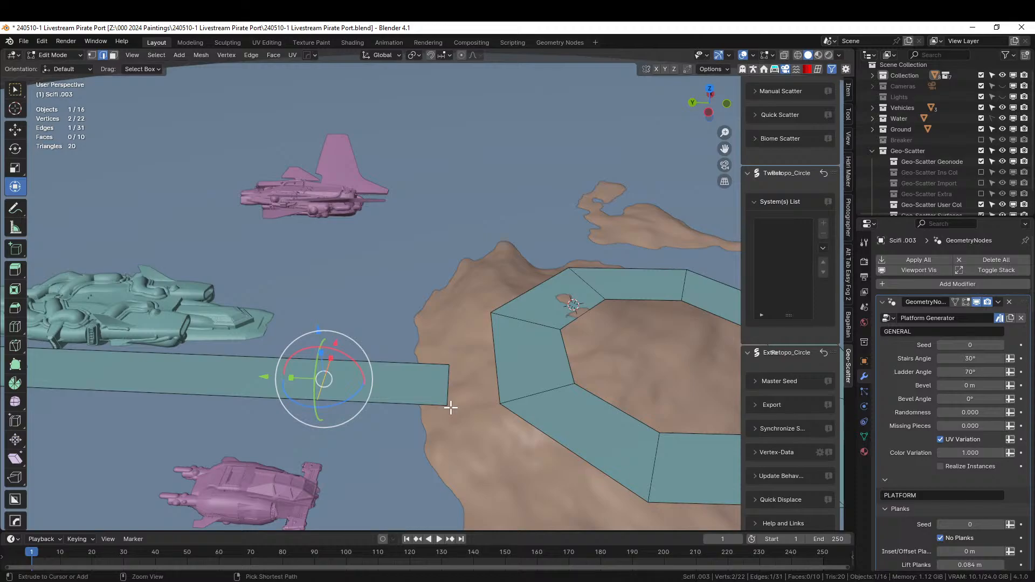
pyautogui.hotkey('ctrl', 'z')
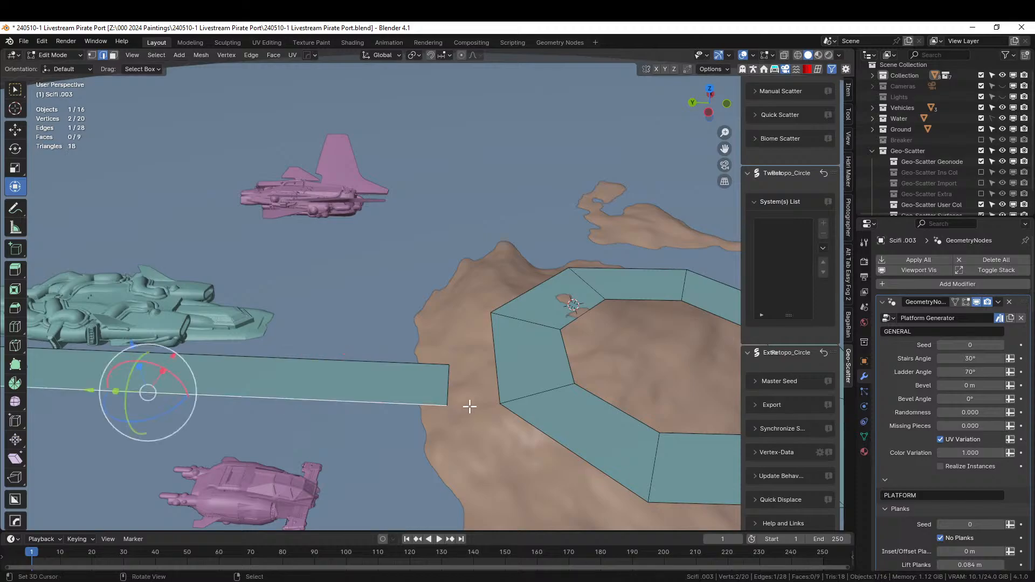
# Pull the pier's island-end edge back about 14.4 m along Y and fill a face between it and the ring's nearest outer edge.
pyautogui.click(452, 389)
pyautogui.moveTo(447, 390); pyautogui.dragTo(331, 393)
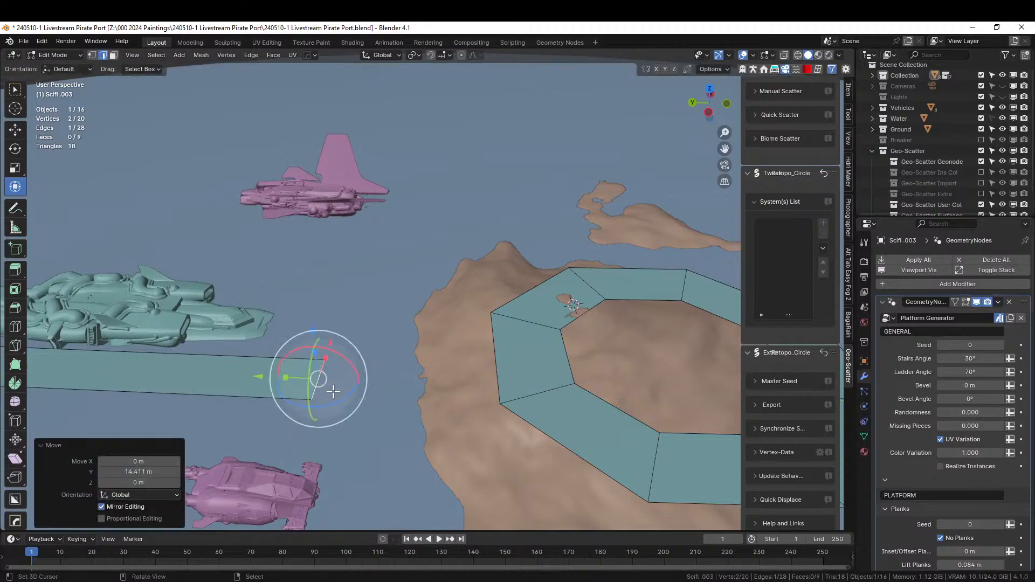
pyautogui.keyDown('shift'); pyautogui.click(498, 347); pyautogui.keyUp('shift')
pyautogui.press('f')
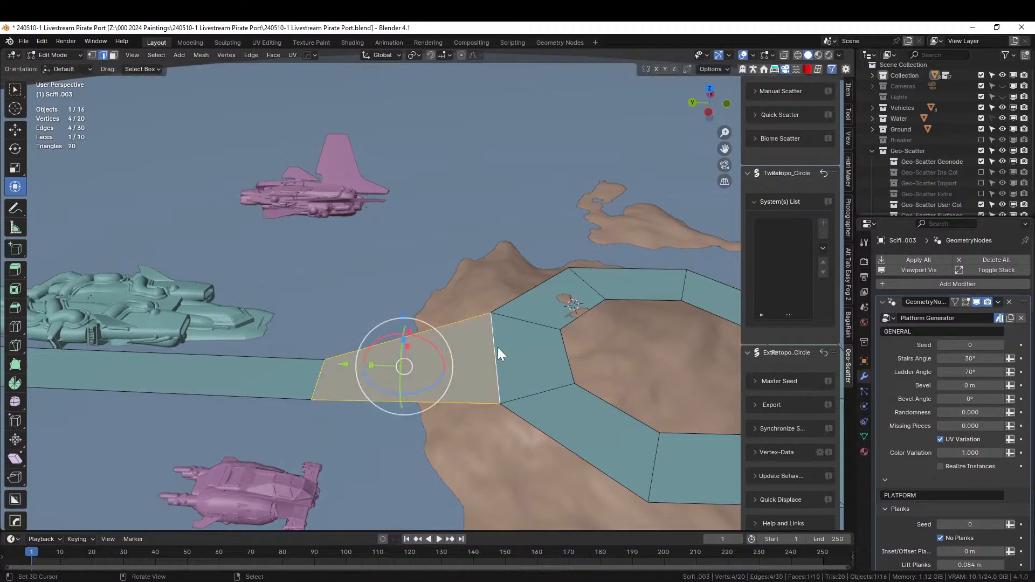
# Return to Object Mode, save the file, and review the generated pier and ring around the island.
pyautogui.press('Tab')
pyautogui.moveTo(470, 358); pyautogui.dragTo(533, 409, button='middle')
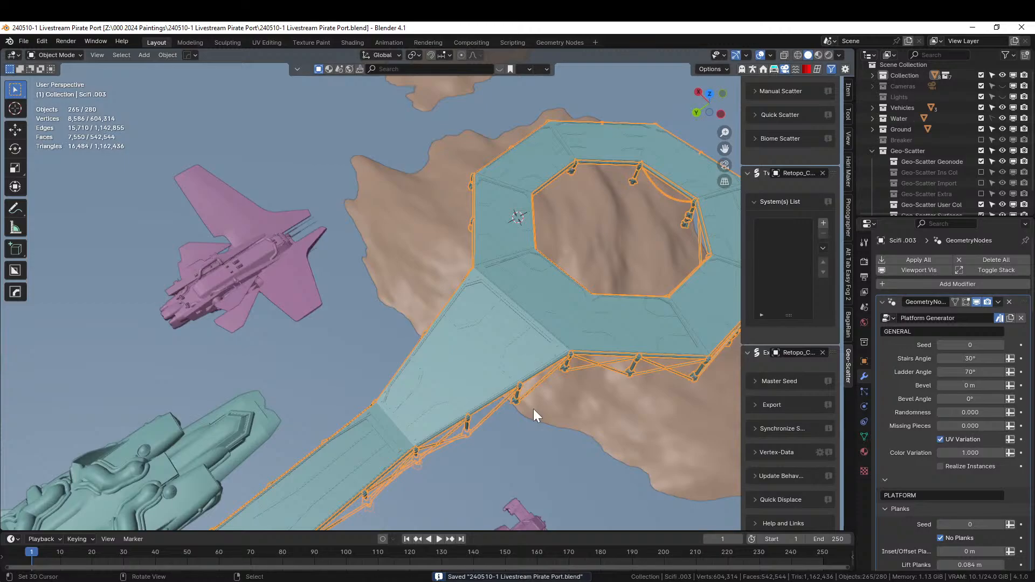
pyautogui.moveTo(574, 377); pyautogui.dragTo(456, 399, button='middle')
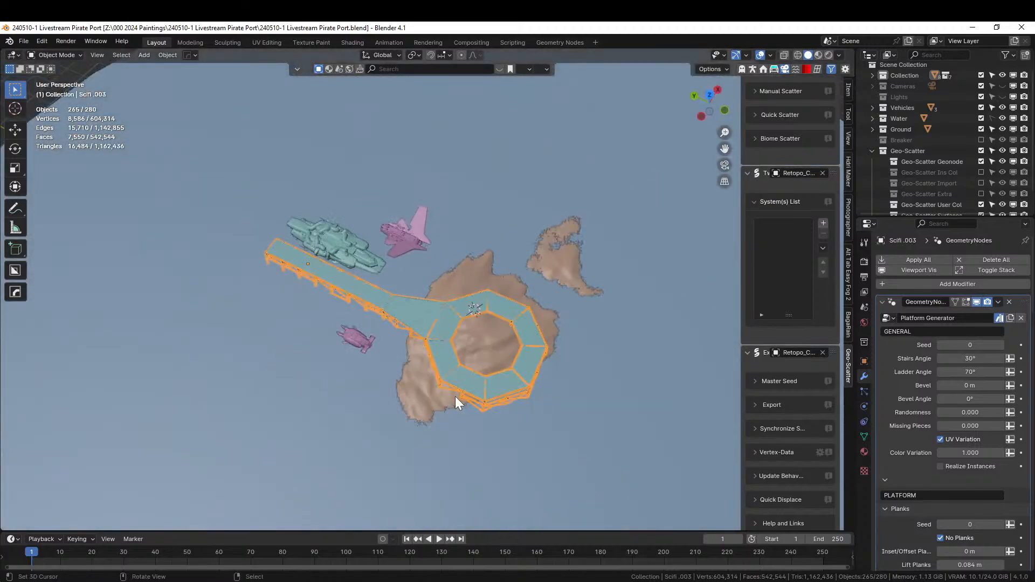
# Duplicate the octagonal ring's faces in top view and move the copy about 41.8 m along X and 13.7 m along Y, beside the island.
pyautogui.press('KP_7')
pyautogui.scroll(5, 377, 422)
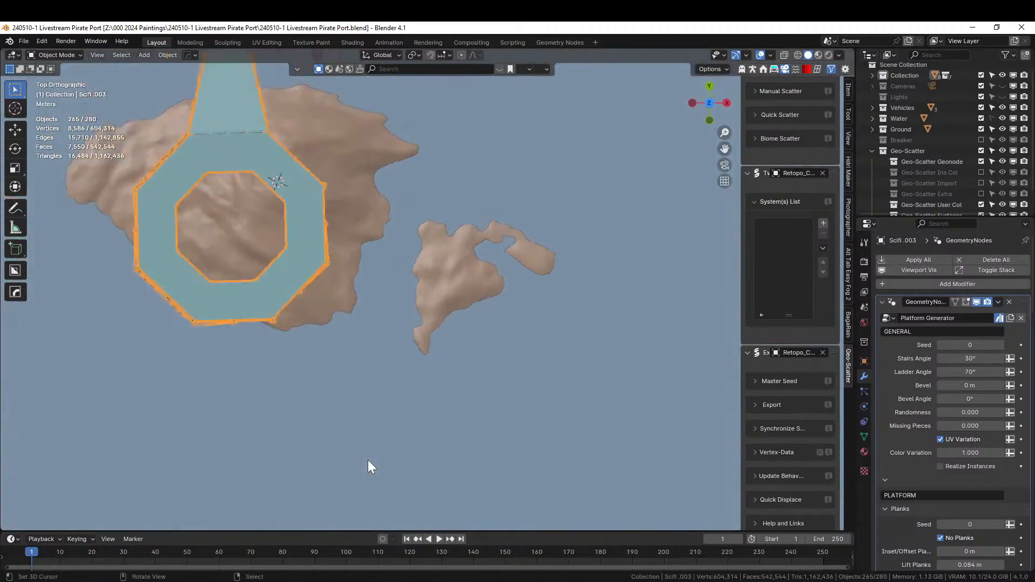
pyautogui.keyDown('shift'); pyautogui.moveTo(371, 318); pyautogui.dragTo(425, 375, button='middle'); pyautogui.keyUp('shift')
pyautogui.scroll(2, 419, 462)
pyautogui.press('Tab')
pyautogui.click(361, 348)
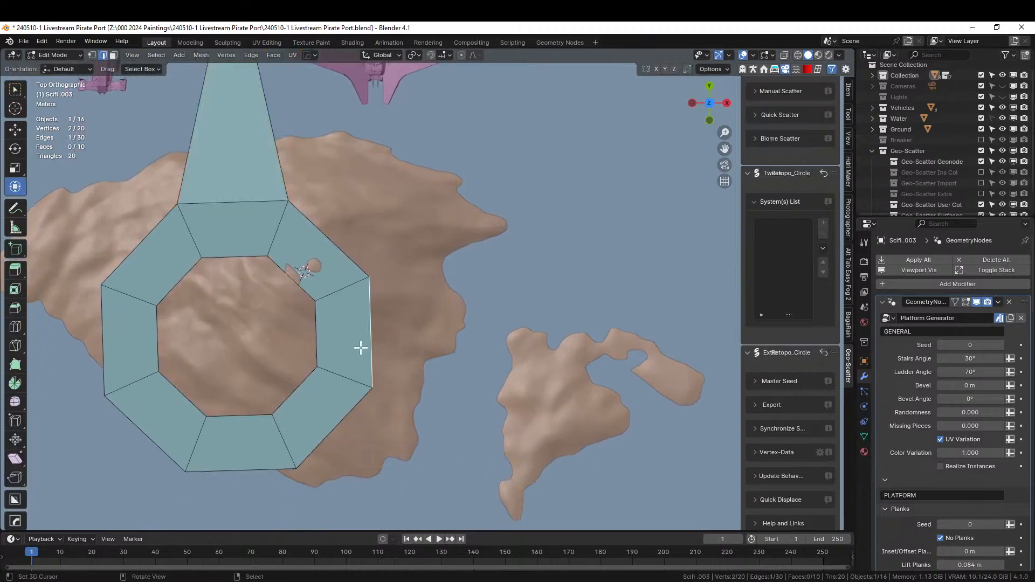
pyautogui.press('3')
pyautogui.keyDown('alt'); pyautogui.click(342, 276); pyautogui.keyUp('alt')
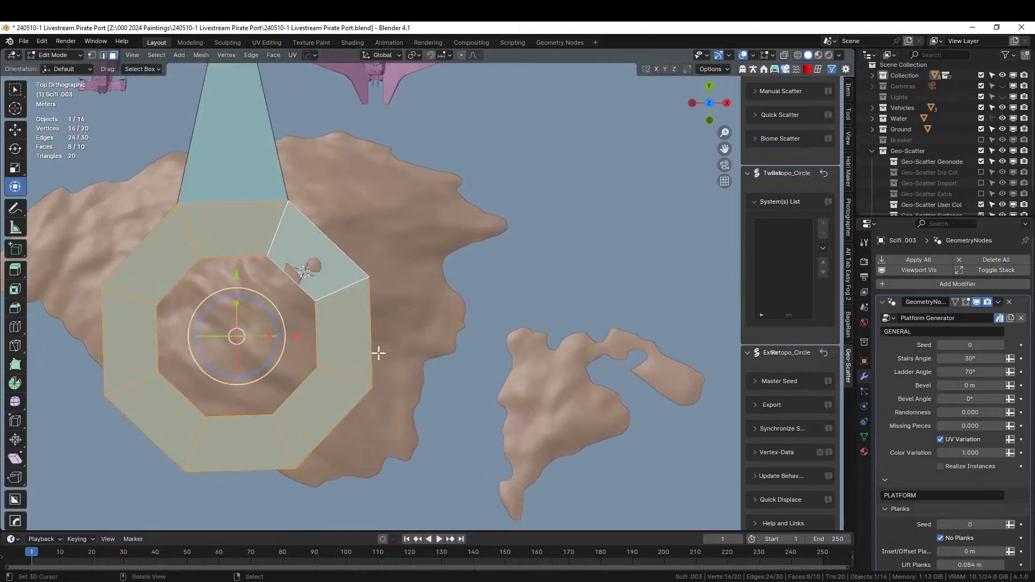
pyautogui.hotkey('shift', 'd')
pyautogui.rightClick(377, 366)
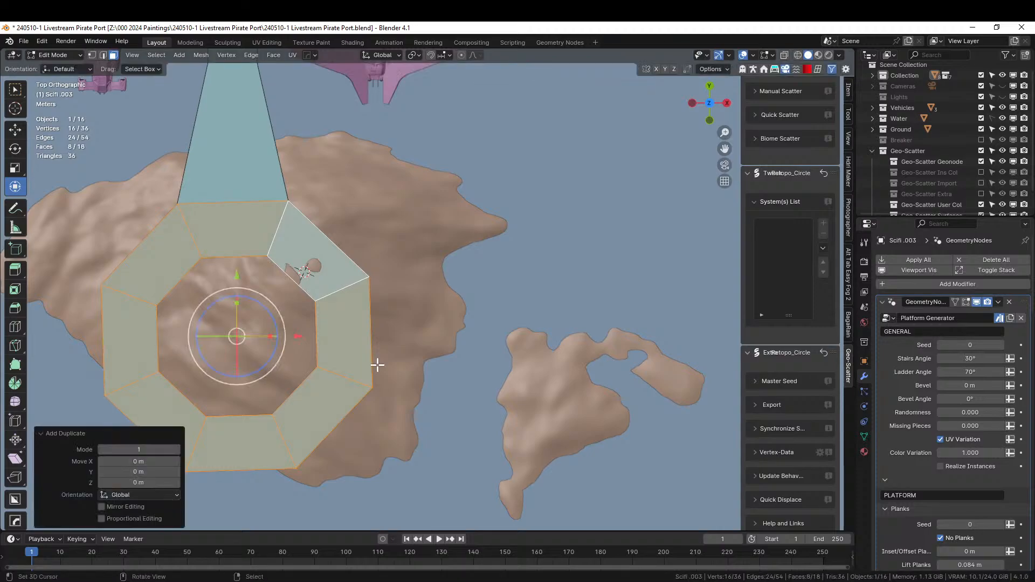
pyautogui.press('g')
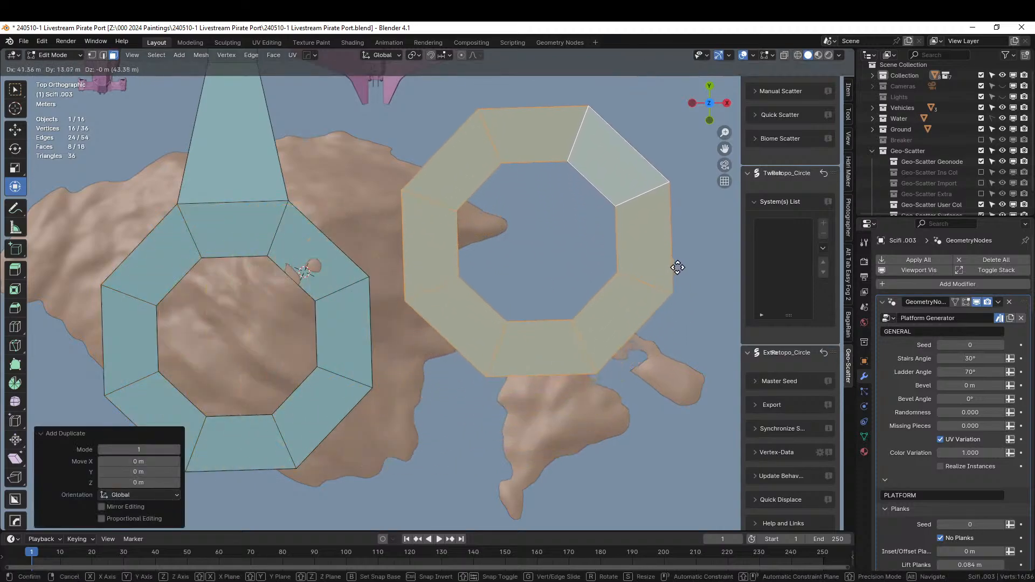
pyautogui.click(678, 268)
# Scale the duplicated octagonal ring down uniformly to about 0.677.
pyautogui.keyDown('shift'); pyautogui.moveTo(671, 312); pyautogui.dragTo(562, 400, button='middle'); pyautogui.keyUp('shift')
pyautogui.scroll(2, 547, 404)
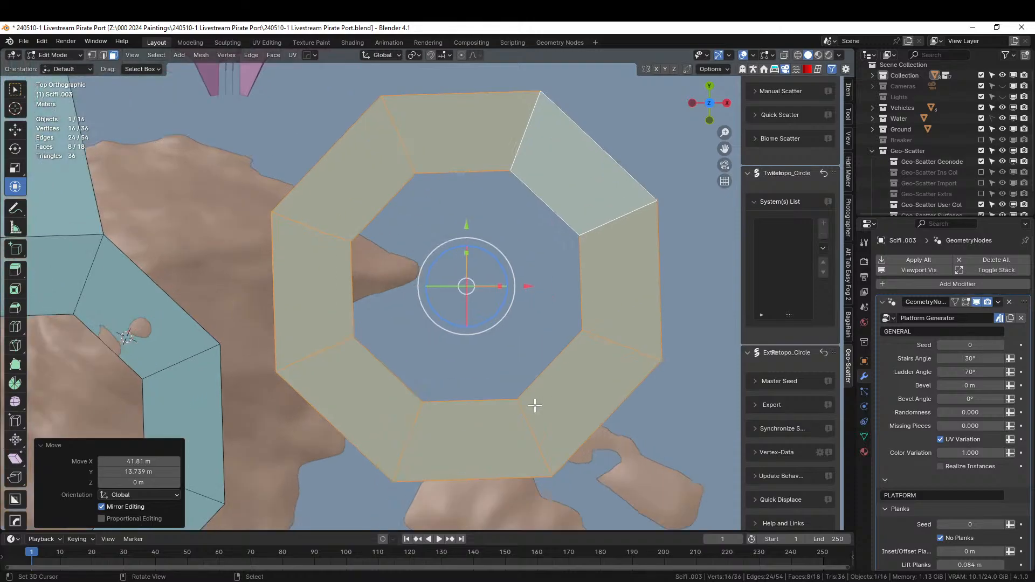
pyautogui.scroll(-1, 477, 398)
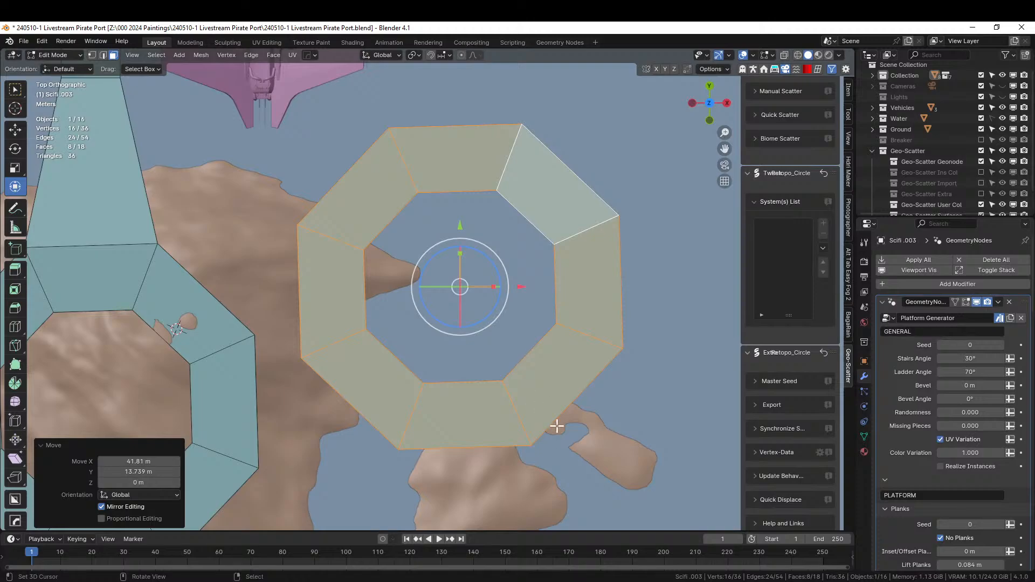
pyautogui.press('s')
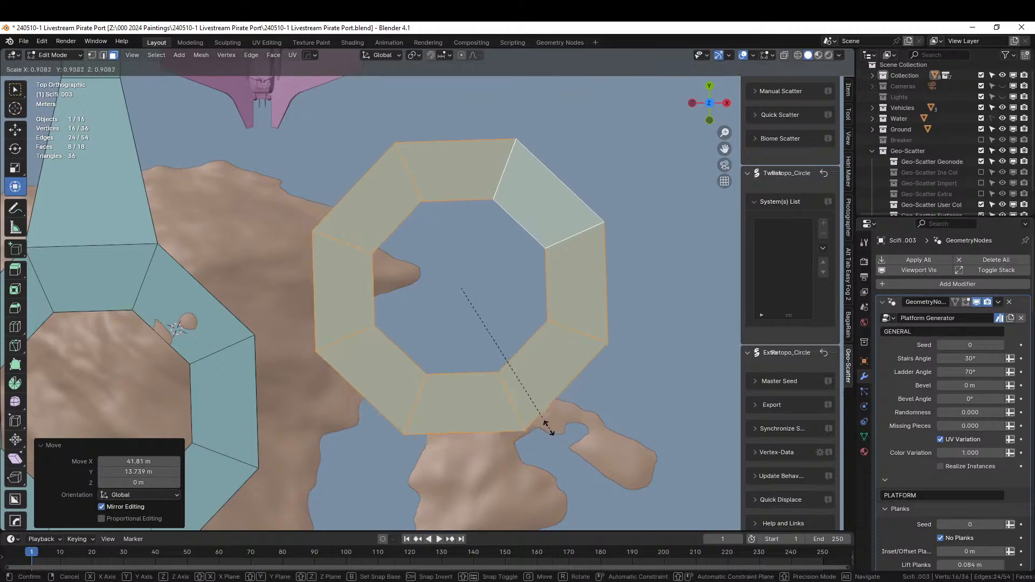
pyautogui.click(515, 399)
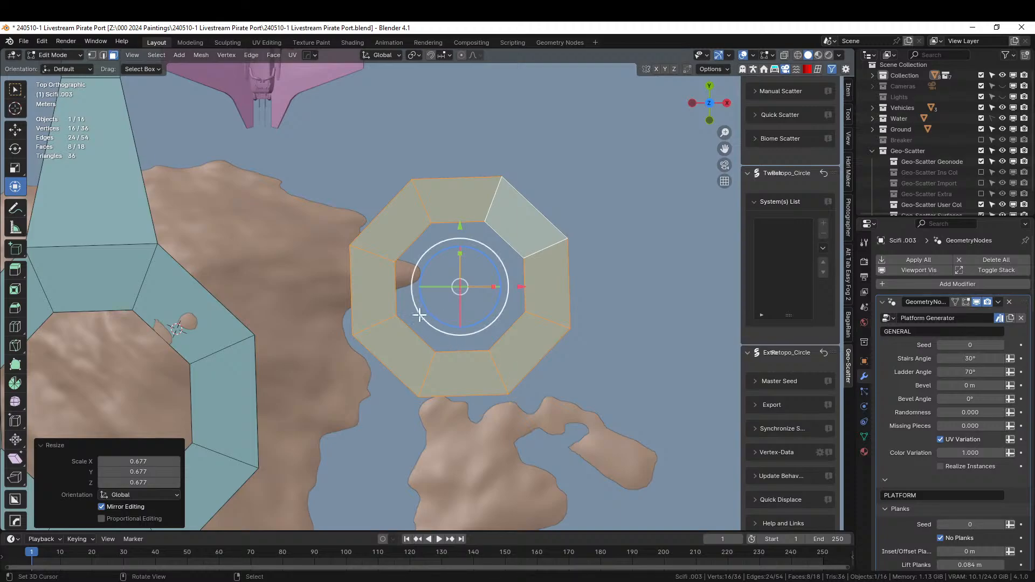
# Select the smaller ring's inner edge loop and scale it to about 0.822 to widen the walkway.
pyautogui.press('2')
pyautogui.keyDown('alt'); pyautogui.click(396, 291); pyautogui.keyUp('alt')
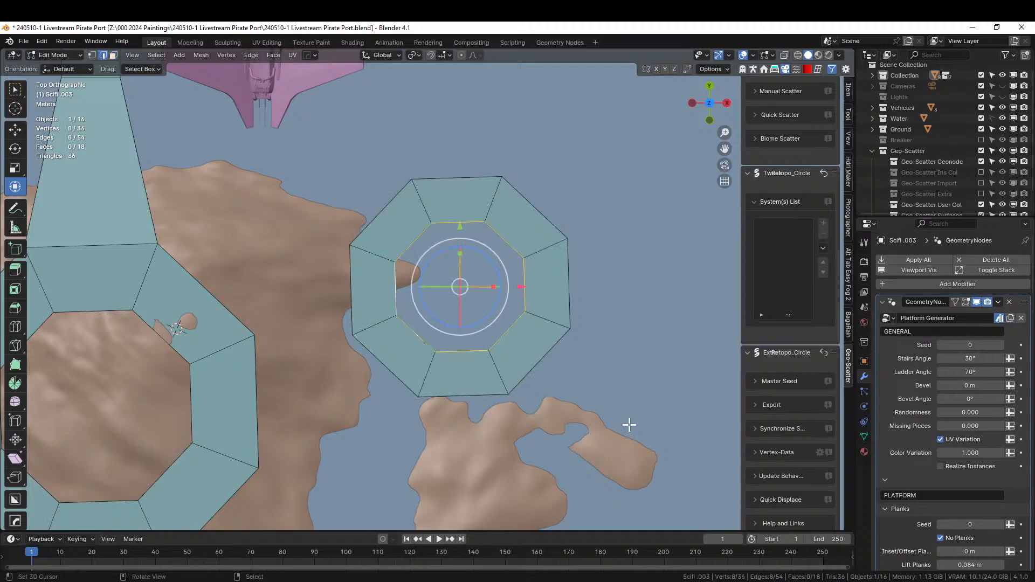
pyautogui.press('s')
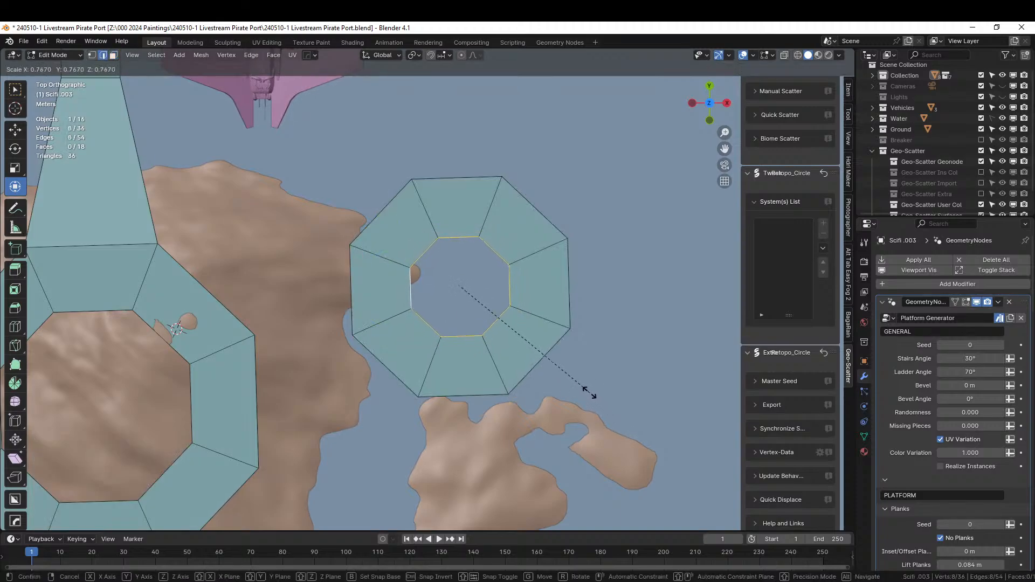
pyautogui.click(596, 400)
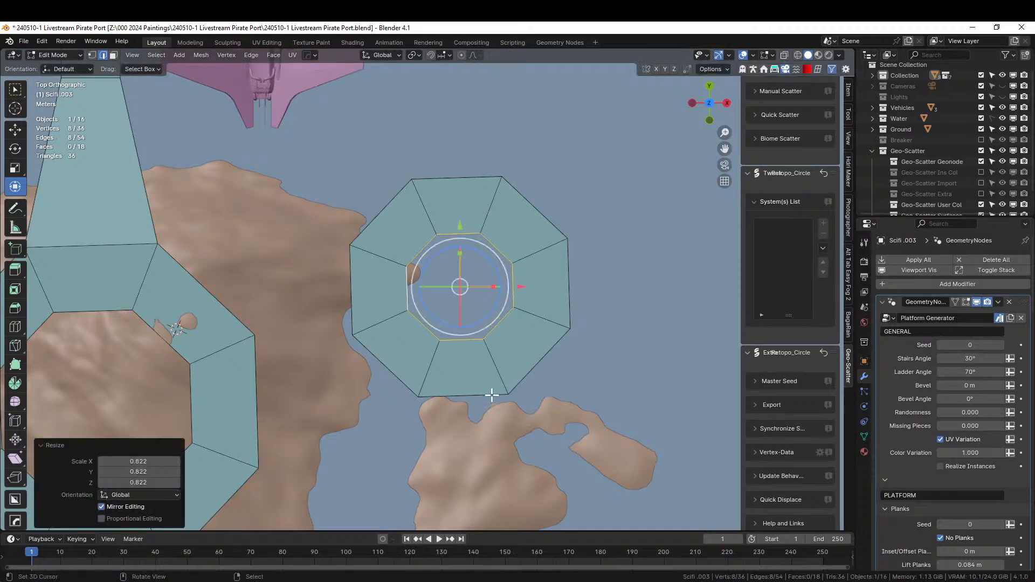
pyautogui.moveTo(492, 397); pyautogui.dragTo(472, 360, button='middle')
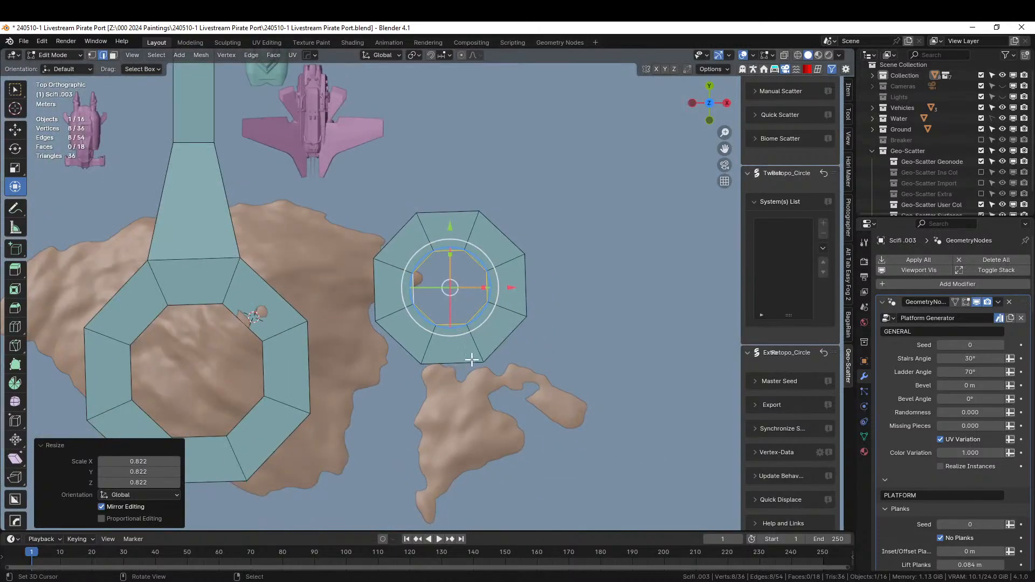
# Move the whole smaller ring about 6 m along X and -20 m along Y, over the small islet.
pyautogui.press('l')
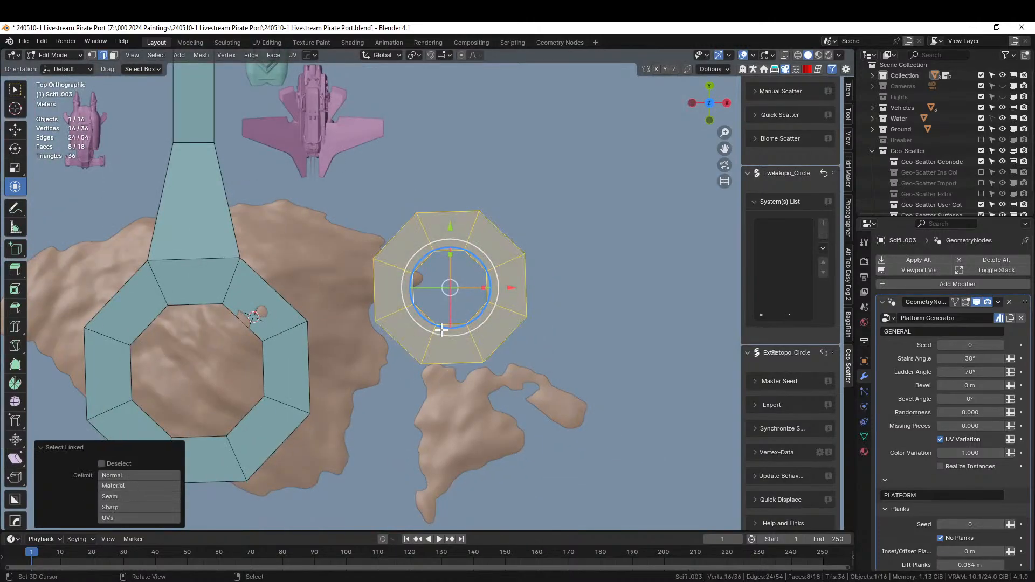
pyautogui.press('g')
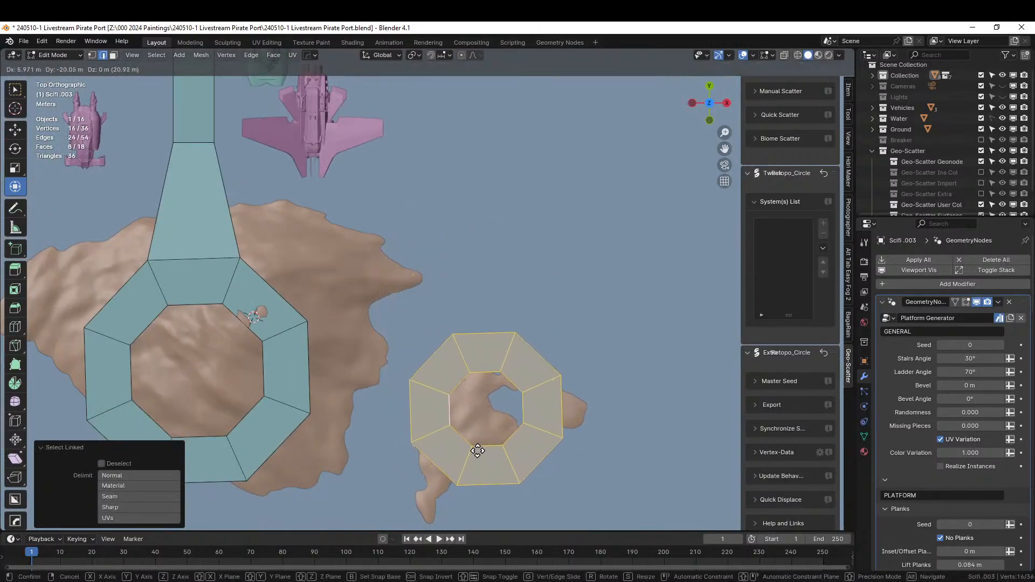
pyautogui.click(478, 448)
pyautogui.moveTo(478, 447)
pyautogui.mouseDown(button='middle')
pyautogui.moveTo(475, 426)
pyautogui.moveTo(519, 378)
pyautogui.moveTo(473, 441)
pyautogui.mouseUp(button='middle')
# Select the linked geometry of the smaller ring and raise it about 1.68 m along Z.
pyautogui.click(447, 421)
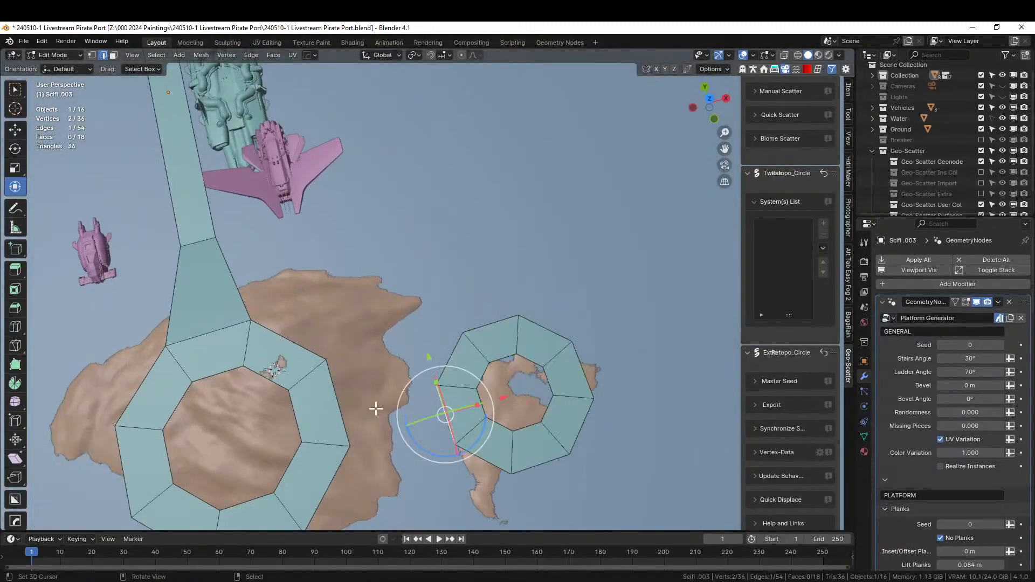
pyautogui.moveTo(393, 414); pyautogui.dragTo(405, 304, button='middle')
pyautogui.moveTo(401, 328); pyautogui.dragTo(456, 373, button='middle')
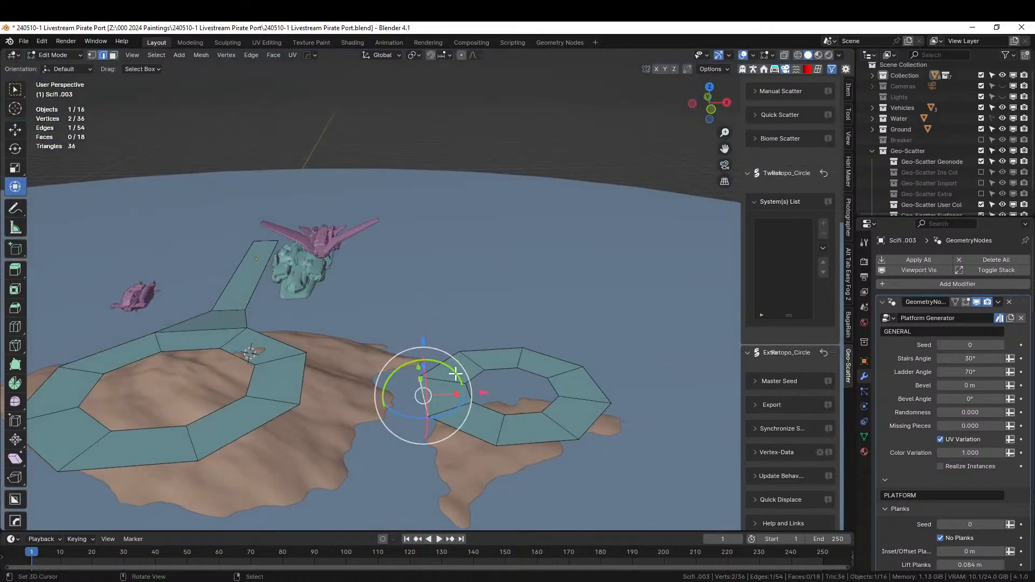
pyautogui.press('l')
pyautogui.press('g')
pyautogui.press('z')
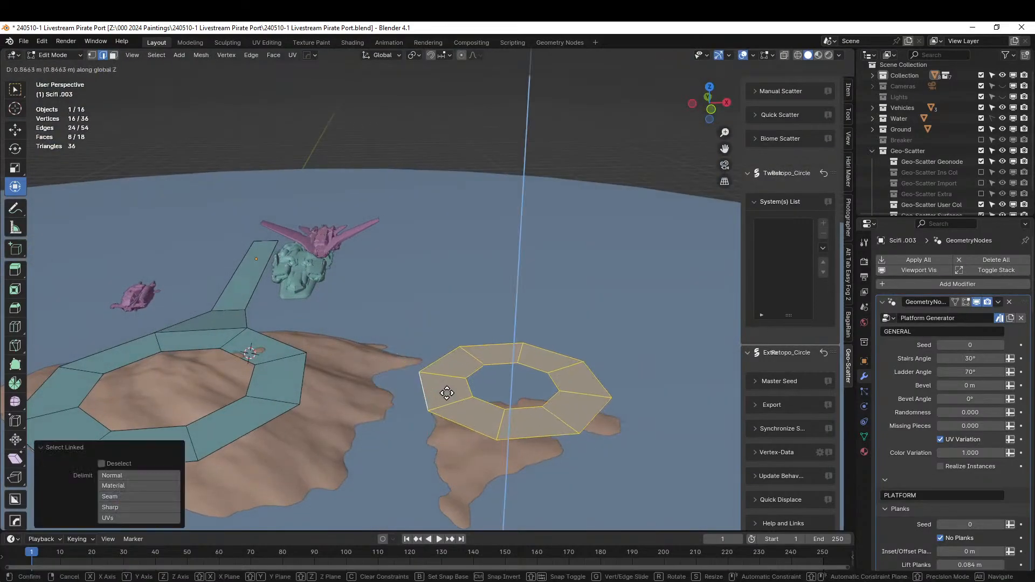
pyautogui.click(449, 390)
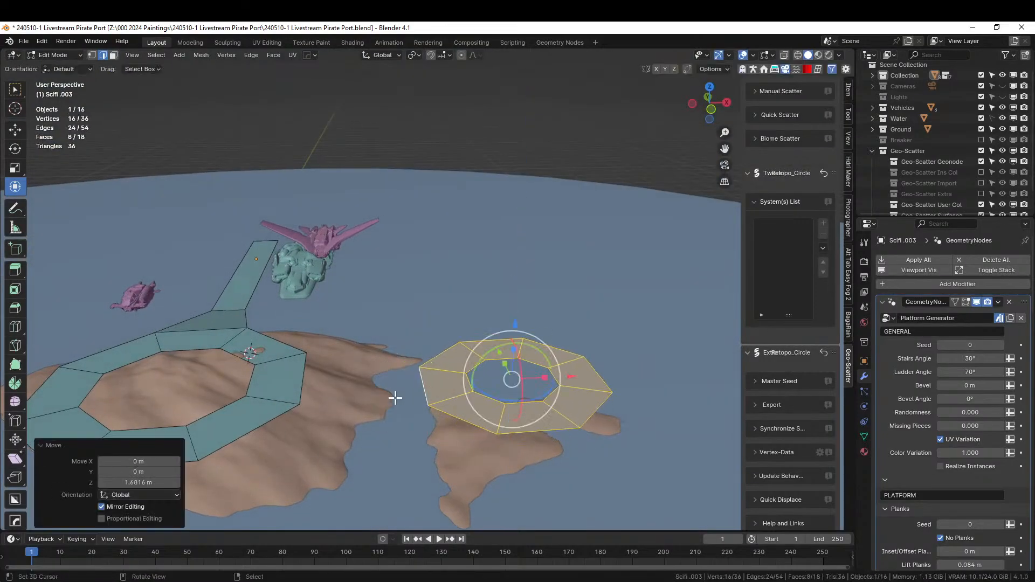
# Fill a bridging face between the facing outer edges of the smaller ring and the main ring.
pyautogui.click(420, 387)
pyautogui.keyDown('shift'); pyautogui.click(304, 377); pyautogui.keyUp('shift')
pyautogui.press('f')
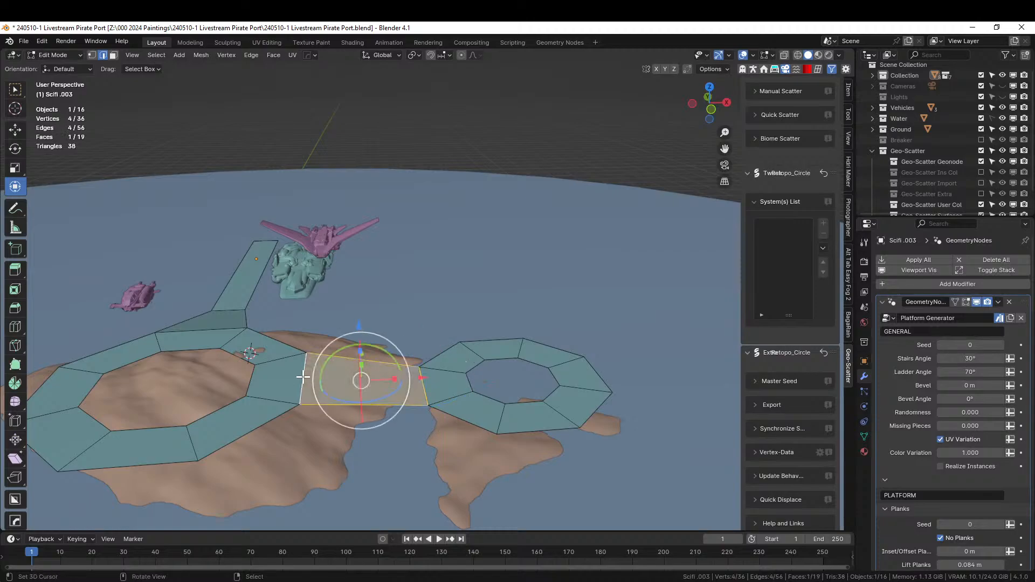
pyautogui.moveTo(303, 372); pyautogui.dragTo(339, 364, button='middle')
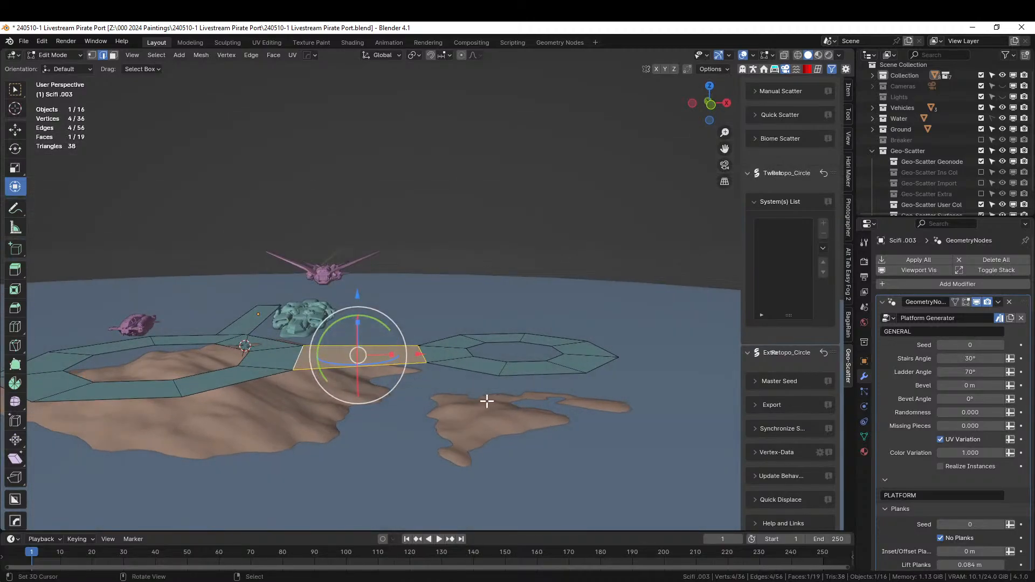
pyautogui.moveTo(468, 393); pyautogui.dragTo(427, 370, button='middle')
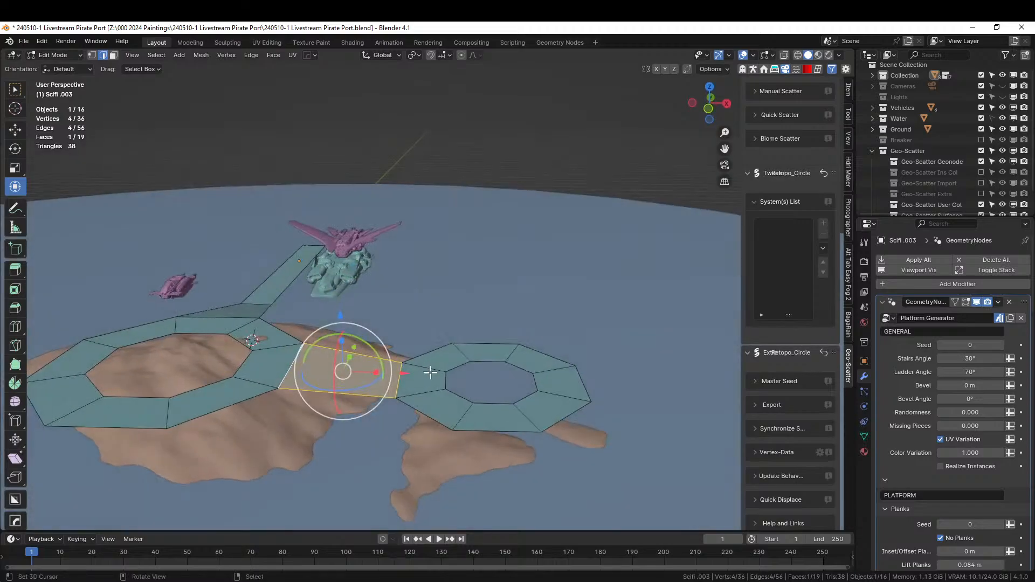
# Select the smaller ring's face loop and raise it about 2 m along Z so the bridge slopes upward.
pyautogui.click(429, 371)
pyautogui.press('3')
pyautogui.rightClick(431, 372)
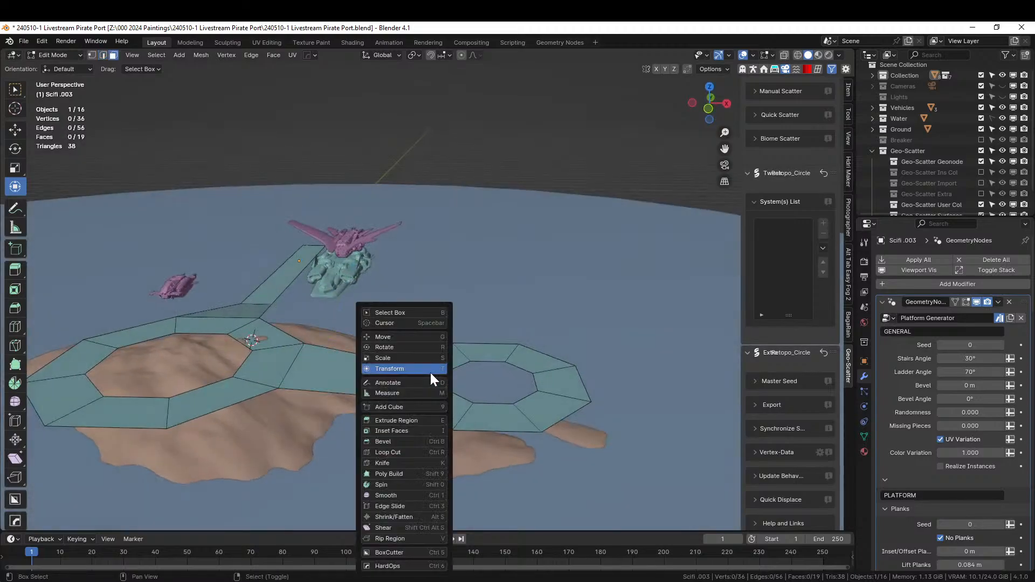
pyautogui.click(521, 367)
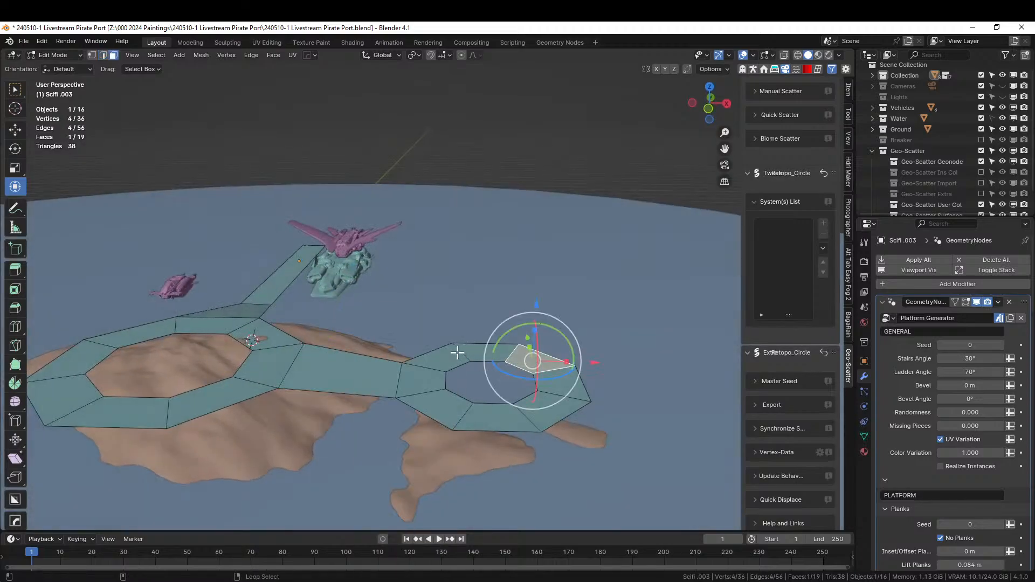
pyautogui.keyDown('alt'); pyautogui.click(529, 432); pyautogui.keyUp('alt')
pyautogui.press('g')
pyautogui.press('z')
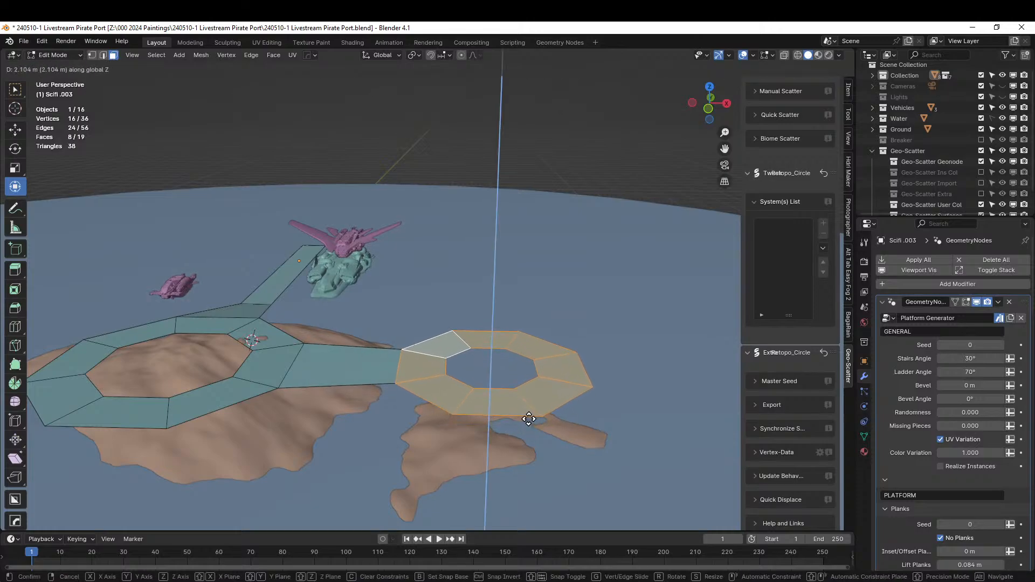
pyautogui.click(529, 420)
# Return to Object Mode, save the file, and review the generated platforms with the bridge and smaller ring.
pyautogui.press('Tab')
pyautogui.moveTo(520, 417); pyautogui.dragTo(513, 455, button='middle')
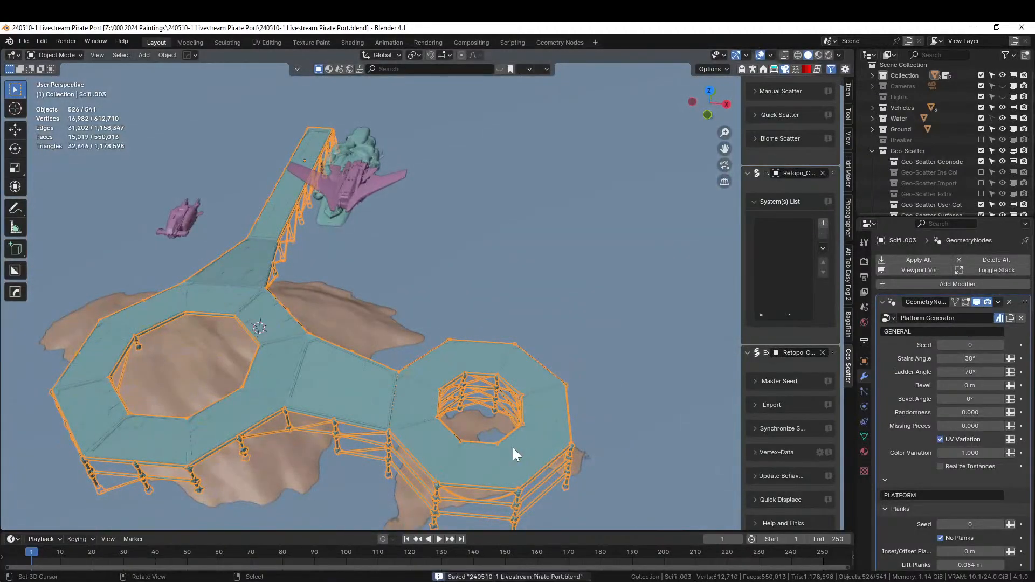
pyautogui.moveTo(474, 385)
pyautogui.mouseDown(button='middle')
pyautogui.moveTo(350, 432)
pyautogui.moveTo(364, 398)
pyautogui.moveTo(494, 389)
pyautogui.moveTo(478, 455)
pyautogui.moveTo(479, 403)
pyautogui.mouseUp(button='middle')
# In top view, duplicate the smaller ring's faces and move the copy about -78.4 m along X and 35.4 m along Y.
pyautogui.press('KP_7')
pyautogui.scroll(-2, 364, 397)
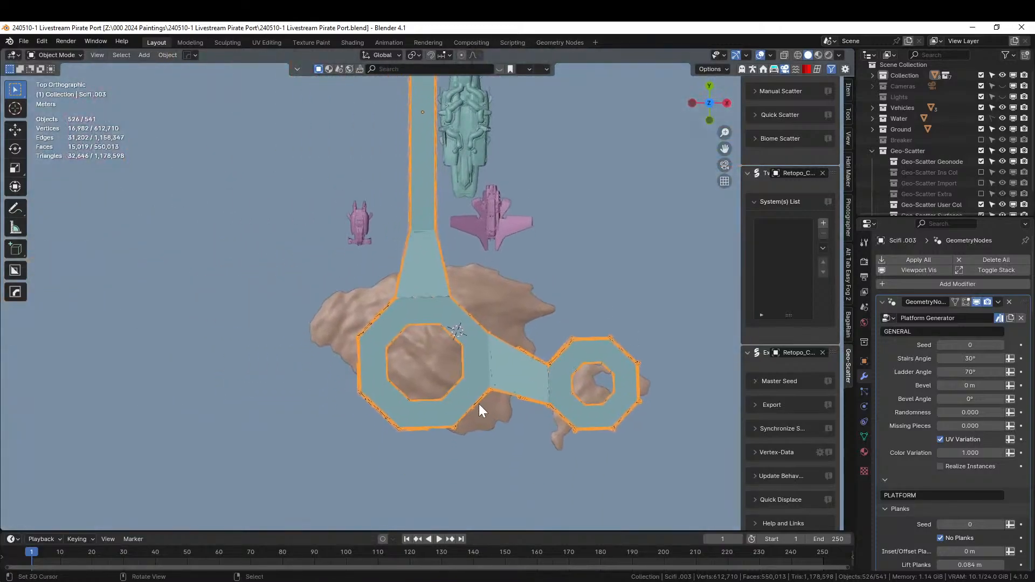
pyautogui.press('Tab')
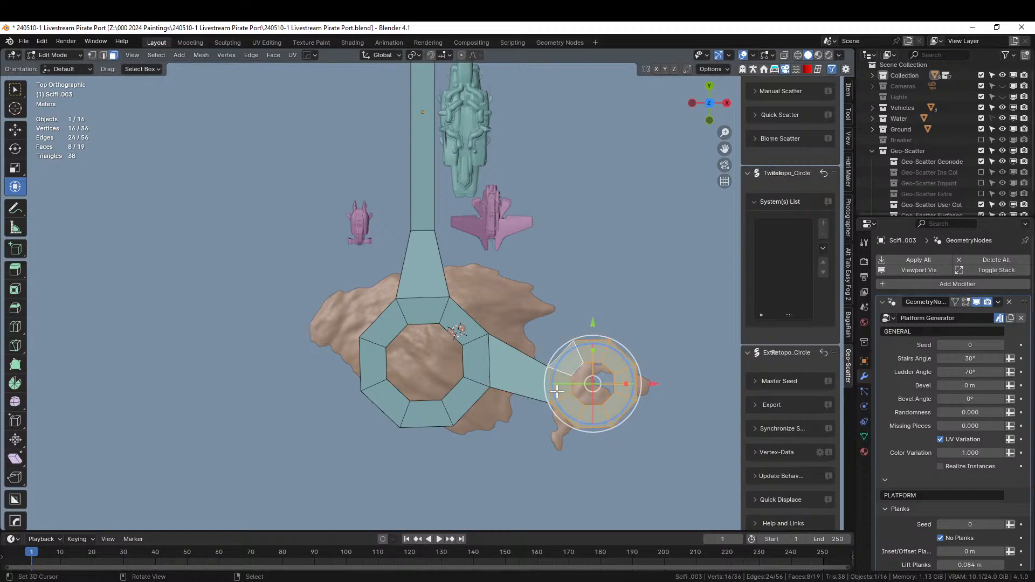
pyautogui.hotkey('shift', 'd')
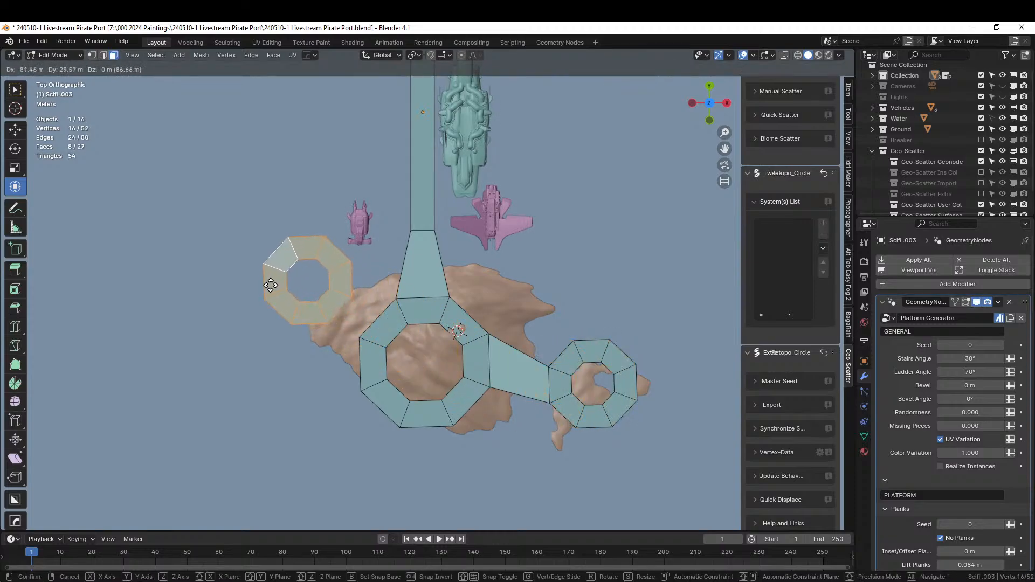
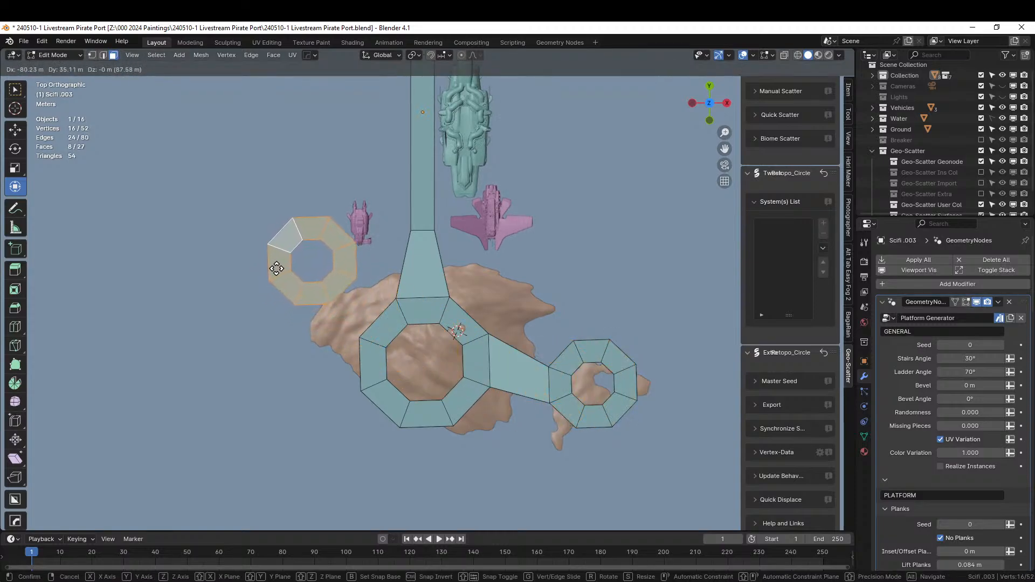
pyautogui.click(282, 267)
# Fill a bridging face between the new ring's nearest outer edge and the main ring's facing outer edge.
pyautogui.scroll(3, 356, 307)
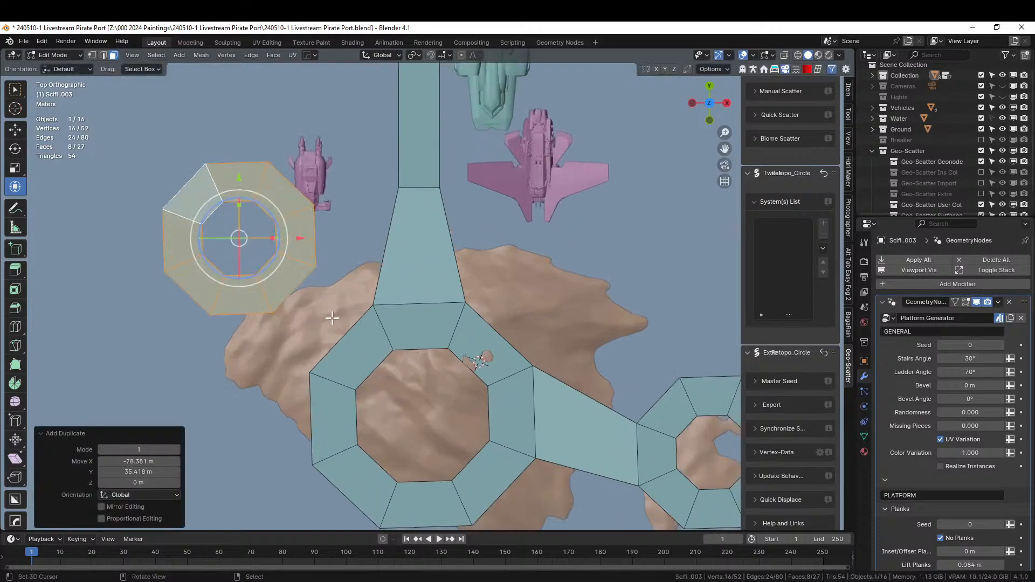
pyautogui.press('2')
pyautogui.click(300, 291)
pyautogui.keyDown('shift'); pyautogui.click(340, 338); pyautogui.keyUp('shift')
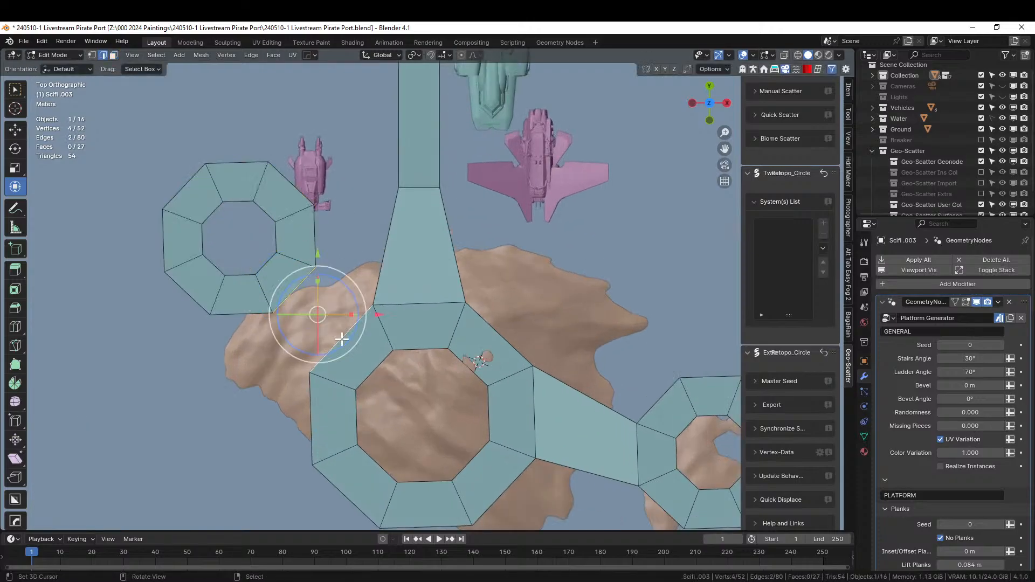
pyautogui.press('f')
pyautogui.moveTo(288, 337); pyautogui.dragTo(401, 366, button='middle')
pyautogui.scroll(1, 400, 366)
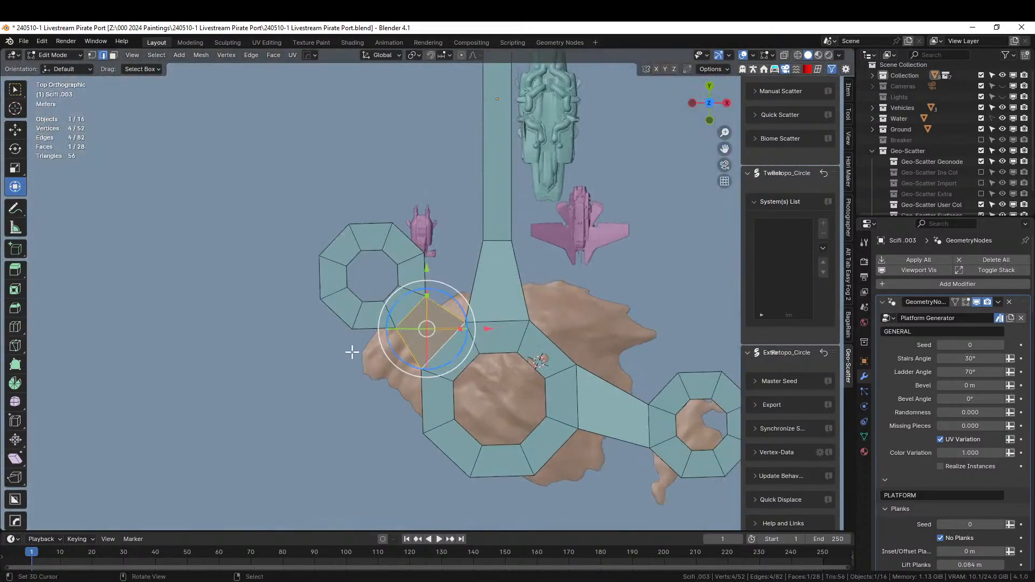
# Duplicate the new ring with its bridge face and move the copy about -30.2 m along X and -24.1 m along Y.
pyautogui.keyDown('shift'); pyautogui.moveTo(364, 305); pyautogui.dragTo(378, 404, button='middle'); pyautogui.keyUp('shift')
pyautogui.keyDown('alt'); pyautogui.keyDown('shift'); pyautogui.click(371, 339); pyautogui.keyUp('shift'); pyautogui.keyUp('alt')
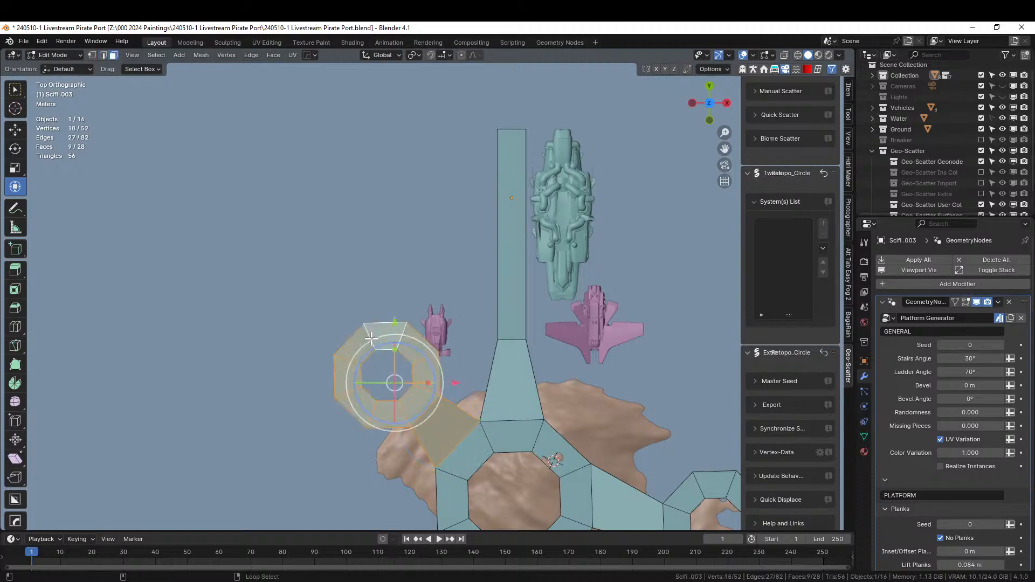
pyautogui.press('e')
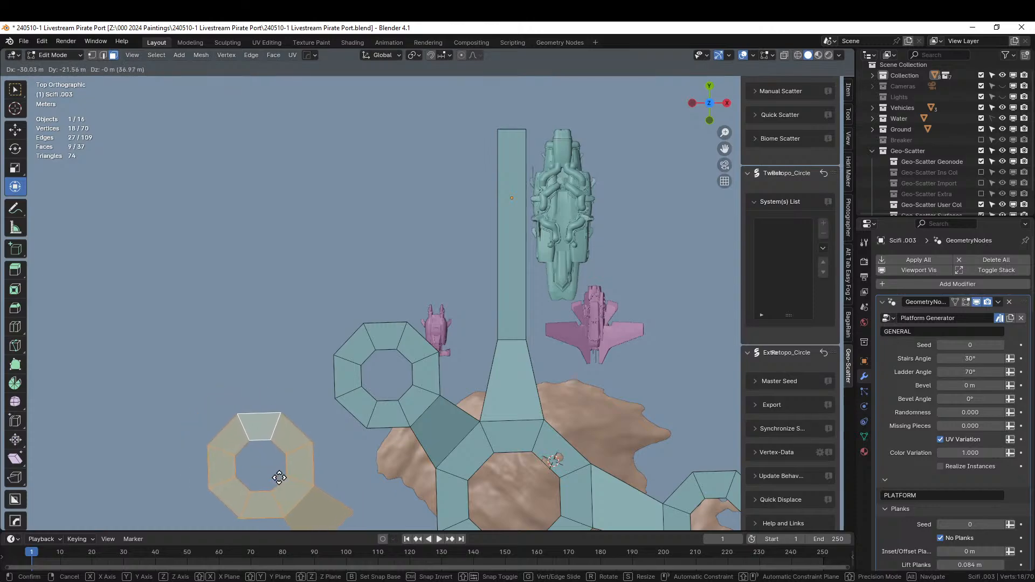
pyautogui.click(277, 488)
pyautogui.keyDown('shift'); pyautogui.moveTo(277, 488); pyautogui.dragTo(318, 373, button='middle'); pyautogui.keyUp('shift')
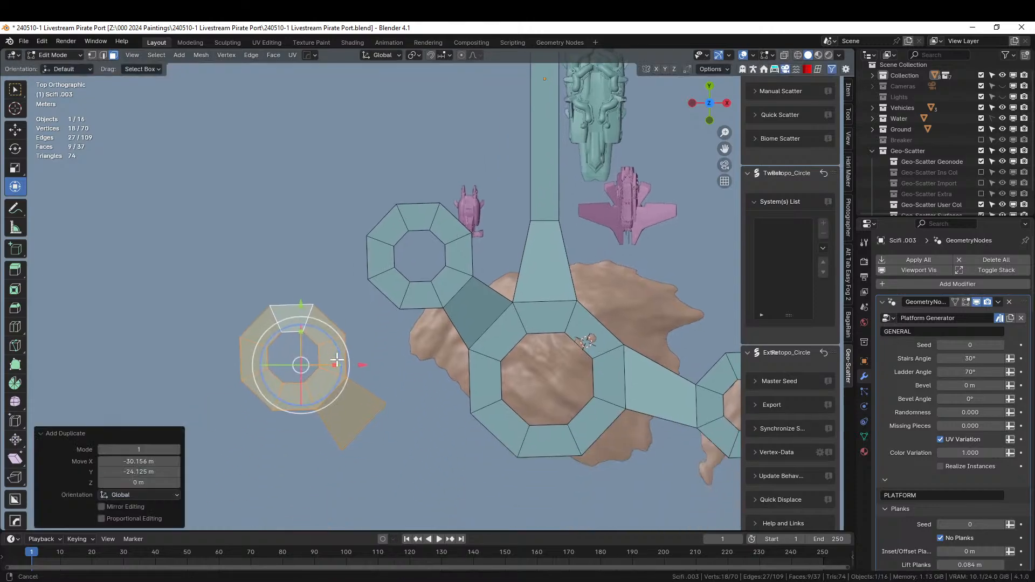
# Delete the copied bridge face attached to the latest duplicated ring.
pyautogui.click(375, 436)
pyautogui.click(356, 418)
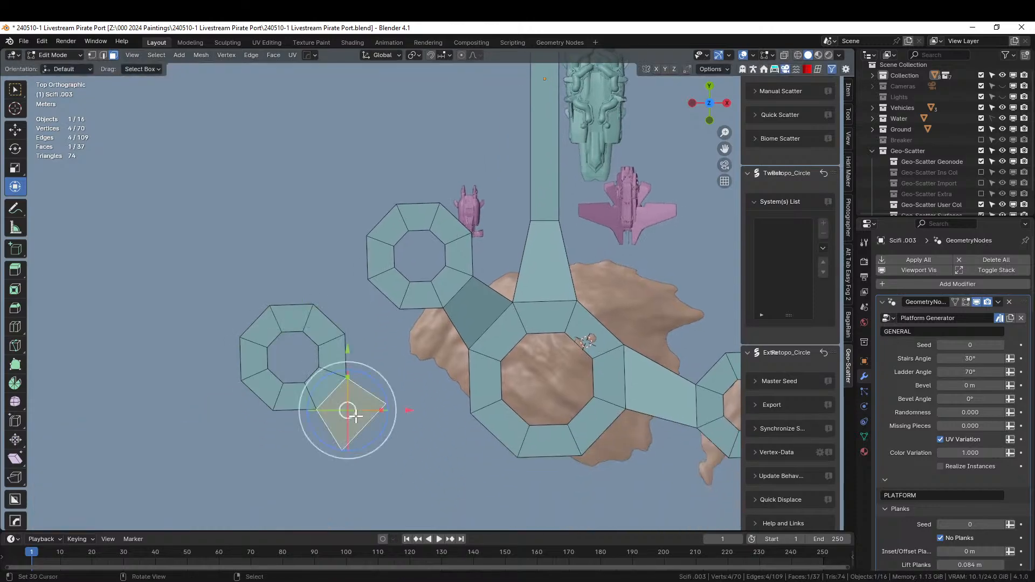
pyautogui.press('x')
pyautogui.click(352, 415)
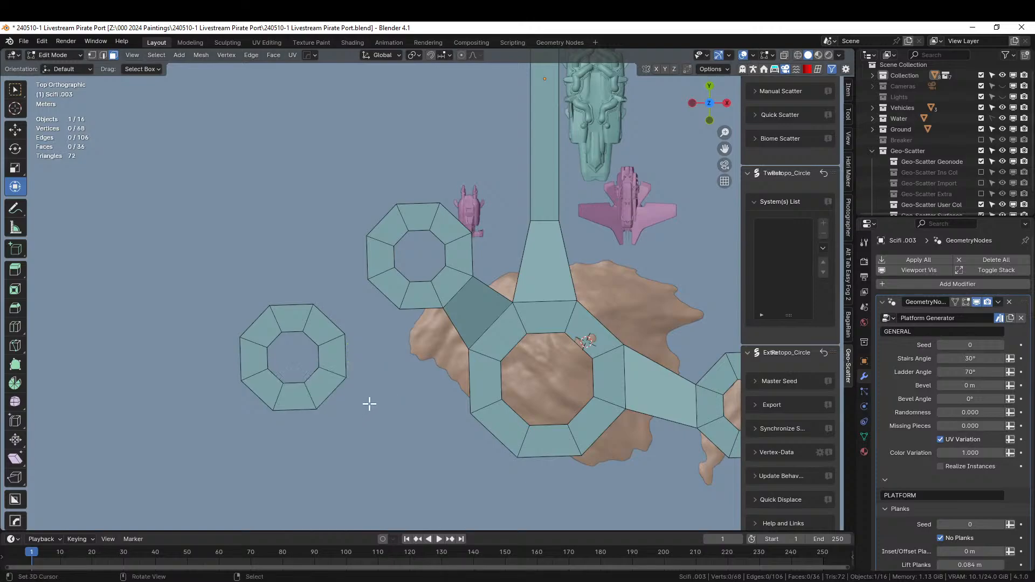
# Select all faces of the detached outer ring and move it about 4 m along X and about -4 m along Y.
pyautogui.press('l')
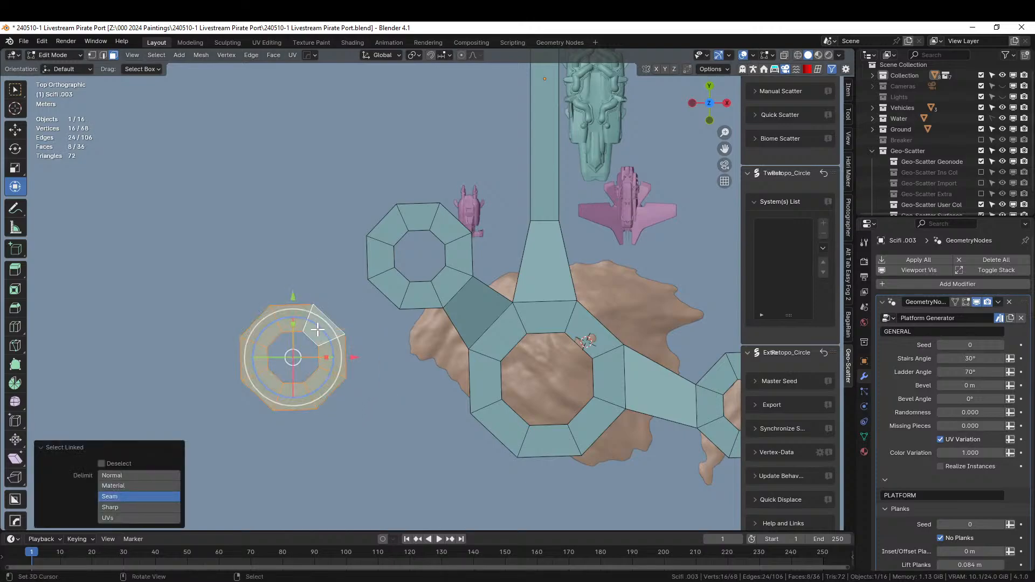
pyautogui.press('g')
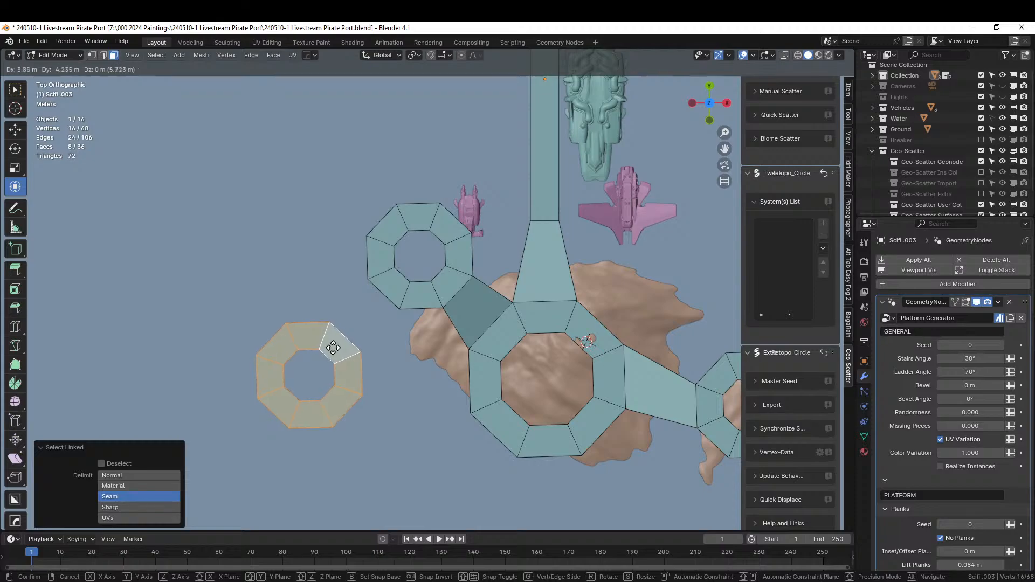
pyautogui.click(342, 346)
# Fill a bridging face between the moved ring's outer edge and the facing outer edge of the neighbouring small ring.
pyautogui.press('2')
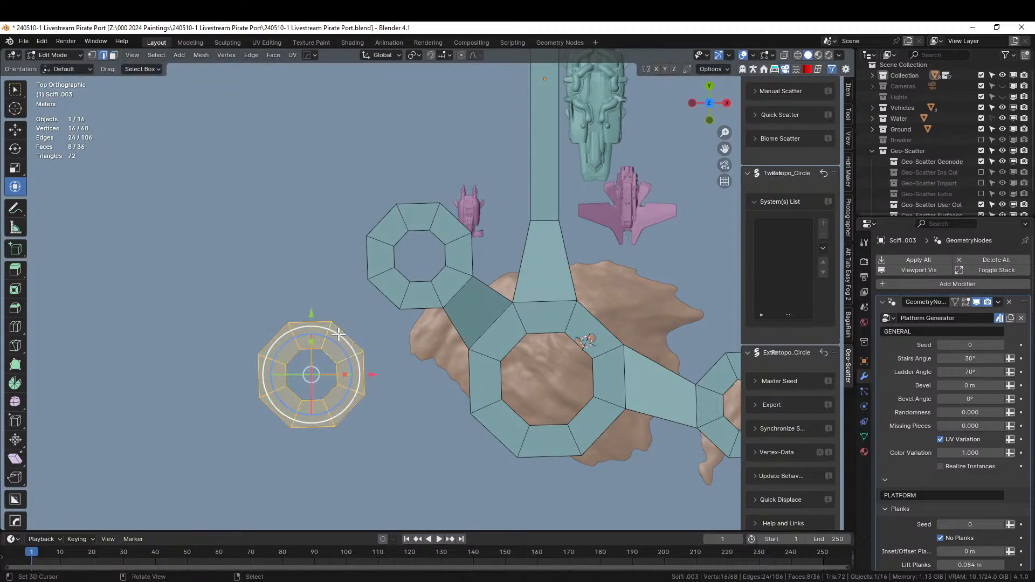
pyautogui.click(348, 338)
pyautogui.keyDown('shift'); pyautogui.click(384, 295); pyautogui.keyUp('shift')
pyautogui.press('f')
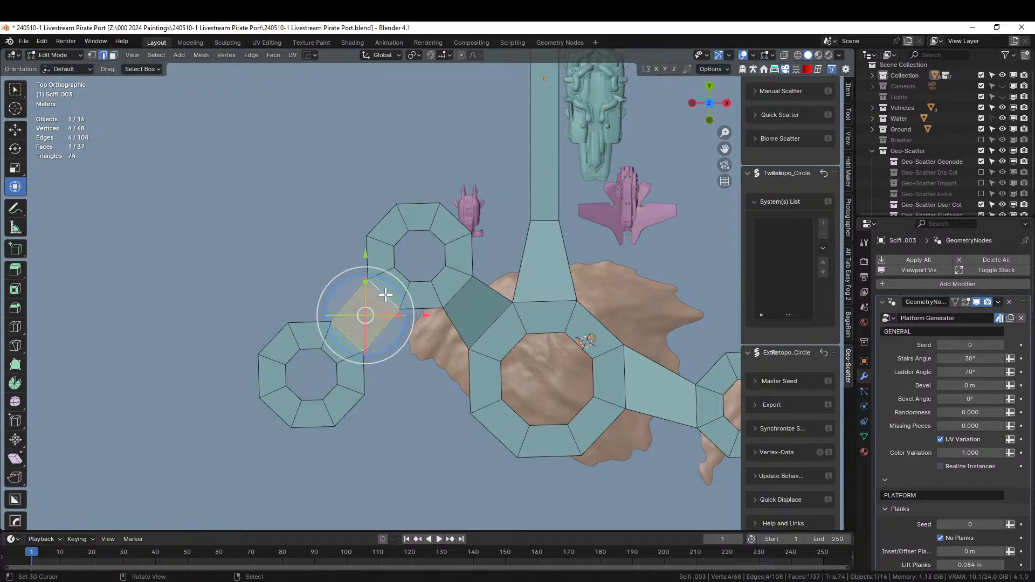
# Assign the Bridge material to the new bridging face and return to Object Mode to generate the platform.
pyautogui.press('3')
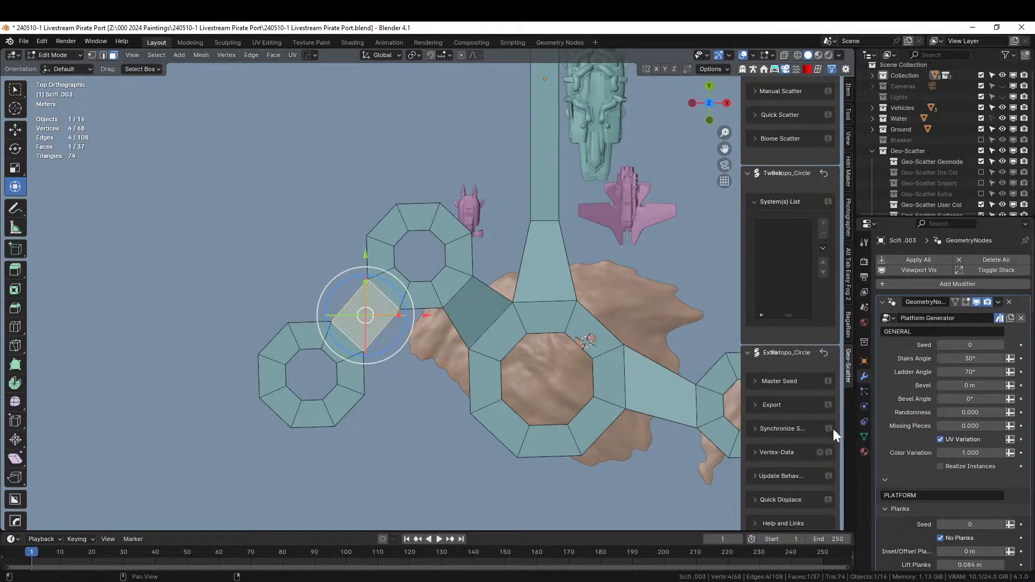
pyautogui.click(864, 452)
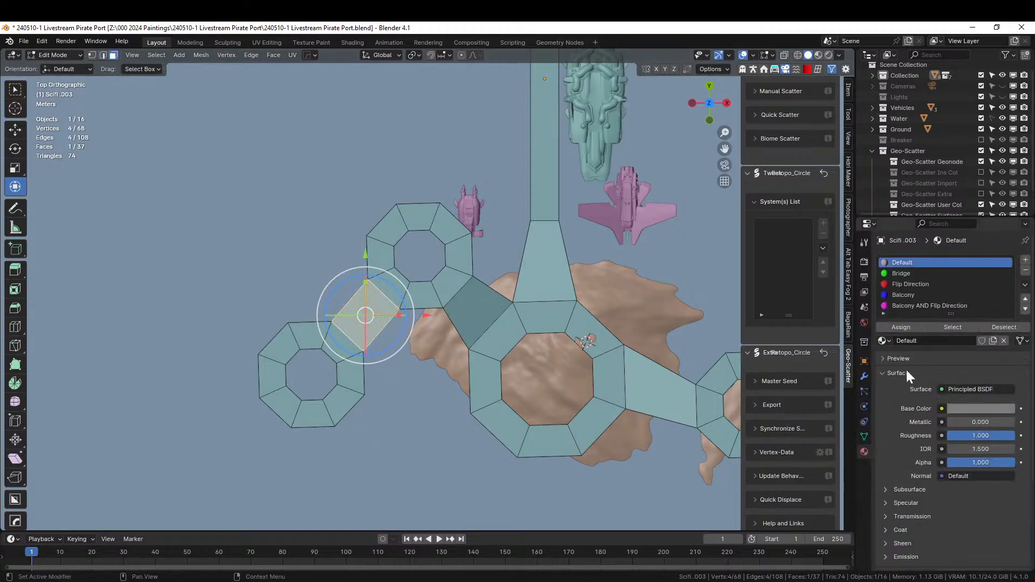
pyautogui.click(908, 272)
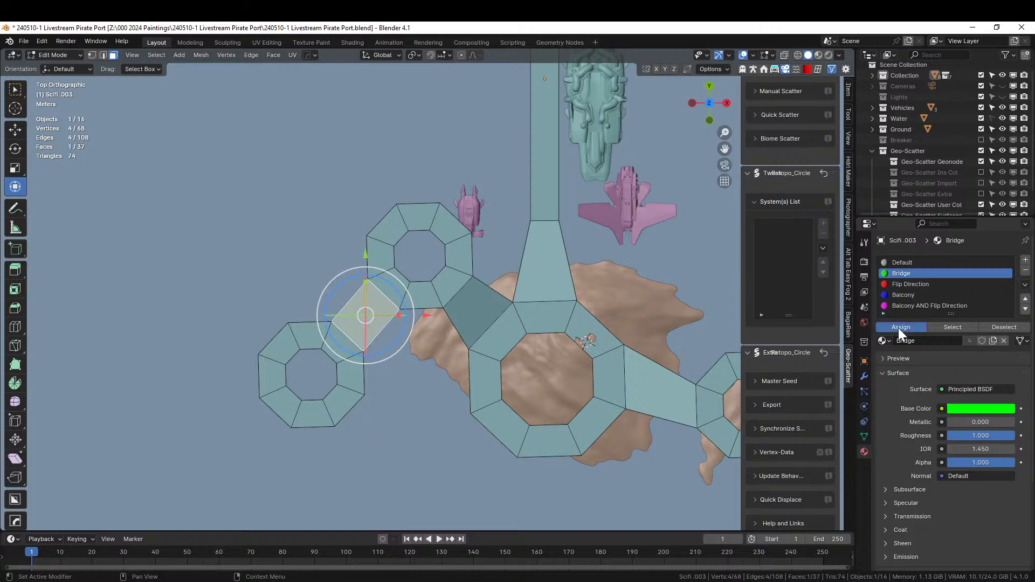
pyautogui.press('Tab')
pyautogui.moveTo(331, 346); pyautogui.dragTo(220, 301, button='middle')
pyautogui.moveTo(535, 387); pyautogui.dragTo(432, 409, button='middle')
pyautogui.moveTo(347, 391); pyautogui.dragTo(532, 431, button='middle')
# In top view, move the winged spaceship to the open area beside the island, above the bridge to the far small ring.
pyautogui.press('KP_7')
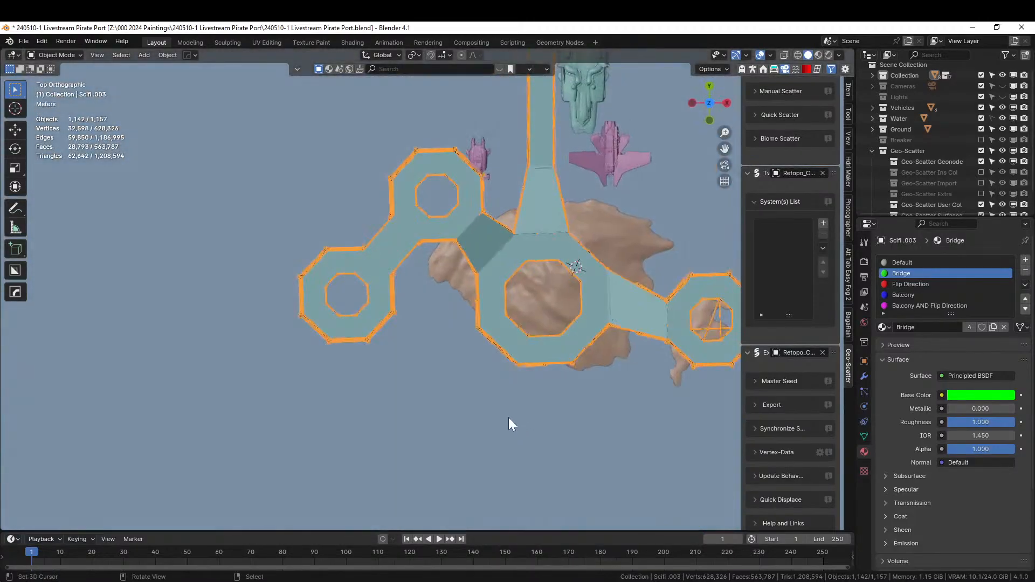
pyautogui.click(543, 250)
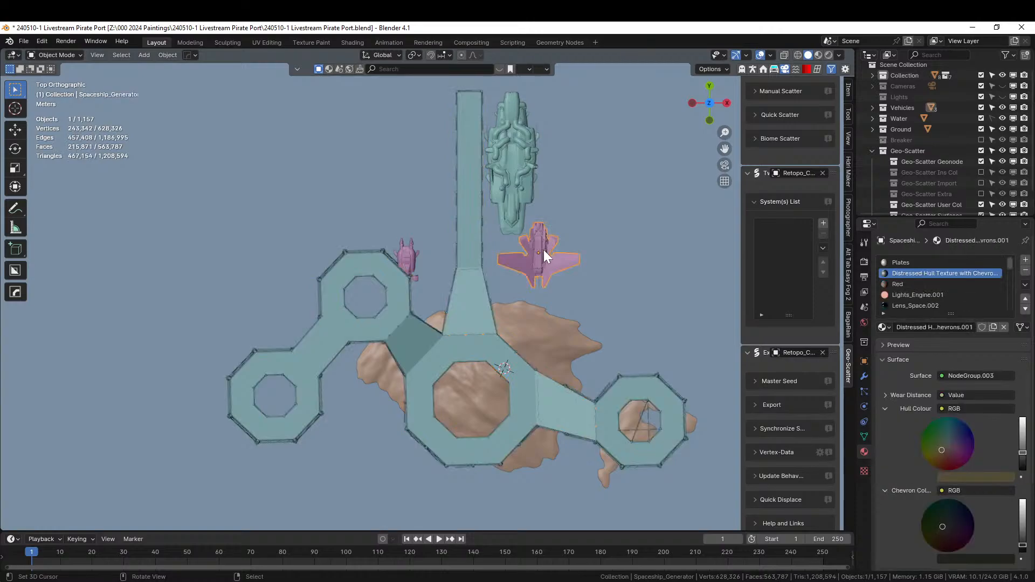
pyautogui.press('g')
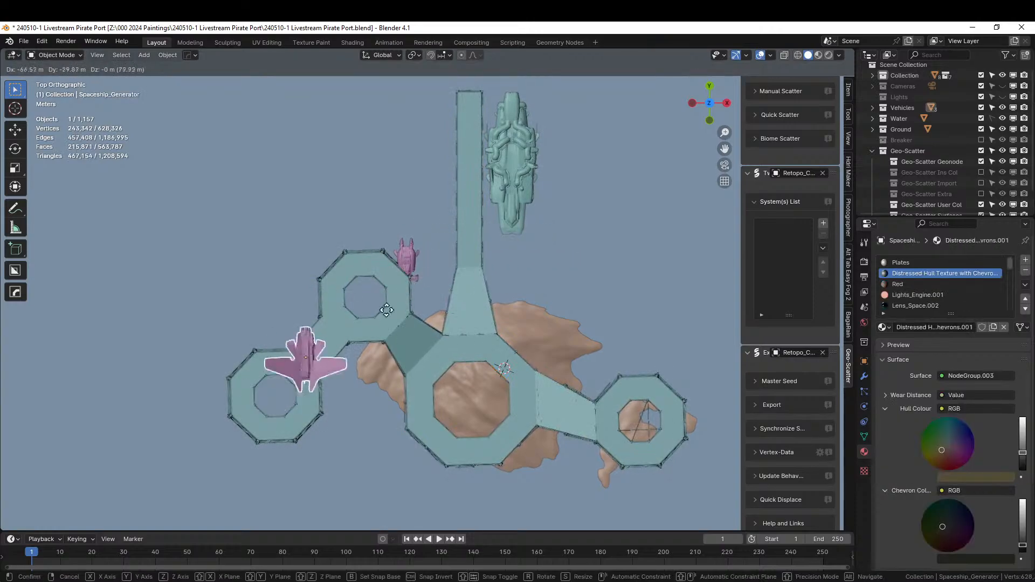
pyautogui.click(604, 295)
# Move the small cockpit ship into the nearest small ring's opening and the winged spaceship into the main ring's opening.
pyautogui.click(419, 249)
pyautogui.press('g')
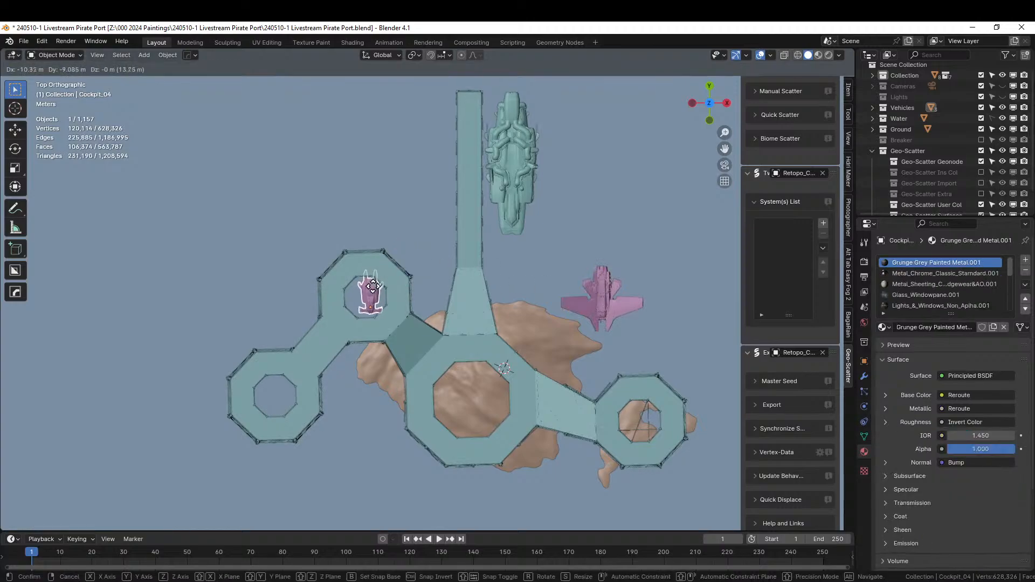
pyautogui.click(368, 288)
pyautogui.click(625, 303)
pyautogui.press('g')
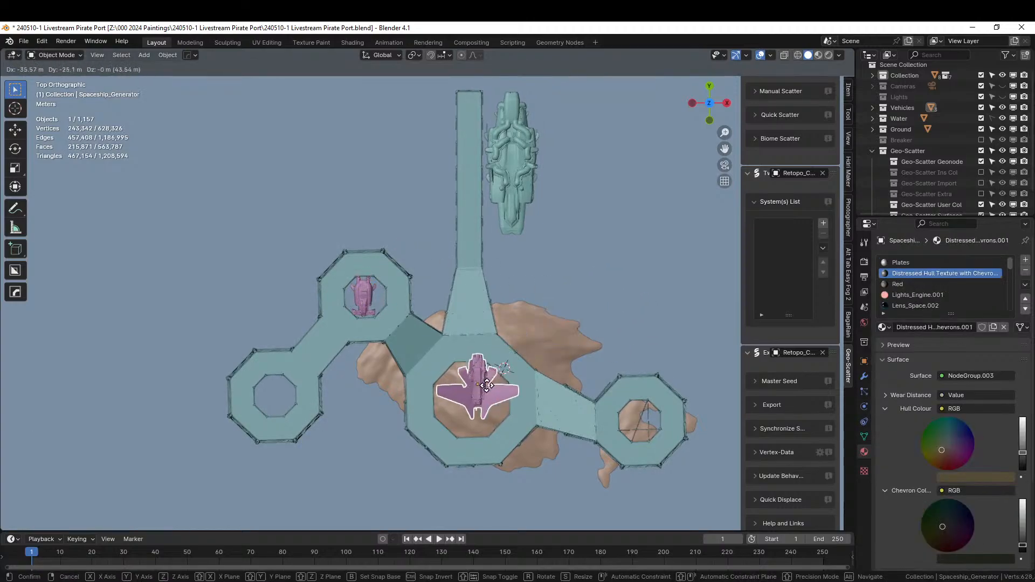
pyautogui.click(495, 402)
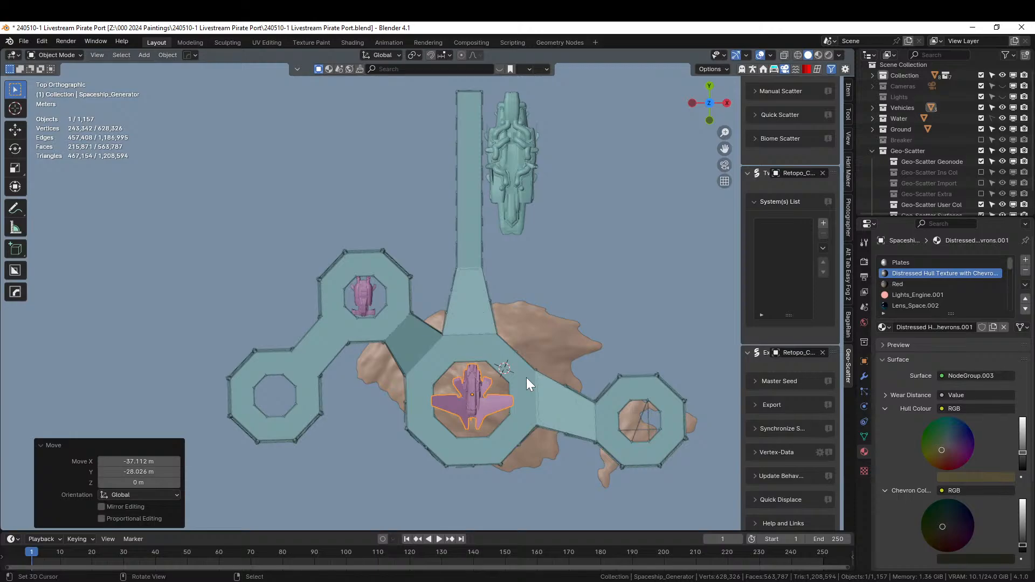
# In the platform's Edit Mode, add a loop cut with two cuts across the main ring segment opposite the pier.
pyautogui.moveTo(529, 377); pyautogui.dragTo(558, 305, button='middle')
pyautogui.scroll(2, 388, 281)
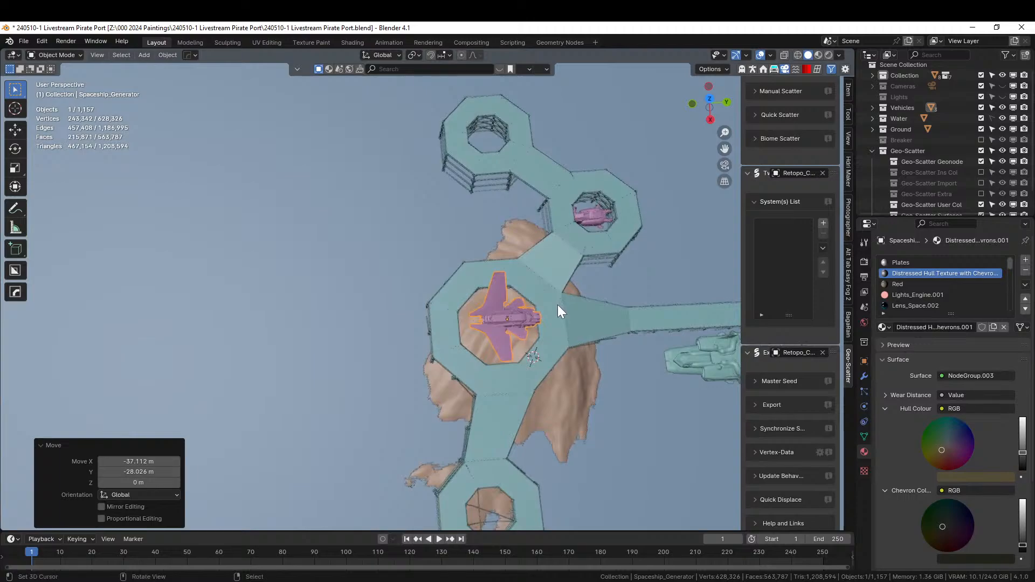
pyautogui.press('KP_7')
pyautogui.scroll(2, 548, 320)
pyautogui.rightClick(483, 281)
pyautogui.press('Tab')
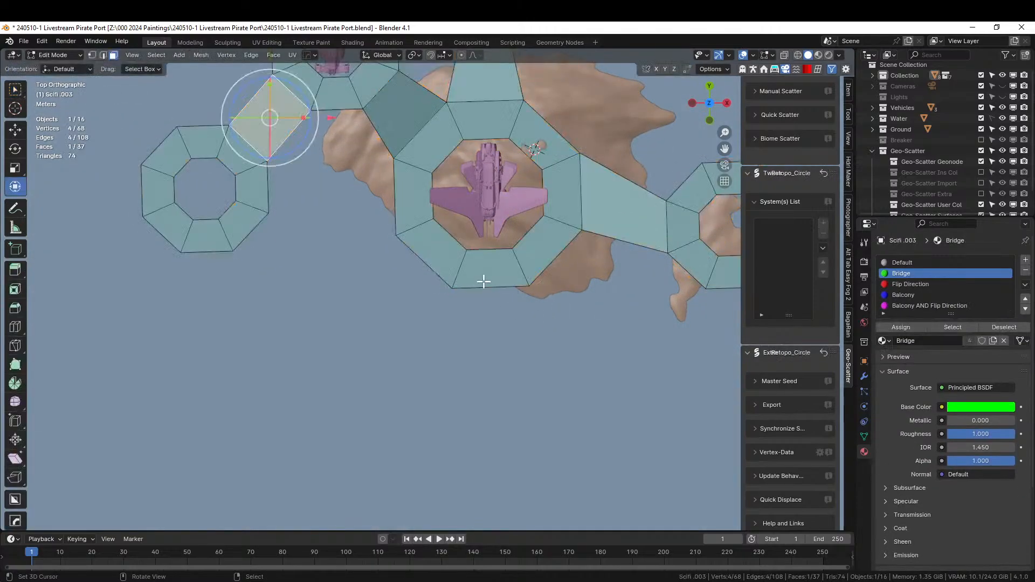
pyautogui.scroll(-2, 485, 320)
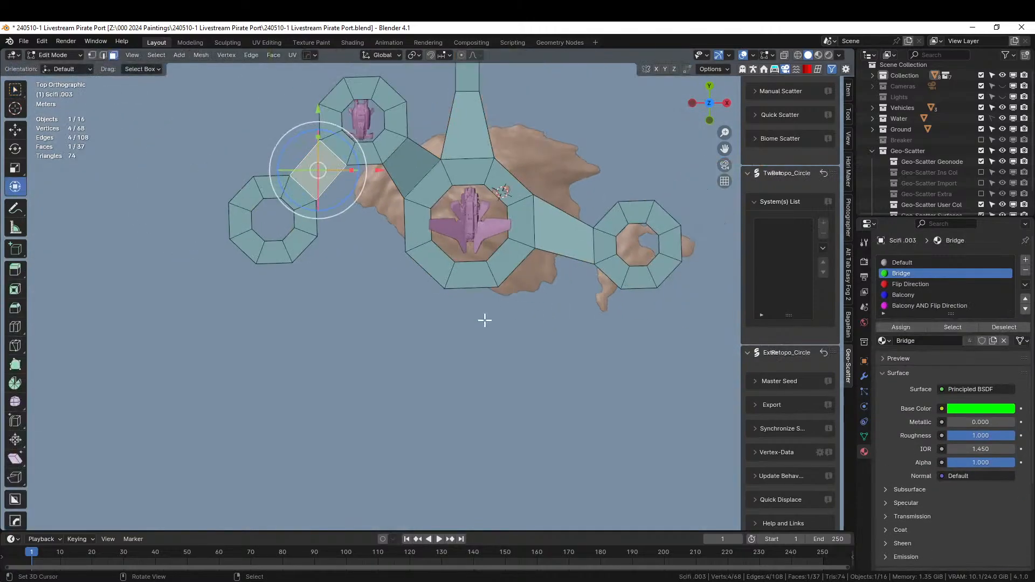
pyautogui.rightClick(466, 288)
pyautogui.hotkey('ctrl', 'r')
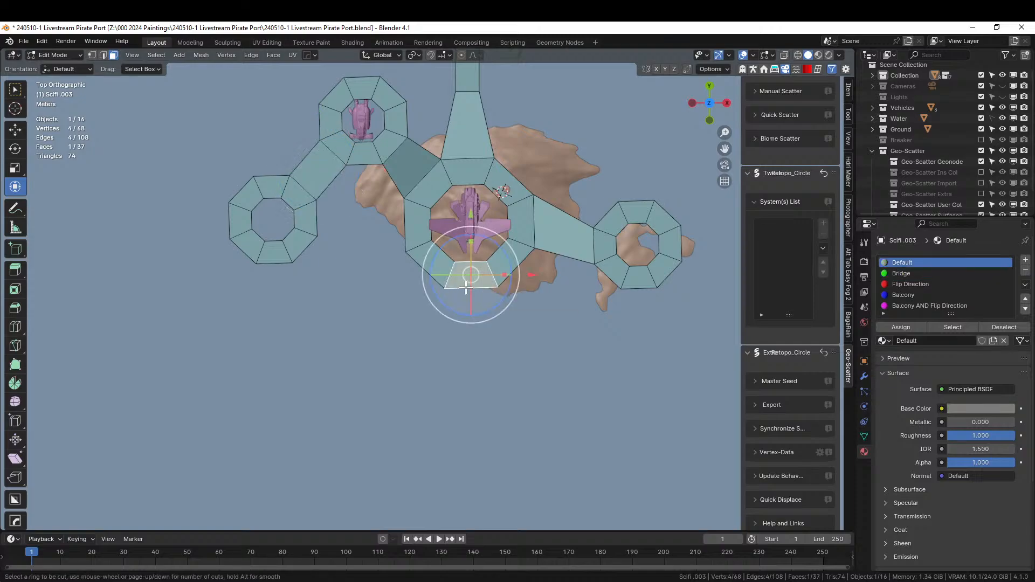
pyautogui.scroll(1, 474, 278)
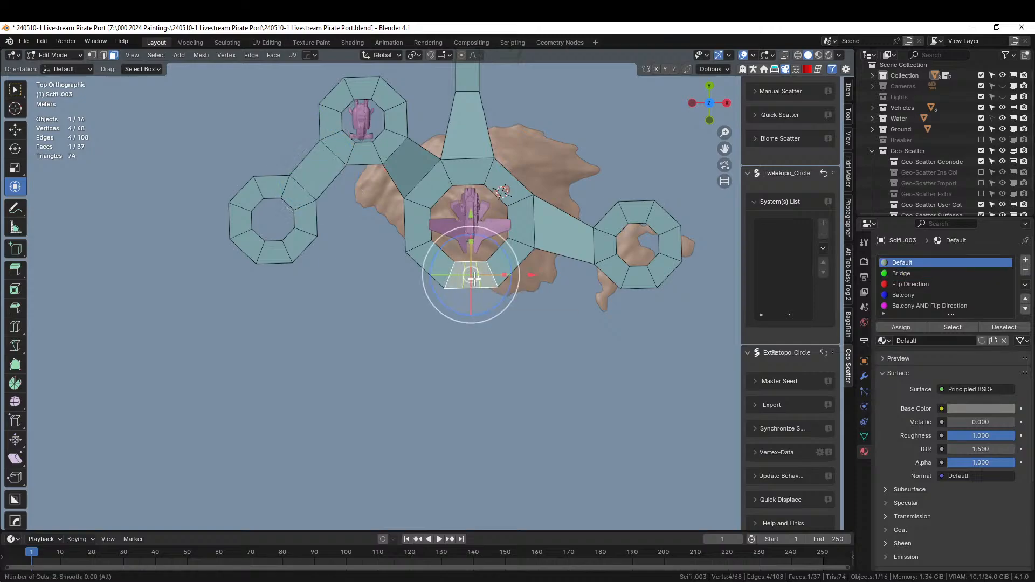
pyautogui.click(474, 279)
pyautogui.rightClick(473, 279)
# Extrude the middle outer edge of the divided ring segment about 12 m along -Y as a narrow walkway.
pyautogui.scroll(3, 493, 337)
pyautogui.rightClick(502, 287)
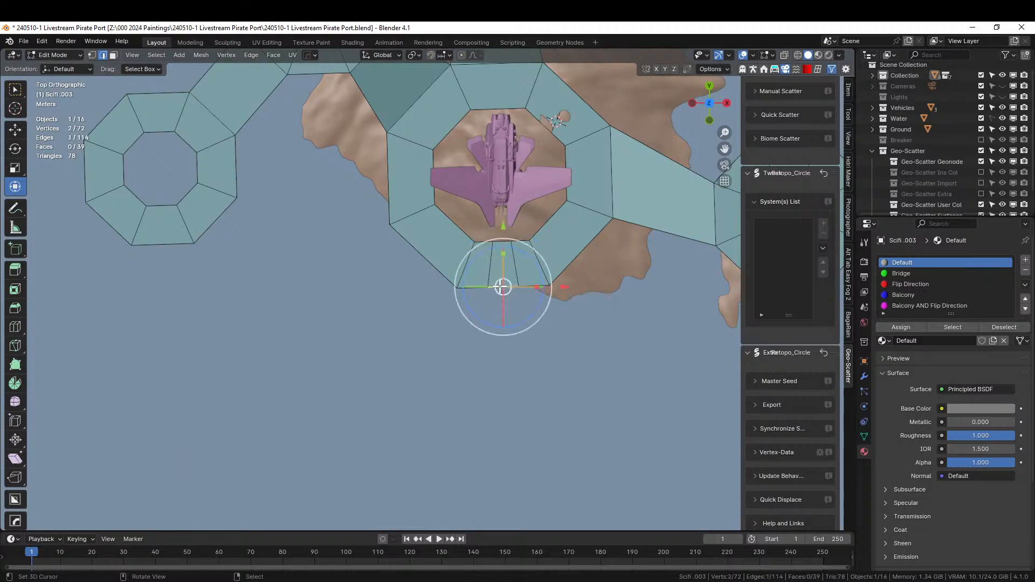
pyautogui.press('e')
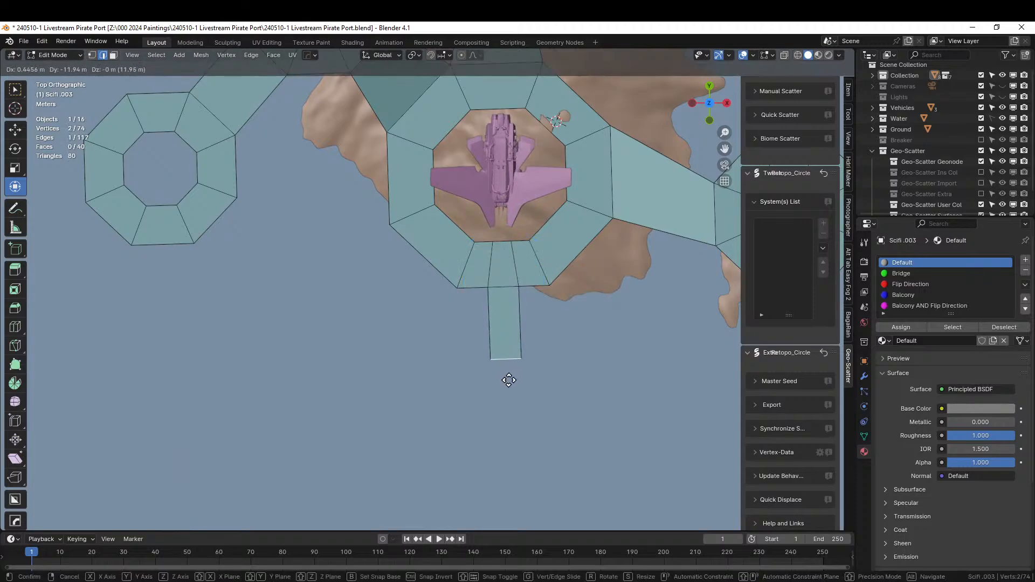
pyautogui.click(509, 381)
# Extend the walkway about another 15 m along -Y, and extrude that section's side edge about 16.5 m along -X.
pyautogui.press('e')
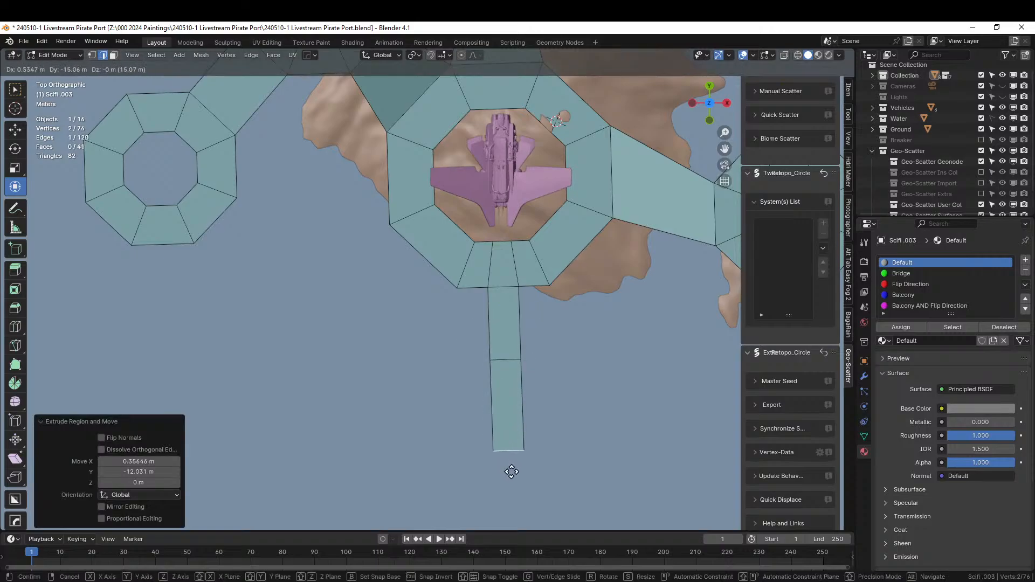
pyautogui.click(512, 473)
pyautogui.press('e')
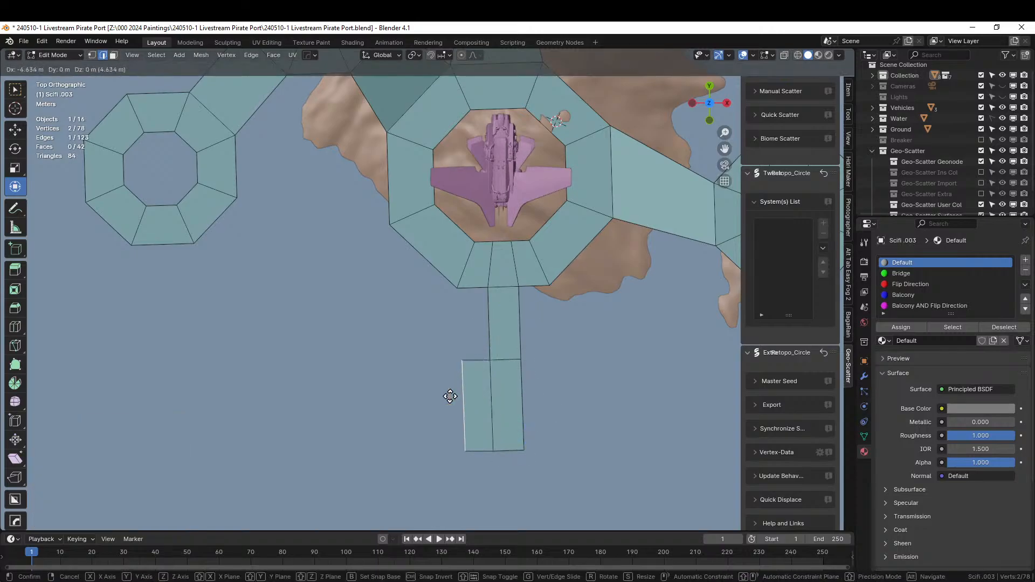
pyautogui.click(392, 401)
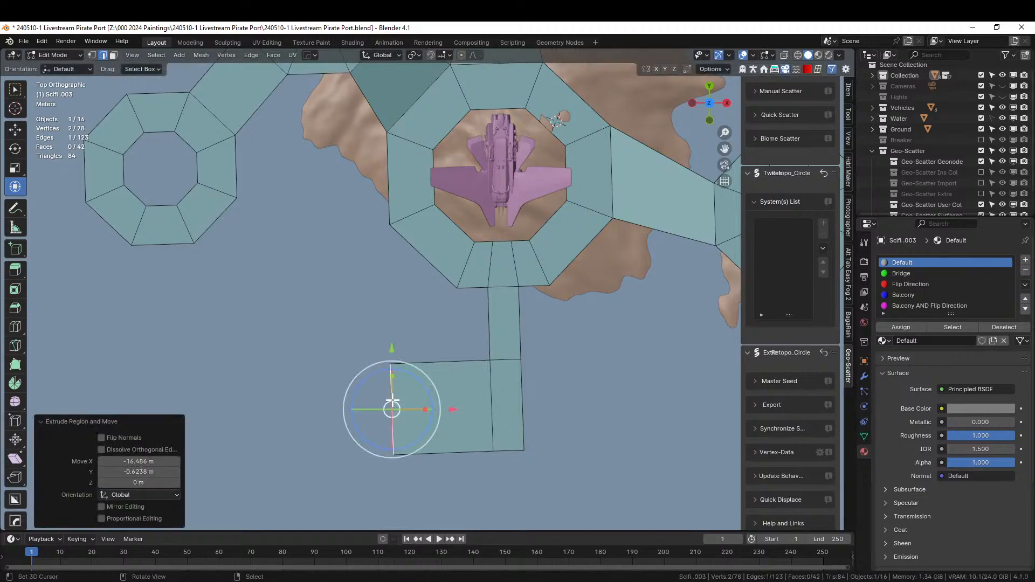
# Duplicate the wide side platform face and raise the copy 3 m along Z.
pyautogui.scroll(-3, 451, 398)
pyautogui.moveTo(451, 397); pyautogui.dragTo(450, 325, button='middle')
pyautogui.scroll(2, 449, 324)
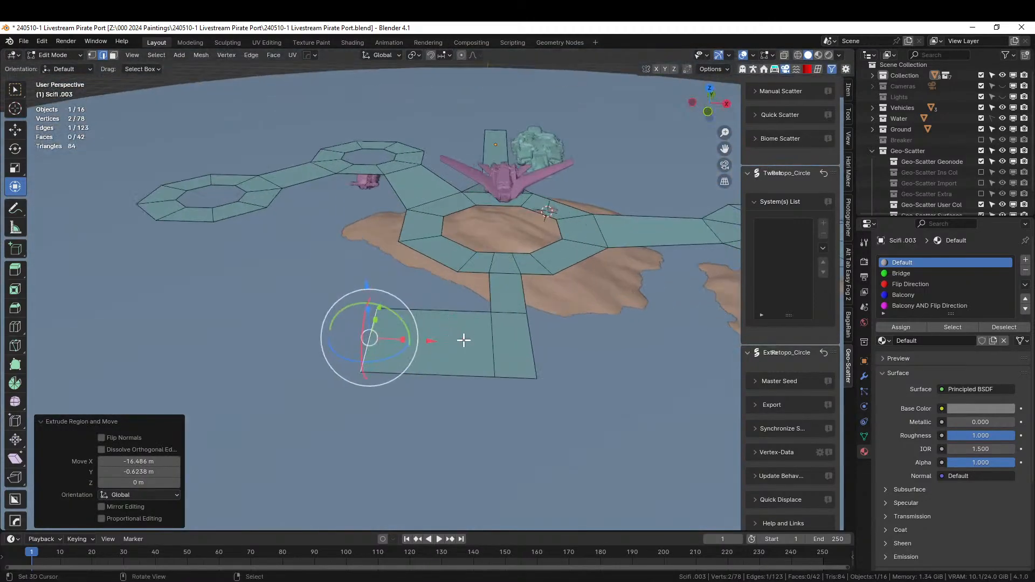
pyautogui.press('3')
pyautogui.click(458, 340)
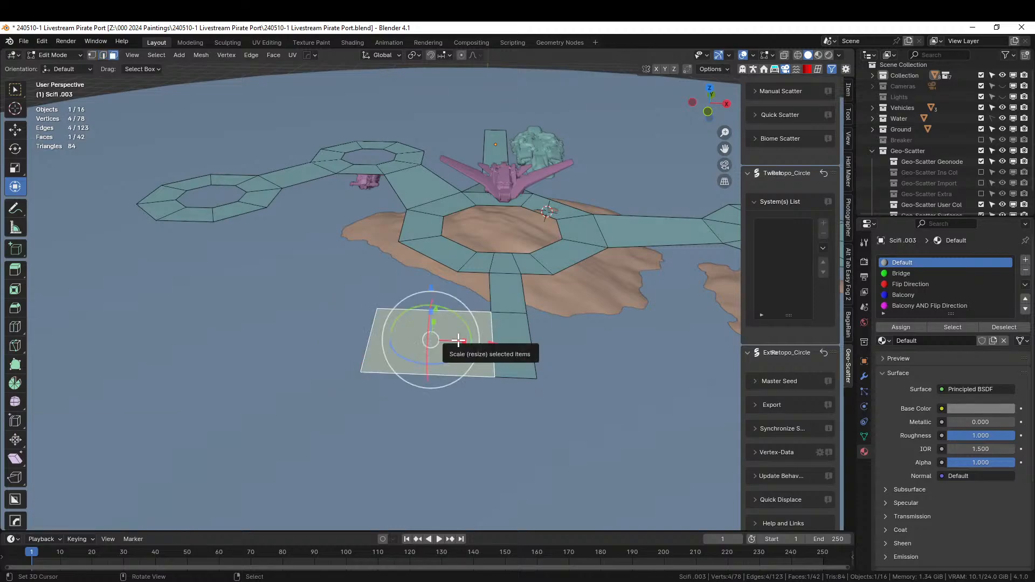
pyautogui.hotkey('shift', 'd')
pyautogui.rightClick(458, 341)
pyautogui.press('g')
pyautogui.press('z')
pyautogui.press('3')
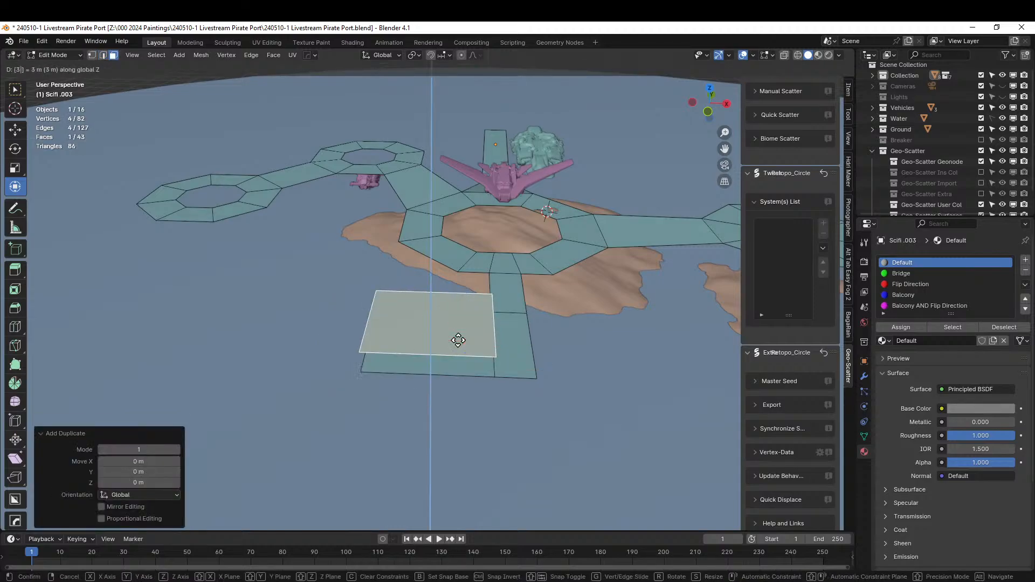
pyautogui.press('Return')
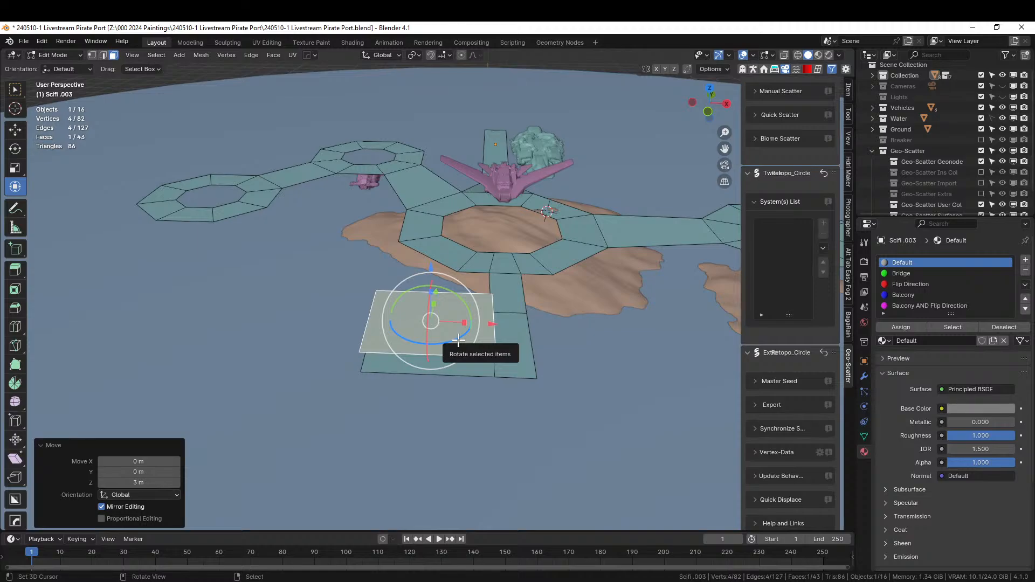
# Duplicate the raised platform face in place.
pyautogui.hotkey('shift', 'd')
pyautogui.rightClick(459, 339)
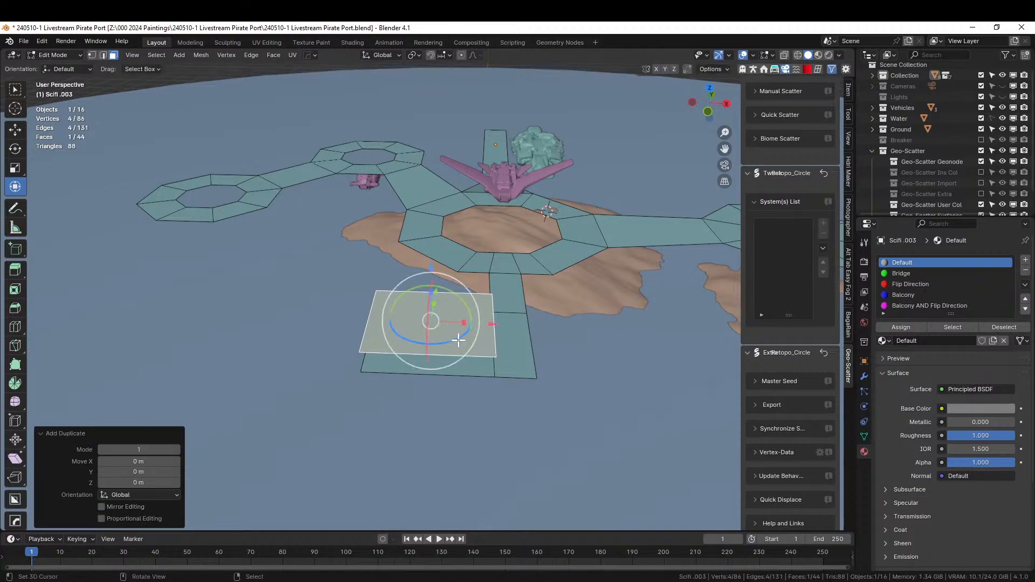
pyautogui.press('g')
pyautogui.press('z')
pyautogui.press('3')
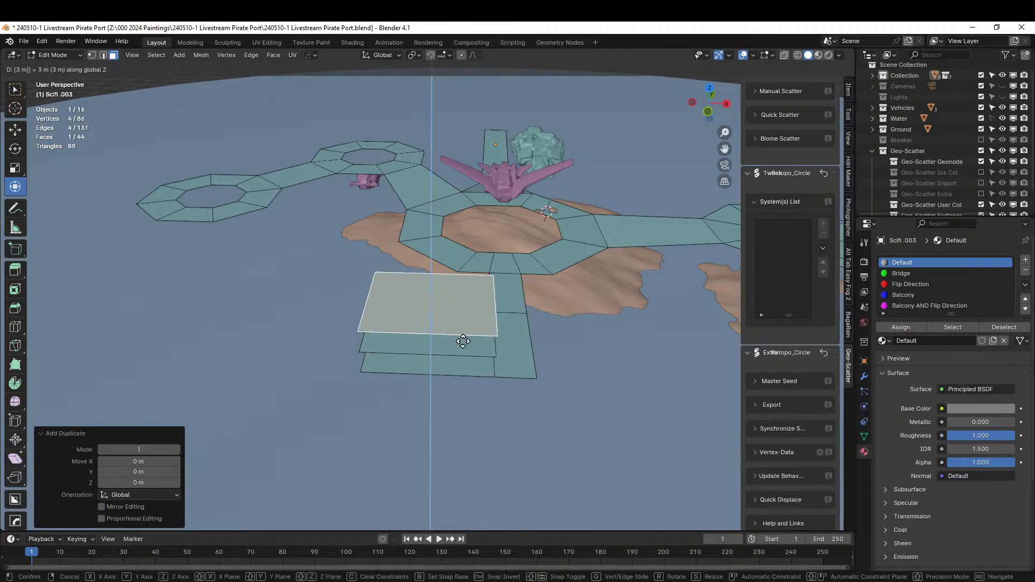
pyautogui.press('x')
pyautogui.rightClick(499, 372)
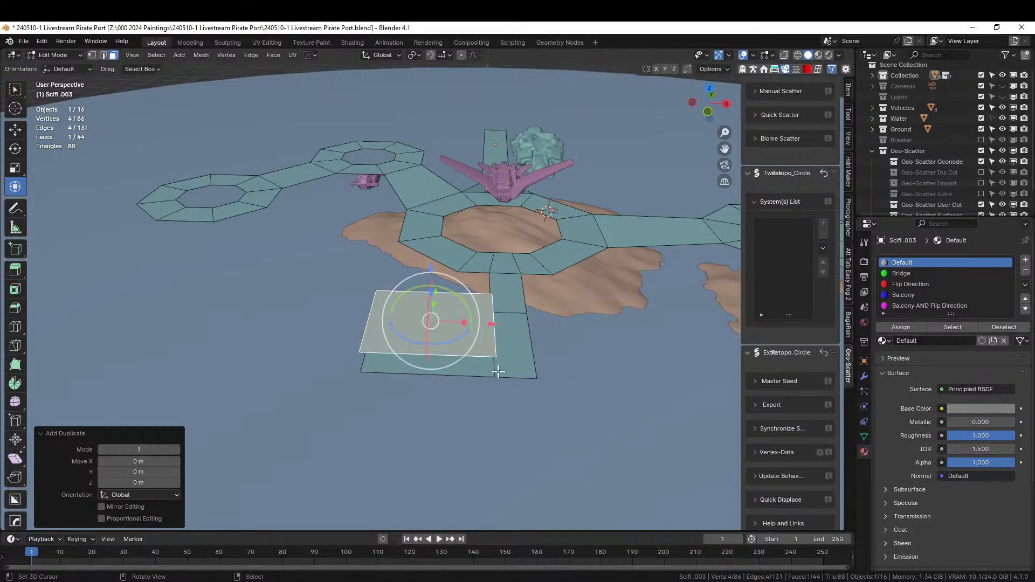
# Raise the newest platform copy about 5.2 m along Z as a third level and return to Object Mode.
pyautogui.moveTo(498, 372); pyautogui.dragTo(424, 334, button='middle')
pyautogui.scroll(1, 424, 334)
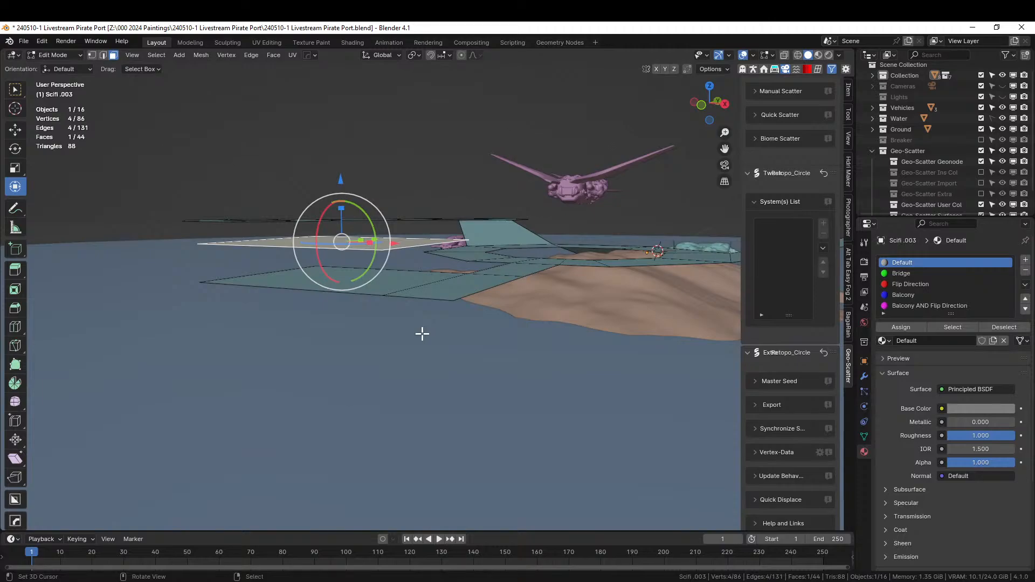
pyautogui.press('g')
pyautogui.press('z')
pyautogui.click(428, 270)
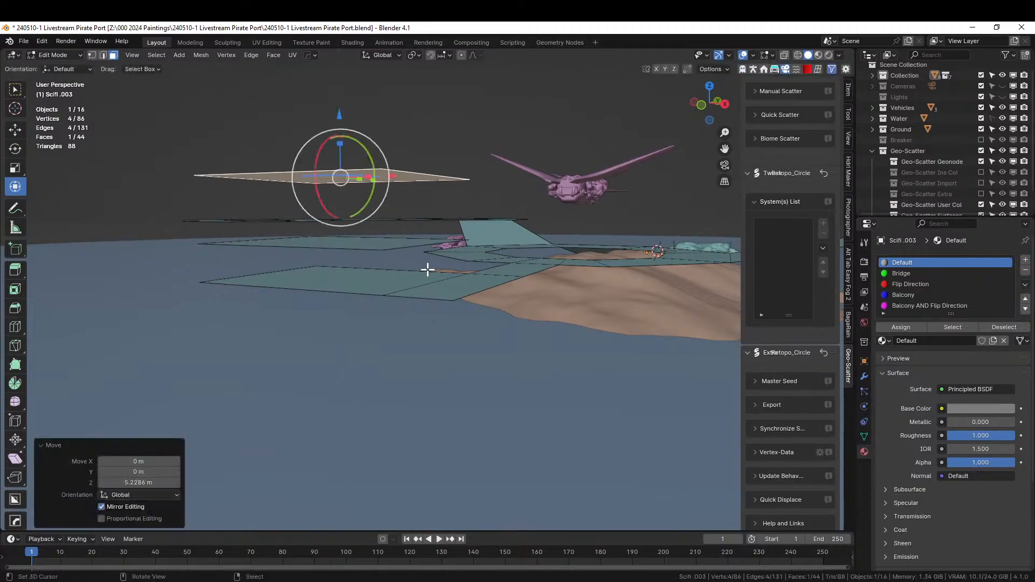
pyautogui.press('Tab')
# Place the 3D cursor on the lowest deck of the stacked platform and generate a male human there.
pyautogui.moveTo(433, 305); pyautogui.dragTo(397, 391, button='middle')
pyautogui.scroll(4, 436, 304)
pyautogui.scroll(3, 522, 377)
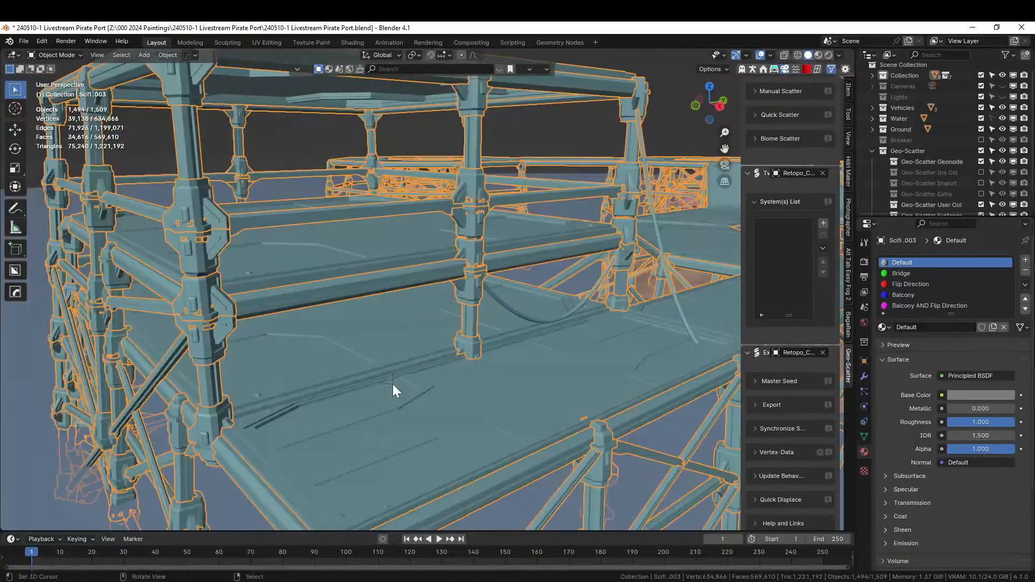
pyautogui.click(758, 69)
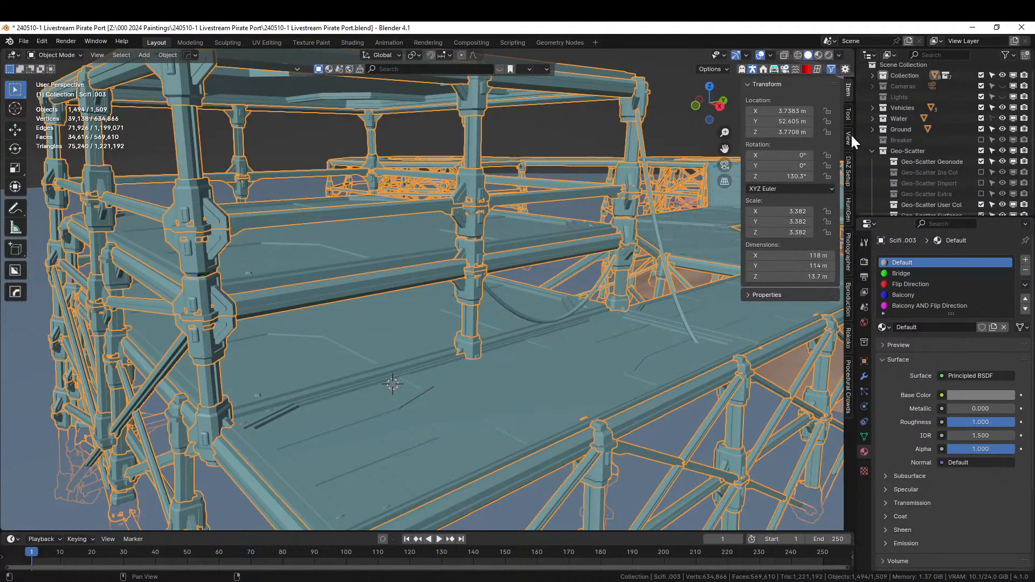
pyautogui.click(848, 209)
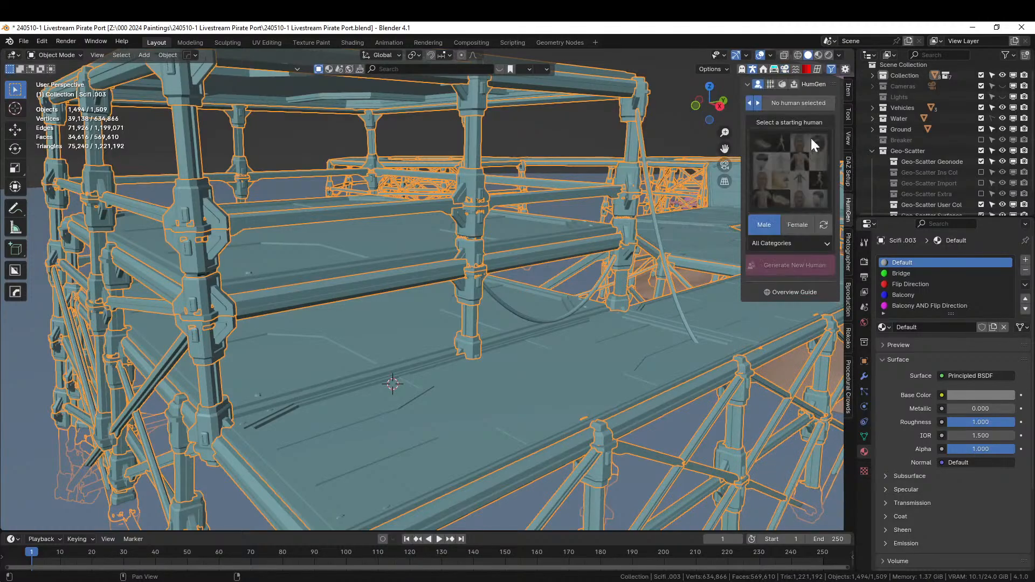
pyautogui.click(793, 162)
pyautogui.click(722, 246)
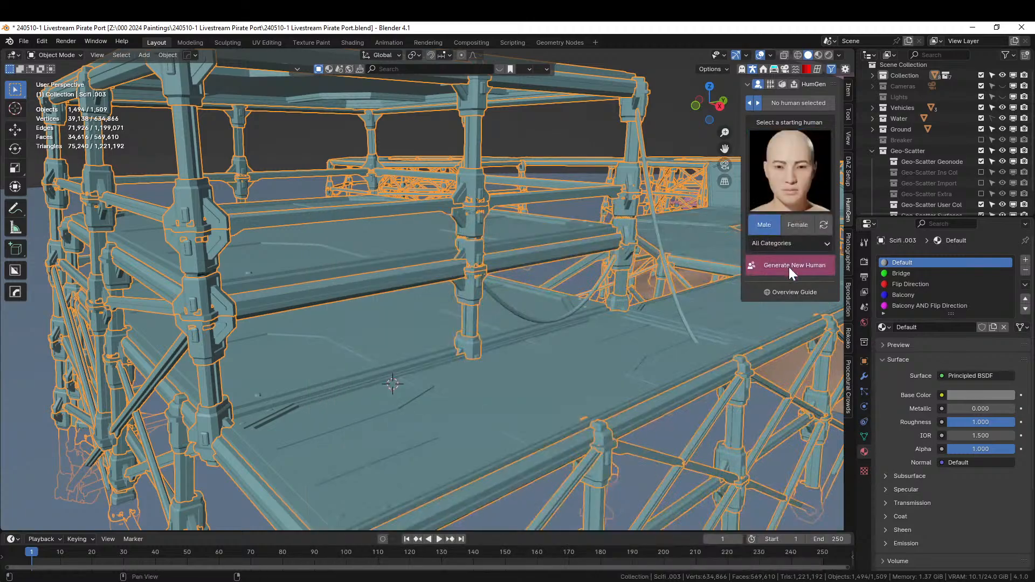
pyautogui.click(790, 267)
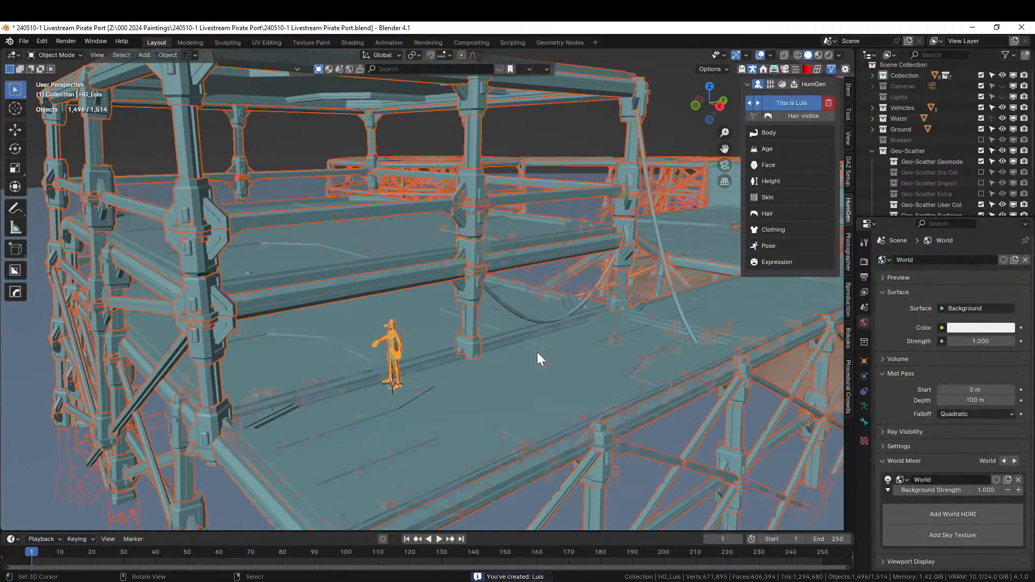
# Subdivide the top-level platform face with one cut.
pyautogui.moveTo(537, 352); pyautogui.dragTo(458, 425, button='middle')
pyautogui.scroll(3, 458, 422)
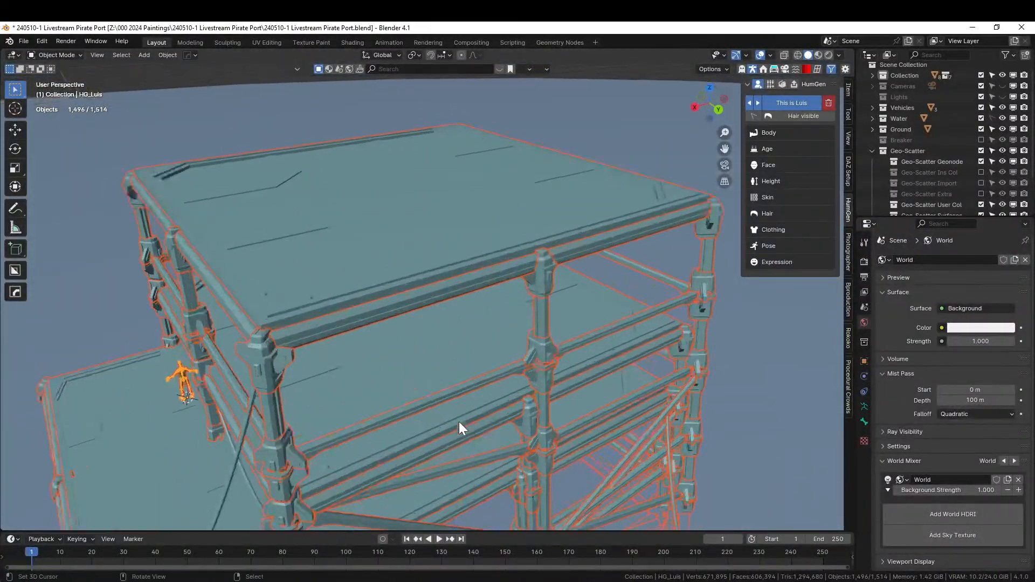
pyautogui.click(387, 294)
pyautogui.press('Tab')
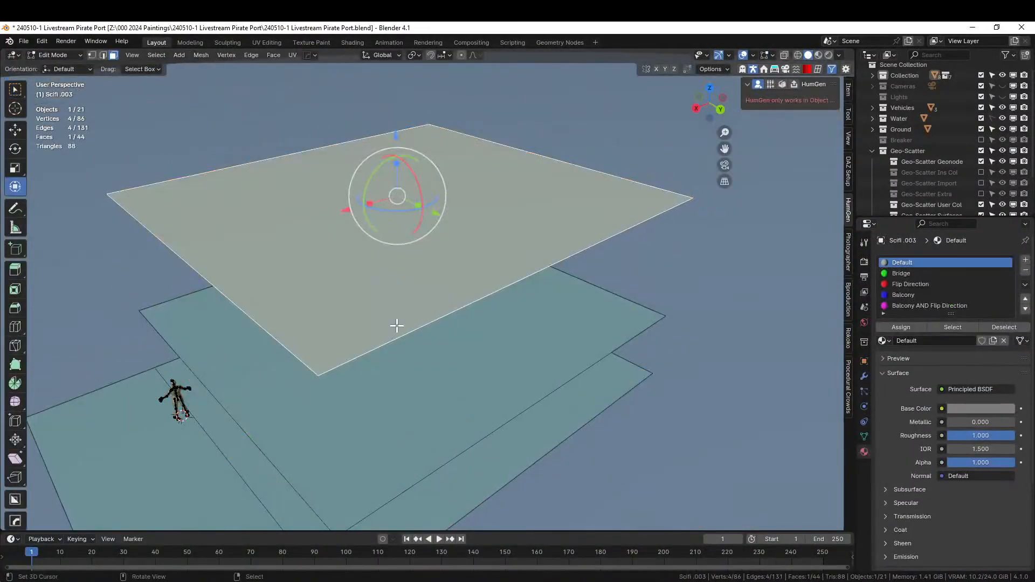
pyautogui.press('KP_7')
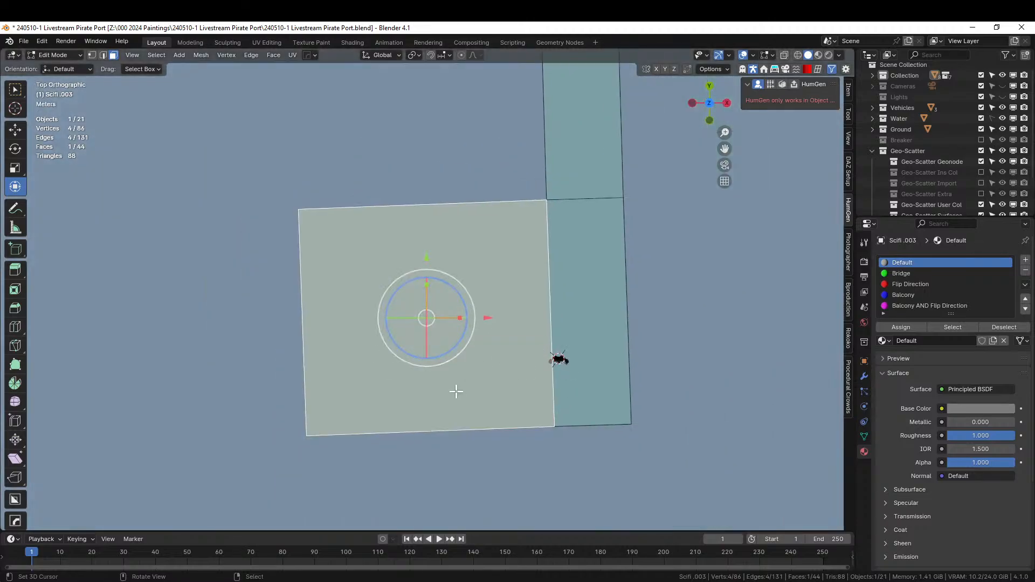
pyautogui.rightClick(459, 338)
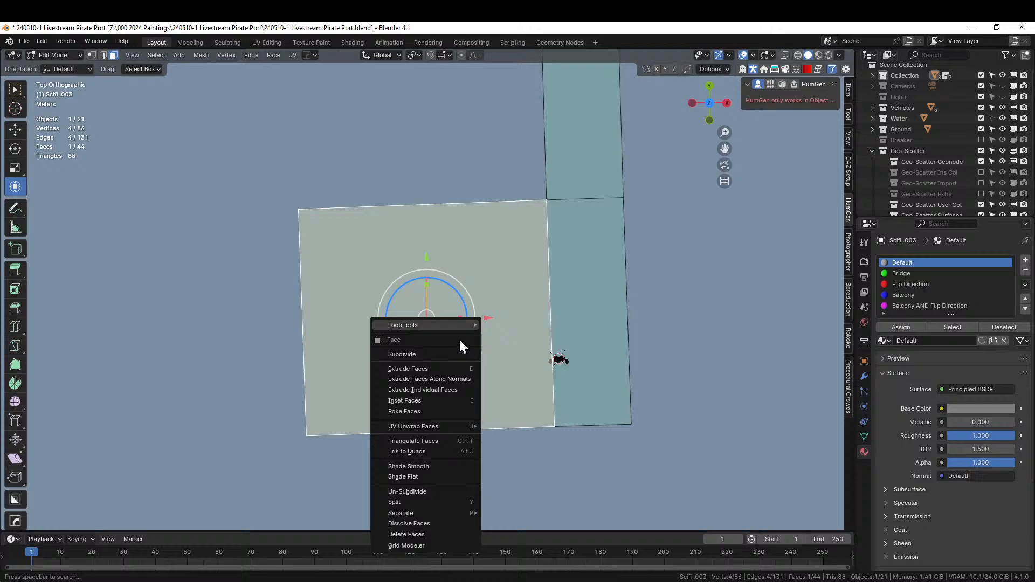
pyautogui.click(424, 356)
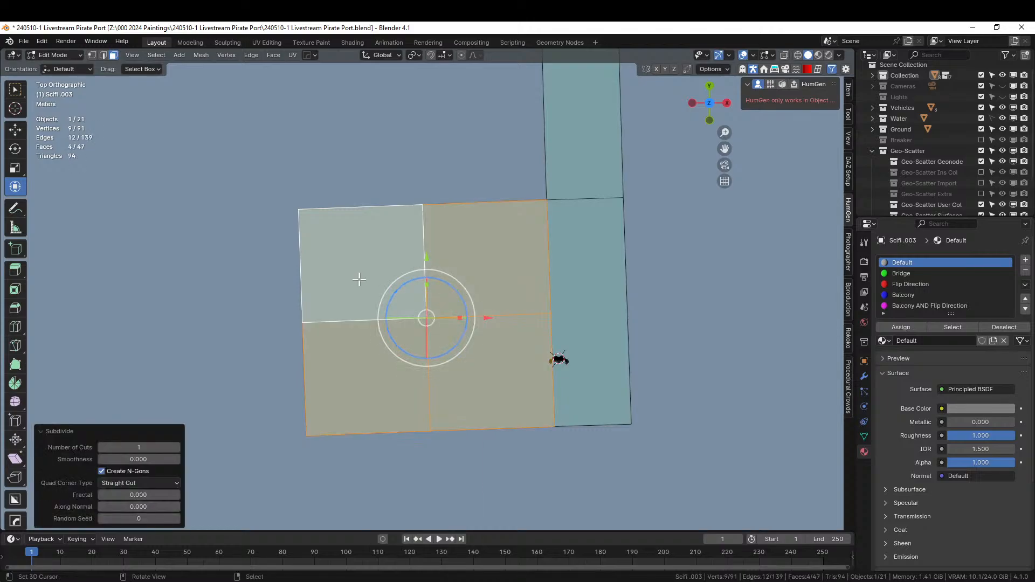
# Add a centred loop cut across the +Y half of the top-level platform.
pyautogui.hotkey('alt', 'a')
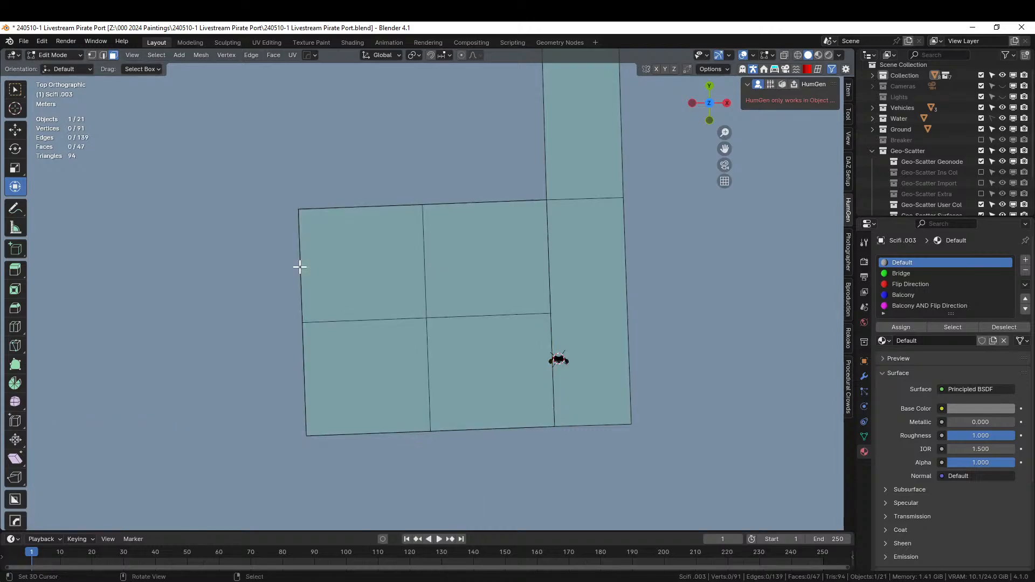
pyautogui.press('2')
pyautogui.click(300, 266)
pyautogui.hotkey('ctrl', 'r')
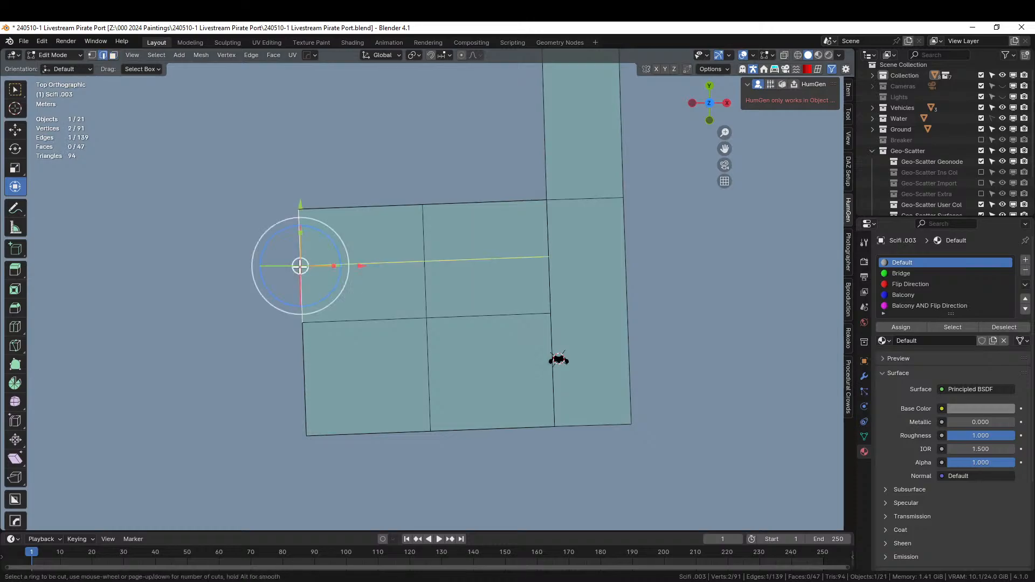
pyautogui.click(300, 267)
pyautogui.rightClick(300, 266)
# Add a loop cut near each X end of the top-level platform, sliding the +X one to a factor of about 0.52.
pyautogui.click(355, 263)
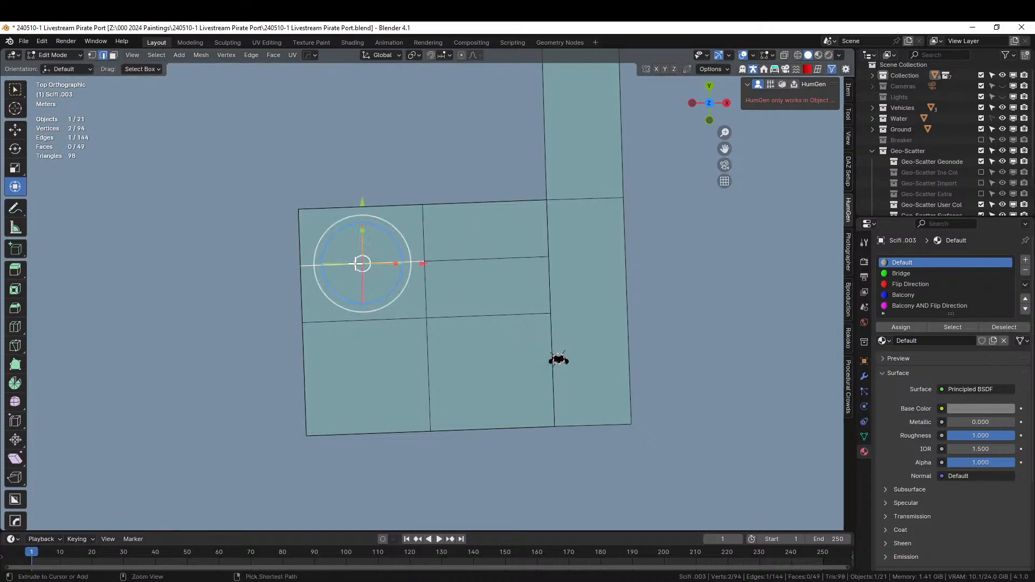
pyautogui.hotkey('ctrl', 'r')
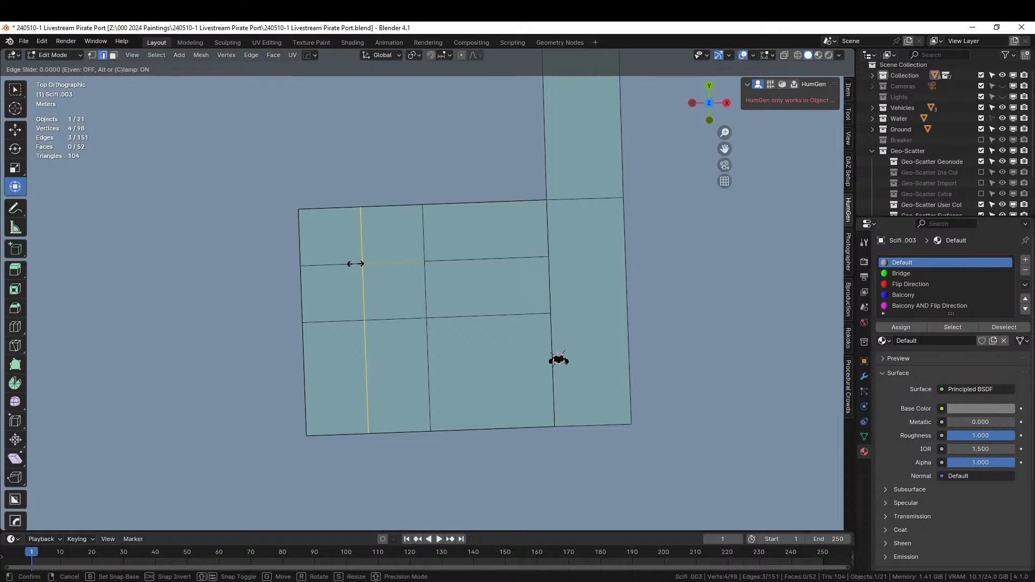
pyautogui.click(320, 263)
pyautogui.click(510, 259)
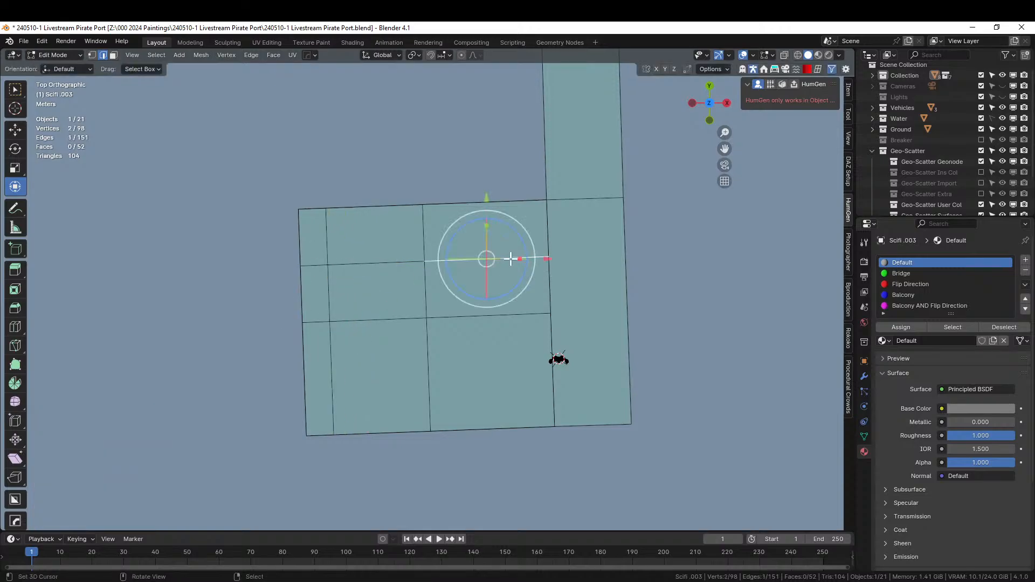
pyautogui.click(510, 259)
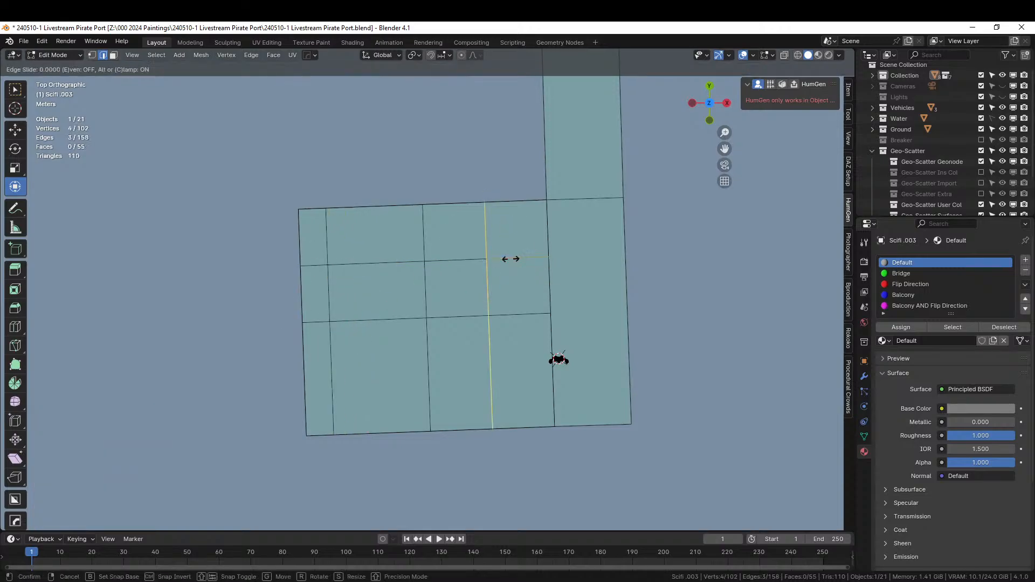
pyautogui.click(545, 259)
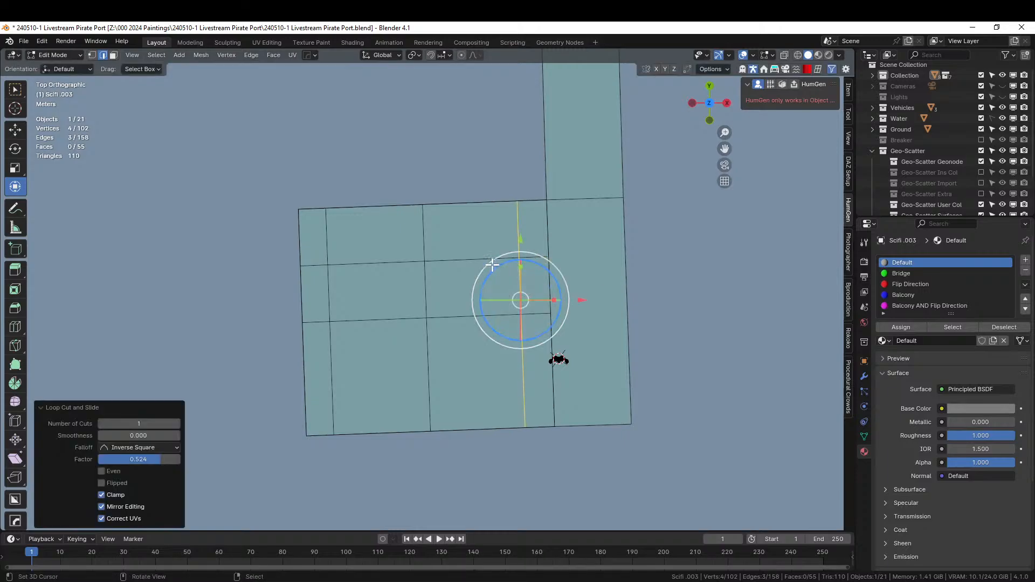
# Assign the Balcony material to the two middle faces along the top-level platform's +Y side and inspect the generated result.
pyautogui.press('3')
pyautogui.click(375, 232)
pyautogui.keyDown('shift'); pyautogui.click(501, 240); pyautogui.keyUp('shift')
pyautogui.click(907, 296)
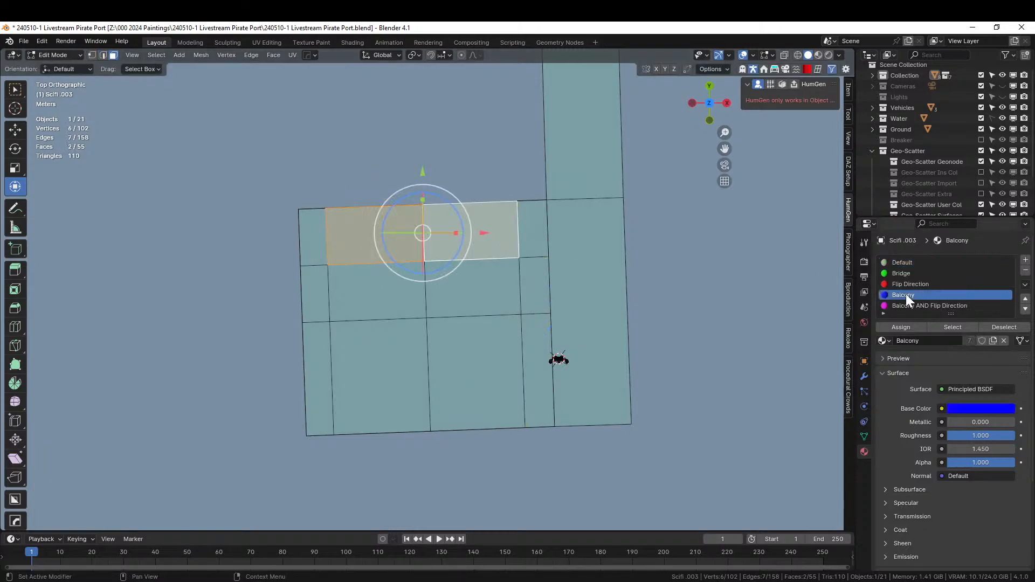
pyautogui.press('Tab')
pyautogui.scroll(-6, 485, 312)
pyautogui.moveTo(462, 325); pyautogui.dragTo(404, 386, button='middle')
pyautogui.scroll(-4, 436, 309)
pyautogui.press('Tab')
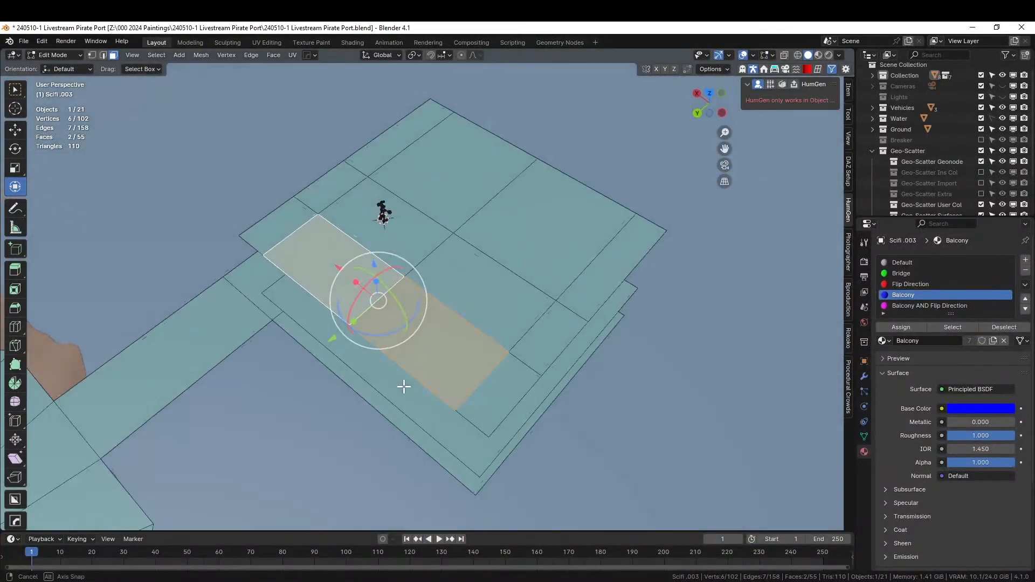
# Extrude the two middle edges of the top-level platform's +Y side about 3.8 m along Y.
pyautogui.press('KP_7')
pyautogui.hotkey('alt', 'a')
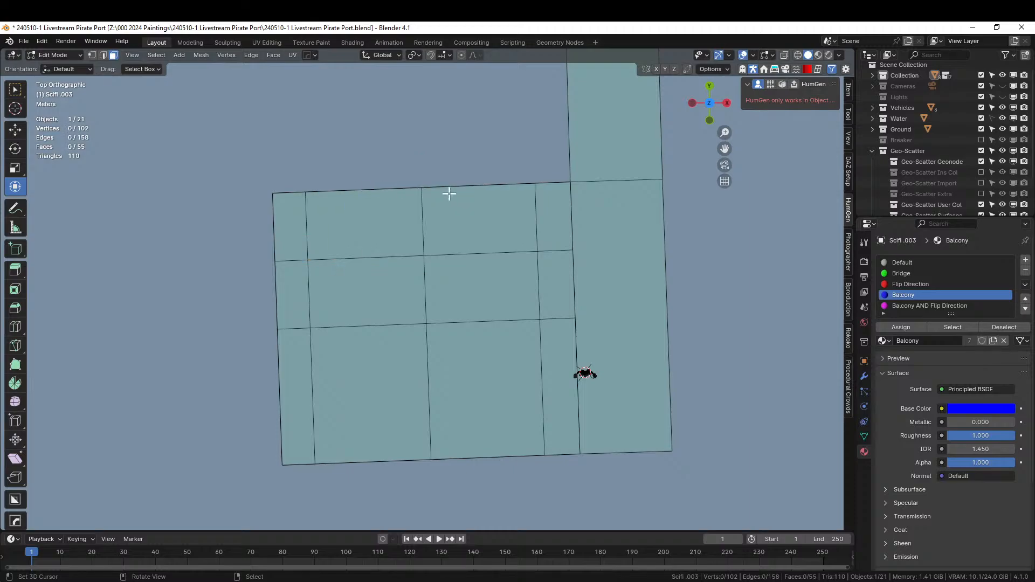
pyautogui.click(351, 194)
pyautogui.keyDown('shift'); pyautogui.click(463, 196); pyautogui.keyUp('shift')
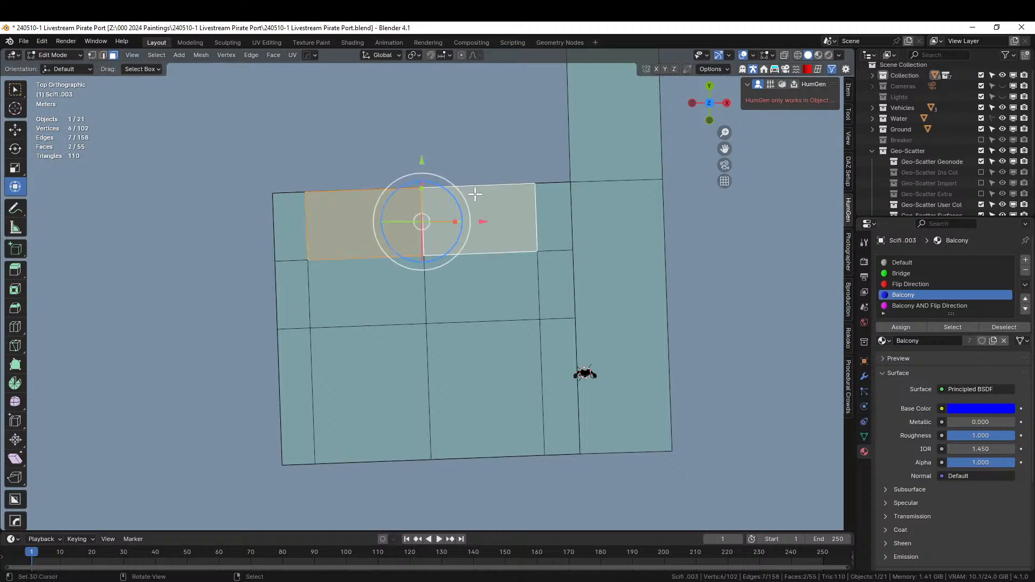
pyautogui.keyDown('shift'); pyautogui.moveTo(364, 181); pyautogui.dragTo(363, 271, button='middle'); pyautogui.keyUp('shift')
pyautogui.click(369, 279)
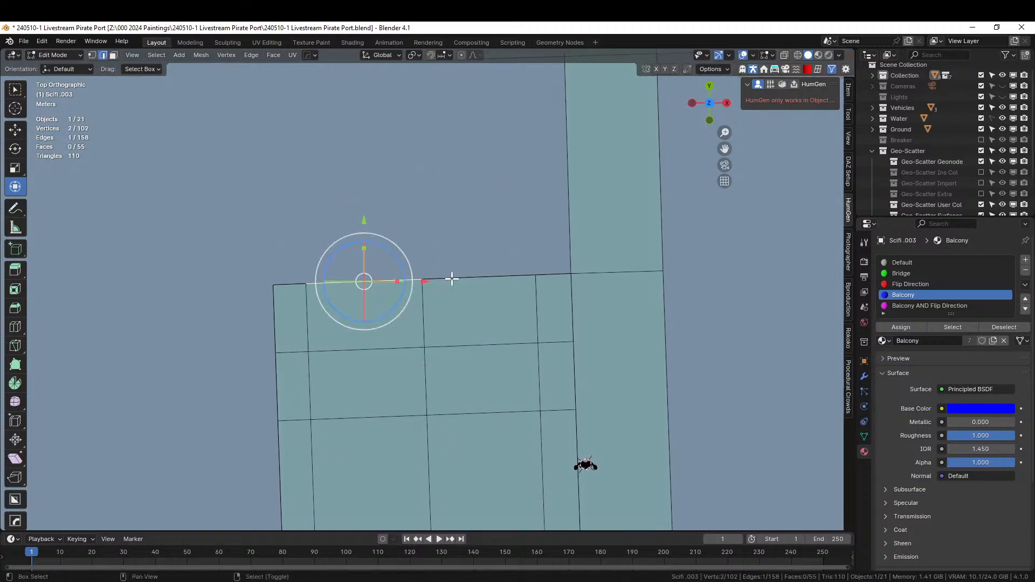
pyautogui.keyDown('shift'); pyautogui.click(451, 278); pyautogui.keyUp('shift')
pyautogui.press('e')
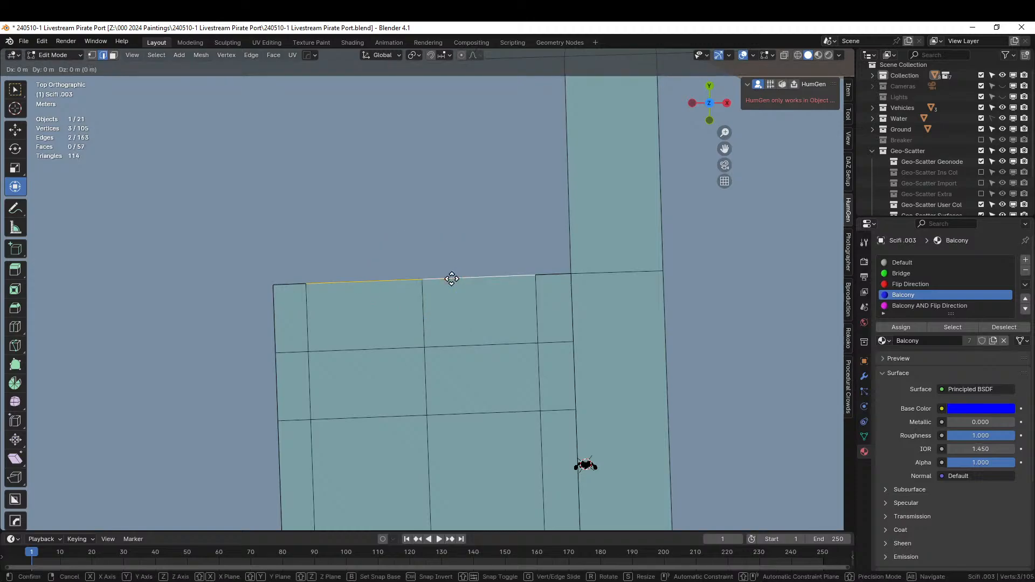
pyautogui.click(453, 279)
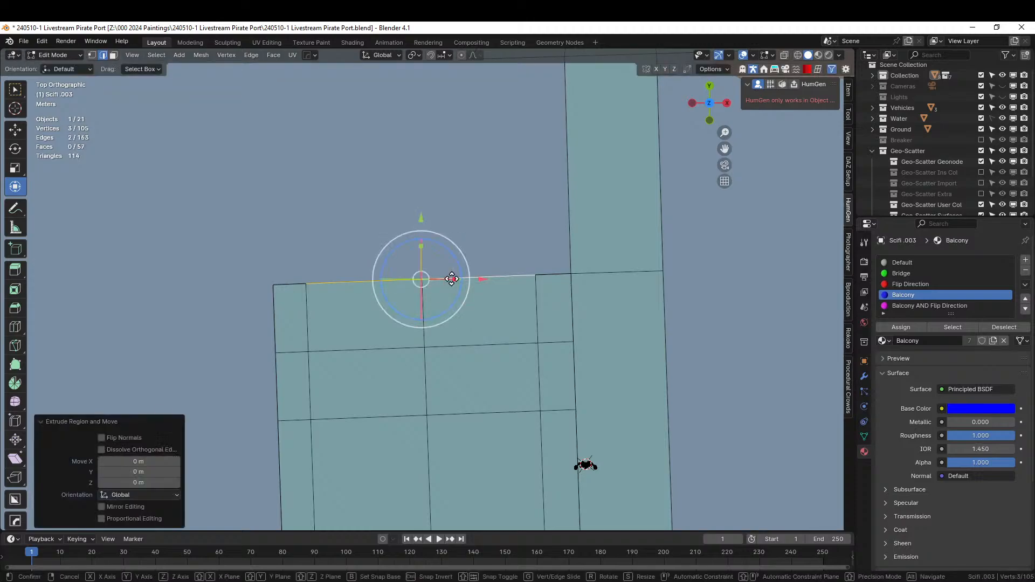
pyautogui.press('g')
pyautogui.press('y')
pyautogui.click(436, 210)
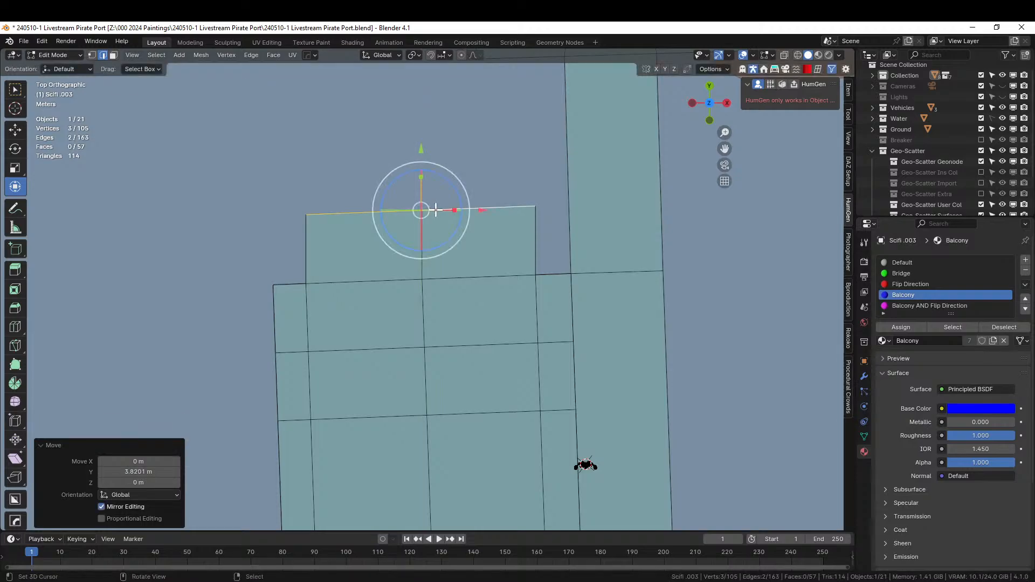
# Shift the extruded outer edge about 0.15 m along -X and 0.66 m along -Y, and inspect the structure in Object Mode.
pyautogui.press('g')
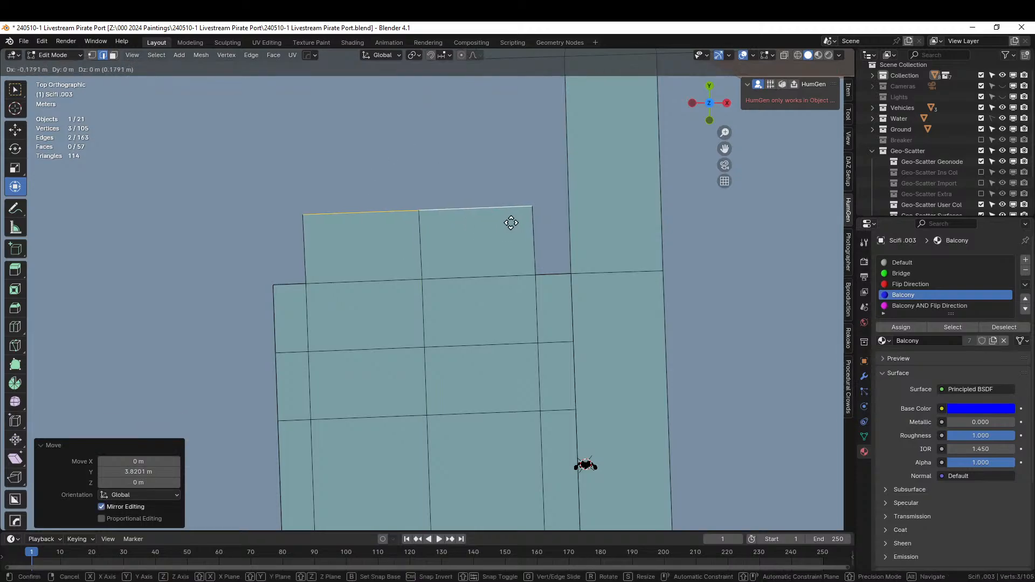
pyautogui.click(512, 235)
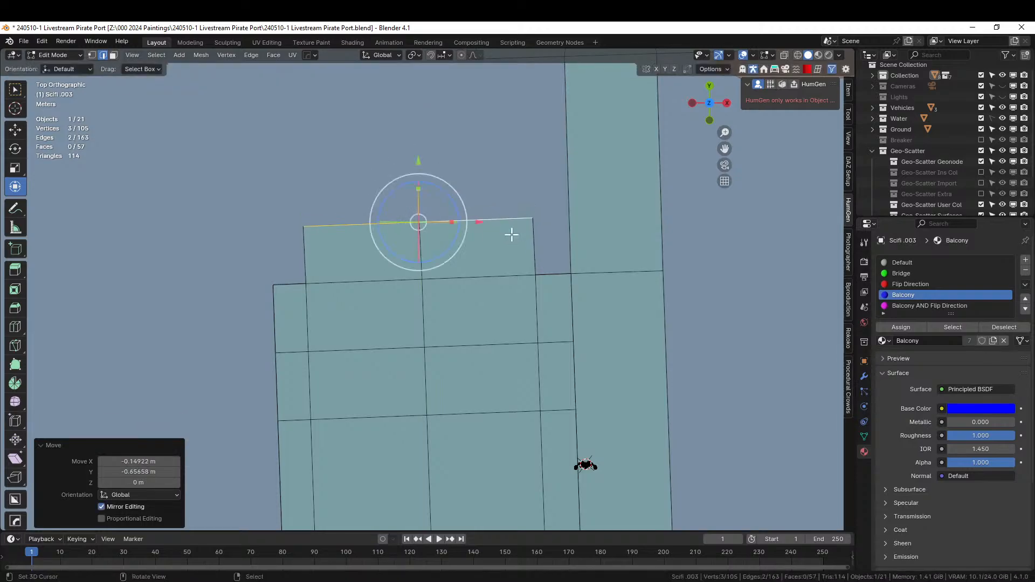
pyautogui.press('Tab')
pyautogui.moveTo(512, 235); pyautogui.dragTo(629, 157, button='middle')
pyautogui.scroll(2, 472, 279)
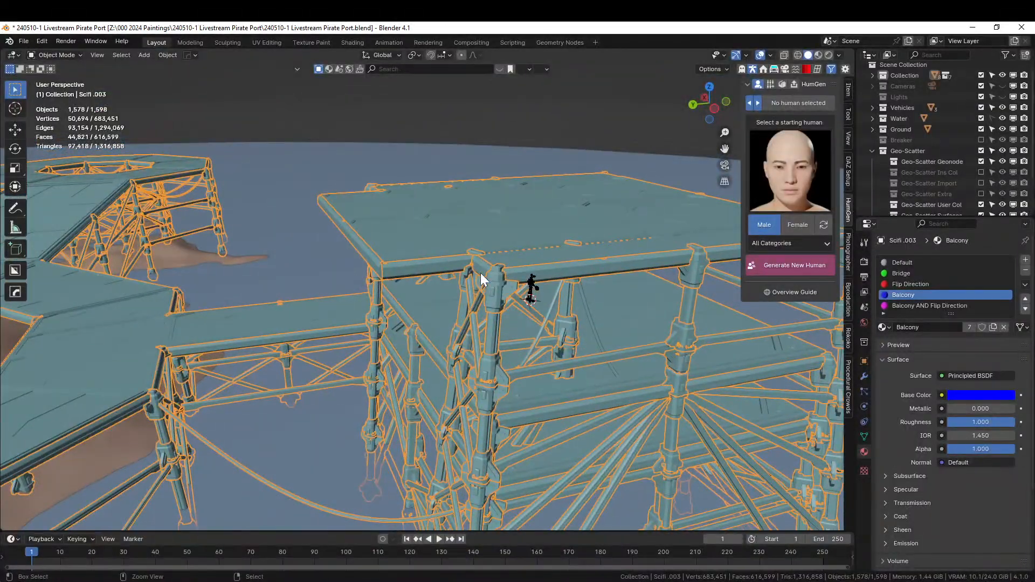
# Add a centred loop cut running along Y through the middle-level platform.
pyautogui.press('Tab')
pyautogui.moveTo(458, 282); pyautogui.dragTo(468, 309, button='middle')
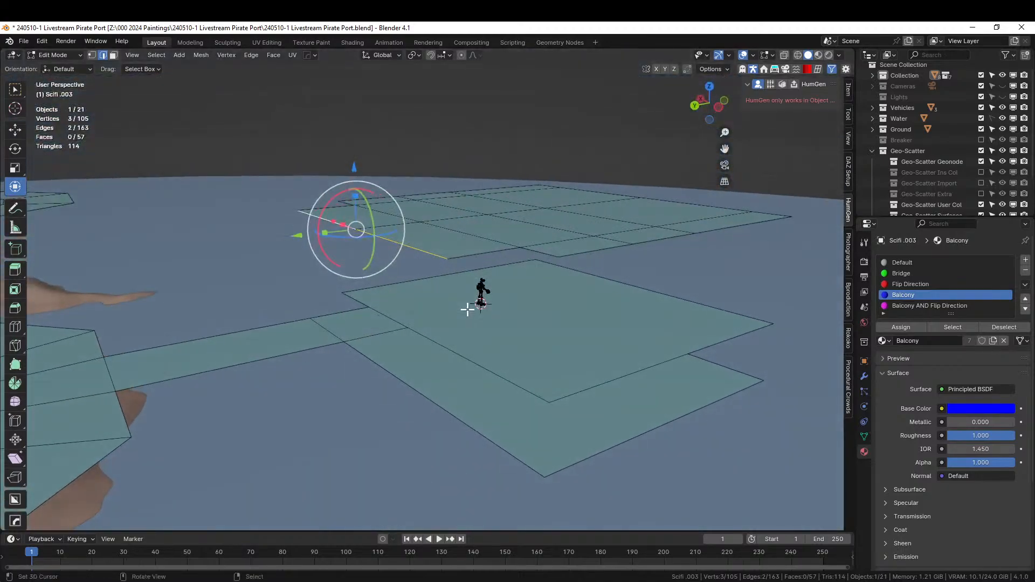
pyautogui.click(443, 344)
pyautogui.hotkey('ctrl', 'r')
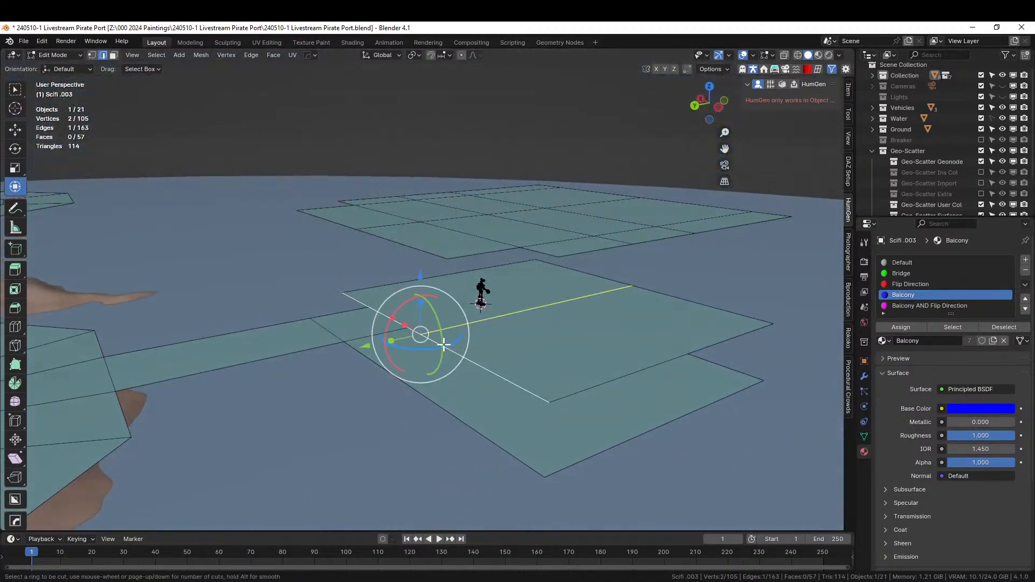
pyautogui.click(444, 344)
pyautogui.rightClick(444, 344)
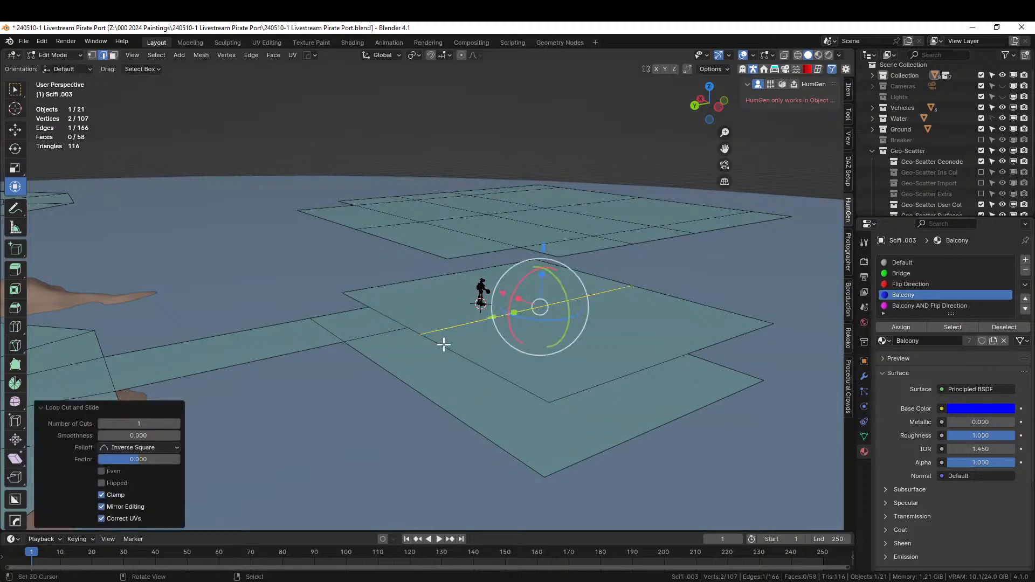
# Try to bevel the middle-level platform's centre edge about 1.8 m wide, and undo the bevel.
pyautogui.press('KP_7')
pyautogui.hotkey('ctrl', 'b')
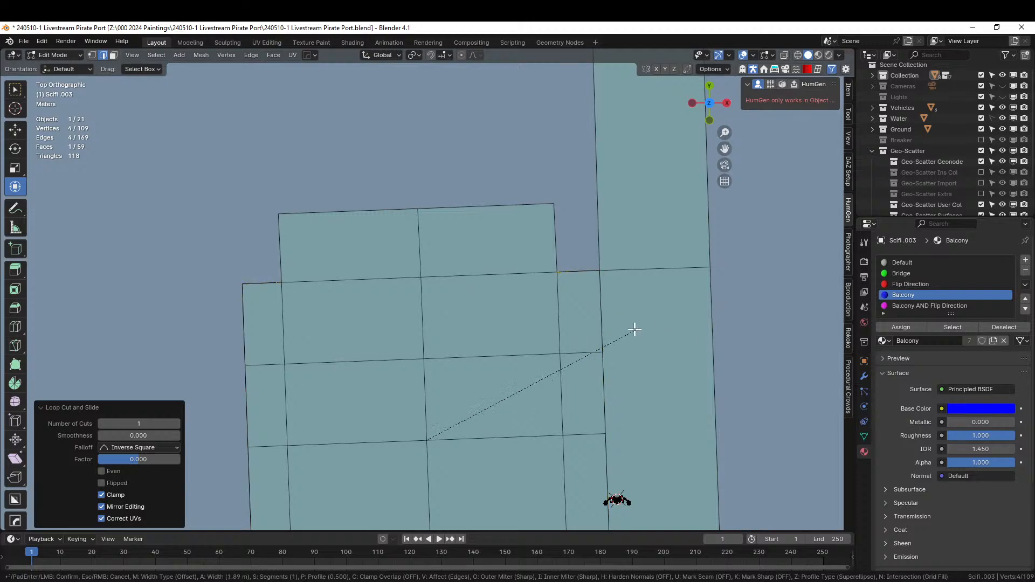
pyautogui.click(634, 331)
pyautogui.moveTo(633, 332); pyautogui.dragTo(682, 262, button='middle')
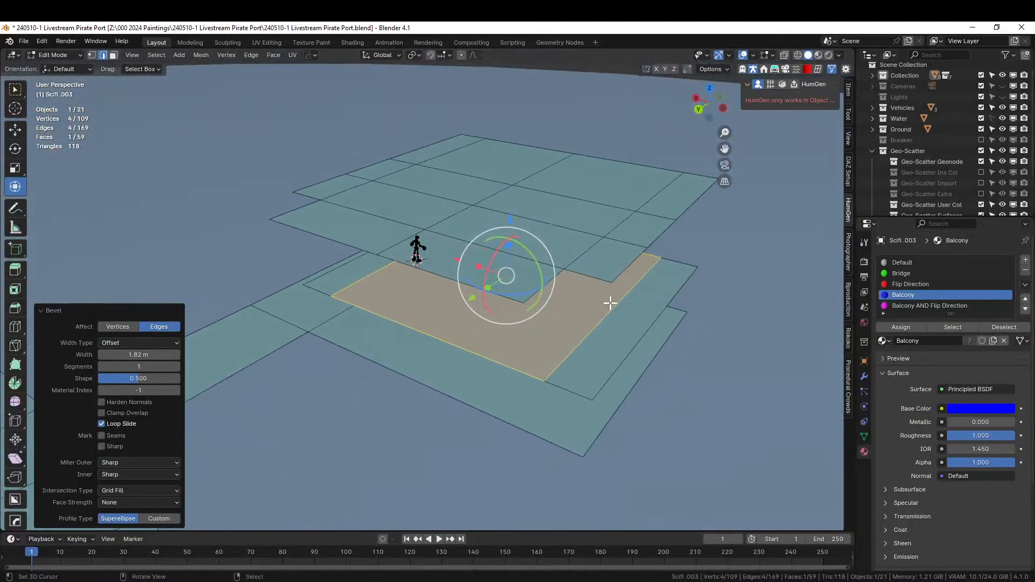
pyautogui.hotkey('ctrl', 'z')
# Bevel the middle-level platform's centre edge about 1.81 m wide, matching the top-level extension, using the X-ray top view.
pyautogui.press('KP_7')
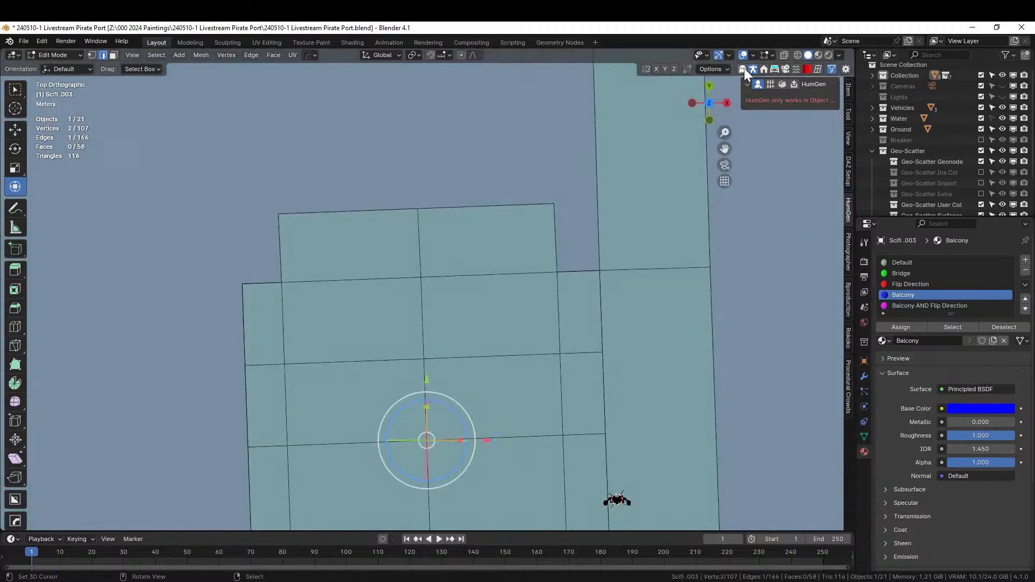
pyautogui.hotkey('alt', 'z')
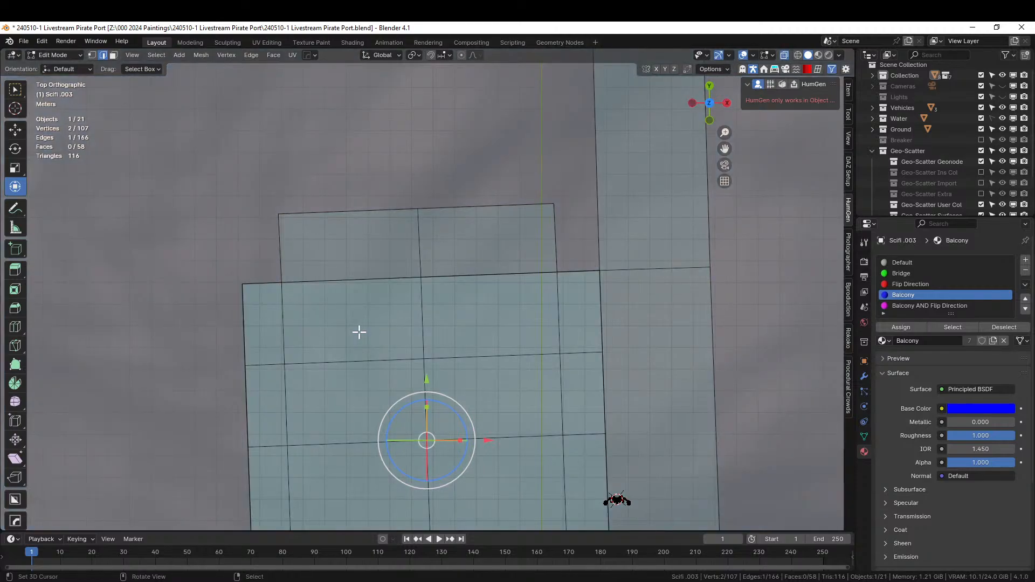
pyautogui.hotkey('ctrl', 'b')
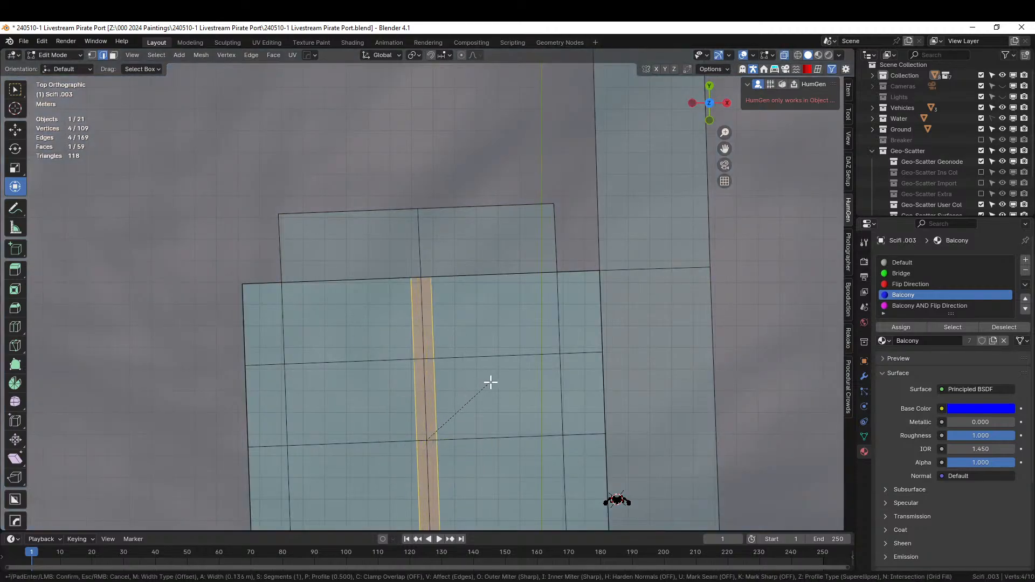
pyautogui.click(629, 394)
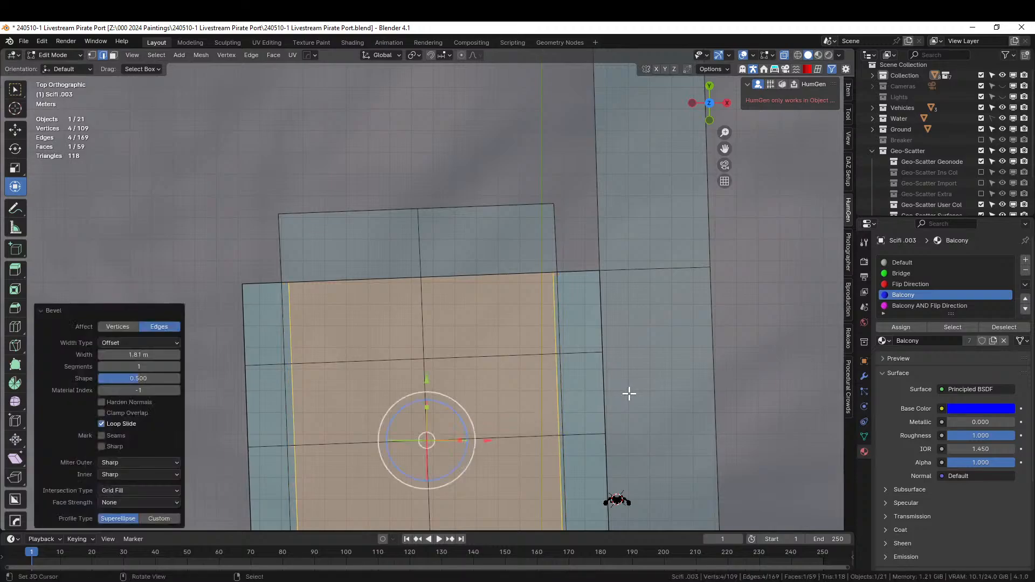
pyautogui.moveTo(468, 356); pyautogui.dragTo(500, 360, button='middle')
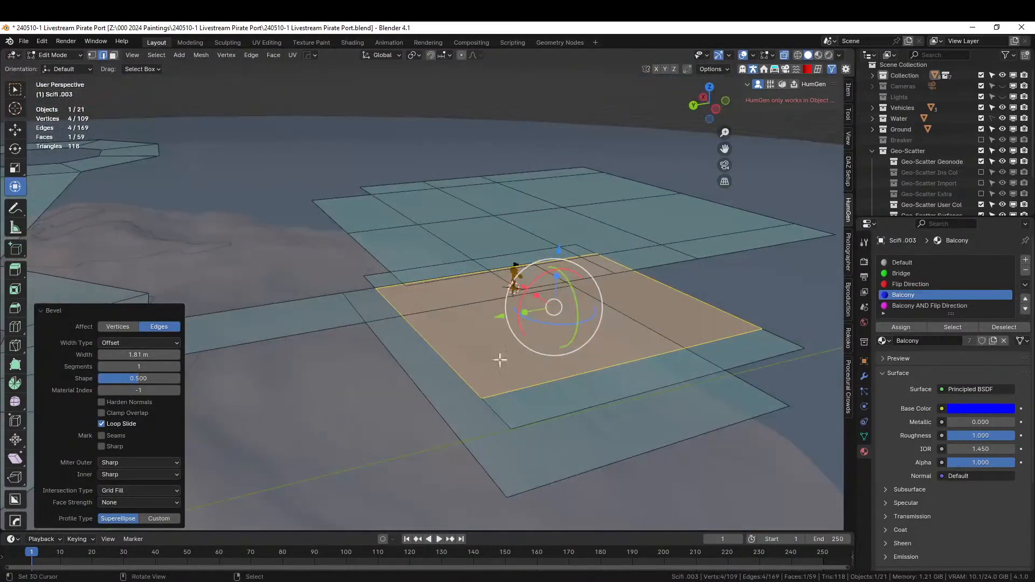
# Extrude the middle edge of the middle-level platform's +Y side about 3.08 m along Y and 0.17 m along -X.
pyautogui.rightClick(462, 377)
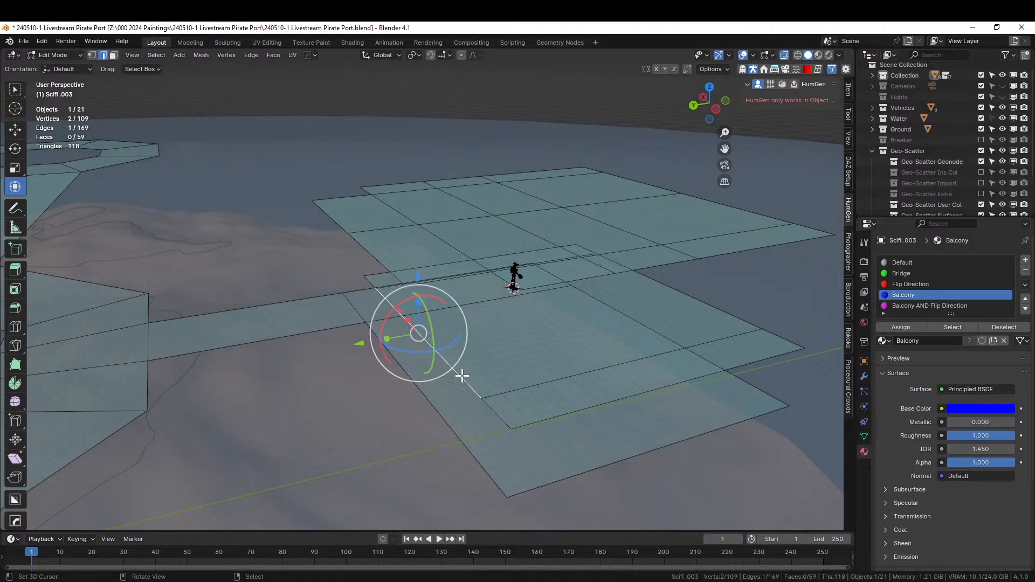
pyautogui.press('KP_7')
pyautogui.press('e')
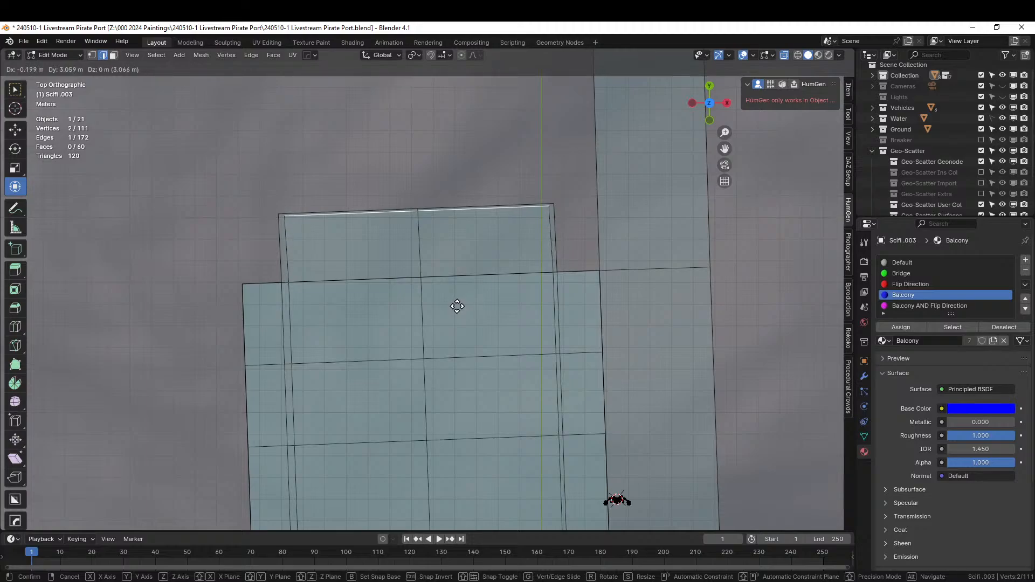
pyautogui.click(458, 306)
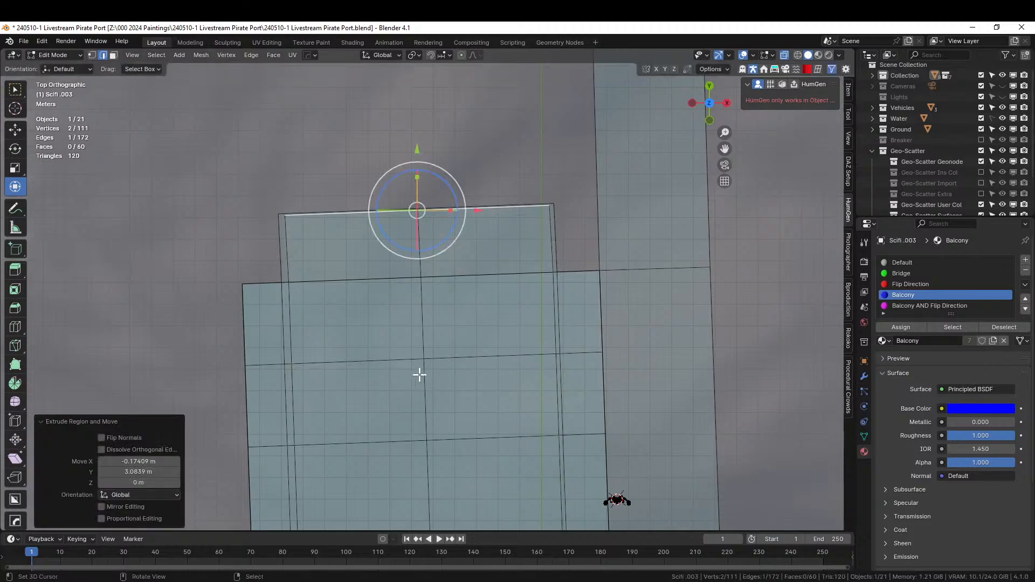
# Assign the Balcony material to the extension face on the middle-level platform's +Y side.
pyautogui.moveTo(420, 375); pyautogui.dragTo(337, 386, button='middle')
pyautogui.press('3')
pyautogui.click(396, 366)
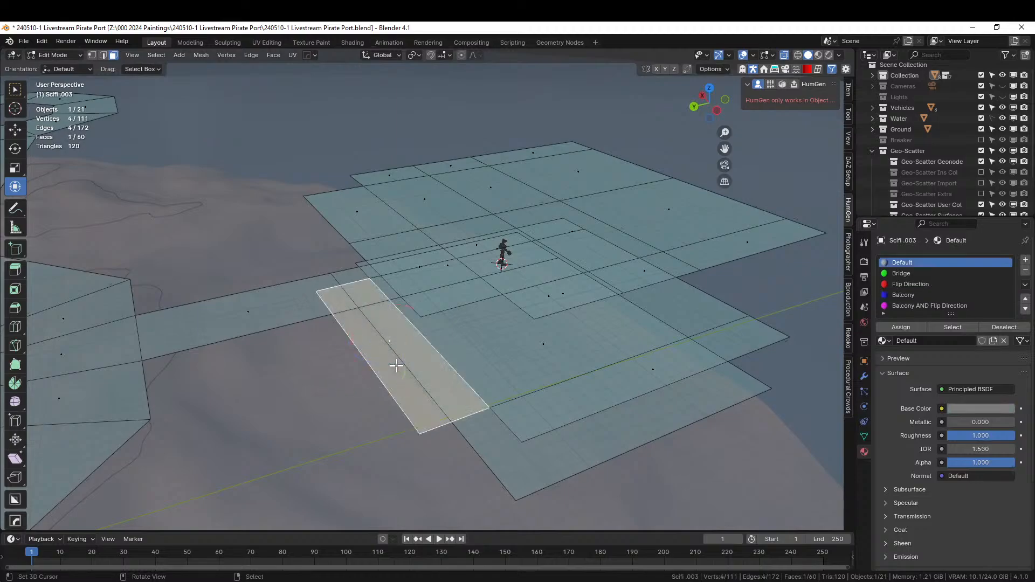
pyautogui.click(909, 295)
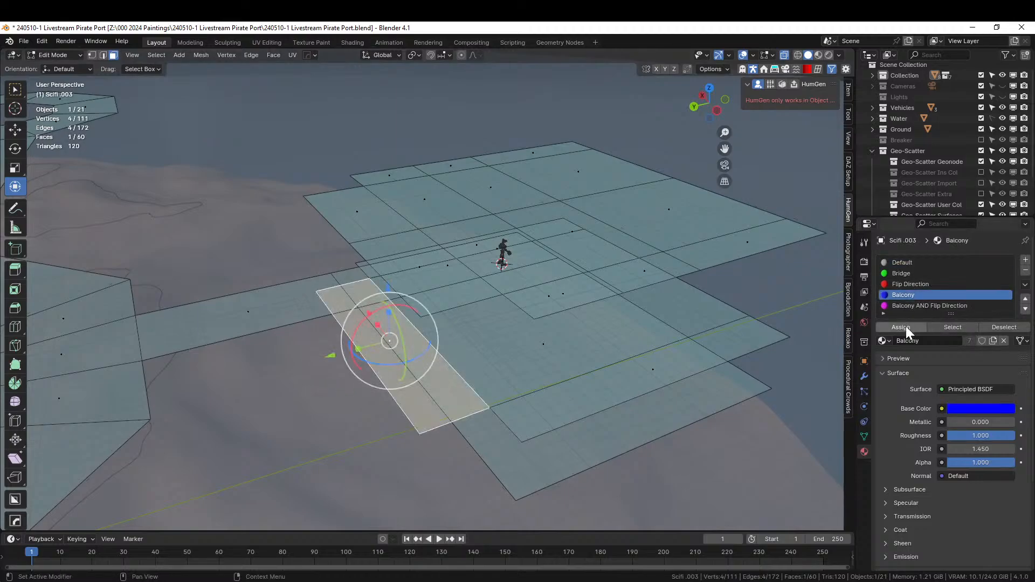
pyautogui.click(906, 326)
# Inspect the generated structure from several sides in Object Mode and save the file.
pyautogui.press('Tab')
pyautogui.moveTo(461, 357); pyautogui.dragTo(308, 359, button='middle')
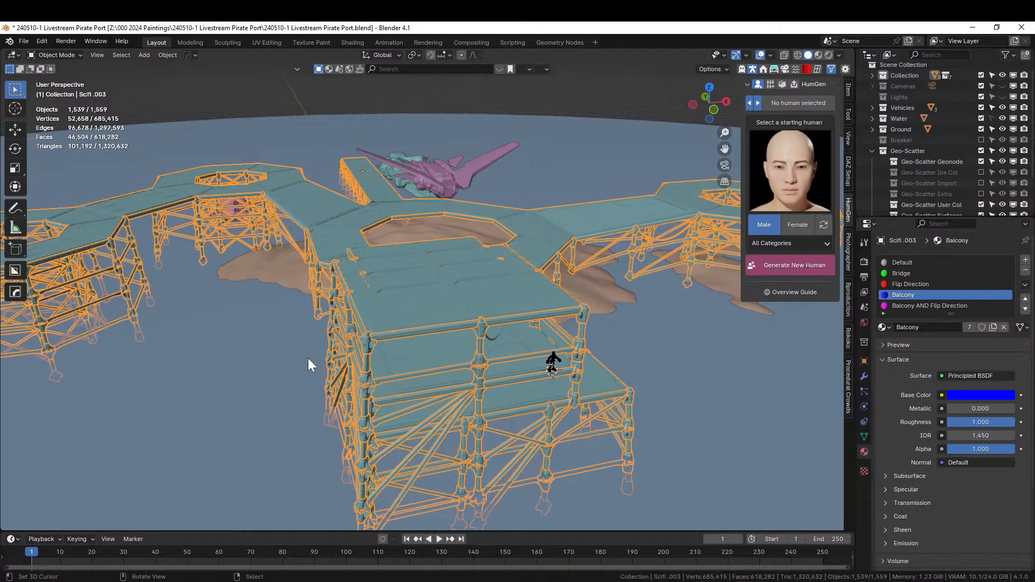
pyautogui.hotkey('ctrl', 's')
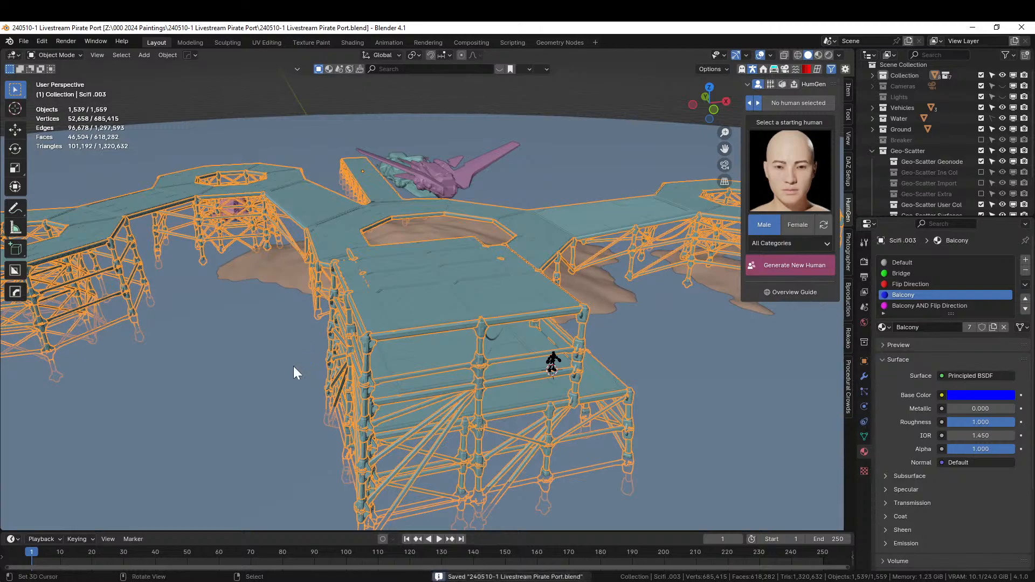
pyautogui.moveTo(293, 367); pyautogui.dragTo(18, 338, button='middle')
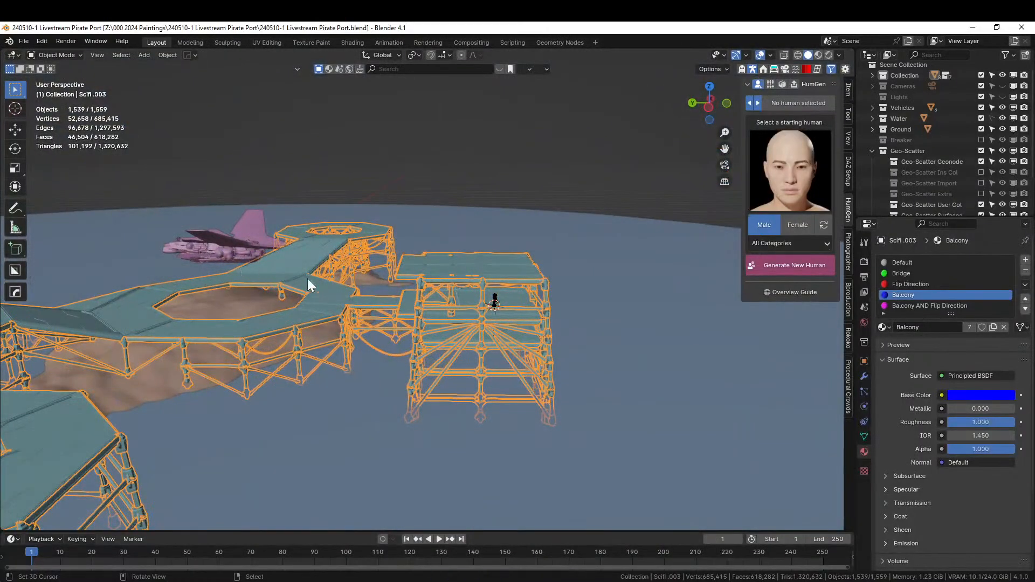
# Dissolve the two bevelled edges running along Y across the middle-level platform, and inspect the structure in Object Mode.
pyautogui.moveTo(475, 312); pyautogui.dragTo(369, 341, button='middle')
pyautogui.click(369, 341)
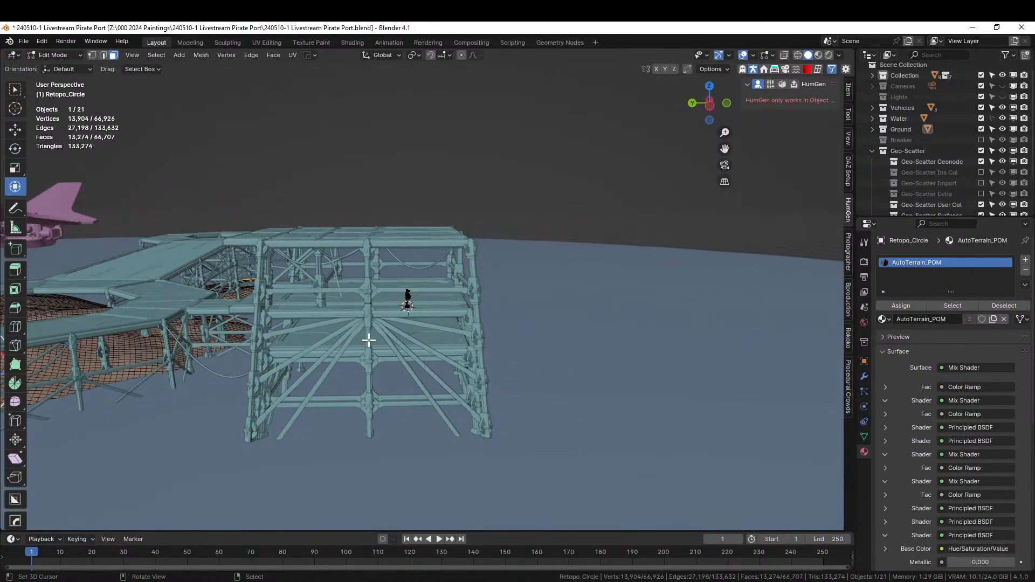
pyautogui.click(352, 245)
pyautogui.press('Tab')
pyautogui.moveTo(354, 254); pyautogui.dragTo(372, 318, button='middle')
pyautogui.press('2')
pyautogui.click(452, 354)
pyautogui.keyDown('shift'); pyautogui.click(362, 304); pyautogui.keyUp('shift')
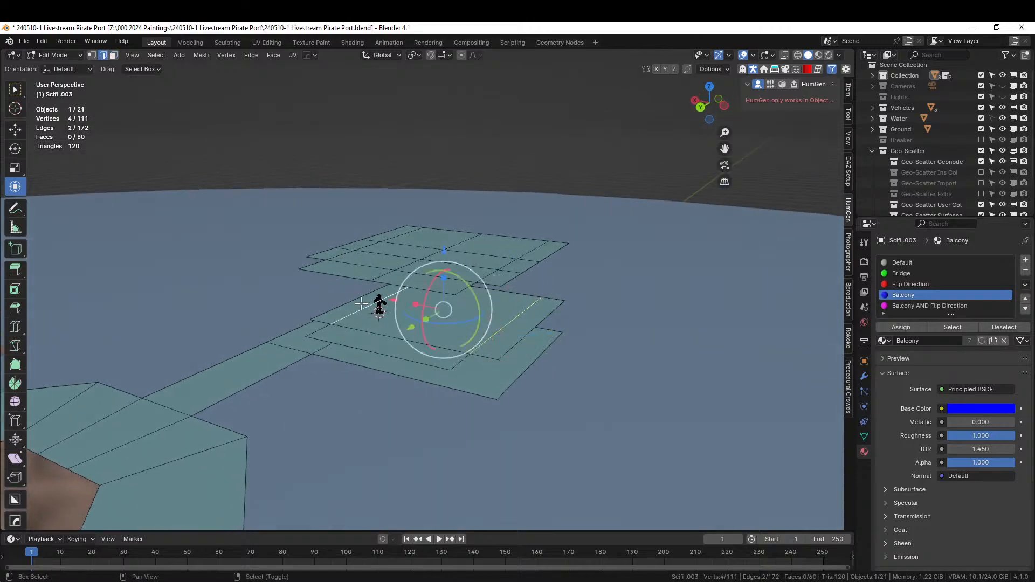
pyautogui.press('x')
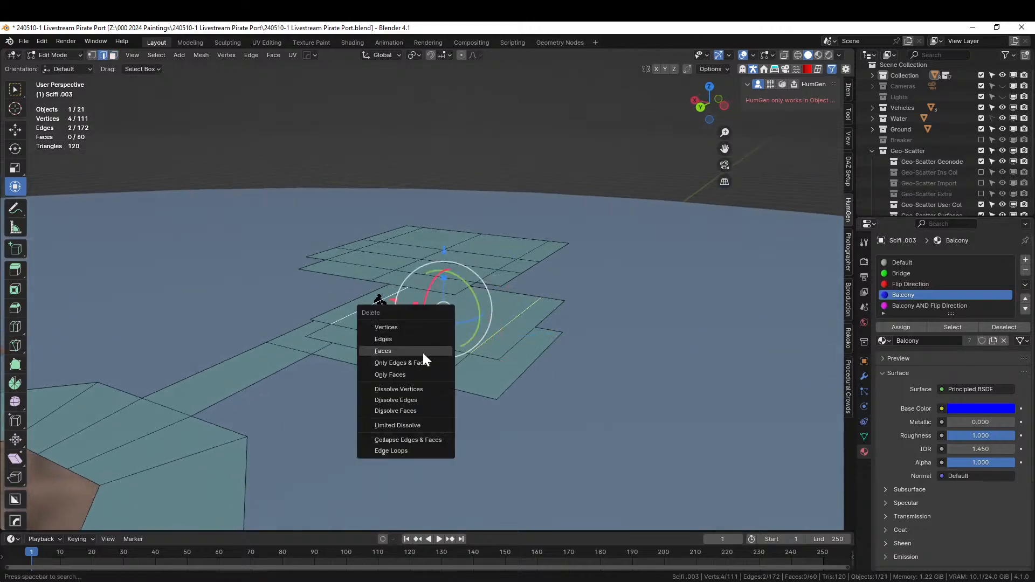
pyautogui.click(408, 401)
pyautogui.press('Tab')
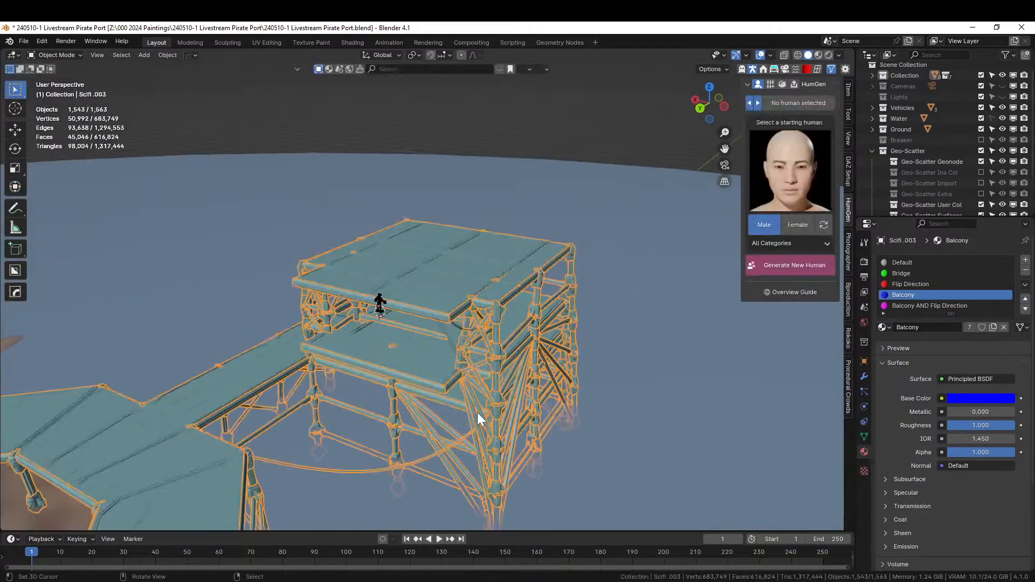
pyautogui.moveTo(477, 412); pyautogui.dragTo(485, 364, button='middle')
# Shift the lowest-level platform's -X edge outwards along X and regenerate the structure.
pyautogui.press('Tab')
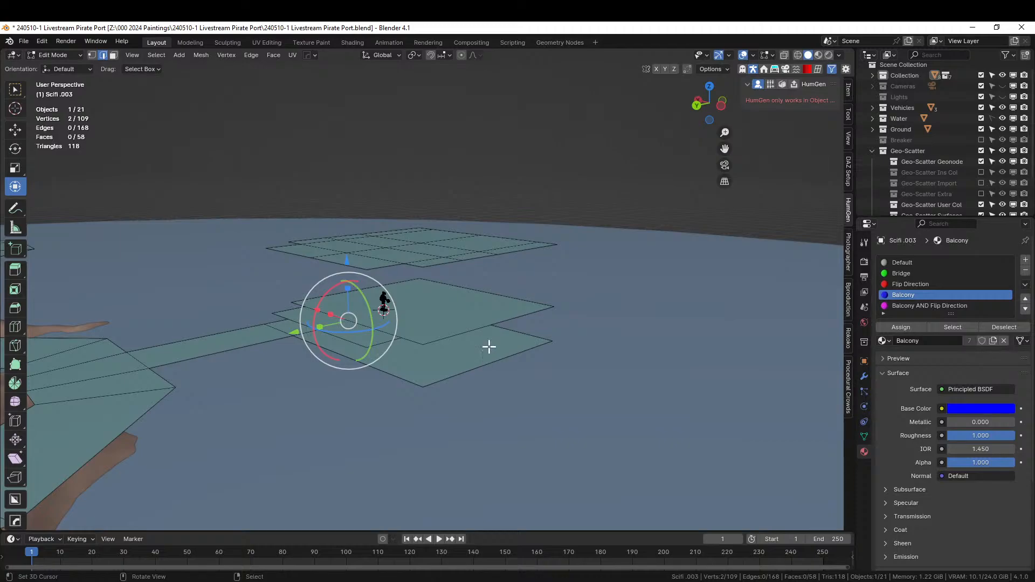
pyautogui.click(495, 369)
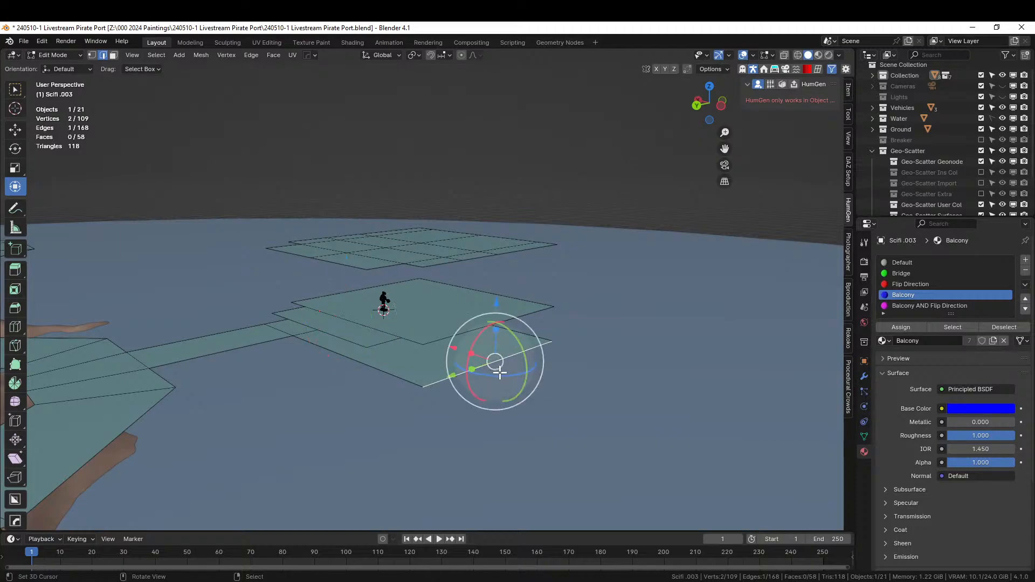
pyautogui.press('g')
pyautogui.press('x')
pyautogui.click(529, 386)
pyautogui.press('Tab')
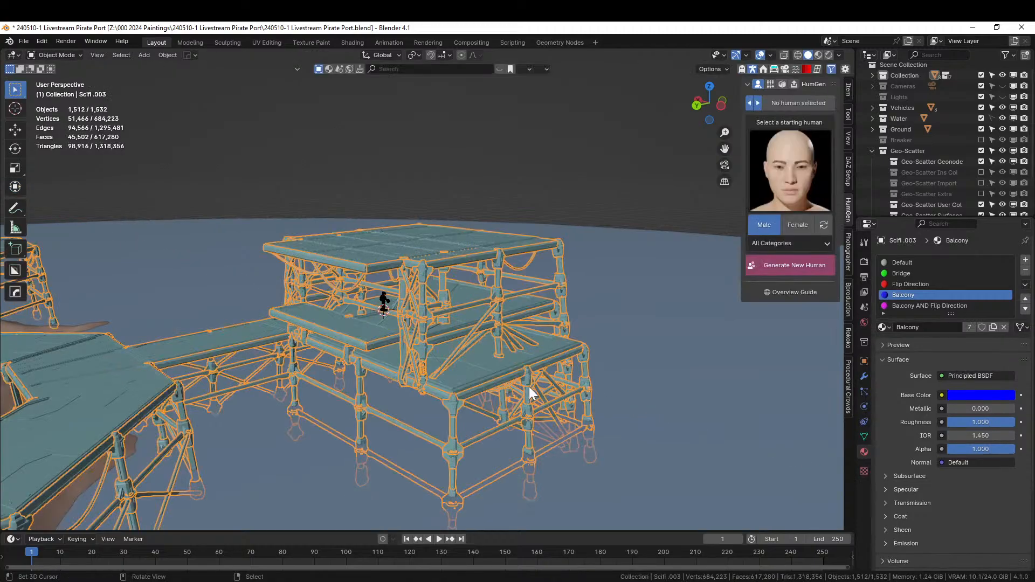
# Shift the lowest-level platform's -Y edge outwards along -Y in top view, and inspect the structure in Object Mode.
pyautogui.moveTo(532, 392); pyautogui.dragTo(227, 403, button='middle')
pyautogui.press('Tab')
pyautogui.press('Tab')
pyautogui.press('Tab')
pyautogui.scroll(2, 331, 354)
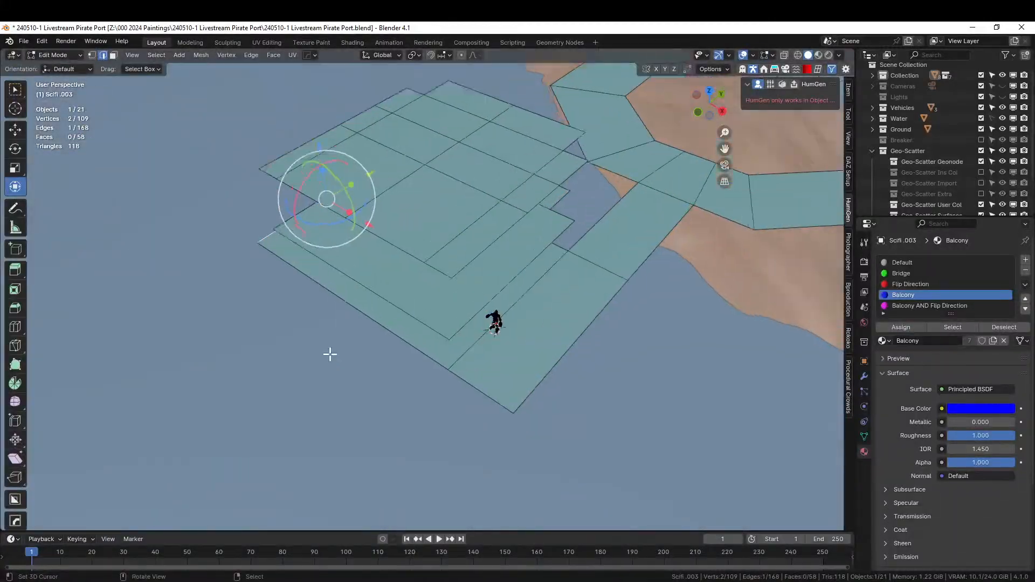
pyautogui.press('KP_7')
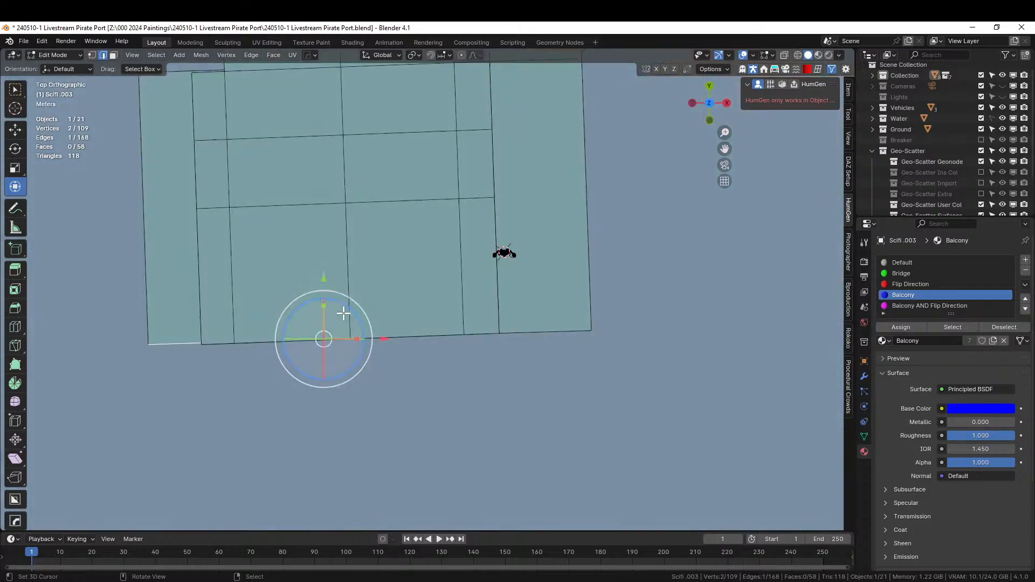
pyautogui.moveTo(373, 338); pyautogui.dragTo(376, 368)
pyautogui.press('Tab')
pyautogui.moveTo(377, 368); pyautogui.dragTo(252, 320, button='middle')
# Rip the balcony's inner edge free from the middle-level platform without offsetting it, and check the separation by selecting linked faces.
pyautogui.press('Tab')
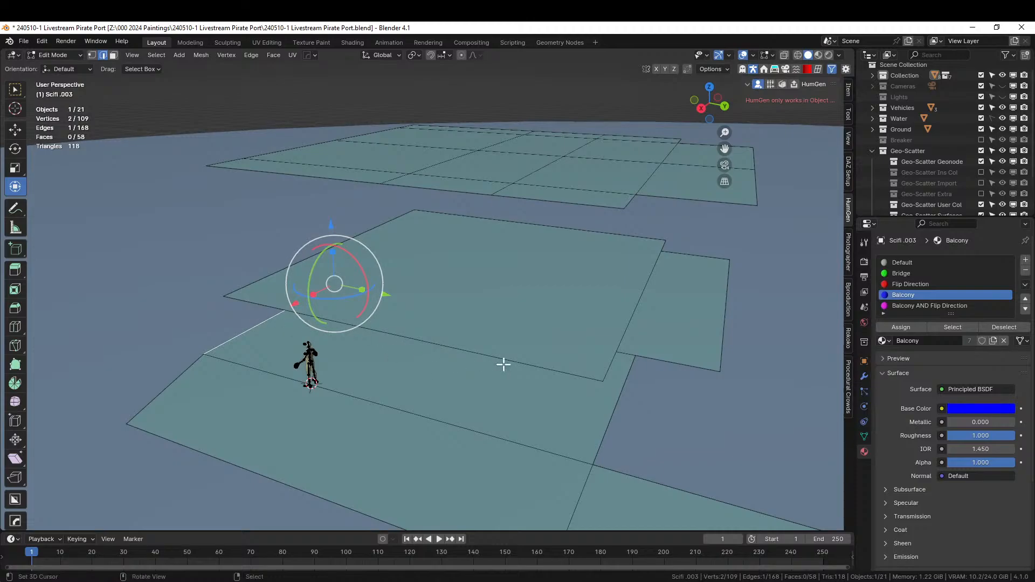
pyautogui.click(634, 308)
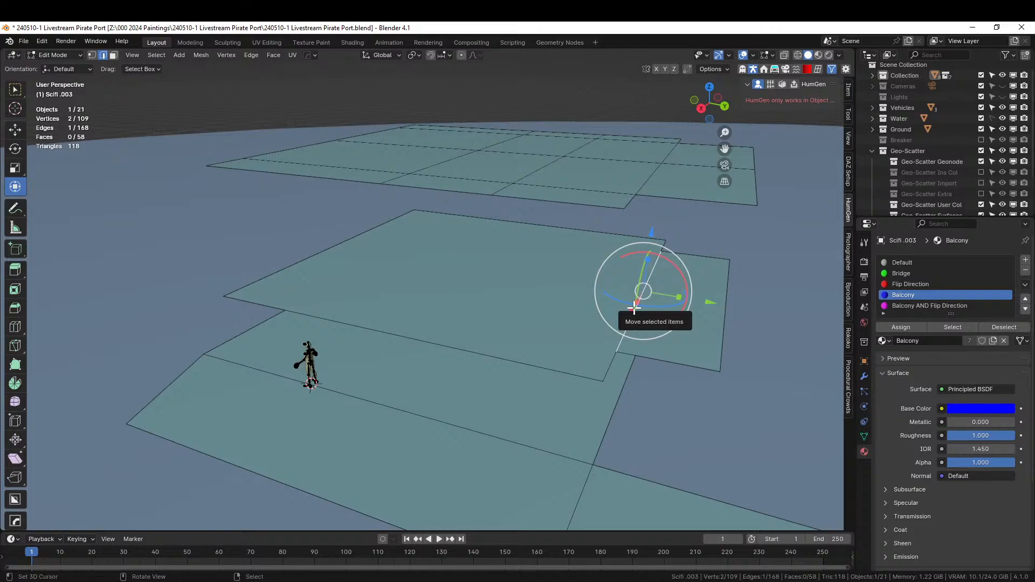
pyautogui.hotkey('shift', 'd')
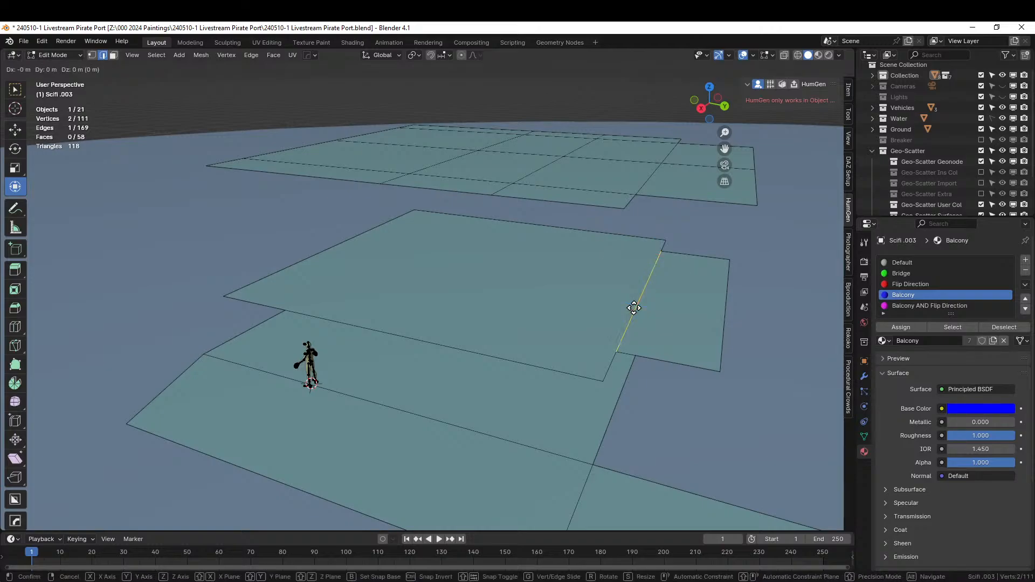
pyautogui.click(635, 308)
pyautogui.press('3')
pyautogui.click(701, 308)
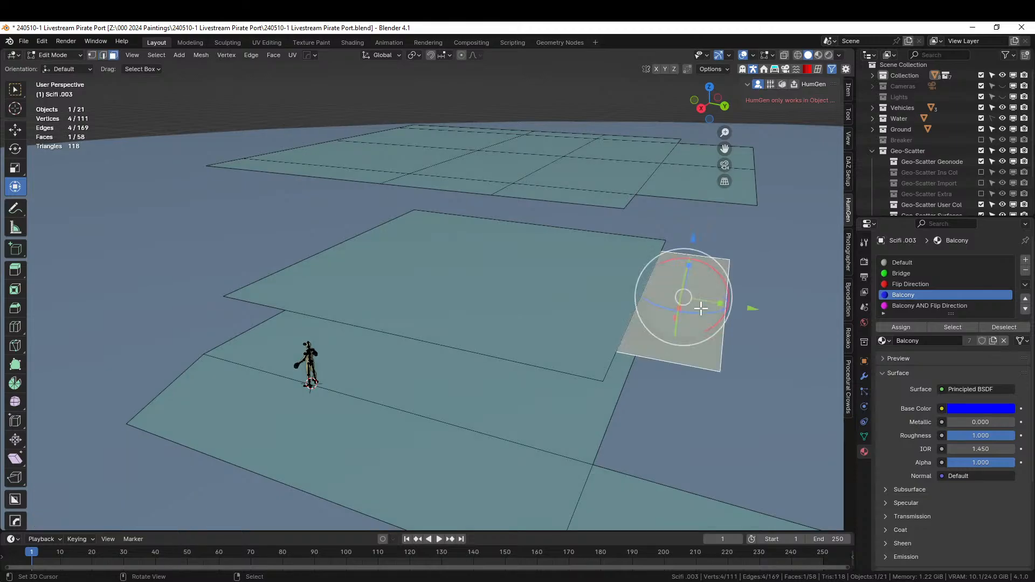
pyautogui.click(579, 305)
pyautogui.hotkey('ctrl', 'l')
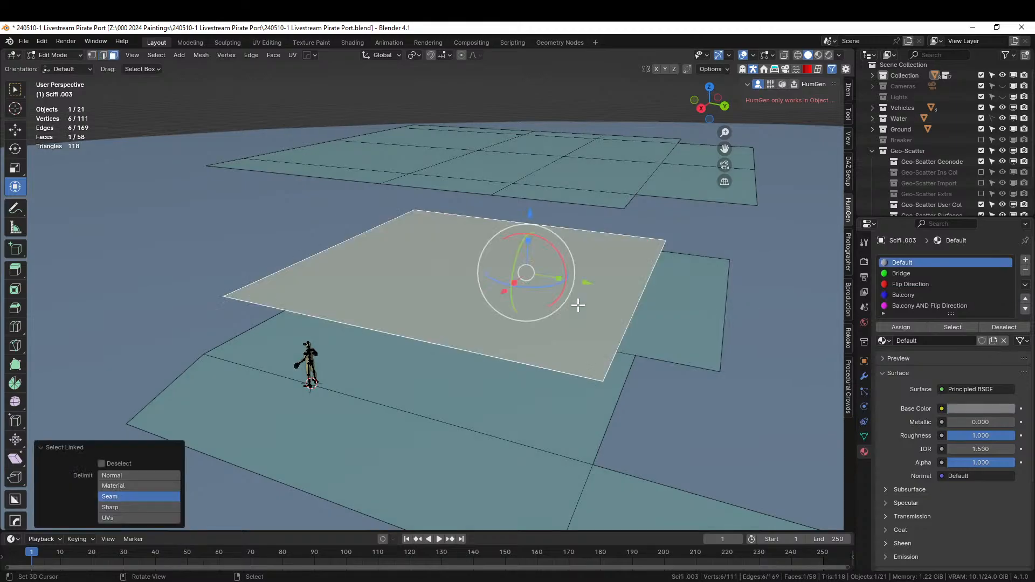
pyautogui.press('Tab')
pyautogui.moveTo(659, 308); pyautogui.dragTo(509, 311, button='middle')
# Try moving the balcony face about 0.26 m along Y and 0.23 m along -Z, and inspect the structure in Object Mode.
pyautogui.press('Tab')
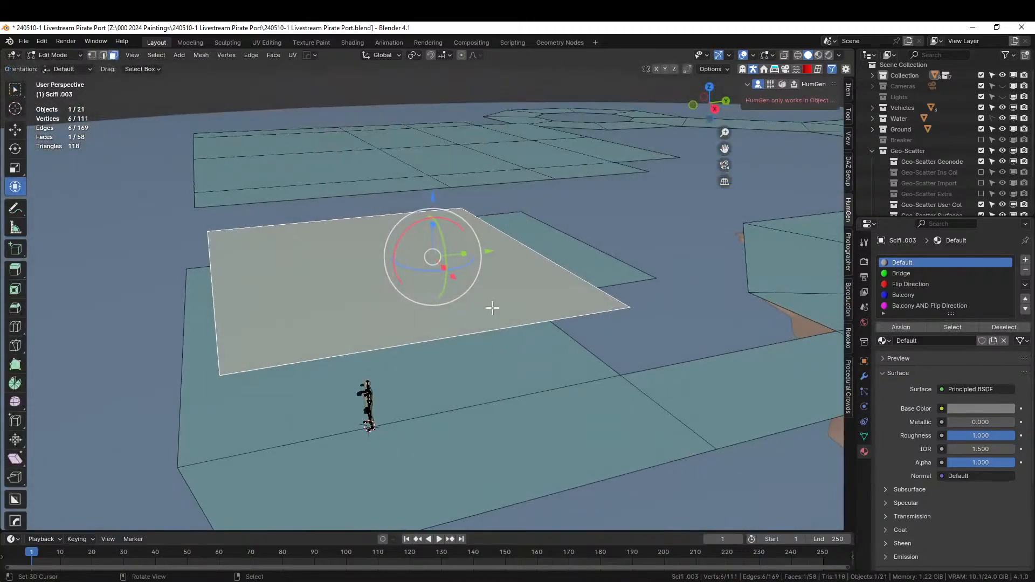
pyautogui.click(583, 267)
pyautogui.moveTo(630, 293); pyautogui.dragTo(582, 309, button='middle')
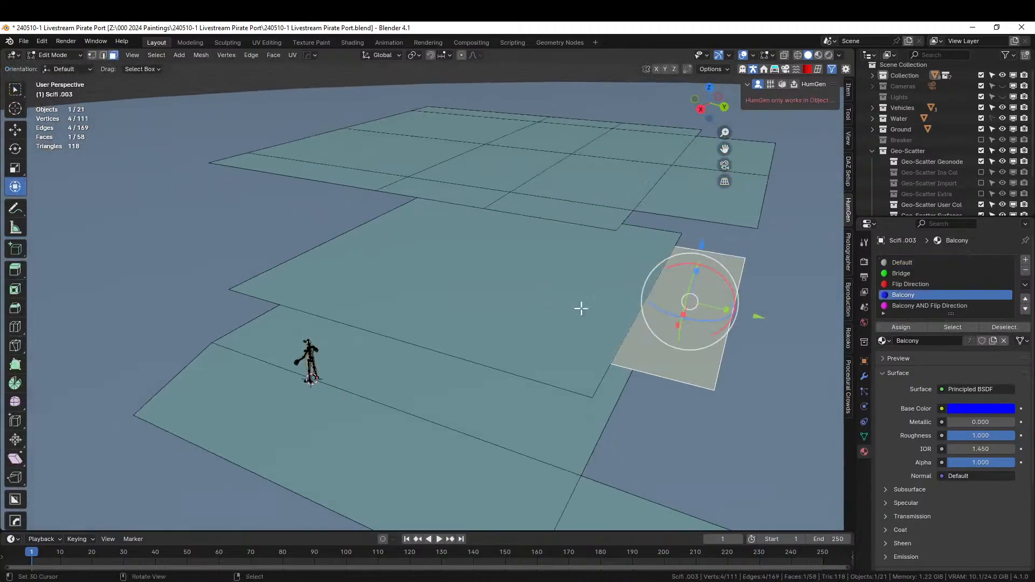
pyautogui.press('g')
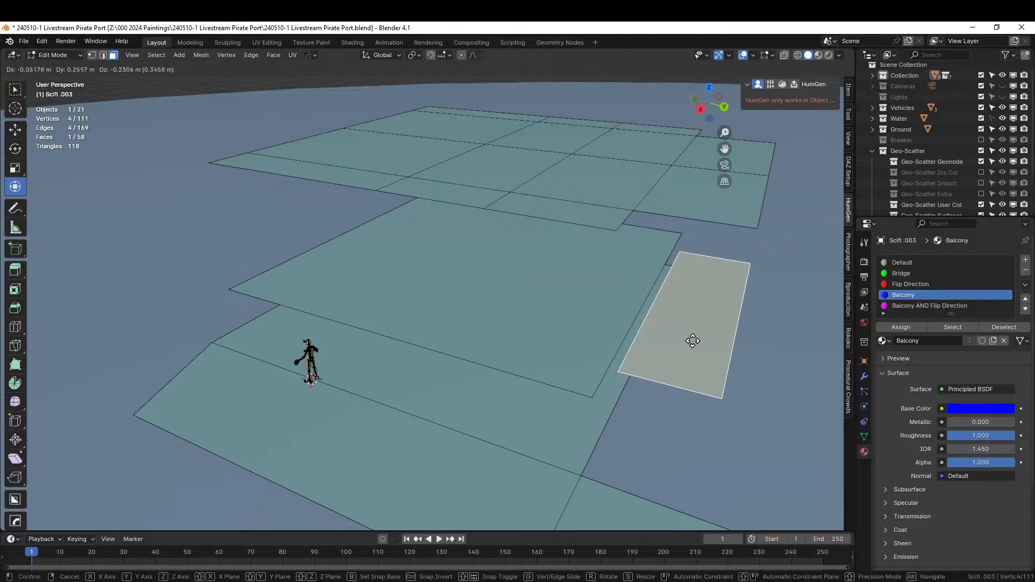
pyautogui.click(699, 341)
pyautogui.press('Tab')
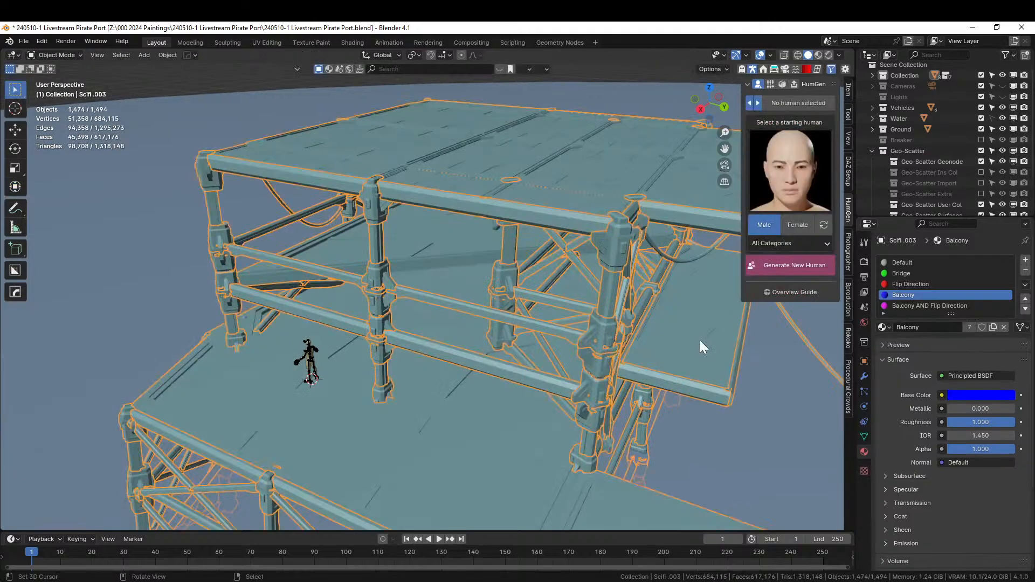
pyautogui.moveTo(700, 340); pyautogui.dragTo(480, 325, button='middle')
# Undo the last move of the middle-level balcony face.
pyautogui.press('Tab')
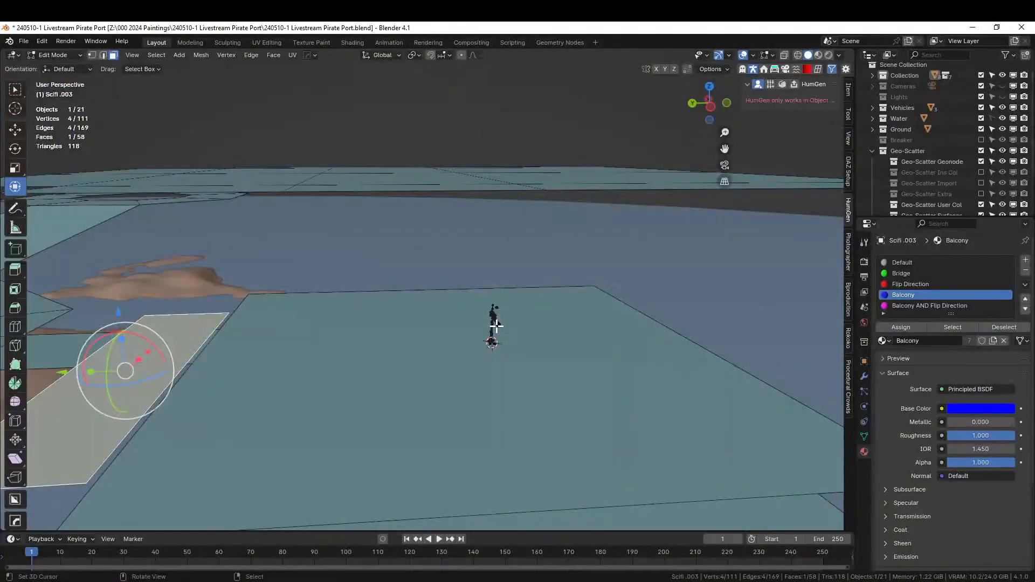
pyautogui.moveTo(497, 329); pyautogui.dragTo(588, 342, button='middle')
pyautogui.scroll(-2, 492, 338)
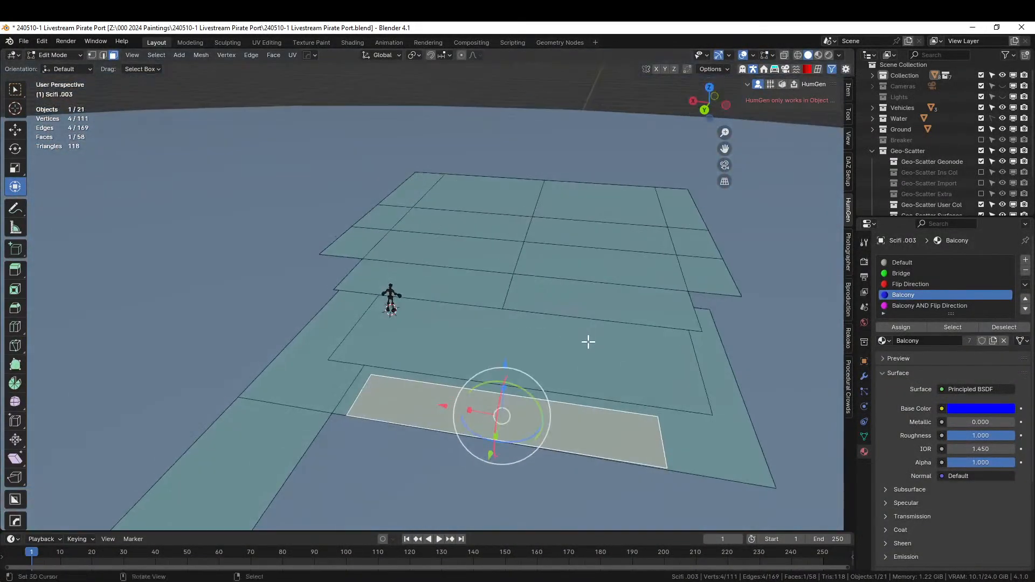
pyautogui.hotkey('ctrl', 'z')
pyautogui.hotkey('ctrl', 'z')
pyautogui.hotkey('ctrl', 'z')
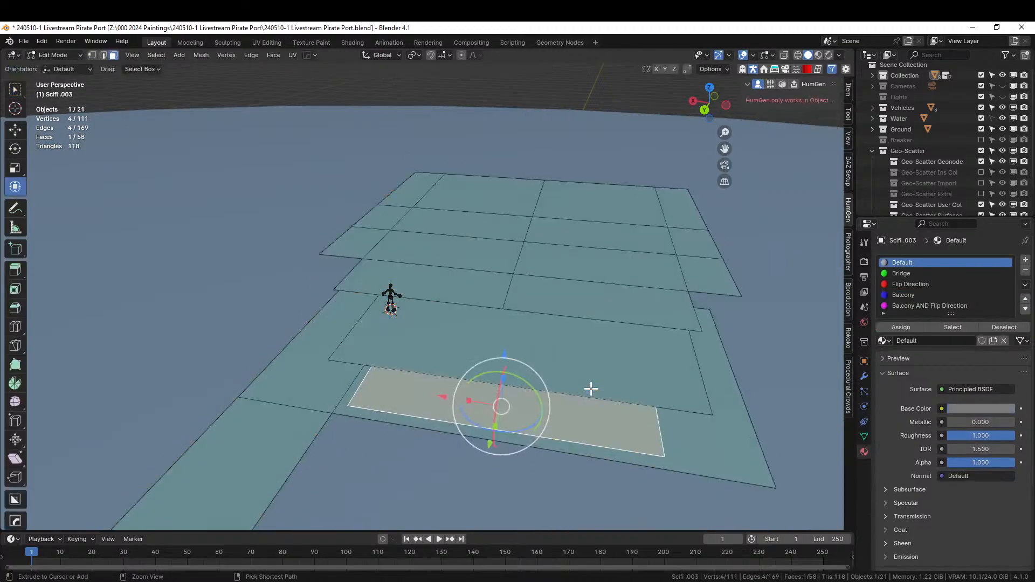
pyautogui.moveTo(586, 391); pyautogui.dragTo(465, 422, button='middle')
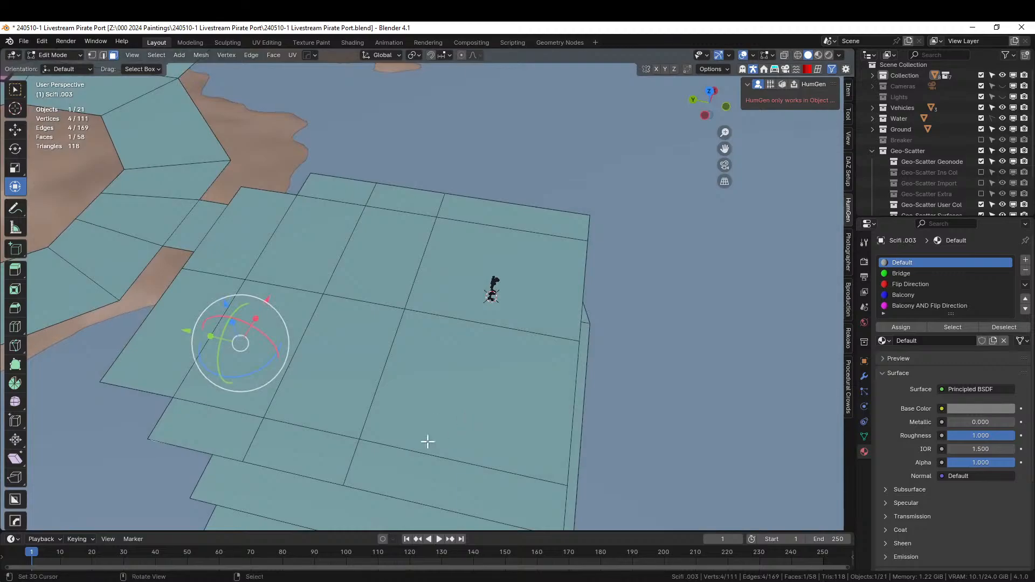
# Dissolve the lengthwise and crosswise edges subdividing the top-level platform into a single face, and inspect the structure in Object Mode.
pyautogui.press('KP_7')
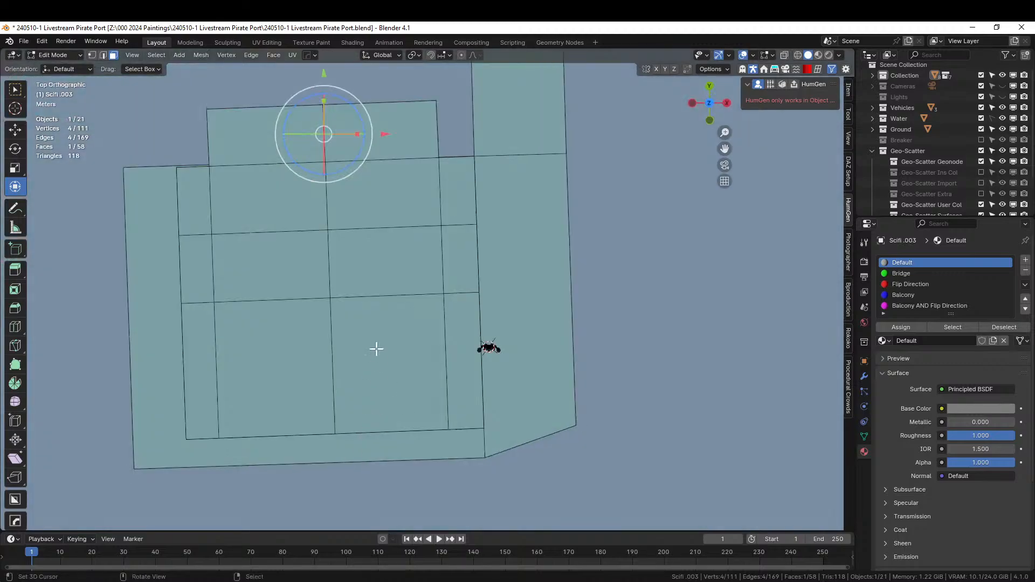
pyautogui.keyDown('shift'); pyautogui.moveTo(350, 328); pyautogui.dragTo(362, 352, button='middle'); pyautogui.keyUp('shift')
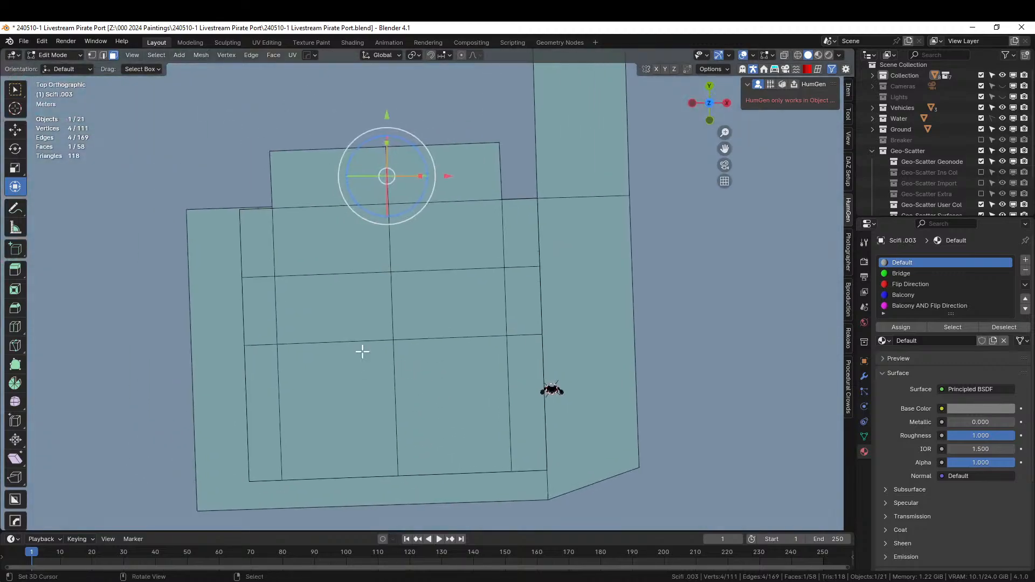
pyautogui.keyDown('alt'); pyautogui.keyDown('shift'); pyautogui.click(288, 277); pyautogui.keyUp('shift'); pyautogui.keyUp('alt')
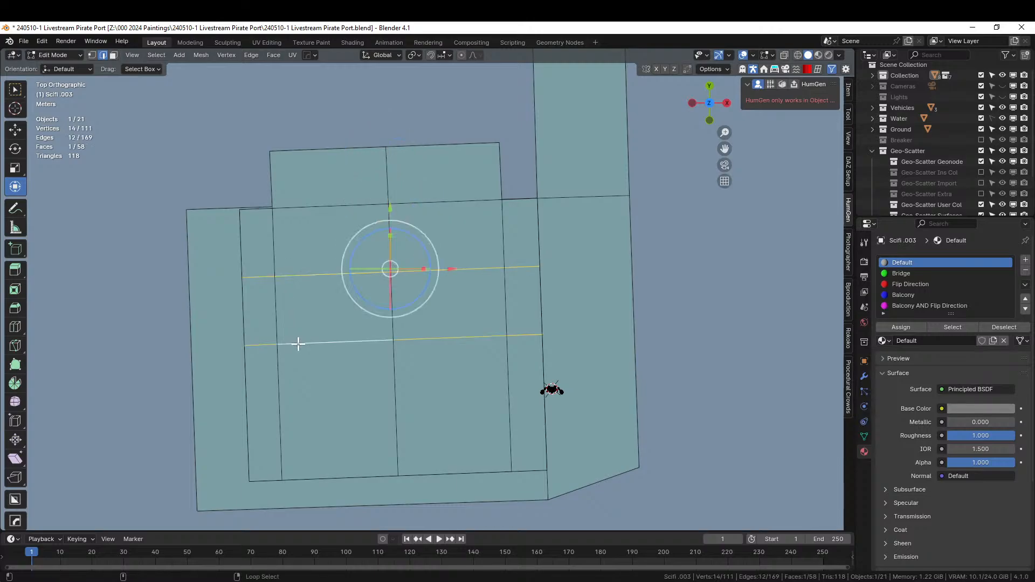
pyautogui.keyDown('shift'); pyautogui.click(268, 251); pyautogui.keyUp('shift')
pyautogui.keyDown('ctrl'); pyautogui.click(277, 418); pyautogui.keyUp('ctrl')
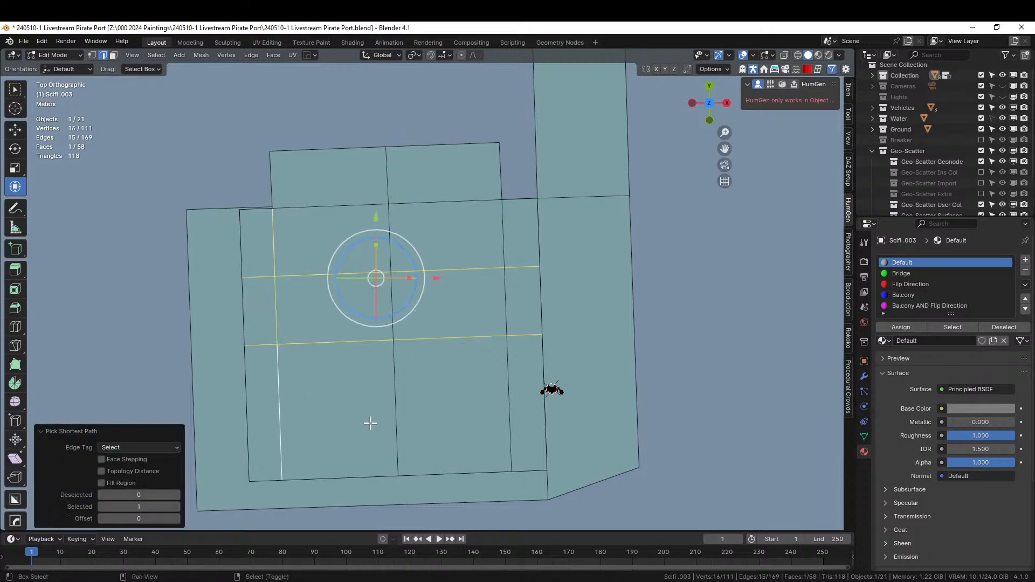
pyautogui.keyDown('shift'); pyautogui.click(398, 418); pyautogui.keyUp('shift')
pyautogui.keyDown('ctrl'); pyautogui.click(397, 260); pyautogui.keyUp('ctrl')
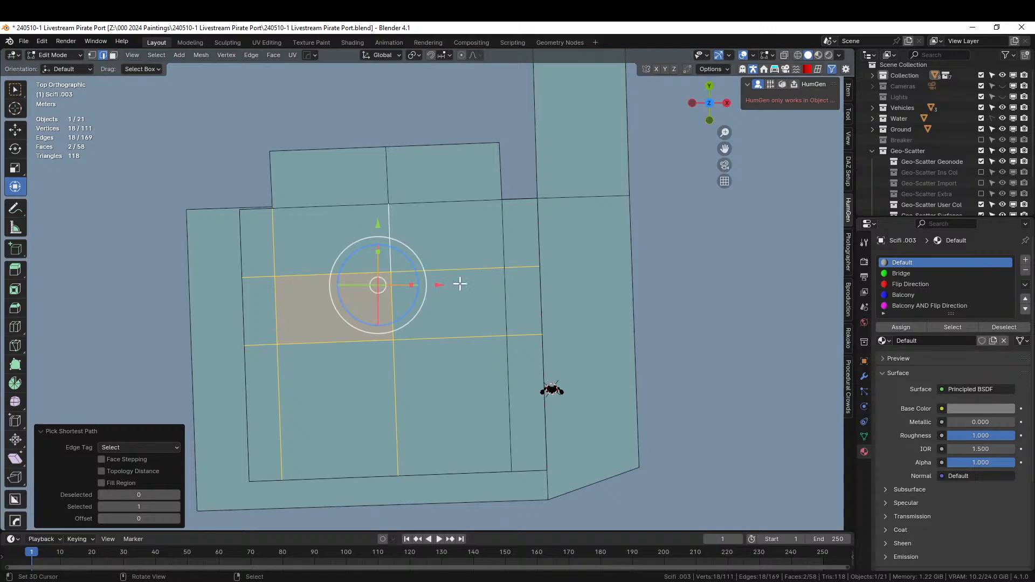
pyautogui.keyDown('shift'); pyautogui.click(501, 248); pyautogui.keyUp('shift')
pyautogui.keyDown('ctrl'); pyautogui.click(505, 401); pyautogui.keyUp('ctrl')
pyautogui.moveTo(505, 400); pyautogui.dragTo(587, 317, button='middle')
pyautogui.press('x')
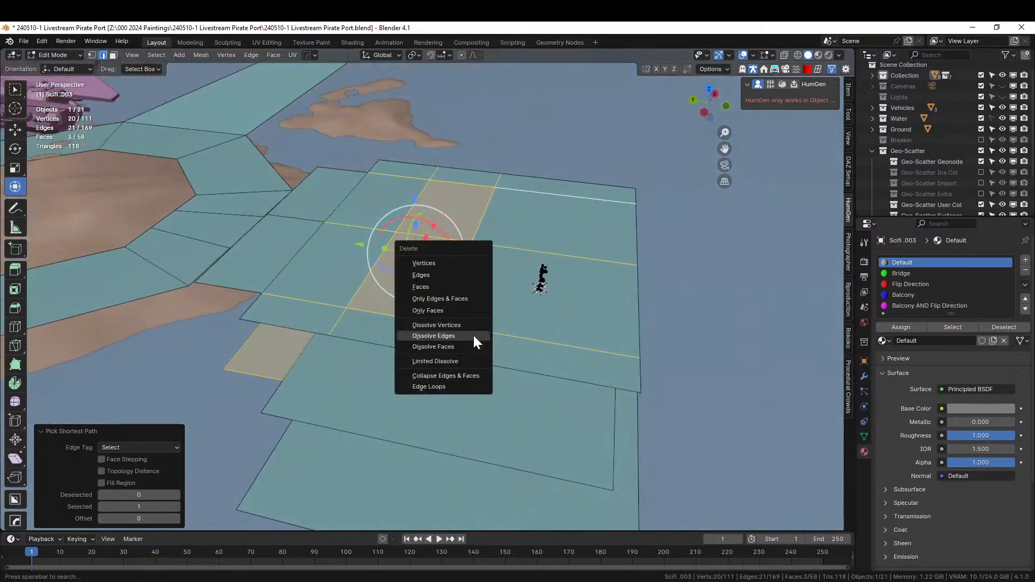
pyautogui.click(473, 335)
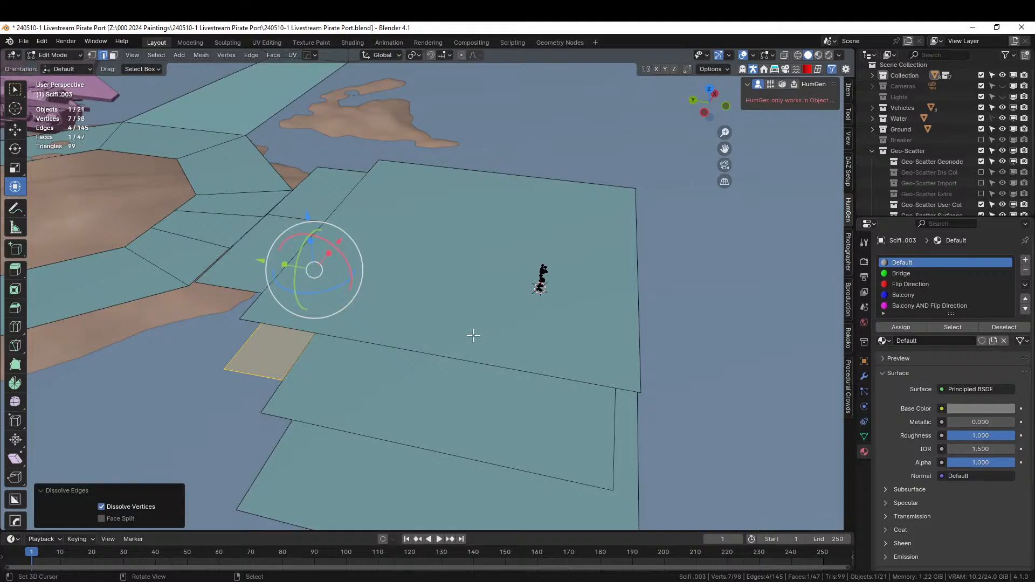
pyautogui.press('Tab')
pyautogui.moveTo(445, 349); pyautogui.dragTo(545, 355, button='middle')
# Dissolve the edge dividing the top-level balcony, and inspect the structure in Object Mode.
pyautogui.press('Tab')
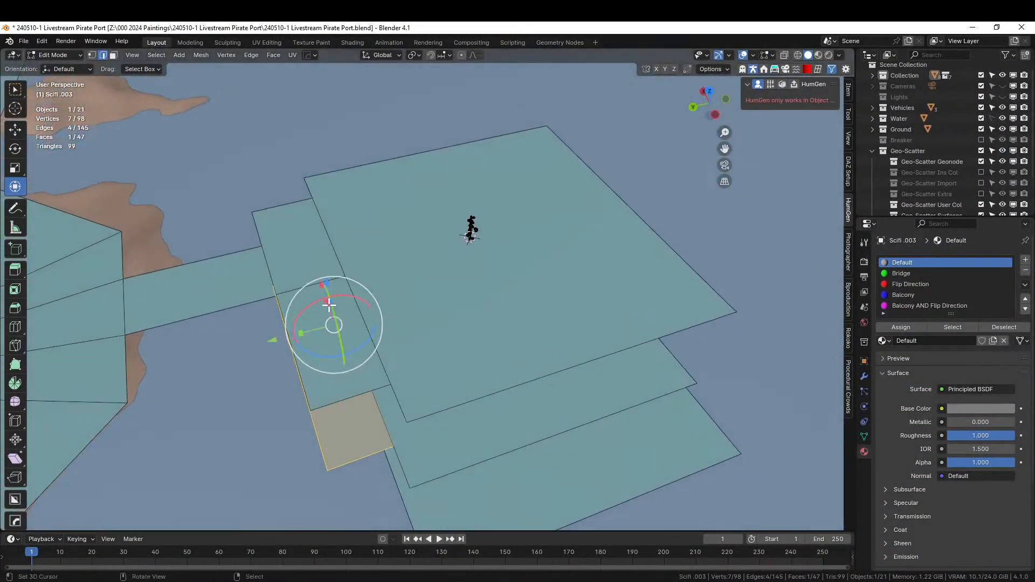
pyautogui.press('x')
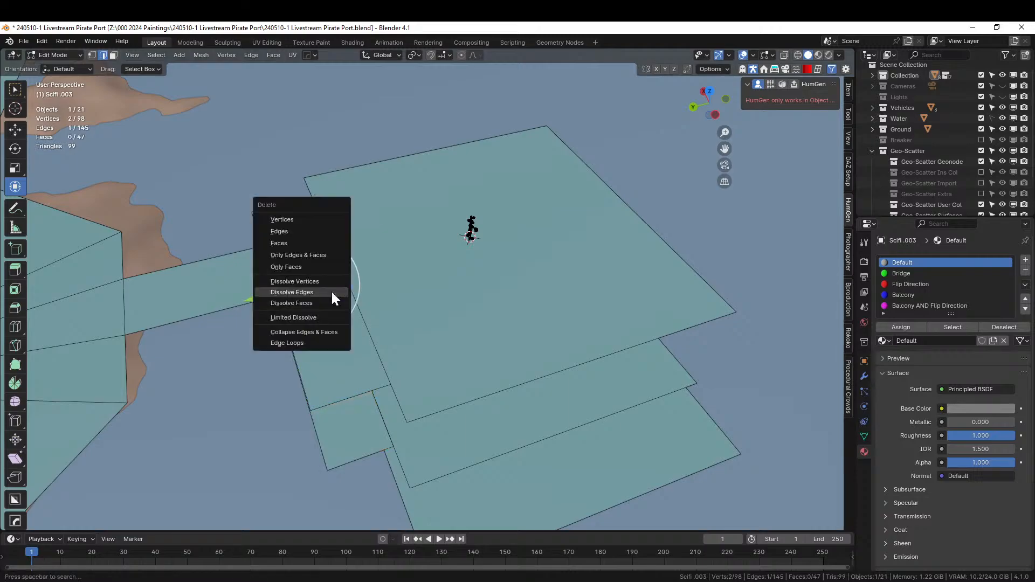
pyautogui.click(332, 293)
pyautogui.press('Tab')
pyautogui.moveTo(335, 293); pyautogui.dragTo(456, 267, button='middle')
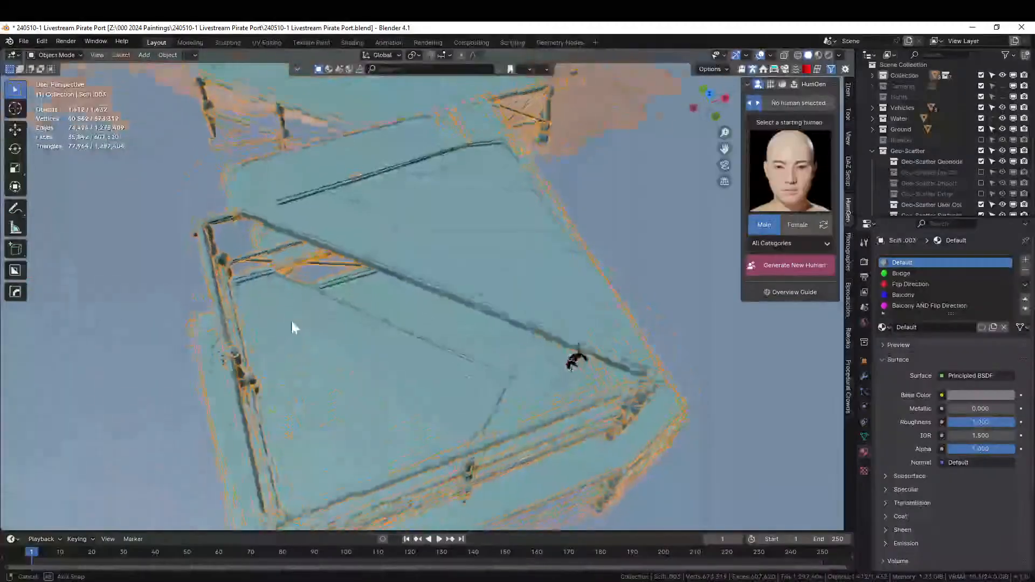
# Rip the edge between the top-level platform and its balcony without offsetting it, and inspect the structure in Object Mode.
pyautogui.press('Tab')
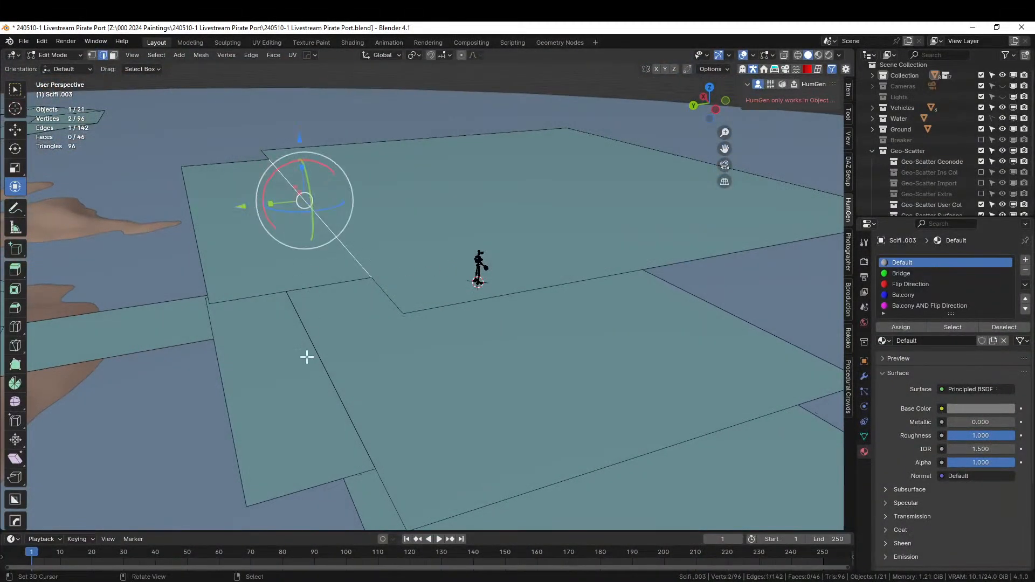
pyautogui.press('v')
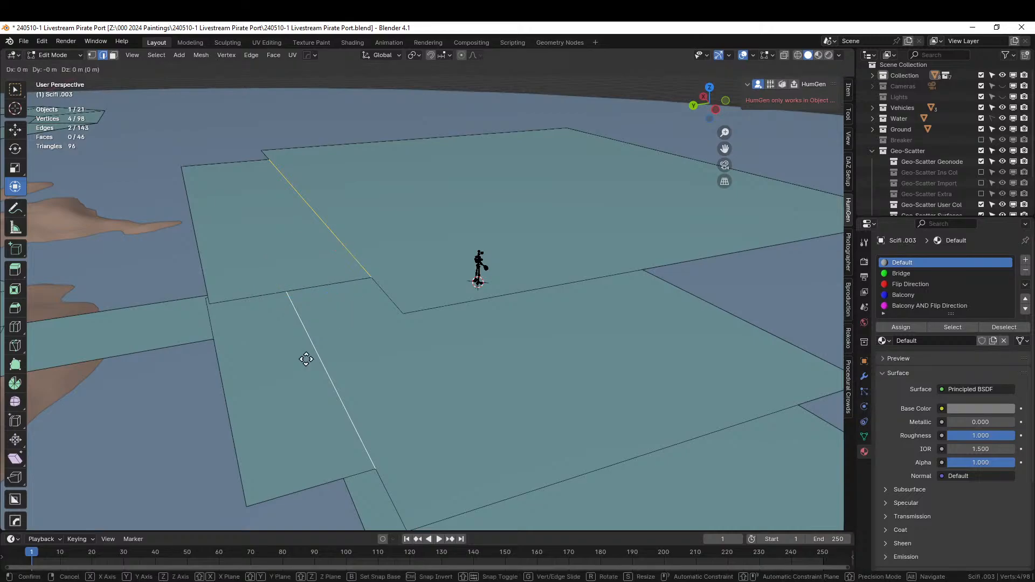
pyautogui.rightClick(473, 311)
pyautogui.press('Tab')
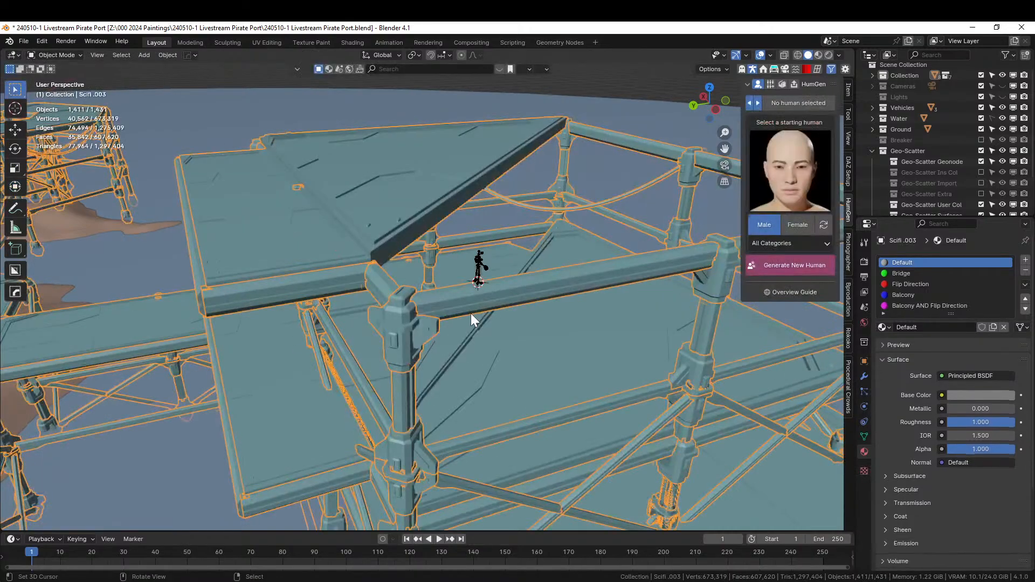
pyautogui.scroll(-2, 471, 316)
pyautogui.moveTo(471, 317); pyautogui.dragTo(440, 329, button='middle')
# Move the top-level platform face about 1.17 m along -Y away from its balcony, and inspect the structure in Object Mode.
pyautogui.press('Tab')
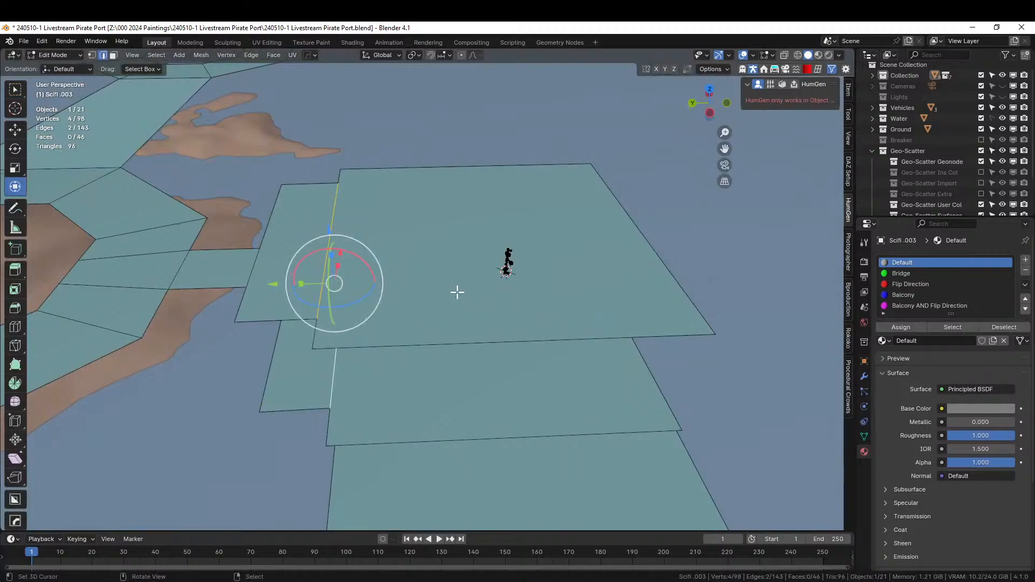
pyautogui.press('3')
pyautogui.rightClick(437, 288)
pyautogui.press('g')
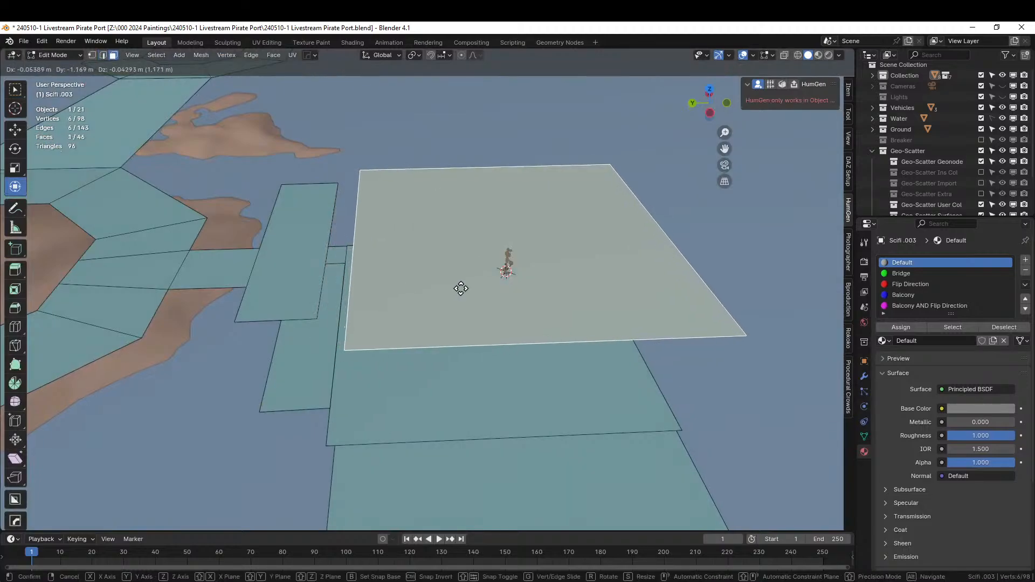
pyautogui.click(461, 289)
pyautogui.press('Tab')
pyautogui.moveTo(459, 289)
pyautogui.mouseDown(button='middle')
pyautogui.moveTo(478, 289)
pyautogui.moveTo(474, 270)
pyautogui.moveTo(361, 288)
pyautogui.moveTo(263, 274)
pyautogui.moveTo(212, 323)
pyautogui.moveTo(270, 337)
pyautogui.moveTo(380, 289)
pyautogui.moveTo(404, 264)
pyautogui.moveTo(437, 263)
pyautogui.moveTo(403, 312)
pyautogui.moveTo(376, 325)
pyautogui.moveTo(460, 277)
pyautogui.moveTo(447, 273)
pyautogui.mouseUp(button='middle')
pyautogui.press('Tab')
# Delete the top-level and middle-level platform faces together with their balconies, leaving only the lowest level, and inspect it in Object Mode.
pyautogui.scroll(-4, 375, 324)
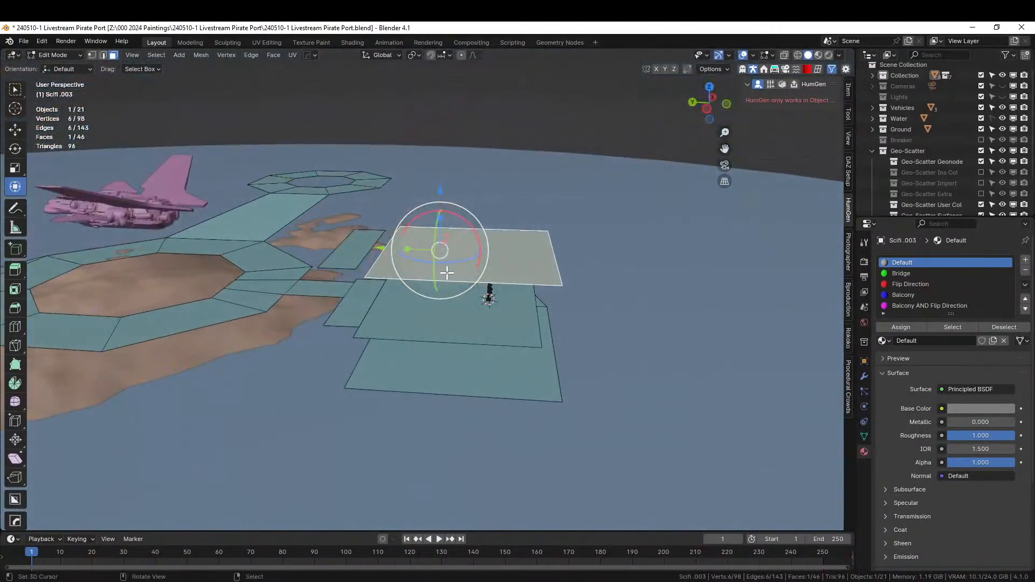
pyautogui.keyDown('shift'); pyautogui.click(357, 248); pyautogui.keyUp('shift')
pyautogui.keyDown('shift'); pyautogui.click(359, 293); pyautogui.keyUp('shift')
pyautogui.keyDown('shift'); pyautogui.click(429, 318); pyautogui.keyUp('shift')
pyautogui.press('x')
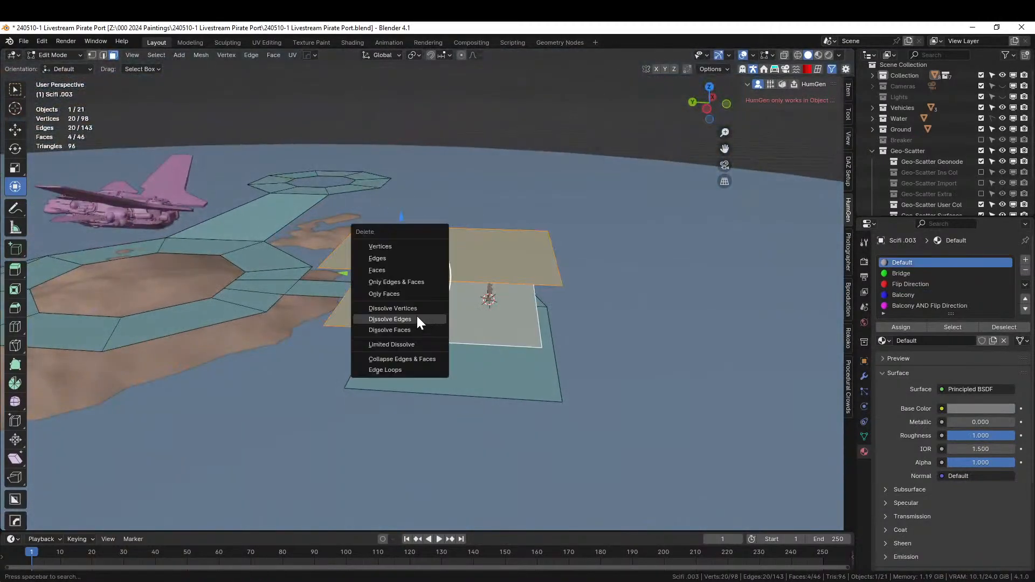
pyautogui.click(391, 270)
pyautogui.moveTo(446, 293); pyautogui.dragTo(450, 335, button='middle')
pyautogui.press('Tab')
# Add a loop cut to the lowest-level platform in top view, slid by about 0.71 towards the walkway side, and inspect the structure.
pyautogui.press('Tab')
pyautogui.click(465, 336)
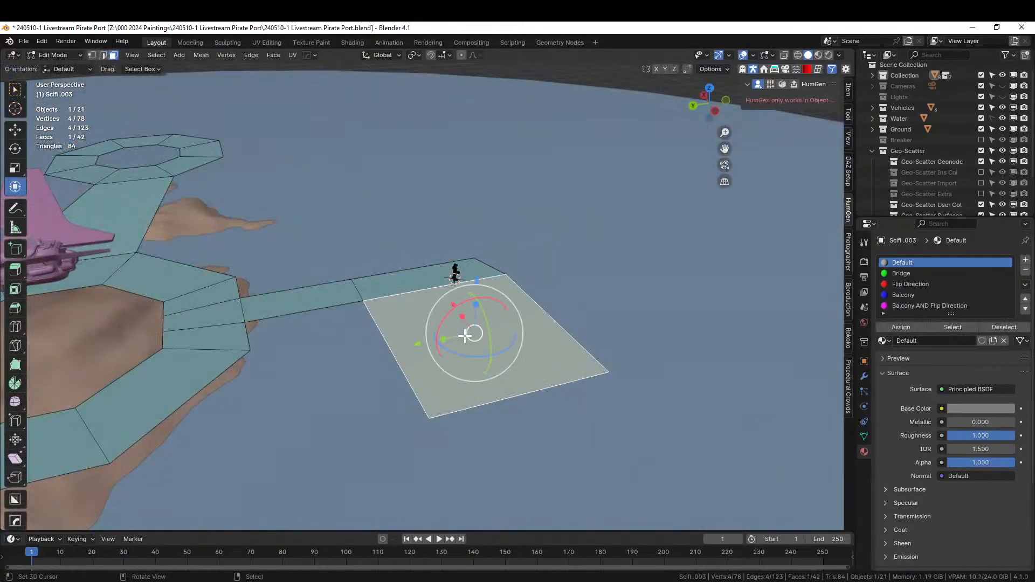
pyautogui.press('KP_7')
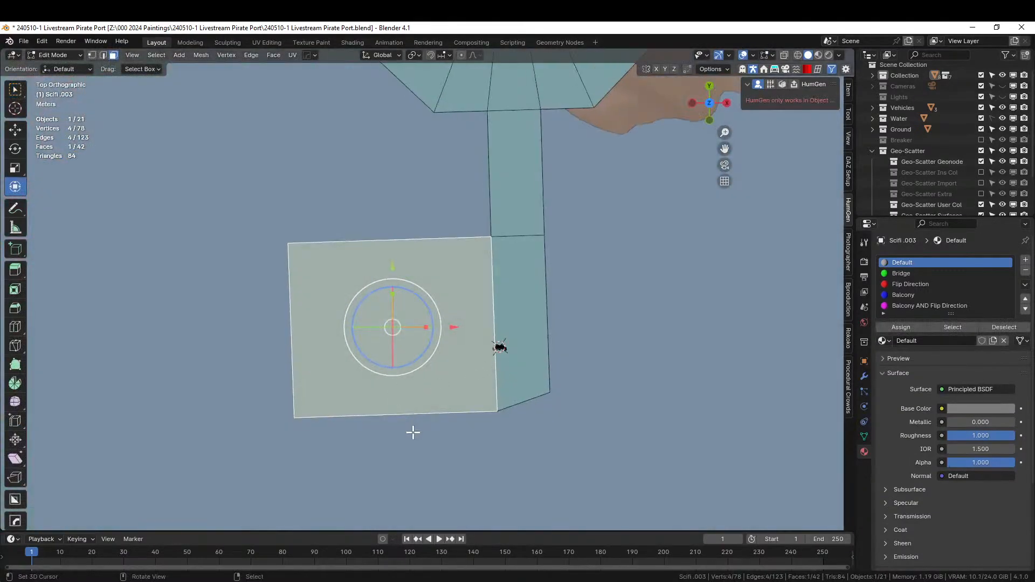
pyautogui.press('2')
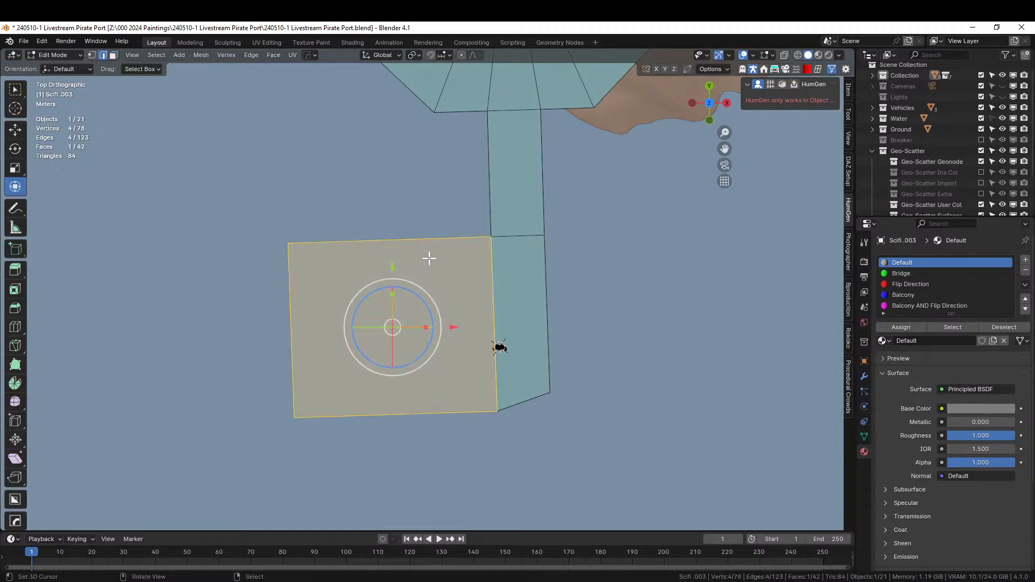
pyautogui.click(430, 240)
pyautogui.hotkey('ctrl', 'r')
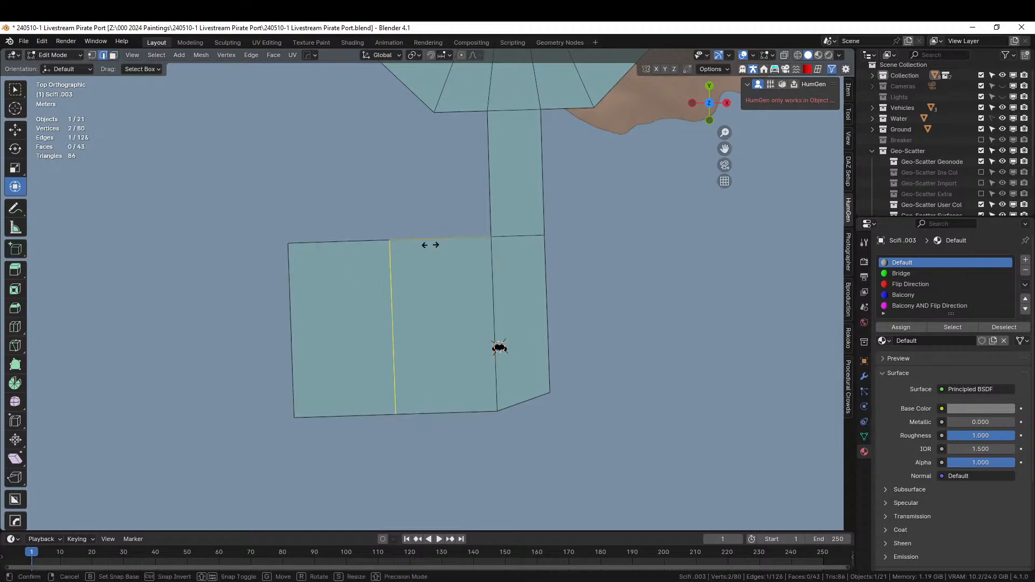
pyautogui.click(430, 241)
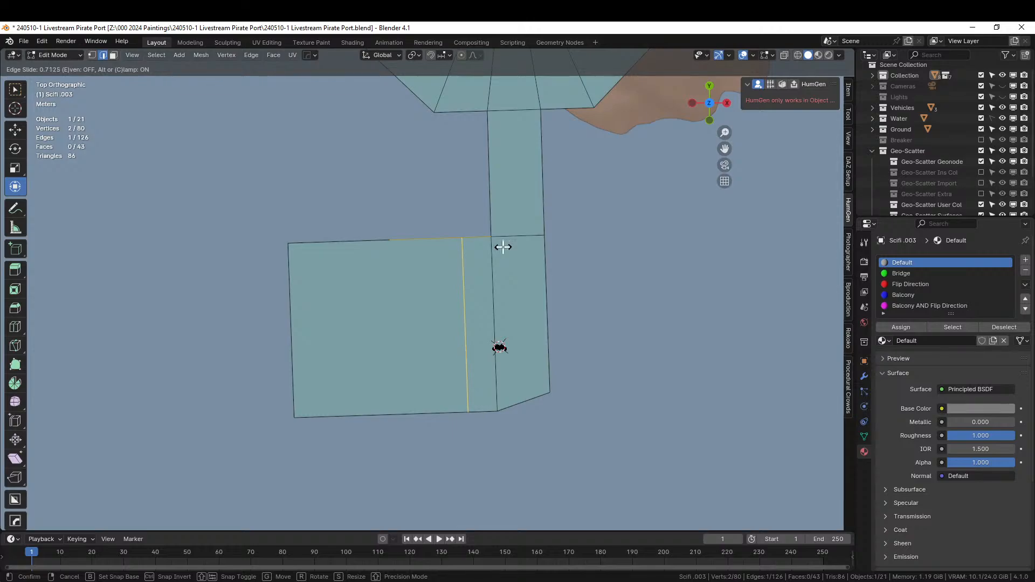
pyautogui.click(503, 247)
pyautogui.press('Tab')
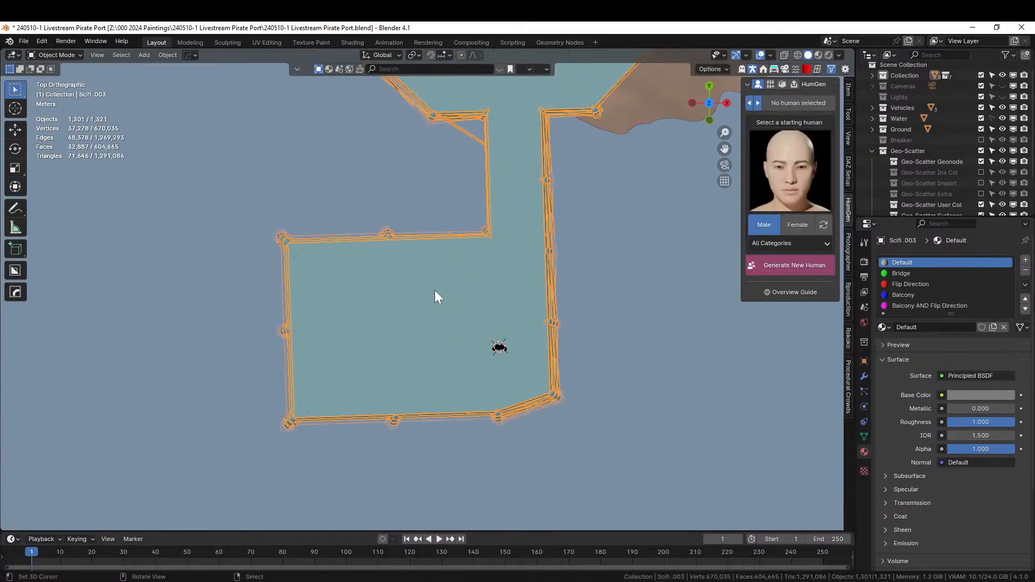
pyautogui.moveTo(434, 294); pyautogui.dragTo(406, 281, button='middle')
# Duplicate the larger face of the lowest-level platform and raise the copy 3 m along Z.
pyautogui.press('Tab')
pyautogui.press('3')
pyautogui.click(396, 336)
pyautogui.hotkey('shift', 'd')
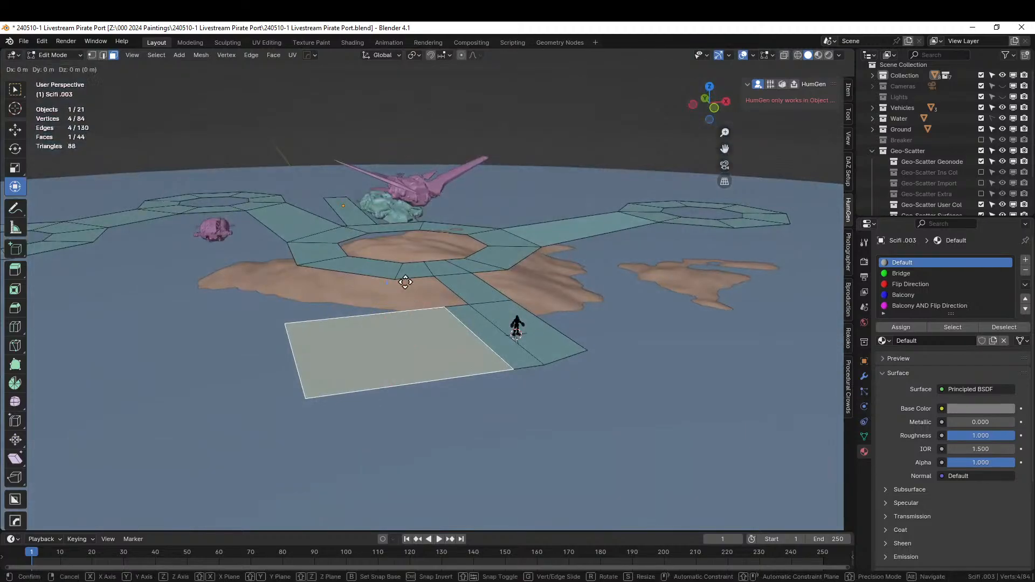
pyautogui.click(405, 282)
pyautogui.press('g')
pyautogui.press('z')
pyautogui.press('3')
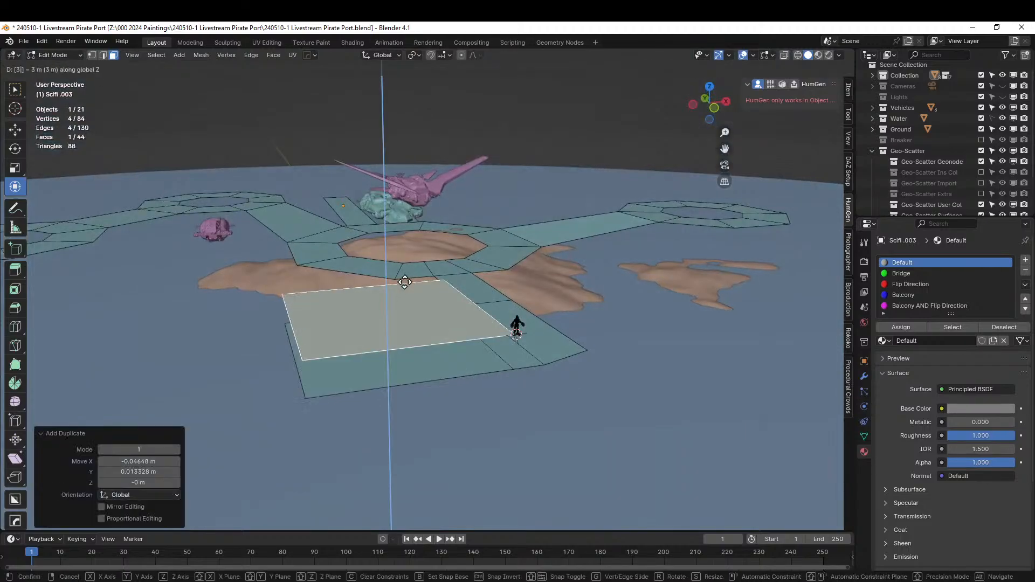
pyautogui.press('Return')
# Duplicate the raised middle-level face in place and raise this second copy another 3 m along Z.
pyautogui.hotkey('shift', 'd')
pyautogui.rightClick(405, 282)
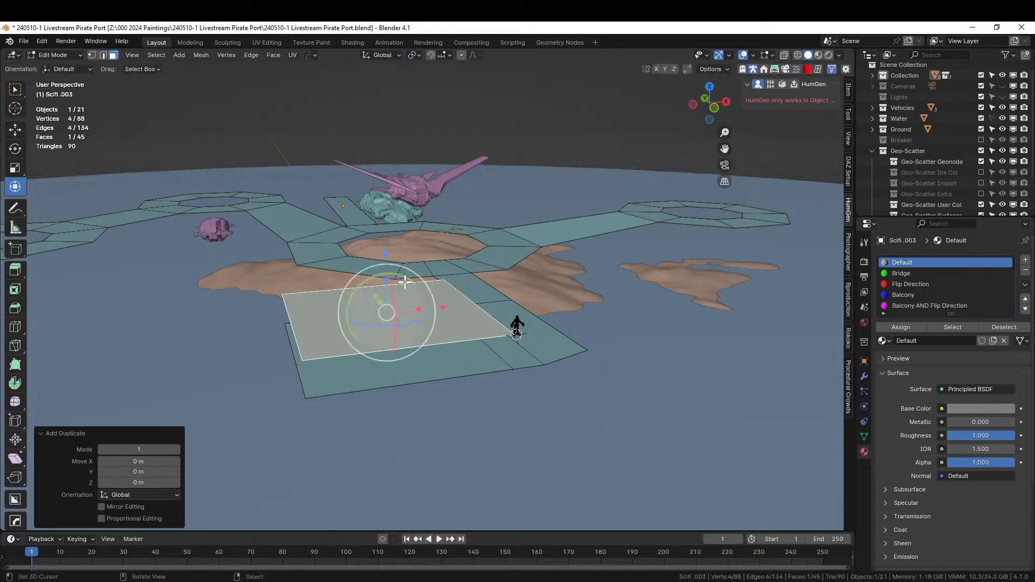
pyautogui.press('g')
pyautogui.press('z')
pyautogui.press('3')
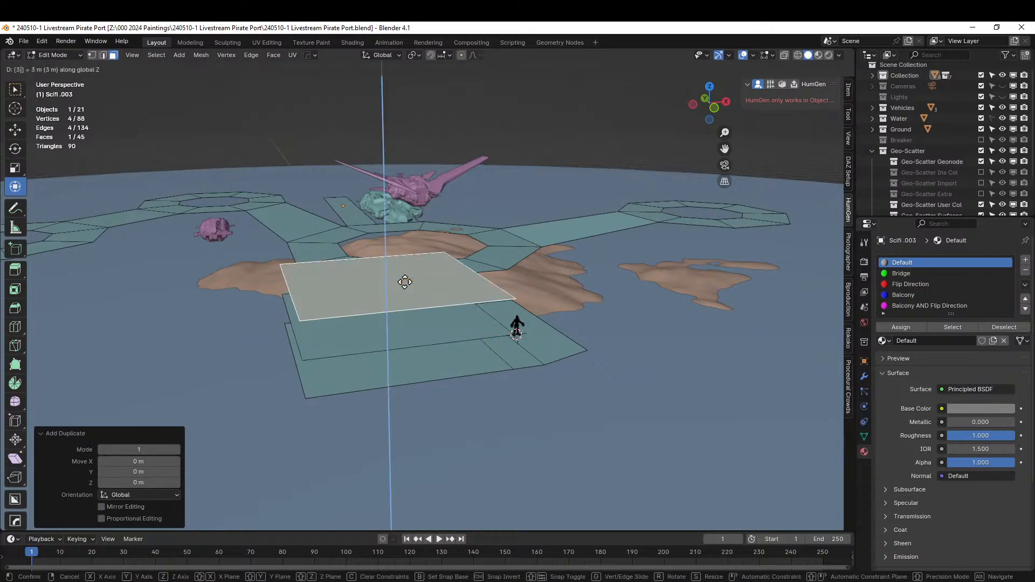
pyautogui.press('Return')
# Inspect the stacked levels in Object Mode, and scale the middle-level face slightly smaller in X and Y only.
pyautogui.press('Tab')
pyautogui.moveTo(405, 282); pyautogui.dragTo(320, 309, button='middle')
pyautogui.press('Tab')
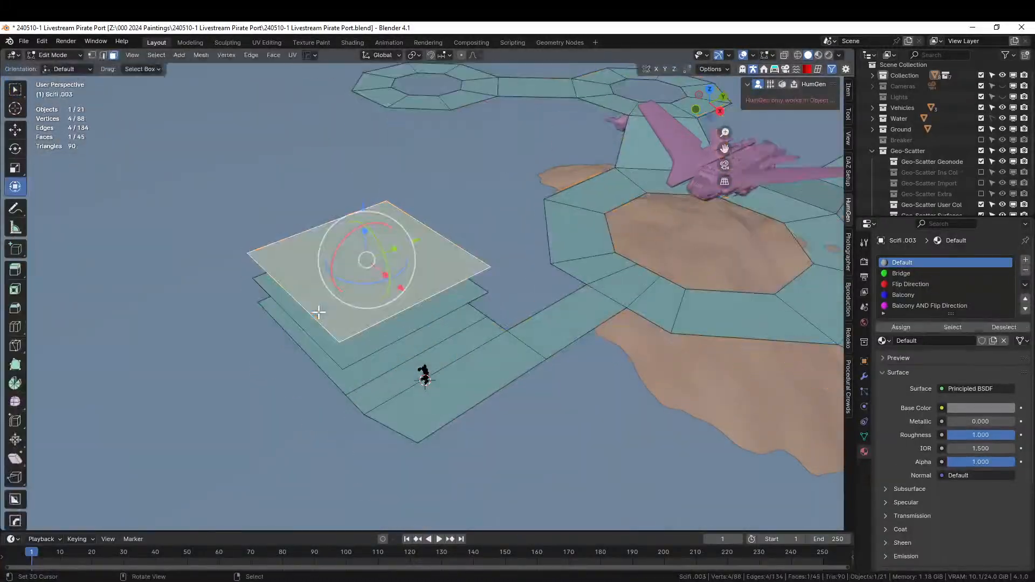
pyautogui.scroll(1, 319, 312)
pyautogui.click(365, 348)
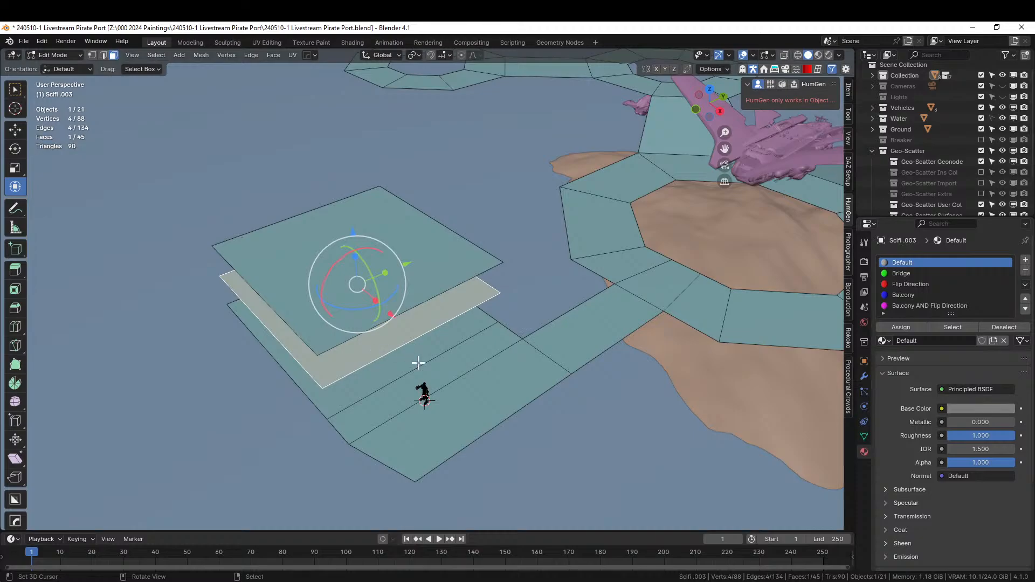
pyautogui.press('s')
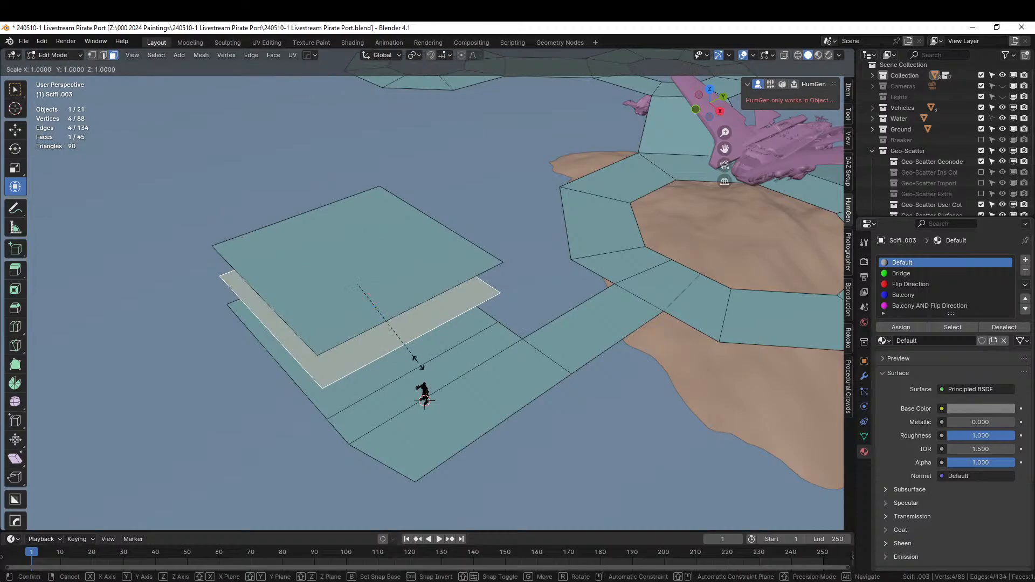
pyautogui.hotkey('shift', 'z')
pyautogui.click(411, 359)
# Scale the top-level face to about 0.74 in X and Y only, and inspect the stepped structure in Object Mode.
pyautogui.click(368, 279)
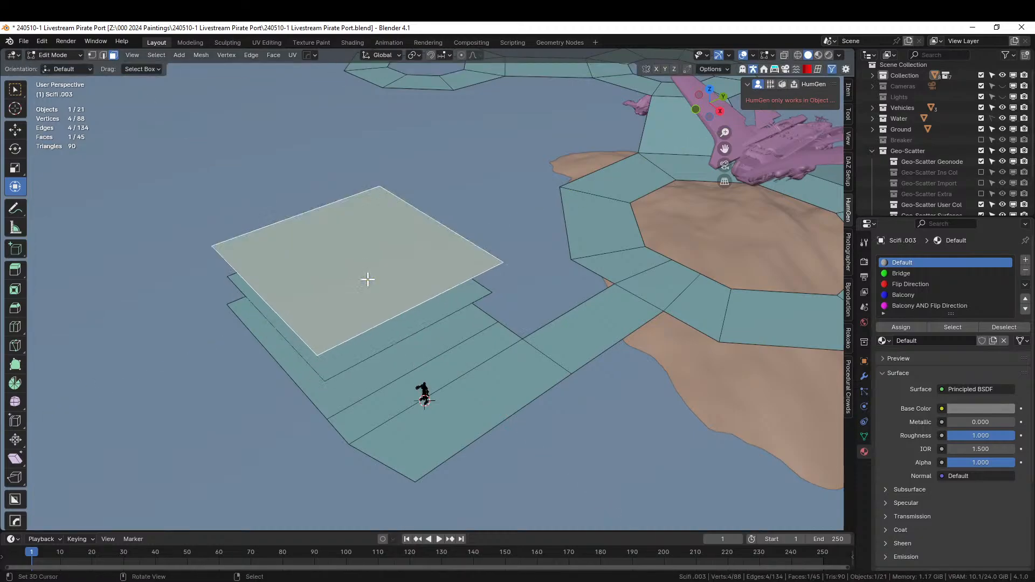
pyautogui.press('s')
pyautogui.hotkey('shift', 'z')
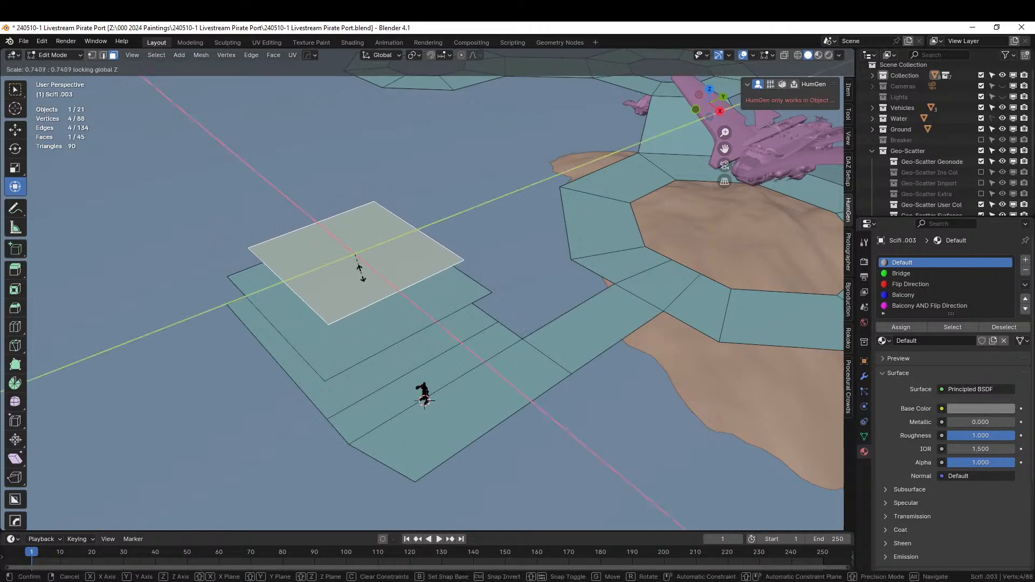
pyautogui.click(362, 274)
pyautogui.press('Tab')
pyautogui.moveTo(362, 274); pyautogui.dragTo(673, 264, button='middle')
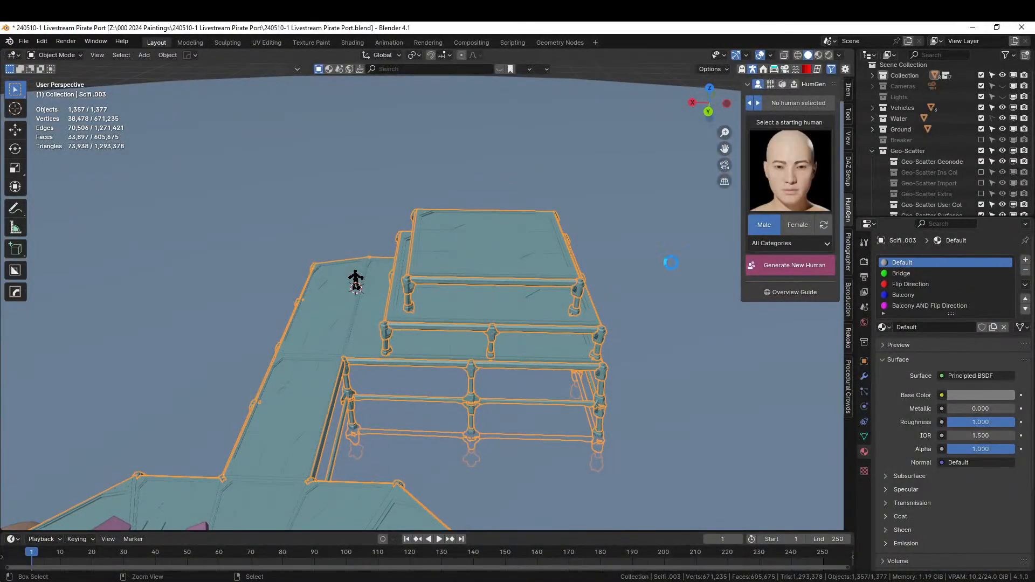
pyautogui.moveTo(610, 273); pyautogui.dragTo(457, 287, button='middle')
pyautogui.click(404, 344)
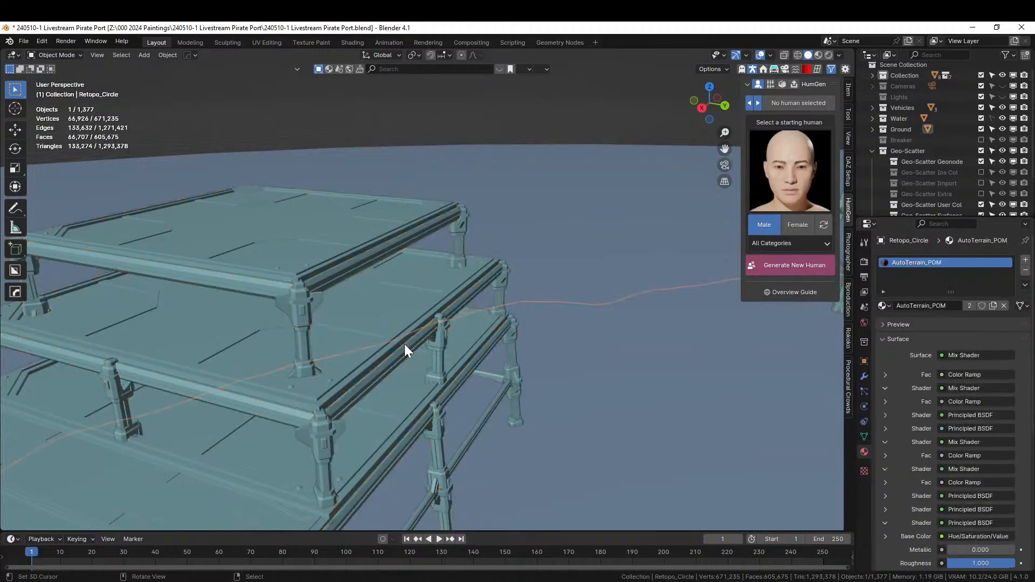
pyautogui.press('Tab')
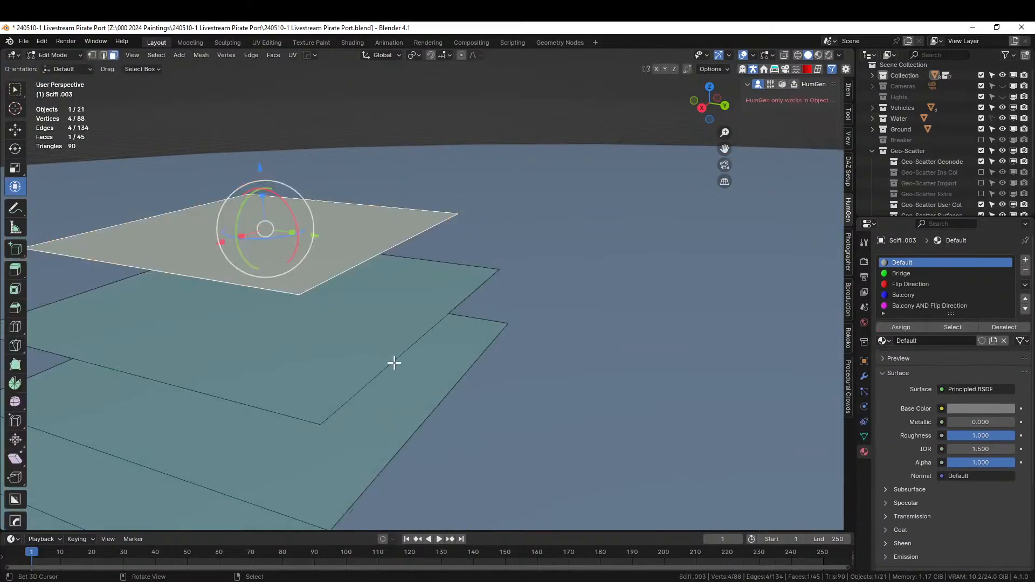
# Add a centred loop cut across the middle-level face and bevel it 1.23 m wide into a central strip.
pyautogui.click(395, 363)
pyautogui.press('2')
pyautogui.click(397, 347)
pyautogui.hotkey('ctrl', 'r')
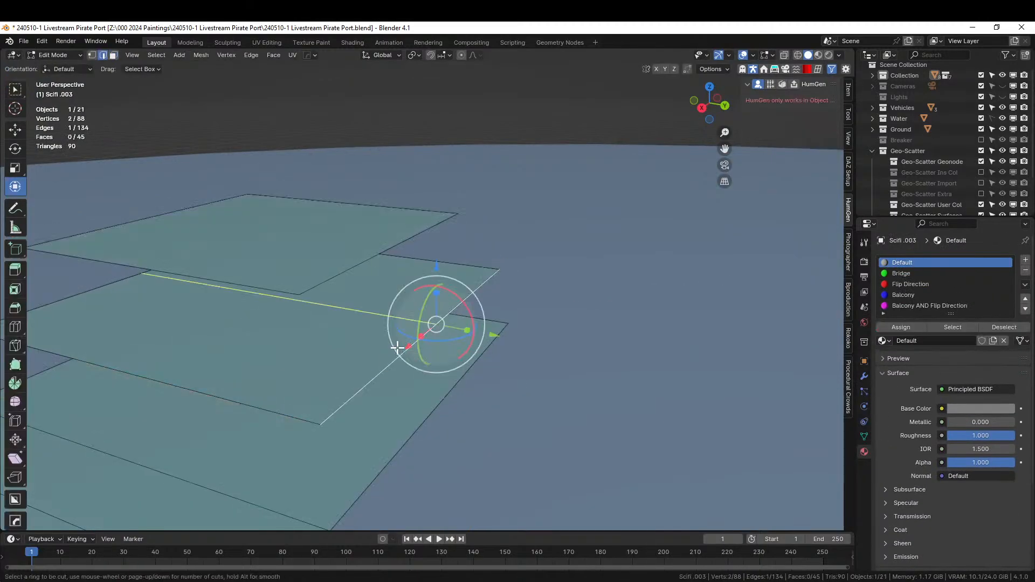
pyautogui.click(398, 347)
pyautogui.rightClick(442, 363)
pyautogui.moveTo(442, 363); pyautogui.dragTo(368, 388, button='middle')
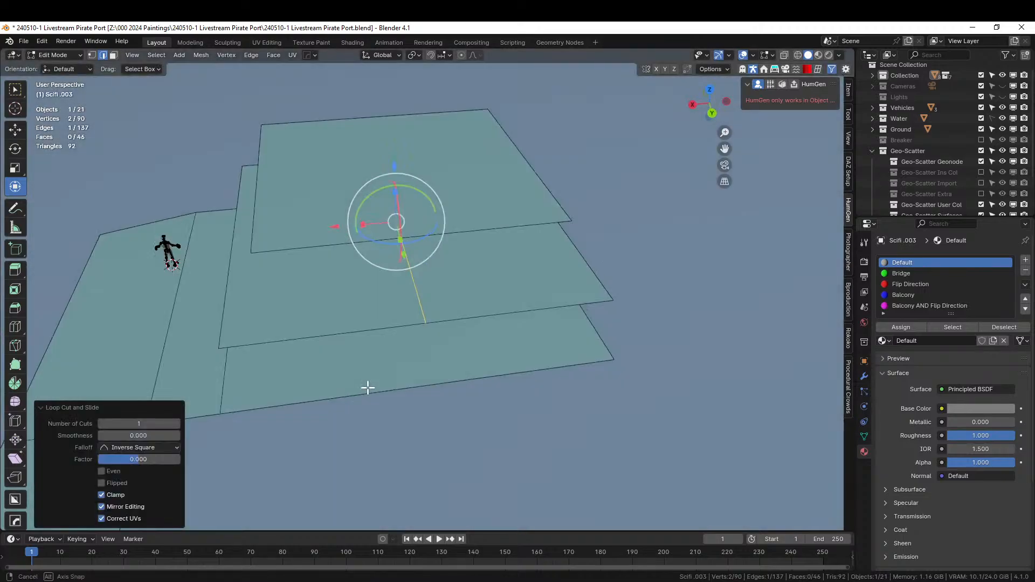
pyautogui.hotkey('ctrl', 'b')
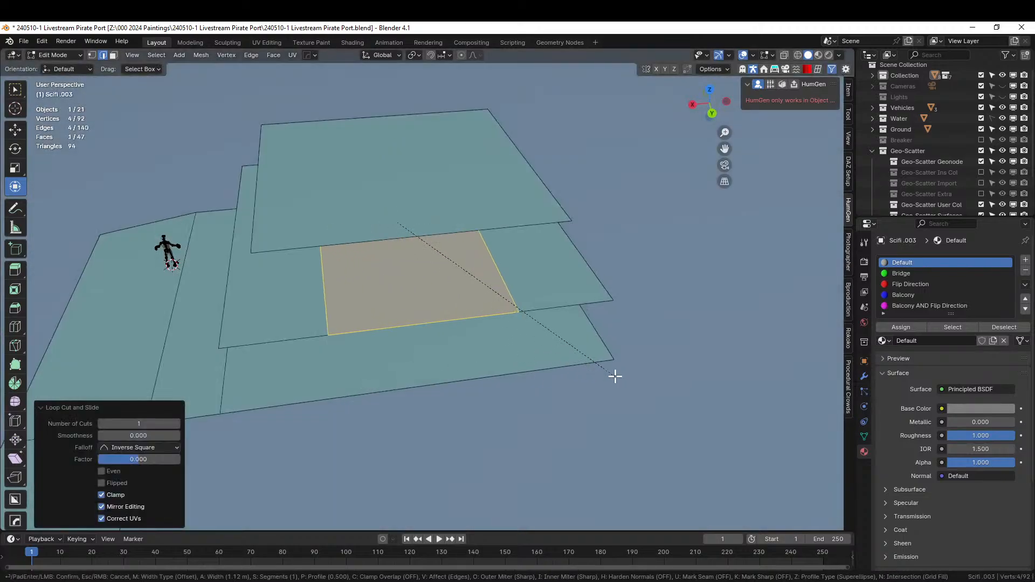
pyautogui.click(624, 376)
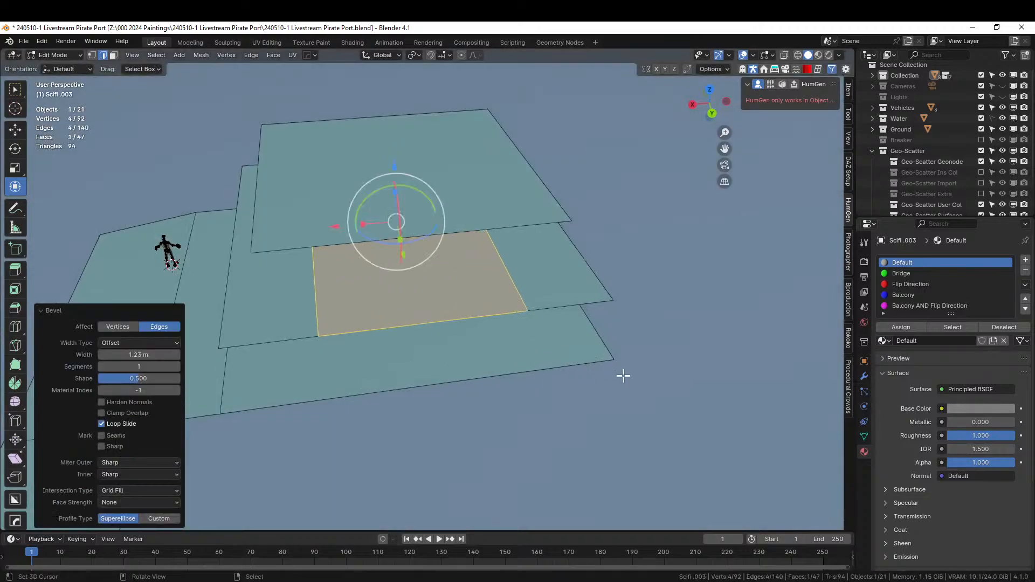
# Set the transform orientation to Normal and extrude the outer edge of the middle level's central strip outward about 3.4 m along normal Z.
pyautogui.click(423, 322)
pyautogui.moveTo(426, 321); pyautogui.dragTo(536, 305, button='middle')
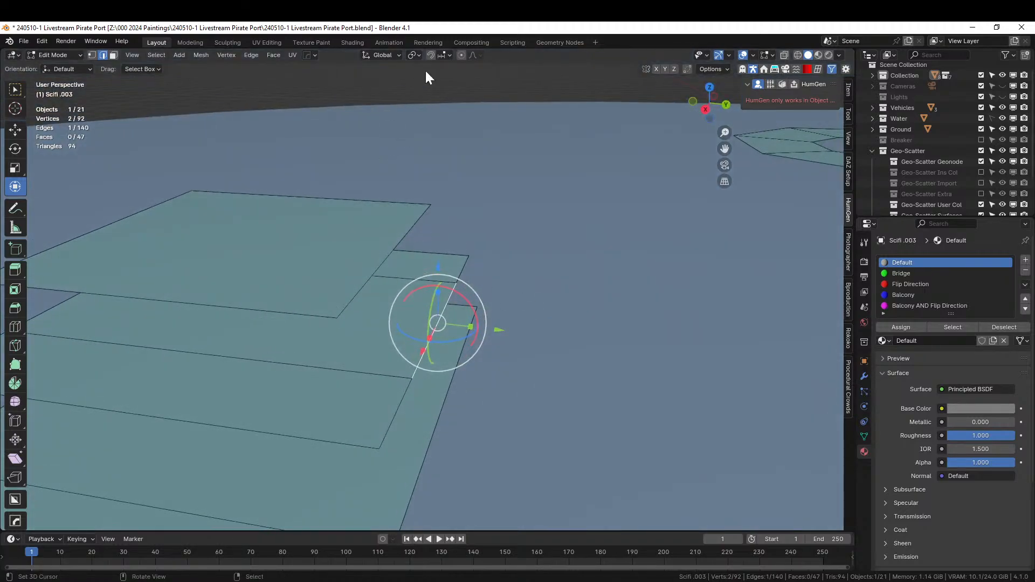
pyautogui.click(397, 54)
pyautogui.click(371, 111)
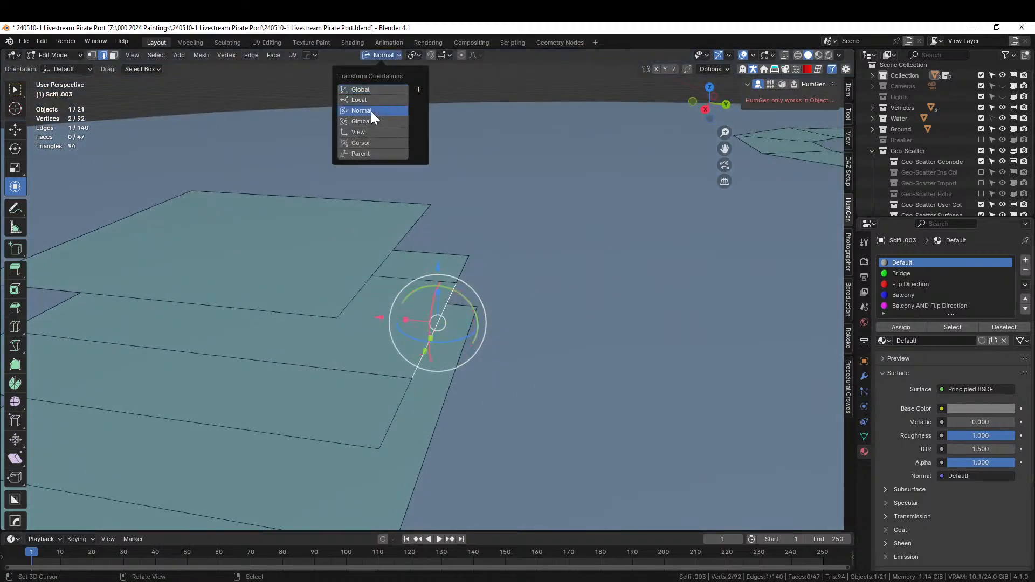
pyautogui.press('e')
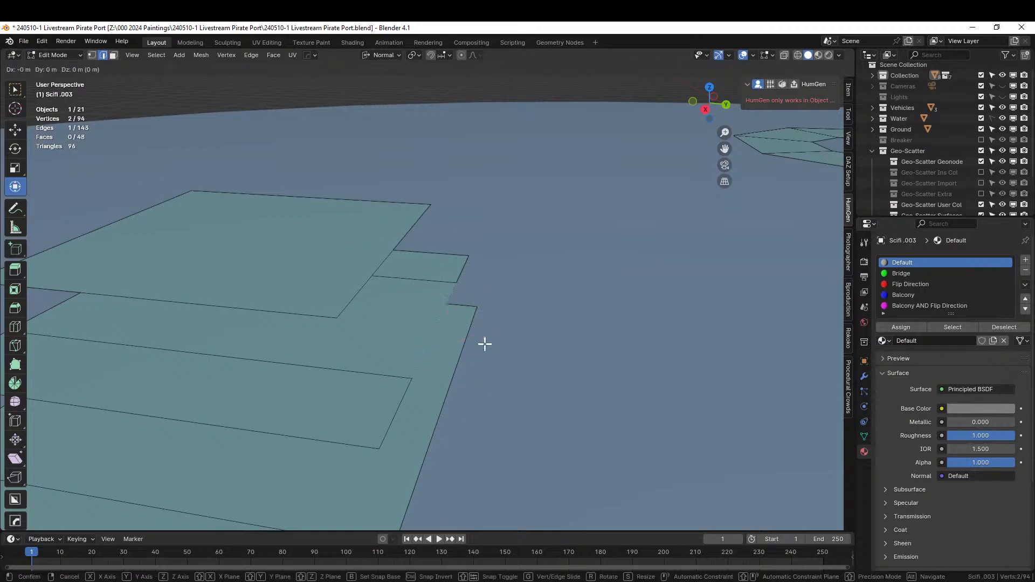
pyautogui.rightClick(484, 344)
pyautogui.press('g')
pyautogui.press('z')
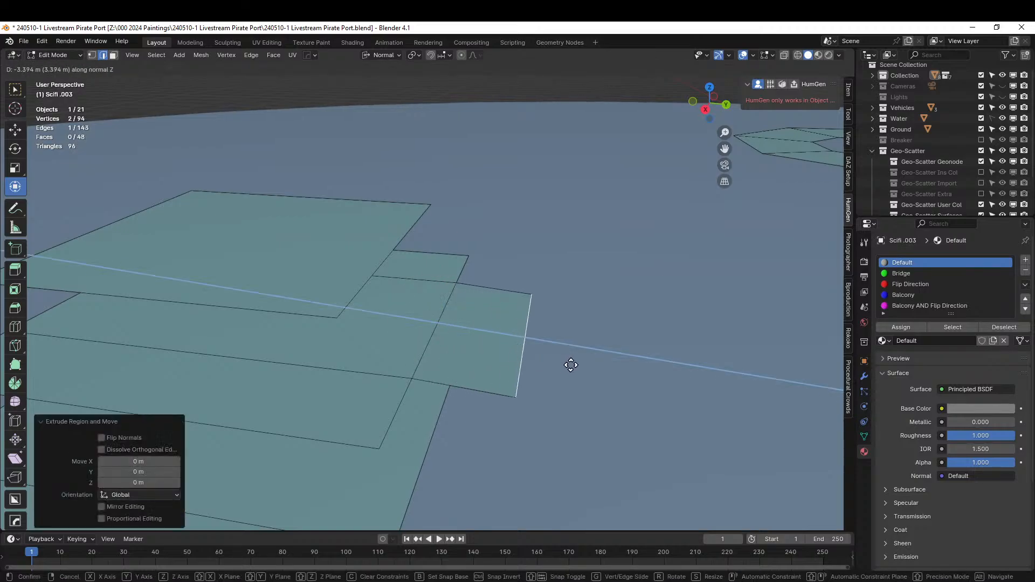
pyautogui.click(571, 365)
pyautogui.moveTo(564, 351); pyautogui.dragTo(578, 323, button='middle')
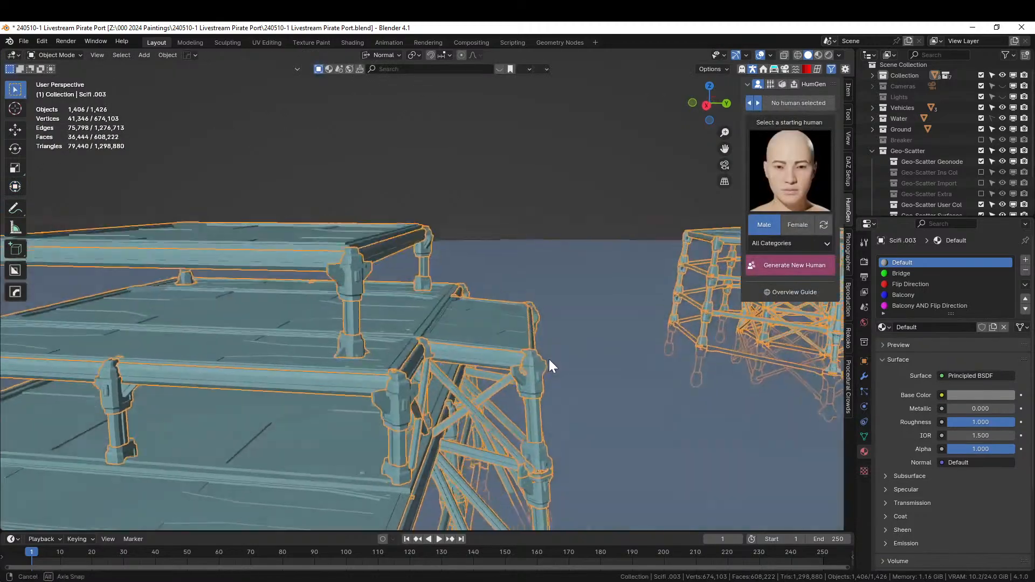
# Inspect the extended middle level within the whole port in Object Mode, and save the file.
pyautogui.moveTo(549, 359); pyautogui.dragTo(297, 282, button='middle')
pyautogui.scroll(-4, 420, 292)
pyautogui.scroll(-3, 298, 283)
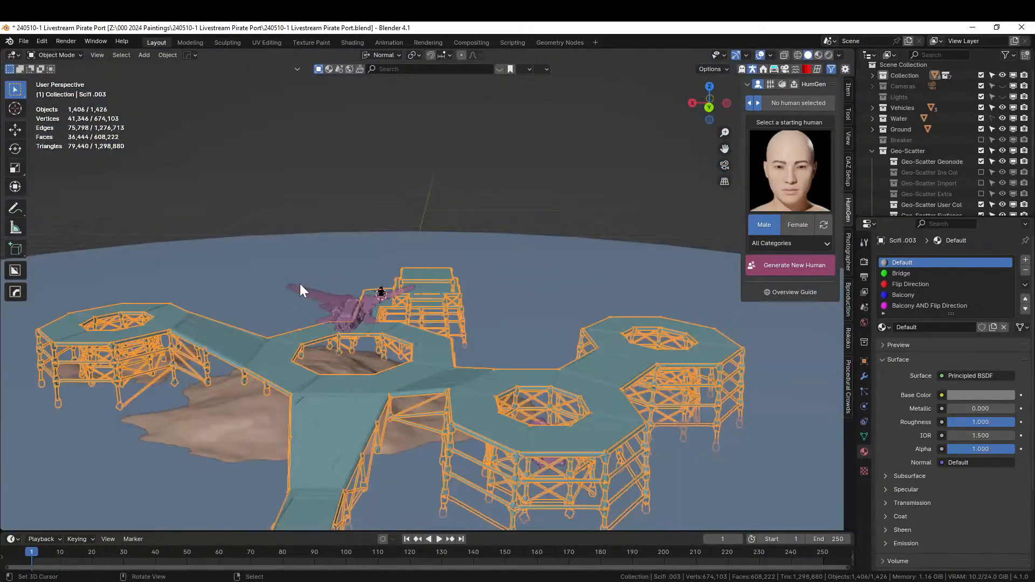
pyautogui.hotkey('ctrl', 's')
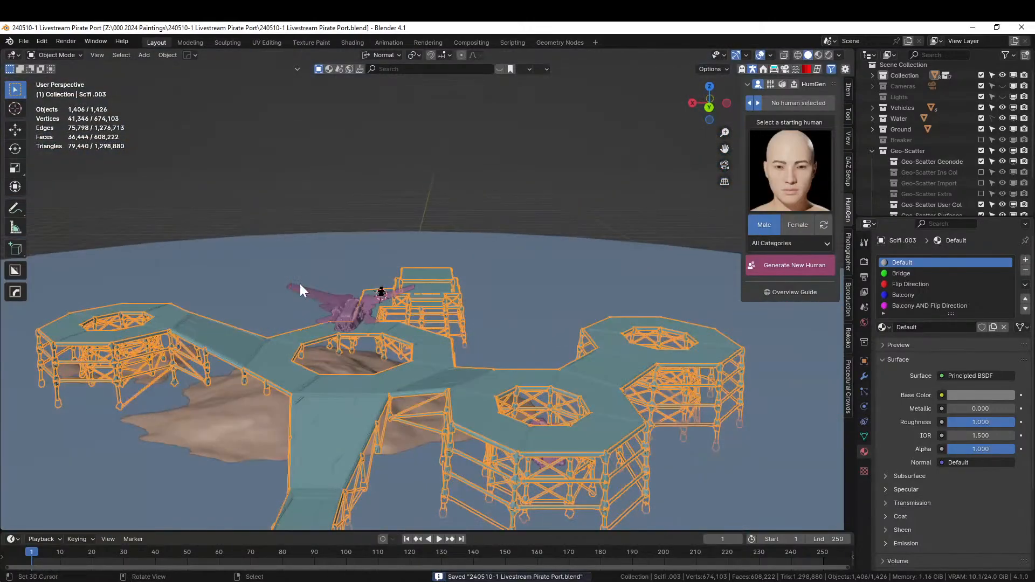
# Fill the octagonal hole in the central platform above the sand with a face and separate that face into its own object.
pyautogui.moveTo(457, 374); pyautogui.dragTo(557, 396, button='middle')
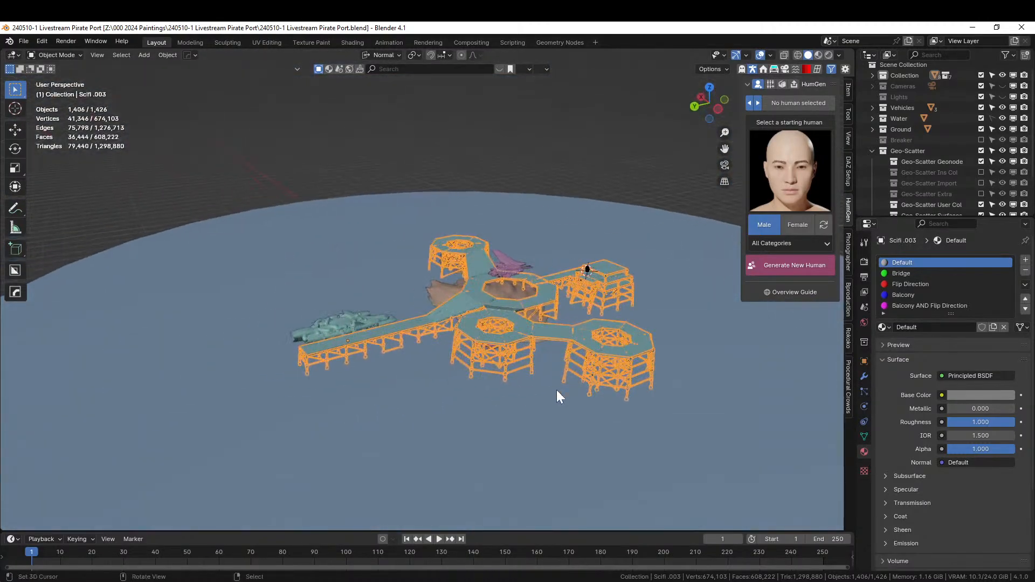
pyautogui.scroll(4, 557, 390)
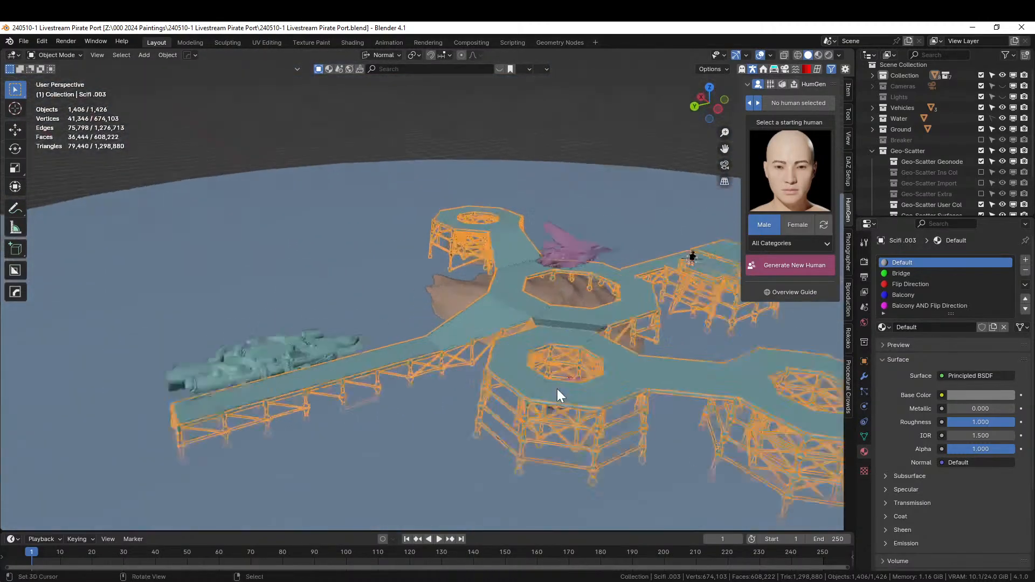
pyautogui.moveTo(558, 390); pyautogui.dragTo(464, 504, button='middle')
pyautogui.scroll(3, 418, 457)
pyautogui.moveTo(623, 435); pyautogui.dragTo(273, 432, button='middle')
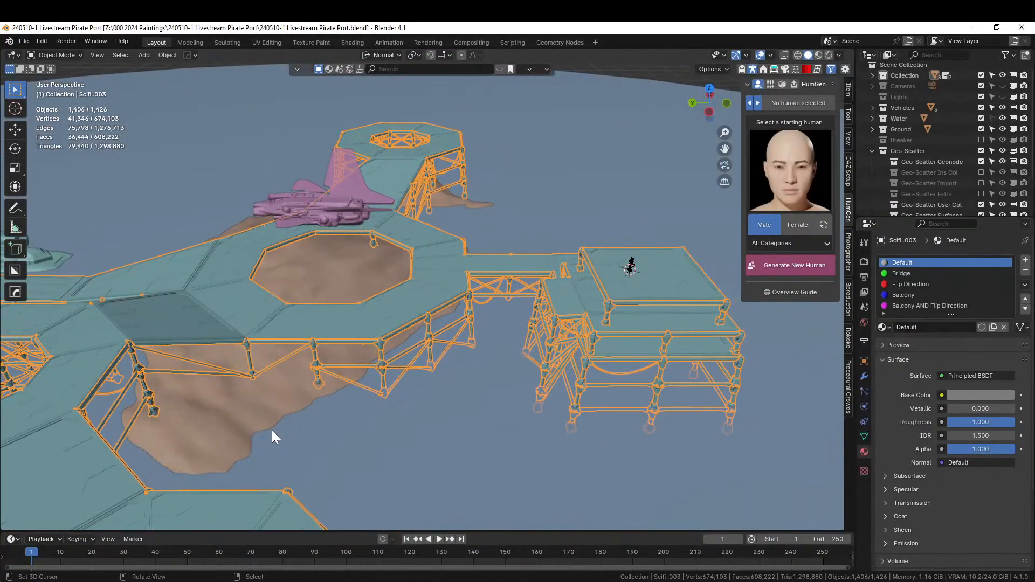
pyautogui.moveTo(272, 431); pyautogui.dragTo(529, 397, button='middle')
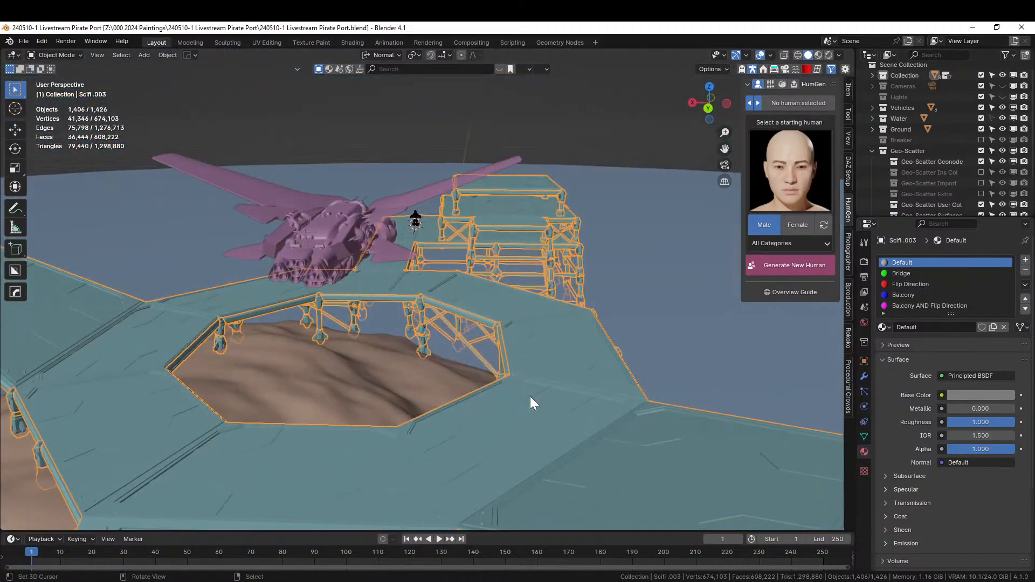
pyautogui.click(529, 398)
pyautogui.click(529, 398)
pyautogui.press('Tab')
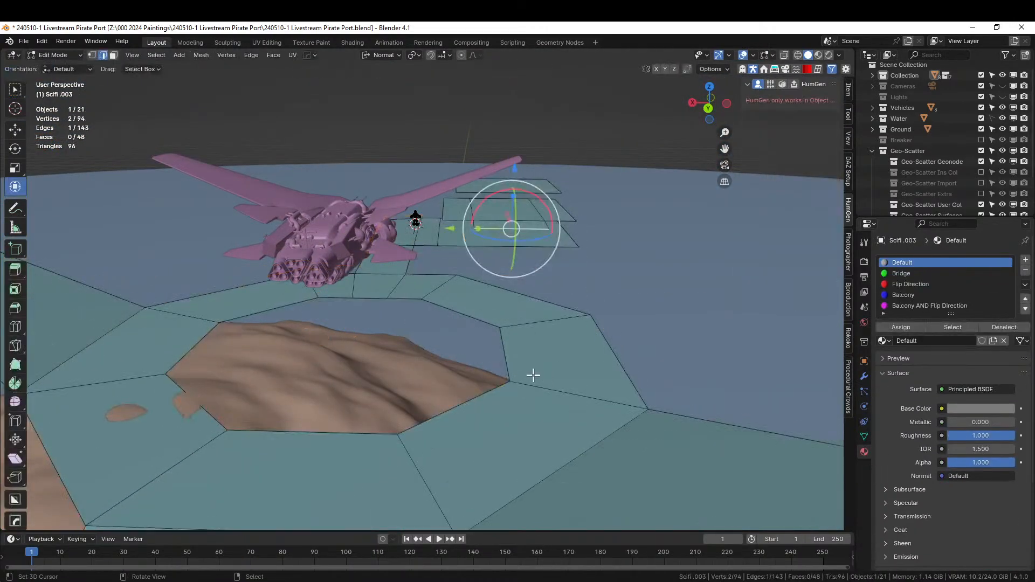
pyautogui.keyDown('alt'); pyautogui.click(442, 415); pyautogui.keyUp('alt')
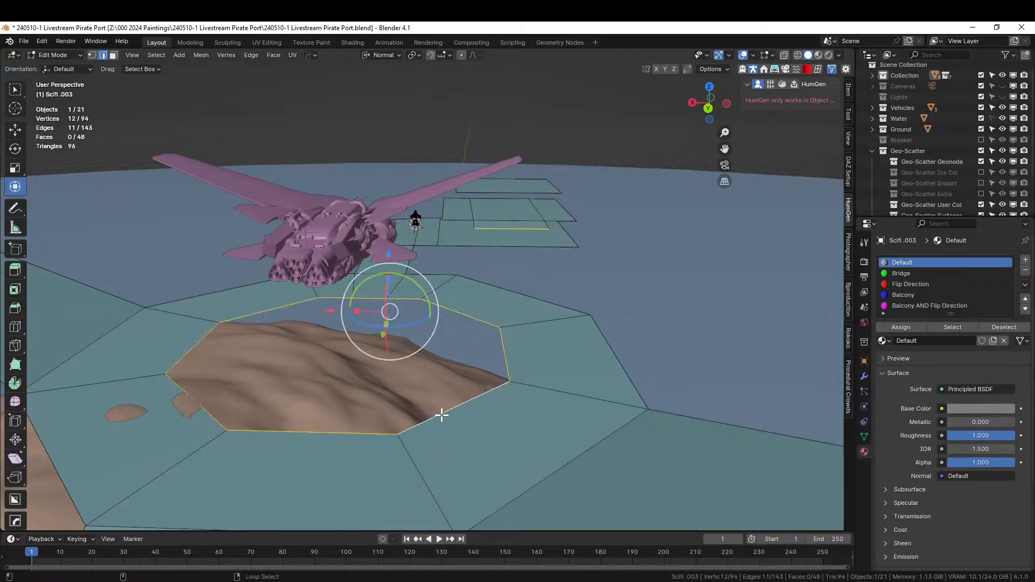
pyautogui.press('f')
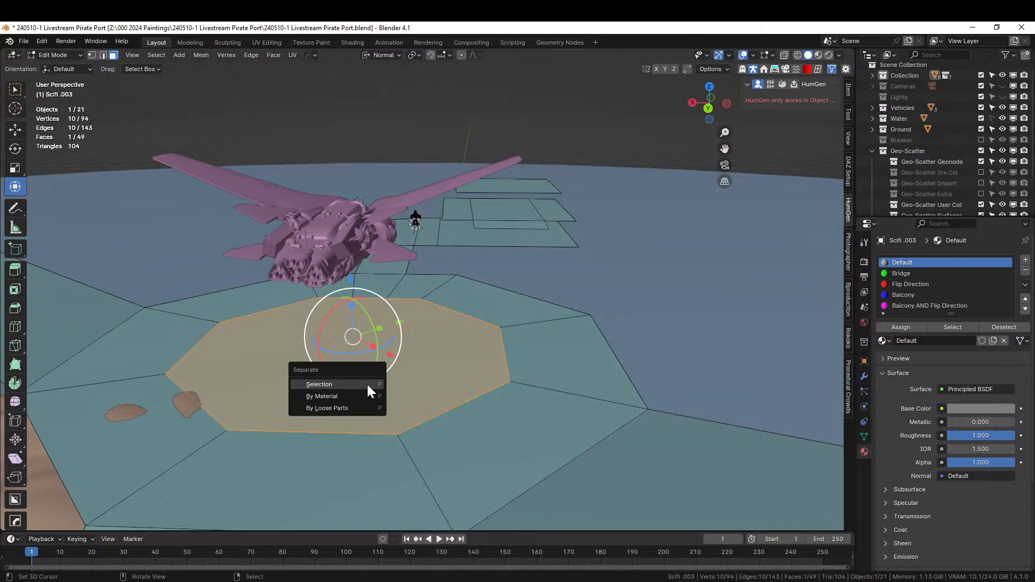
pyautogui.click(319, 385)
pyautogui.press('Tab')
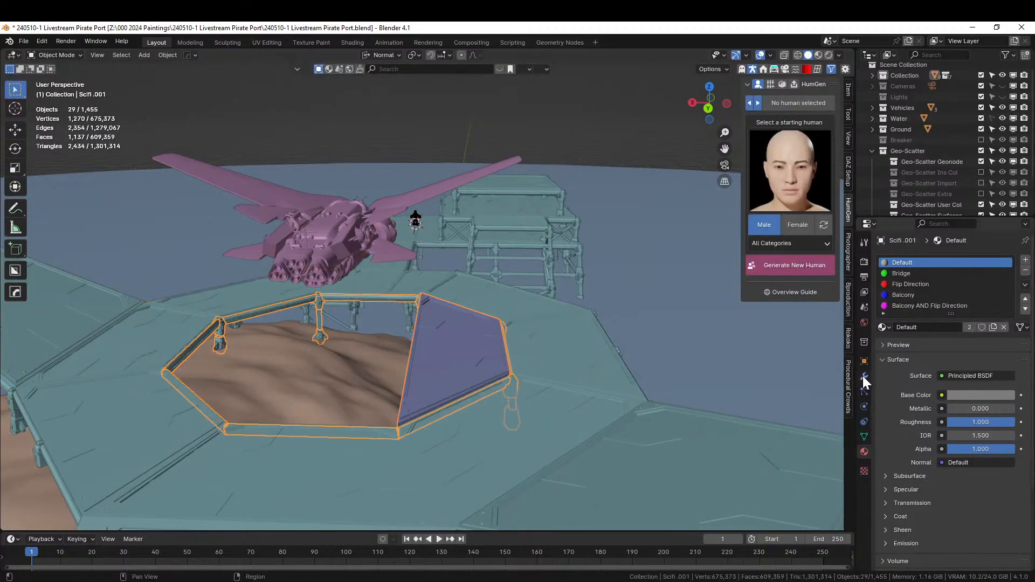
# Remove the Platform Generator modifier from the separated octagonal face and raise it about 0.3 m along Z.
pyautogui.click(864, 376)
pyautogui.click(1009, 302)
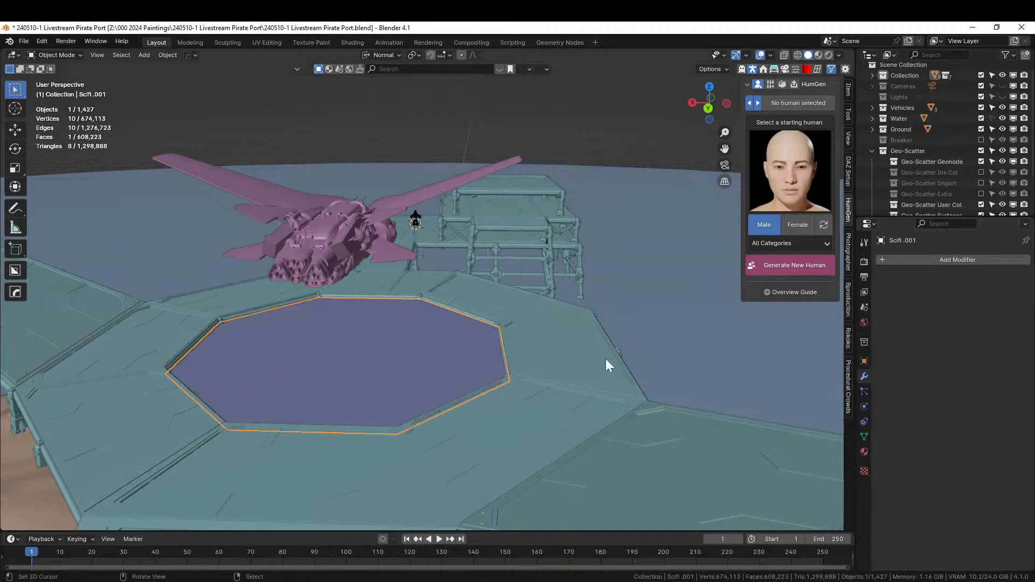
pyautogui.moveTo(606, 359); pyautogui.dragTo(477, 413, button='middle')
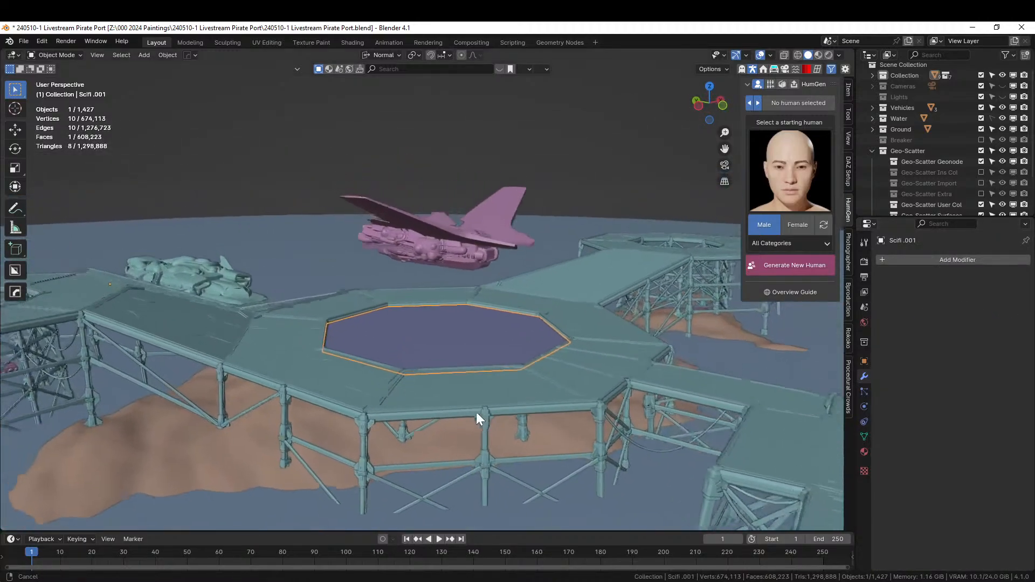
pyautogui.scroll(2, 478, 415)
pyautogui.press('g')
pyautogui.press('z')
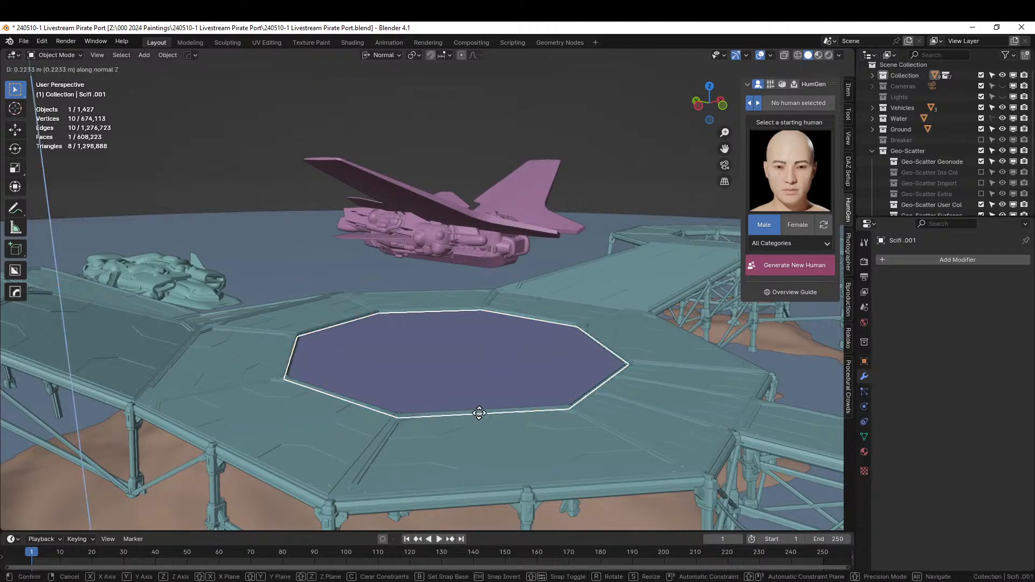
pyautogui.click(478, 411)
pyautogui.moveTo(509, 401); pyautogui.dragTo(576, 437, button='middle')
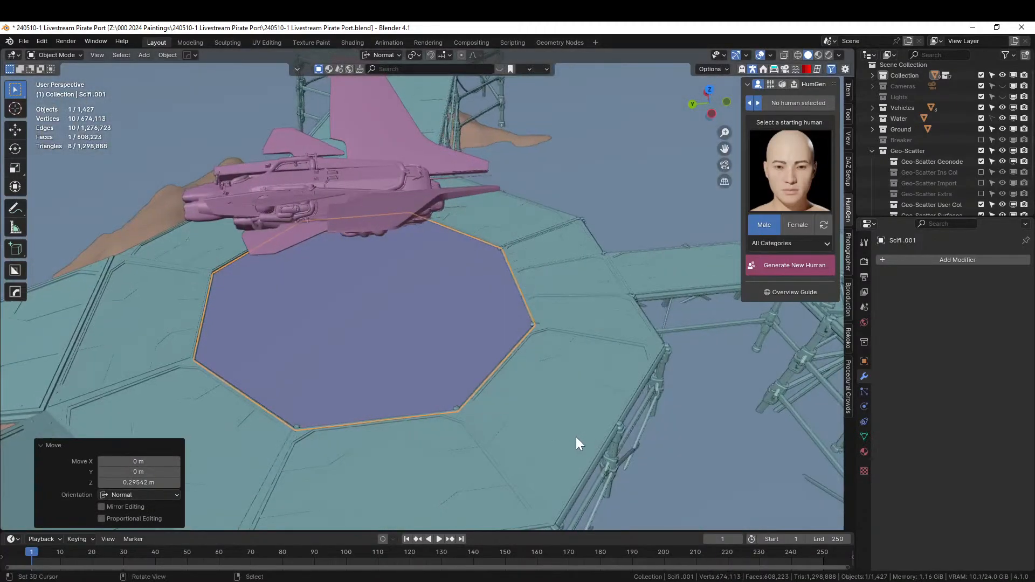
# Raise the cockpit vehicle inside the neighbouring octagonal platform about 12.9 m along Z, clear of the deck.
pyautogui.scroll(-3, 576, 437)
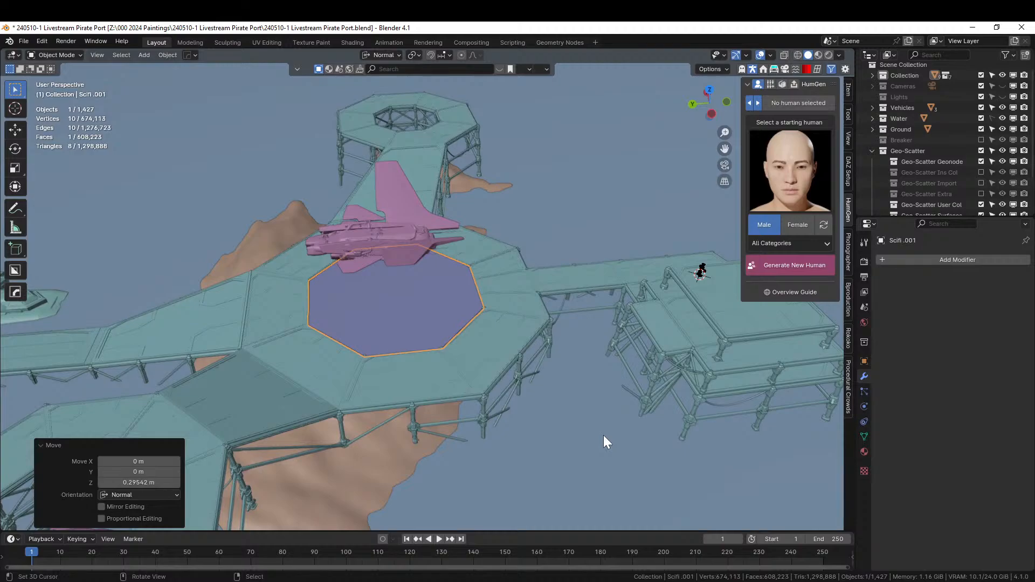
pyautogui.moveTo(807, 347); pyautogui.dragTo(392, 386, button='middle')
pyautogui.scroll(2, 402, 396)
pyautogui.click(480, 437)
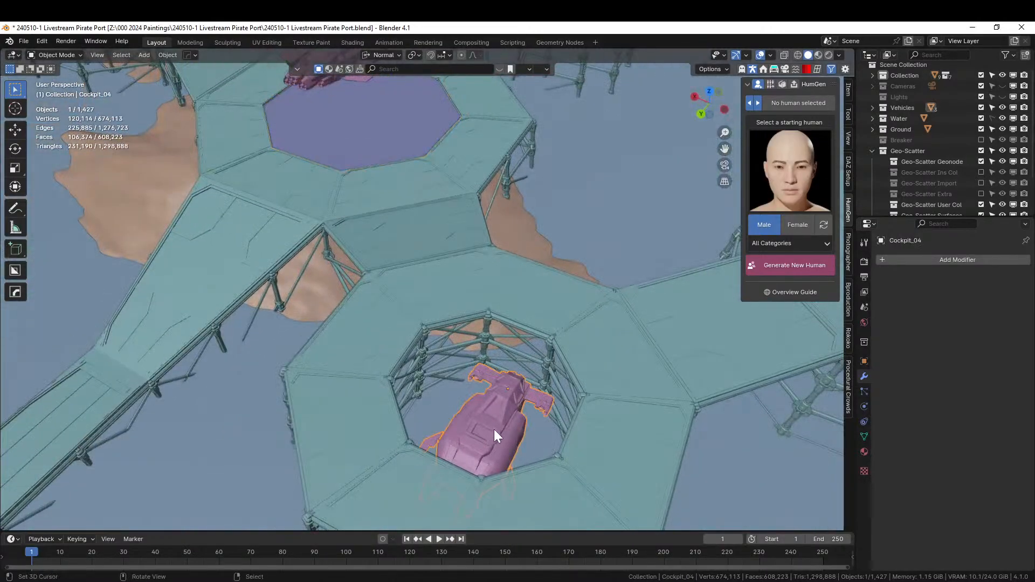
pyautogui.moveTo(494, 429); pyautogui.dragTo(539, 388, button='middle')
pyautogui.press('g')
pyautogui.press('z')
pyautogui.click(451, 361)
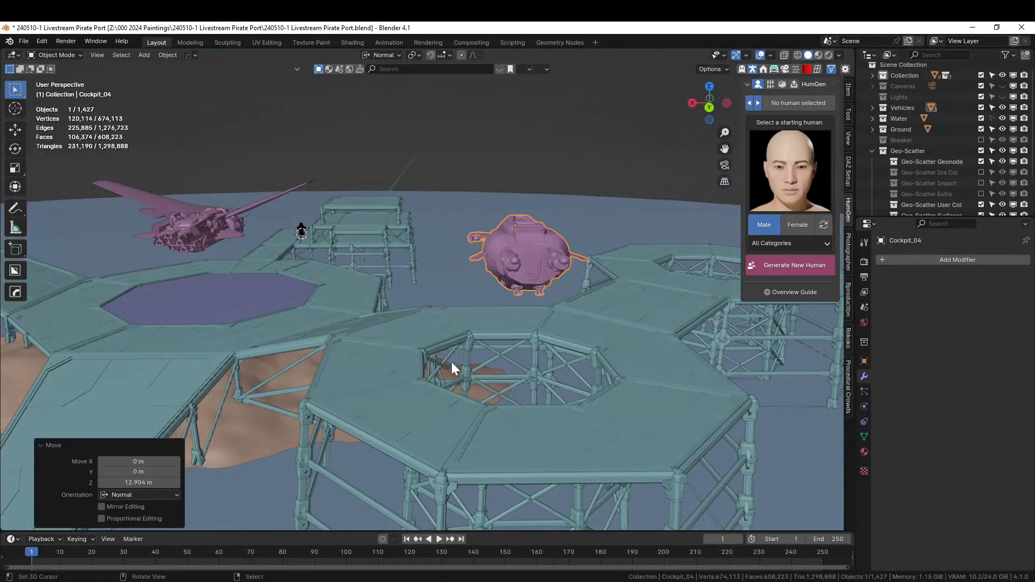
# Fill the octagonal hole beneath the raised cockpit vehicle with a face and separate that face from the platform mesh.
pyautogui.click(406, 378)
pyautogui.press('Tab')
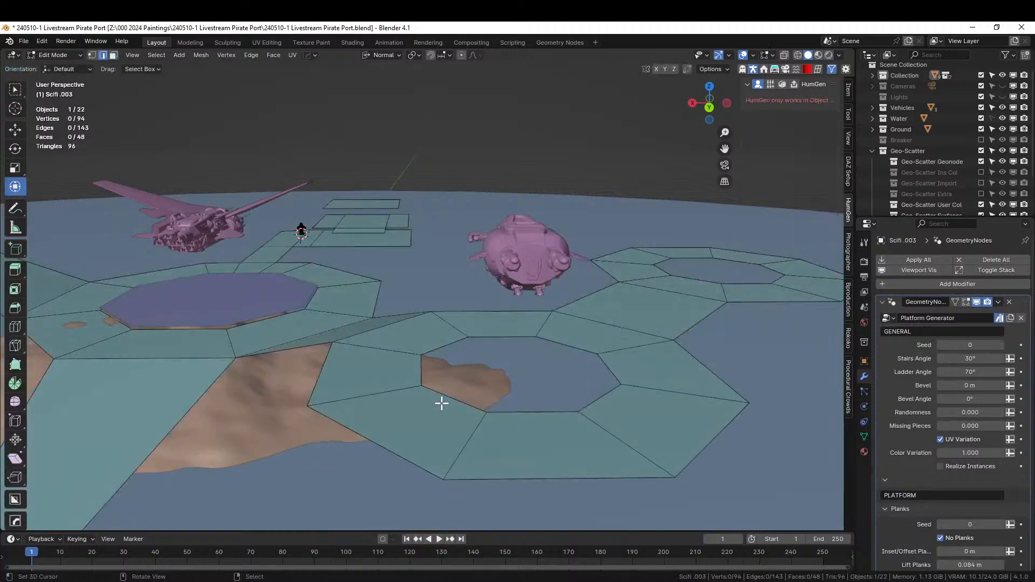
pyautogui.keyDown('alt'); pyautogui.click(448, 395); pyautogui.keyUp('alt')
pyautogui.press('f')
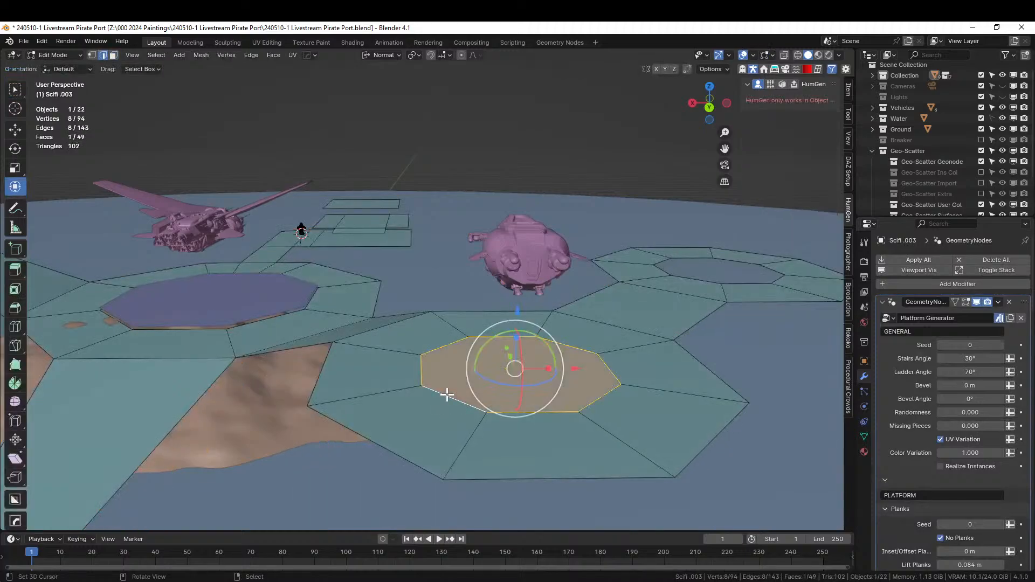
pyautogui.press('p')
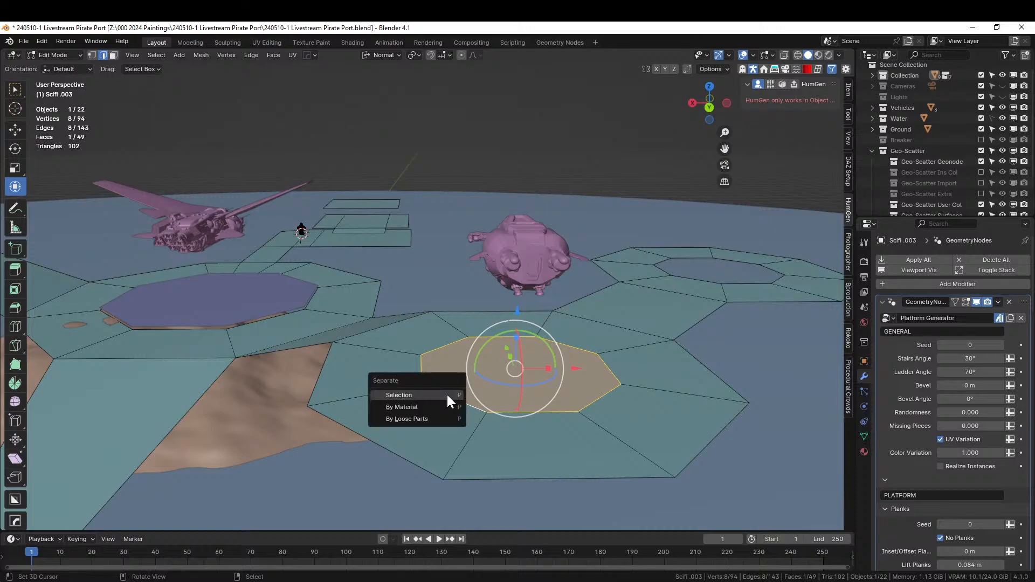
pyautogui.click(447, 400)
pyautogui.press('Tab')
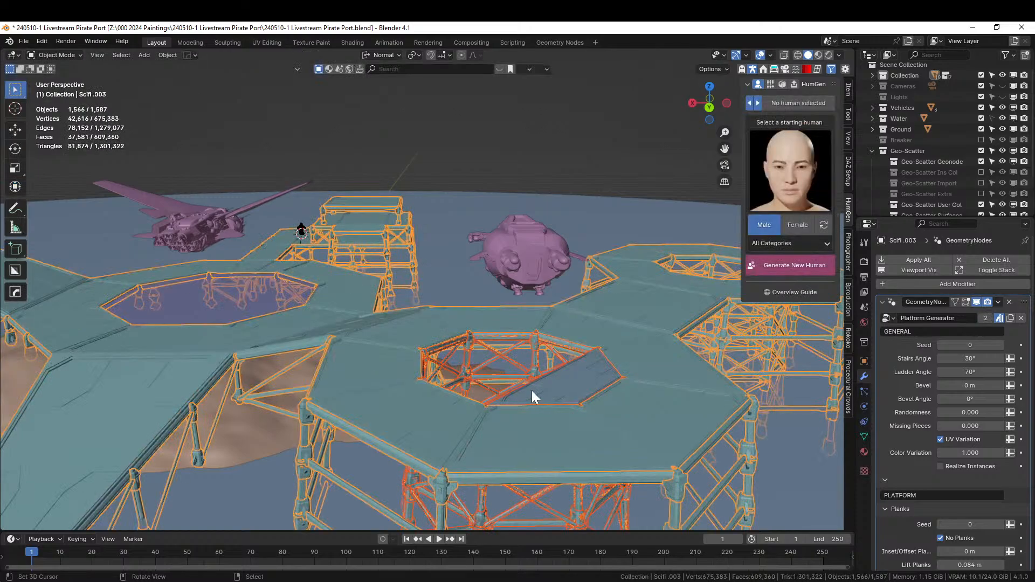
# Remove the Platform Generator modifier from the new octagonal face below the cockpit vehicle and raise it about 0.013 m along Z.
pyautogui.click(537, 383)
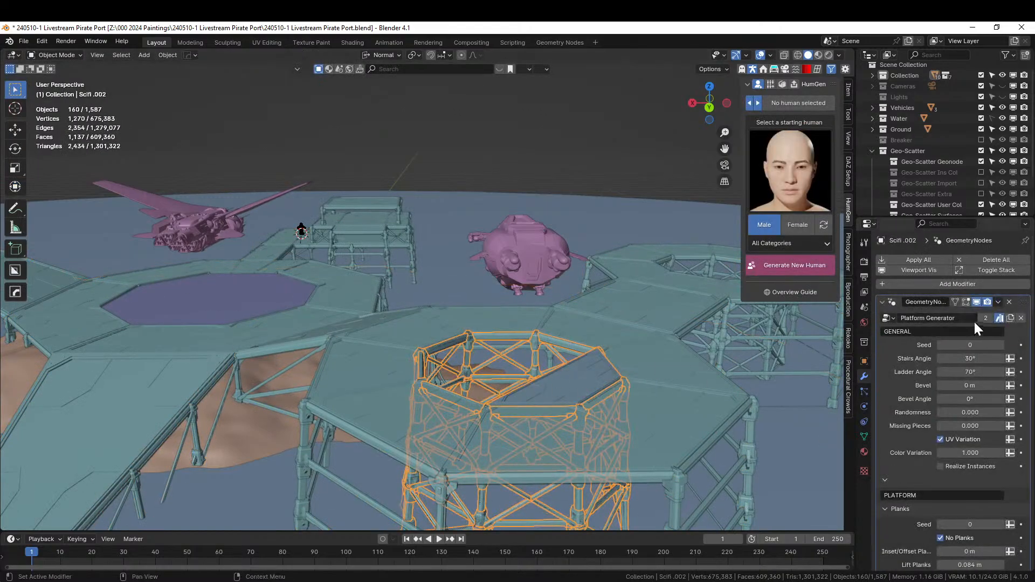
pyautogui.click(1010, 302)
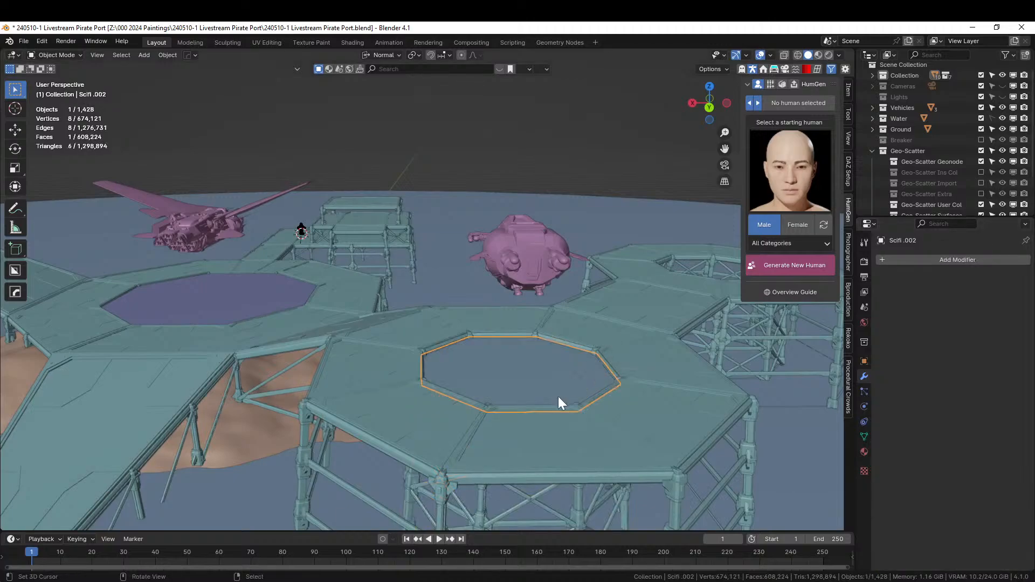
pyautogui.press('g')
pyautogui.press('z')
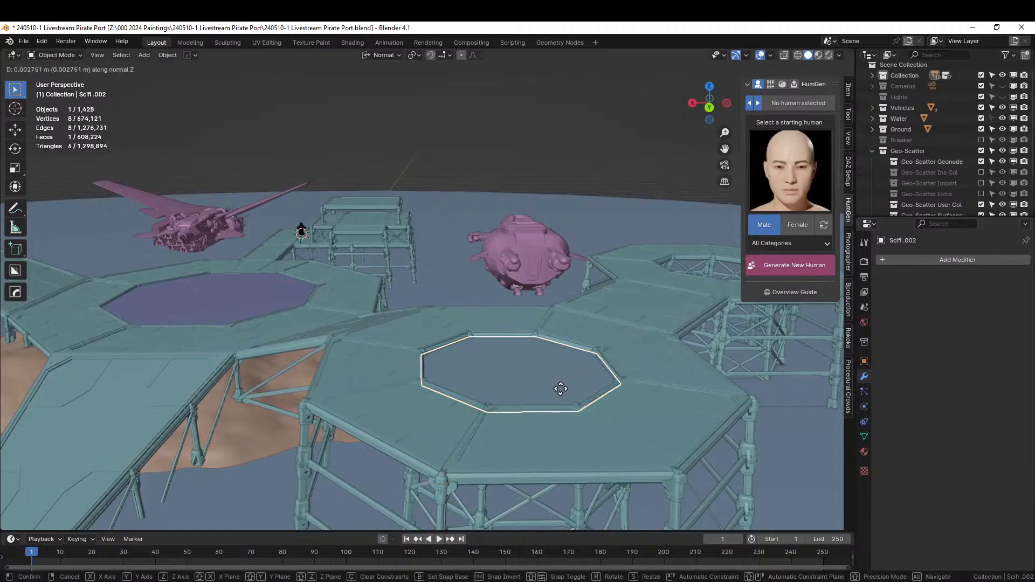
pyautogui.click(564, 382)
pyautogui.rightClick(507, 376)
pyautogui.rightClick(508, 370)
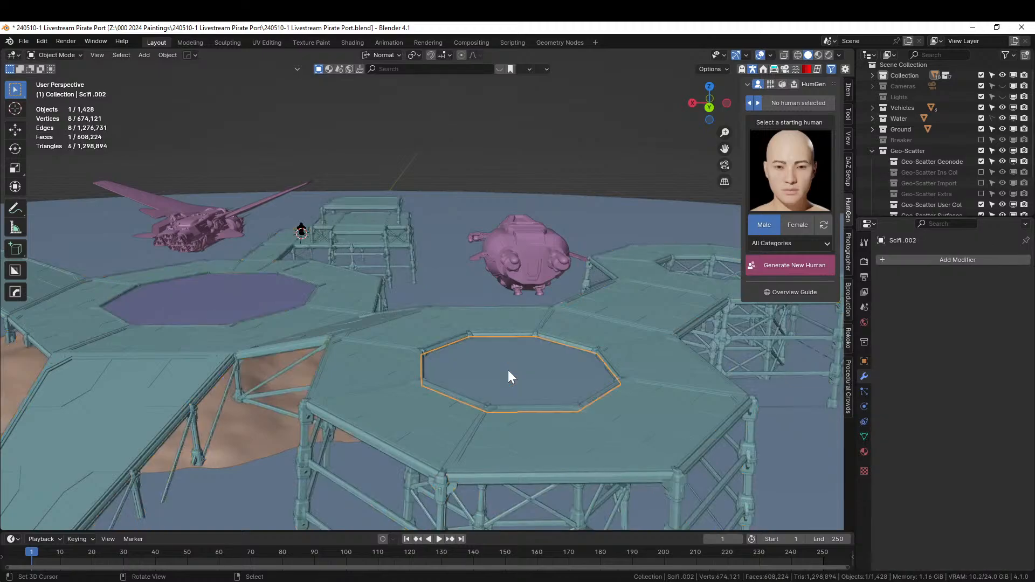
pyautogui.press('g')
pyautogui.press('z')
pyautogui.click(559, 392)
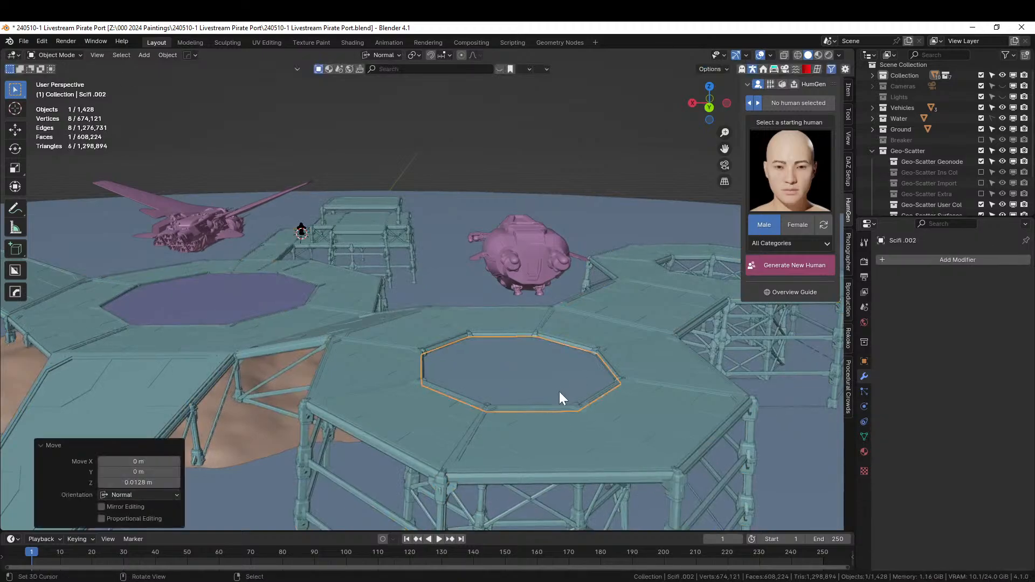
# Raise the octagonal face below the cockpit vehicle about 0.28 m along its normal Z and save the file.
pyautogui.moveTo(499, 128); pyautogui.dragTo(476, 287, button='middle')
pyautogui.press('g')
pyautogui.rightClick(494, 287)
pyautogui.moveTo(490, 372); pyautogui.dragTo(468, 345, button='middle')
pyautogui.press('g')
pyautogui.press('z')
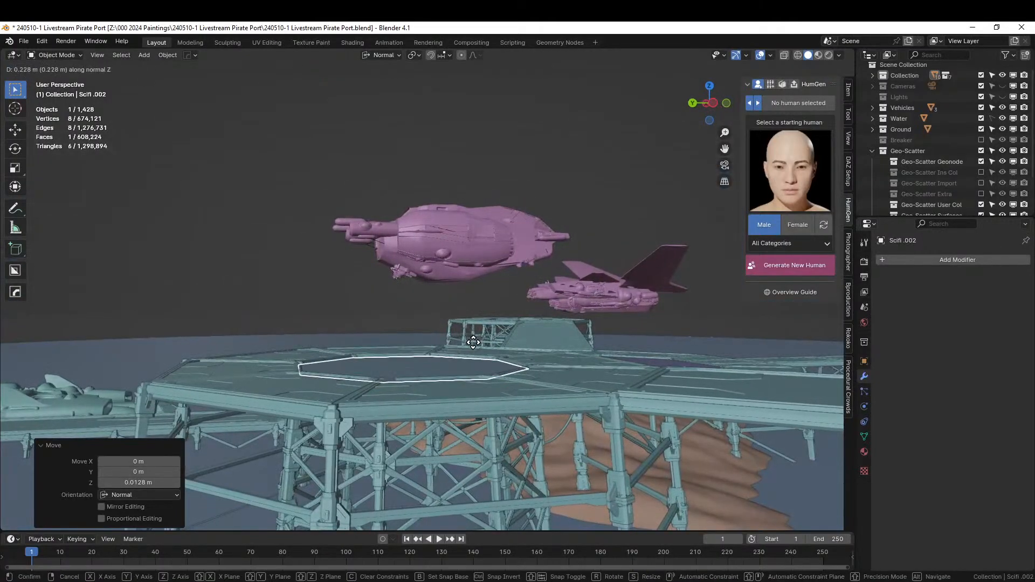
pyautogui.click(467, 346)
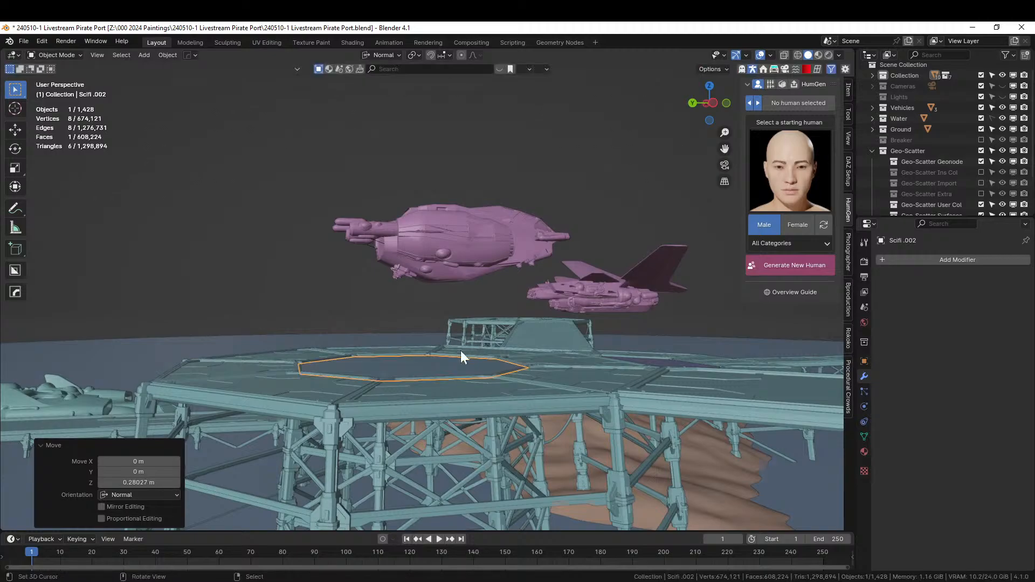
pyautogui.moveTo(460, 351); pyautogui.dragTo(537, 385, button='middle')
pyautogui.scroll(-4, 537, 384)
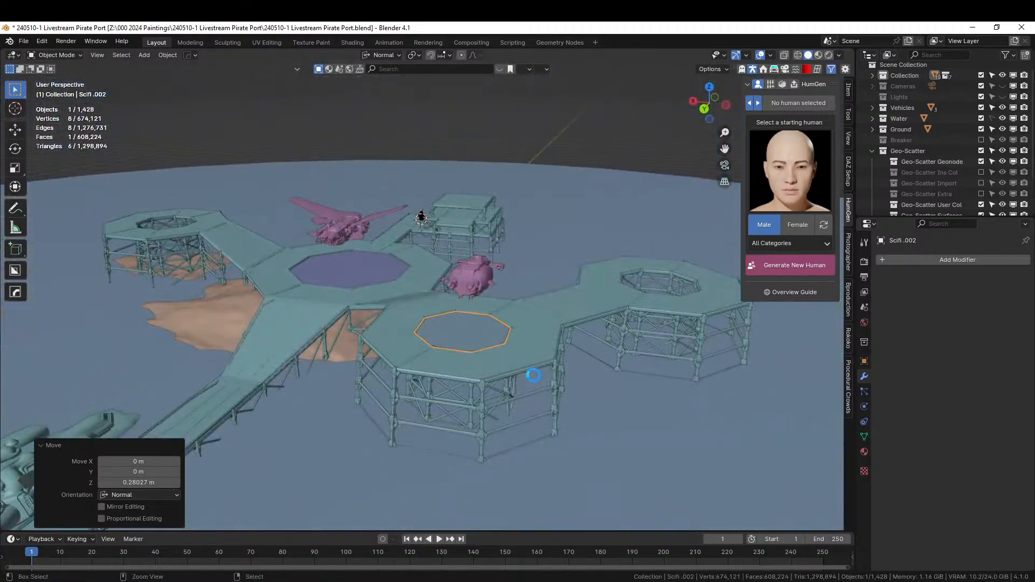
pyautogui.hotkey('ctrl', 's')
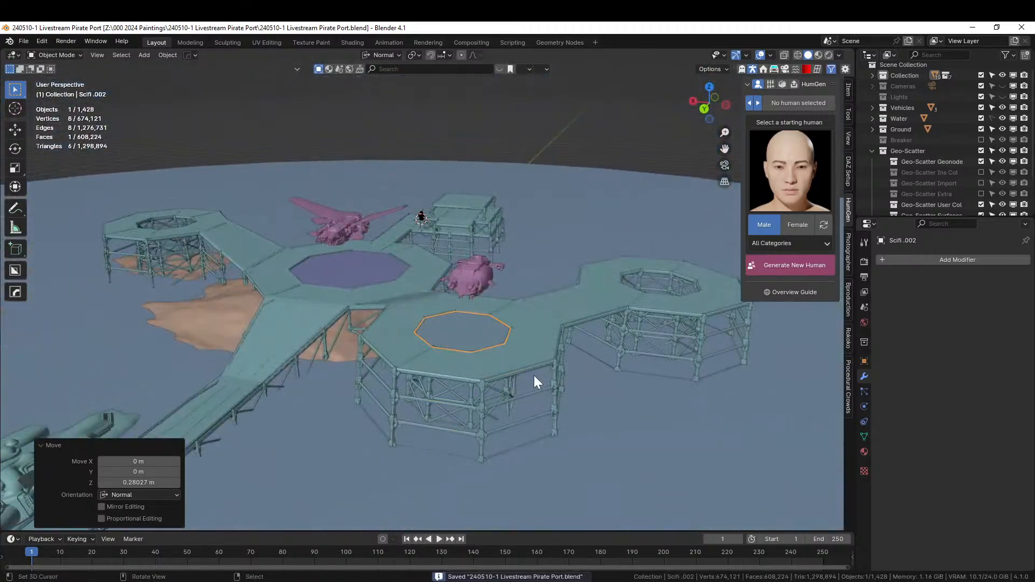
# Fill the octagonal hole of the outer platform beyond the cockpit vehicle with a face and separate that face from the platform mesh.
pyautogui.rightClick(624, 451)
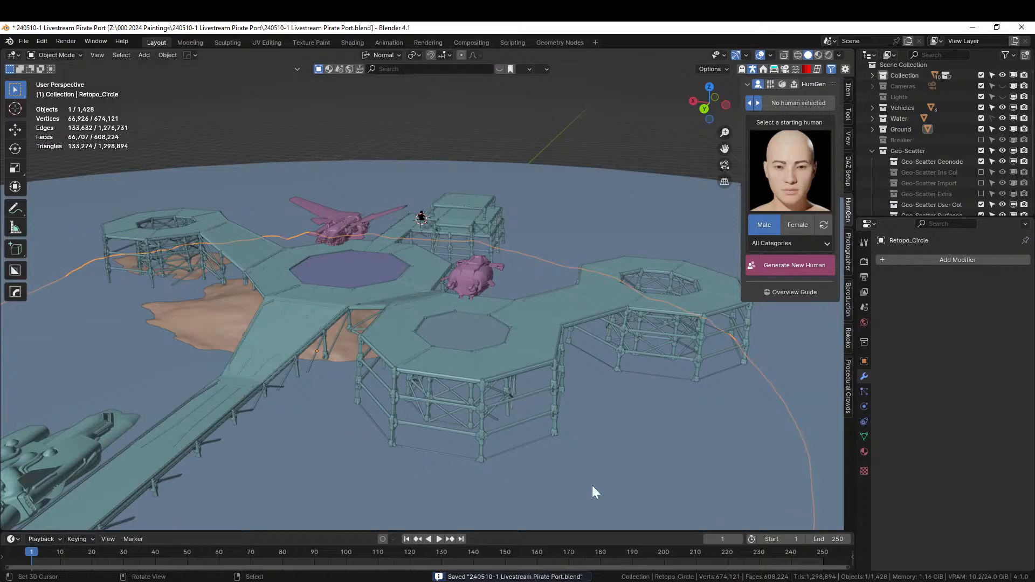
pyautogui.moveTo(520, 382); pyautogui.dragTo(305, 435, button='middle')
pyautogui.rightClick(368, 428)
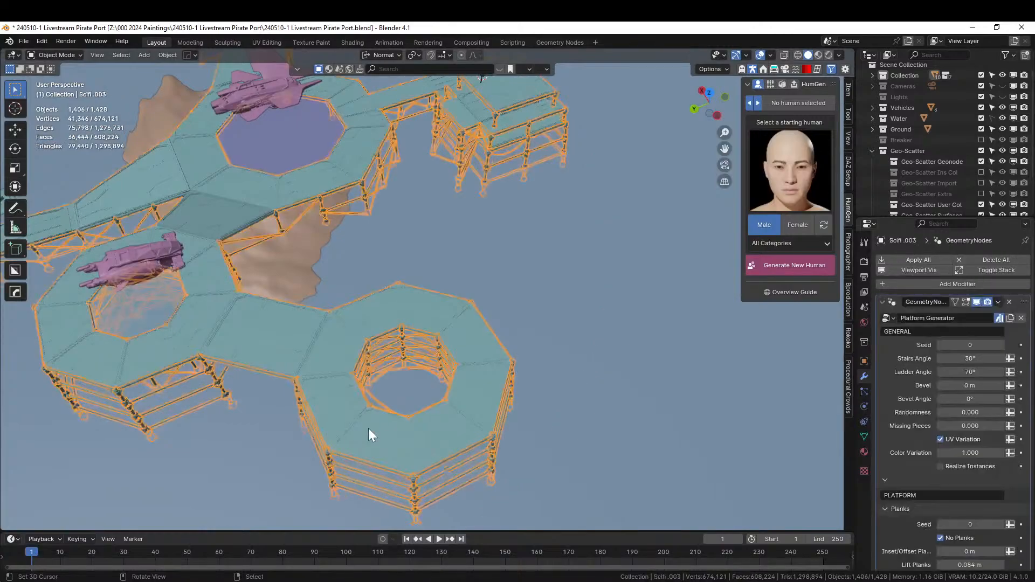
pyautogui.press('Tab')
pyautogui.scroll(3, 368, 430)
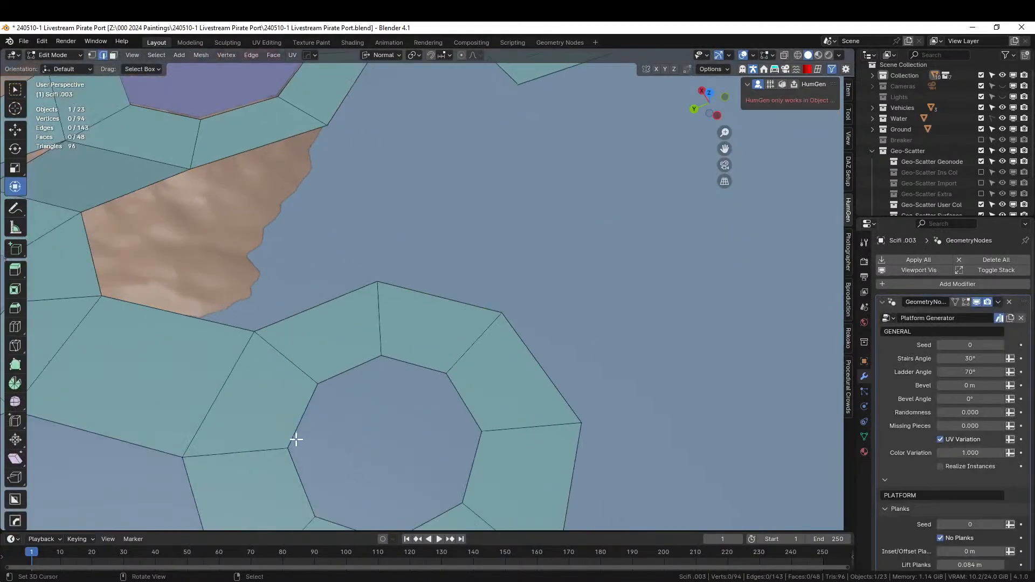
pyautogui.keyDown('alt'); pyautogui.click(300, 424); pyautogui.keyUp('alt')
pyautogui.press('f')
pyautogui.moveTo(301, 425); pyautogui.dragTo(359, 417, button='middle')
pyautogui.press('p')
pyautogui.click(357, 410)
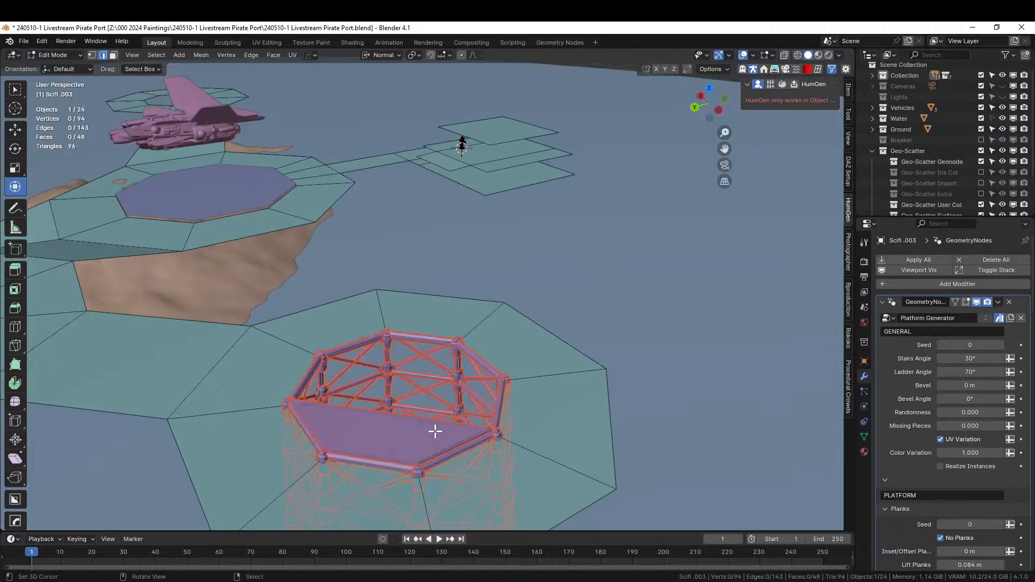
# Remove the Platform Generator modifier from the separated face in the outer platform beyond the cockpit vehicle.
pyautogui.press('Tab')
pyautogui.click(394, 437)
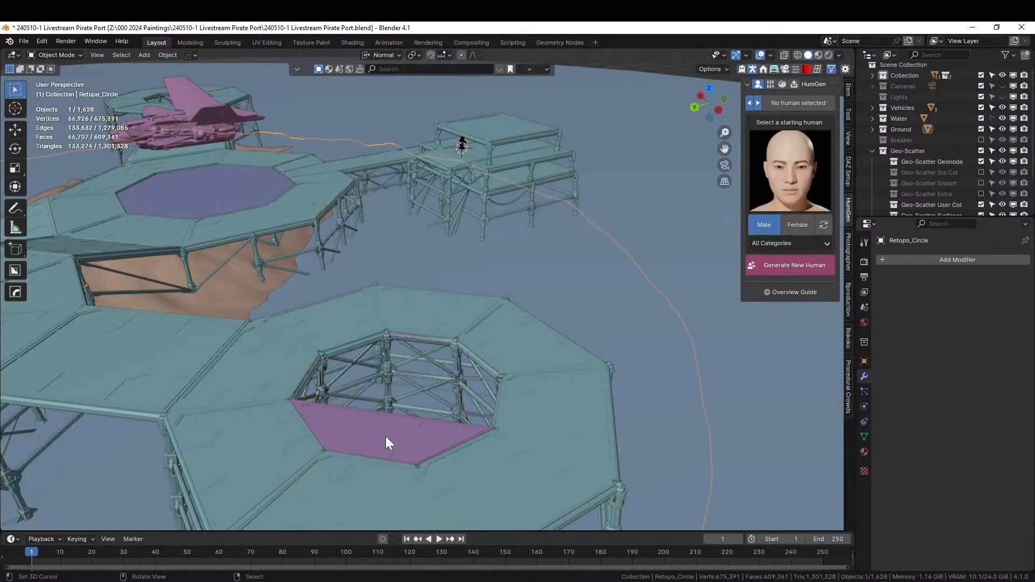
pyautogui.click(386, 435)
pyautogui.click(1009, 303)
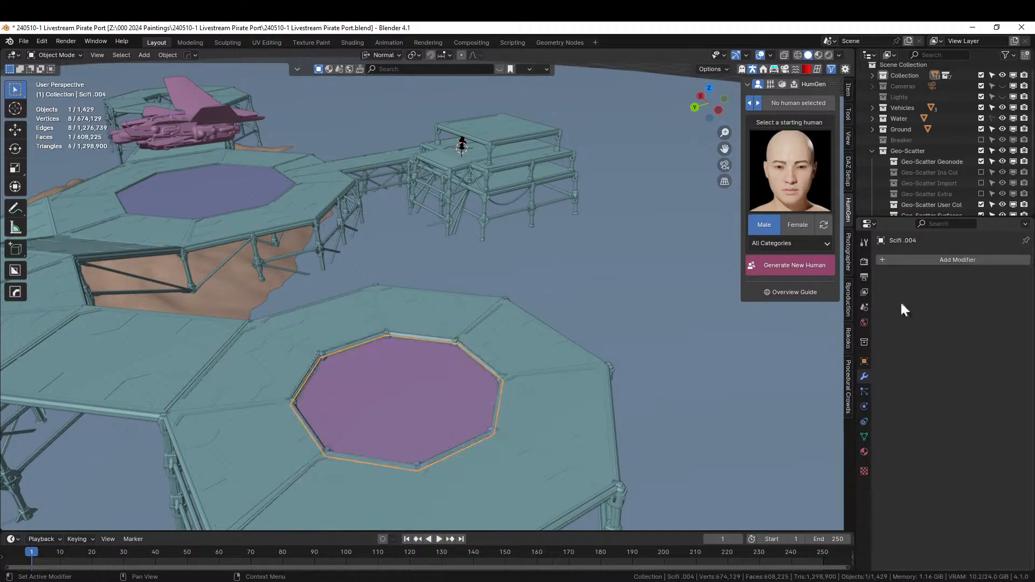
# Fill the last open octagonal hole, on the platform across the central deck, with a face and separate it from the platform mesh.
pyautogui.scroll(-5, 492, 399)
pyautogui.moveTo(578, 258); pyautogui.dragTo(629, 323, button='middle')
pyautogui.keyDown('shift'); pyautogui.moveTo(372, 357); pyautogui.dragTo(526, 362, button='middle'); pyautogui.keyUp('shift')
pyautogui.scroll(3, 497, 353)
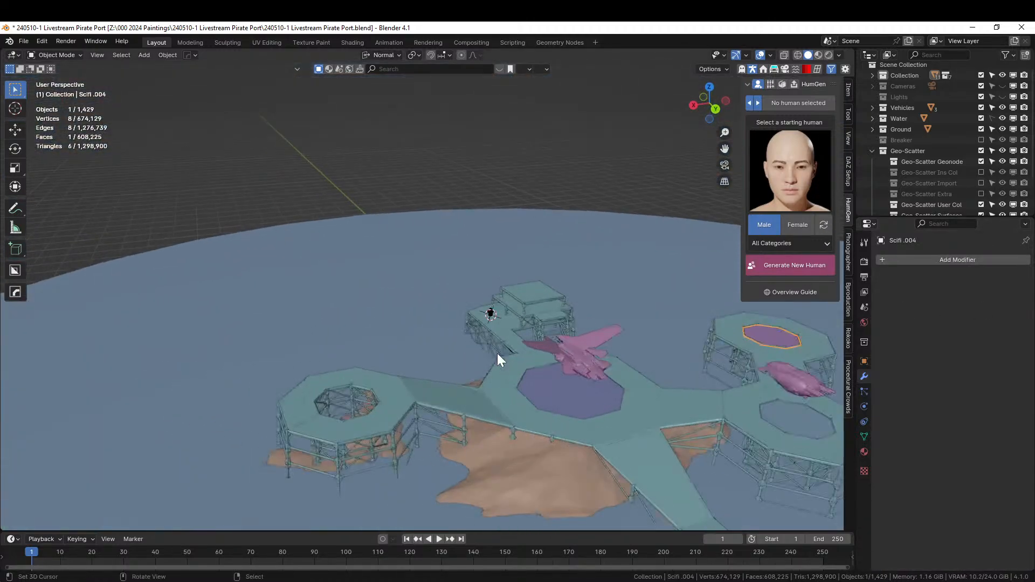
pyautogui.click(400, 409)
pyautogui.press('Tab')
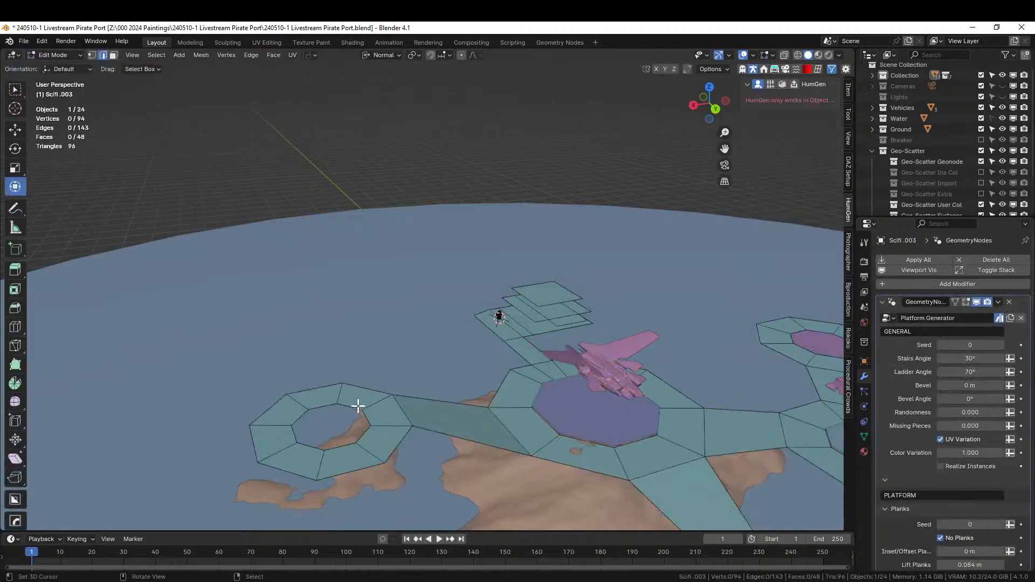
pyautogui.keyDown('alt'); pyautogui.click(357, 404); pyautogui.keyUp('alt')
pyautogui.press('f')
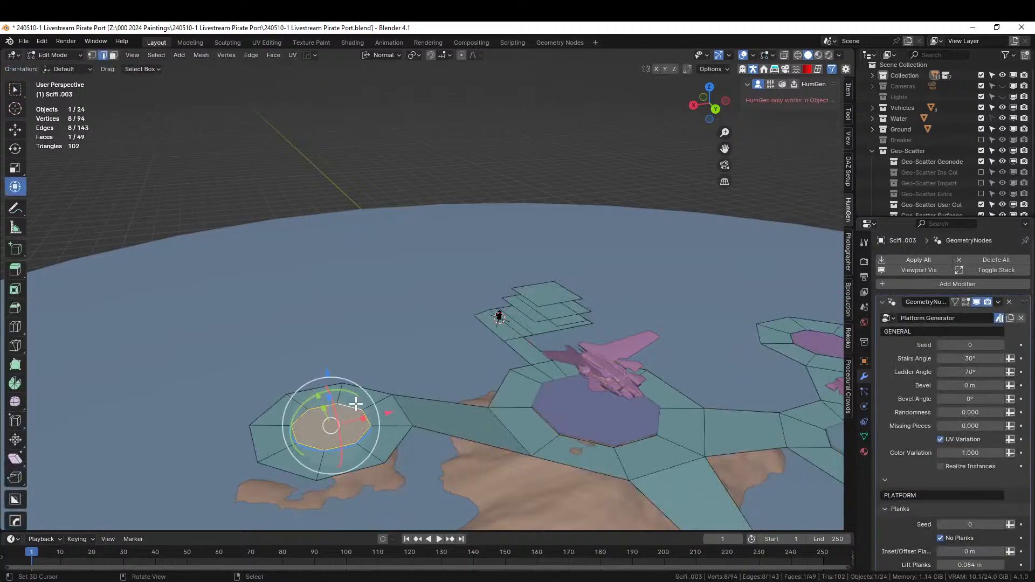
pyautogui.press('p')
pyautogui.click(356, 404)
pyautogui.press('Tab')
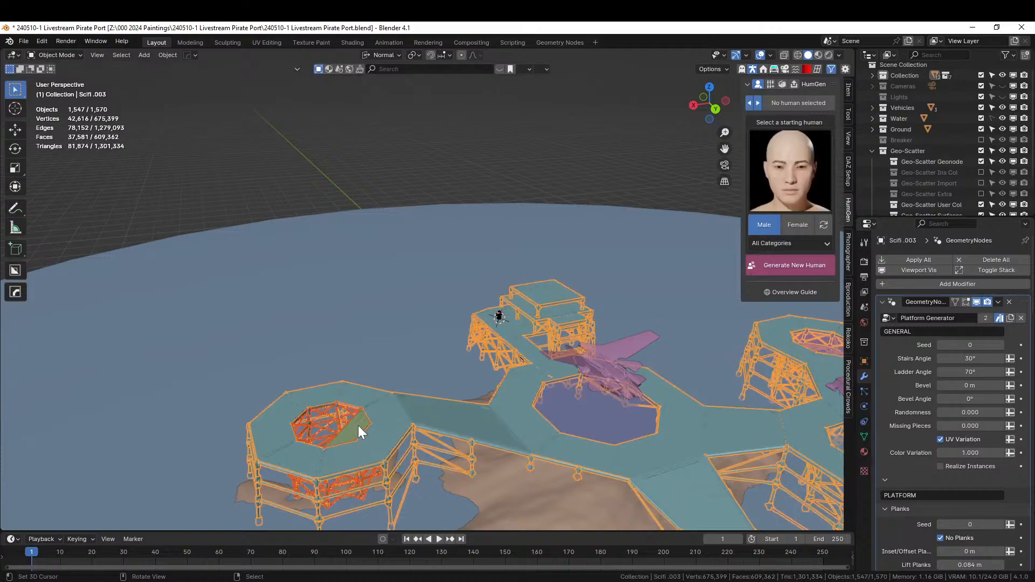
# Remove the Platform Generator modifier from the face separated in the last octagonal platform and save the file.
pyautogui.click(358, 426)
pyautogui.click(358, 423)
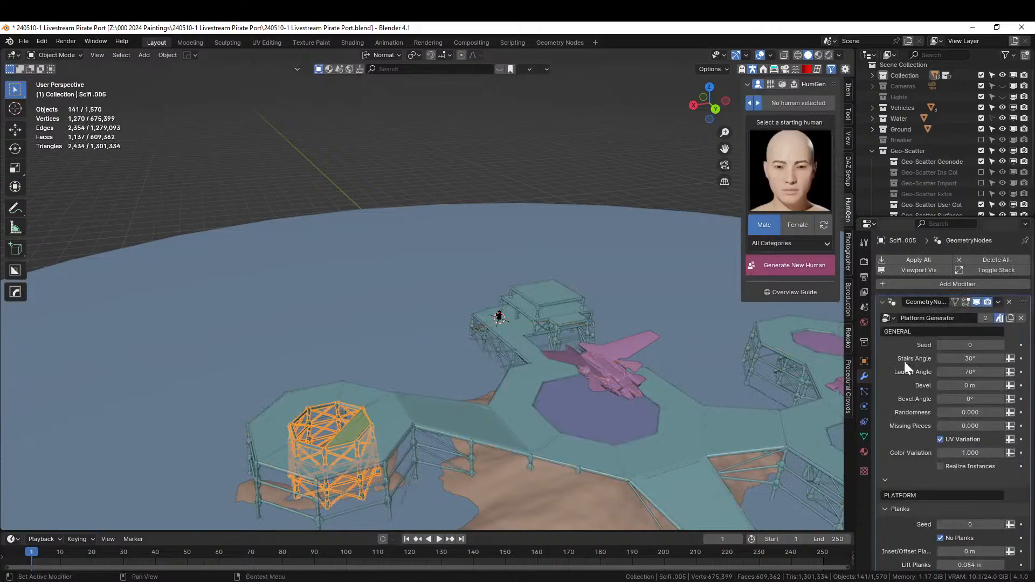
pyautogui.click(1010, 301)
pyautogui.scroll(-3, 530, 352)
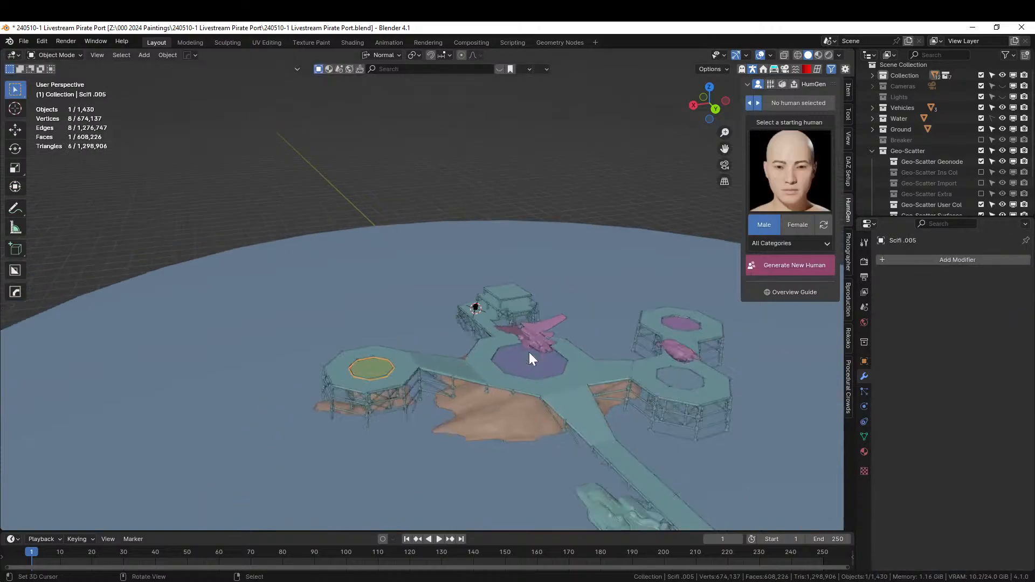
pyautogui.moveTo(529, 351); pyautogui.dragTo(704, 367, button='middle')
pyautogui.hotkey('ctrl', 's')
pyautogui.scroll(2, 574, 338)
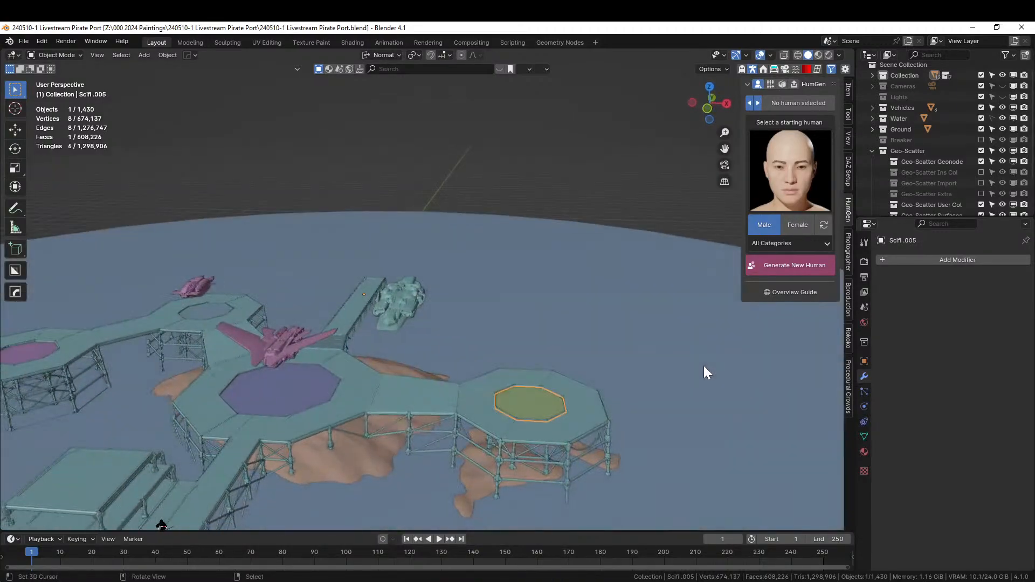
# Extrude the central deck's outer edge beside the octagonal platform's walkway outward and down about 6 m towards the sandy ground.
pyautogui.keyDown('shift'); pyautogui.moveTo(571, 380); pyautogui.dragTo(653, 316, button='middle'); pyautogui.keyUp('shift')
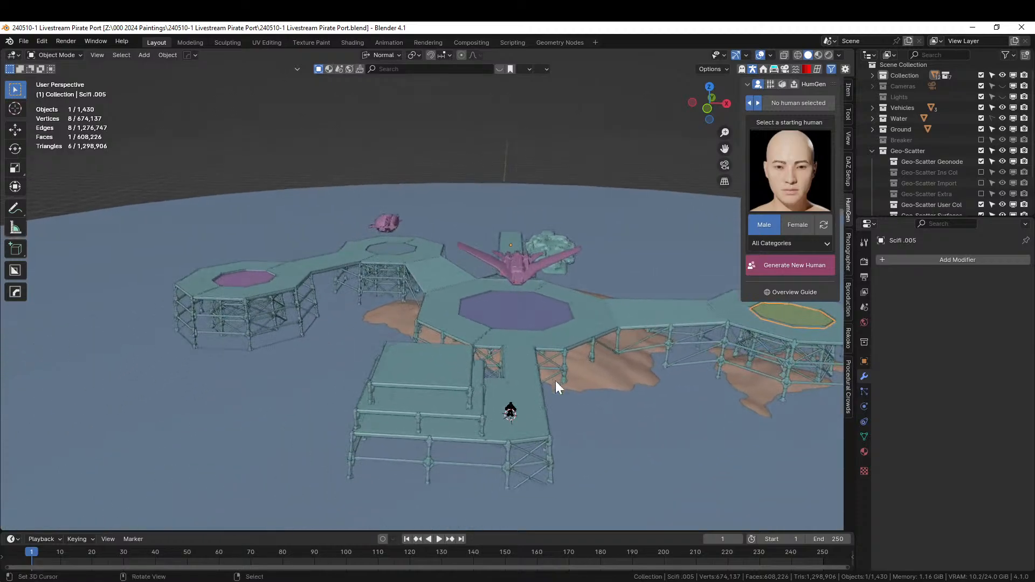
pyautogui.moveTo(555, 381); pyautogui.dragTo(490, 380, button='middle')
pyautogui.click(475, 370)
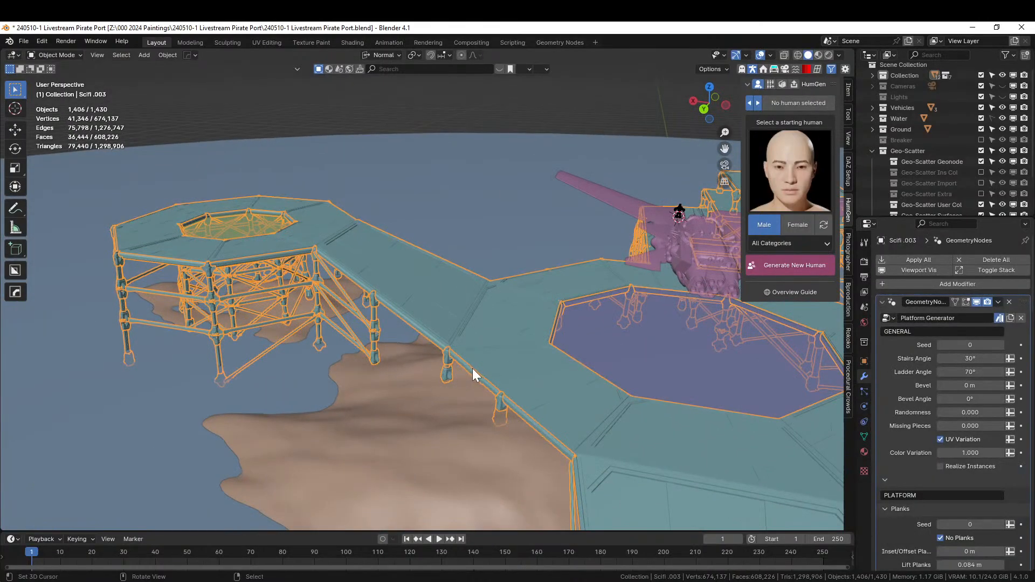
pyautogui.press('Tab')
pyautogui.click(484, 377)
pyautogui.moveTo(484, 376); pyautogui.dragTo(426, 404, button='middle')
pyautogui.press('e')
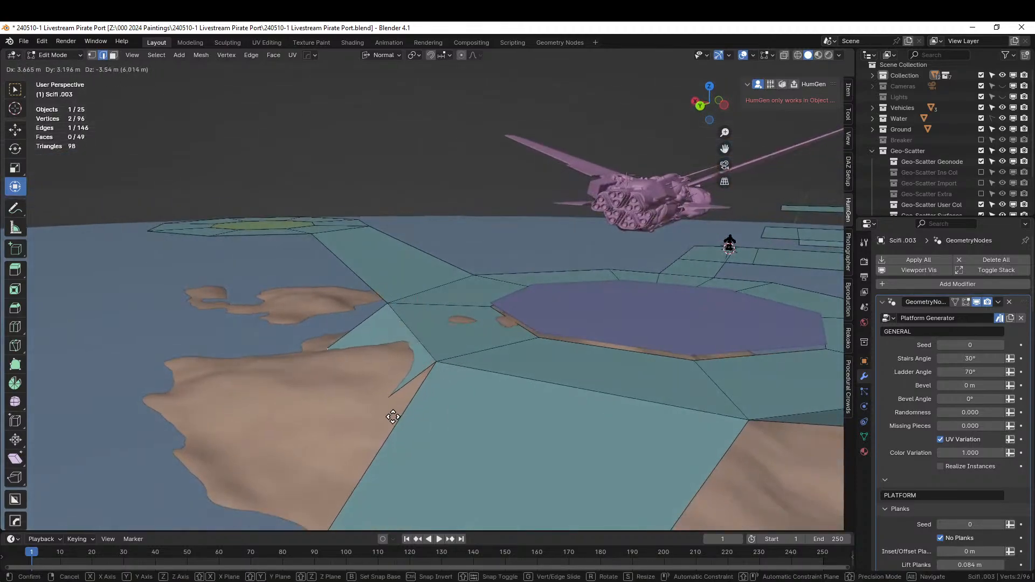
pyautogui.click(375, 423)
pyautogui.press('Tab')
pyautogui.moveTo(375, 423); pyautogui.dragTo(541, 435, button='middle')
pyautogui.click(438, 442)
pyautogui.scroll(-4, 324, 439)
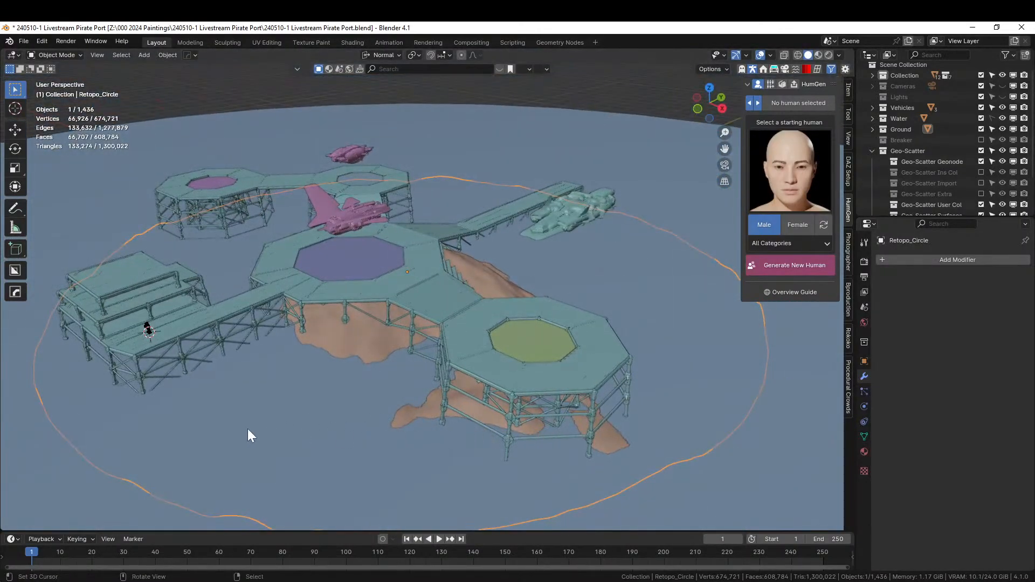
# Add a centred loop cut across the middle level of the stacked platforms, splitting its front edge in two.
pyautogui.moveTo(247, 429); pyautogui.dragTo(452, 460, button='middle')
pyautogui.scroll(3, 403, 447)
pyautogui.click(355, 418)
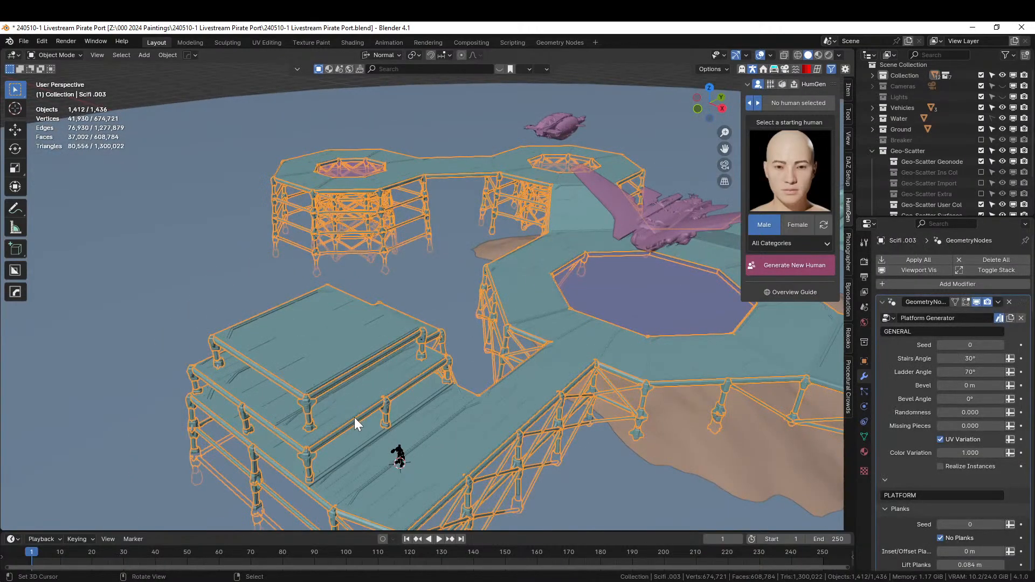
pyautogui.press('Tab')
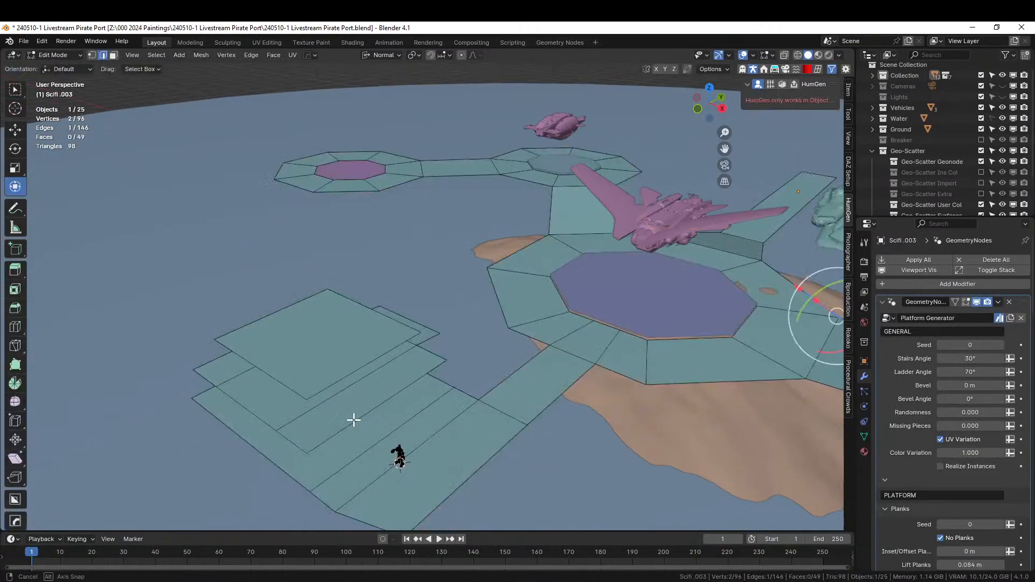
pyautogui.moveTo(354, 420); pyautogui.dragTo(548, 351, button='middle')
pyautogui.hotkey('ctrl', 'r')
pyautogui.click(397, 404)
pyautogui.rightClick(398, 402)
pyautogui.scroll(3, 421, 444)
# Extrude one half of the middle level's front edge about 4.5 m along normal Z, sloping down to the lower deck as stairs.
pyautogui.click(541, 362)
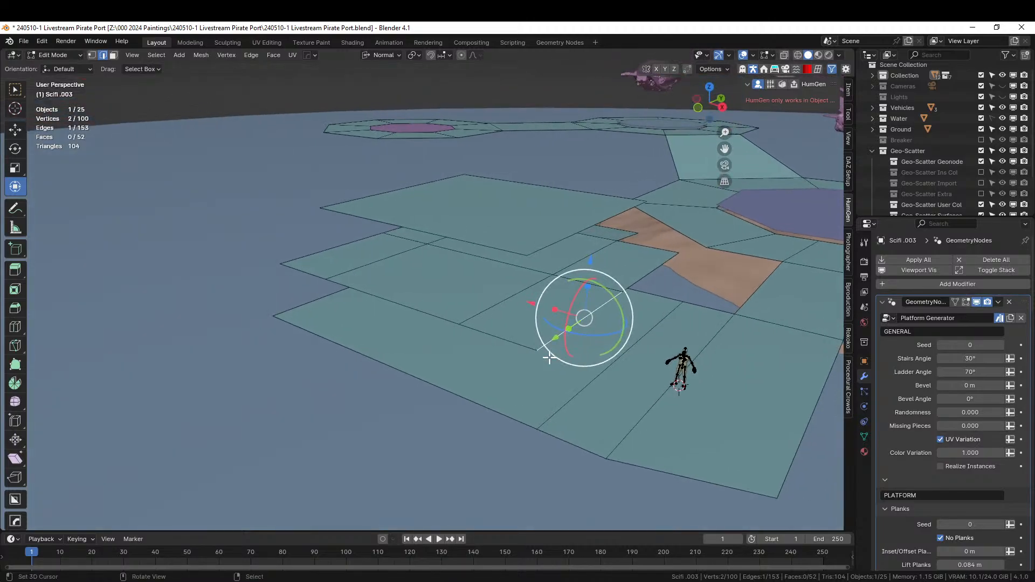
pyautogui.press('e')
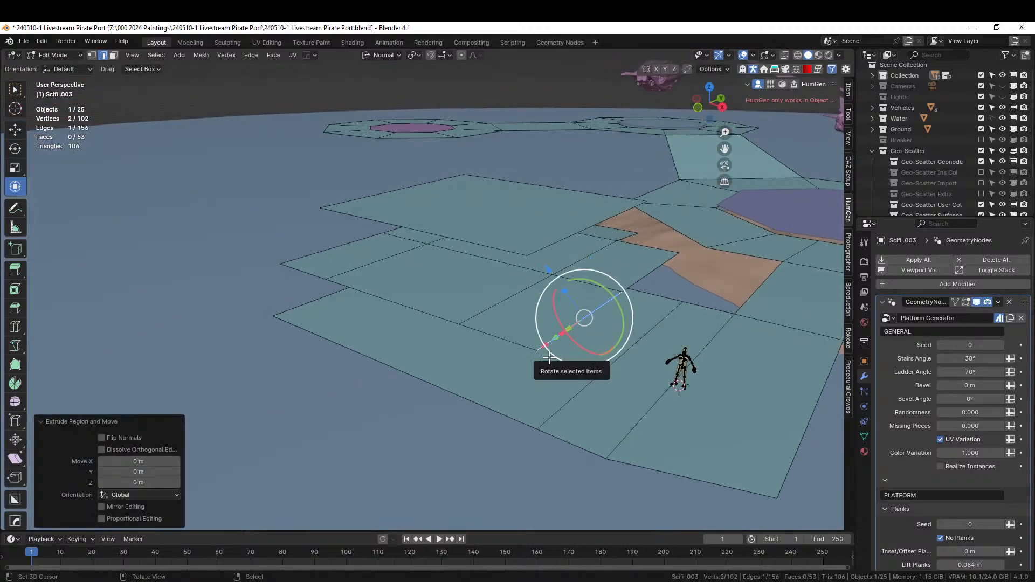
pyautogui.press('e')
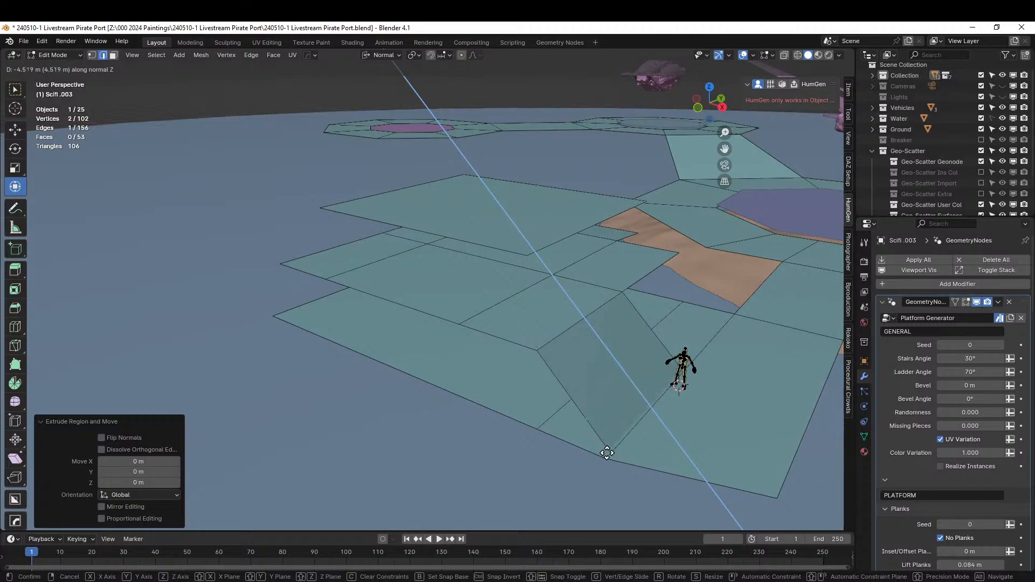
pyautogui.click(605, 451)
pyautogui.press('Tab')
pyautogui.moveTo(604, 451); pyautogui.dragTo(453, 520, button='middle')
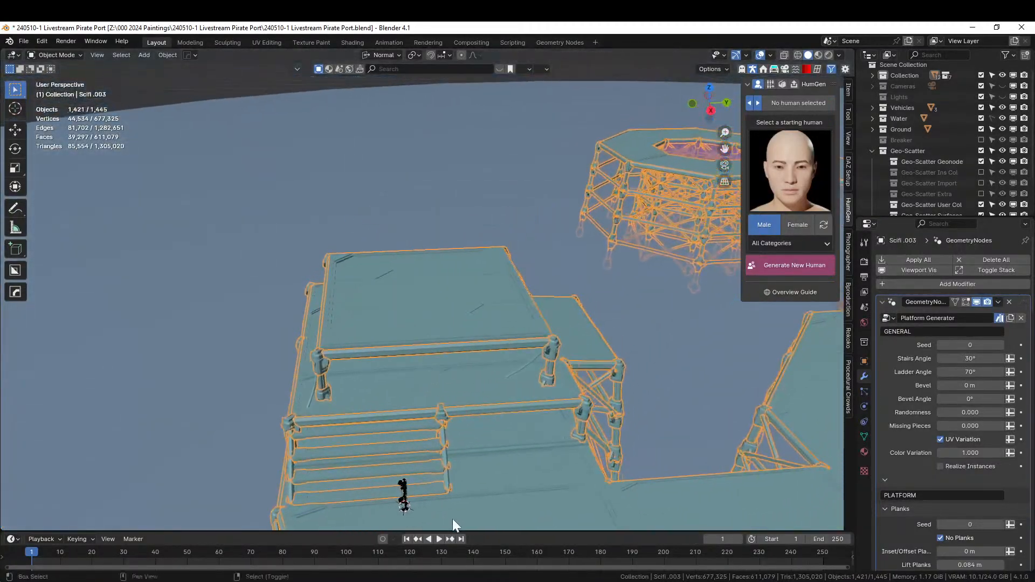
# Add a loop cut across the top level of the stacked platforms, splitting its front edge.
pyautogui.click(443, 335)
pyautogui.click(440, 339)
pyautogui.press('Tab')
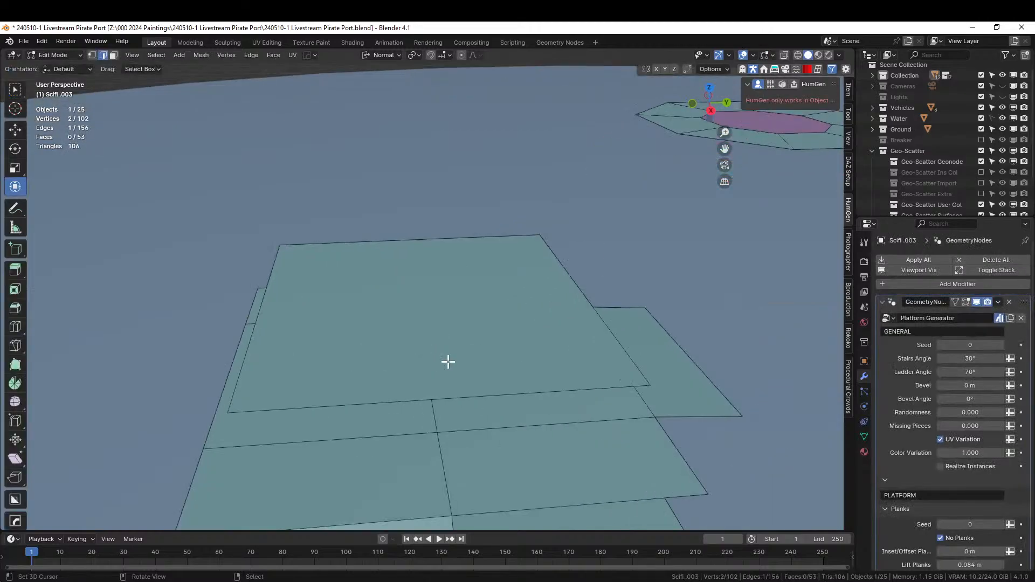
pyautogui.scroll(-3, 448, 362)
pyautogui.moveTo(463, 363); pyautogui.dragTo(496, 364, button='middle')
pyautogui.keyDown('shift'); pyautogui.moveTo(553, 340); pyautogui.dragTo(513, 370, button='middle'); pyautogui.keyUp('shift')
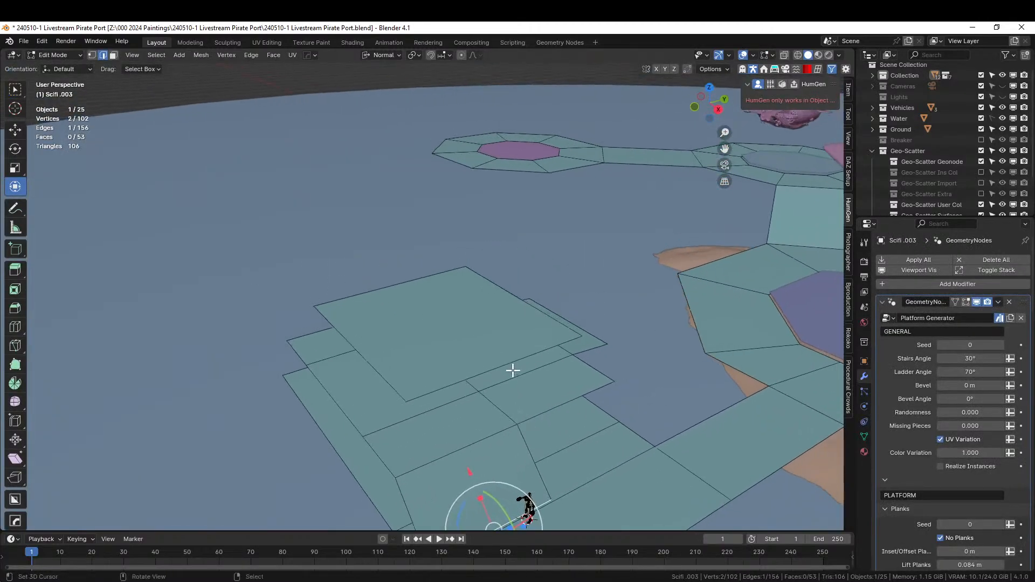
pyautogui.click(515, 361)
pyautogui.hotkey('ctrl', 'r')
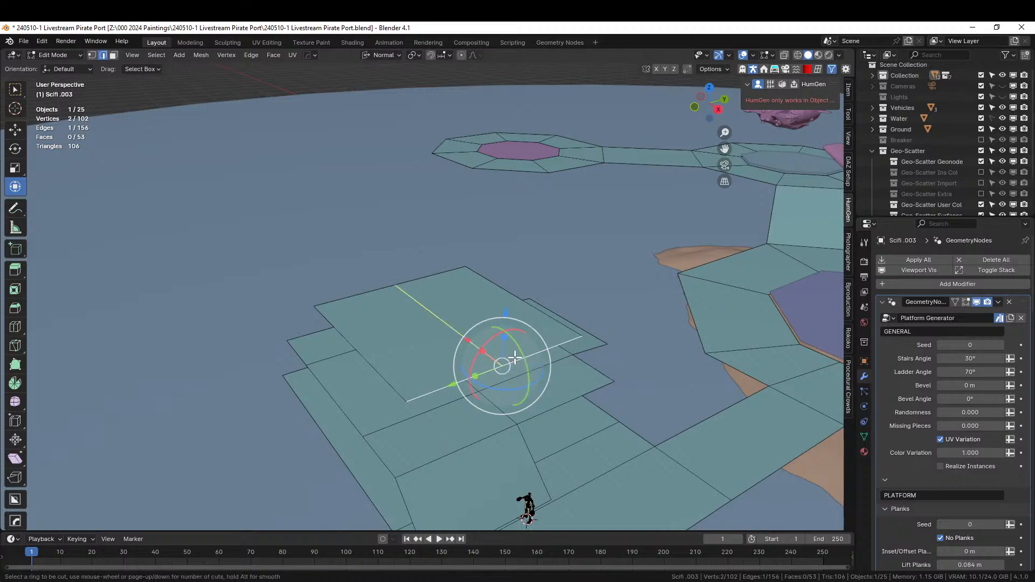
# Add a loop cut off-centre across the upper platform and bevel it by about 0.37 m into a narrow strip.
pyautogui.moveTo(515, 357); pyautogui.dragTo(546, 352)
pyautogui.hotkey('ctrl', 'b')
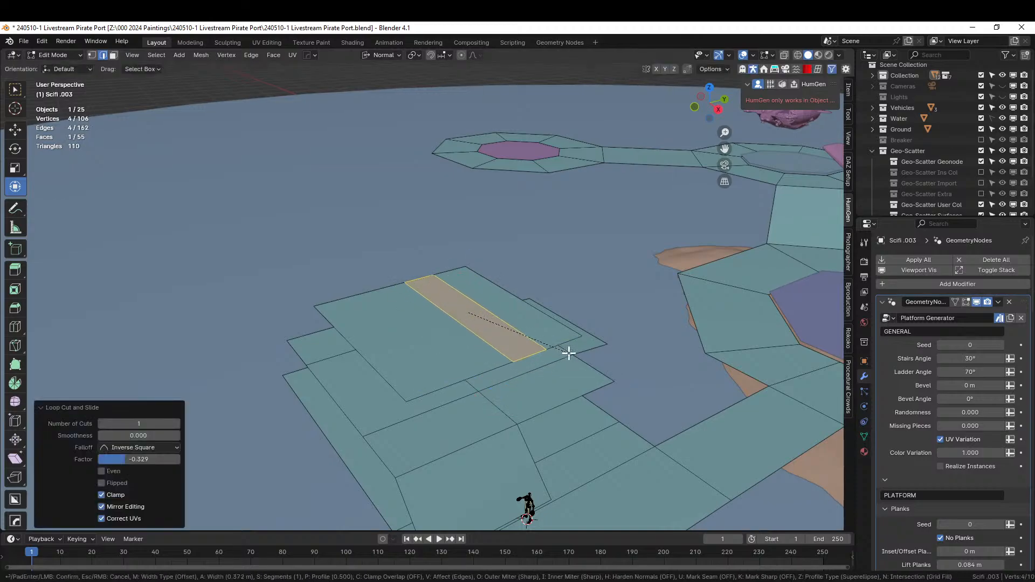
pyautogui.click(565, 353)
pyautogui.press('3')
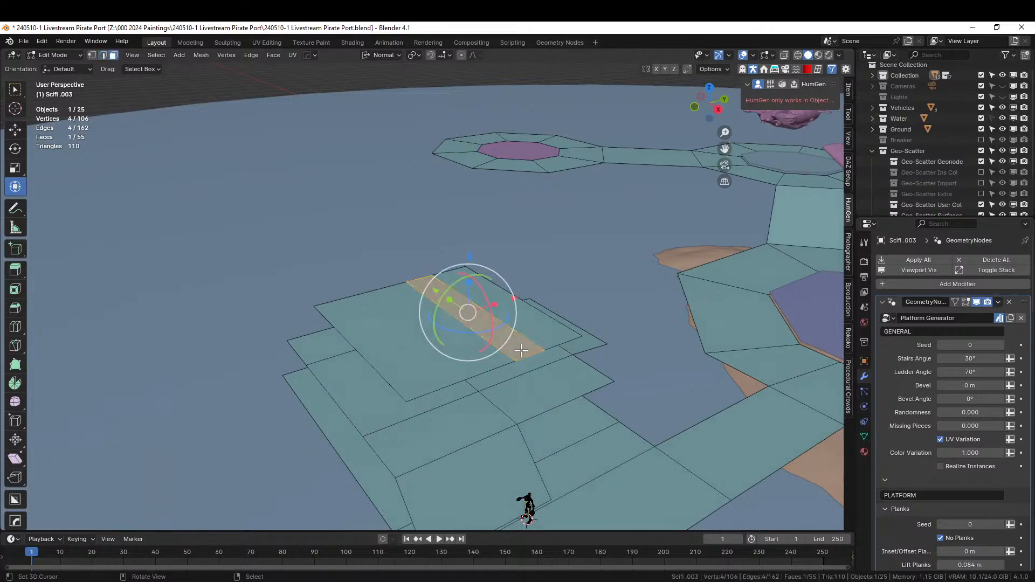
# Extrude the strip's outer edge and lower it towards the deck below, excluding normal Y, about 1.46 m in X and -2.54 m in Z.
pyautogui.moveTo(531, 356); pyautogui.dragTo(529, 382, button='middle')
pyautogui.press('2')
pyautogui.rightClick(565, 499)
pyautogui.press('e')
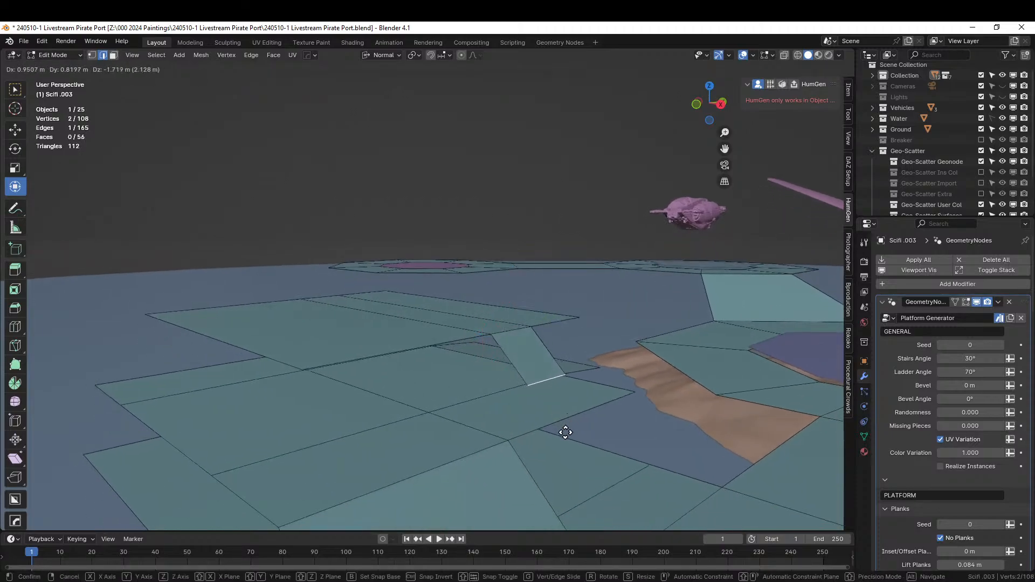
pyautogui.rightClick(564, 441)
pyautogui.moveTo(559, 432); pyautogui.dragTo(569, 457, button='middle')
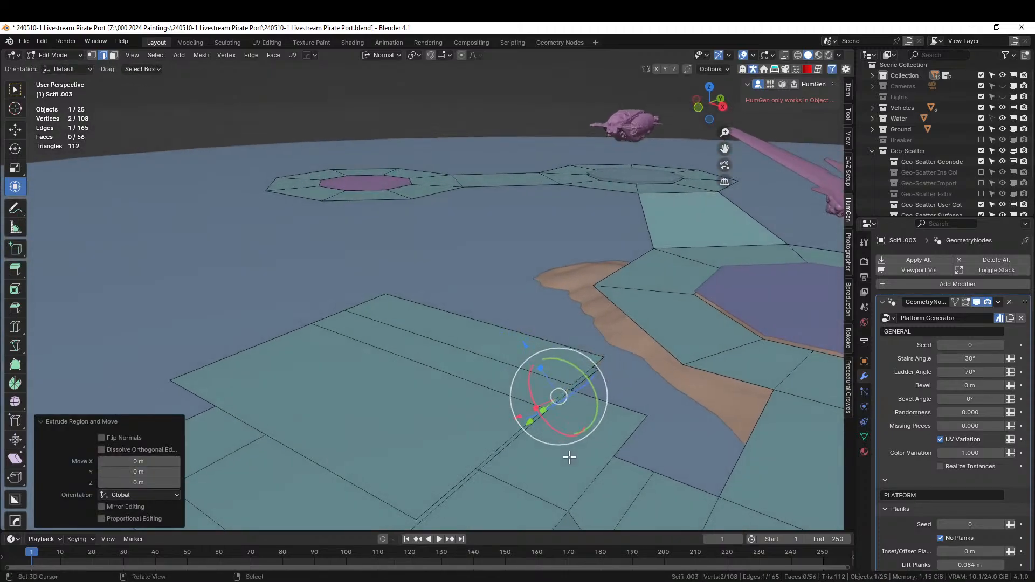
pyautogui.press('e')
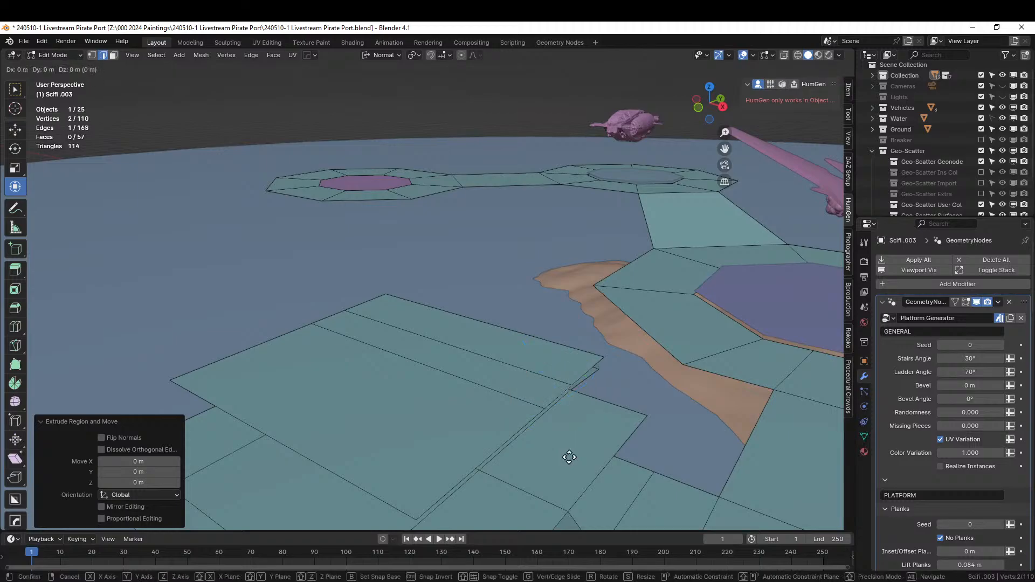
pyautogui.rightClick(570, 458)
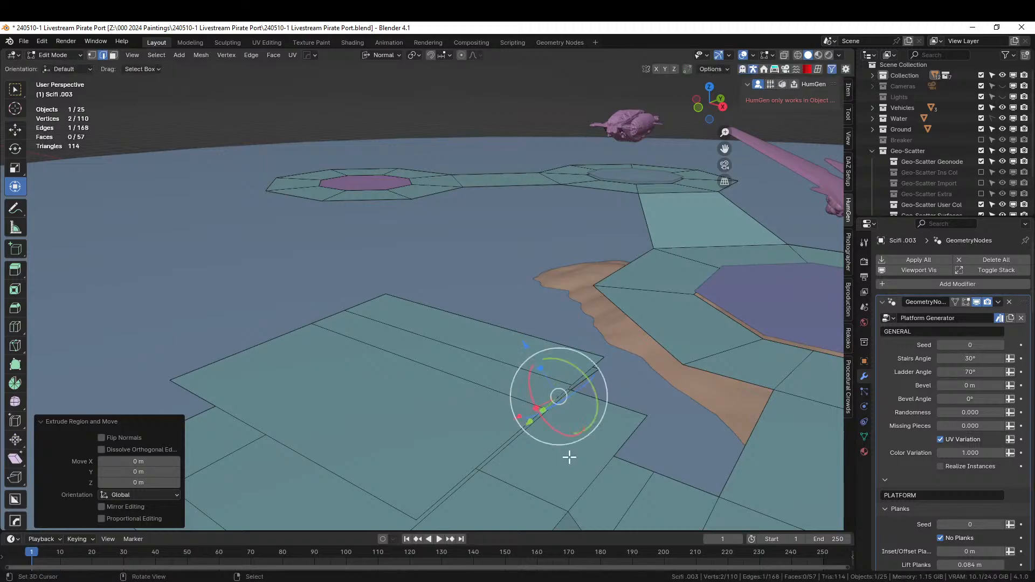
pyautogui.press('g')
pyautogui.hotkey('shift', 'y')
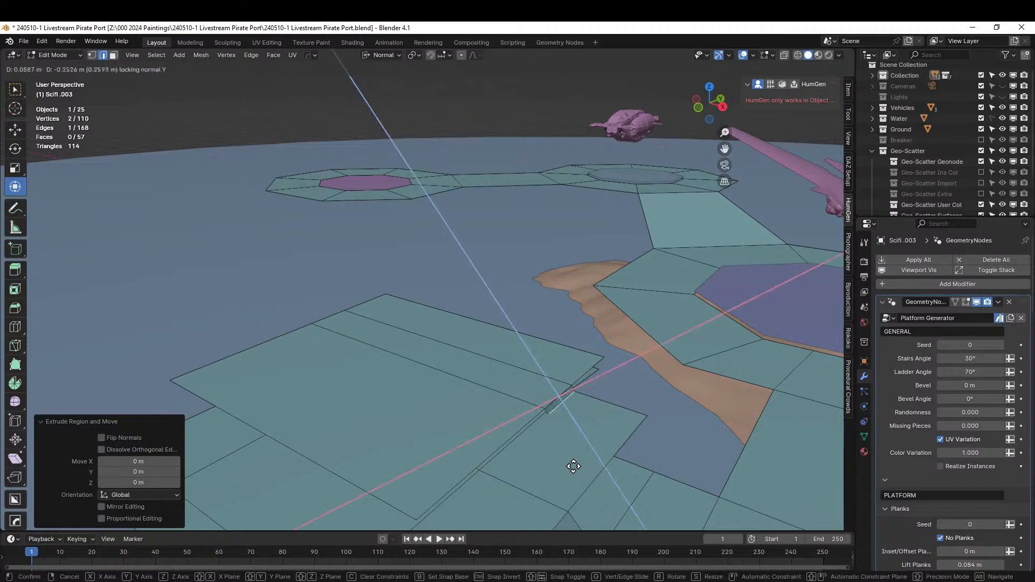
pyautogui.click(579, 529)
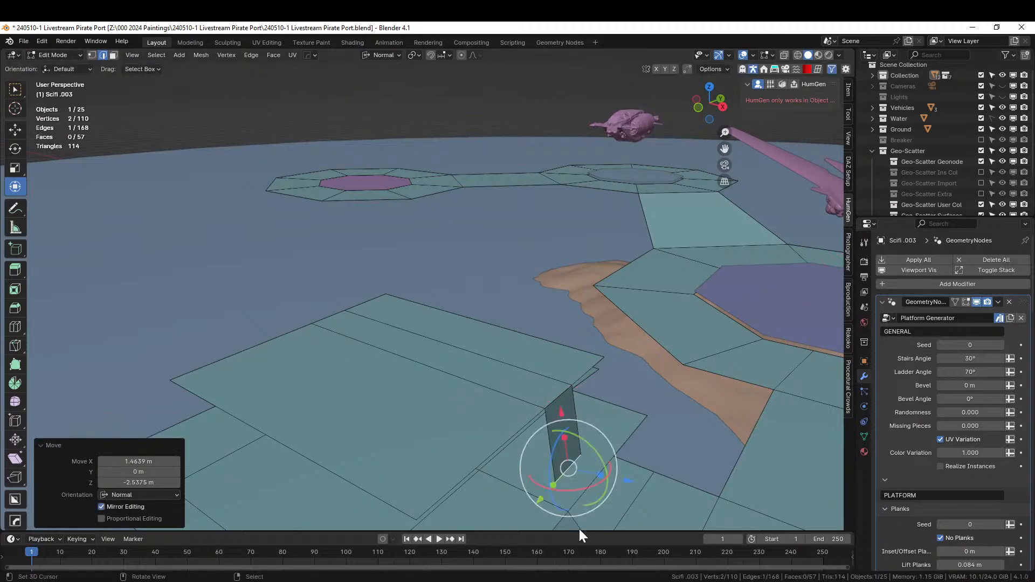
pyautogui.press('Tab')
# Set the transform orientation to Global and move the ladder face's lower edge about -0.53 m along X.
pyautogui.moveTo(562, 522)
pyautogui.mouseDown(button='middle')
pyautogui.moveTo(496, 504)
pyautogui.moveTo(449, 526)
pyautogui.moveTo(569, 526)
pyautogui.mouseUp(button='middle')
pyautogui.scroll(2, 565, 522)
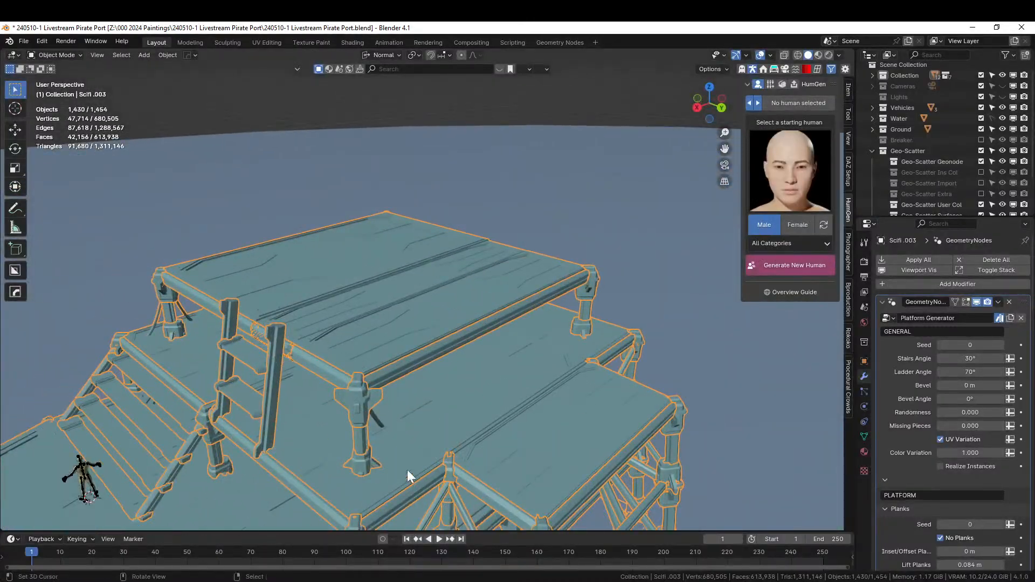
pyautogui.moveTo(407, 471); pyautogui.dragTo(407, 415, button='middle')
pyautogui.scroll(3, 565, 390)
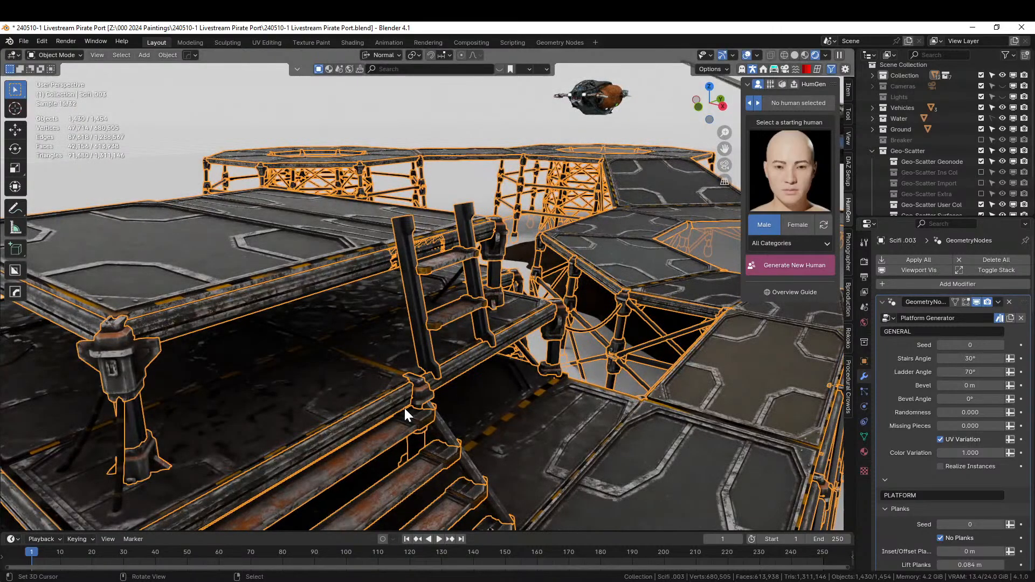
pyautogui.moveTo(404, 409); pyautogui.dragTo(424, 274, button='middle')
pyautogui.press('Tab')
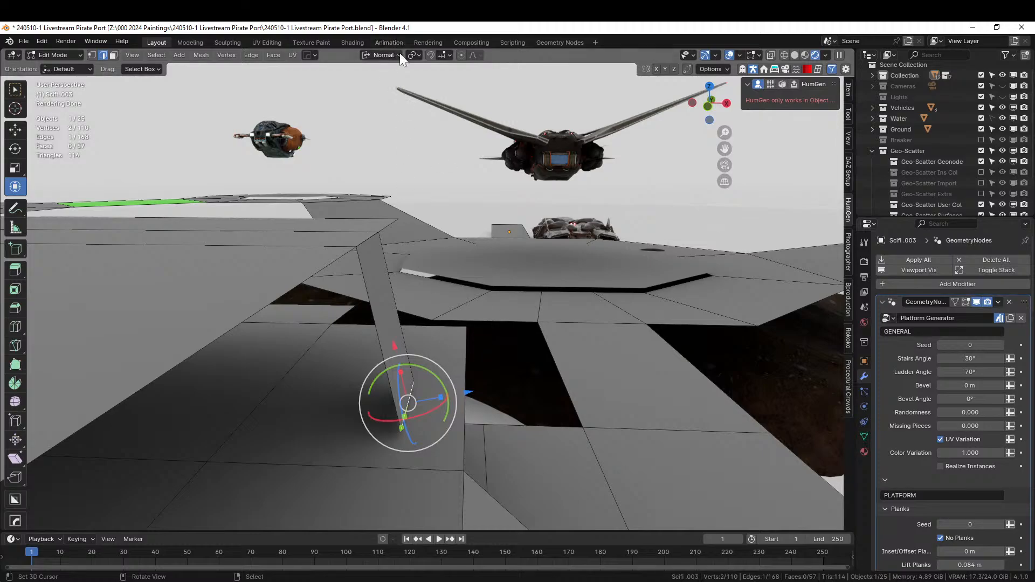
pyautogui.click(400, 55)
pyautogui.click(371, 92)
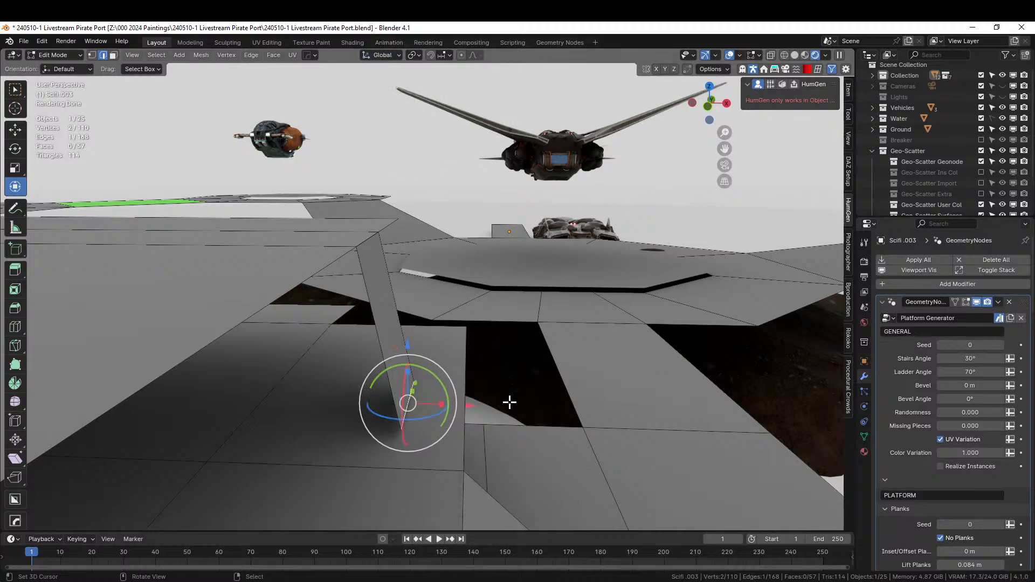
pyautogui.press('g')
pyautogui.press('x')
pyautogui.click(480, 399)
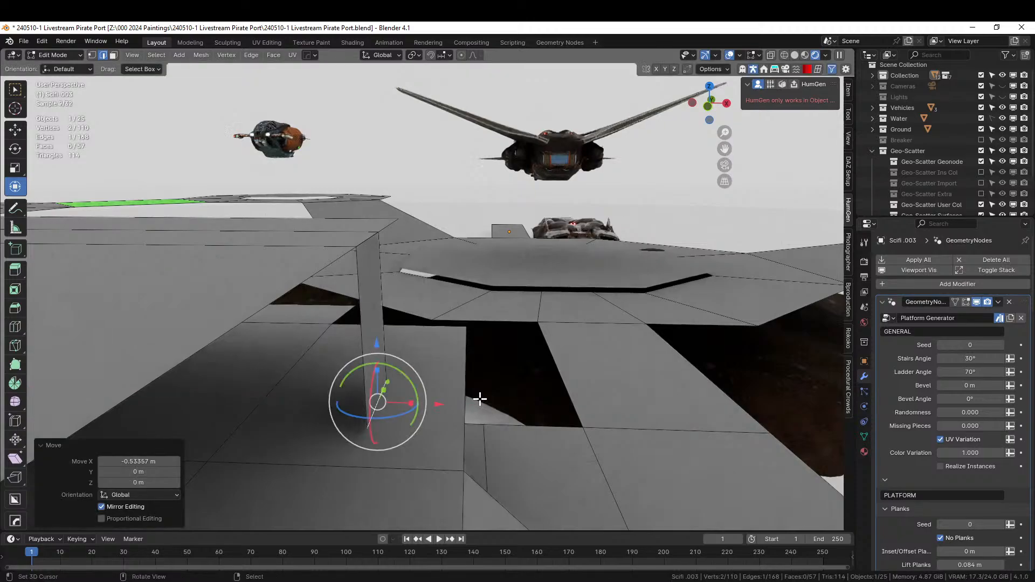
pyautogui.press('Tab')
# Apply the rotation and scale of the platform object.
pyautogui.moveTo(481, 399); pyautogui.dragTo(286, 403, button='middle')
pyautogui.scroll(-4, 282, 405)
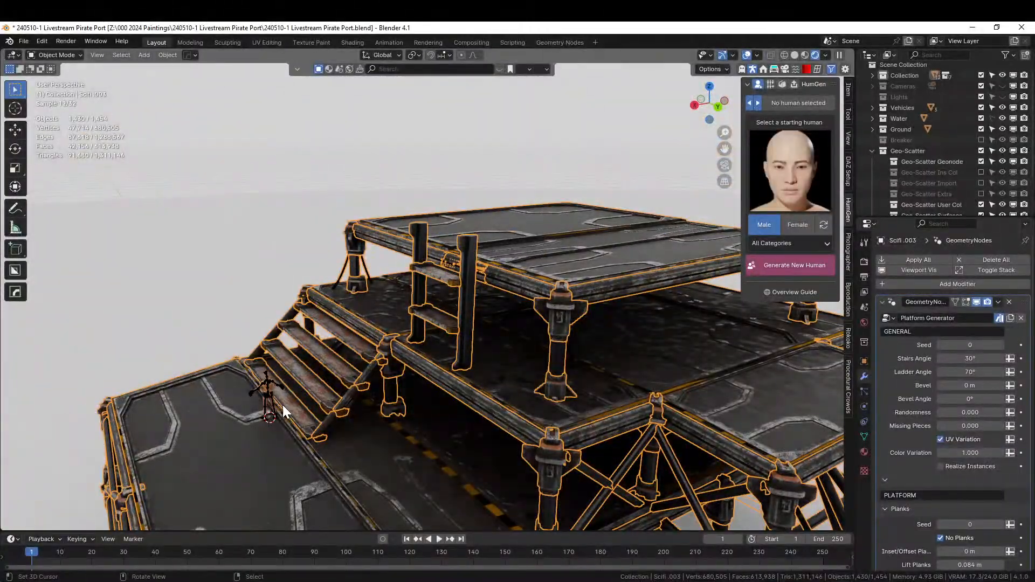
pyautogui.moveTo(390, 354); pyautogui.dragTo(393, 368, button='middle')
pyautogui.hotkey('ctrl', 'a')
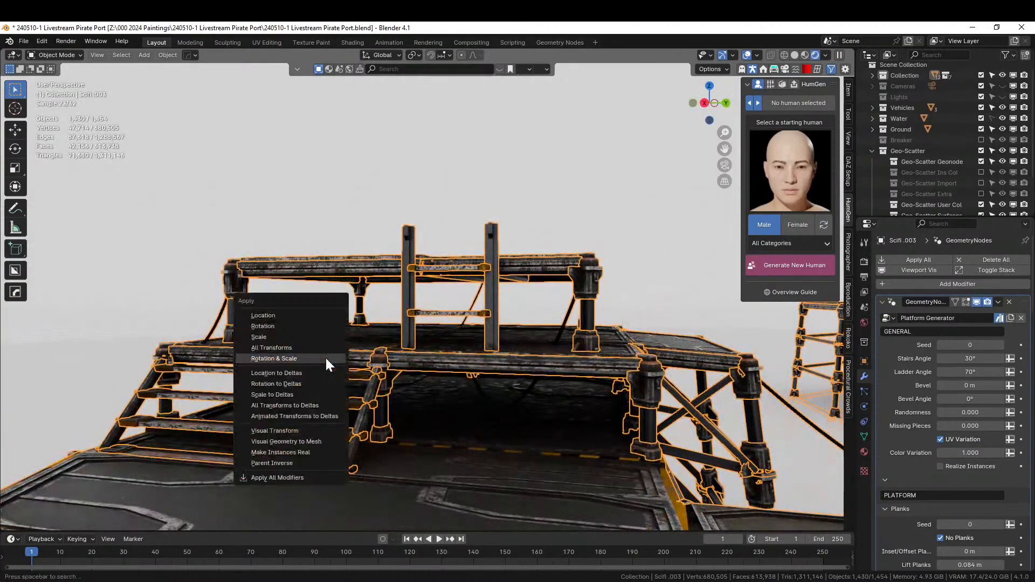
pyautogui.click(326, 358)
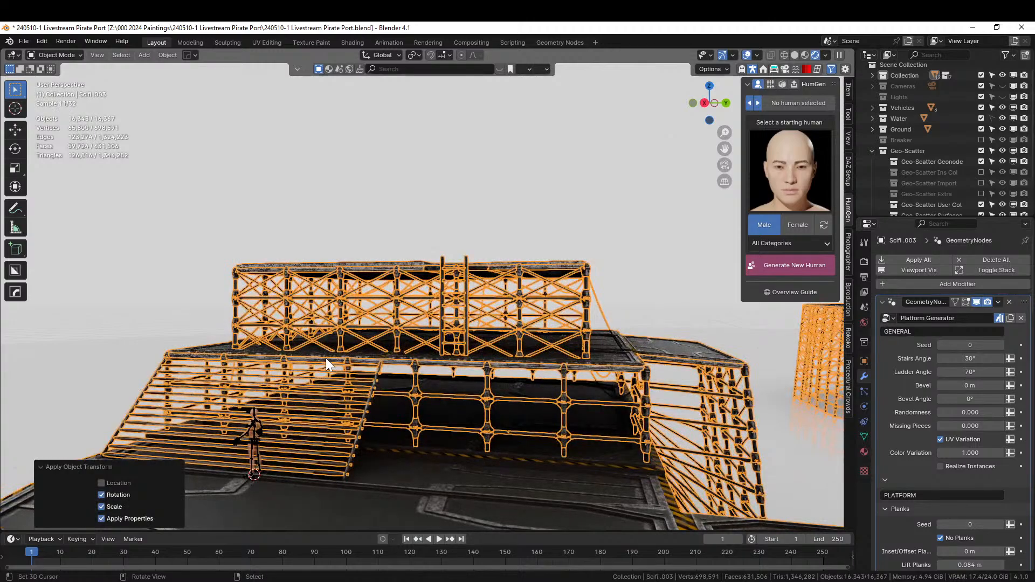
# Inspect the regenerated supports from farther away, reselect the platform object and switch the viewport to solid shading.
pyautogui.rightClick(468, 141)
pyautogui.moveTo(467, 193); pyautogui.dragTo(639, 277, button='middle')
pyautogui.scroll(-7, 387, 293)
pyautogui.scroll(5, 507, 269)
pyautogui.scroll(-4, 589, 273)
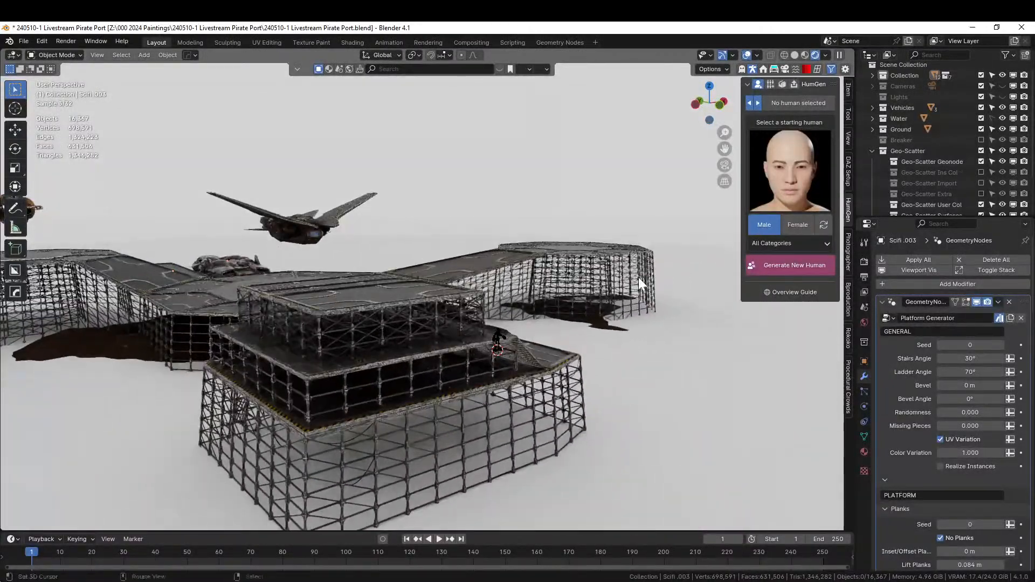
pyautogui.click(331, 305)
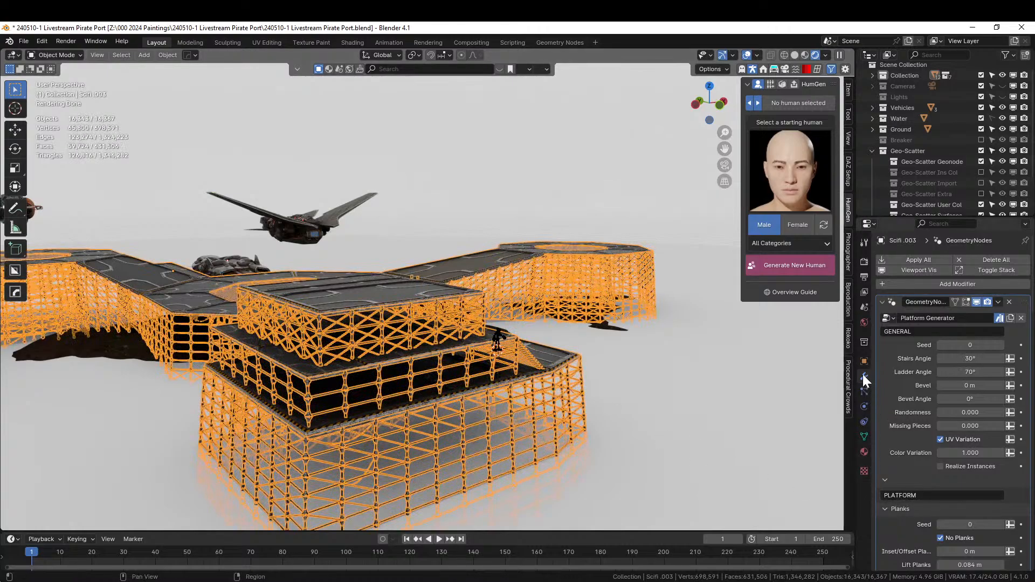
pyautogui.scroll(-3, 935, 476)
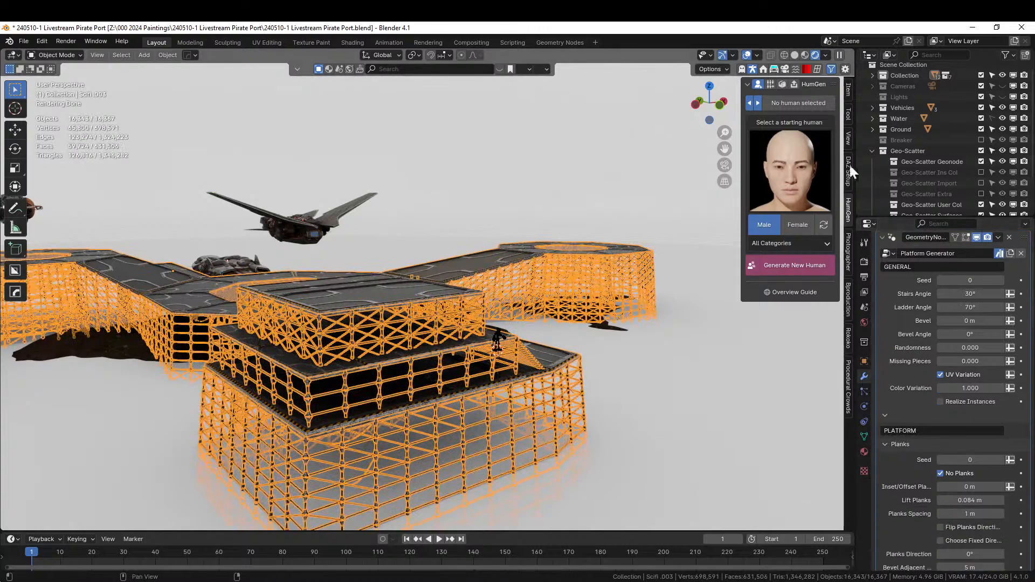
pyautogui.press('z')
pyautogui.press('s')
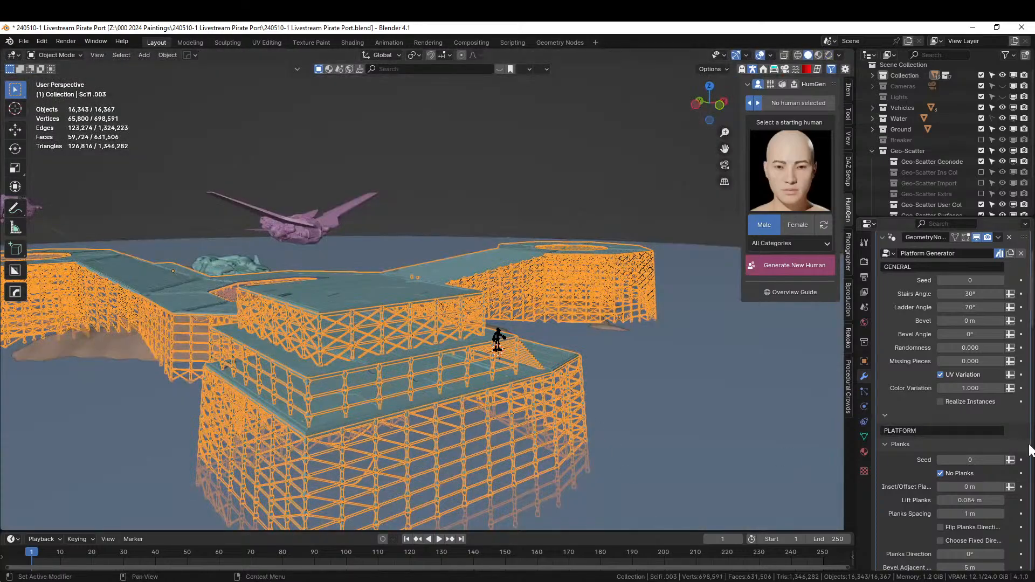
# Collapse the Supports settings of the Platform Generator and set Pillars Sections to 3 m.
pyautogui.scroll(-4, 971, 478)
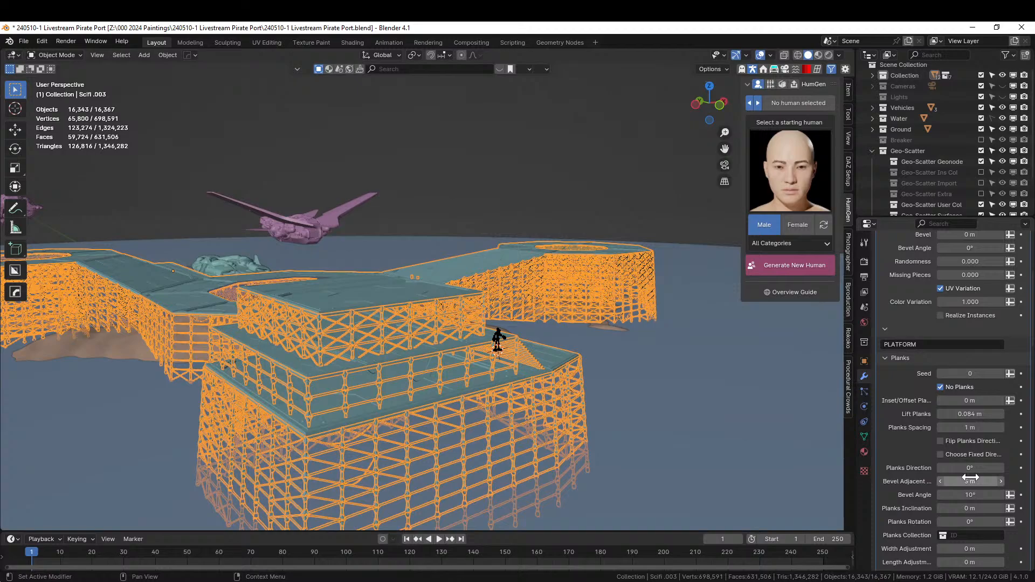
pyautogui.scroll(-12, 971, 477)
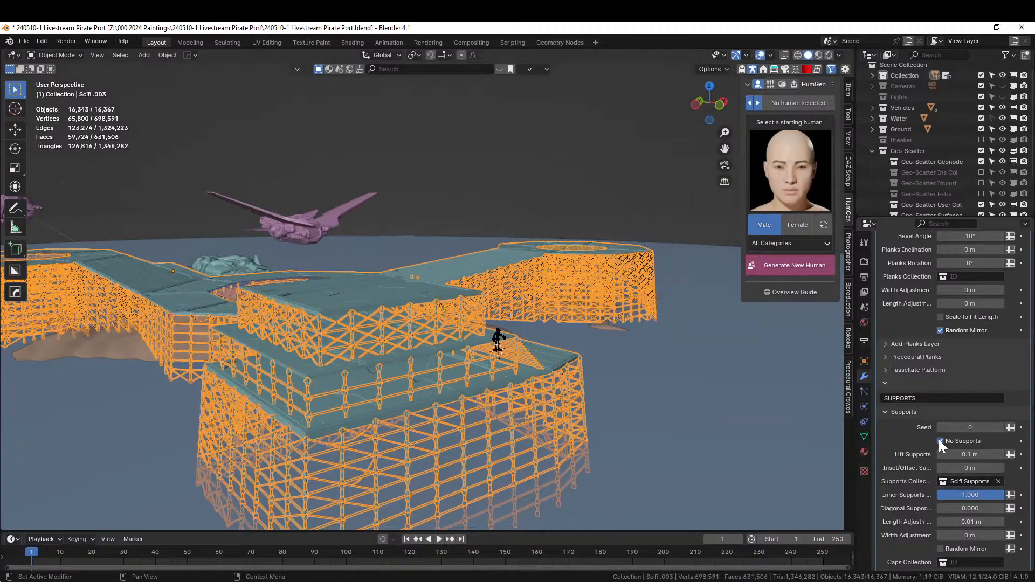
pyautogui.click(885, 412)
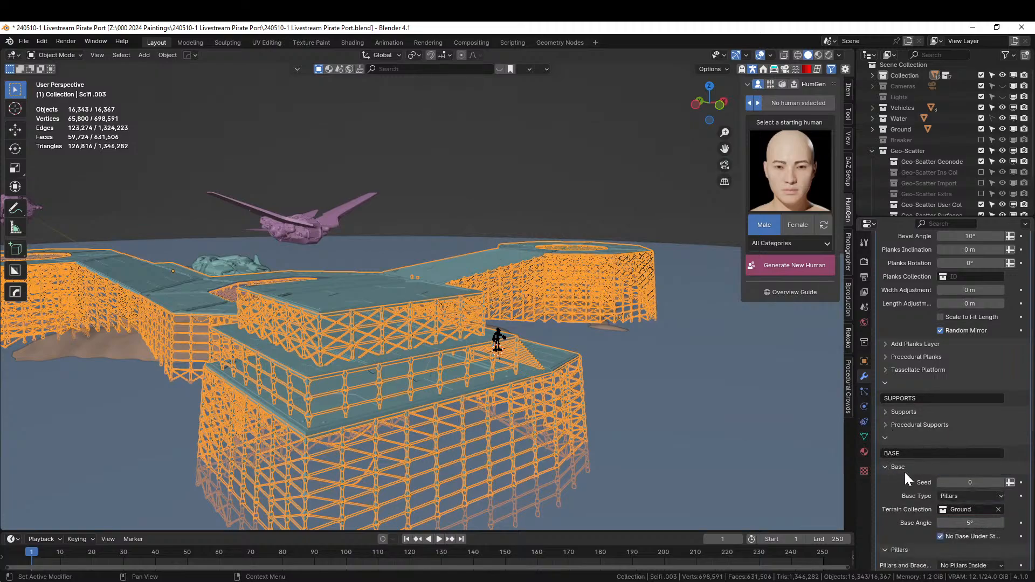
pyautogui.scroll(-5, 905, 471)
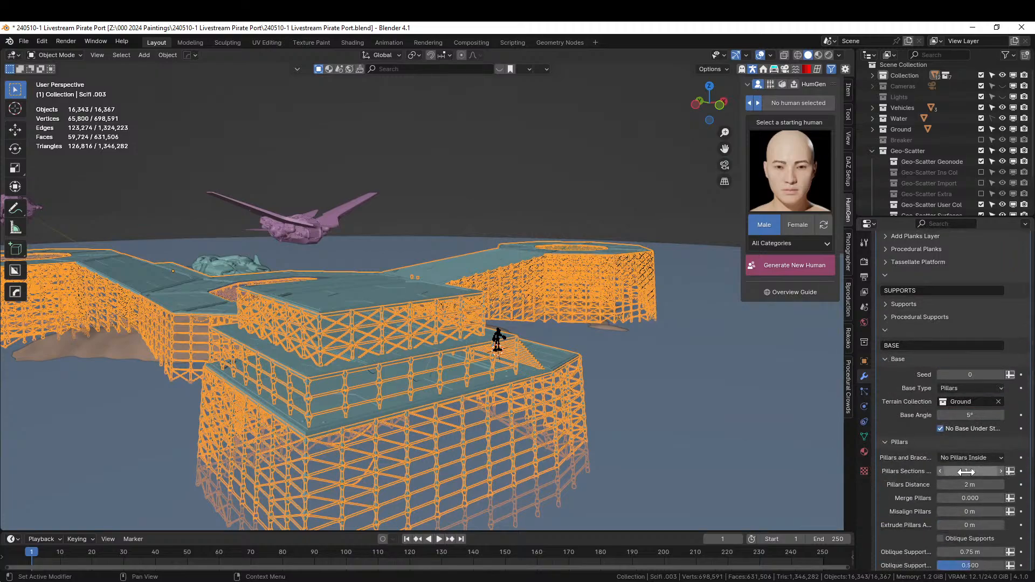
pyautogui.click(966, 472)
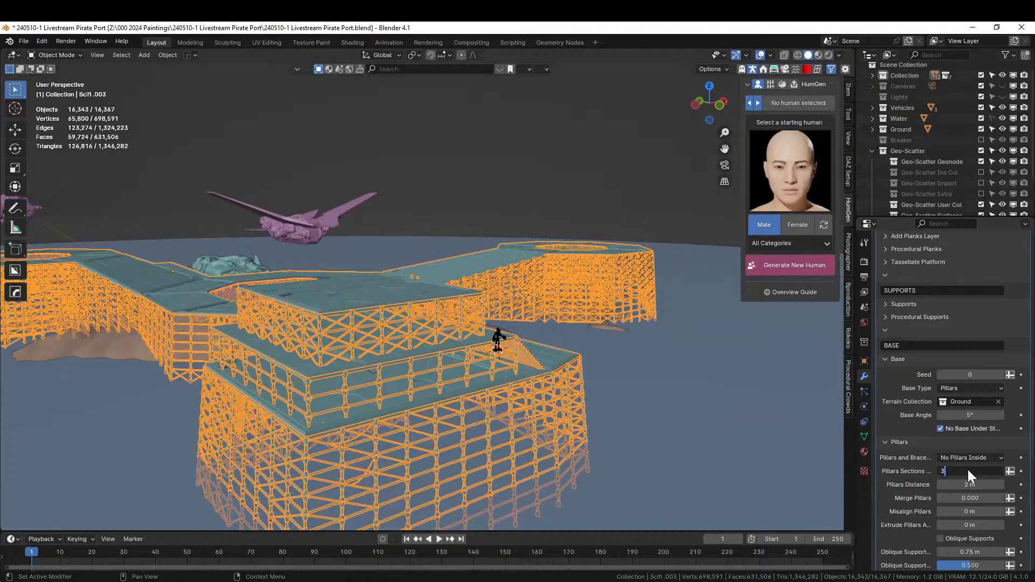
pyautogui.write('3')
pyautogui.press('Return')
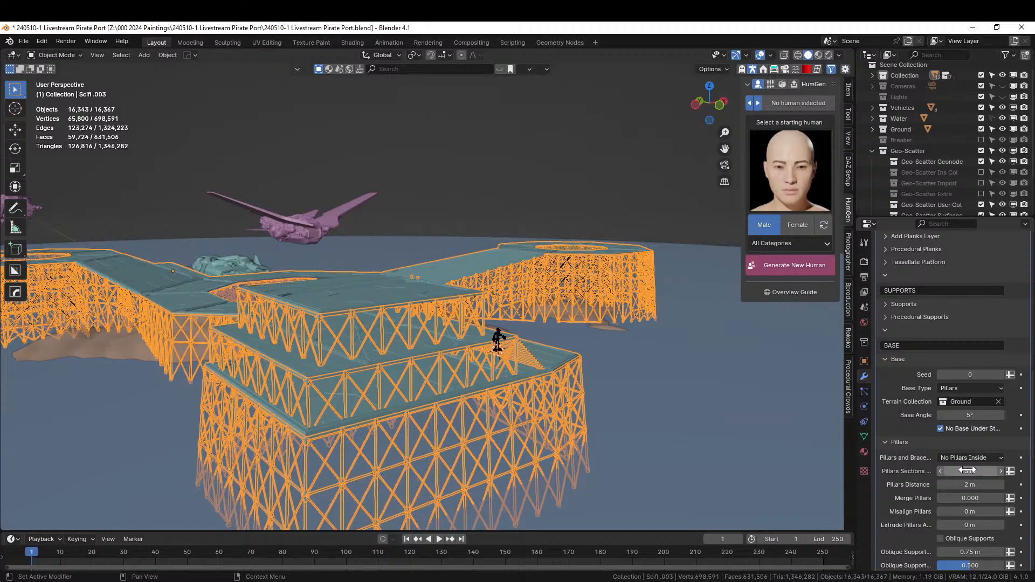
# Set Pillars Distance to 3 m.
pyautogui.click(967, 471)
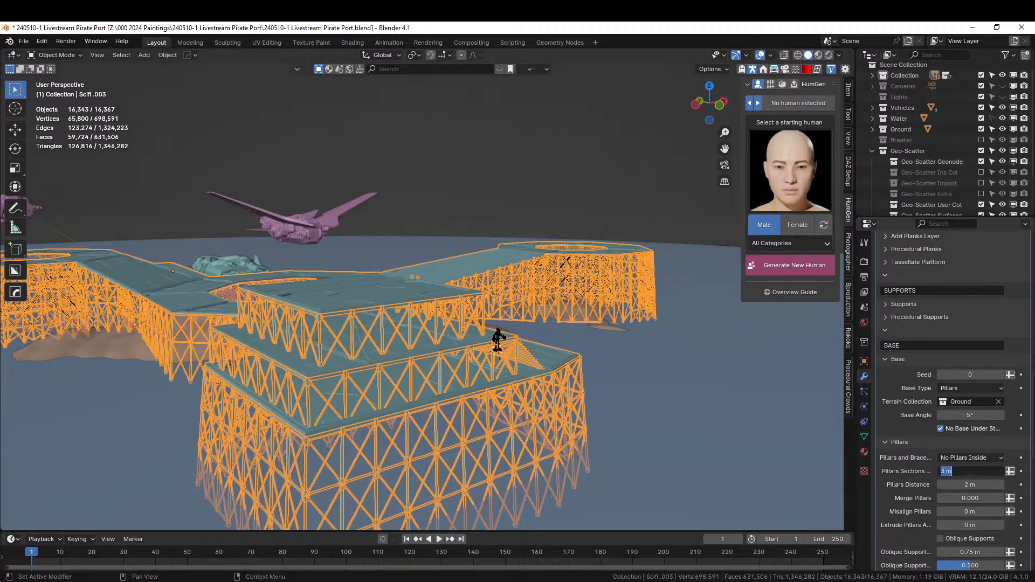
pyautogui.press('Tab')
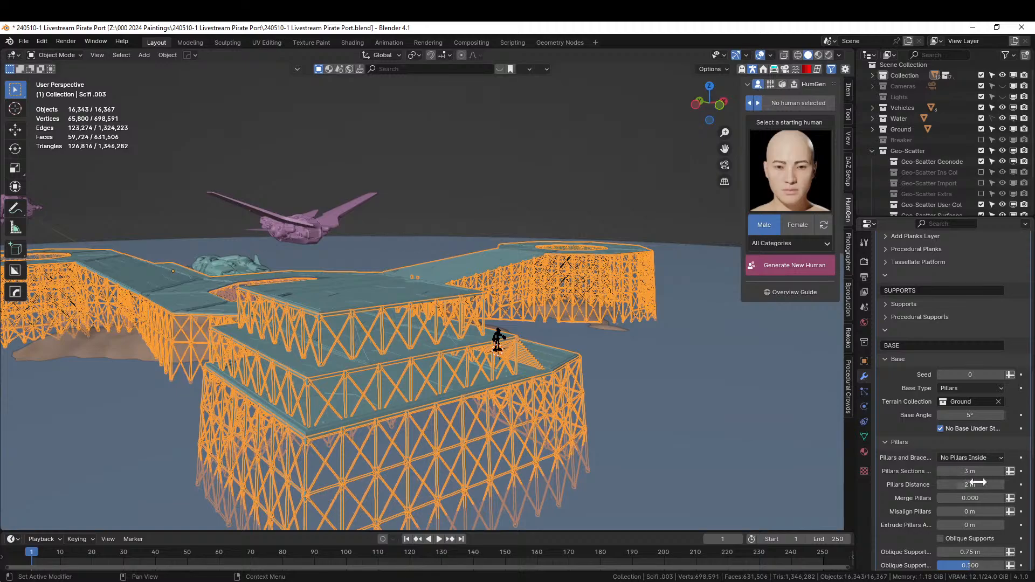
pyautogui.press('Return')
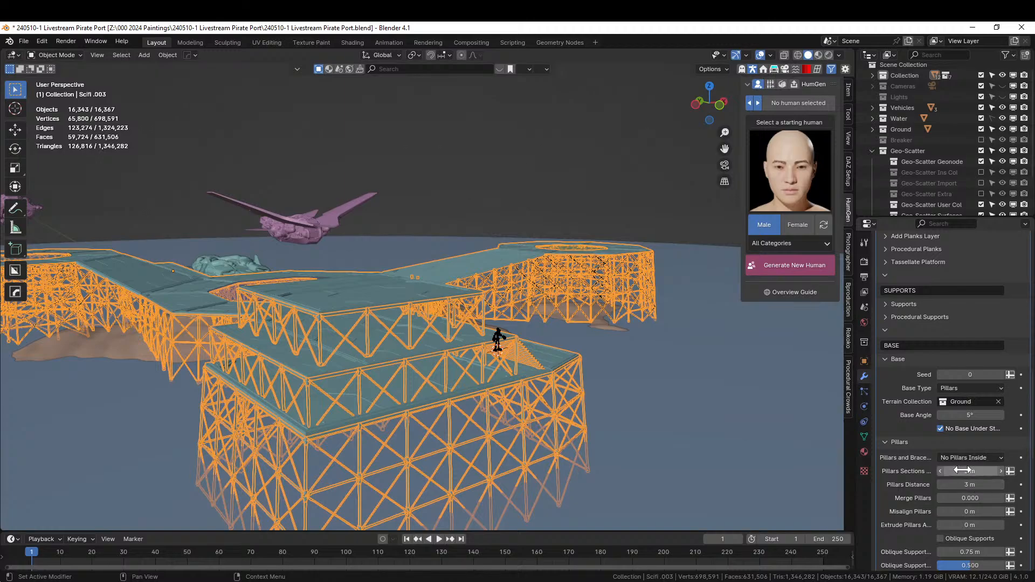
# Try smaller Pillars Sections values, ending at 1.5 m, while checking the braces from the side.
pyautogui.click(970, 471)
pyautogui.press('Return')
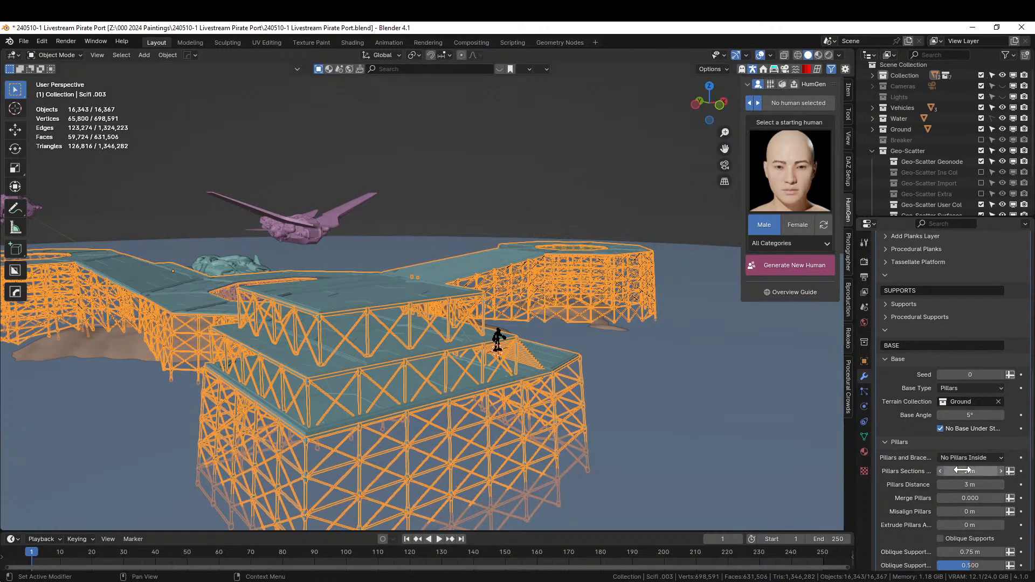
pyautogui.moveTo(350, 282); pyautogui.dragTo(848, 453, button='middle')
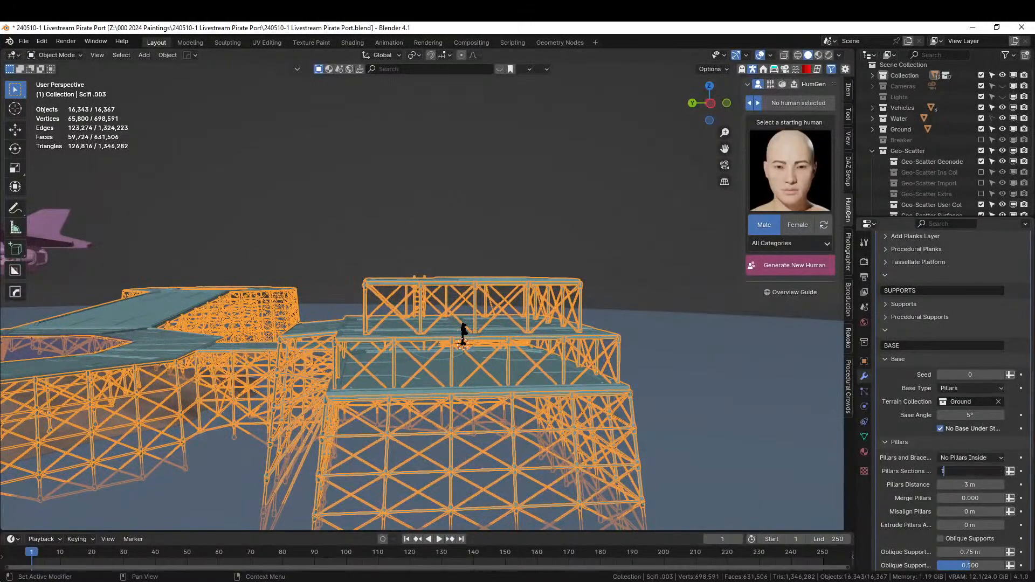
pyautogui.moveTo(947, 472); pyautogui.dragTo(960, 472)
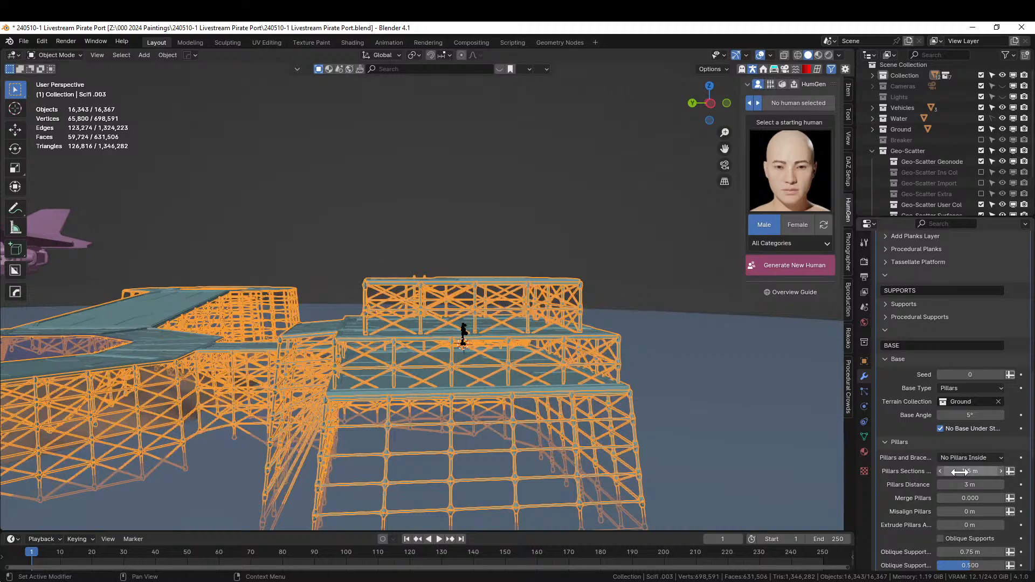
# Set Pillars Sections to 1.1 m and view the resulting pillar structure from the other side.
pyautogui.moveTo(662, 413); pyautogui.dragTo(641, 435, button='middle')
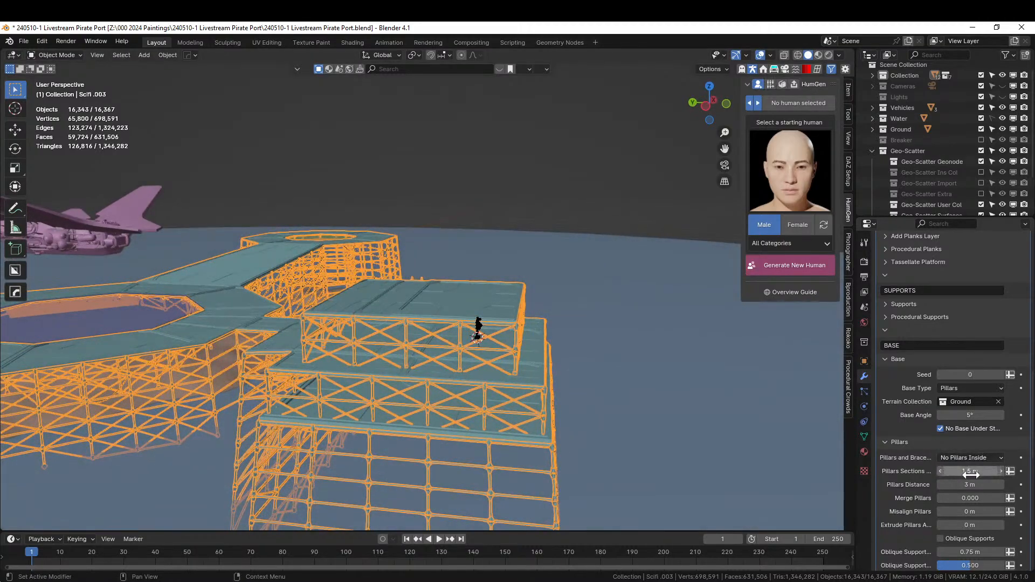
pyautogui.moveTo(971, 474); pyautogui.dragTo(969, 472)
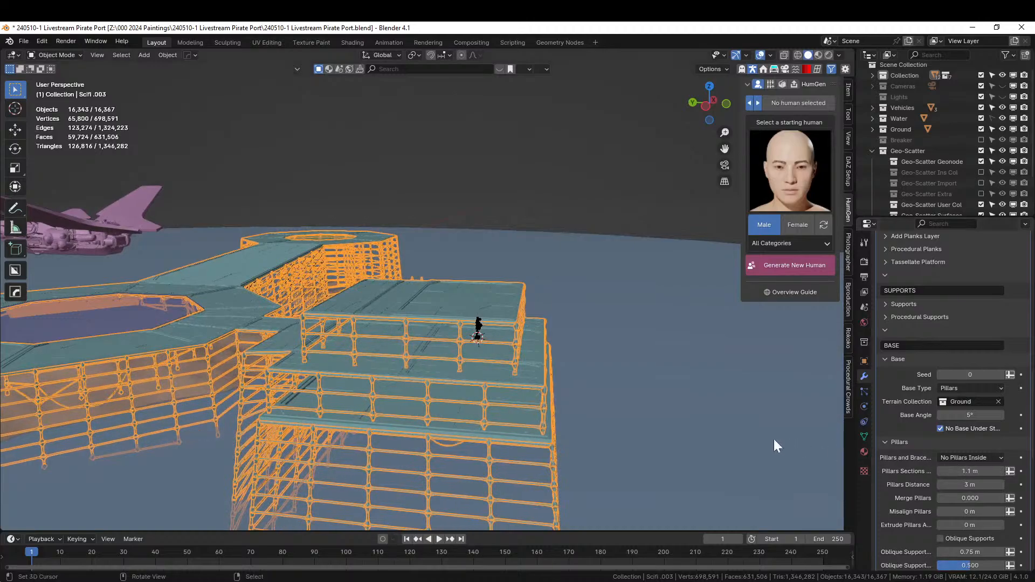
pyautogui.moveTo(662, 454); pyautogui.dragTo(485, 421, button='middle')
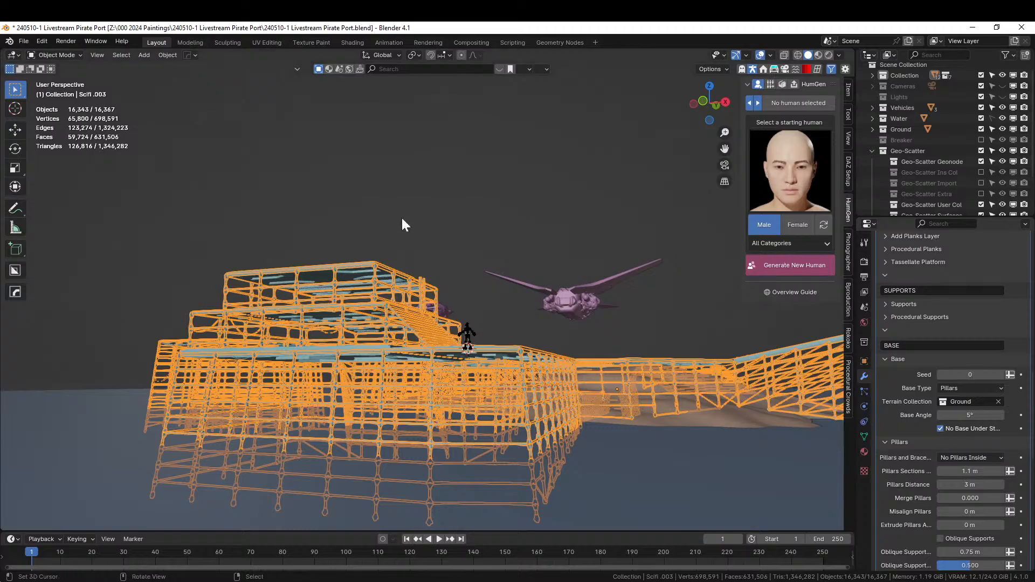
# Save the file and set Pillars Distance to 2 m.
pyautogui.moveTo(404, 224); pyautogui.dragTo(389, 278, button='middle')
pyautogui.hotkey('ctrl', 's')
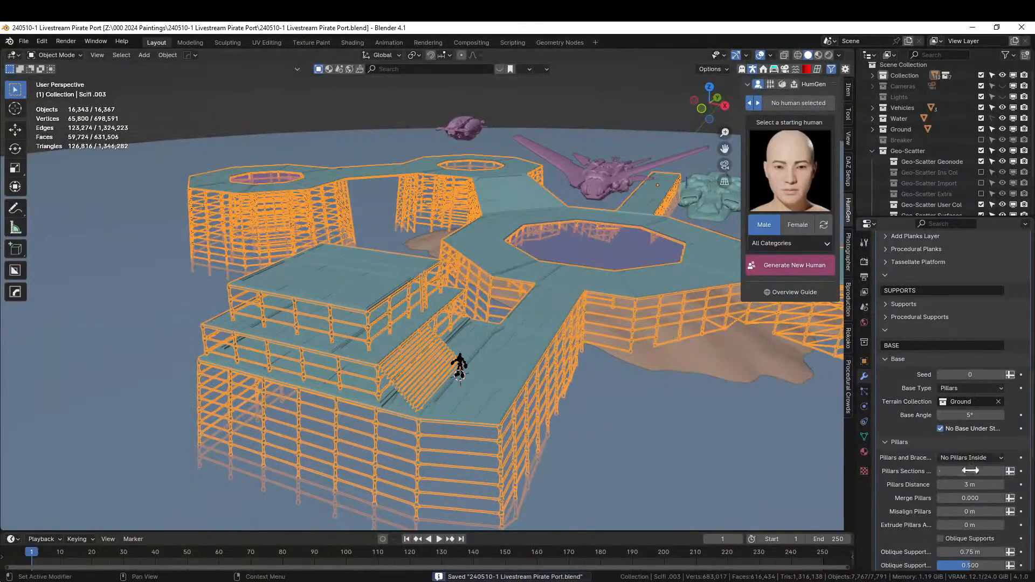
pyautogui.click(977, 488)
pyautogui.write('2')
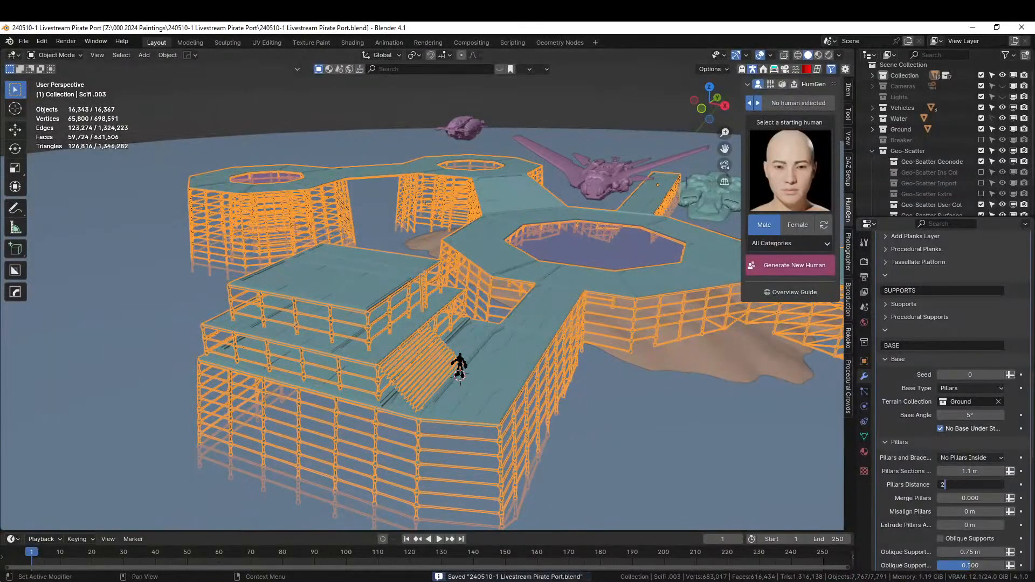
pyautogui.press('Return')
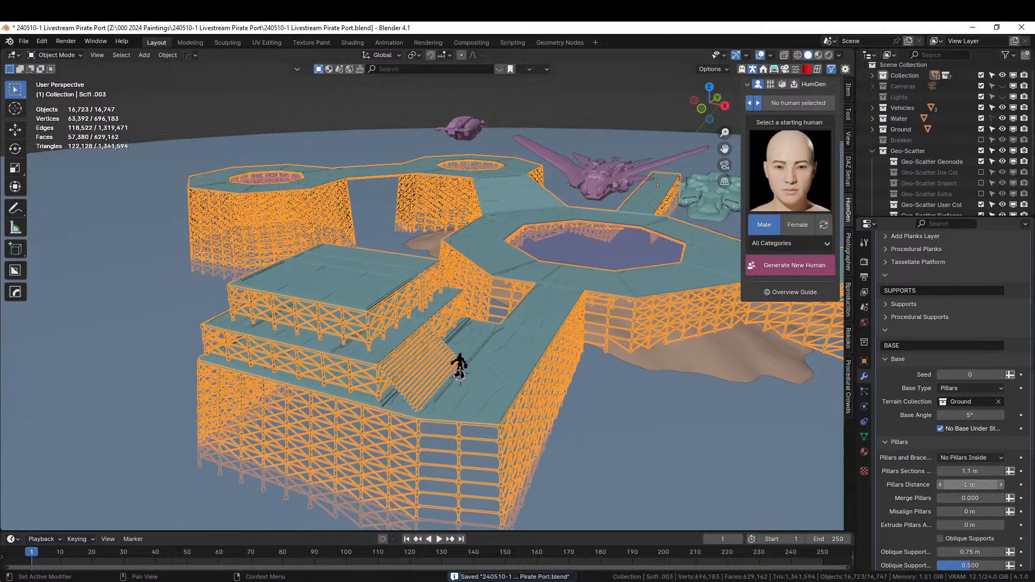
# Try Pillars Distance values of 2.5 m and 2.25 m, and settle on 2.2 m.
pyautogui.click(974, 485)
pyautogui.write('2.5')
pyautogui.press('Return')
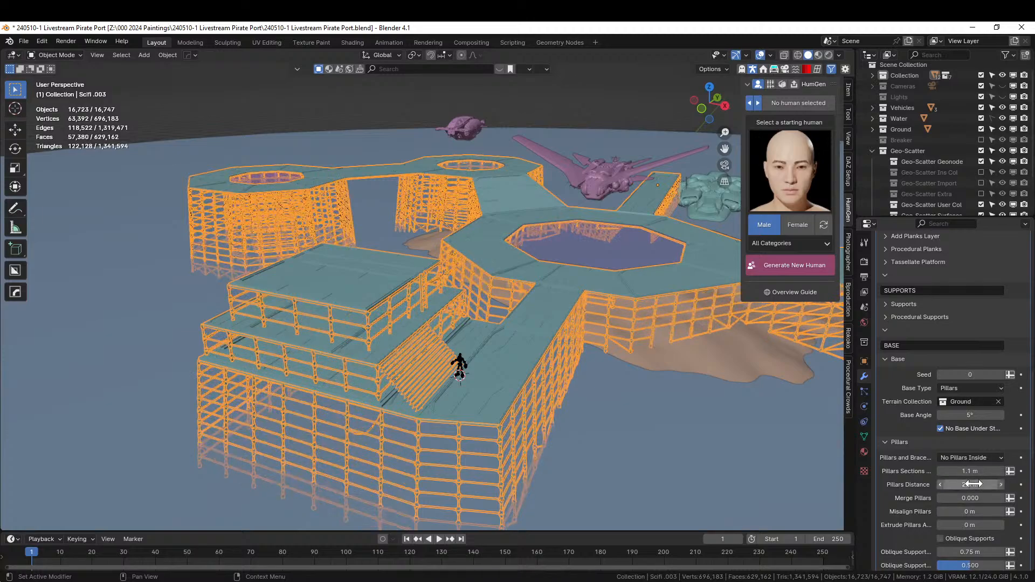
pyautogui.click(974, 484)
pyautogui.write('2.25')
pyautogui.press('Return')
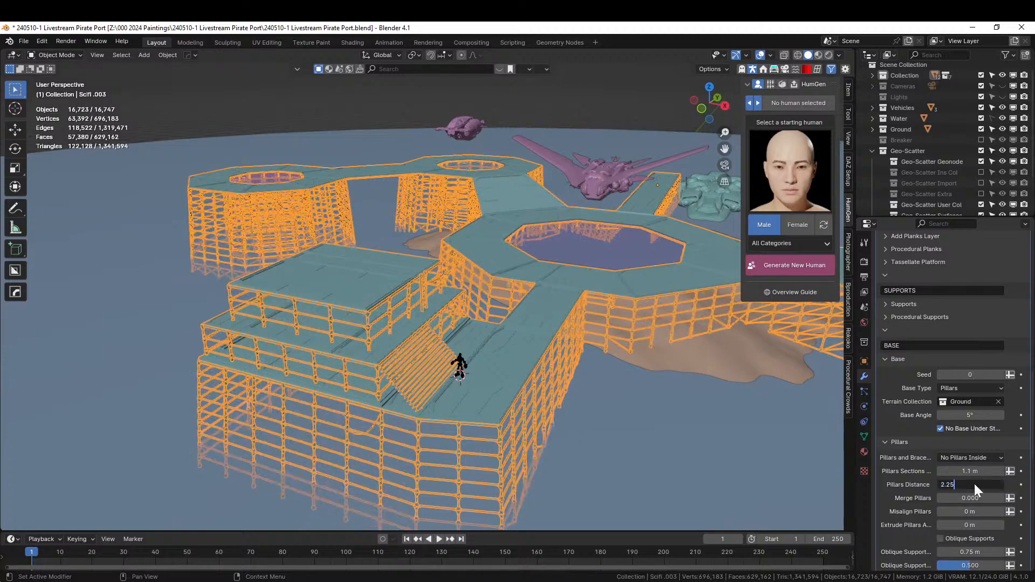
pyautogui.click(974, 485)
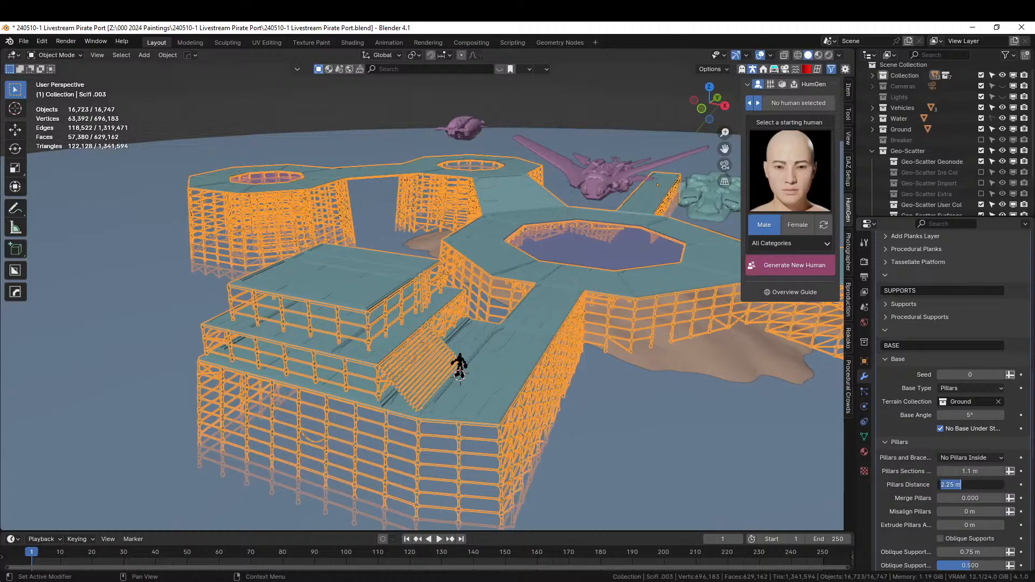
pyautogui.write('2.2')
pyautogui.press('Return')
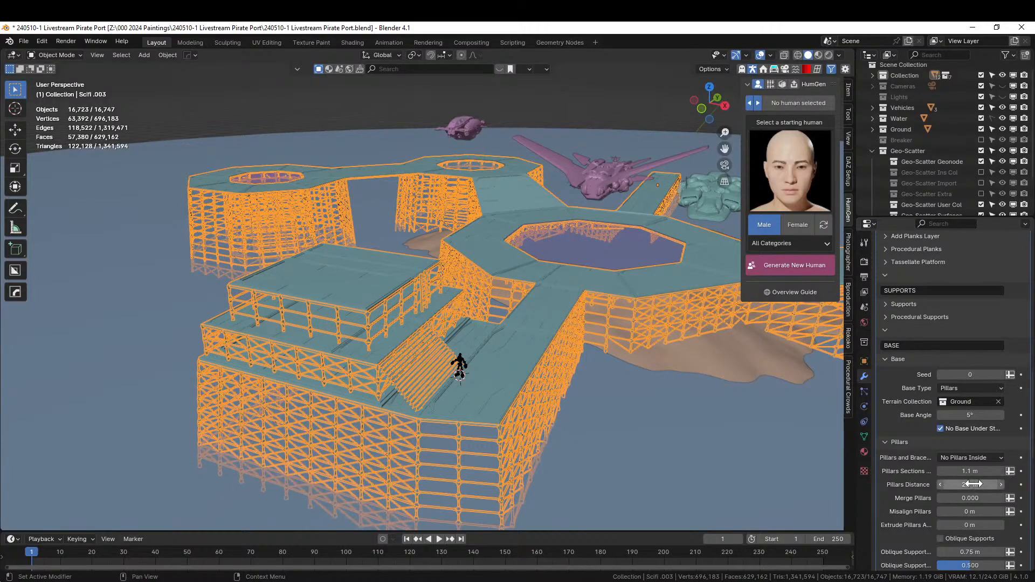
# In the platform mesh, cut an edge loop across the middle deck's face below the ladder and slide it close to the deck's outer end.
pyautogui.click(211, 362)
pyautogui.moveTo(211, 362); pyautogui.dragTo(399, 390, button='middle')
pyautogui.scroll(6, 187, 350)
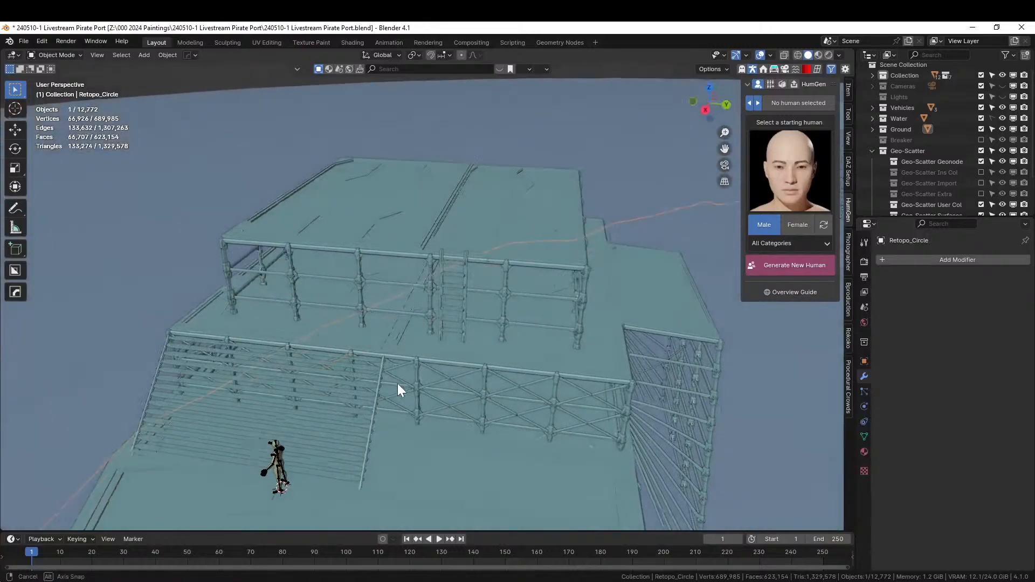
pyautogui.click(490, 362)
pyautogui.press('Tab')
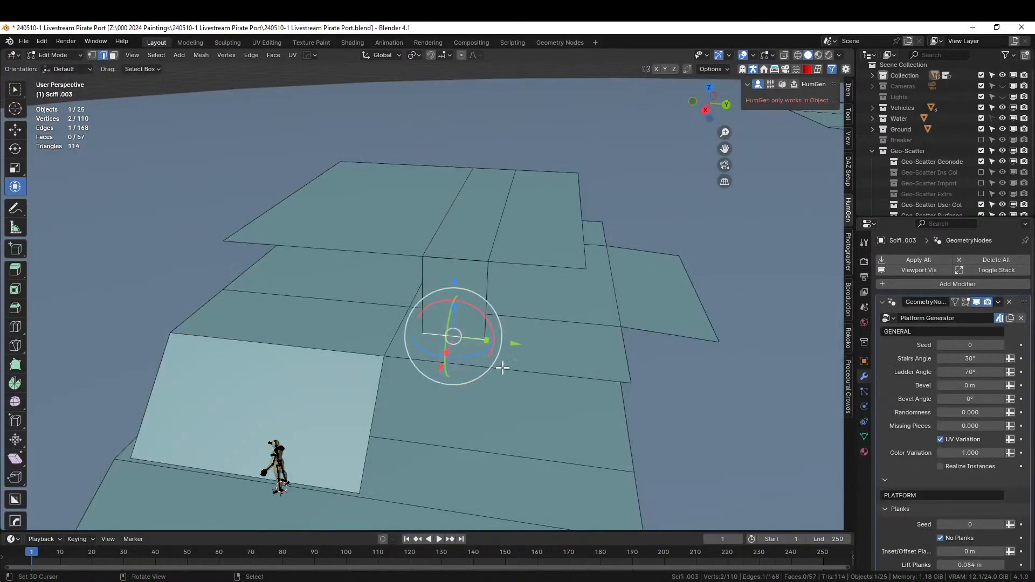
pyautogui.keyDown('shift'); pyautogui.moveTo(502, 363); pyautogui.dragTo(469, 365, button='middle'); pyautogui.keyUp('shift')
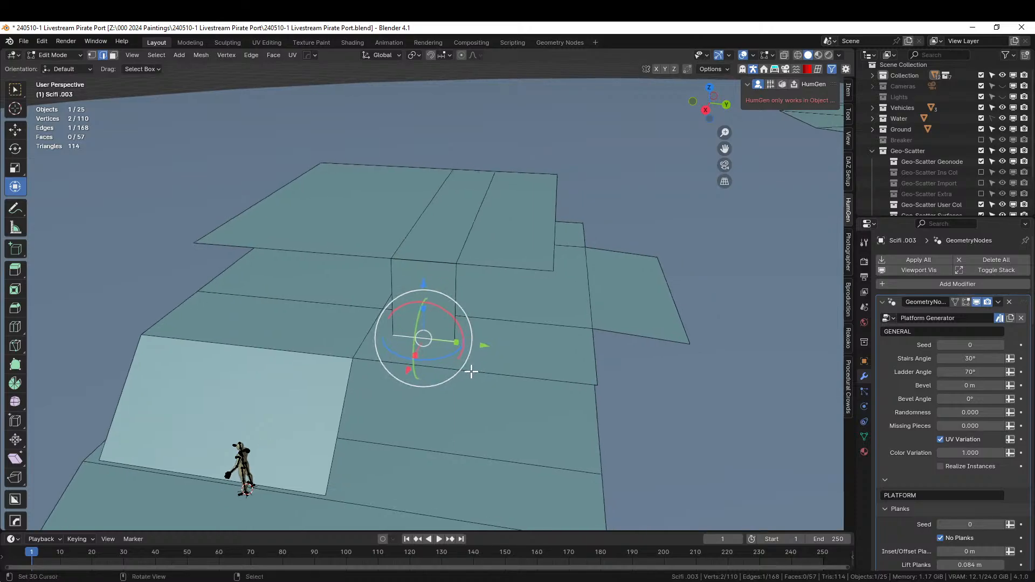
pyautogui.click(471, 371)
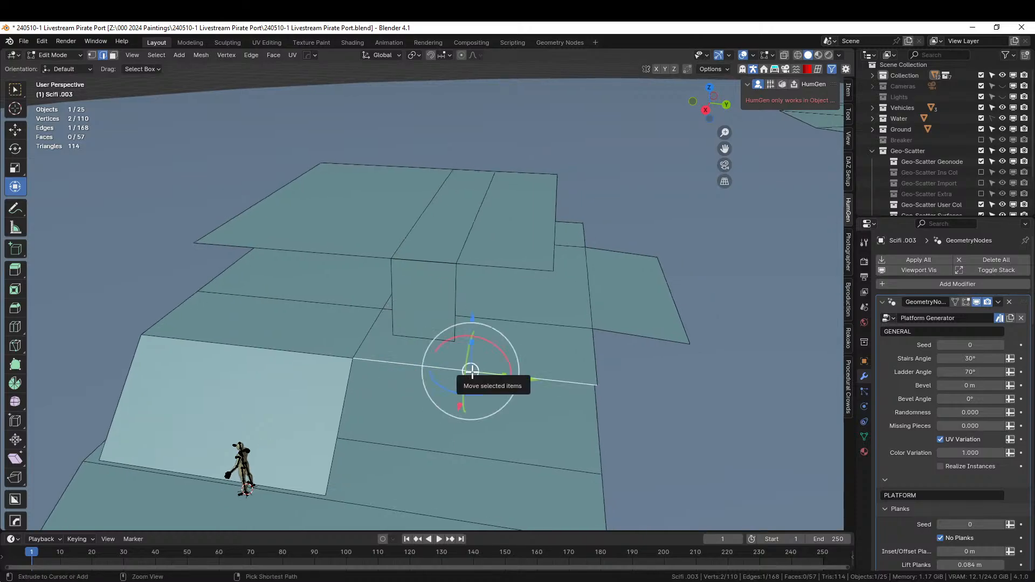
pyautogui.hotkey('ctrl', 'r')
pyautogui.click(472, 371)
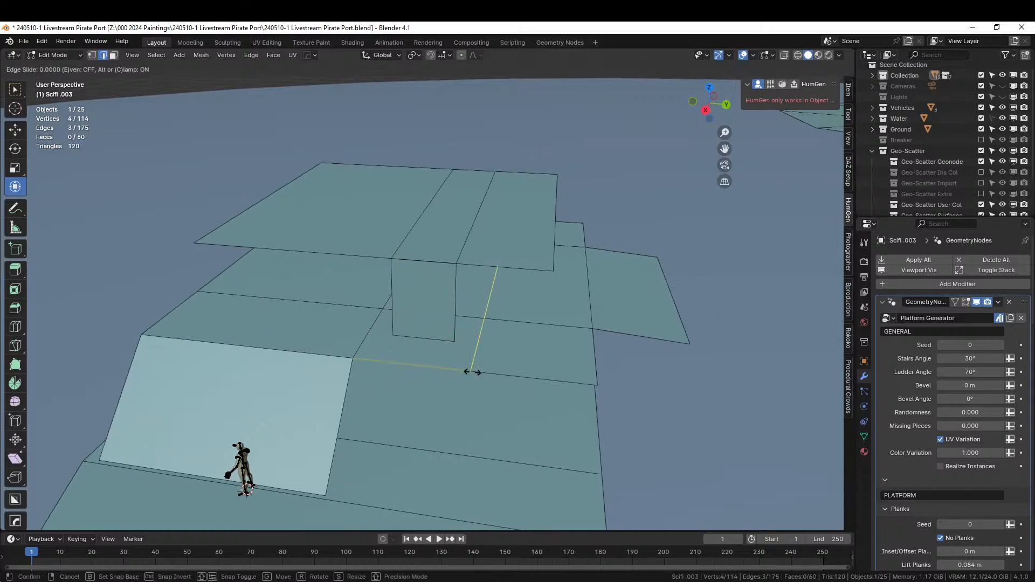
pyautogui.click(577, 392)
# Assign the Balcony material to the long middle-deck face at the foot of the ladder, and save the file.
pyautogui.click(503, 348)
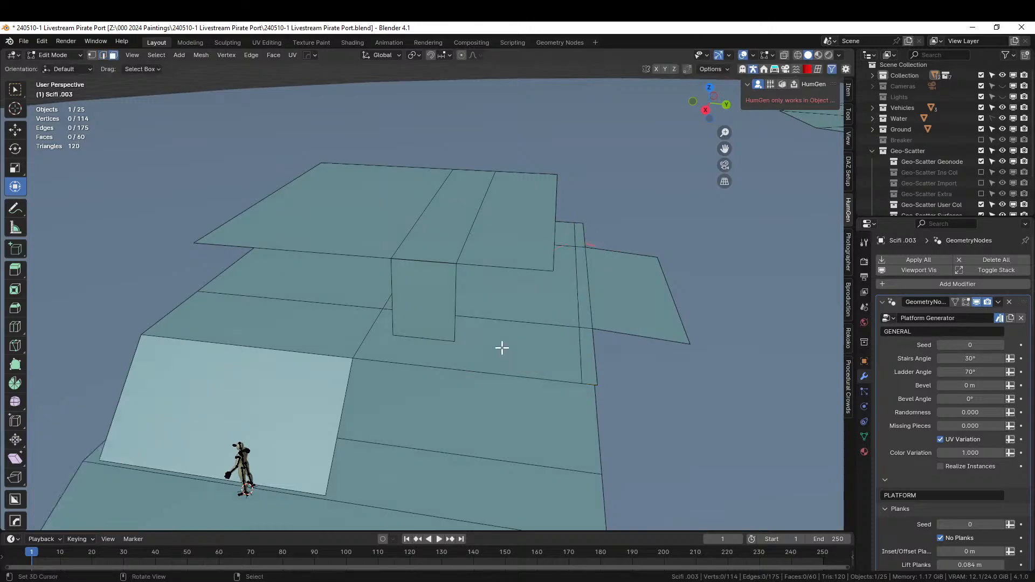
pyautogui.click(502, 348)
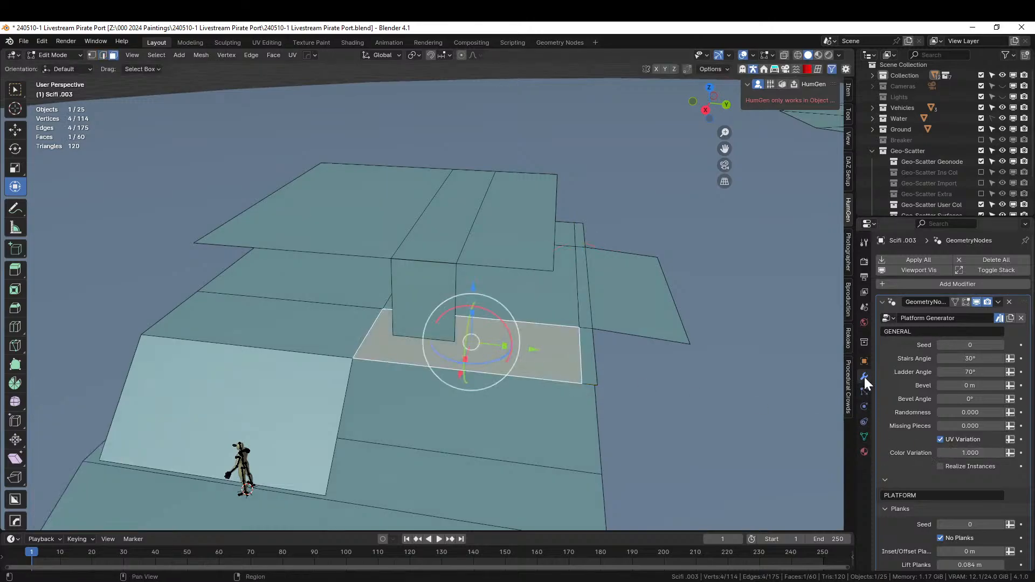
pyautogui.click(865, 452)
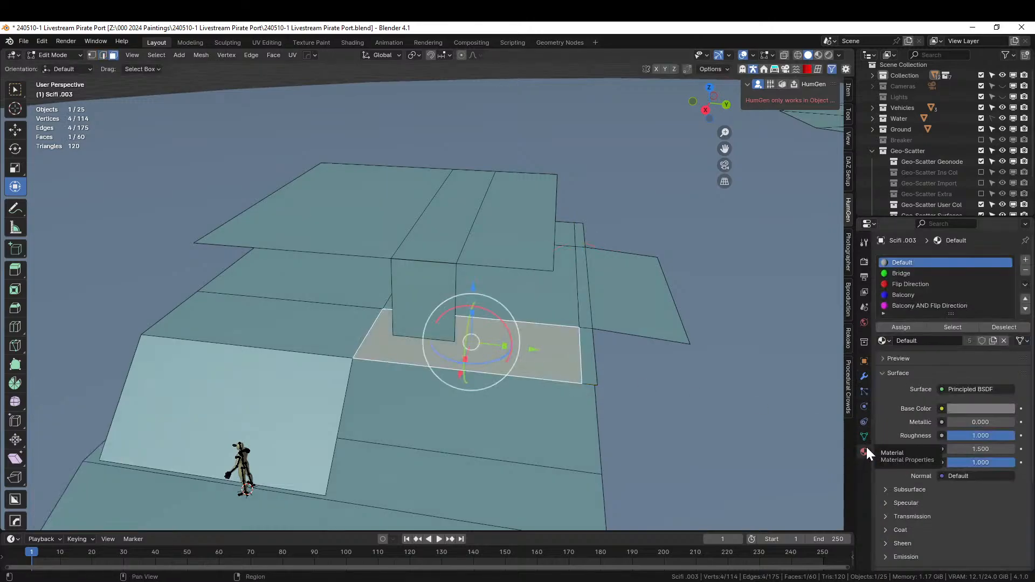
pyautogui.click(910, 296)
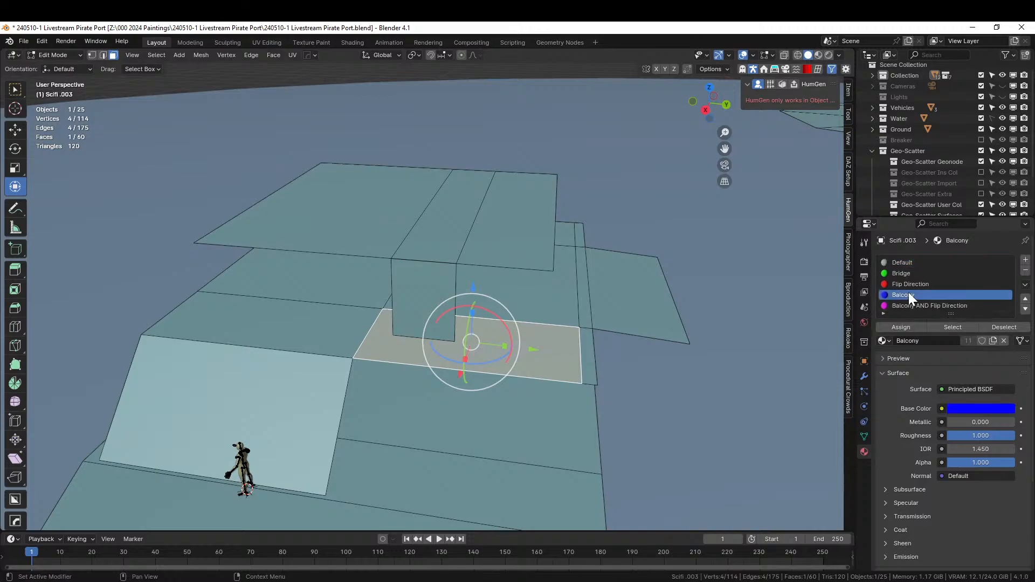
pyautogui.click(901, 329)
pyautogui.press('Tab')
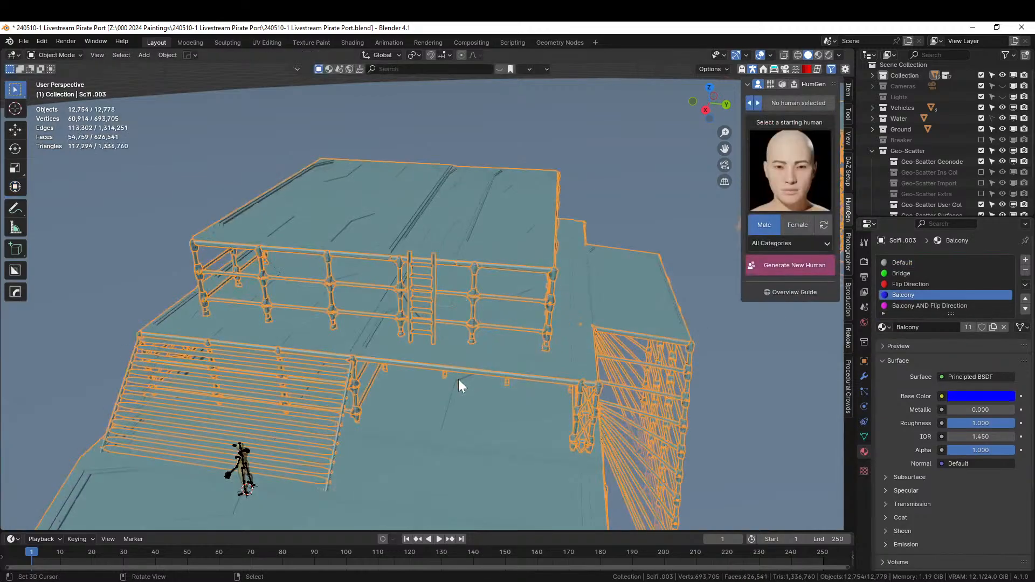
pyautogui.moveTo(457, 381); pyautogui.dragTo(511, 391, button='middle')
pyautogui.scroll(-5, 512, 378)
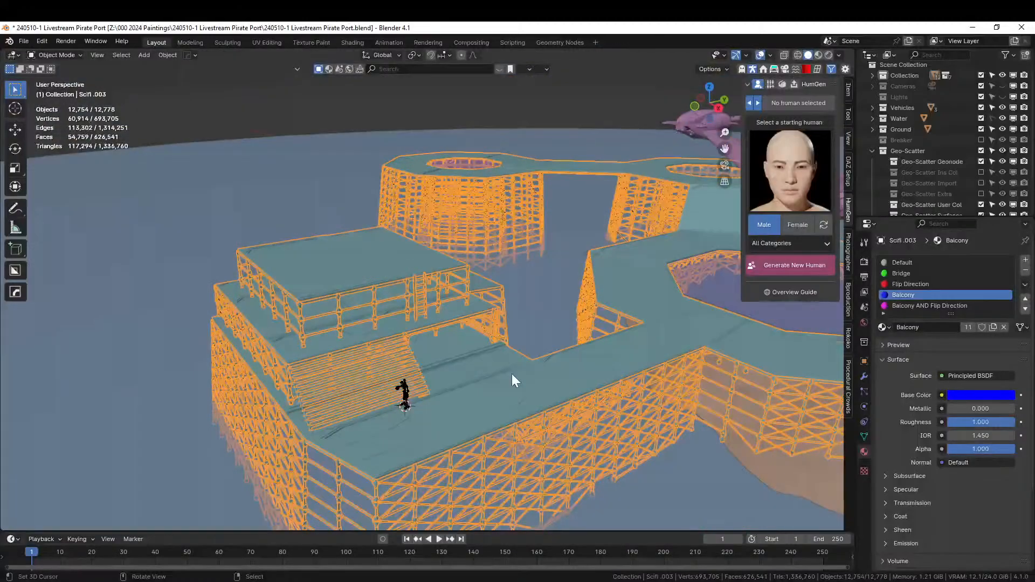
pyautogui.hotkey('ctrl', 's')
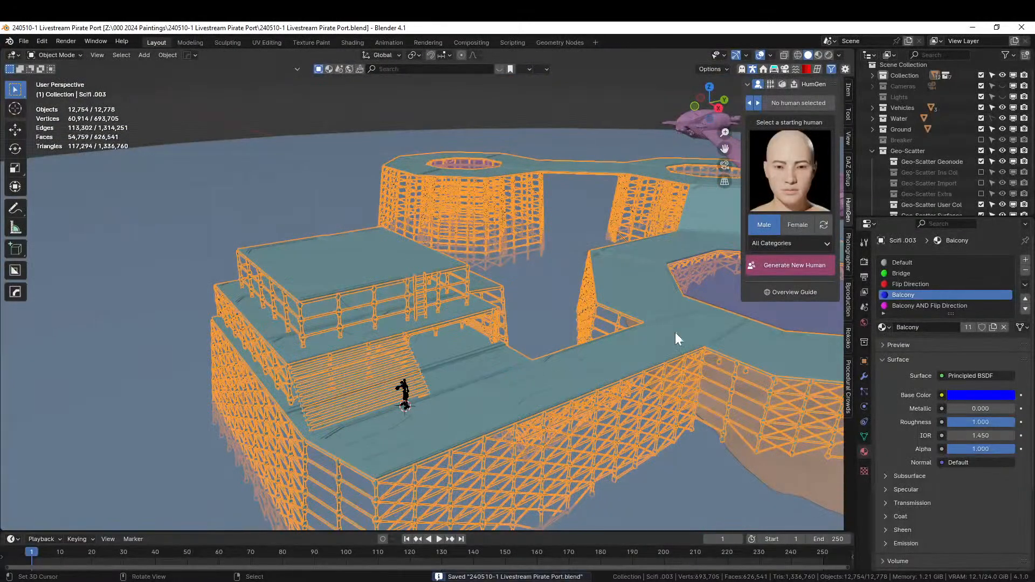
# Delete the sloping face that descends from the central octagonal platform's outer edge to the rocky ground.
pyautogui.moveTo(676, 333); pyautogui.dragTo(311, 458, button='middle')
pyautogui.scroll(-4, 669, 395)
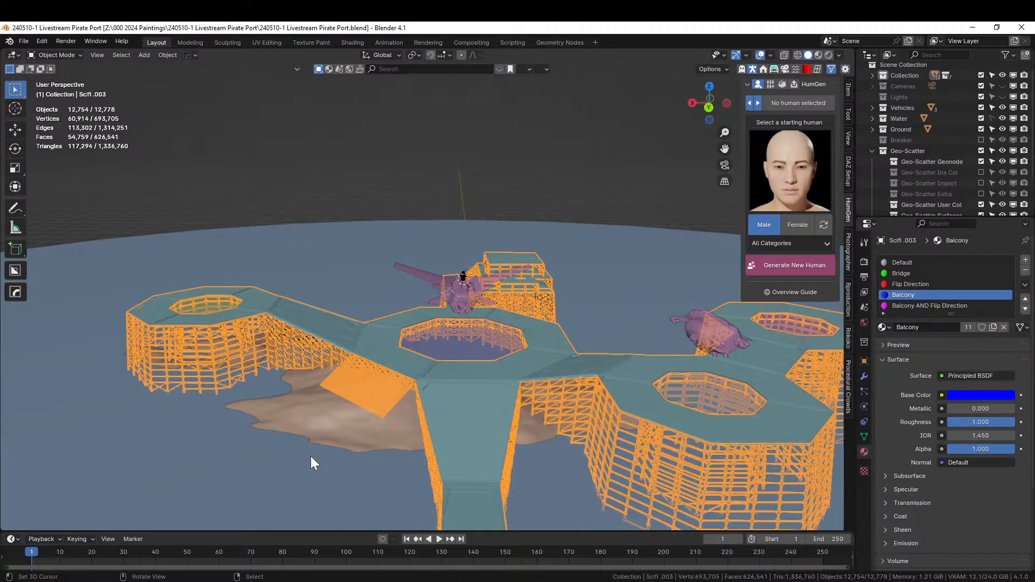
pyautogui.moveTo(341, 467); pyautogui.dragTo(527, 376, button='middle')
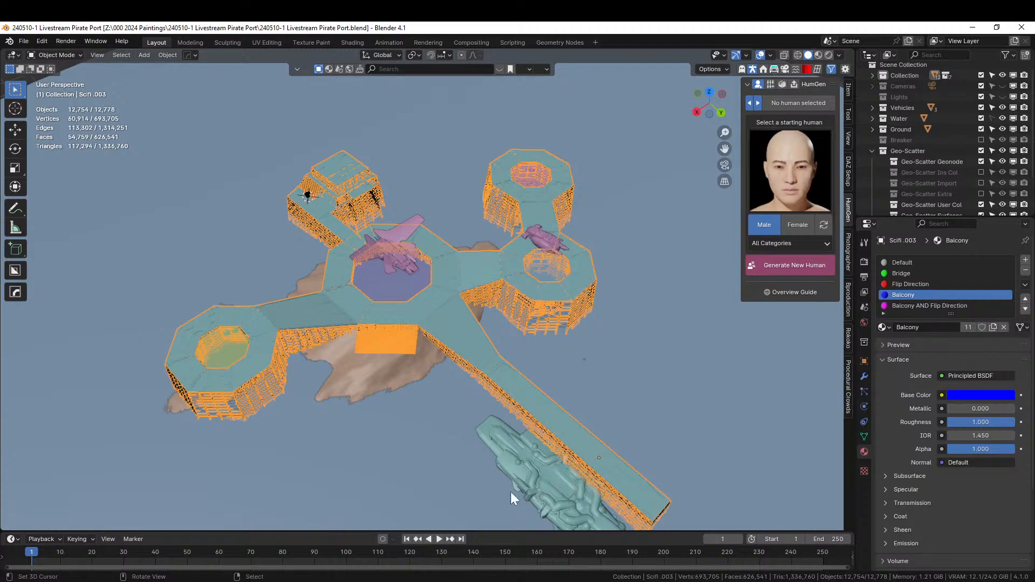
pyautogui.scroll(-5, 511, 497)
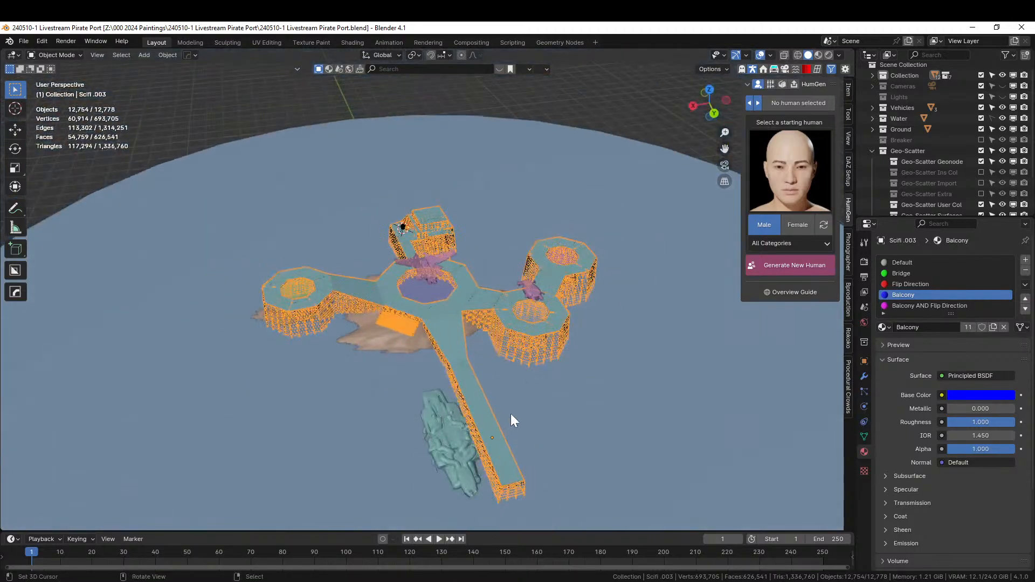
pyautogui.moveTo(511, 415); pyautogui.dragTo(617, 324, button='middle')
pyautogui.moveTo(399, 367); pyautogui.dragTo(492, 373, button='middle')
pyautogui.scroll(3, 353, 384)
pyautogui.click(324, 439)
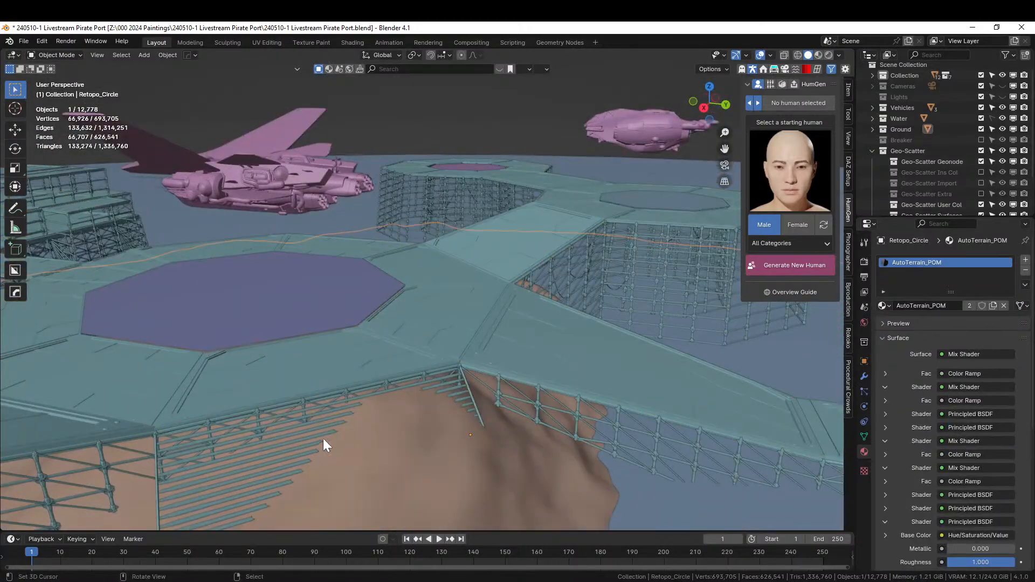
pyautogui.click(220, 427)
pyautogui.press('Tab')
pyautogui.click(229, 434)
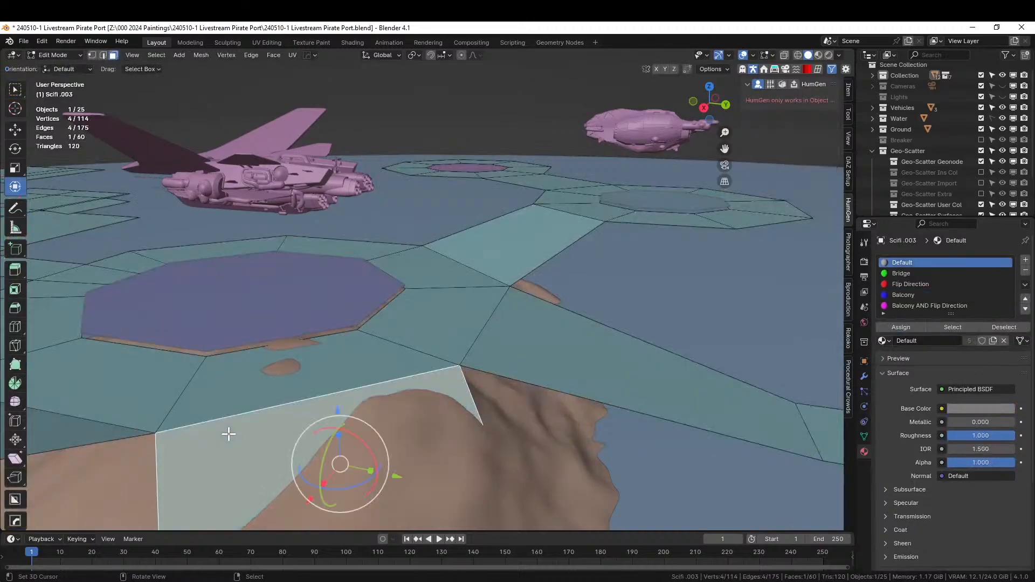
pyautogui.press('x')
pyautogui.click(228, 434)
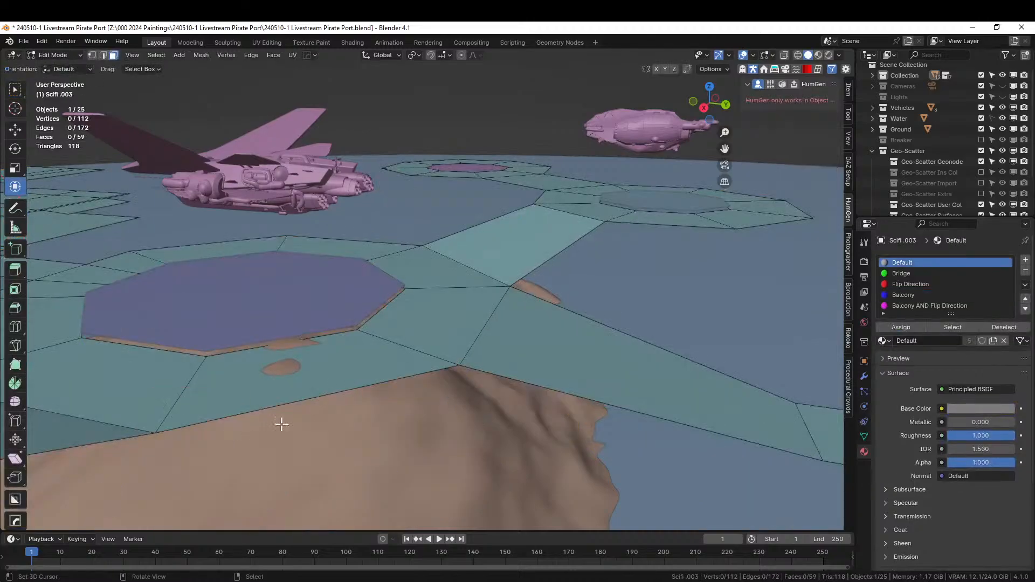
# Cut an edge loop across the octagon ring face above the rock, sliding it toward one corner with a factor of -0.583.
pyautogui.click(287, 400)
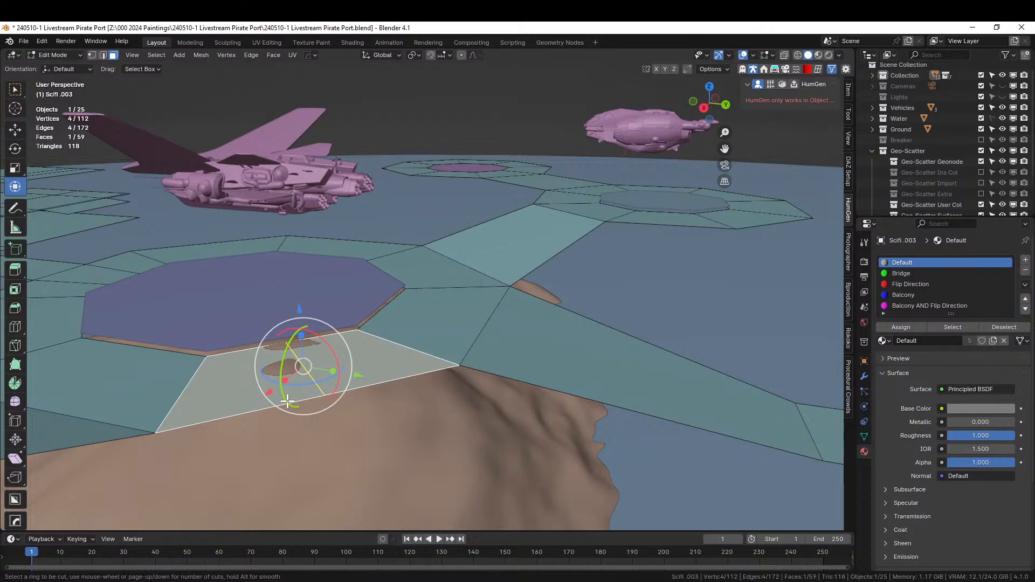
pyautogui.moveTo(287, 402); pyautogui.dragTo(264, 403)
pyautogui.click(200, 425)
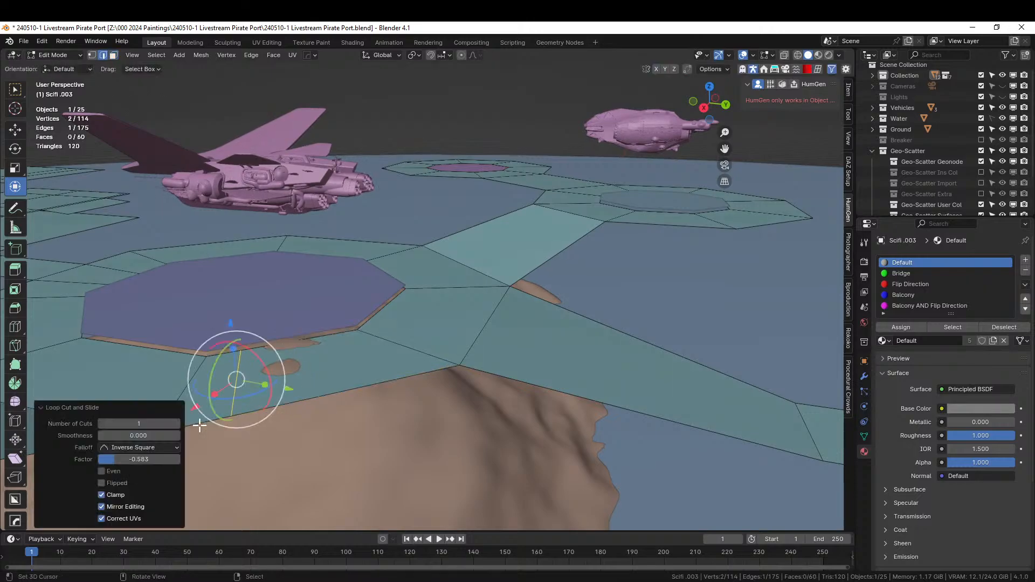
# Extrude the short outer edge beside the new loop cut and move it about 2.47 m down along Z.
pyautogui.rightClick(215, 420)
pyautogui.moveTo(215, 420); pyautogui.dragTo(268, 402, button='middle')
pyautogui.press('e')
pyautogui.rightClick(268, 402)
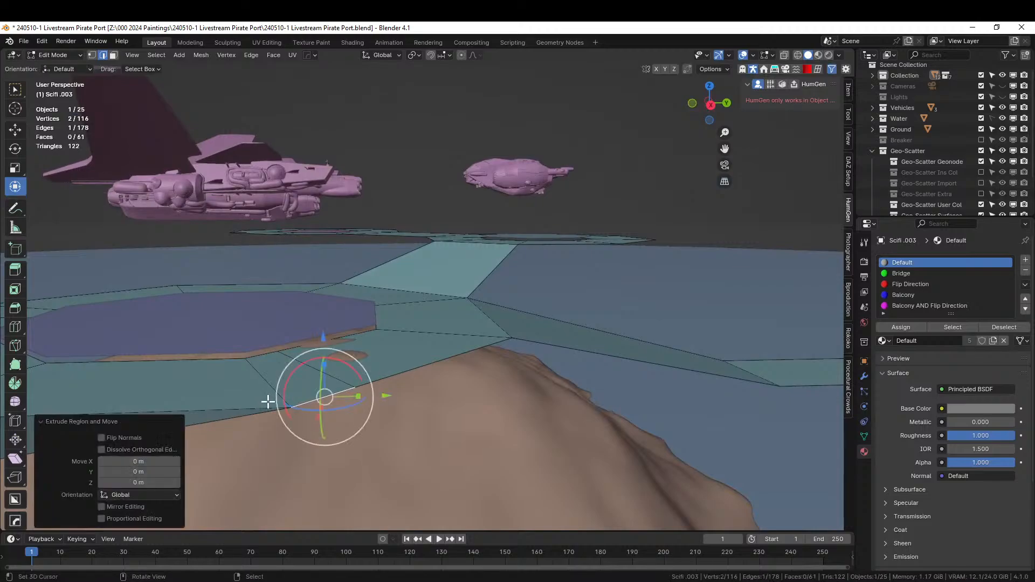
pyautogui.press('g')
pyautogui.press('z')
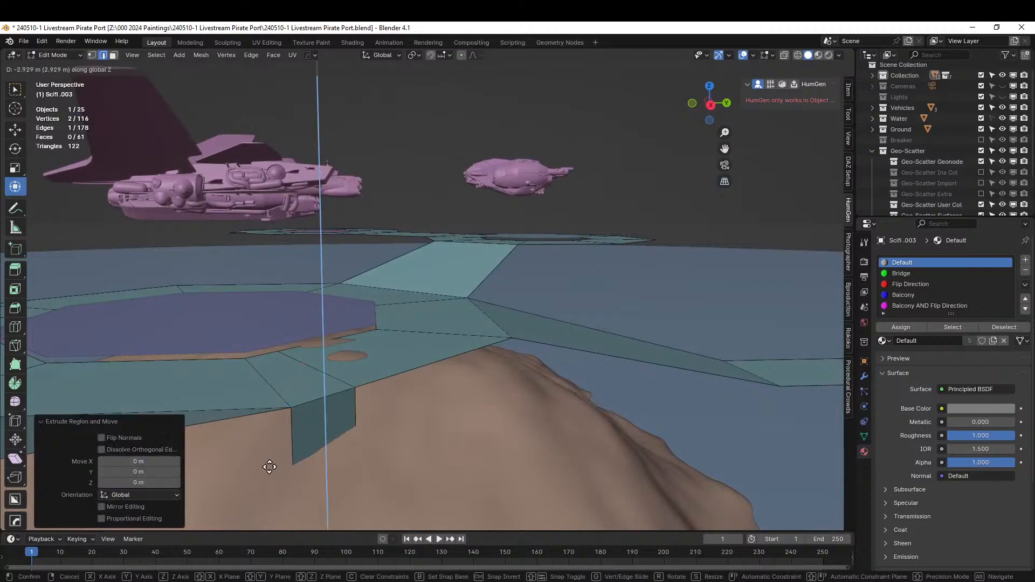
pyautogui.click(271, 463)
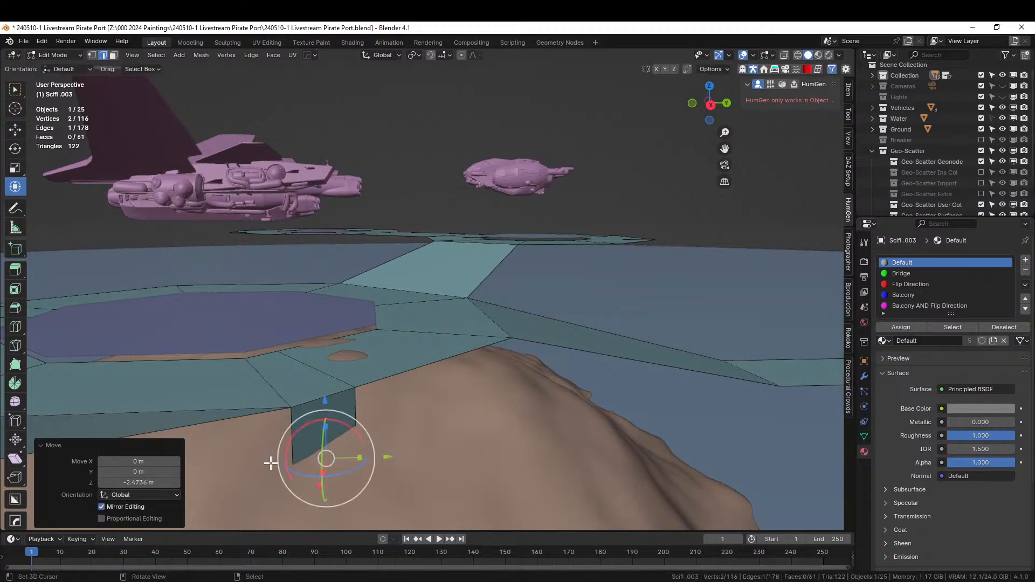
pyautogui.press('KP_7')
pyautogui.press('h')
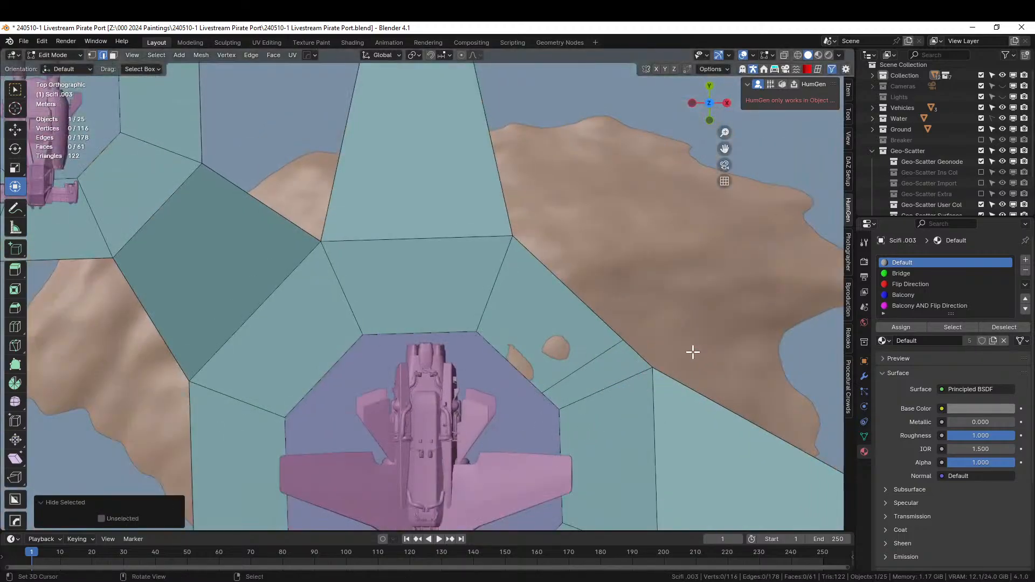
pyautogui.moveTo(718, 333); pyautogui.dragTo(485, 294, button='middle')
pyautogui.hotkey('alt', 'h')
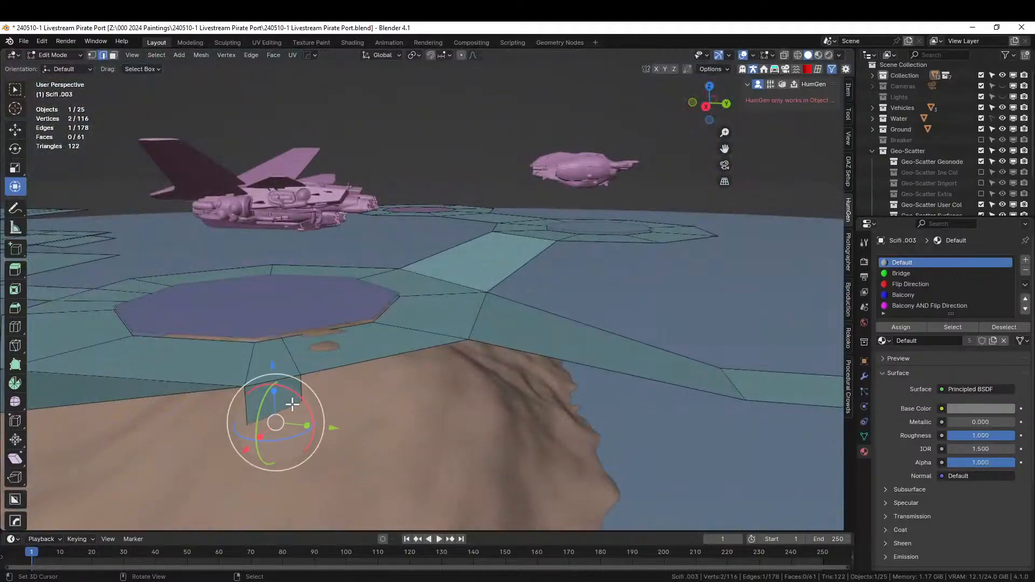
# Isolate the platform mesh and, in top view, move the descending face's lower edge about 0.73 m outward from the octagon ring.
pyautogui.press('KP_Divide')
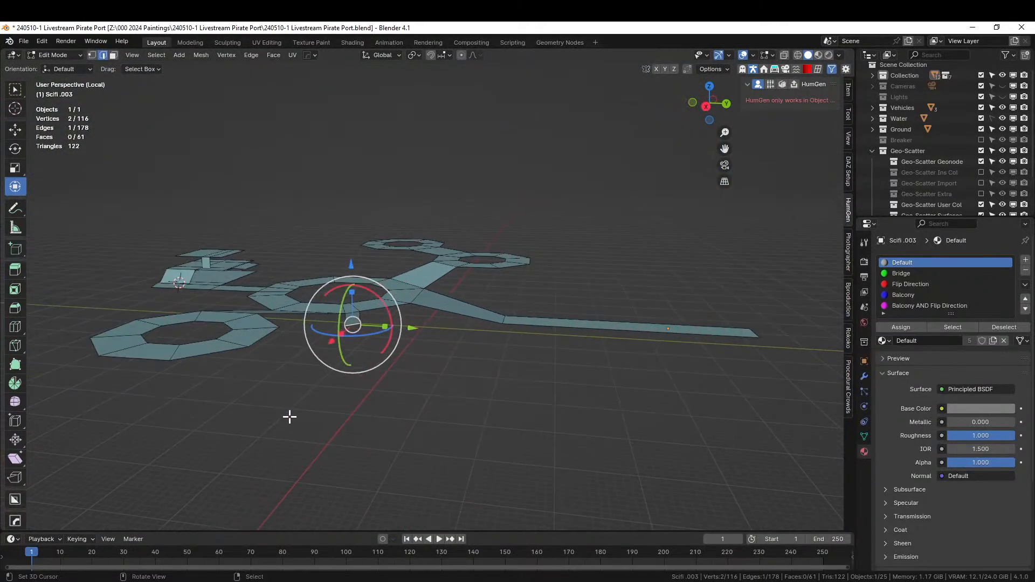
pyautogui.press('KP_7')
pyautogui.scroll(3, 521, 418)
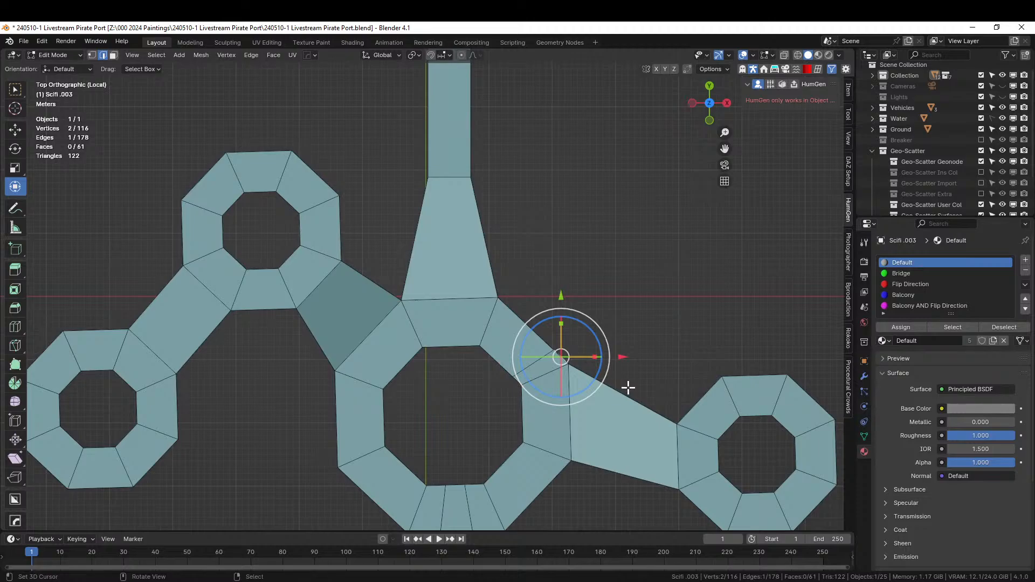
pyautogui.press('g')
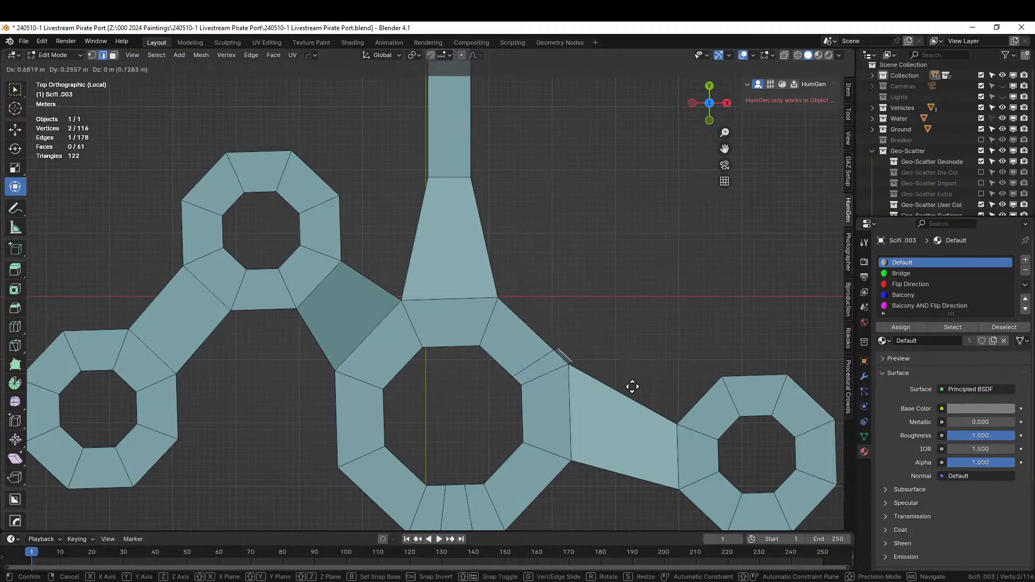
pyautogui.click(632, 387)
pyautogui.press('Tab')
pyautogui.moveTo(629, 387); pyautogui.dragTo(456, 303, button='middle')
pyautogui.scroll(2, 456, 303)
pyautogui.keyDown('shift'); pyautogui.moveTo(399, 340); pyautogui.dragTo(454, 303, button='middle'); pyautogui.keyUp('shift')
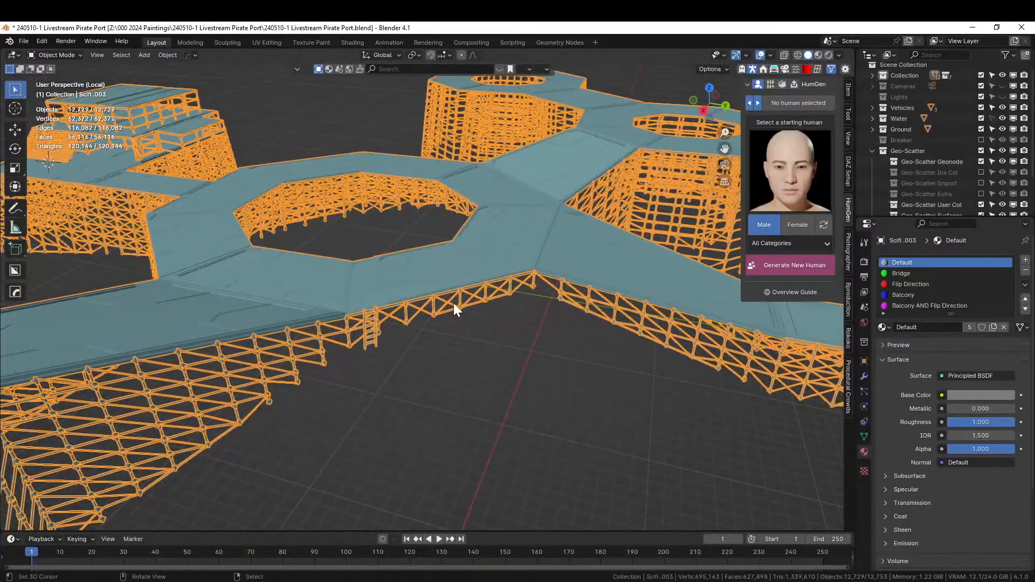
# Compare the generated ladder with its base face, and enable the Platform Generator modifier's display in Edit Mode.
pyautogui.scroll(3, 454, 303)
pyautogui.moveTo(354, 383); pyautogui.dragTo(542, 316, button='middle')
pyautogui.press('Tab')
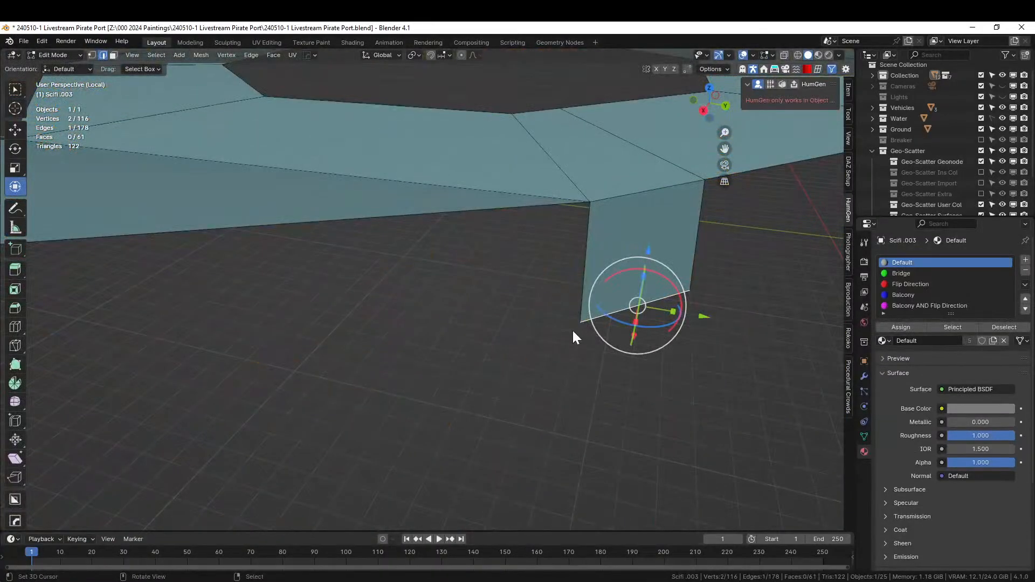
pyautogui.press('Tab')
pyautogui.moveTo(619, 347); pyautogui.dragTo(462, 397, button='middle')
pyautogui.press('Tab')
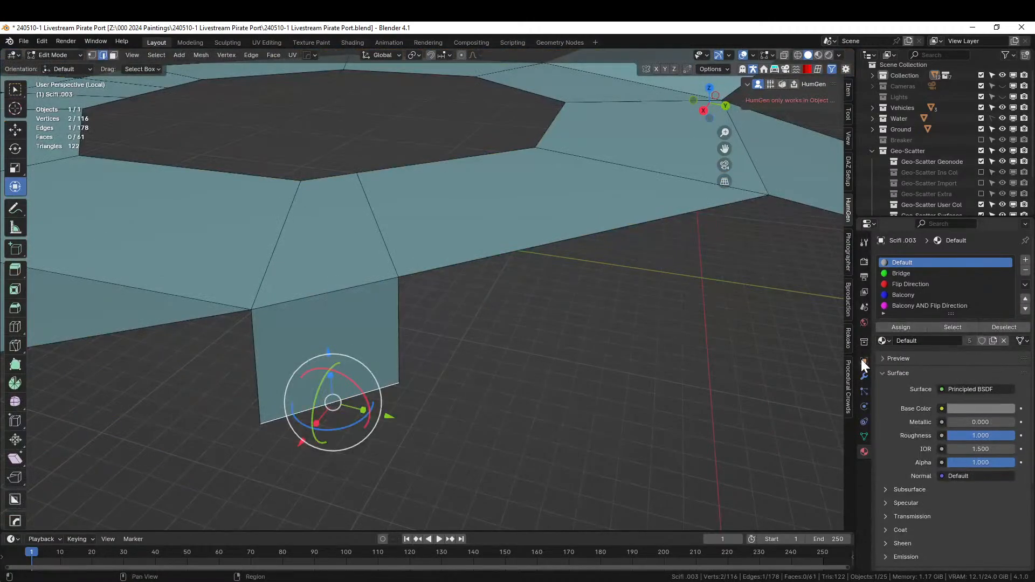
pyautogui.click(863, 376)
pyautogui.click(966, 302)
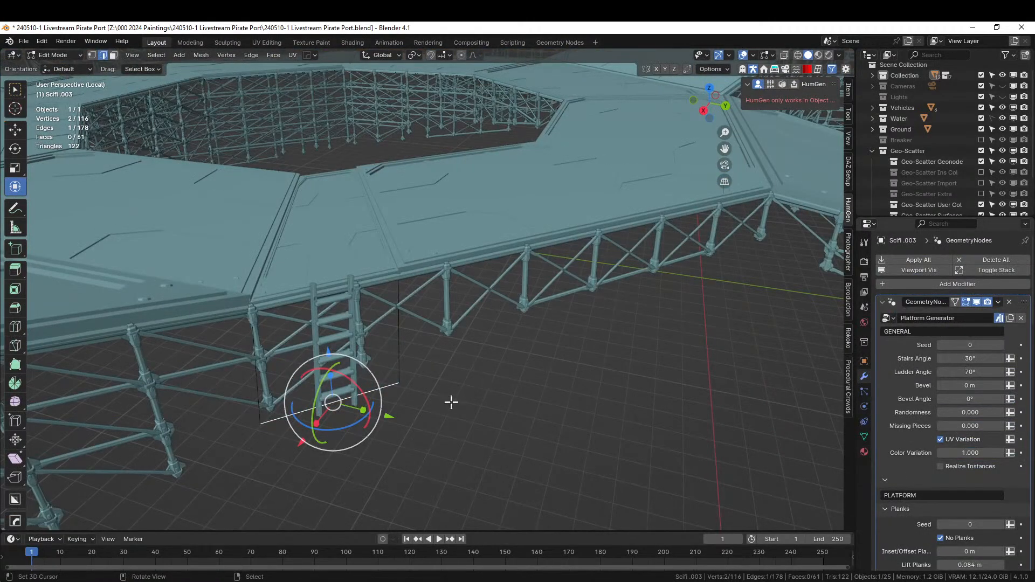
# Nudge the ladder face's lower edge by about -0.09 m X, 0.18 m Y and 0.04 m Z, leave isolation and save the file.
pyautogui.press('g')
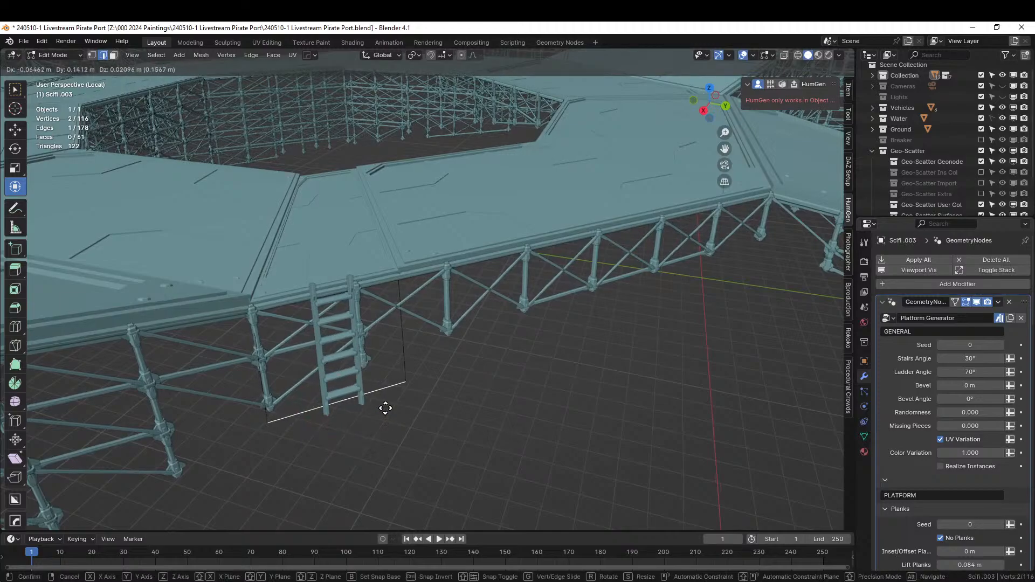
pyautogui.click(388, 407)
pyautogui.moveTo(397, 414); pyautogui.dragTo(381, 429, button='middle')
pyautogui.scroll(-6, 408, 434)
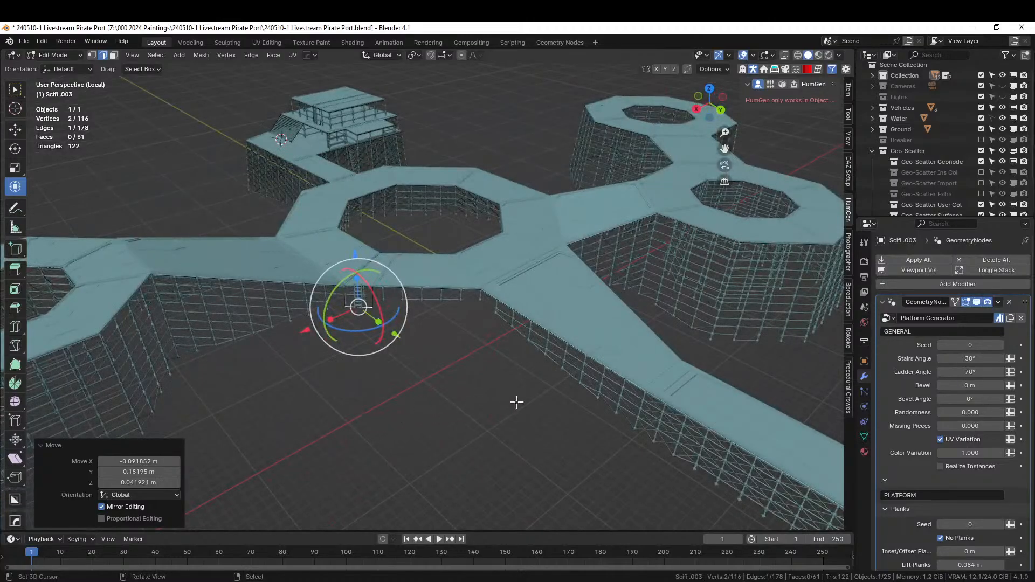
pyautogui.keyDown('shift'); pyautogui.moveTo(517, 403); pyautogui.dragTo(230, 268, button='middle'); pyautogui.keyUp('shift')
pyautogui.press('KP_Divide')
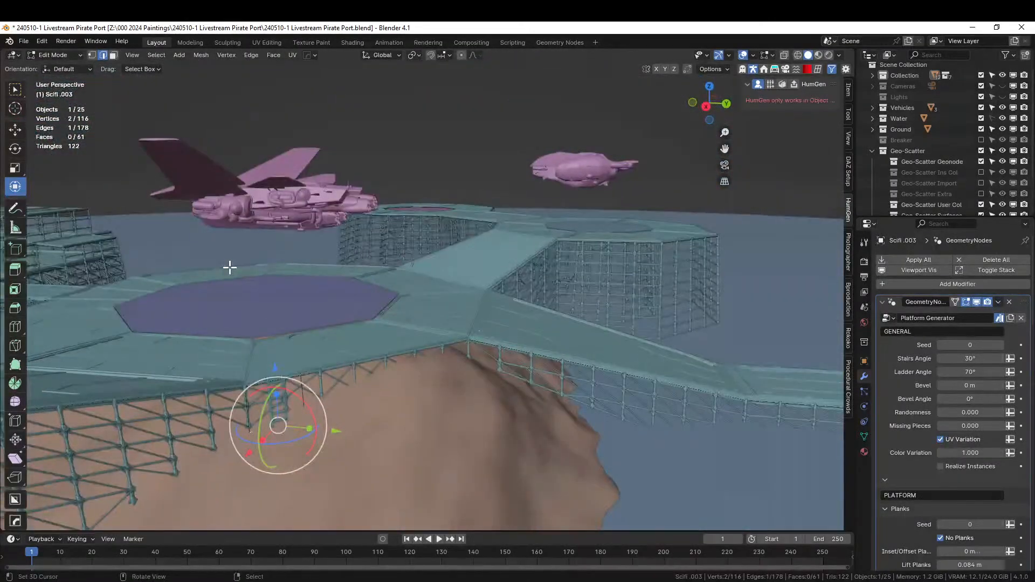
pyautogui.hotkey('ctrl', 's')
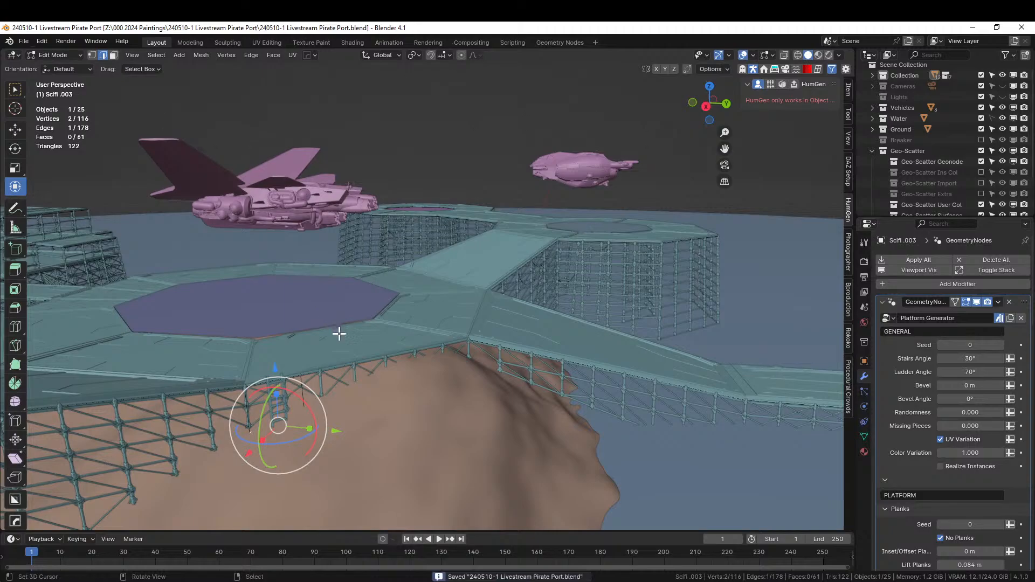
# Hide the modifier's result in Edit Mode and cut an edge loop across the long walkway near its inner end, with a factor of 0.784.
pyautogui.moveTo(337, 331); pyautogui.dragTo(493, 395, button='middle')
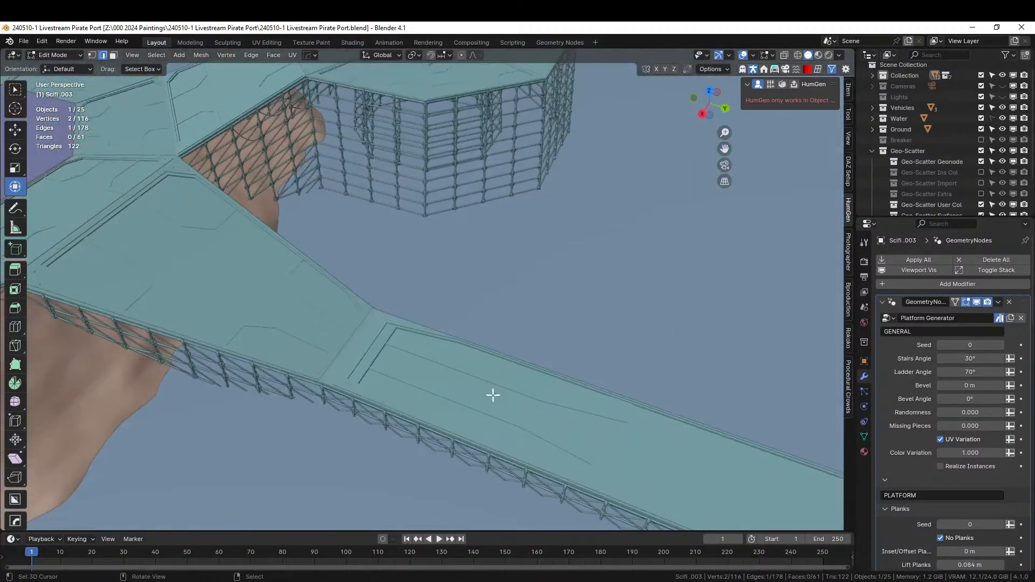
pyautogui.press('Tab')
pyautogui.press('a')
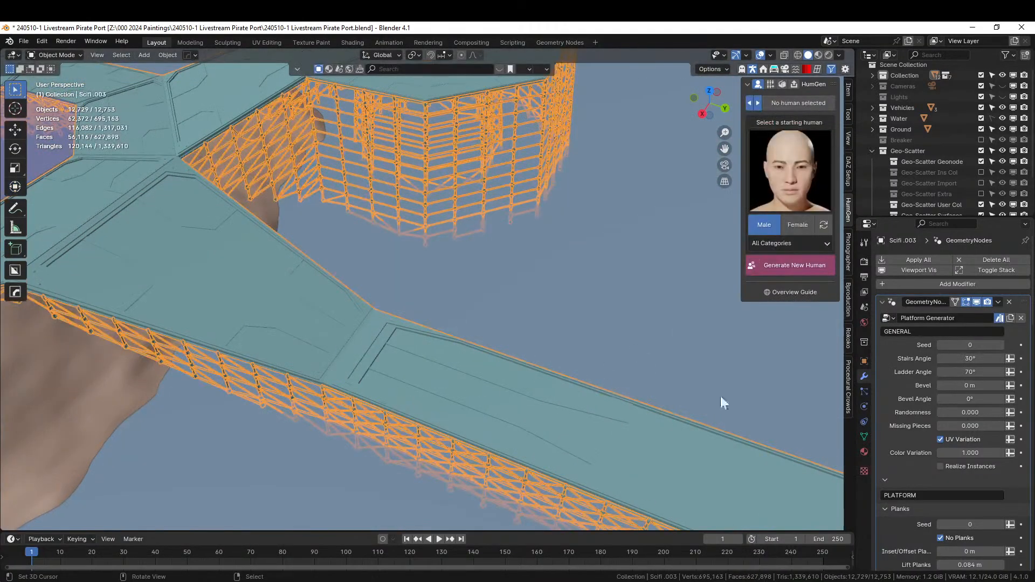
pyautogui.click(966, 303)
pyautogui.press('Tab')
pyautogui.moveTo(458, 409); pyautogui.dragTo(374, 432, button='middle')
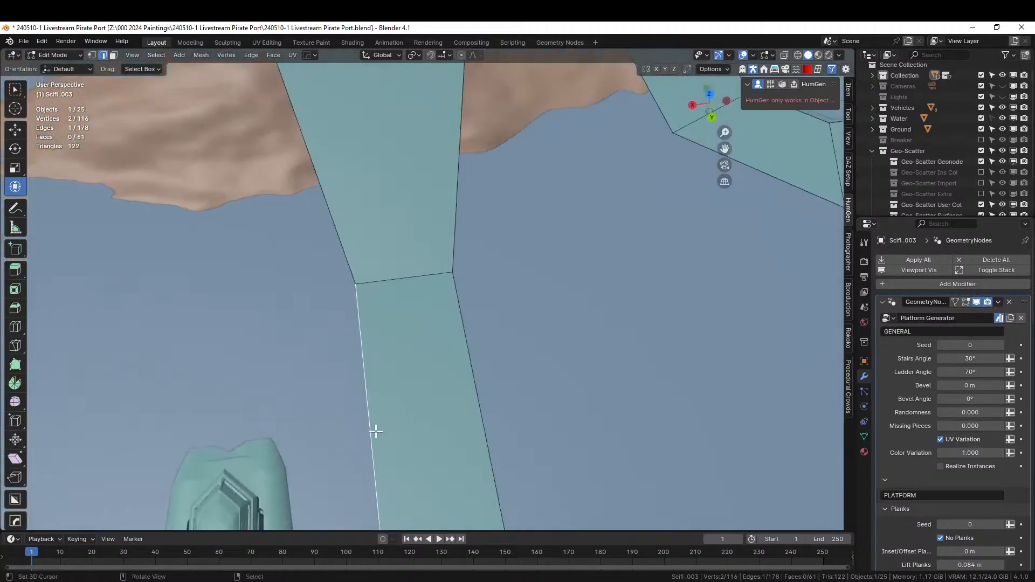
pyautogui.scroll(-4, 374, 432)
pyautogui.hotkey('ctrl', 'r')
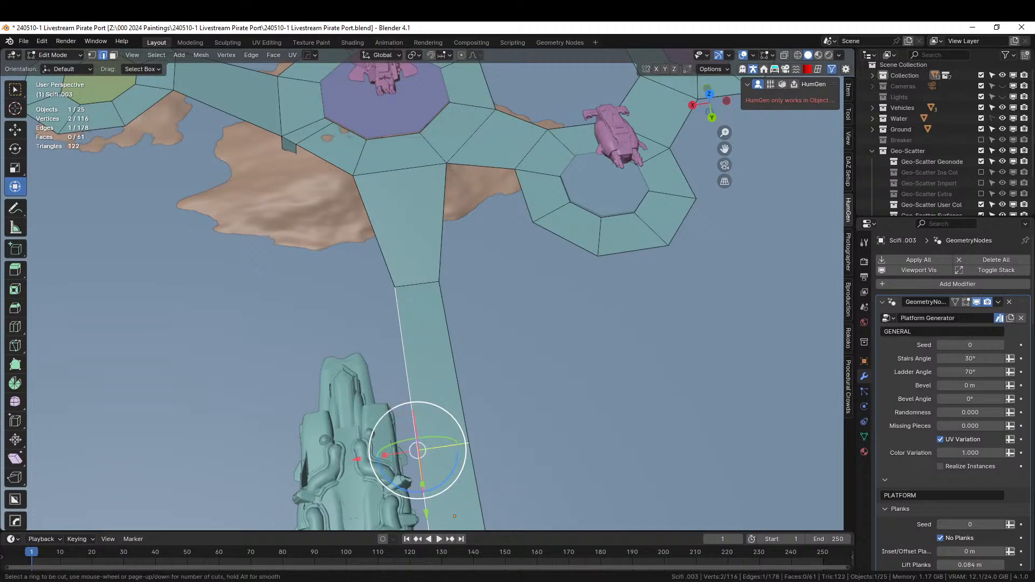
pyautogui.click(405, 426)
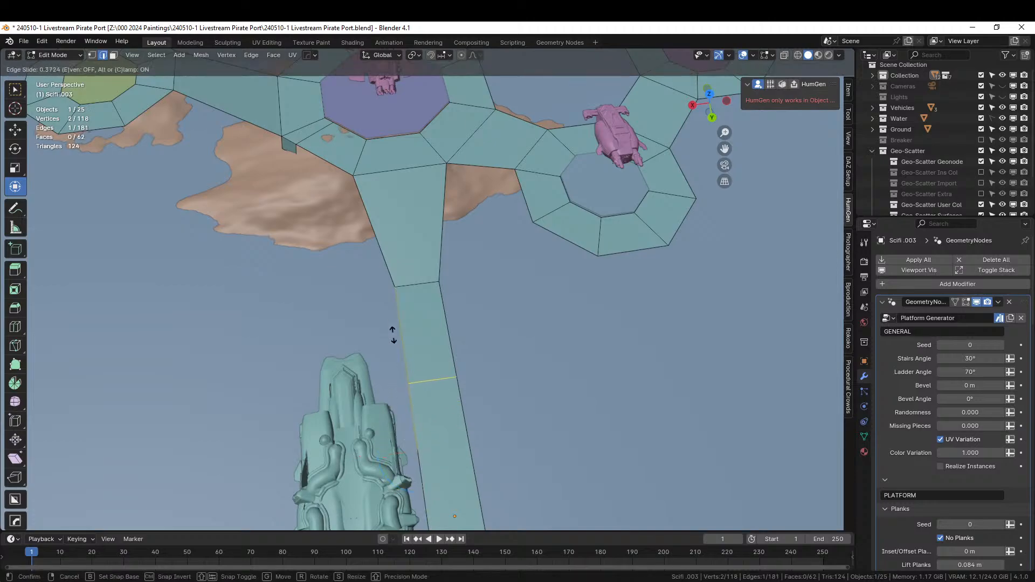
pyautogui.click(392, 254)
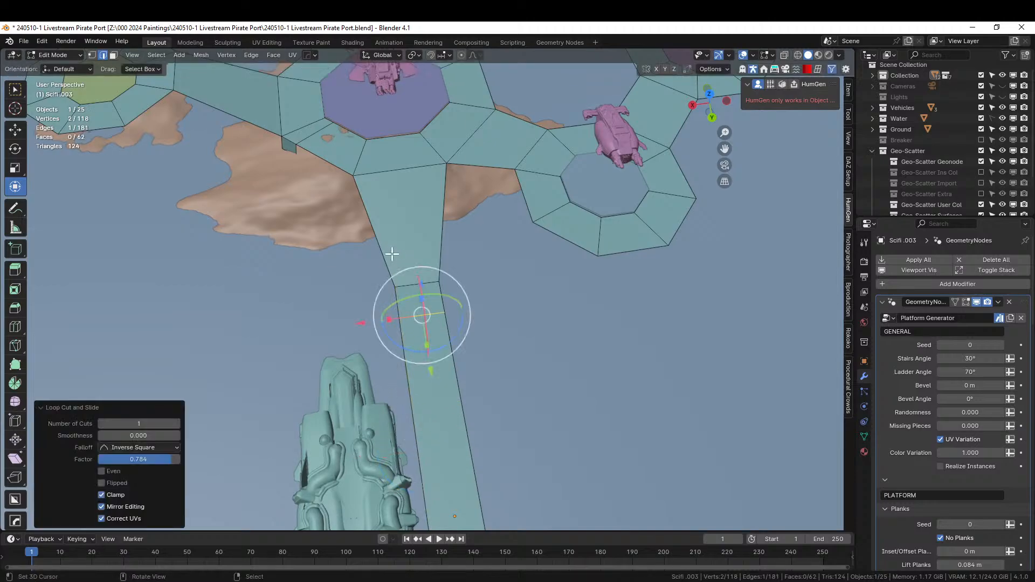
# In top view, extrude the side edge of the walkway's short new segment about 6 m outward along negative X.
pyautogui.press('KP_7')
pyautogui.scroll(4, 523, 281)
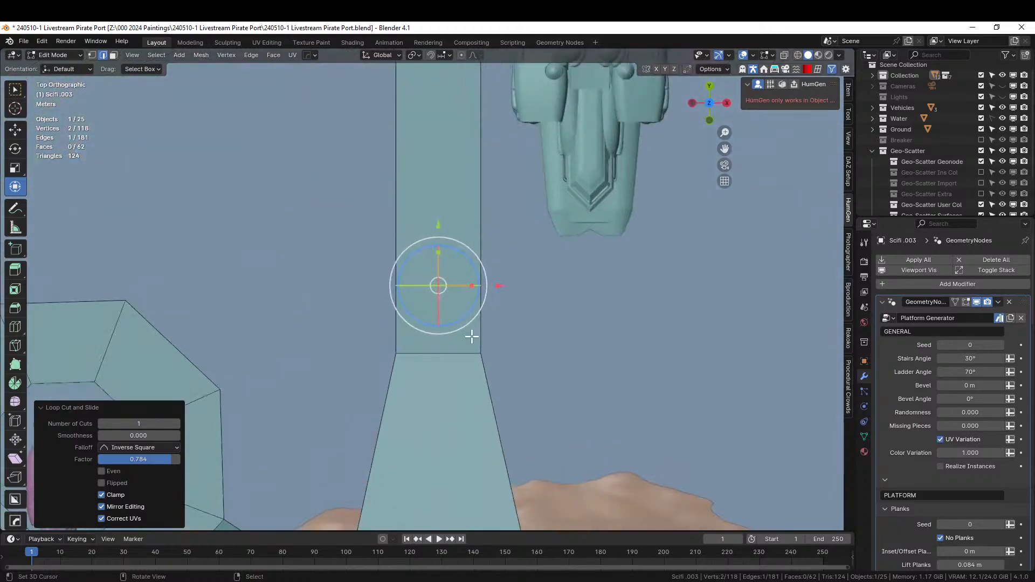
pyautogui.press('e')
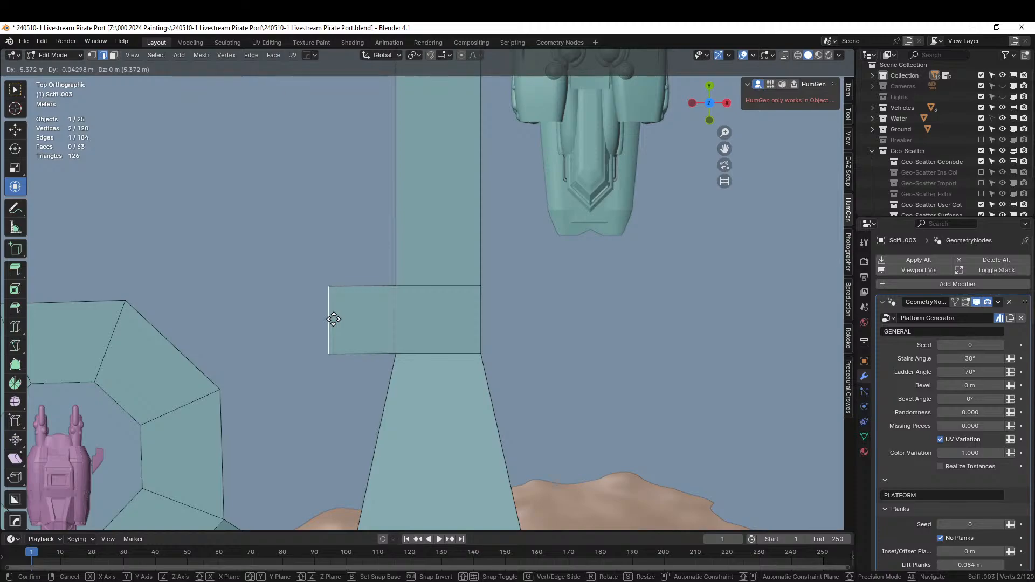
pyautogui.click(318, 319)
pyautogui.moveTo(318, 319); pyautogui.dragTo(376, 406, button='middle')
# Duplicate the extruded side face in place and raise the copy 3 m along Z.
pyautogui.press('3')
pyautogui.click(376, 386)
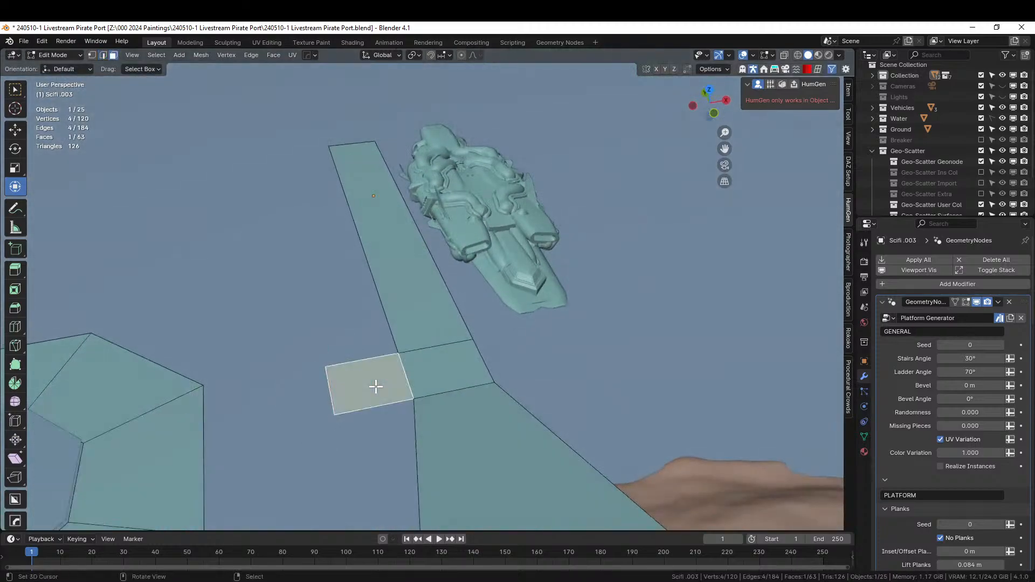
pyautogui.hotkey('shift', 'd')
pyautogui.rightClick(376, 387)
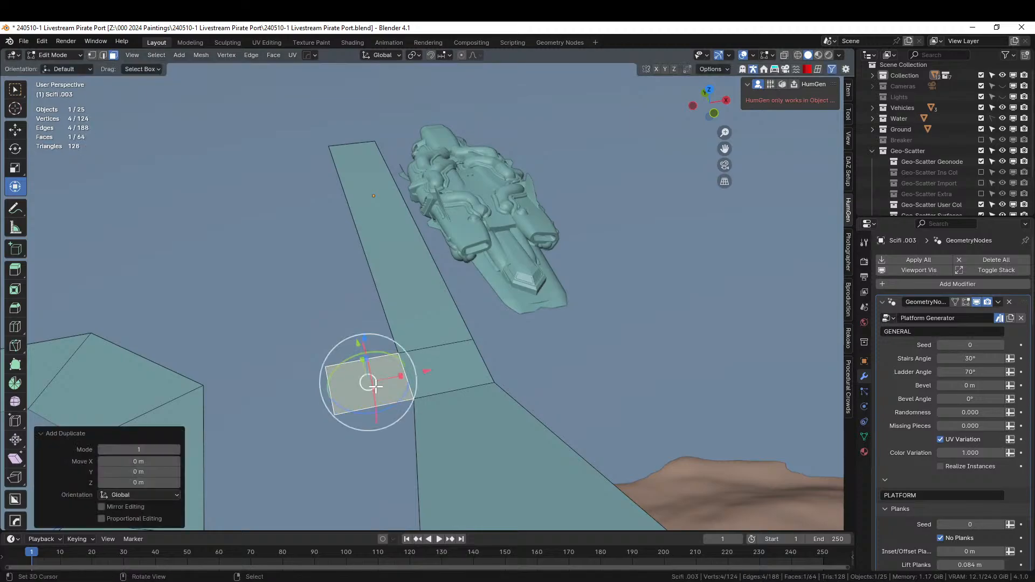
pyautogui.write('gz3')
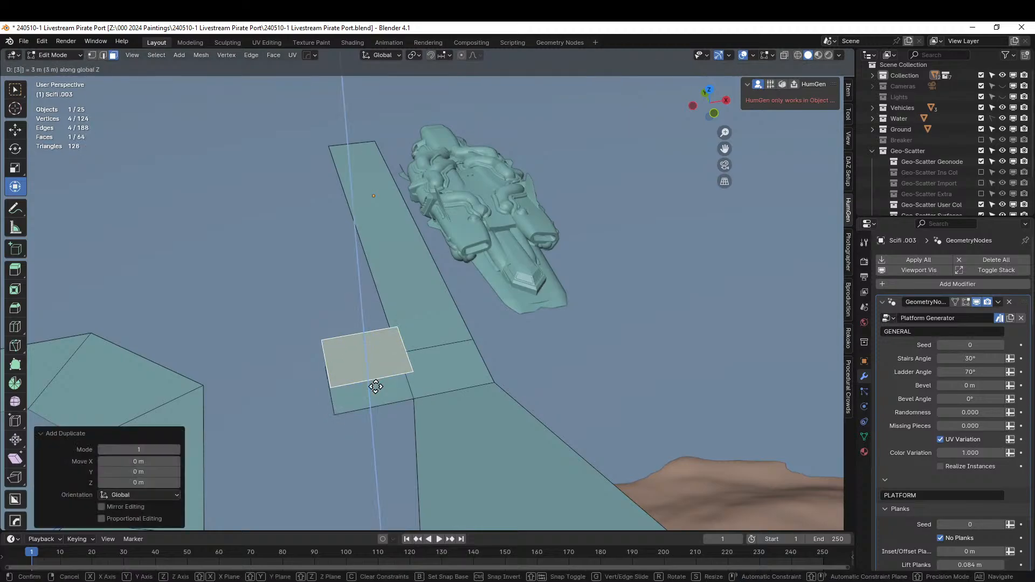
pyautogui.press('Return')
# Stack two more copies of the raised face, each 3 m higher along Z, and inspect the generated tower.
pyautogui.hotkey('shift', 'd')
pyautogui.rightClick(376, 387)
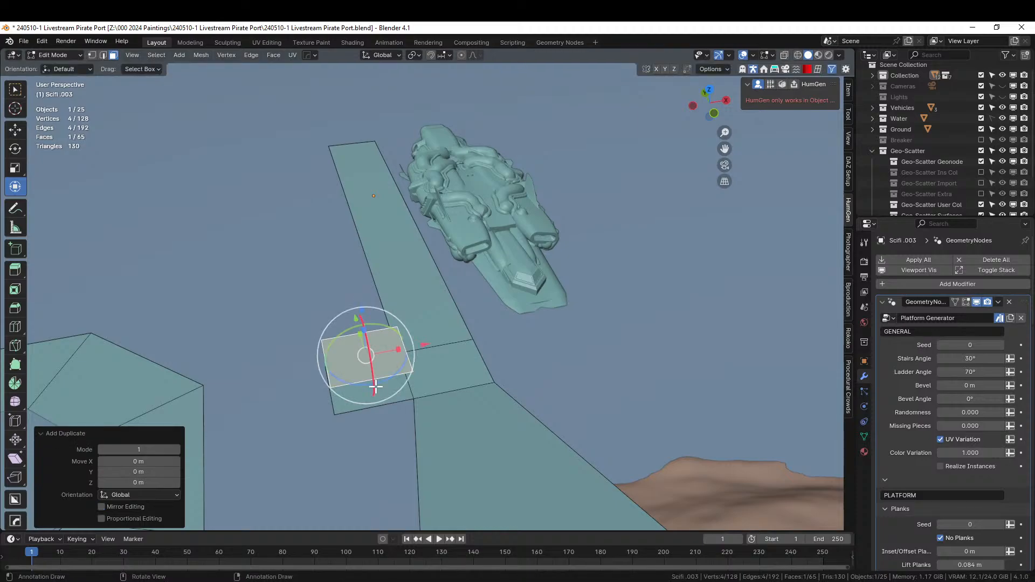
pyautogui.write('gz3')
pyautogui.press('Return')
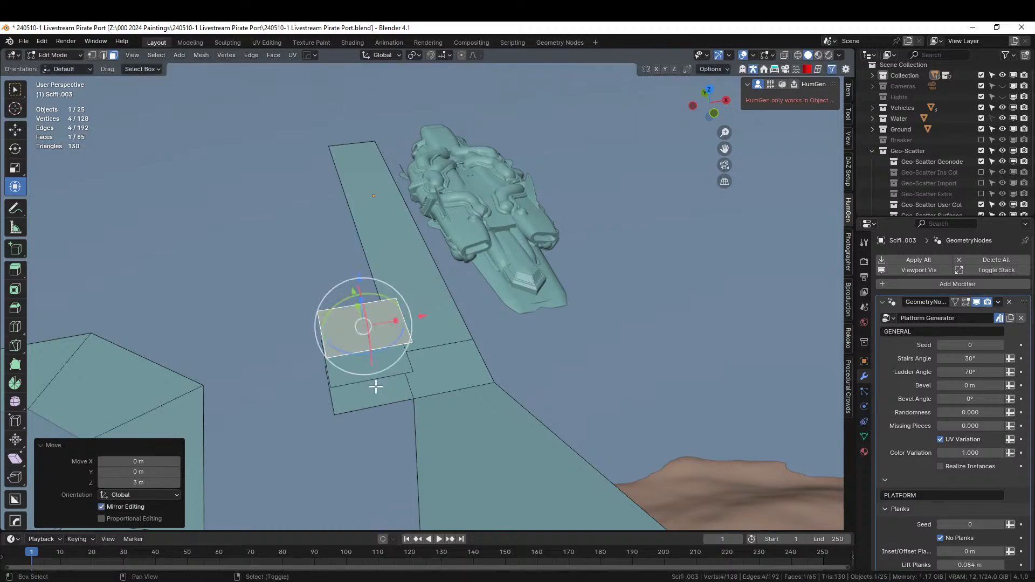
pyautogui.hotkey('shift', 'd')
pyautogui.rightClick(375, 386)
pyautogui.write('gz')
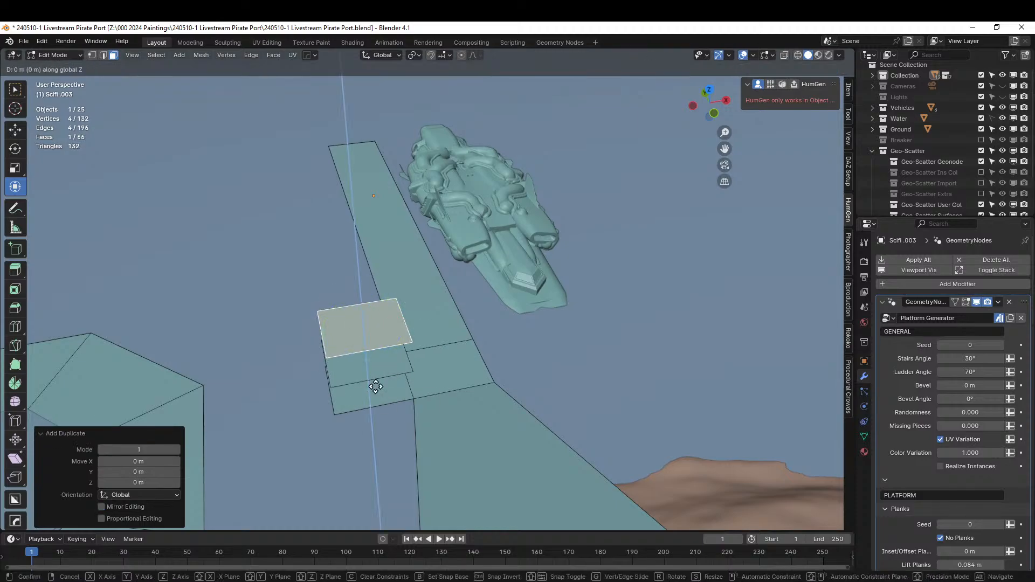
pyautogui.write('3')
pyautogui.press('Return')
pyautogui.press('Tab')
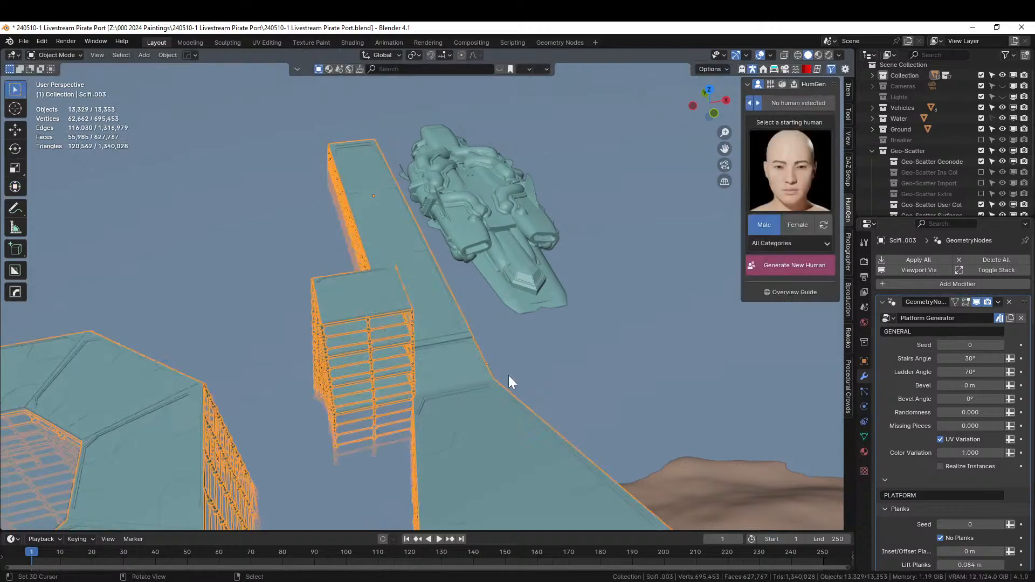
pyautogui.moveTo(509, 375); pyautogui.dragTo(487, 376, button='middle')
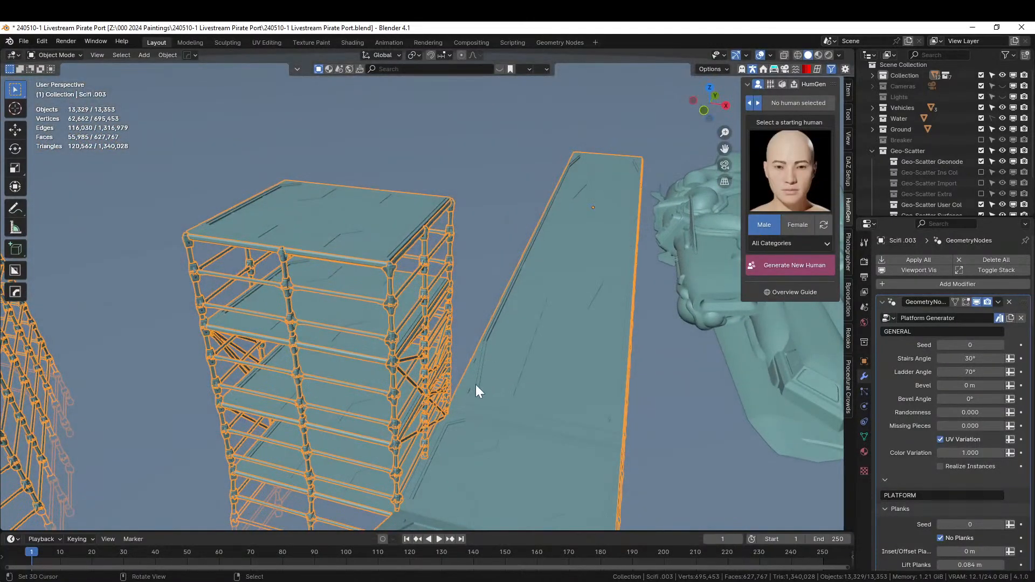
# Select the three raised faces and shift them about 0.4 m along X so they overlap the walkway, checking the generated tower.
pyautogui.press('Tab')
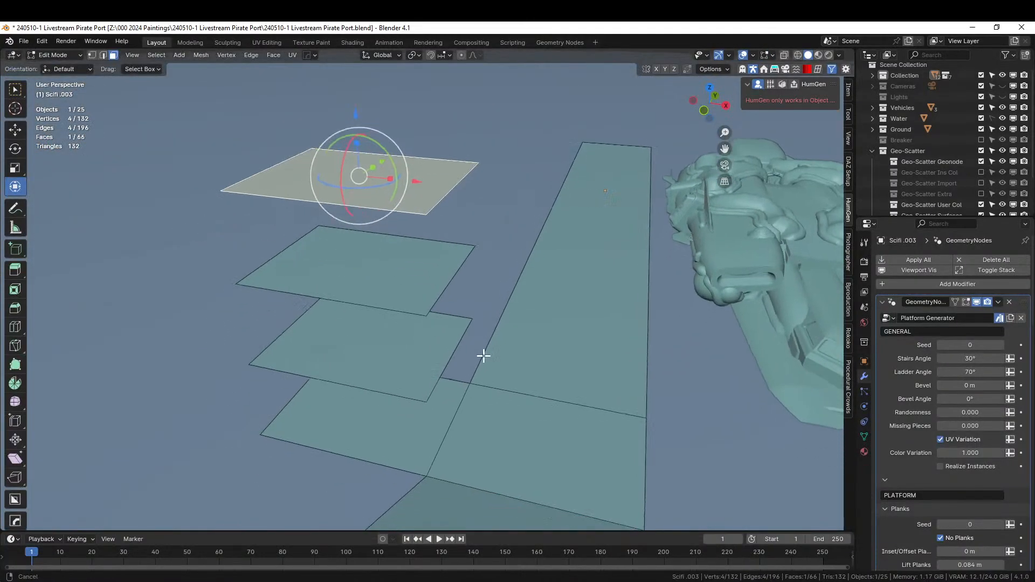
pyautogui.keyDown('shift'); pyautogui.click(386, 293); pyautogui.keyUp('shift')
pyautogui.keyDown('shift'); pyautogui.click(383, 363); pyautogui.keyUp('shift')
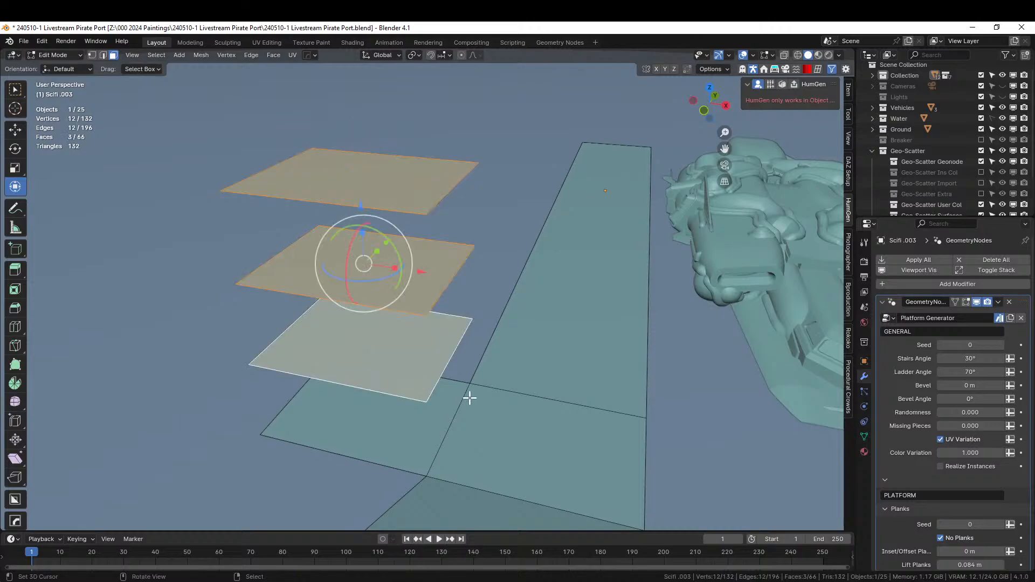
pyautogui.press('KP_7')
pyautogui.press('g')
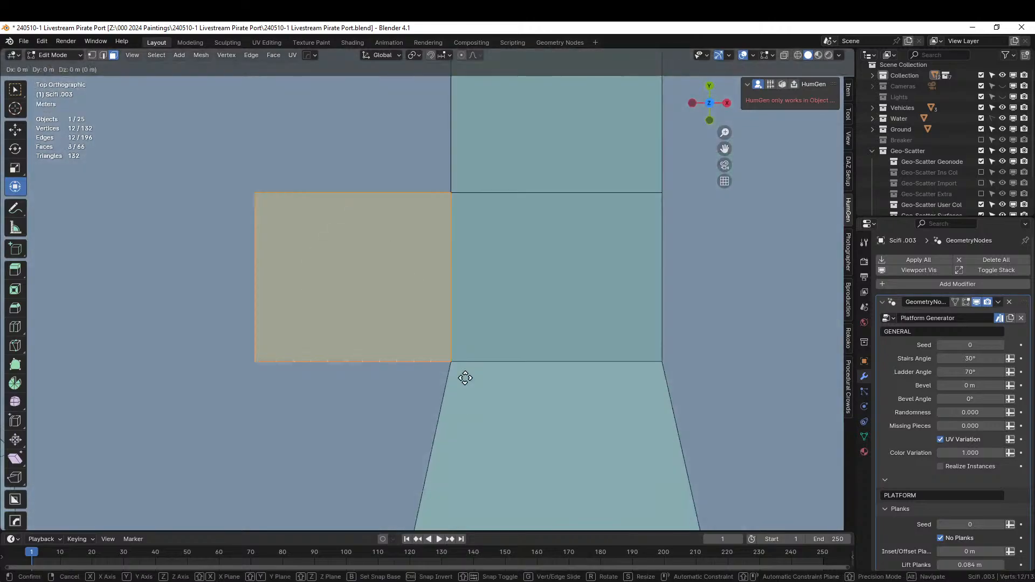
pyautogui.press('x')
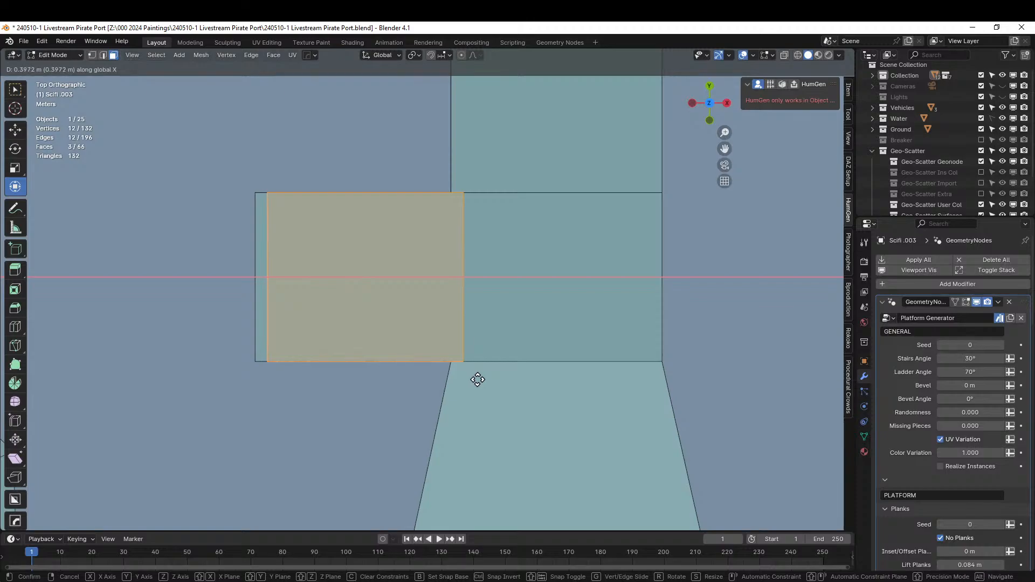
pyautogui.click(478, 380)
pyautogui.press('Tab')
pyautogui.moveTo(552, 398); pyautogui.dragTo(449, 374, button='middle')
# Try scaling the three raised faces down to about 0.87 and inspect the generated tower.
pyautogui.press('Tab')
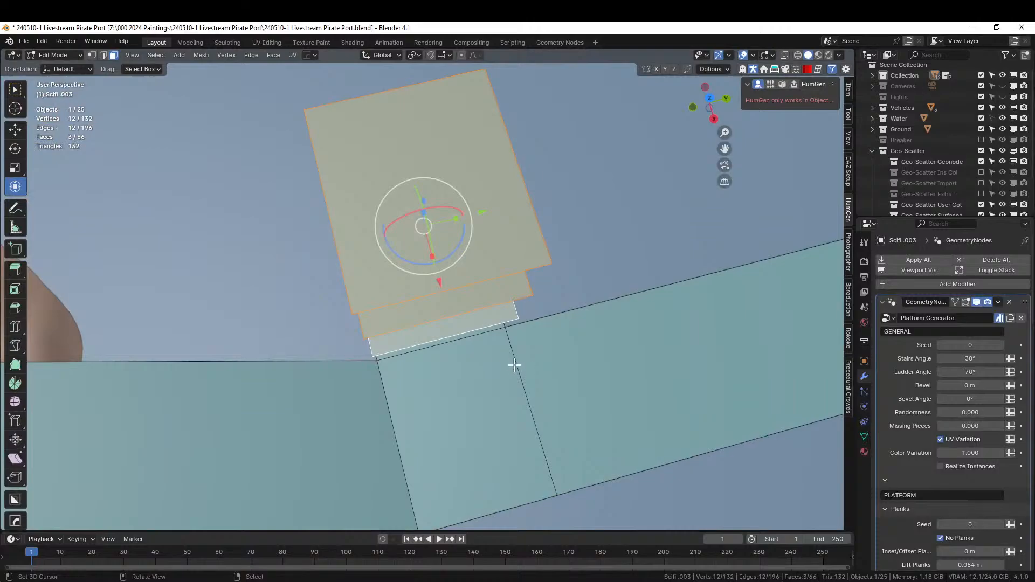
pyautogui.press('s')
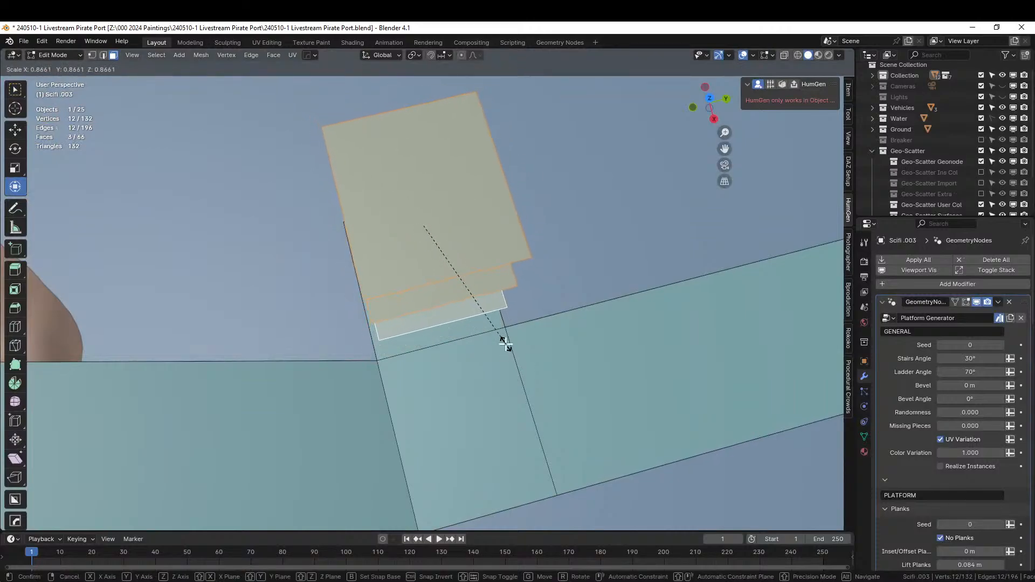
pyautogui.click(506, 344)
pyautogui.press('Tab')
pyautogui.moveTo(506, 344); pyautogui.dragTo(527, 372, button='middle')
# Delete the three raised tower faces beside the walkway and save the file.
pyautogui.press('Tab')
pyautogui.press('Tab')
pyautogui.press('Tab')
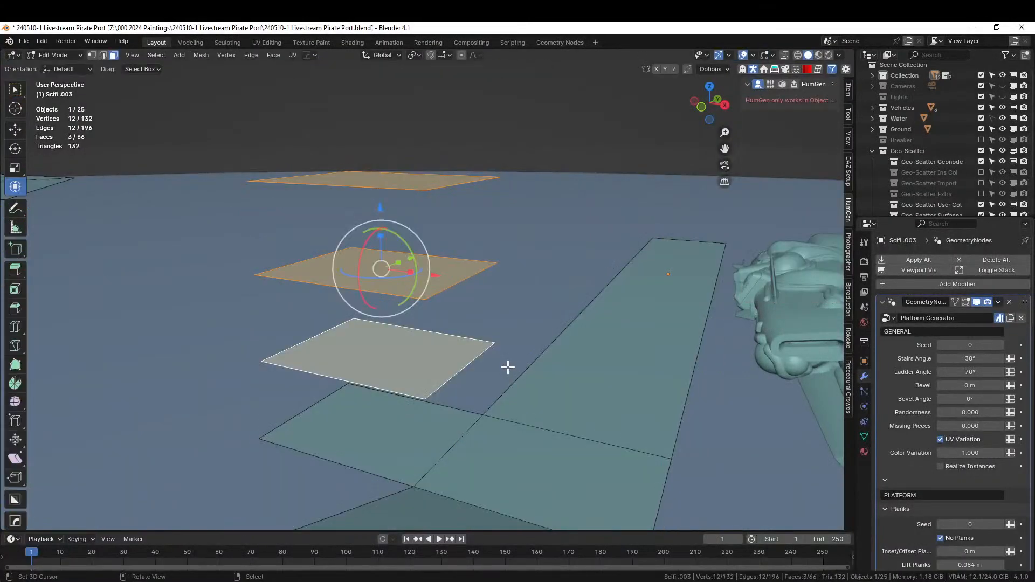
pyautogui.press('x')
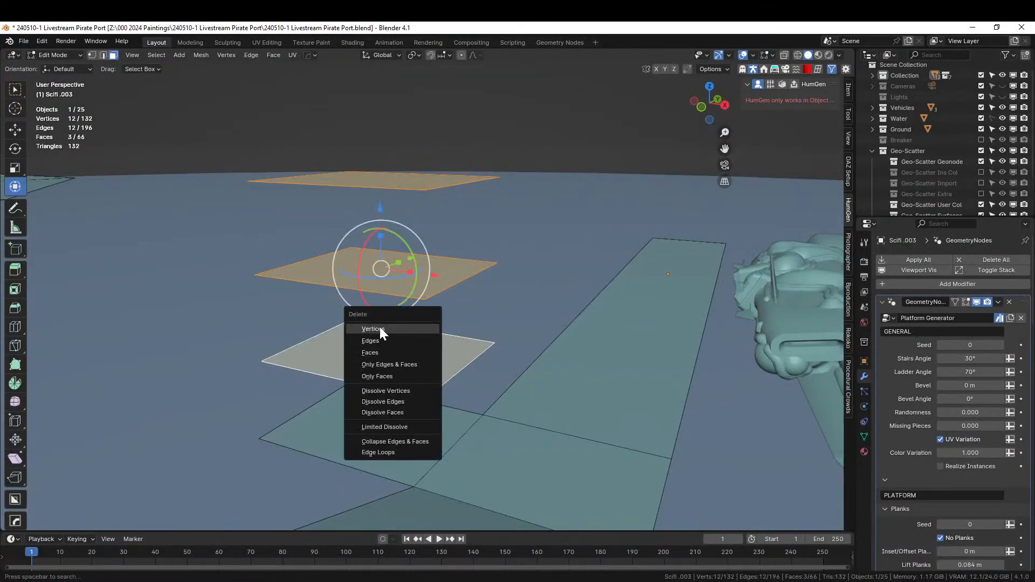
pyautogui.click(383, 352)
pyautogui.press('Tab')
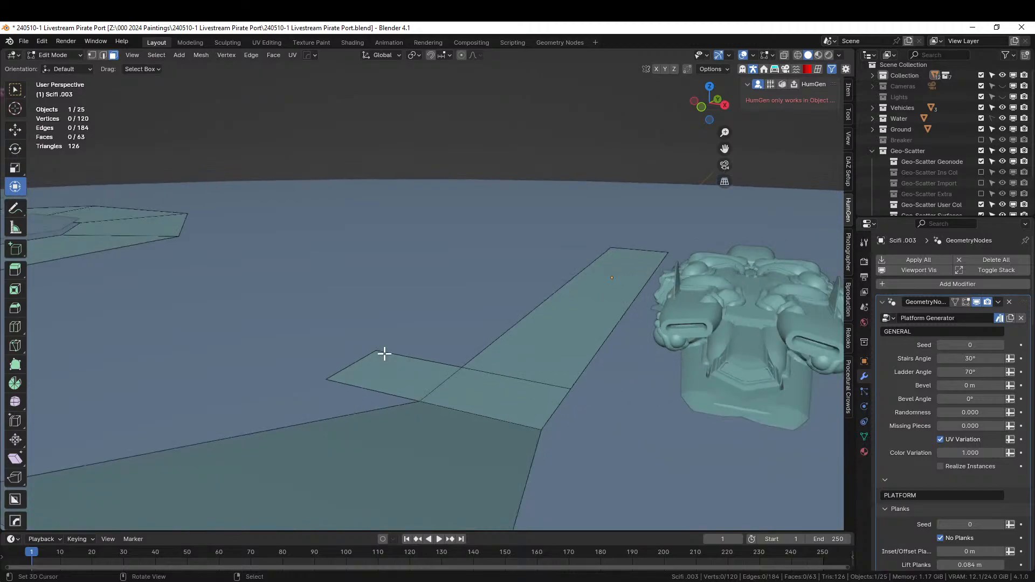
pyautogui.moveTo(384, 354); pyautogui.dragTo(472, 361, button='middle')
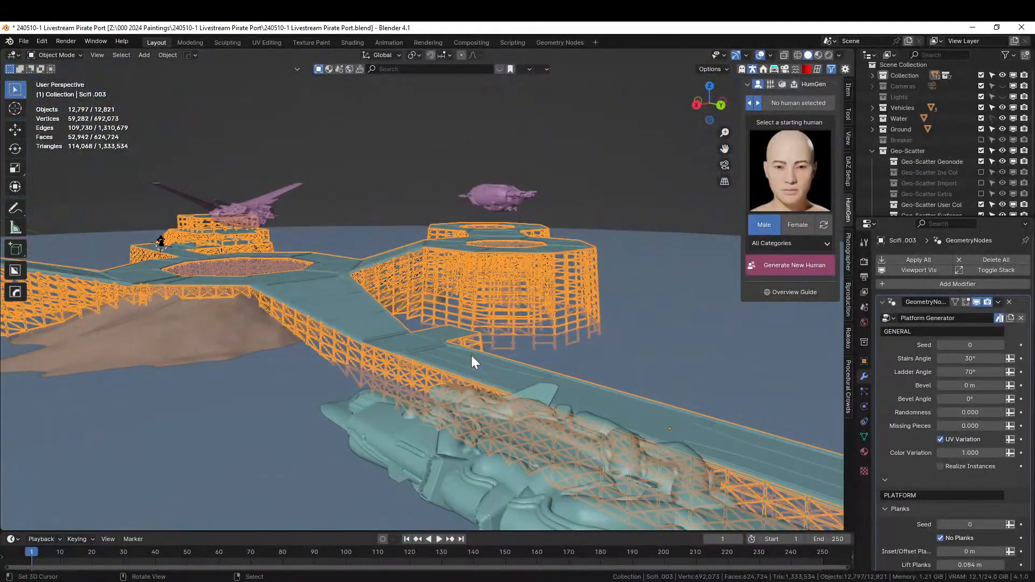
pyautogui.hotkey('ctrl', 's')
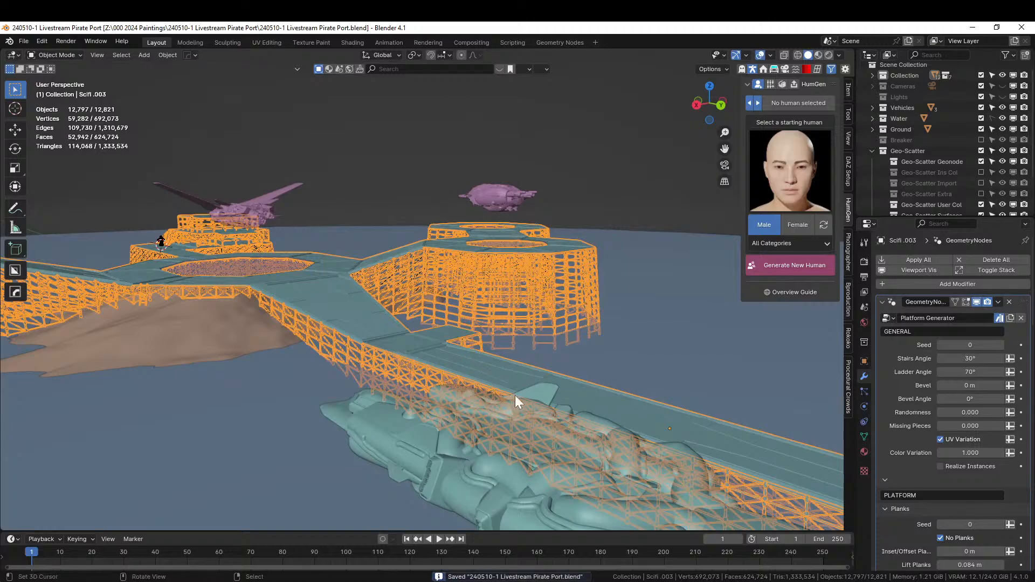
# Examine the generated port from several sides, focusing on the stacked building and the edges of the central ring.
pyautogui.moveTo(516, 398); pyautogui.dragTo(477, 423, button='middle')
pyautogui.keyDown('shift'); pyautogui.moveTo(364, 392); pyautogui.dragTo(400, 400, button='middle'); pyautogui.keyUp('shift')
pyautogui.scroll(4, 475, 446)
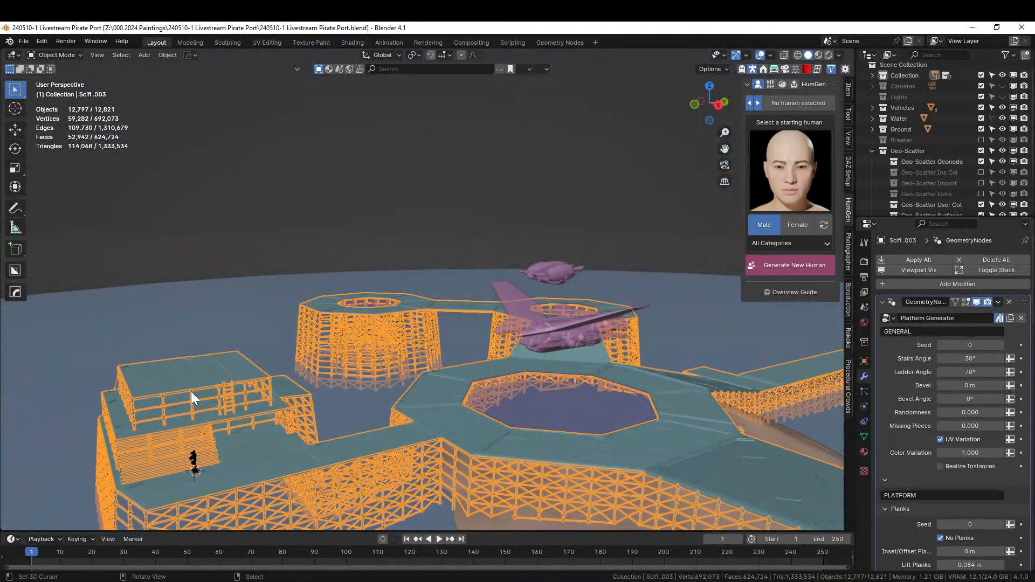
pyautogui.keyDown('shift'); pyautogui.moveTo(539, 394); pyautogui.dragTo(338, 115, button='middle'); pyautogui.keyUp('shift')
pyautogui.scroll(-3, 429, 429)
pyautogui.scroll(2, 324, 413)
pyautogui.moveTo(341, 174); pyautogui.dragTo(433, 177, button='middle')
pyautogui.scroll(2, 351, 356)
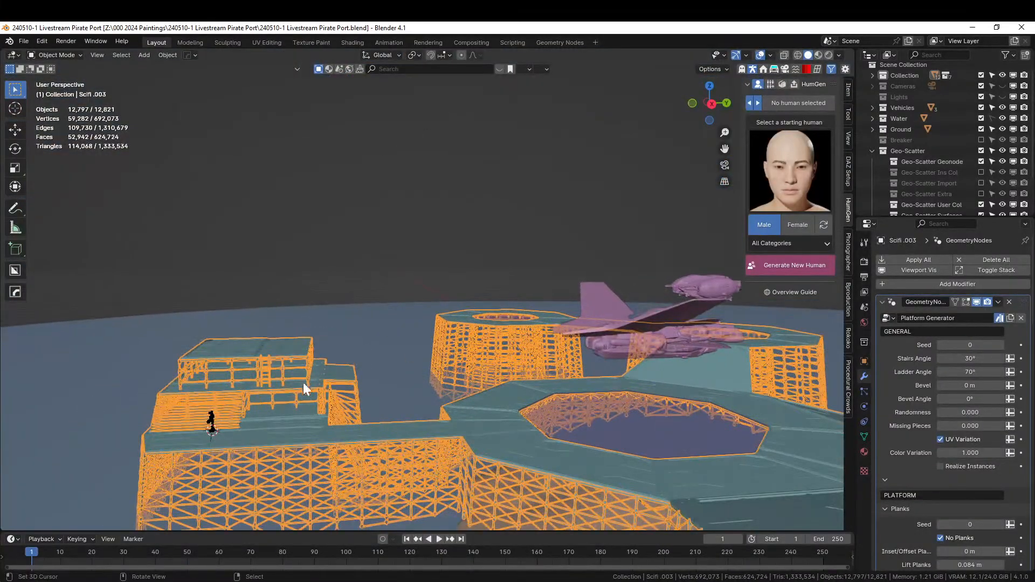
pyautogui.moveTo(381, 442); pyautogui.dragTo(488, 371, button='middle')
pyautogui.scroll(3, 502, 490)
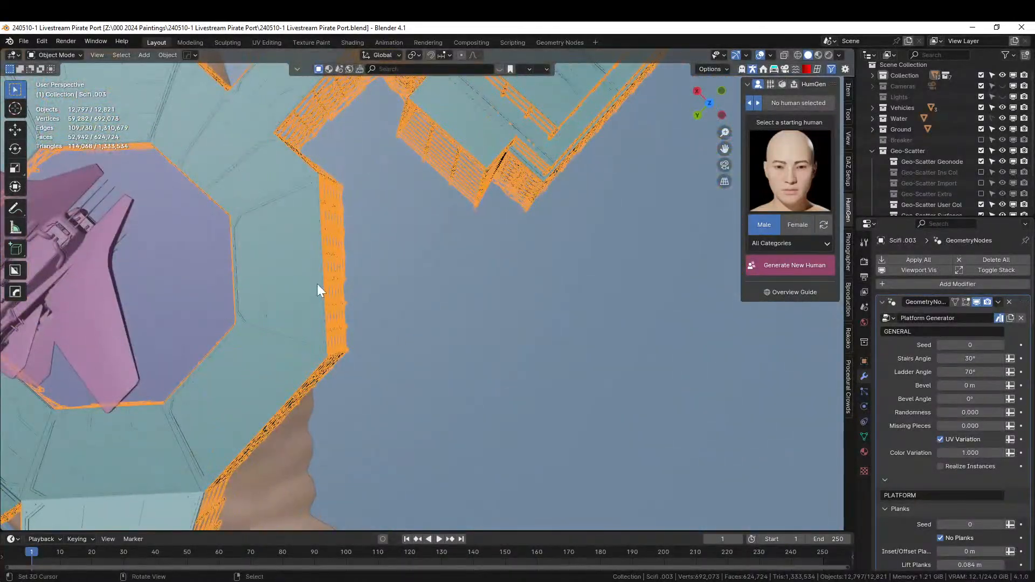
# Extrude the central ring's diagonal outer edge on the -X, -Y side outward by about -4.87 m in X and -5.12 m in Y.
pyautogui.press('KP_7')
pyautogui.press('Tab')
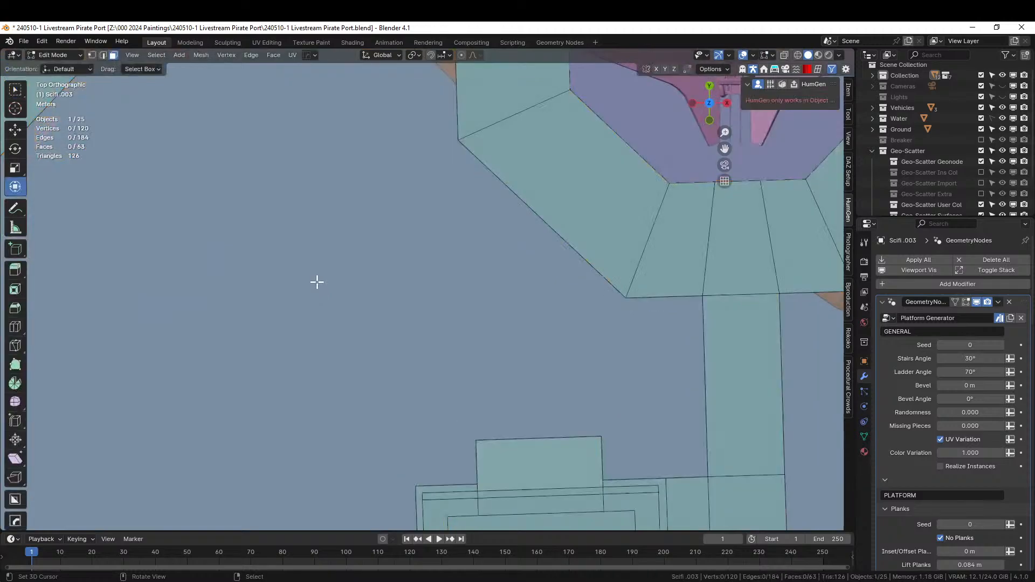
pyautogui.keyDown('shift'); pyautogui.moveTo(407, 234); pyautogui.dragTo(374, 325, button='middle'); pyautogui.keyUp('shift')
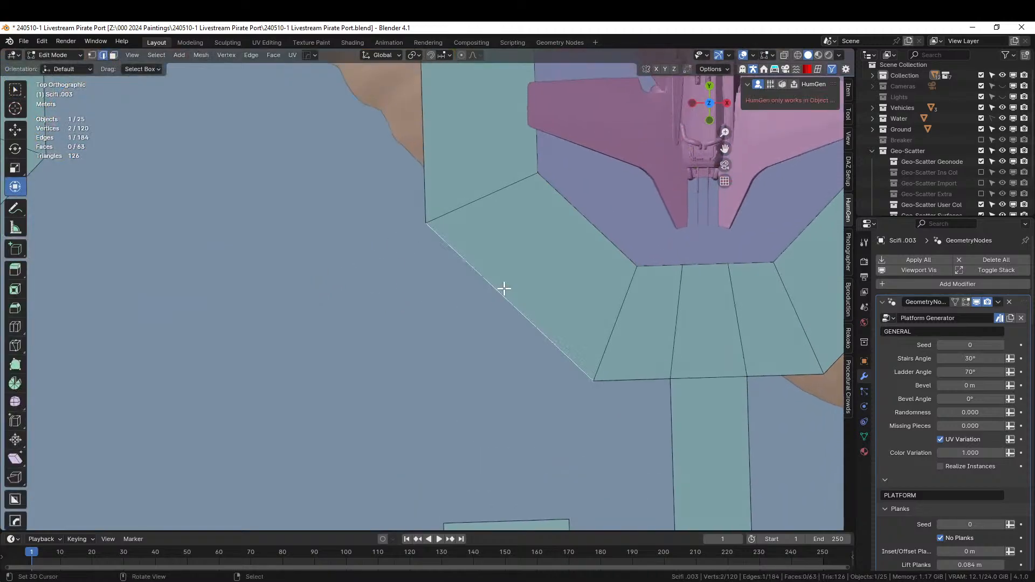
pyautogui.press('e')
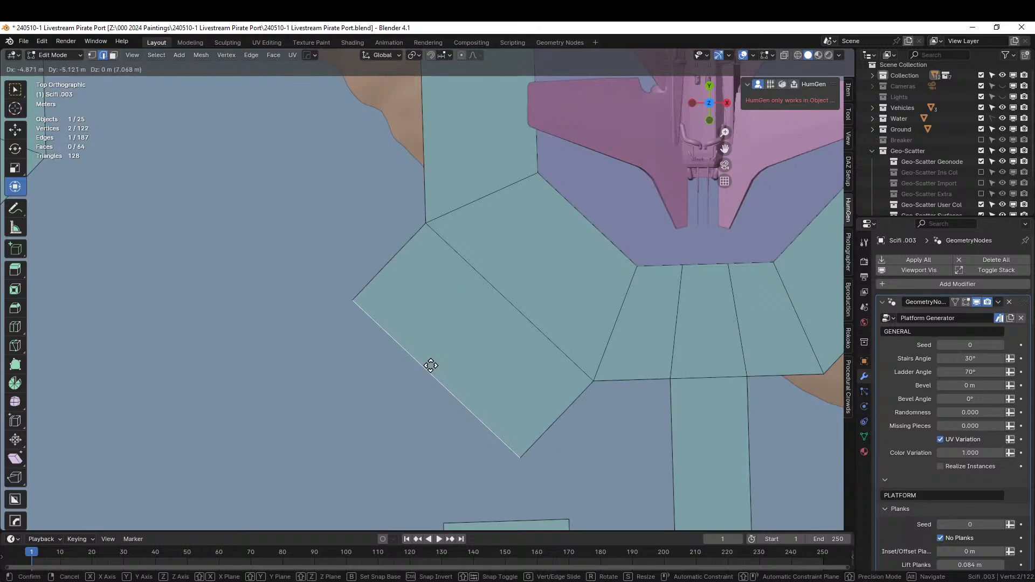
pyautogui.click(431, 366)
pyautogui.moveTo(561, 384); pyautogui.dragTo(512, 370, button='middle')
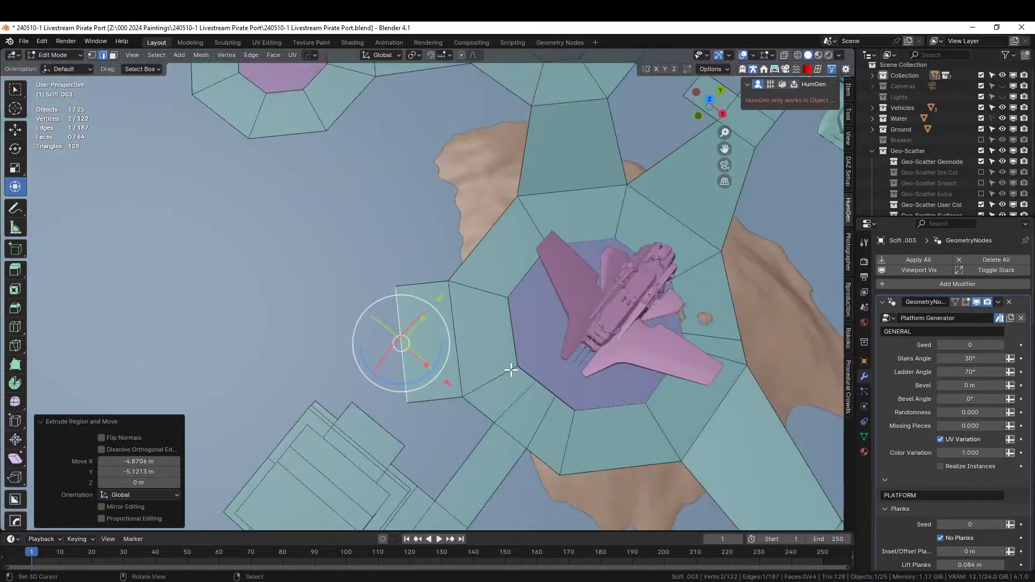
# Add one loop cut across the central ring's diagonal segment on the +X, -Y side, sliding it to a factor of about 0.46.
pyautogui.press('KP_7')
pyautogui.scroll(-2, 511, 370)
pyautogui.keyDown('shift'); pyautogui.moveTo(620, 331); pyautogui.dragTo(525, 388, button='middle'); pyautogui.keyUp('shift')
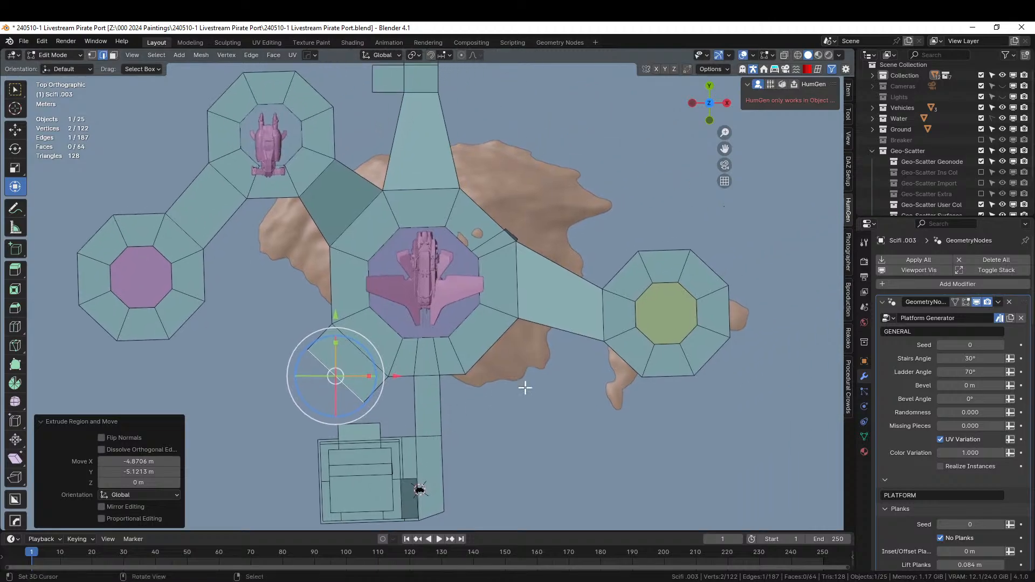
pyautogui.rightClick(489, 349)
pyautogui.hotkey('ctrl', 'r')
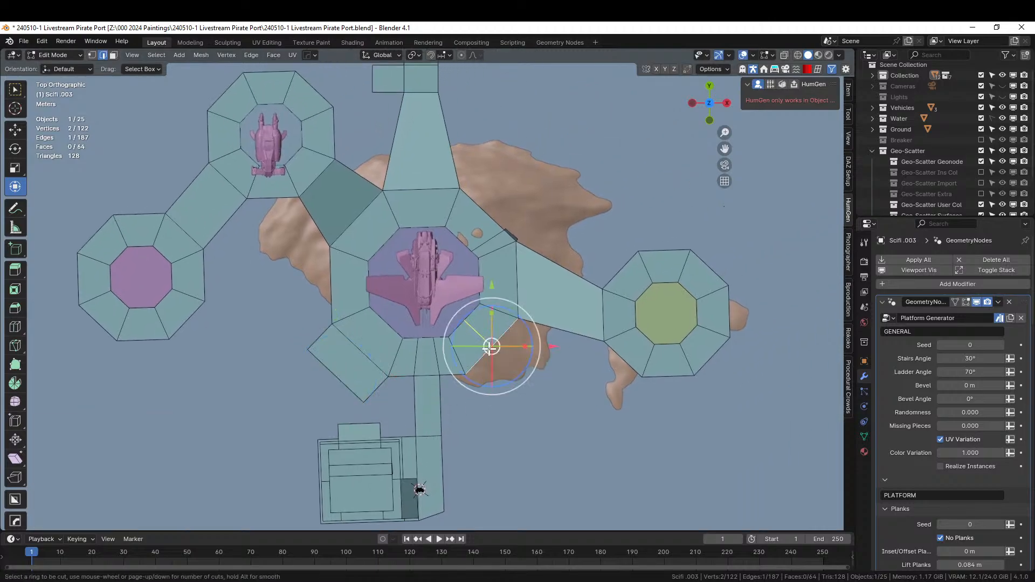
pyautogui.click(489, 349)
pyautogui.click(502, 339)
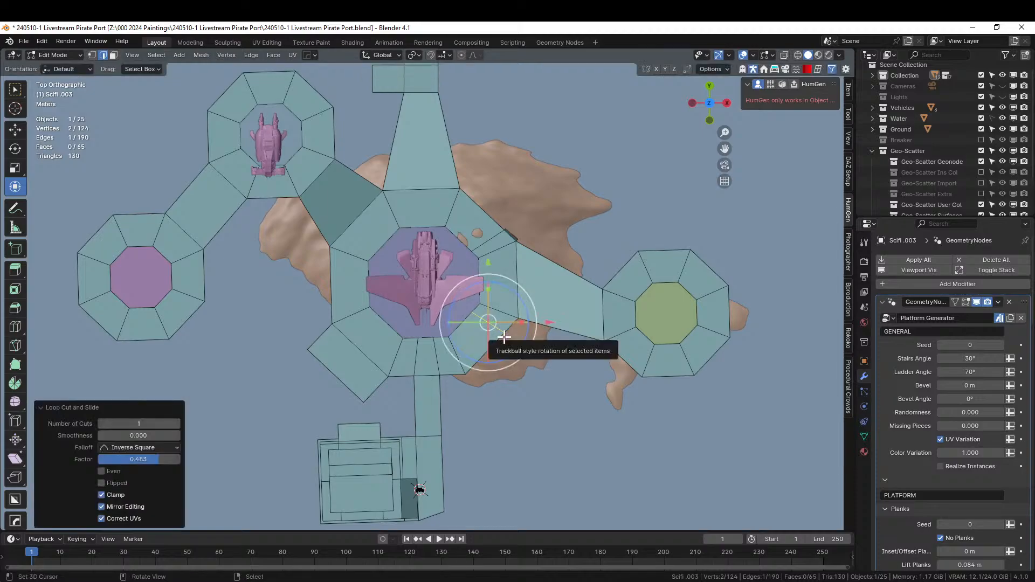
# Extrude the split ring segment's outer edge about 6.74 m in X and -6.10 m in Y, then save the file.
pyautogui.hotkey('alt', 'a')
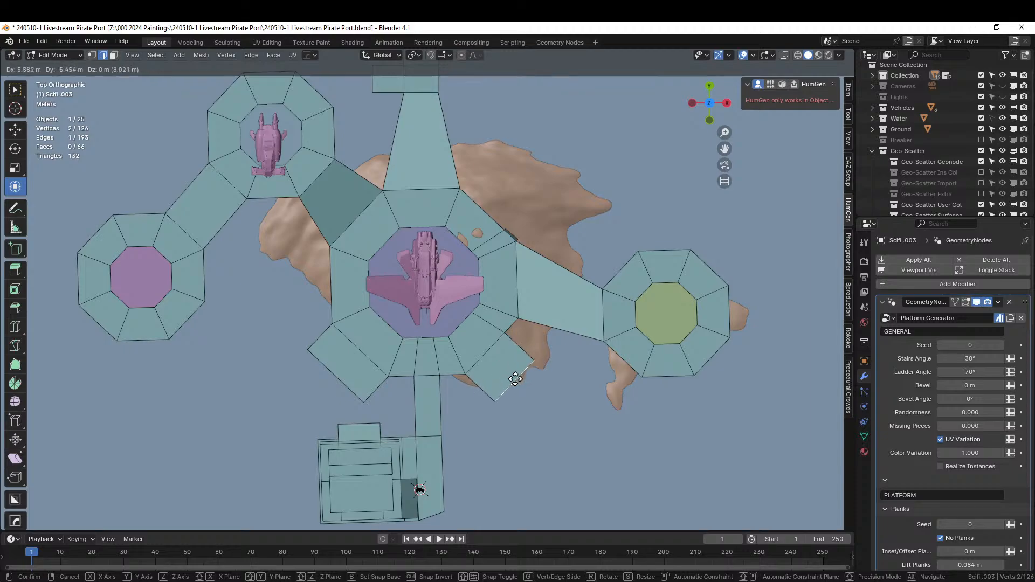
pyautogui.click(519, 382)
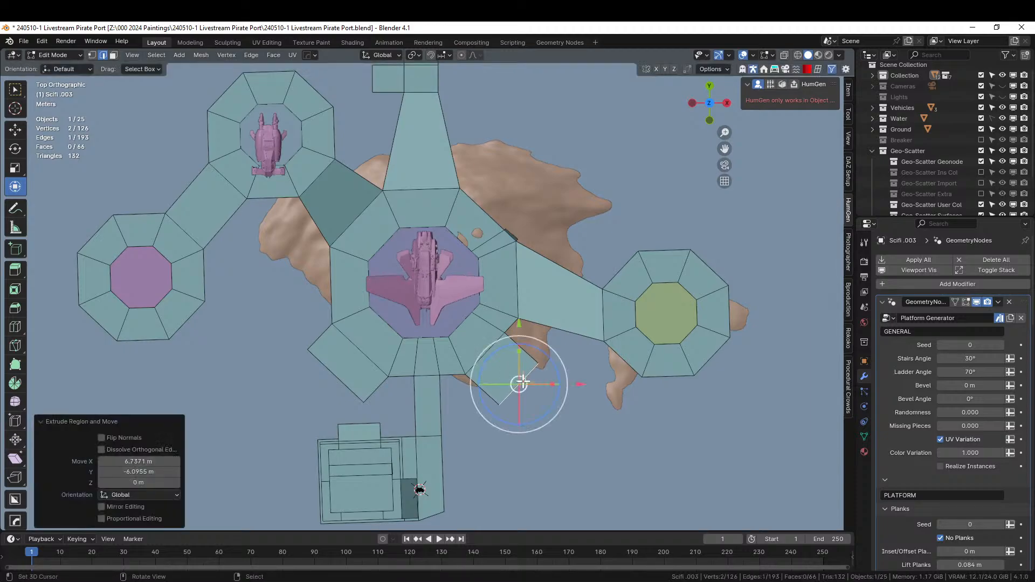
pyautogui.press('Tab')
pyautogui.moveTo(523, 393); pyautogui.dragTo(313, 304, button='middle')
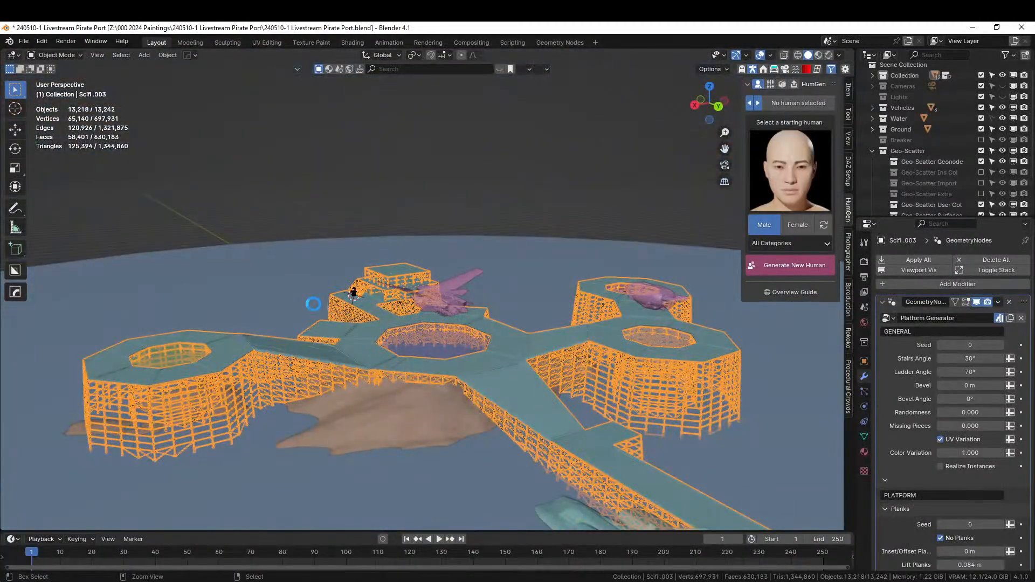
pyautogui.hotkey('ctrl', 's')
# Duplicate the new extension face about 8.21 m in X and -7.69 m in Y, and scale the copy to about 0.61.
pyautogui.moveTo(371, 319); pyautogui.dragTo(946, 436, button='middle')
pyautogui.scroll(-2, 343, 332)
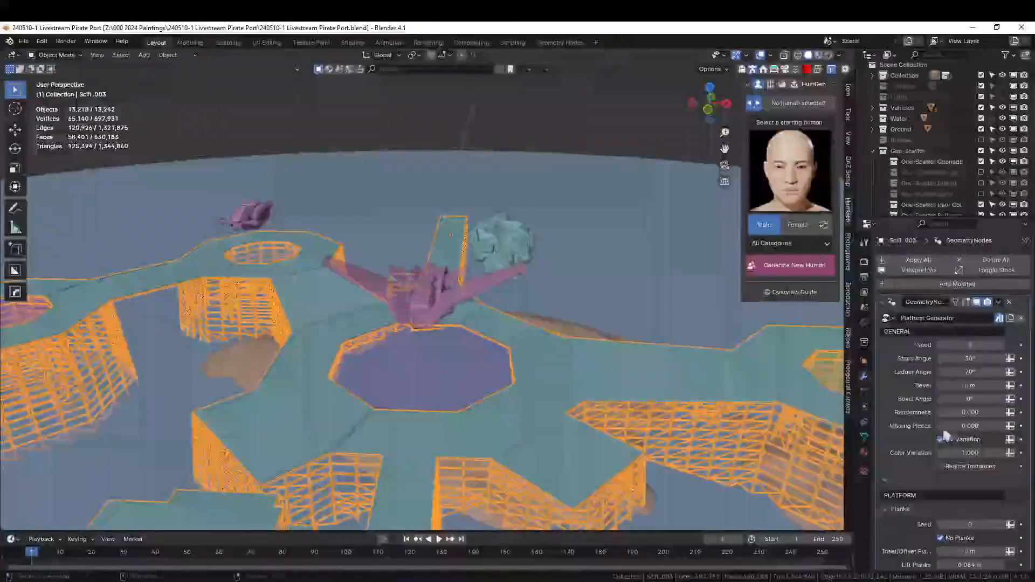
pyautogui.moveTo(681, 426); pyautogui.dragTo(423, 317, button='middle')
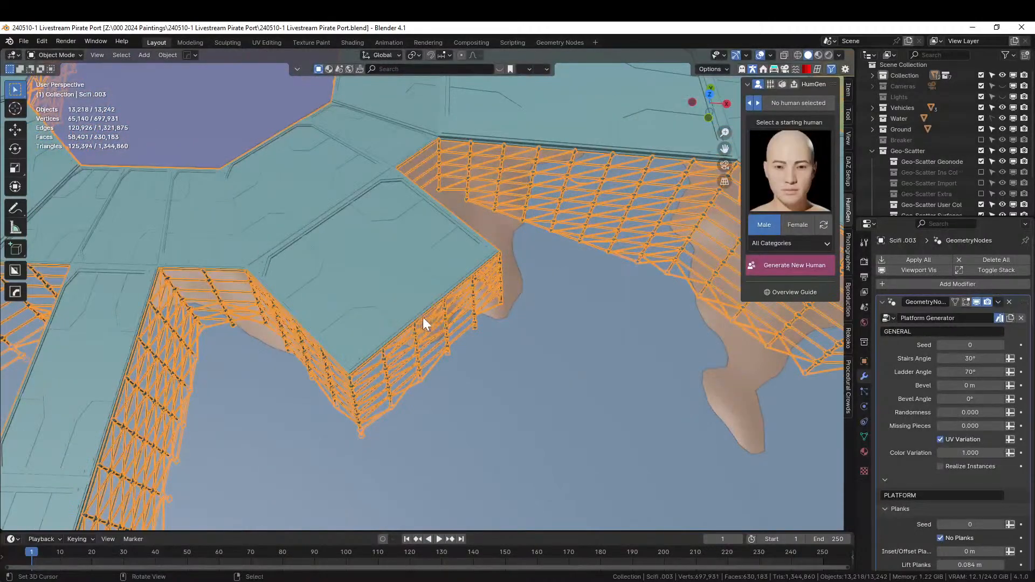
pyautogui.press('Tab')
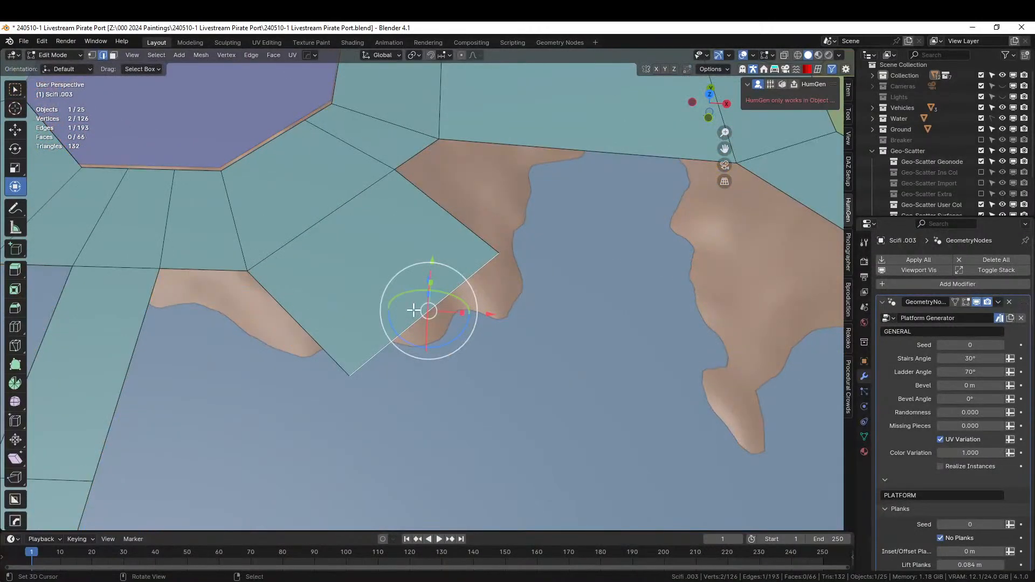
pyautogui.press('KP_7')
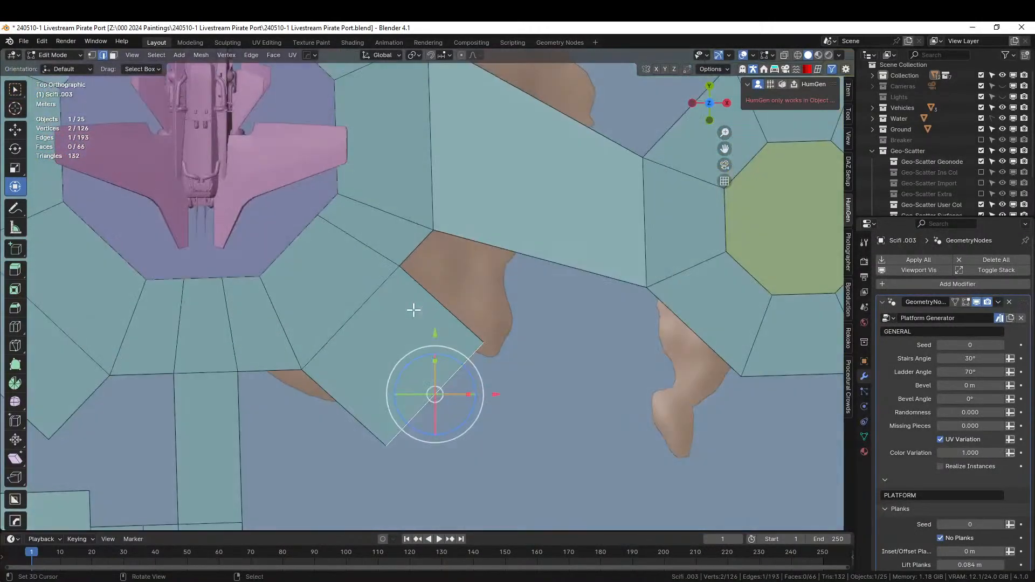
pyautogui.press('3')
pyautogui.click(430, 375)
pyautogui.hotkey('shift', 'd')
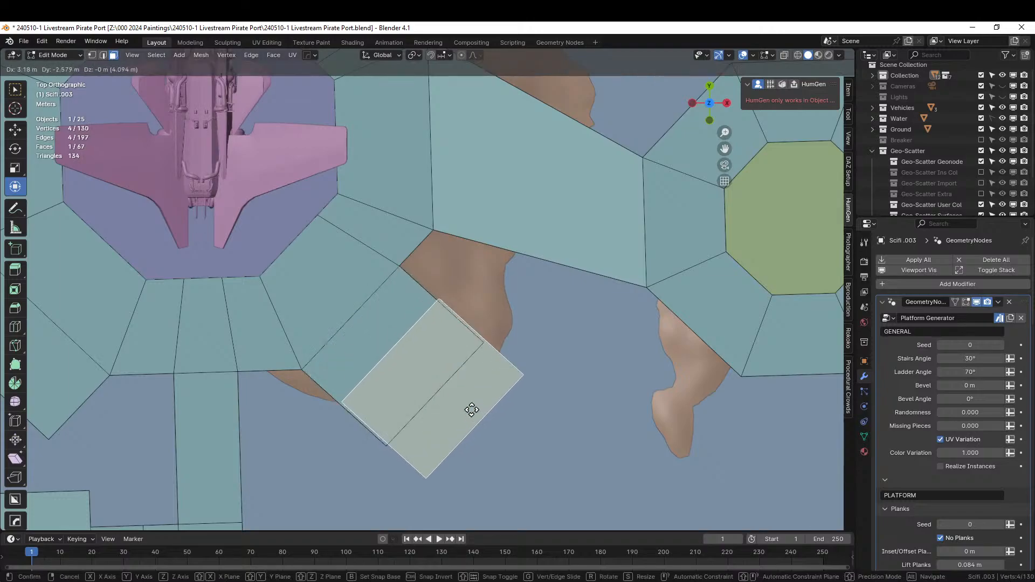
pyautogui.click(532, 474)
pyautogui.press('s')
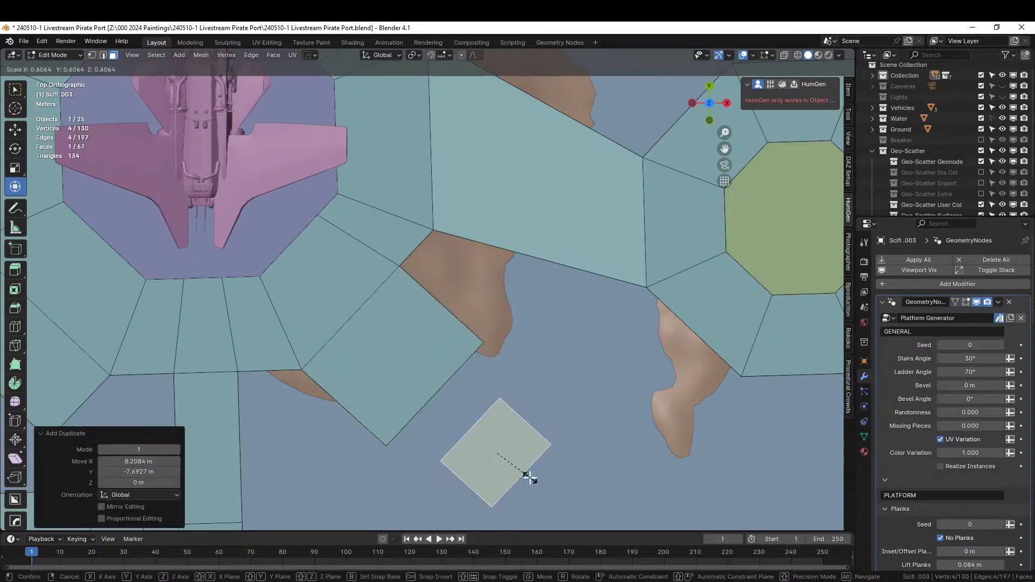
pyautogui.click(530, 478)
# Lower the small duplicated face about 4.84 m along Z to form a landing below the ring extension.
pyautogui.moveTo(530, 478); pyautogui.dragTo(605, 287, button='middle')
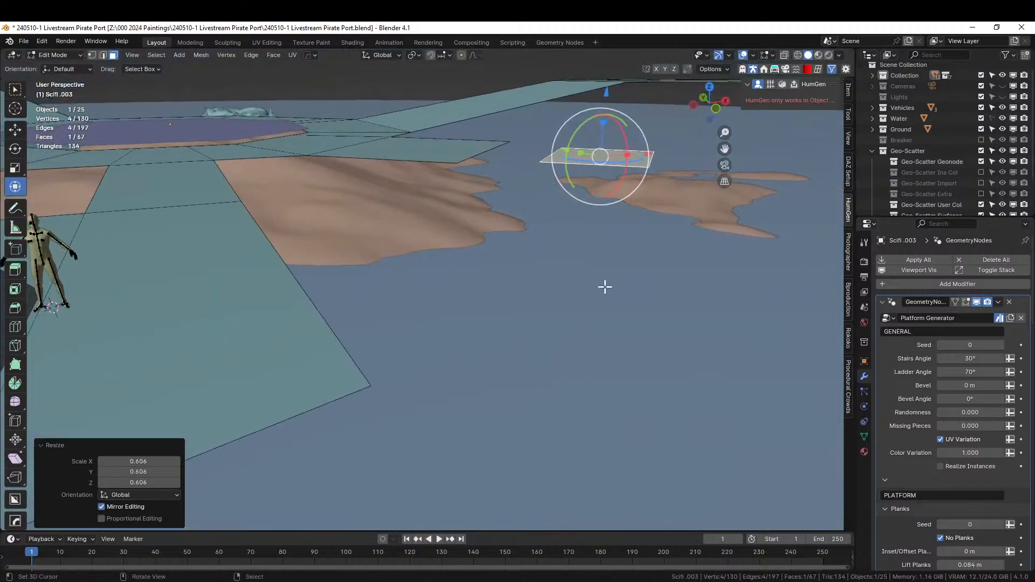
pyautogui.press('g')
pyautogui.press('z')
pyautogui.click(605, 370)
pyautogui.moveTo(605, 370); pyautogui.dragTo(500, 433, button='middle')
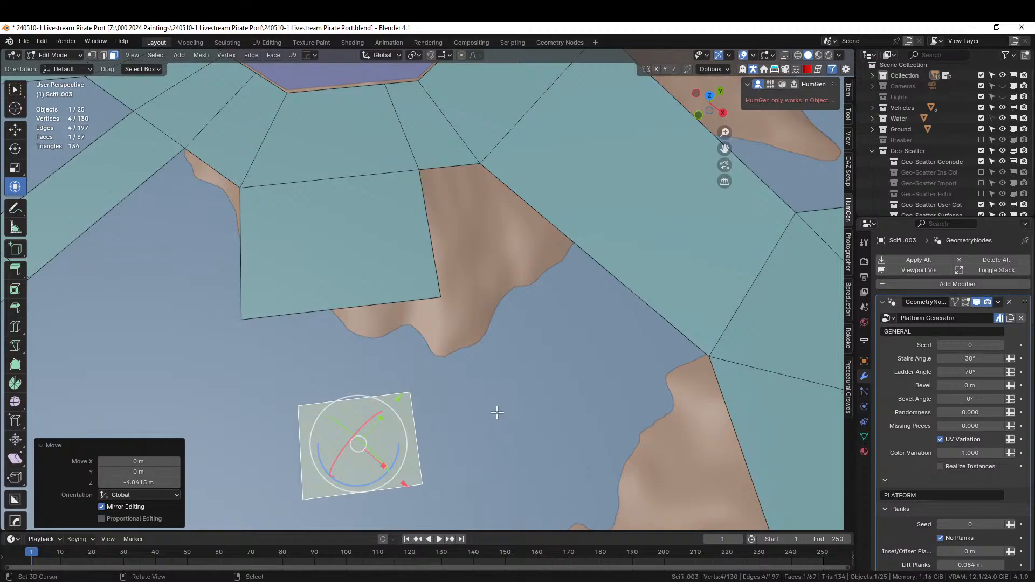
pyautogui.moveTo(495, 422); pyautogui.dragTo(570, 409, button='middle')
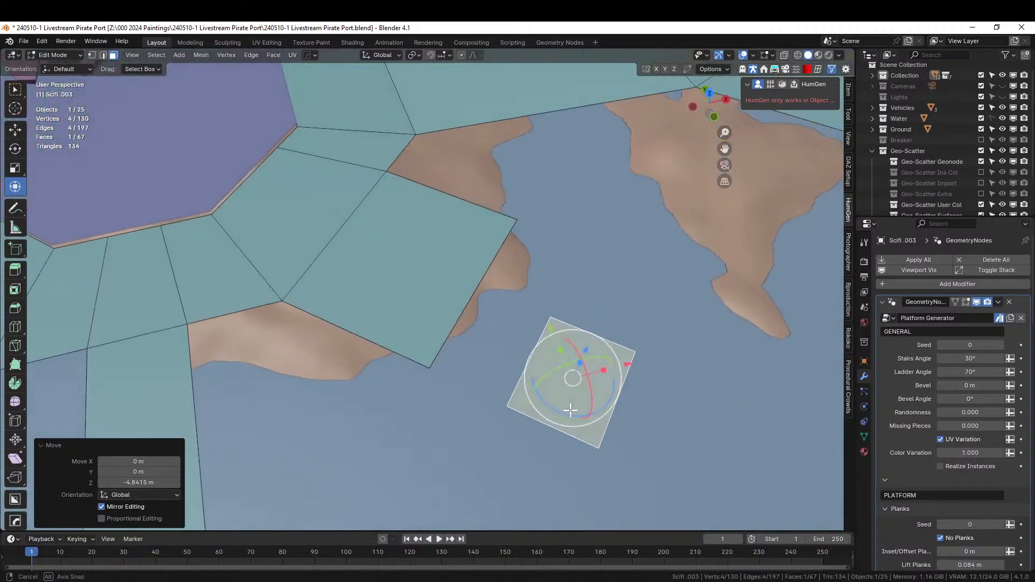
pyautogui.scroll(1, 568, 411)
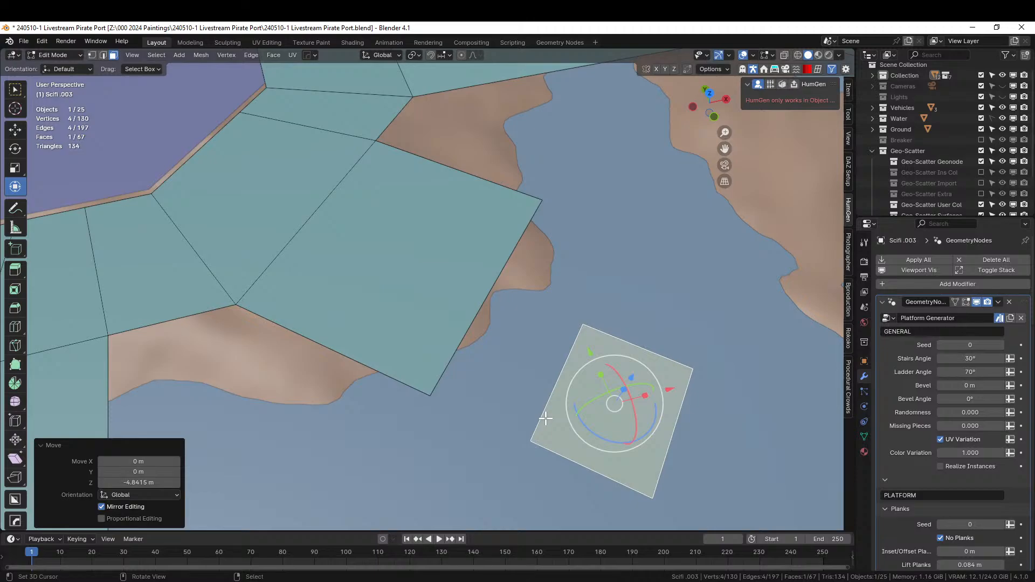
# Extrude the landing's inner edge about 6.2 m up toward the ring extension and check the generated stairs.
pyautogui.press('KP_7')
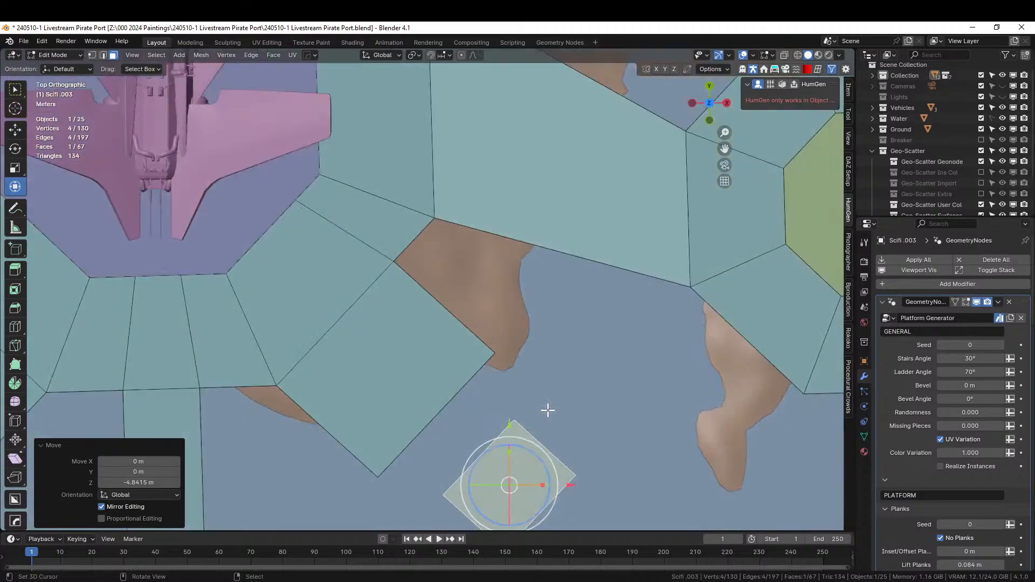
pyautogui.press('2')
pyautogui.click(479, 458)
pyautogui.moveTo(494, 455); pyautogui.dragTo(529, 377, button='middle')
pyautogui.press('e')
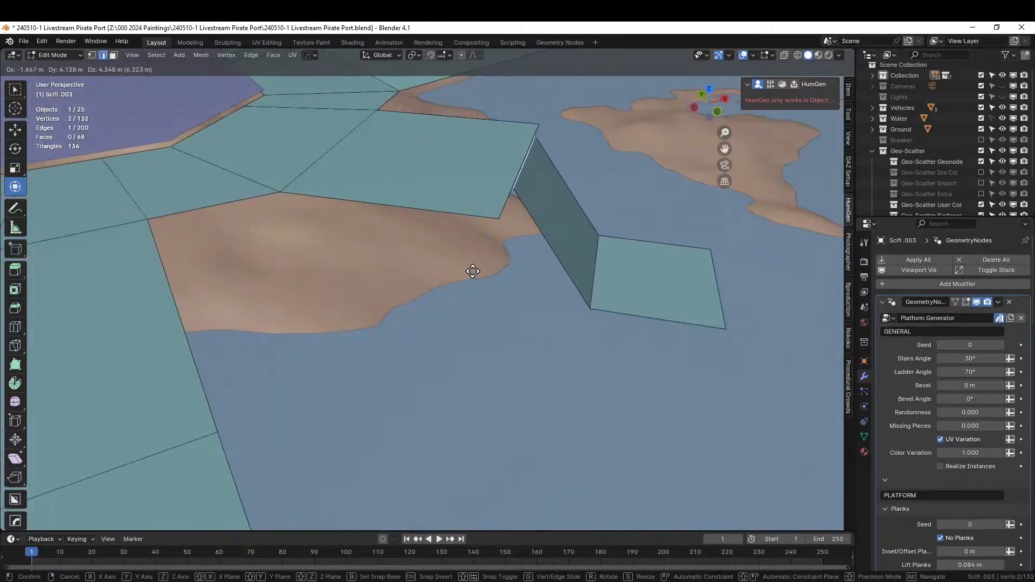
pyautogui.click(471, 271)
pyautogui.press('Tab')
pyautogui.moveTo(516, 296); pyautogui.dragTo(425, 352, button='middle')
# Move the stair face's upper edge about 1.5 m in top view so it lines up with the ring extension's outer edge.
pyautogui.press('Tab')
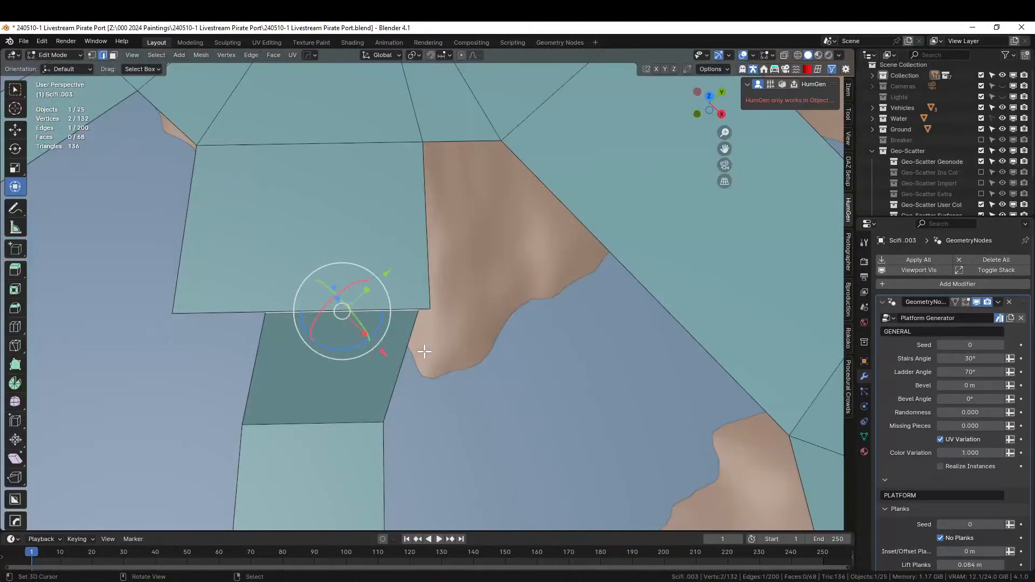
pyautogui.press('KP_7')
pyautogui.press('g')
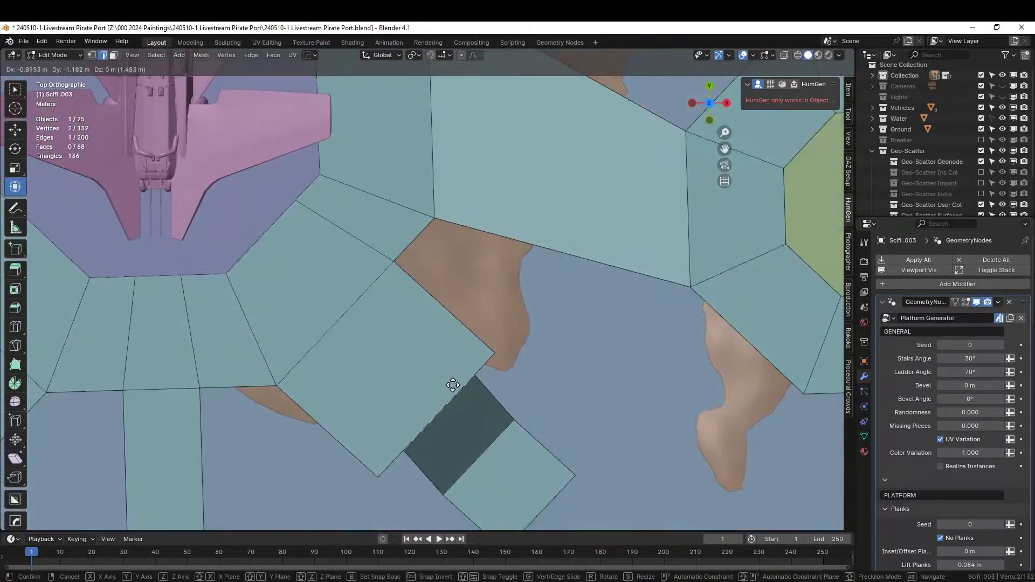
pyautogui.click(452, 385)
pyautogui.moveTo(451, 384); pyautogui.dragTo(549, 384, button='middle')
pyautogui.scroll(2, 459, 326)
pyautogui.press('e')
pyautogui.click(557, 346)
pyautogui.press('Tab')
pyautogui.rightClick(443, 376)
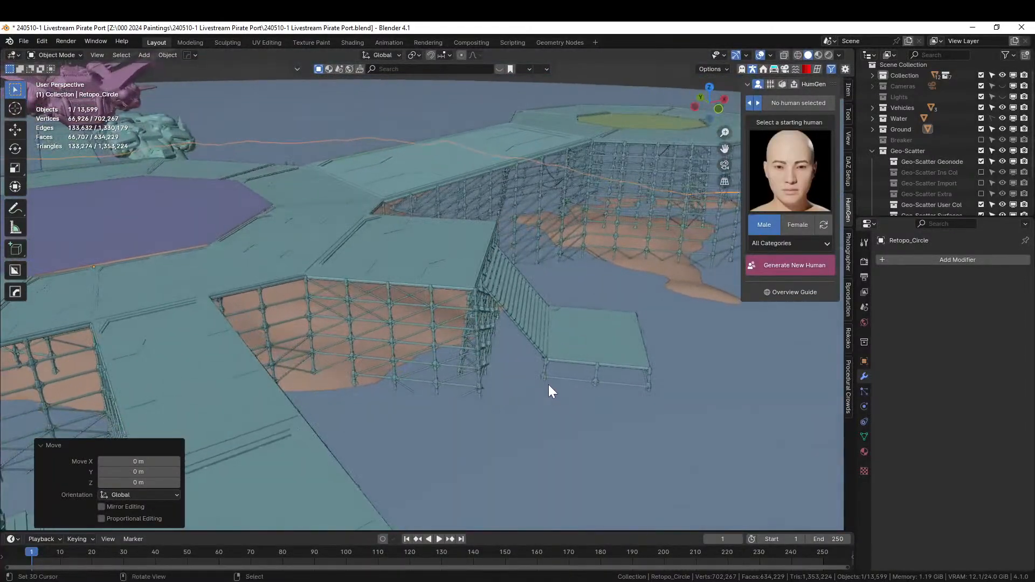
pyautogui.click(536, 338)
pyautogui.press('Tab')
pyautogui.hotkey('ctrl', 'z')
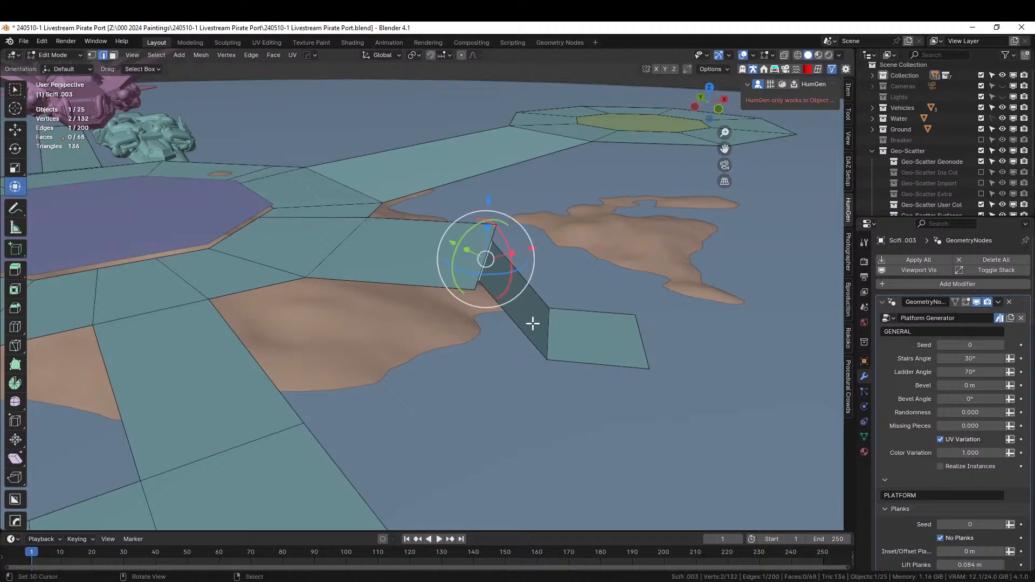
# Delete the stair face and the lower landing face beside the ring extension.
pyautogui.press('3')
pyautogui.click(532, 326)
pyautogui.keyDown('shift'); pyautogui.click(591, 353); pyautogui.keyUp('shift')
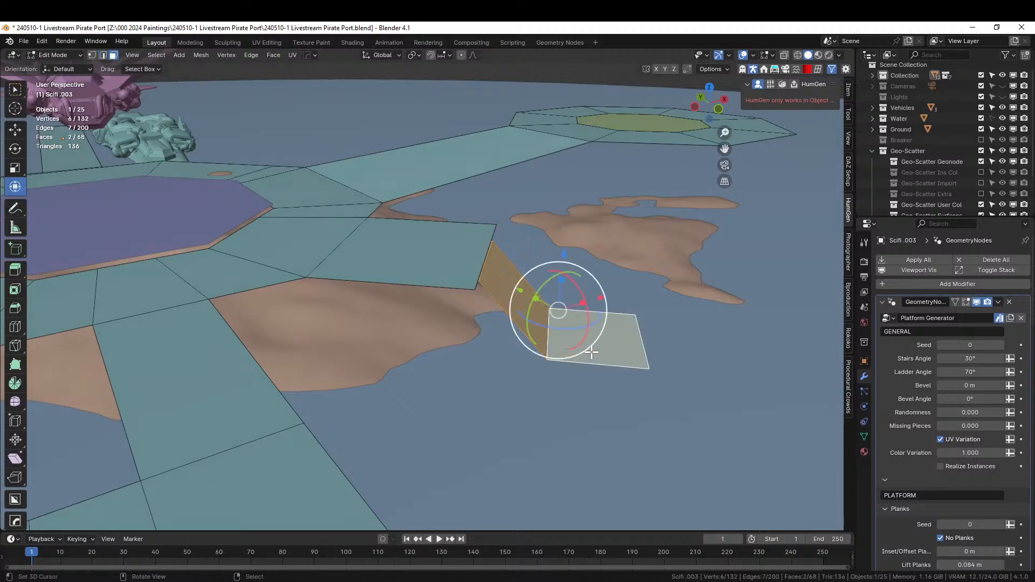
pyautogui.press('x')
pyautogui.click(592, 354)
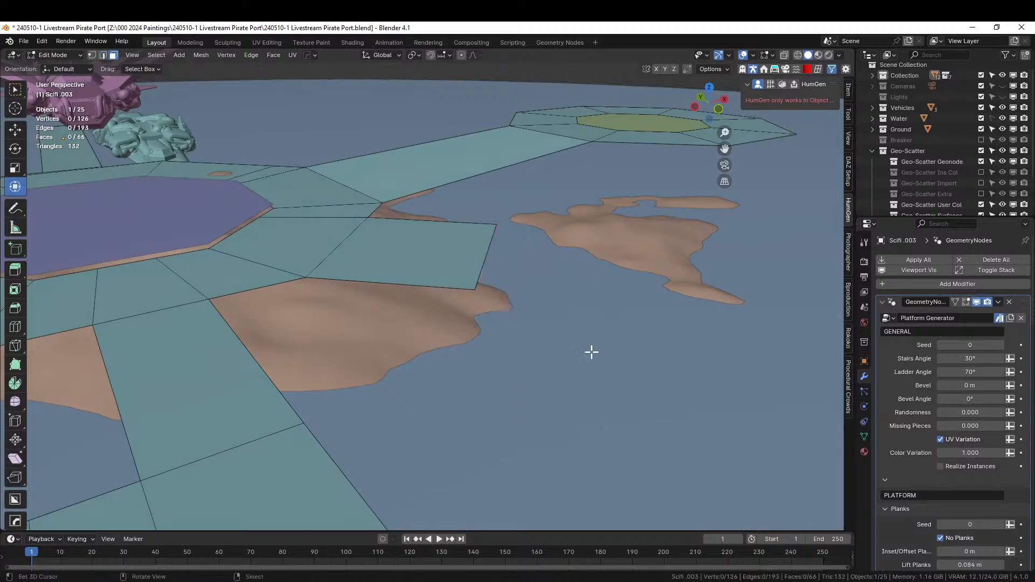
# Add a centred loop cut across the ring extension and bevel it about 3.88 m wide.
pyautogui.moveTo(592, 351); pyautogui.dragTo(578, 388, button='middle')
pyautogui.click(496, 373)
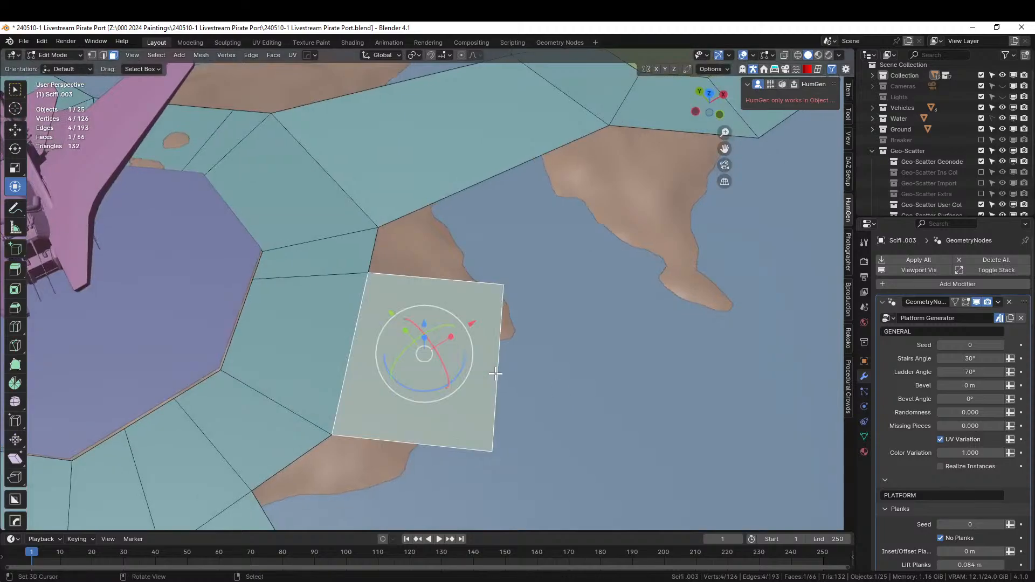
pyautogui.press('2')
pyautogui.click(496, 373)
pyautogui.hotkey('ctrl', 'r')
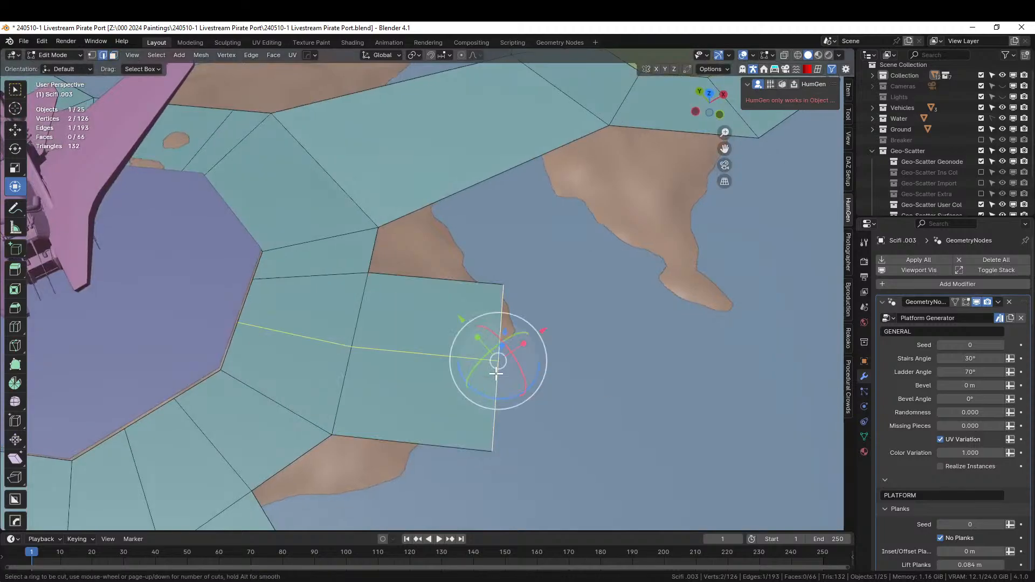
pyautogui.click(496, 373)
pyautogui.rightClick(495, 371)
pyautogui.hotkey('ctrl', 'b')
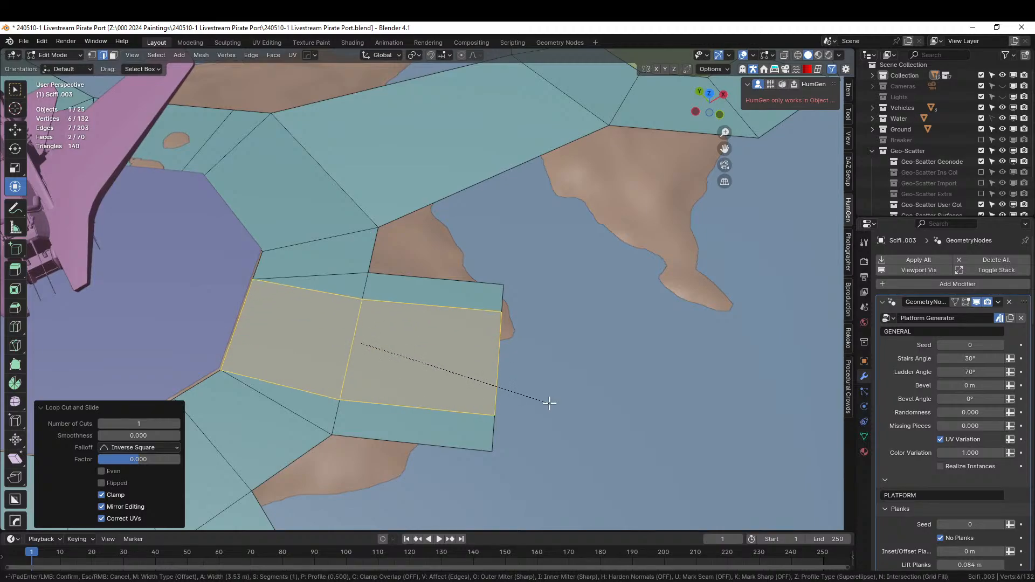
pyautogui.click(554, 409)
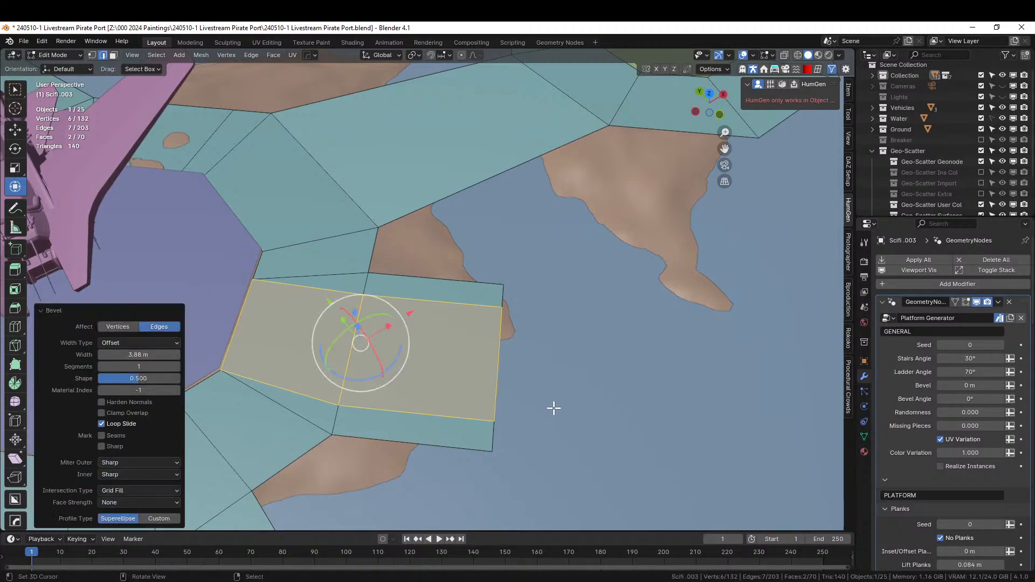
# Extrude the extension's middle outer edge about 5.63 m in X and -4.99 m in Y, and extrude a second similar segment beyond it.
pyautogui.click(498, 374)
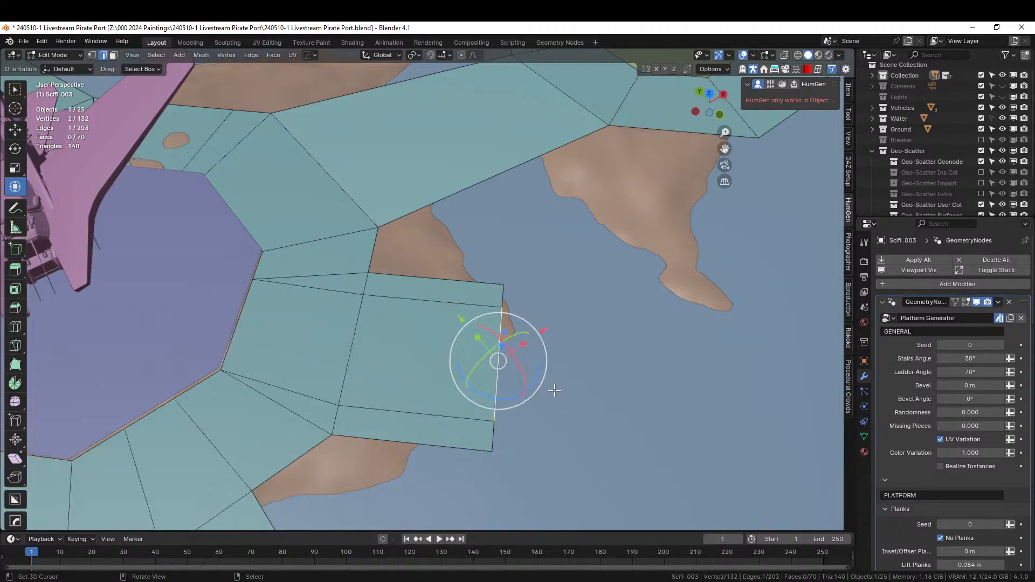
pyautogui.press('KP_7')
pyautogui.press('e')
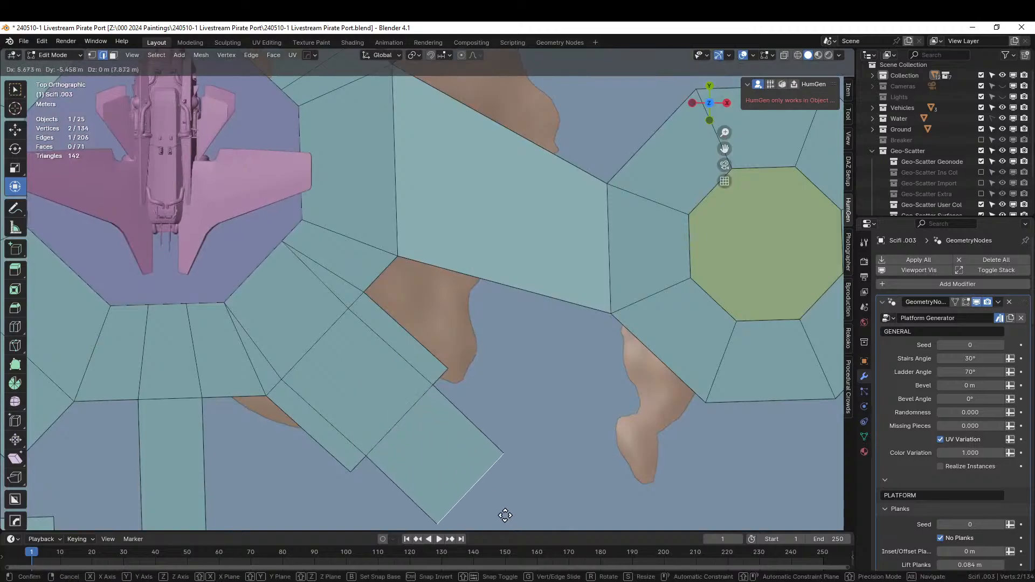
pyautogui.click(505, 511)
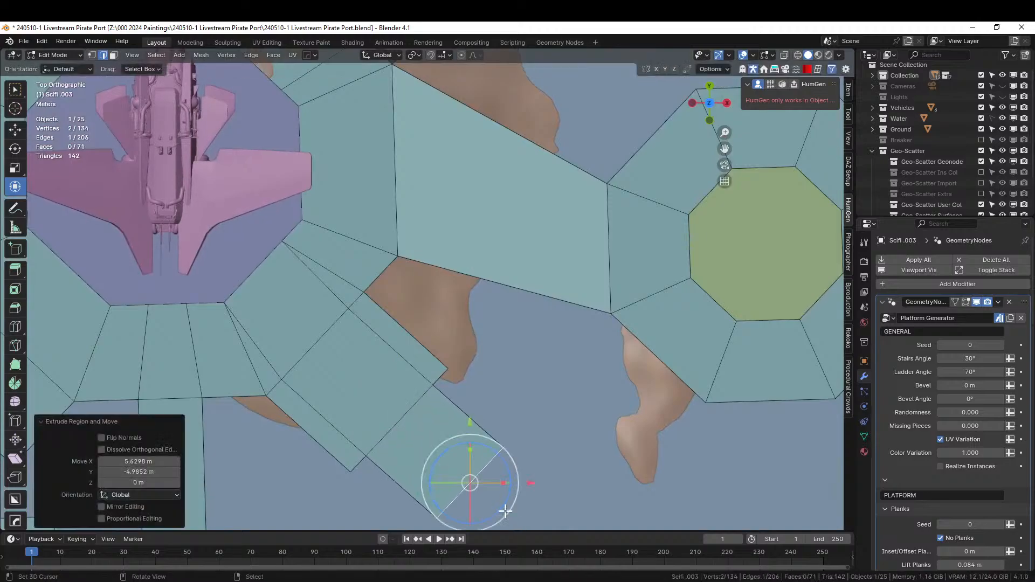
pyautogui.keyDown('shift'); pyautogui.moveTo(506, 511); pyautogui.dragTo(435, 365, button='middle'); pyautogui.keyUp('shift')
pyautogui.press('e')
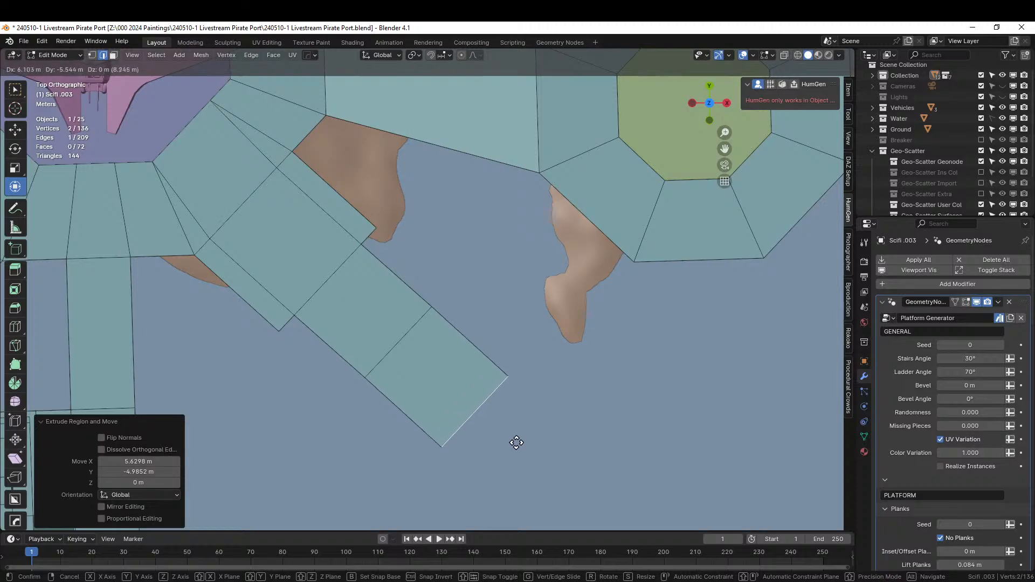
pyautogui.click(525, 448)
# Lower the outermost extruded face about 4.92 m along Z to form a landing and check the sloped connection.
pyautogui.moveTo(527, 446); pyautogui.dragTo(559, 354, button='middle')
pyautogui.press('3')
pyautogui.click(504, 235)
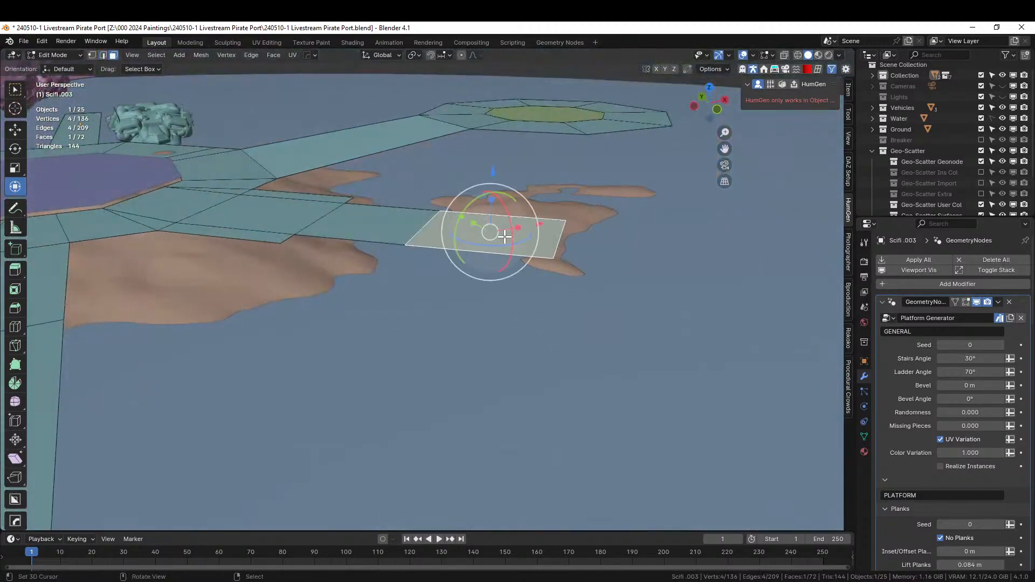
pyautogui.press('g')
pyautogui.press('z')
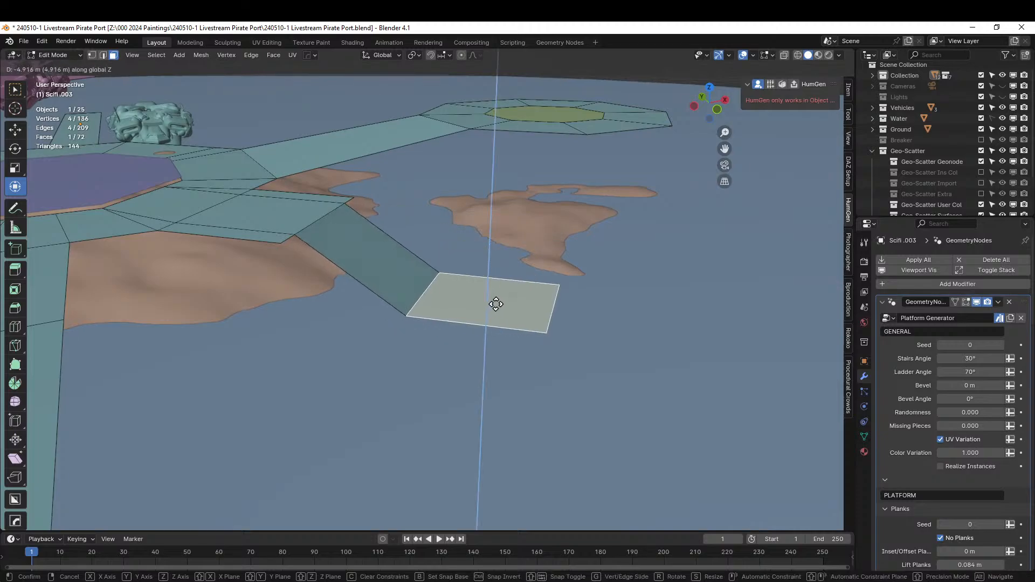
pyautogui.click(496, 304)
pyautogui.press('Tab')
pyautogui.moveTo(496, 304); pyautogui.dragTo(446, 383, button='middle')
pyautogui.press('Tab')
pyautogui.scroll(4, 432, 372)
pyautogui.scroll(2, 432, 372)
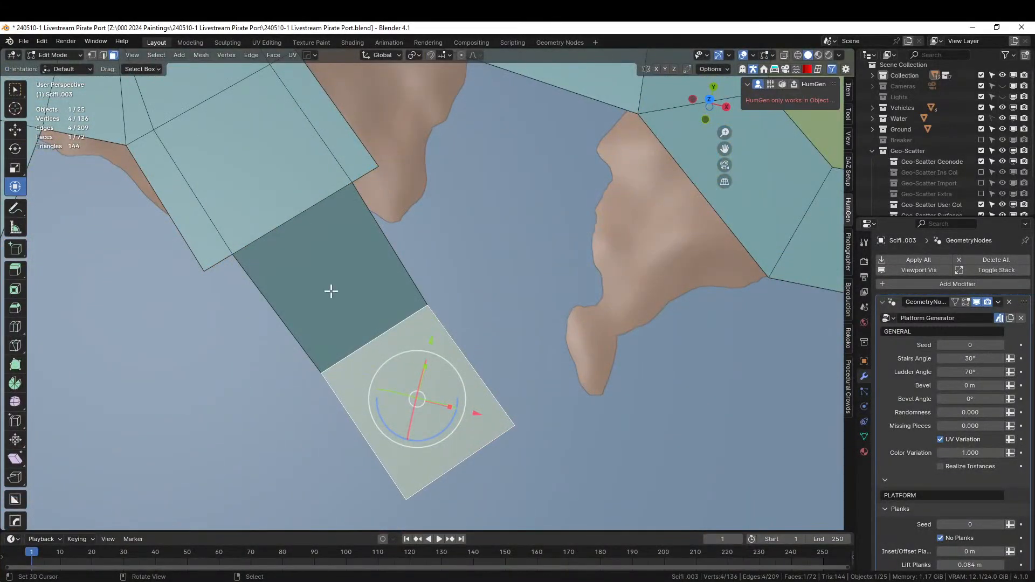
# Add a centred loop cut along the sloped face and landing and bevel it about 1.52 m wide.
pyautogui.click(355, 347)
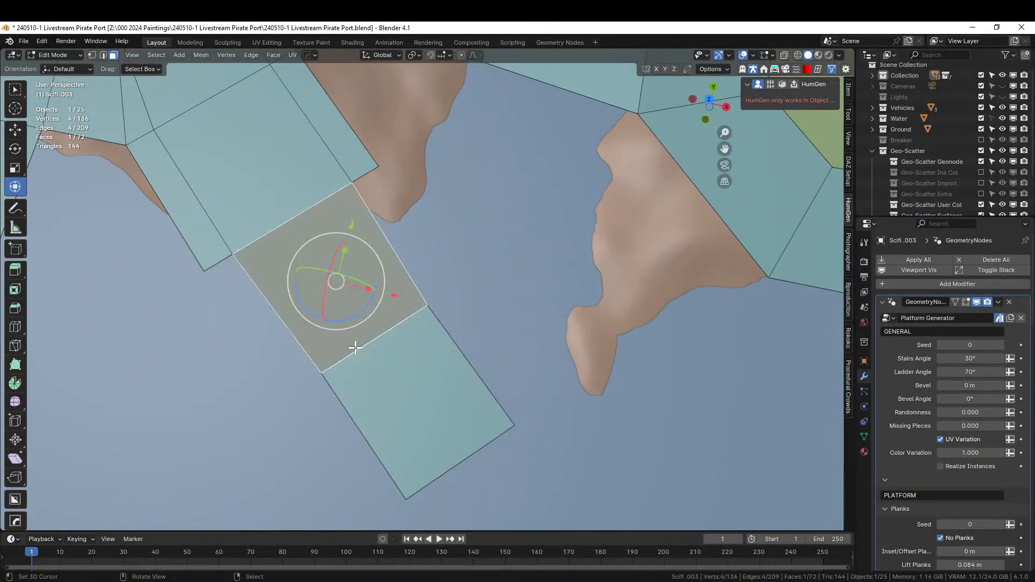
pyautogui.press('2')
pyautogui.click(376, 338)
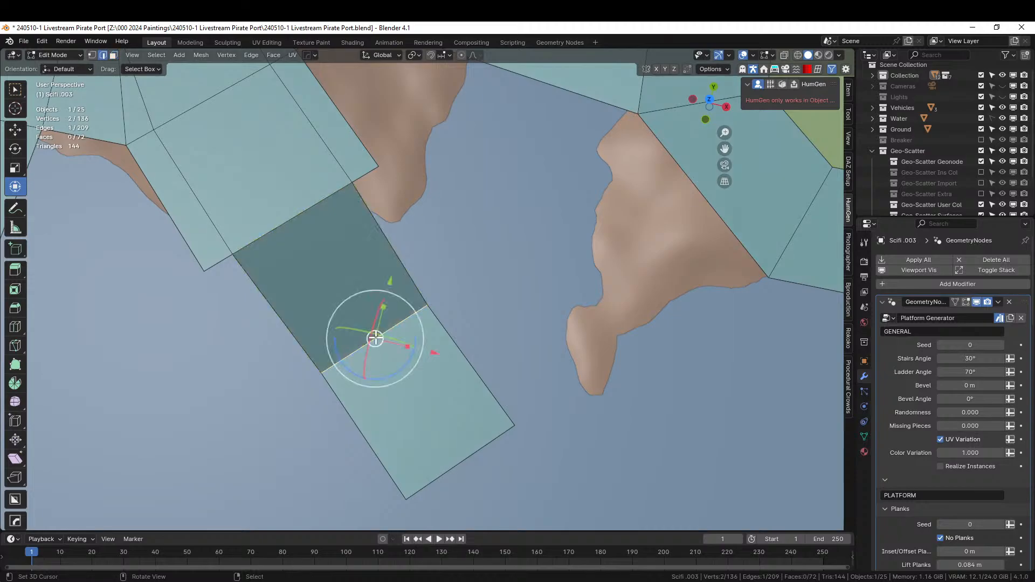
pyautogui.hotkey('ctrl', 'r')
pyautogui.click(376, 338)
pyautogui.rightClick(375, 338)
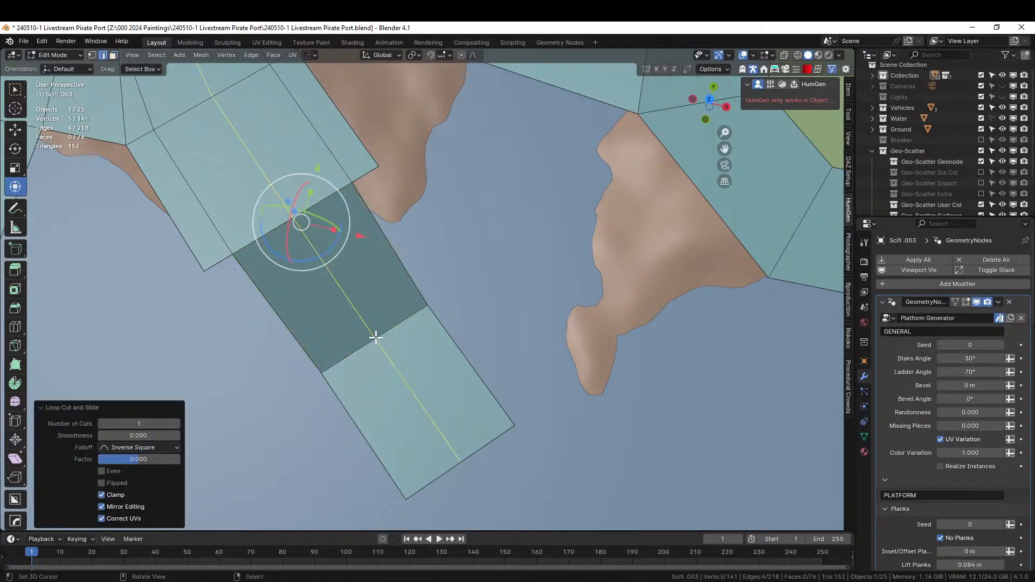
pyautogui.hotkey('ctrl', 'b')
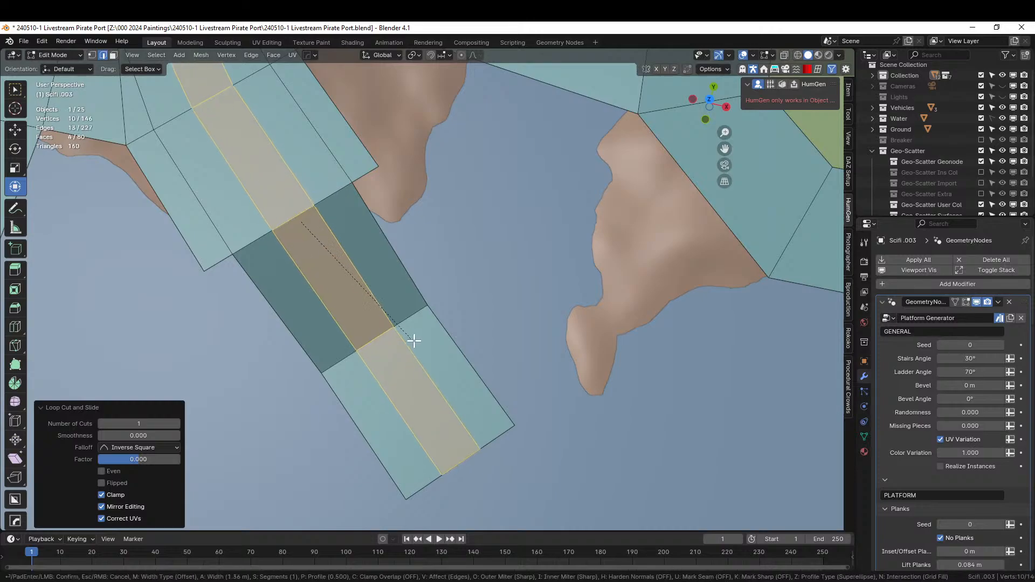
pyautogui.click(415, 342)
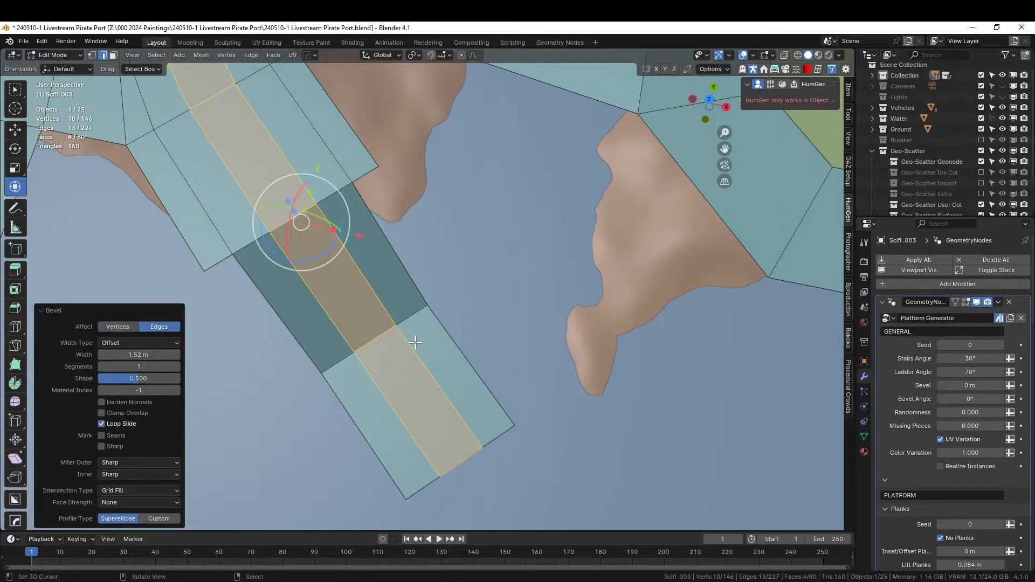
# Delete the two outer sloped faces, keeping only the narrow middle strip as the stairs.
pyautogui.press('3')
pyautogui.click(286, 304)
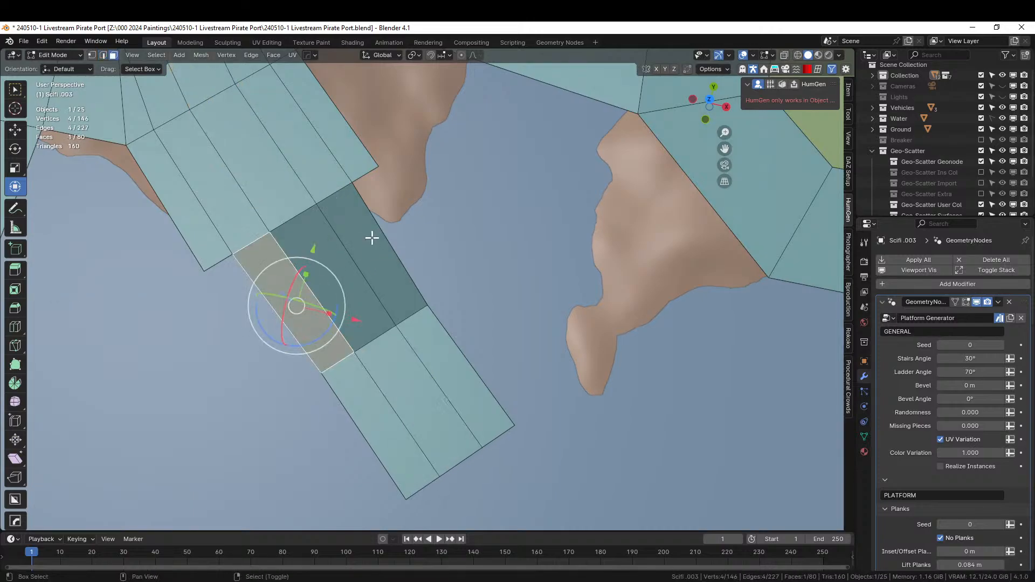
pyautogui.keyDown('shift'); pyautogui.click(372, 238); pyautogui.keyUp('shift')
pyautogui.press('x')
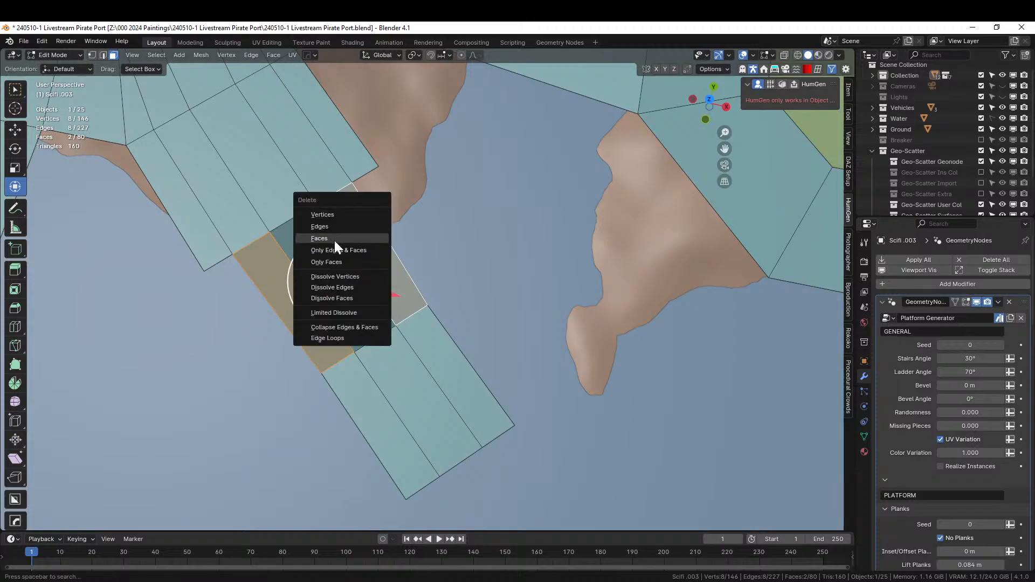
pyautogui.click(334, 241)
# Check the generated stairs and landing from several sides and save the file.
pyautogui.press('Tab')
pyautogui.moveTo(379, 267); pyautogui.dragTo(317, 225, button='middle')
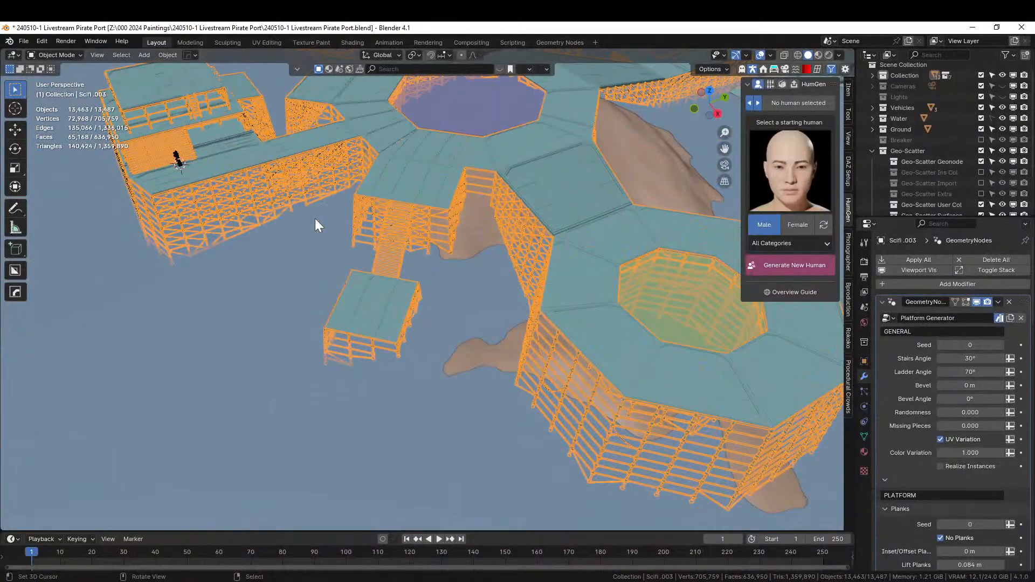
pyautogui.moveTo(325, 210); pyautogui.dragTo(184, 229, button='middle')
pyautogui.hotkey('ctrl', 's')
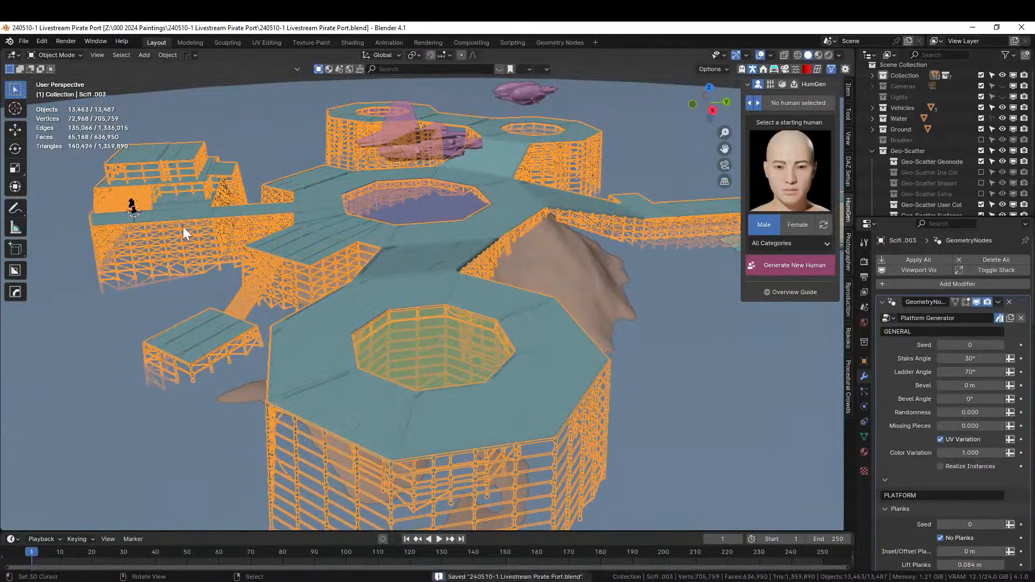
pyautogui.moveTo(190, 231); pyautogui.dragTo(538, 196, button='middle')
pyautogui.scroll(2, 354, 277)
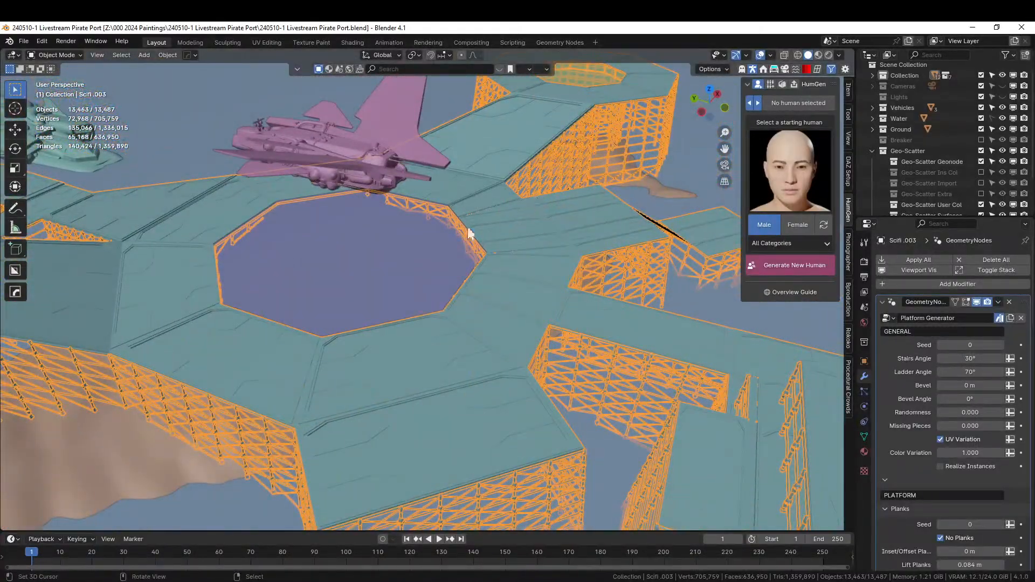
pyautogui.scroll(4, 475, 237)
pyautogui.moveTo(475, 235); pyautogui.dragTo(429, 235, button='middle')
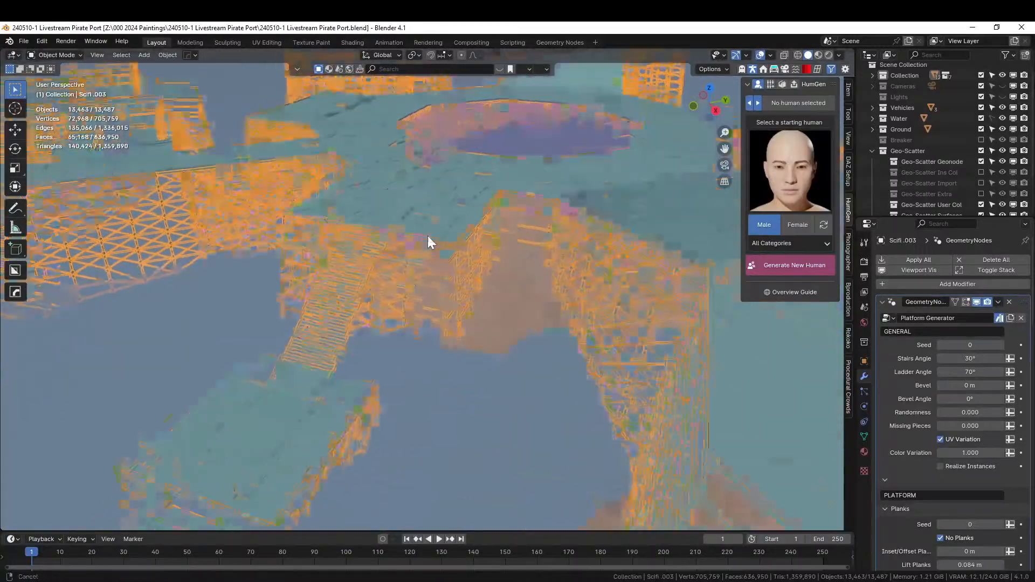
pyautogui.scroll(5, 385, 287)
# Extrude the stairs' side edges and the outer edges of both ring extensions and the stacked platform's side extension 1 m up in Z as railings.
pyautogui.press('Tab')
pyautogui.scroll(-5, 267, 268)
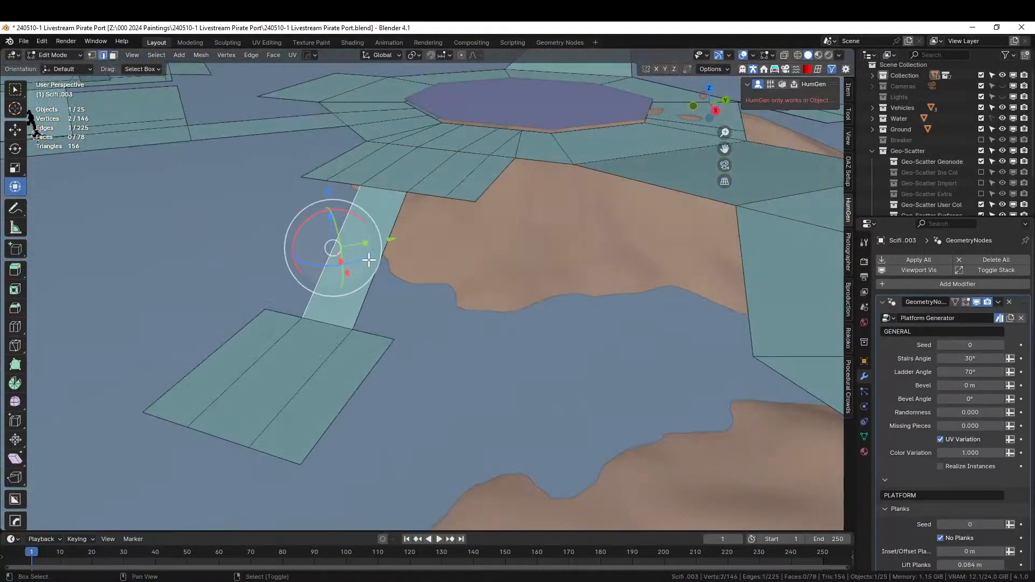
pyautogui.keyDown('shift'); pyautogui.moveTo(397, 252); pyautogui.dragTo(495, 366, button='middle'); pyautogui.keyUp('shift')
pyautogui.scroll(-1, 495, 365)
pyautogui.moveTo(345, 353); pyautogui.dragTo(396, 331, button='middle')
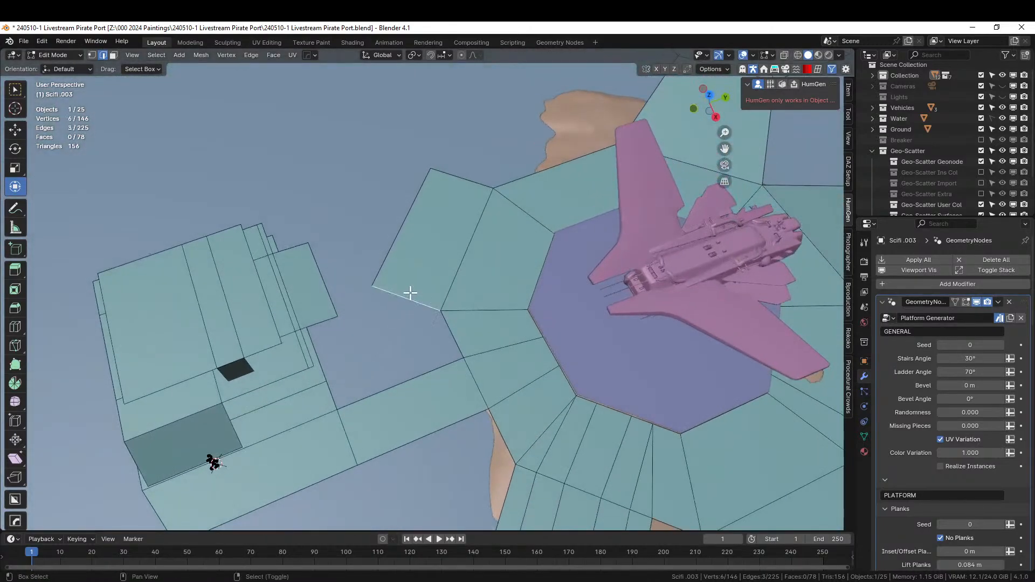
pyautogui.keyDown('ctrl'); pyautogui.click(409, 209); pyautogui.keyUp('ctrl')
pyautogui.moveTo(409, 208); pyautogui.dragTo(404, 241, button='middle')
pyautogui.moveTo(381, 296); pyautogui.dragTo(435, 267, button='middle')
pyautogui.keyDown('shift'); pyautogui.rightClick(374, 256); pyautogui.keyUp('shift')
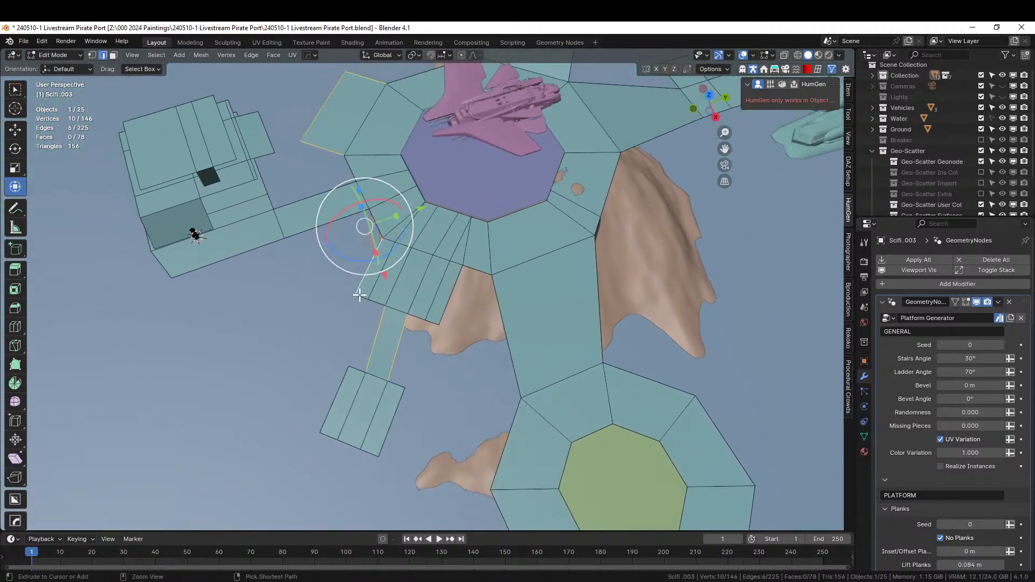
pyautogui.keyDown('ctrl'); pyautogui.rightClick(359, 295); pyautogui.keyUp('ctrl')
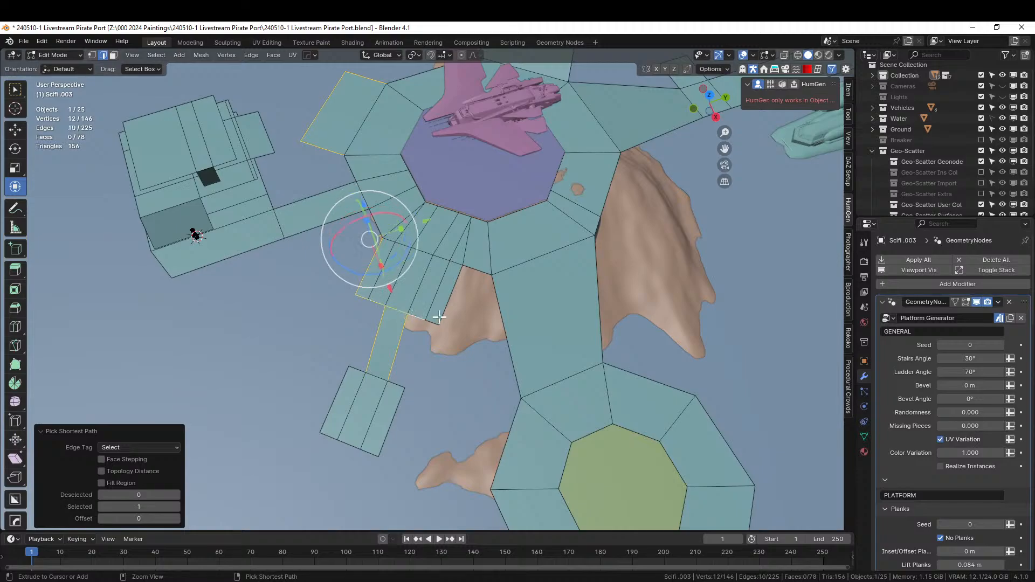
pyautogui.keyDown('shift'); pyautogui.moveTo(521, 325); pyautogui.dragTo(386, 80, button='middle'); pyautogui.keyUp('shift')
pyautogui.keyDown('shift'); pyautogui.moveTo(504, 208); pyautogui.dragTo(664, 526, button='middle'); pyautogui.keyUp('shift')
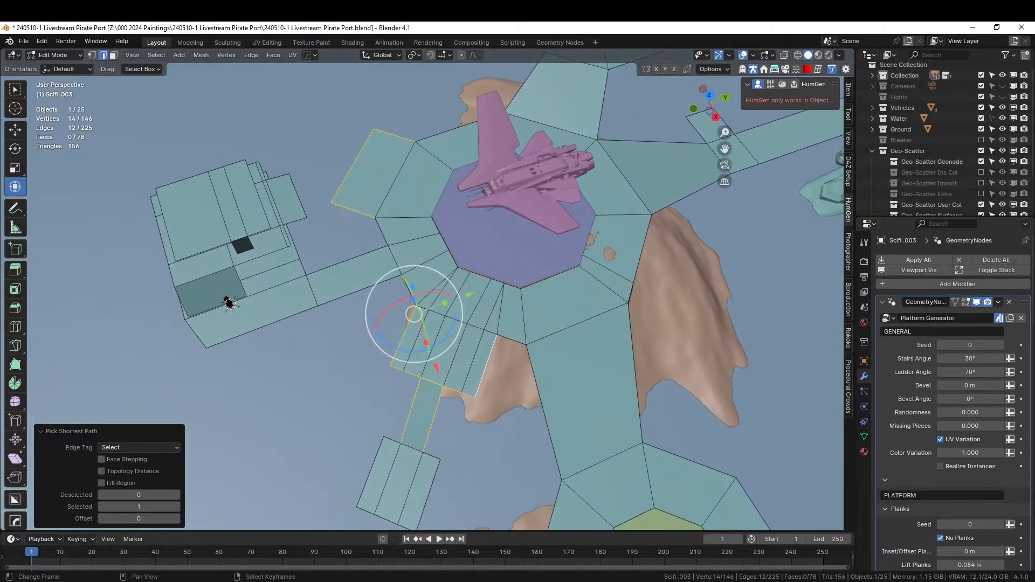
pyautogui.moveTo(421, 442); pyautogui.dragTo(515, 392, button='middle')
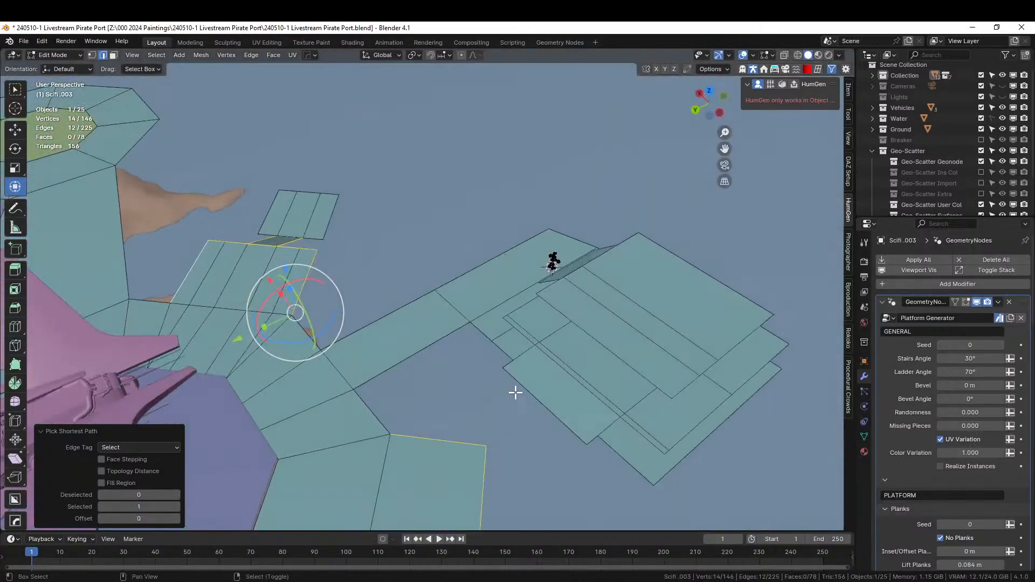
pyautogui.keyDown('shift'); pyautogui.click(517, 355); pyautogui.keyUp('shift')
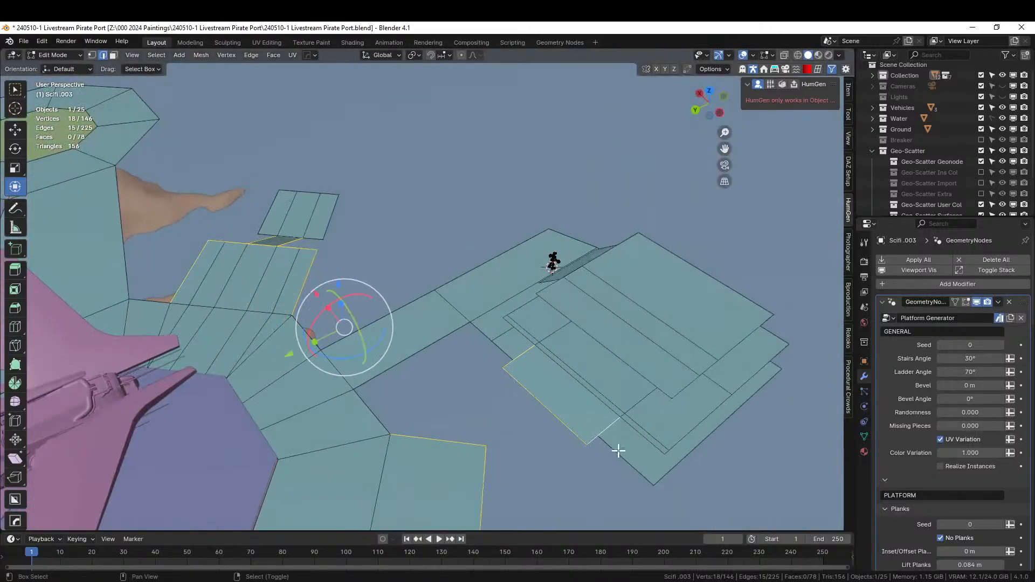
pyautogui.moveTo(618, 450); pyautogui.dragTo(679, 442, button='middle')
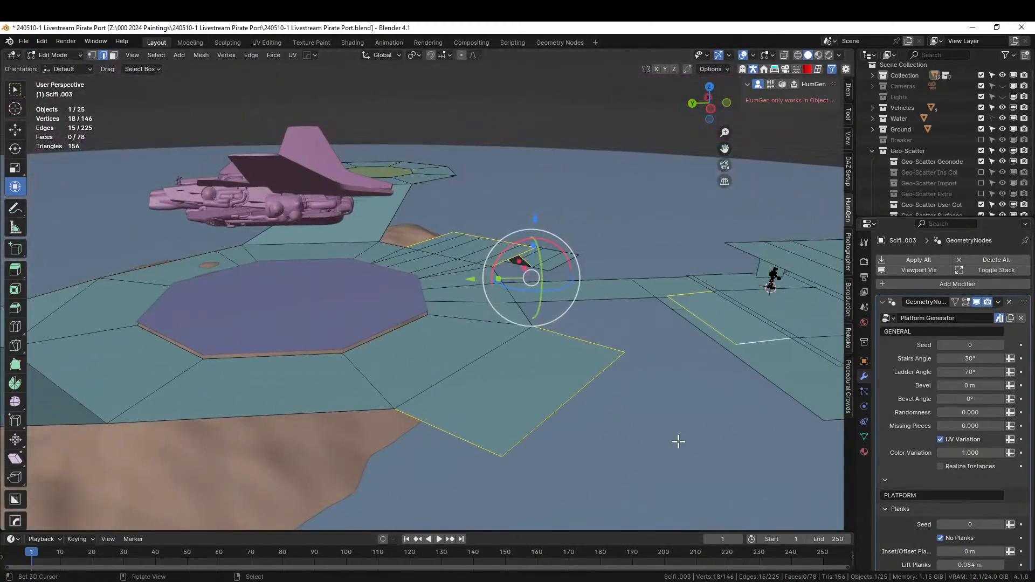
pyautogui.press('e')
pyautogui.press('z')
pyautogui.press('1')
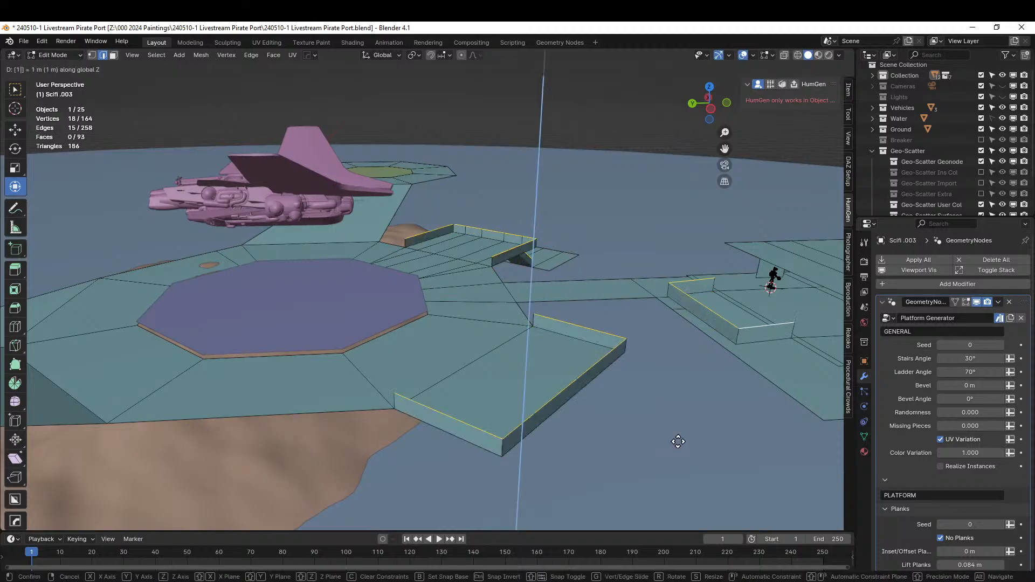
pyautogui.press('Return')
pyautogui.press('Tab')
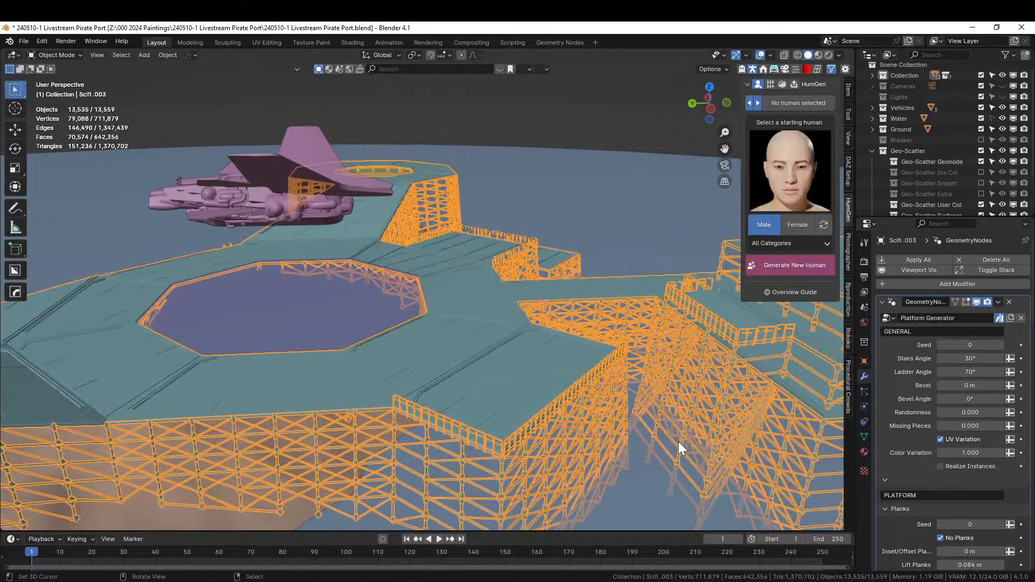
# Delete the railing face that blocks the top of the narrow stairs on the ring extension's outer edge.
pyautogui.moveTo(735, 432); pyautogui.dragTo(566, 417, button='middle')
pyautogui.click(566, 418)
pyautogui.moveTo(503, 431); pyautogui.dragTo(554, 442, button='middle')
pyautogui.press('Tab')
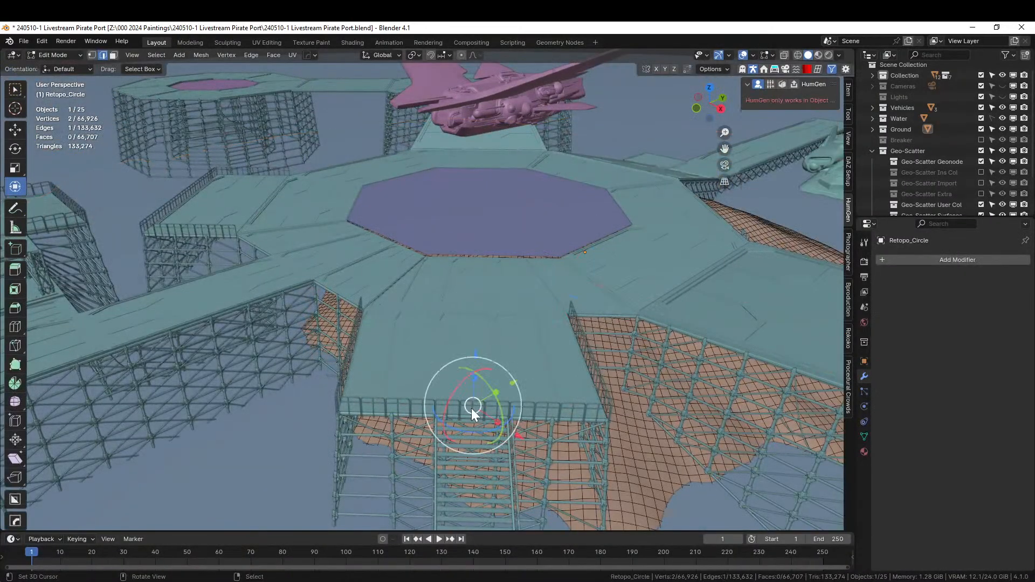
pyautogui.press('Tab')
pyautogui.click(468, 377)
pyautogui.press('Tab')
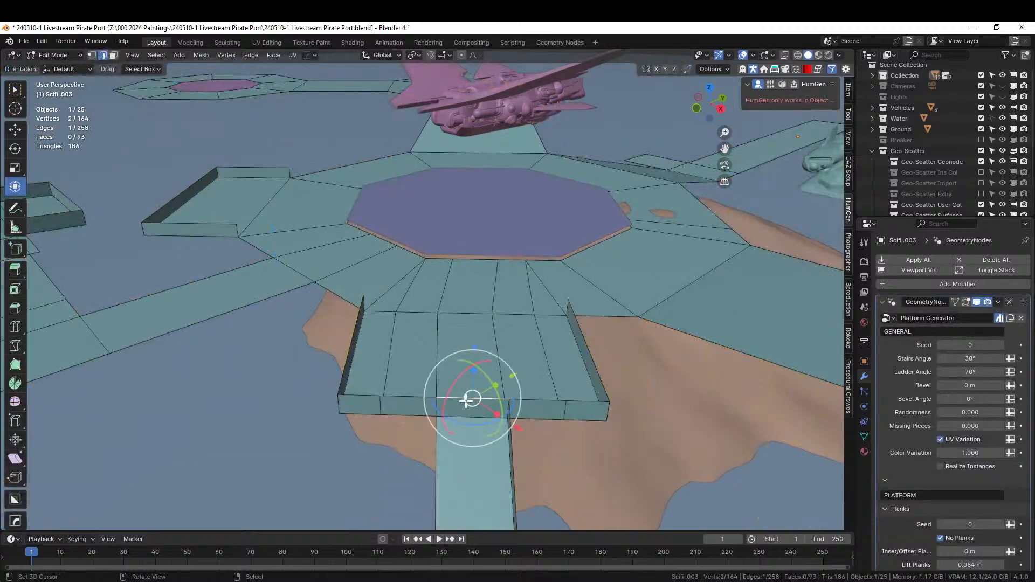
pyautogui.press('3')
pyautogui.click(466, 413)
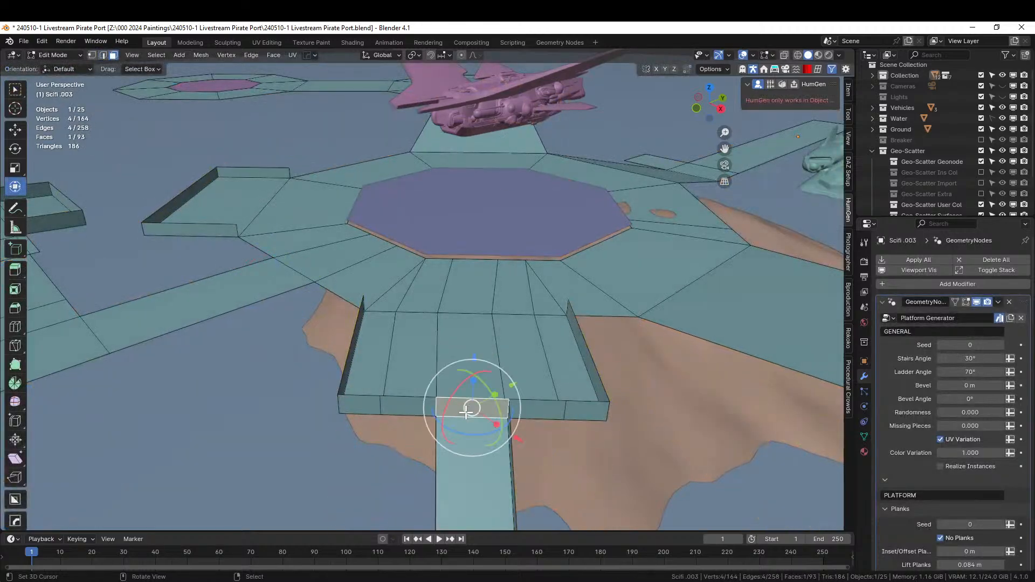
pyautogui.press('x')
pyautogui.click(449, 411)
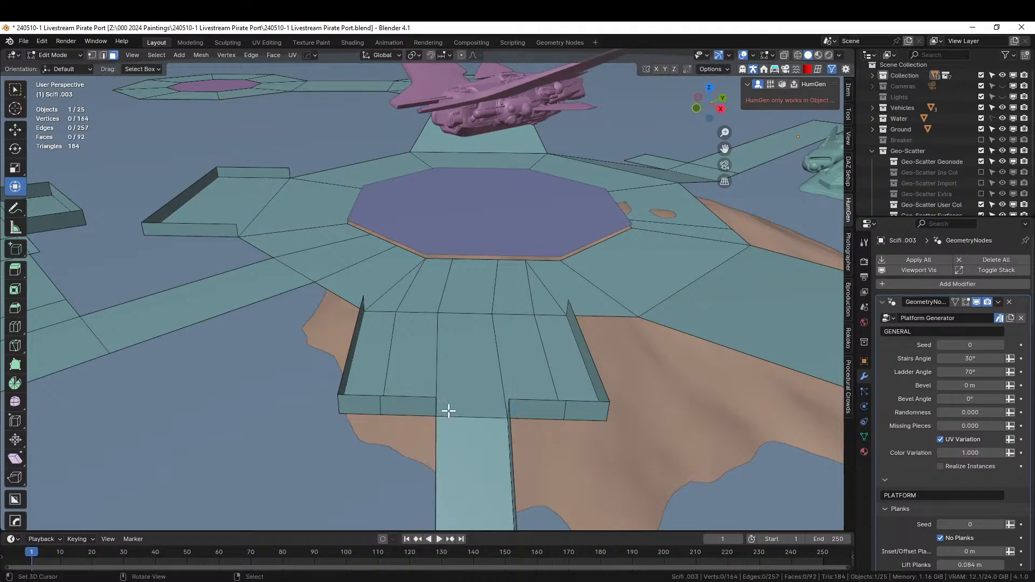
pyautogui.press('Tab')
# Check the generated platforms, stairs and railings from several sides and save the file.
pyautogui.moveTo(455, 410); pyautogui.dragTo(437, 454, button='middle')
pyautogui.click(231, 445)
pyautogui.moveTo(231, 445); pyautogui.dragTo(502, 462, button='middle')
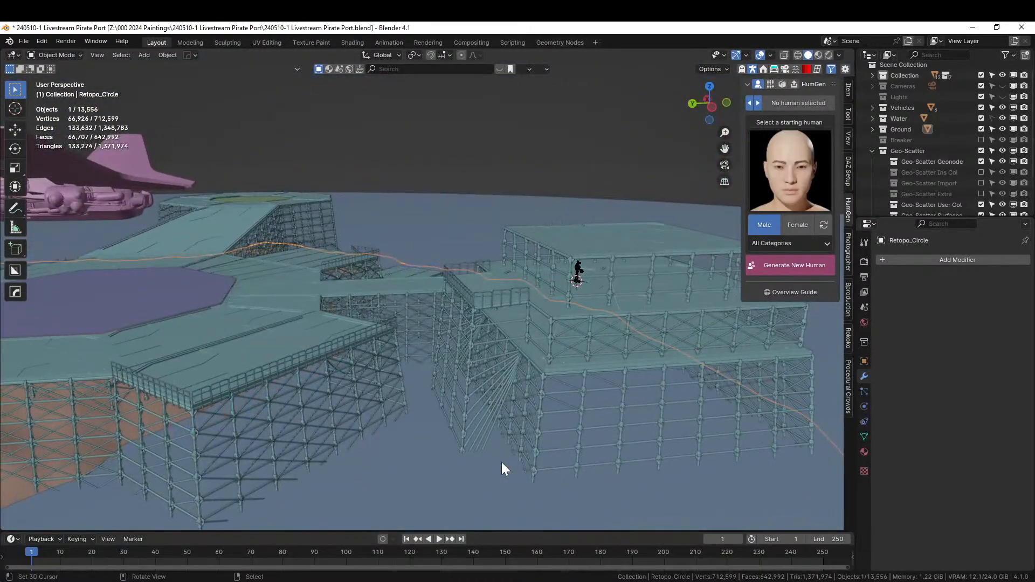
pyautogui.scroll(1, 501, 461)
pyautogui.keyDown('shift'); pyautogui.moveTo(423, 412); pyautogui.dragTo(516, 437, button='middle'); pyautogui.keyUp('shift')
pyautogui.moveTo(379, 380); pyautogui.dragTo(399, 396, button='middle')
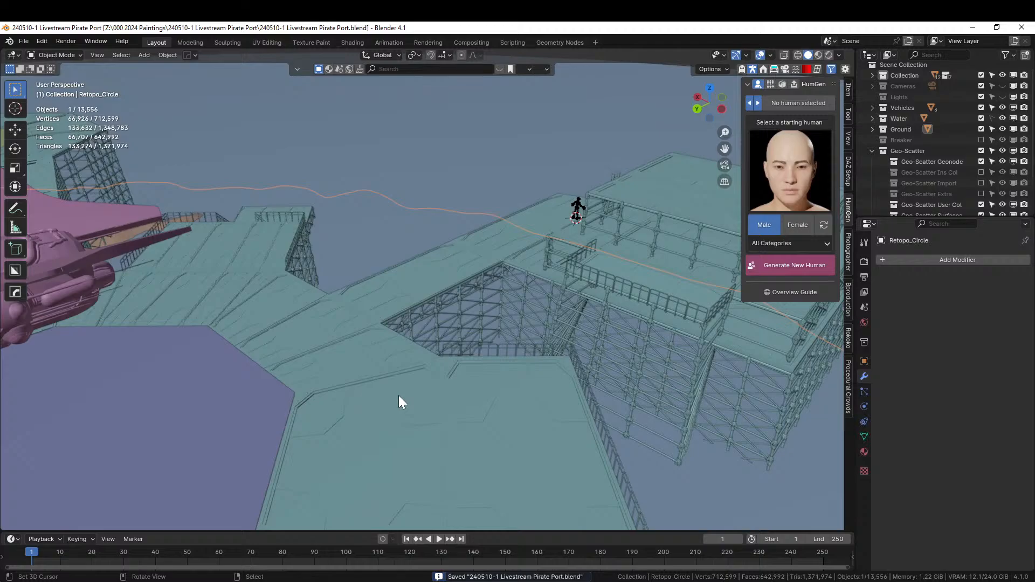
pyautogui.moveTo(399, 397); pyautogui.dragTo(454, 430, button='middle')
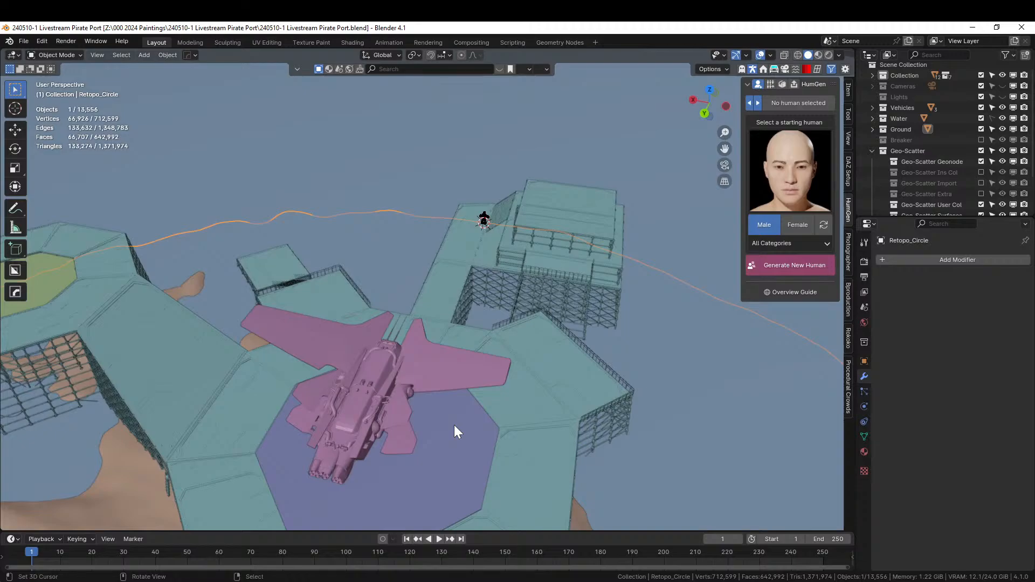
pyautogui.scroll(-3, 454, 425)
pyautogui.keyDown('shift'); pyautogui.moveTo(457, 437); pyautogui.dragTo(412, 271, button='middle'); pyautogui.keyUp('shift')
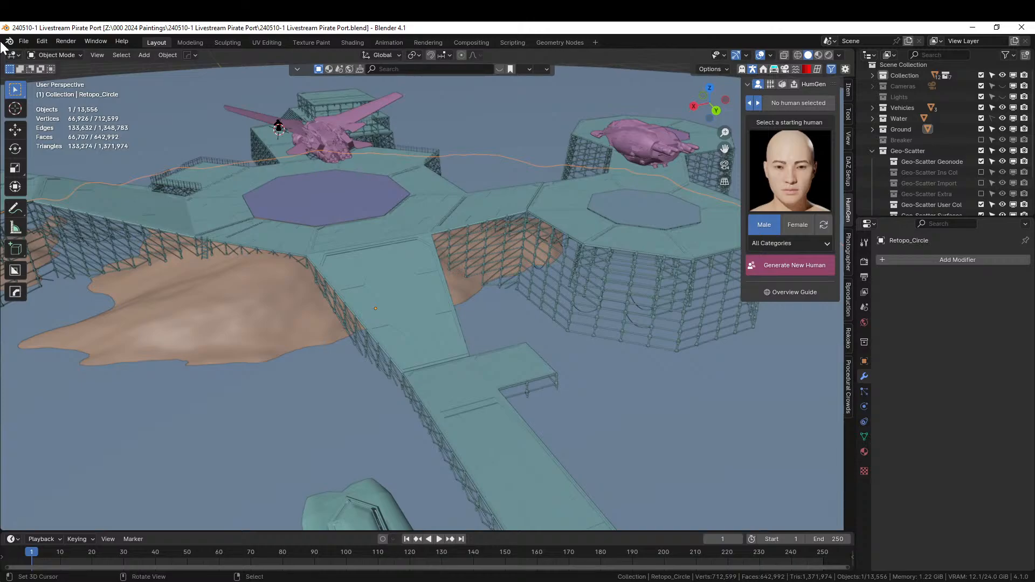
# Split the viewport and turn the new area into an asset browser showing the Seth Objects library.
pyautogui.moveTo(2, 53); pyautogui.dragTo(361, 108)
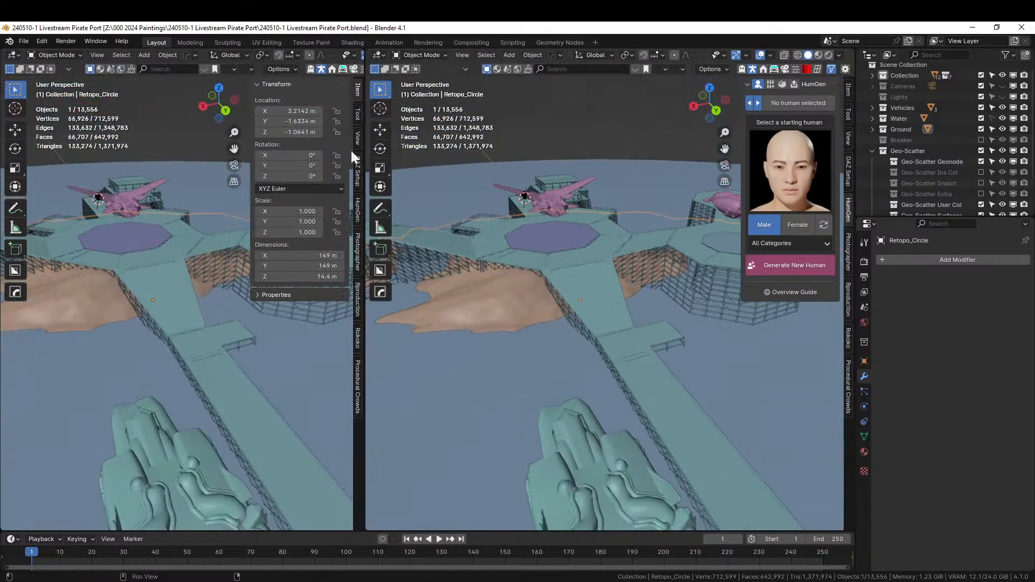
pyautogui.hotkey('shift', 'F1')
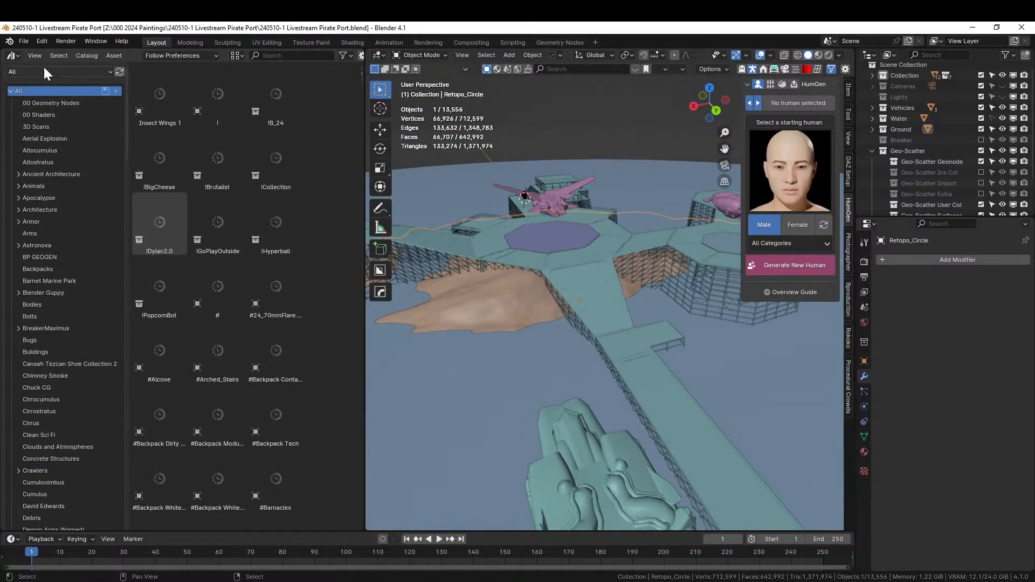
pyautogui.click(43, 67)
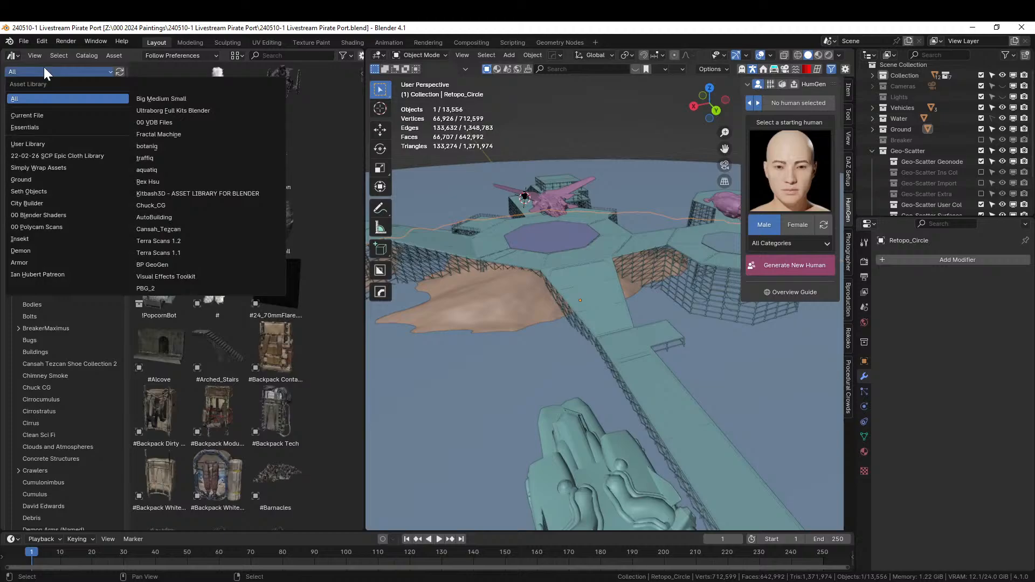
pyautogui.click(37, 190)
# Browse the Sci Fi Project buildings and the Colony Buildings, Mega Structures, Neo Venice and Old Town kits under Architecture.
pyautogui.click(33, 293)
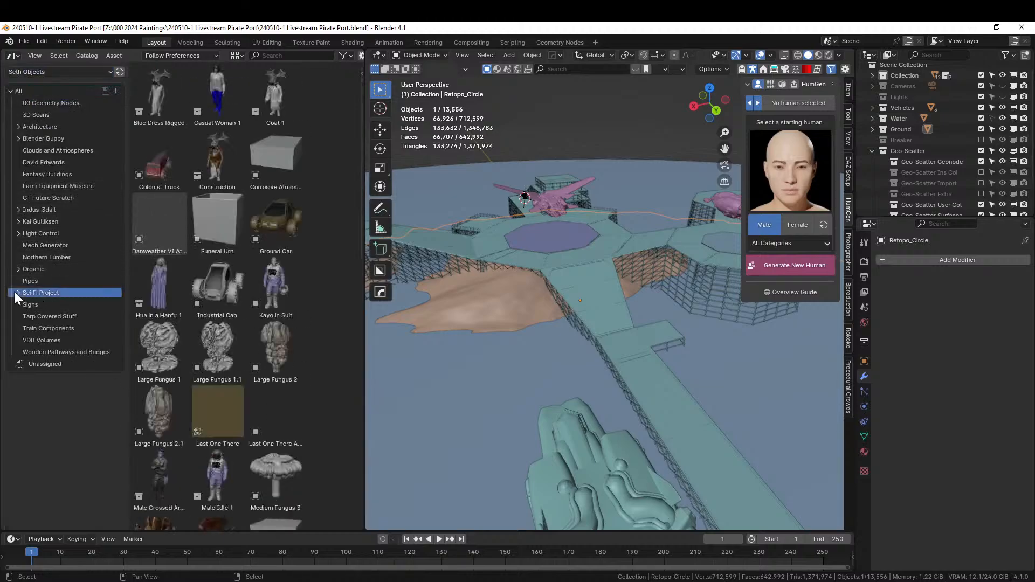
pyautogui.click(18, 293)
pyautogui.click(40, 316)
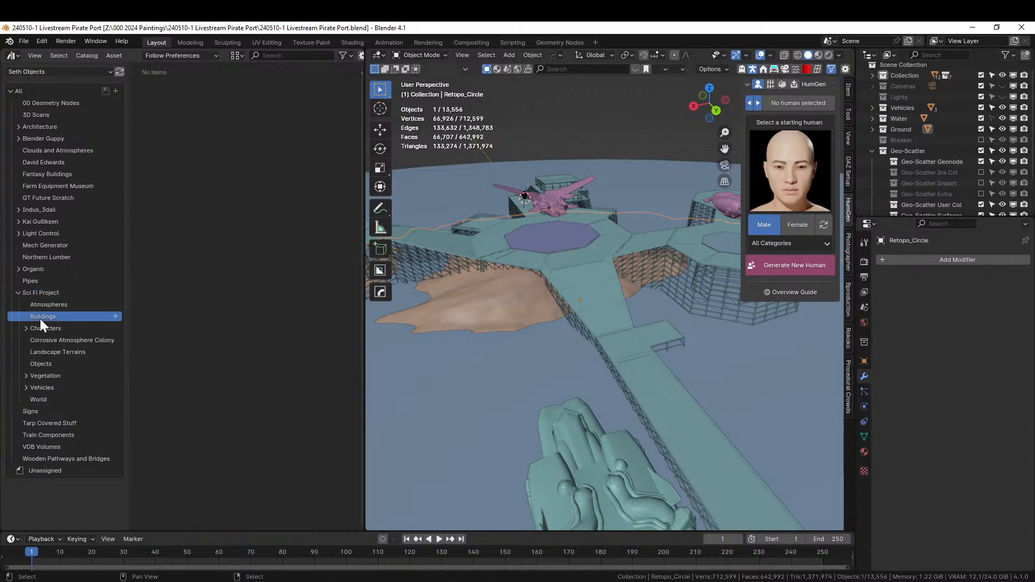
pyautogui.click(17, 125)
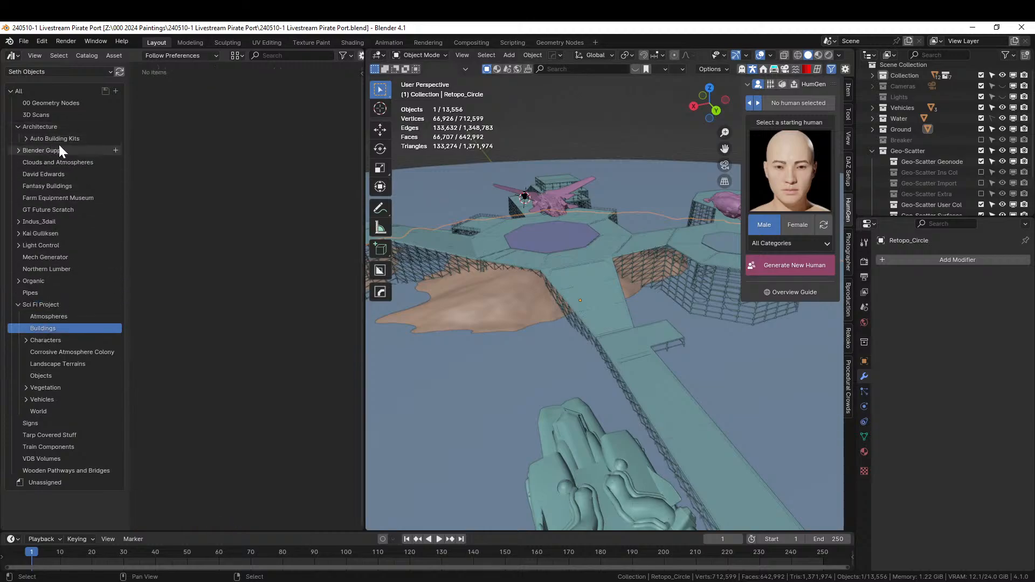
pyautogui.click(25, 139)
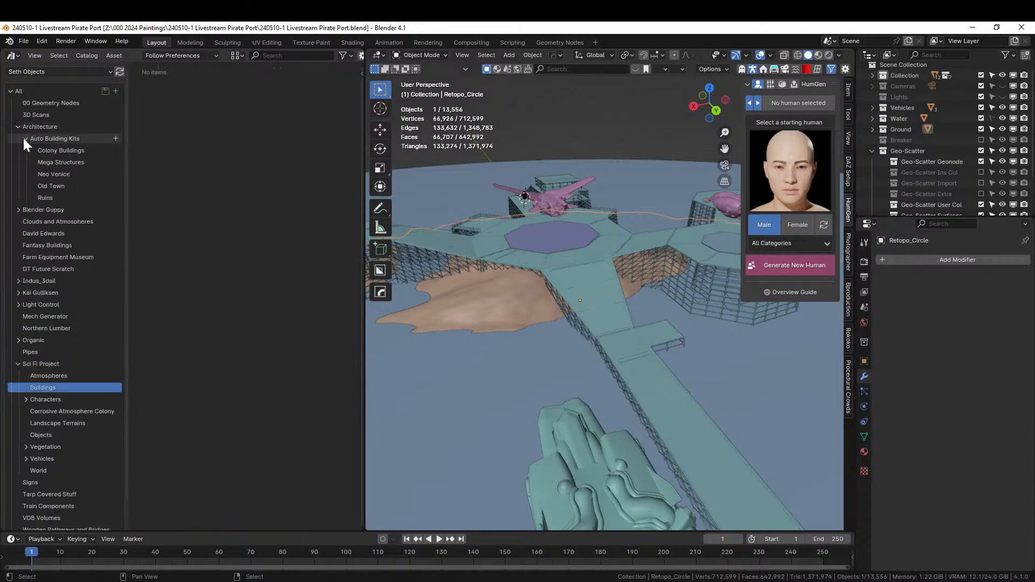
pyautogui.click(67, 185)
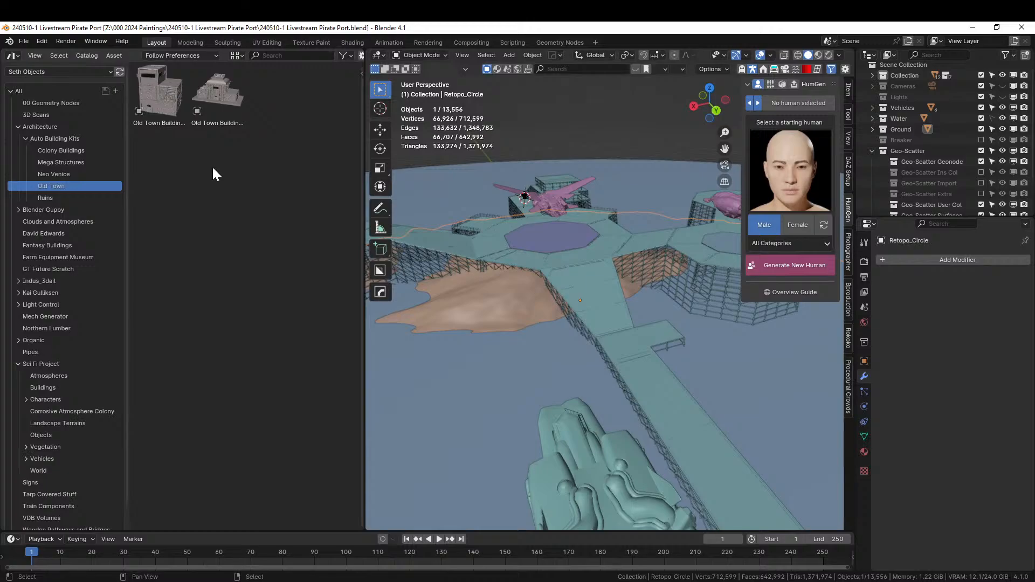
pyautogui.click(63, 174)
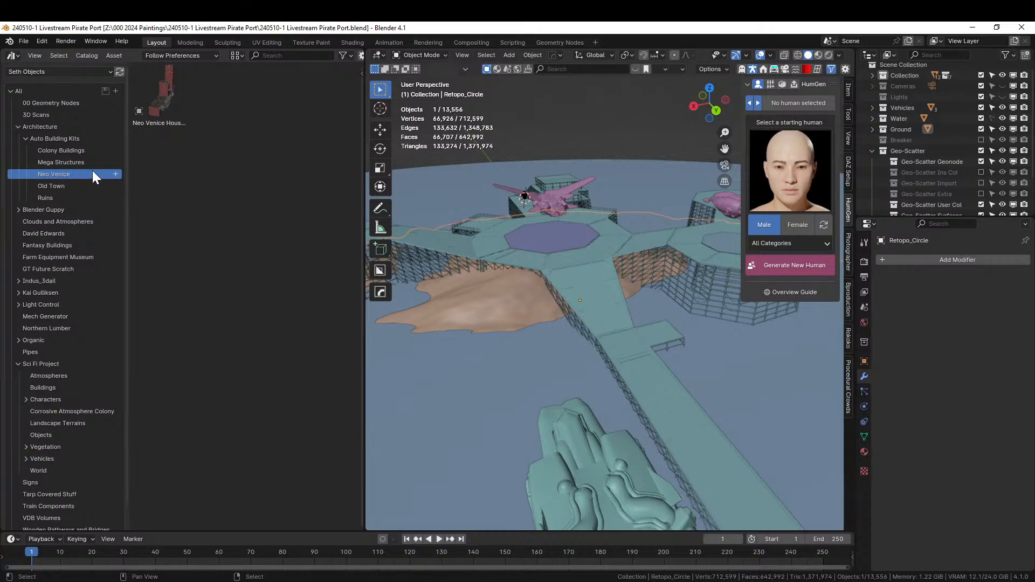
pyautogui.click(81, 161)
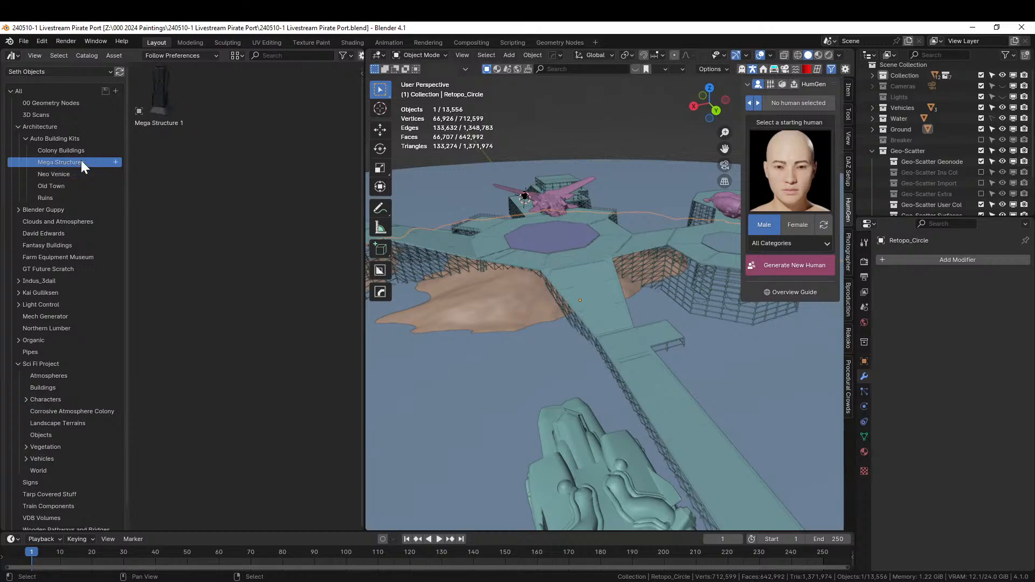
pyautogui.click(57, 186)
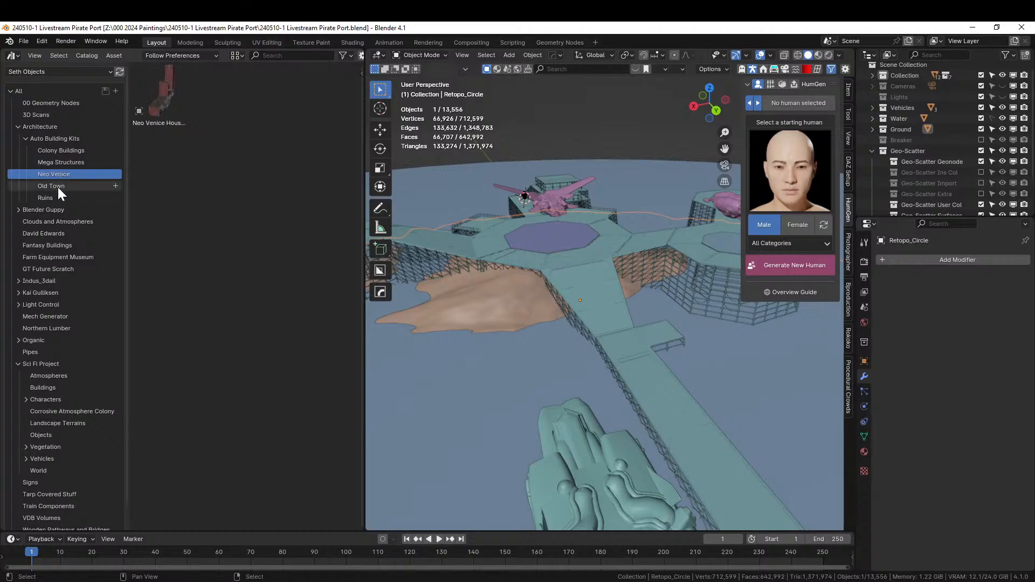
pyautogui.click(77, 151)
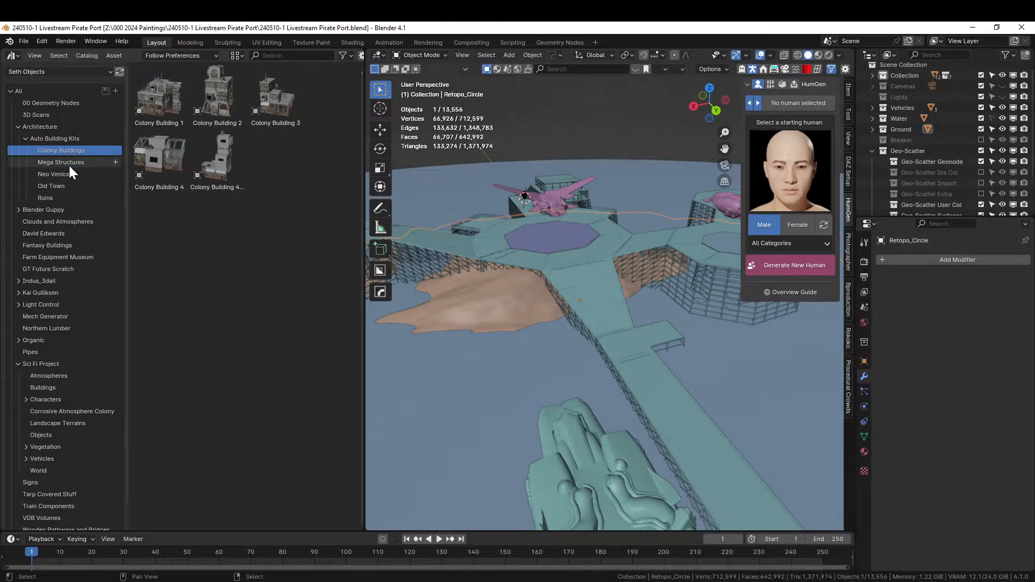
pyautogui.click(59, 185)
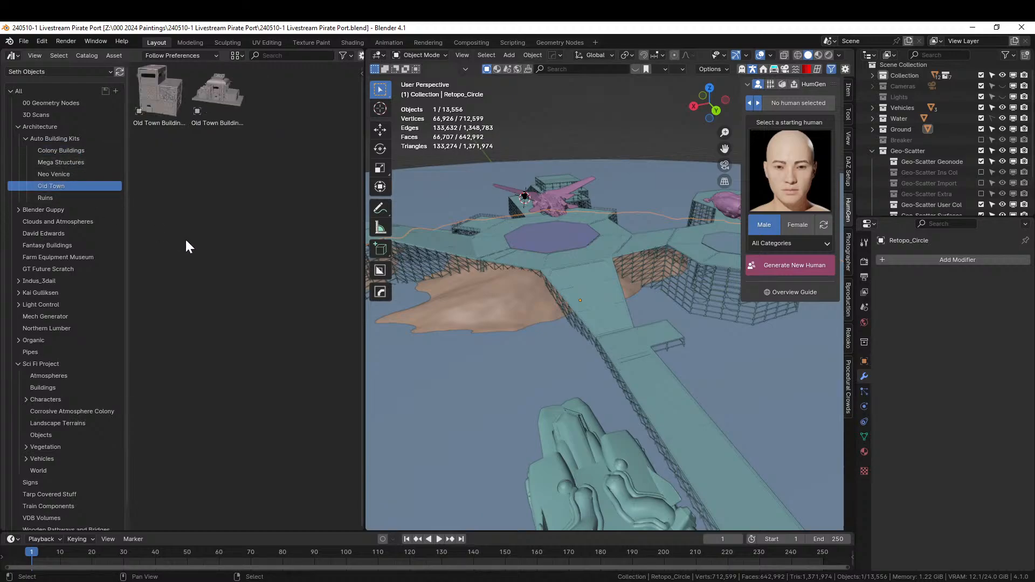
# Try the Old Town Building 2 asset in the empty space beside the water disc, inspect its facade and undo the placement.
pyautogui.scroll(-10, 533, 357)
pyautogui.moveTo(537, 357); pyautogui.dragTo(475, 319, button='middle')
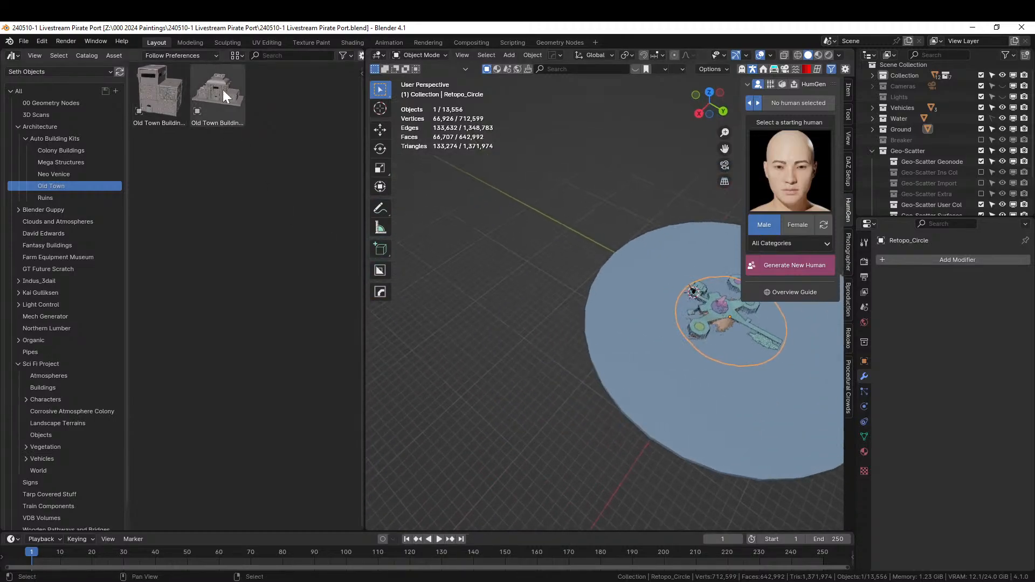
pyautogui.moveTo(223, 89); pyautogui.dragTo(480, 379)
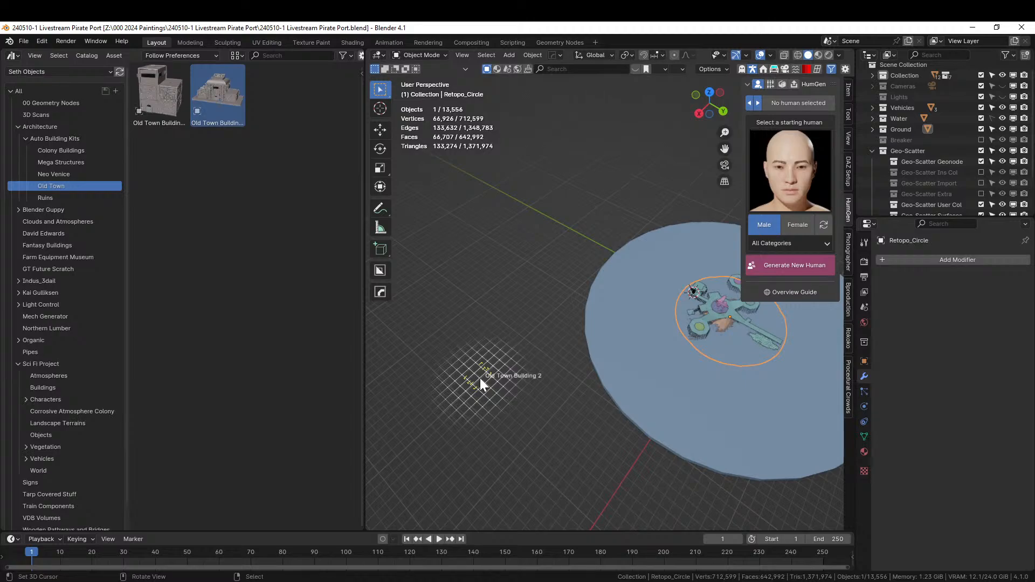
pyautogui.moveTo(480, 379); pyautogui.dragTo(480, 378)
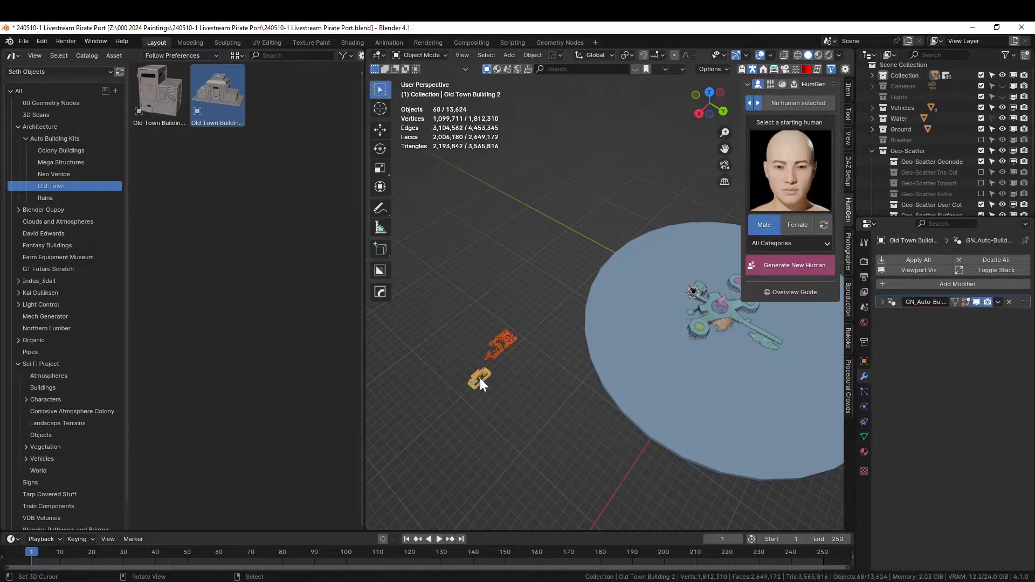
pyautogui.press('KP_Decimal')
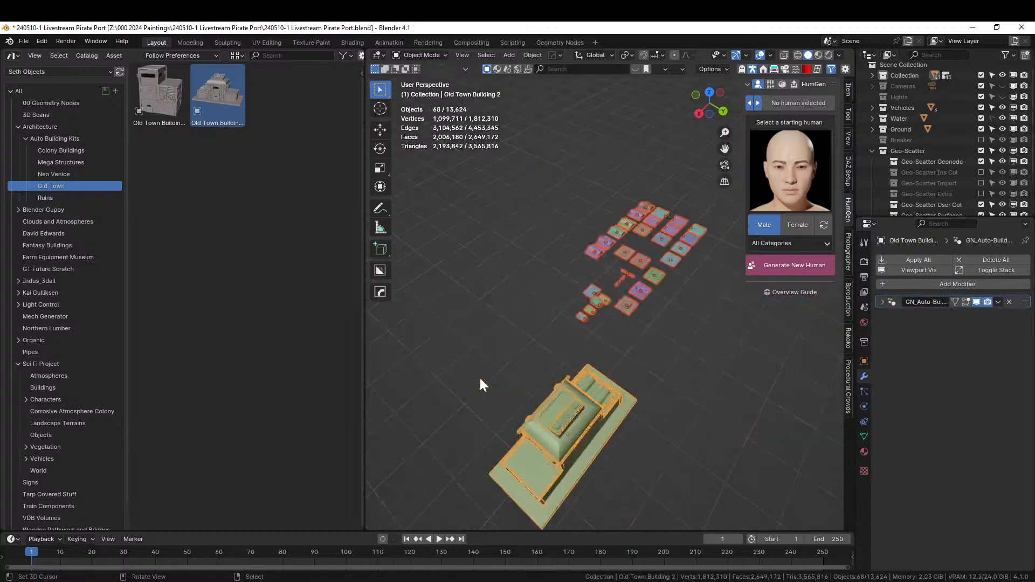
pyautogui.moveTo(538, 351); pyautogui.dragTo(497, 302, button='middle')
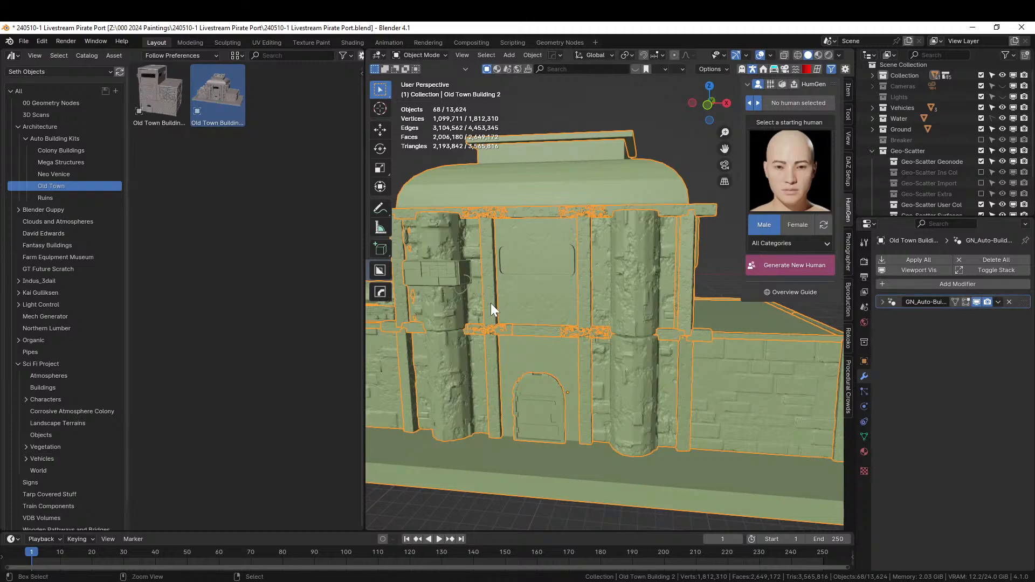
pyautogui.hotkey('ctrl', 'z')
# Display the Neo Venice kit from the Auto Building Kits and enlarge the asset previews.
pyautogui.click(72, 141)
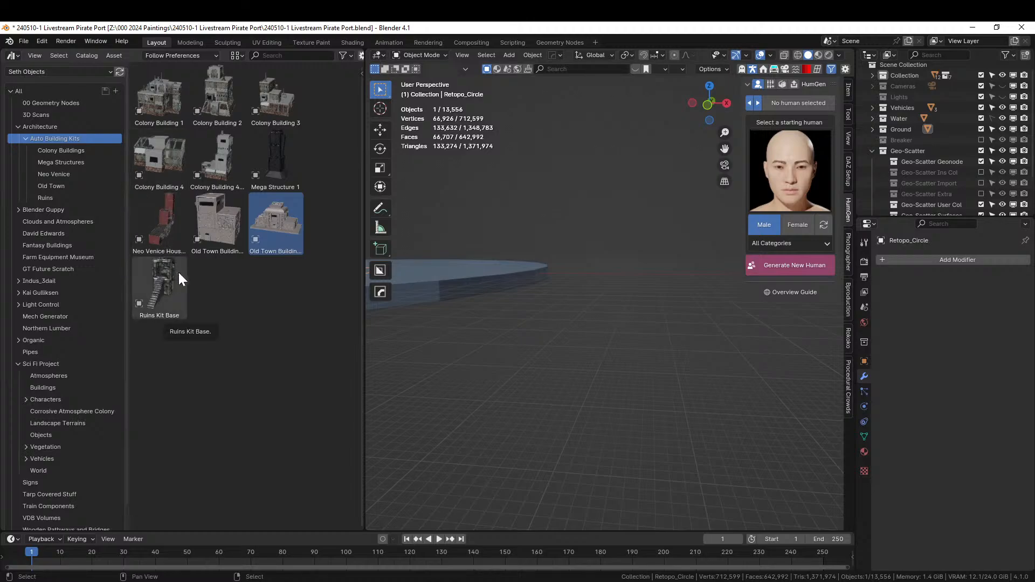
pyautogui.click(64, 174)
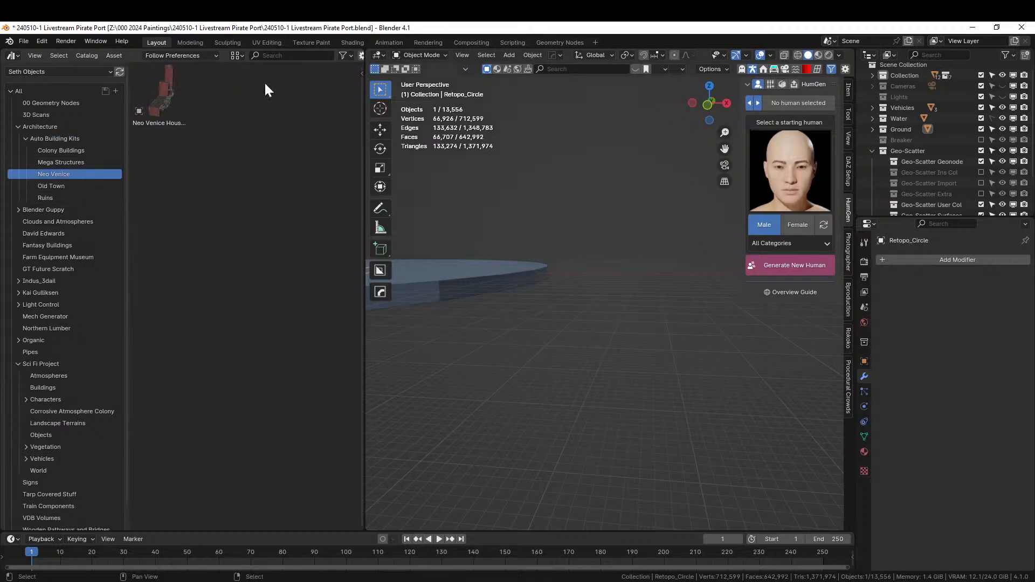
pyautogui.click(238, 56)
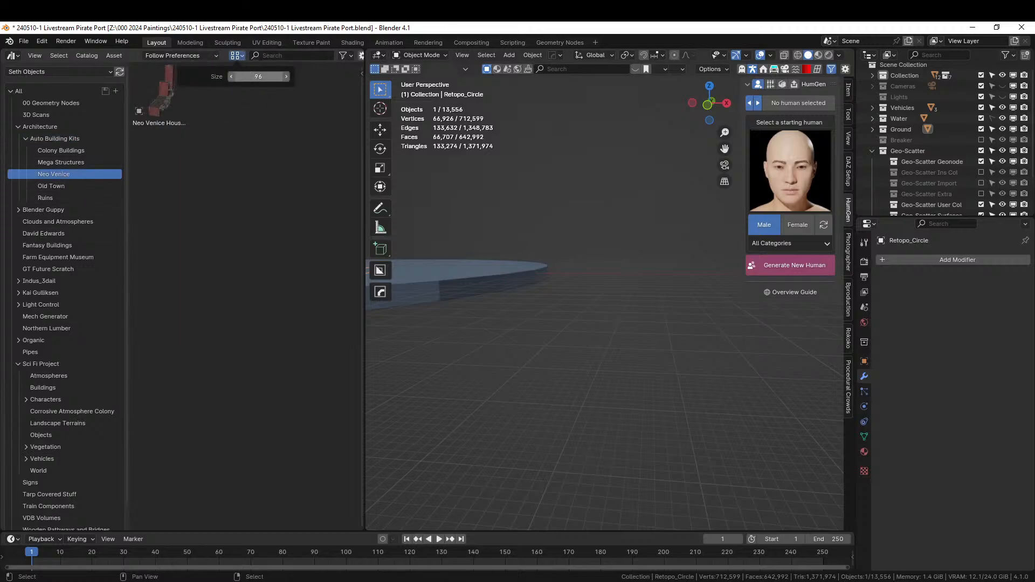
pyautogui.moveTo(258, 76); pyautogui.dragTo(292, 76)
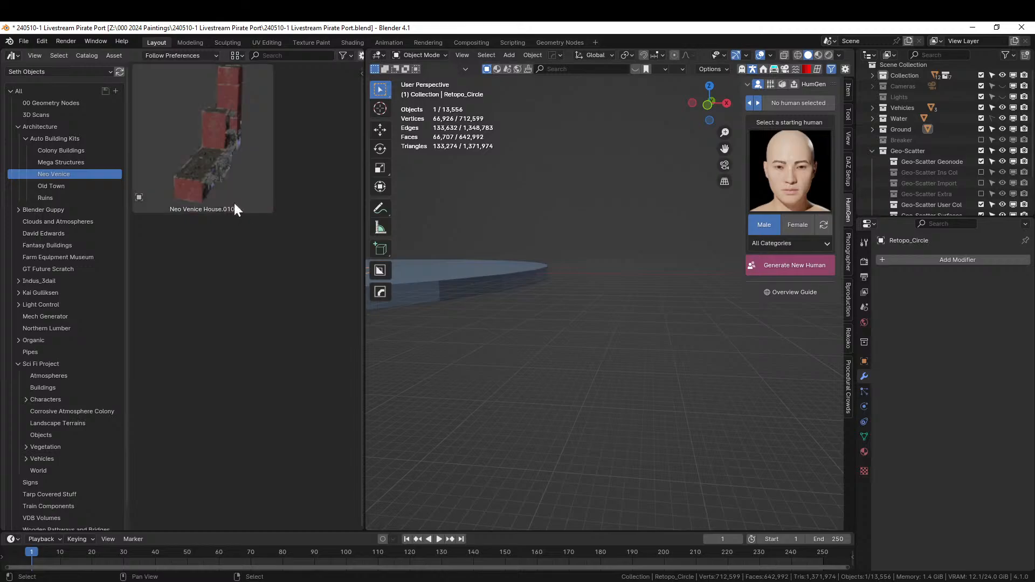
# Try the Neo Venice House.010 asset beside the water disc, inspect it, undo the placement and return to the port platforms.
pyautogui.moveTo(456, 351); pyautogui.dragTo(425, 377, button='middle')
pyautogui.scroll(-4, 425, 377)
pyautogui.moveTo(244, 196); pyautogui.dragTo(509, 302)
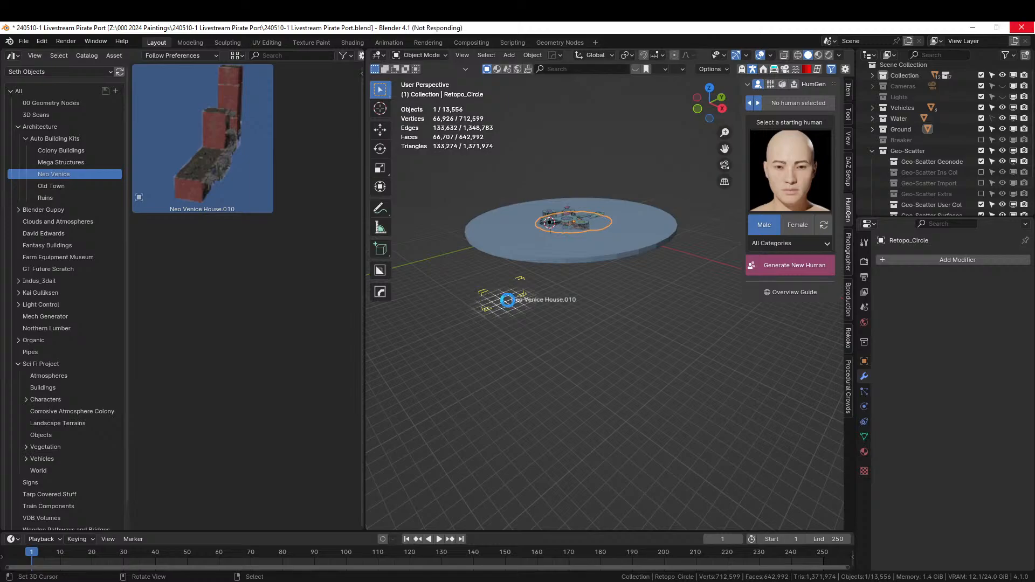
pyautogui.scroll(7, 509, 300)
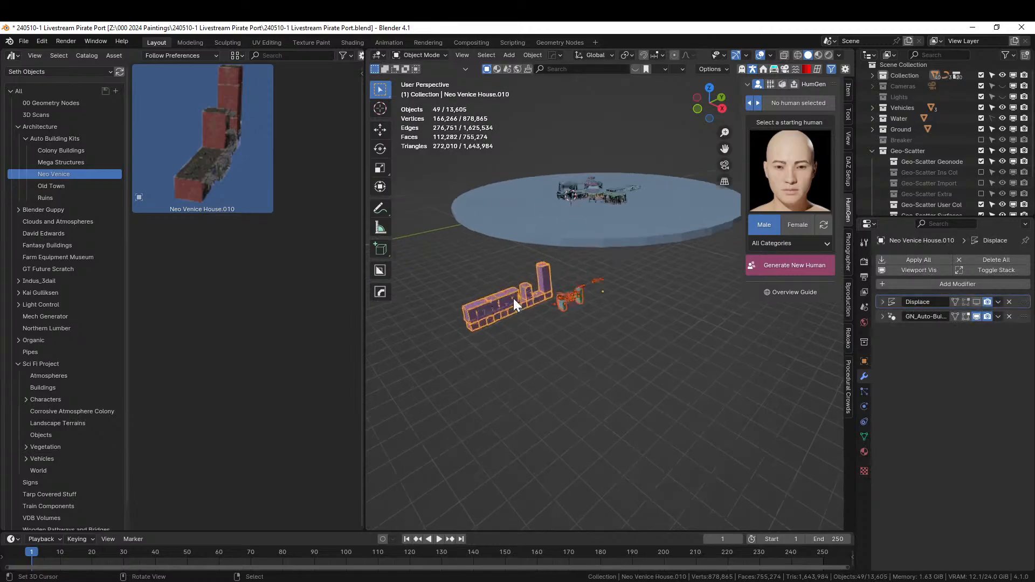
pyautogui.moveTo(515, 298); pyautogui.dragTo(525, 284, button='middle')
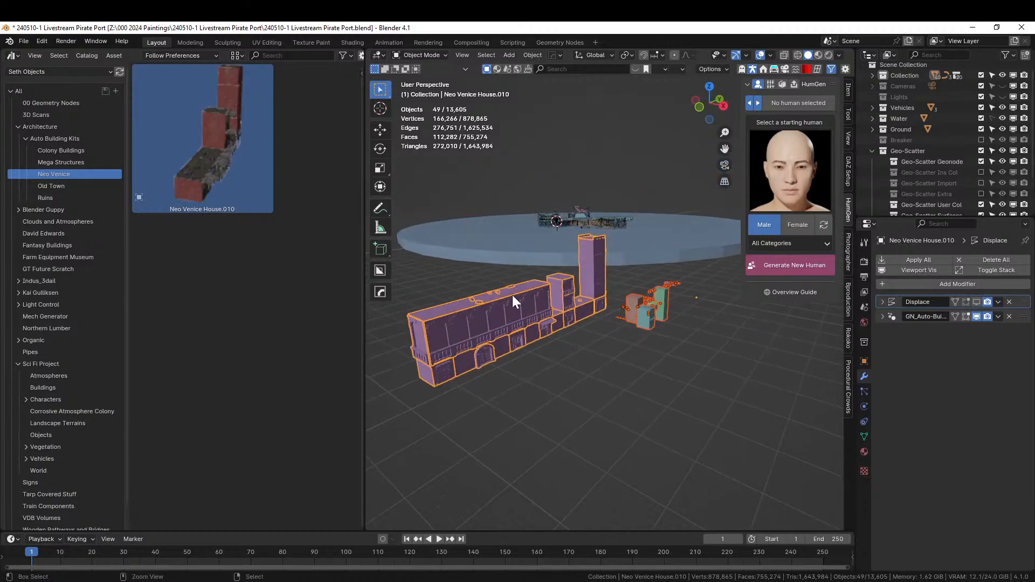
pyautogui.hotkey('ctrl', 'z')
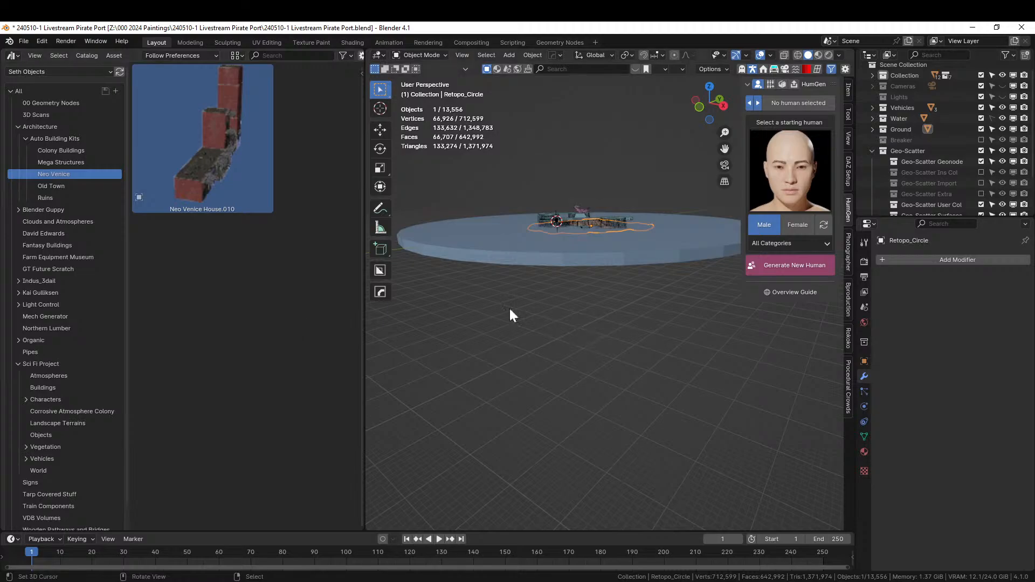
pyautogui.moveTo(581, 283); pyautogui.dragTo(527, 280, button='middle')
pyautogui.press('KP_Decimal')
pyautogui.scroll(4, 559, 311)
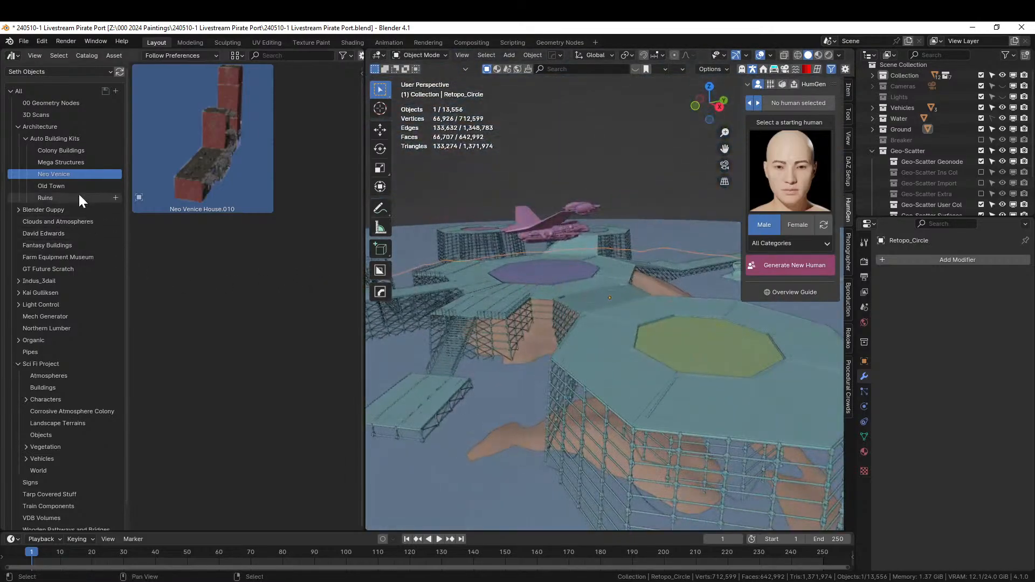
# Look through the Colony Buildings kit, and switch the asset browser to all assets of the AutoBuilding library.
pyautogui.click(60, 151)
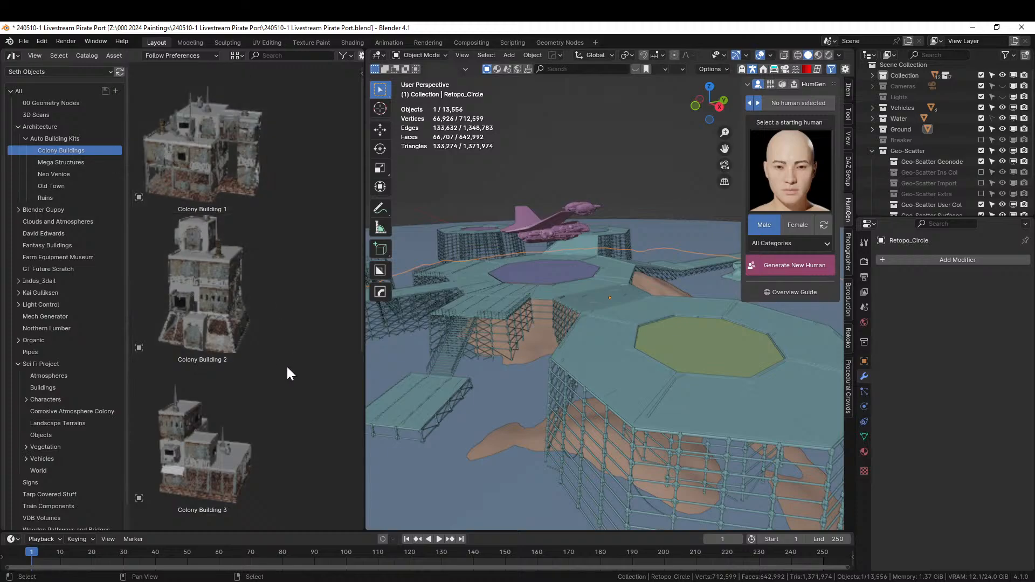
pyautogui.moveTo(287, 373); pyautogui.dragTo(327, 89, button='middle')
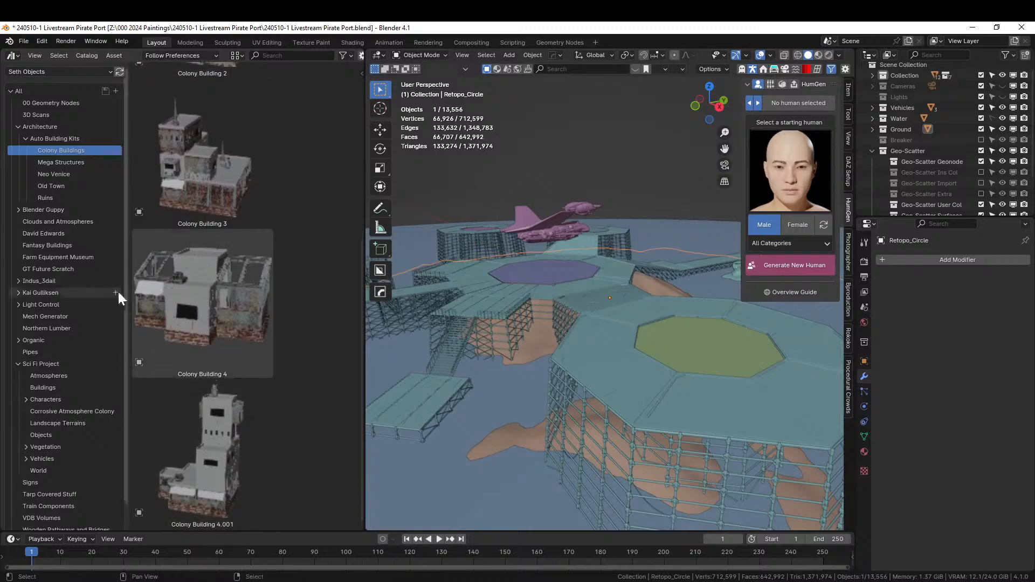
pyautogui.click(45, 75)
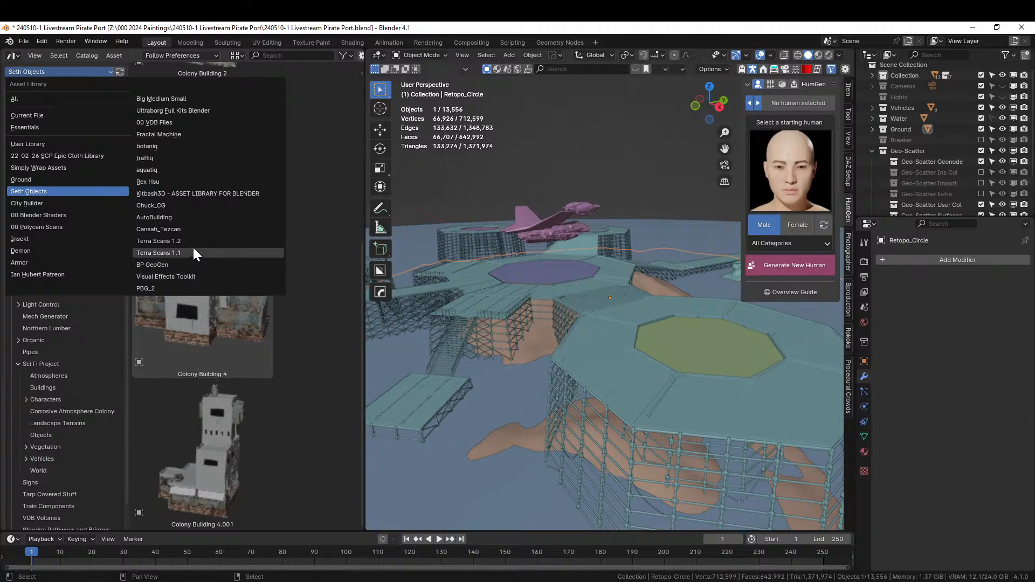
pyautogui.click(175, 217)
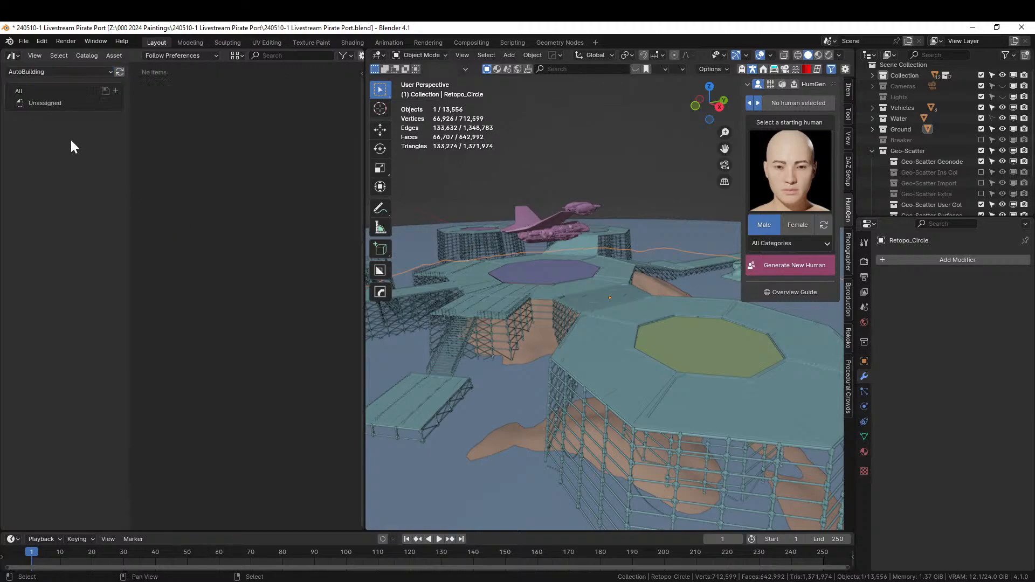
pyautogui.click(47, 92)
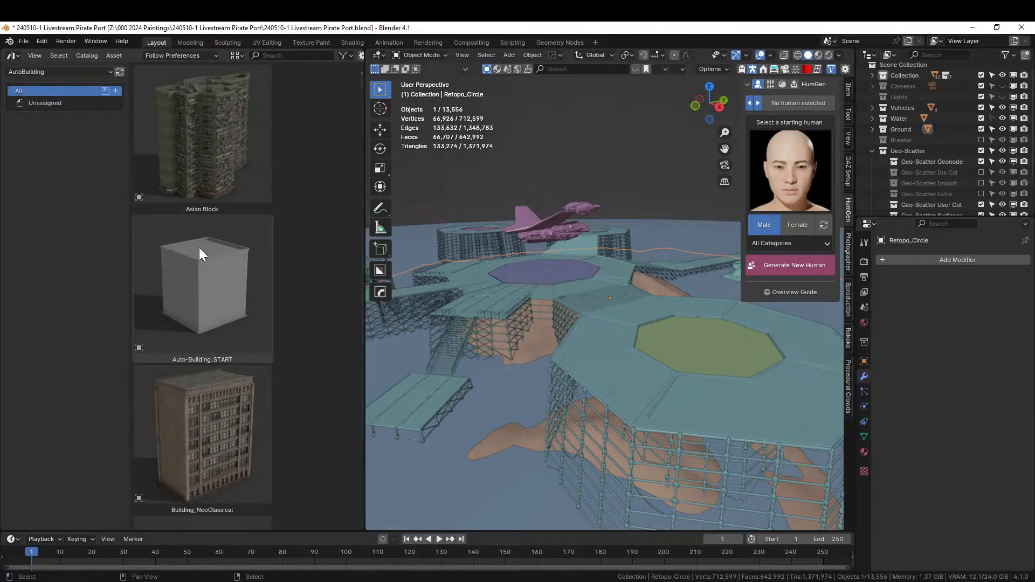
# Browse the AutoBuilding assets from the castle pieces and medieval houses through to the House_Wasteland buildings.
pyautogui.scroll(-20, 199, 248)
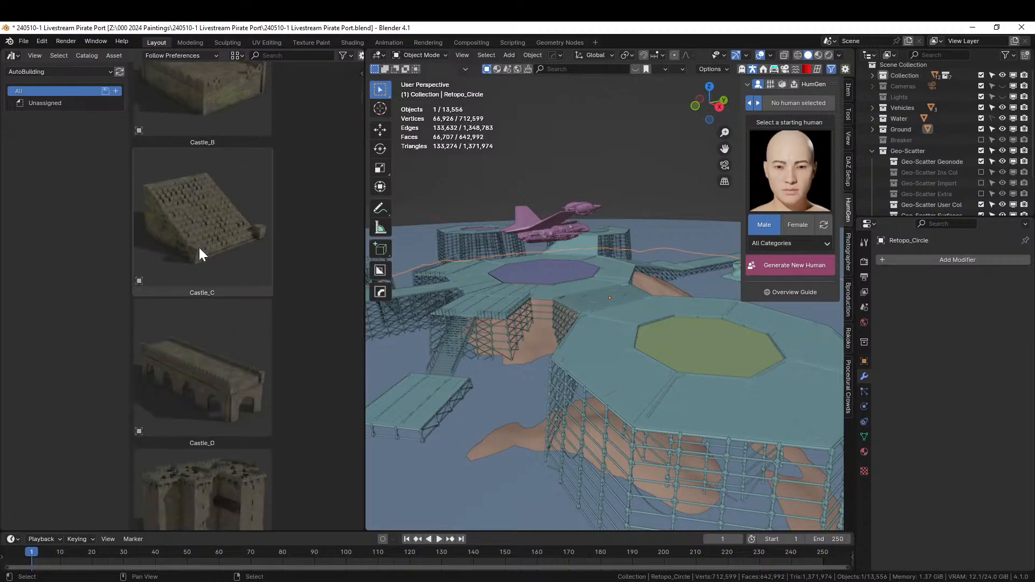
pyautogui.scroll(-15, 199, 248)
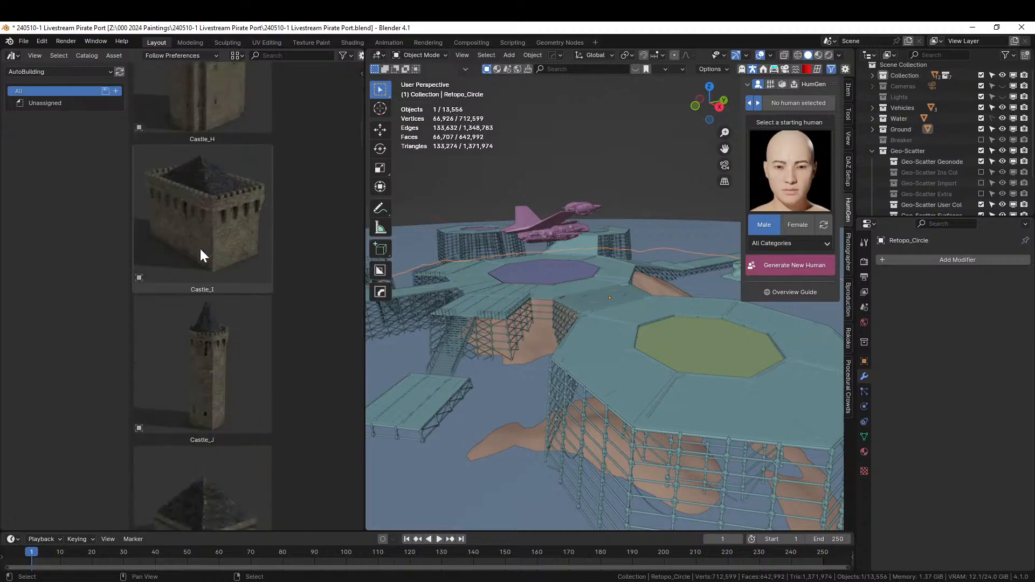
pyautogui.scroll(-15, 199, 255)
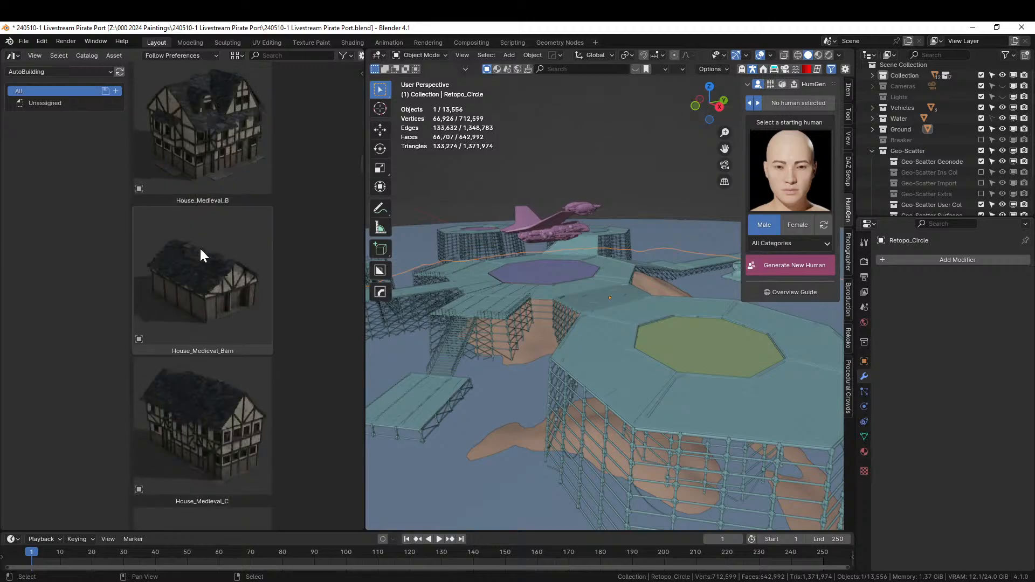
pyautogui.scroll(-10, 200, 250)
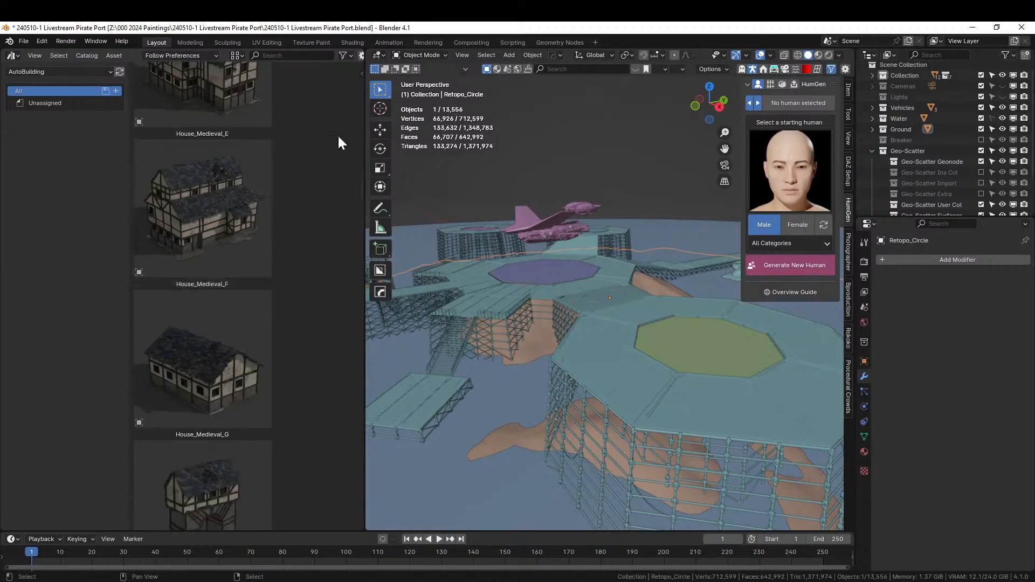
pyautogui.moveTo(359, 190); pyautogui.dragTo(359, 262)
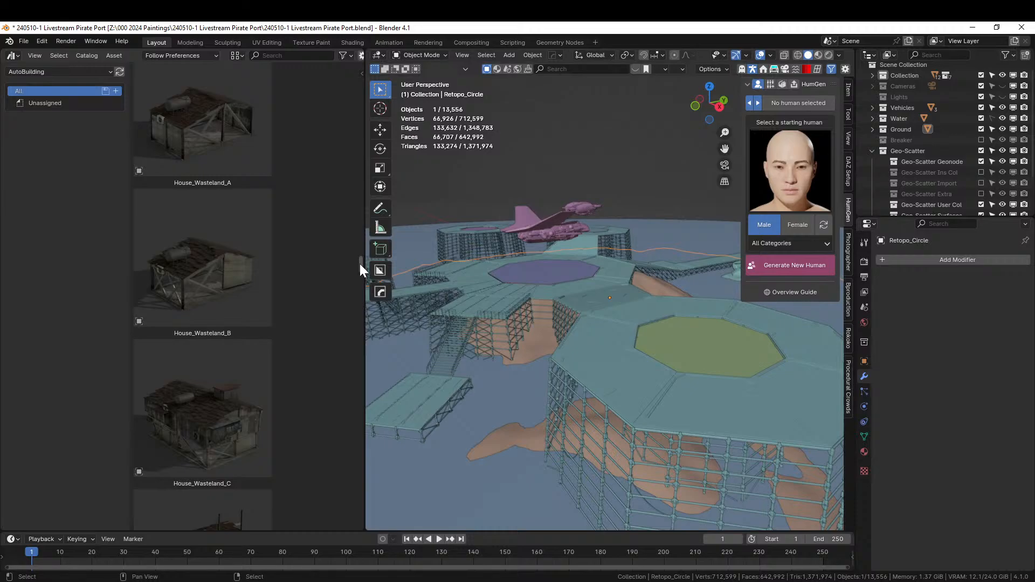
pyautogui.moveTo(360, 264); pyautogui.dragTo(361, 279)
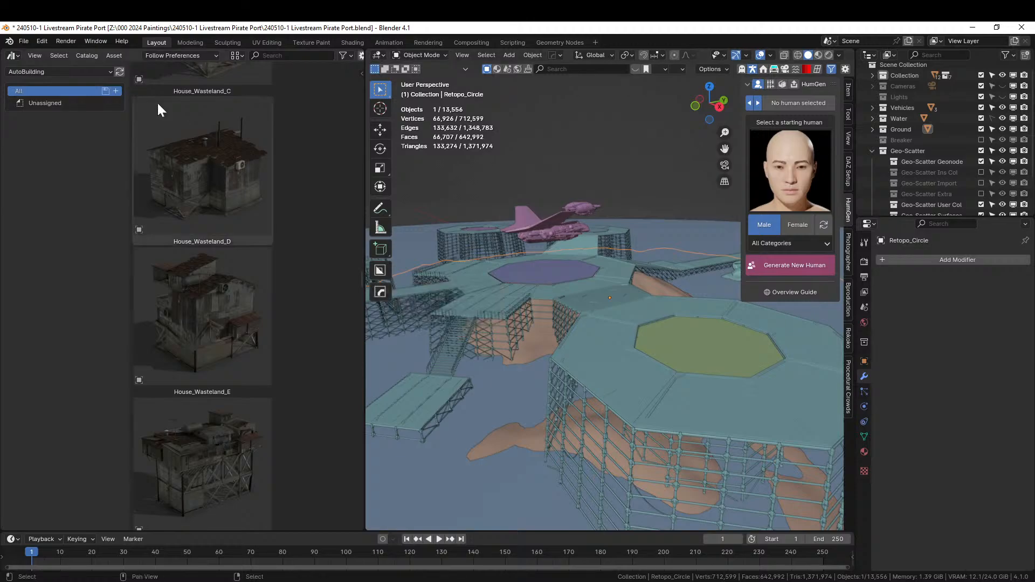
# Place the House_Wasteland_E asset in the empty space beside the water disc and frame it for close inspection.
pyautogui.scroll(-6, 604, 336)
pyautogui.moveTo(669, 292); pyautogui.dragTo(556, 311, button='middle')
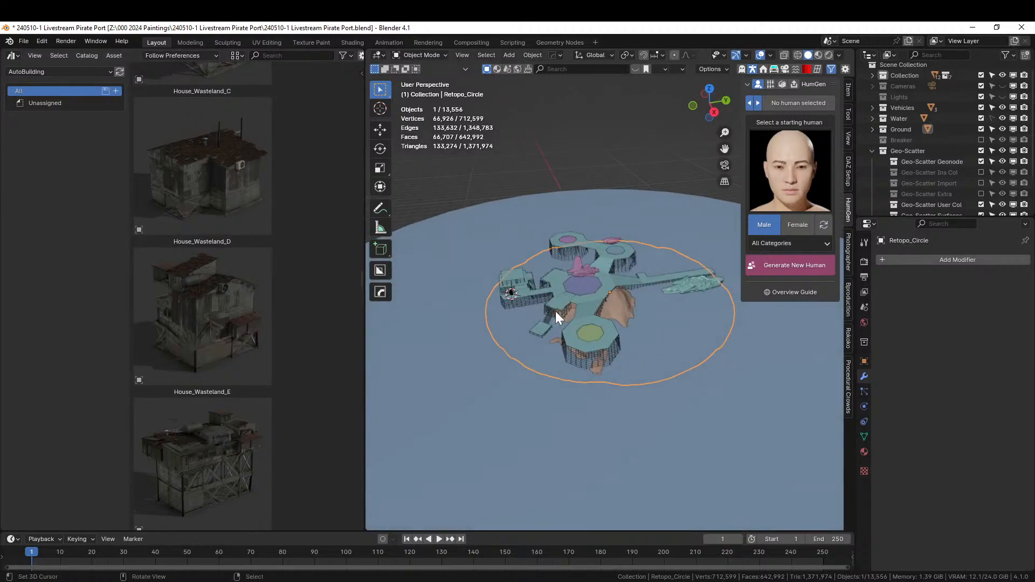
pyautogui.scroll(8, 555, 312)
pyautogui.moveTo(219, 299); pyautogui.dragTo(484, 378)
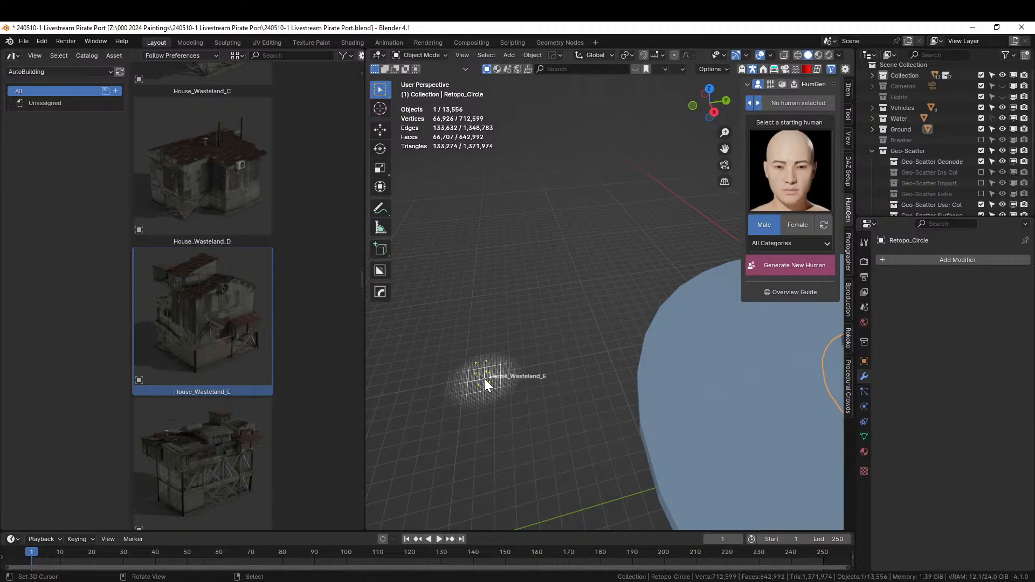
pyautogui.moveTo(485, 379); pyautogui.dragTo(485, 378)
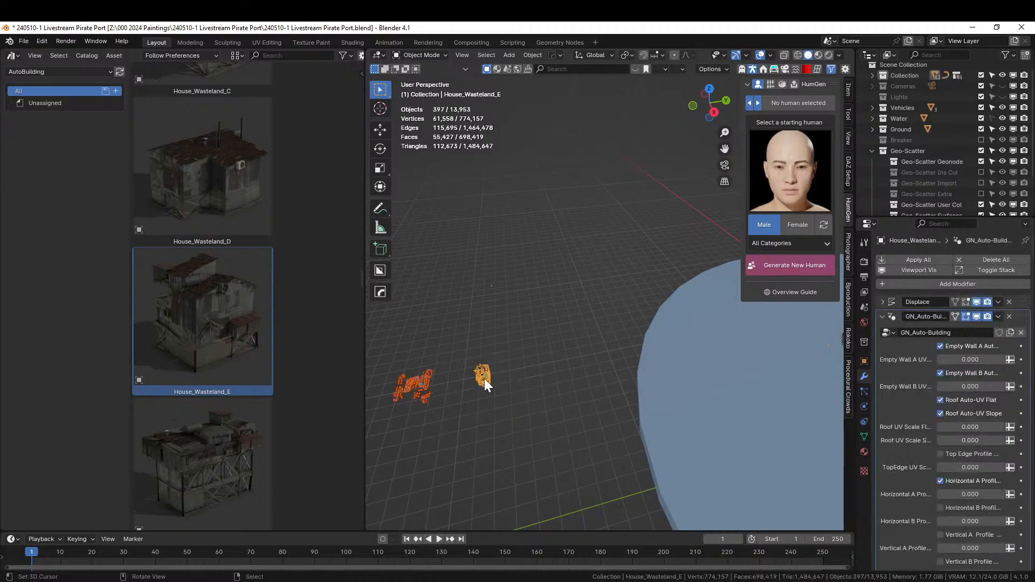
pyautogui.rightClick(485, 378)
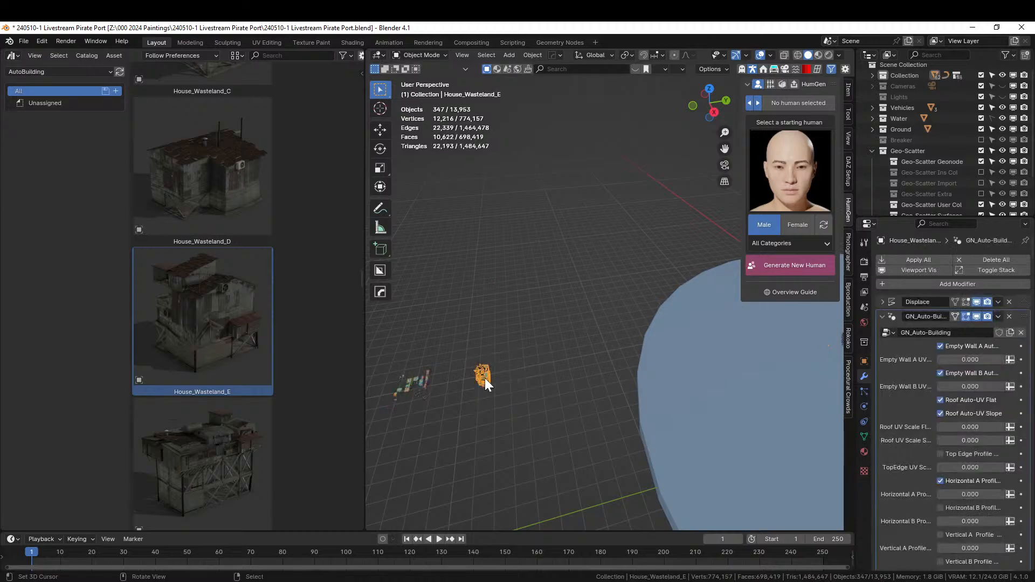
pyautogui.press('KP_Decimal')
pyautogui.moveTo(484, 378); pyautogui.dragTo(746, 341, button='middle')
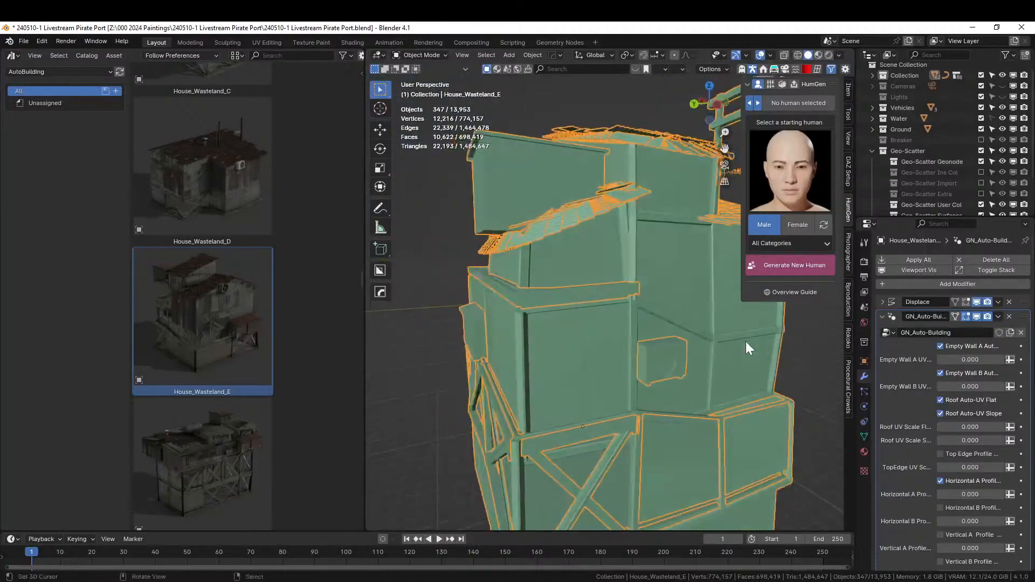
# Hide the GN_Auto-Building modifier's result in the viewport and open the house's base mesh in Edit Mode.
pyautogui.click(976, 317)
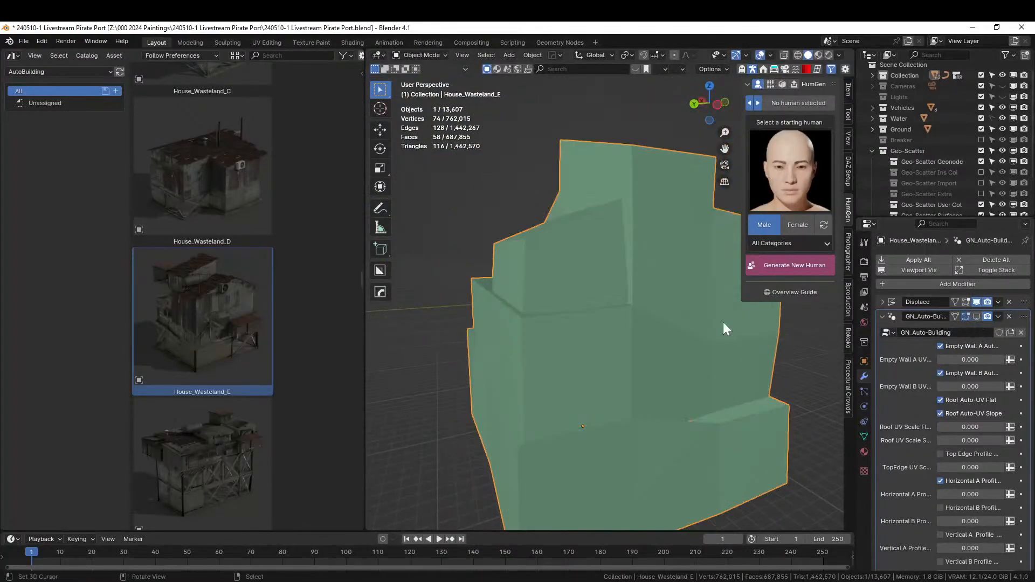
pyautogui.scroll(-4, 724, 322)
pyautogui.moveTo(671, 432); pyautogui.dragTo(677, 410, button='middle')
pyautogui.press('Tab')
# Show the base mesh in Rendered shading and inspect its colour-coded faces from the other side.
pyautogui.press('z')
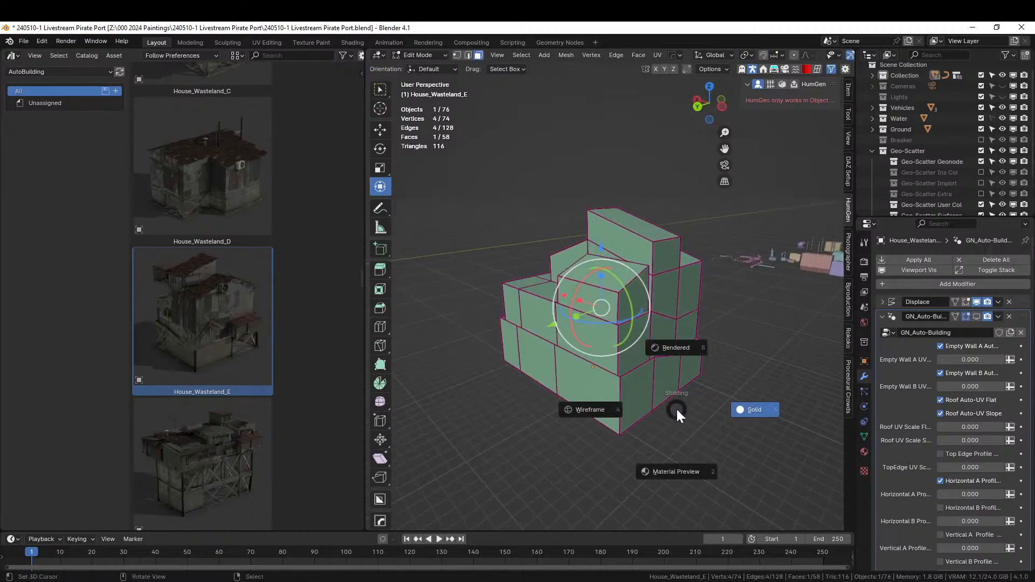
pyautogui.press('8')
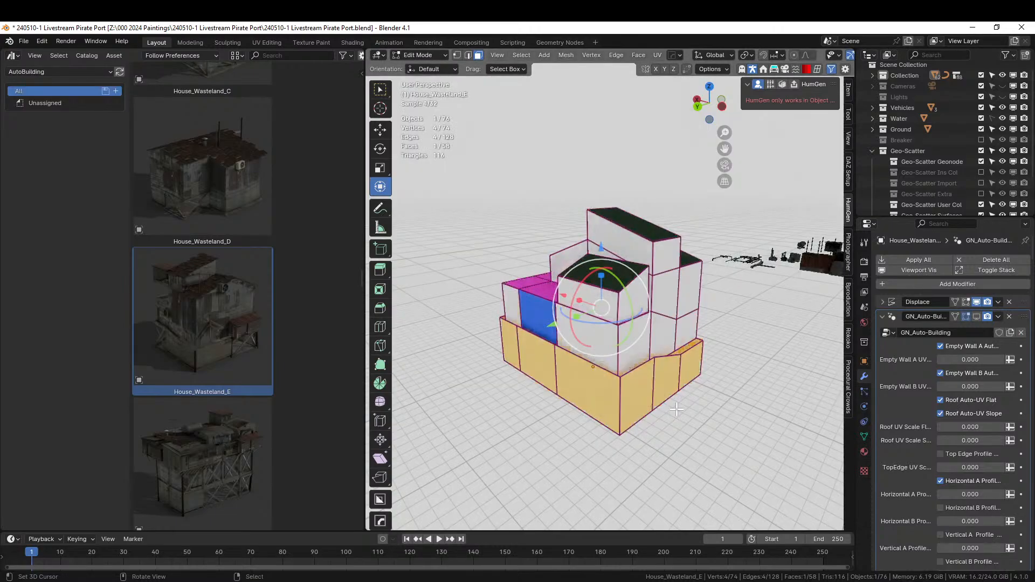
pyautogui.moveTo(609, 411); pyautogui.dragTo(769, 405, button='middle')
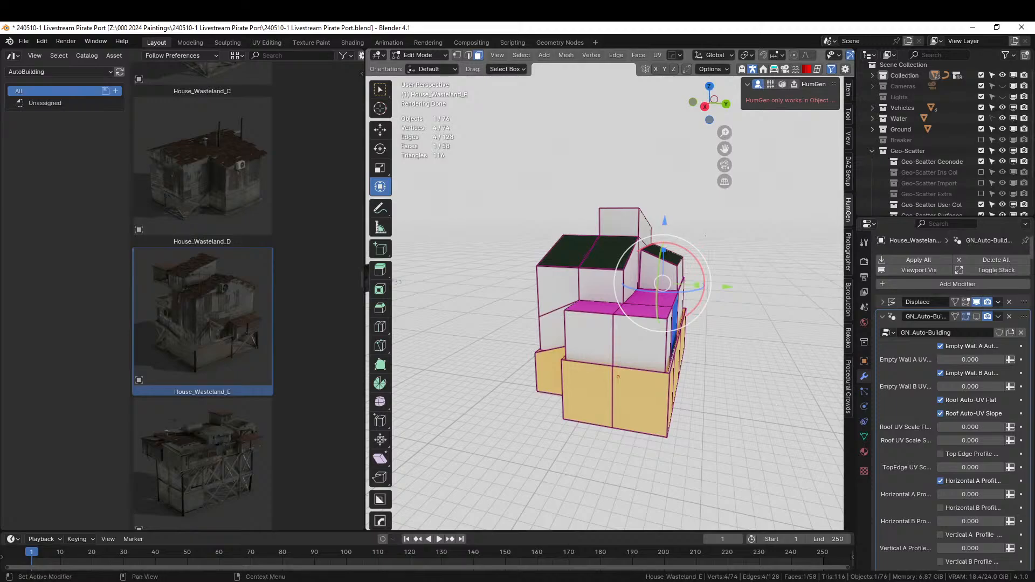
# Display the Auto-Building add-on's Config settings and widen the sidebar so the material ID names are readable.
pyautogui.click(764, 70)
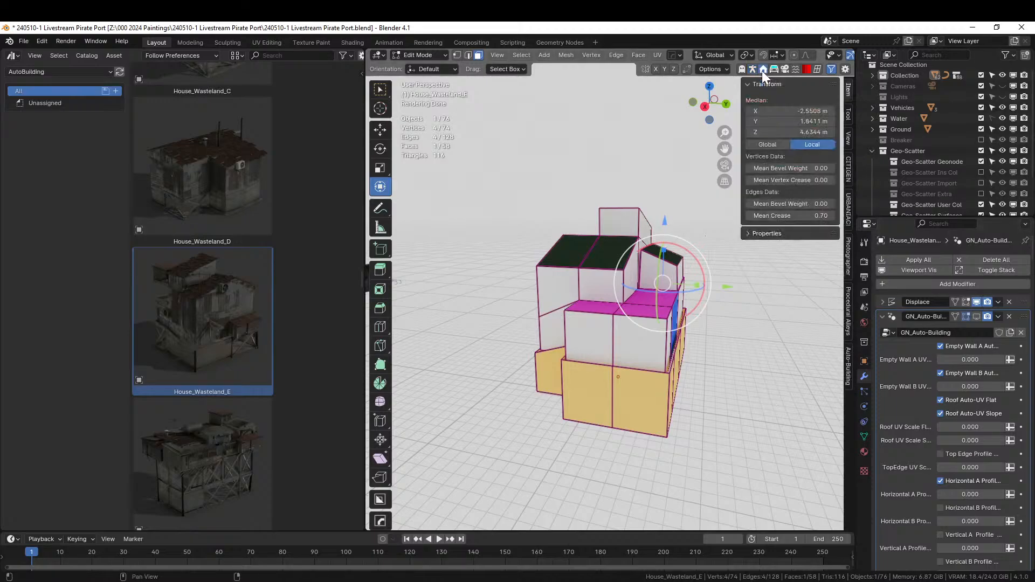
pyautogui.click(850, 371)
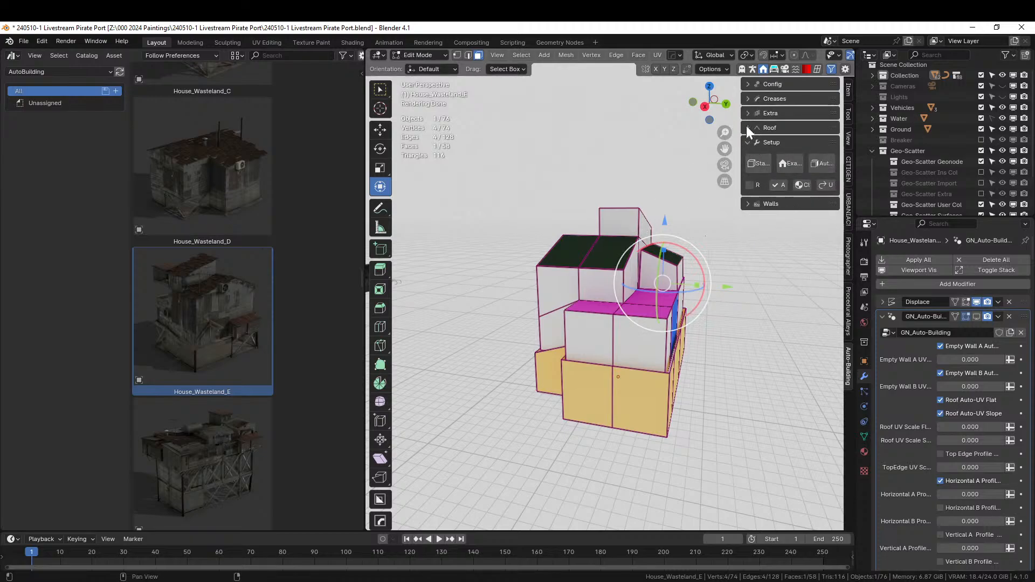
pyautogui.click(748, 82)
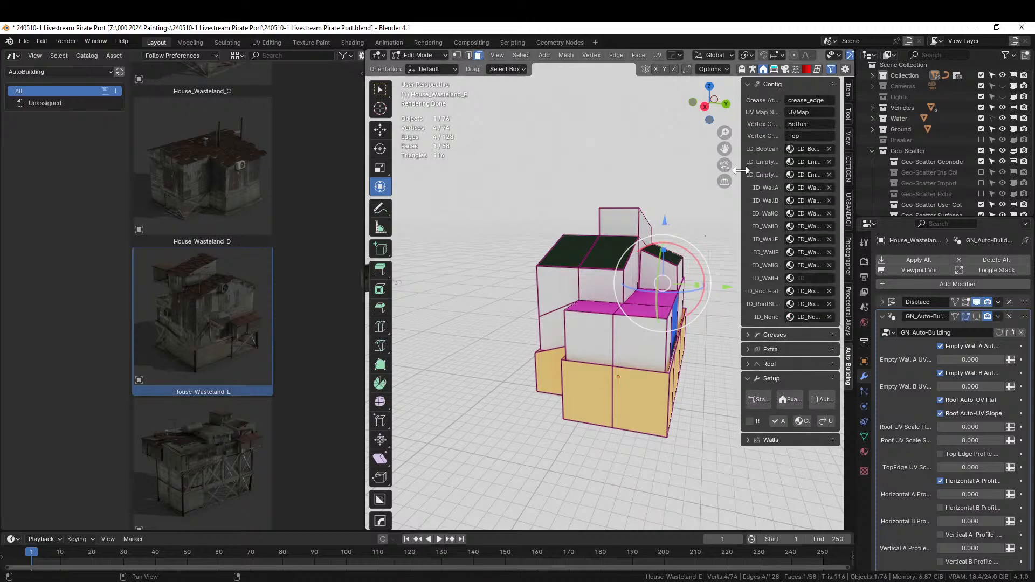
pyautogui.moveTo(741, 170); pyautogui.dragTo(657, 171)
# Select a white wall face on the house's base mesh and display its material slots.
pyautogui.keyDown('shift'); pyautogui.moveTo(584, 365); pyautogui.dragTo(434, 367, button='middle'); pyautogui.keyUp('shift')
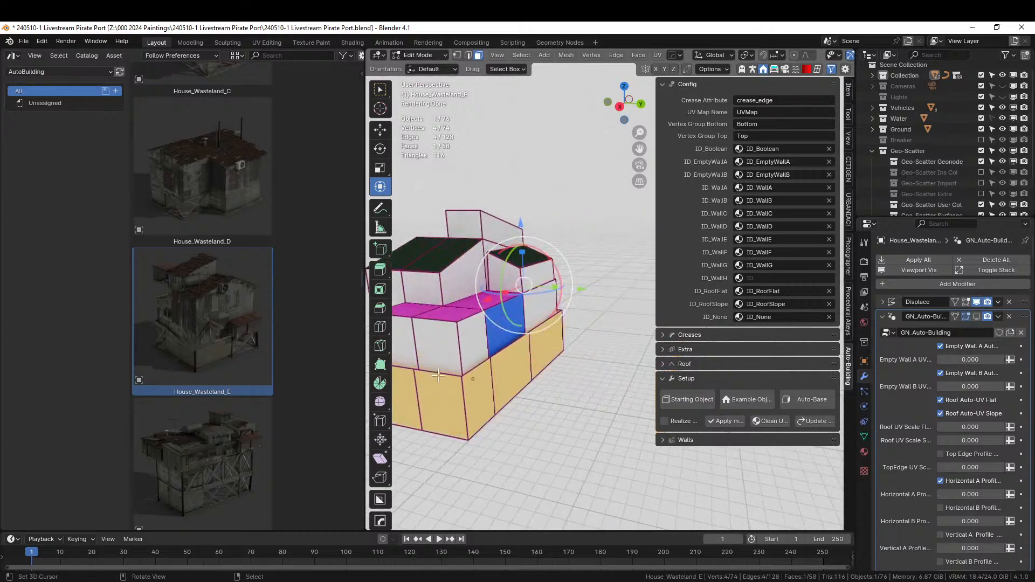
pyautogui.click(441, 343)
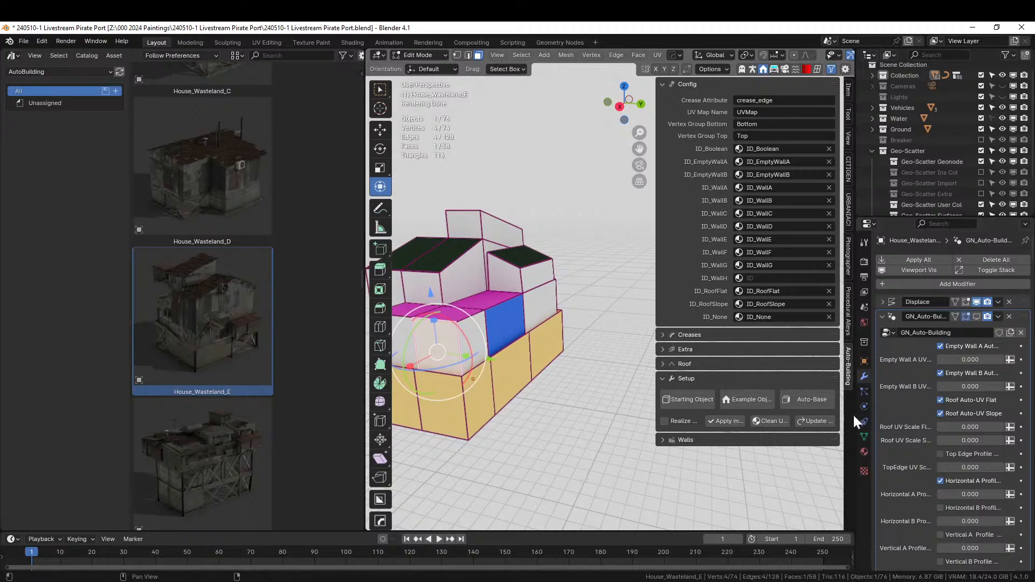
pyautogui.click(865, 452)
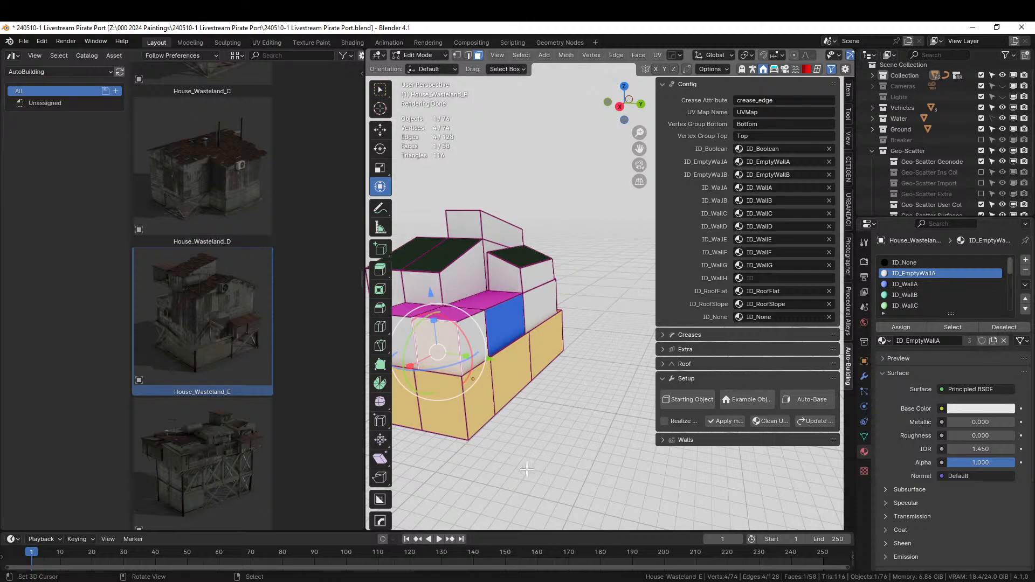
# Close the asset browser area so the viewport takes over its space, and return to the small platform extension beside the port walkway.
pyautogui.rightClick(131, 50)
pyautogui.click(68, 142)
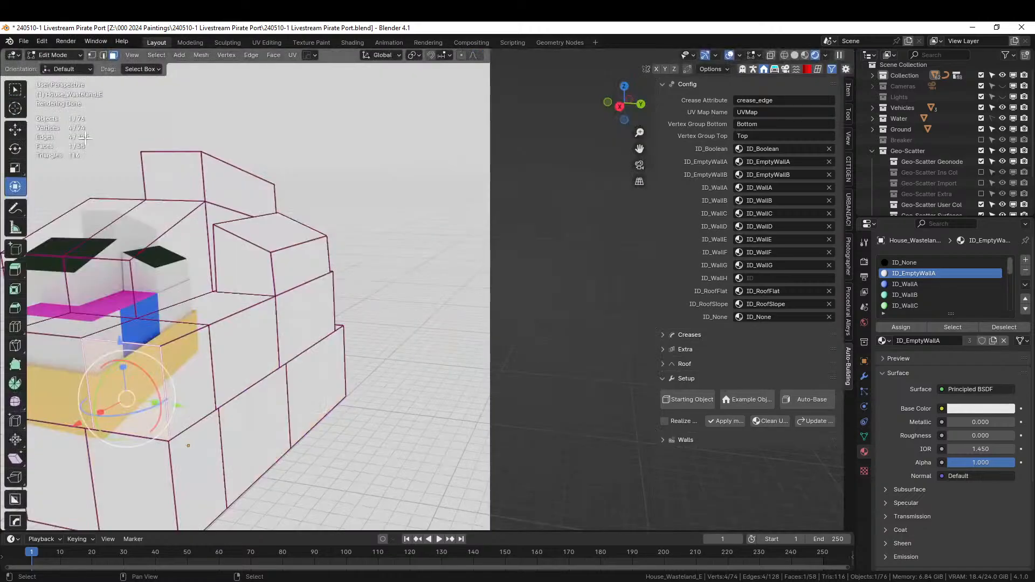
pyautogui.scroll(-8, 427, 367)
pyautogui.keyDown('shift'); pyautogui.moveTo(427, 368); pyautogui.dragTo(695, 335, button='middle'); pyautogui.keyUp('shift')
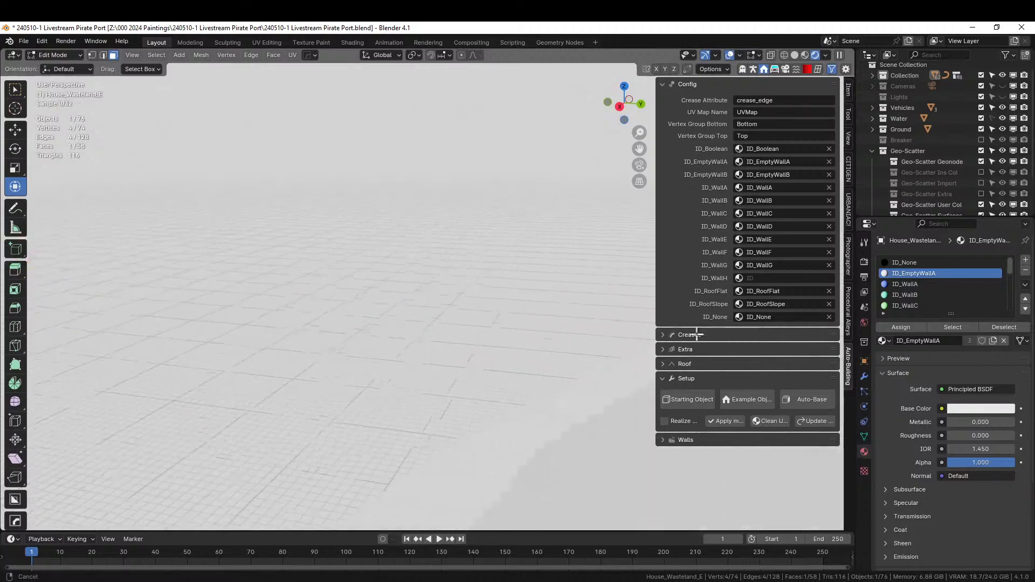
pyautogui.scroll(-4, 566, 338)
pyautogui.scroll(-4, 566, 356)
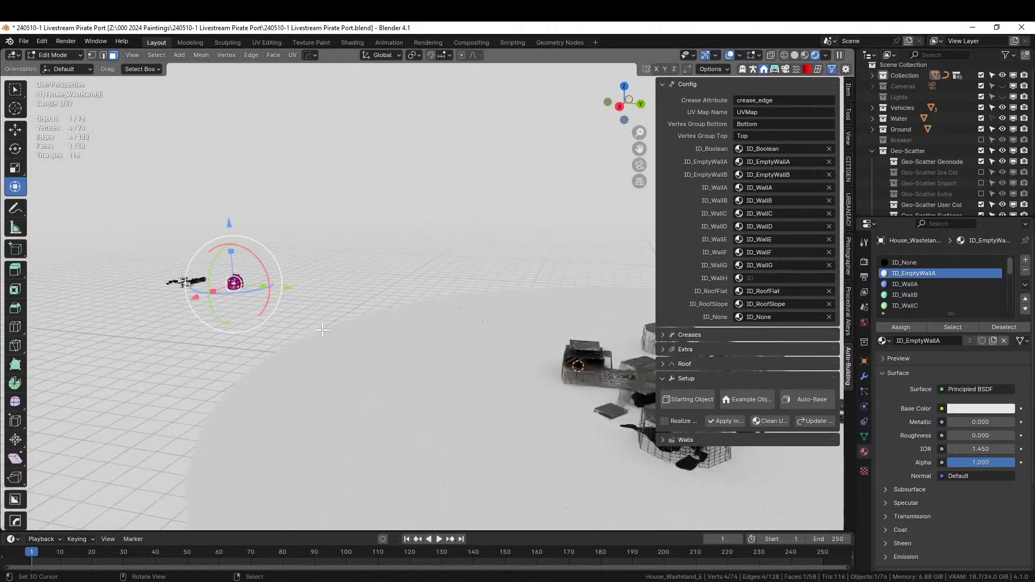
pyautogui.scroll(2, 430, 355)
pyautogui.keyDown('shift'); pyautogui.moveTo(430, 356); pyautogui.dragTo(388, 339, button='middle'); pyautogui.keyUp('shift')
pyautogui.scroll(5, 403, 374)
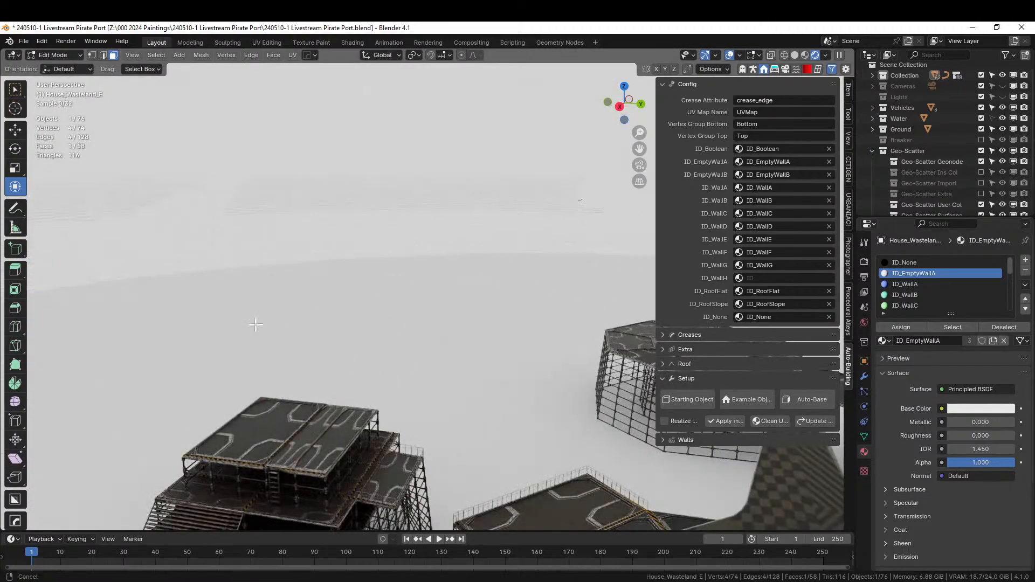
pyautogui.keyDown('shift'); pyautogui.moveTo(254, 321); pyautogui.dragTo(242, 412, button='middle'); pyautogui.keyUp('shift')
pyautogui.scroll(2, 224, 307)
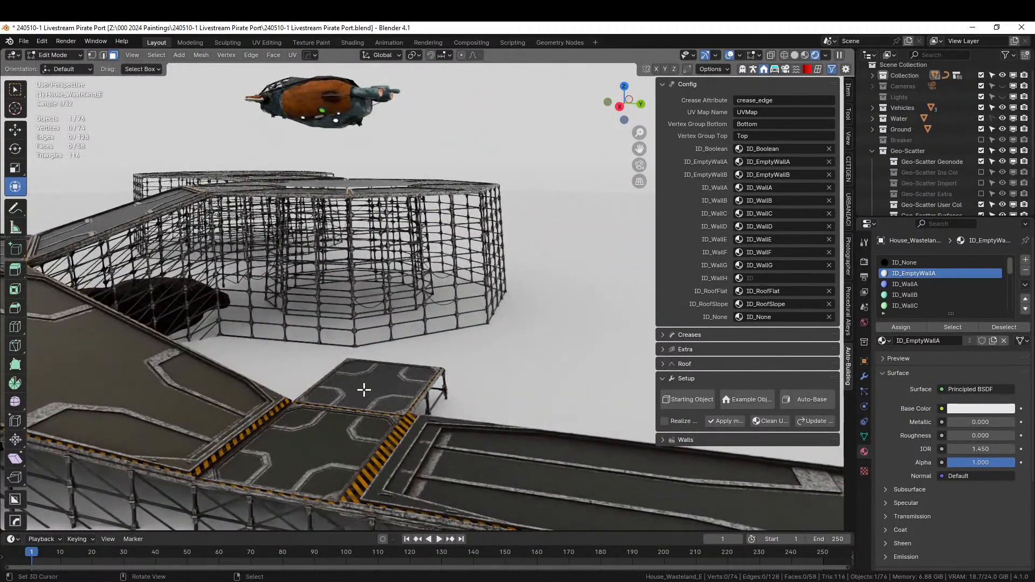
# Restore Solid shading and select the small extension's face beside the walkway on the Scifi .003 platform mesh in Edit Mode.
pyautogui.press('z')
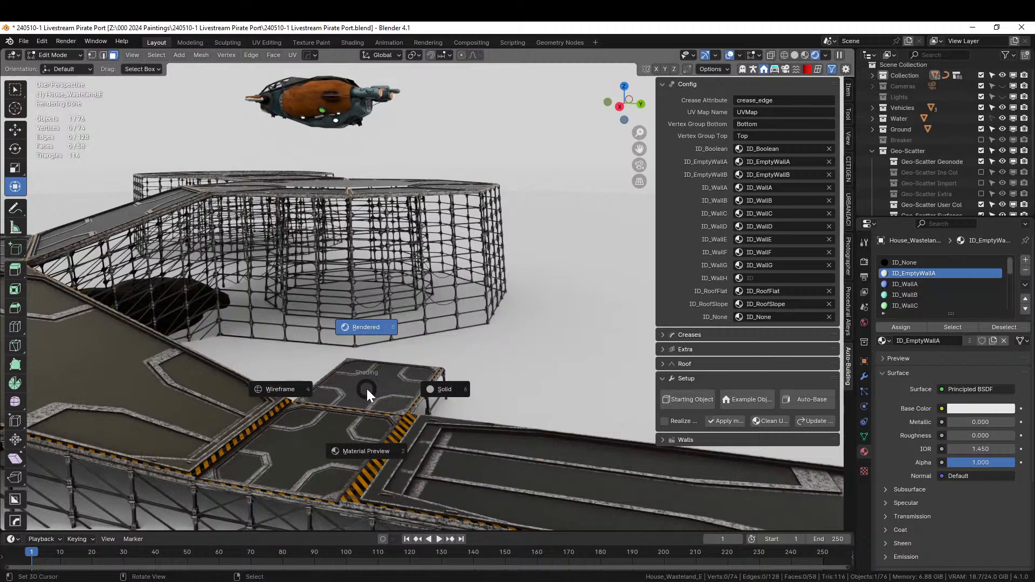
pyautogui.press('6')
pyautogui.press('Tab')
pyautogui.press('Tab')
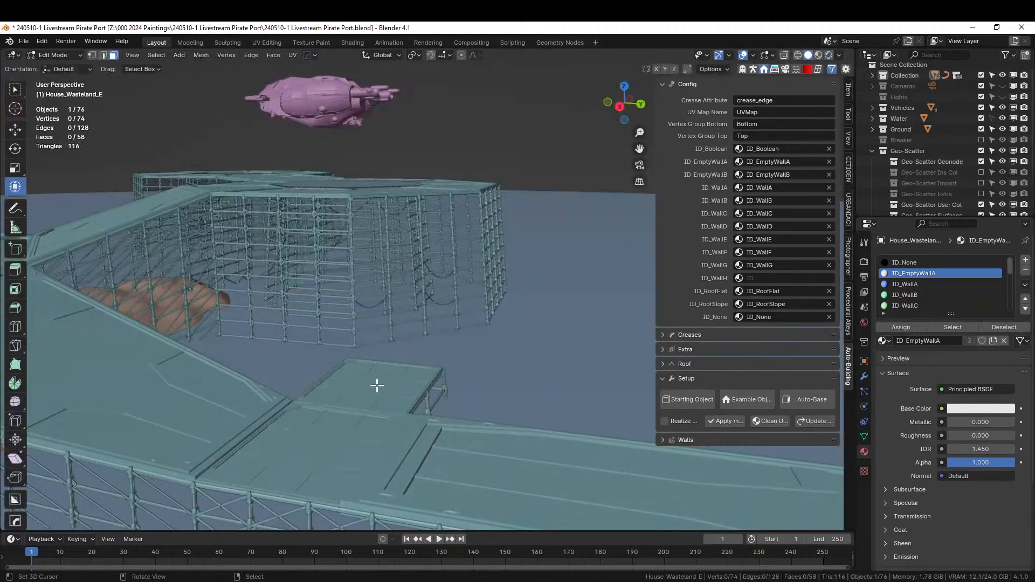
pyautogui.press('Tab')
pyautogui.click(368, 408)
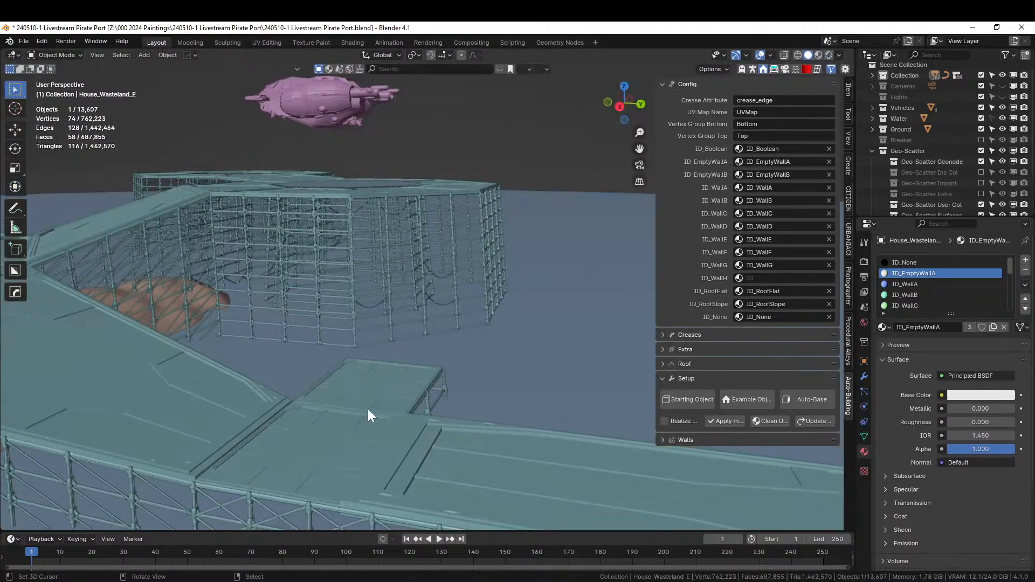
pyautogui.press('Tab')
pyautogui.click(369, 388)
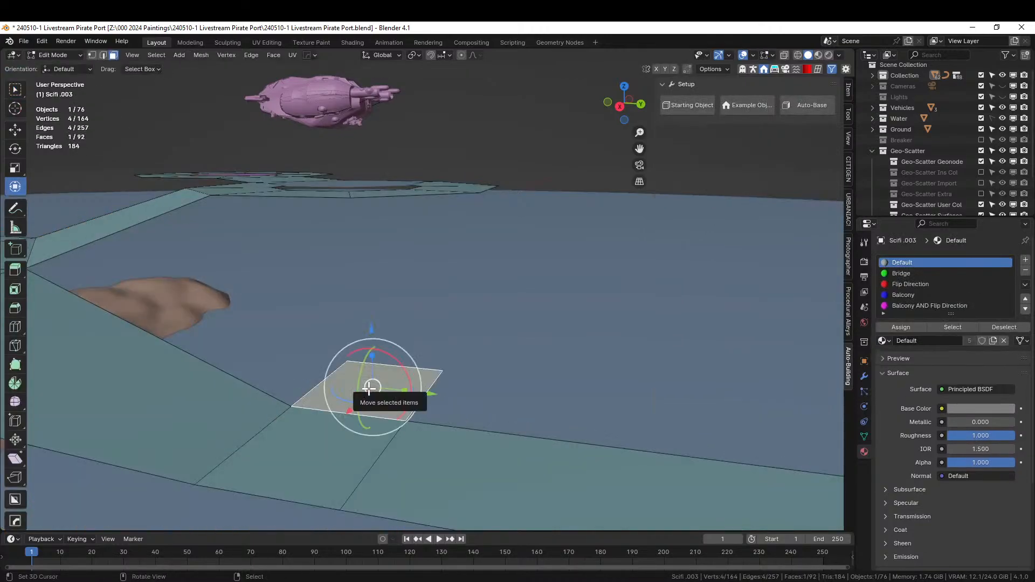
# Snap the 3D cursor to the selected extension face and add a new cube there in Object Mode.
pyautogui.hotkey('shift', 's')
pyautogui.press('Escape')
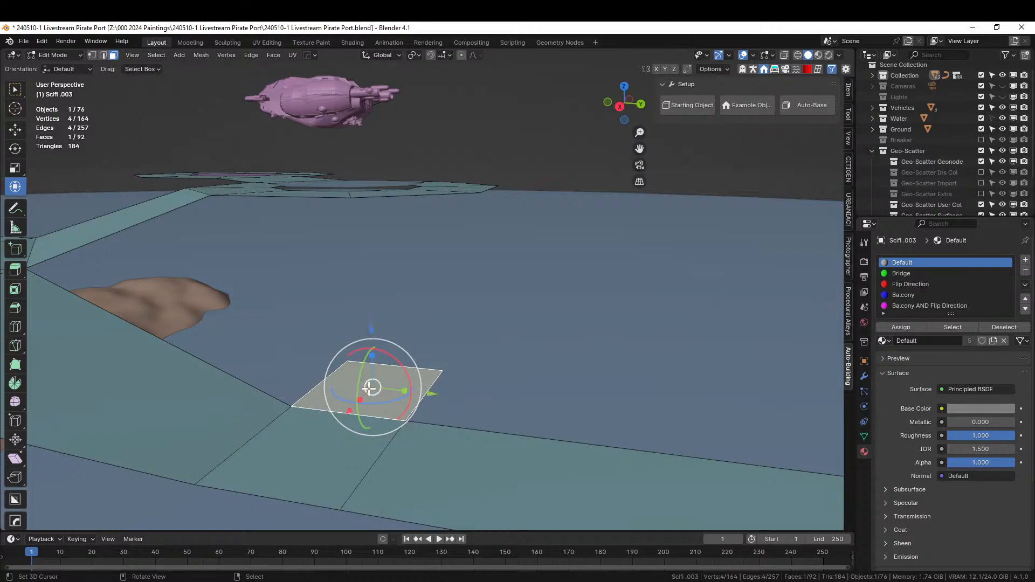
pyautogui.hotkey('shift', 's')
pyautogui.press('Tab')
pyautogui.hotkey('shift', 'a')
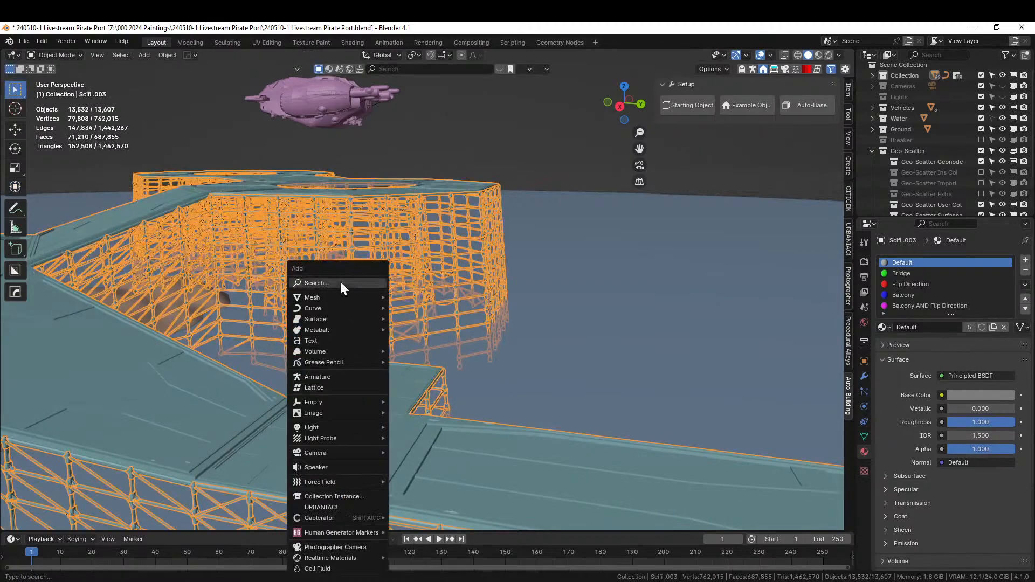
pyautogui.moveTo(324, 297)
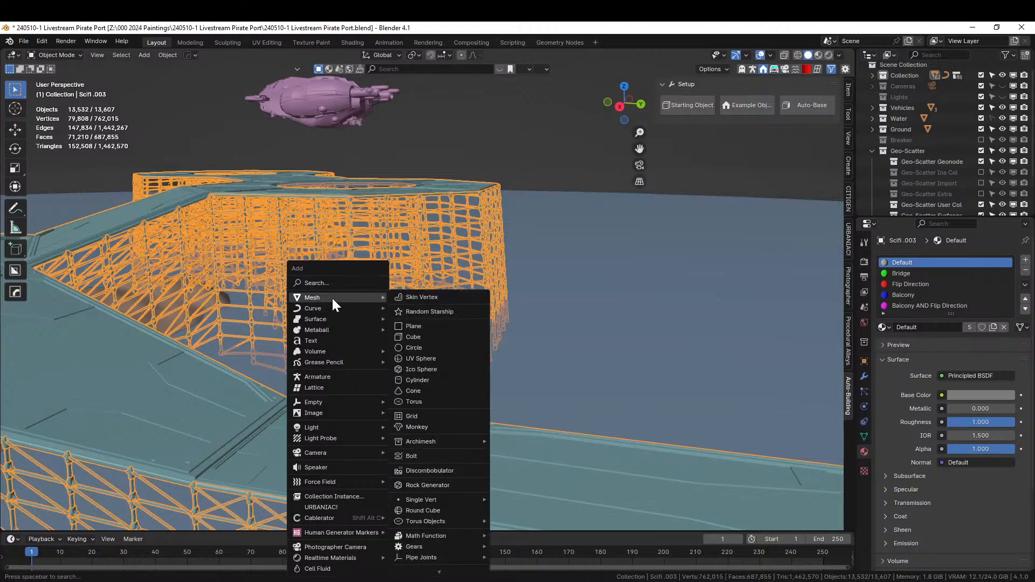
pyautogui.click(414, 337)
# Raise the cube's whole mesh 1 m along Z in Edit Mode so its base sits at the object origin.
pyautogui.press('Tab')
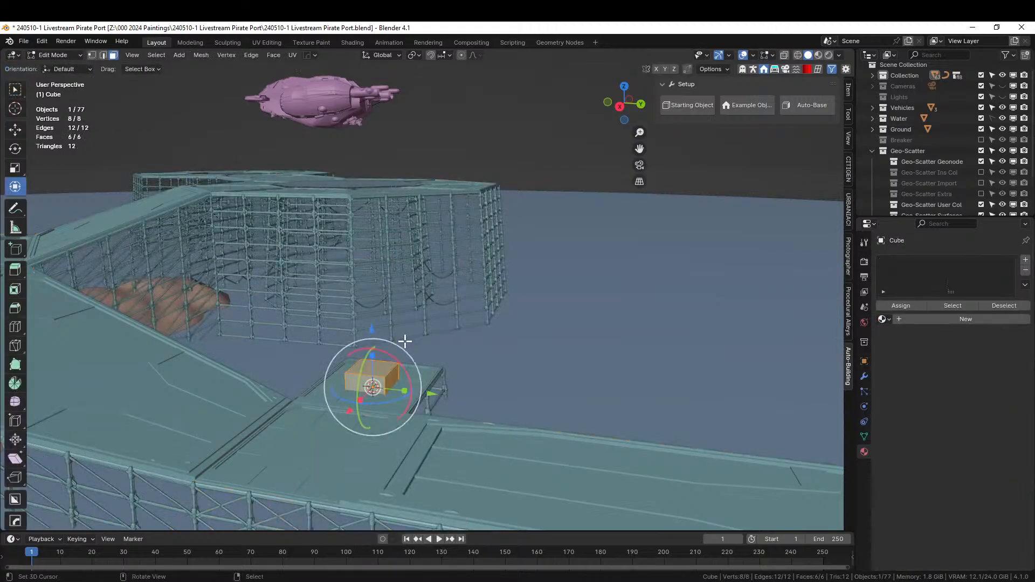
pyautogui.press('g')
pyautogui.press('z')
pyautogui.press('1')
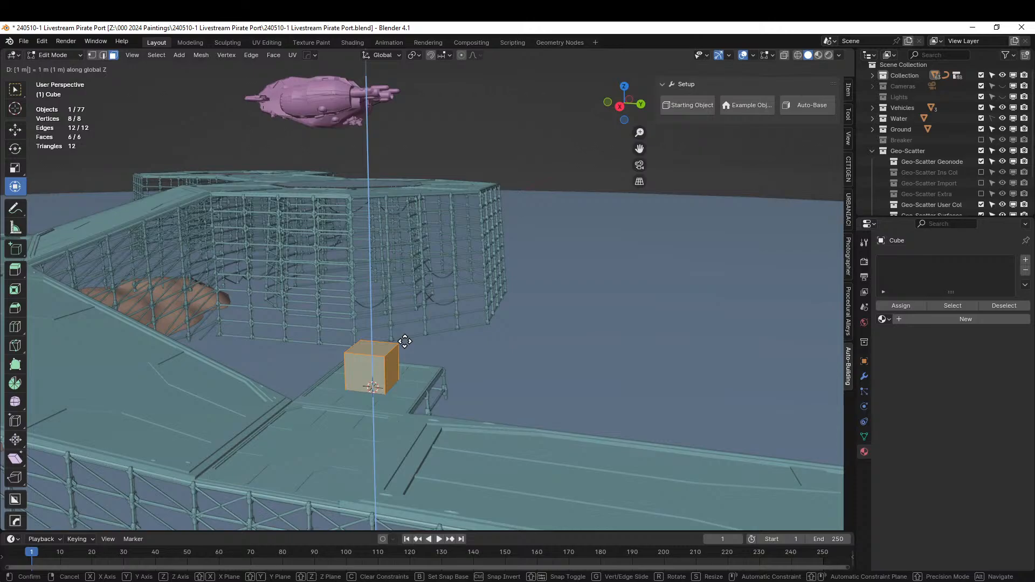
pyautogui.press('Return')
pyautogui.press('g')
pyautogui.press('z')
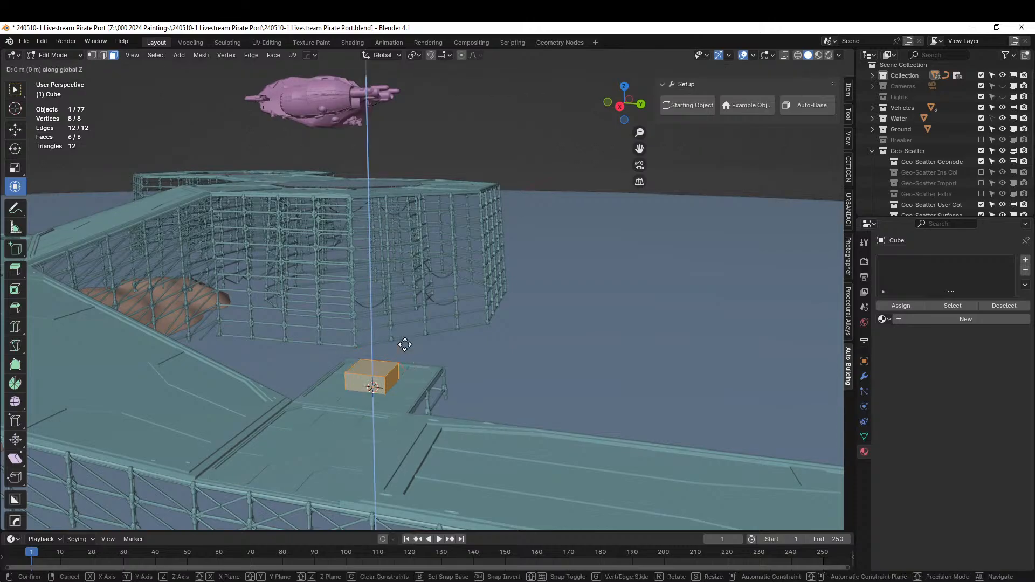
pyautogui.press('1')
pyautogui.press('Return')
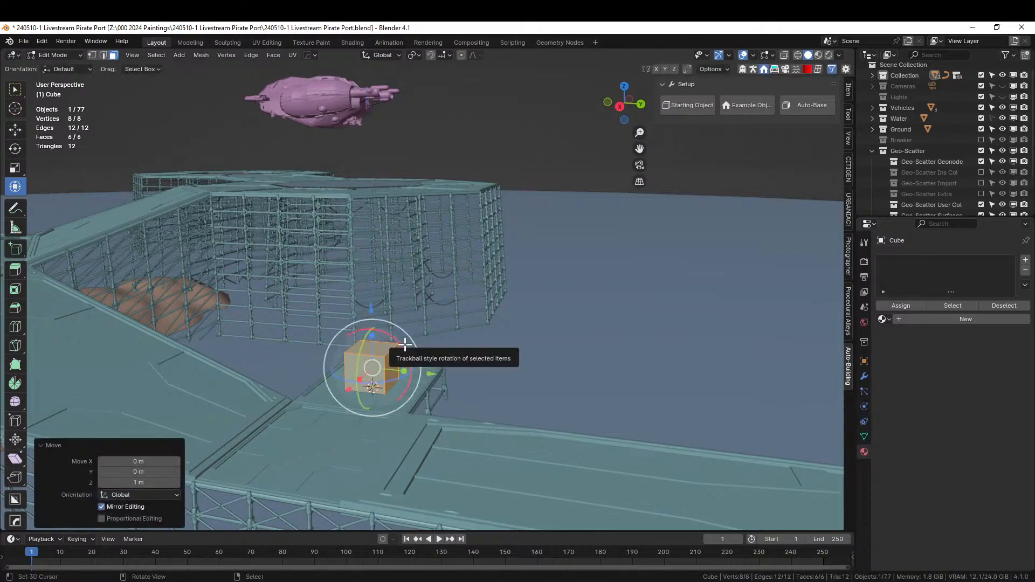
# Scale the cube object uniformly by 1.5 and widen it by about 1.71 in X and Y only.
pyautogui.press('Tab')
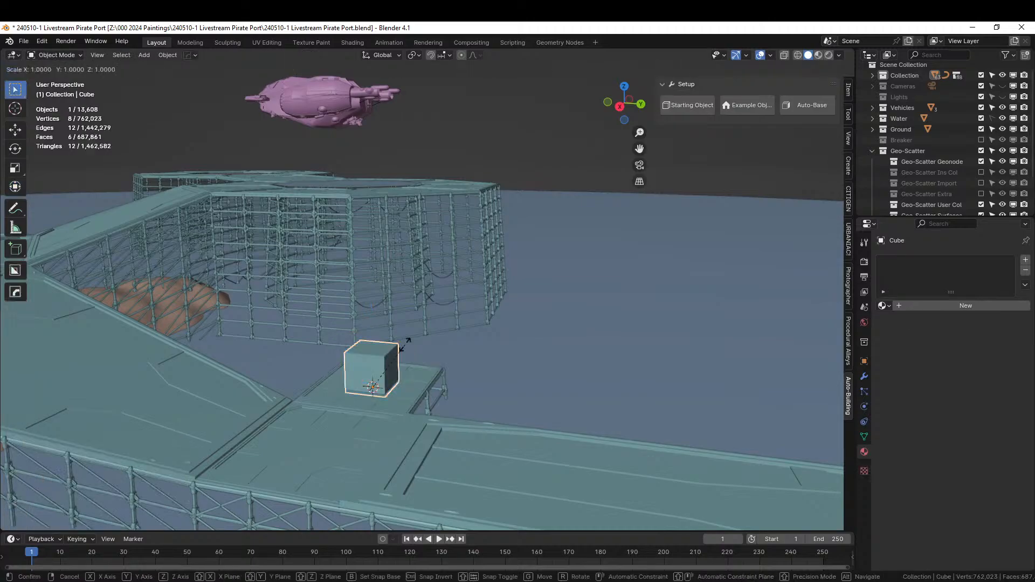
pyautogui.write('s1.5')
pyautogui.press('Return')
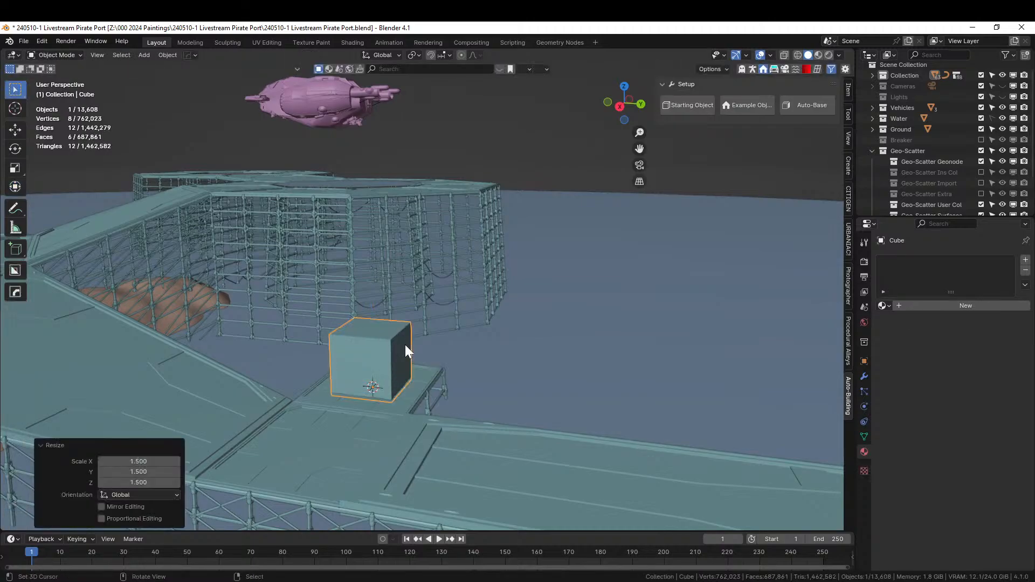
pyautogui.moveTo(406, 345); pyautogui.dragTo(457, 402, button='middle')
pyautogui.press('KP_Decimal')
pyautogui.press('s')
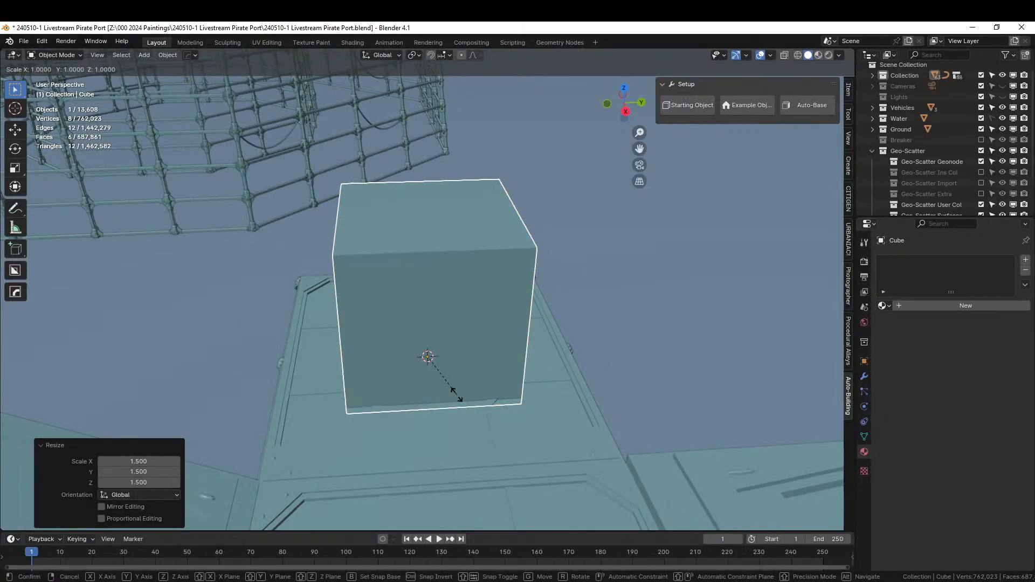
pyautogui.hotkey('shift', 'z')
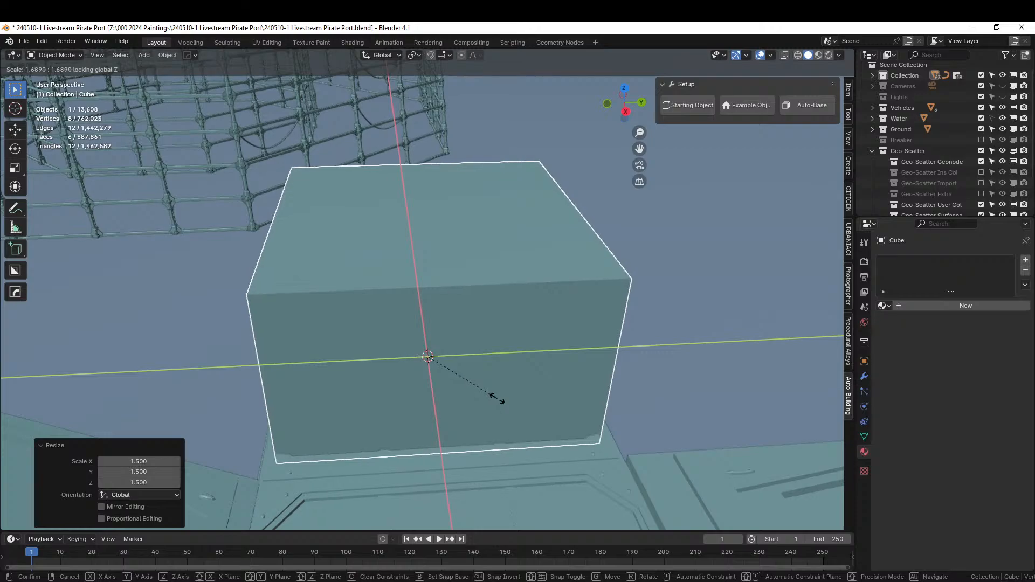
pyautogui.click(492, 397)
# Fit the cube to the extension from top view by moving it about -0.46 m in X and scaling X and Y by 1.043.
pyautogui.moveTo(493, 397); pyautogui.dragTo(329, 425, button='middle')
pyautogui.press('KP_7')
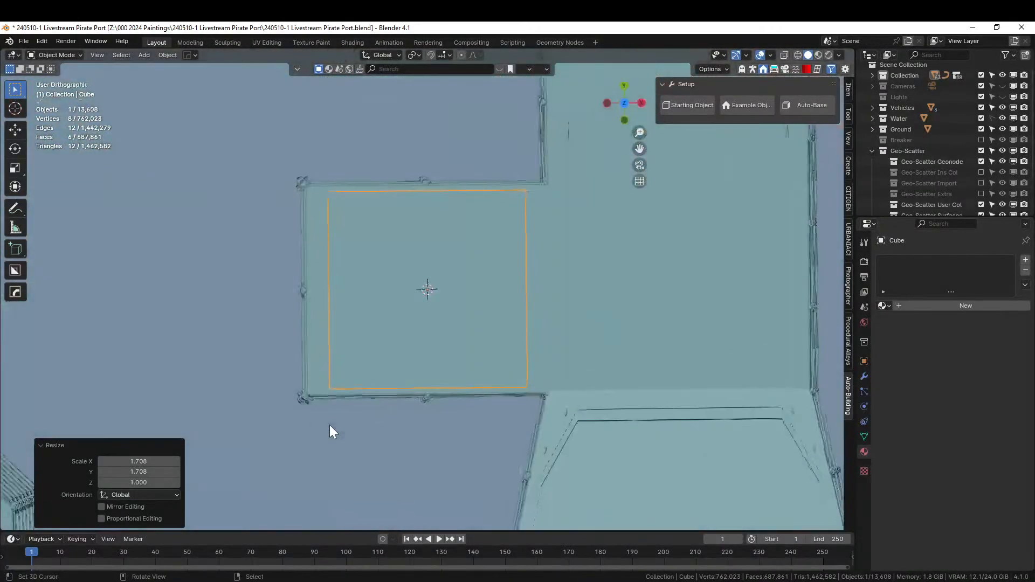
pyautogui.click(15, 187)
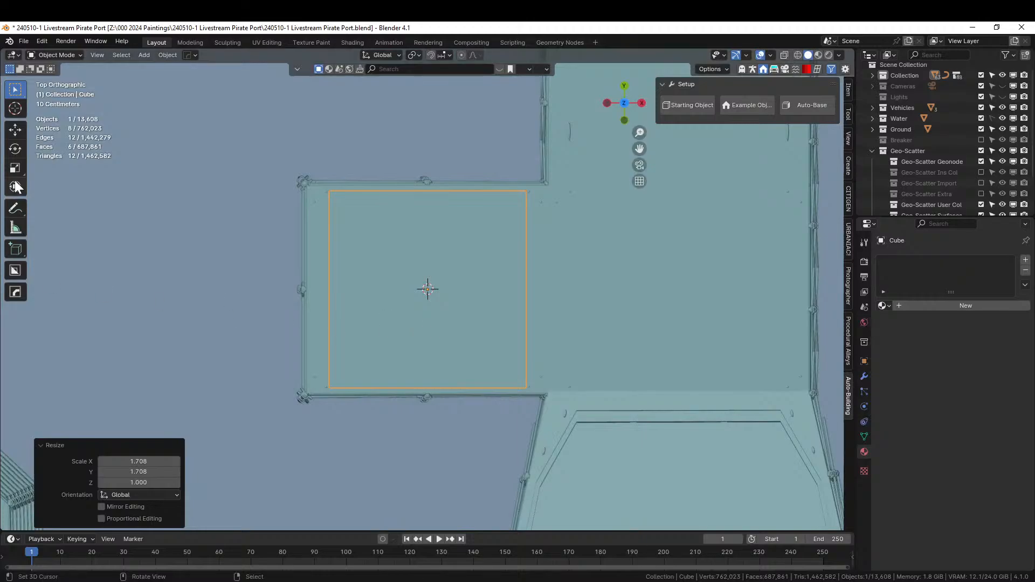
pyautogui.moveTo(488, 289); pyautogui.dragTo(469, 289)
pyautogui.press('s')
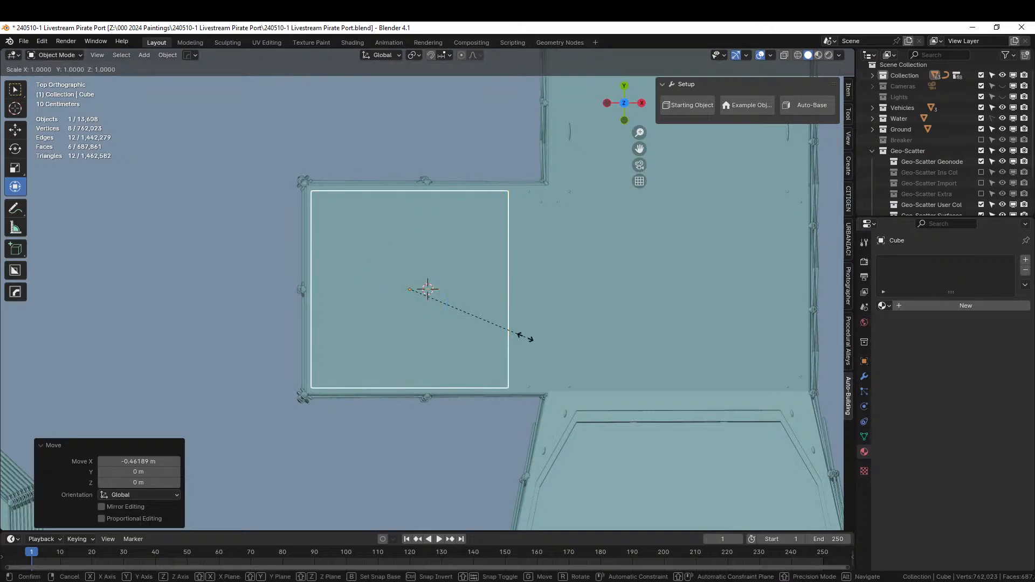
pyautogui.hotkey('shift', 'z')
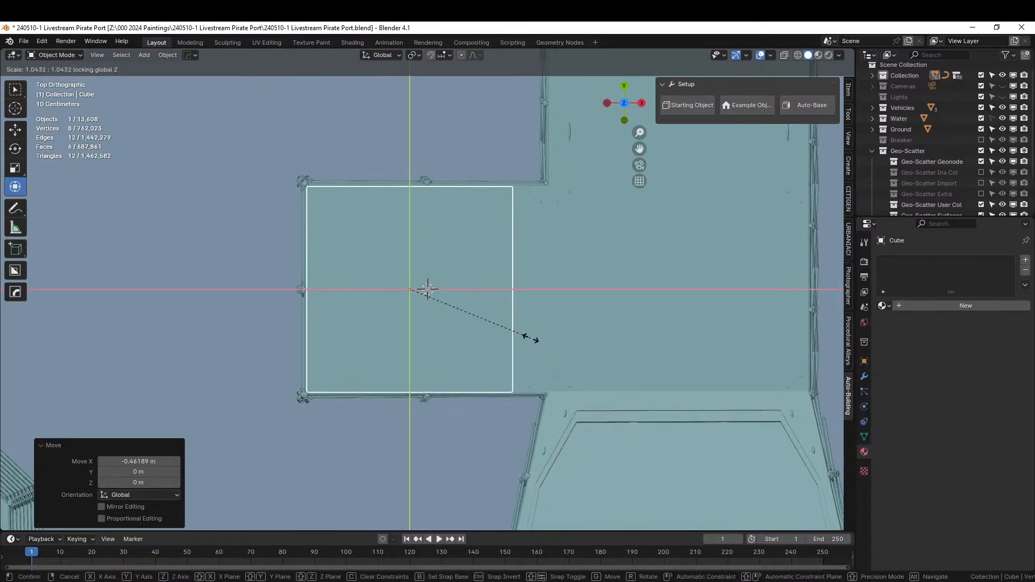
pyautogui.click(536, 339)
# Extrude the cube's top face upward twice by 3 m each to form a tall block with three stacked levels.
pyautogui.moveTo(536, 340); pyautogui.dragTo(607, 272, button='middle')
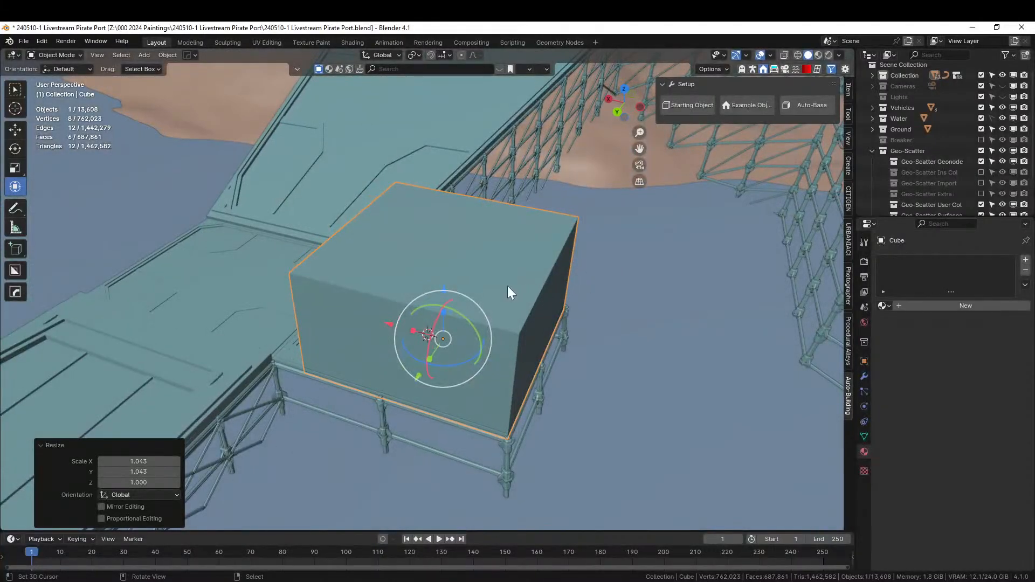
pyautogui.moveTo(508, 293); pyautogui.dragTo(478, 280, button='middle')
pyautogui.press('Tab')
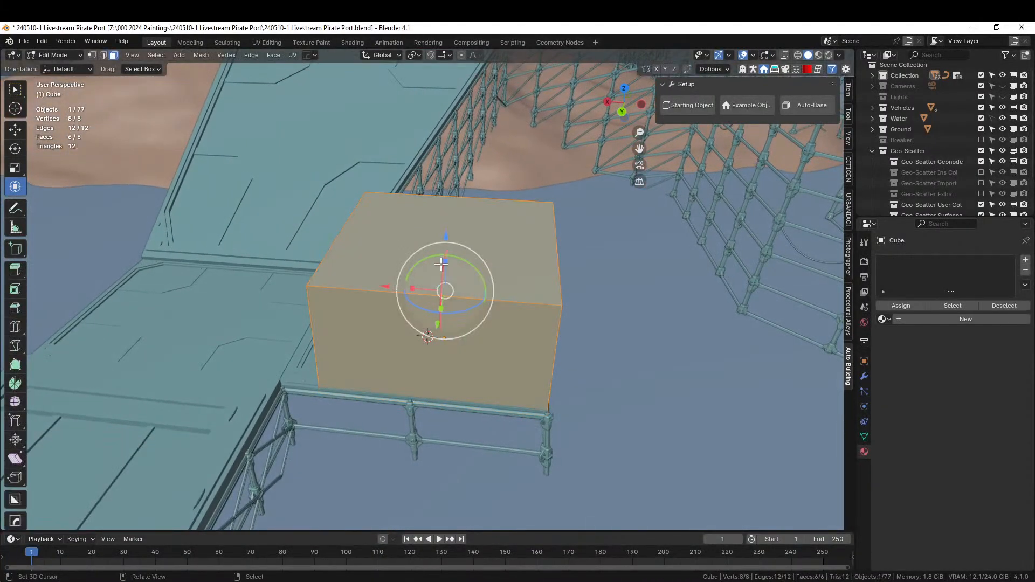
pyautogui.click(402, 241)
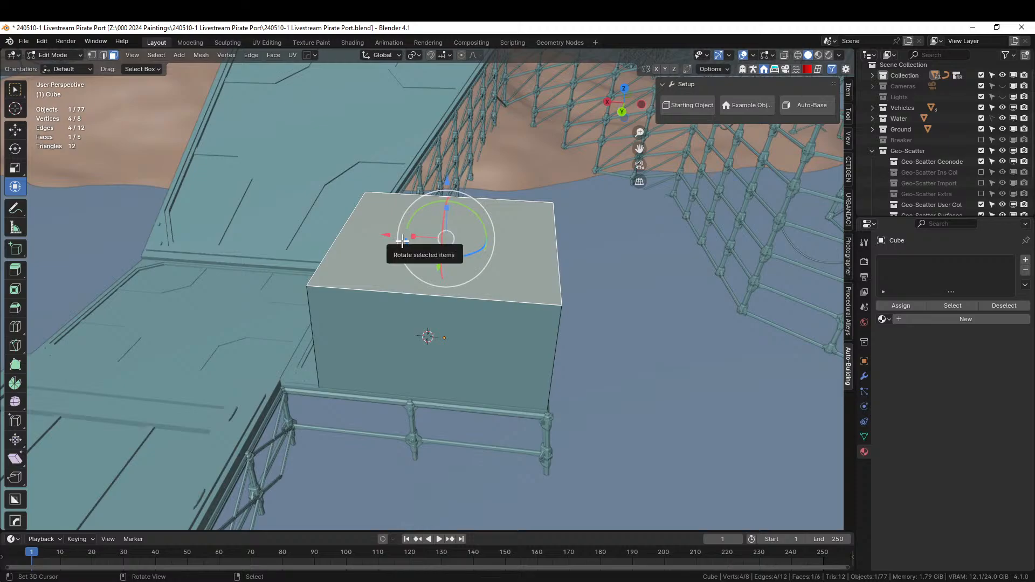
pyautogui.write('e3')
pyautogui.press('Return')
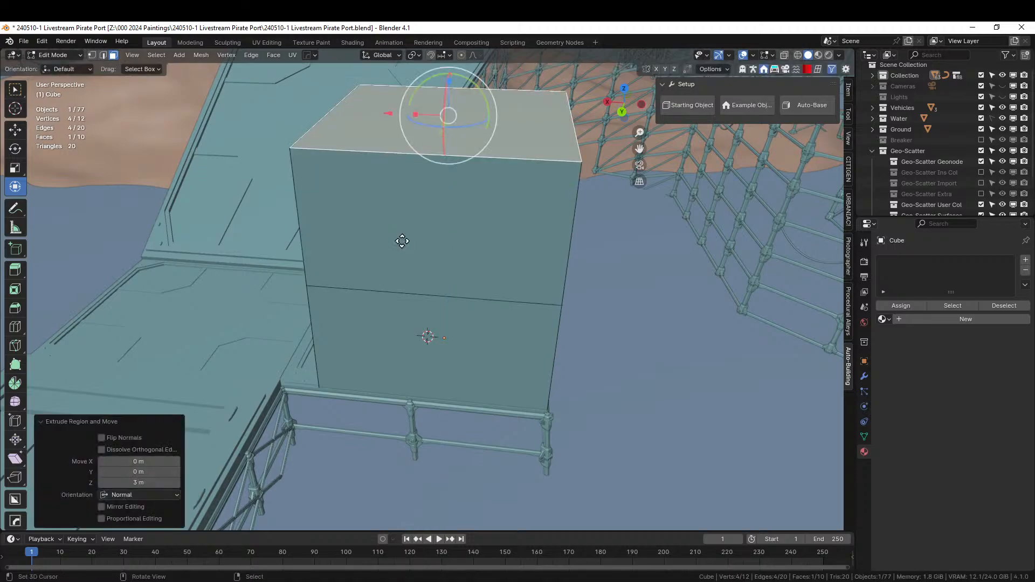
pyautogui.write('e3')
pyautogui.press('Return')
pyautogui.press('Tab')
# Join the tall block into the distant House_Wasteland_E object, keeping the house as the active object.
pyautogui.scroll(-5, 403, 241)
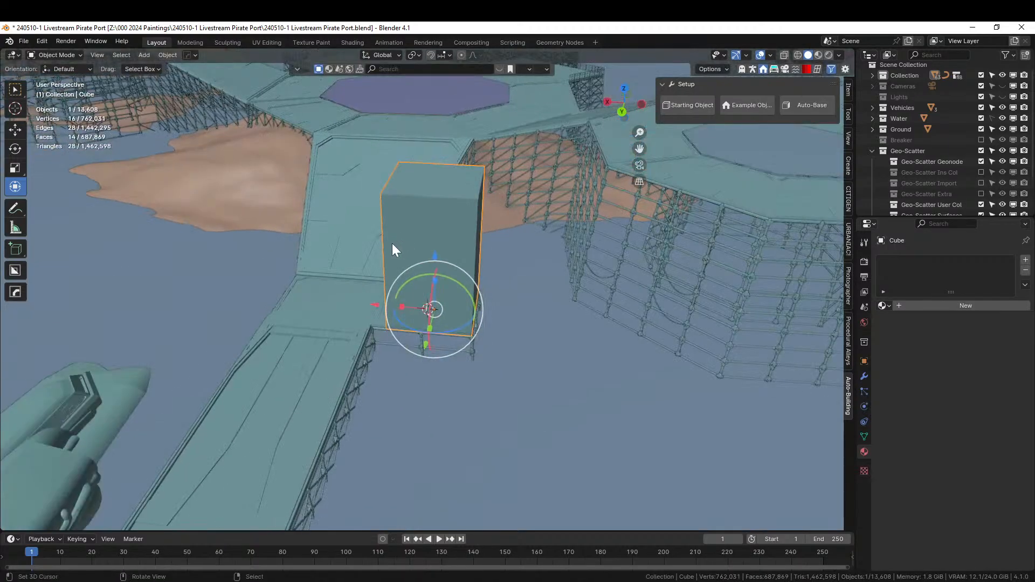
pyautogui.moveTo(393, 244); pyautogui.dragTo(725, 308, button='middle')
pyautogui.scroll(-5, 491, 257)
pyautogui.scroll(-2, 662, 306)
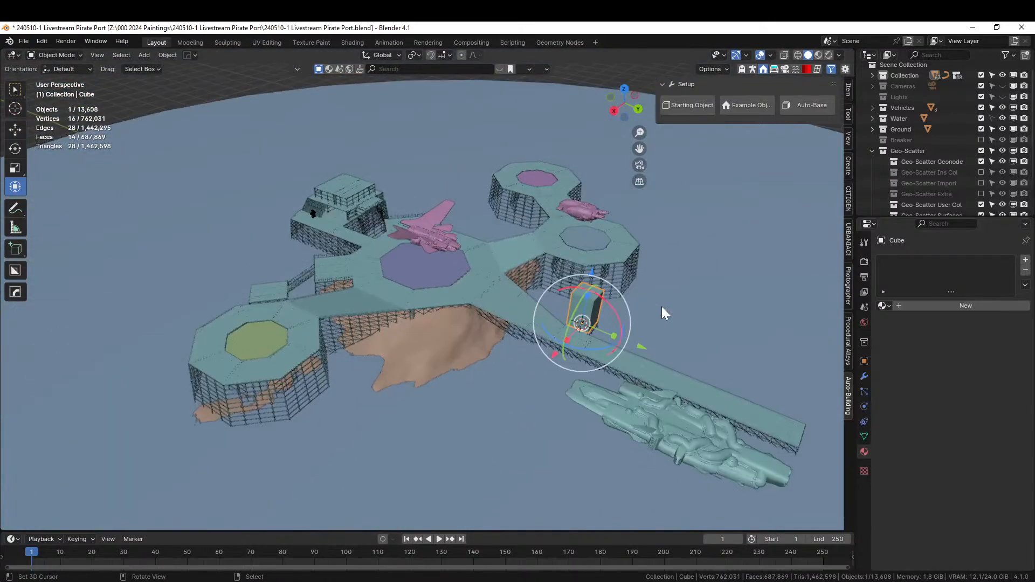
pyautogui.scroll(-6, 662, 307)
pyautogui.moveTo(593, 306); pyautogui.dragTo(555, 341, button='middle')
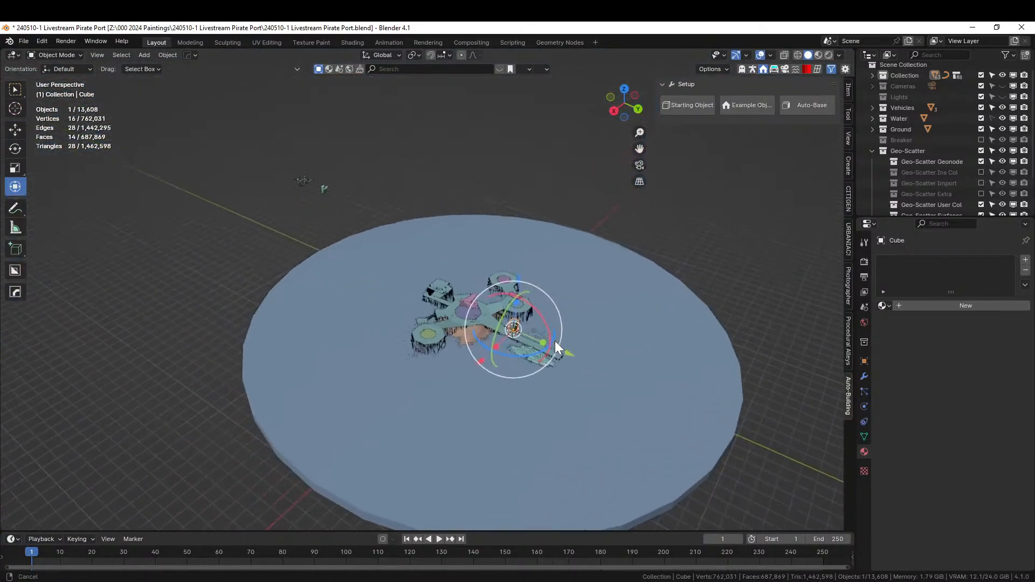
pyautogui.keyDown('shift'); pyautogui.click(325, 190); pyautogui.keyUp('shift')
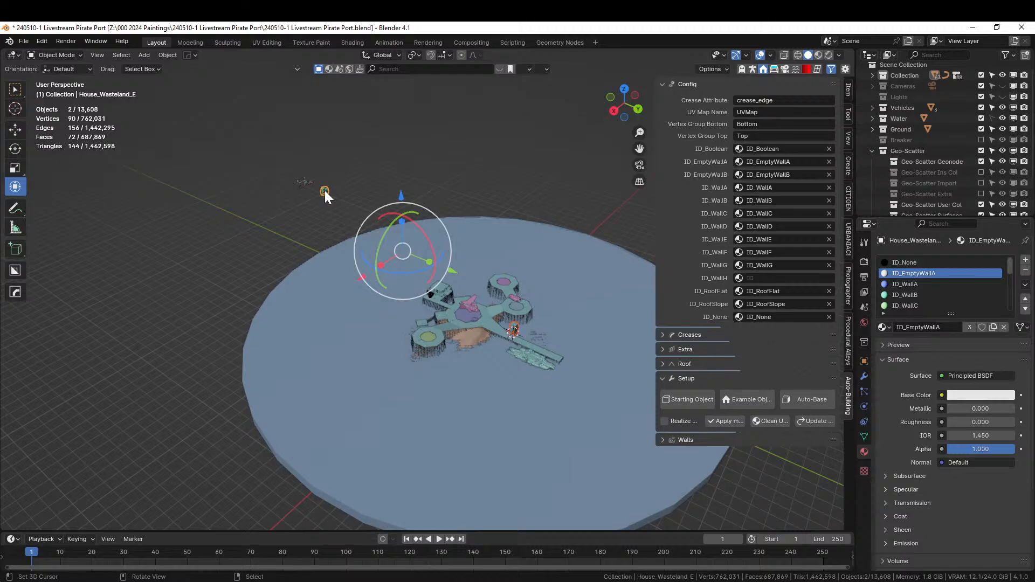
pyautogui.hotkey('ctrl', 'j')
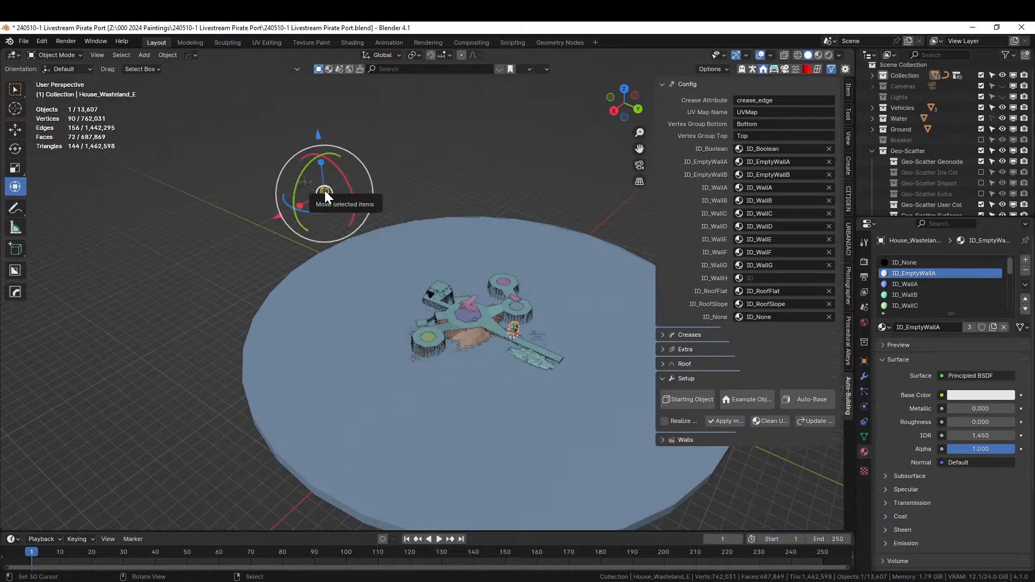
# Isolate House_Wasteland_E in local view and assign the ID_EmptyWallA material to all of its faces.
pyautogui.press('KP_Divide')
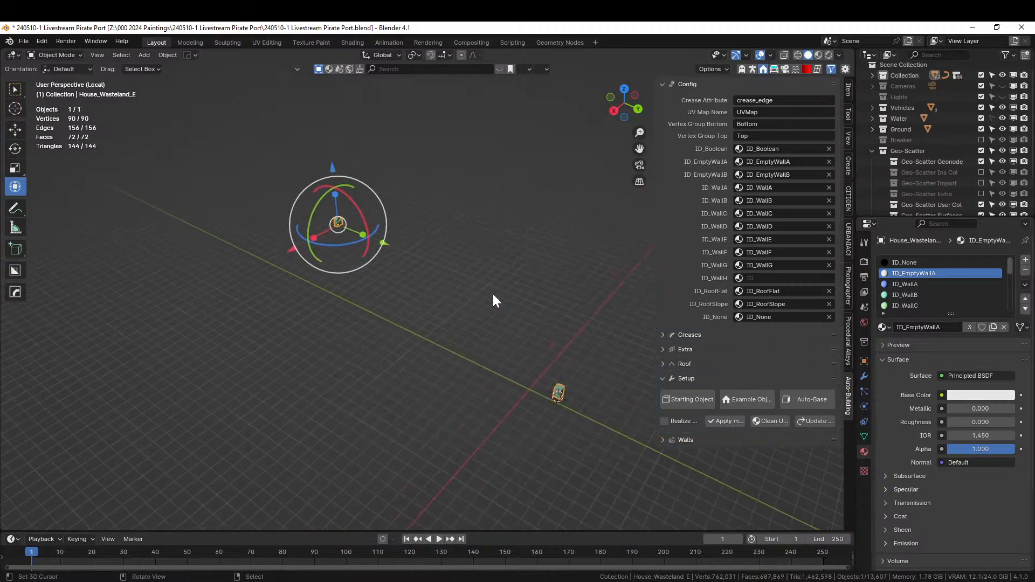
pyautogui.press('Tab')
pyautogui.keyDown('shift'); pyautogui.moveTo(562, 408); pyautogui.dragTo(413, 350, button='middle'); pyautogui.keyUp('shift')
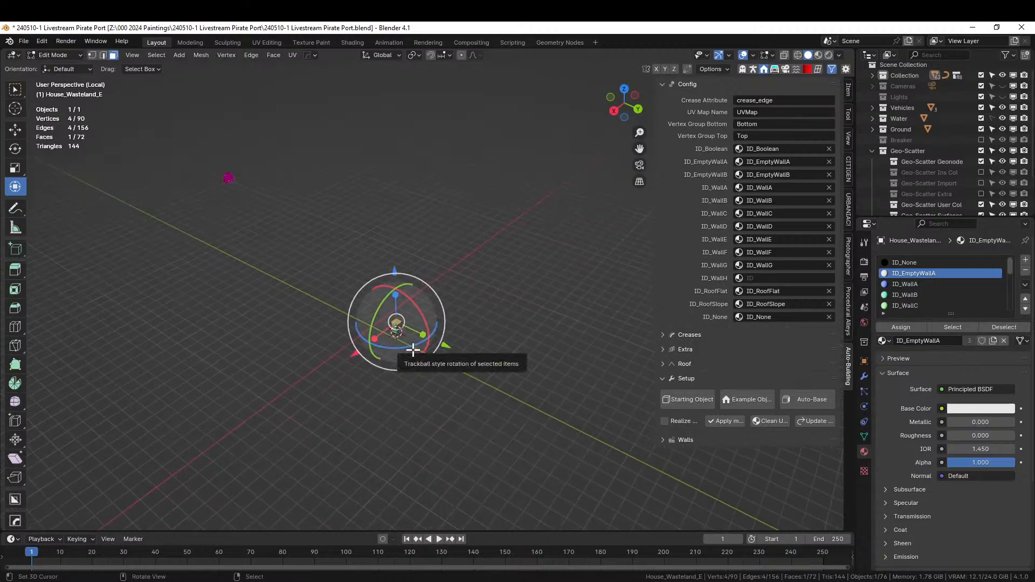
pyautogui.press('KP_Decimal')
pyautogui.press('a')
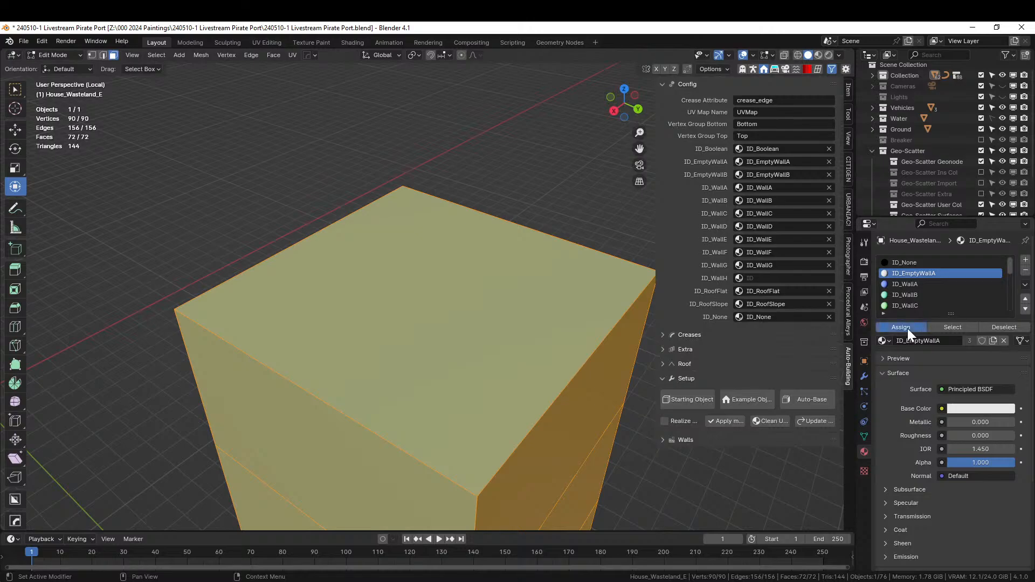
pyautogui.press('Tab')
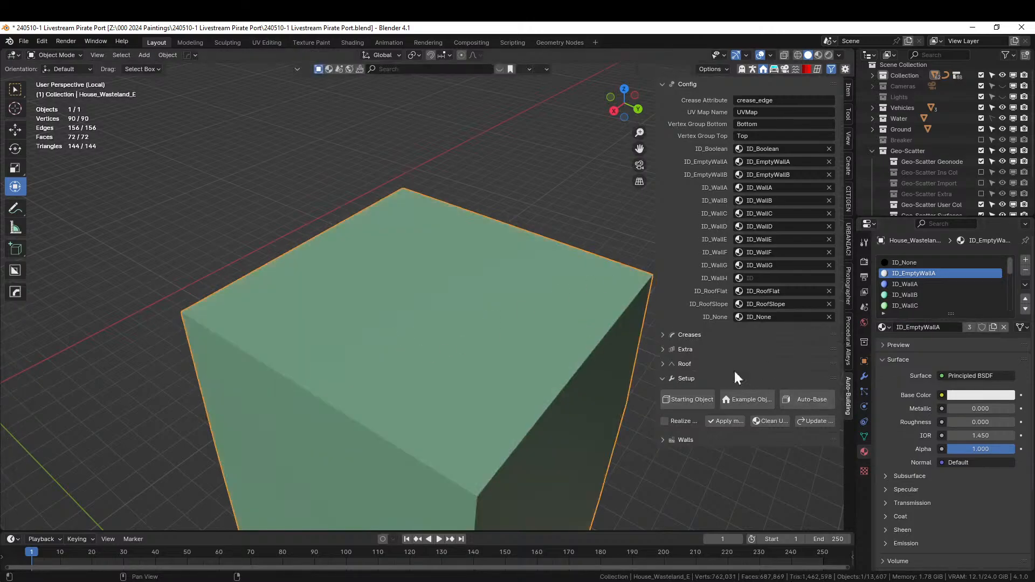
# Switch to Rendered shading, enable the GN_Auto-Building modifier in the viewport, and inspect the generated building from several sides.
pyautogui.scroll(-3, 607, 334)
pyautogui.press('z')
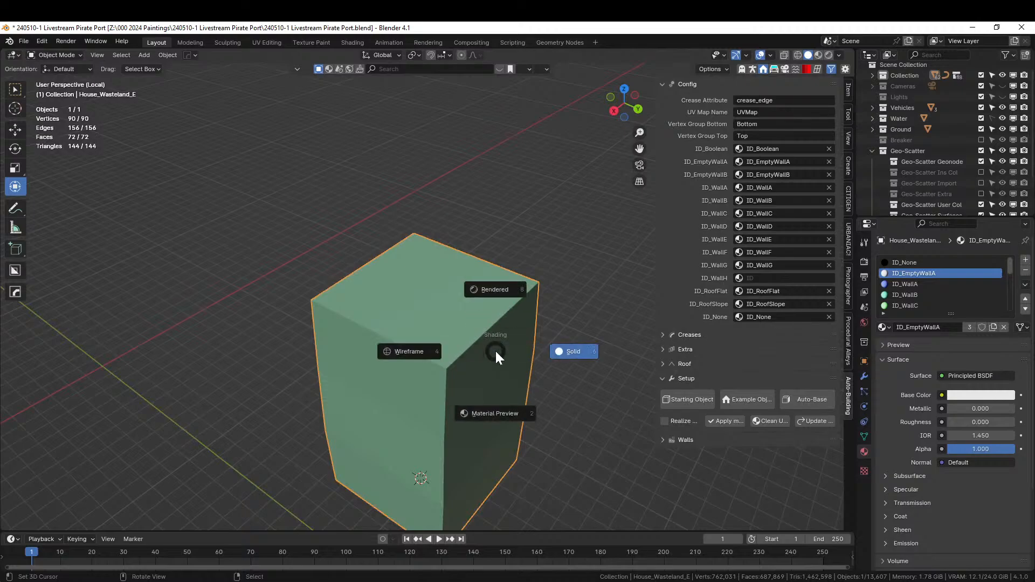
pyautogui.press('8')
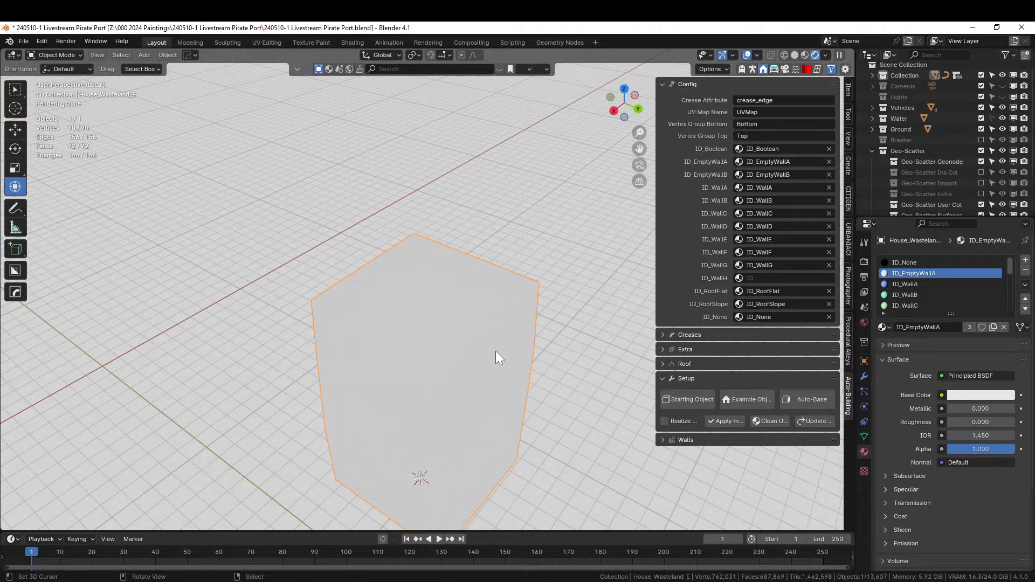
pyautogui.click(864, 377)
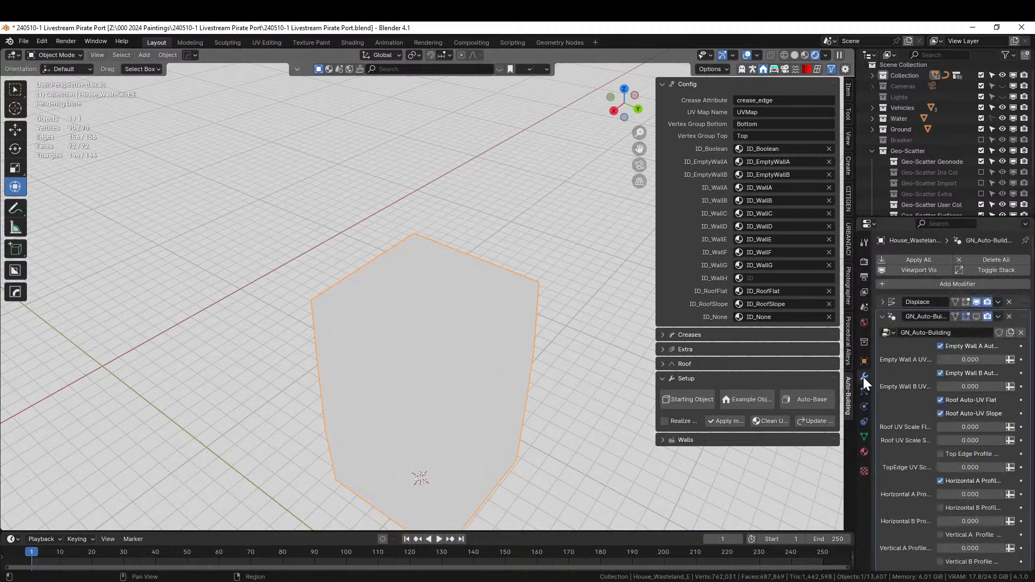
pyautogui.click(976, 317)
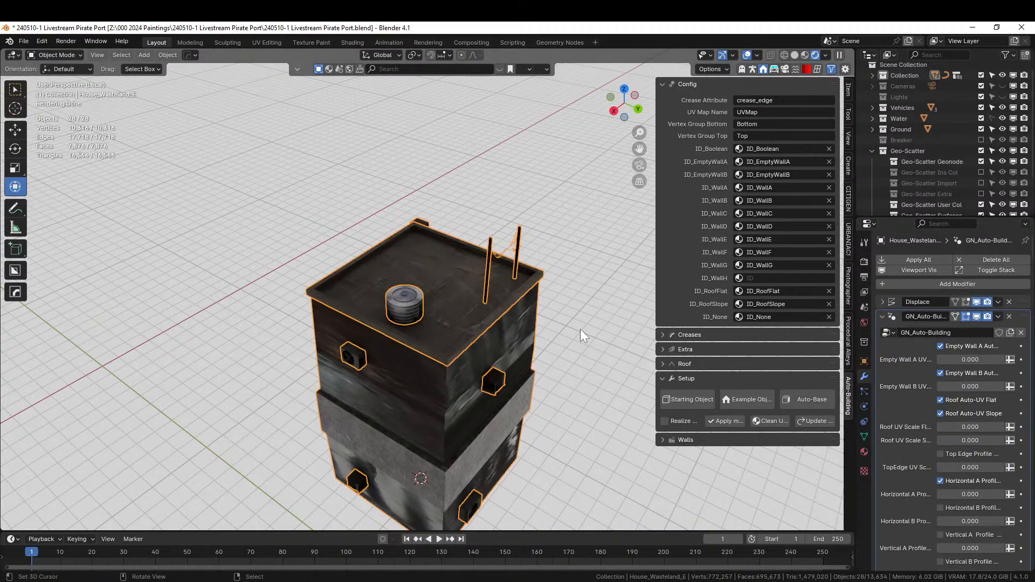
pyautogui.moveTo(580, 329); pyautogui.dragTo(551, 358, button='middle')
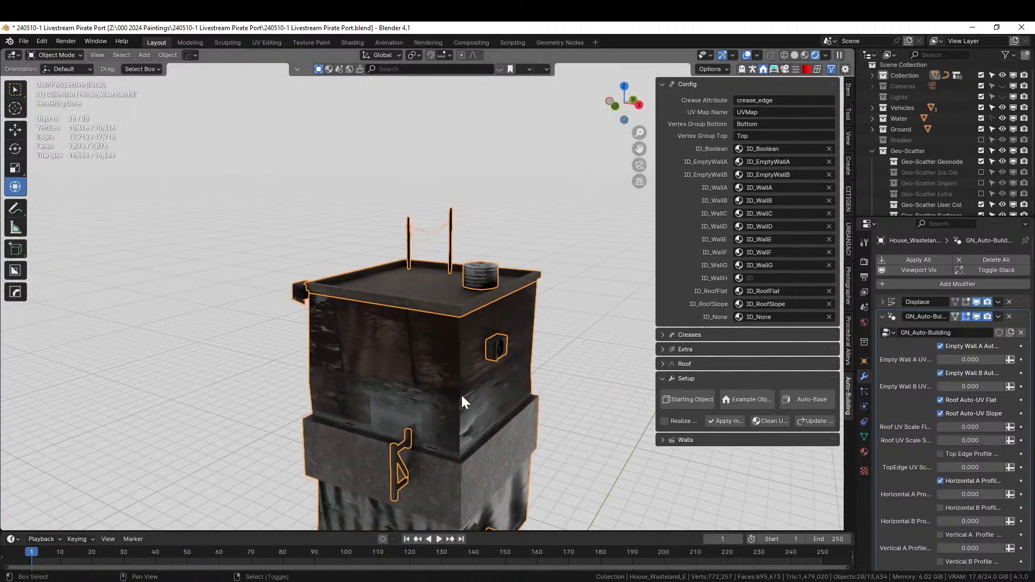
pyautogui.moveTo(462, 394); pyautogui.dragTo(464, 292, button='middle')
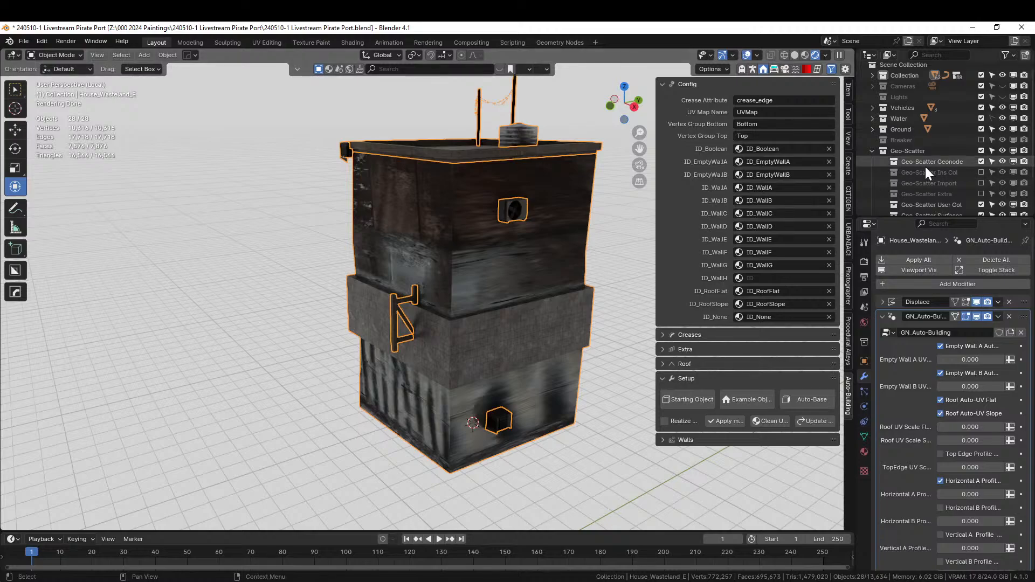
pyautogui.scroll(-3, 923, 179)
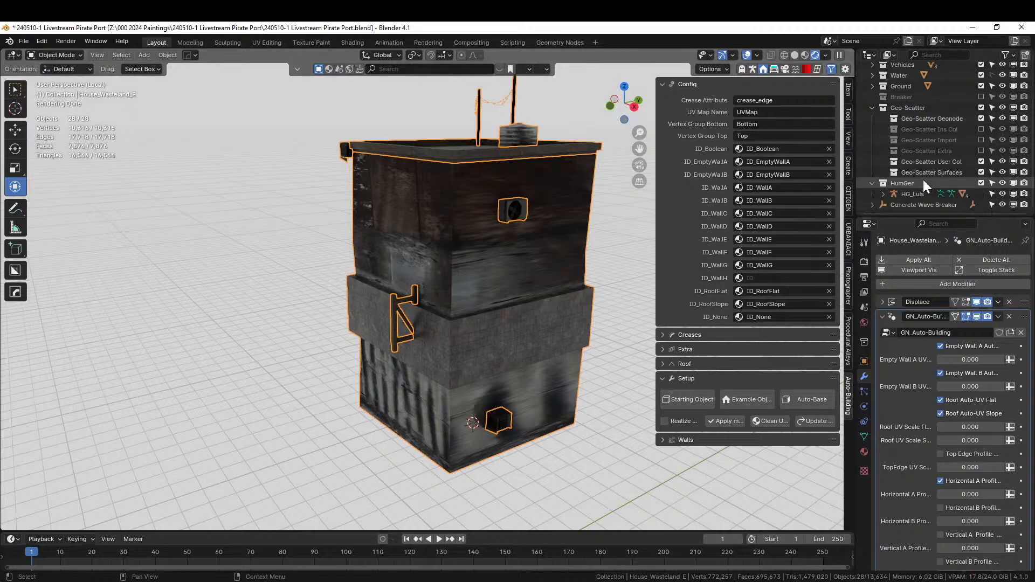
# Expand the main Collection, select the Wasteland Houses mesh, then leave local view and frame that mesh.
pyautogui.scroll(4, 924, 179)
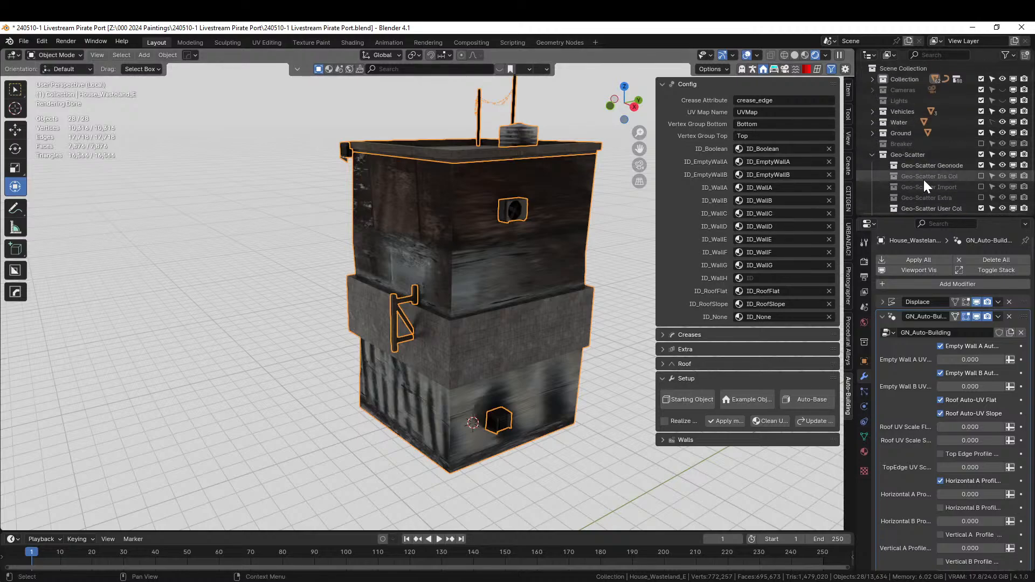
pyautogui.click(873, 78)
pyautogui.scroll(-4, 950, 141)
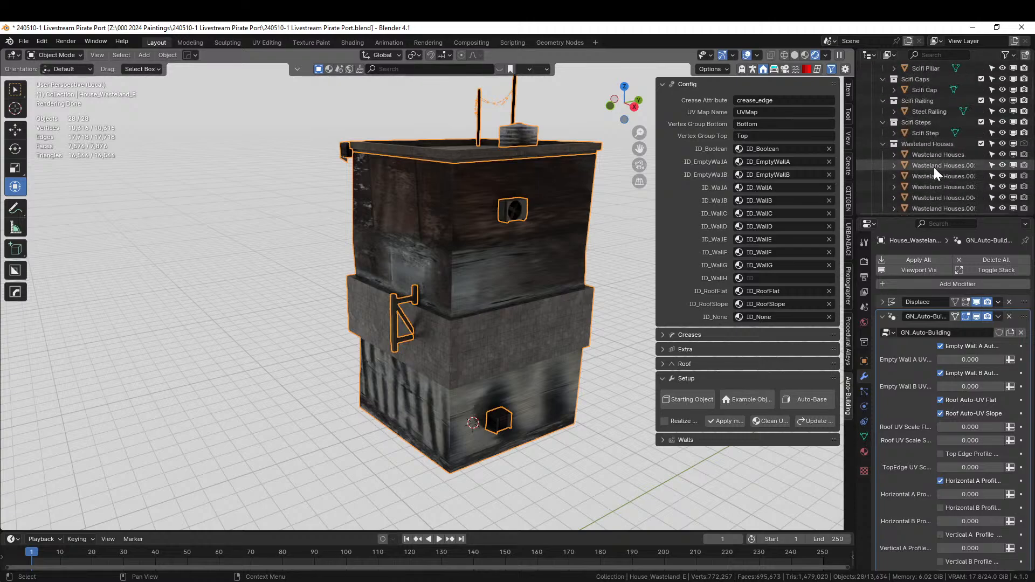
pyautogui.click(930, 156)
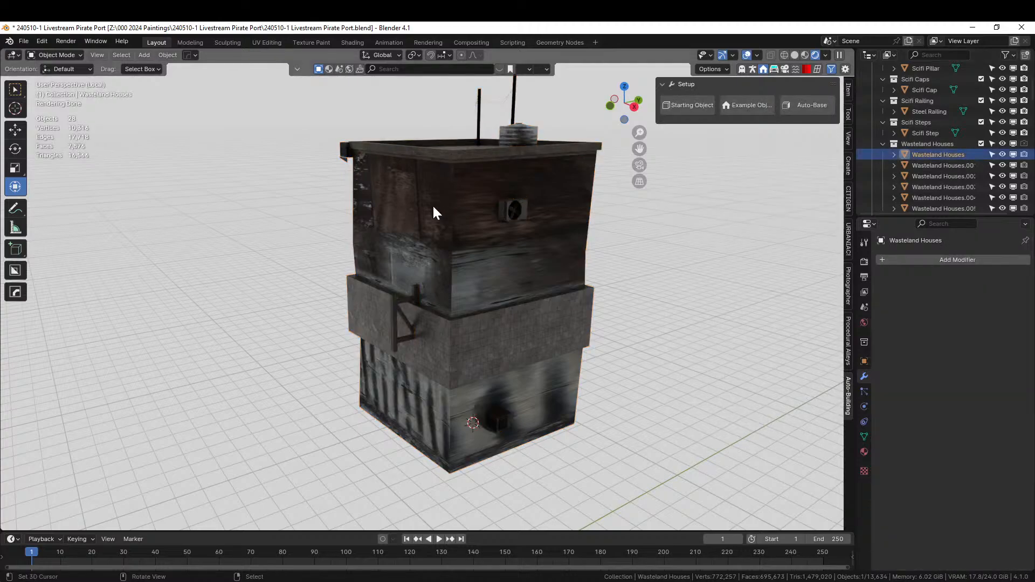
pyautogui.scroll(-5, 433, 207)
pyautogui.press('KP_Divide')
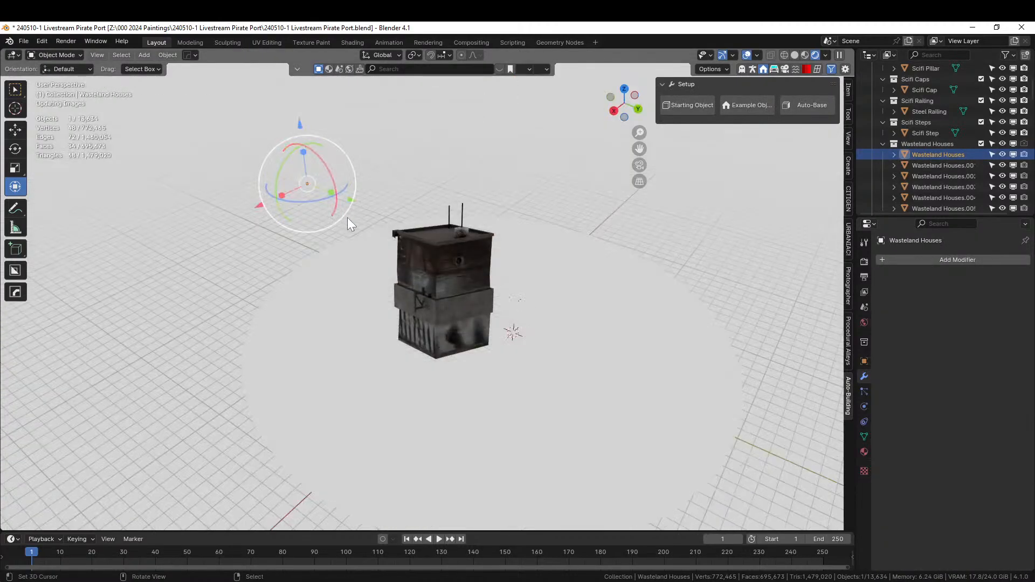
pyautogui.press('KP_Decimal')
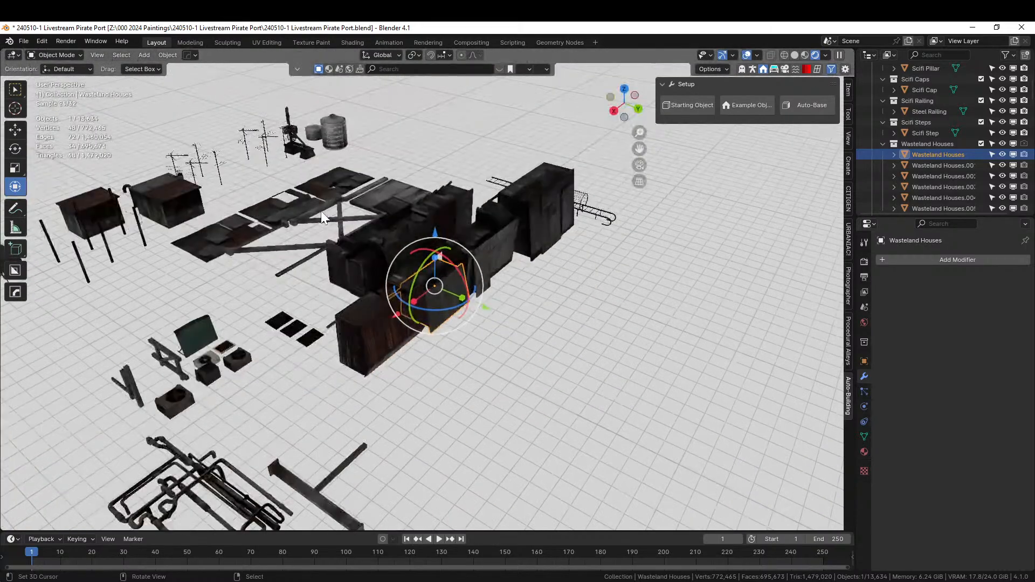
# Examine the laid-out wasteland kit parts and locate the Wasteland Panels.002 piece among the collections in the Outliner.
pyautogui.moveTo(323, 217); pyautogui.dragTo(480, 251, button='middle')
pyautogui.scroll(4, 403, 314)
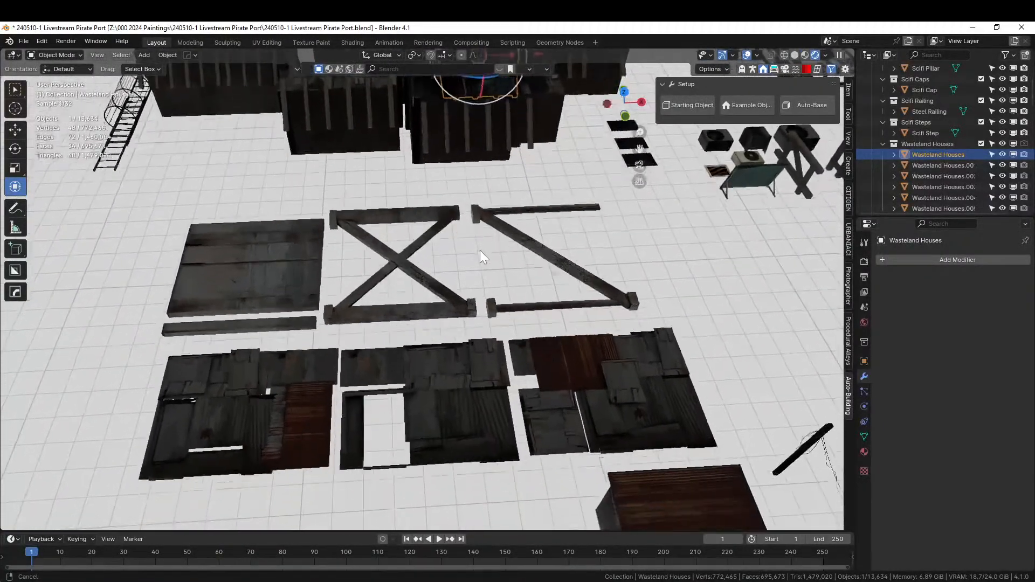
pyautogui.moveTo(473, 400); pyautogui.dragTo(454, 386, button='middle')
pyautogui.click(426, 364)
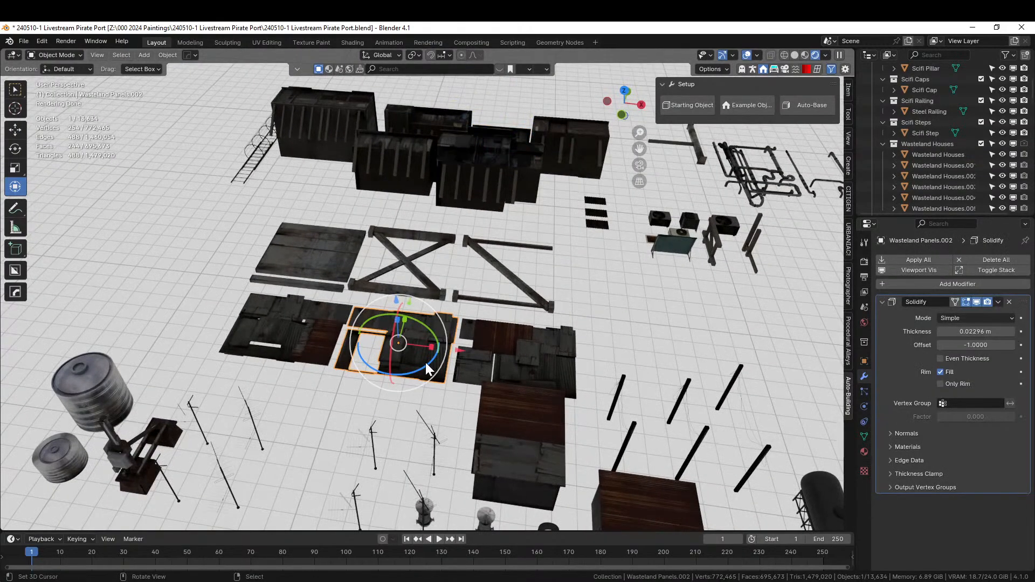
pyautogui.press('KP_Decimal')
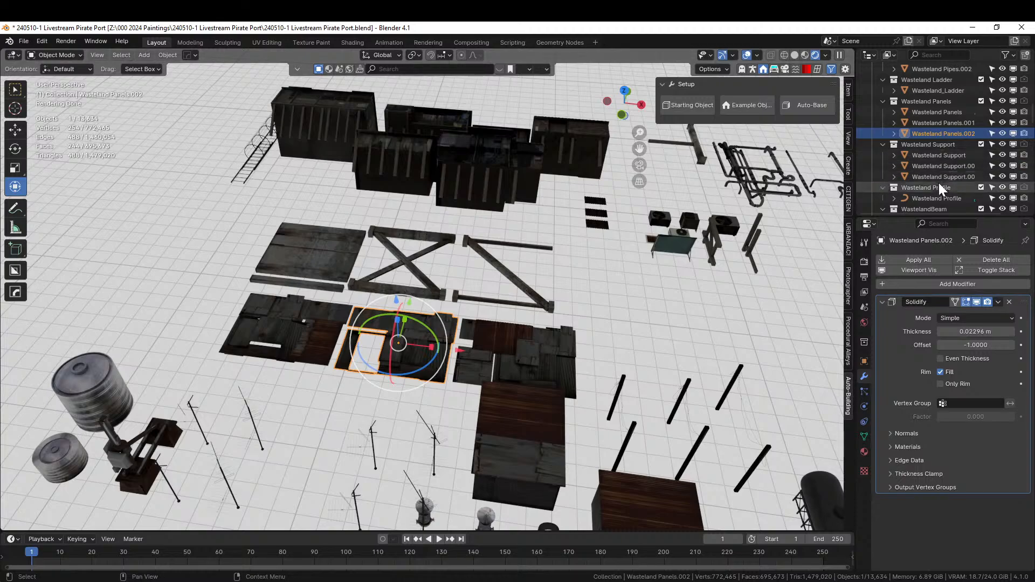
pyautogui.scroll(-3, 939, 184)
pyautogui.scroll(-10, 933, 185)
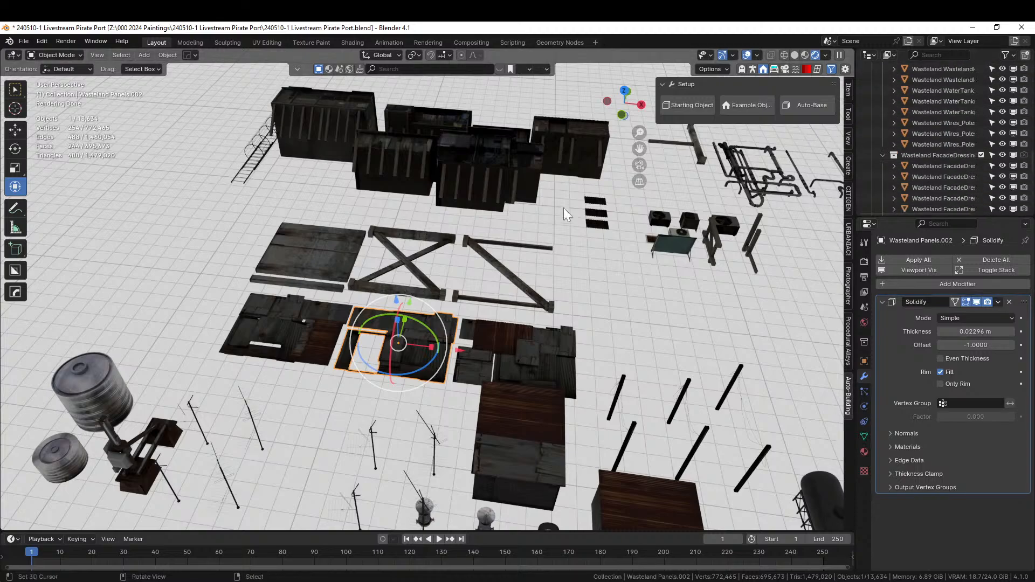
pyautogui.moveTo(520, 217); pyautogui.dragTo(504, 221, button='middle')
pyautogui.scroll(-7, 503, 220)
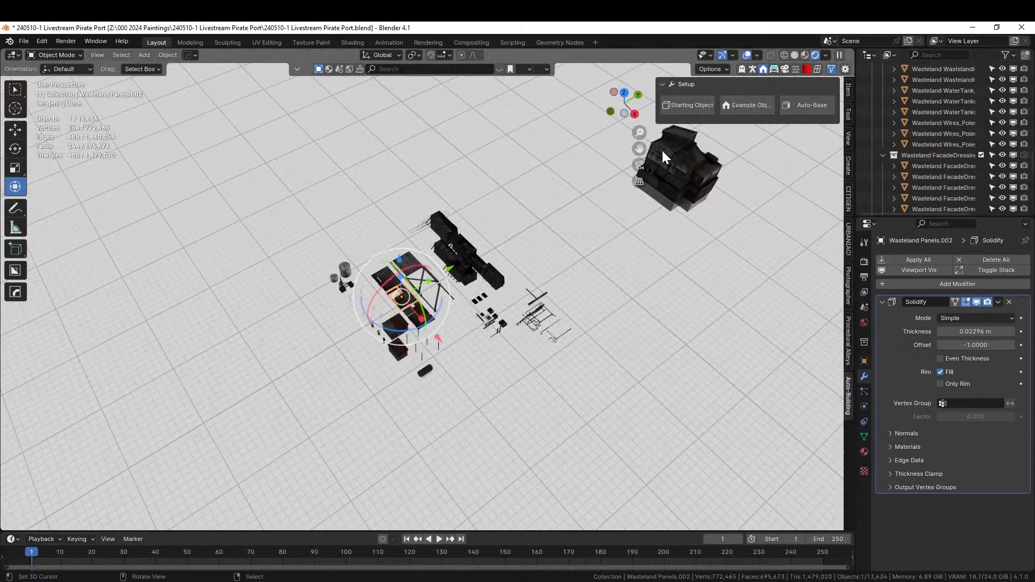
# Compare the generated house with its panel parts and review how the Wasteland Houses, Pipes, Ladder and Panels collections are organized.
pyautogui.rightClick(661, 149)
pyautogui.scroll(8, 627, 240)
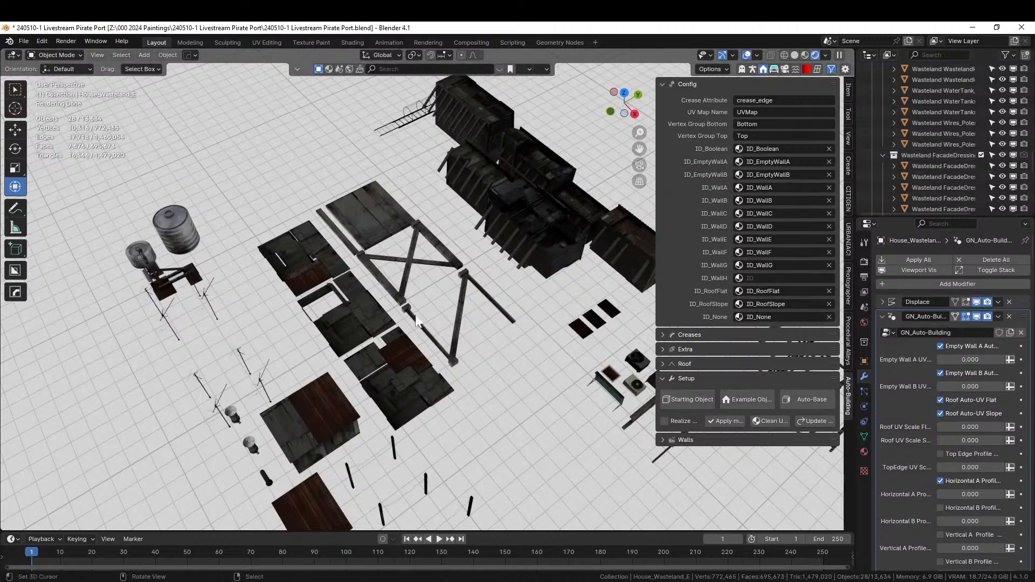
pyautogui.click(365, 309)
pyautogui.scroll(-2, 941, 167)
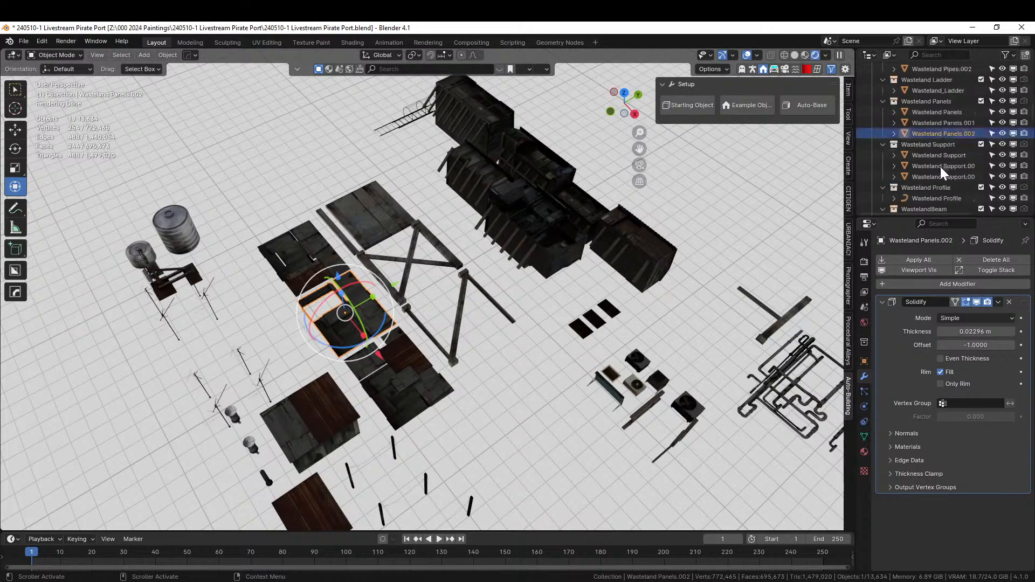
pyautogui.scroll(3, 949, 143)
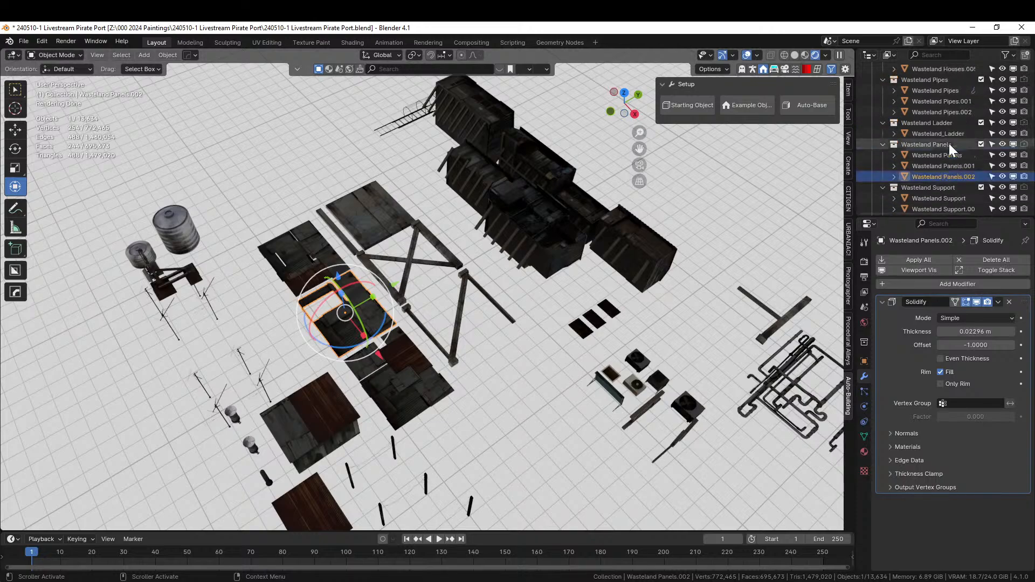
pyautogui.scroll(7, 949, 144)
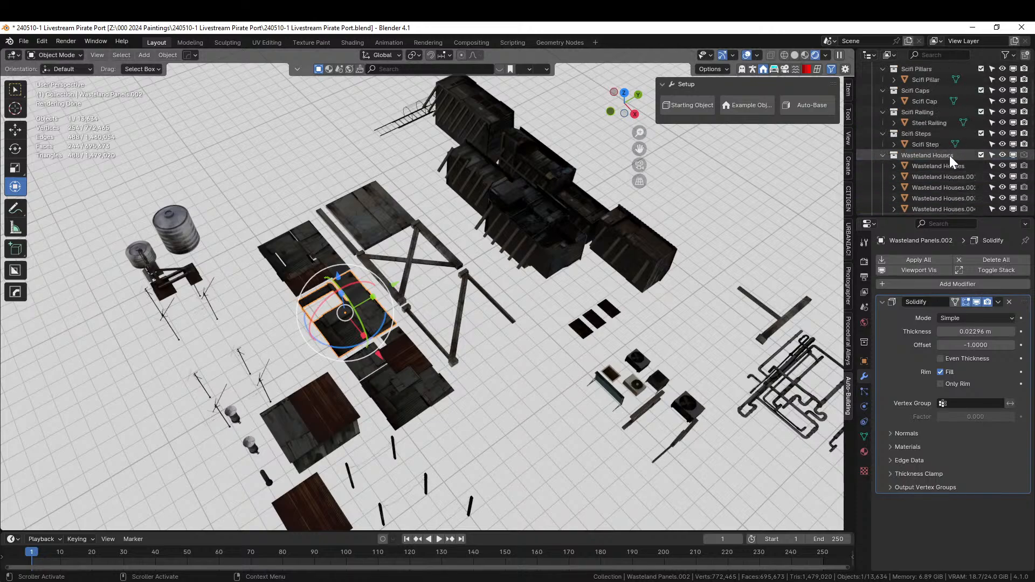
pyautogui.scroll(-7, 950, 157)
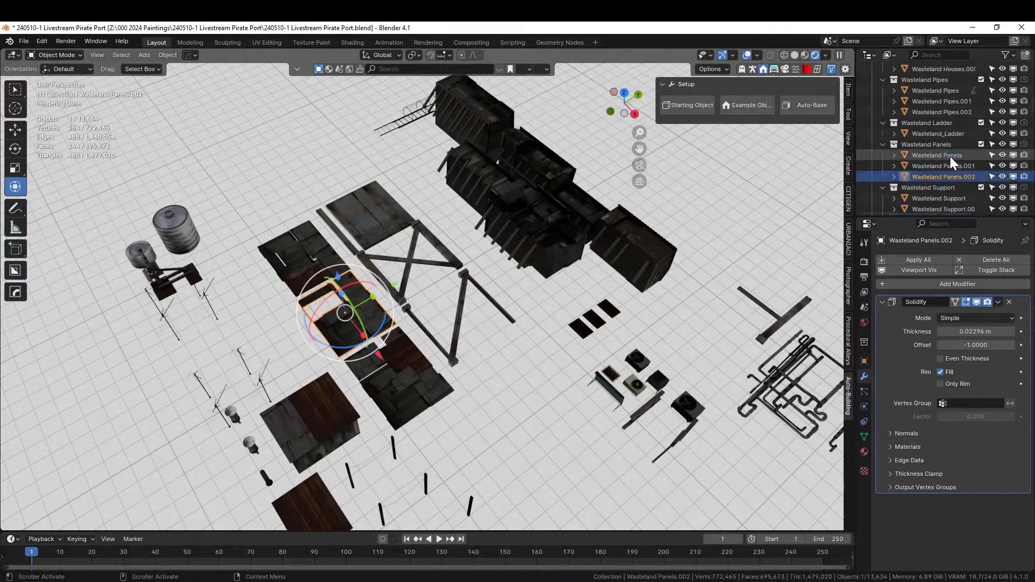
# Make House_Wasteland_E the active object again and review the Scifi and Wasteland source collections.
pyautogui.click(514, 216)
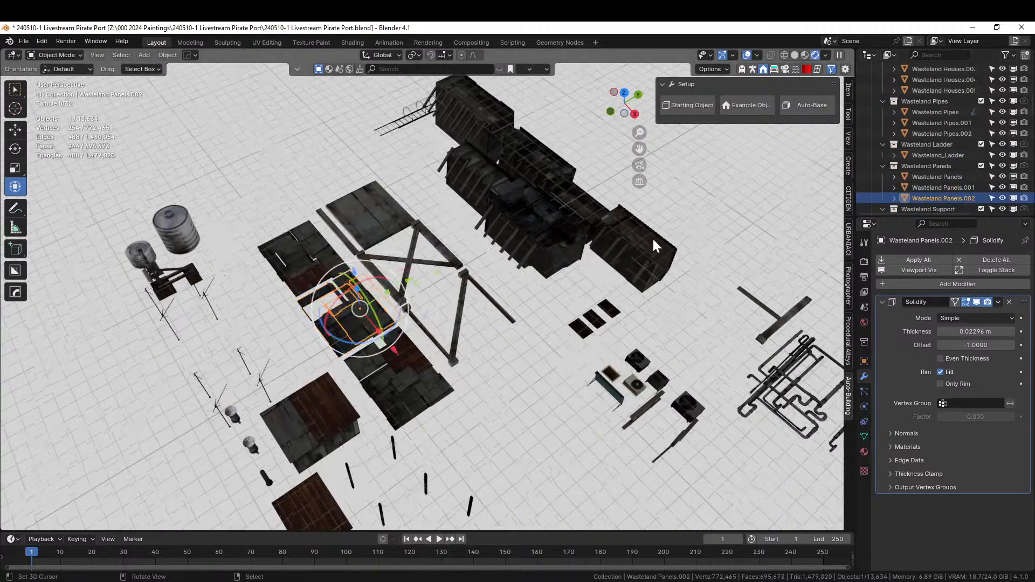
pyautogui.scroll(-4, 653, 237)
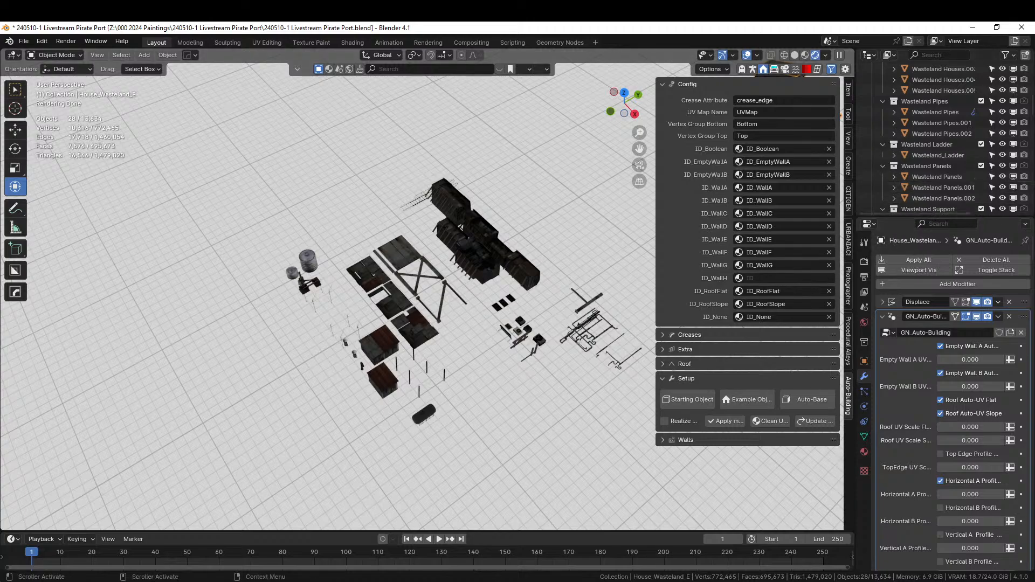
pyautogui.scroll(8, 976, 156)
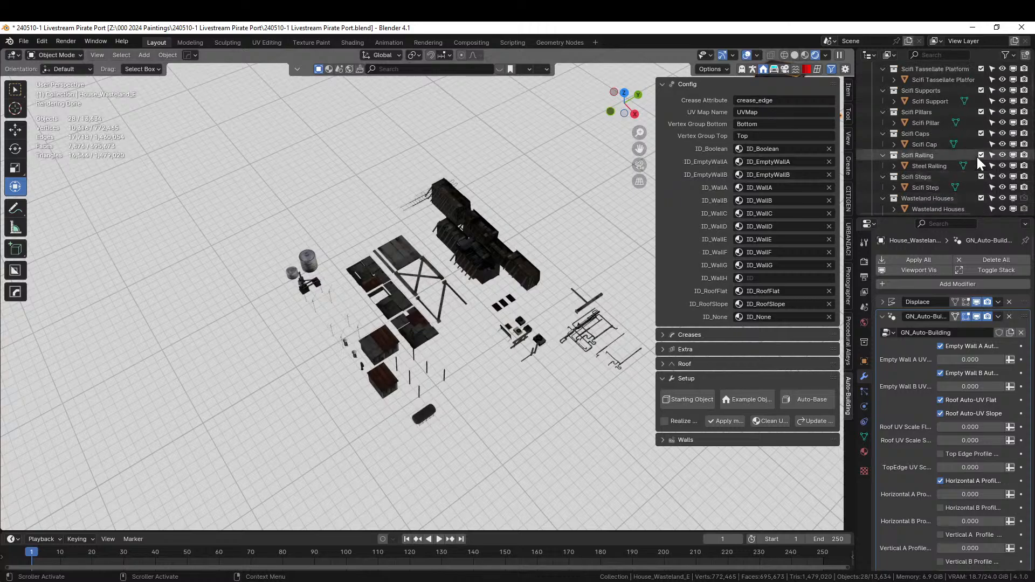
pyautogui.scroll(-3, 976, 155)
pyautogui.moveTo(439, 295); pyautogui.dragTo(351, 394, button='middle')
pyautogui.scroll(2, 490, 282)
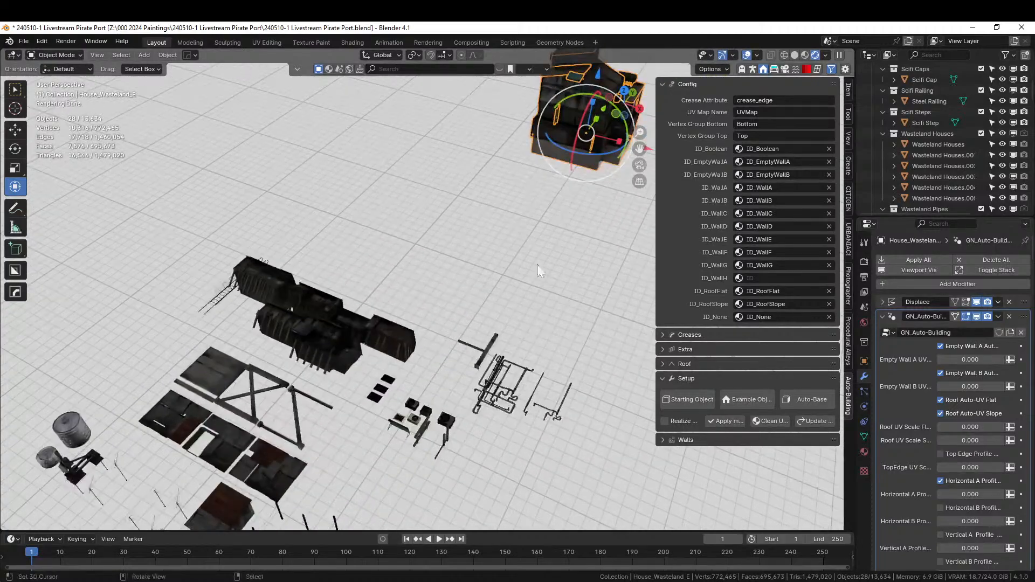
# Enter Edit Mode on House_Wasteland_E, select one lower front wall face and assign the ID_WallA material to it.
pyautogui.press('Tab')
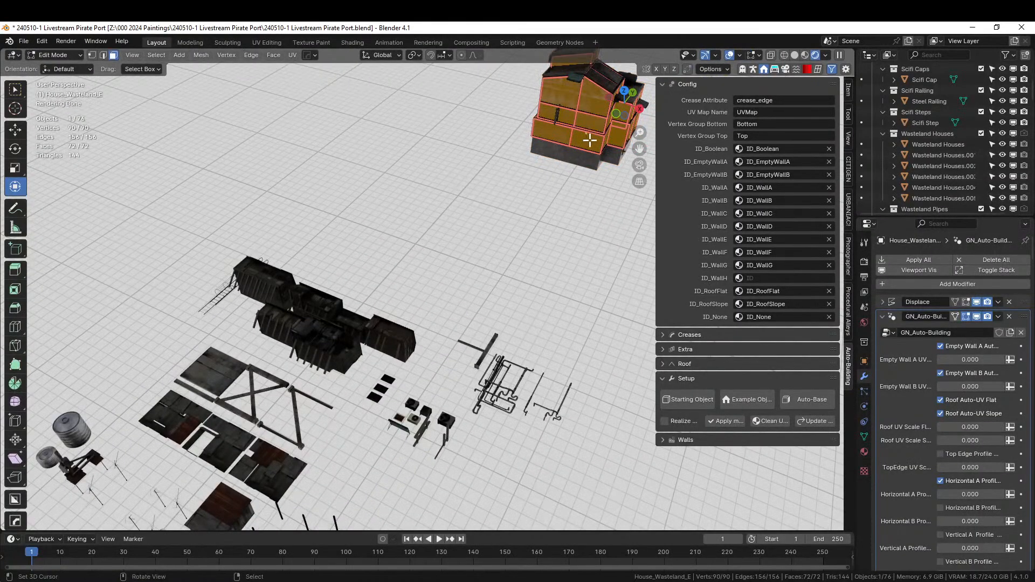
pyautogui.click(589, 140)
pyautogui.click(864, 451)
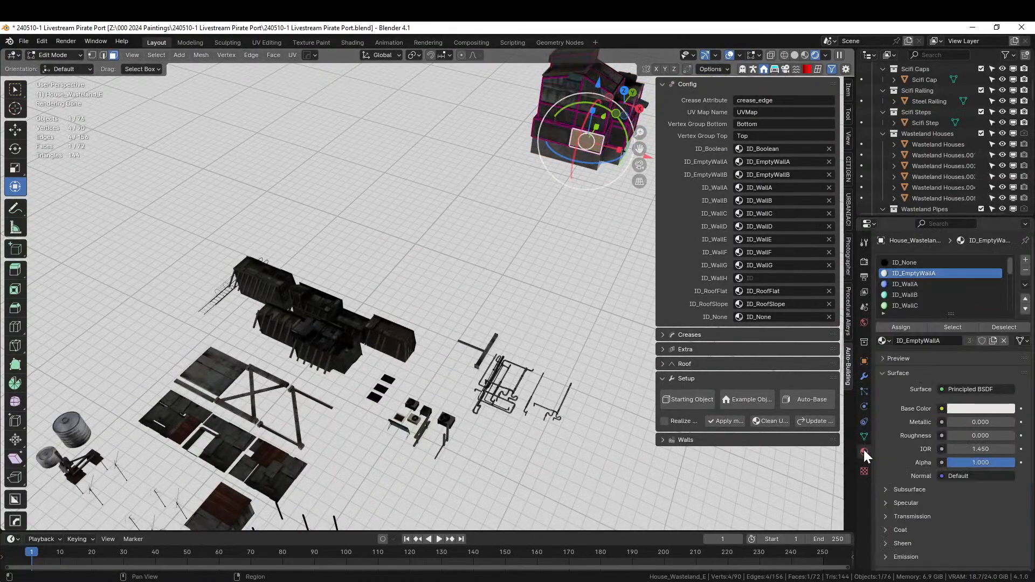
pyautogui.click(914, 283)
pyautogui.click(906, 329)
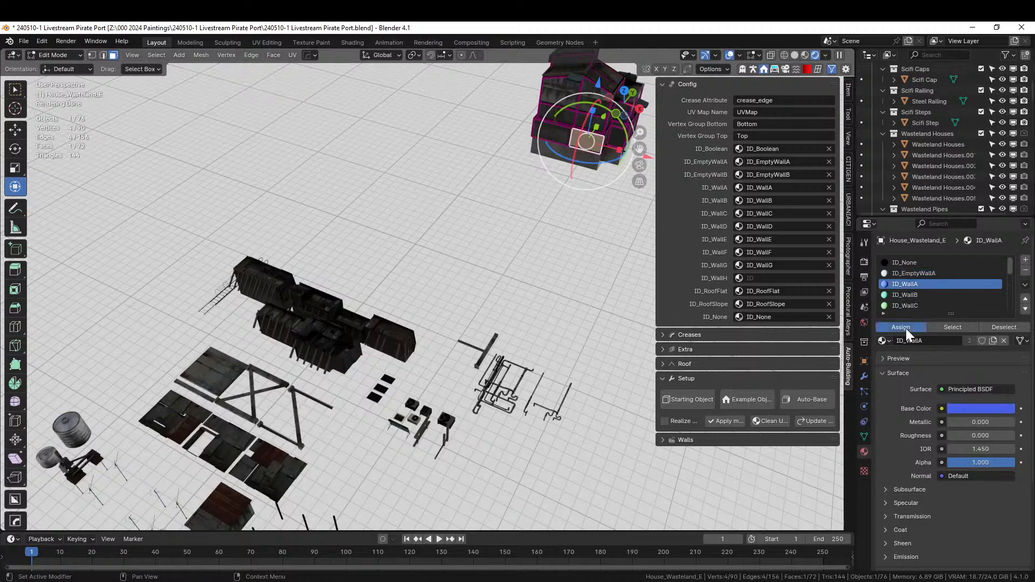
# Try the ID_WallB and ID_WallC materials on the selected wall face, checking the generated wall from several angles.
pyautogui.press('KP_Decimal')
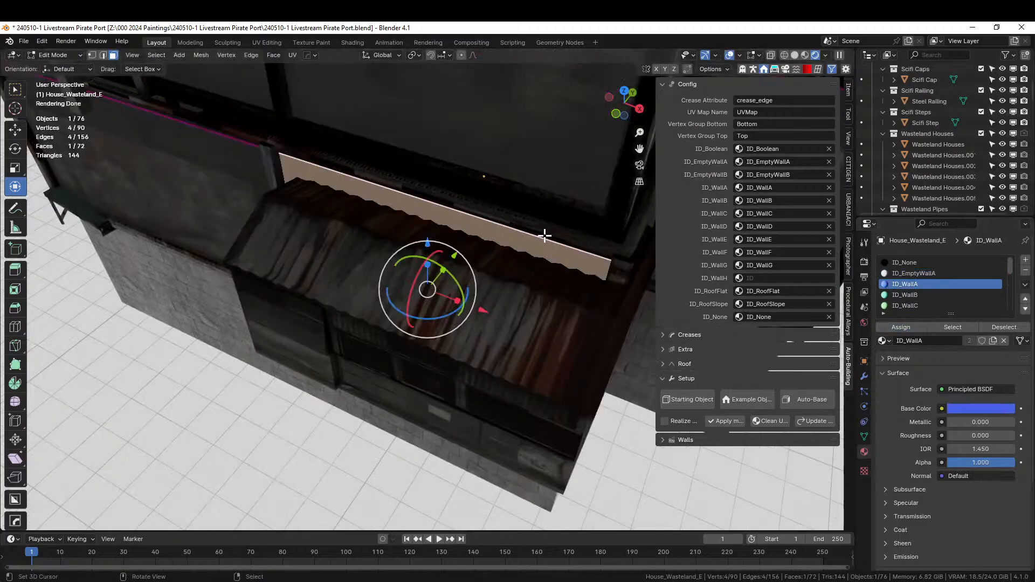
pyautogui.moveTo(545, 235); pyautogui.dragTo(510, 210, button='middle')
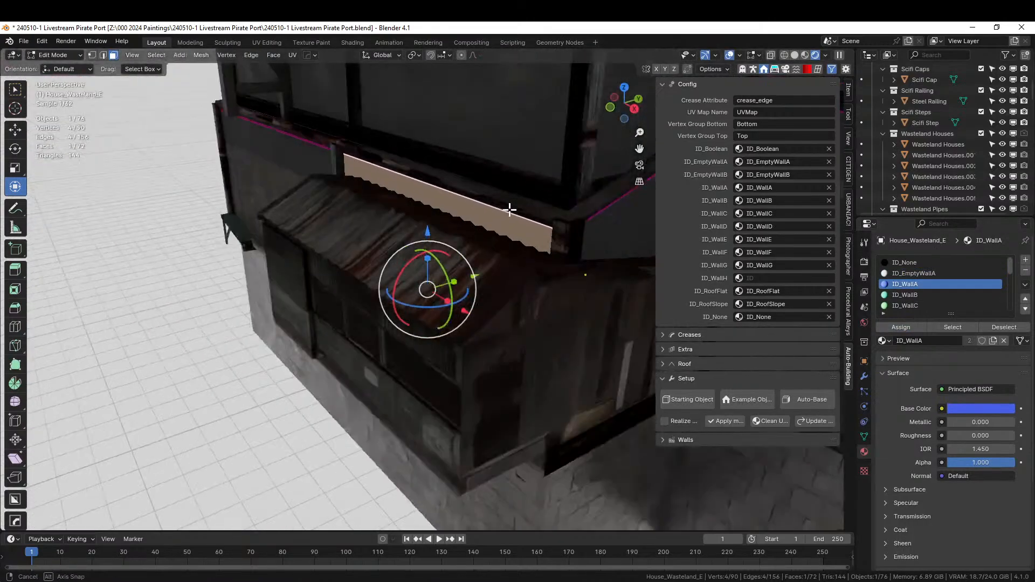
pyautogui.click(908, 296)
pyautogui.click(912, 325)
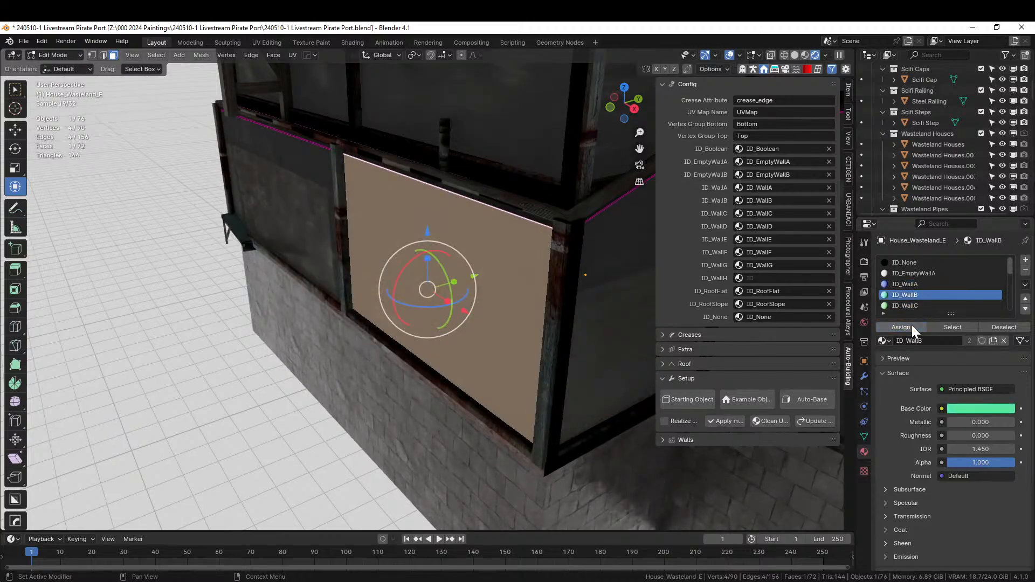
pyautogui.moveTo(404, 233); pyautogui.dragTo(469, 221, button='middle')
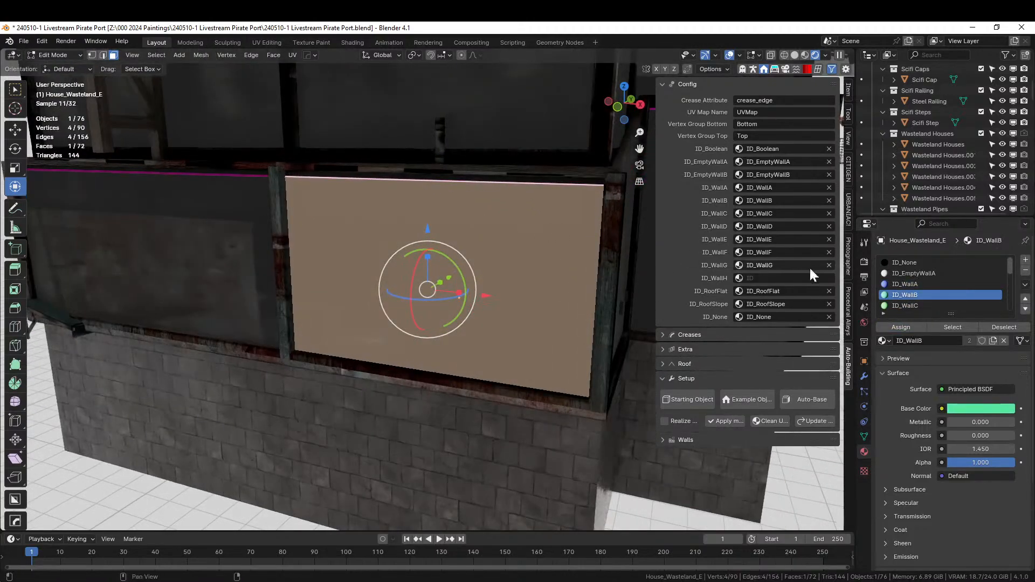
pyautogui.click(909, 306)
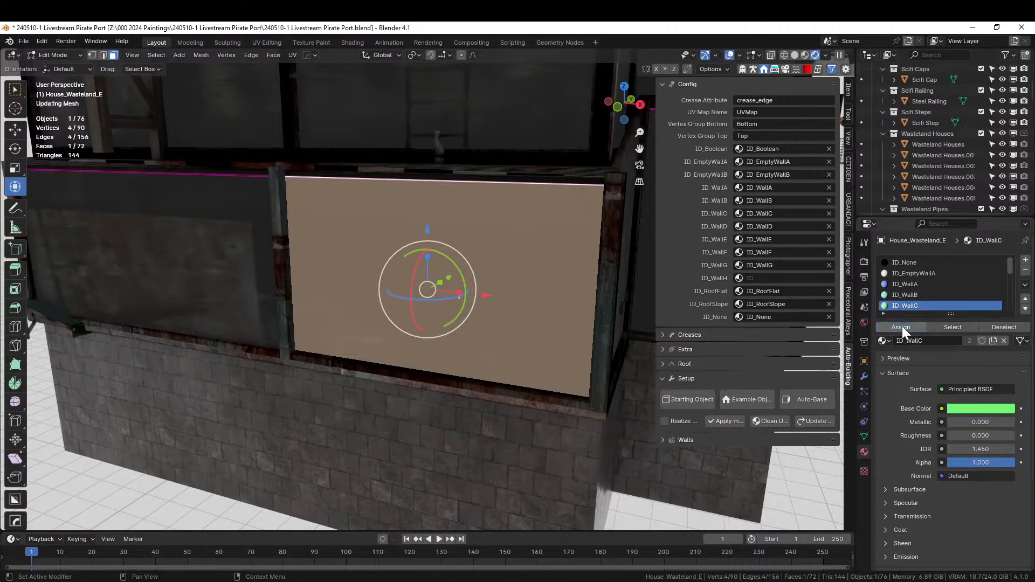
pyautogui.click(902, 326)
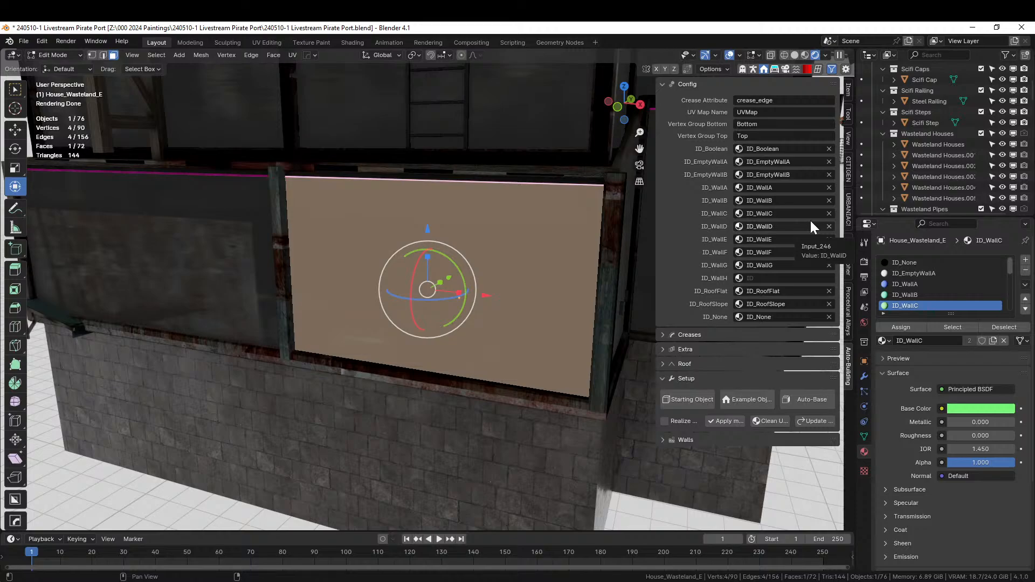
# Assign the ID_WallD material to the selected wall face and return to Object Mode.
pyautogui.moveTo(447, 236); pyautogui.dragTo(429, 238, button='middle')
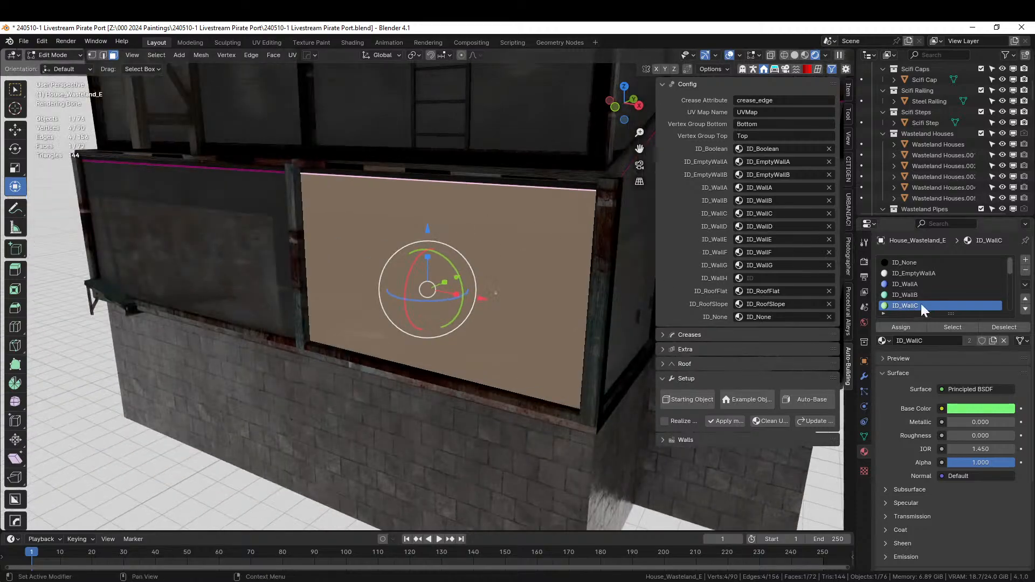
pyautogui.scroll(-2, 921, 302)
pyautogui.click(911, 295)
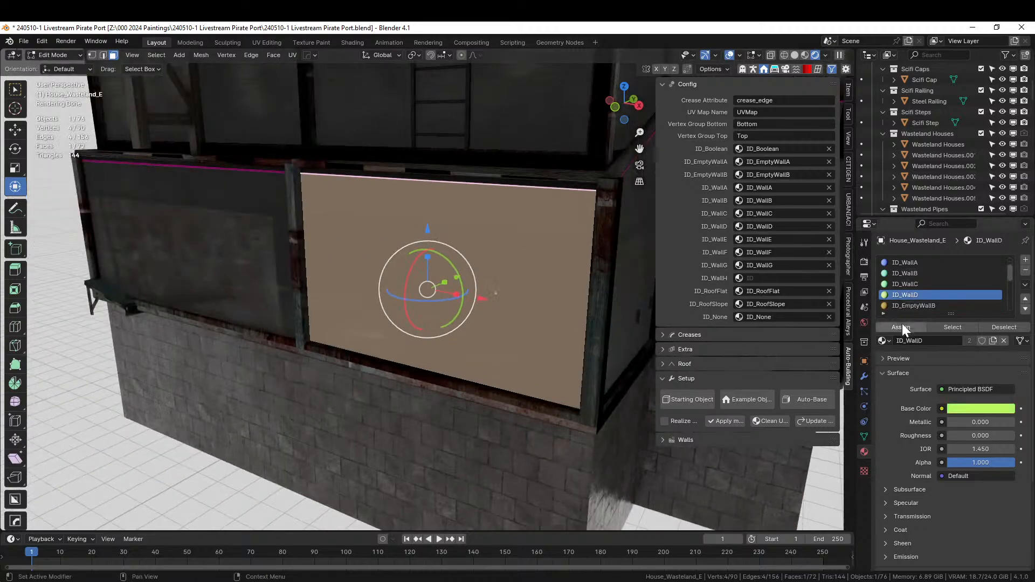
pyautogui.press('Tab')
# Collapse the Wasteland Houses and Wasteland Pipes collections in the Outliner.
pyautogui.moveTo(443, 306); pyautogui.dragTo(552, 313, button='middle')
pyautogui.scroll(-8, 551, 313)
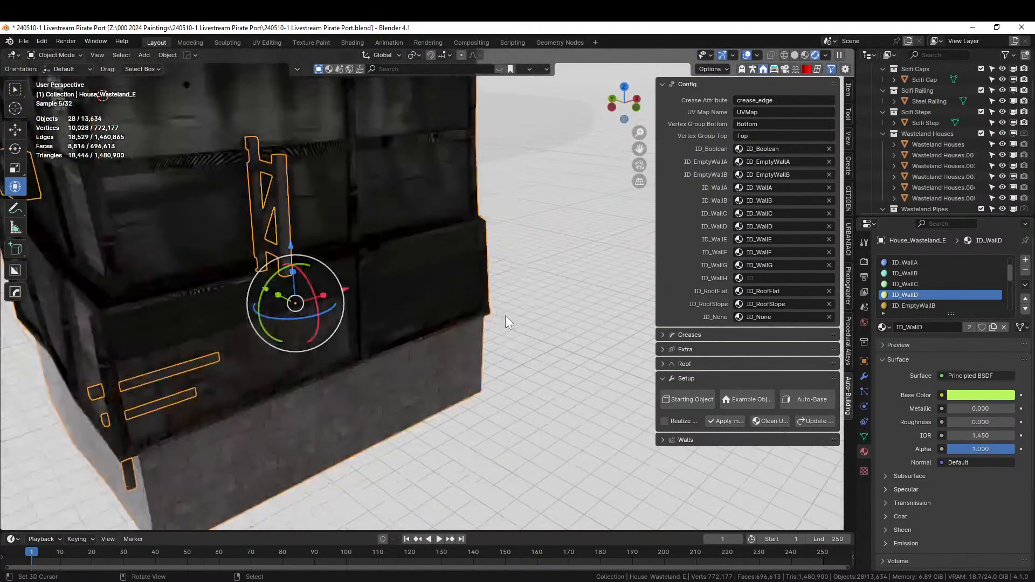
pyautogui.scroll(-4, 448, 326)
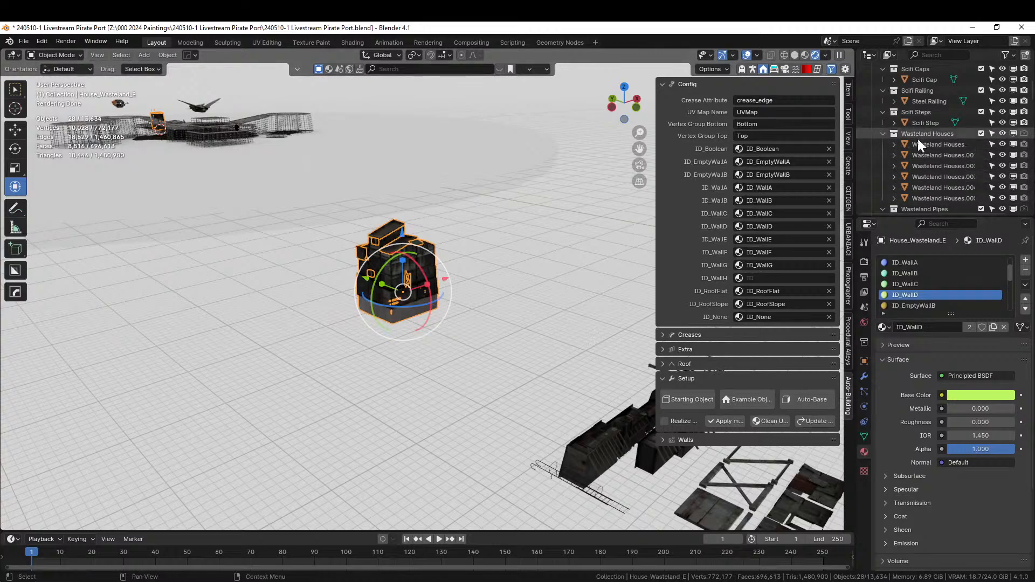
pyautogui.click(882, 134)
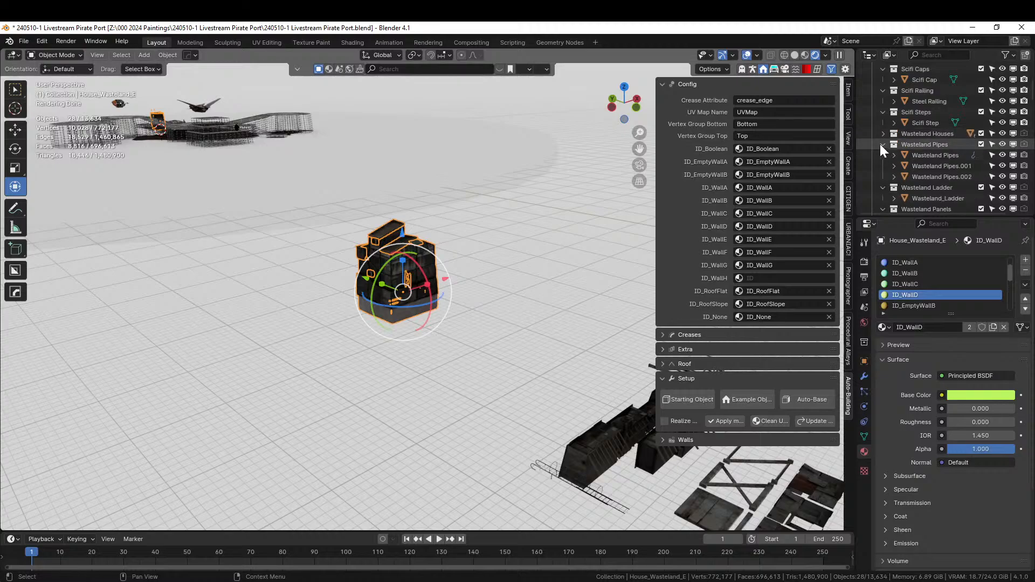
pyautogui.click(883, 145)
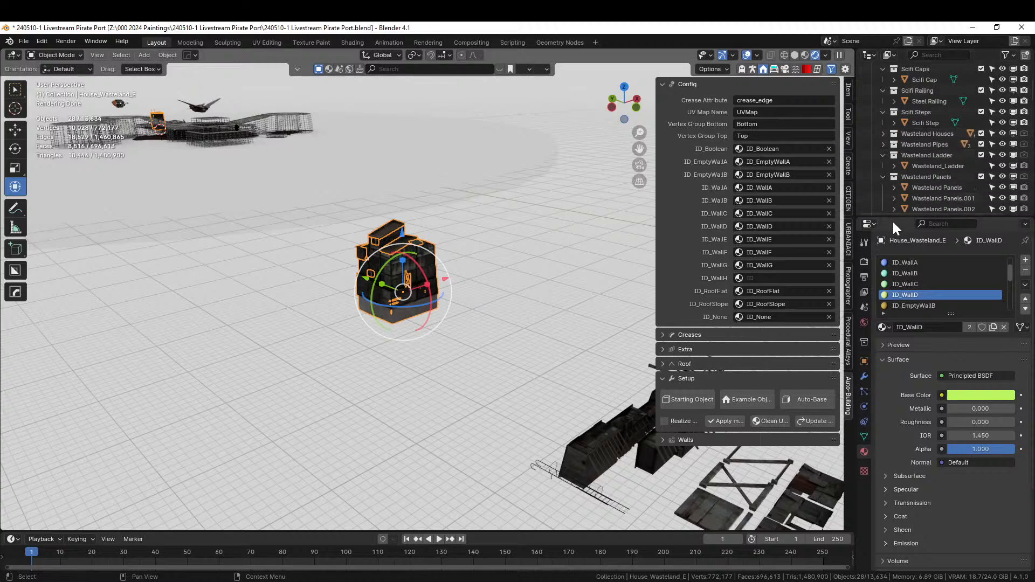
pyautogui.scroll(-2, 963, 193)
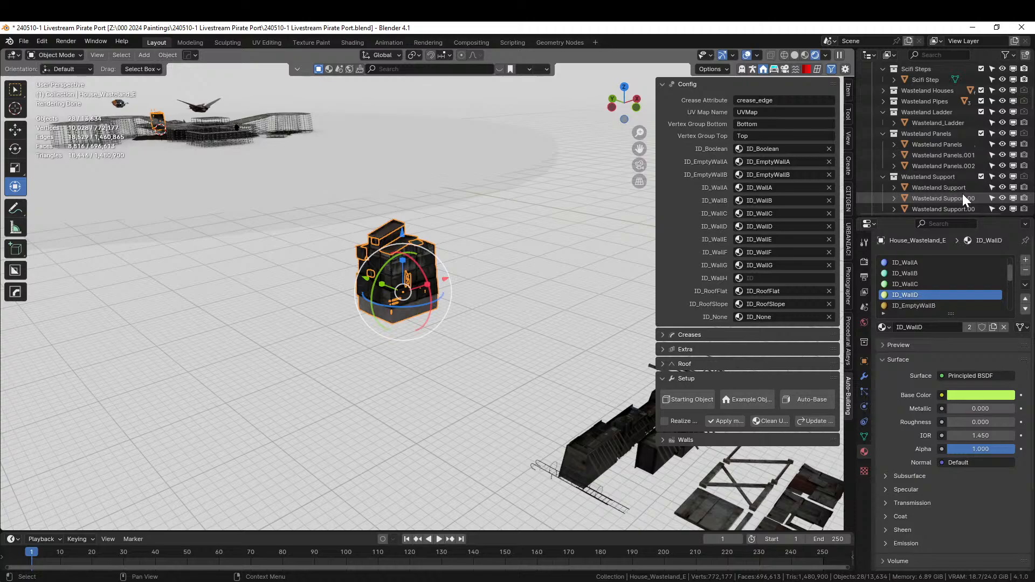
# Look through the remaining Wasteland kit collections in the Outliner, from Wasteland Support down to the facade dressing objects.
pyautogui.scroll(-6, 963, 195)
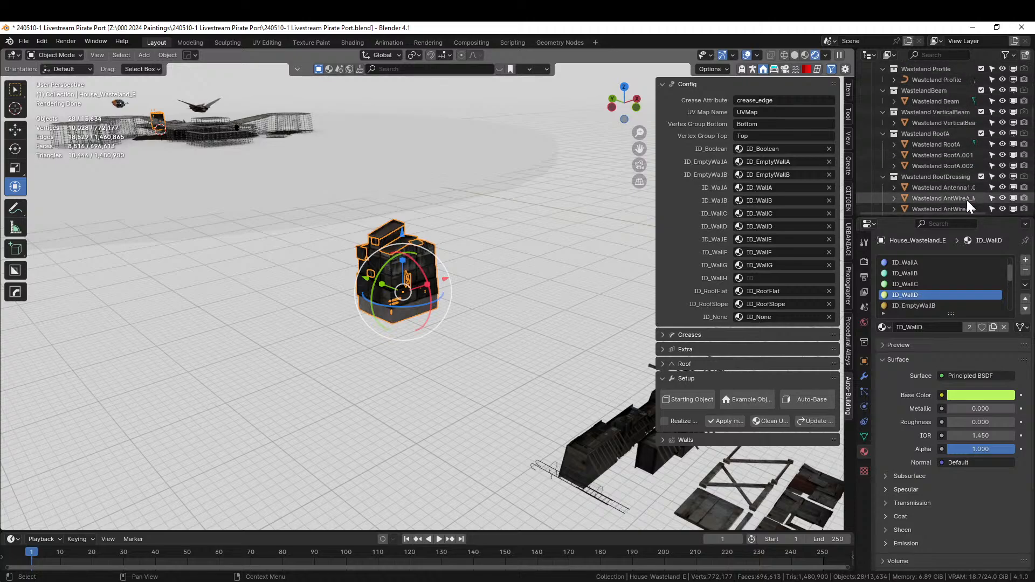
pyautogui.scroll(-2, 966, 200)
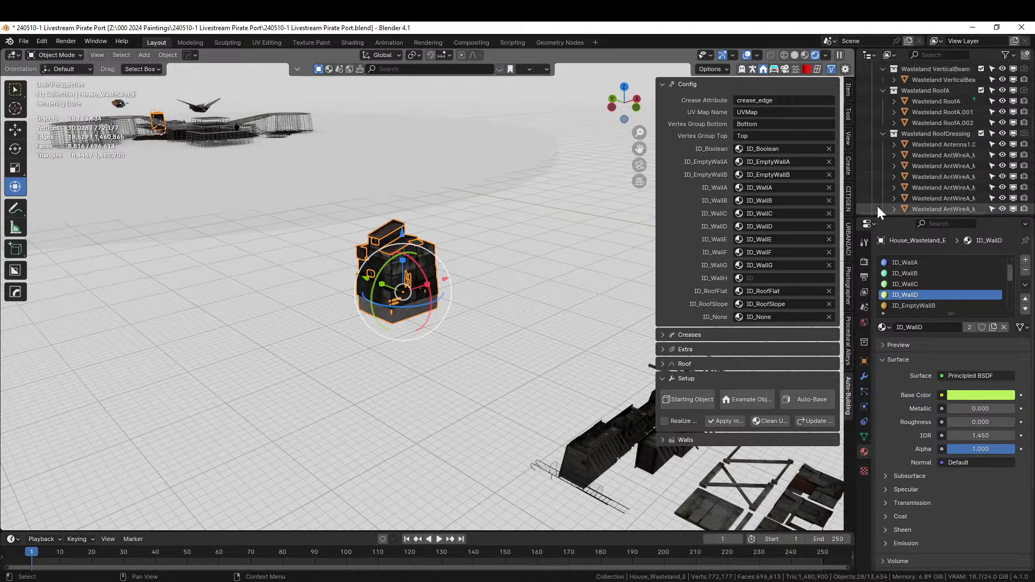
pyautogui.scroll(-5, 916, 173)
pyautogui.scroll(-5, 916, 175)
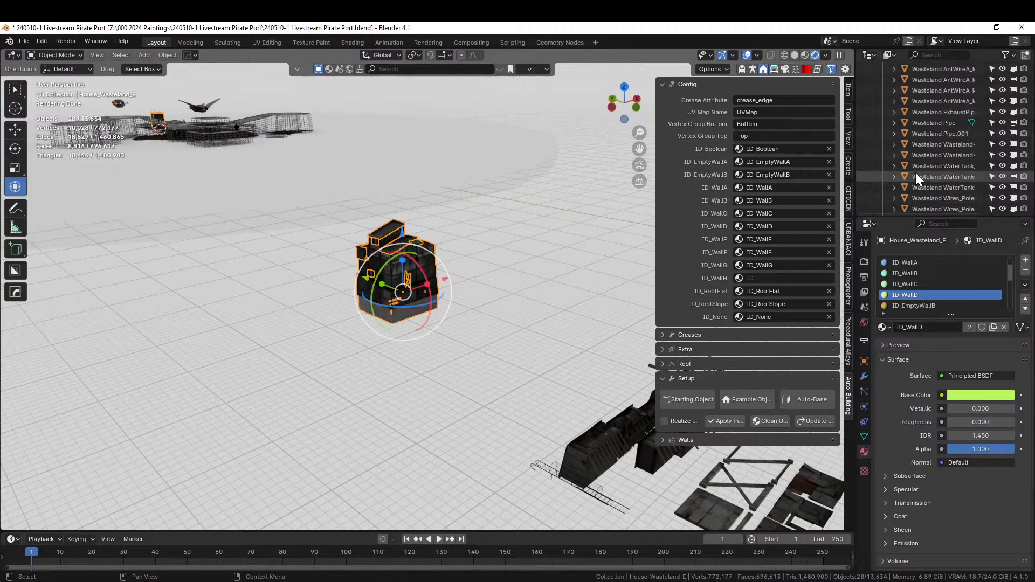
pyautogui.scroll(-4, 915, 172)
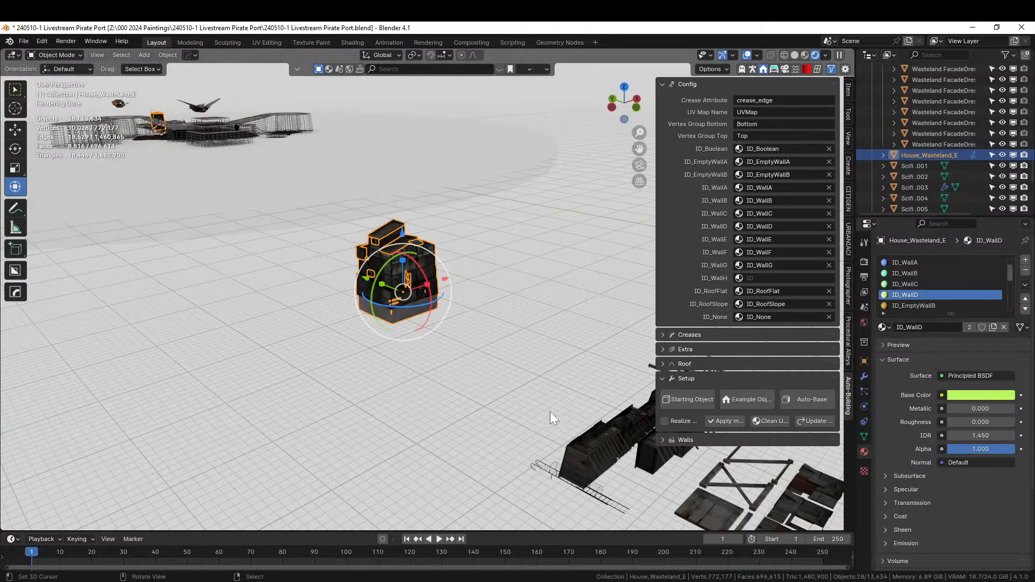
# Enter Edit Mode on House_Wasteland_E, select an upper wall face to frame the building, and isolate the house in local view.
pyautogui.press('Tab')
pyautogui.click(159, 115)
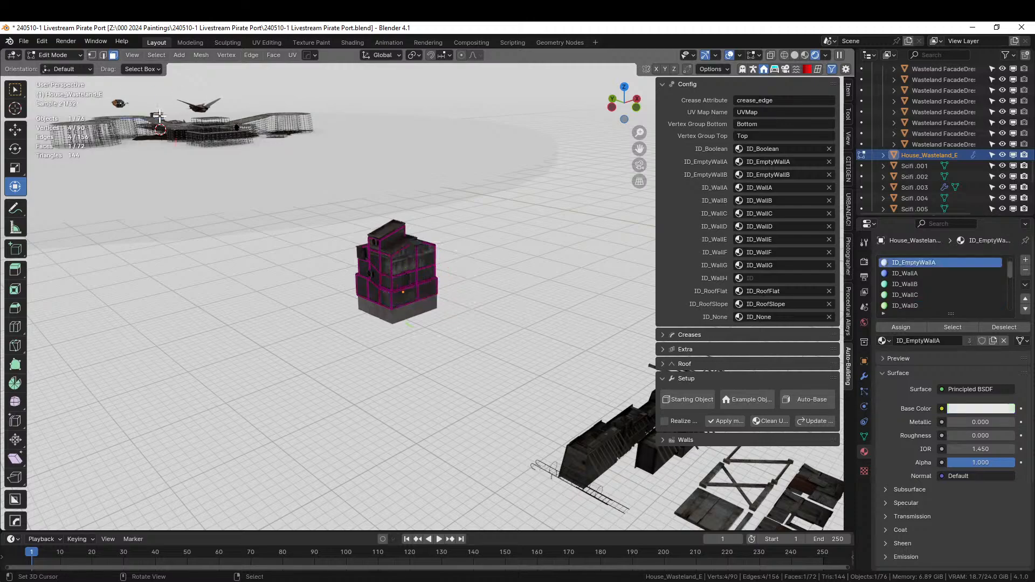
pyautogui.press('KP_Decimal')
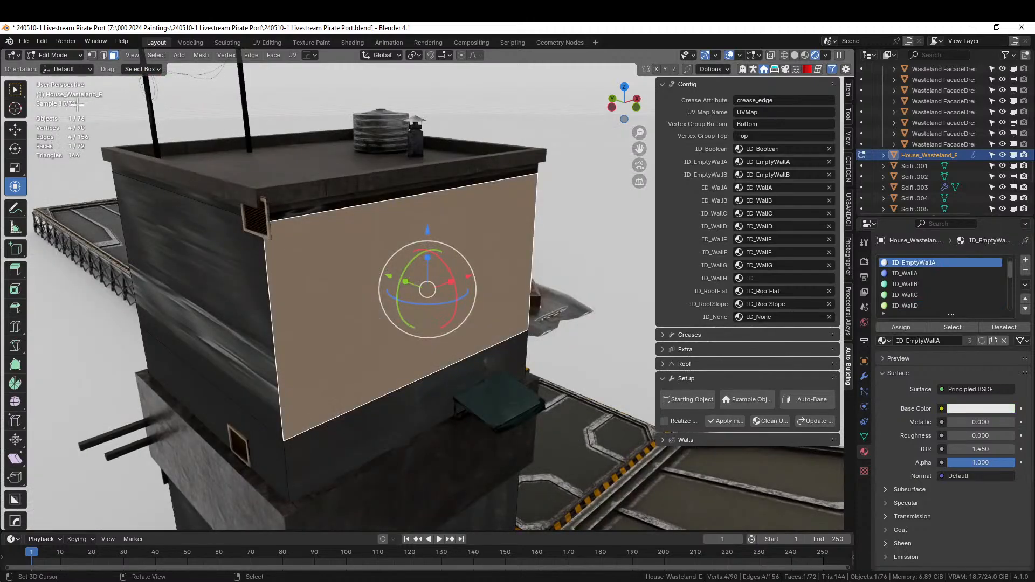
pyautogui.moveTo(77, 105); pyautogui.dragTo(823, 132, button='middle')
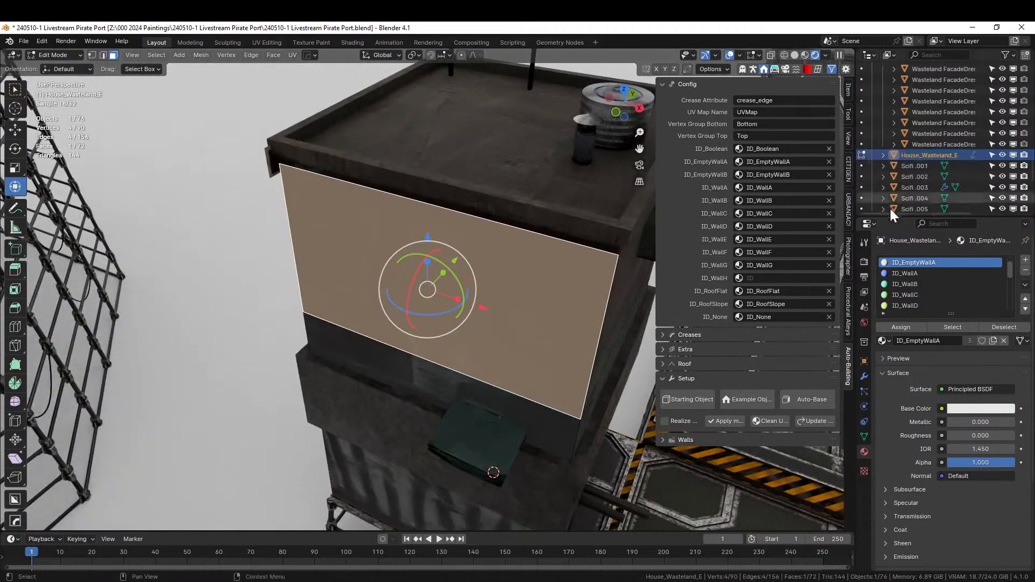
pyautogui.press('KP_Divide')
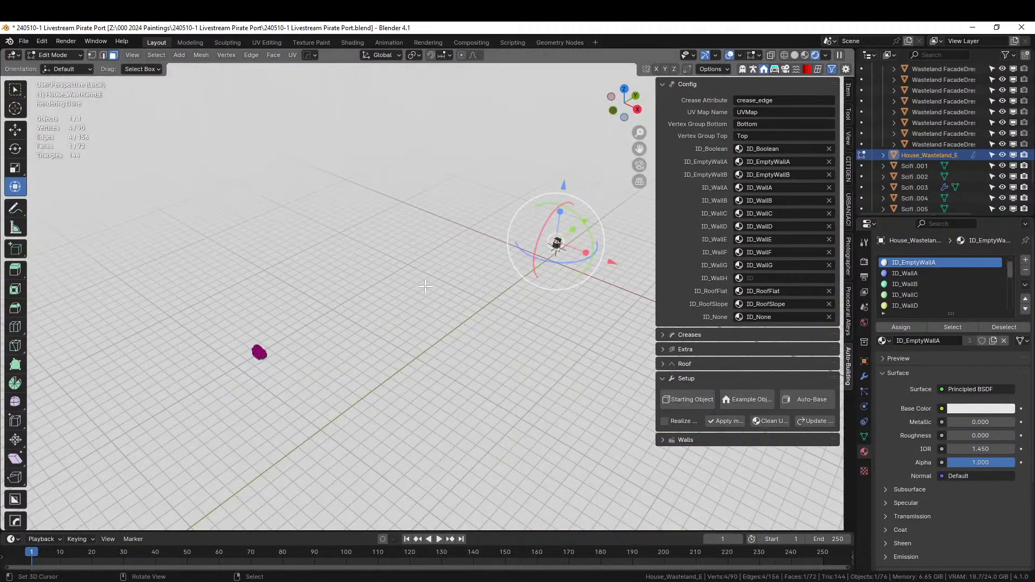
pyautogui.press('KP_Decimal')
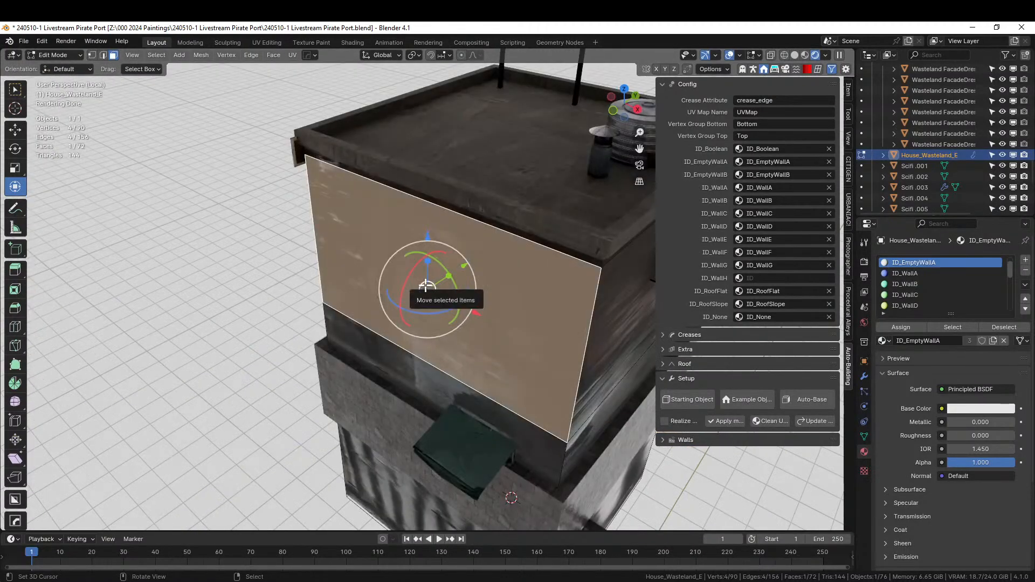
pyautogui.moveTo(432, 346); pyautogui.dragTo(377, 171, button='middle')
pyautogui.scroll(-3, 335, 203)
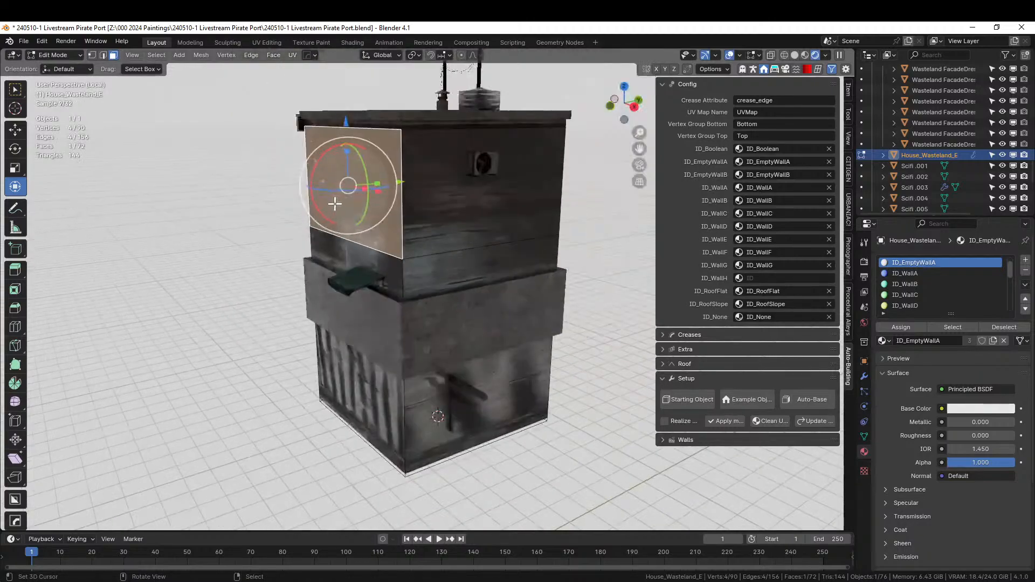
pyautogui.moveTo(335, 204); pyautogui.dragTo(374, 229, button='middle')
# Select the loop of lower-storey wall faces around the house, assign ID_WallA to them and check the generated walls.
pyautogui.click(355, 377)
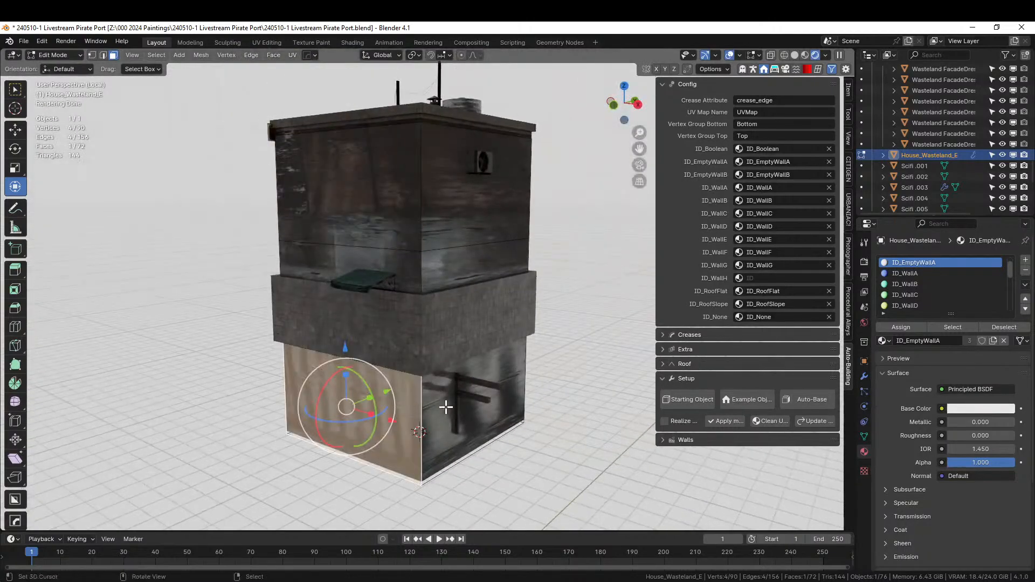
pyautogui.keyDown('alt'); pyautogui.click(426, 412); pyautogui.keyUp('alt')
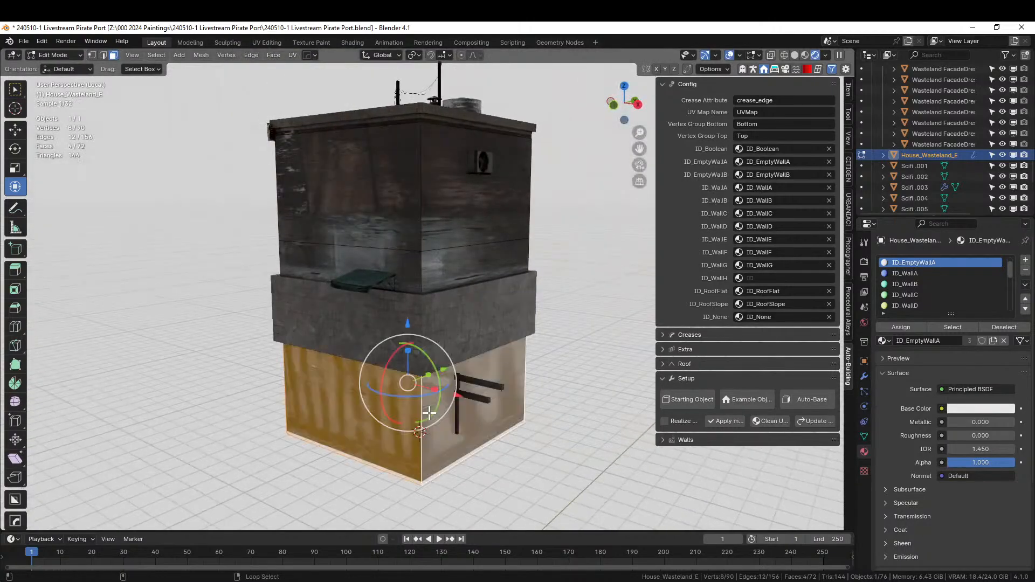
pyautogui.click(927, 274)
pyautogui.click(901, 327)
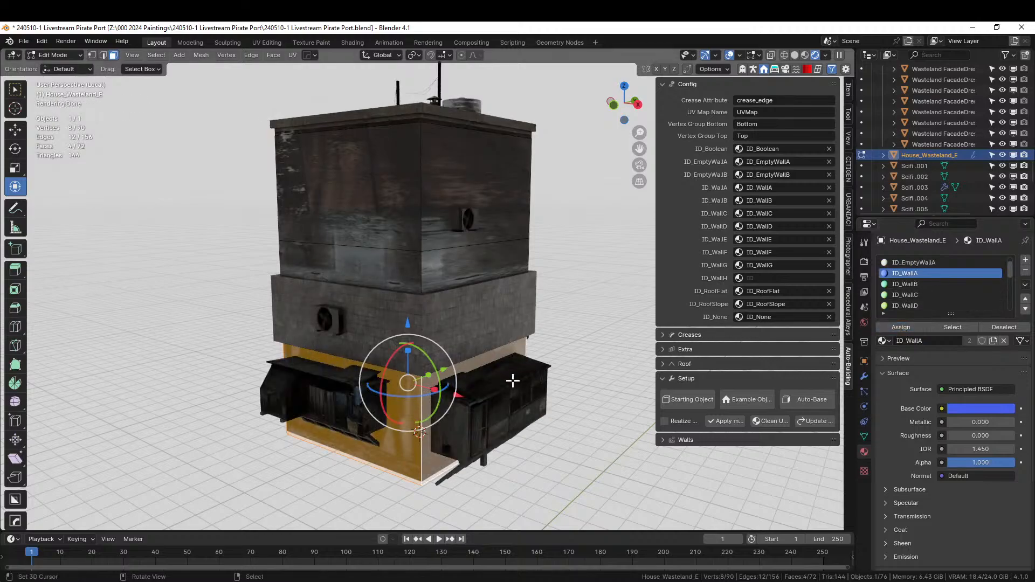
pyautogui.moveTo(513, 381); pyautogui.dragTo(538, 373, button='middle')
pyautogui.moveTo(394, 353); pyautogui.dragTo(436, 326, button='middle')
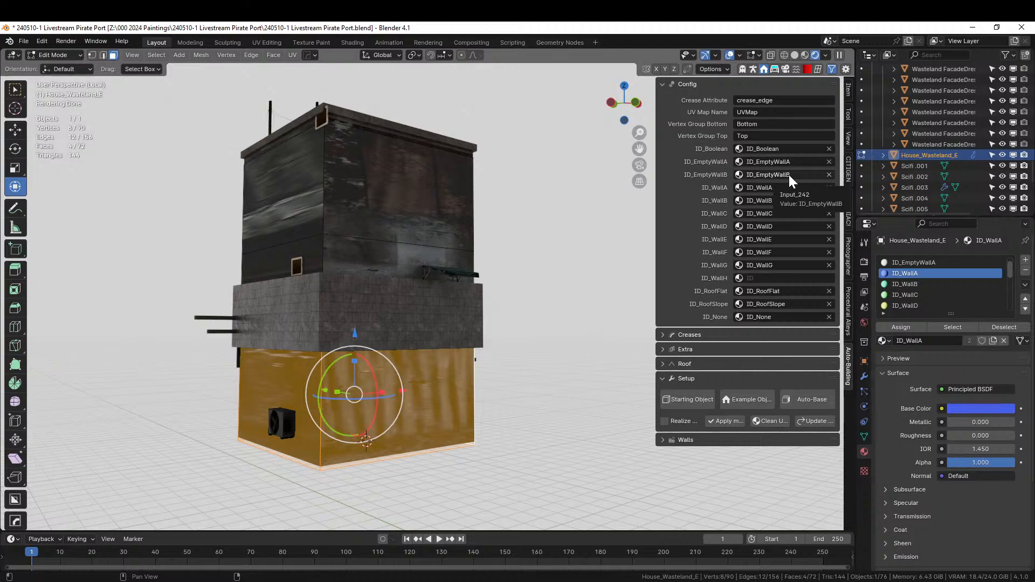
# Review the Auto-Building Creases and Roof settings, then return to Object Mode and show the Walls collection assignments.
pyautogui.click(664, 84)
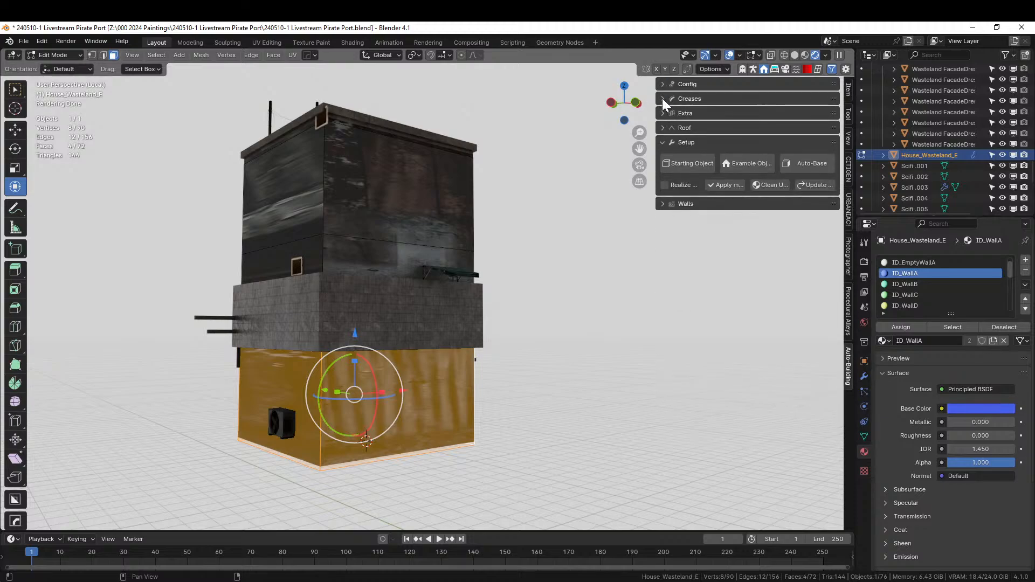
pyautogui.click(663, 99)
pyautogui.click(662, 98)
pyautogui.click(663, 127)
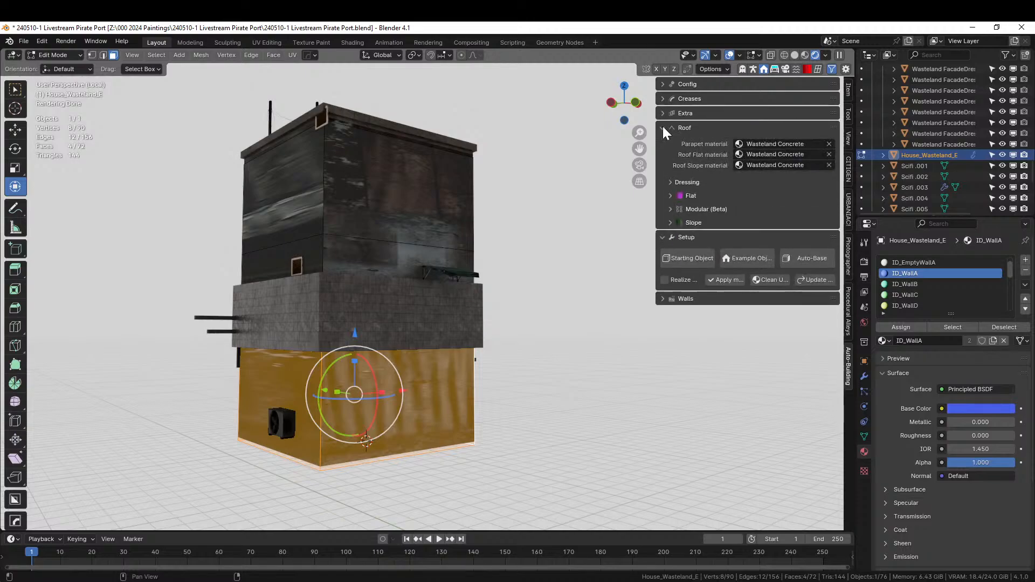
pyautogui.click(663, 128)
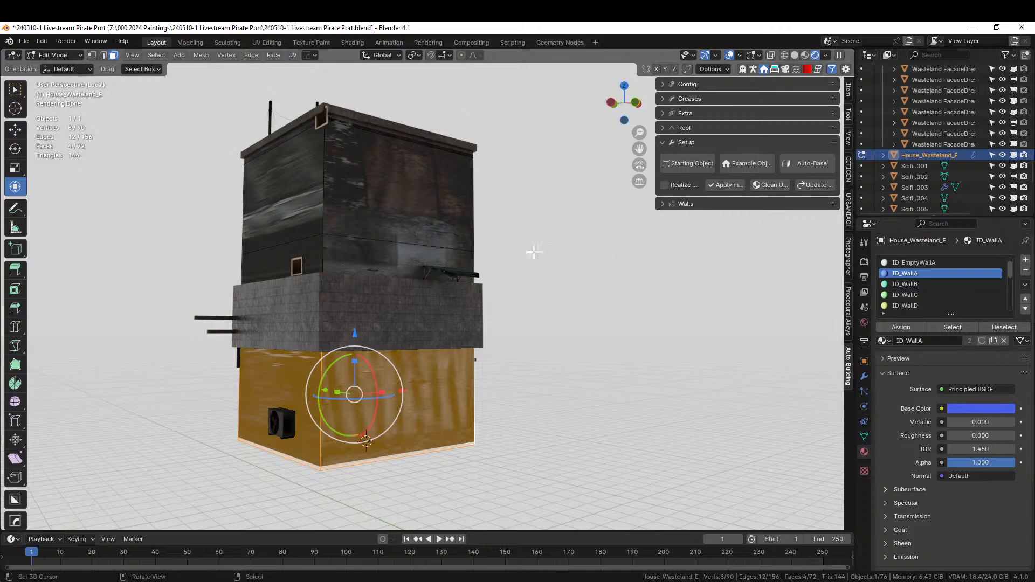
pyautogui.press('Tab')
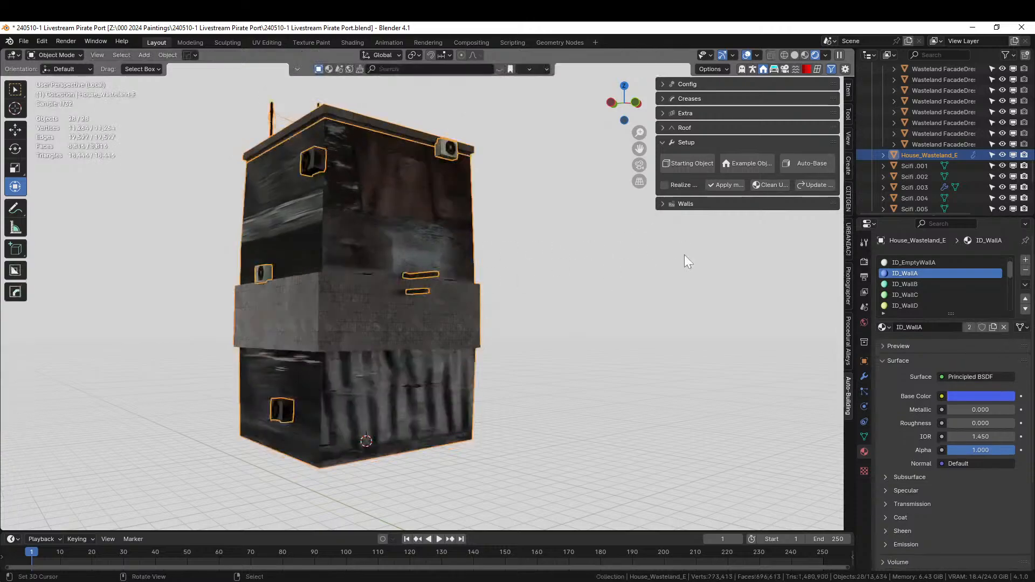
pyautogui.click(662, 201)
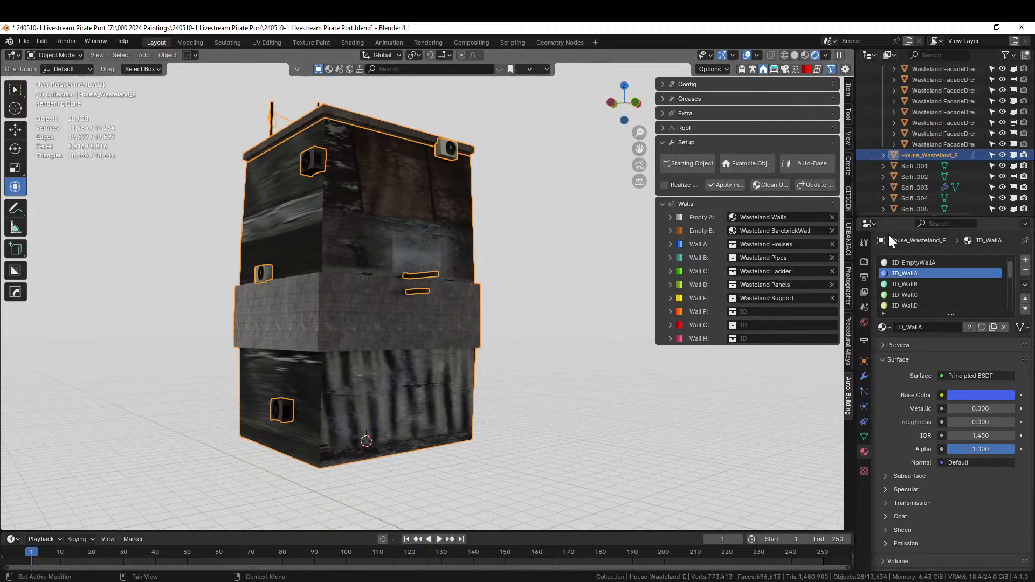
# Assign the ID_WallD material to the lower-storey wall faces in Edit Mode, deselect everything and inspect the generated panels.
pyautogui.click(912, 305)
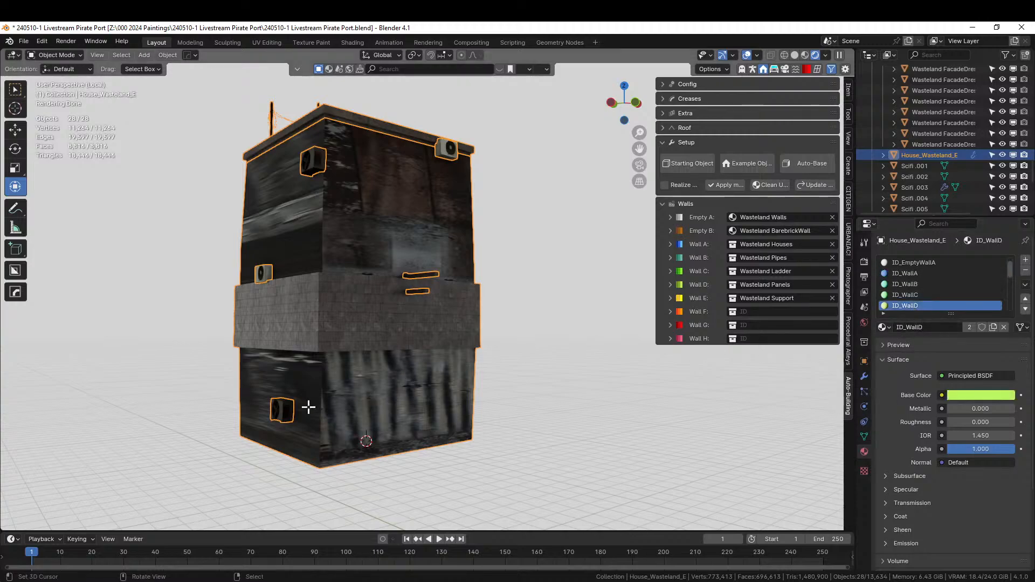
pyautogui.press('Tab')
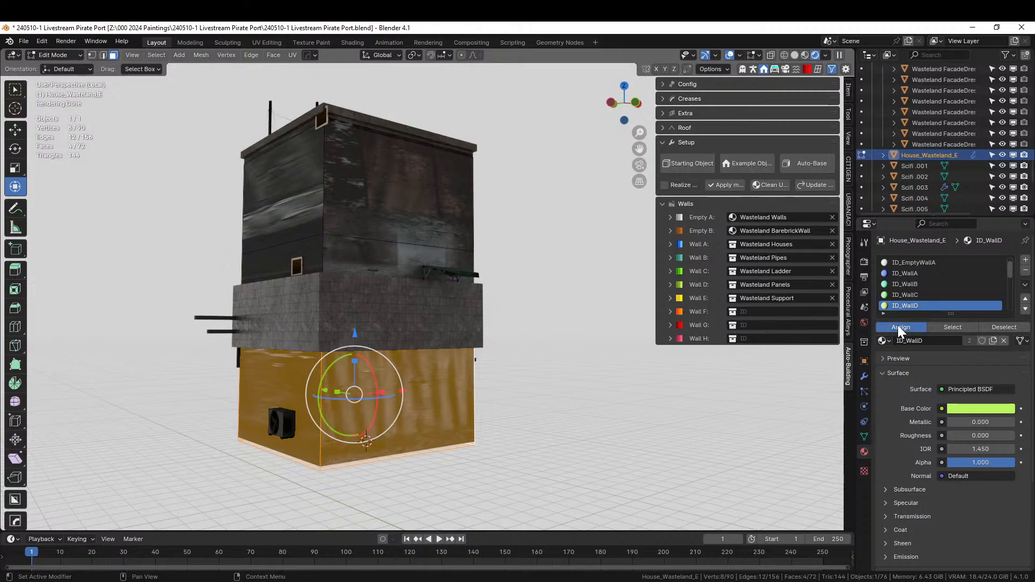
pyautogui.click(899, 328)
pyautogui.hotkey('alt', 'a')
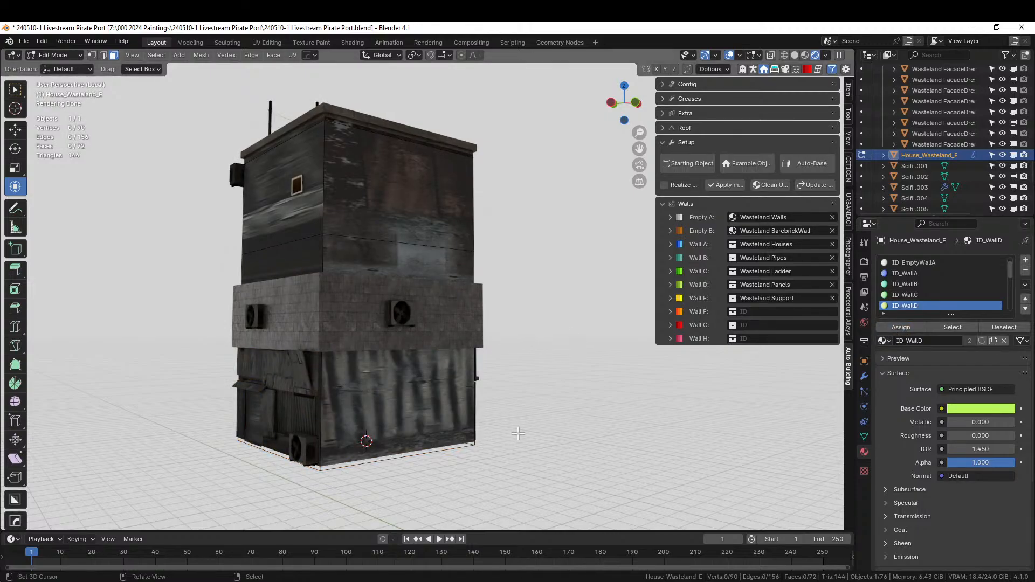
pyautogui.moveTo(518, 433); pyautogui.dragTo(480, 440, button='middle')
pyautogui.scroll(3, 507, 429)
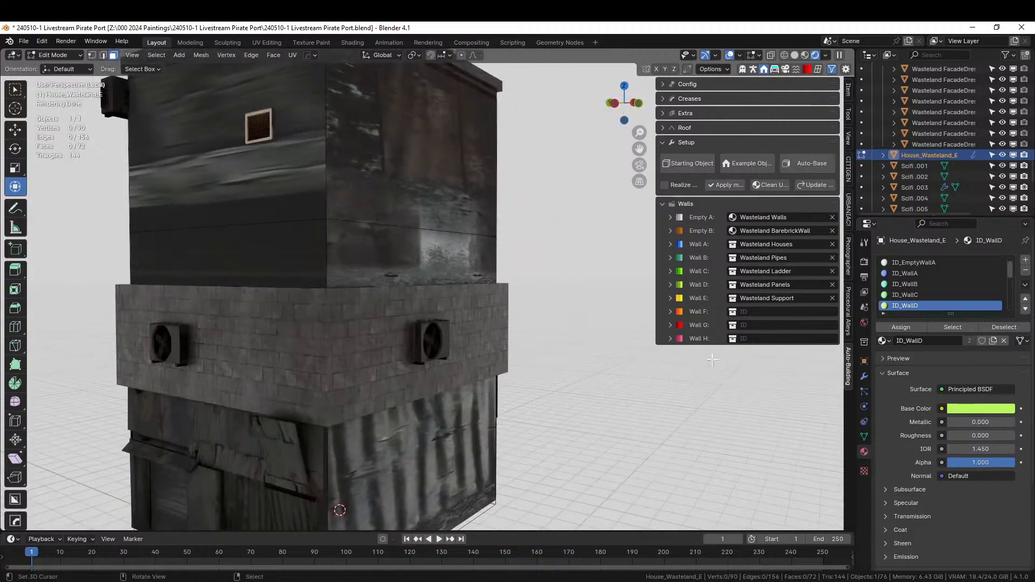
pyautogui.scroll(-2, 465, 351)
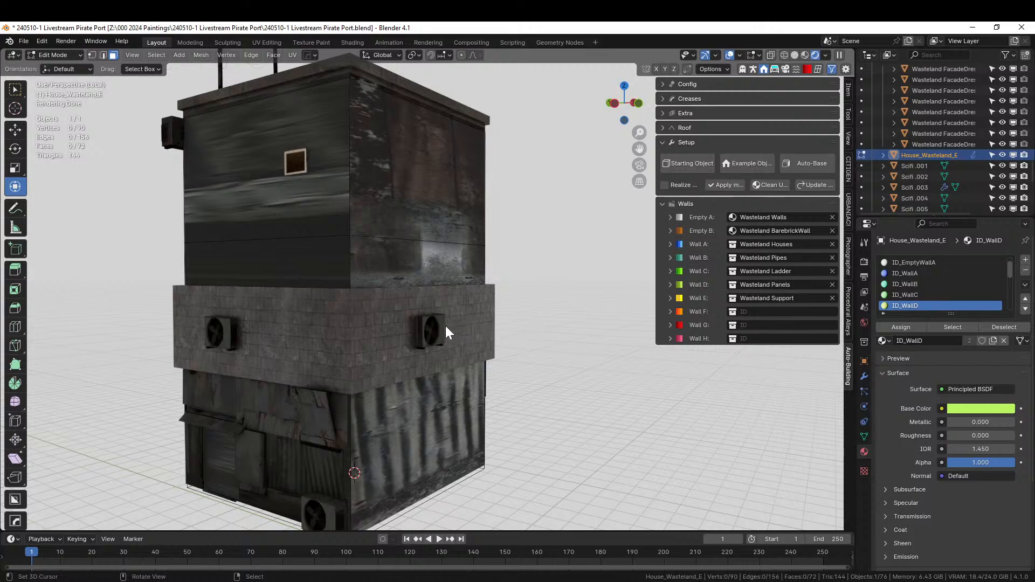
# Try to assign the ID_WallC ladder material to three stacked faces on one side of the building.
pyautogui.press('Tab')
pyautogui.press('Tab')
pyautogui.click(384, 323)
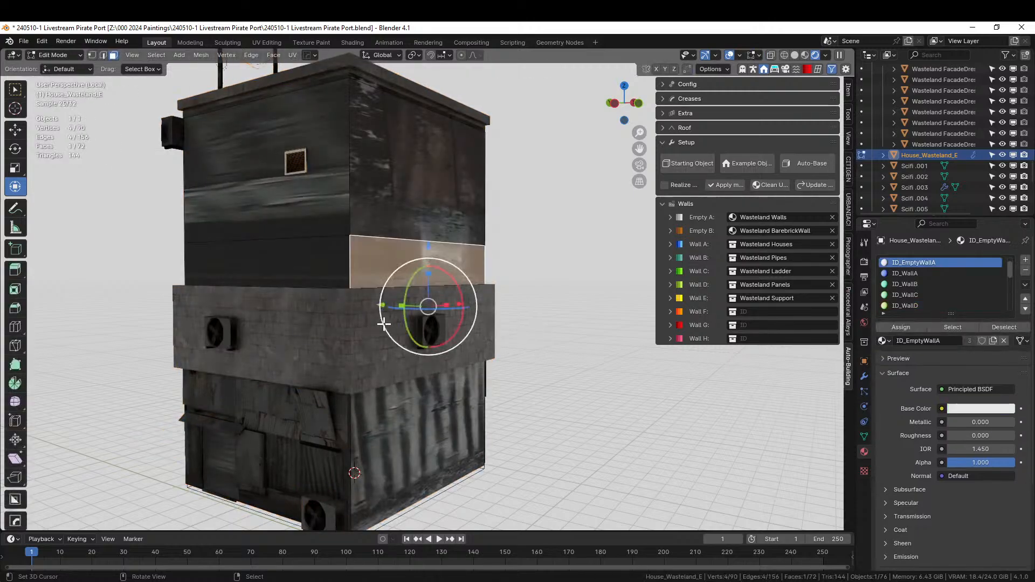
pyautogui.keyDown('shift'); pyautogui.click(432, 454); pyautogui.keyUp('shift')
pyautogui.keyDown('shift'); pyautogui.click(456, 203); pyautogui.keyUp('shift')
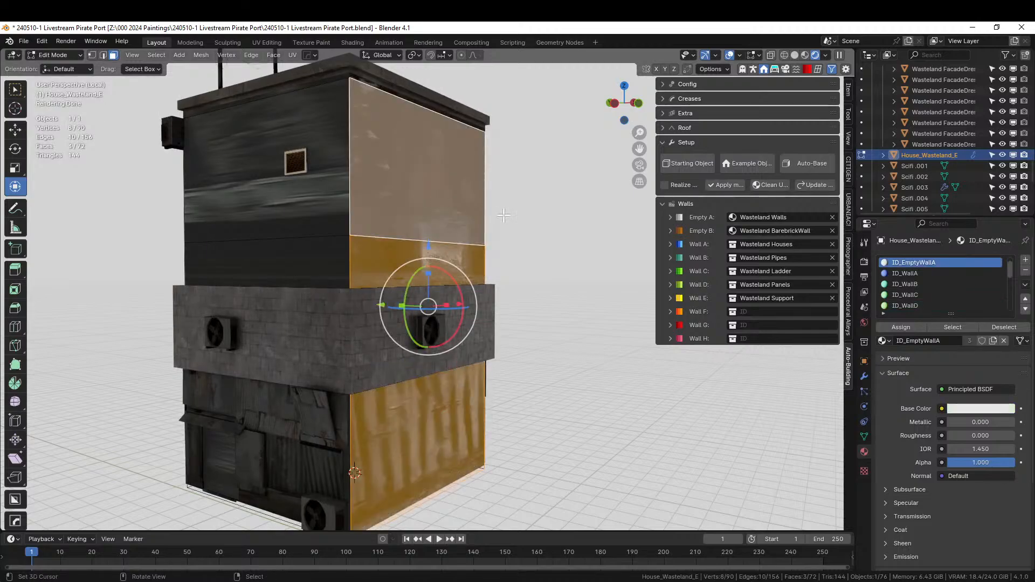
pyautogui.click(904, 294)
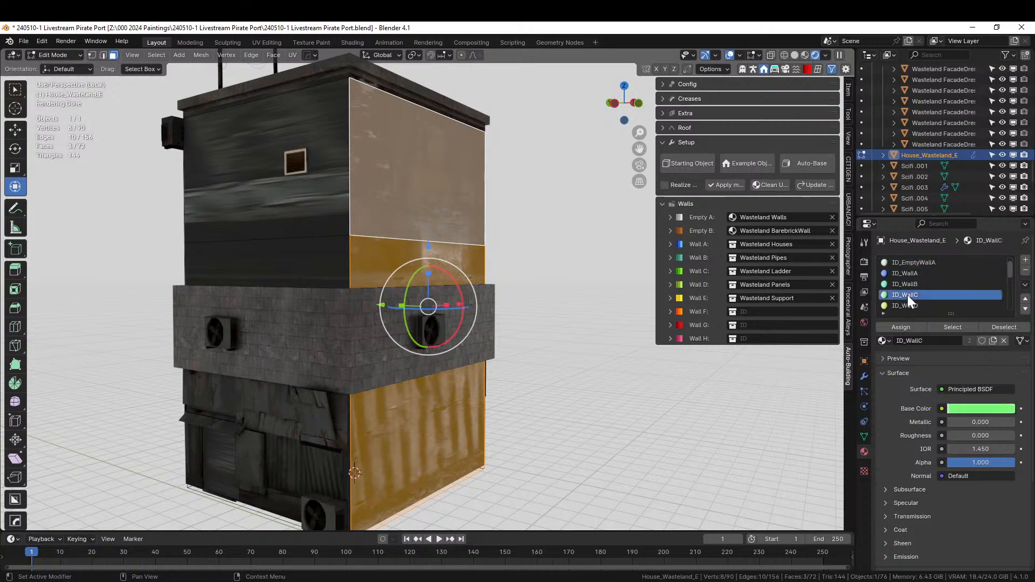
pyautogui.click(904, 327)
pyautogui.scroll(-4, 435, 327)
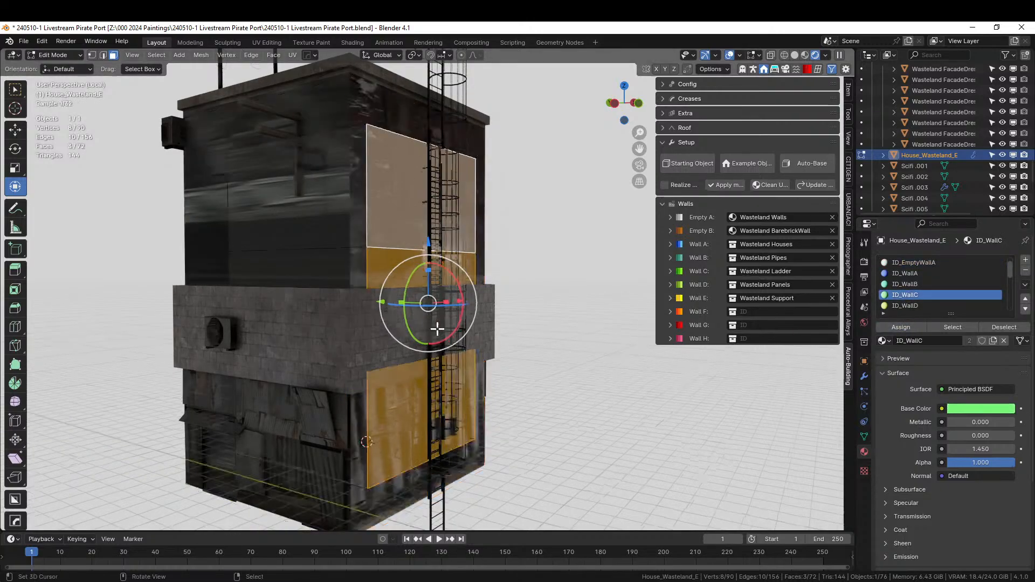
pyautogui.scroll(2, 428, 331)
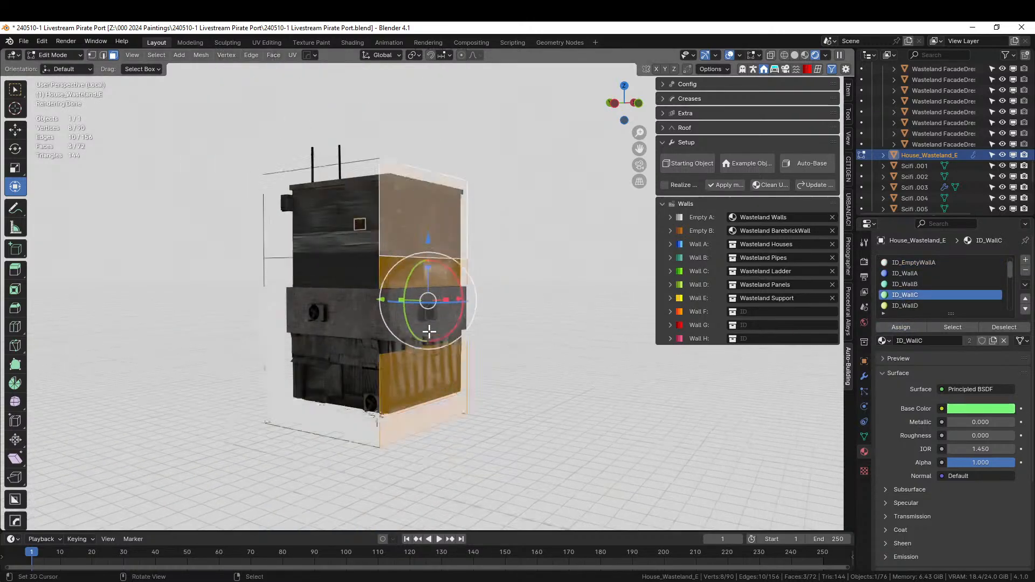
# Assign the ID_WallC ladder material to the two upper faces of the building's wall with the small window.
pyautogui.moveTo(429, 331); pyautogui.dragTo(363, 324, button='middle')
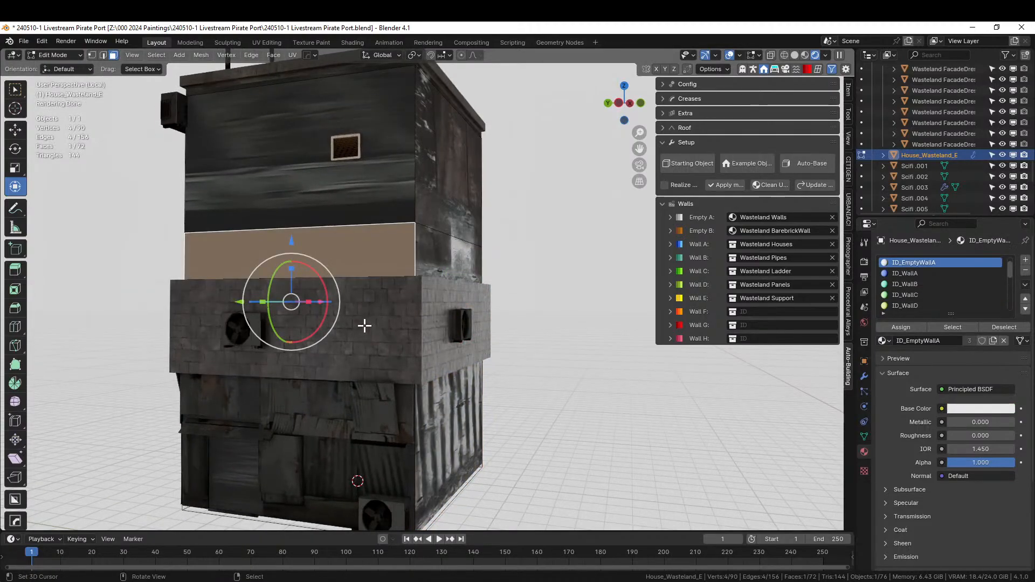
pyautogui.click(377, 196)
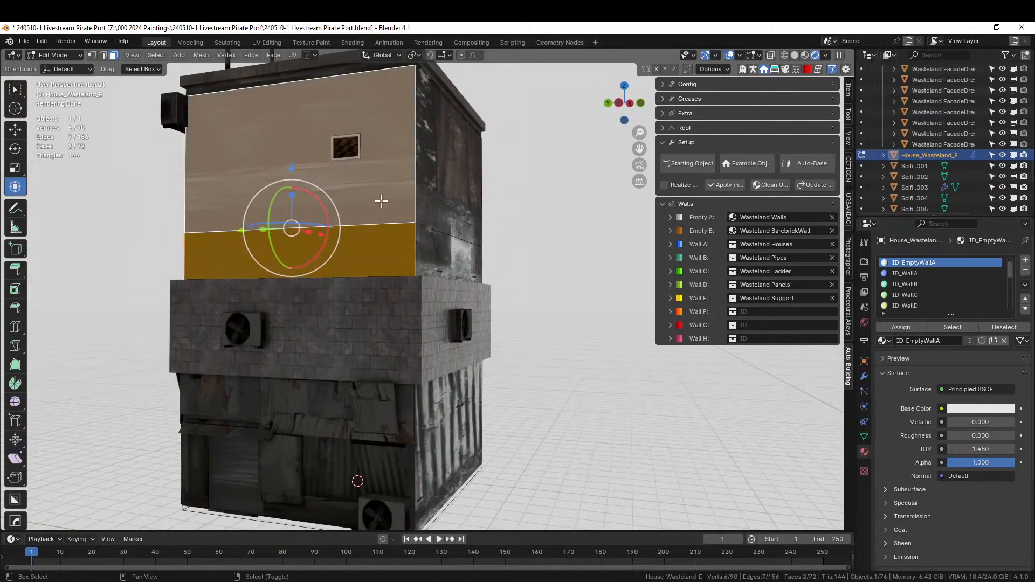
pyautogui.click(906, 295)
pyautogui.click(910, 327)
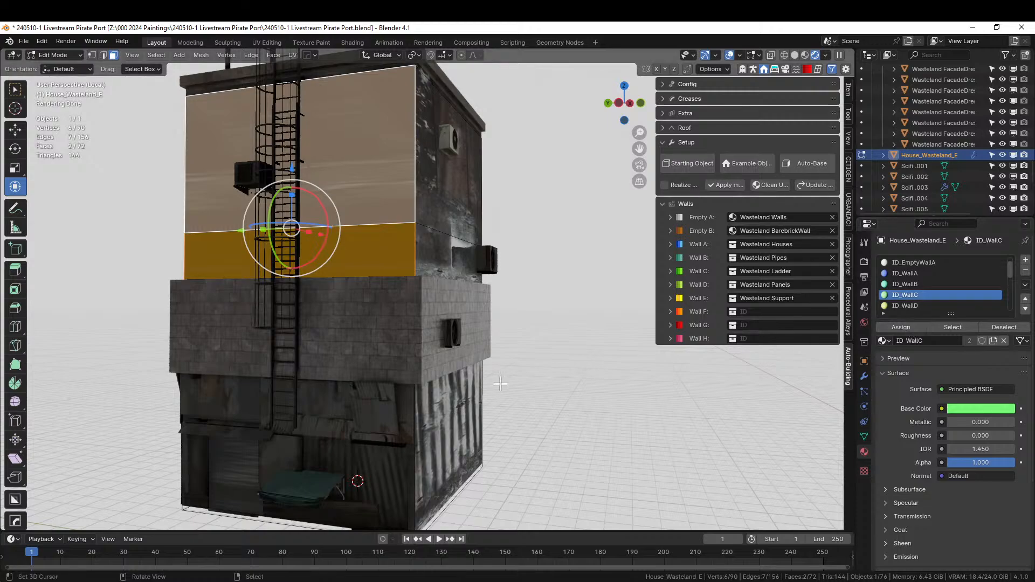
pyautogui.moveTo(517, 380); pyautogui.dragTo(529, 399, button='middle')
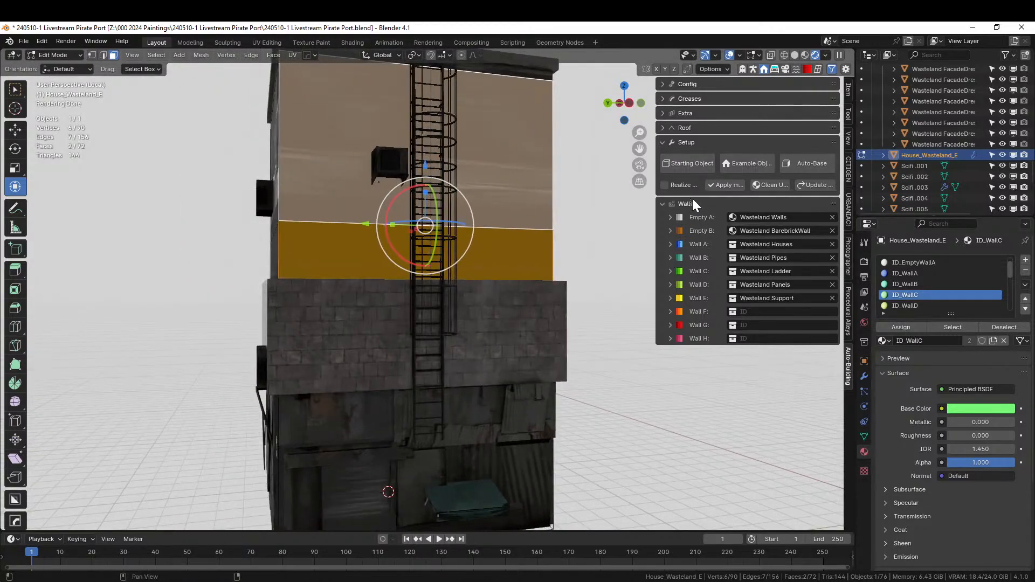
# Set the building's Foundation Extrusion to 0.
pyautogui.click(662, 111)
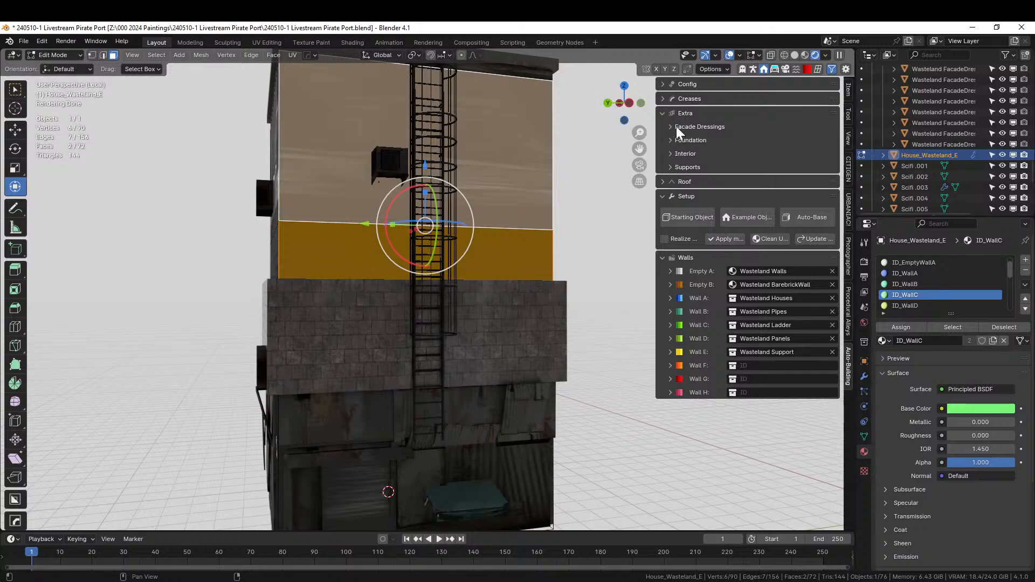
pyautogui.click(672, 139)
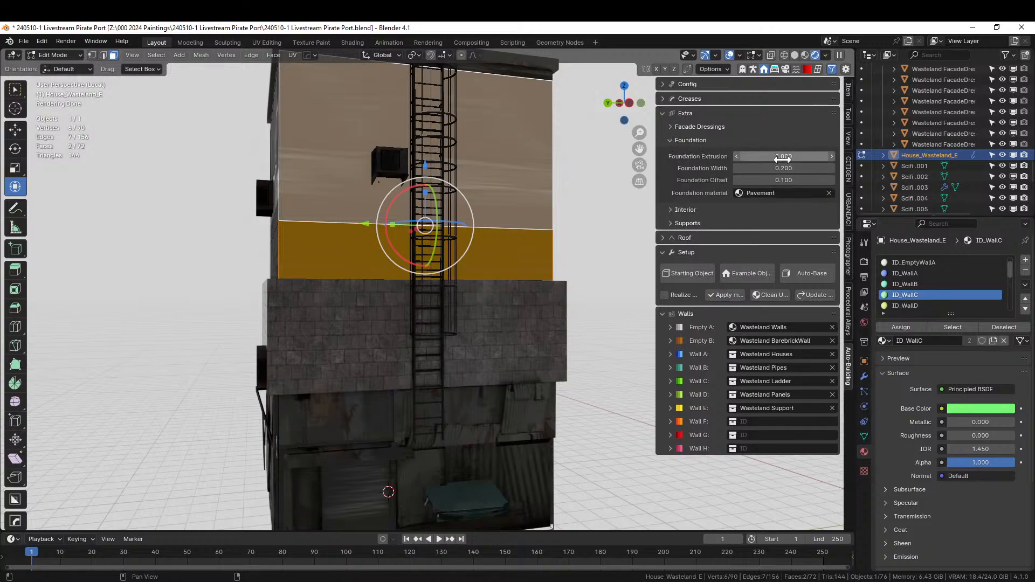
pyautogui.click(784, 156)
pyautogui.write('0')
pyautogui.press('Return')
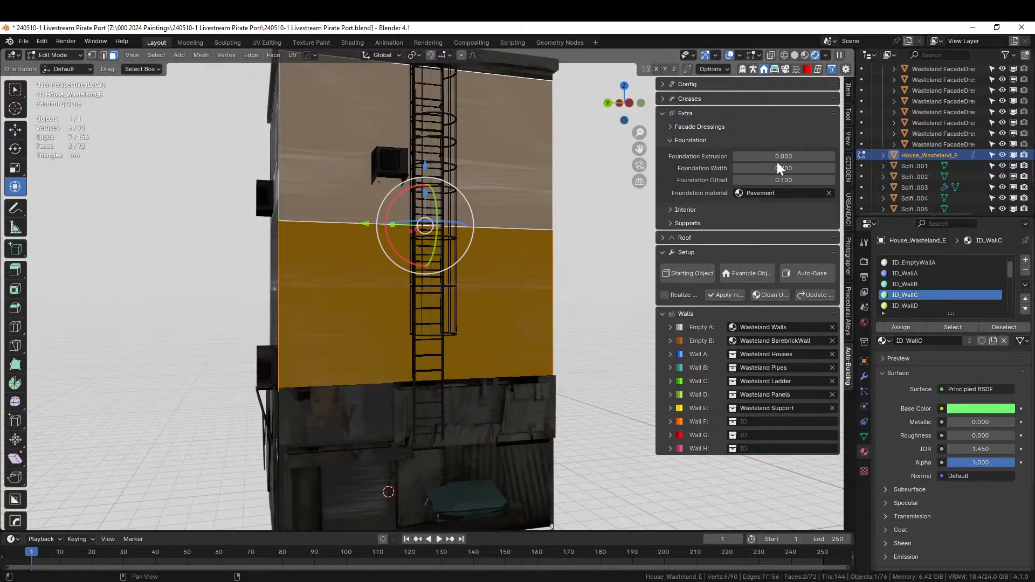
pyautogui.scroll(-1, 14, 381)
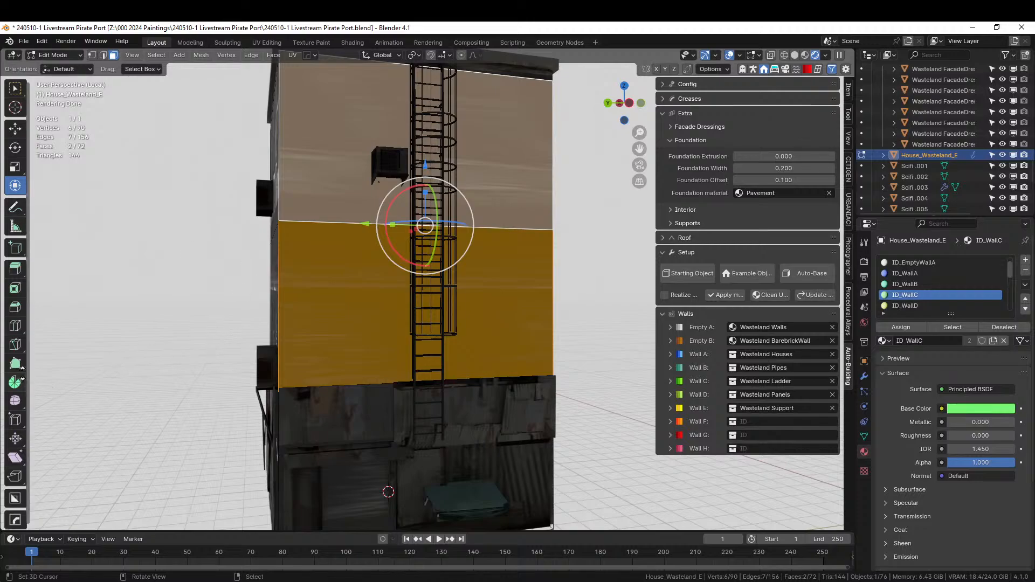
# Select all linked faces of this building, delimited by seam, and separate them into their own object.
pyautogui.moveTo(208, 372); pyautogui.dragTo(269, 347, button='middle')
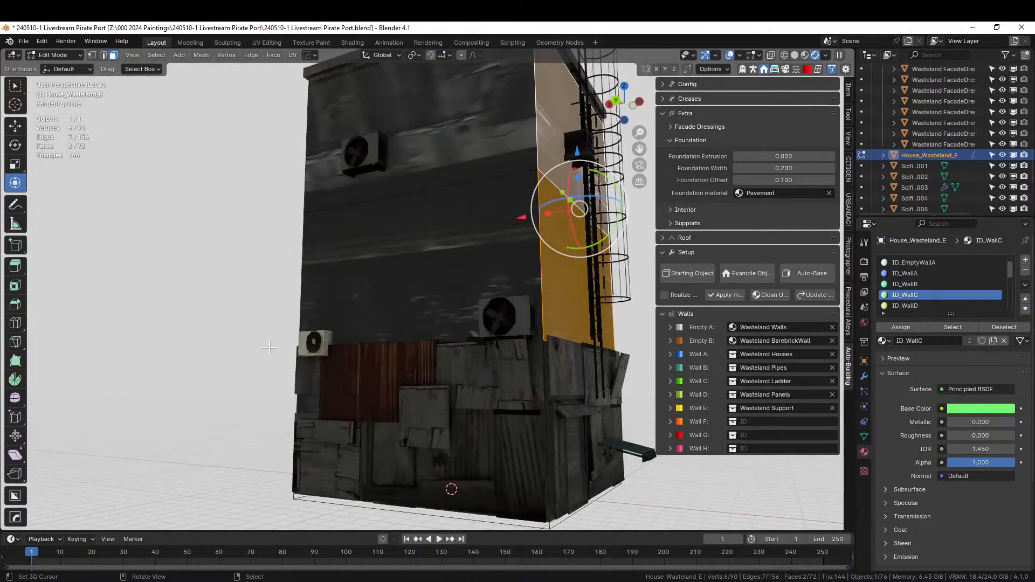
pyautogui.hotkey('ctrl', 'l')
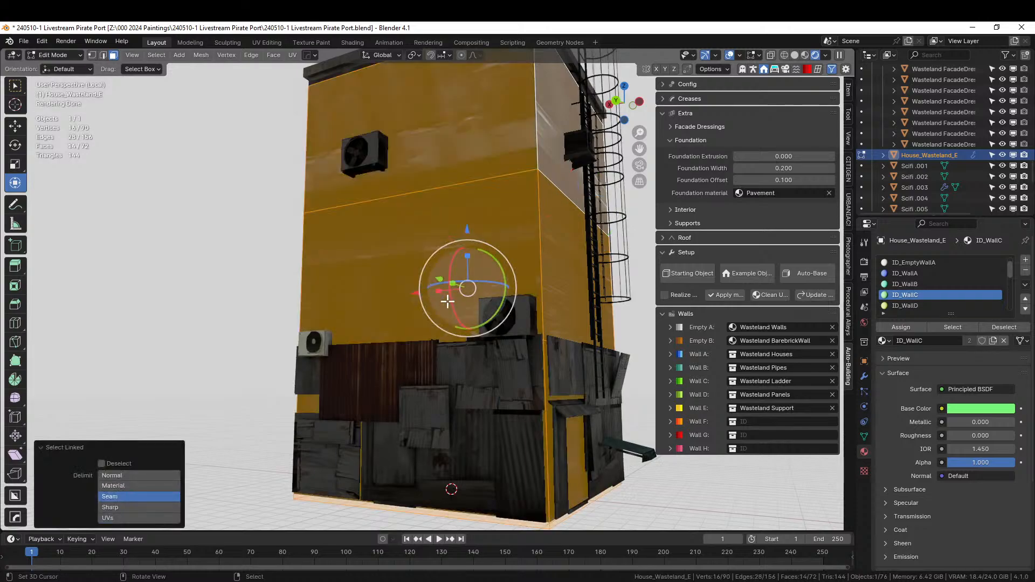
pyautogui.press('p')
pyautogui.click(447, 300)
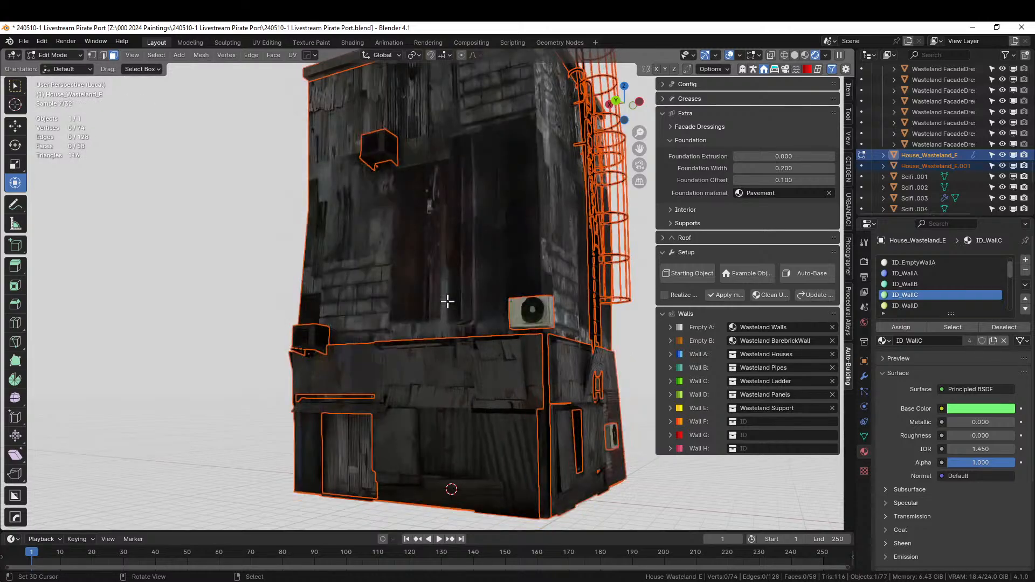
pyautogui.moveTo(446, 301); pyautogui.dragTo(438, 379, button='middle')
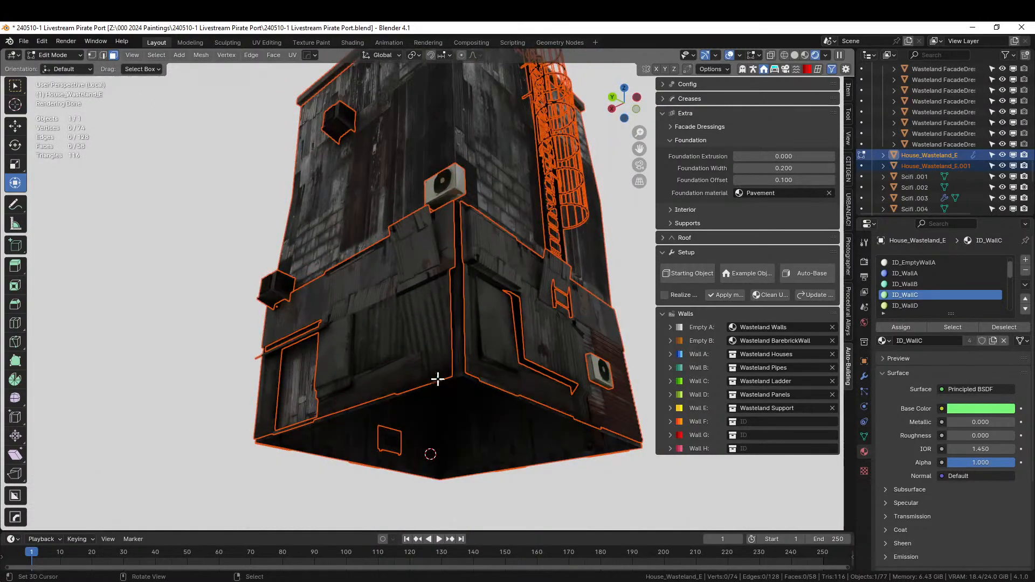
# Snap the 3D cursor to the bottom face of the separated building House_Wasteland_E.001.
pyautogui.press('Tab')
pyautogui.click(453, 424)
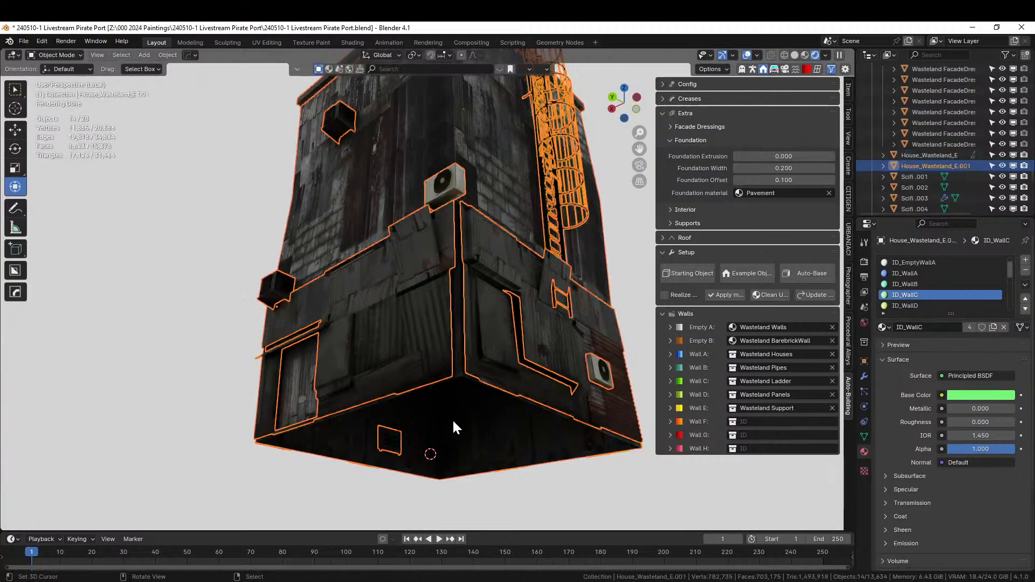
pyautogui.press('Tab')
pyautogui.rightClick(453, 421)
pyautogui.hotkey('shift', 's')
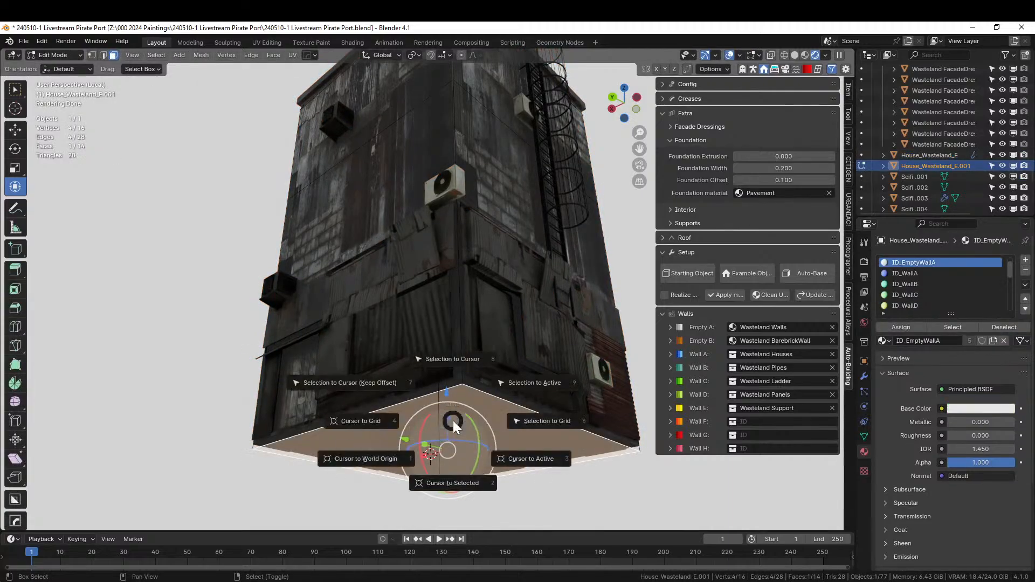
pyautogui.press('2')
pyautogui.press('Tab')
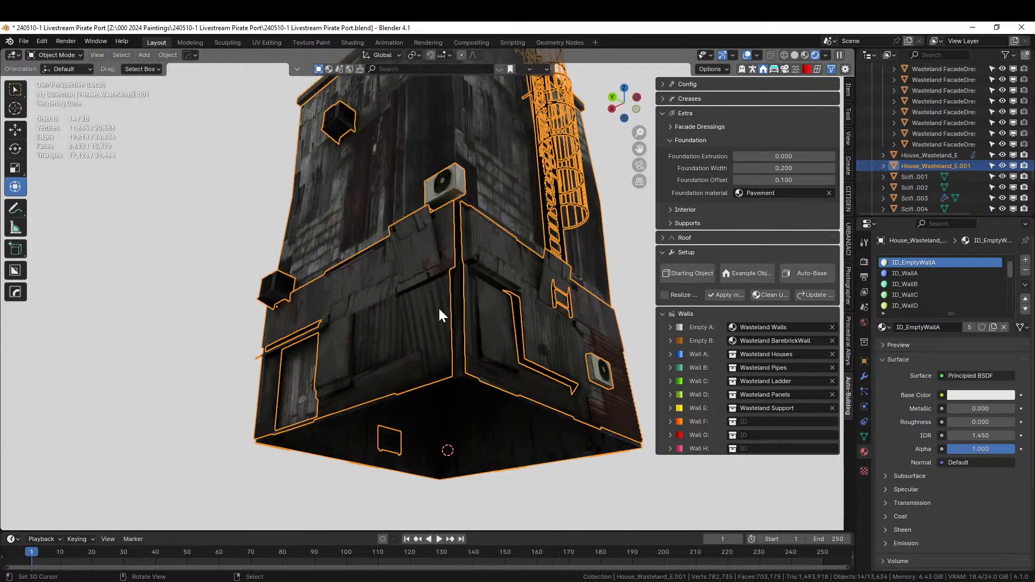
# Set the separated building's origin to the 3D cursor.
pyautogui.click(165, 55)
pyautogui.moveTo(178, 78)
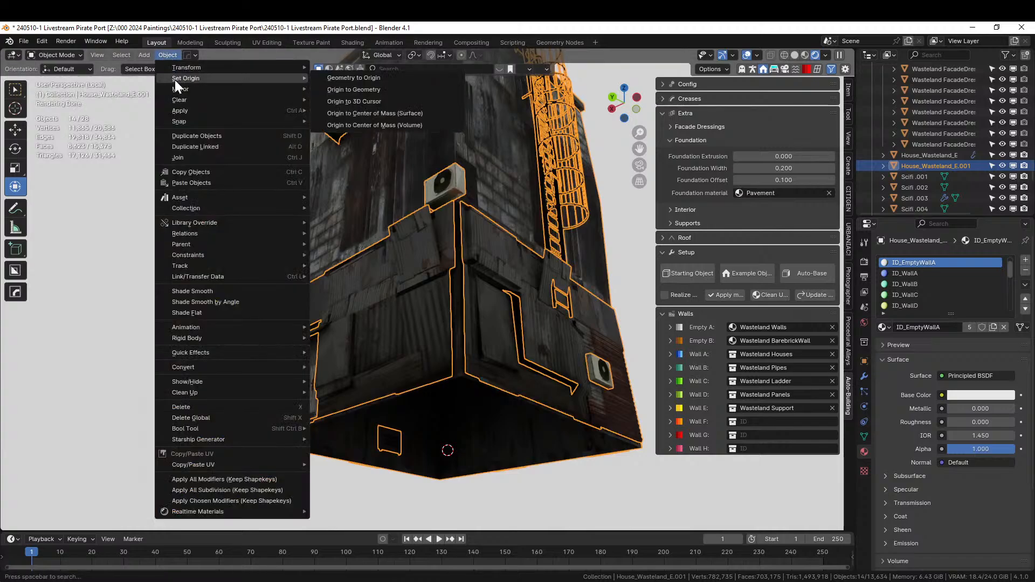
pyautogui.click(364, 104)
pyautogui.moveTo(364, 102); pyautogui.dragTo(363, 263, button='middle')
pyautogui.scroll(1, 377, 262)
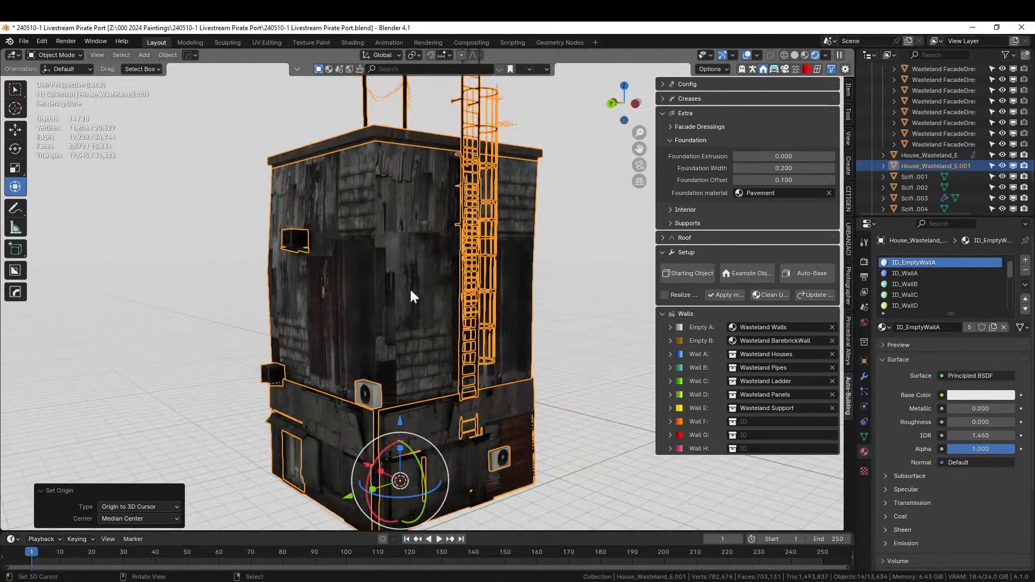
# Assign the ID_WallA material to the building's upper wall face beside the ladder wall.
pyautogui.press('Tab')
pyautogui.click(314, 212)
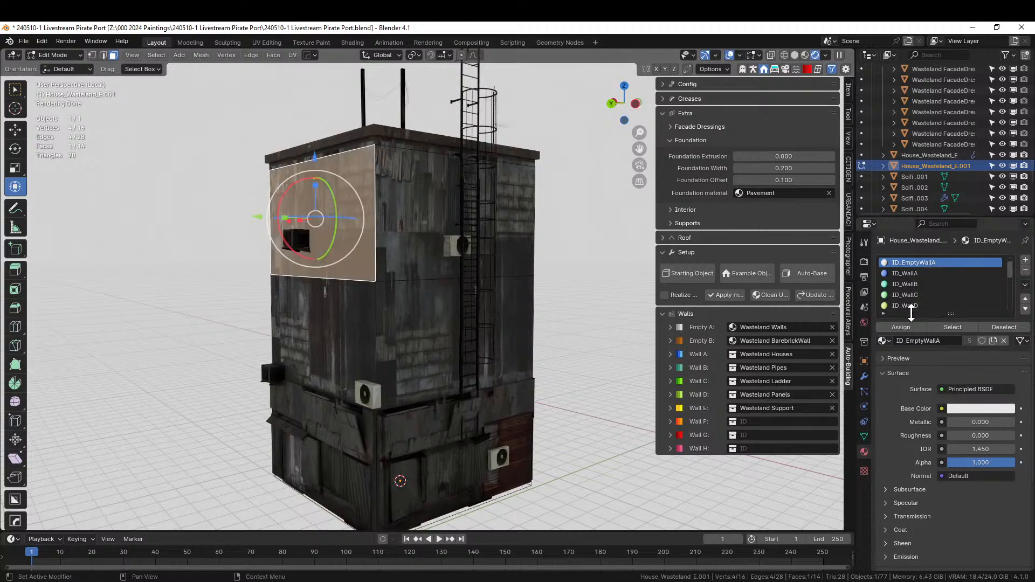
pyautogui.click(917, 274)
pyautogui.click(902, 329)
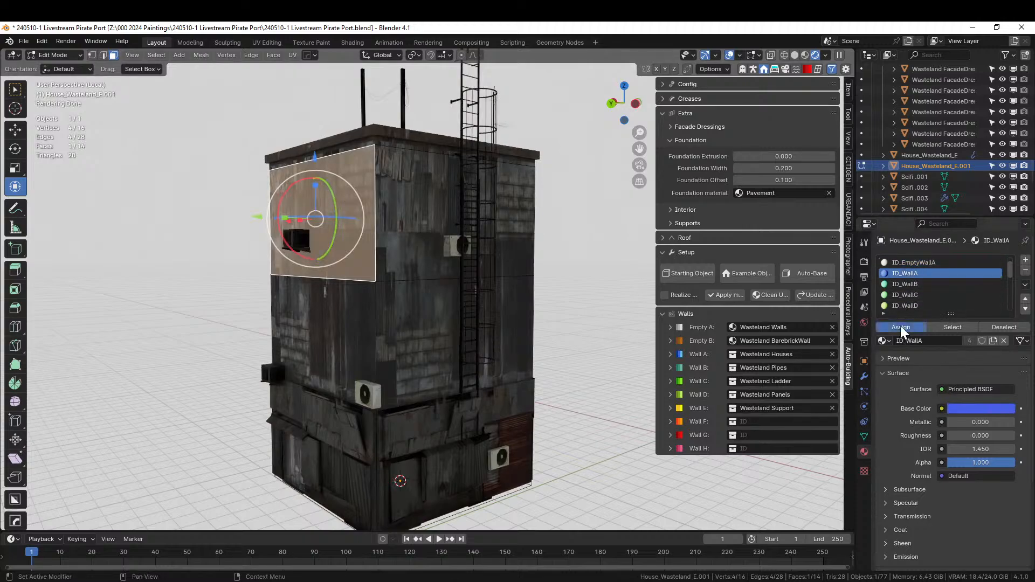
# Exit the isolated local view, clear the face selection, and inspect the building within the full port scene.
pyautogui.moveTo(397, 326); pyautogui.dragTo(181, 208, button='middle')
pyautogui.press('KP_Divide')
pyautogui.hotkey('alt', 'a')
pyautogui.scroll(-3, 346, 302)
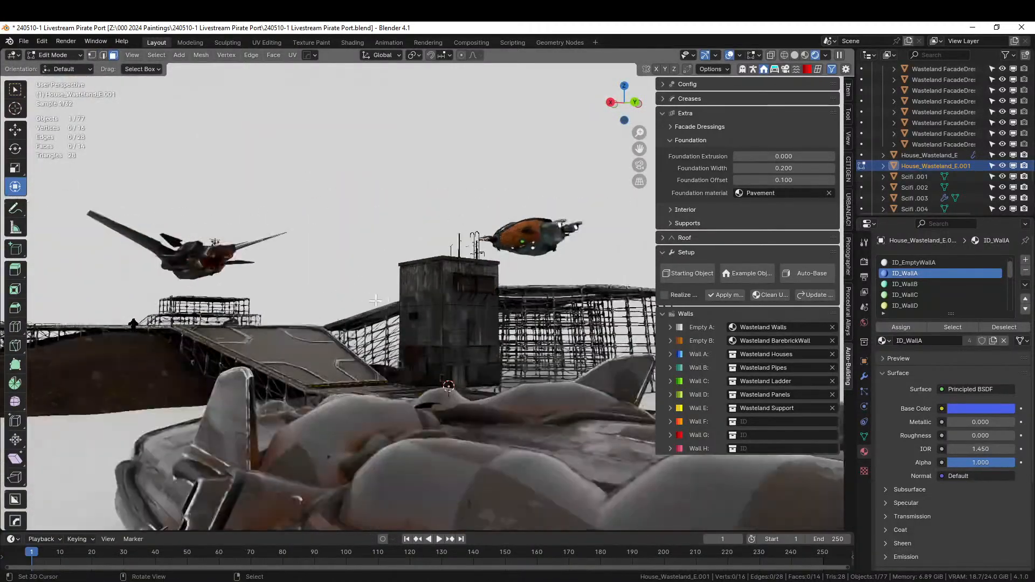
pyautogui.moveTo(388, 316); pyautogui.dragTo(356, 328, button='middle')
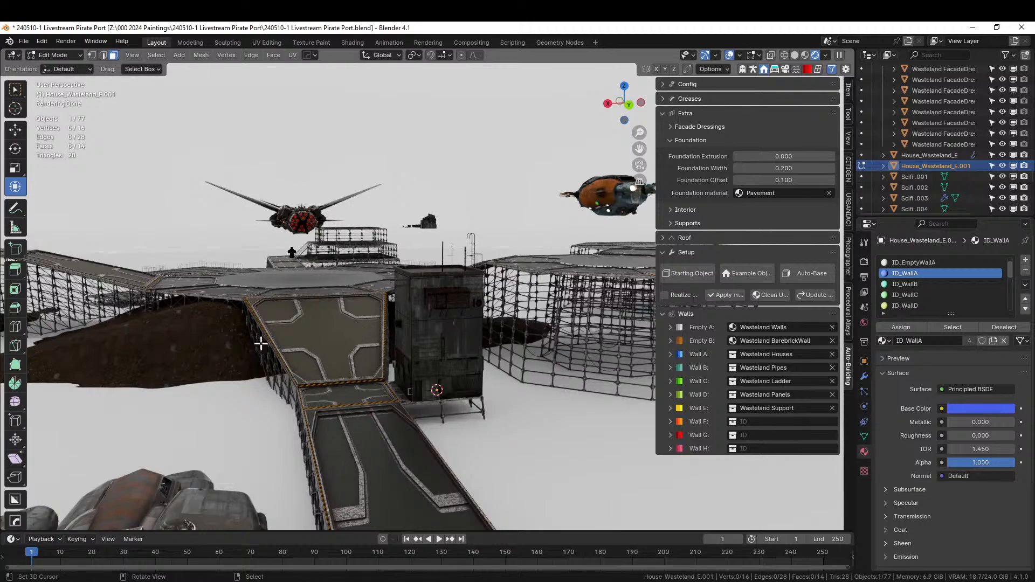
pyautogui.moveTo(494, 427); pyautogui.dragTo(430, 436, button='middle')
pyautogui.scroll(5, 439, 435)
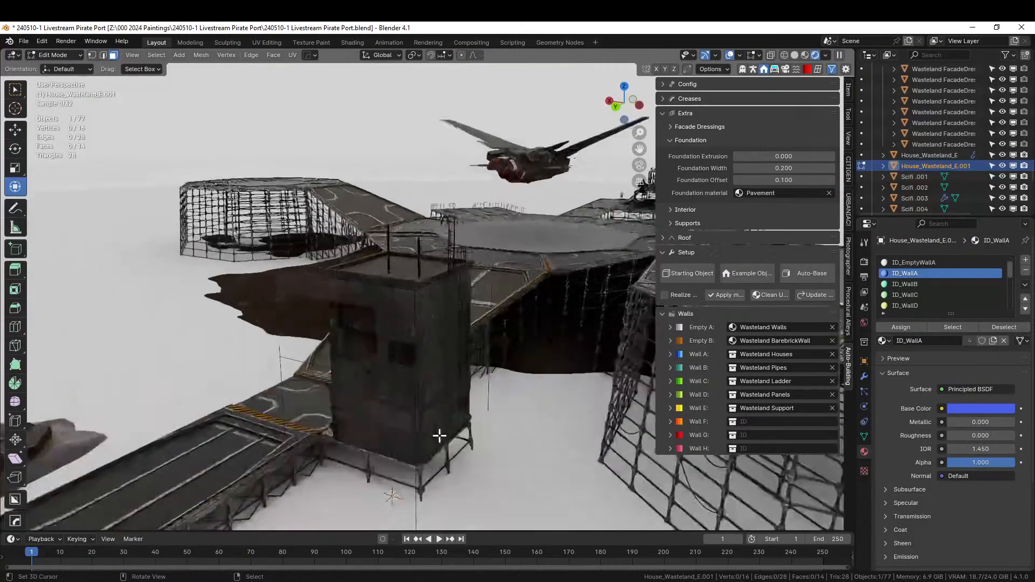
# Assign the ID_WallD material to the building's upper wall face that holds the caged ladder.
pyautogui.press('Tab')
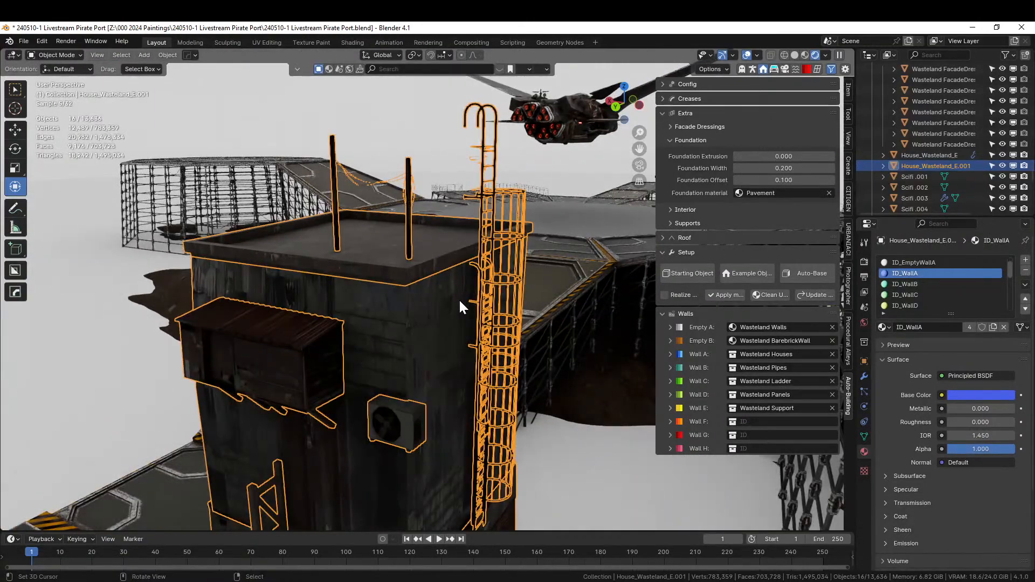
pyautogui.click(458, 299)
pyautogui.click(457, 302)
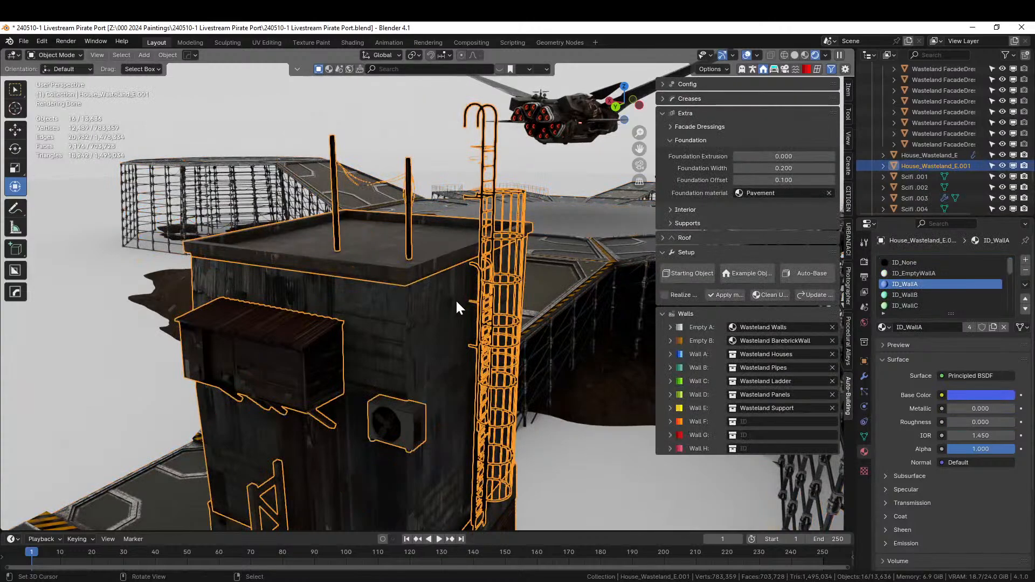
pyautogui.press('Tab')
pyautogui.click(487, 310)
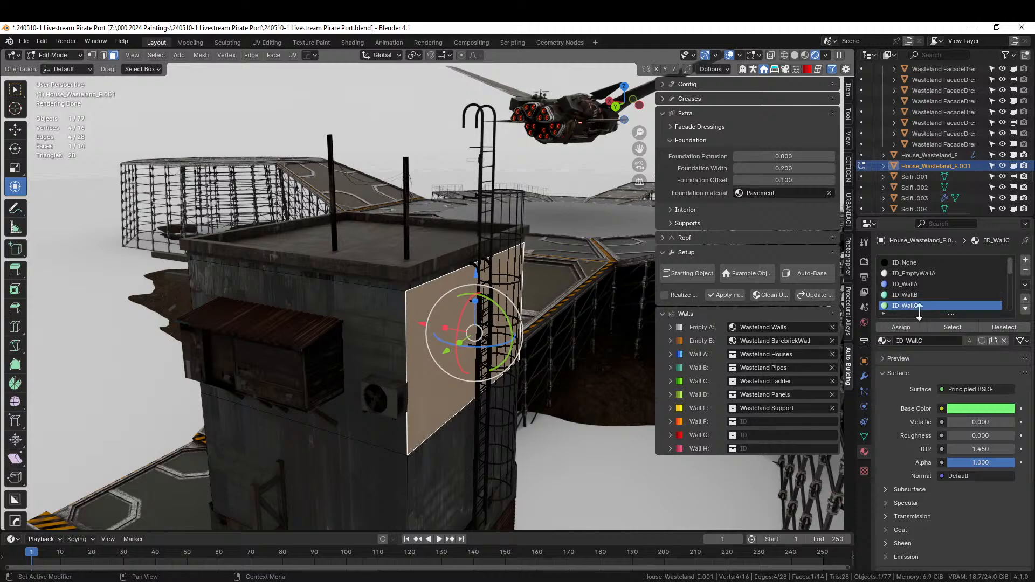
pyautogui.scroll(-2, 925, 297)
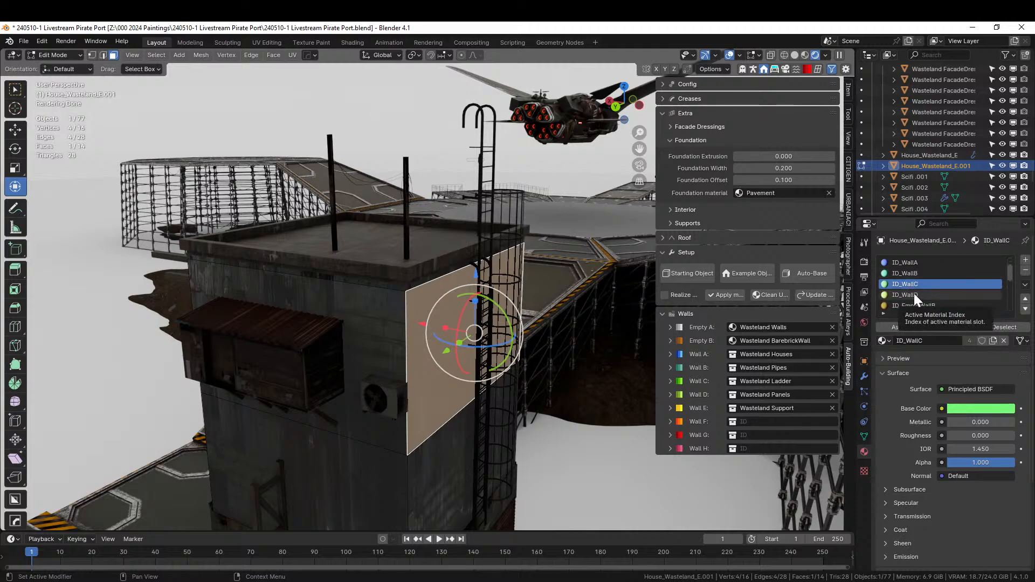
pyautogui.click(912, 298)
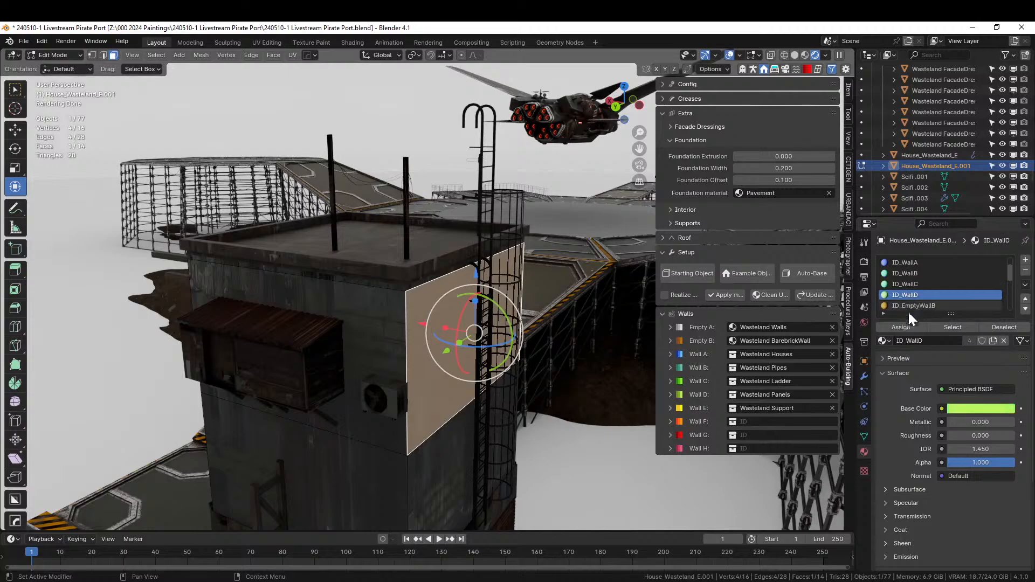
pyautogui.click(908, 326)
pyautogui.moveTo(493, 367); pyautogui.dragTo(570, 365, button='middle')
# Return to Object Mode with solid viewport shading and select the Retopo_Circle terrain object.
pyautogui.press('Tab')
pyautogui.scroll(-2, 435, 362)
pyautogui.press('z')
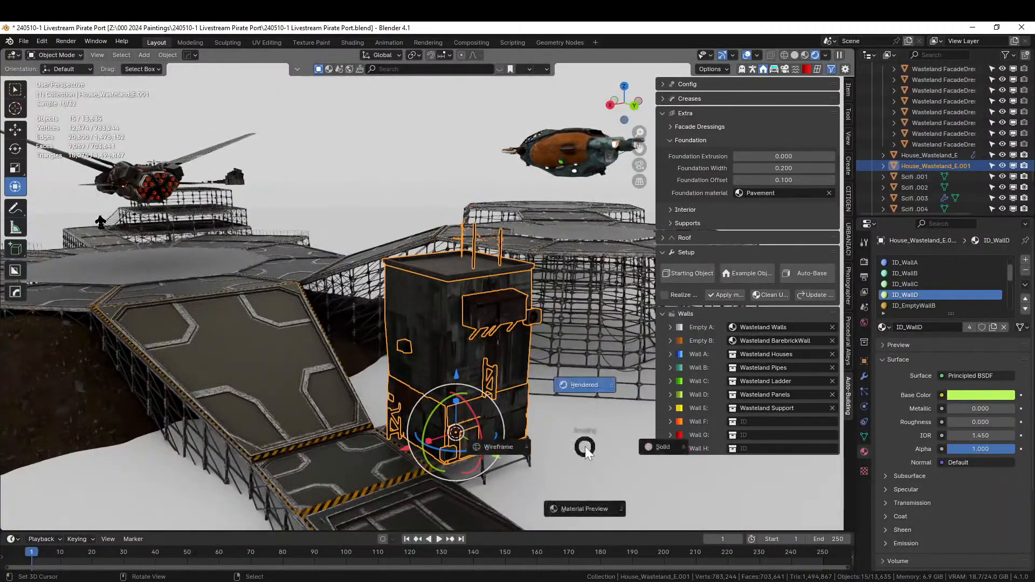
pyautogui.press('6')
pyautogui.keyDown('shift'); pyautogui.moveTo(551, 437); pyautogui.dragTo(391, 388, button='middle'); pyautogui.keyUp('shift')
pyautogui.click(474, 380)
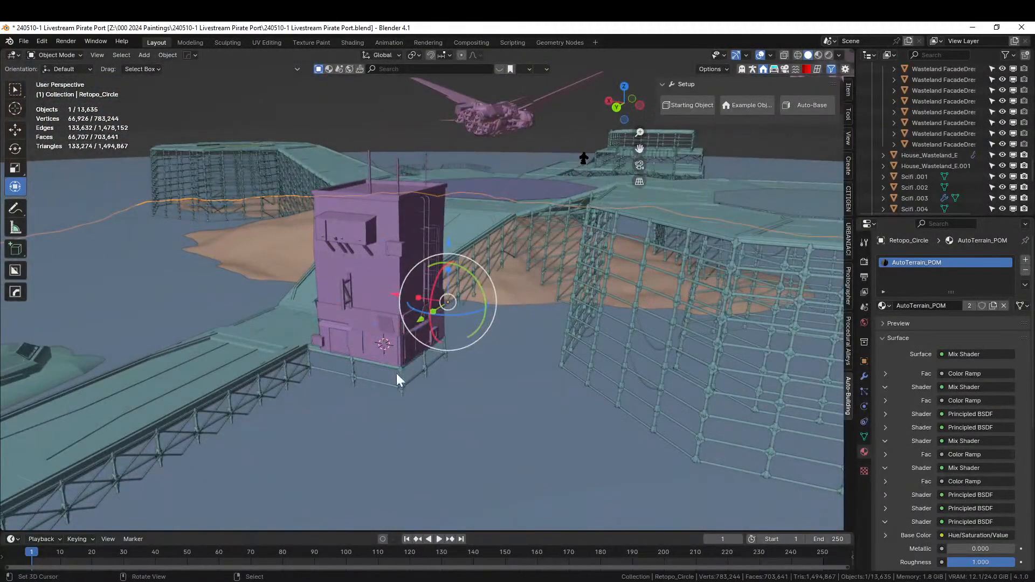
pyautogui.moveTo(396, 373); pyautogui.dragTo(499, 334, button='middle')
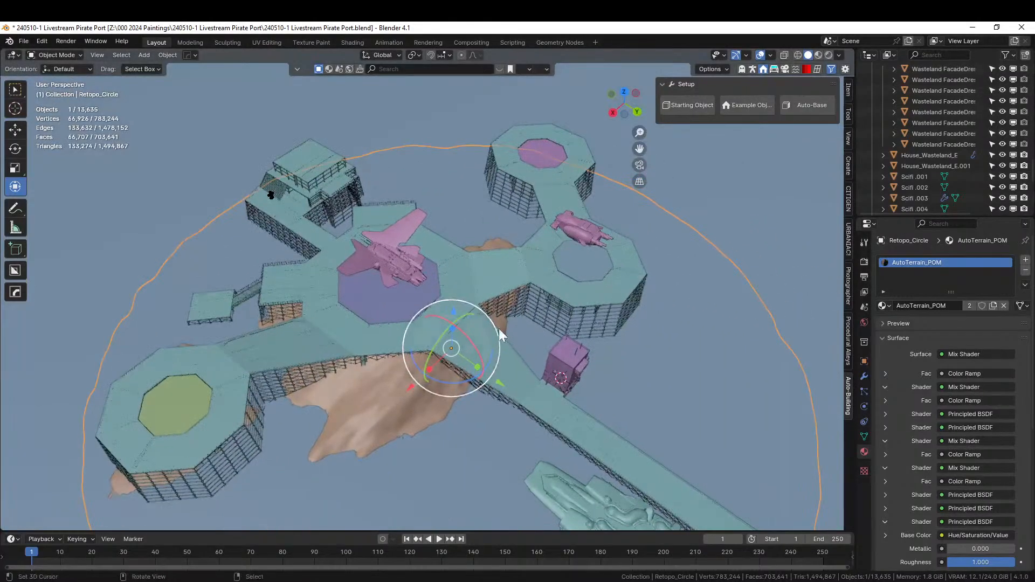
# Duplicate the wasteland building in top view and place the copy on the small square platform, about 35.7 m in X and -68.1 m in Y.
pyautogui.click(563, 353)
pyautogui.press('KP_7')
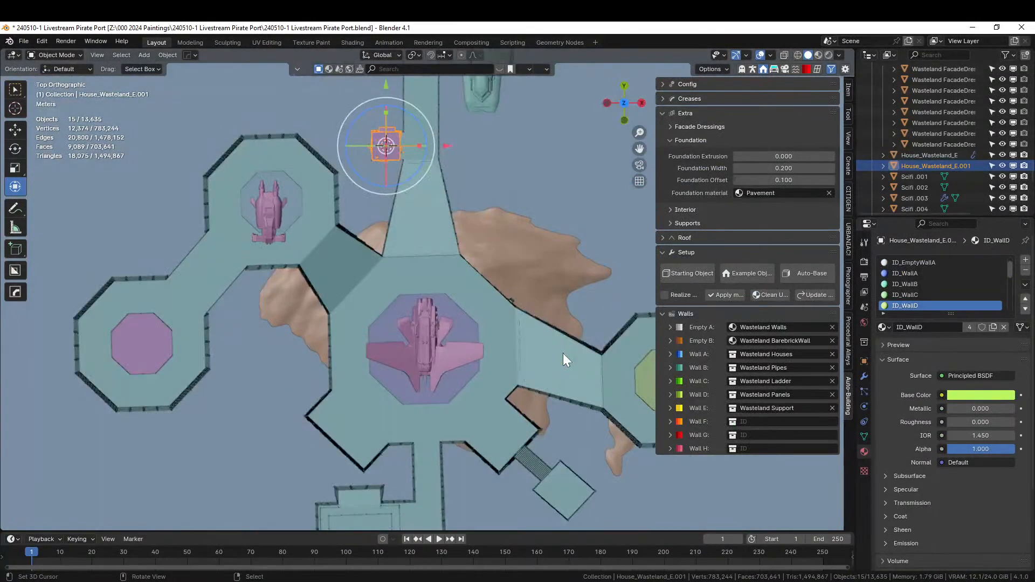
pyautogui.hotkey('shift', 'd')
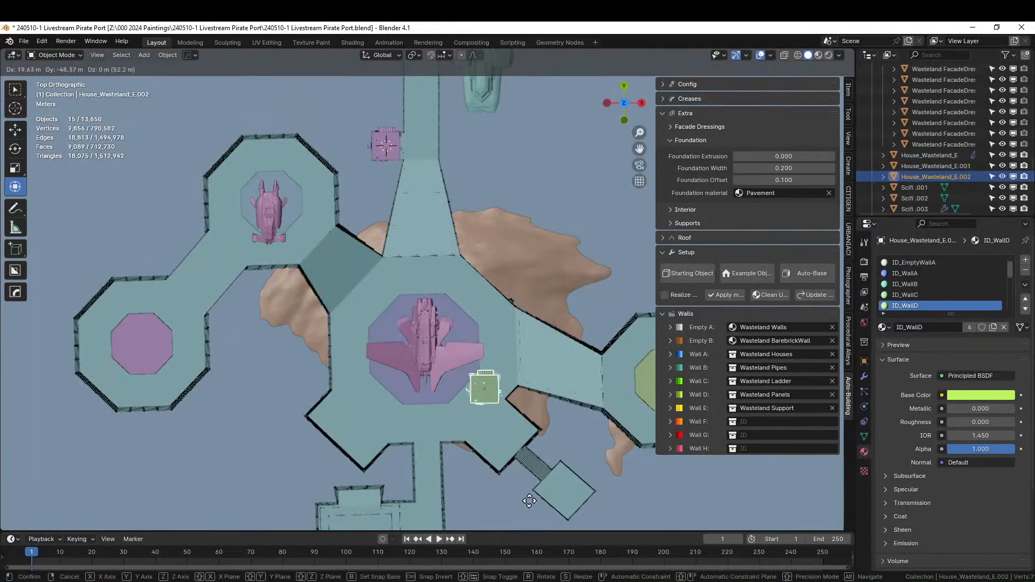
pyautogui.click(588, 111)
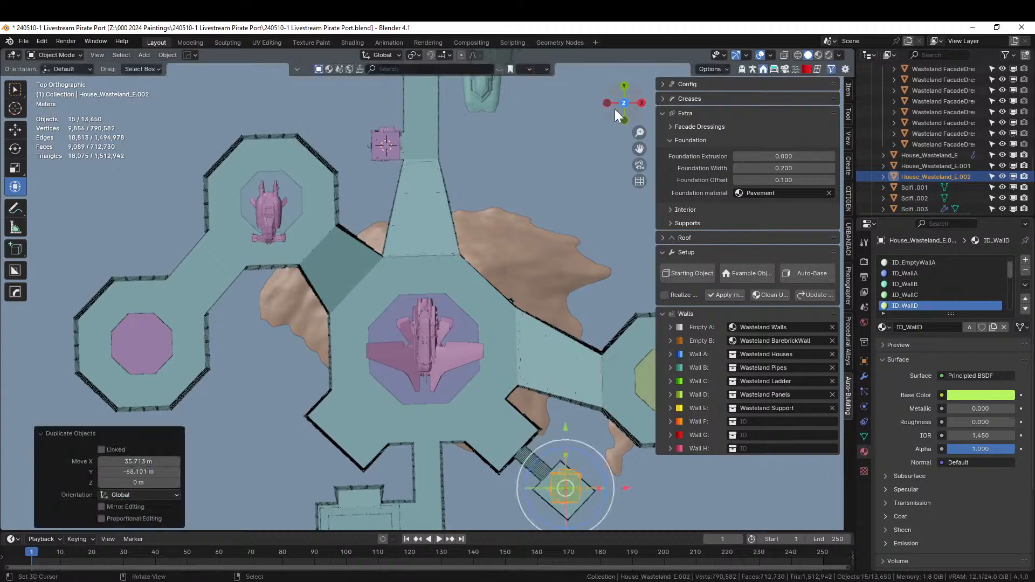
# Rotate the copied building about -48.2° to align it with the square platform and shift it about -0.58 m in Y.
pyautogui.press('KP_Decimal')
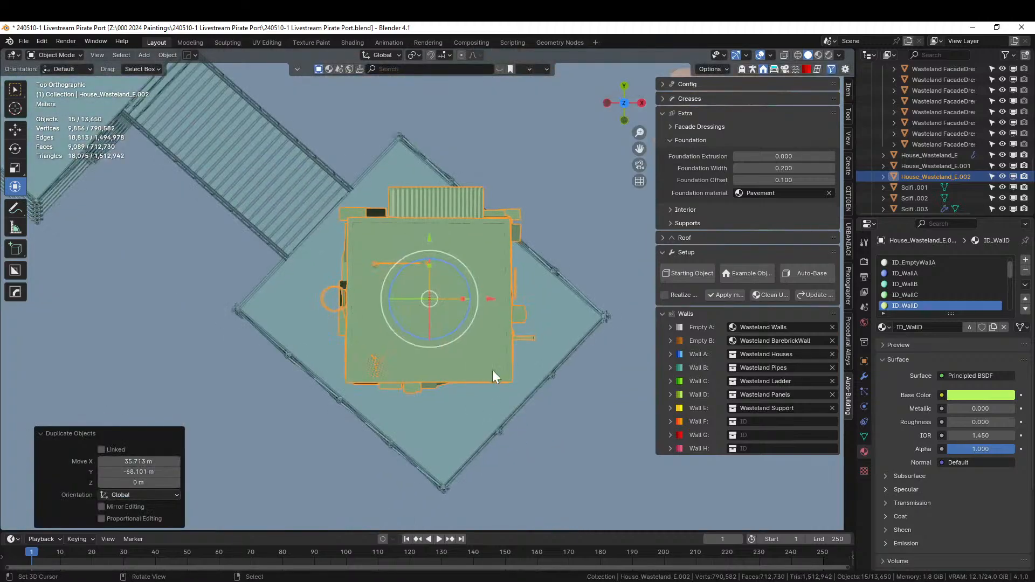
pyautogui.press('r')
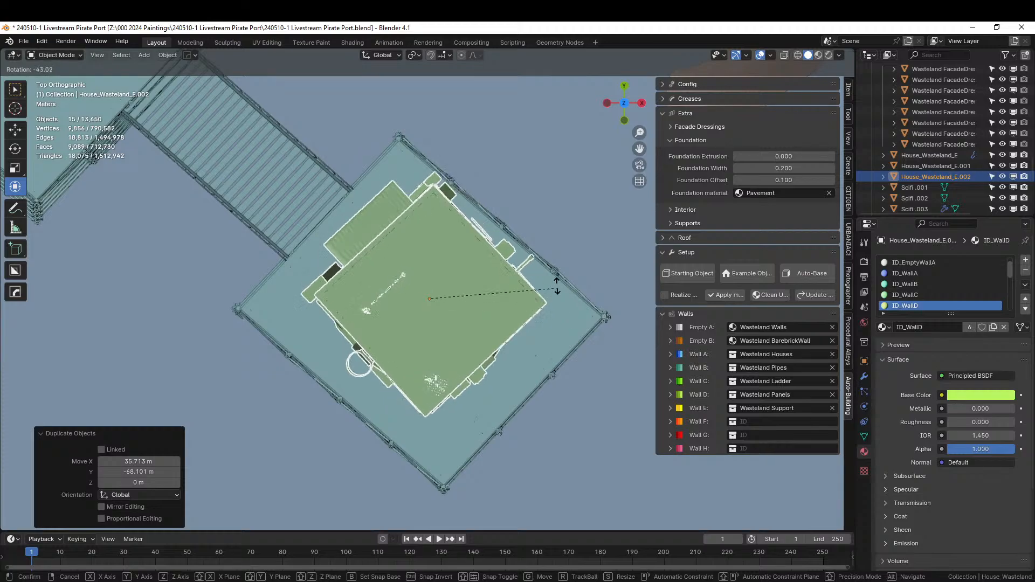
pyautogui.click(554, 284)
pyautogui.press('g')
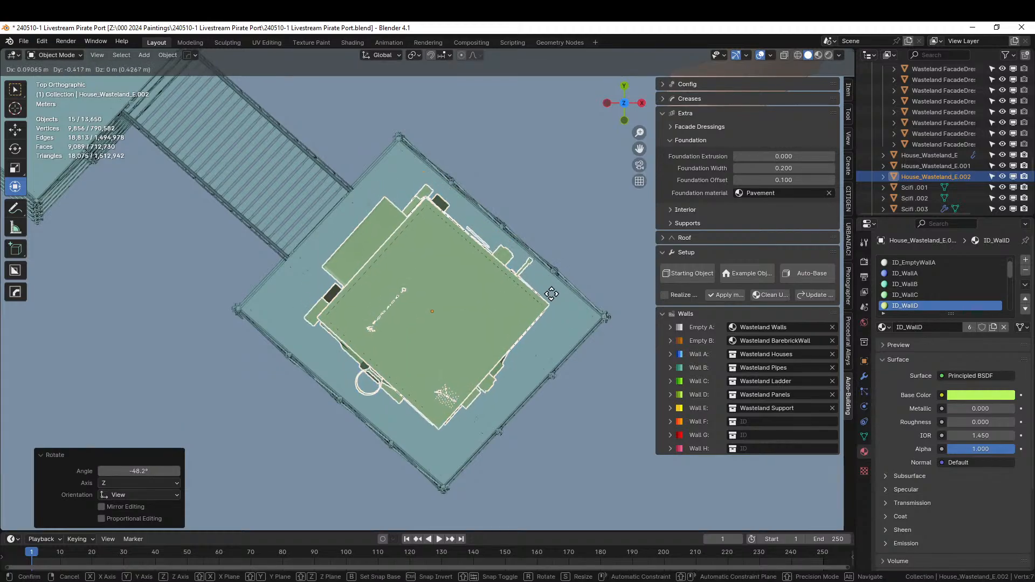
pyautogui.click(552, 296)
# Lower the copied building about 0.49 m along Z so it rests on the platform deck.
pyautogui.moveTo(552, 296); pyautogui.dragTo(509, 176, button='middle')
pyautogui.press('g')
pyautogui.press('z')
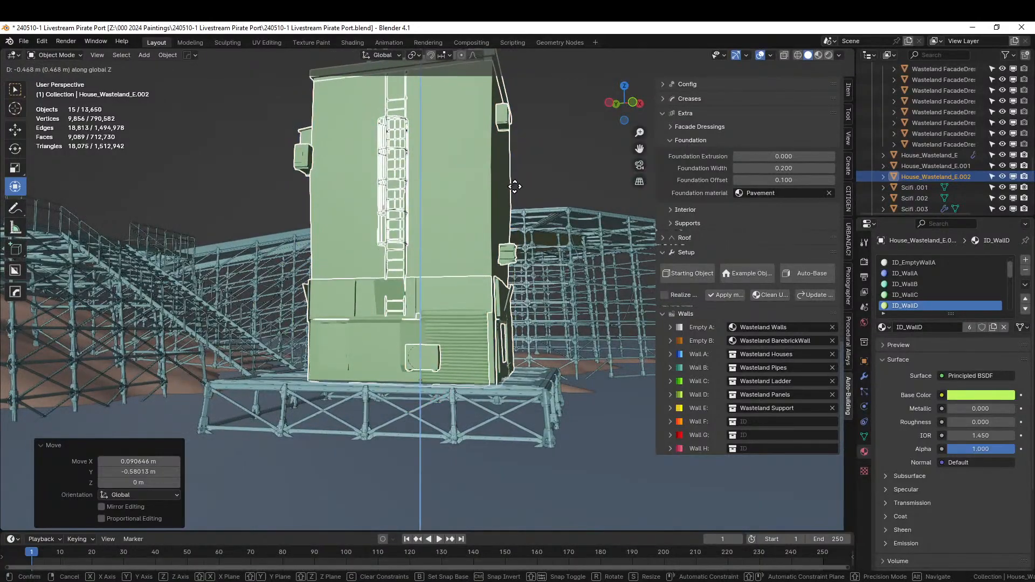
pyautogui.click(512, 184)
pyautogui.moveTo(512, 183); pyautogui.dragTo(529, 263, button='middle')
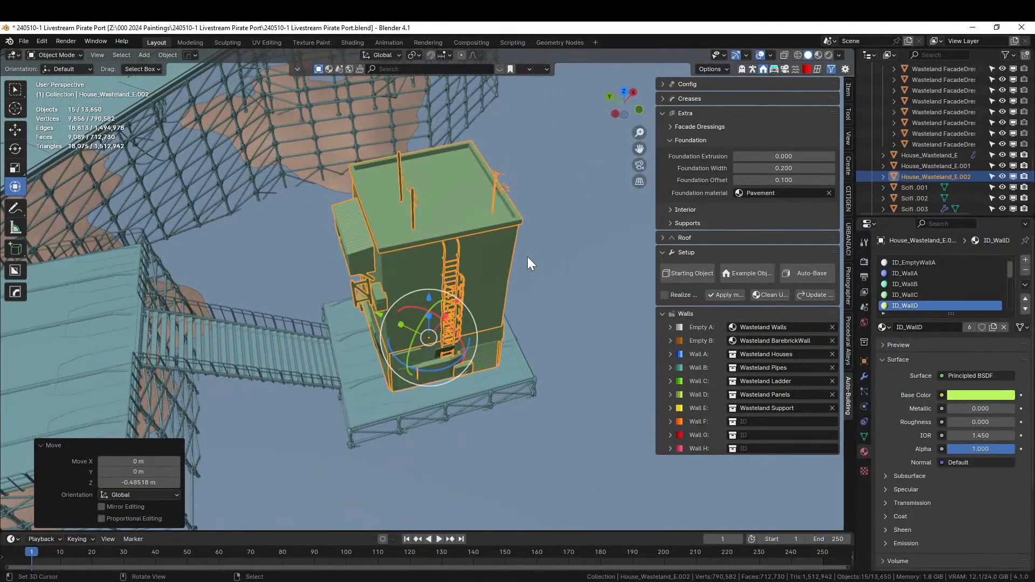
# Add one centered loop cut across the copied building's roof and down its walls in Edit Mode.
pyautogui.moveTo(432, 205); pyautogui.dragTo(456, 213, button='middle')
pyautogui.press('Tab')
pyautogui.click(426, 201)
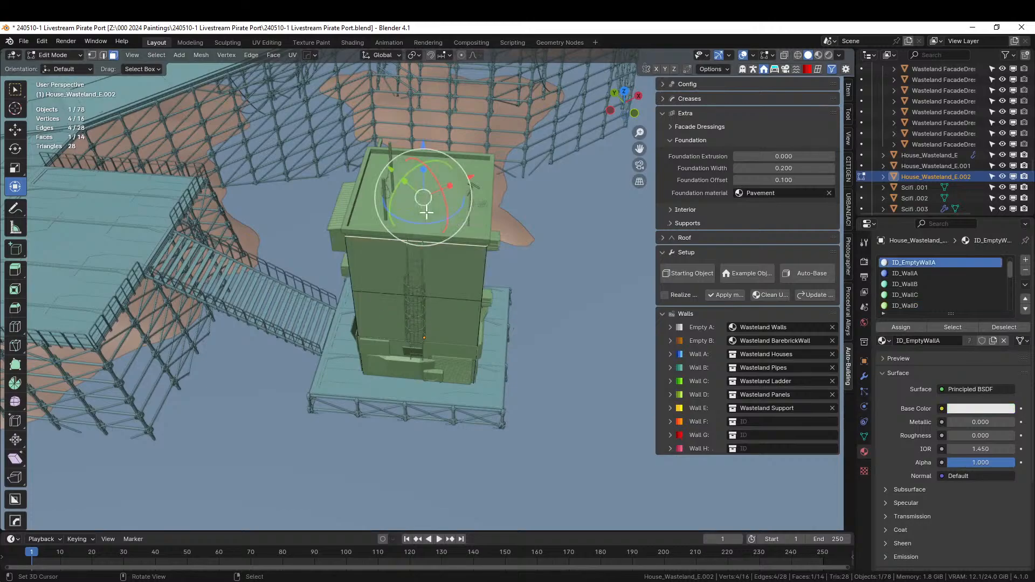
pyautogui.hotkey('ctrl', 'r')
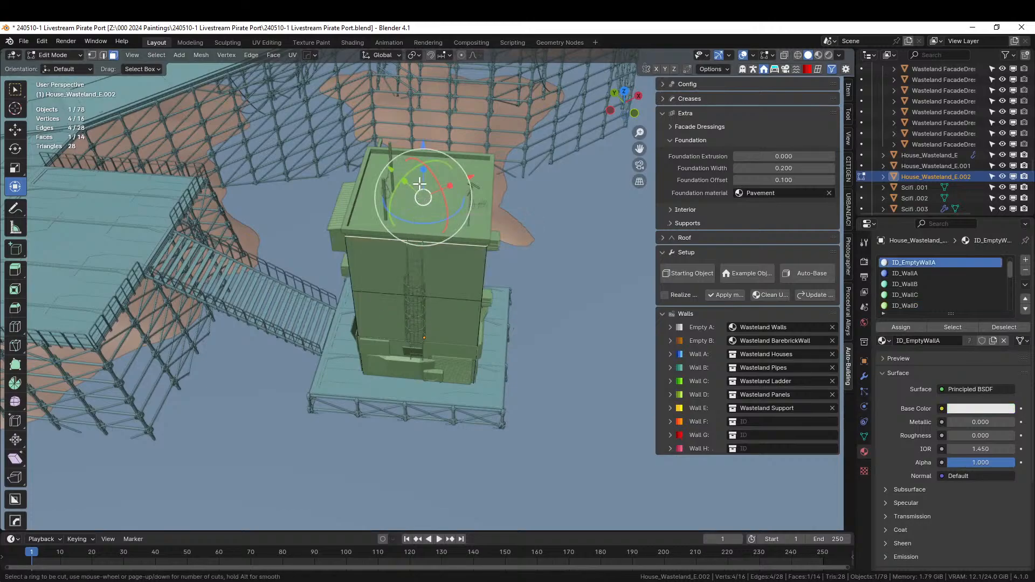
pyautogui.click(402, 175)
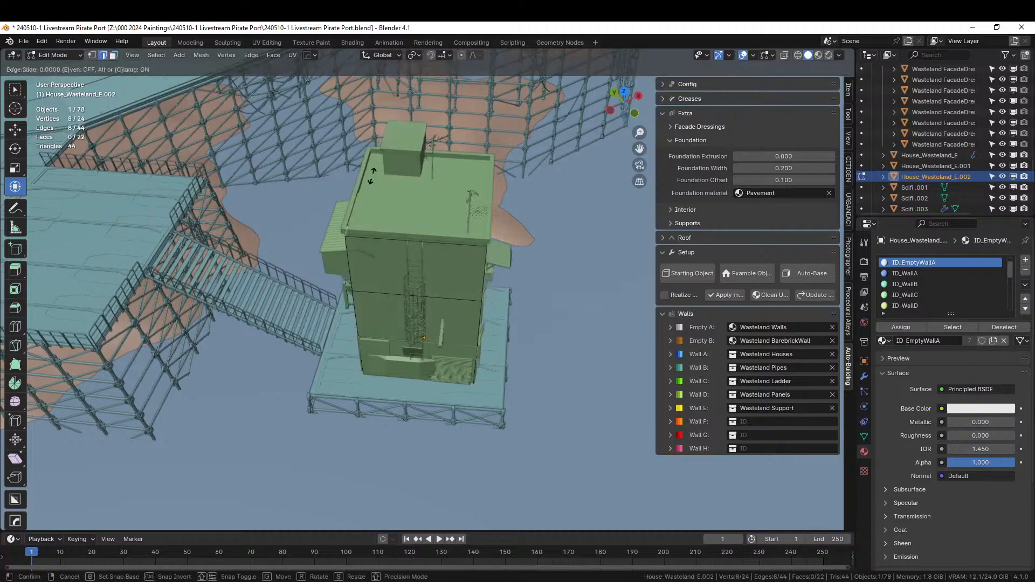
pyautogui.rightClick(372, 176)
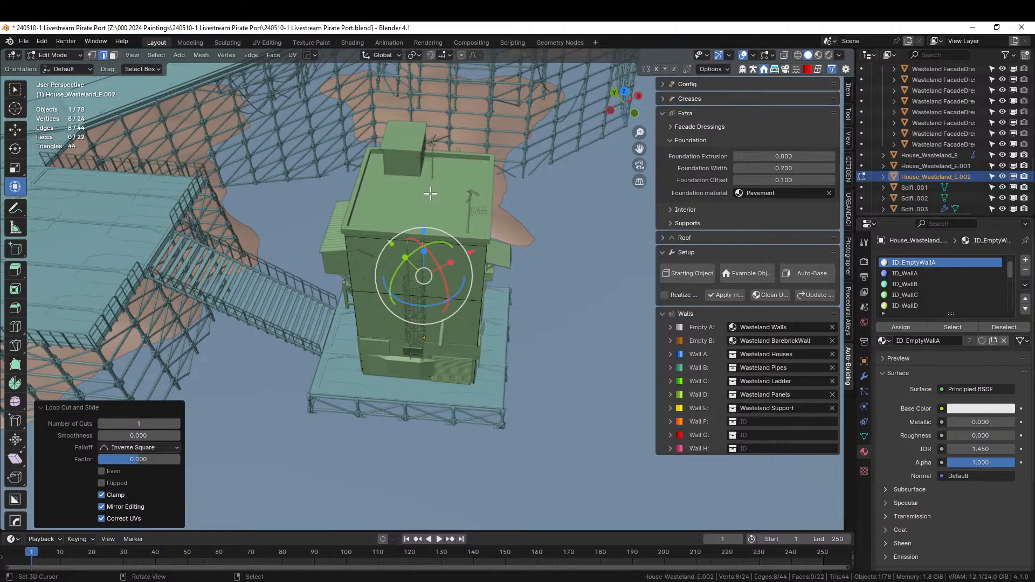
# Separate the building's entire linked base mesh into a new object and open that object in Edit Mode.
pyautogui.click(427, 220)
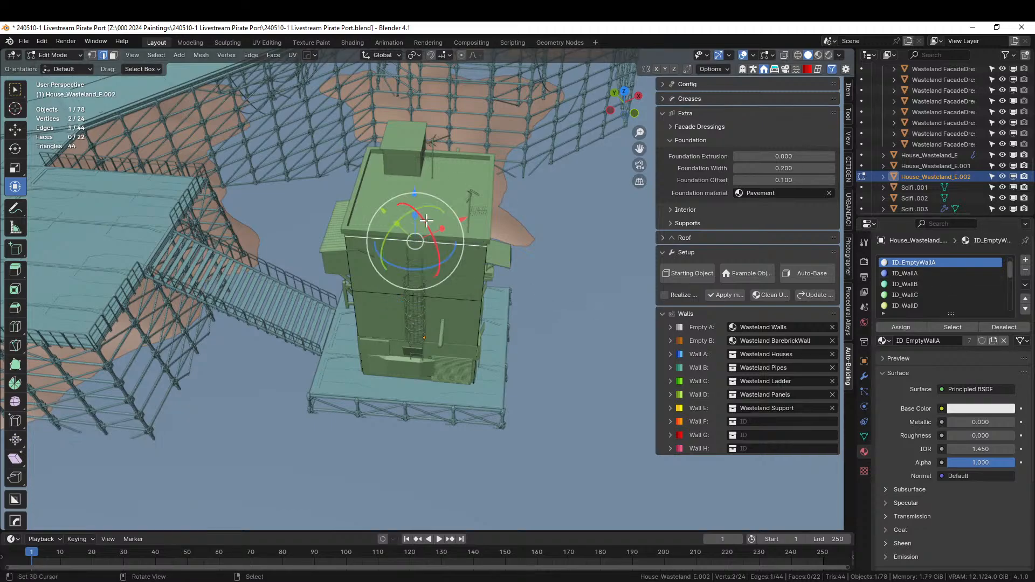
pyautogui.press('Tab')
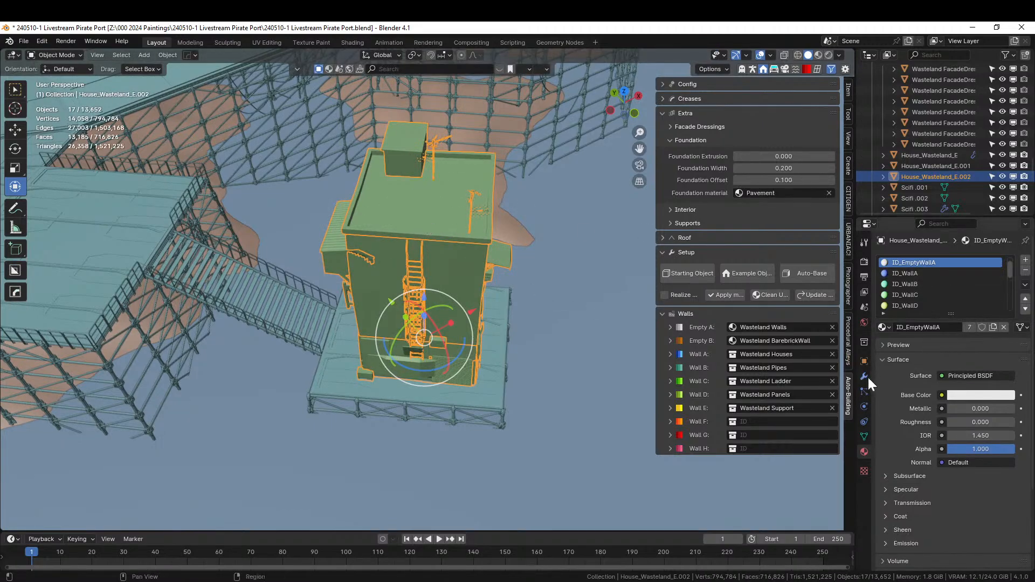
pyautogui.press('Tab')
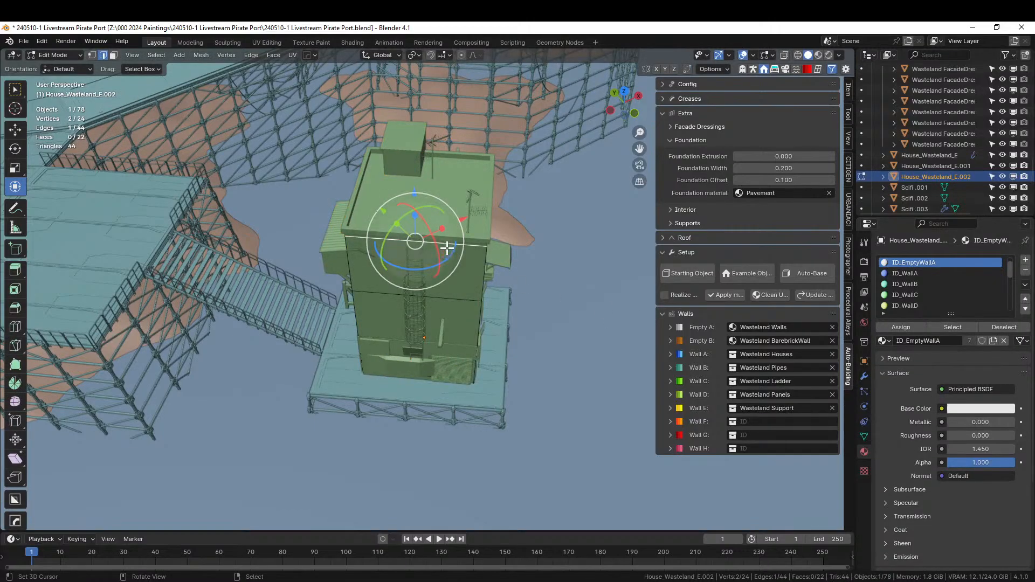
pyautogui.press('l')
pyautogui.press('p')
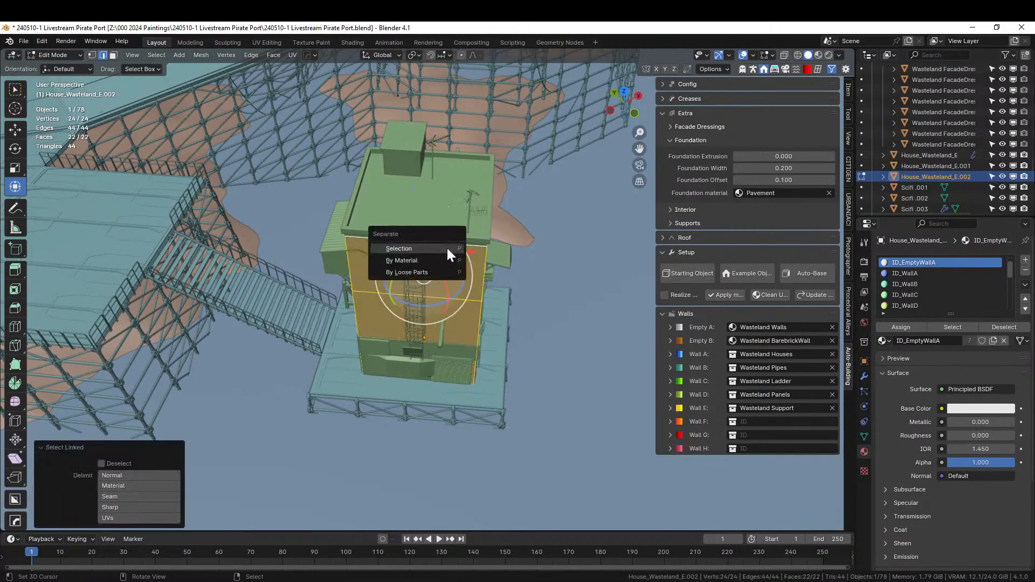
pyautogui.click(447, 248)
pyautogui.press('Tab')
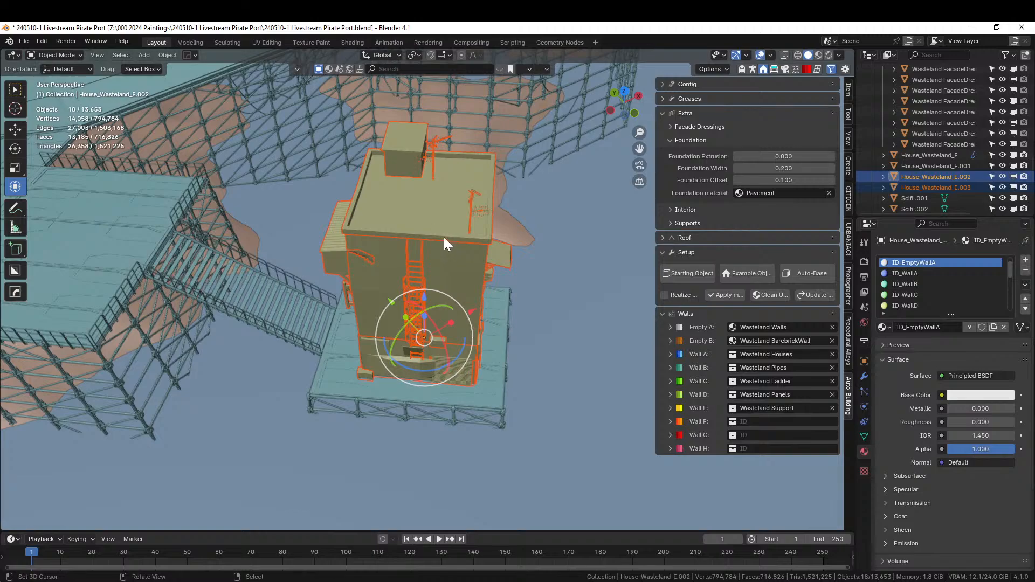
pyautogui.click(445, 237)
pyautogui.press('Tab')
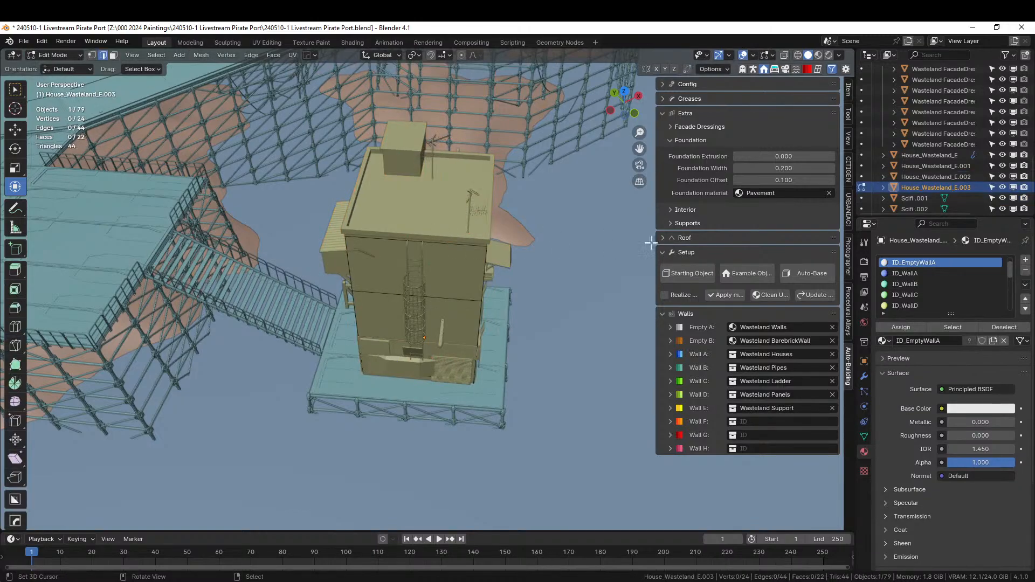
# Disable the GN_Auto-Building modifier's display in Edit Mode and raise the roof's middle edge about 1.68 m along Z to form a gable.
pyautogui.click(865, 375)
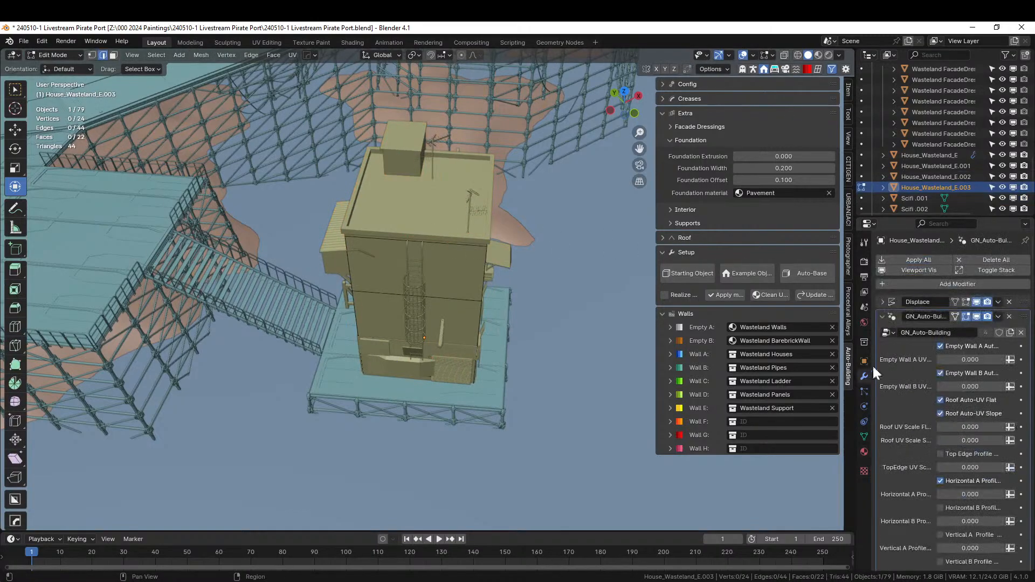
pyautogui.click(964, 317)
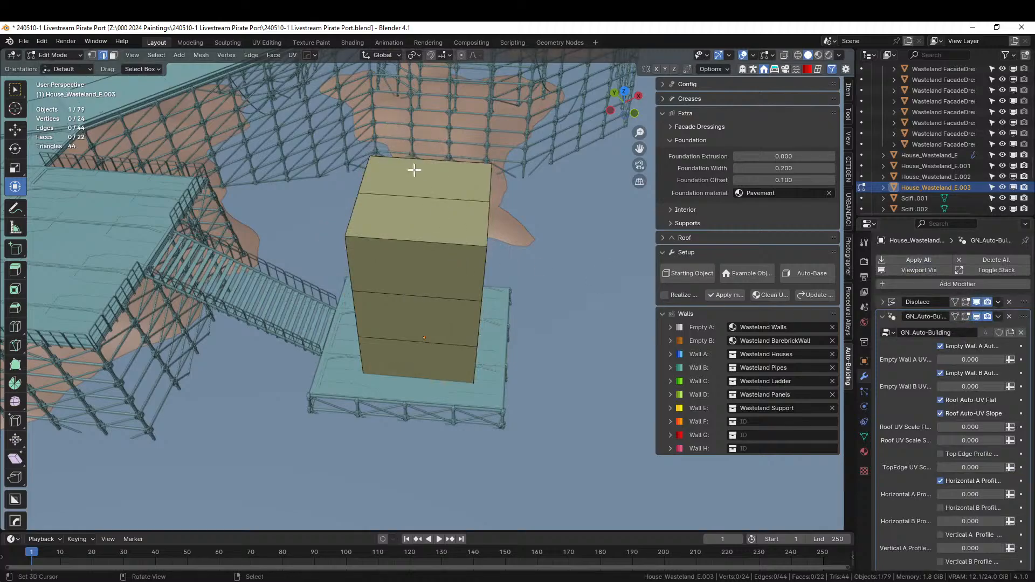
pyautogui.click(428, 191)
pyautogui.press('g')
pyautogui.press('z')
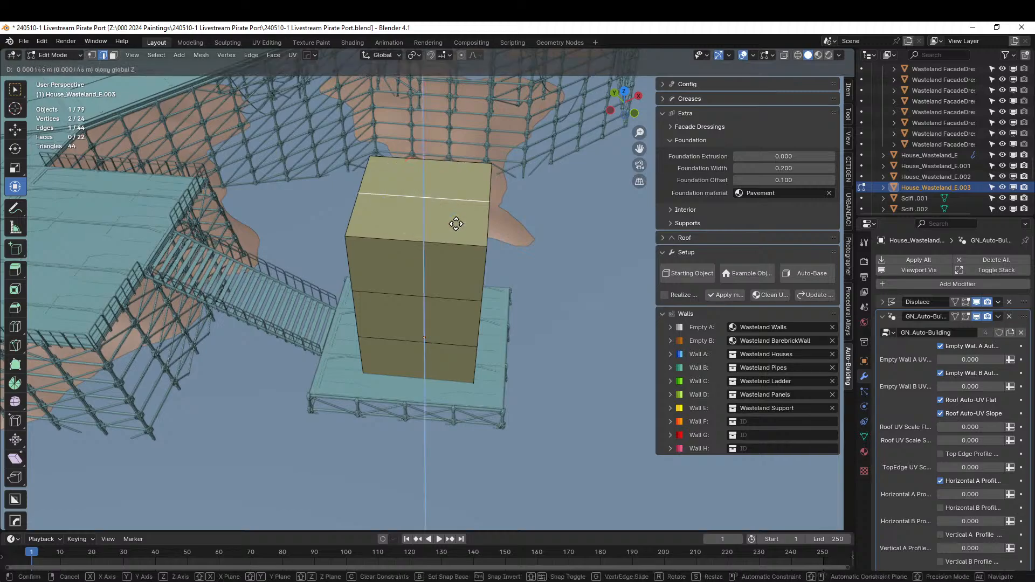
pyautogui.click(462, 191)
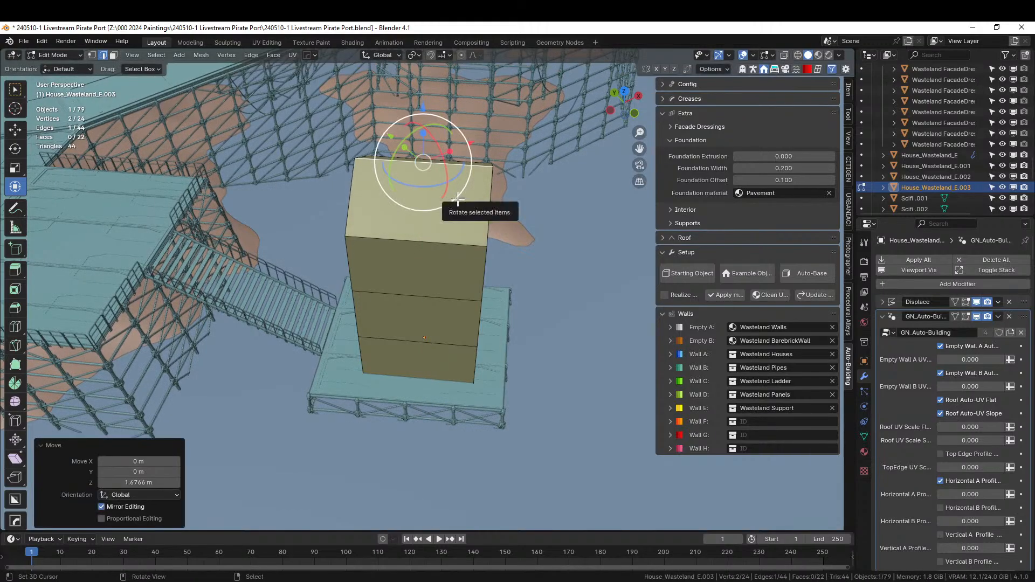
# Assign the ID_RoofSlope material to both sloped roof faces and return to Object Mode.
pyautogui.moveTo(463, 193); pyautogui.dragTo(377, 228, button='middle')
pyautogui.press('3')
pyautogui.click(383, 223)
pyautogui.keyDown('shift'); pyautogui.click(464, 226); pyautogui.keyUp('shift')
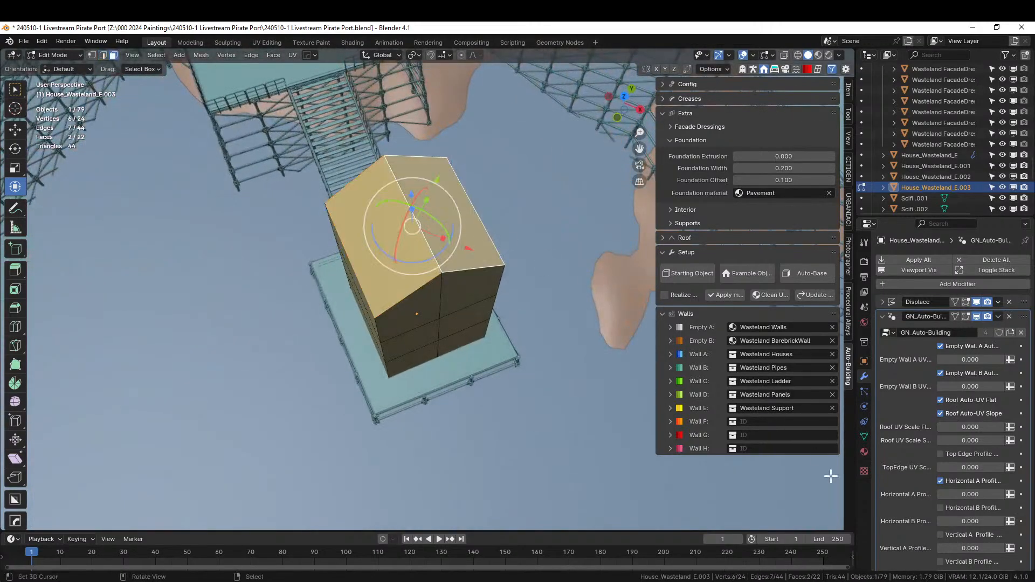
pyautogui.click(864, 452)
pyautogui.scroll(-3, 935, 274)
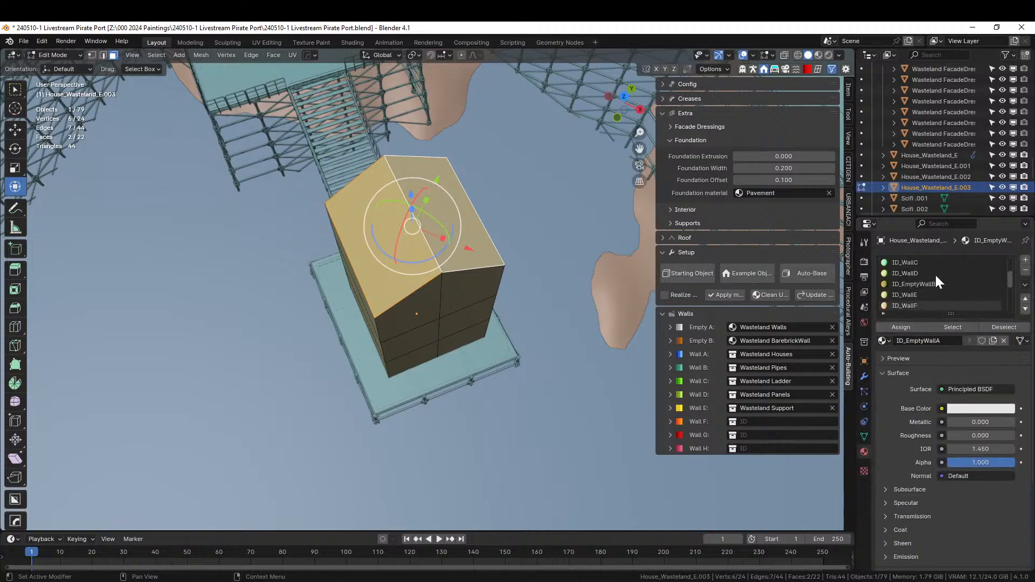
pyautogui.scroll(-3, 935, 274)
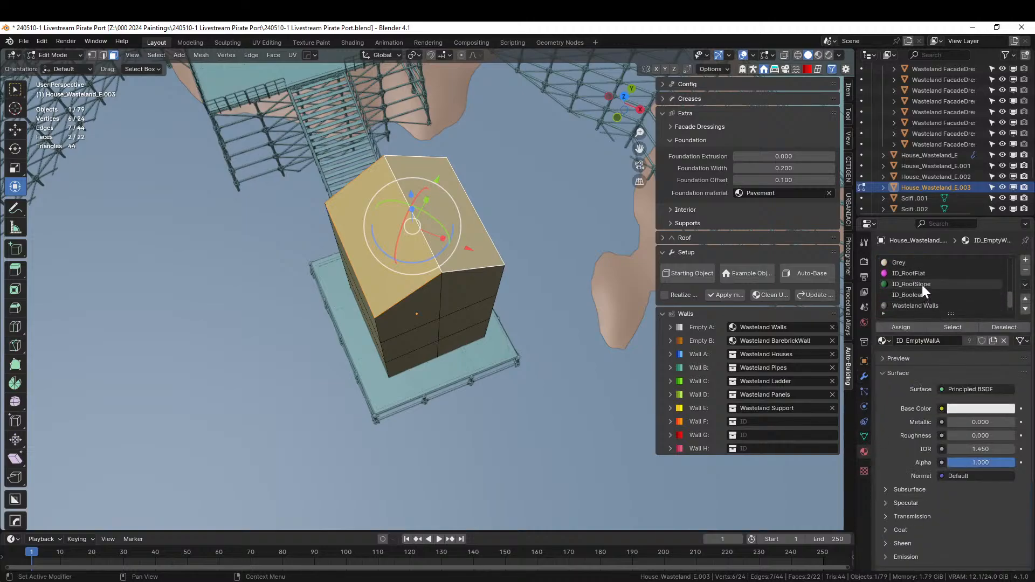
pyautogui.click(922, 285)
pyautogui.click(905, 328)
pyautogui.press('Tab')
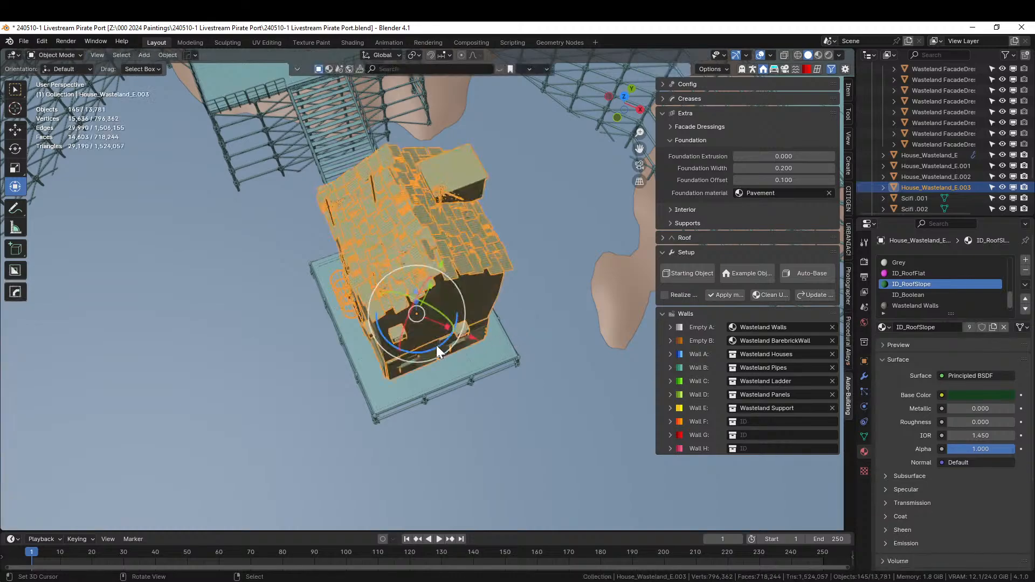
# Inspect the gabled building up close and within the whole port in rendered shading.
pyautogui.moveTo(435, 345); pyautogui.dragTo(584, 283, button='middle')
pyautogui.press('z')
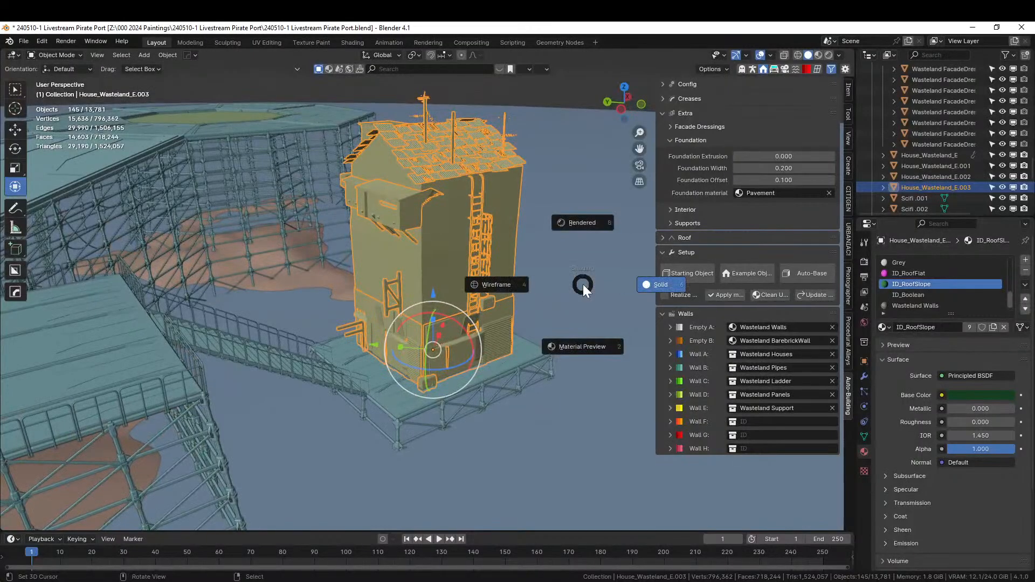
pyautogui.press('8')
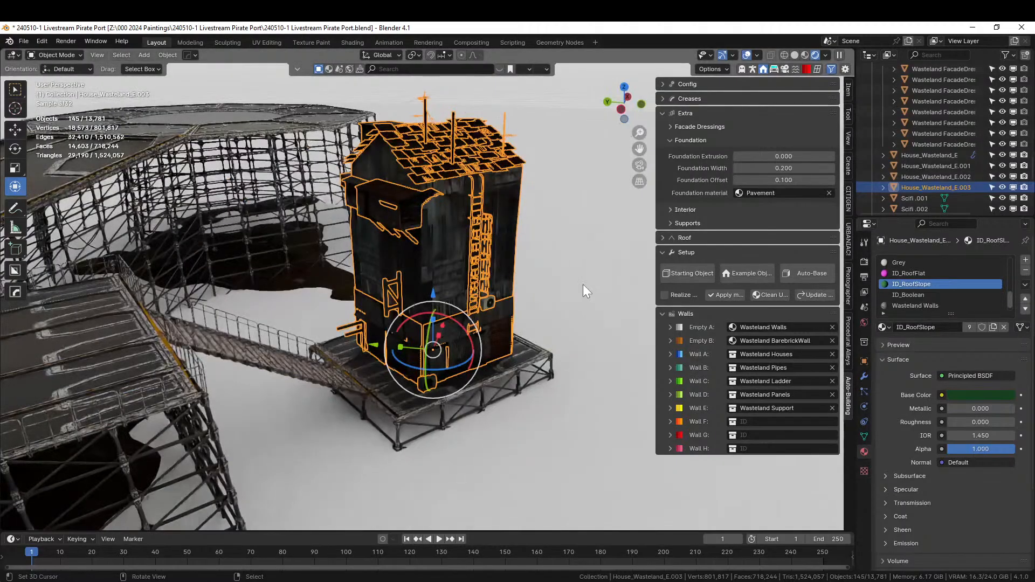
pyautogui.moveTo(474, 400); pyautogui.dragTo(303, 396, button='middle')
pyautogui.scroll(-5, 301, 399)
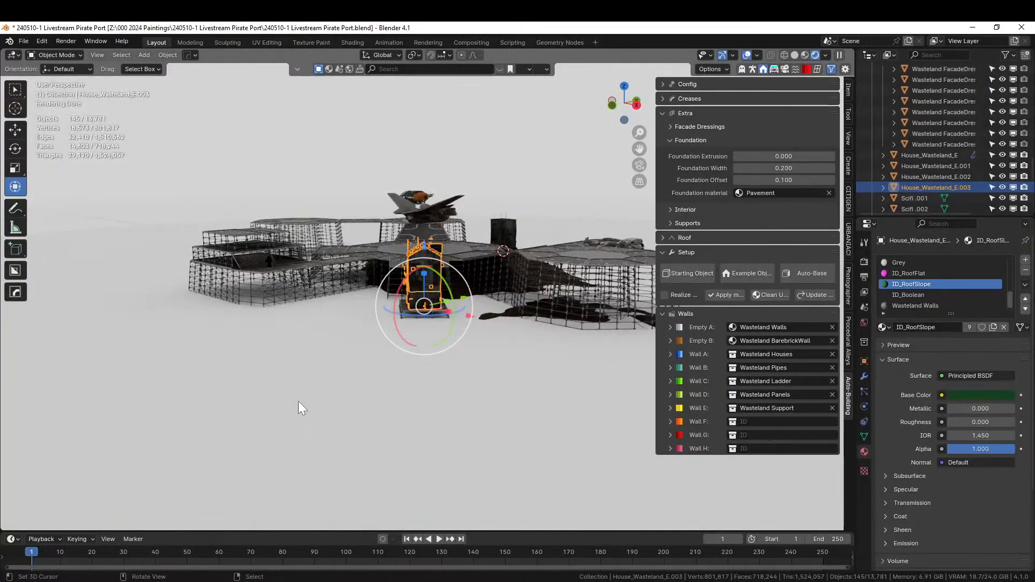
pyautogui.moveTo(477, 392); pyautogui.dragTo(500, 317, button='middle')
# Duplicate the two sloped roof faces in place and separate the copy into its own object, using solid shading and top view.
pyautogui.press('Tab')
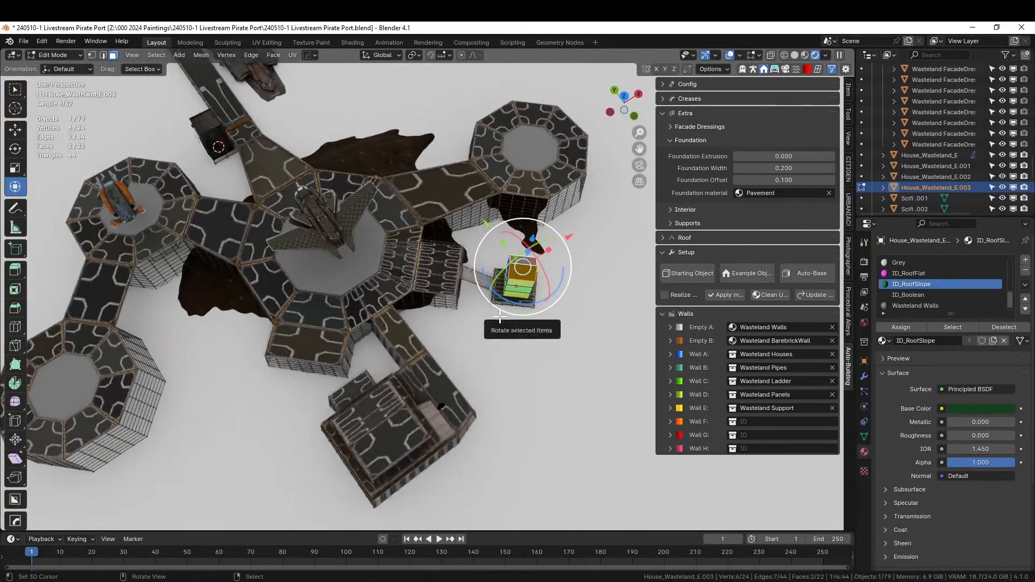
pyautogui.press('KP_7')
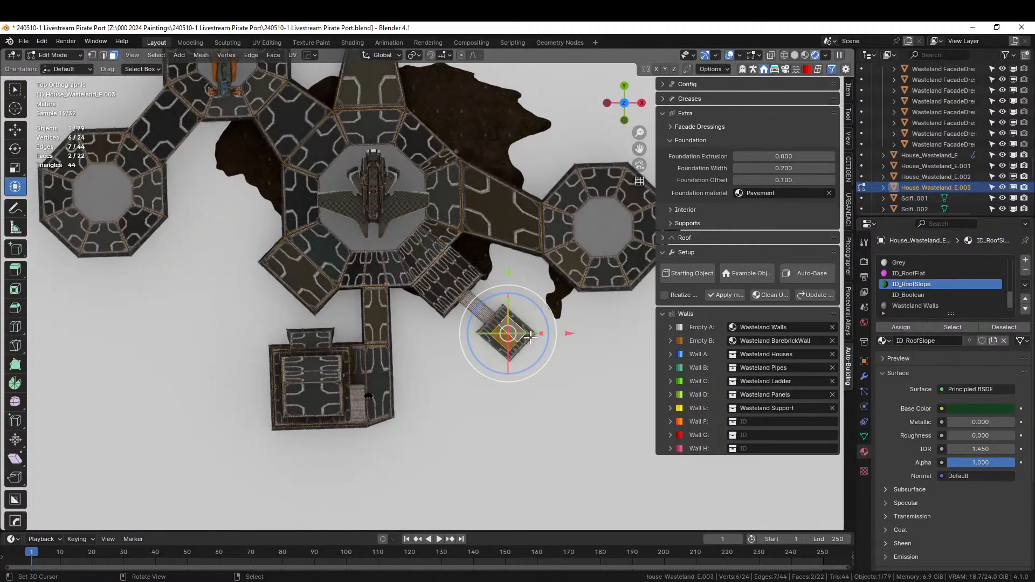
pyautogui.scroll(2, 522, 330)
pyautogui.press('z')
pyautogui.press('6')
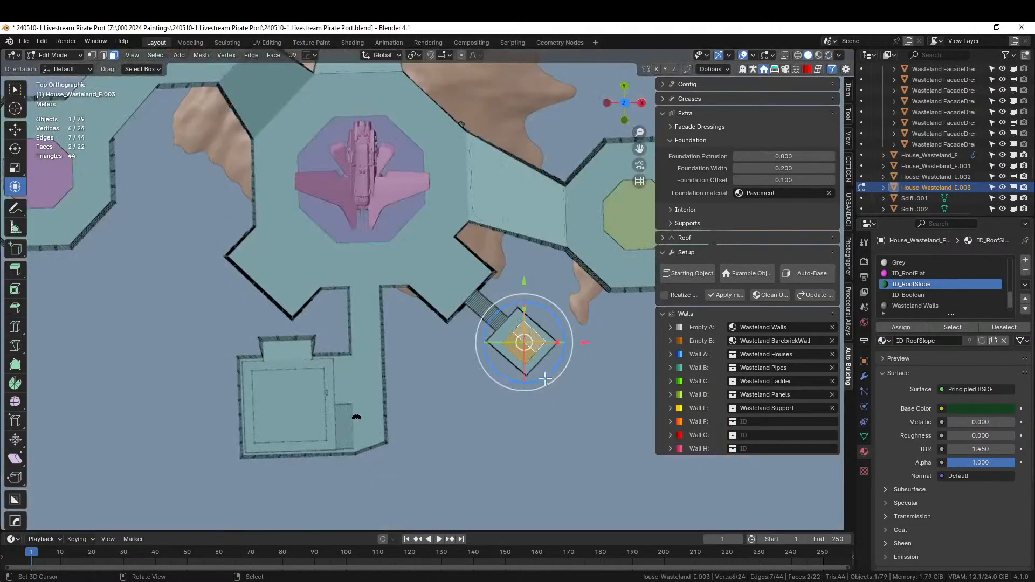
pyautogui.hotkey('shift', 'd')
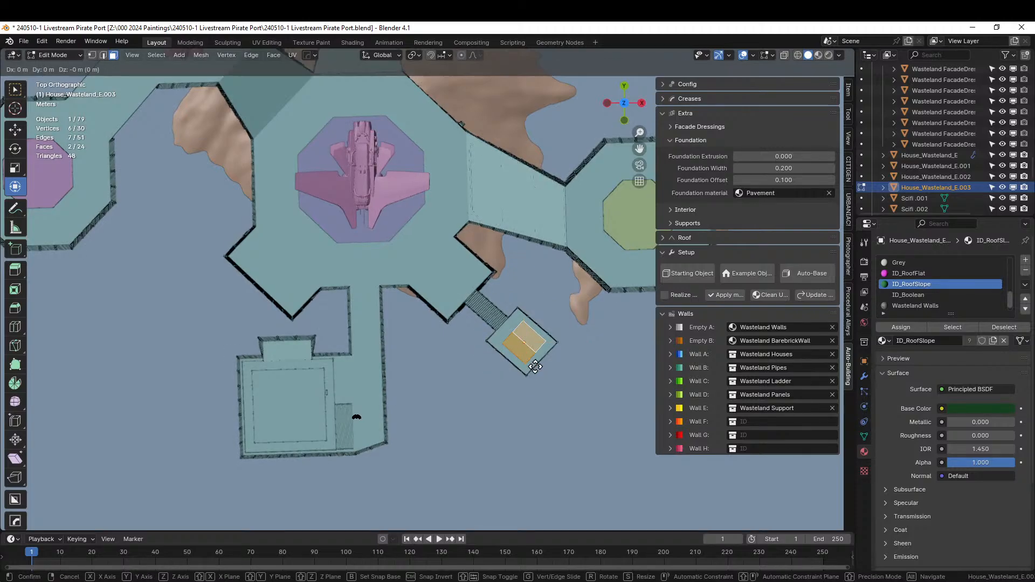
pyautogui.rightClick(535, 366)
pyautogui.press('p')
pyautogui.click(535, 364)
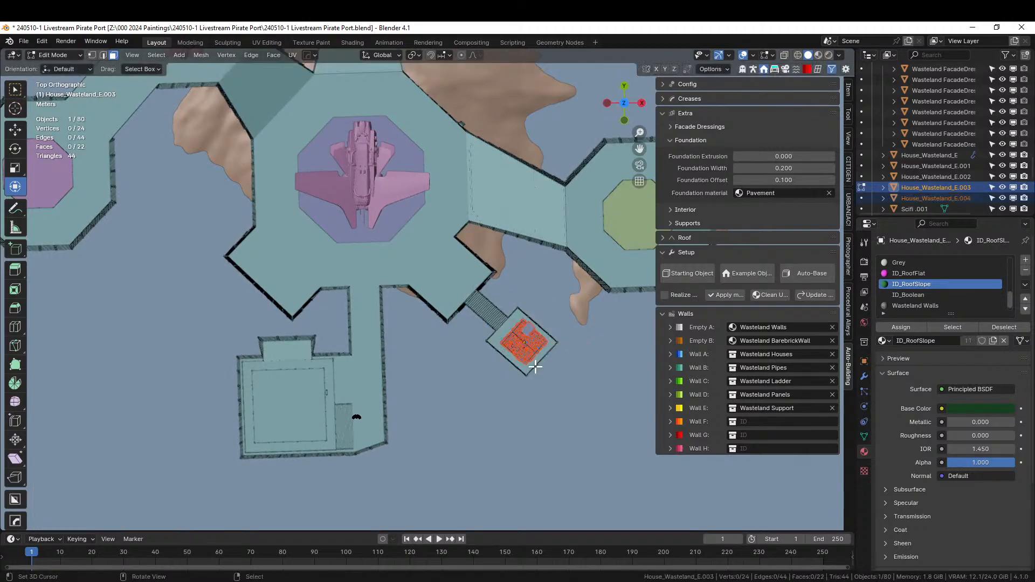
pyautogui.press('Tab')
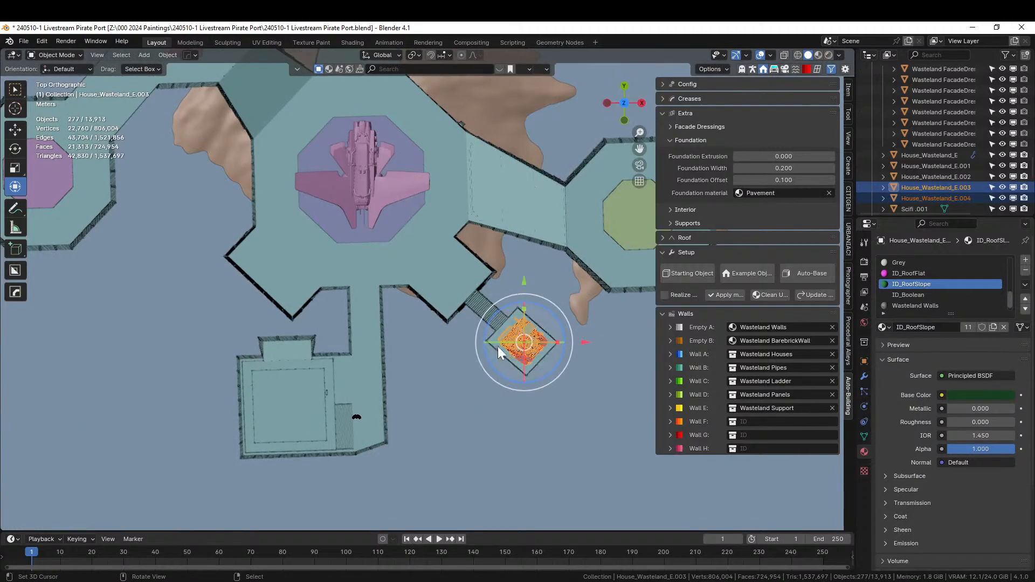
# Move the gabled building onto the platform wing southwest of the central landing pad and raise its whole mesh about 5.24 m along Z.
pyautogui.press('g')
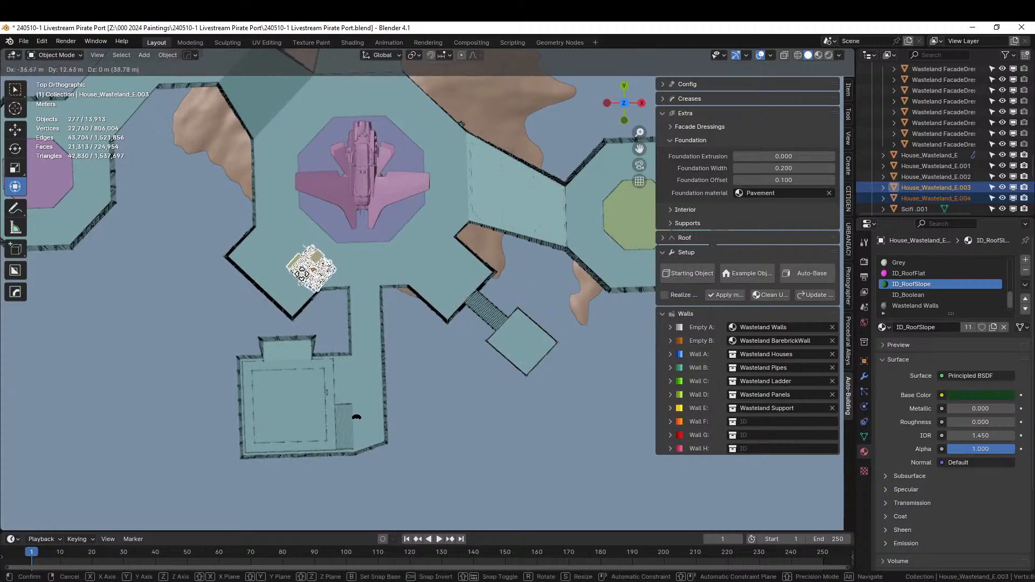
pyautogui.click(284, 278)
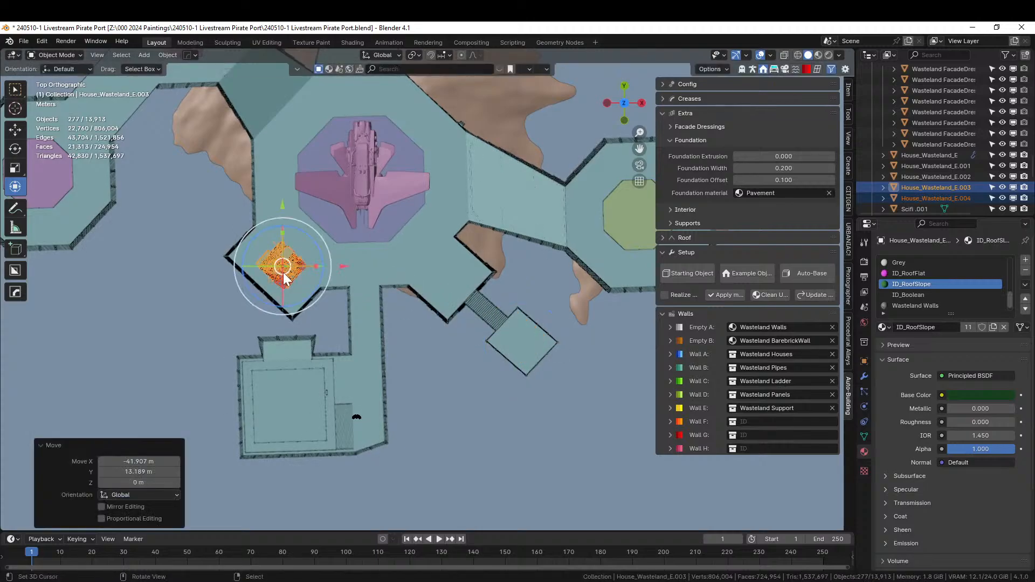
pyautogui.press('Tab')
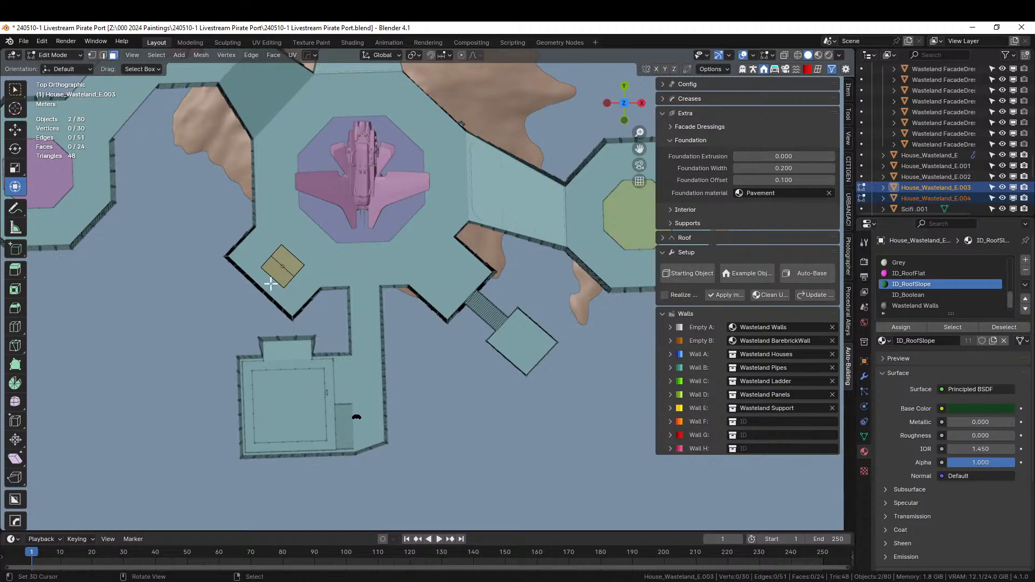
pyautogui.press('a')
pyautogui.press('KP_Decimal')
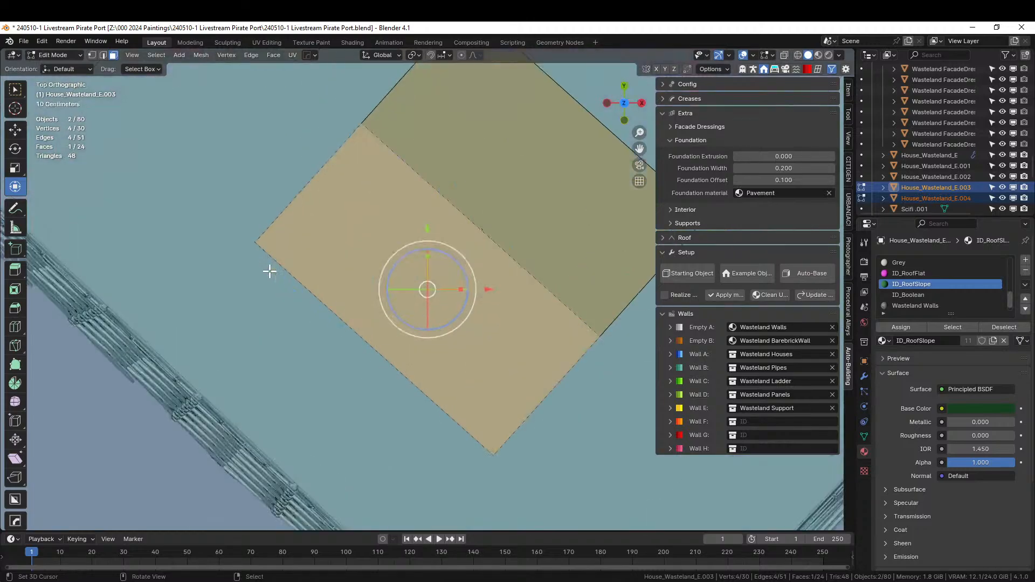
pyautogui.moveTo(312, 269); pyautogui.dragTo(496, 153, button='middle')
pyautogui.press('g')
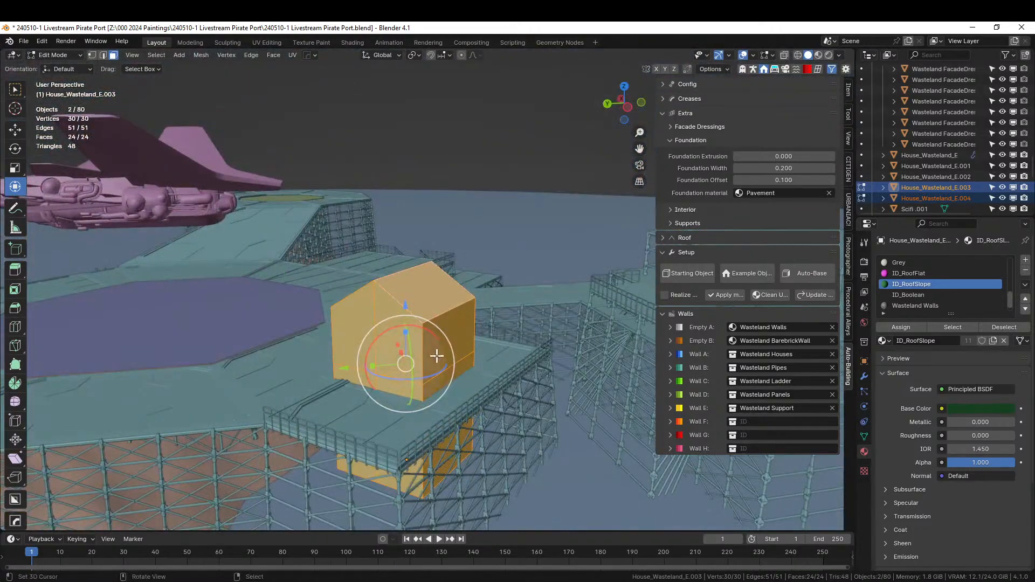
pyautogui.press('z')
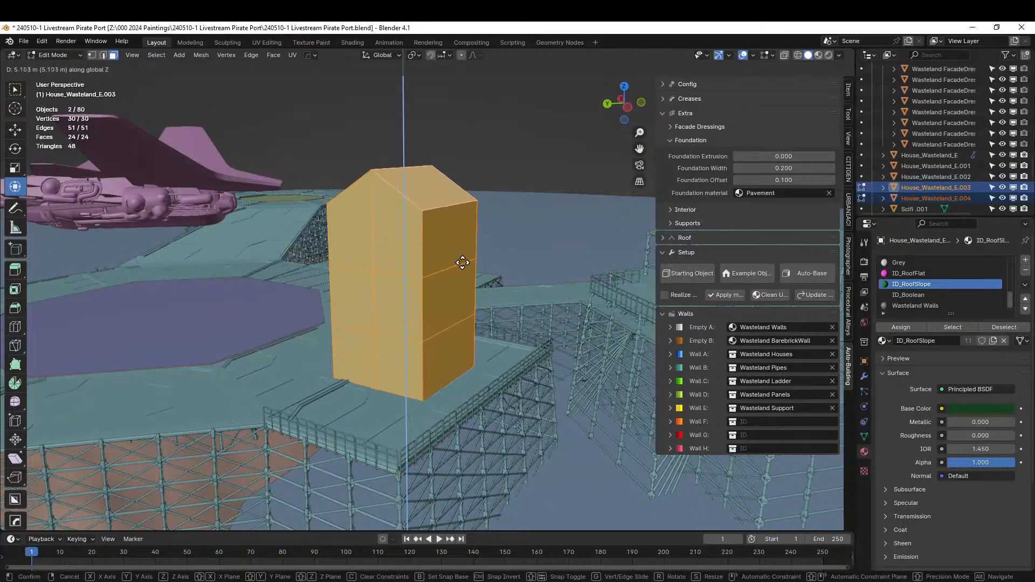
pyautogui.click(459, 258)
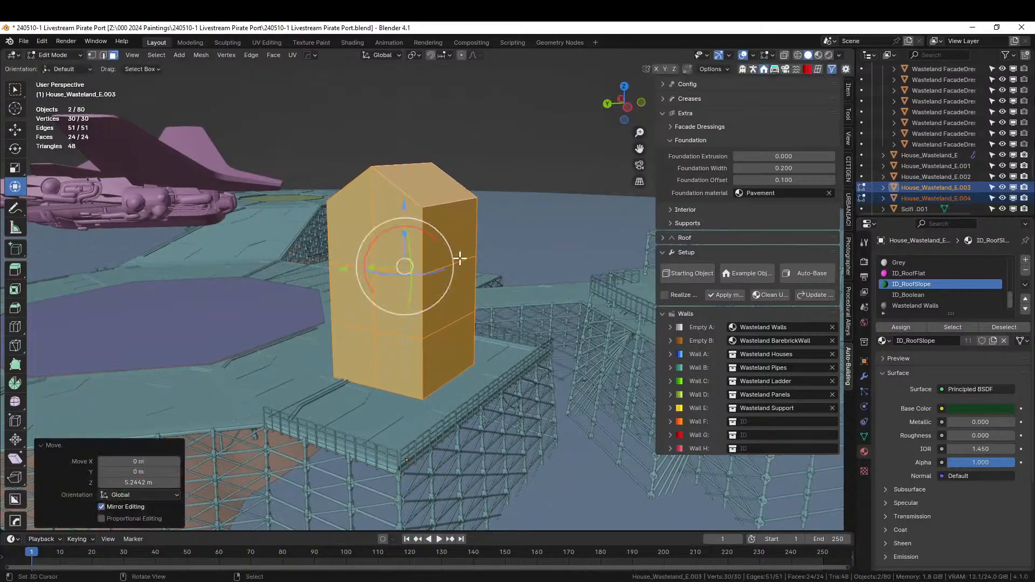
# Shift the whole building mesh about 1.61 m along X and -4.04 m along Y toward the wing's outer corner.
pyautogui.press('KP_7')
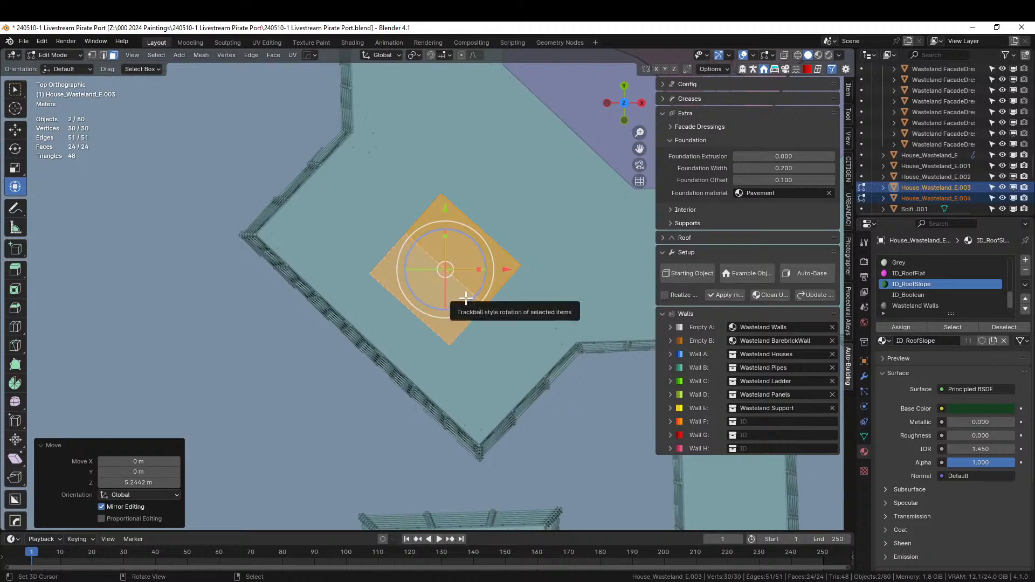
pyautogui.moveTo(467, 298); pyautogui.dragTo(498, 379)
pyautogui.moveTo(498, 380); pyautogui.dragTo(550, 376, button='middle')
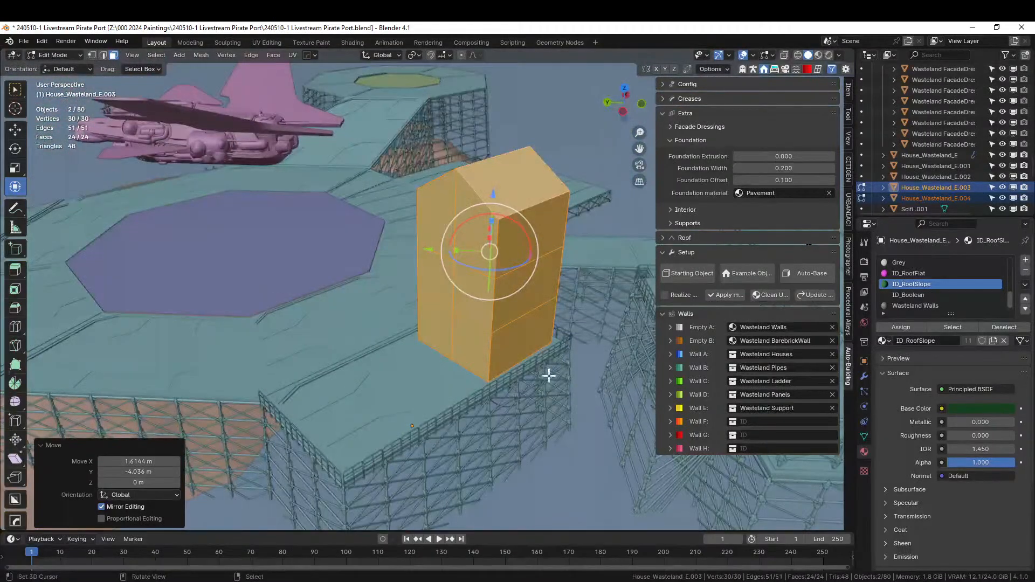
# Extrude the two ground-storey faces below the gable outward by 3 m, and repeat the extrusion twice to form a low wing.
pyautogui.click(466, 342)
pyautogui.keyDown('shift'); pyautogui.click(435, 331); pyautogui.keyUp('shift')
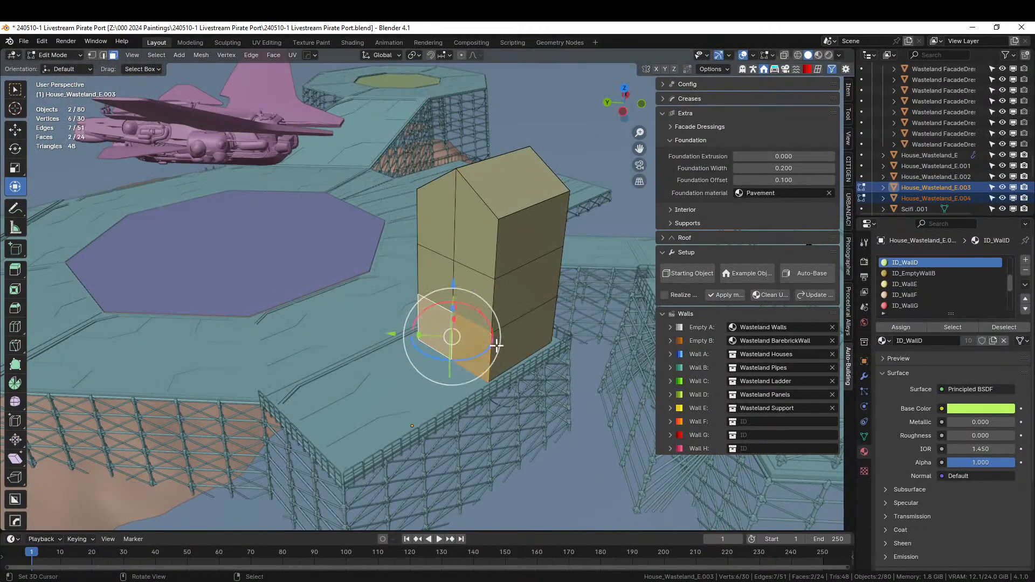
pyautogui.press('e')
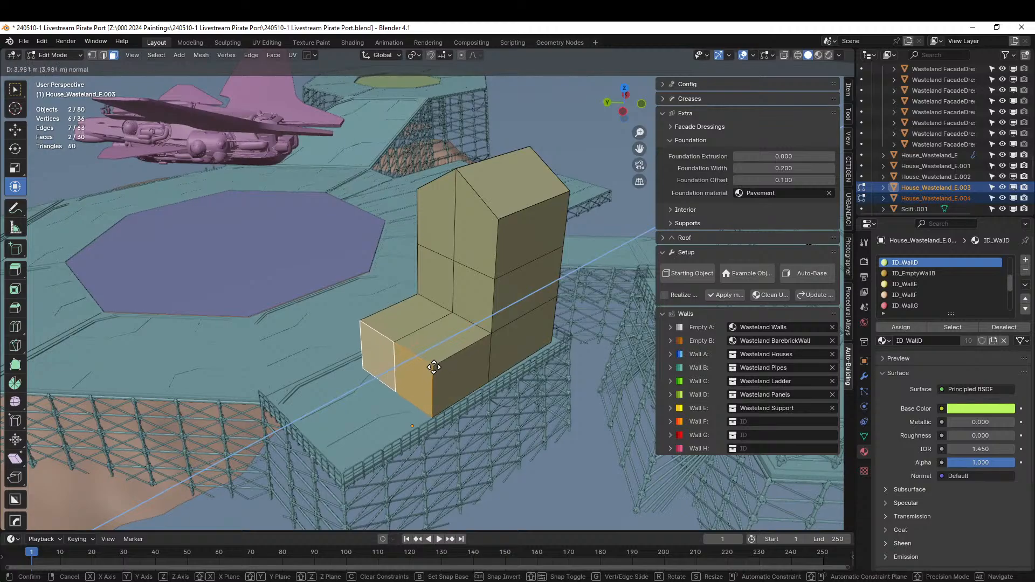
pyautogui.click(433, 368)
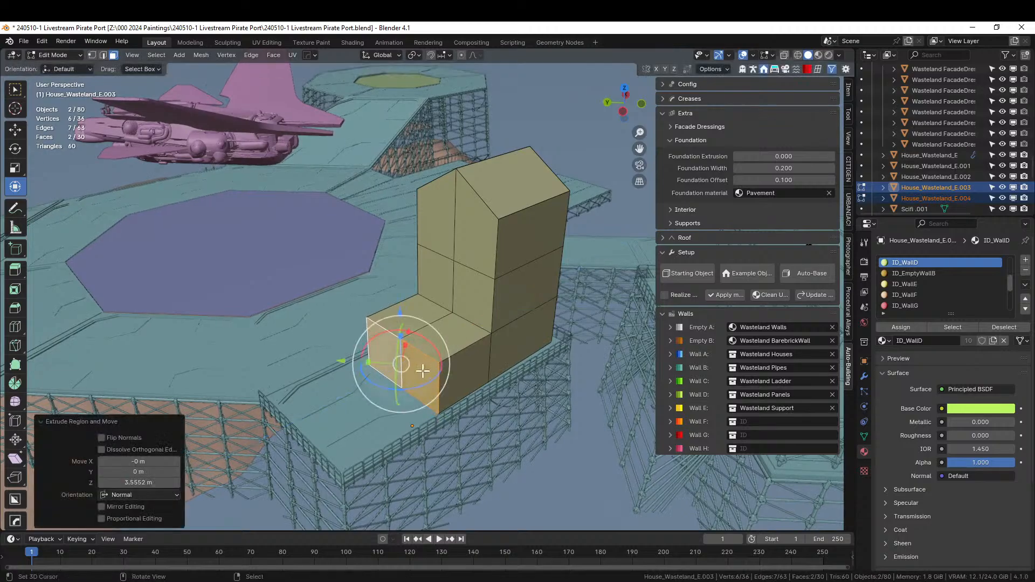
pyautogui.click(118, 482)
pyautogui.write('3')
pyautogui.press('Return')
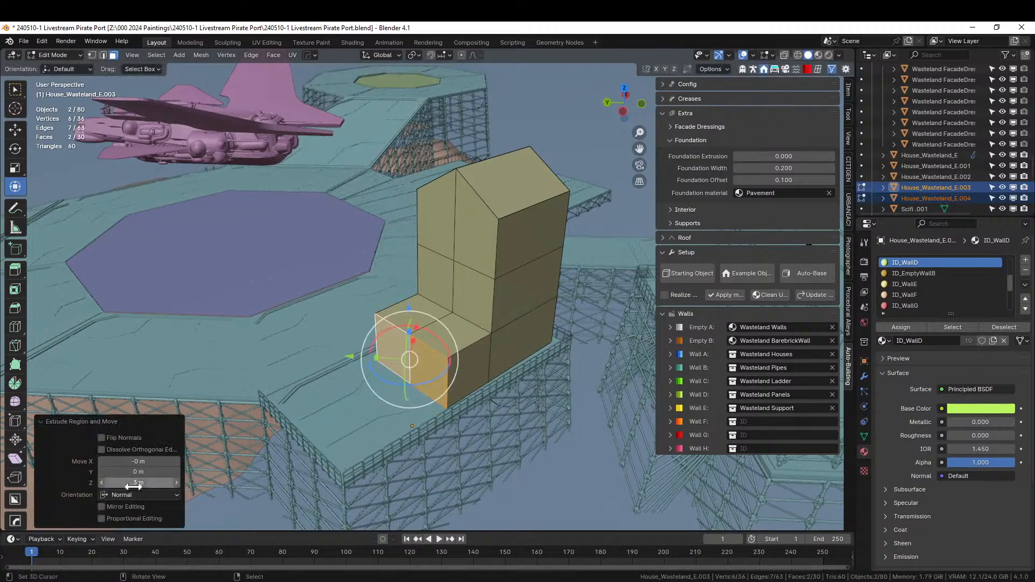
pyautogui.hotkey('shift', 'r')
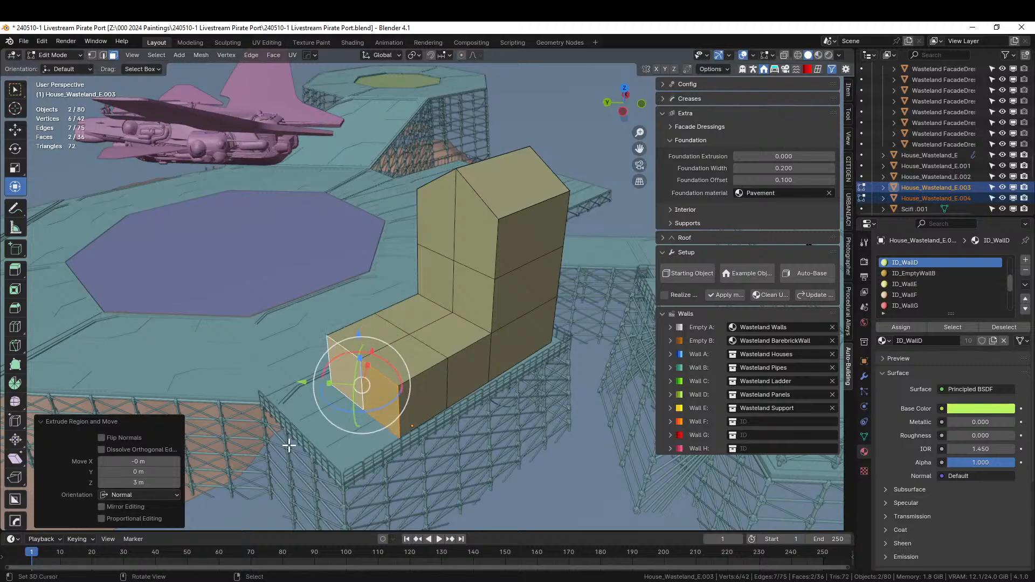
pyautogui.hotkey('shift', 'r')
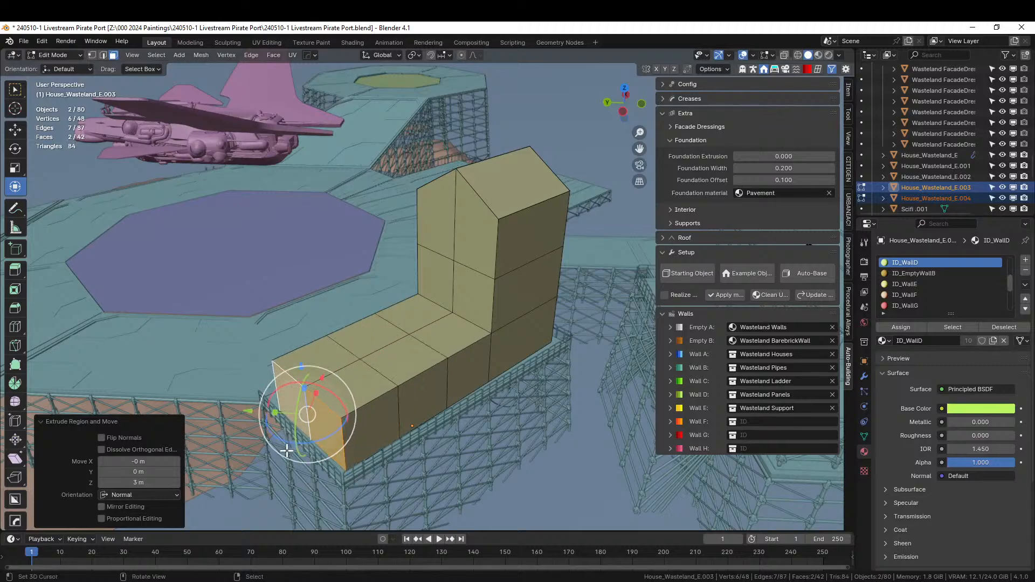
# Nudge the whole mesh in top view by about (-0.13, 0.03) m and (0.24, -0.11) m to sit inside the platform's railings.
pyautogui.moveTo(287, 452); pyautogui.dragTo(522, 487, button='middle')
pyautogui.press('KP_7')
pyautogui.press('a')
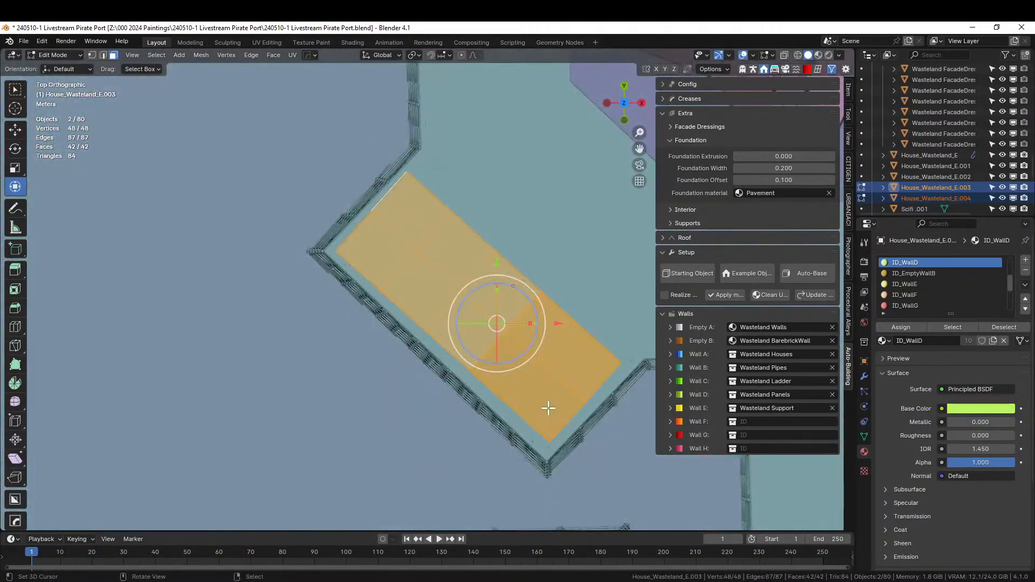
pyautogui.press('g')
pyautogui.click(546, 408)
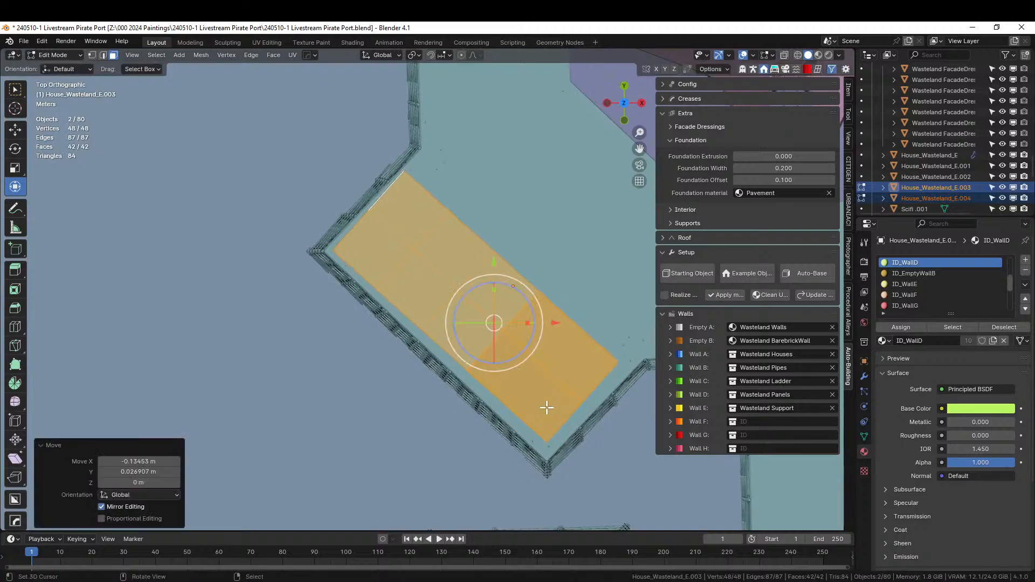
pyautogui.press('g')
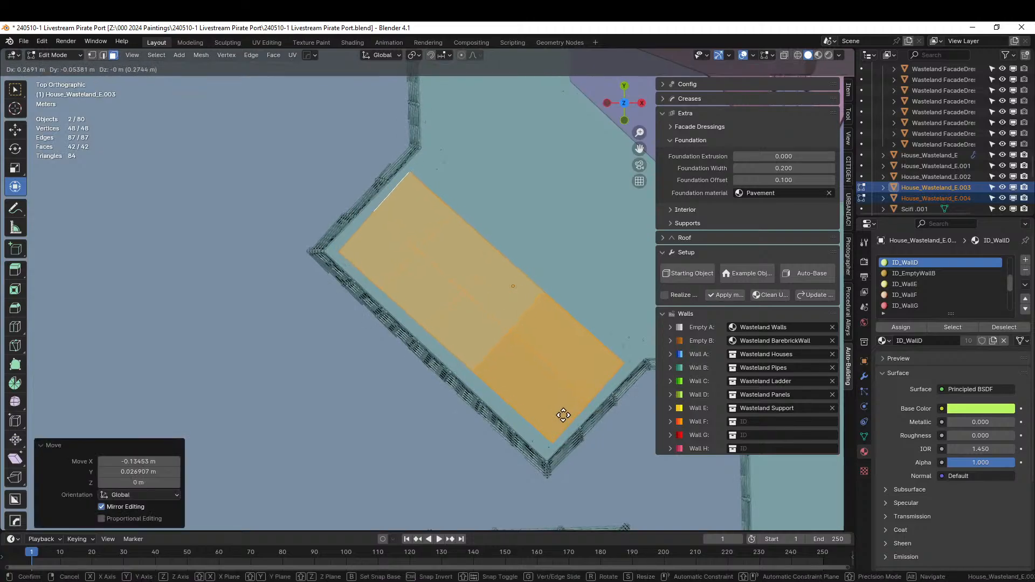
pyautogui.click(558, 415)
# Extrude one top face at the far end of the low wing upward by 3 m and return to Object Mode.
pyautogui.moveTo(553, 413); pyautogui.dragTo(372, 323, button='middle')
pyautogui.scroll(-5, 377, 329)
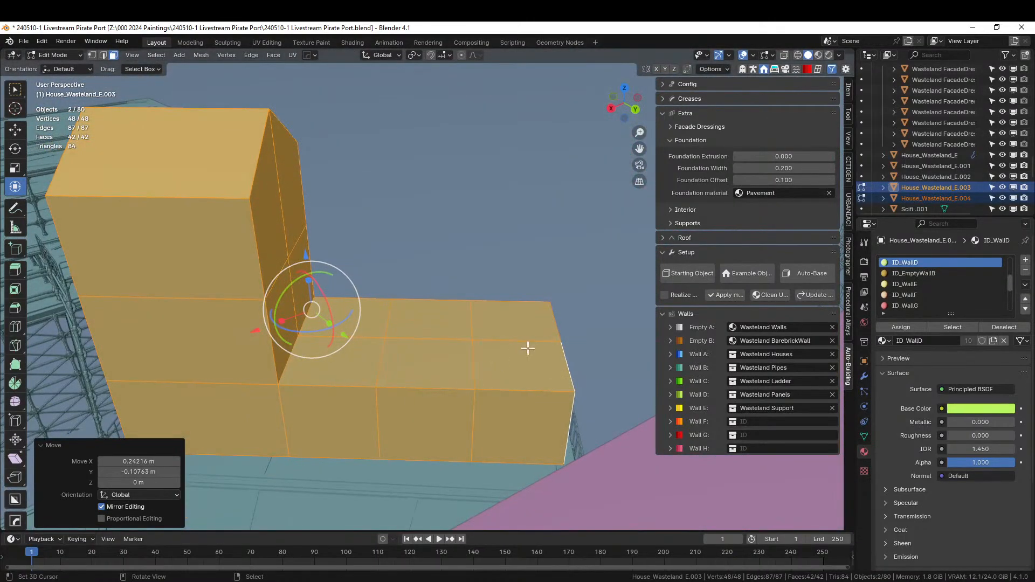
pyautogui.click(492, 312)
pyautogui.press('e')
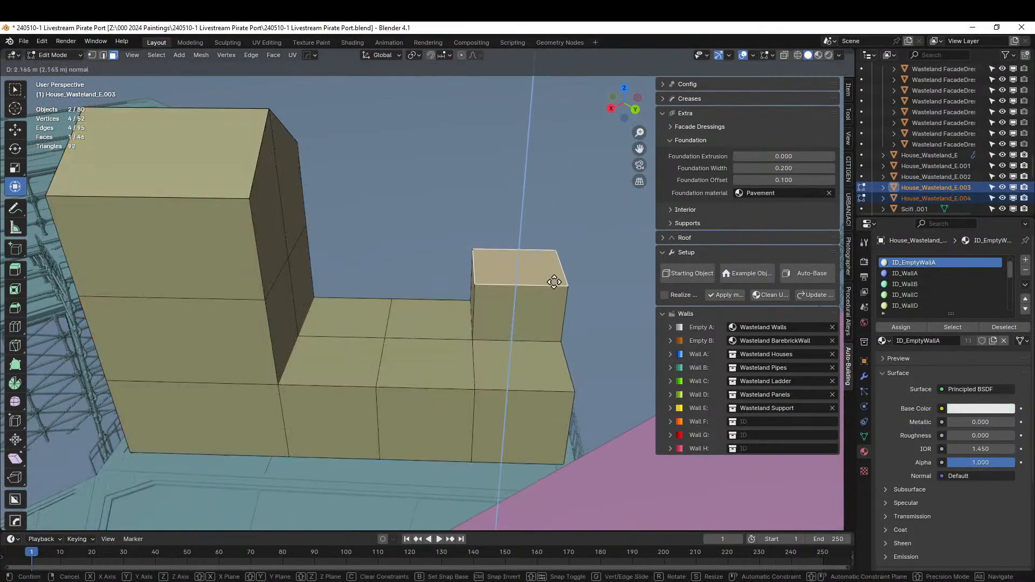
pyautogui.click(555, 278)
pyautogui.click(149, 480)
pyautogui.write('3')
pyautogui.press('Return')
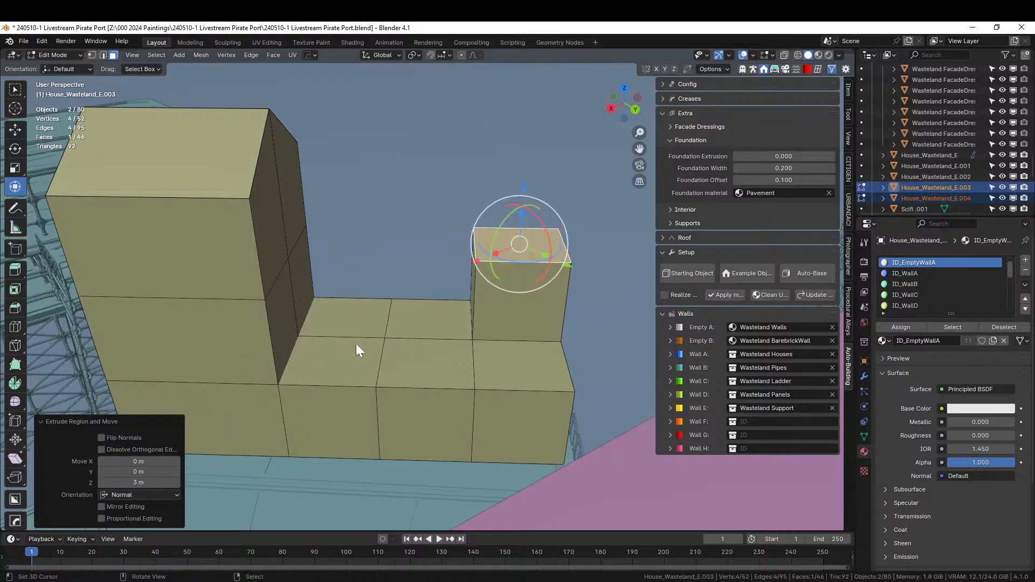
pyautogui.moveTo(361, 342); pyautogui.dragTo(587, 398, button='middle')
pyautogui.press('Tab')
pyautogui.scroll(-3, 533, 435)
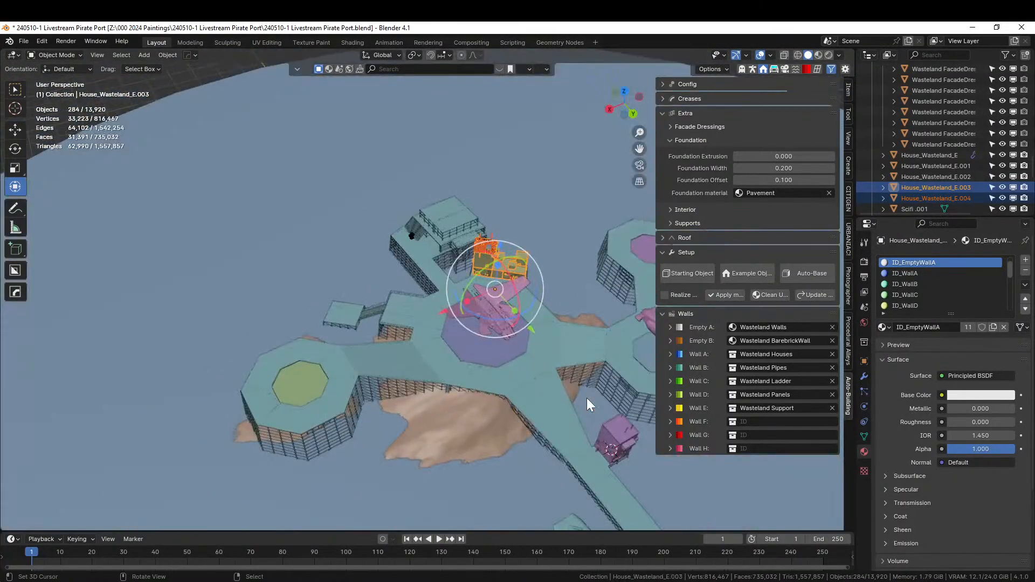
pyautogui.moveTo(587, 398); pyautogui.dragTo(588, 420, button='middle')
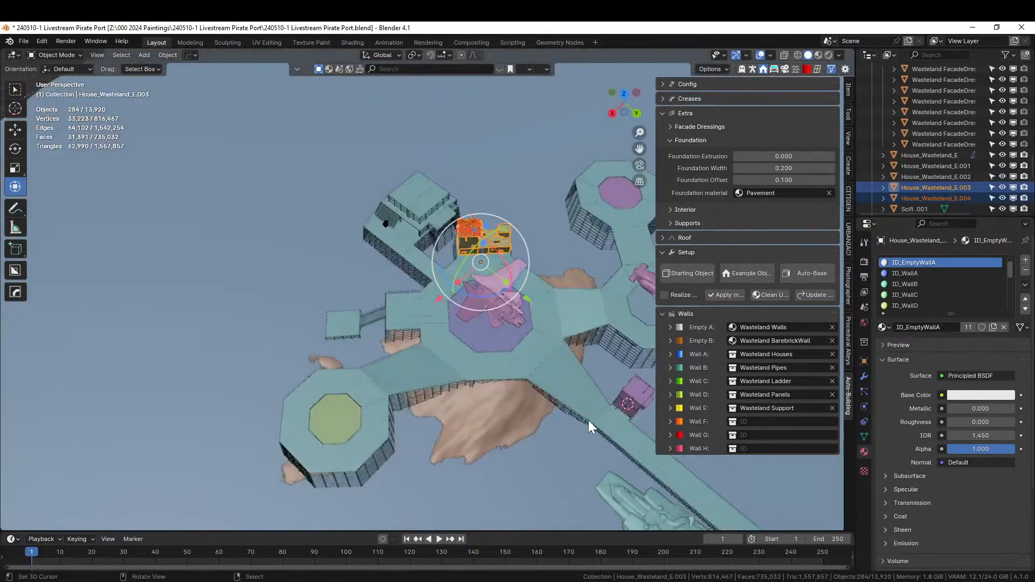
pyautogui.scroll(2, 564, 432)
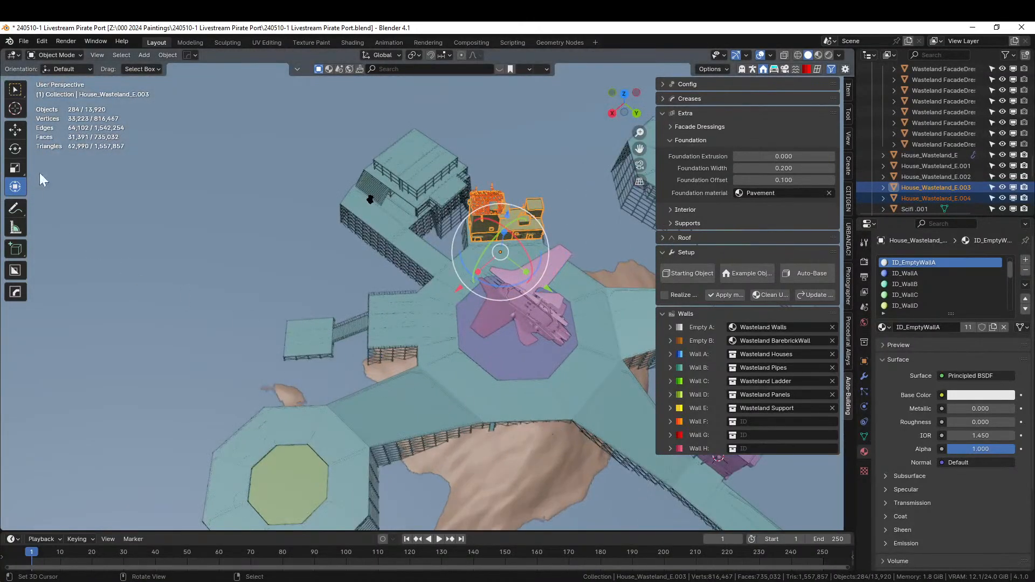
pyautogui.click(41, 42)
pyautogui.moveTo(81, 75)
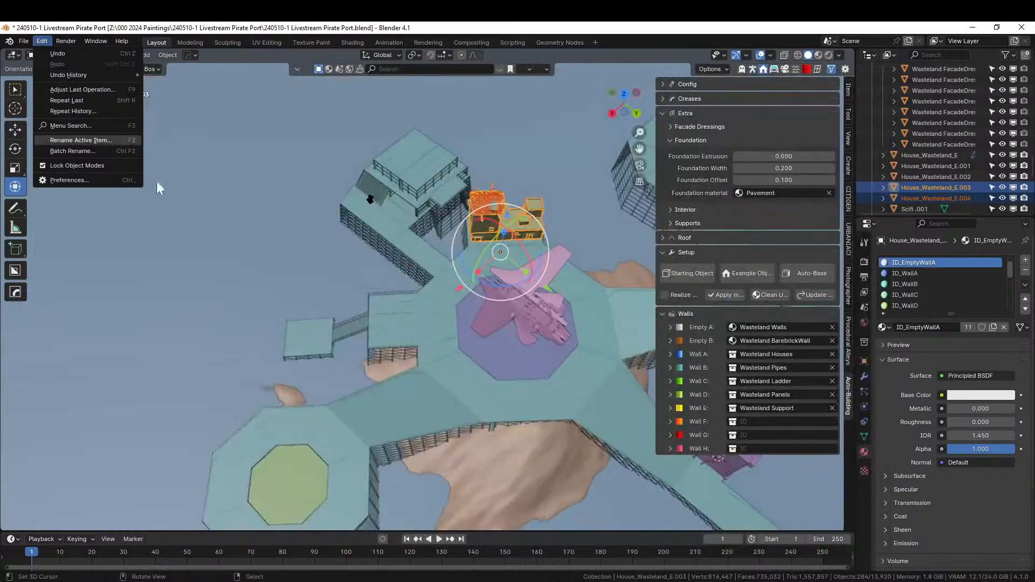
pyautogui.click(41, 39)
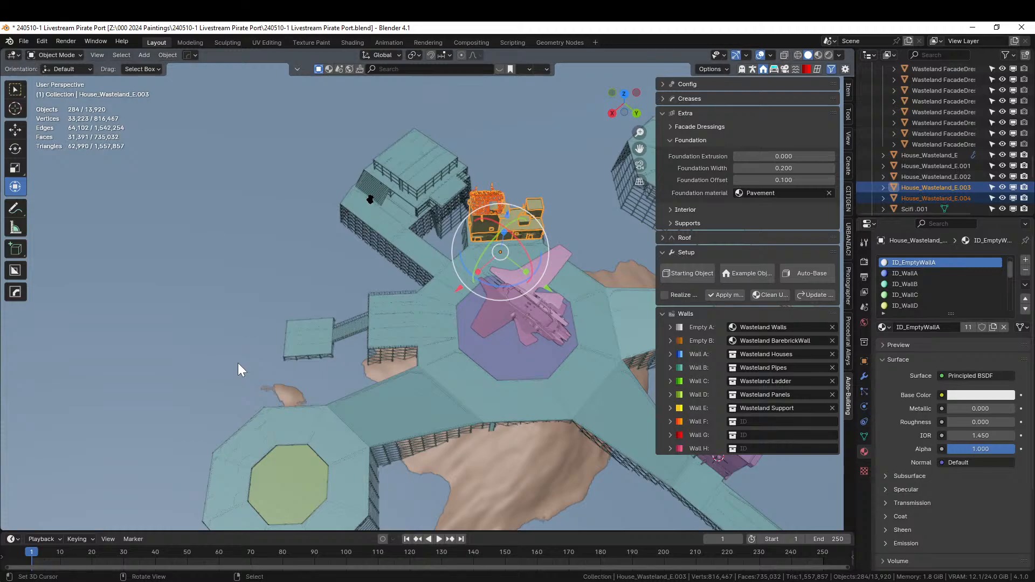
# Roll back through the undo history to the Object Mode state before the roof faces were duplicated, and copy the gabled building.
pyautogui.press('/')
pyautogui.press('/')
pyautogui.click(47, 41)
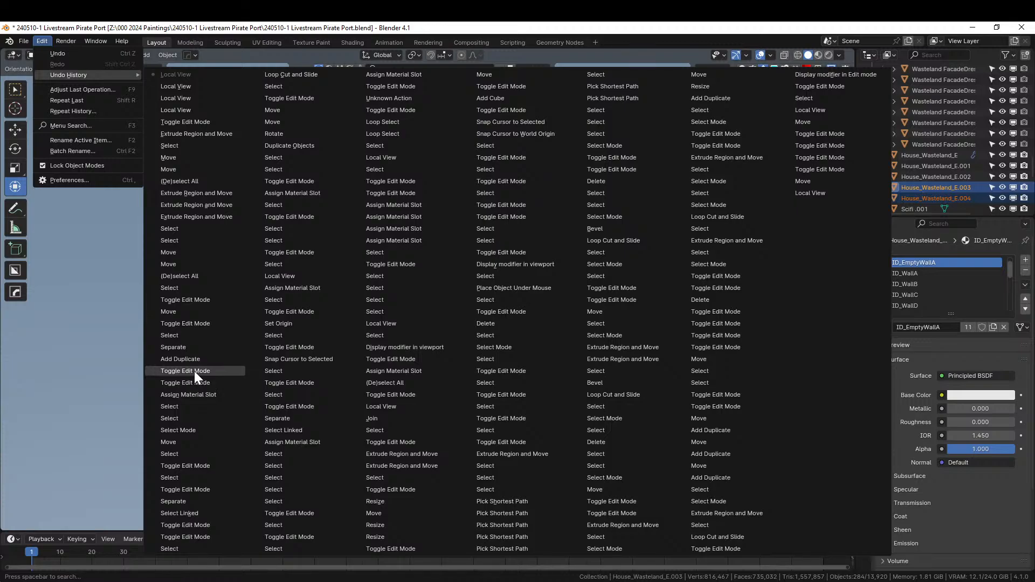
pyautogui.click(185, 371)
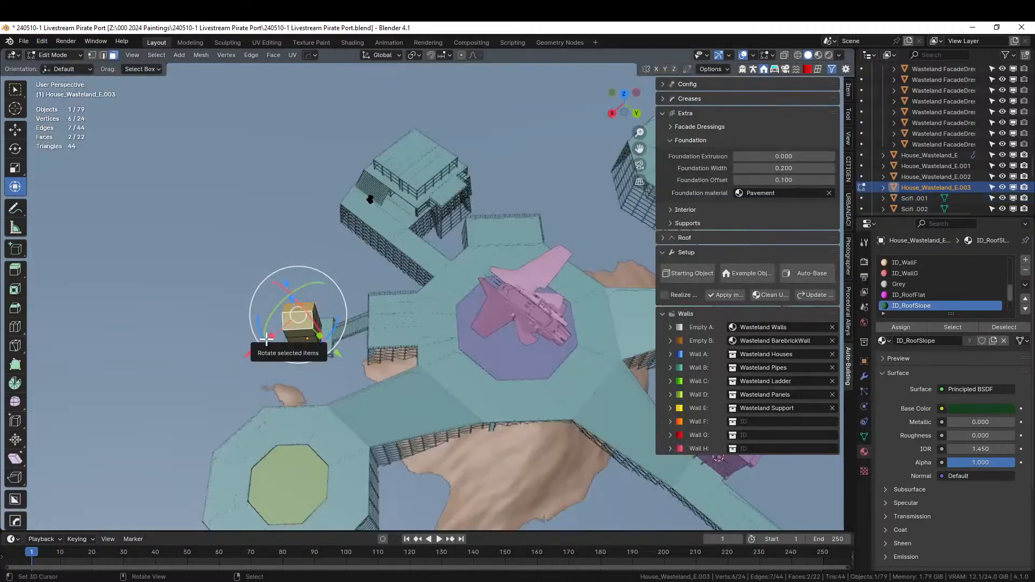
pyautogui.click(49, 54)
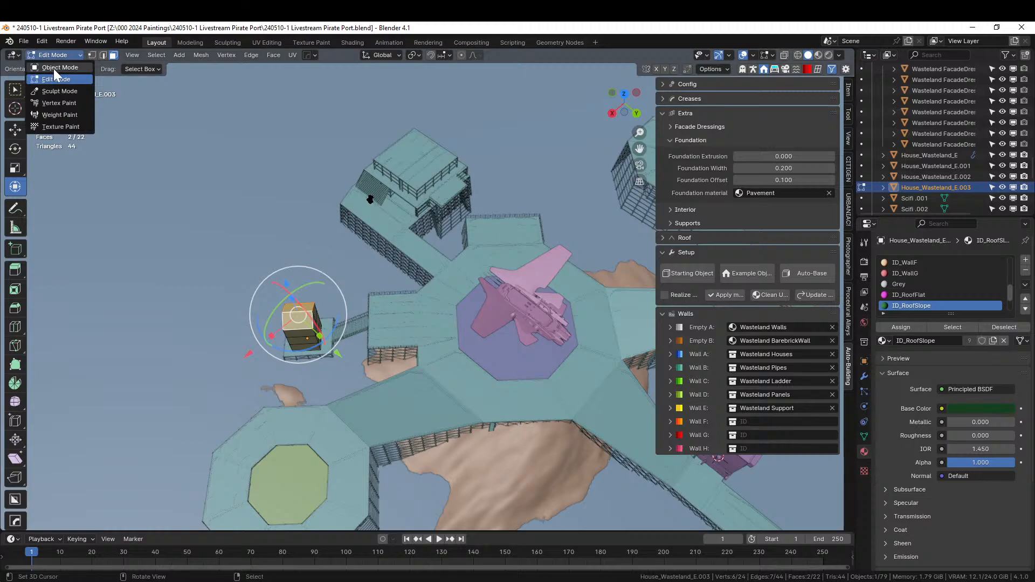
pyautogui.click(37, 40)
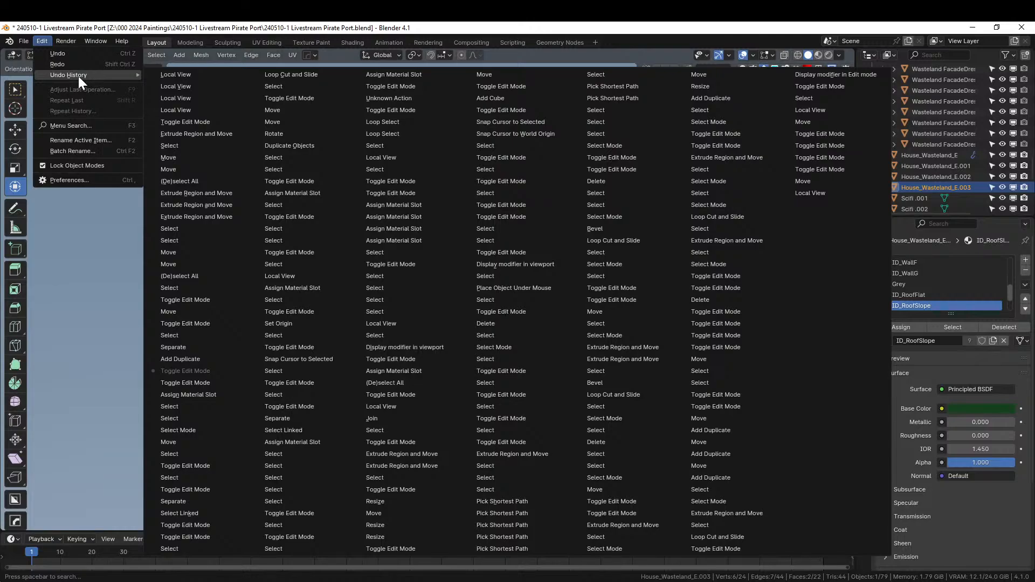
pyautogui.click(200, 385)
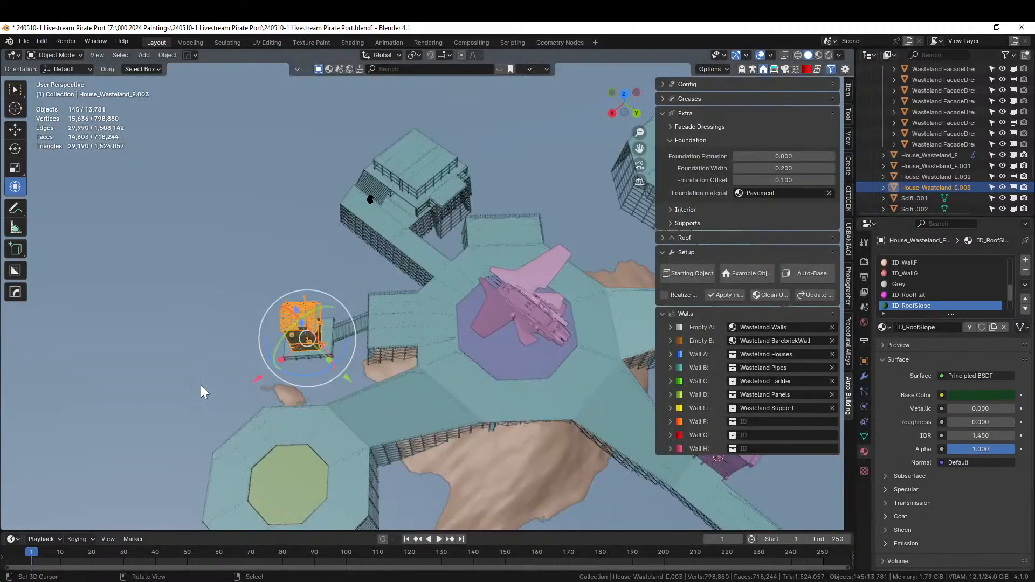
pyautogui.rightClick(305, 334)
pyautogui.click(305, 334)
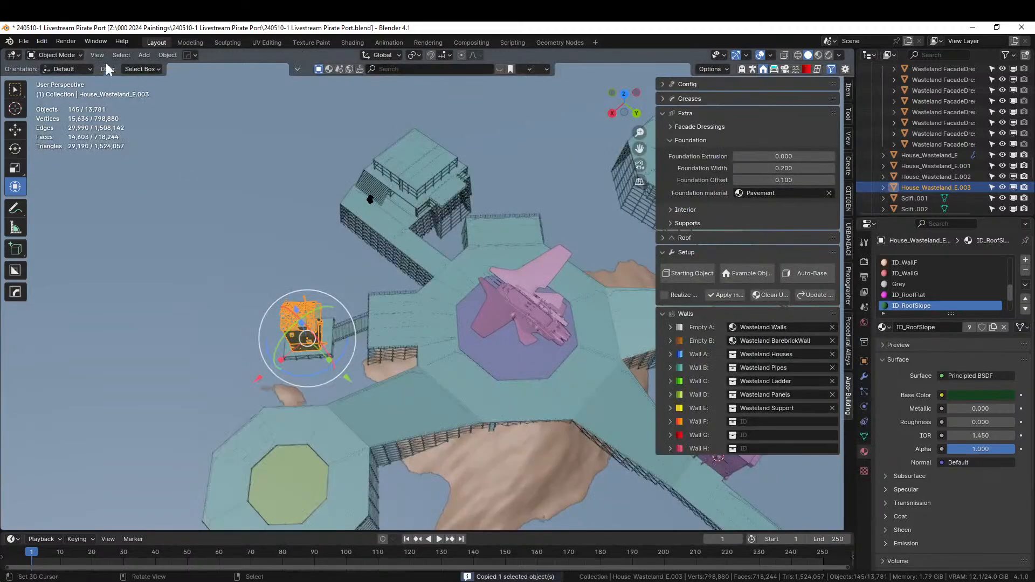
# Restore the latest Local View state from the undo history and paste the copied building back onto its small platform.
pyautogui.click(42, 42)
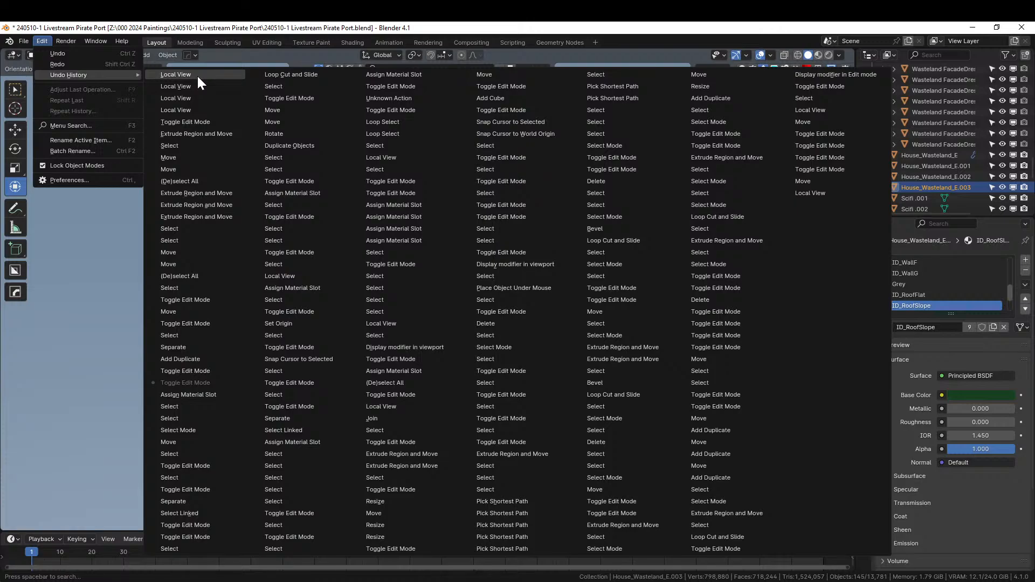
pyautogui.click(197, 78)
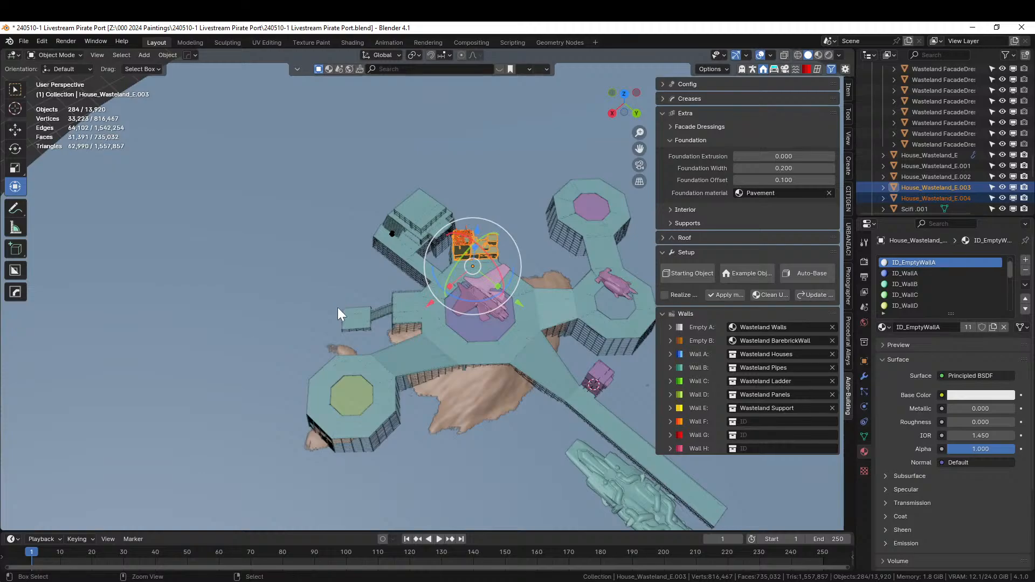
pyautogui.hotkey('ctrl', 'v')
pyautogui.moveTo(338, 308); pyautogui.dragTo(342, 279, button='middle')
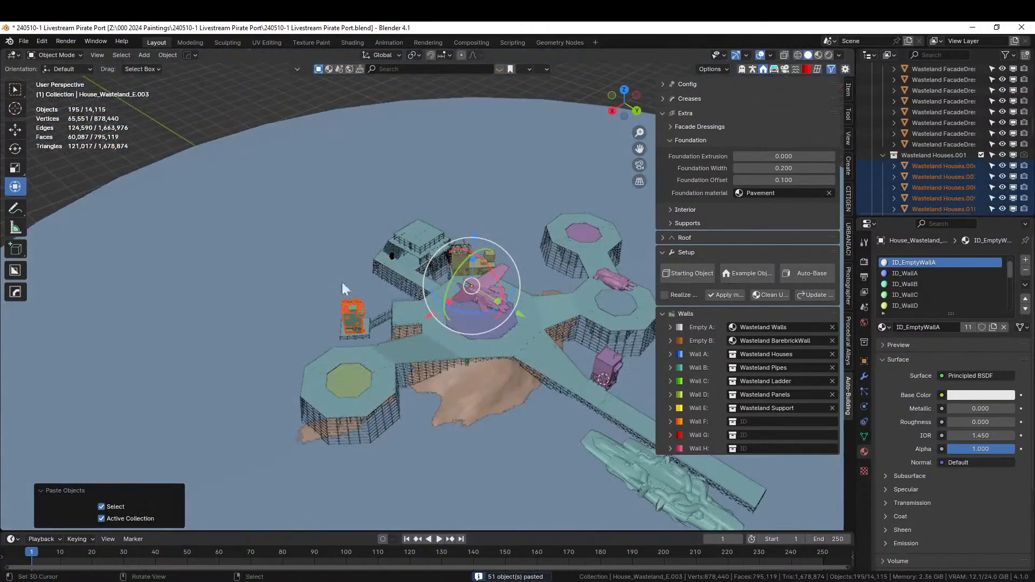
# Save the project file with the copied gabled building standing on its small platform.
pyautogui.scroll(4, 379, 309)
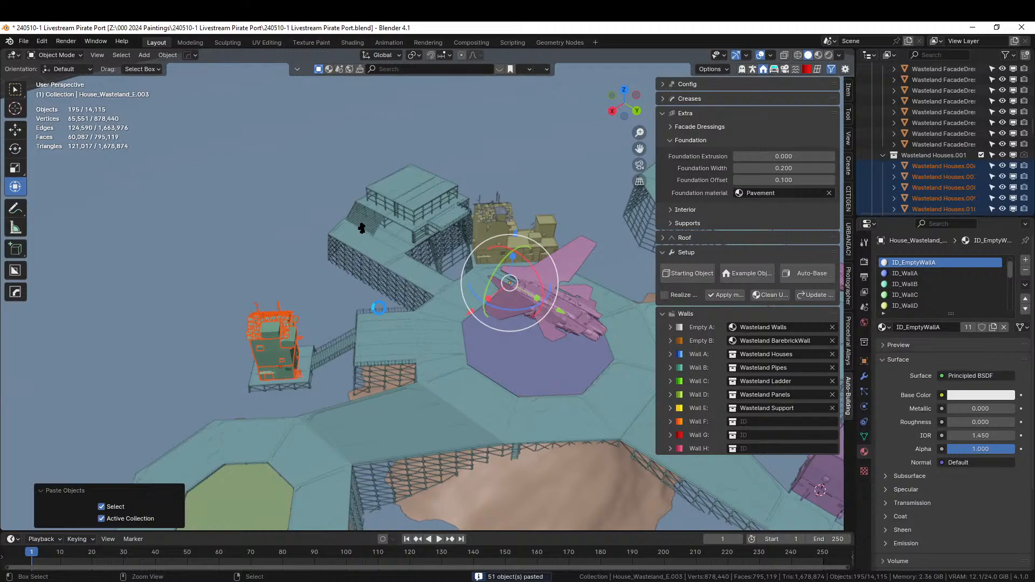
pyautogui.hotkey('ctrl', 's')
pyautogui.moveTo(380, 306); pyautogui.dragTo(182, 225, button='middle')
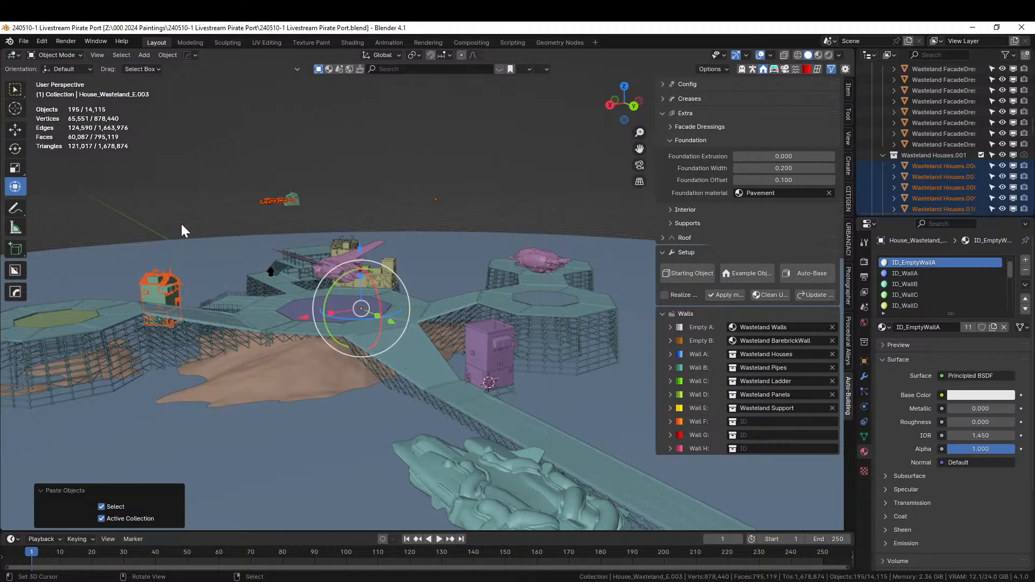
pyautogui.scroll(2, 182, 225)
pyautogui.moveTo(182, 227); pyautogui.dragTo(496, 193, button='middle')
pyautogui.scroll(3, 383, 305)
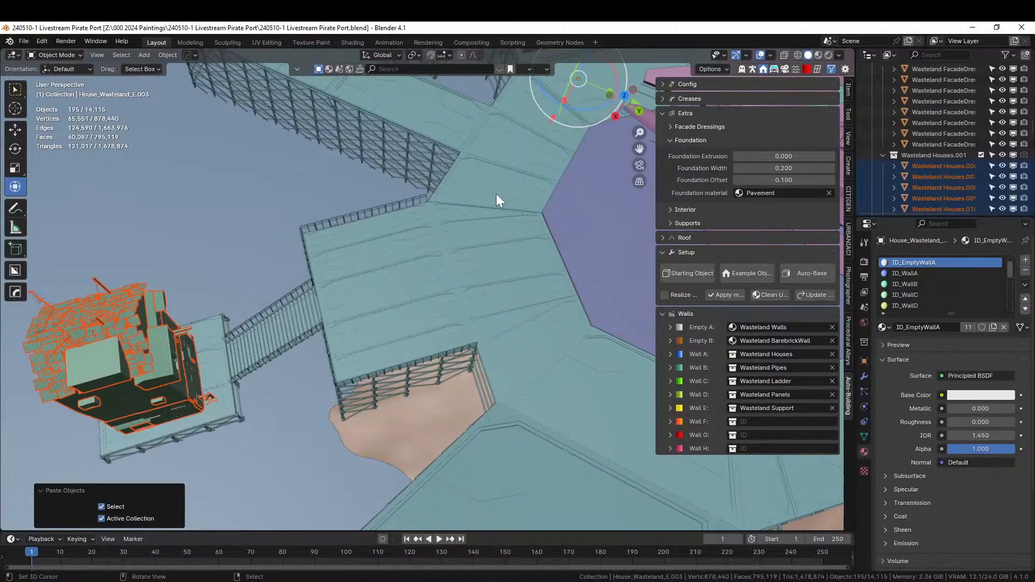
pyautogui.moveTo(499, 303); pyautogui.dragTo(248, 264, button='middle')
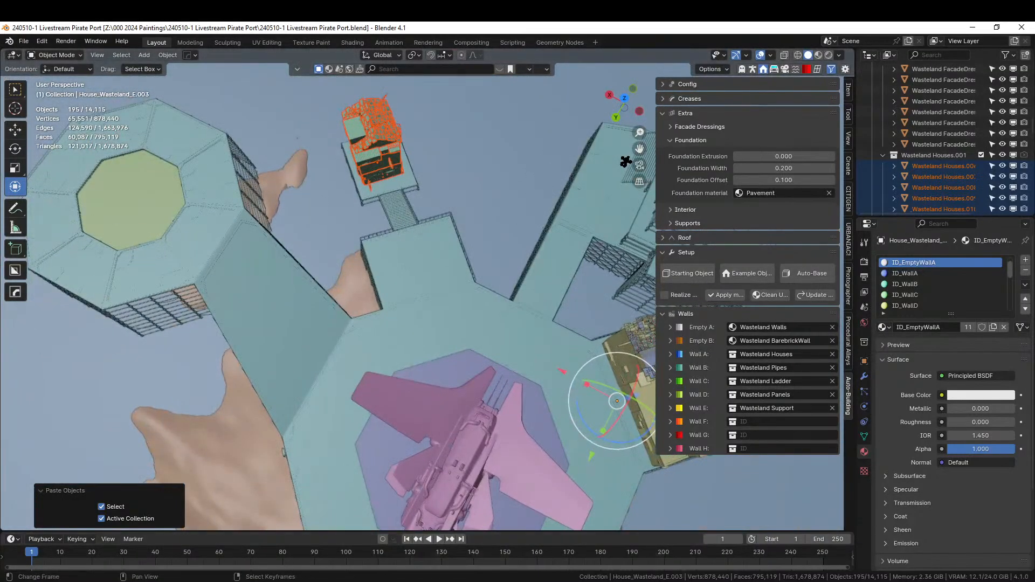
# Look over the other open Blender files, close the unsaved palm island scene, and return to the pirate port file.
pyautogui.moveTo(515, 581)
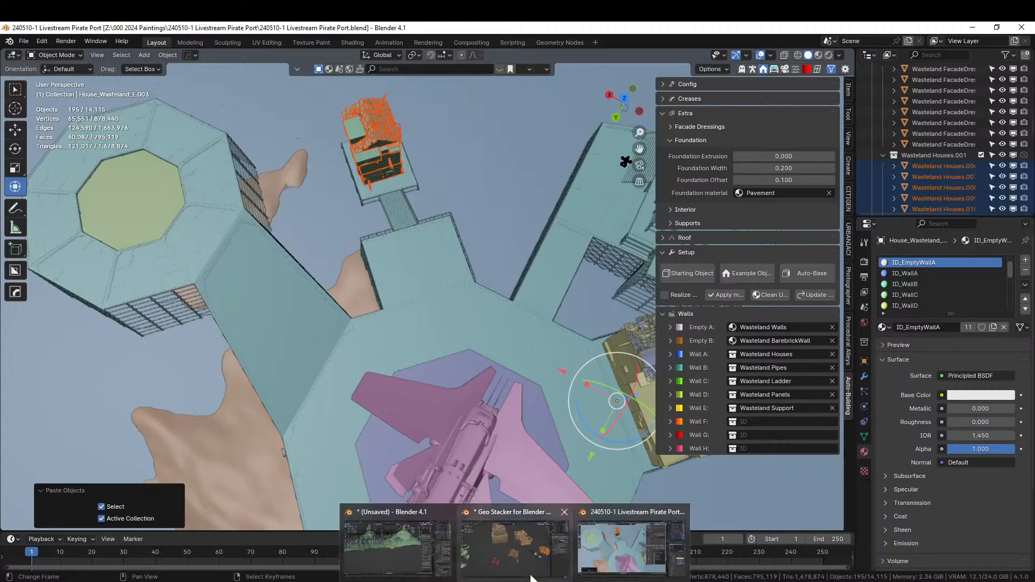
pyautogui.click(515, 545)
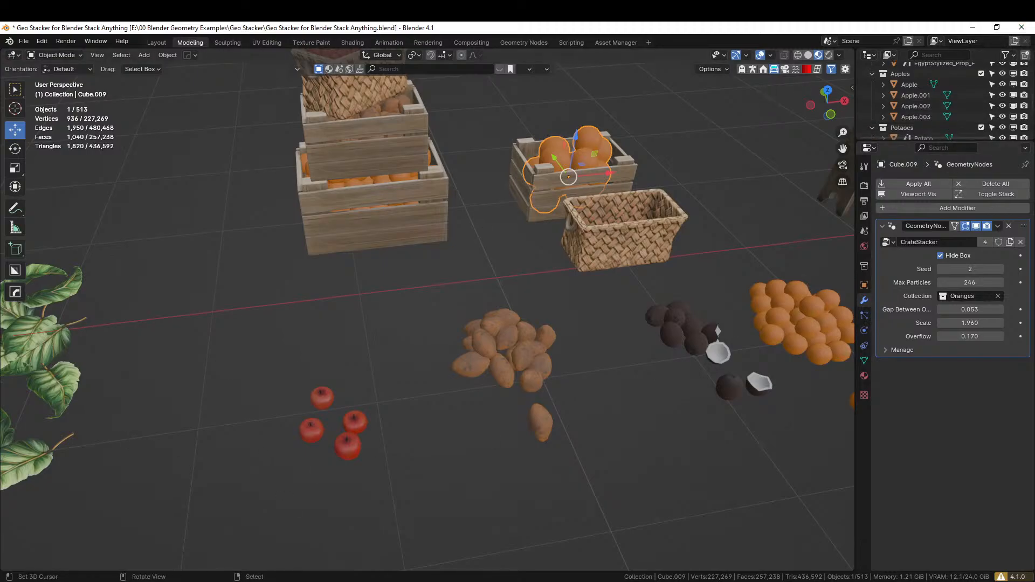
pyautogui.click(393, 540)
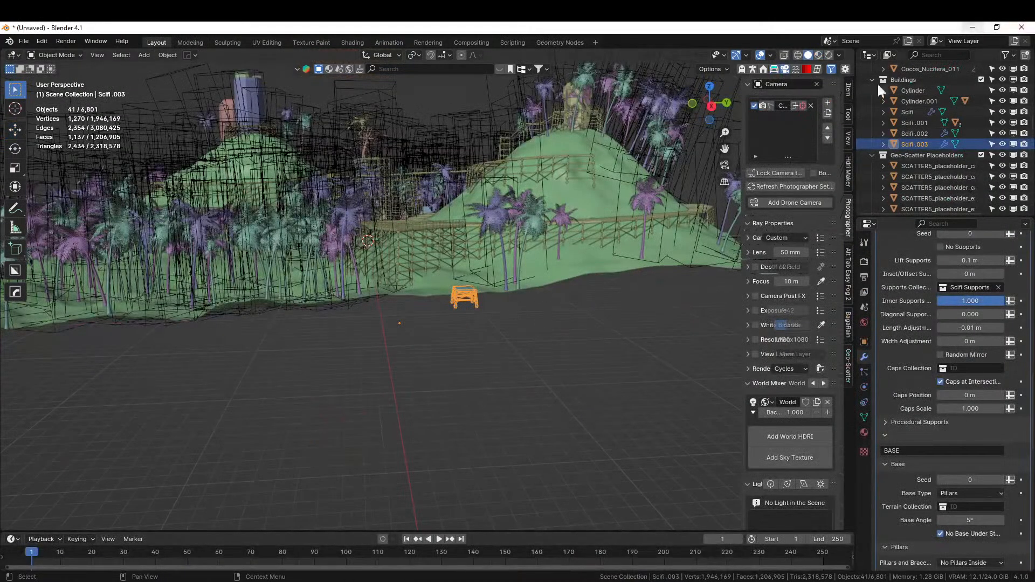
pyautogui.moveTo(539, 247); pyautogui.dragTo(516, 322, button='middle')
pyautogui.scroll(-4, 543, 322)
pyautogui.scroll(-4, 516, 322)
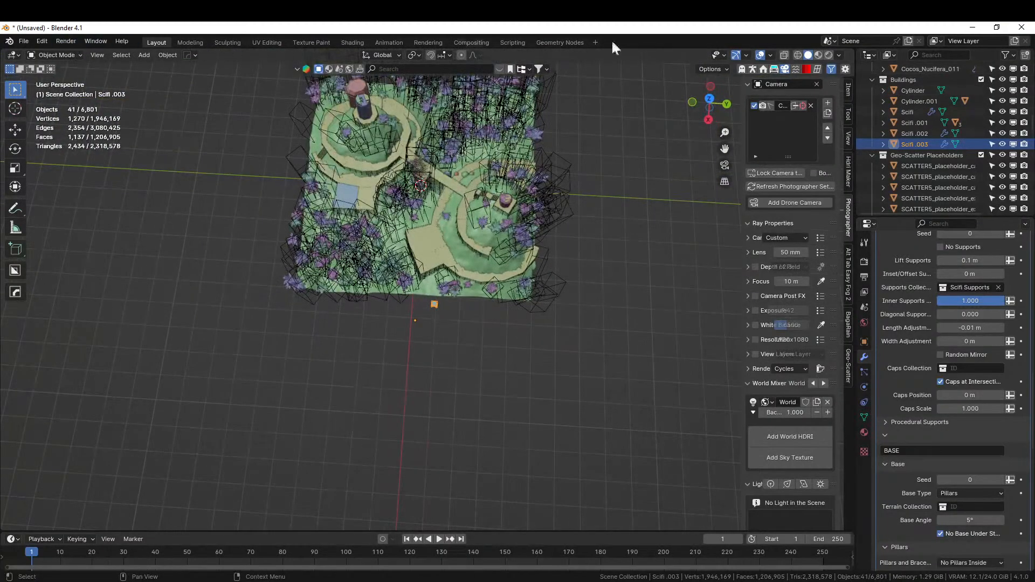
pyautogui.click(1022, 27)
pyautogui.click(543, 327)
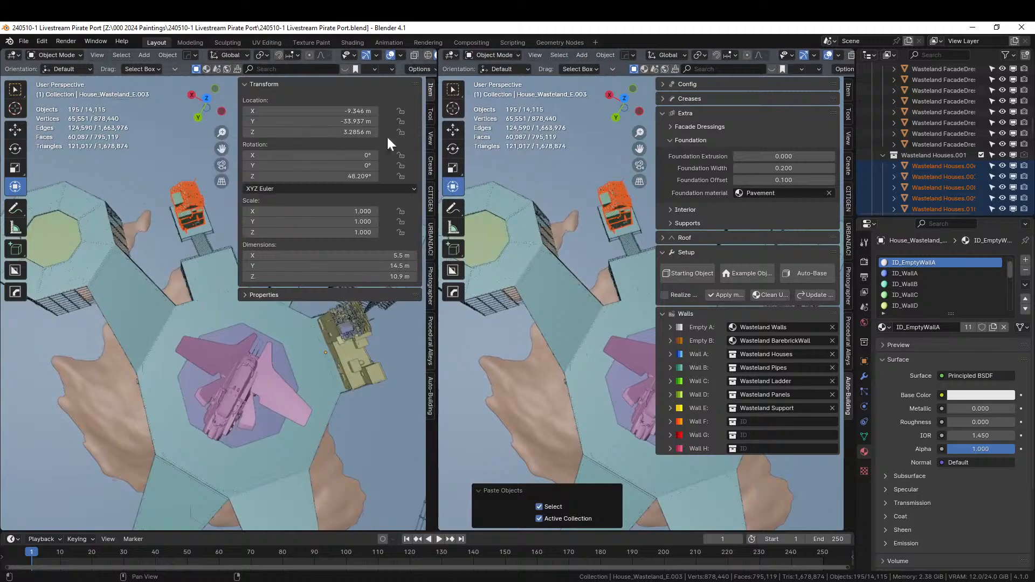
# Show the Asset Browser in the split-off viewport area and search the Ian Hubert Patreon library for "CONT".
pyautogui.hotkey('shift', 'F1')
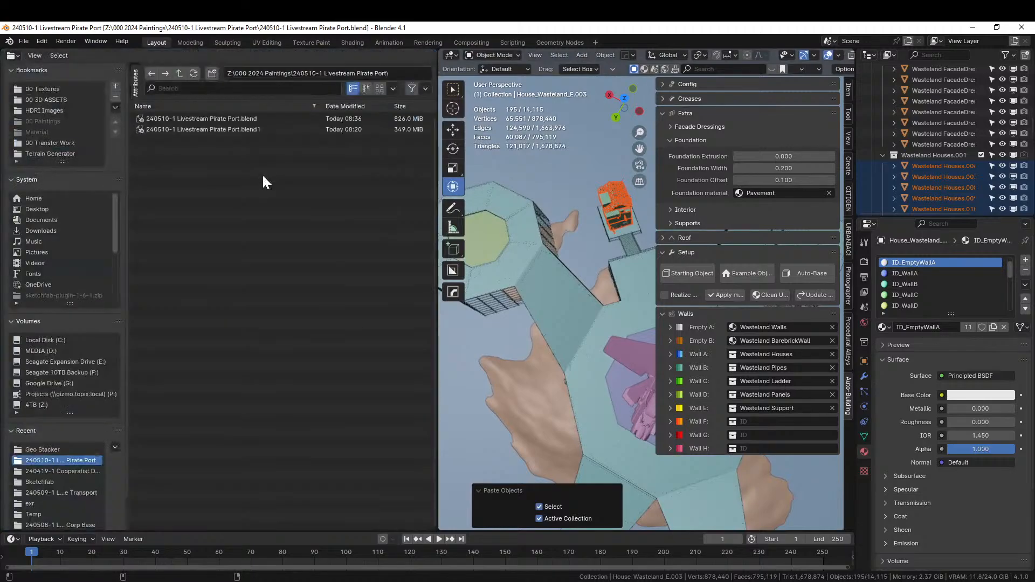
pyautogui.hotkey('shift', 'F1')
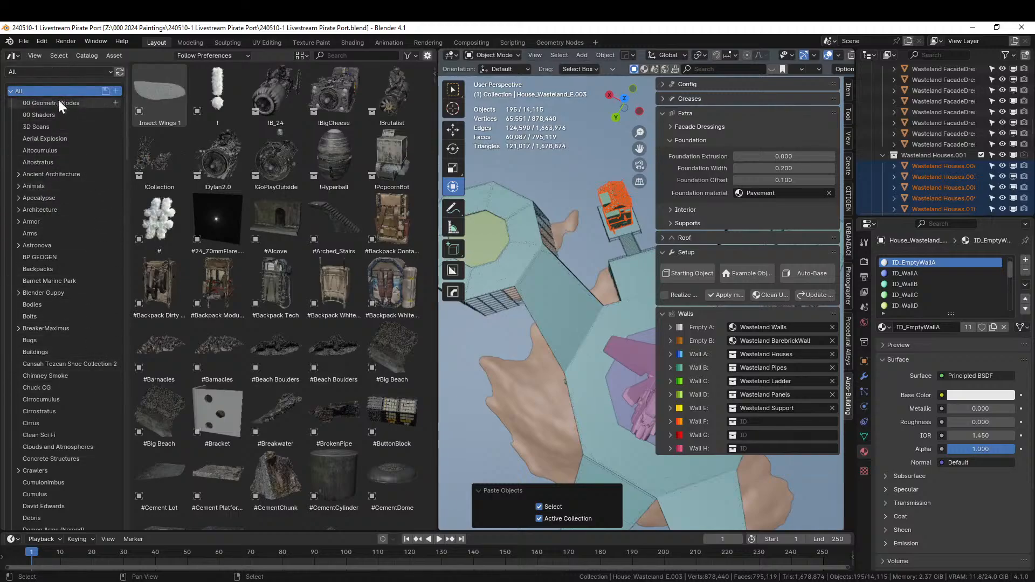
pyautogui.click(51, 70)
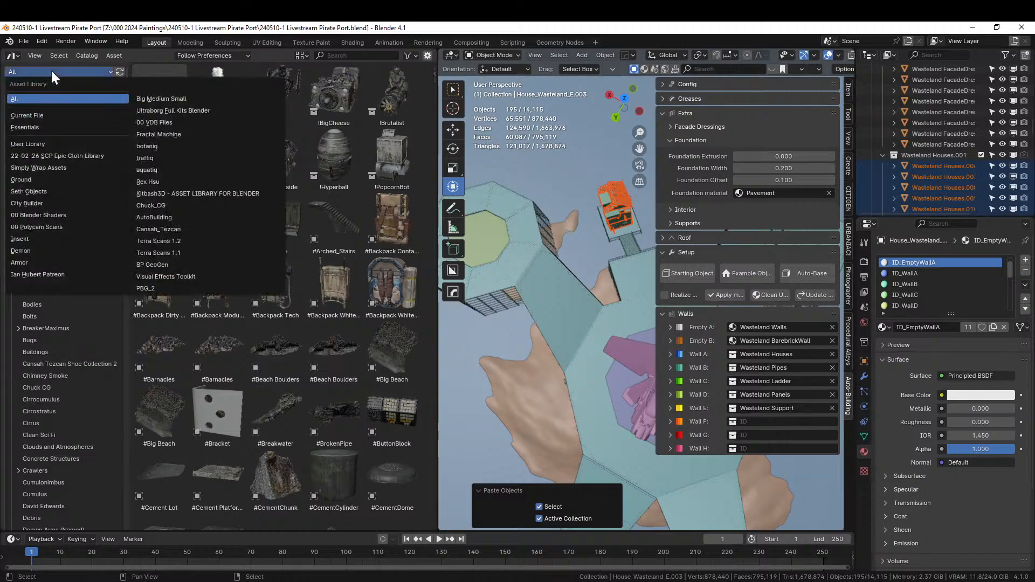
pyautogui.click(40, 273)
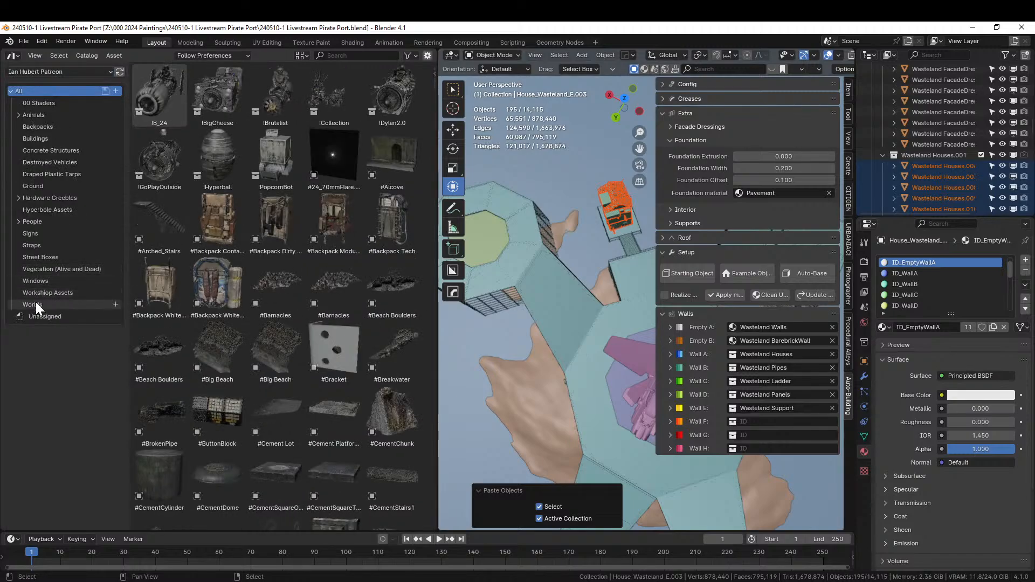
pyautogui.click(360, 56)
pyautogui.write('CONT')
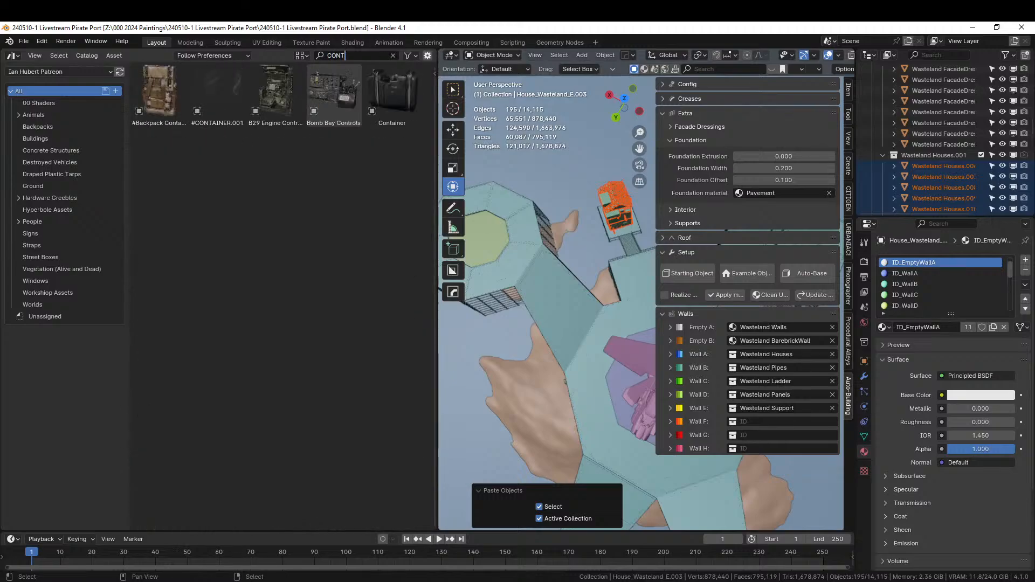
pyautogui.press('Return')
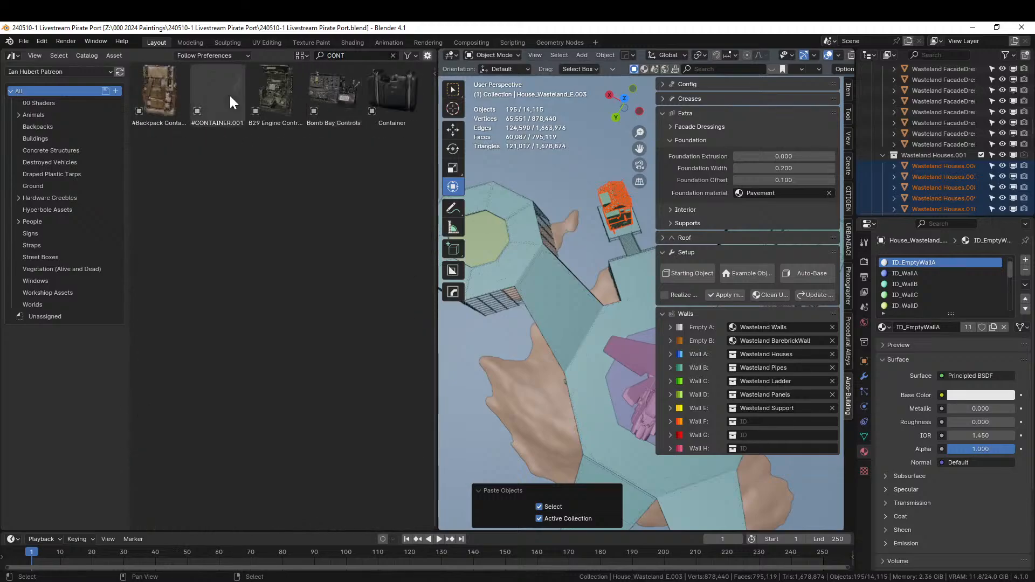
# Place the #CONTAINER.001 asset on the deck before the small stairway and return to a single viewport in top view.
pyautogui.moveTo(210, 84)
pyautogui.mouseDown()
pyautogui.moveTo(405, 200)
pyautogui.moveTo(632, 277)
pyautogui.mouseUp()
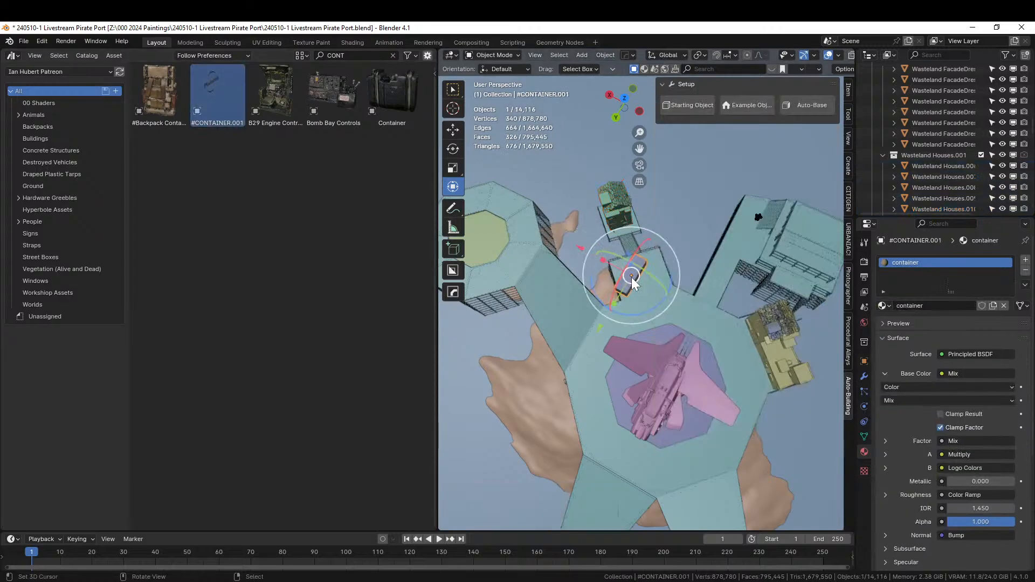
pyautogui.rightClick(142, 50)
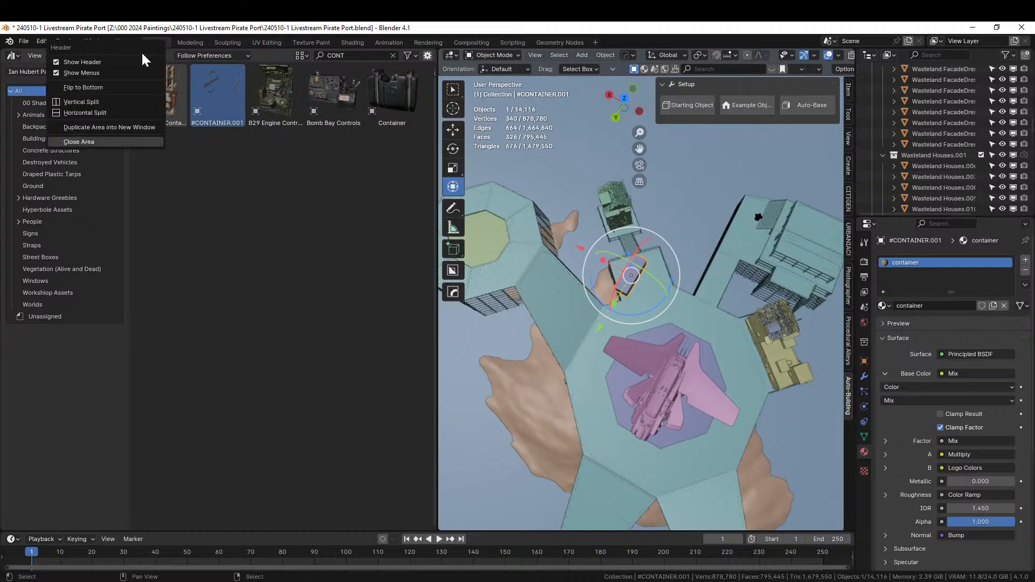
pyautogui.click(111, 128)
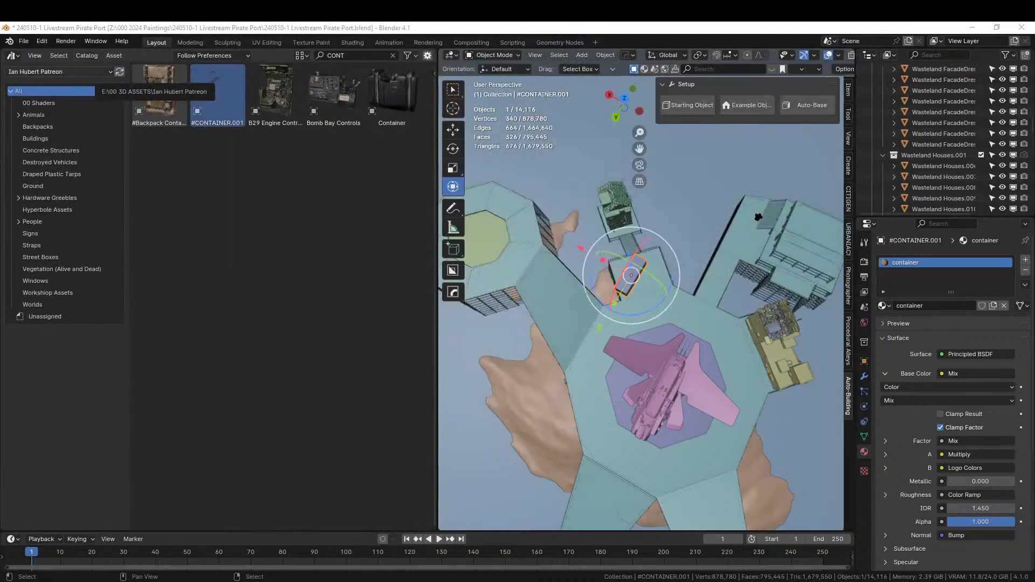
pyautogui.rightClick(154, 52)
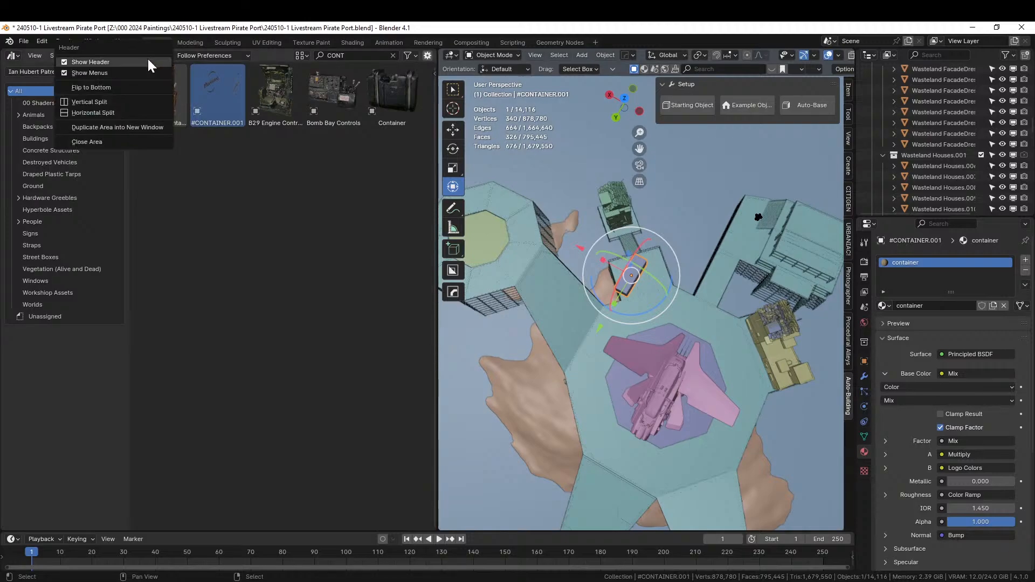
pyautogui.click(106, 141)
pyautogui.press('KP_7')
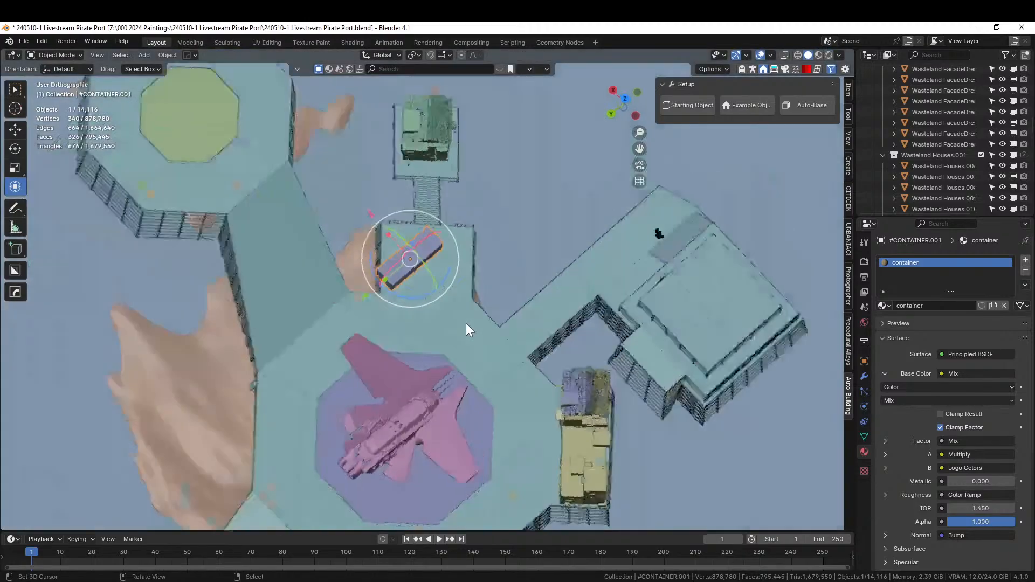
pyautogui.scroll(1, 534, 337)
pyautogui.click(561, 352)
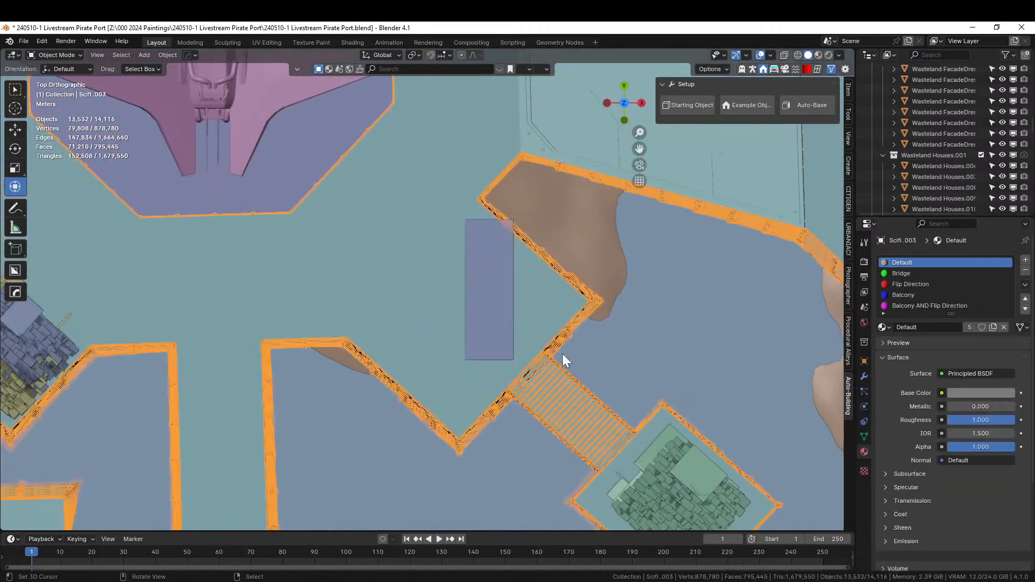
pyautogui.press('r')
pyautogui.rightClick(579, 335)
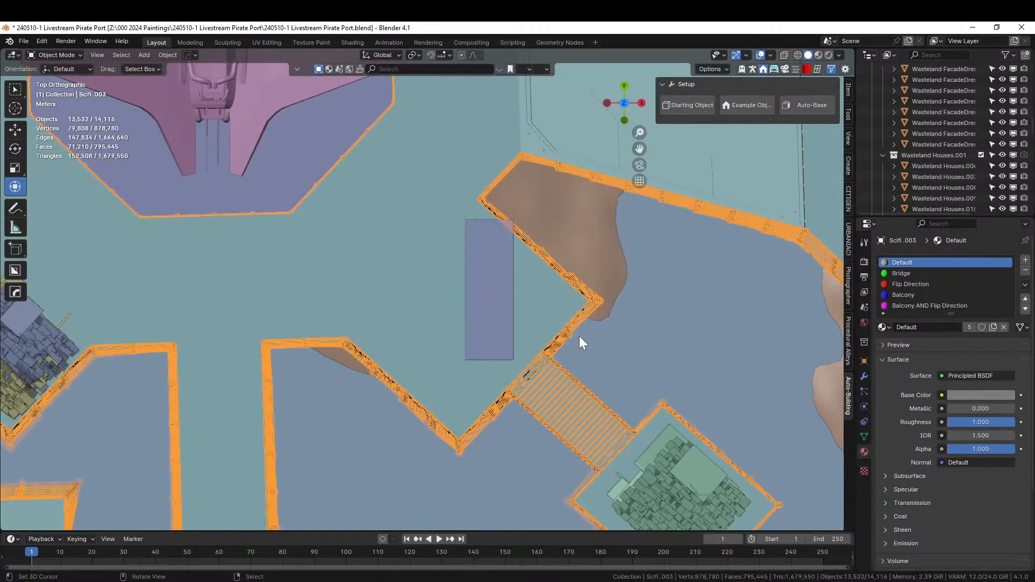
# Rotate the container by about -46.8° and move it about (1.5, 1.0) m to sit parallel against the deck's railing.
pyautogui.click(490, 336)
pyautogui.press('r')
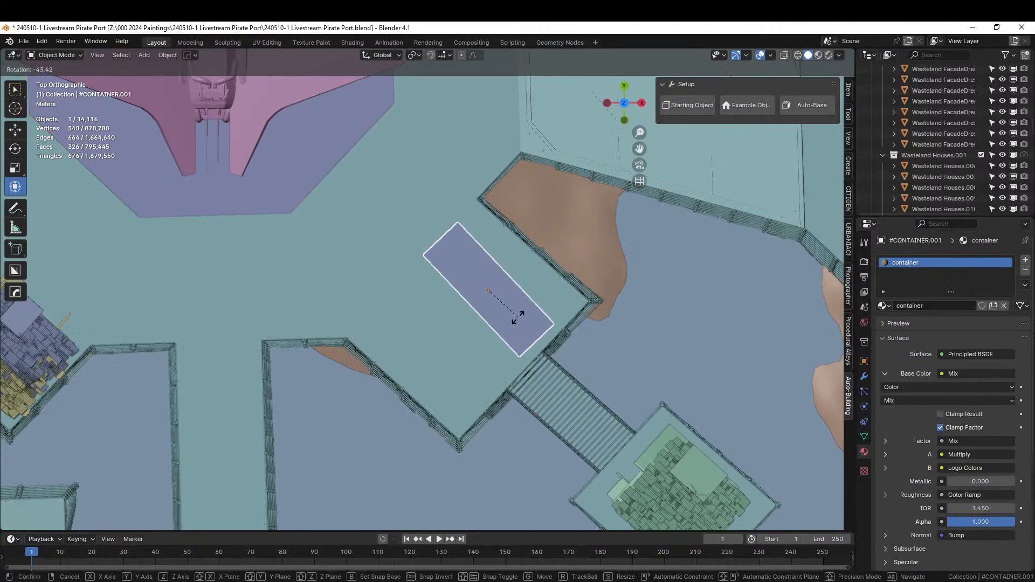
pyautogui.click(521, 319)
pyautogui.press('g')
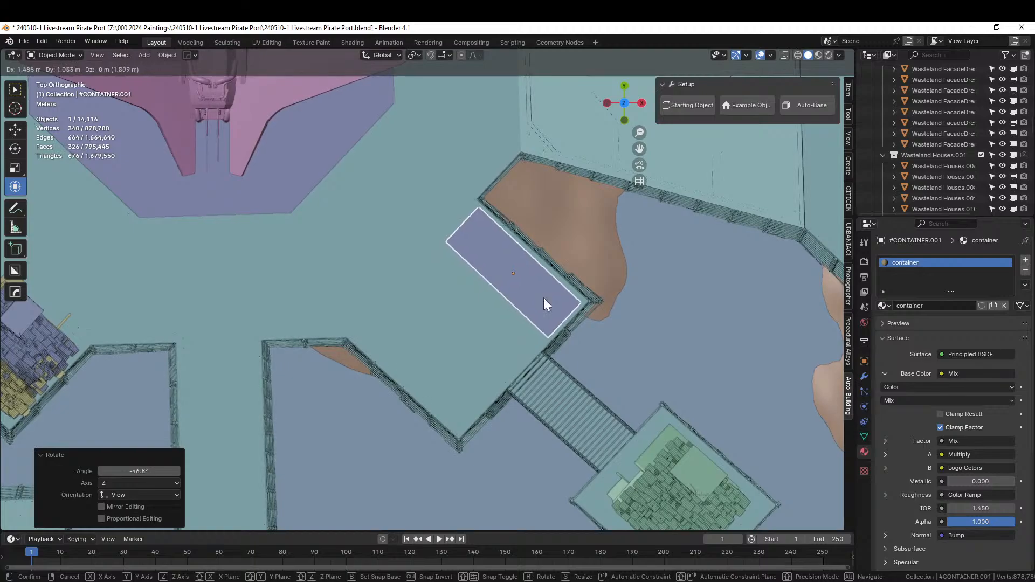
pyautogui.click(548, 303)
# Duplicate the container's whole mesh in Edit Mode about (-5.2, -5.2) m to the deck's opposite railing and return to Object Mode.
pyautogui.press('Tab')
pyautogui.press('a')
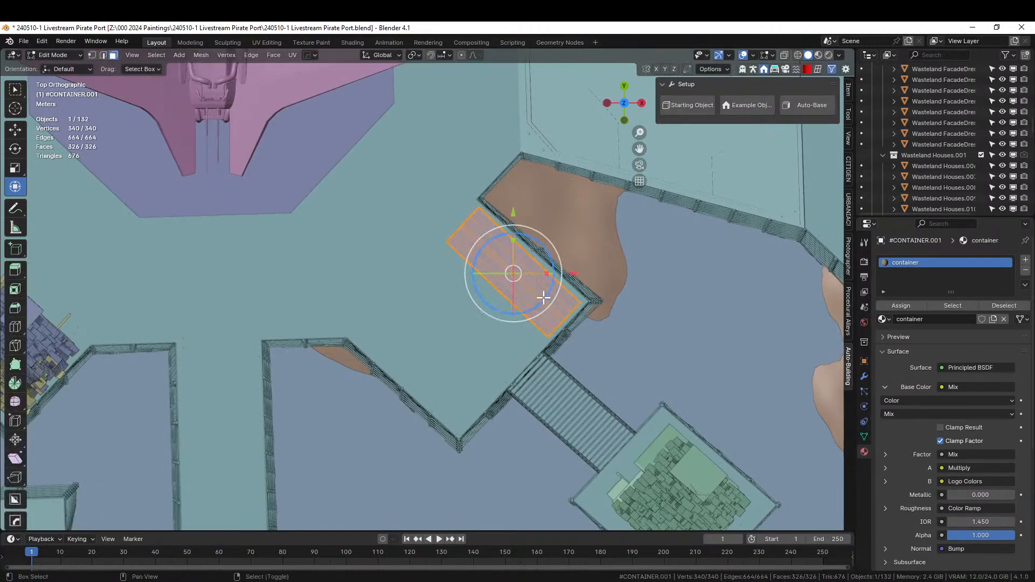
pyautogui.hotkey('shift', 'd')
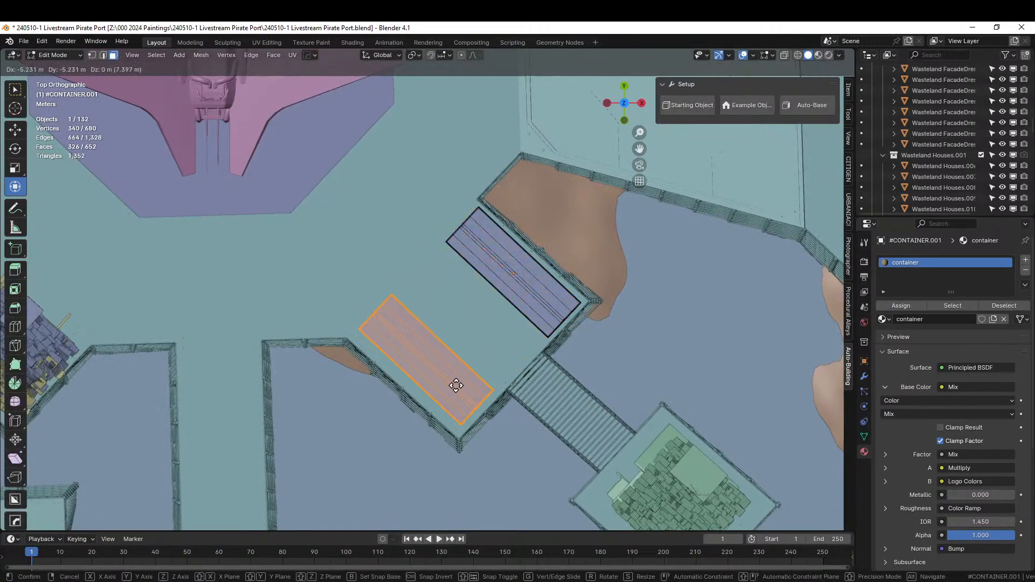
pyautogui.click(456, 392)
pyautogui.press('Tab')
pyautogui.moveTo(457, 387); pyautogui.dragTo(392, 337, button='middle')
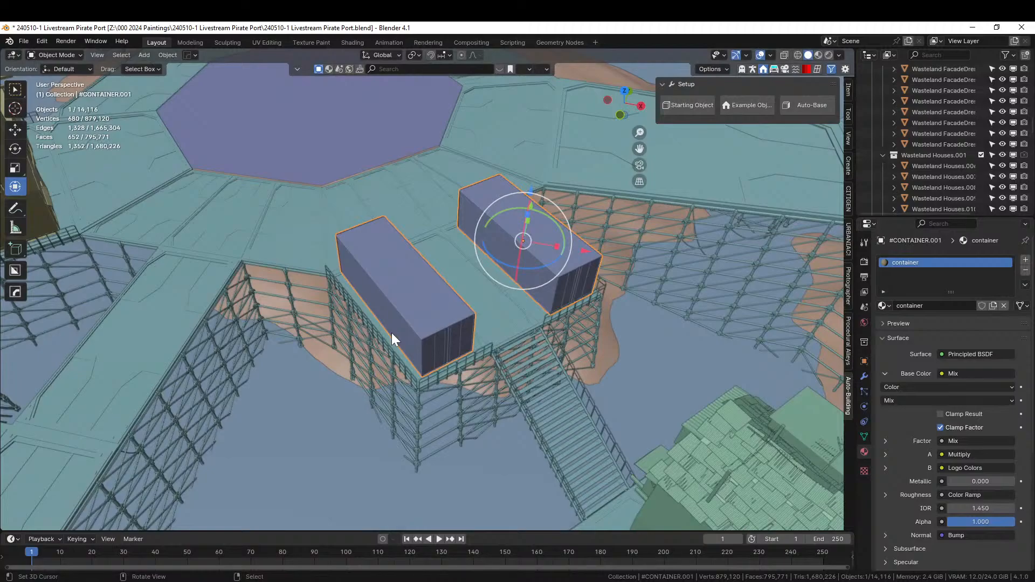
# Examine the containers and surrounding port buildings in Rendered shading, and return the viewport to Solid shading.
pyautogui.press('z')
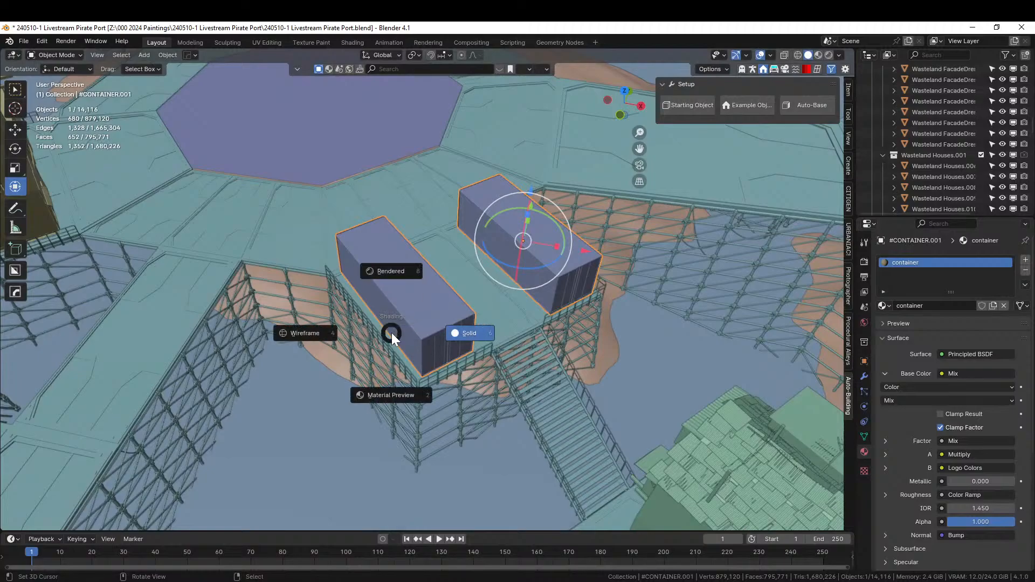
pyautogui.press('8')
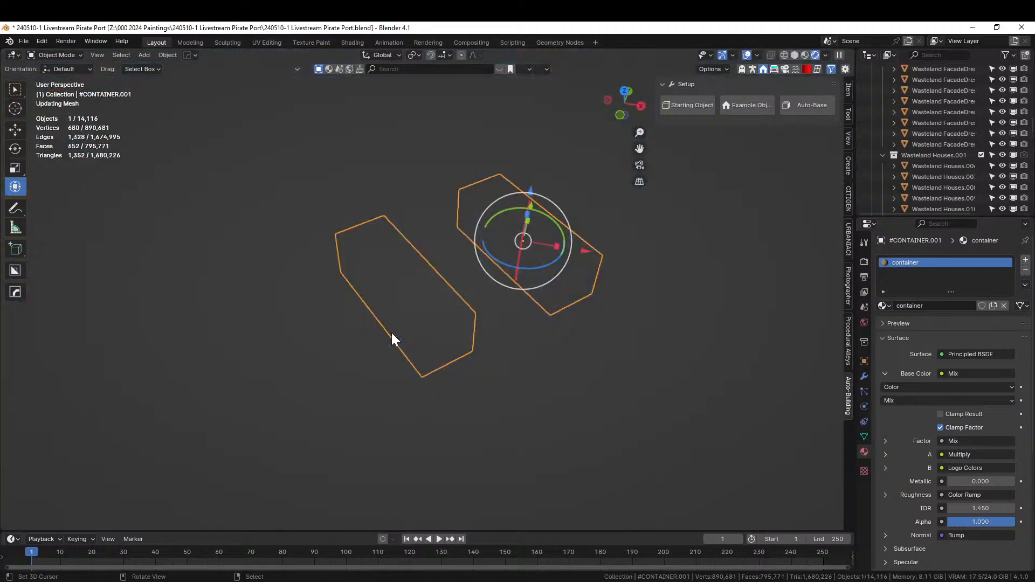
pyautogui.scroll(3, 417, 365)
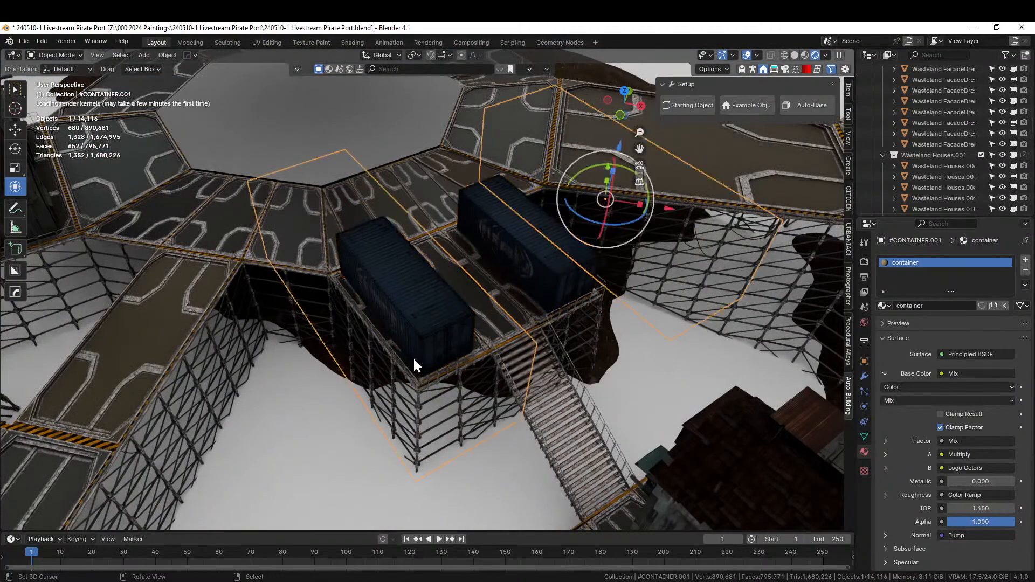
pyautogui.moveTo(413, 357); pyautogui.dragTo(562, 506, button='middle')
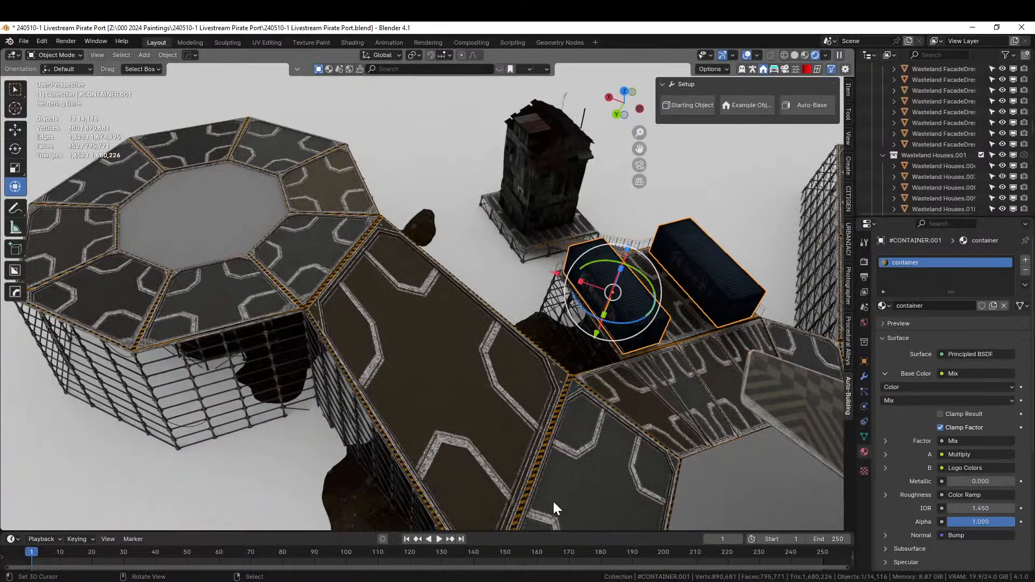
pyautogui.moveTo(606, 471); pyautogui.dragTo(377, 415, button='middle')
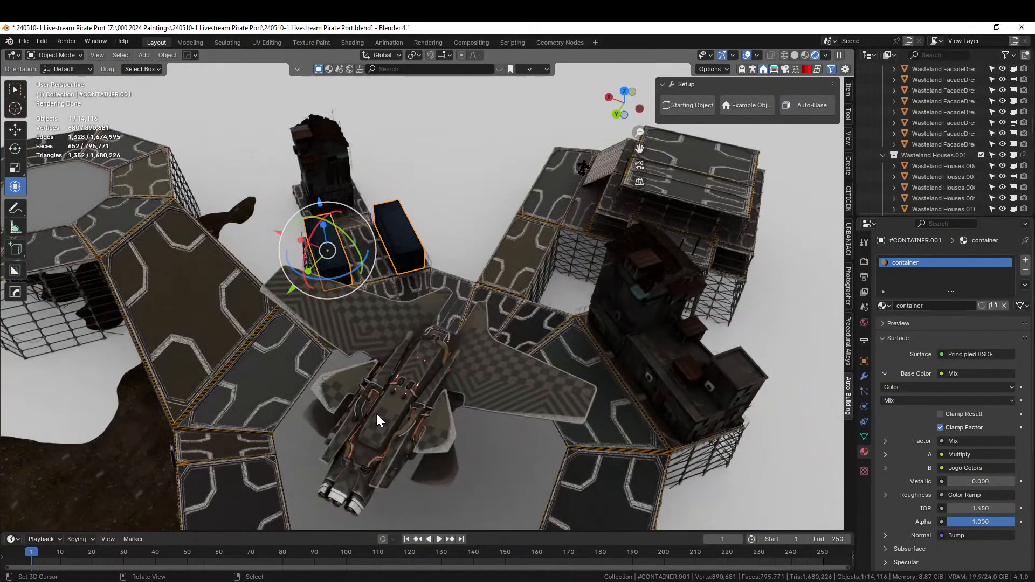
pyautogui.moveTo(374, 412)
pyautogui.mouseDown(button='middle')
pyautogui.moveTo(519, 359)
pyautogui.moveTo(578, 396)
pyautogui.moveTo(691, 290)
pyautogui.mouseUp(button='middle')
pyautogui.press('z')
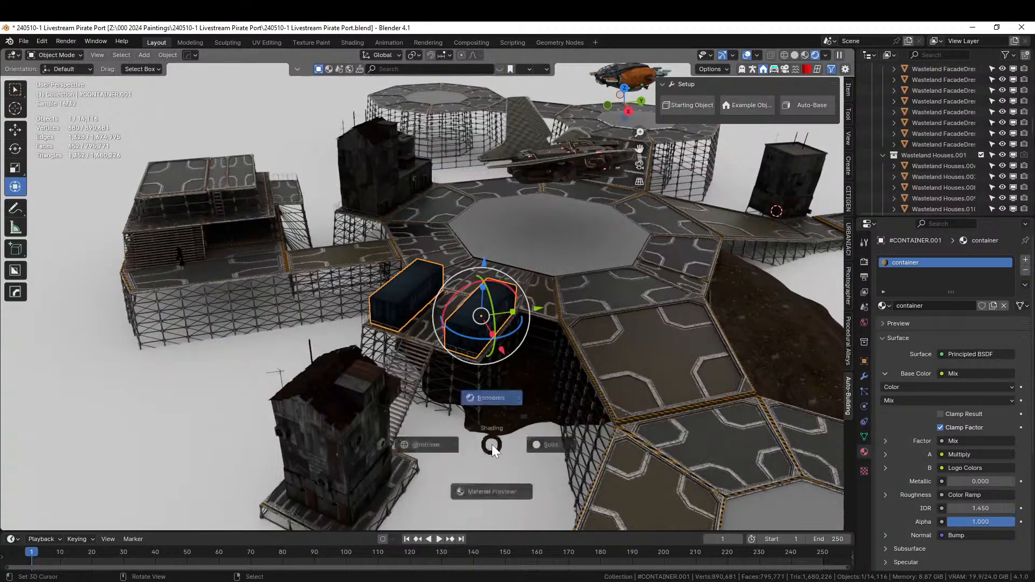
pyautogui.press('6')
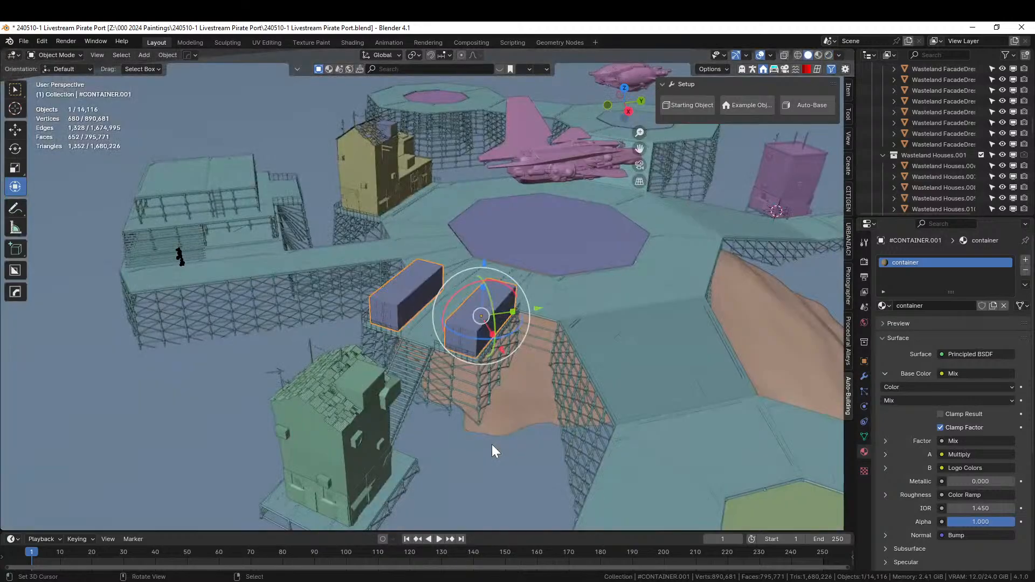
pyautogui.rightClick(183, 172)
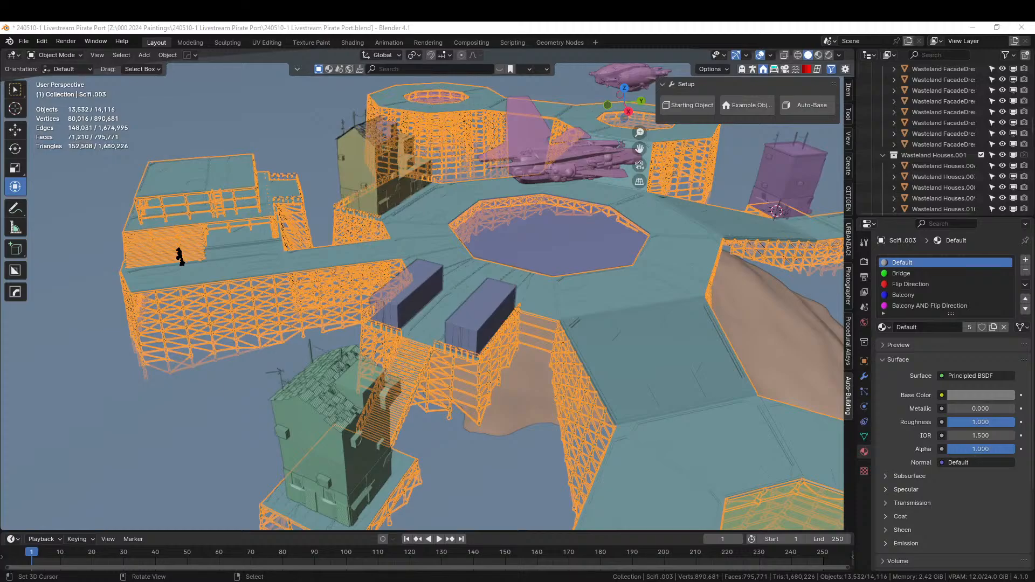
# Place the KB3D_FTW_PropRadar_A radar dome on the tall scaffold building's flat roof and raise it vertically above the surface.
pyautogui.moveTo(162, 581); pyautogui.dragTo(180, 178)
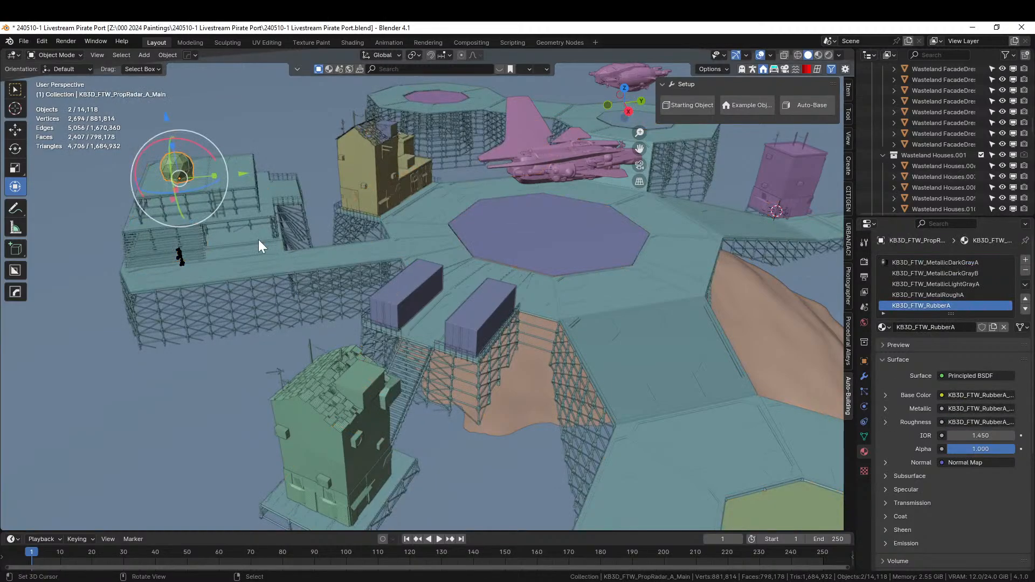
pyautogui.press('KP_Decimal')
pyautogui.moveTo(322, 196); pyautogui.dragTo(446, 258, button='middle')
pyautogui.click(431, 275)
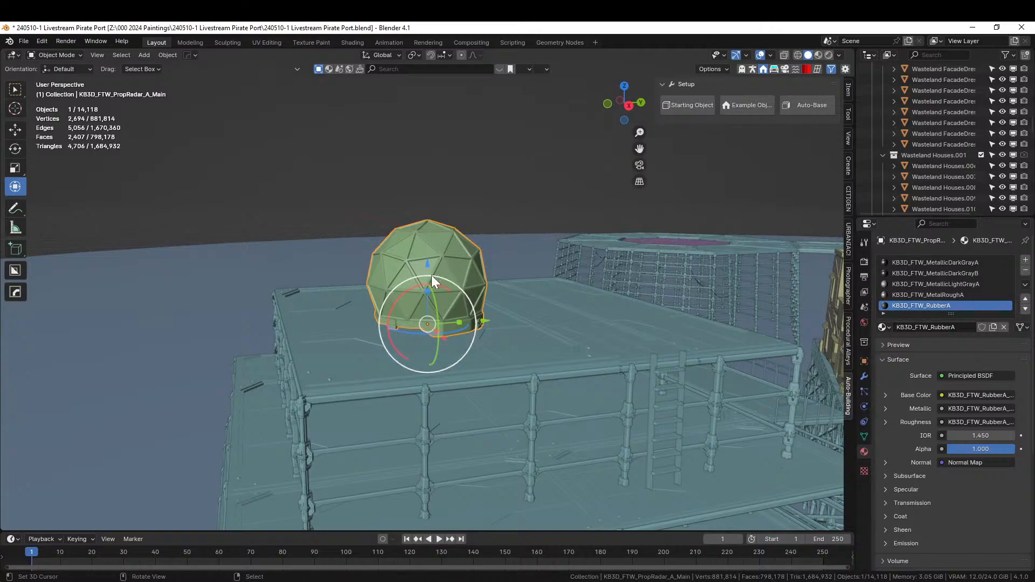
pyautogui.press('g')
pyautogui.press('z')
pyautogui.click(448, 253)
pyautogui.moveTo(448, 253); pyautogui.dragTo(454, 309, button='middle')
# Add a 32-vertex cylinder at the radar dome's origin and widen it horizontally by a factor of about 2.22.
pyautogui.hotkey('shift', 's')
pyautogui.press('2')
pyautogui.hotkey('shift', 'a')
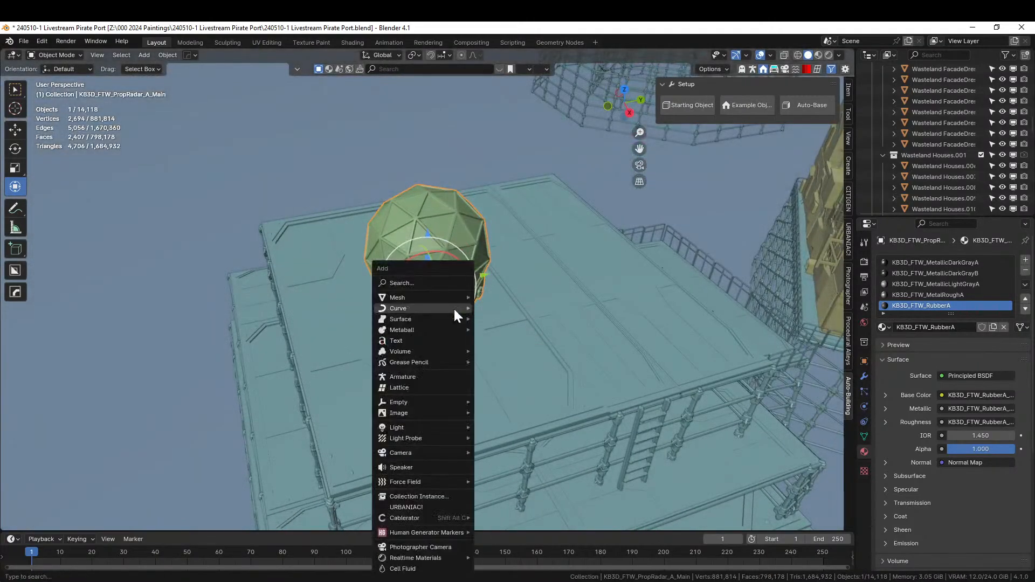
pyautogui.moveTo(416, 298)
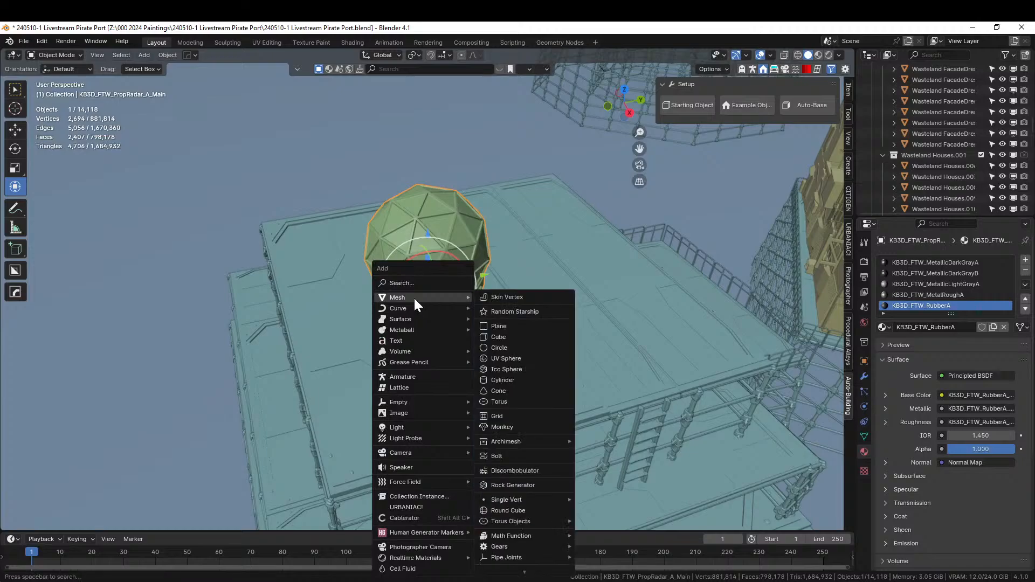
pyautogui.click(516, 380)
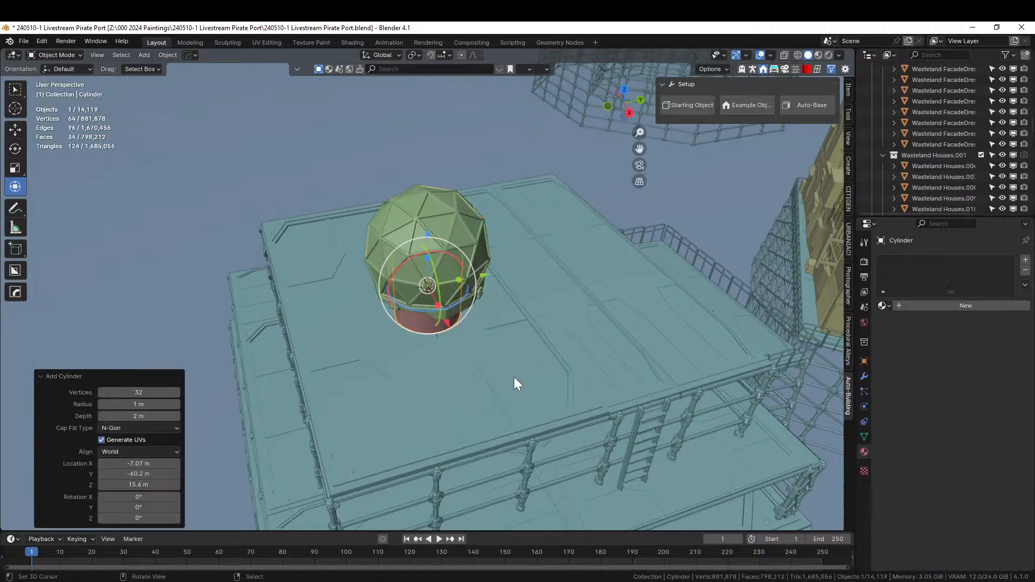
pyautogui.press('s')
pyautogui.hotkey('shift', 'z')
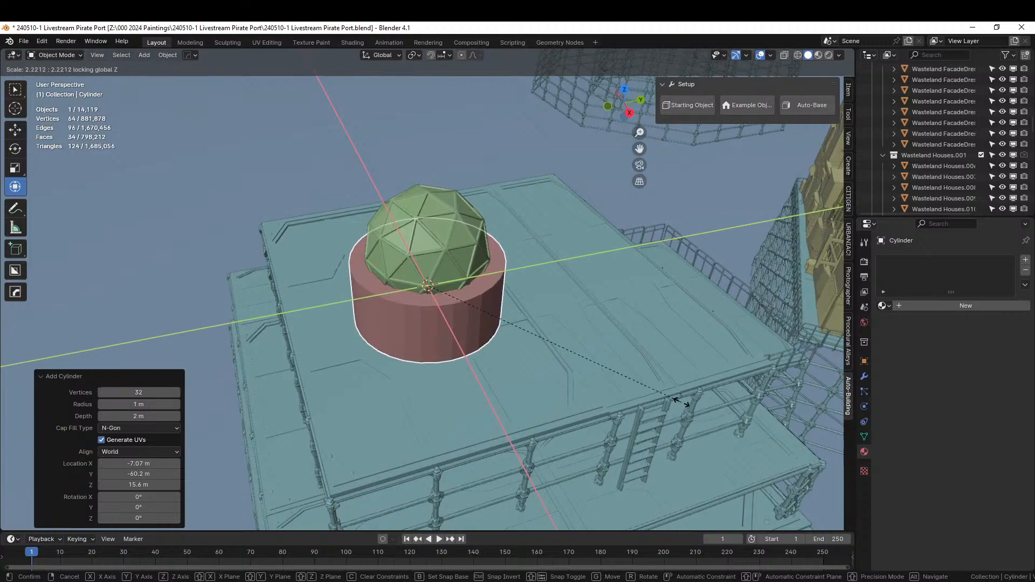
pyautogui.click(677, 402)
pyautogui.moveTo(681, 402); pyautogui.dragTo(499, 291, button='middle')
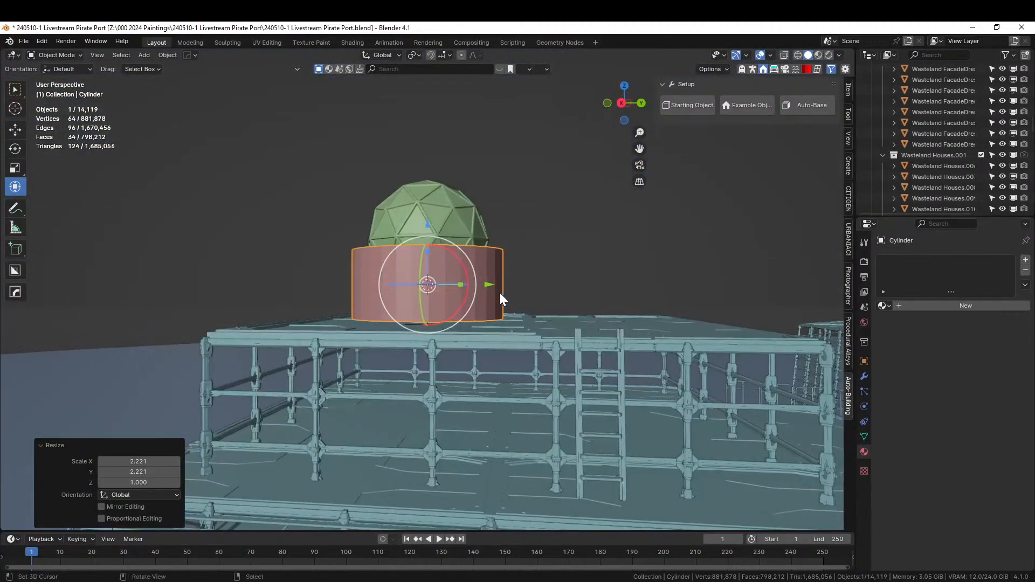
# Lower the cylinder vertically until its base meets the roof, and apply its rotation and scale.
pyautogui.press('g')
pyautogui.press('z')
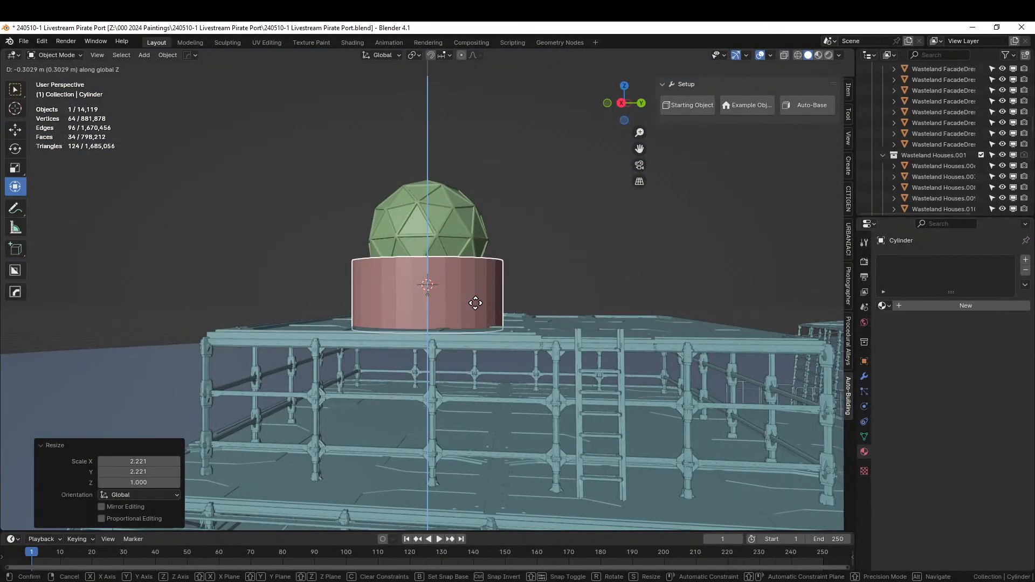
pyautogui.click(478, 310)
pyautogui.moveTo(478, 310)
pyautogui.mouseDown(button='middle')
pyautogui.moveTo(488, 325)
pyautogui.moveTo(471, 312)
pyautogui.mouseUp(button='middle')
pyautogui.scroll(3, 460, 305)
pyautogui.hotkey('ctrl', 'a')
pyautogui.click(443, 312)
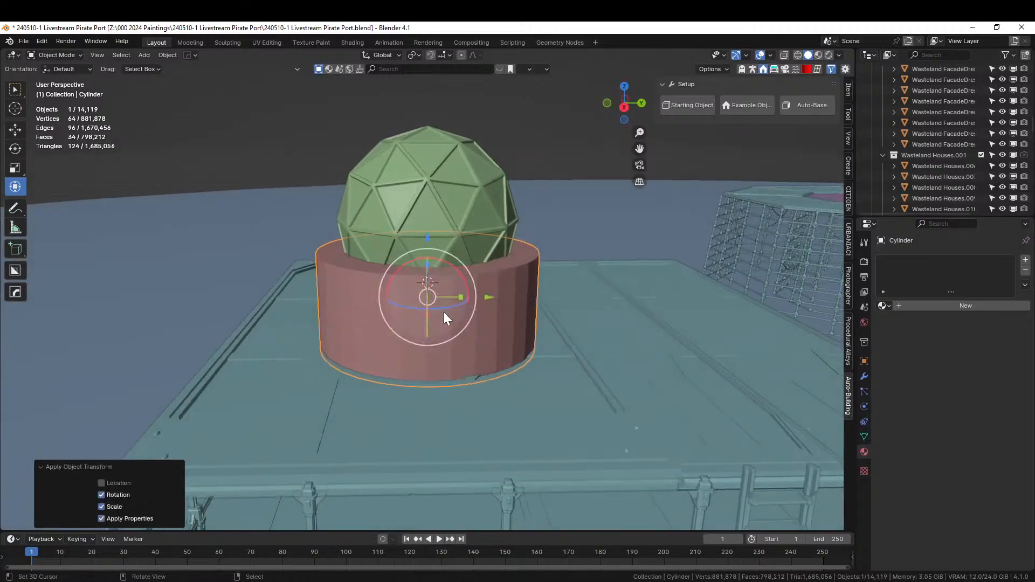
pyautogui.press('1')
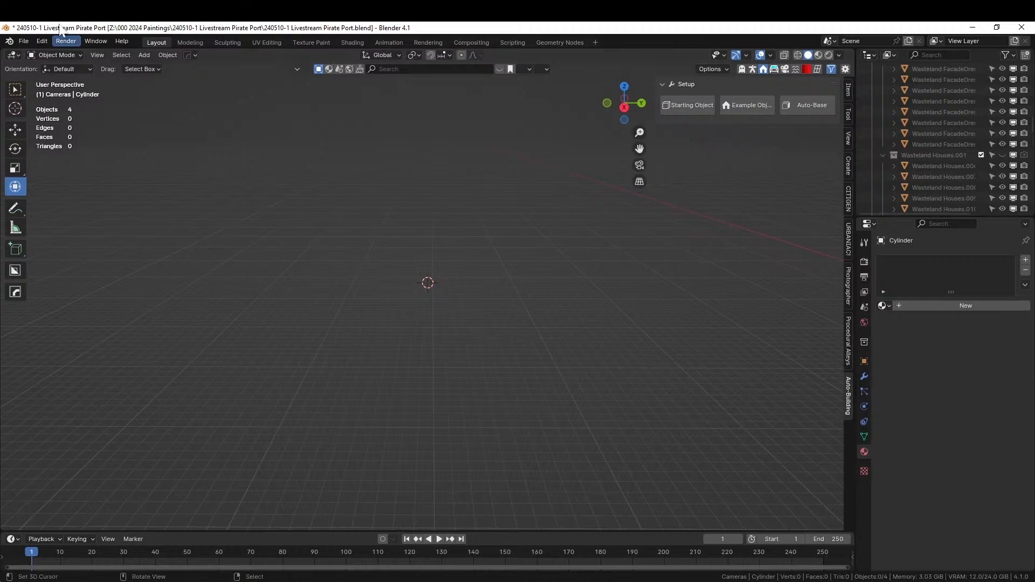
pyautogui.click(50, 44)
pyautogui.moveTo(57, 72)
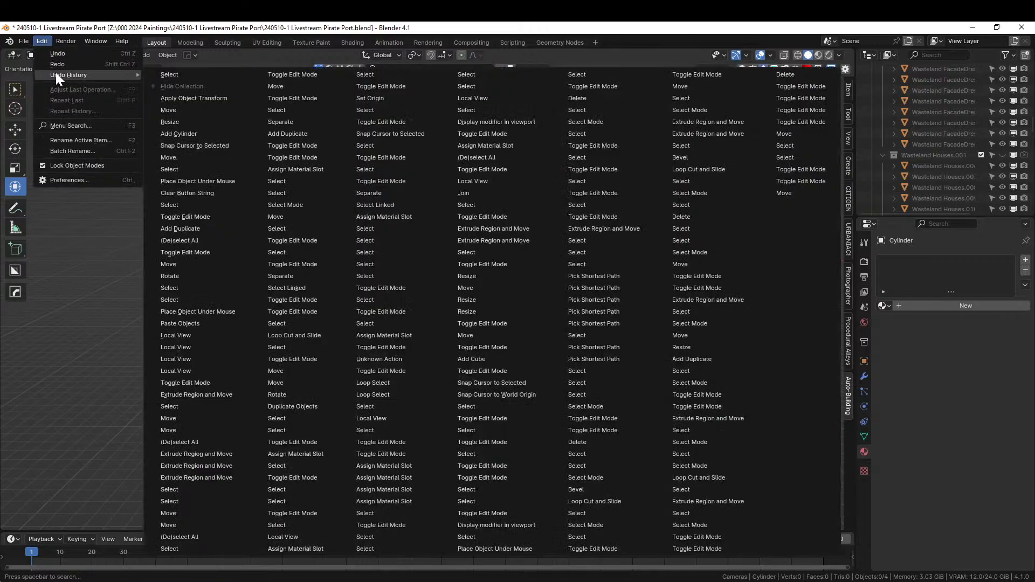
pyautogui.click(193, 98)
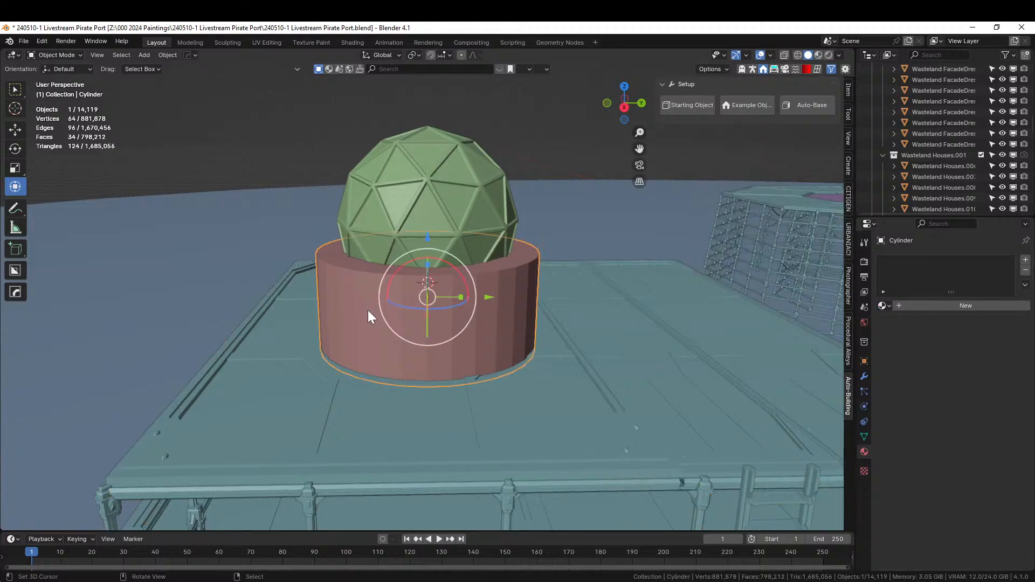
# Cut three evenly spaced horizontal edge loops around the cylinder's side wall in Edit Mode.
pyautogui.press('Tab')
pyautogui.press('2')
pyautogui.click(397, 317)
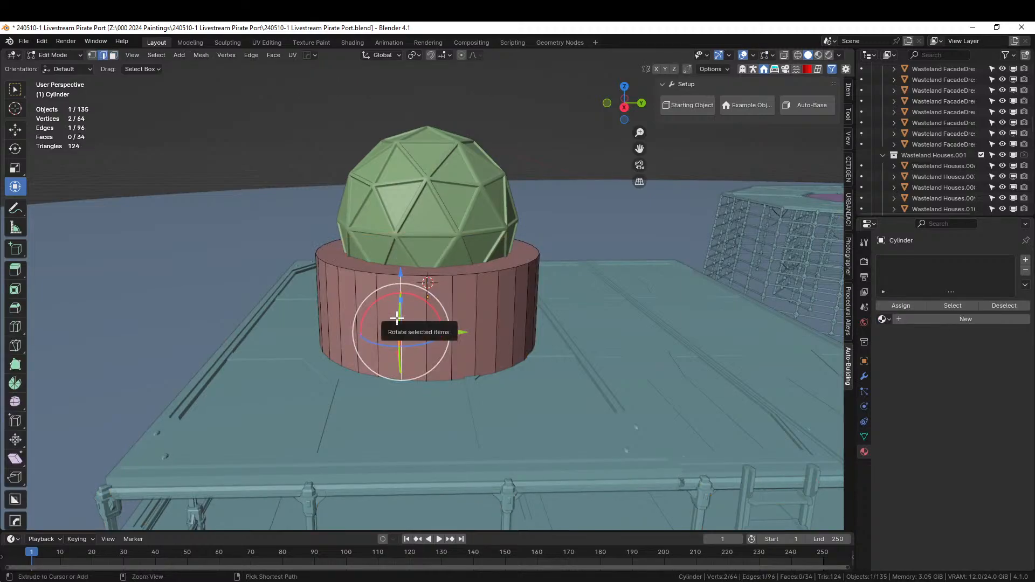
pyautogui.hotkey('ctrl', 't')
pyautogui.hotkey('ctrl', 'r')
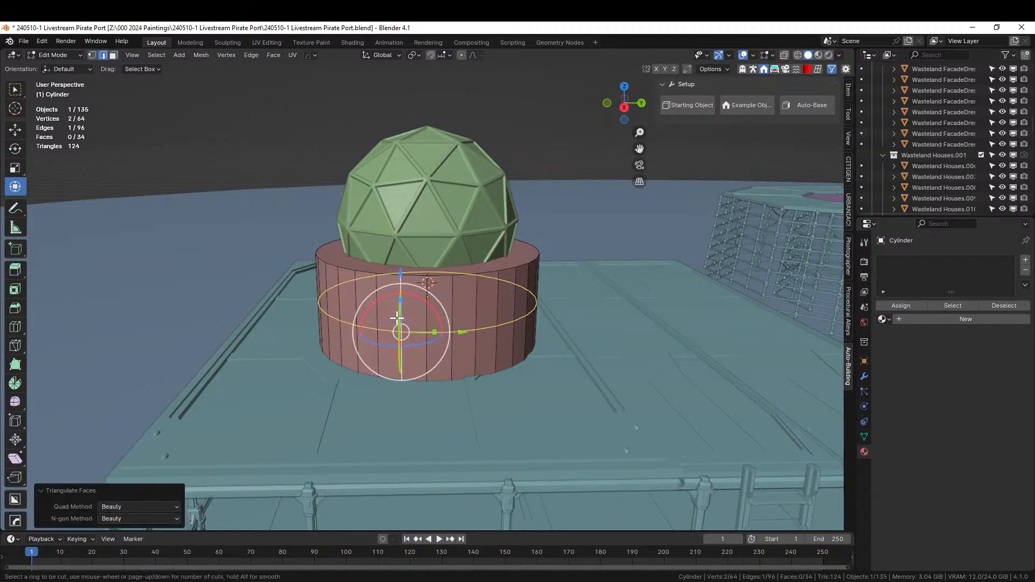
pyautogui.scroll(1, 397, 317)
pyautogui.scroll(1, 397, 318)
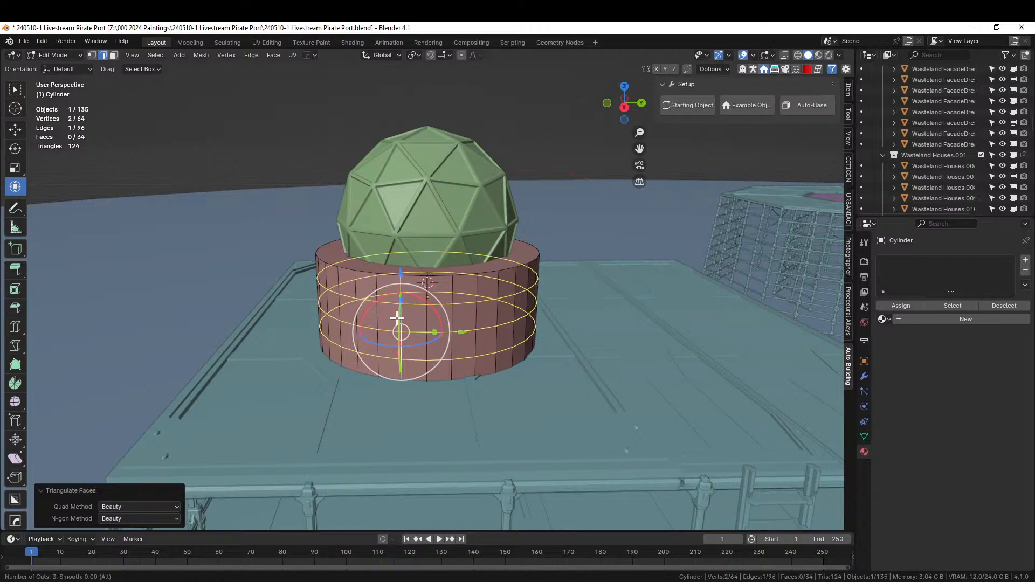
pyautogui.click(397, 318)
pyautogui.rightClick(398, 317)
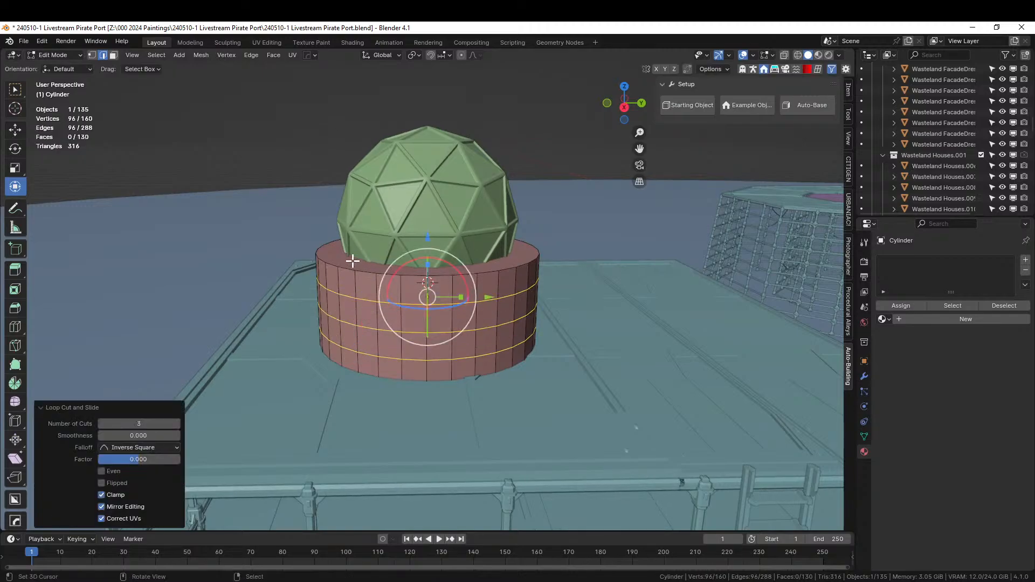
pyautogui.moveTo(377, 281); pyautogui.dragTo(402, 302, button='middle')
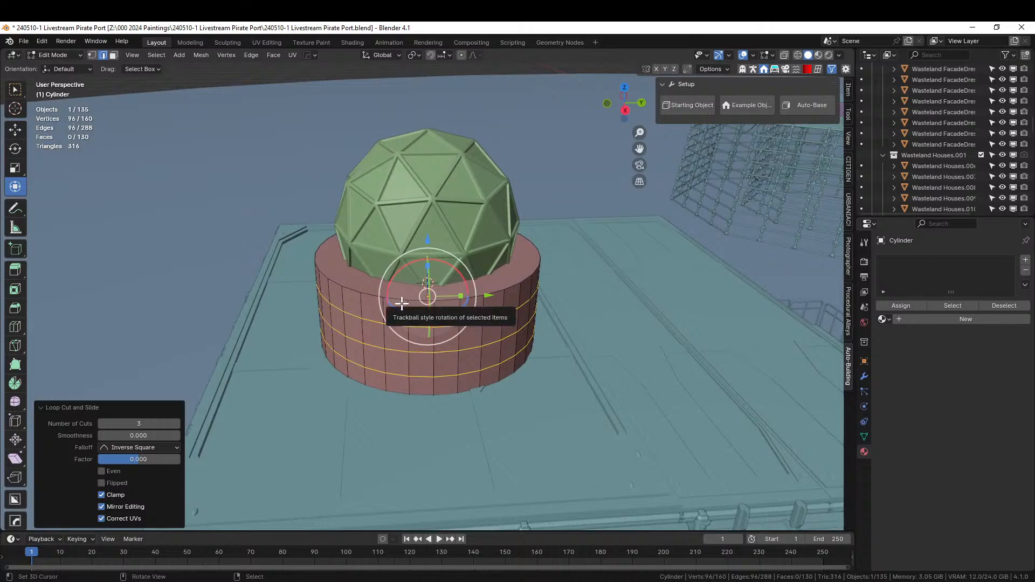
# Apply Random Flow Plate Insets to all cylinder faces with subdivision 1 and a greater maximum depth, and return to Object Mode.
pyautogui.press('a')
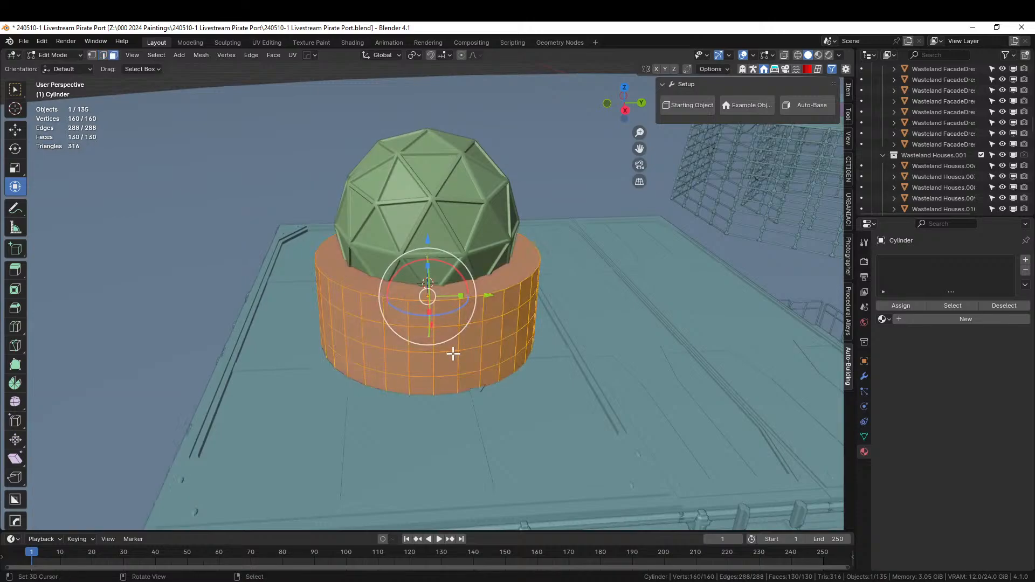
pyautogui.hotkey('shift', 'q')
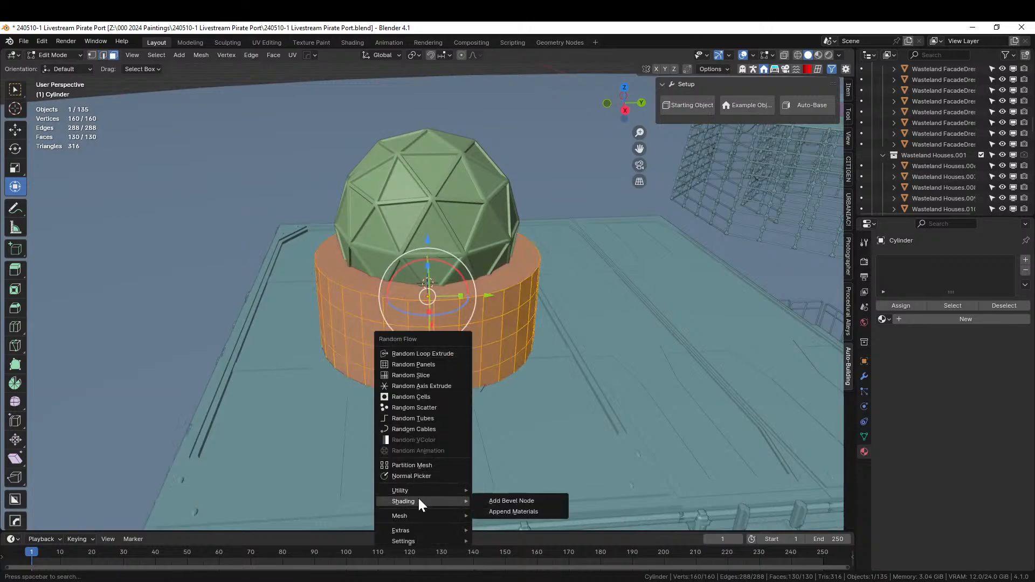
pyautogui.moveTo(419, 493)
pyautogui.click(529, 522)
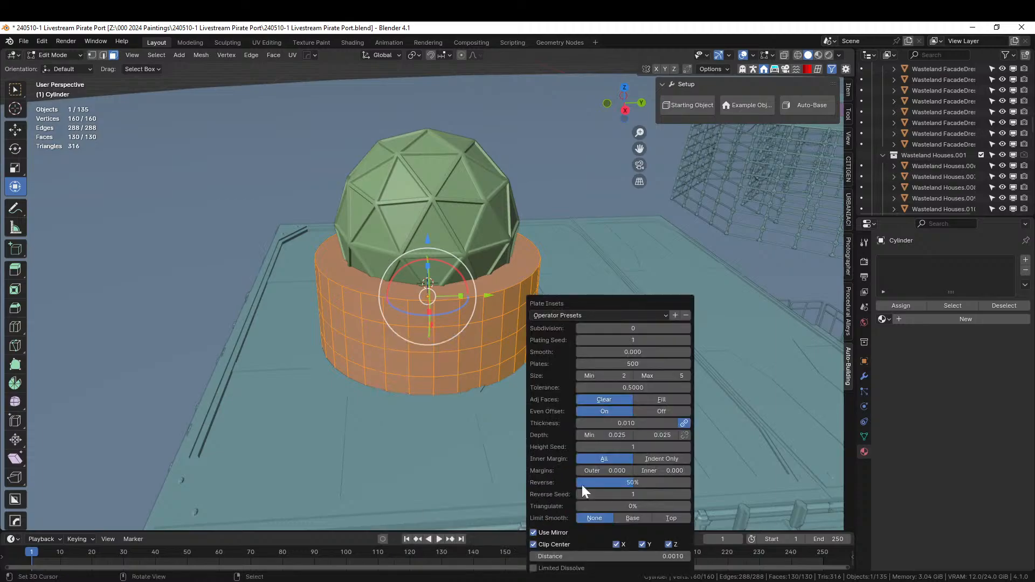
pyautogui.click(688, 329)
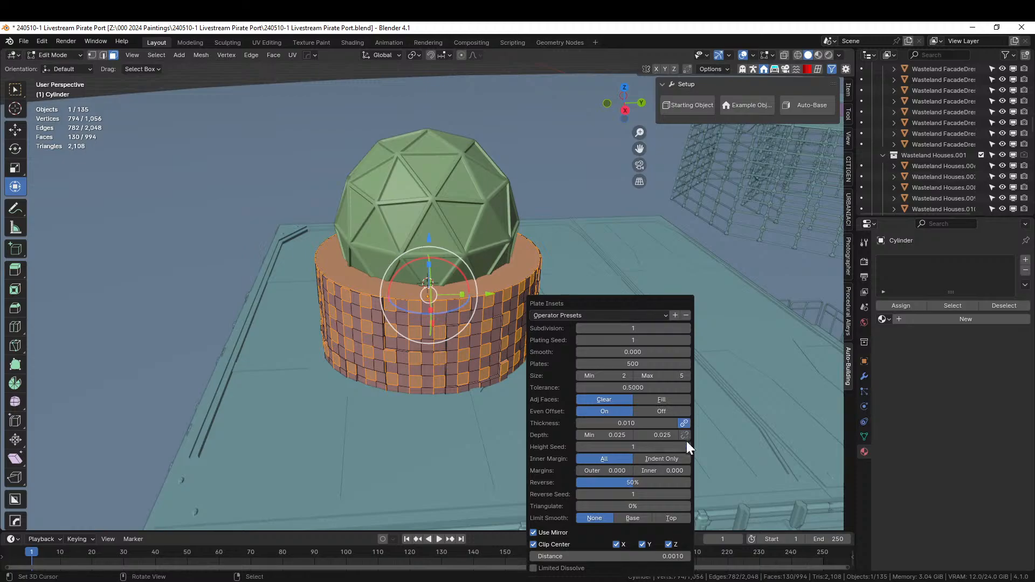
pyautogui.click(662, 435)
pyautogui.write('.')
pyautogui.press('Return')
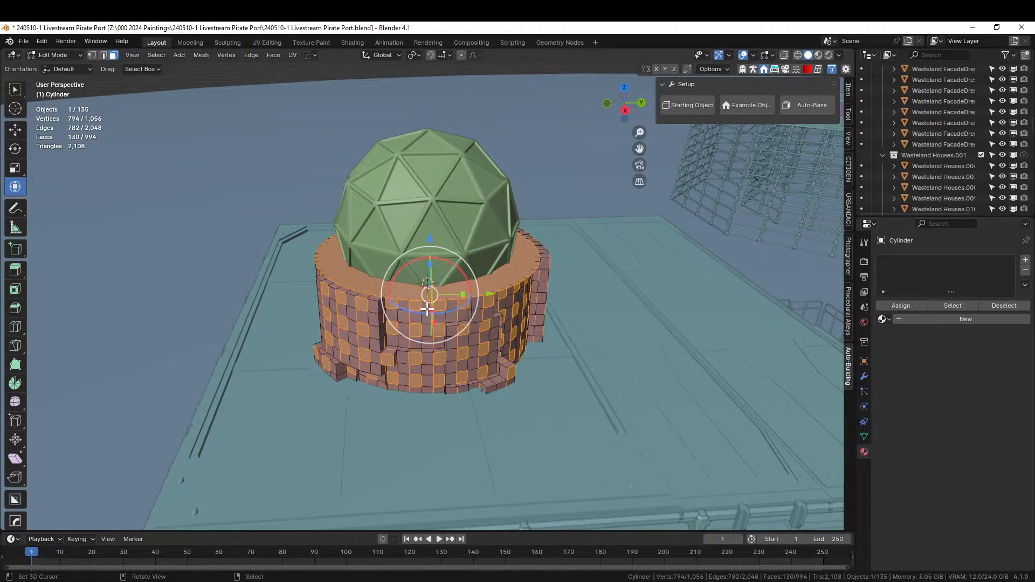
pyautogui.moveTo(454, 301); pyautogui.dragTo(242, 291, button='middle')
pyautogui.press('Tab')
pyautogui.moveTo(311, 287); pyautogui.dragTo(415, 286, button='middle')
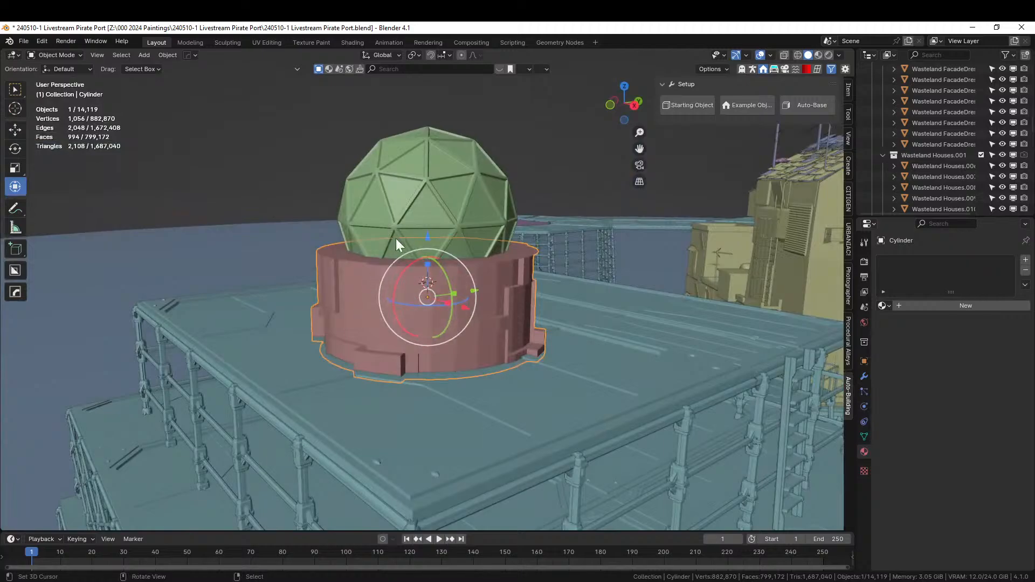
# Raise the radar dome about 0.43 m along Z so it rests on top of the cylinder base.
pyautogui.click(398, 217)
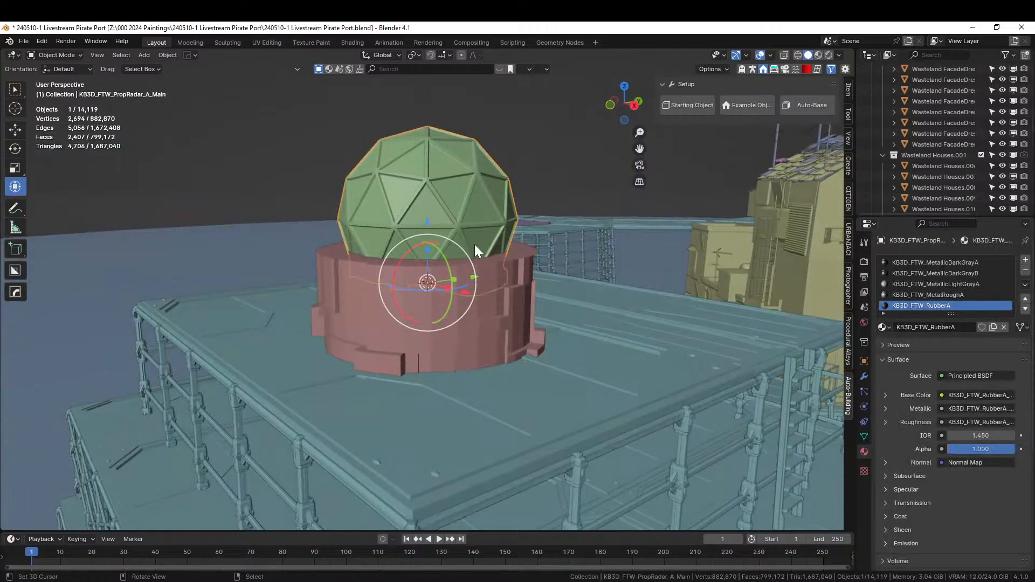
pyautogui.press('g')
pyautogui.press('z')
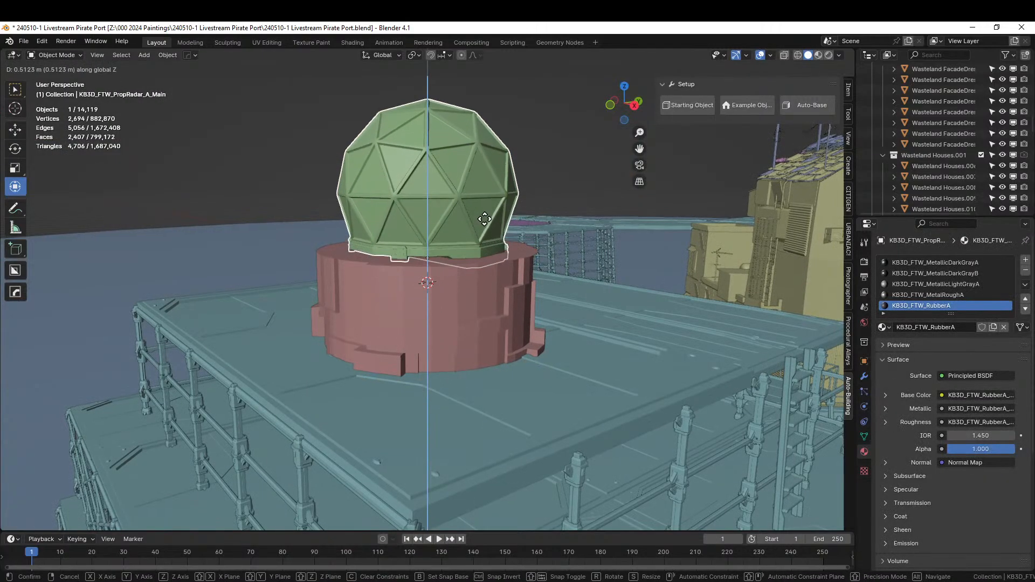
pyautogui.click(490, 225)
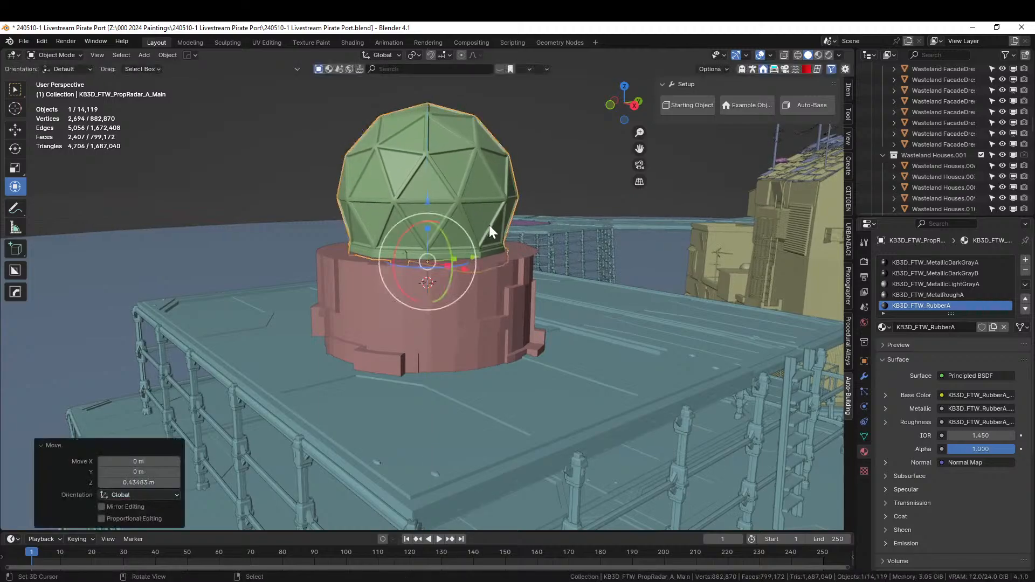
# Generate Random Cables hanging from the cylinder's bottom face beneath the roof, with origin seed 2.
pyautogui.scroll(-5, 396, 235)
pyautogui.moveTo(393, 241); pyautogui.dragTo(477, 218, button='middle')
pyautogui.click(335, 335)
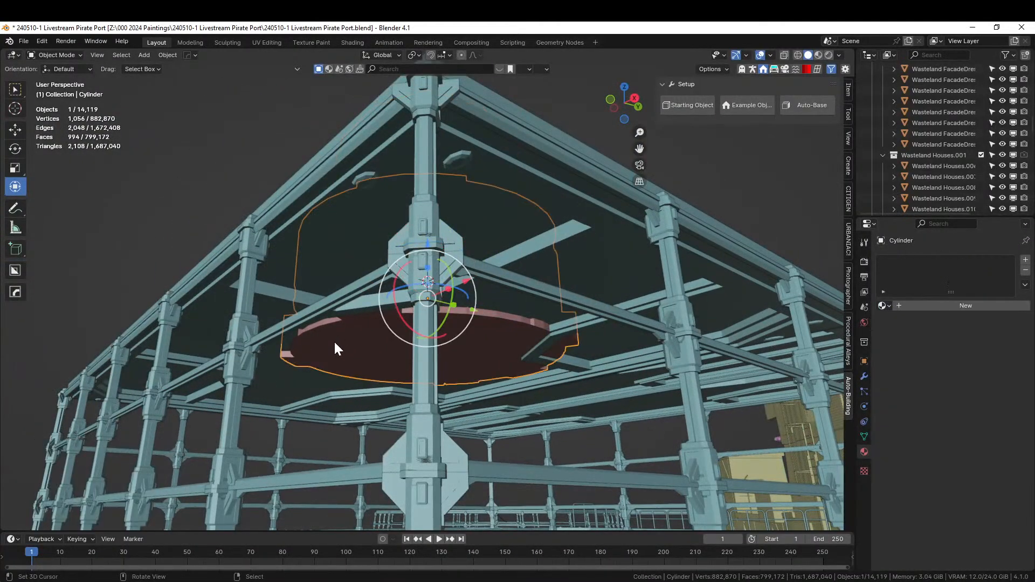
pyautogui.press('Tab')
pyautogui.click(346, 347)
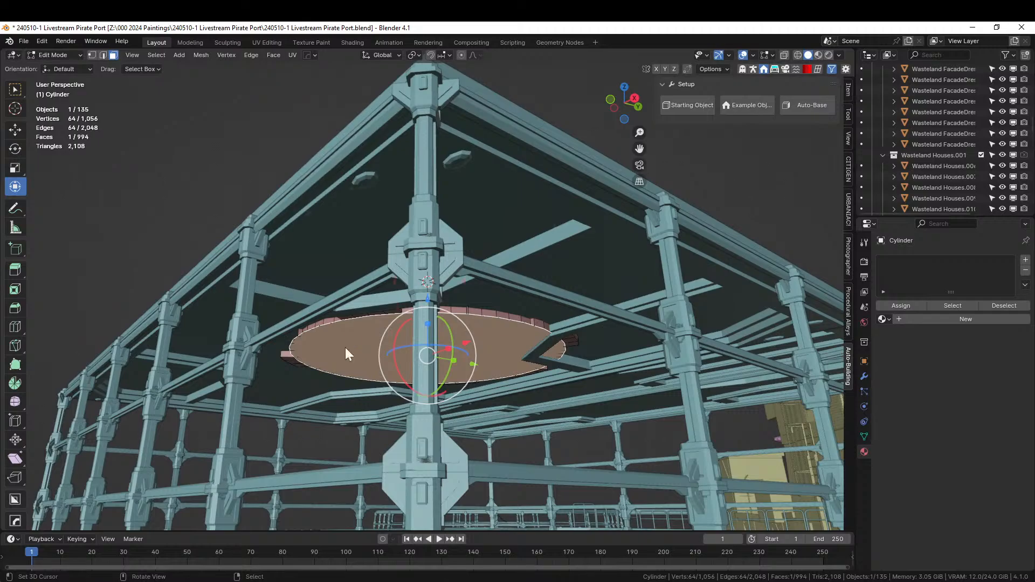
pyautogui.press('Tab')
pyautogui.hotkey('shift', 'q')
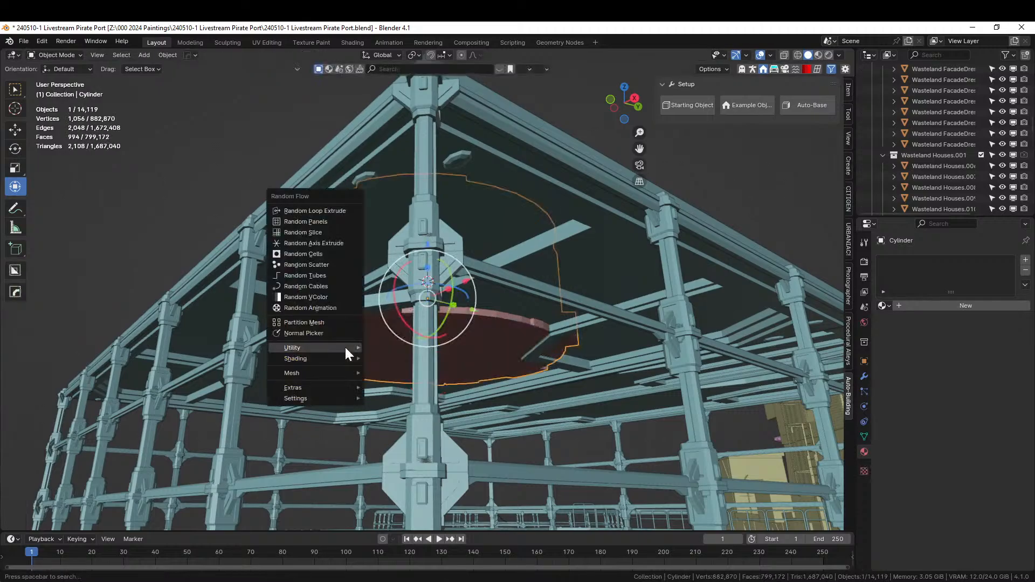
pyautogui.click(331, 285)
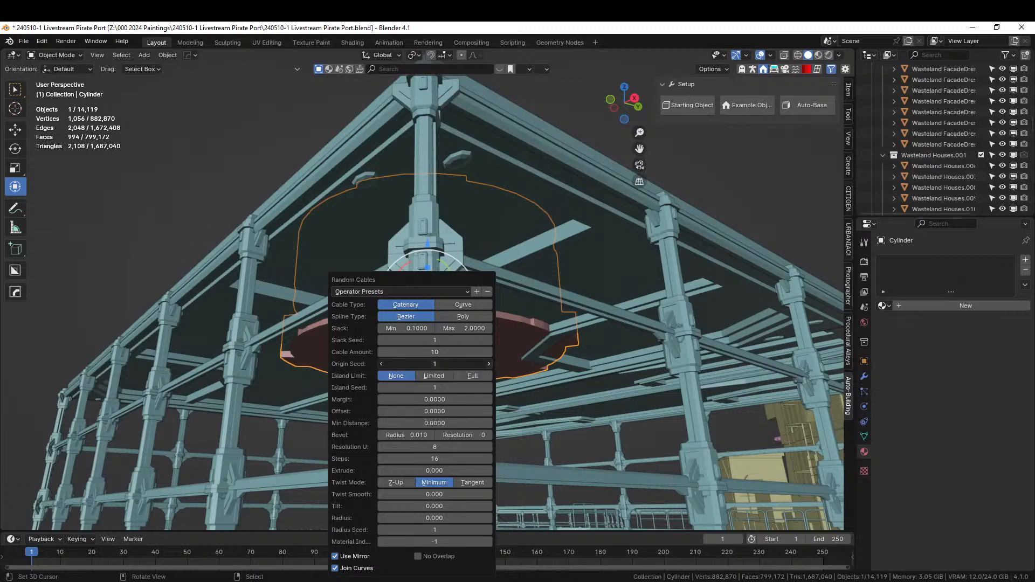
pyautogui.click(488, 364)
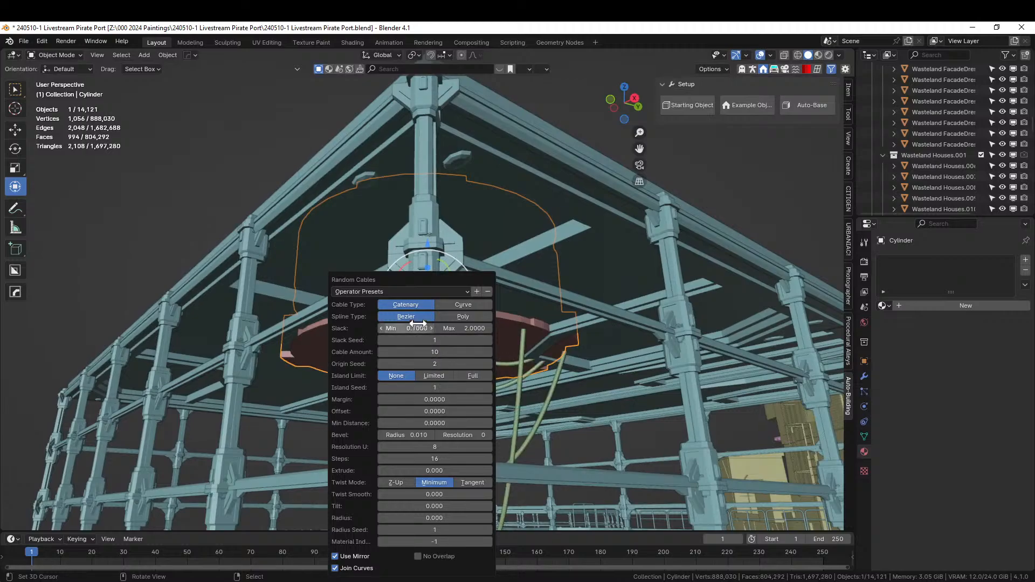
pyautogui.moveTo(435, 279); pyautogui.dragTo(210, 228)
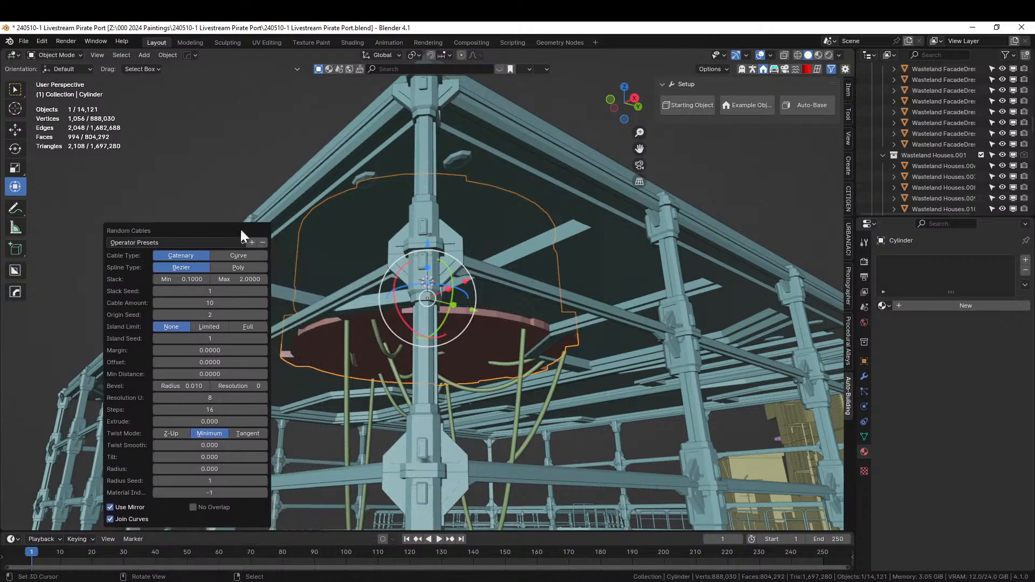
# Set the random cables' maximum slack to 2.39.
pyautogui.moveTo(486, 227)
pyautogui.mouseDown(button='middle')
pyautogui.moveTo(445, 287)
pyautogui.moveTo(416, 276)
pyautogui.moveTo(484, 239)
pyautogui.mouseUp(button='middle')
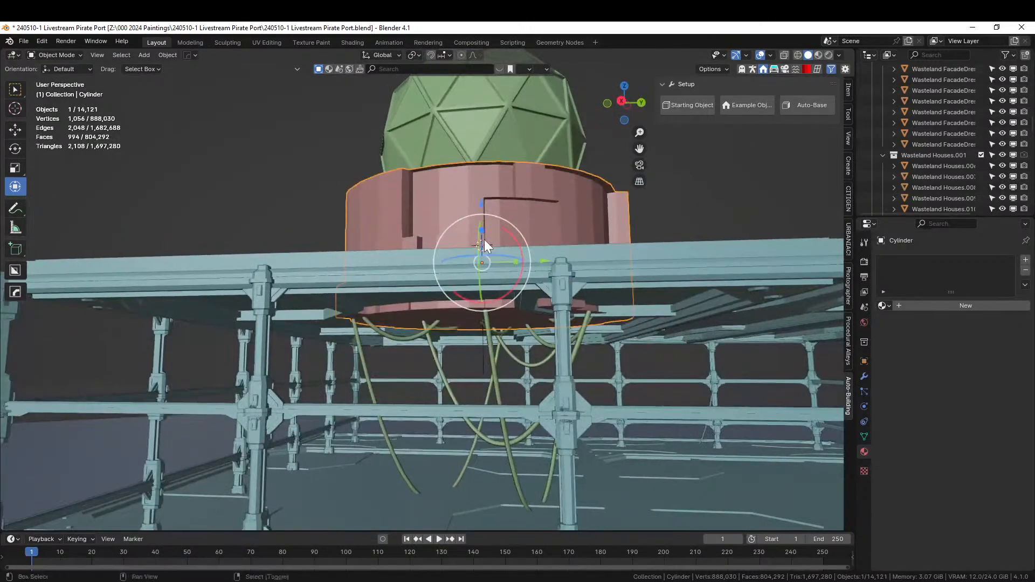
pyautogui.press('F9')
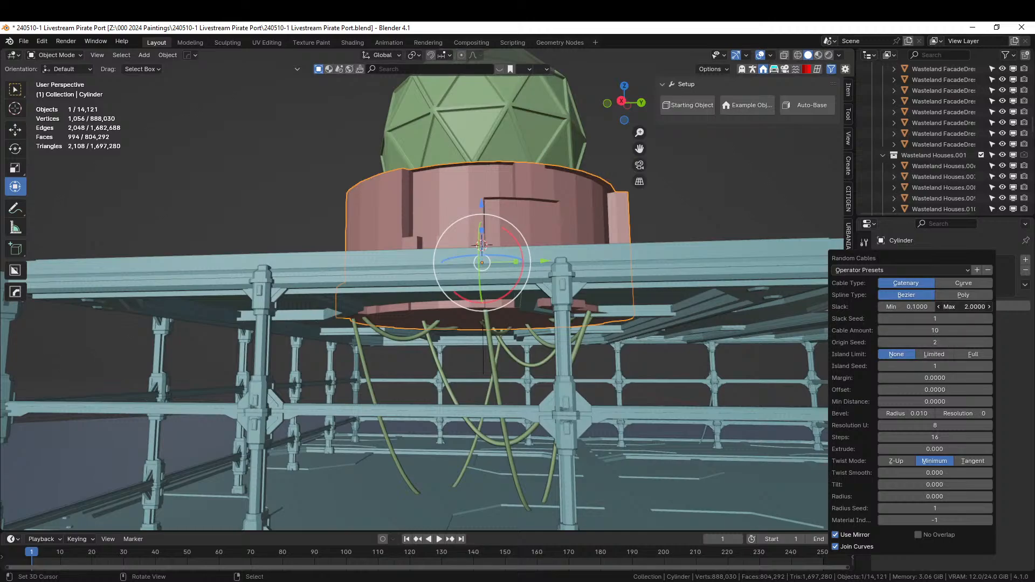
pyautogui.moveTo(964, 306)
pyautogui.mouseDown()
pyautogui.moveTo(949, 307)
pyautogui.moveTo(978, 306)
pyautogui.moveTo(968, 306)
pyautogui.mouseUp()
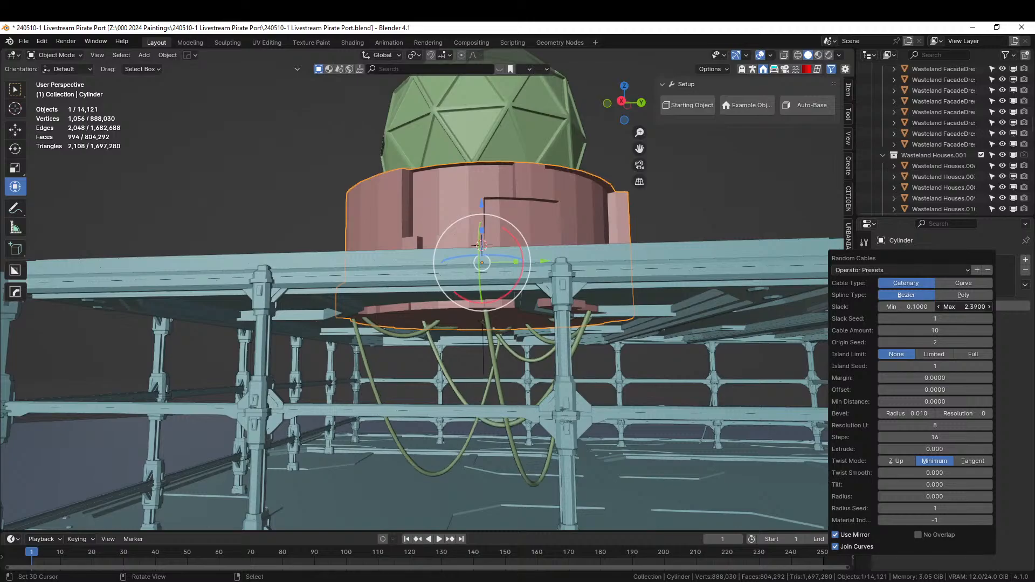
# Place the PropSatellite_B dish asset on the upper platform roof near the radar dome and scale it up by about 1.76.
pyautogui.moveTo(841, 315); pyautogui.dragTo(386, 433, button='middle')
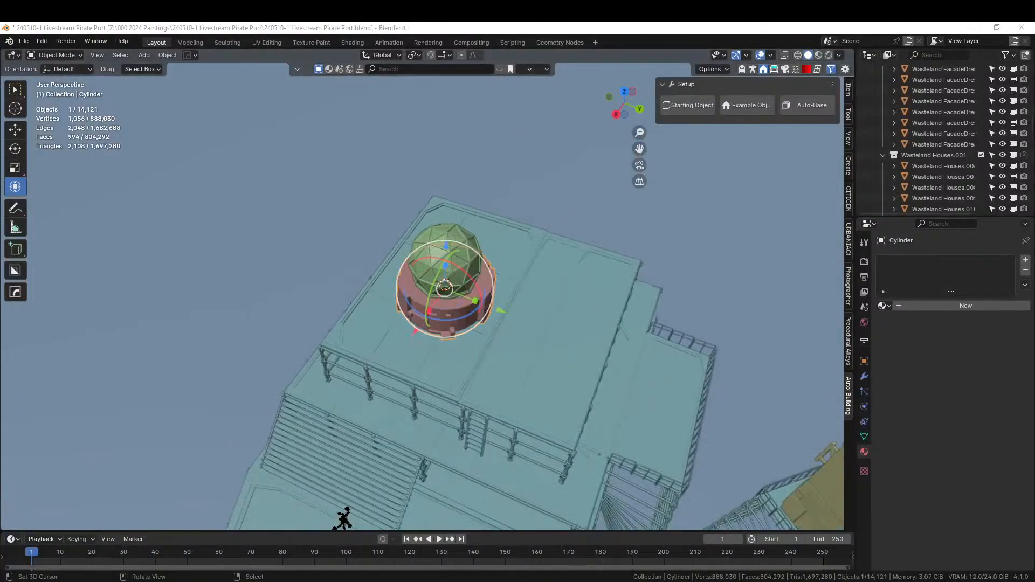
pyautogui.moveTo(831, 272); pyautogui.dragTo(610, 276)
pyautogui.press('KP_Decimal')
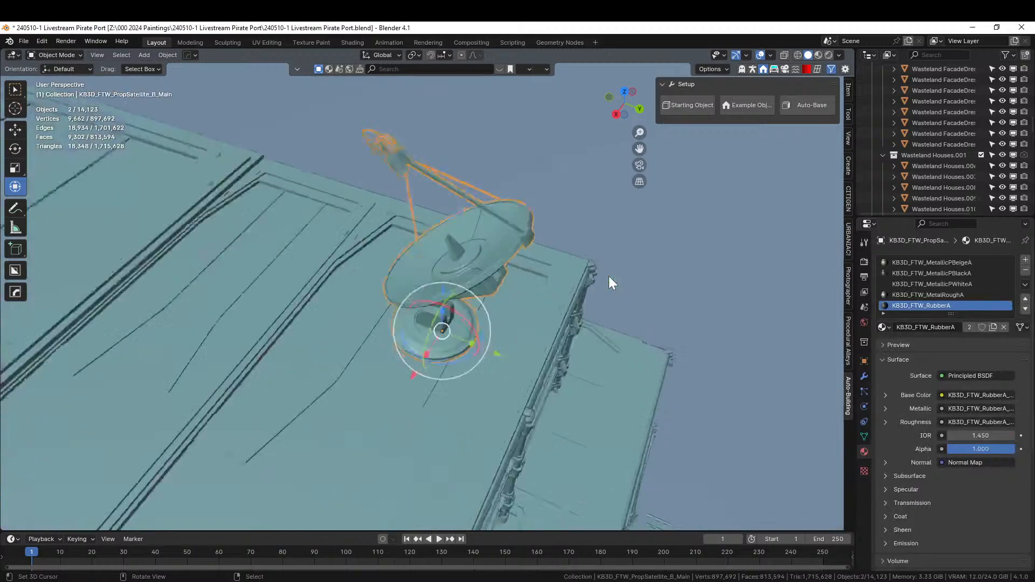
pyautogui.press('s')
pyautogui.click(720, 395)
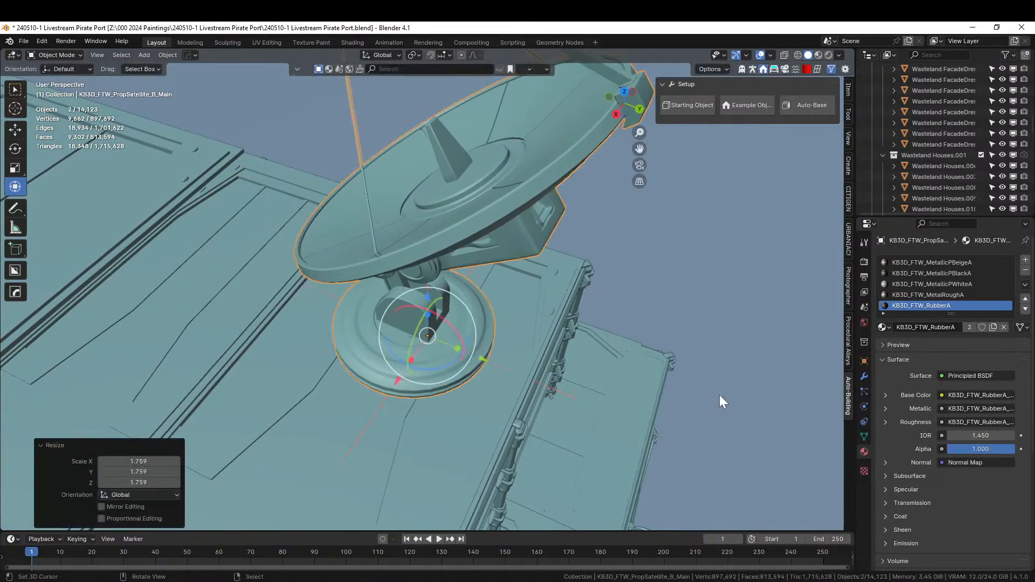
# Lower the satellite dish about 0.07 m along Z so its base sits on the roof.
pyautogui.press('KP_7')
pyautogui.scroll(-6, 719, 394)
pyautogui.moveTo(707, 386); pyautogui.dragTo(635, 293, button='middle')
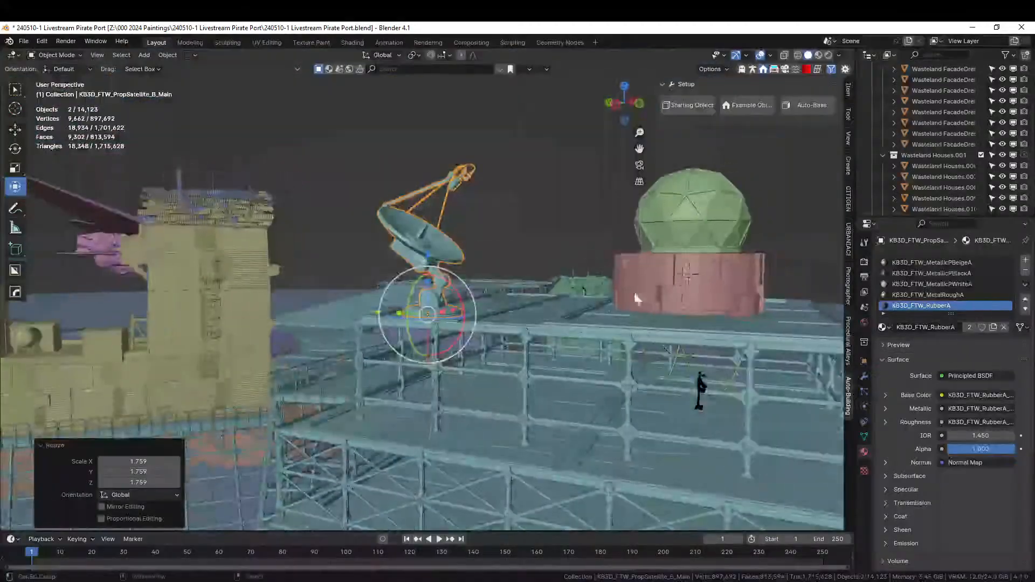
pyautogui.scroll(4, 633, 290)
pyautogui.scroll(3, 555, 282)
pyautogui.press('g')
pyautogui.press('z')
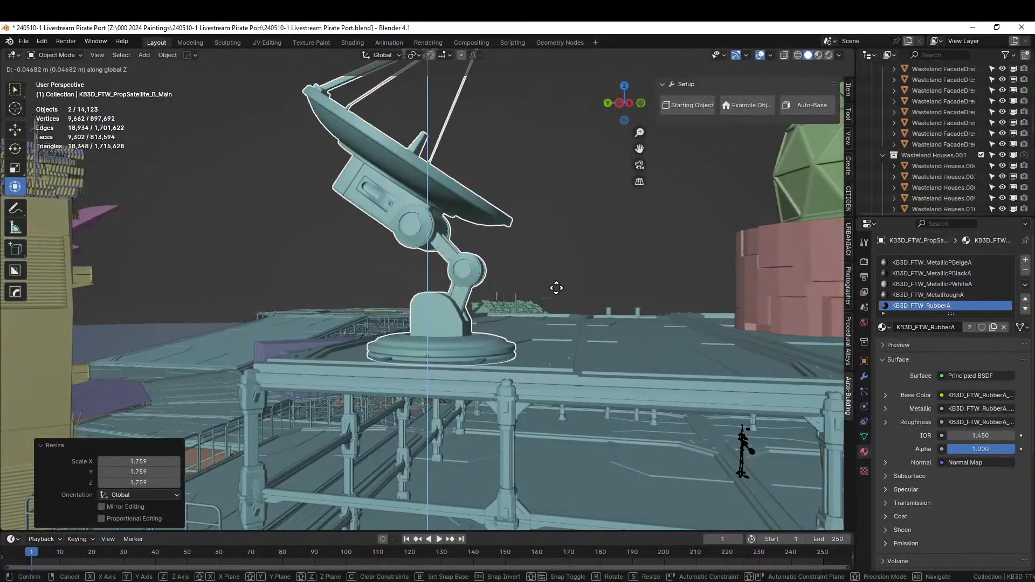
pyautogui.click(555, 290)
# Rotate the satellite dish about -87.5° around Z and save the file.
pyautogui.moveTo(555, 291); pyautogui.dragTo(563, 429, button='middle')
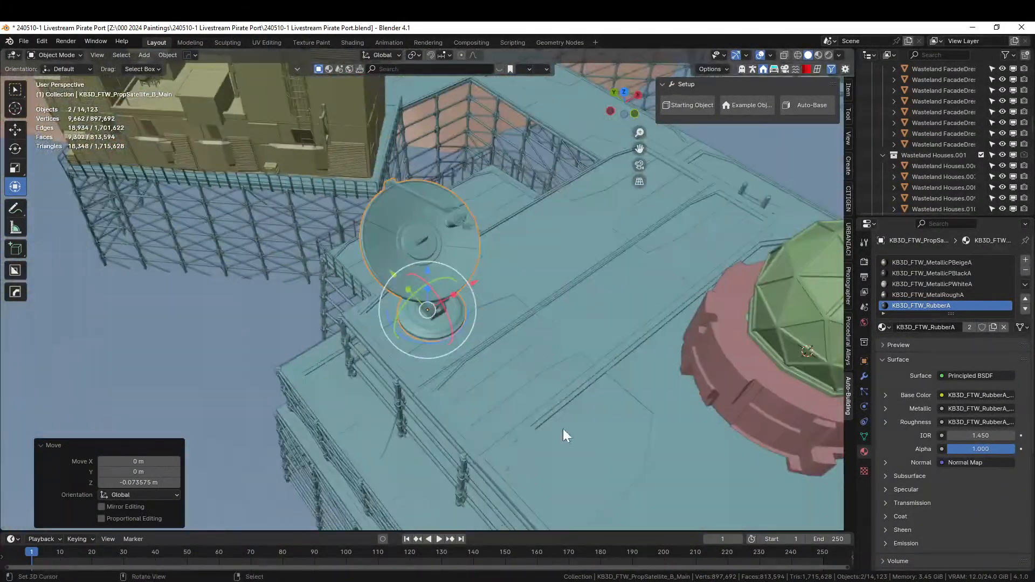
pyautogui.press('r')
pyautogui.press('z')
pyautogui.click(475, 368)
pyautogui.scroll(-3, 474, 367)
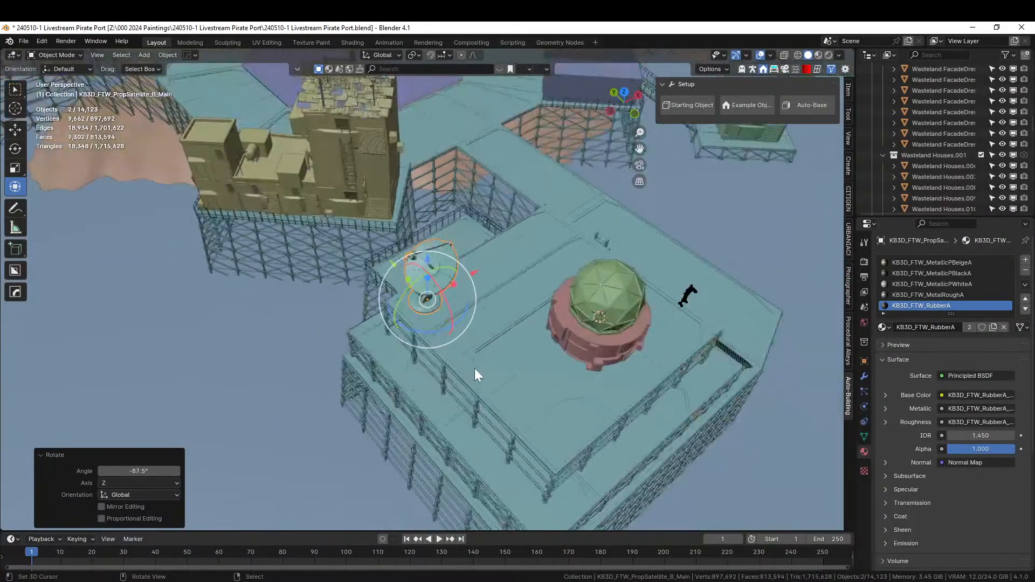
pyautogui.moveTo(475, 368); pyautogui.dragTo(234, 336, button='middle')
pyautogui.hotkey('ctrl', 's')
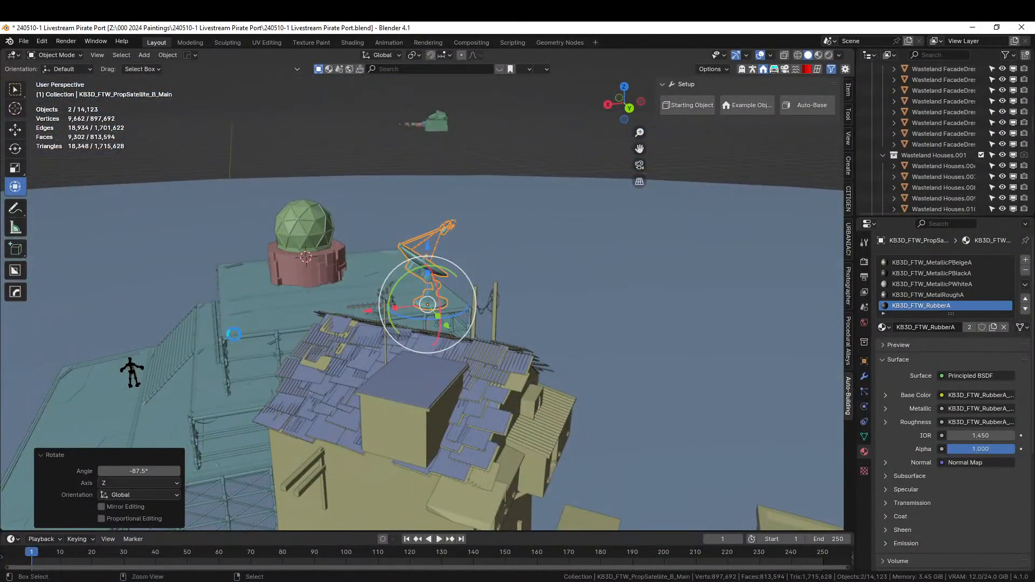
# Place the PropAirFiltrationUnit_B asset at the railed end of the lower platform beside the satellite dish.
pyautogui.moveTo(247, 330); pyautogui.dragTo(652, 321, button='middle')
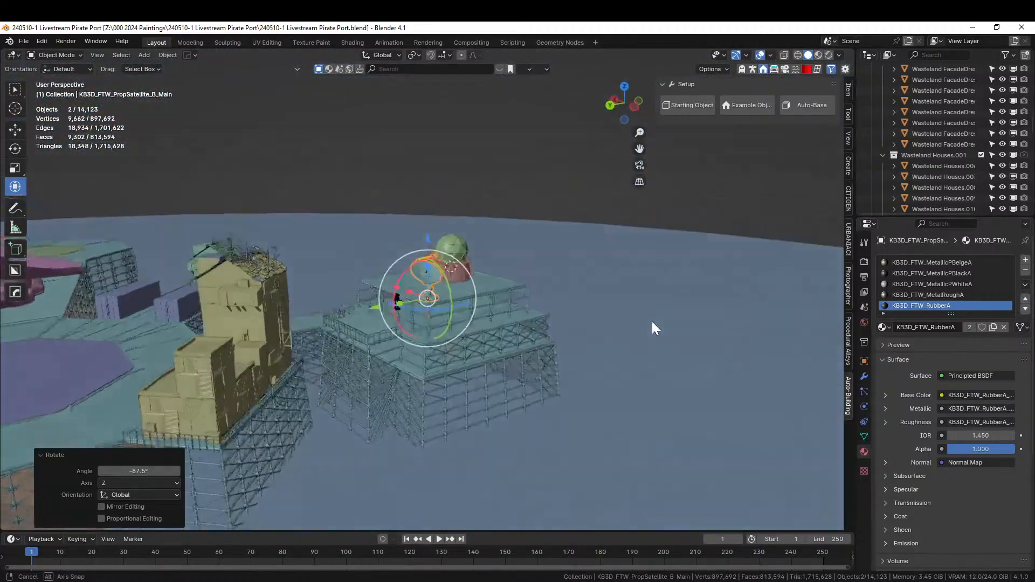
pyautogui.scroll(8, 619, 329)
pyautogui.keyDown('shift'); pyautogui.moveTo(309, 351); pyautogui.dragTo(548, 335, button='middle'); pyautogui.keyUp('shift')
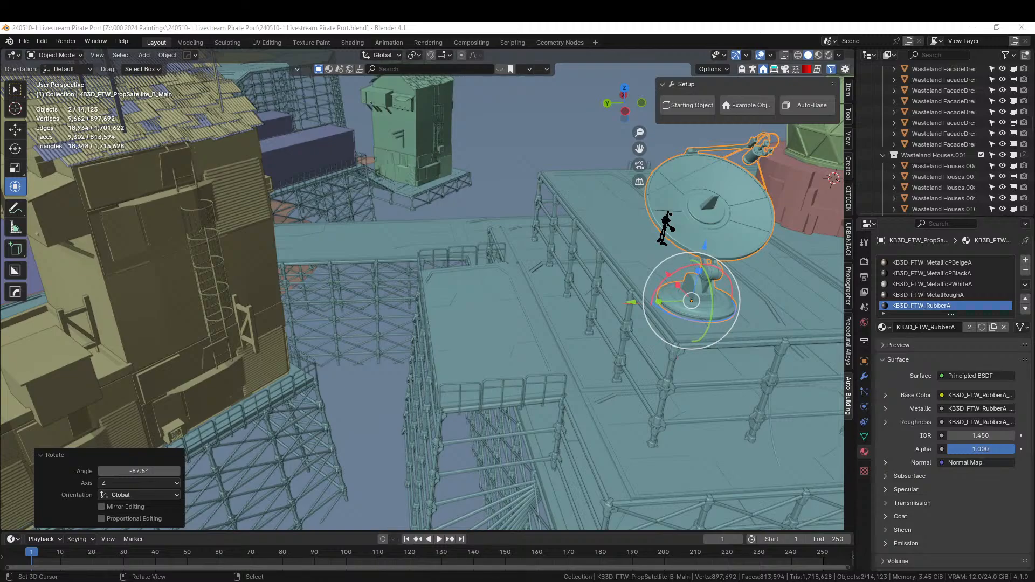
pyautogui.moveTo(350, 579); pyautogui.dragTo(464, 363)
pyautogui.press('KP_Decimal')
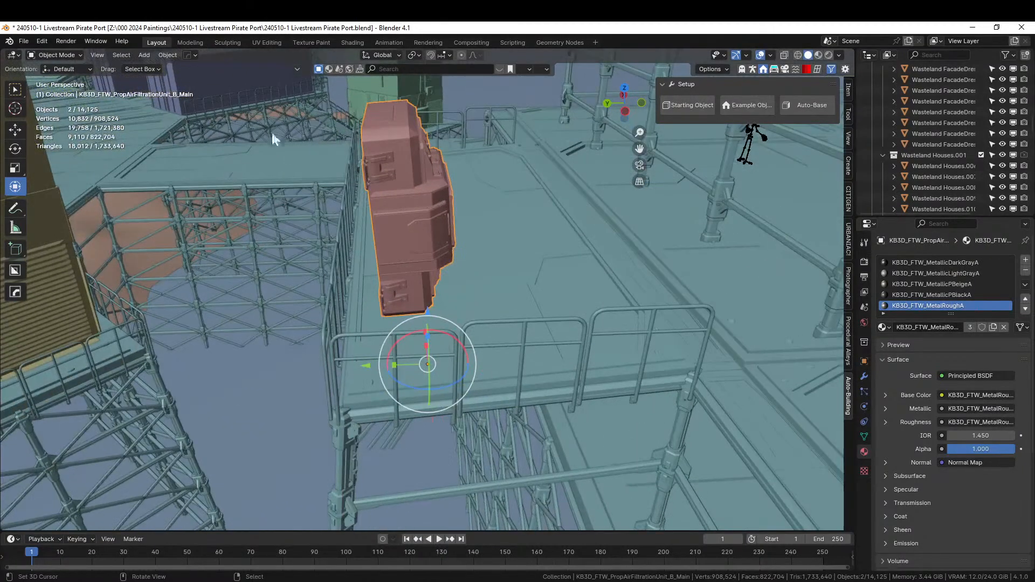
# Clear the air filtration unit's rotation and rotate it -90° around X so it lies flat.
pyautogui.moveTo(271, 130); pyautogui.dragTo(328, 163, button='middle')
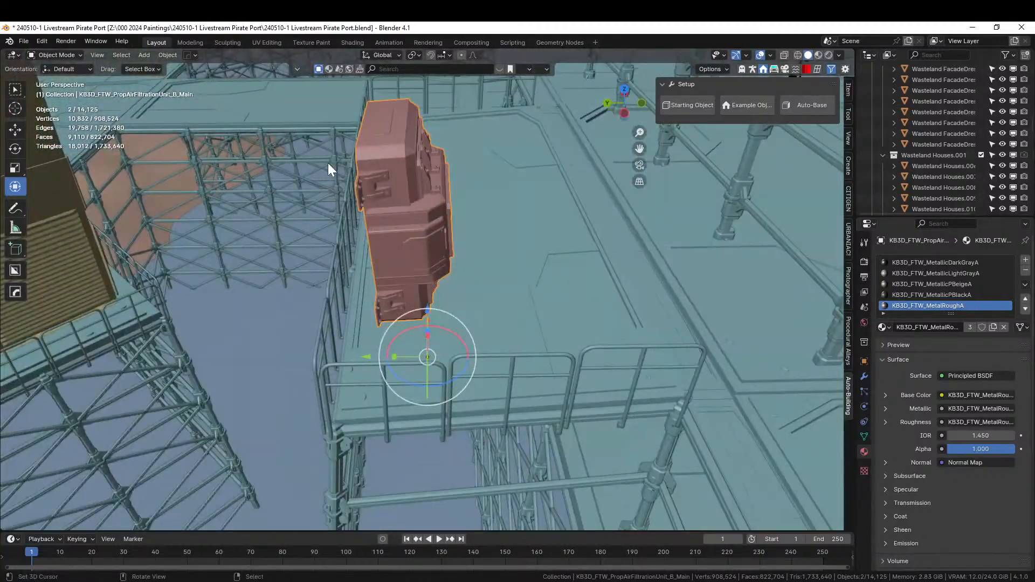
pyautogui.hotkey('alt', 'r')
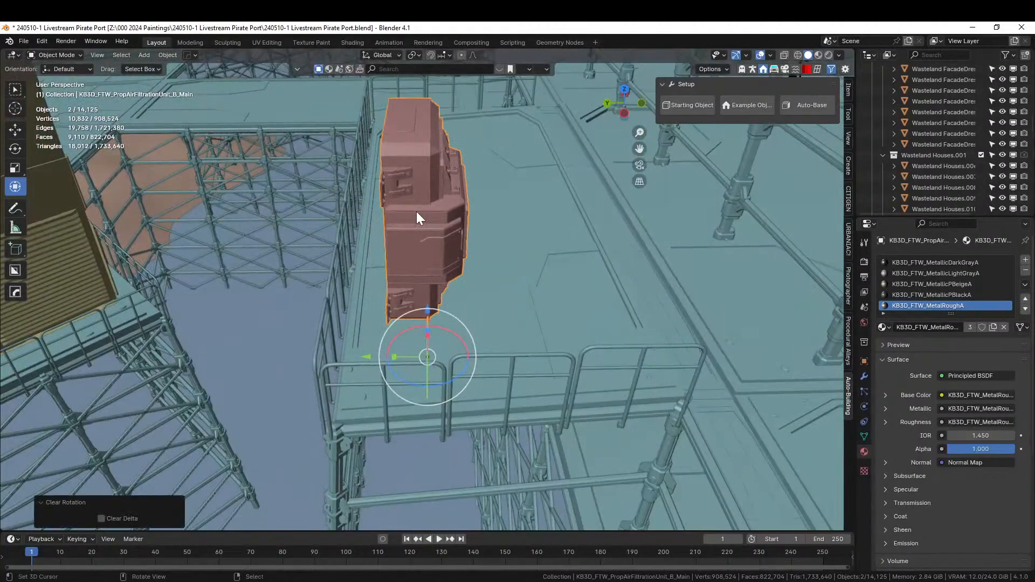
pyautogui.write('rx')
pyautogui.write('9')
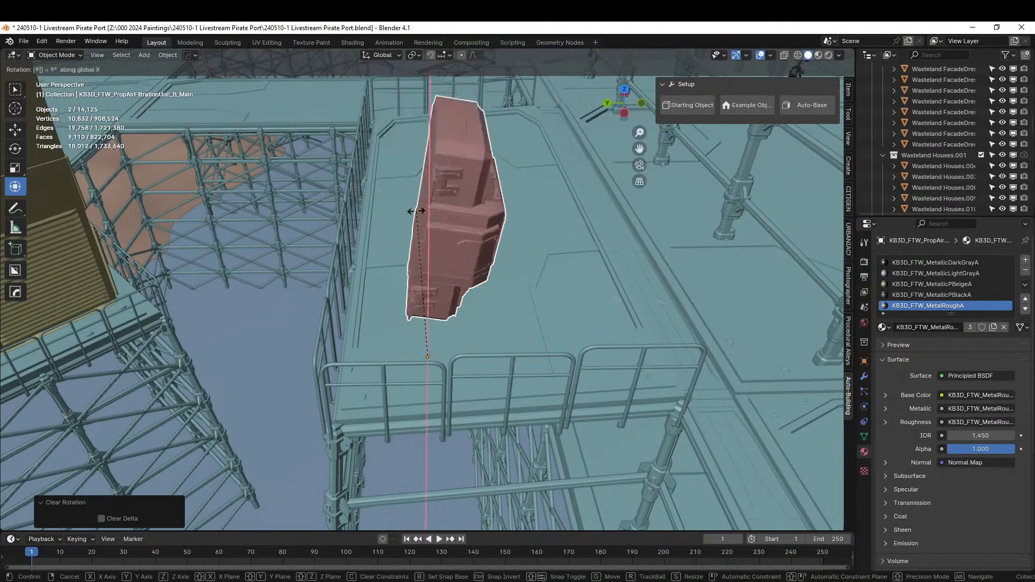
pyautogui.write('0')
pyautogui.press('-')
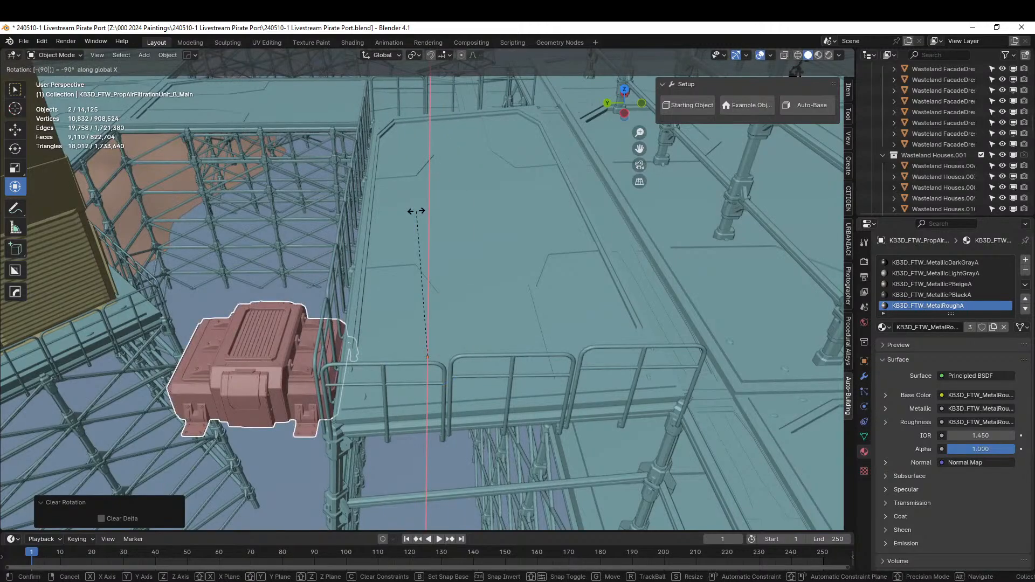
pyautogui.press('Return')
# Move the air filtration unit about 0.12 m in X and -2.96 m in Y onto the platform.
pyautogui.press('KP_7')
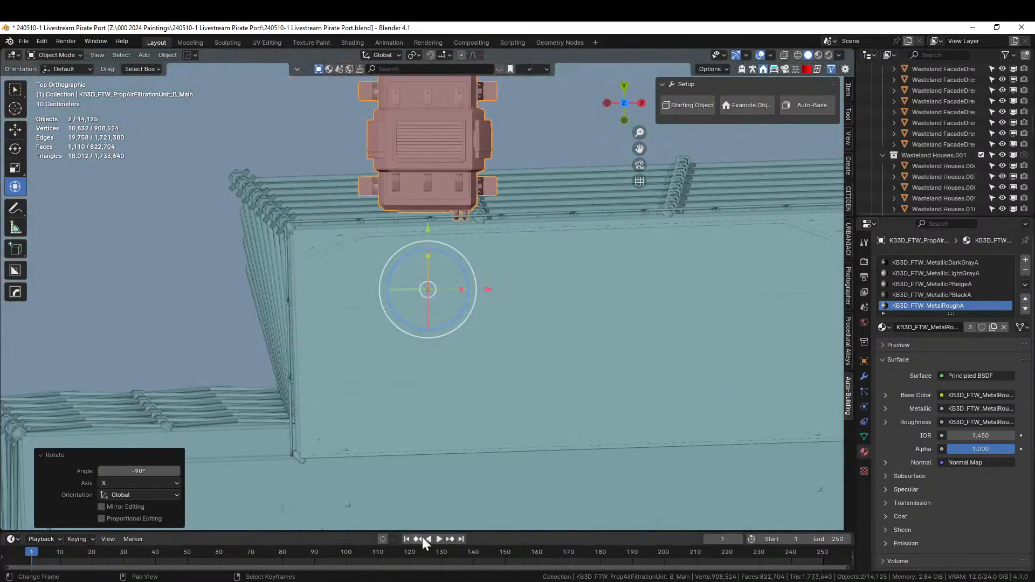
pyautogui.press('g')
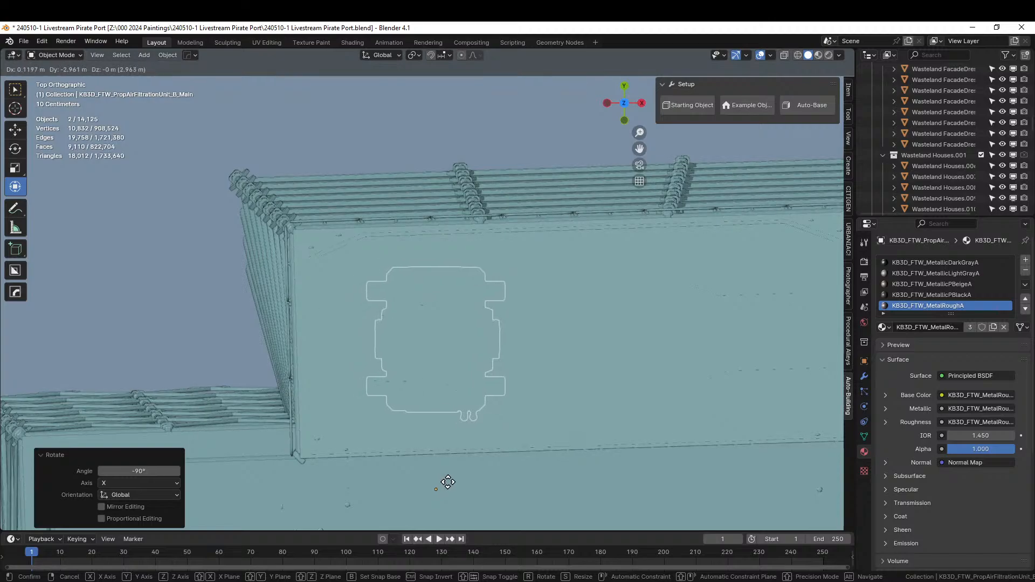
pyautogui.click(448, 482)
# Raise the air filtration unit along Z by about 1.43 m and another 0.31 m, leaving a gap above the deck.
pyautogui.moveTo(448, 482); pyautogui.dragTo(637, 378, button='middle')
pyautogui.press('g')
pyautogui.press('z')
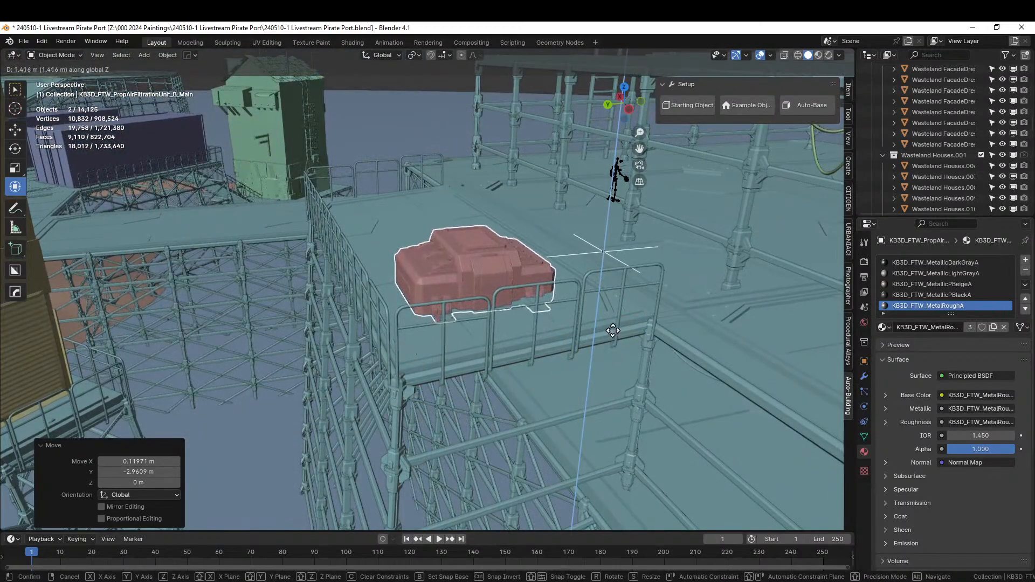
pyautogui.click(606, 345)
pyautogui.moveTo(605, 350); pyautogui.dragTo(473, 387, button='middle')
pyautogui.scroll(3, 572, 338)
pyautogui.press('g')
pyautogui.press('z')
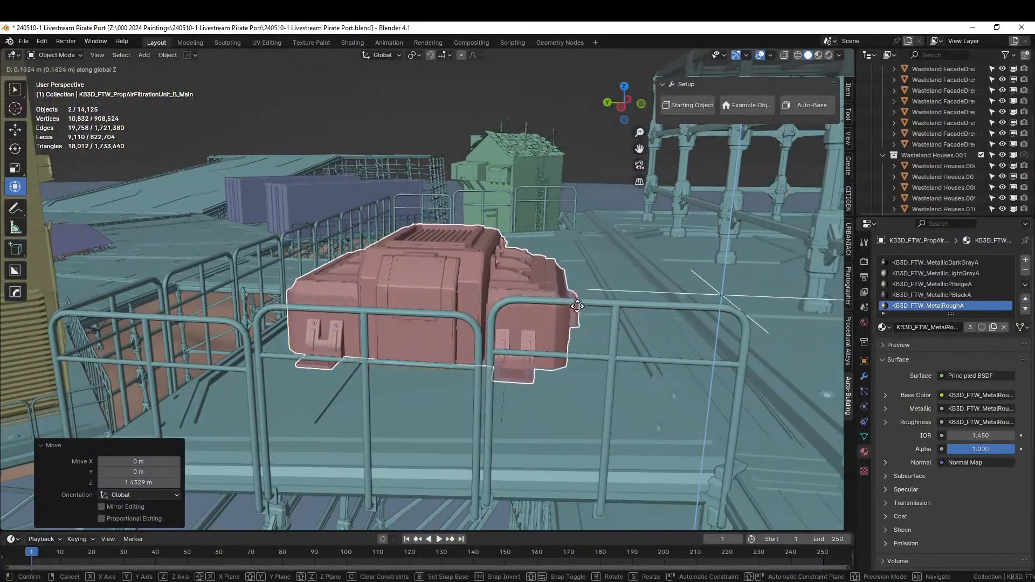
pyautogui.click(585, 290)
# Place the hollow block Street Asset 1K beside the filtration unit's mounting foot and clear its rotation.
pyautogui.moveTo(584, 290); pyautogui.dragTo(743, 295, button='middle')
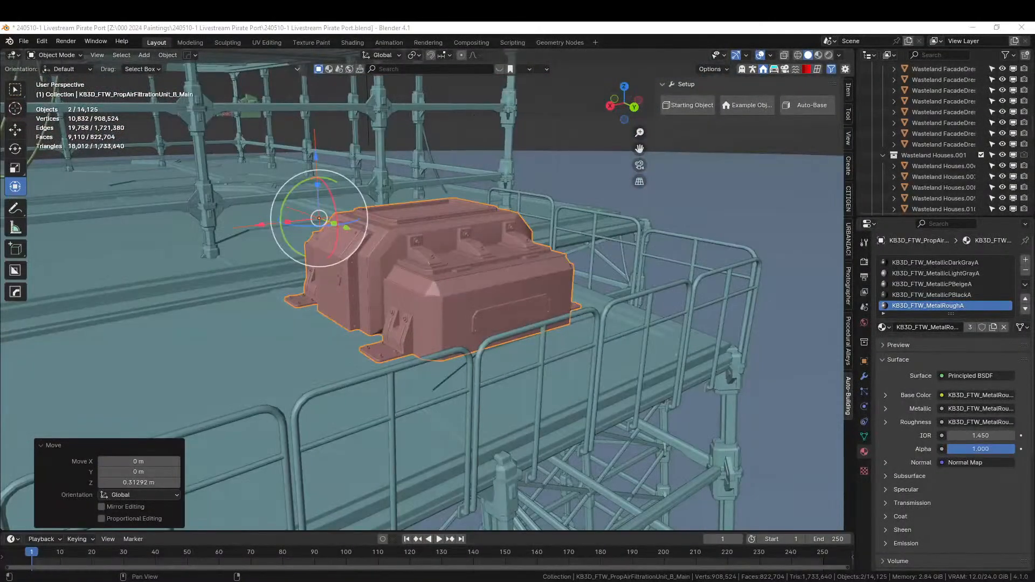
pyautogui.moveTo(444, 319); pyautogui.dragTo(242, 336, button='middle')
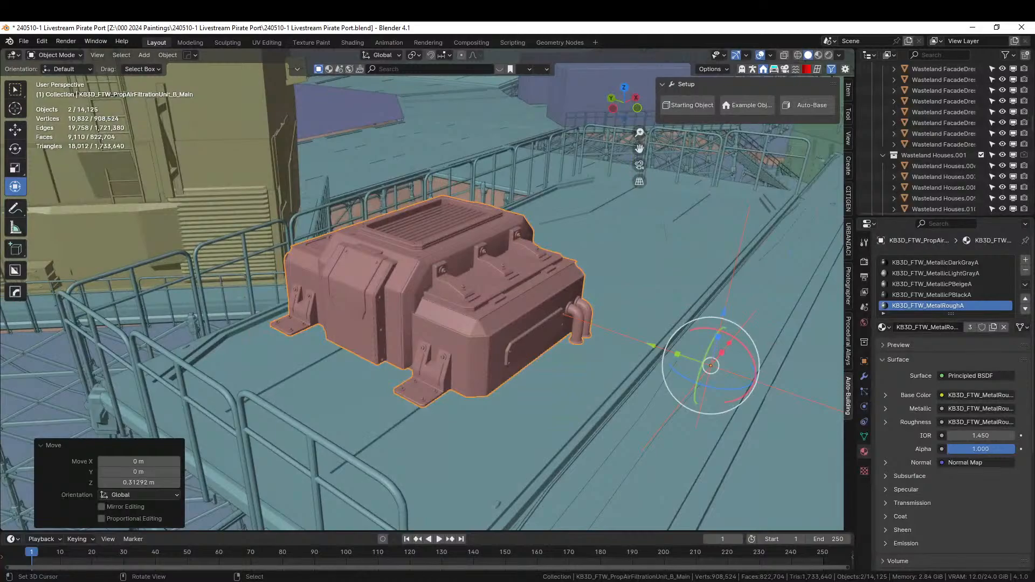
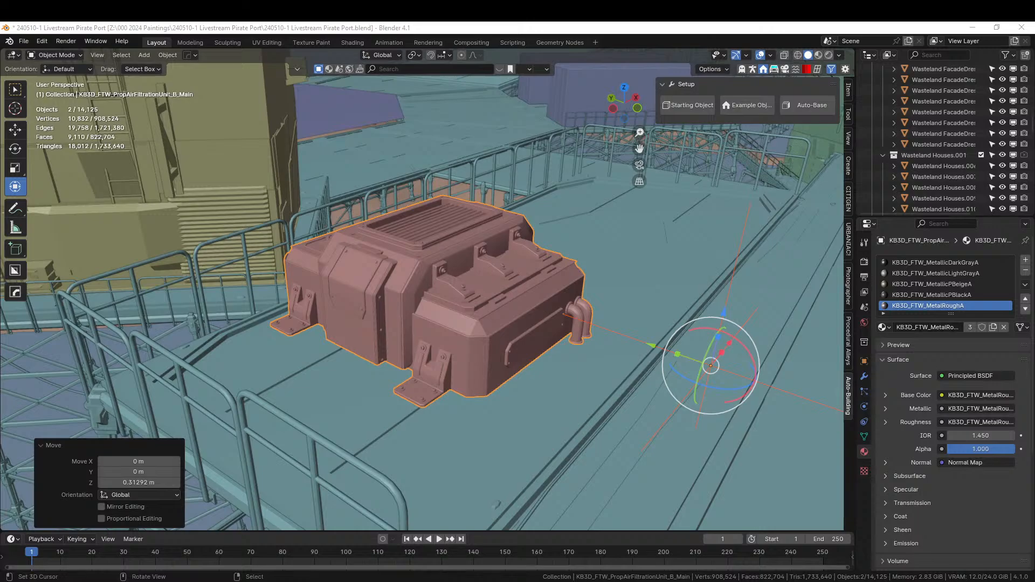
pyautogui.moveTo(654, 271); pyautogui.dragTo(426, 424)
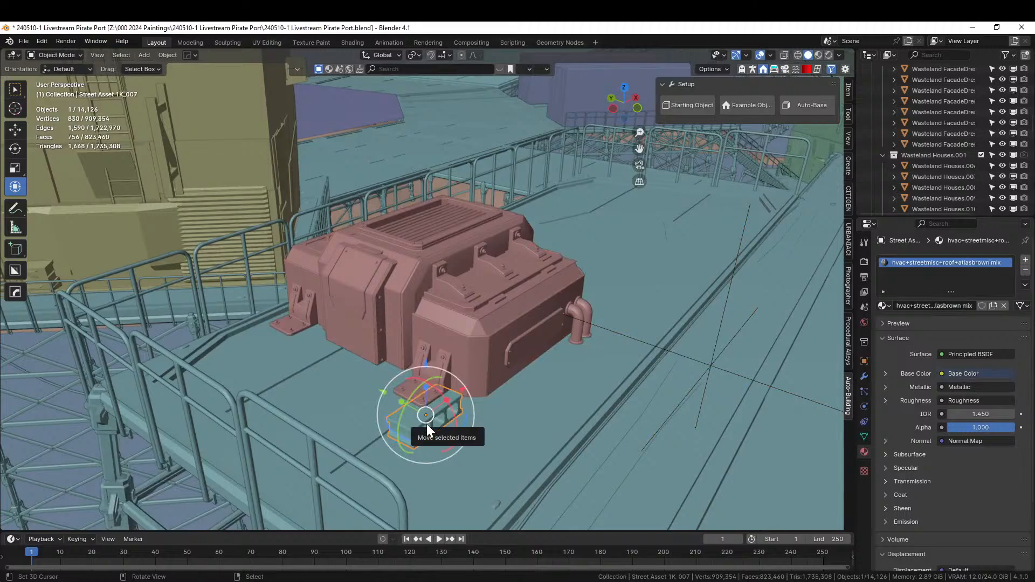
pyautogui.press('KP_Decimal')
pyautogui.moveTo(426, 424); pyautogui.dragTo(500, 399, button='middle')
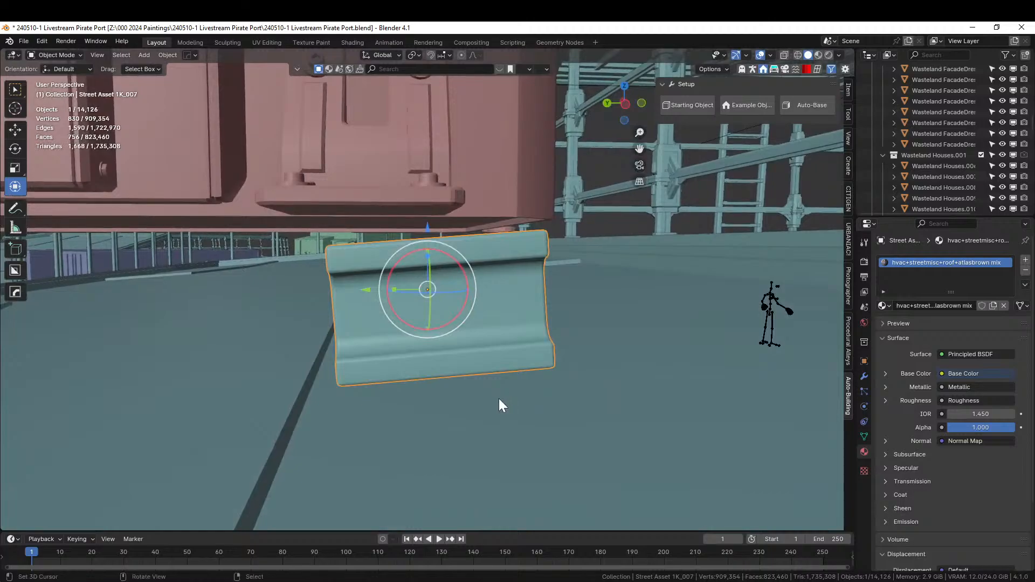
pyautogui.hotkey('alt', 'r')
# Make a linked duplicate of the hollow block and offset it about 0.24 m along Y, beside the first.
pyautogui.moveTo(487, 364); pyautogui.dragTo(477, 407, button='middle')
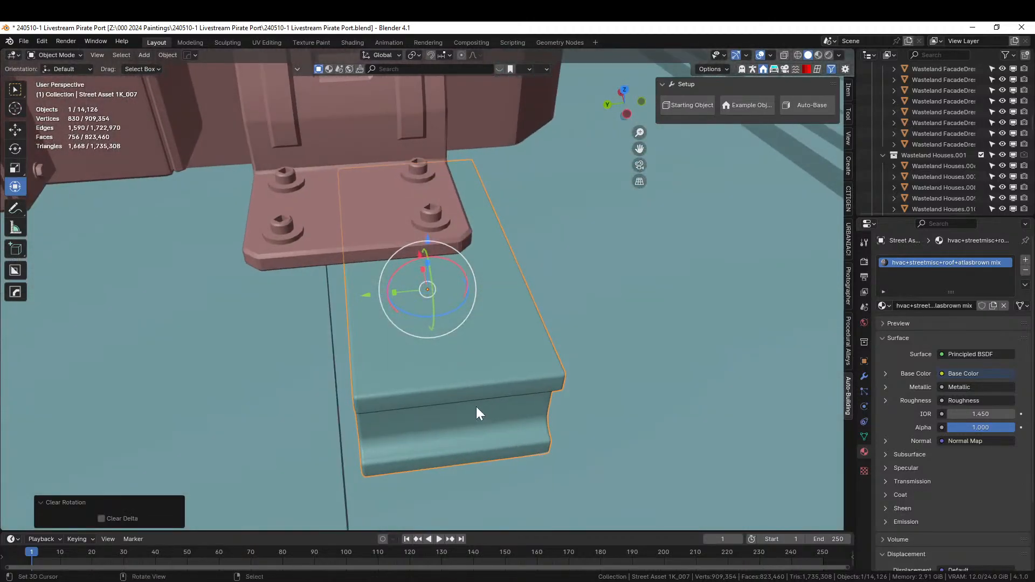
pyautogui.hotkey('alt', 'd')
pyautogui.press('y')
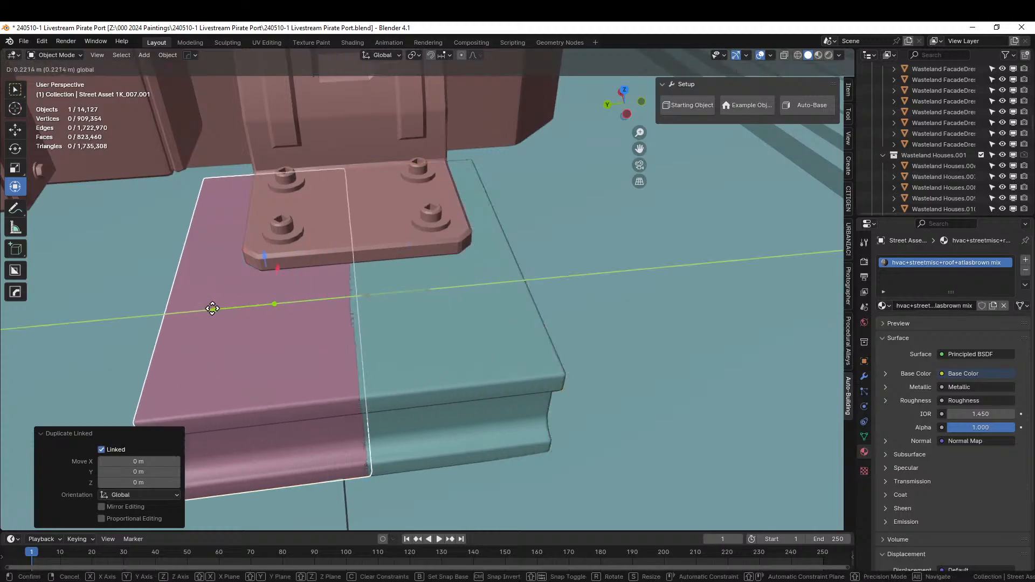
pyautogui.click(235, 310)
# Make linked duplicates of both blocks and move them about 1.39 m along Y beneath the neighbouring mounting foot.
pyautogui.moveTo(236, 310); pyautogui.dragTo(724, 339, button='middle')
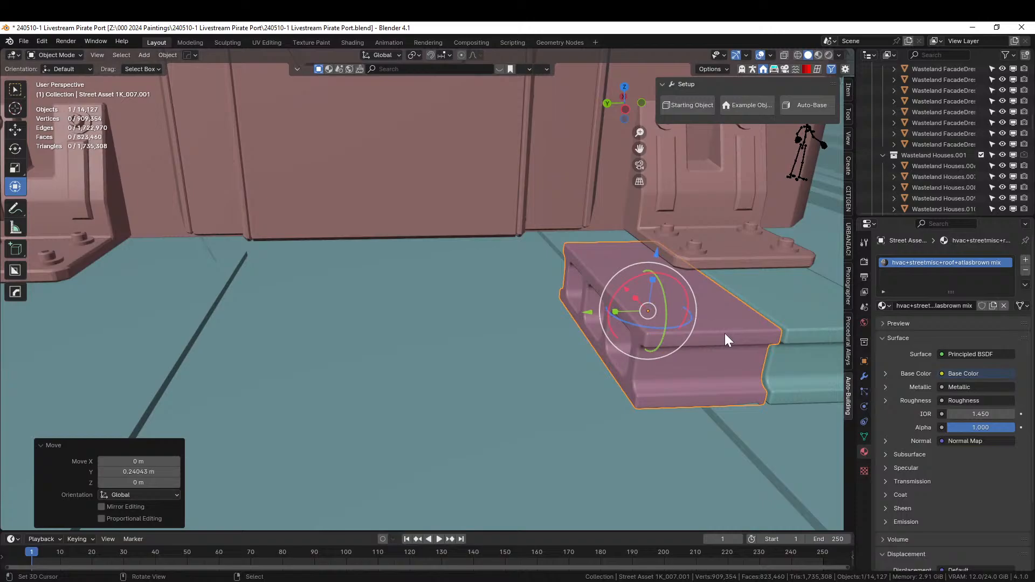
pyautogui.keyDown('shift'); pyautogui.click(796, 310); pyautogui.keyUp('shift')
pyautogui.keyDown('shift'); pyautogui.click(658, 320); pyautogui.keyUp('shift')
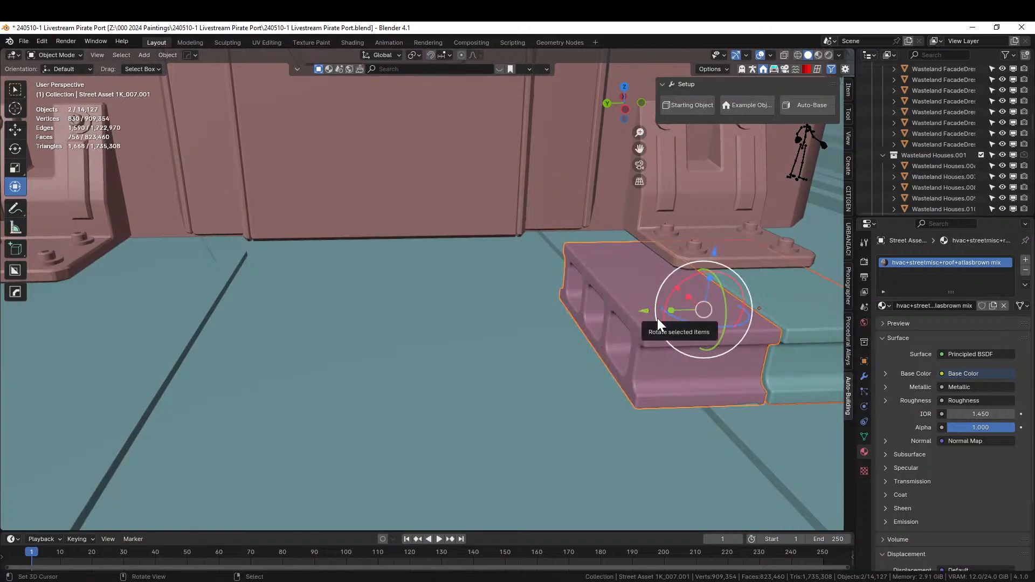
pyautogui.hotkey('alt', 'd')
pyautogui.rightClick(658, 318)
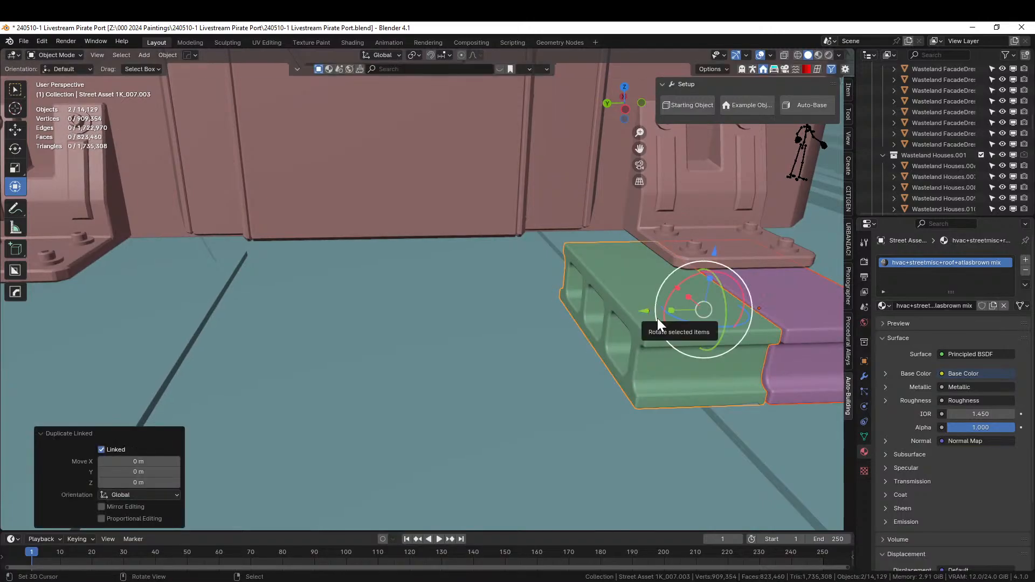
pyautogui.press('g')
pyautogui.press('y')
pyautogui.click(829, 298)
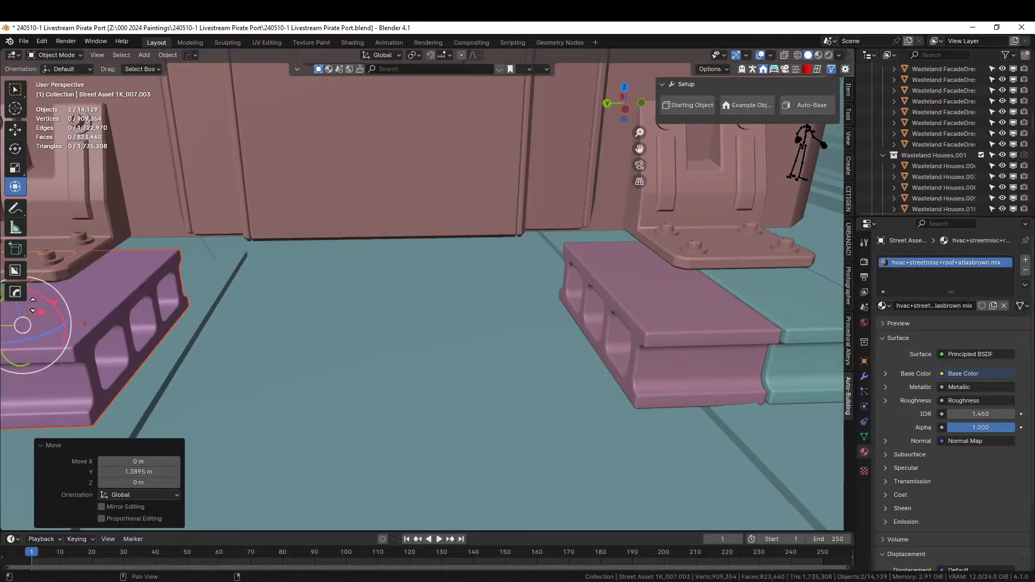
# Make a linked duplicate of the block pair about 0.15 m lower along Z to form a second layer.
pyautogui.moveTo(89, 291); pyautogui.dragTo(445, 313, button='middle')
pyautogui.moveTo(445, 312); pyautogui.dragTo(514, 322, button='middle')
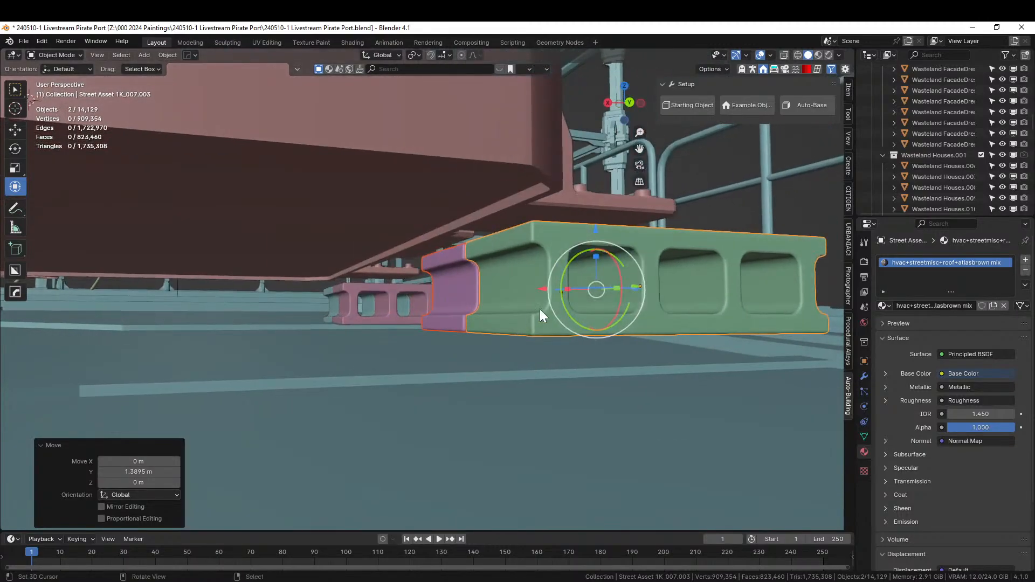
pyautogui.hotkey('alt', 'd')
pyautogui.press('z')
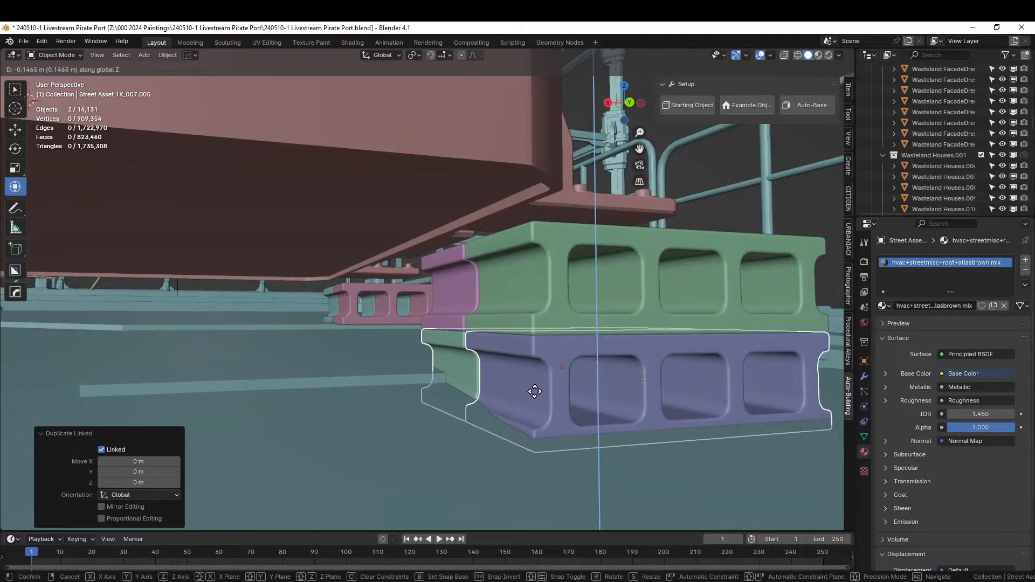
pyautogui.click(534, 392)
# Make linked duplicates of the four stacked hollow blocks and move them about 1.8 m along X beneath the opposite mounting foot.
pyautogui.moveTo(533, 390); pyautogui.dragTo(589, 435, button='middle')
pyautogui.keyDown('shift'); pyautogui.rightClick(633, 378); pyautogui.keyUp('shift')
pyautogui.keyDown('shift'); pyautogui.rightClick(619, 344); pyautogui.keyUp('shift')
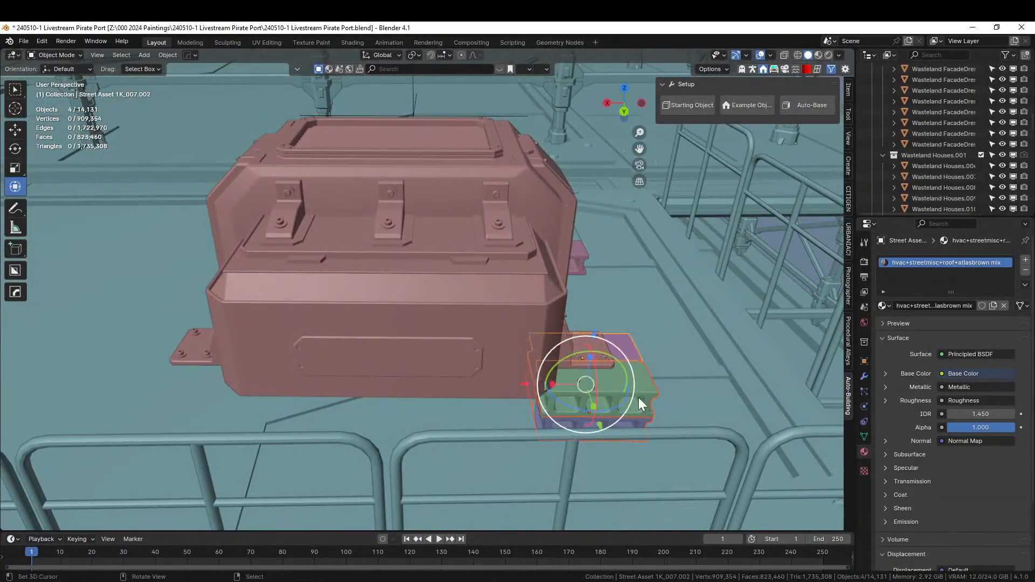
pyautogui.hotkey('alt', 'd')
pyautogui.rightClick(638, 397)
pyautogui.press('g')
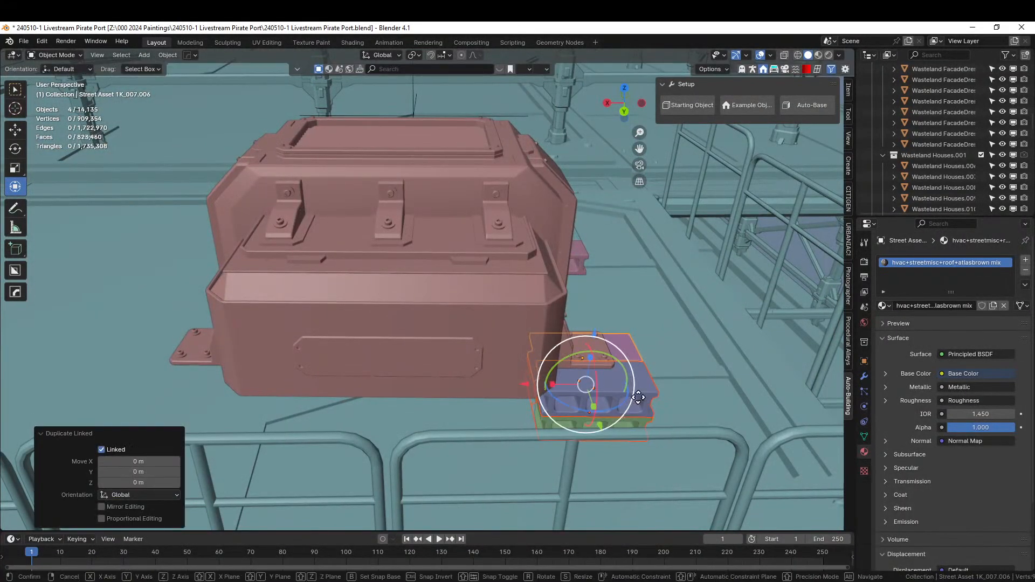
pyautogui.press('x')
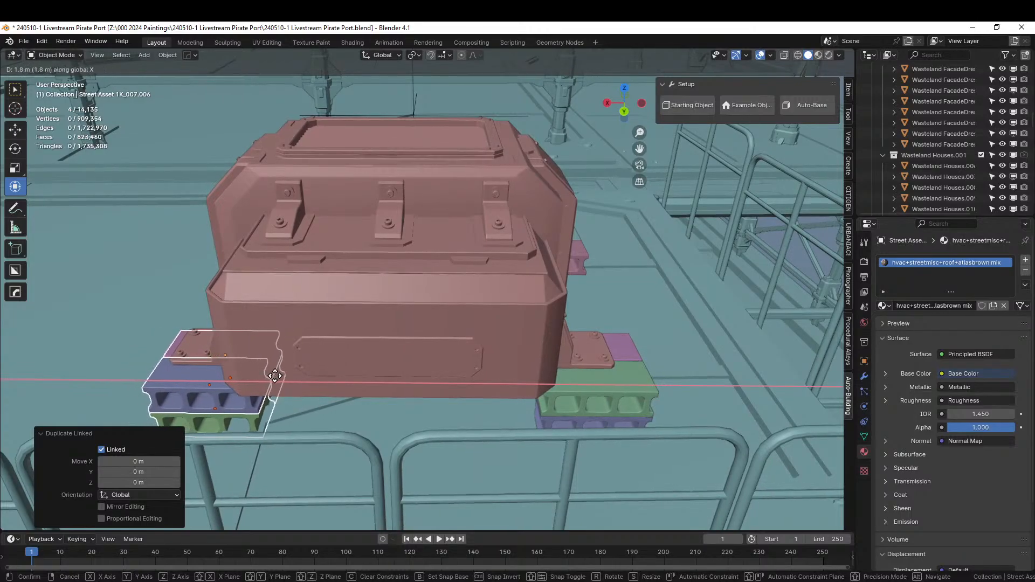
pyautogui.click(275, 376)
# Make linked duplicates of the remaining single-layer block pair and move them about 1.77 m along X beneath the unsupported corner foot.
pyautogui.moveTo(277, 377); pyautogui.dragTo(524, 326, button='middle')
pyautogui.click(216, 338)
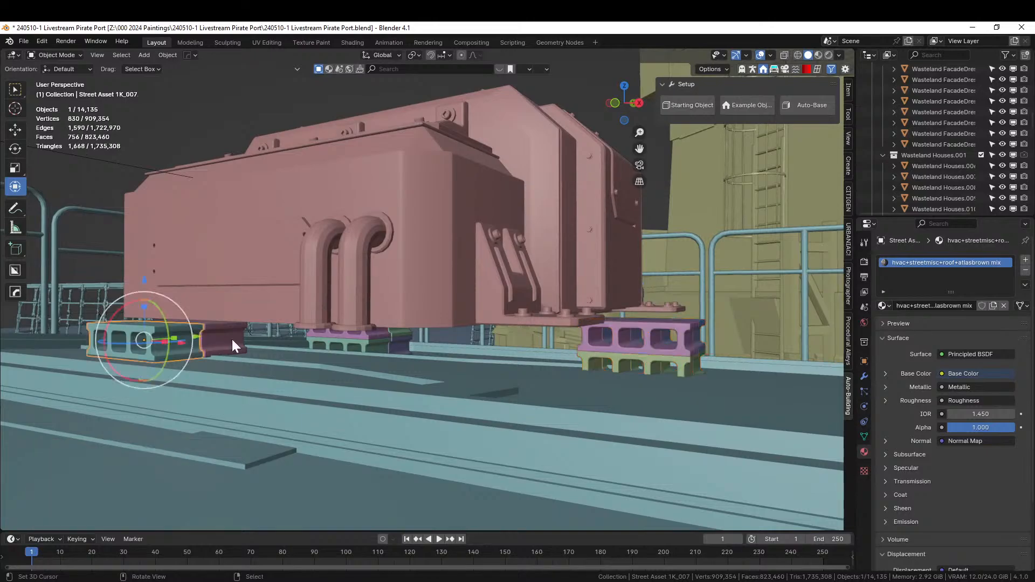
pyautogui.keyDown('shift'); pyautogui.click(224, 330); pyautogui.keyUp('shift')
pyautogui.hotkey('alt', 'd')
pyautogui.rightClick(225, 337)
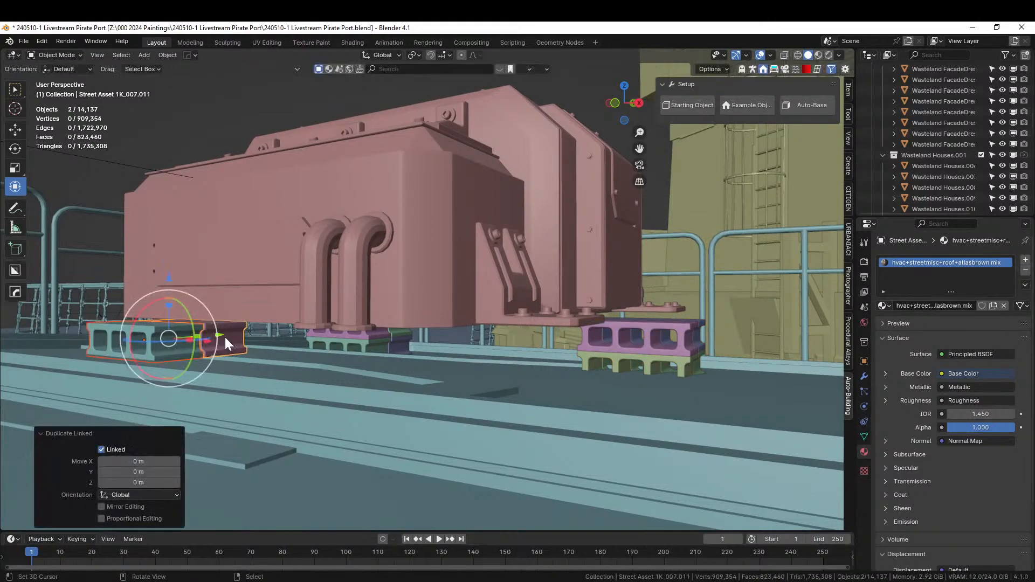
pyautogui.press('g')
pyautogui.press('x')
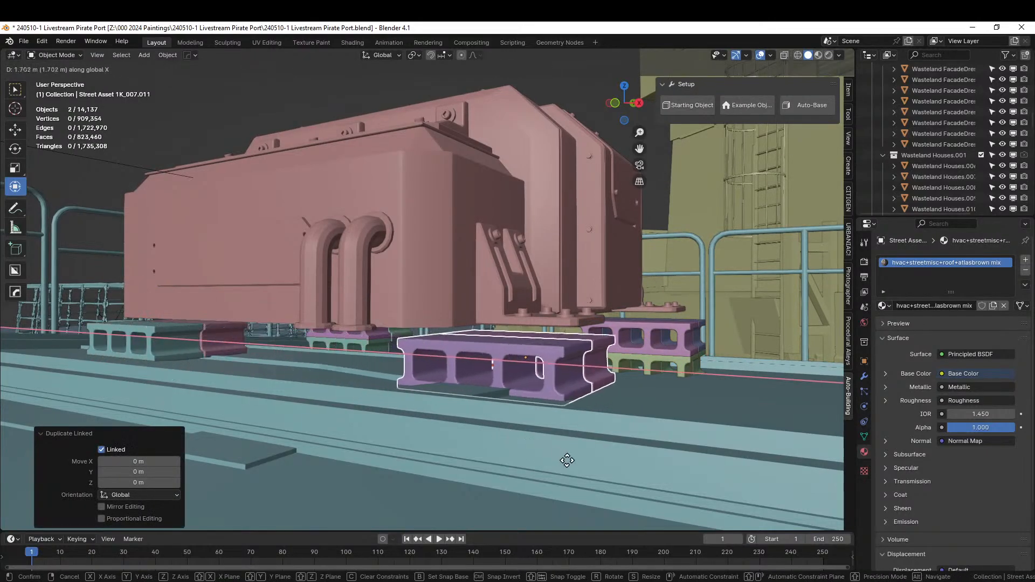
pyautogui.click(581, 465)
pyautogui.moveTo(580, 465)
pyautogui.mouseDown(button='middle')
pyautogui.moveTo(491, 481)
pyautogui.moveTo(474, 507)
pyautogui.moveTo(499, 467)
pyautogui.moveTo(580, 474)
pyautogui.mouseUp(button='middle')
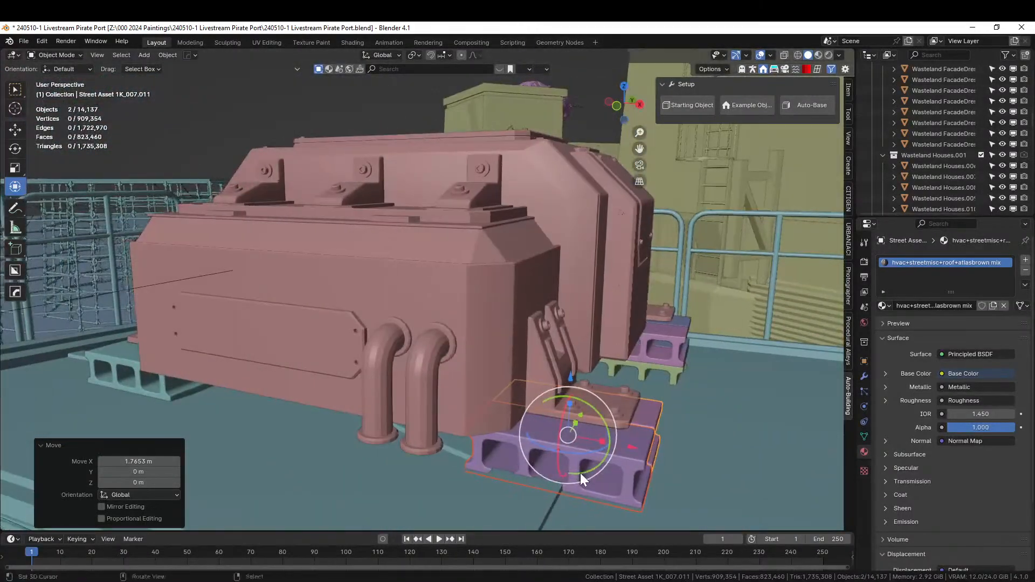
# Lower the air filtration unit about 0.064 m along Z onto its blocks.
pyautogui.click(459, 336)
pyautogui.press('g')
pyautogui.press('z')
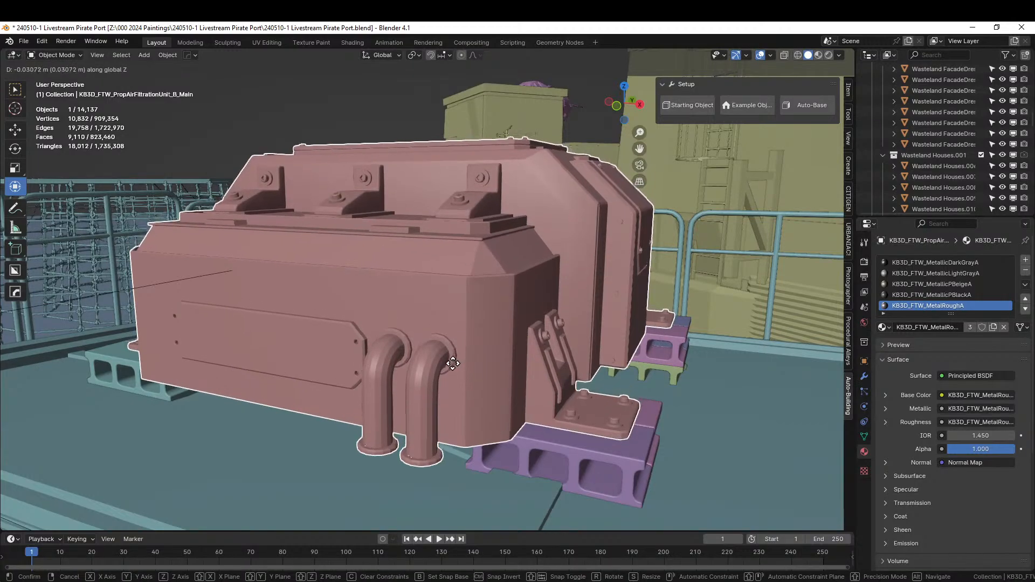
pyautogui.click(441, 389)
pyautogui.moveTo(441, 389); pyautogui.dragTo(410, 375, button='middle')
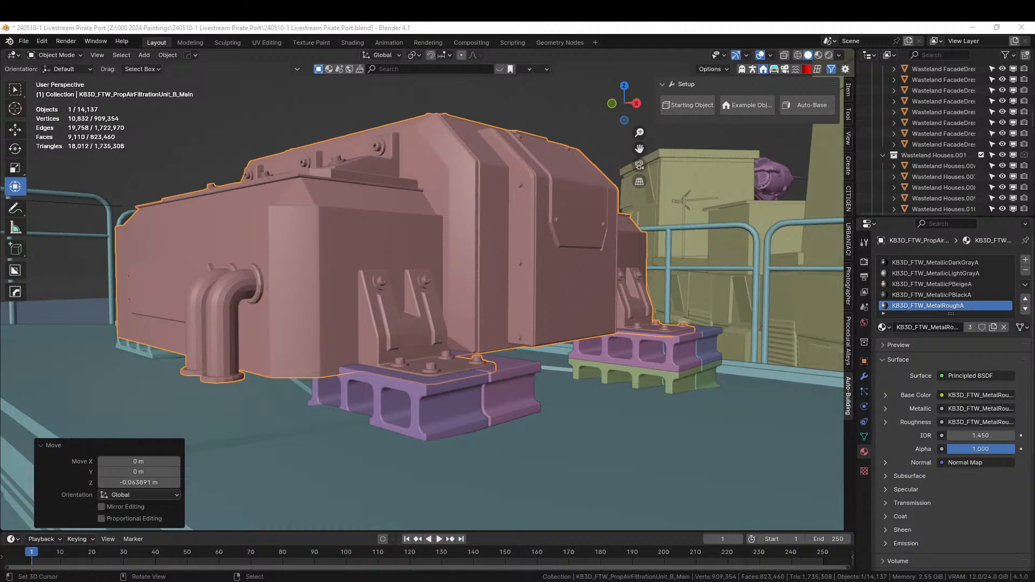
# Place the Plastic Box 1K asset next to the filtration unit and shift it about -0.36 m along X beneath the outlet pipes.
pyautogui.moveTo(421, 581); pyautogui.dragTo(241, 460)
pyautogui.press('KP_7')
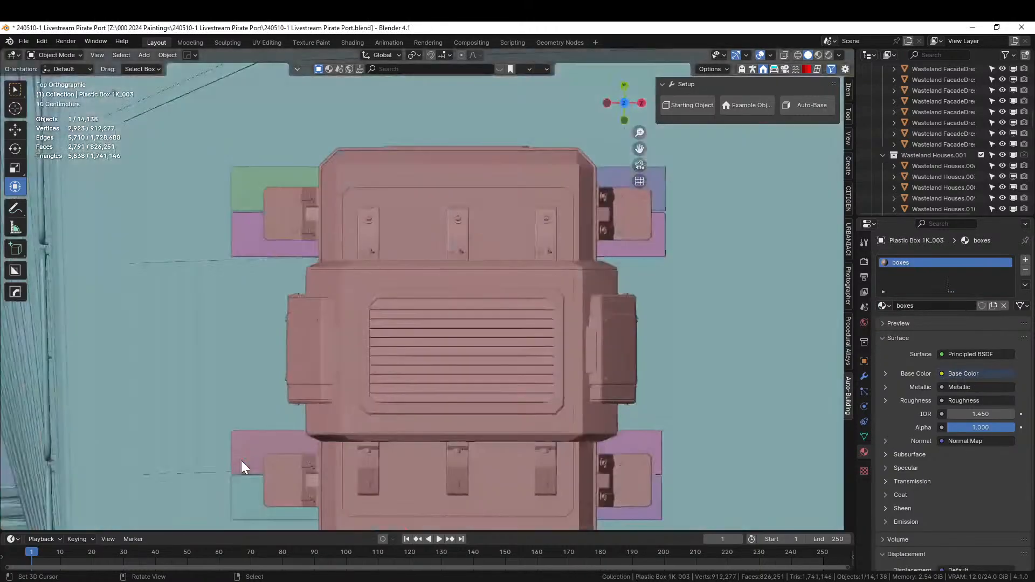
pyautogui.scroll(-2, 250, 461)
pyautogui.keyDown('shift'); pyautogui.moveTo(282, 489); pyautogui.dragTo(257, 380, button='middle'); pyautogui.keyUp('shift')
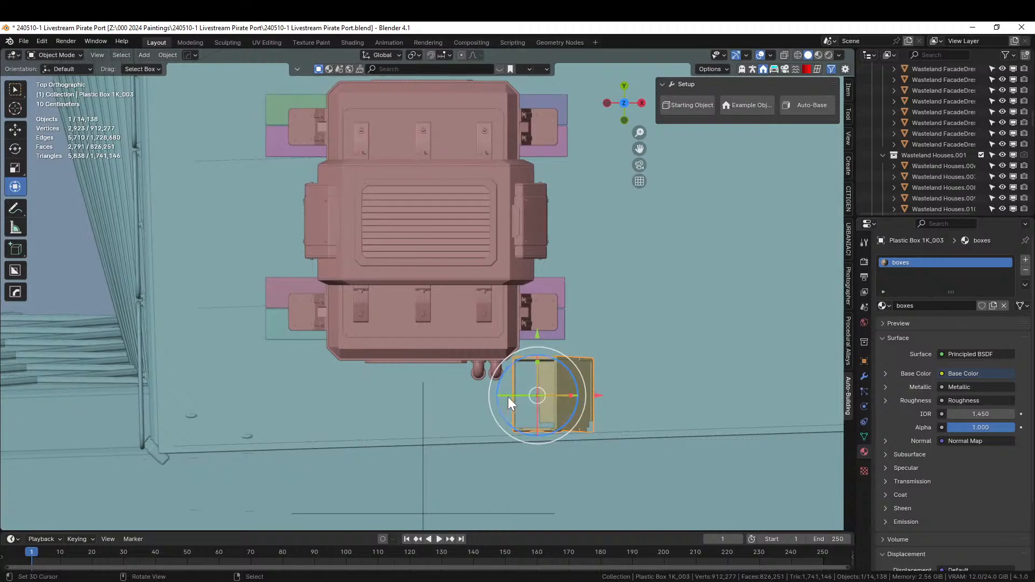
pyautogui.moveTo(508, 397); pyautogui.dragTo(462, 396)
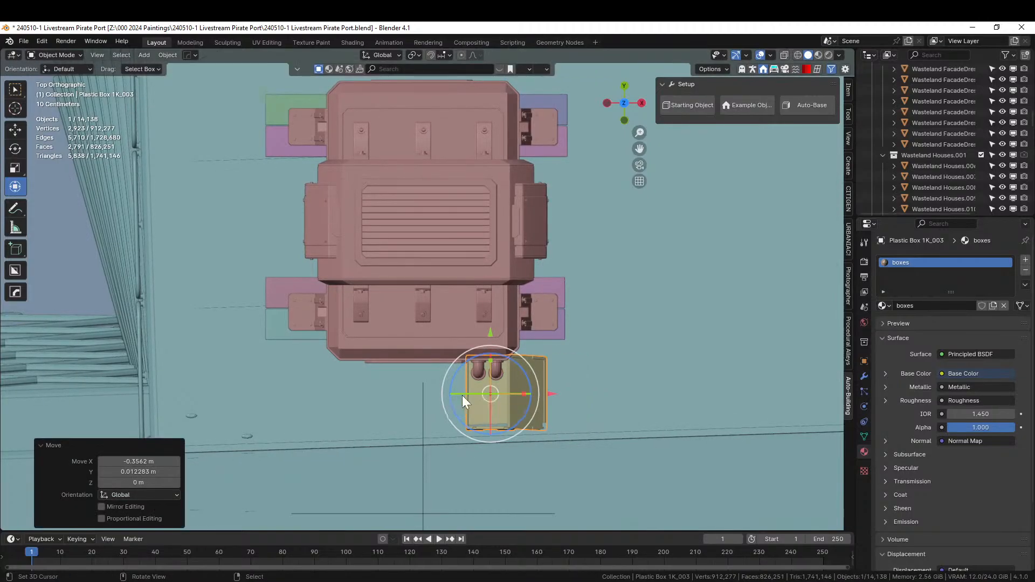
# Adjust the plastic box's height along Z and scale it by about 0.895.
pyautogui.scroll(5, 462, 396)
pyautogui.moveTo(461, 396); pyautogui.dragTo(604, 287, button='middle')
pyautogui.press('g')
pyautogui.press('z')
pyautogui.click(565, 335)
pyautogui.press('s')
pyautogui.click(558, 342)
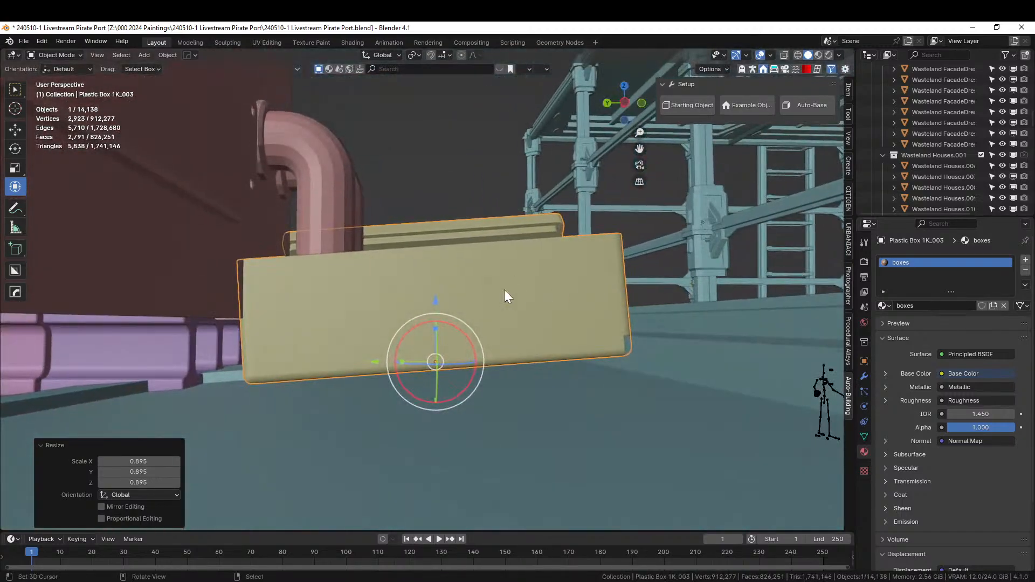
# Try clearing the plastic box's rotation and lowering it about 0.009 m along Z.
pyautogui.hotkey('alt', 'r')
pyautogui.press('g')
pyautogui.press('z')
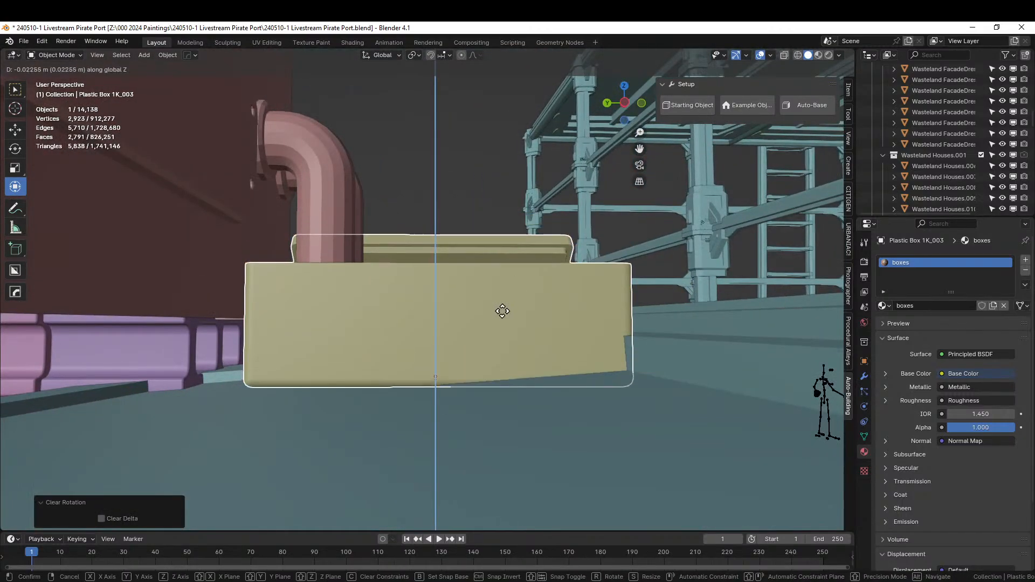
pyautogui.click(514, 310)
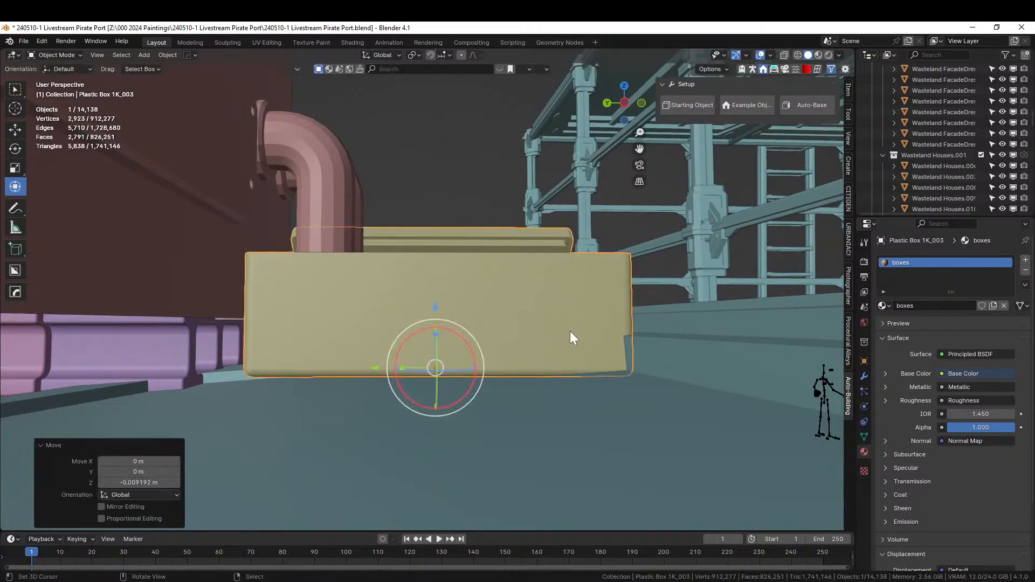
pyautogui.hotkey('ctrl', 'a')
pyautogui.press('Escape')
pyautogui.press('r')
pyautogui.click(515, 319)
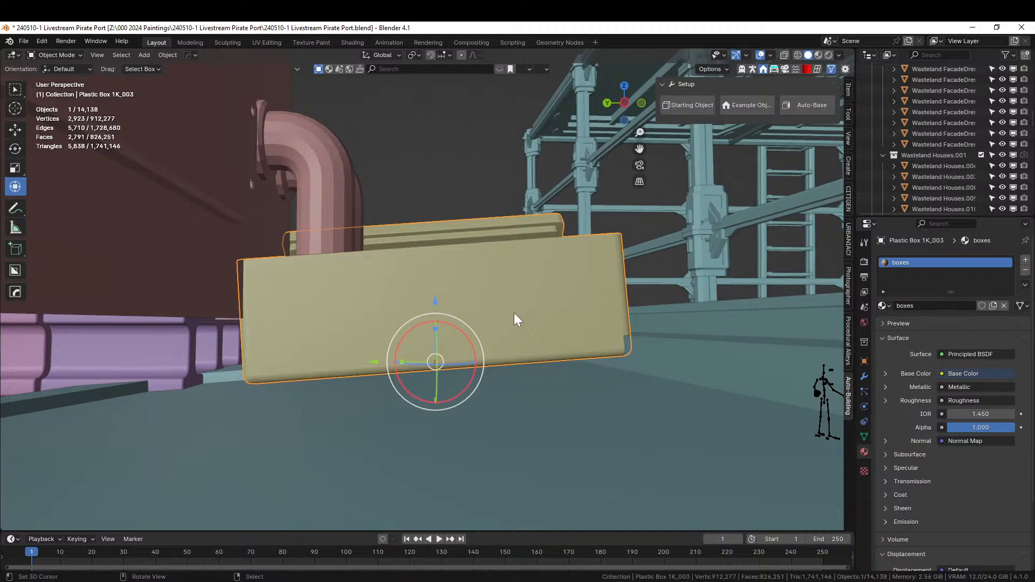
# Set the transform orientation to Local and lower the plastic box about 0.018 m along its local Z axis.
pyautogui.click(385, 55)
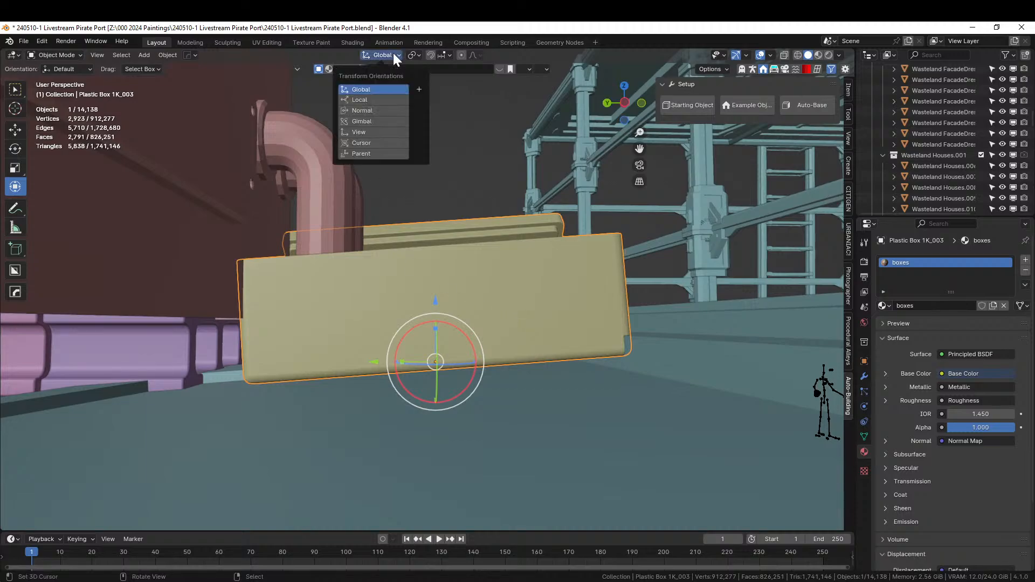
pyautogui.click(371, 101)
pyautogui.press('g')
pyautogui.press('z')
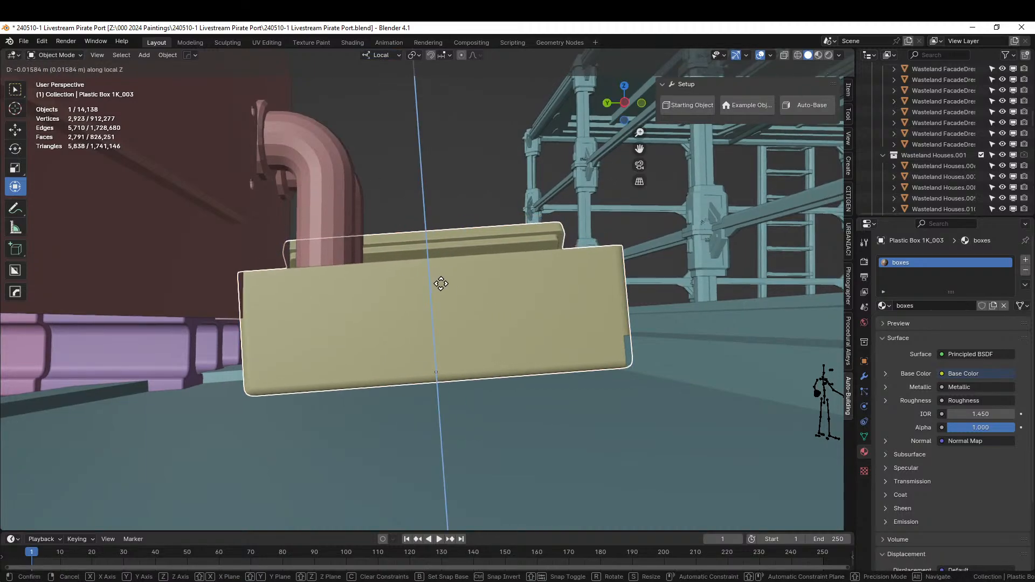
pyautogui.click(438, 295)
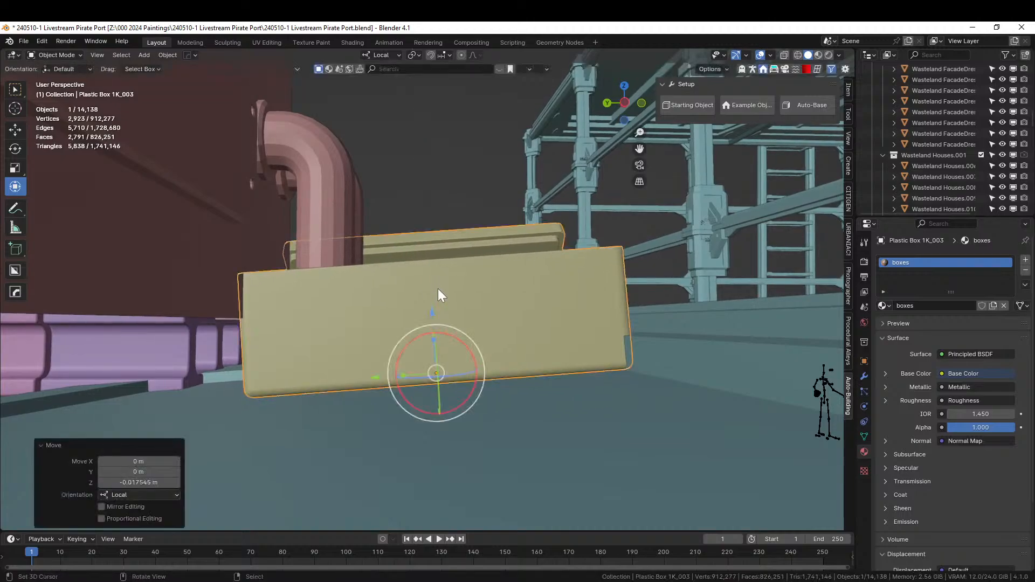
# Scale the plastic box by about 0.925 and lower it about 0.003 m along its local Z axis.
pyautogui.press('s')
pyautogui.click(485, 347)
pyautogui.press('g')
pyautogui.press('z')
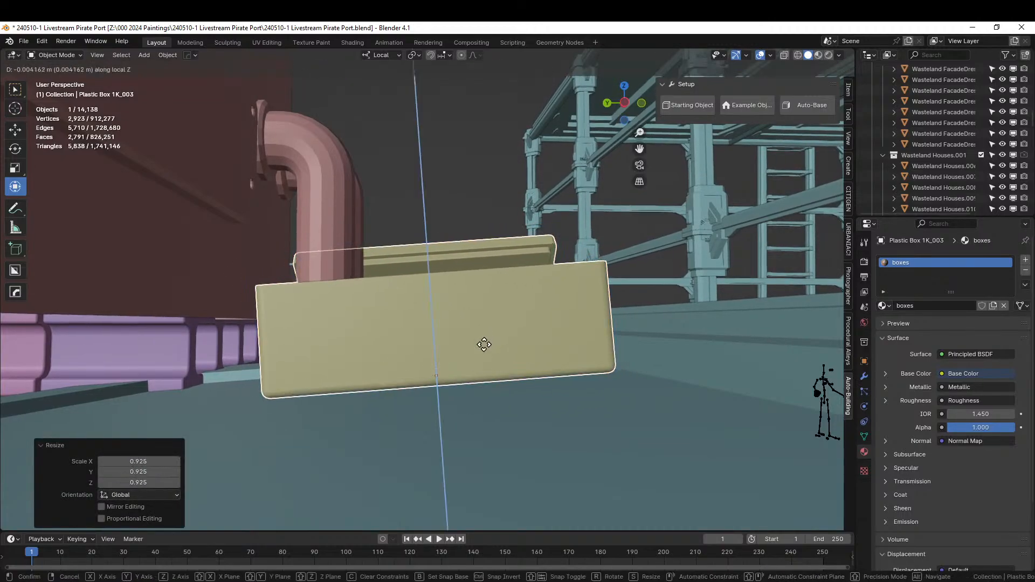
pyautogui.click(482, 345)
# Create a Cablerator cable from the corrugated building wall to the filtration unit with a width of 0.051.
pyautogui.moveTo(481, 343); pyautogui.dragTo(356, 342, button='middle')
pyautogui.scroll(-4, 354, 402)
pyautogui.scroll(-4, 455, 349)
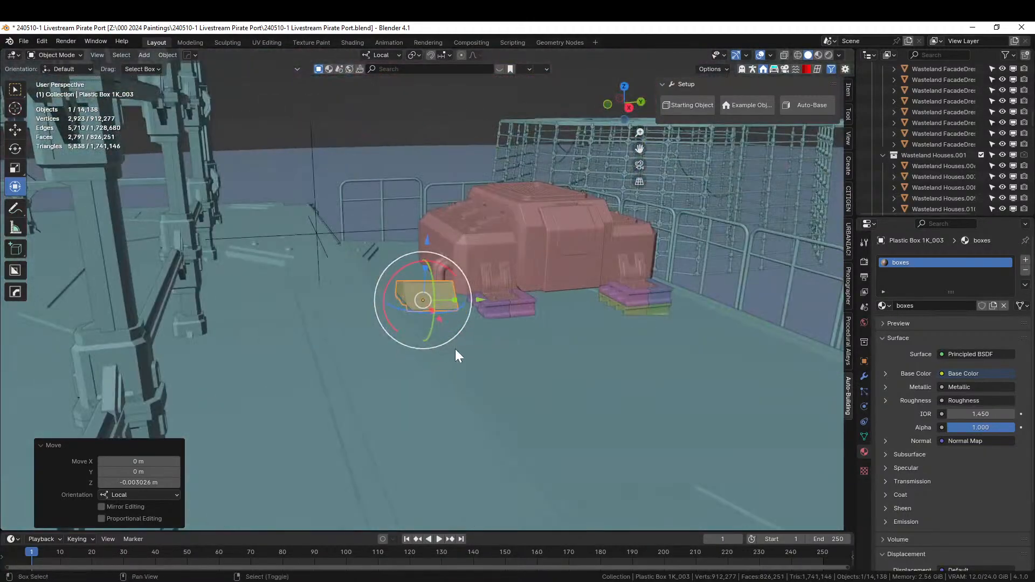
pyautogui.moveTo(455, 350); pyautogui.dragTo(199, 431, button='middle')
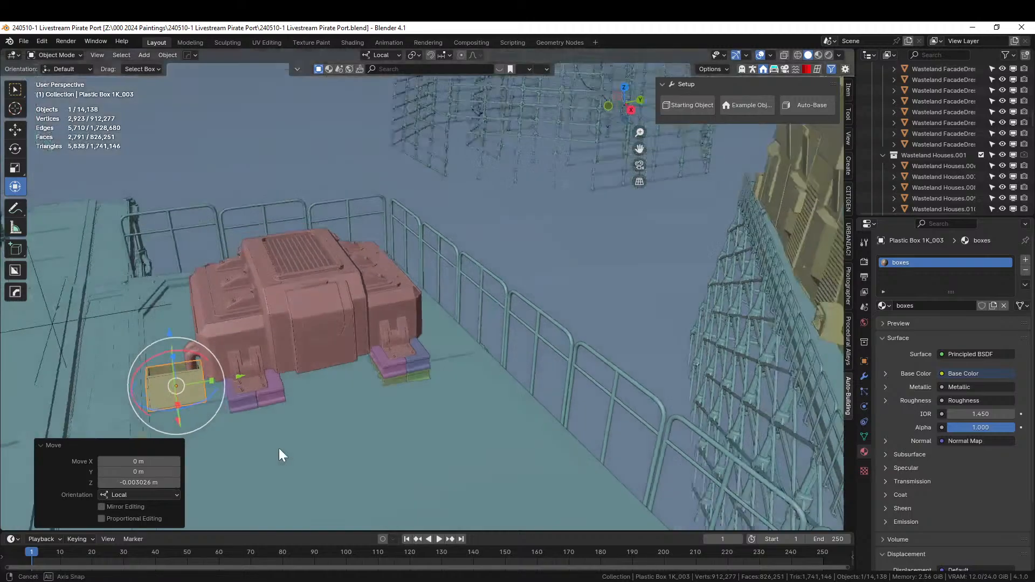
pyautogui.moveTo(279, 448); pyautogui.dragTo(401, 388, button='middle')
pyautogui.scroll(3, 309, 432)
pyautogui.hotkey('shift', 'alt', 'c')
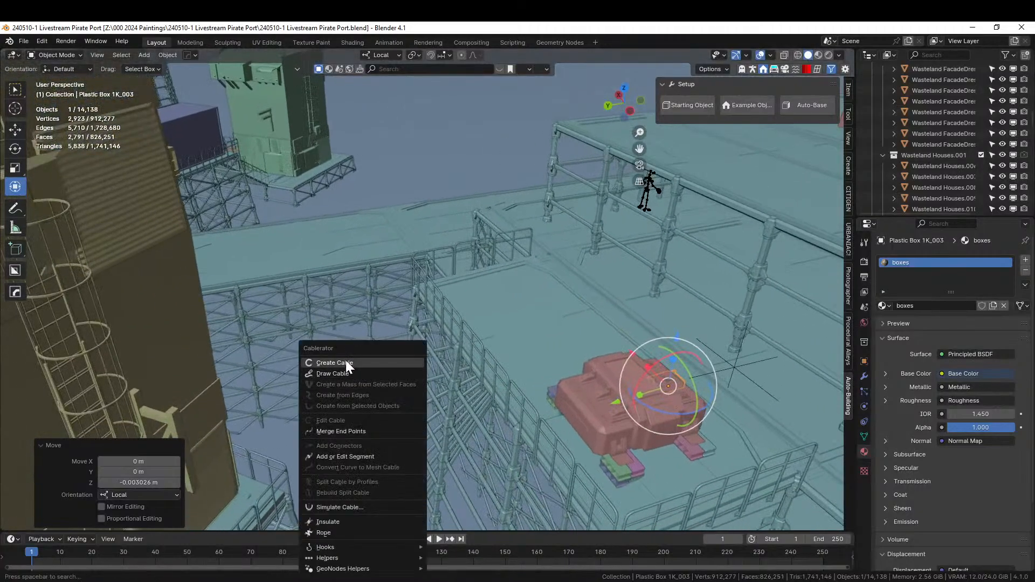
pyautogui.press('Return')
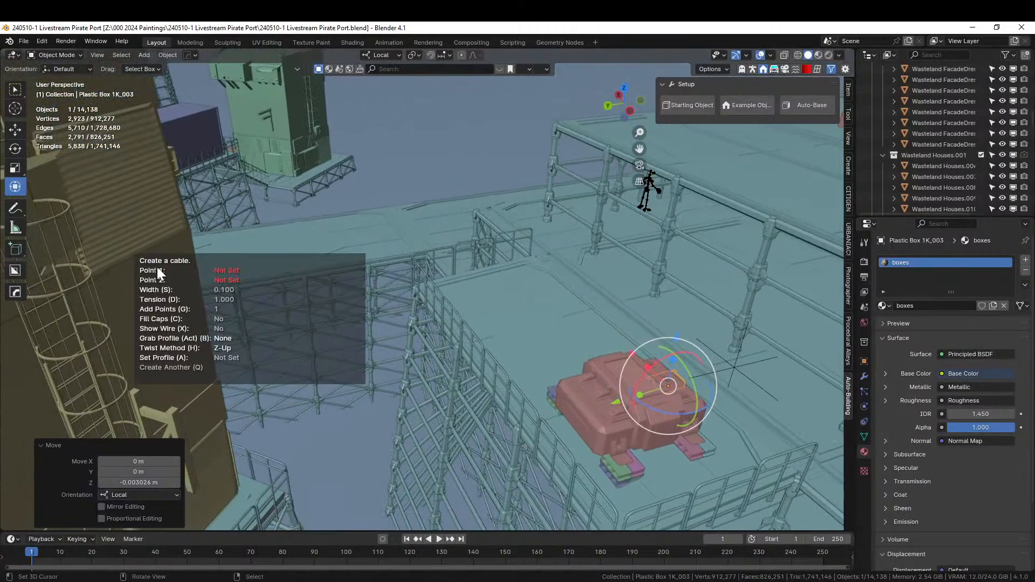
pyautogui.click(160, 261)
pyautogui.scroll(2, 575, 416)
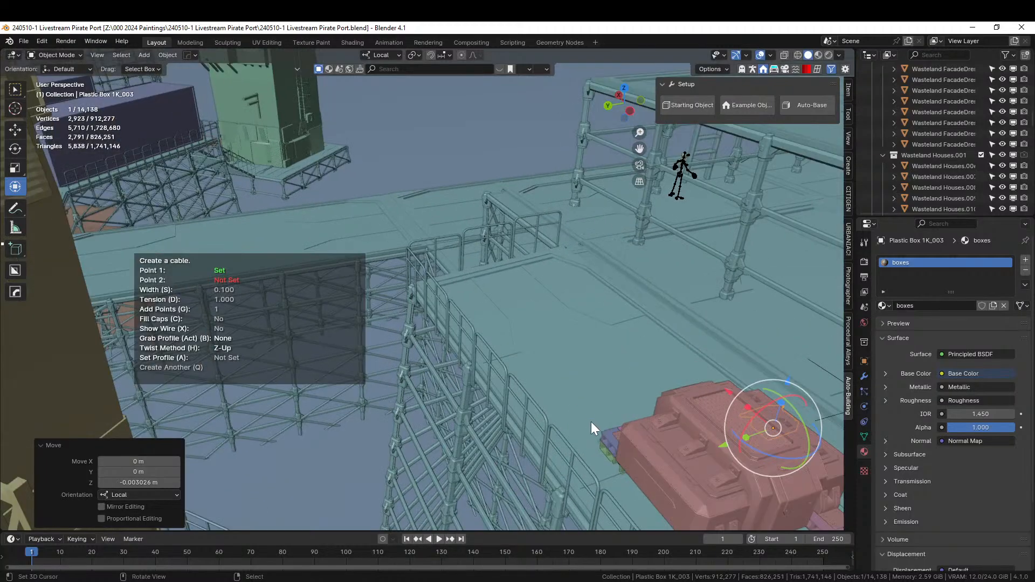
pyautogui.click(687, 431)
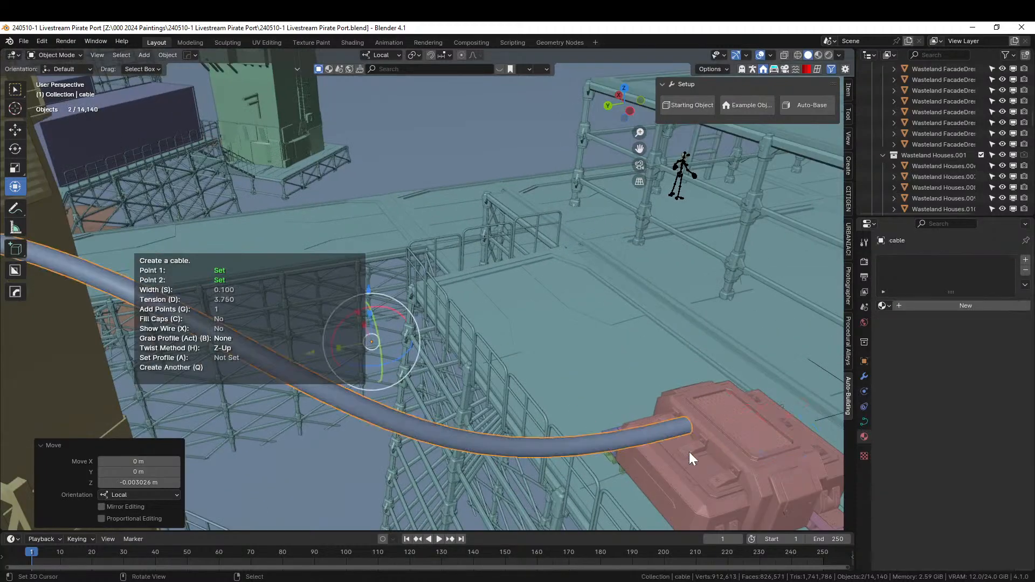
pyautogui.press('s')
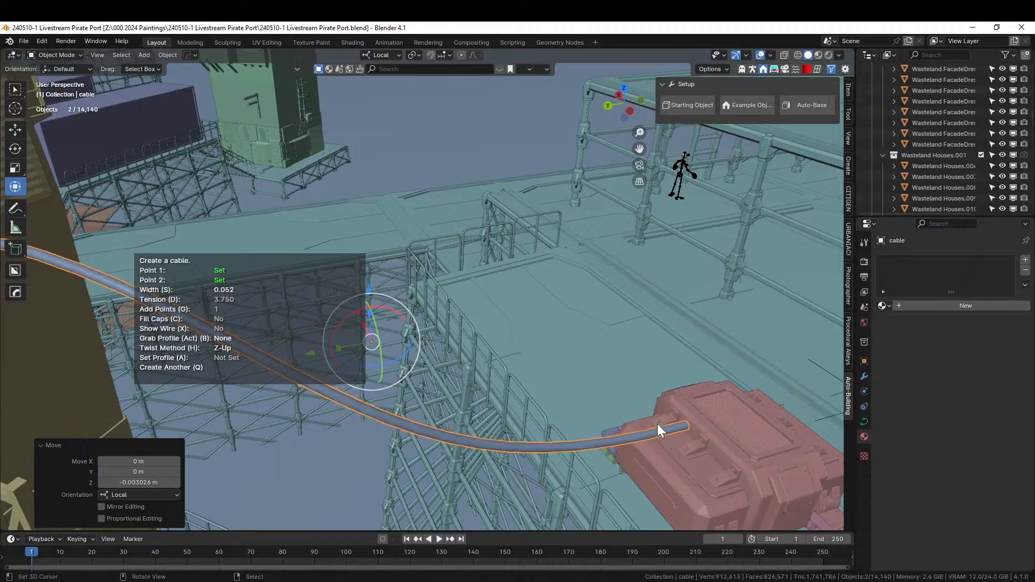
pyautogui.scroll(-2, 488, 411)
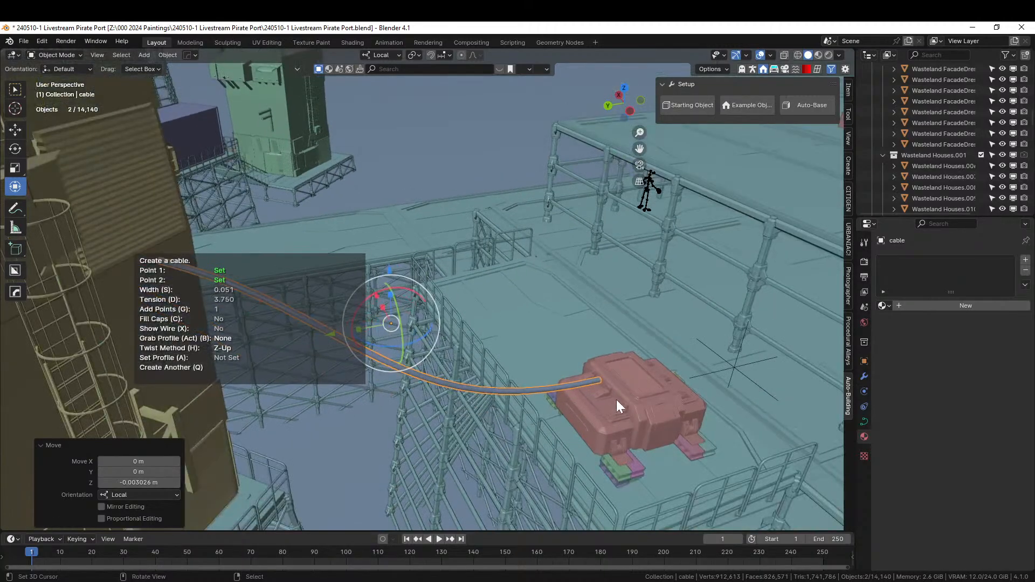
# Create another cable from the building wall to the filtration unit, beside the first.
pyautogui.press('q')
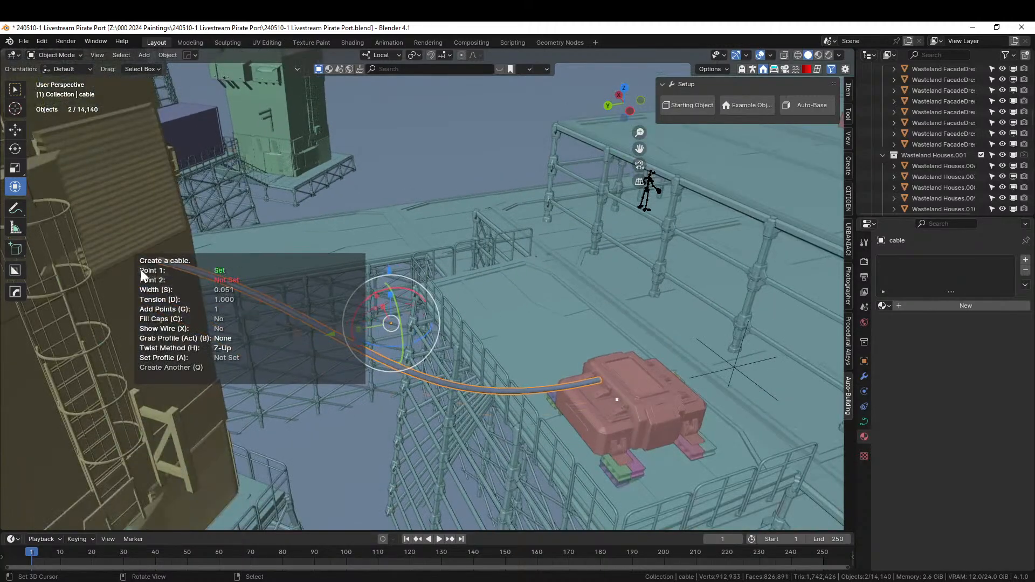
pyautogui.click(141, 270)
pyautogui.moveTo(254, 319); pyautogui.dragTo(328, 335, button='middle')
pyautogui.click(564, 358)
# Create a cable between the satellite dish's base and the filtration unit, with width 0.034 and tension about 1.4.
pyautogui.keyDown('shift'); pyautogui.moveTo(564, 358); pyautogui.dragTo(235, 426, button='middle'); pyautogui.keyUp('shift')
pyautogui.scroll(-3, 325, 365)
pyautogui.scroll(2, 249, 406)
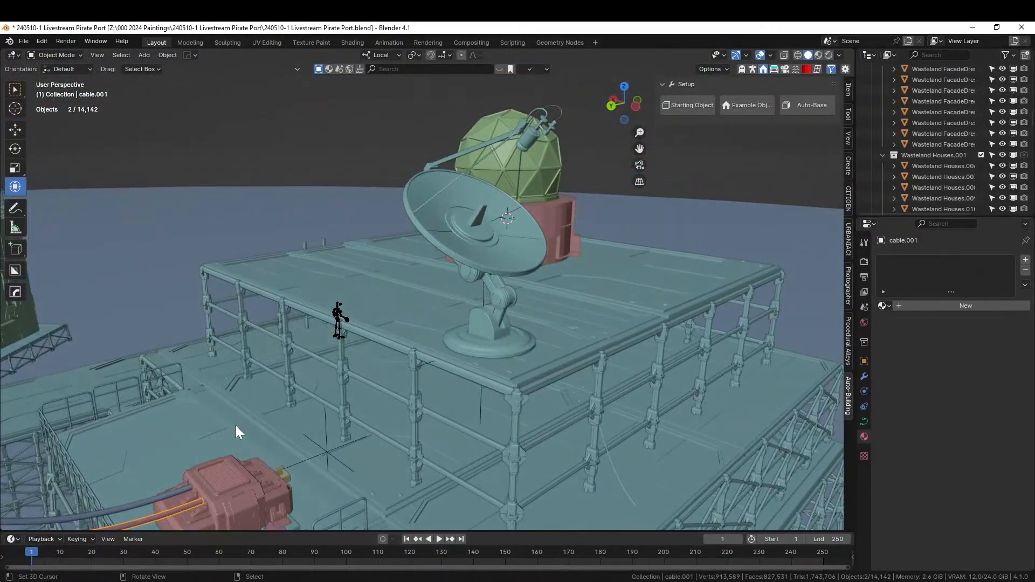
pyautogui.rightClick(235, 426)
pyautogui.click(183, 362)
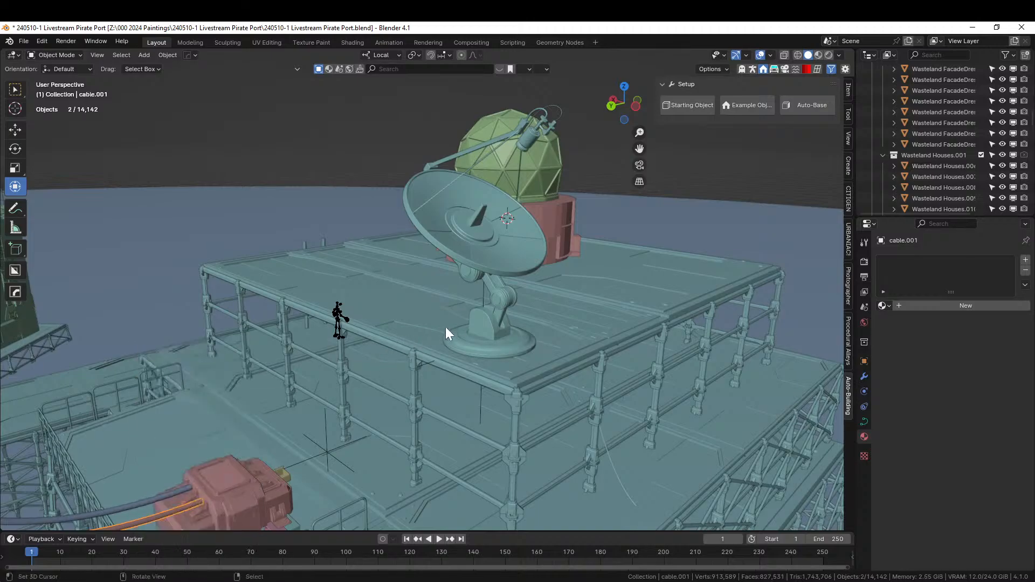
pyautogui.moveTo(265, 474); pyautogui.dragTo(571, 379, button='middle')
pyautogui.click(424, 361)
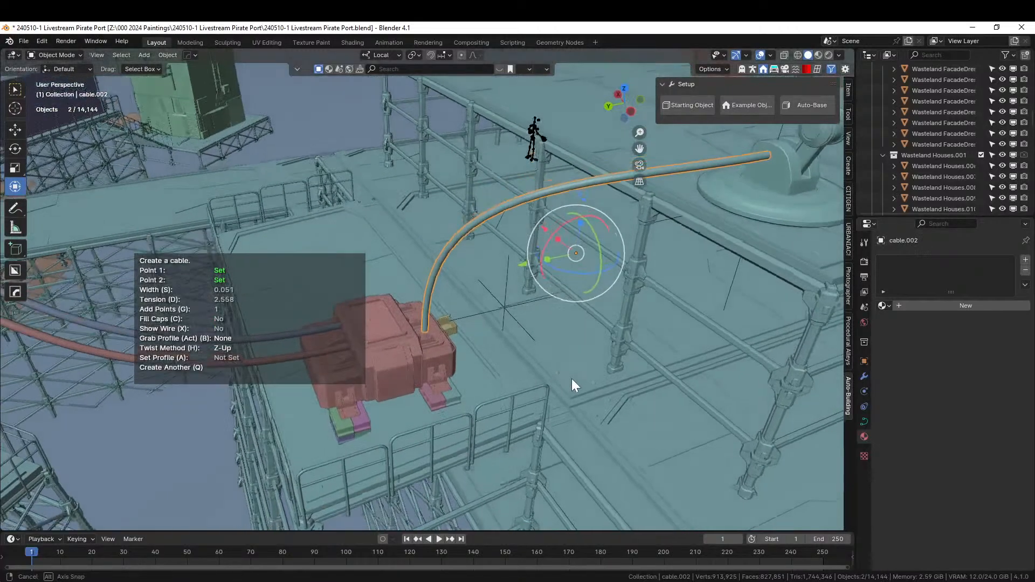
pyautogui.click(606, 331)
pyautogui.press('d')
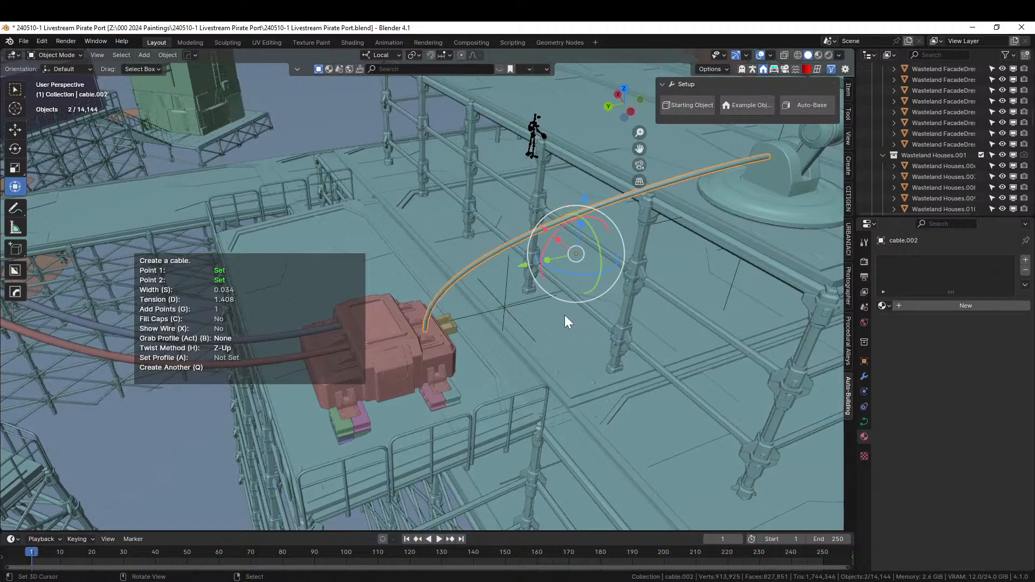
pyautogui.click(600, 338)
# Simulate the dish-to-filtration-unit cable with Cablerator, enabling Fit to geometry below.
pyautogui.moveTo(601, 337); pyautogui.dragTo(251, 307, button='middle')
pyautogui.scroll(-2, 536, 355)
pyautogui.scroll(4, 87, 300)
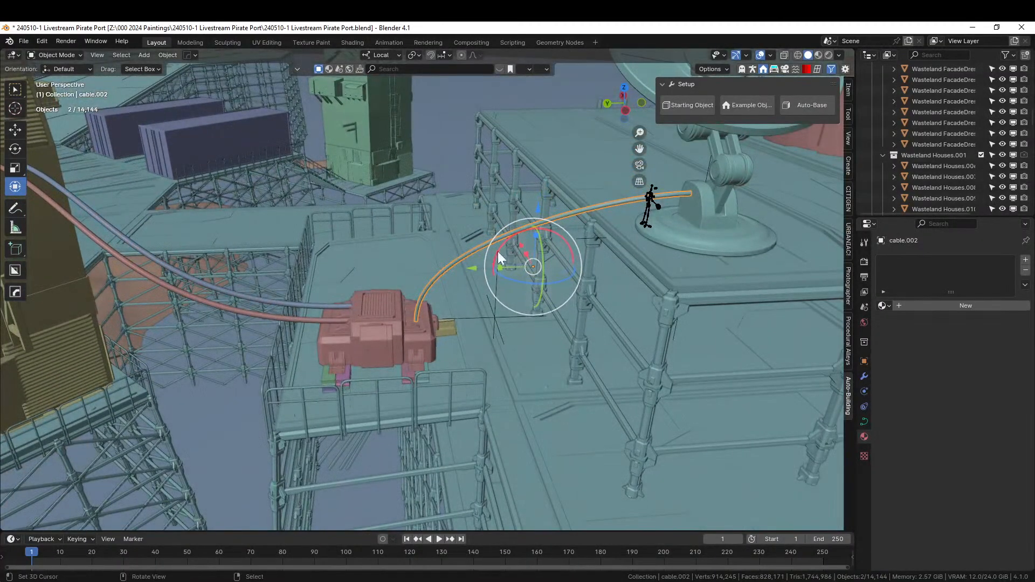
pyautogui.hotkey('shift', 'alt', 'c')
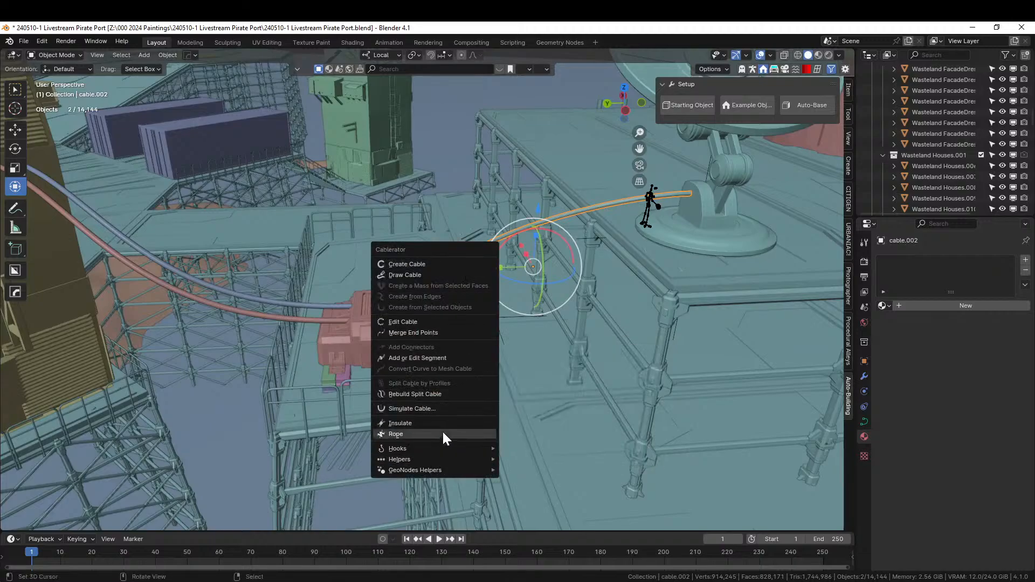
pyautogui.click(431, 407)
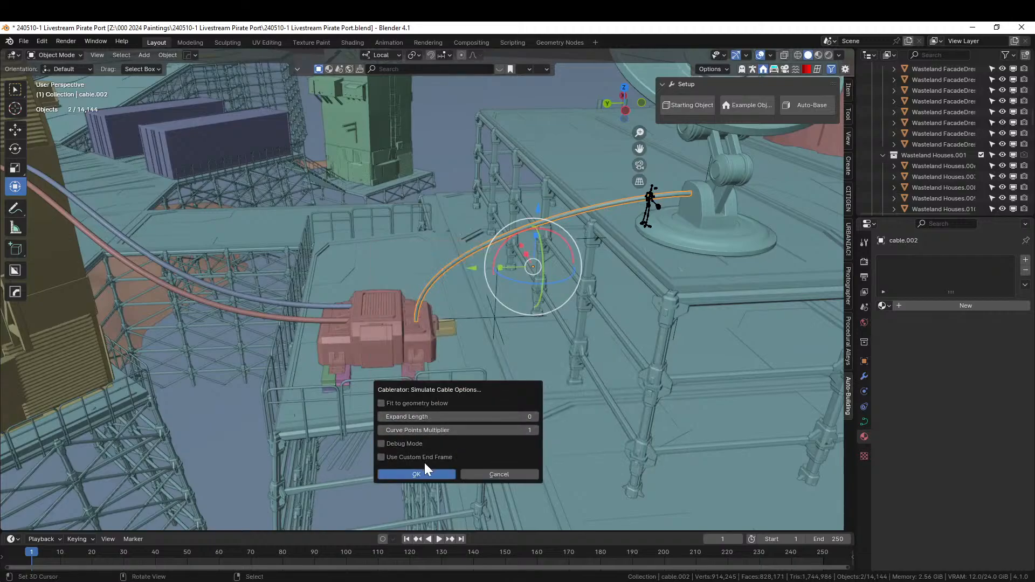
pyautogui.click(381, 404)
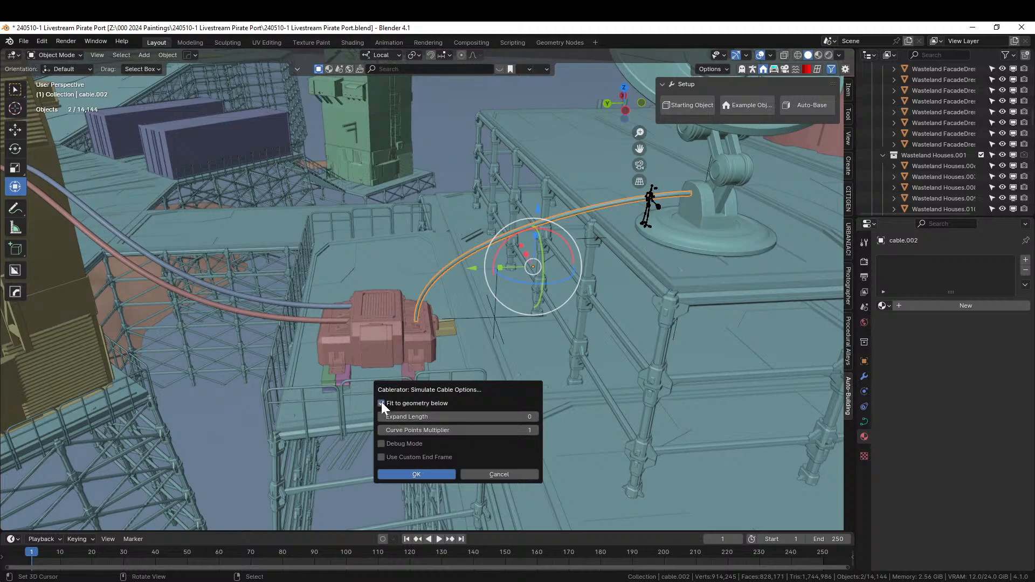
pyautogui.click(416, 474)
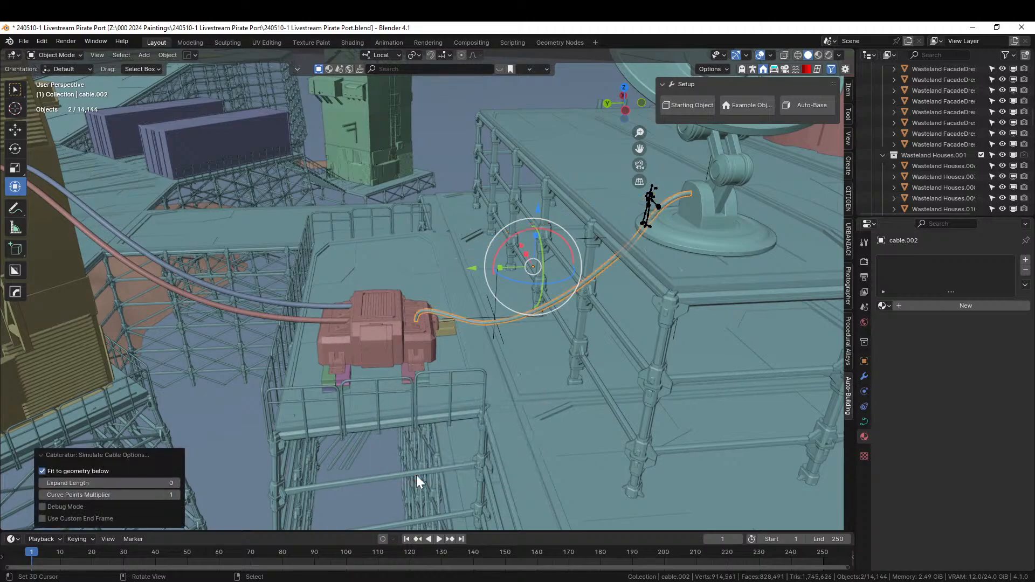
# Move the simulated cable's control point about 0.66 m so the cable passes over the upper platform's edge, and save the file.
pyautogui.moveTo(416, 475); pyautogui.dragTo(391, 397, button='middle')
pyautogui.click(382, 315)
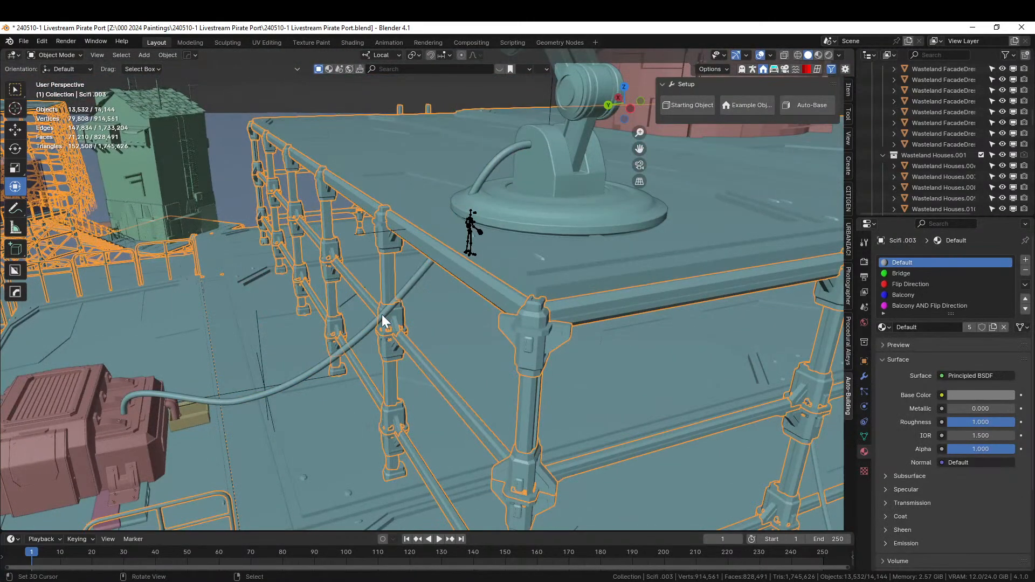
pyautogui.click(364, 334)
pyautogui.press('Tab')
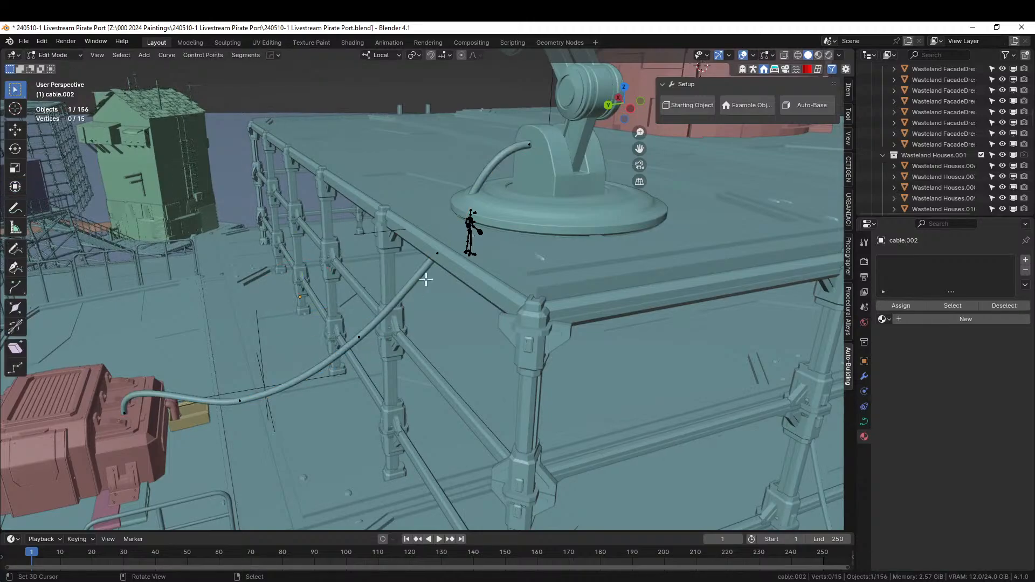
pyautogui.press('g')
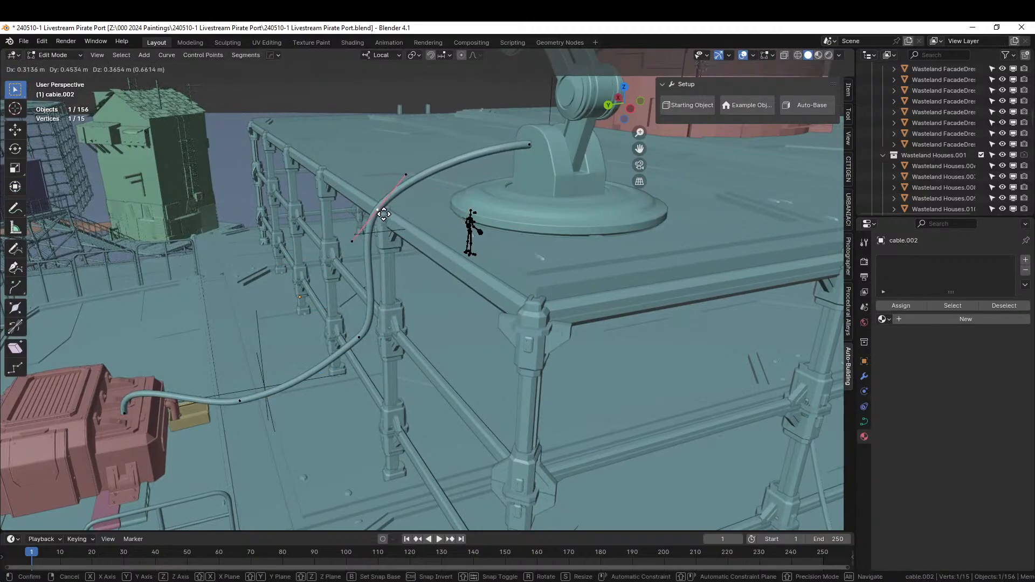
pyautogui.click(384, 214)
pyautogui.moveTo(384, 214); pyautogui.dragTo(353, 261, button='middle')
pyautogui.press('Tab')
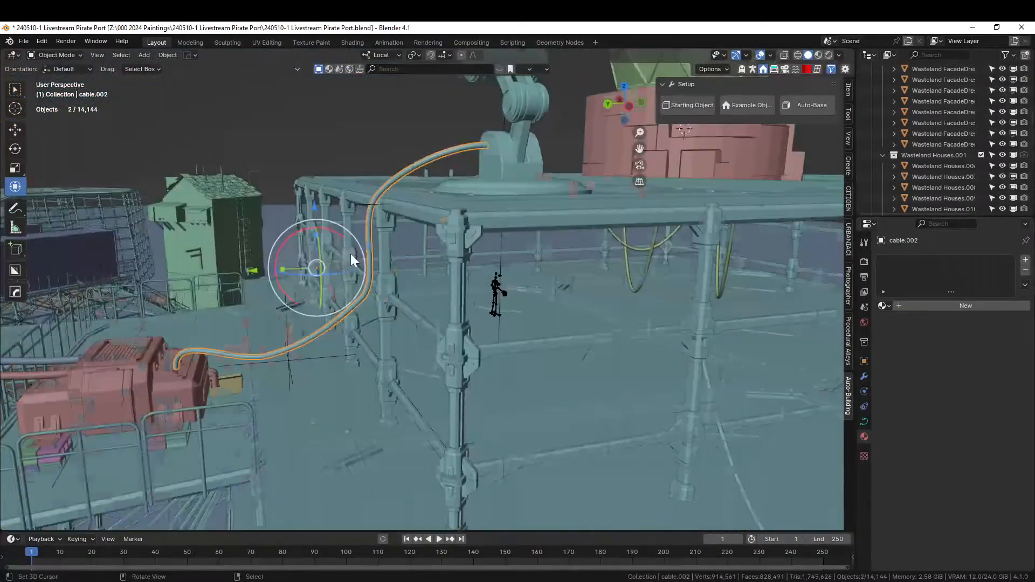
pyautogui.scroll(-5, 352, 260)
pyautogui.hotkey('ctrl', 's')
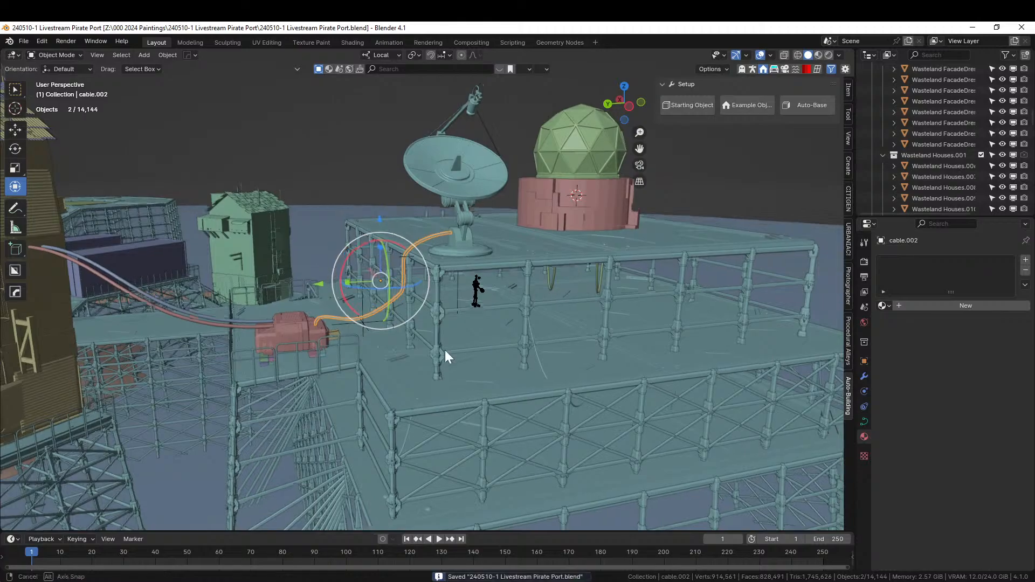
# Isolate the scaffold platform structure in local view and open its mesh in Edit Mode.
pyautogui.moveTo(445, 351); pyautogui.dragTo(152, 370, button='middle')
pyautogui.moveTo(594, 401); pyautogui.dragTo(313, 347, button='middle')
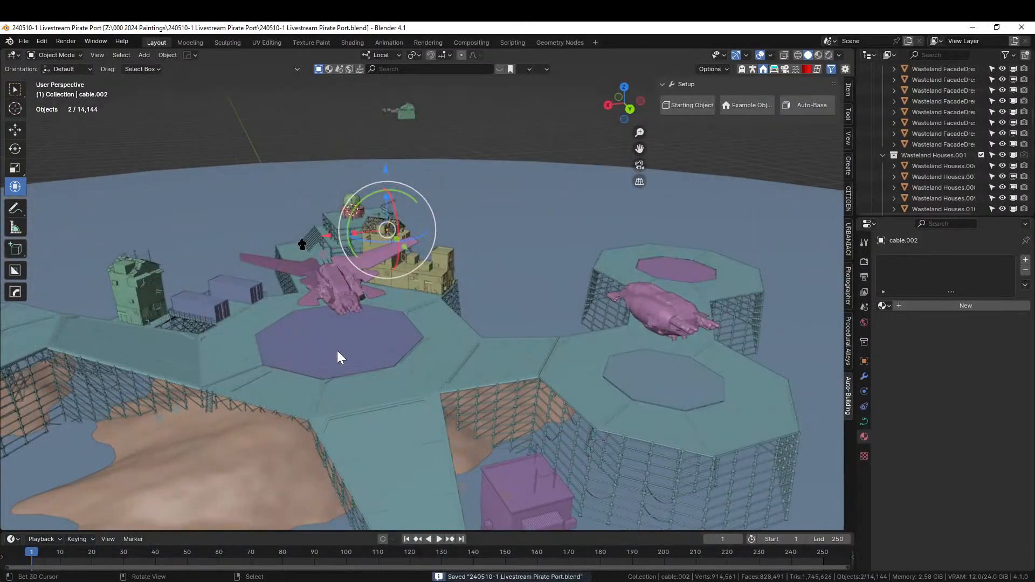
pyautogui.moveTo(337, 351); pyautogui.dragTo(199, 368, button='middle')
pyautogui.moveTo(316, 360); pyautogui.dragTo(604, 404, button='middle')
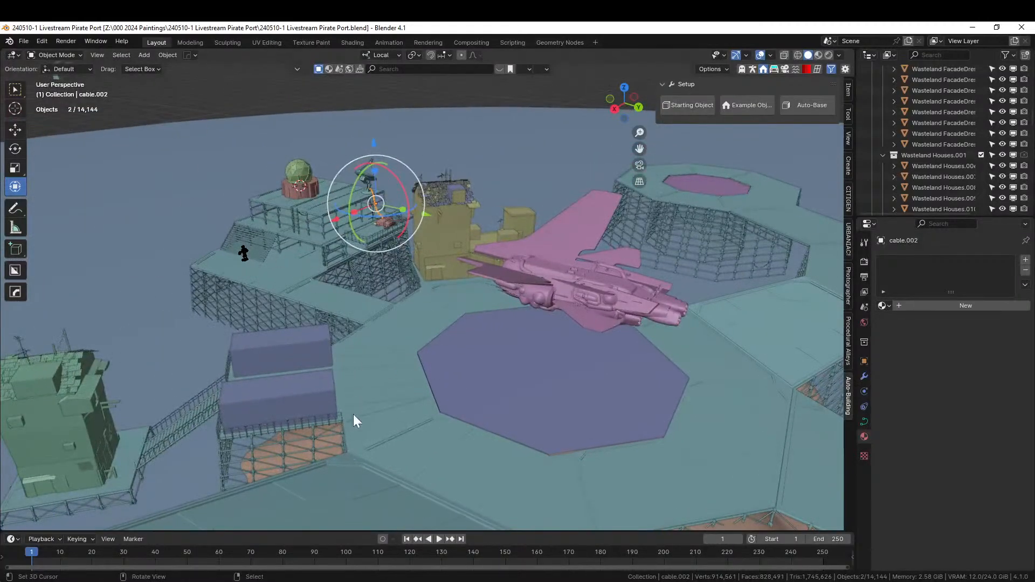
pyautogui.moveTo(354, 414); pyautogui.dragTo(554, 377, button='middle')
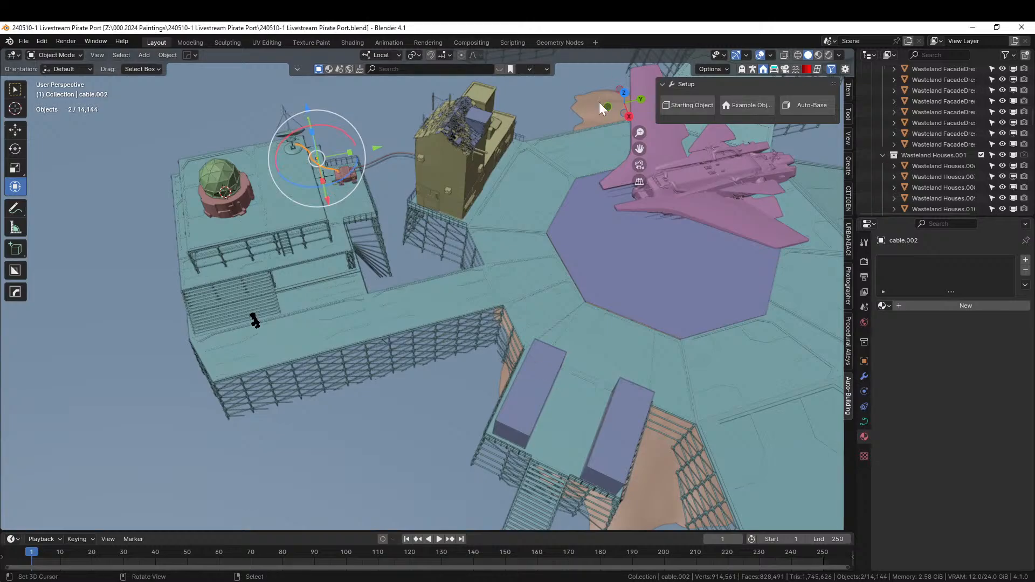
pyautogui.moveTo(369, 305); pyautogui.dragTo(435, 283, button='middle')
pyautogui.click(450, 337)
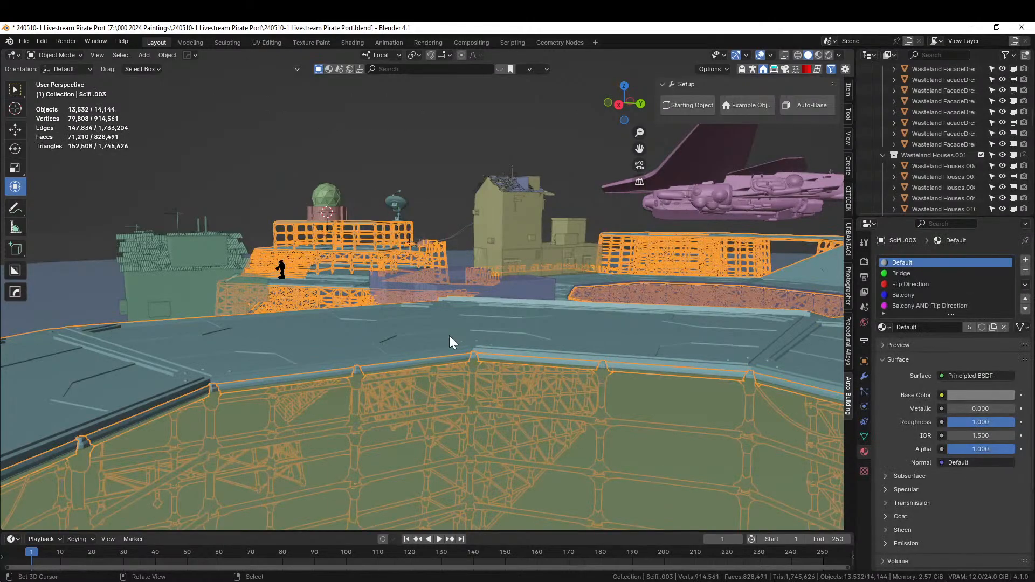
pyautogui.press('KP_Divide')
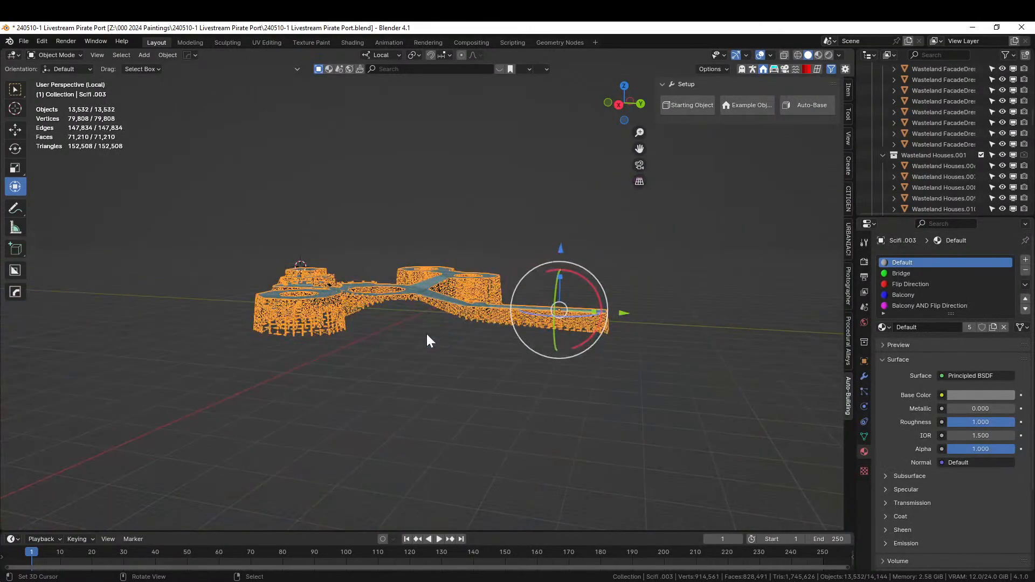
pyautogui.press('Tab')
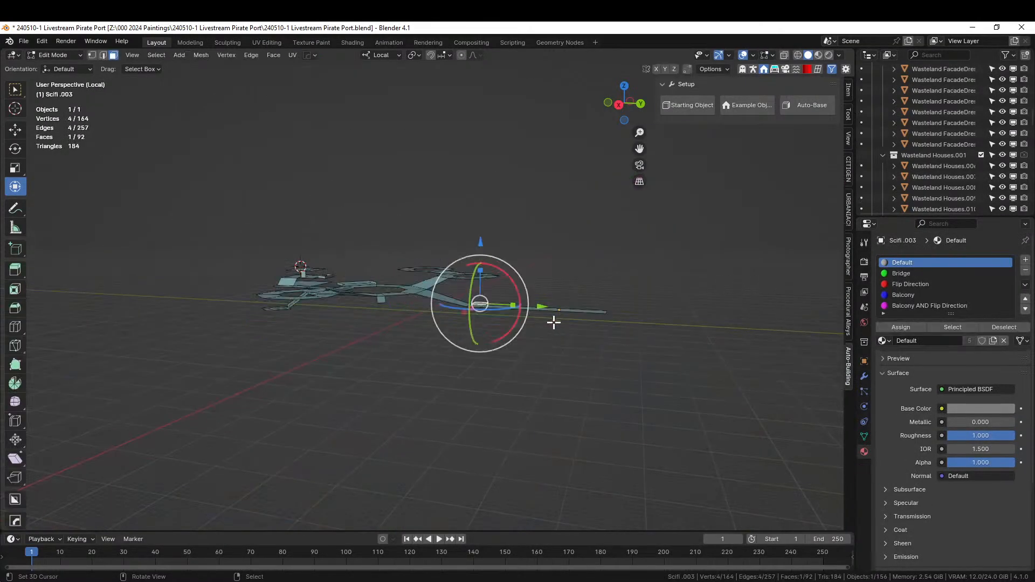
# Select the long pier face and all mesh faces linked to it.
pyautogui.scroll(4, 554, 323)
pyautogui.moveTo(546, 321); pyautogui.dragTo(559, 275, button='middle')
pyautogui.moveTo(471, 250); pyautogui.dragTo(379, 398, button='middle')
pyautogui.scroll(2, 446, 377)
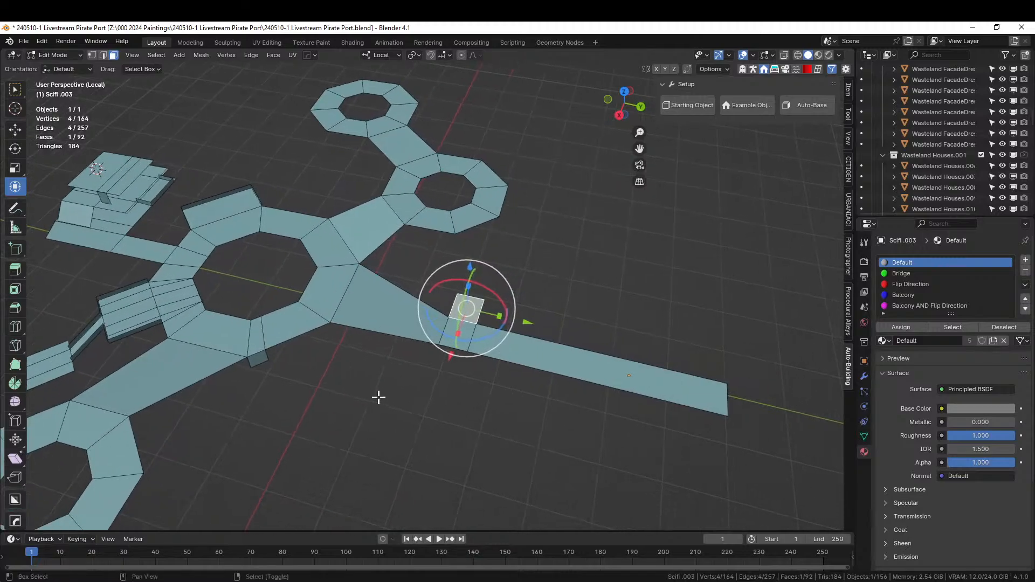
pyautogui.click(603, 381)
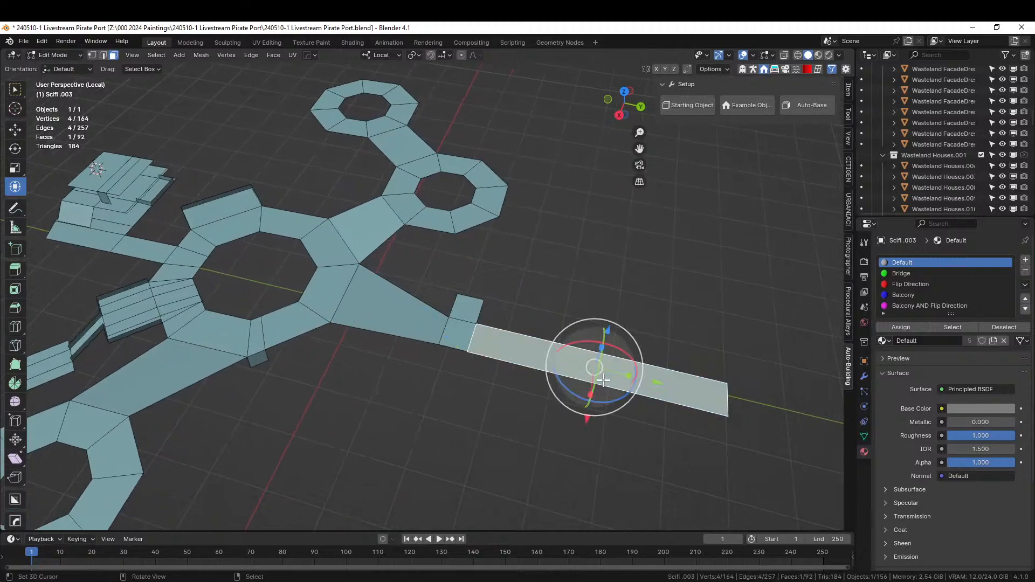
pyautogui.press('l')
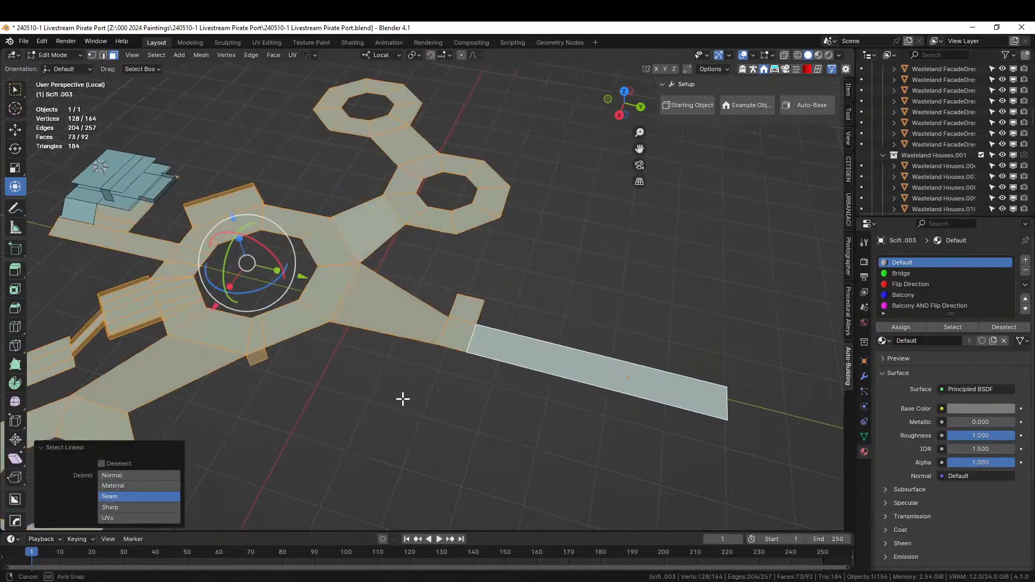
pyautogui.moveTo(403, 399); pyautogui.dragTo(479, 365, button='middle')
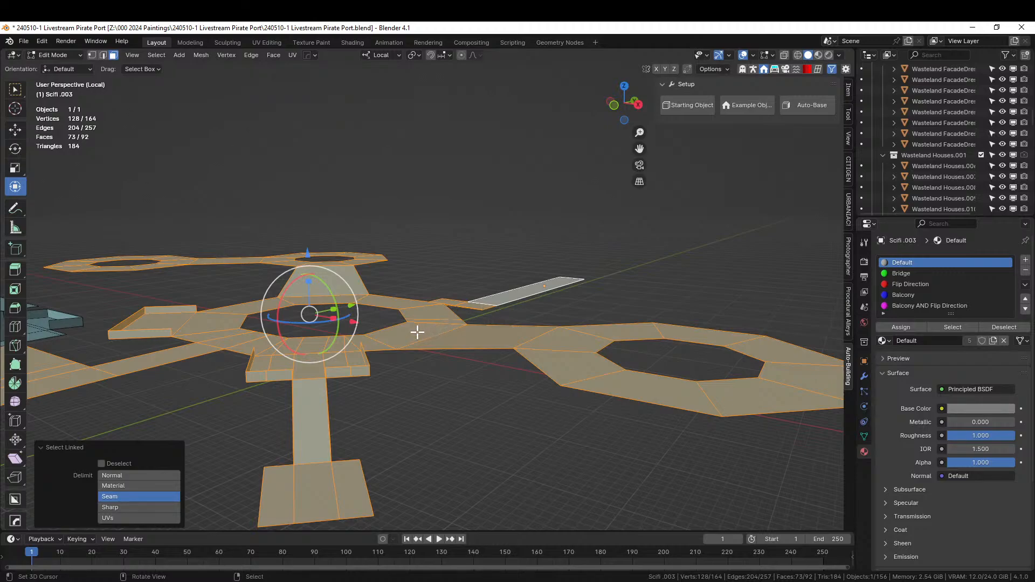
pyautogui.moveTo(447, 340); pyautogui.dragTo(526, 306, button='middle')
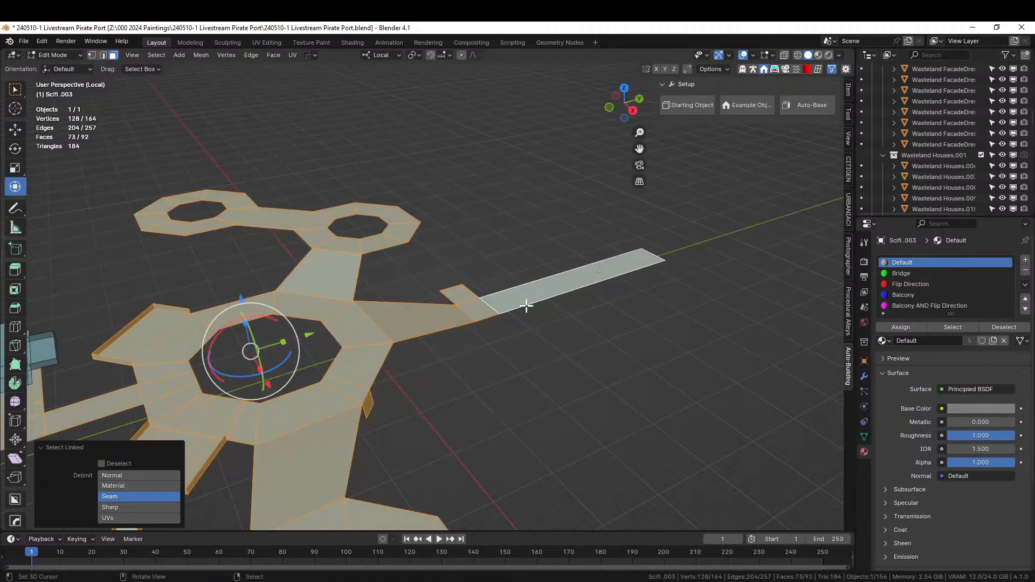
pyautogui.moveTo(371, 365); pyautogui.dragTo(527, 340, button='middle')
# Select several walkway, ring and pier faces, and extend the selection to all coplanar faces with Select Similar.
pyautogui.rightClick(527, 333)
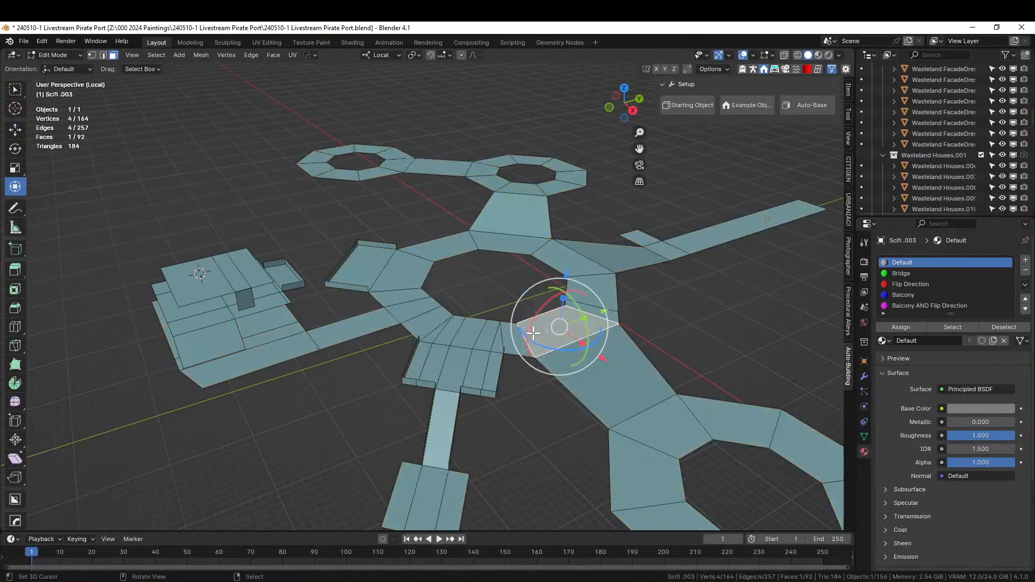
pyautogui.keyDown('shift'); pyautogui.rightClick(722, 238); pyautogui.keyUp('shift')
pyautogui.keyDown('shift'); pyautogui.rightClick(655, 426); pyautogui.keyUp('shift')
pyautogui.keyDown('shift'); pyautogui.rightClick(576, 381); pyautogui.keyUp('shift')
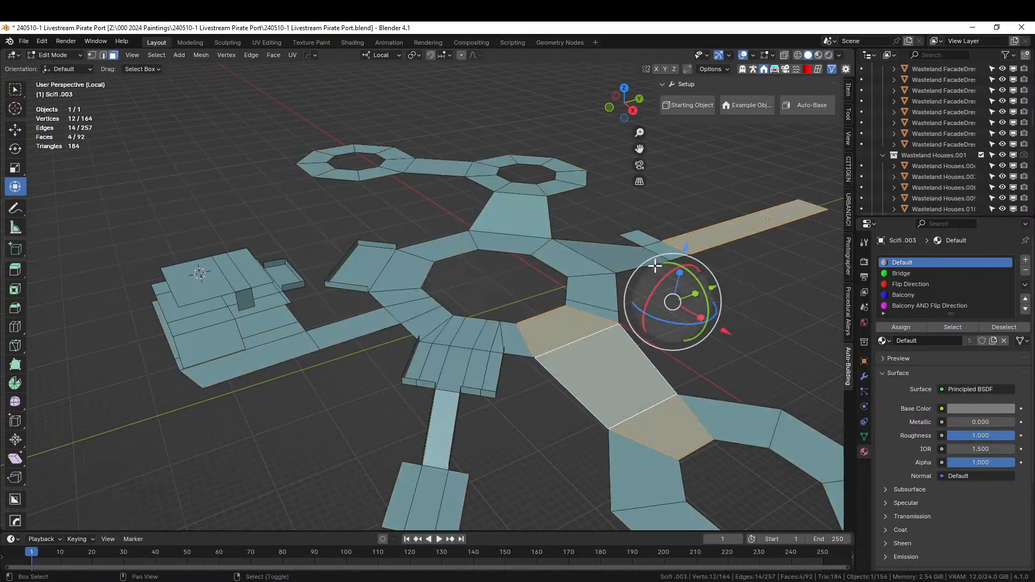
pyautogui.keyDown('shift'); pyautogui.rightClick(635, 258); pyautogui.keyUp('shift')
pyautogui.keyDown('shift'); pyautogui.rightClick(512, 215); pyautogui.keyUp('shift')
pyautogui.keyDown('shift'); pyautogui.rightClick(510, 185); pyautogui.keyUp('shift')
pyautogui.keyDown('shift'); pyautogui.rightClick(445, 170); pyautogui.keyUp('shift')
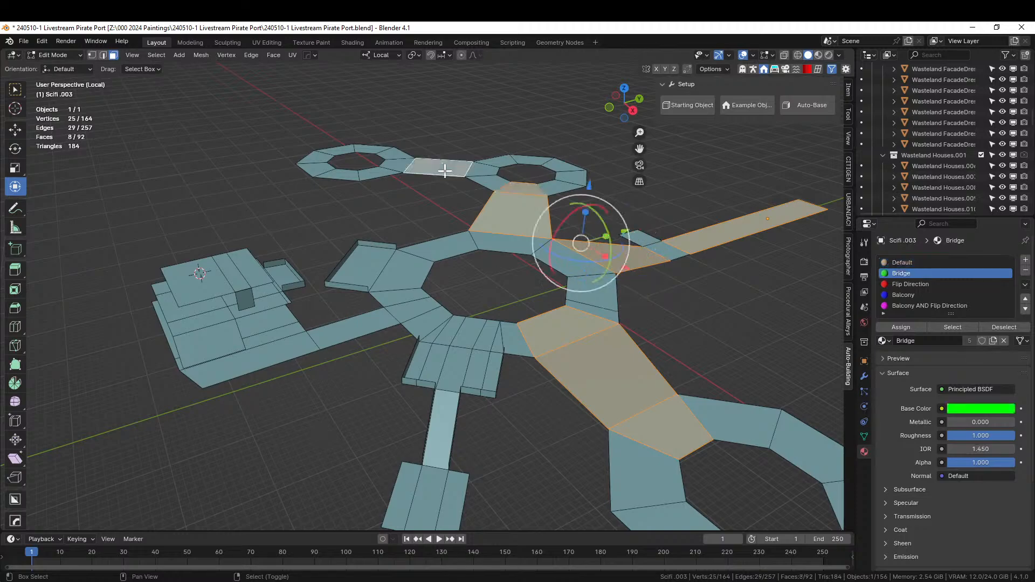
pyautogui.keyDown('shift'); pyautogui.rightClick(345, 331); pyautogui.keyUp('shift')
pyautogui.hotkey('shift', 'g')
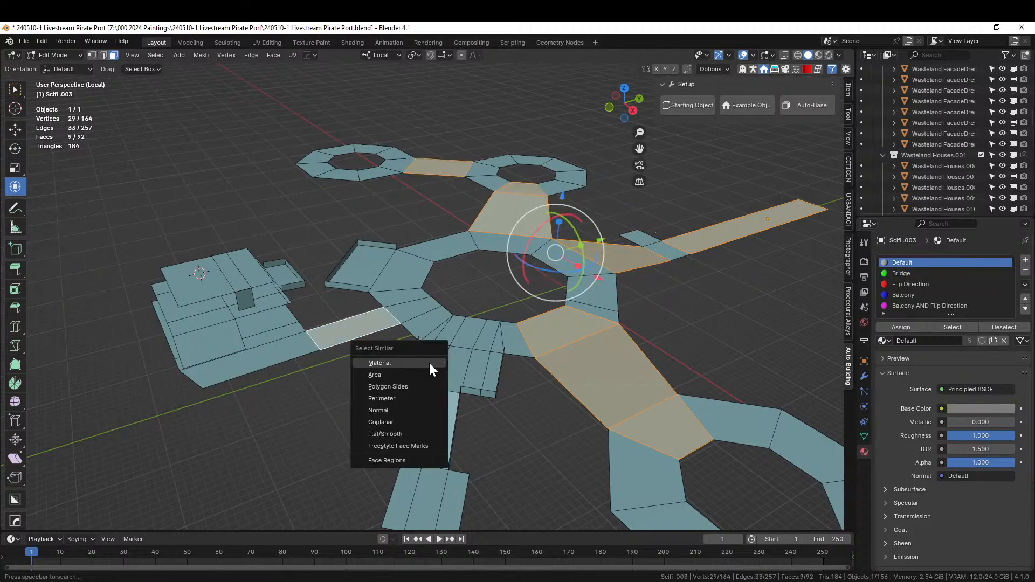
pyautogui.click(405, 422)
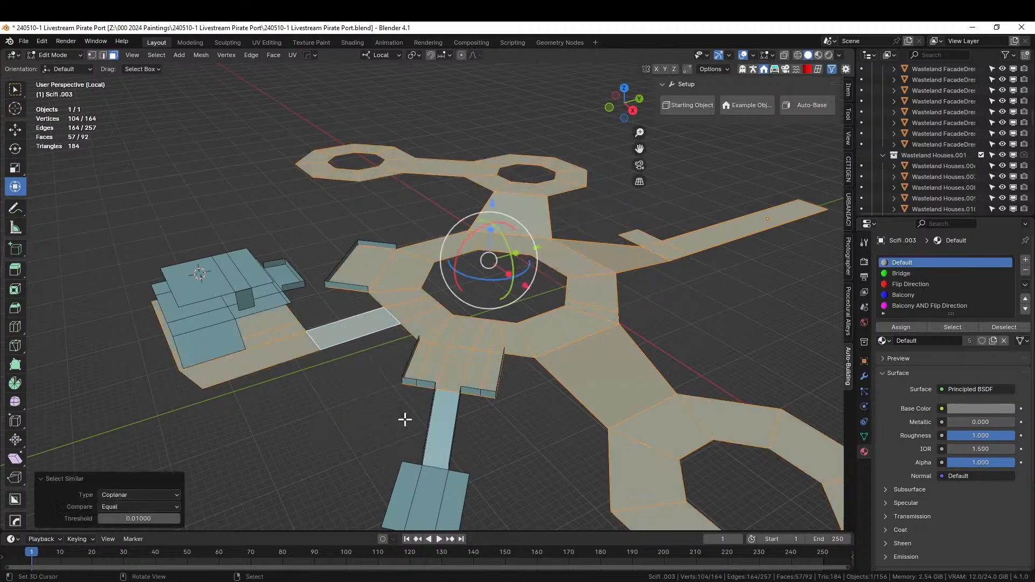
# Add faces of the small outlying platform to the selection and extend it to their coplanar faces.
pyautogui.moveTo(405, 419); pyautogui.dragTo(451, 367, button='middle')
pyautogui.keyDown('shift'); pyautogui.rightClick(180, 261); pyautogui.keyUp('shift')
pyautogui.keyDown('shift'); pyautogui.rightClick(123, 284); pyautogui.keyUp('shift')
pyautogui.hotkey('shift', 'g')
pyautogui.click(475, 400)
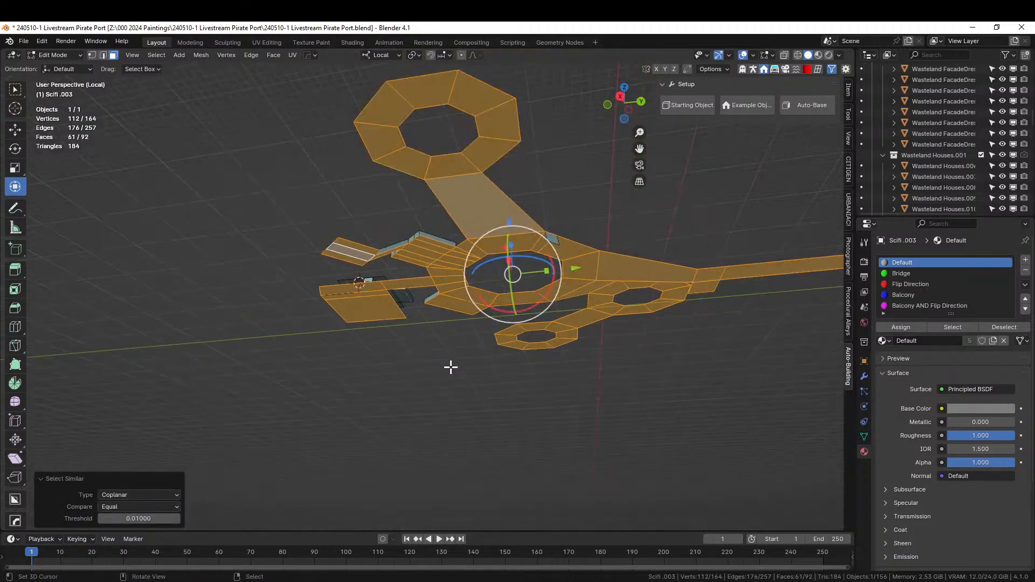
# Generate Random Flow Random Tubes on the selected platform faces with 1 subdivision cut.
pyautogui.moveTo(426, 289); pyautogui.dragTo(407, 335, button='middle')
pyautogui.hotkey('shift', 'alt', 'r')
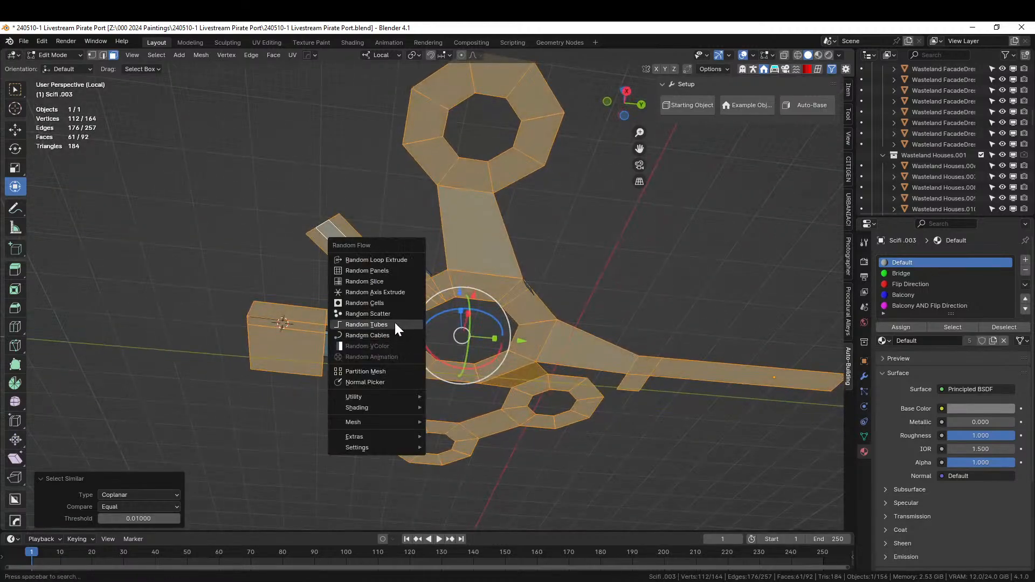
pyautogui.click(398, 325)
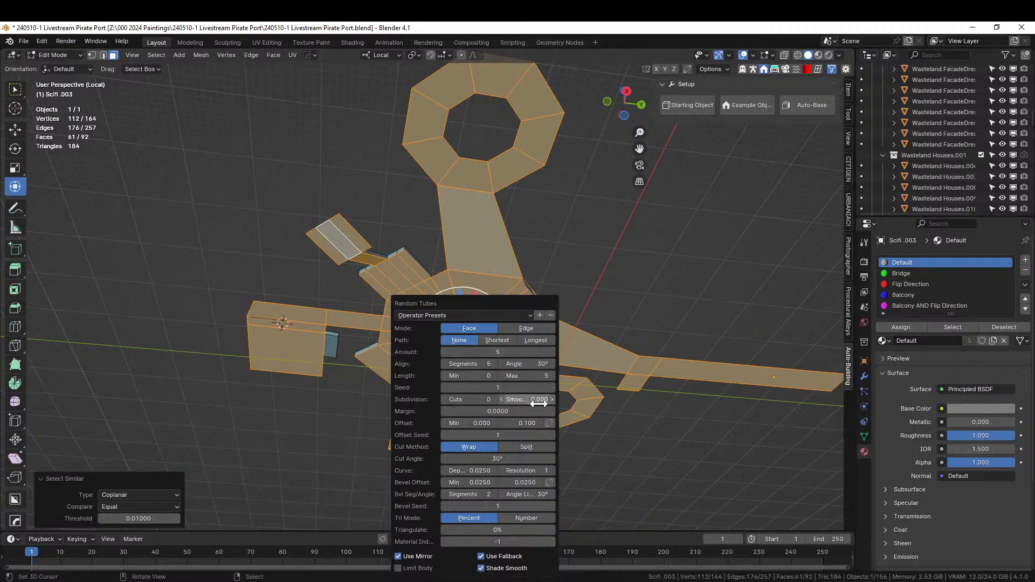
pyautogui.click(494, 400)
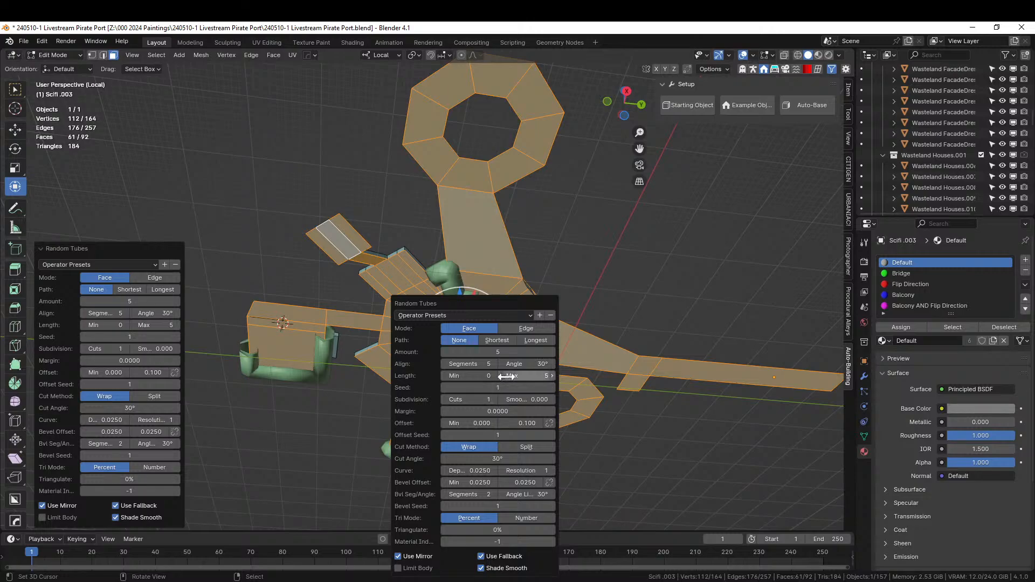
pyautogui.moveTo(625, 418); pyautogui.dragTo(553, 408, button='middle')
pyautogui.scroll(2, 545, 451)
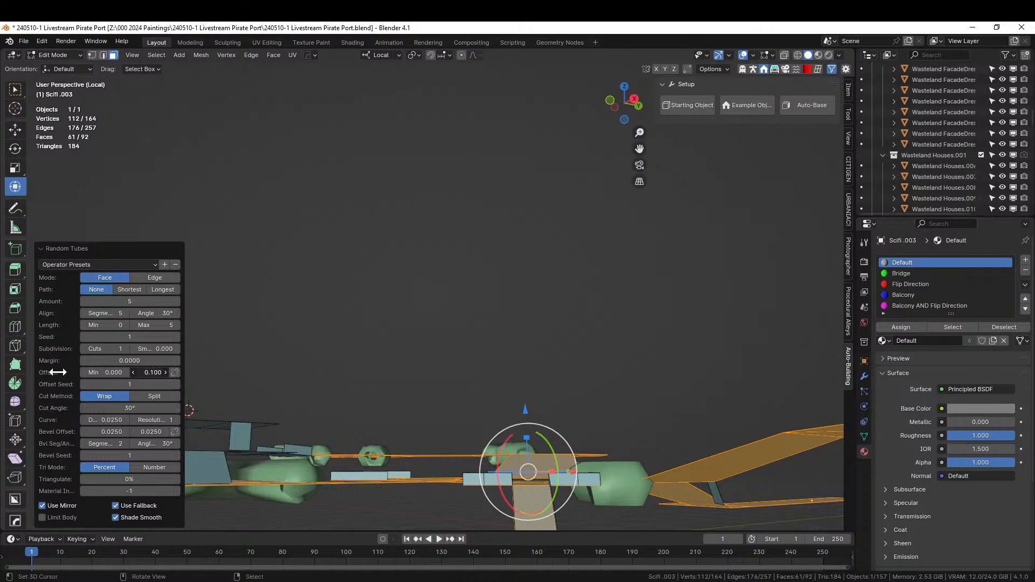
# Set the random tubes' maximum offset to 0.
pyautogui.moveTo(59, 372); pyautogui.dragTo(822, 367)
pyautogui.click(142, 373)
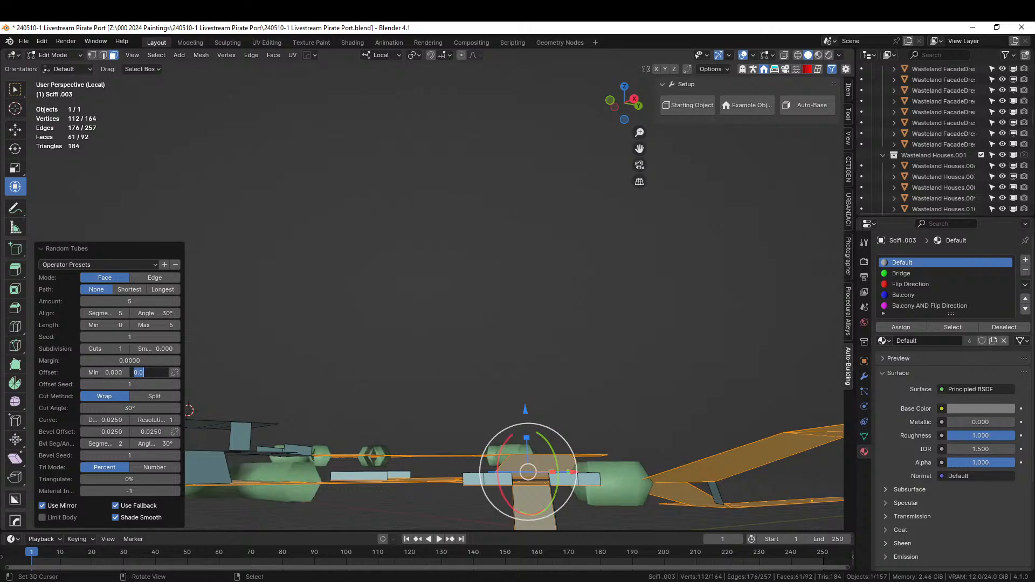
pyautogui.press('Return')
pyautogui.moveTo(386, 322); pyautogui.dragTo(402, 358, button='middle')
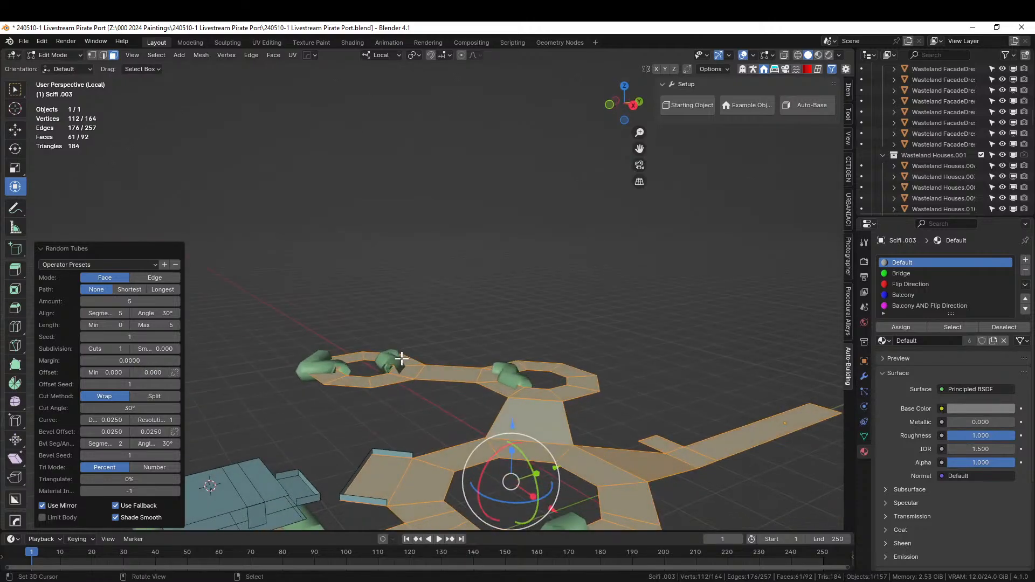
pyautogui.scroll(-1, 426, 354)
# Undo the random tubes generated on the selected platform faces.
pyautogui.press('Tab')
pyautogui.press('Tab')
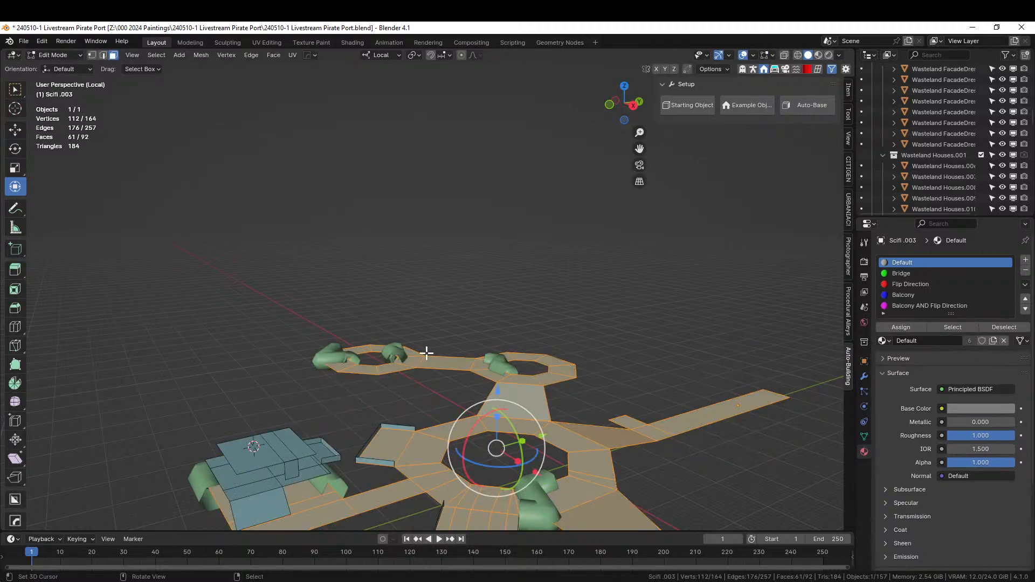
pyautogui.press('ctrl')
pyautogui.hotkey('ctrl', 'z')
pyautogui.hotkey('ctrl', 'z')
pyautogui.hotkey('ctrl', 'z')
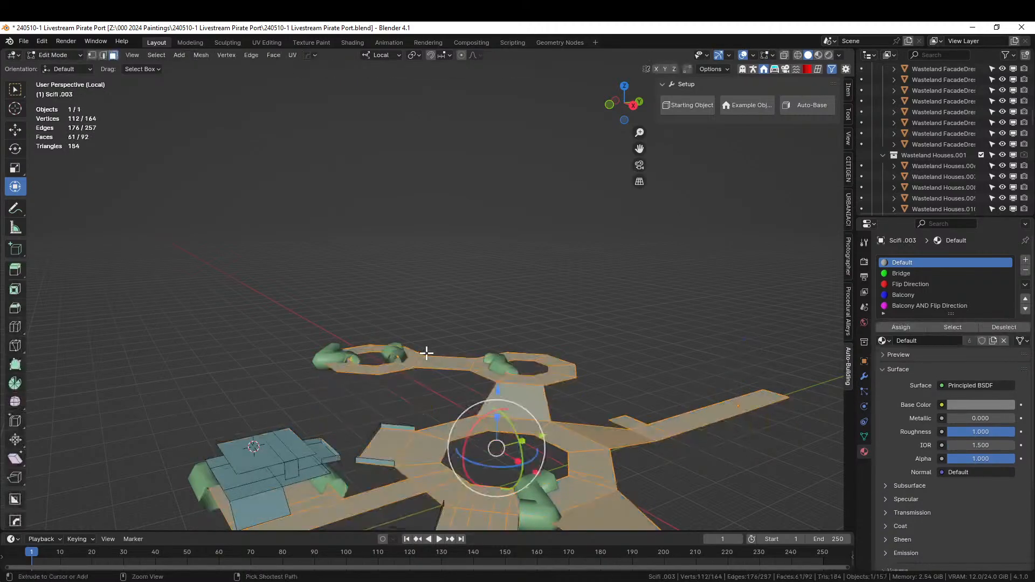
# Try separating the selected walkway, ring and pier faces into their own object.
pyautogui.moveTo(426, 354); pyautogui.dragTo(433, 323, button='middle')
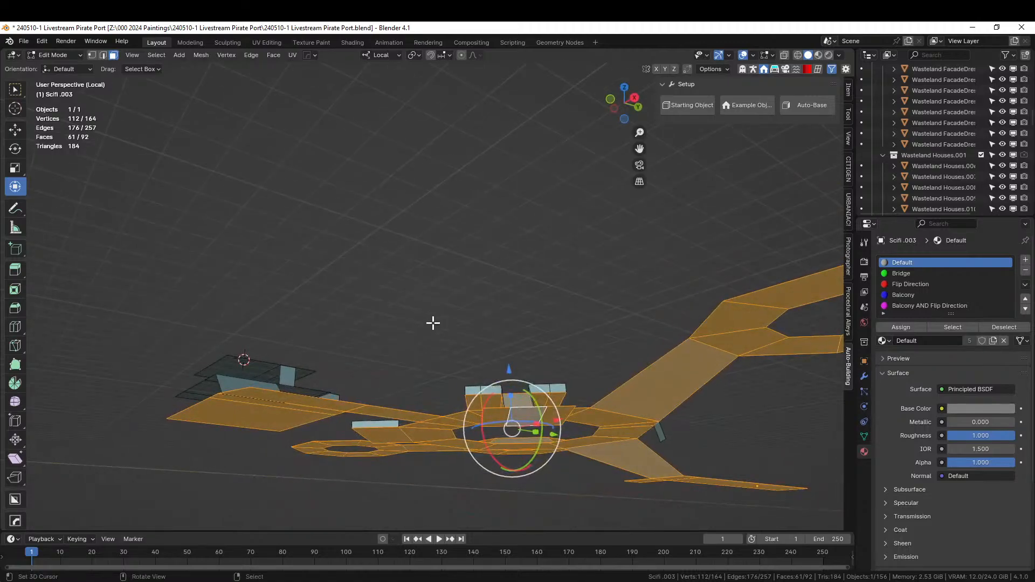
pyautogui.press('p')
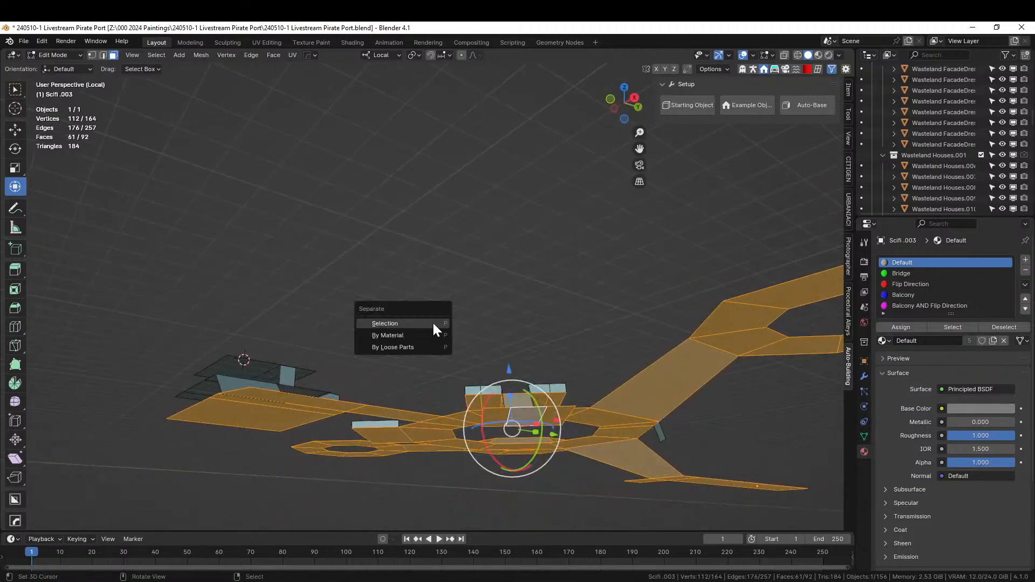
pyautogui.click(433, 324)
pyautogui.moveTo(433, 324); pyautogui.dragTo(483, 369, button='middle')
pyautogui.press('Tab')
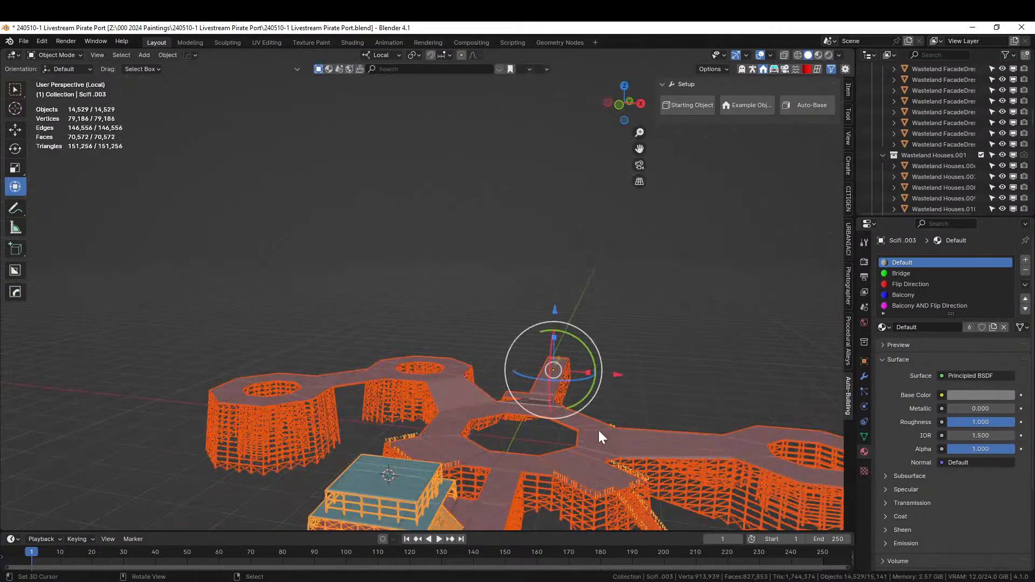
# Select the separated platform object and delete its Platform Generator geometry nodes modifier.
pyautogui.click(599, 430)
pyautogui.moveTo(590, 435); pyautogui.dragTo(543, 442, button='middle')
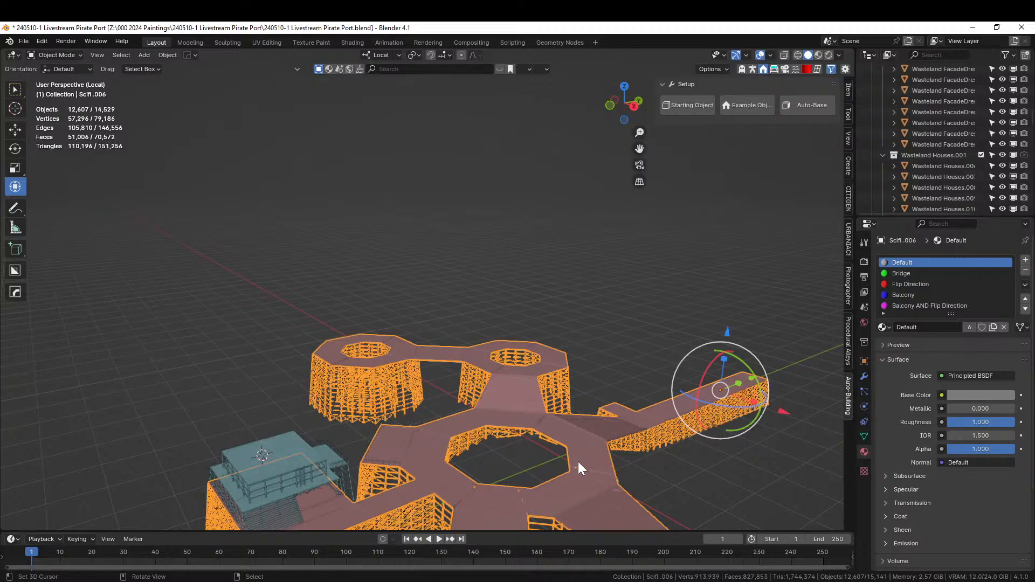
pyautogui.moveTo(630, 476); pyautogui.dragTo(544, 458, button='middle')
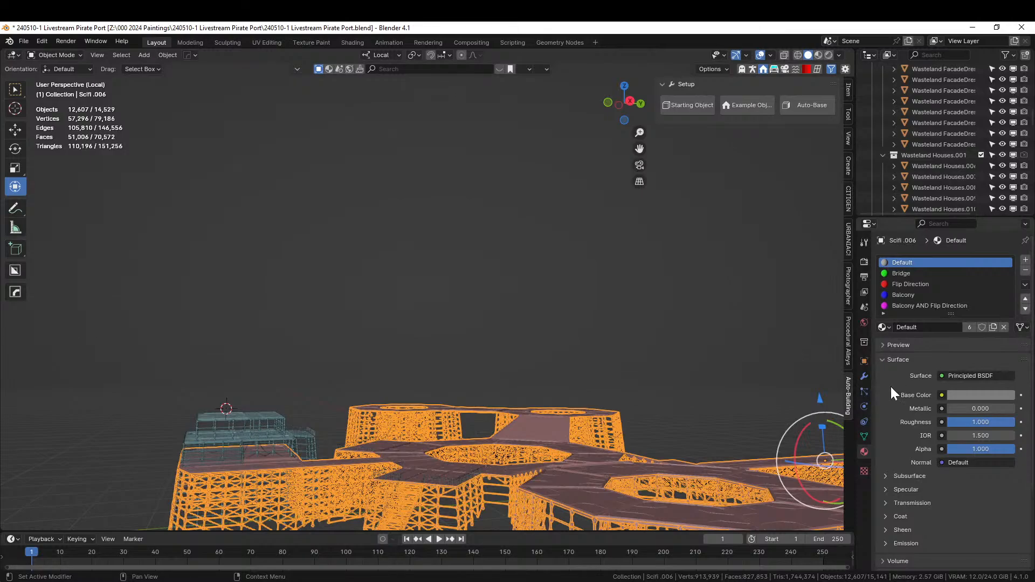
pyautogui.click(865, 376)
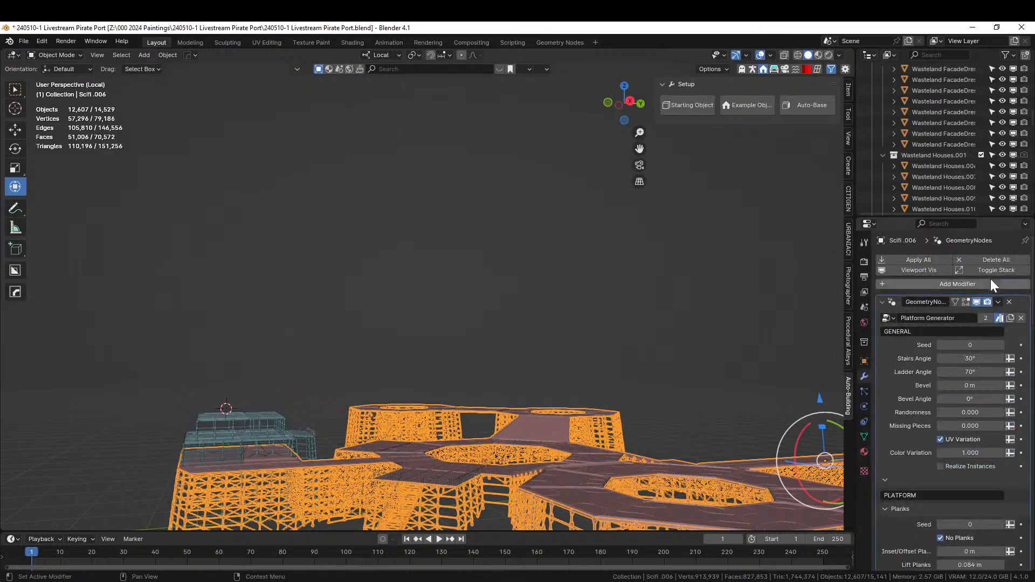
pyautogui.click(1011, 301)
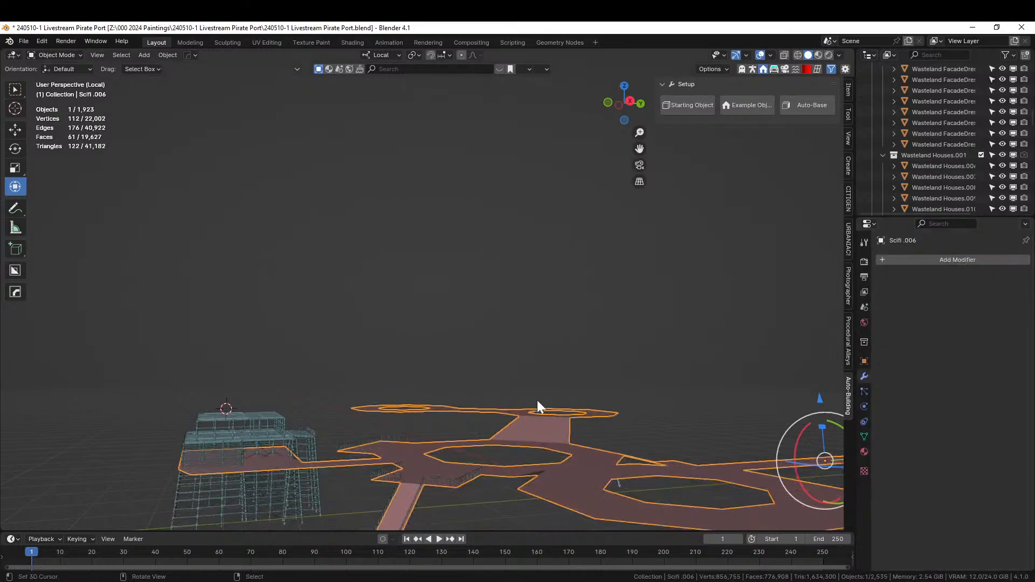
# Undo the modifier deletion and the separation of the platform faces.
pyautogui.moveTo(537, 400); pyautogui.dragTo(492, 447, button='middle')
pyautogui.hotkey('ctrl', 'z')
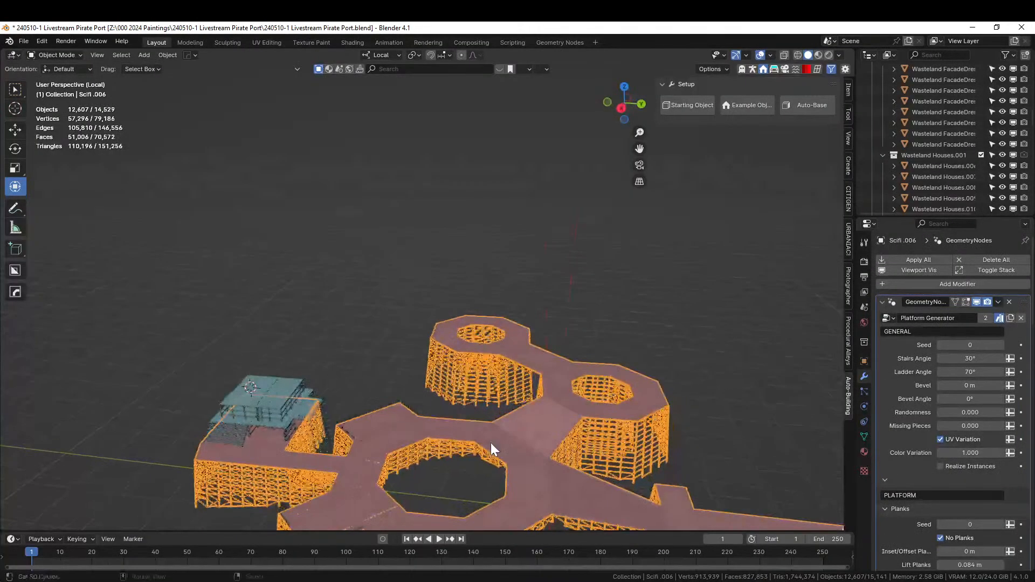
pyautogui.hotkey('ctrl', 'z')
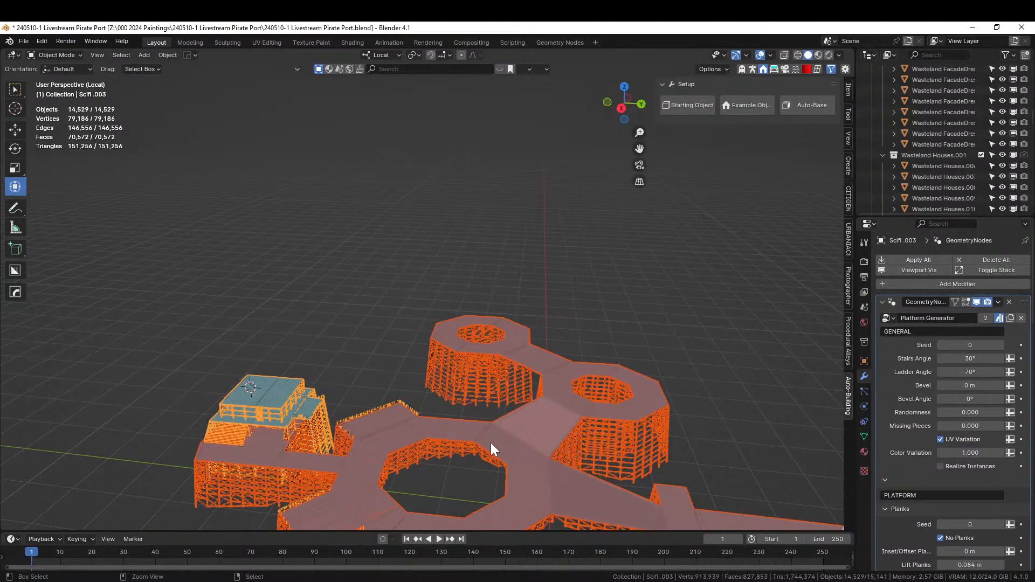
pyautogui.press('Tab')
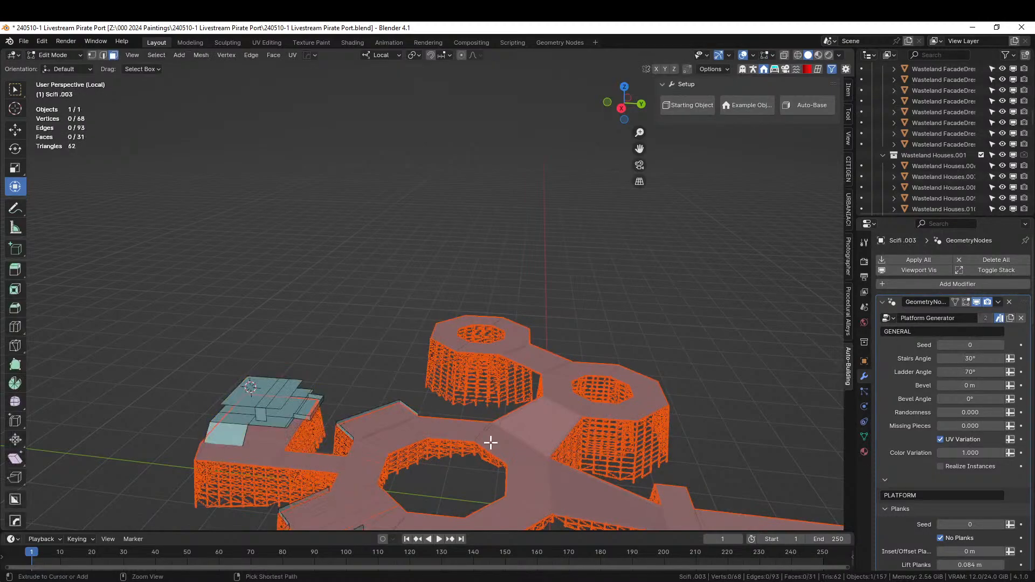
pyautogui.hotkey('ctrl', 'z')
# Duplicate the selected platform faces in place and separate the copy into its own object.
pyautogui.moveTo(494, 444); pyautogui.dragTo(520, 430, button='middle')
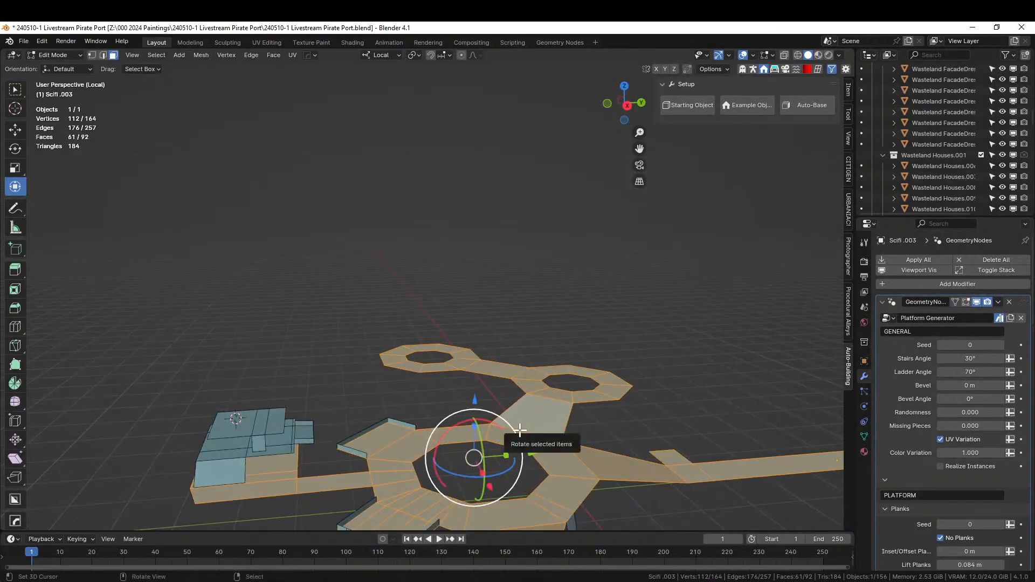
pyautogui.hotkey('shift', 'd')
pyautogui.rightClick(520, 430)
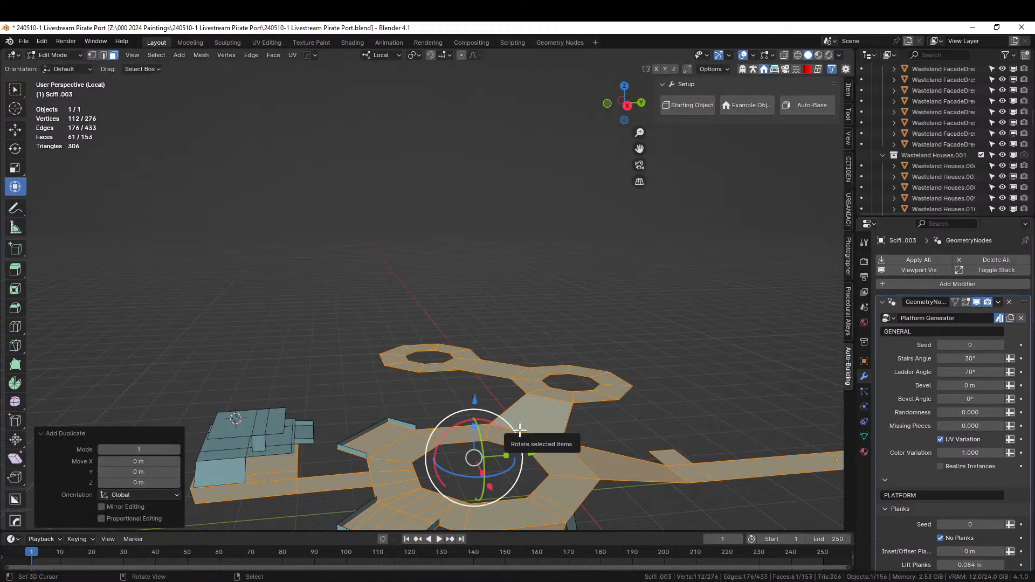
pyautogui.press('p')
pyautogui.click(519, 429)
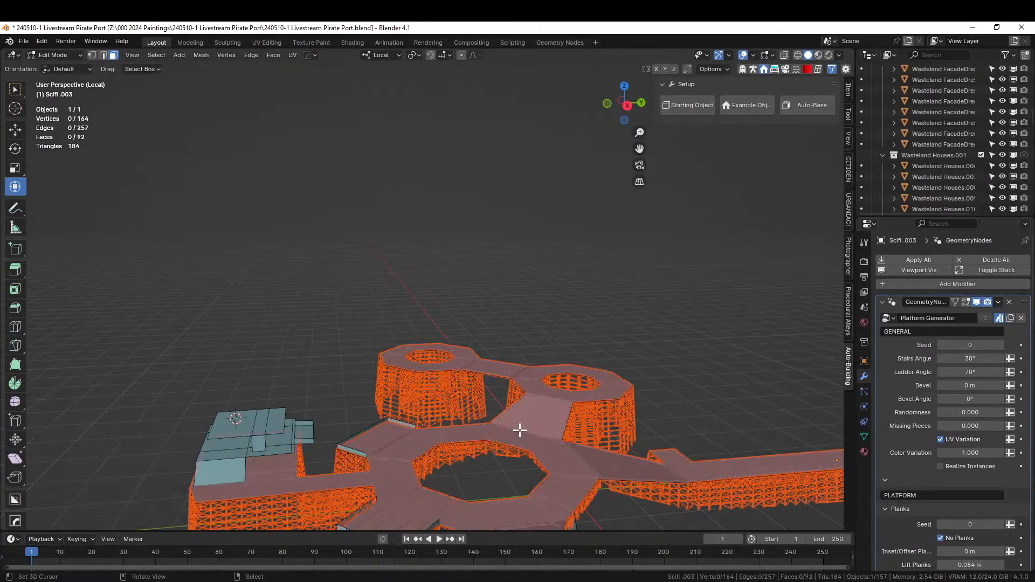
pyautogui.press('Tab')
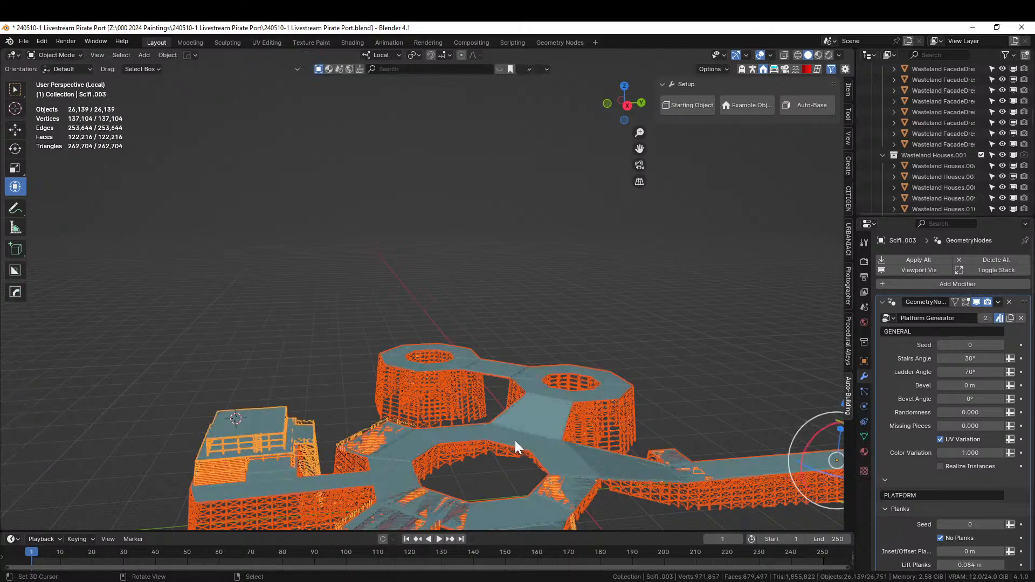
# Remove the Platform Generator modifier from the separated platform copy and isolate that object in local view.
pyautogui.click(506, 438)
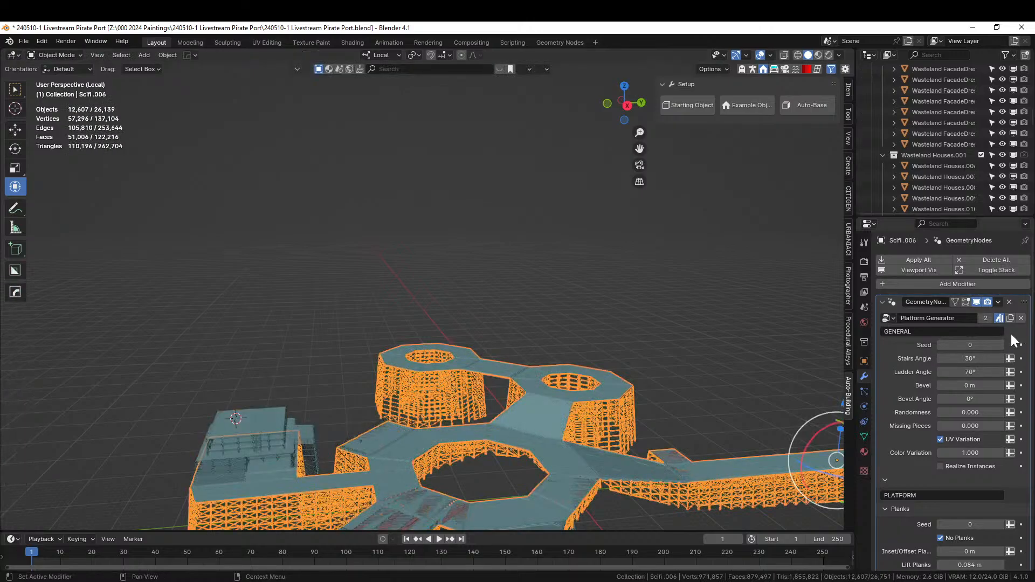
pyautogui.click(1010, 302)
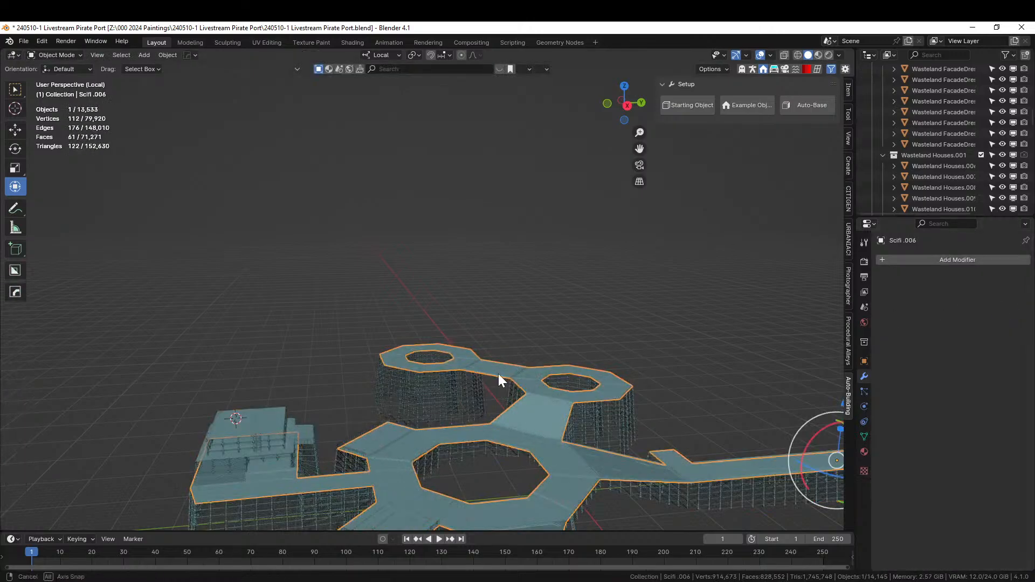
pyautogui.moveTo(499, 374); pyautogui.dragTo(482, 409, button='middle')
pyautogui.press('KP_Divide')
pyautogui.press('KP_Divide')
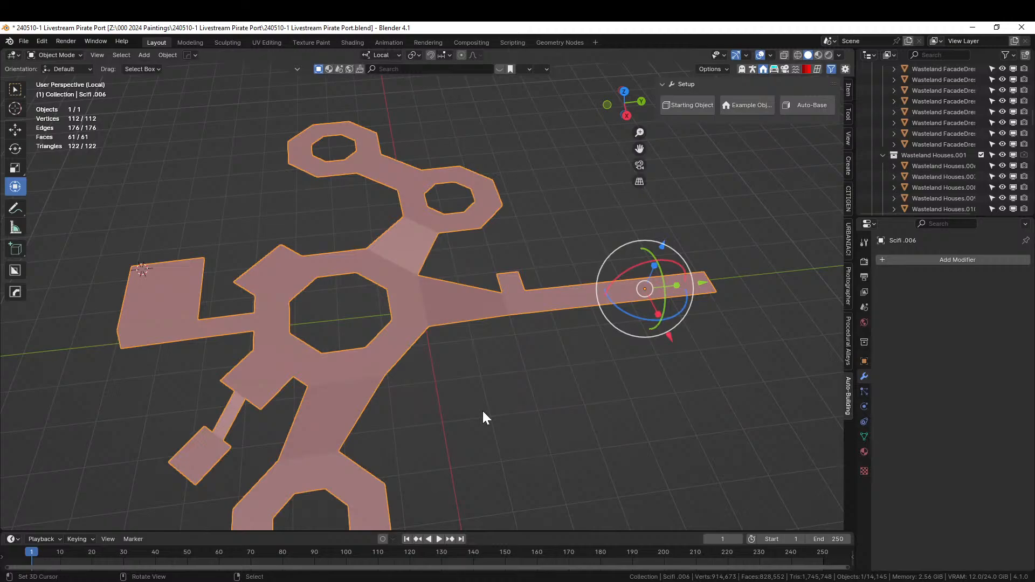
# Turn on the Face Orientation overlay and recalculate all the platform copy's normals to the inside.
pyautogui.hotkey('alt', 'v')
pyautogui.click(403, 420)
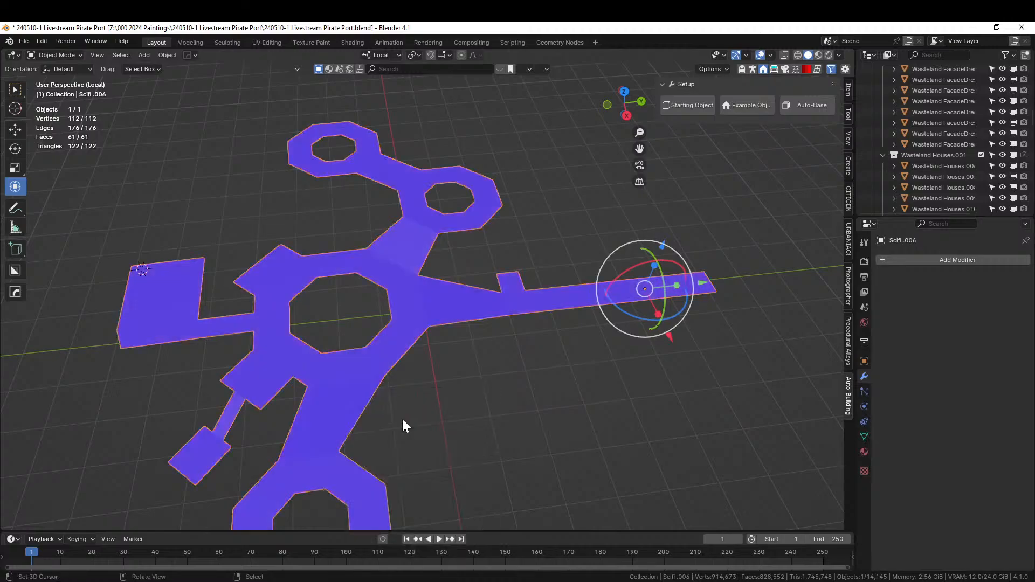
pyautogui.press('Tab')
pyautogui.press('a')
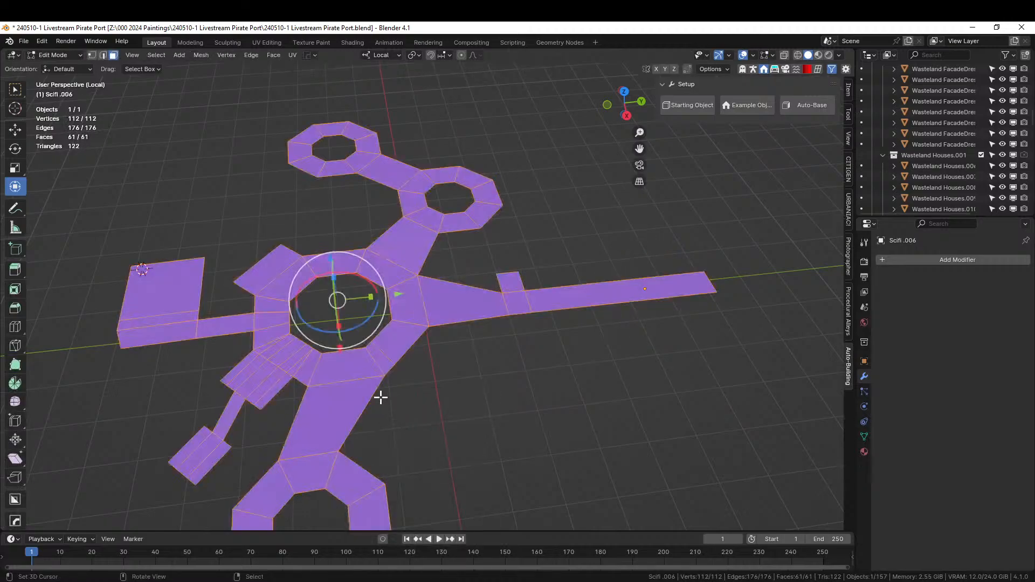
pyautogui.hotkey('shift', 'n')
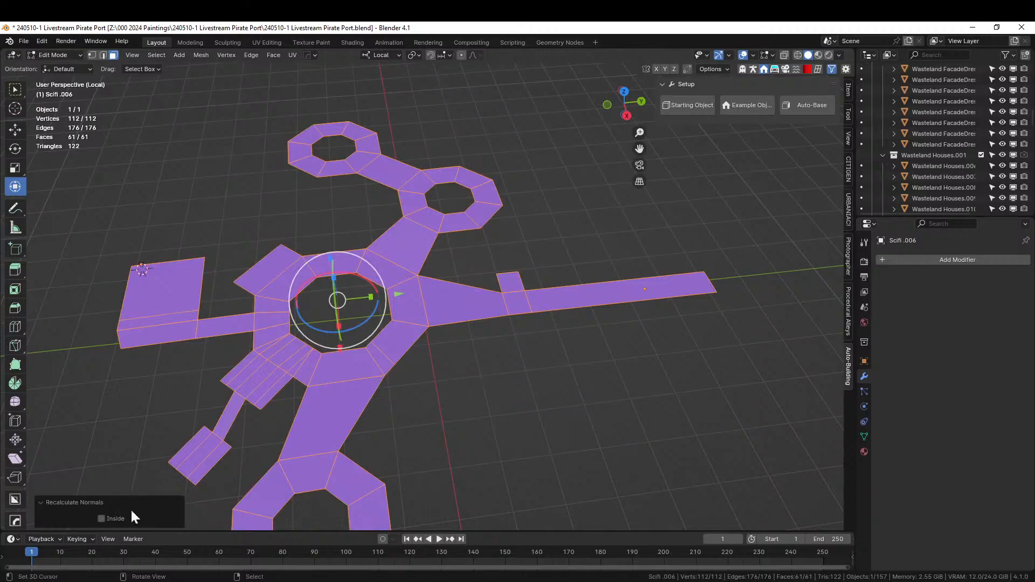
pyautogui.click(102, 519)
# Check the flipped faces and turn off the Face Orientation overlay.
pyautogui.moveTo(203, 481); pyautogui.dragTo(419, 461, button='middle')
pyautogui.press('v')
pyautogui.click(636, 404)
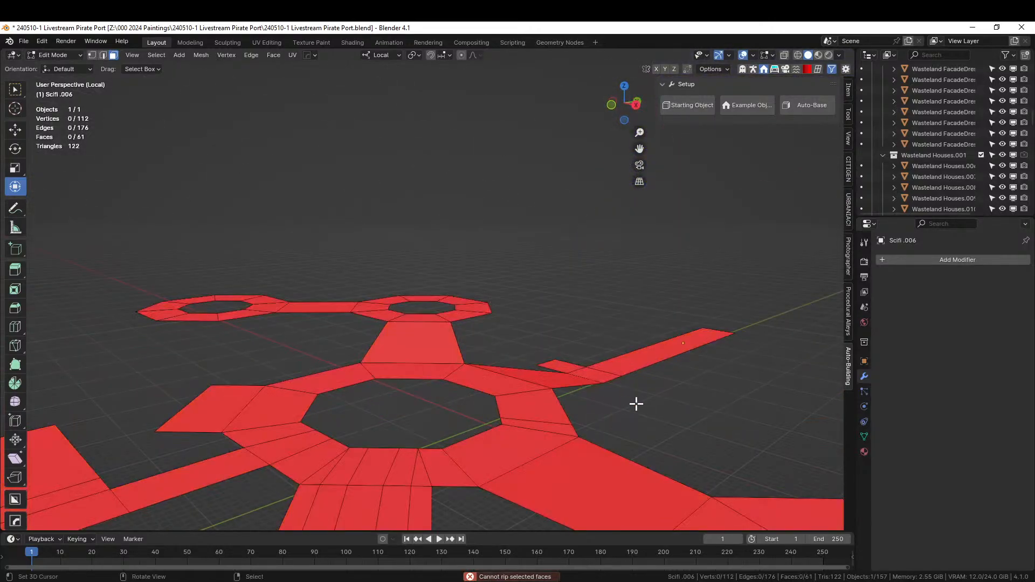
pyautogui.press('Tab')
pyautogui.rightClick(636, 403)
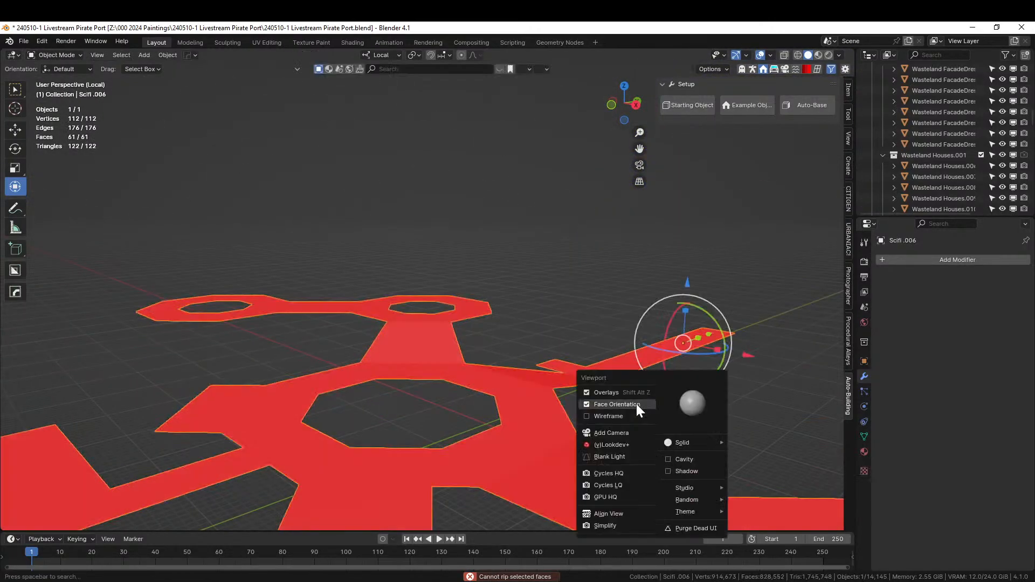
pyautogui.click(629, 402)
# Generate Random Flow Random Tubes on the flipped platform copy with an amount of 50.
pyautogui.scroll(-5, 593, 410)
pyautogui.moveTo(564, 415); pyautogui.dragTo(536, 365, button='middle')
pyautogui.press('Tab')
pyautogui.press('Tab')
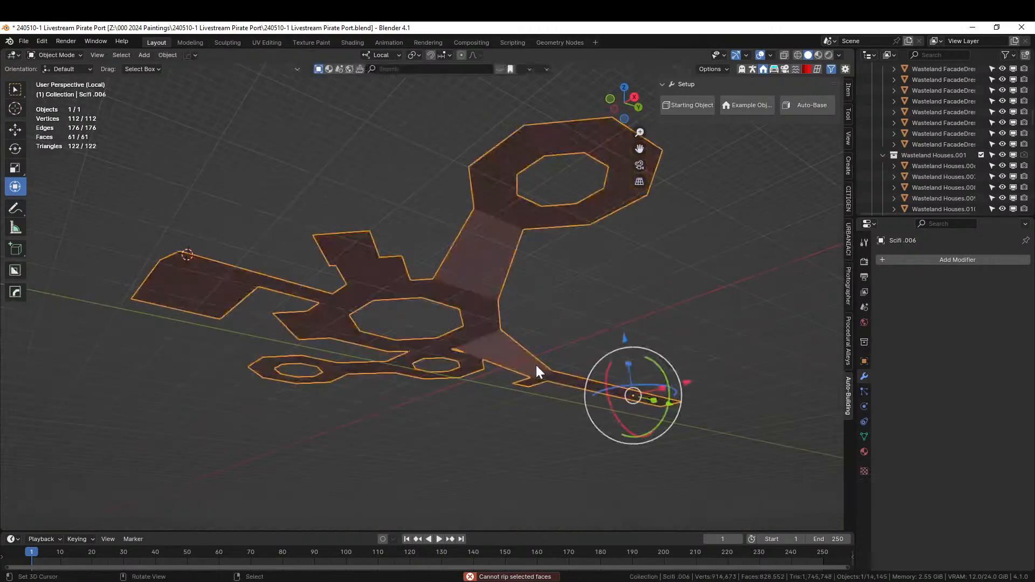
pyautogui.scroll(6, 537, 365)
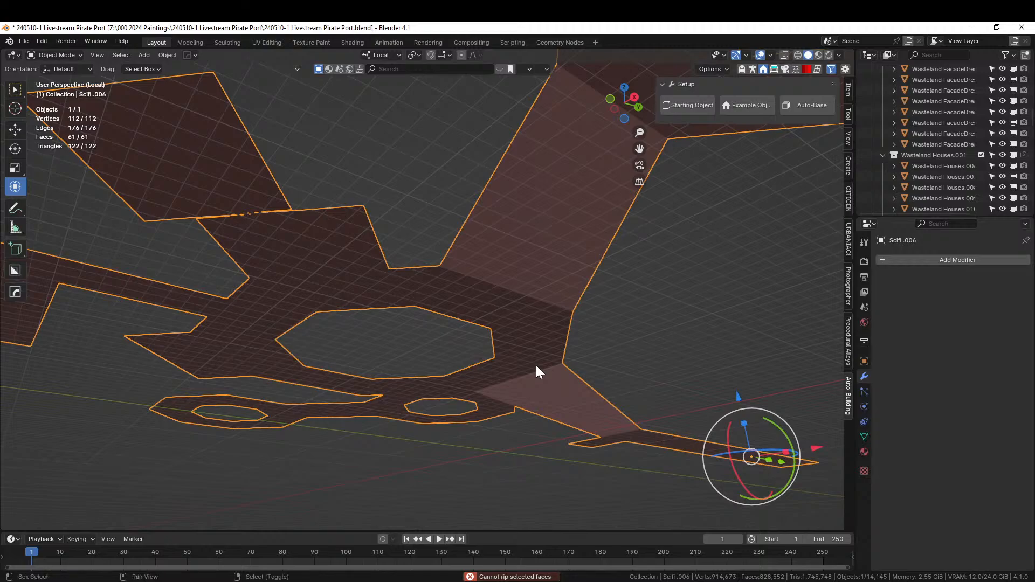
pyautogui.hotkey('shift', 'q')
pyautogui.click(516, 365)
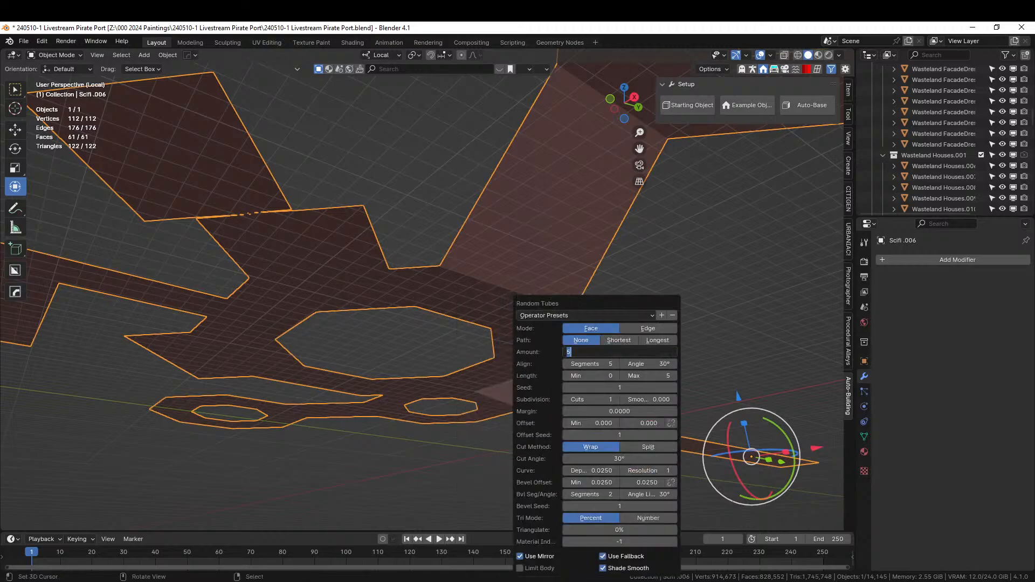
pyautogui.click(623, 353)
pyautogui.write('50')
pyautogui.press('Return')
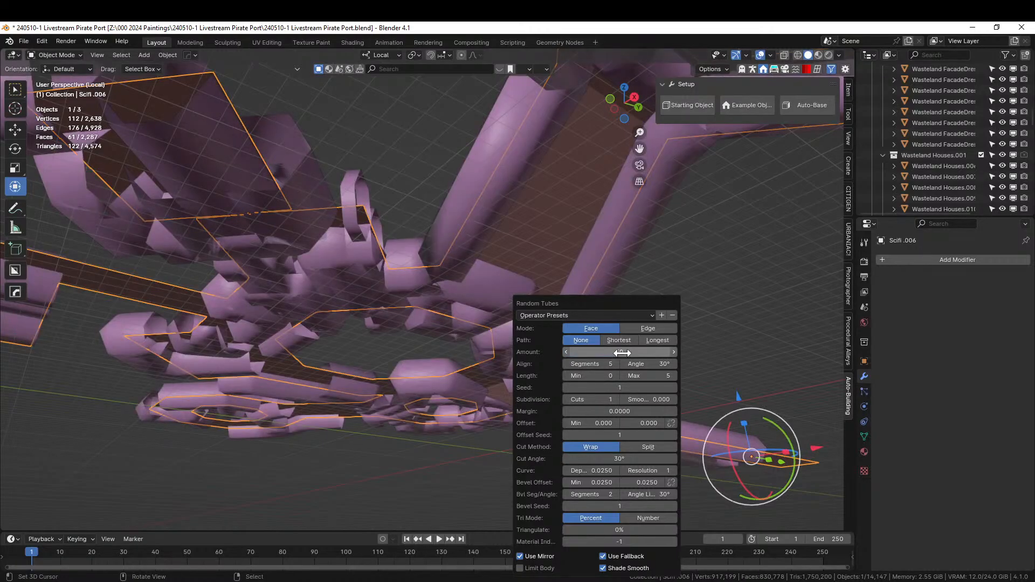
# Thin the random tubes by setting their curve depth to 0.005.
pyautogui.click(605, 471)
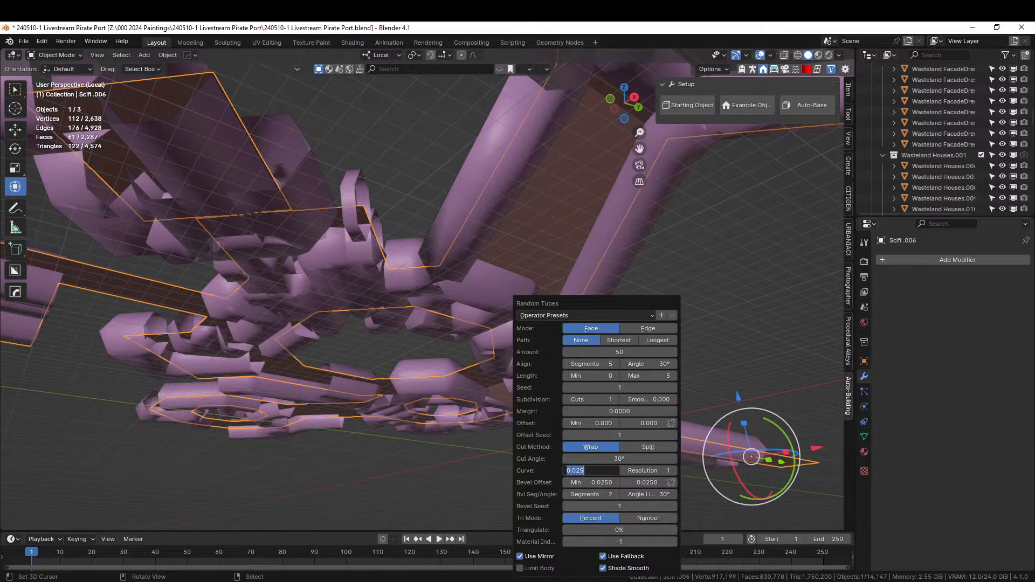
pyautogui.write('.01')
pyautogui.press('Return')
pyautogui.moveTo(634, 306); pyautogui.dragTo(503, 386, button='middle')
pyautogui.press('F9')
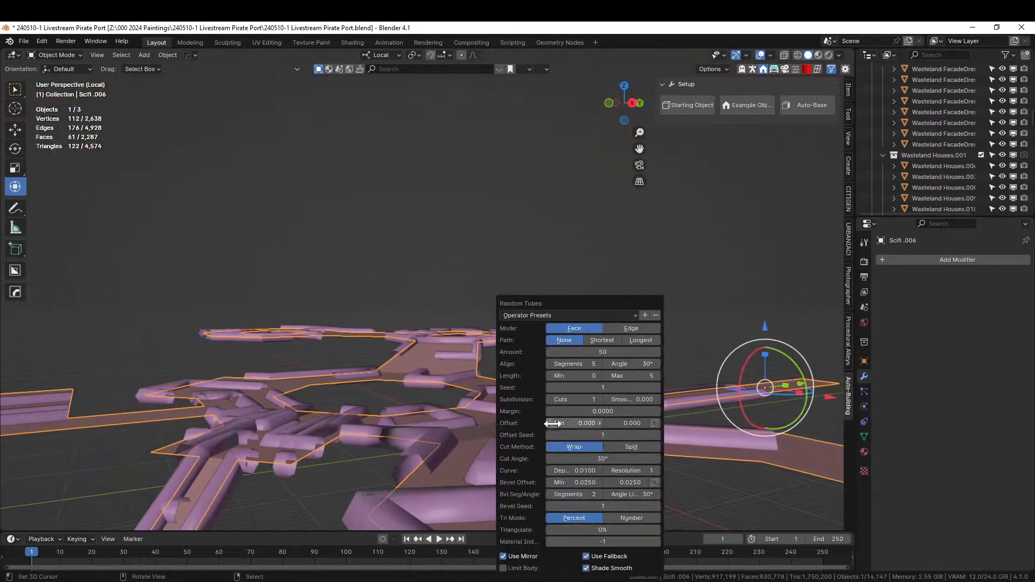
pyautogui.click(575, 471)
pyautogui.write('.0')
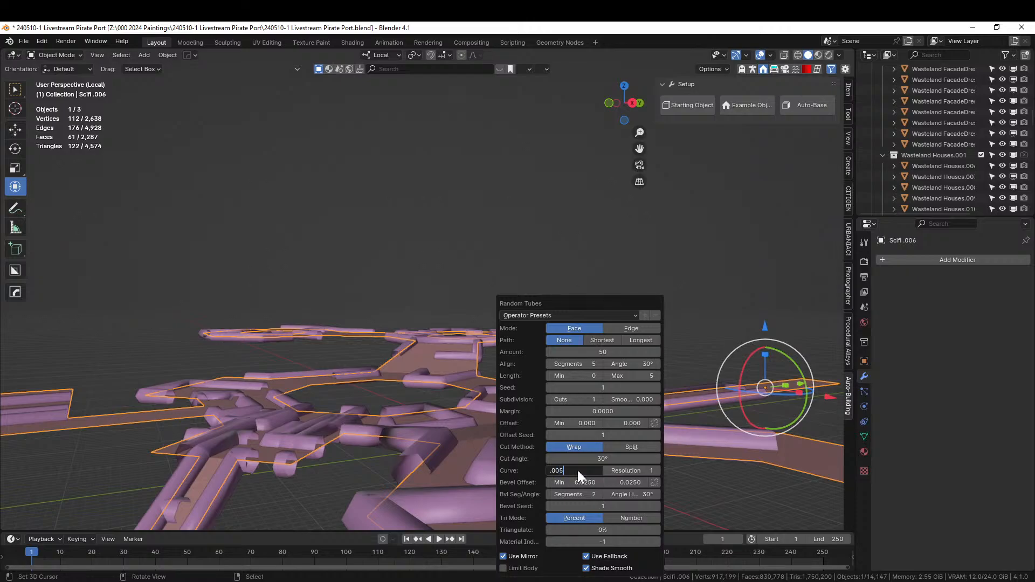
pyautogui.write('05')
pyautogui.press('Return')
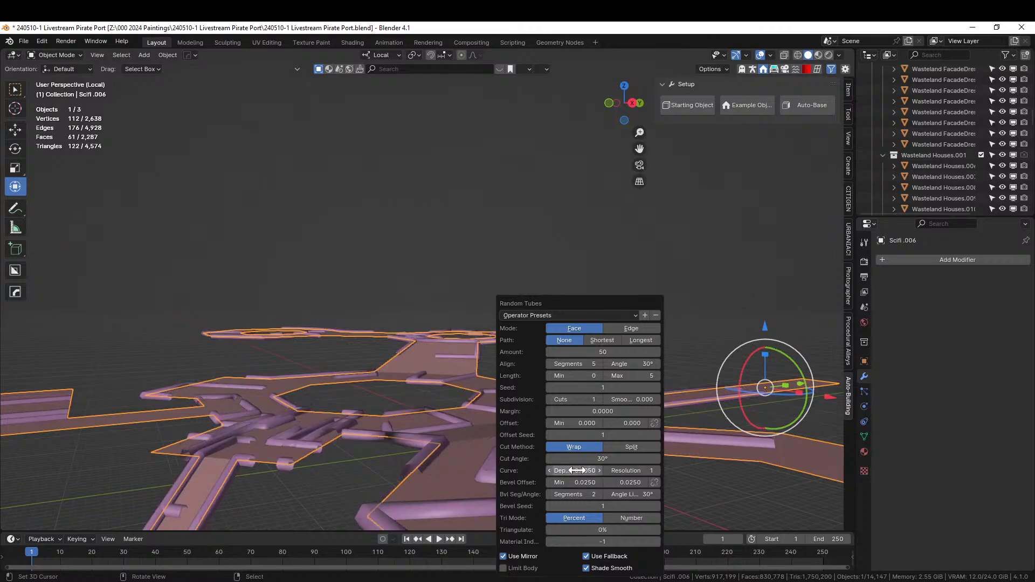
# Adjust the random tubes' maximum offset from the platform, settling on 0.02.
pyautogui.click(639, 423)
pyautogui.write('.2')
pyautogui.press('Return')
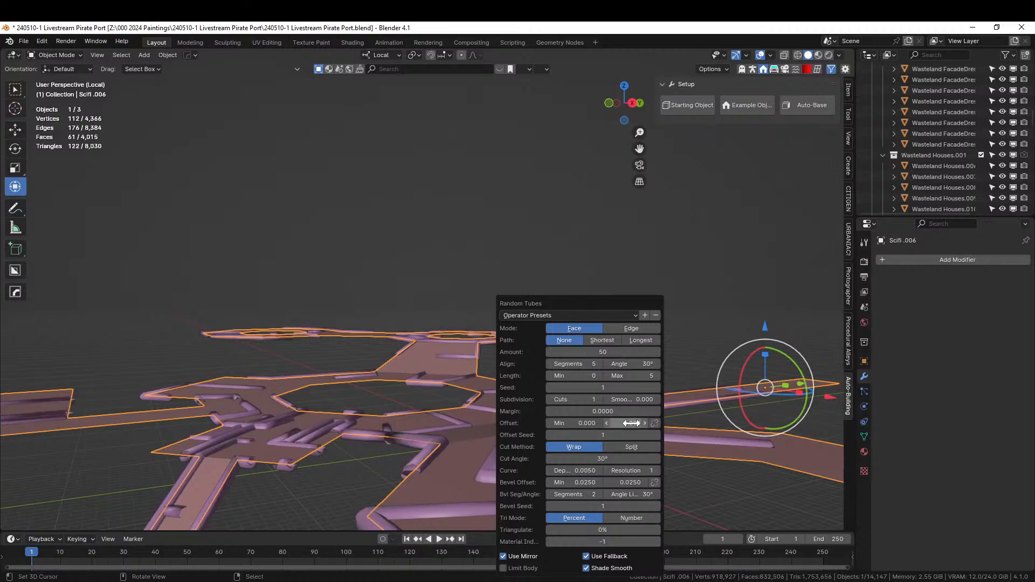
pyautogui.click(631, 424)
pyautogui.press('Return')
pyautogui.click(632, 424)
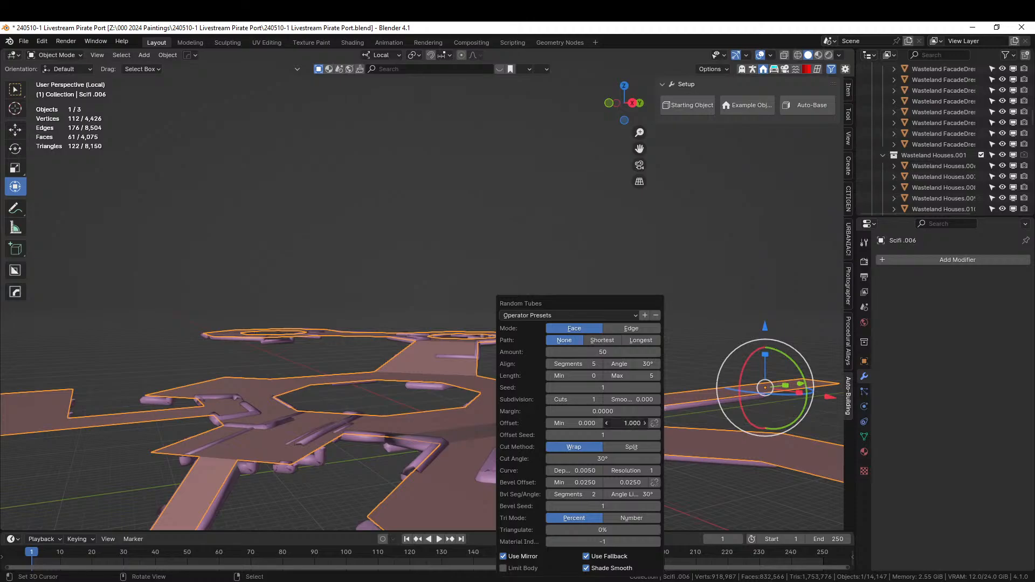
pyautogui.write('.02')
pyautogui.press('Return')
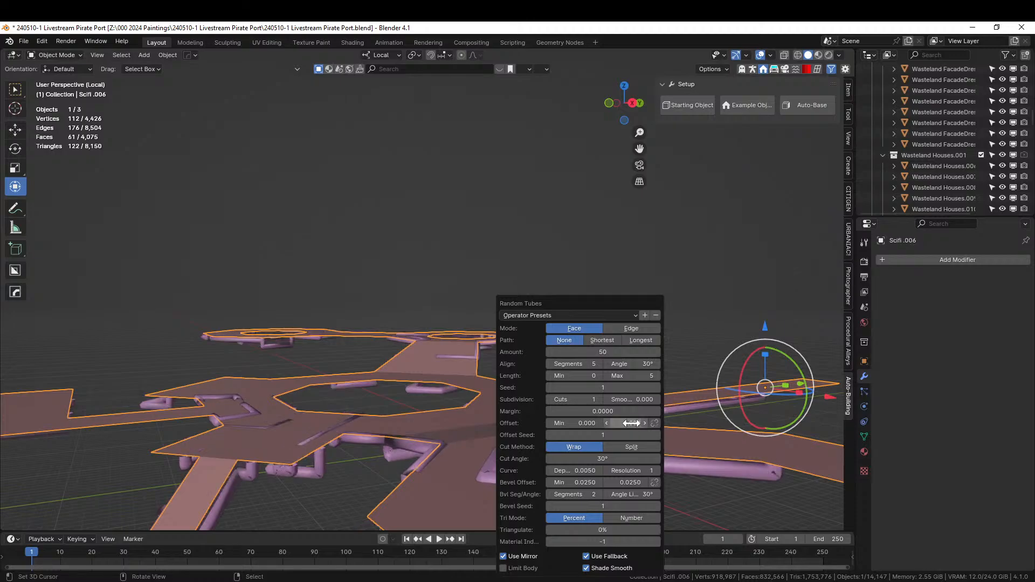
# Set the random tubes' minimum offset to 0.5 and their subdivision cuts to 2.
pyautogui.moveTo(373, 400); pyautogui.dragTo(397, 397, button='middle')
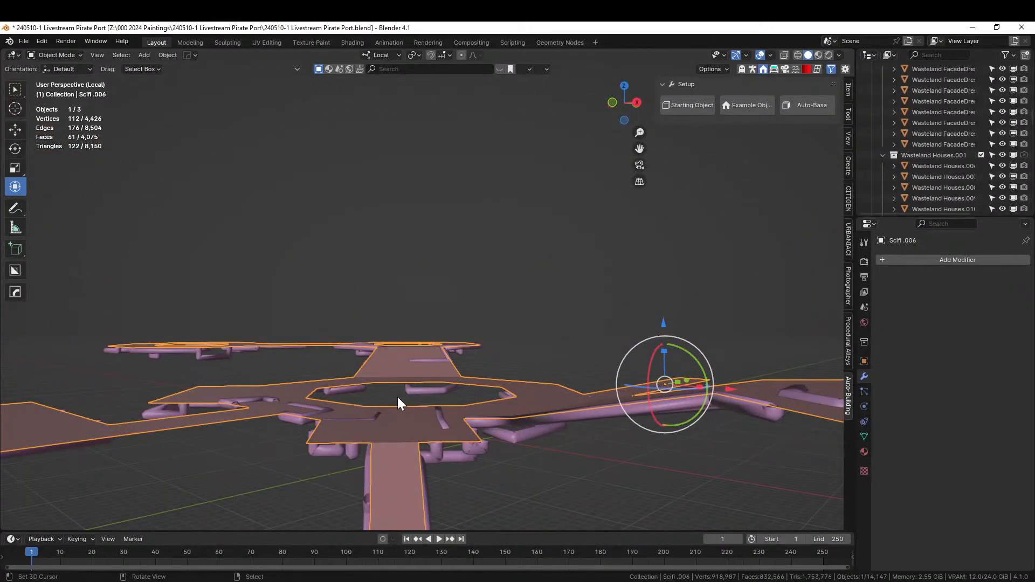
pyautogui.press('F9')
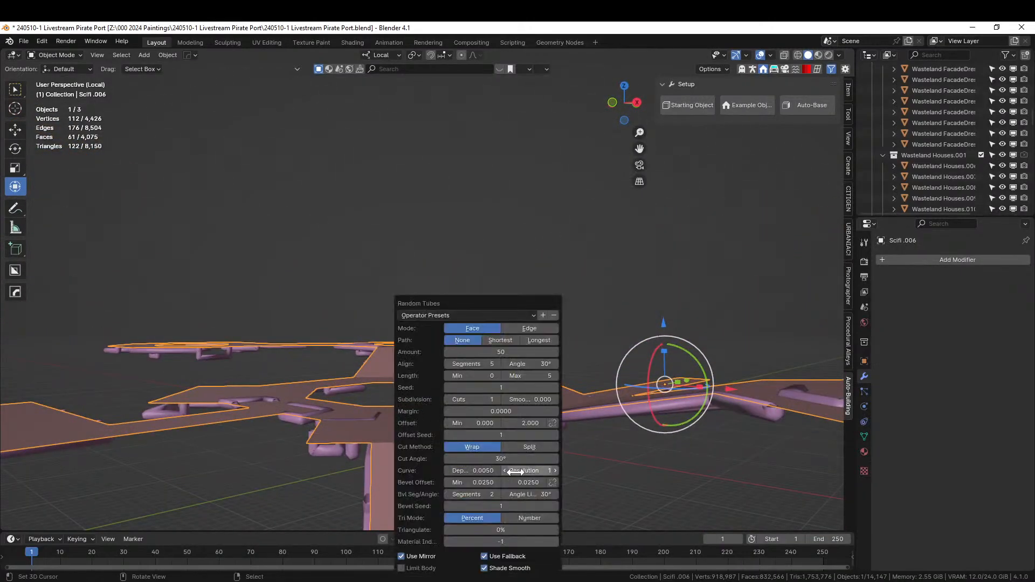
pyautogui.click(472, 423)
pyautogui.write('.5')
pyautogui.press('Return')
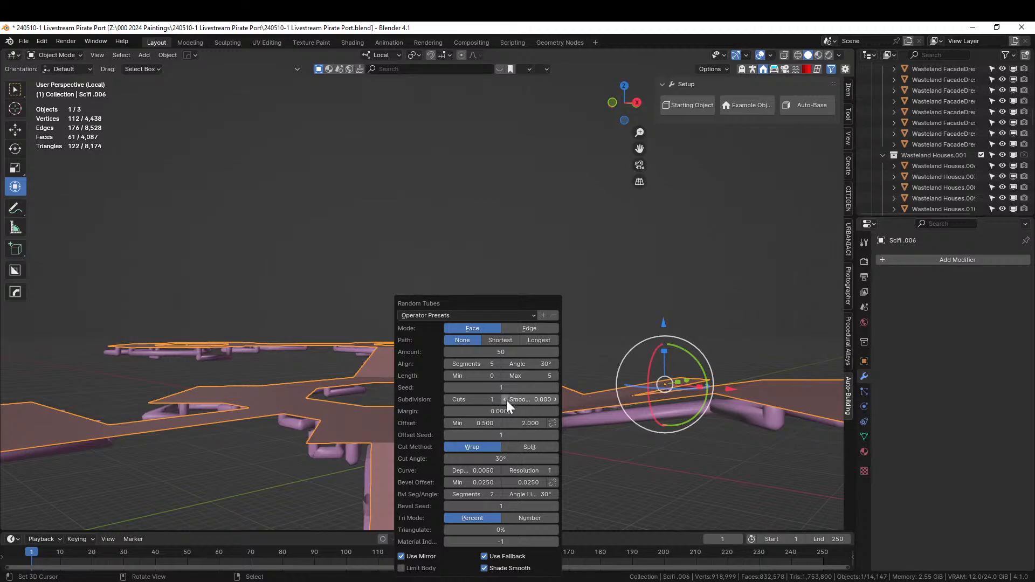
pyautogui.click(500, 400)
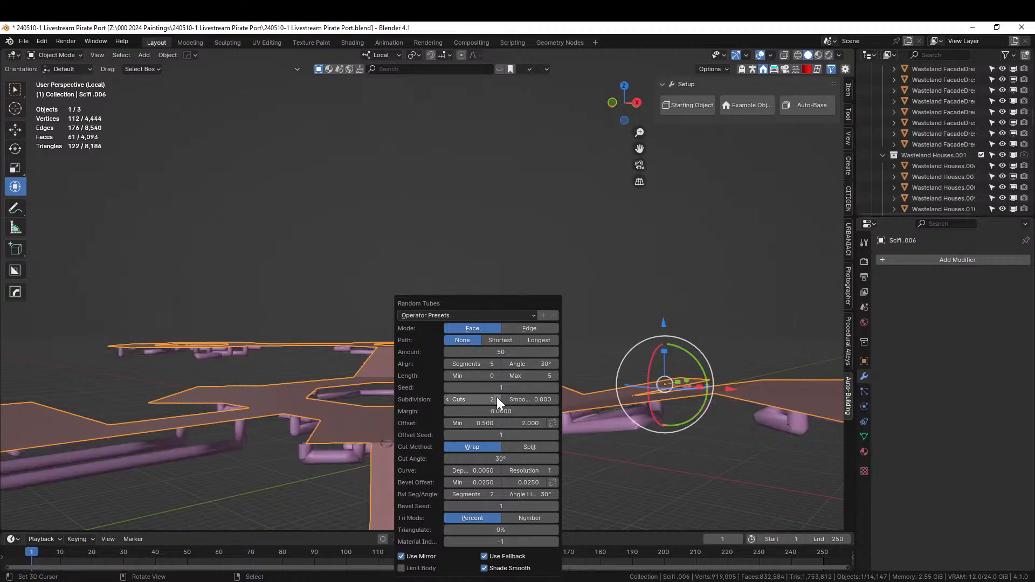
# Increase the random tubes' amount to 200.
pyautogui.moveTo(496, 397); pyautogui.dragTo(583, 391, button='middle')
pyautogui.moveTo(542, 370); pyautogui.dragTo(624, 390, button='middle')
pyautogui.press('F9')
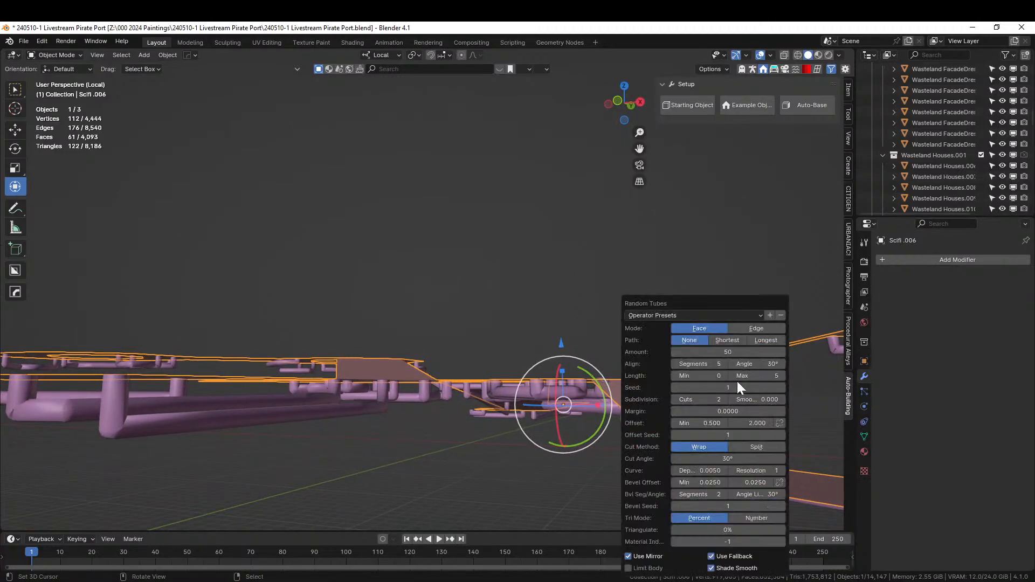
pyautogui.click(728, 351)
pyautogui.write('2')
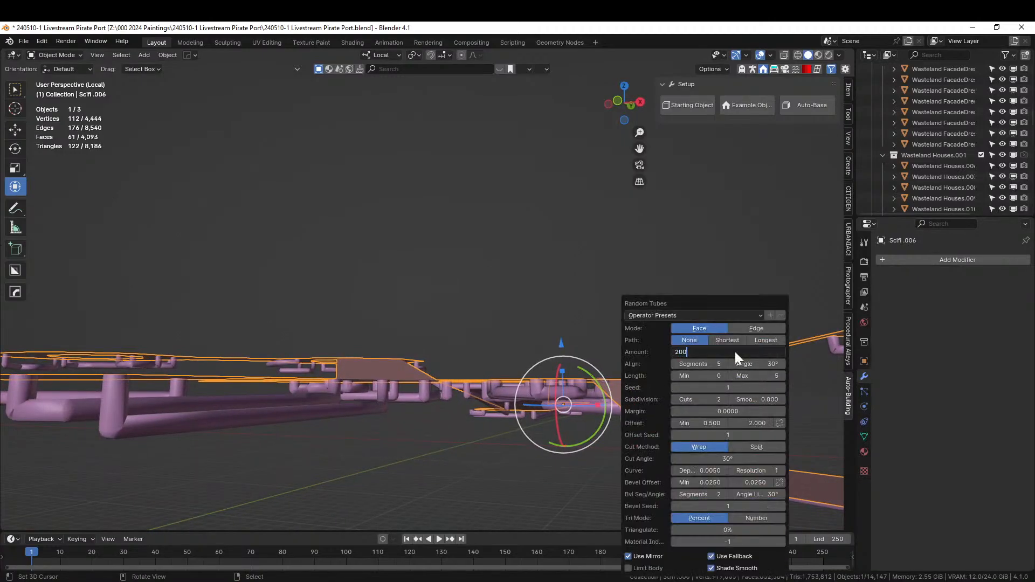
pyautogui.write('00')
pyautogui.press('Return')
# Enable Limit Body for the random tubes and inspect how they follow the platform's edges.
pyautogui.moveTo(567, 323); pyautogui.dragTo(450, 322, button='middle')
pyautogui.scroll(6, 402, 309)
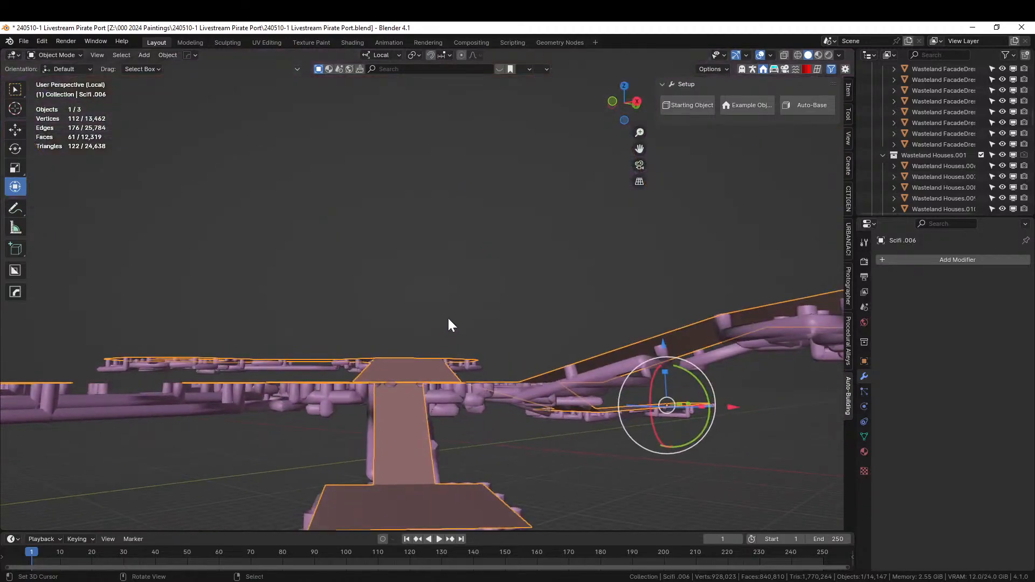
pyautogui.press('F9')
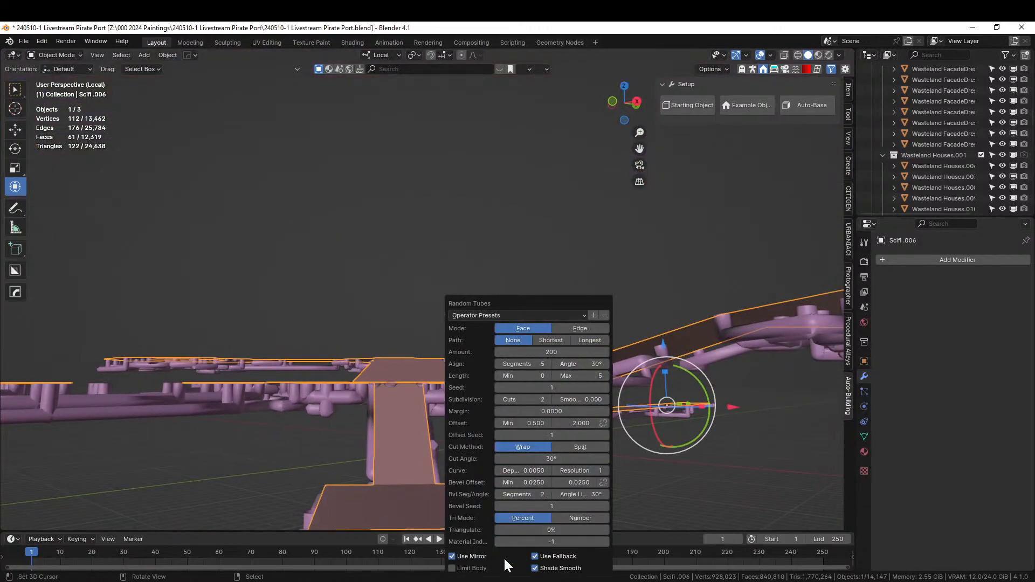
pyautogui.click(453, 568)
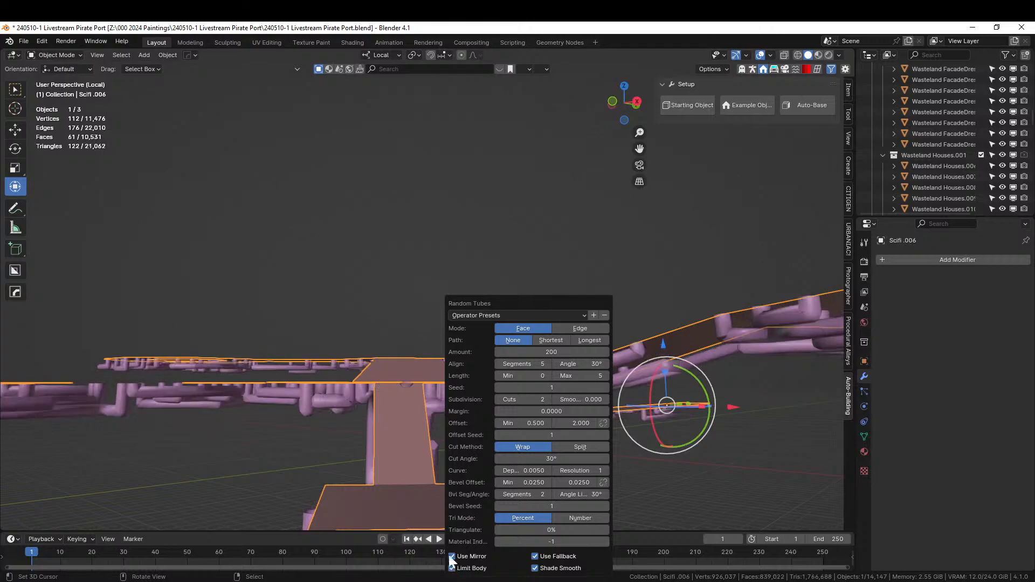
pyautogui.moveTo(475, 312); pyautogui.dragTo(545, 327, button='middle')
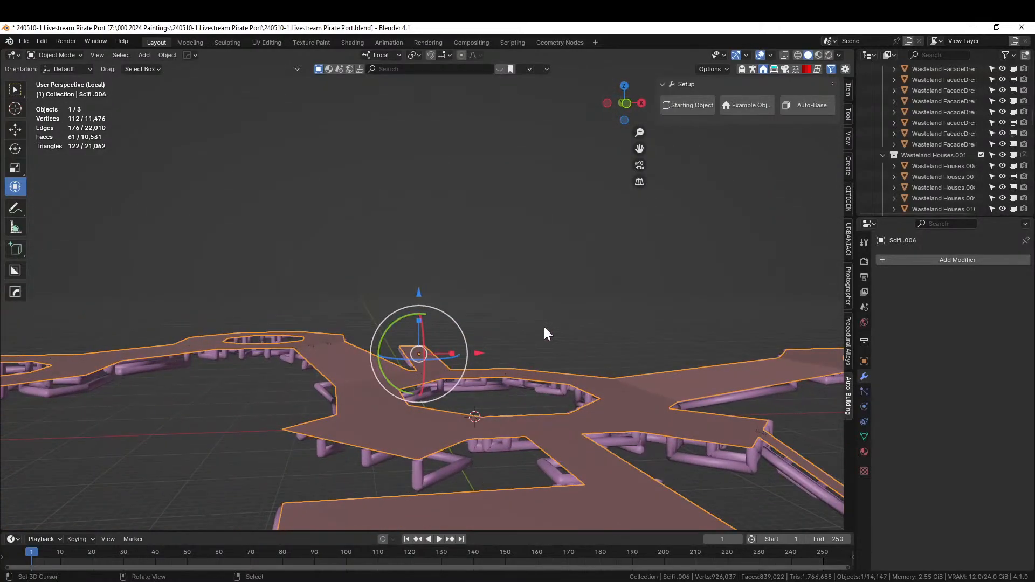
pyautogui.moveTo(545, 328); pyautogui.dragTo(613, 357, button='middle')
pyautogui.scroll(4, 707, 313)
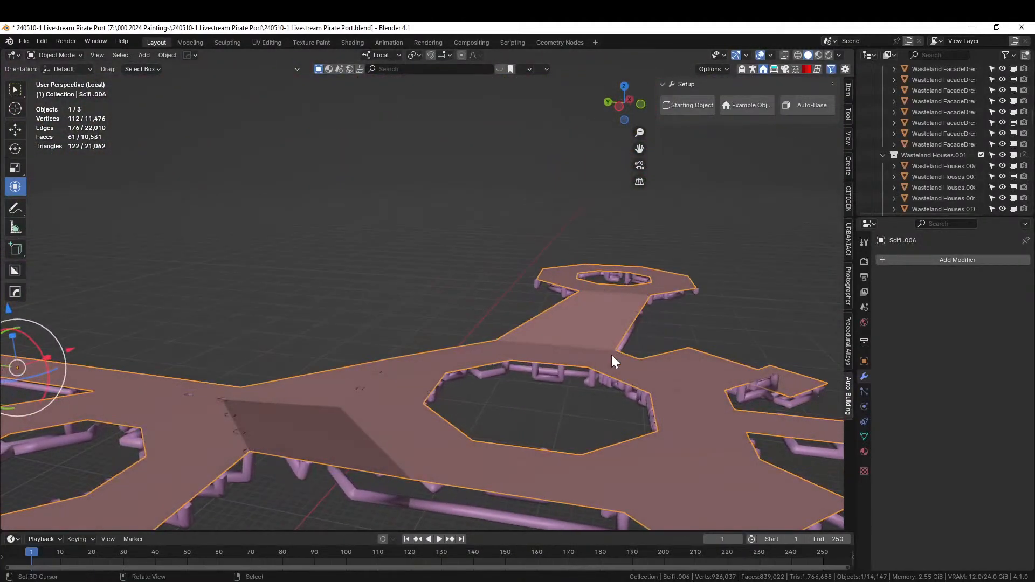
# Select the flipped platform copy without its tubes and hide it from the viewport and render.
pyautogui.keyDown('shift'); pyautogui.click(407, 386); pyautogui.keyUp('shift')
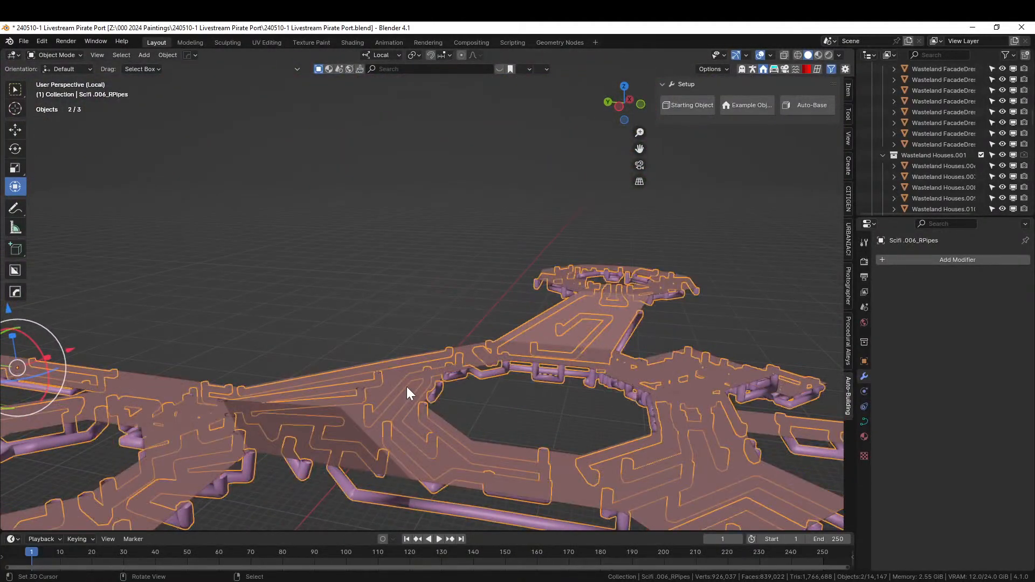
pyautogui.click(460, 350)
pyautogui.scroll(-7, 629, 334)
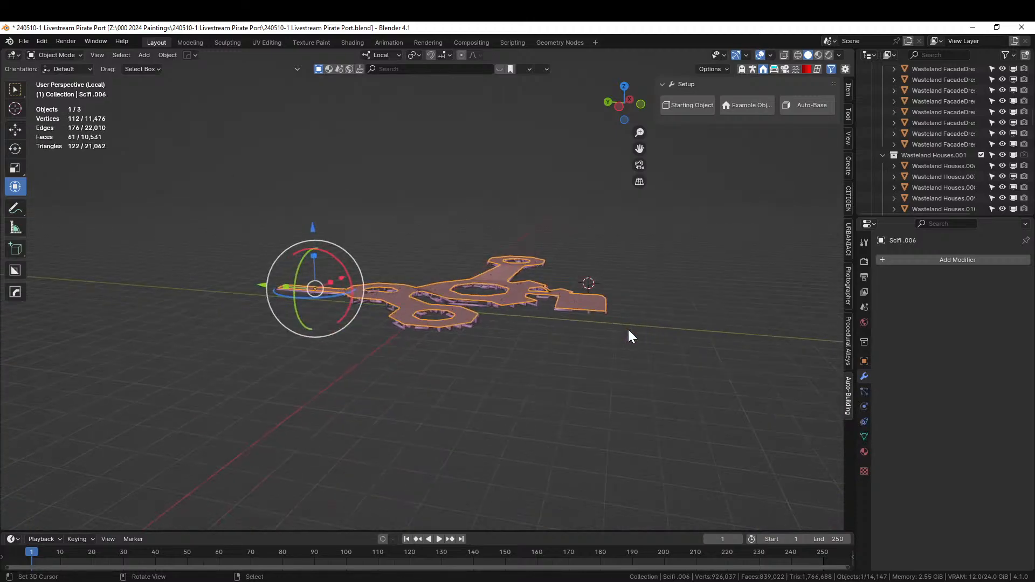
pyautogui.press('.')
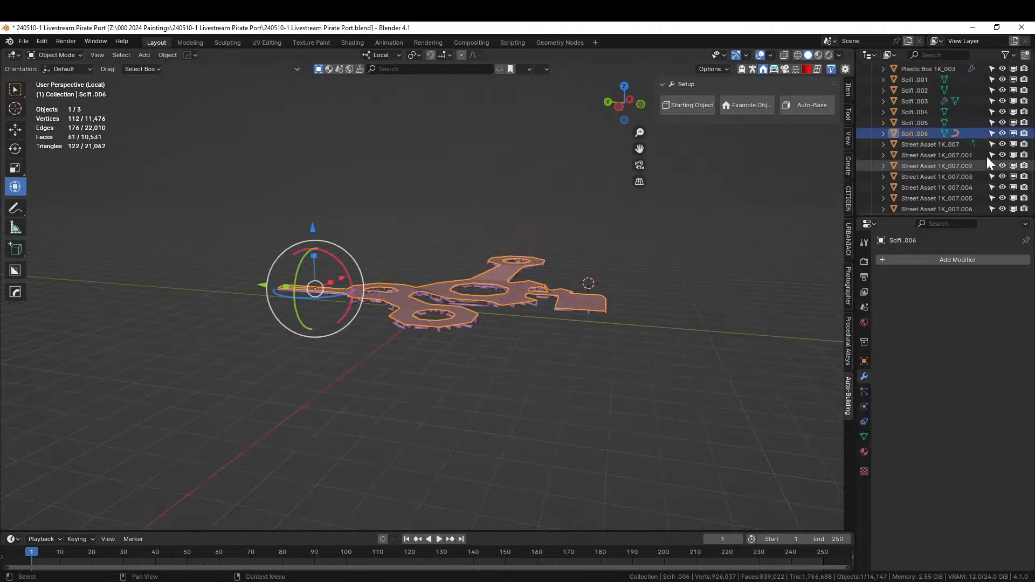
pyautogui.click(1003, 134)
pyautogui.click(1023, 134)
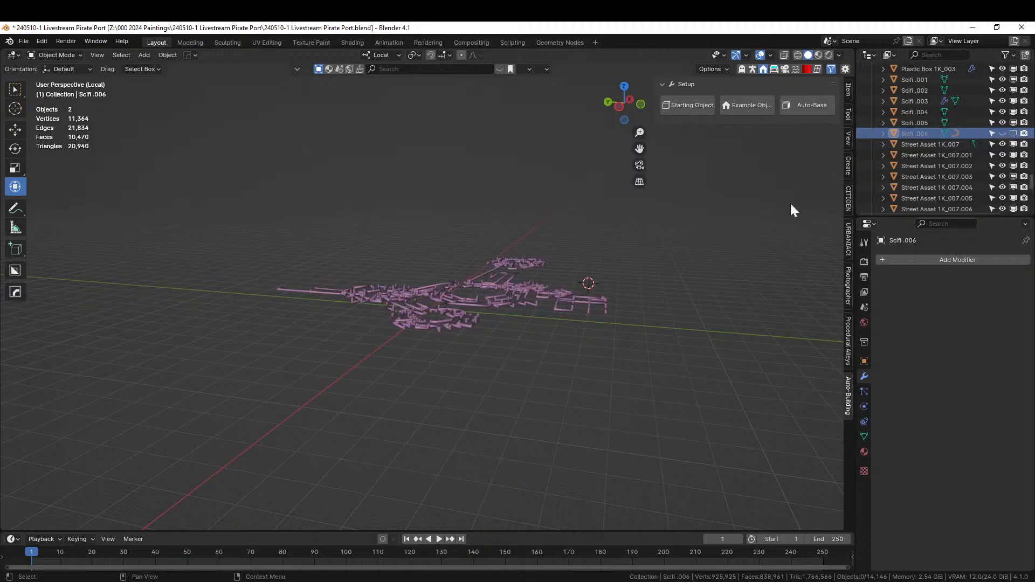
# Leave local view and inspect the random tubes beneath the platforms in the full port scene.
pyautogui.press('KP_Divide')
pyautogui.moveTo(559, 291); pyautogui.dragTo(408, 374, button='middle')
pyautogui.scroll(5, 461, 365)
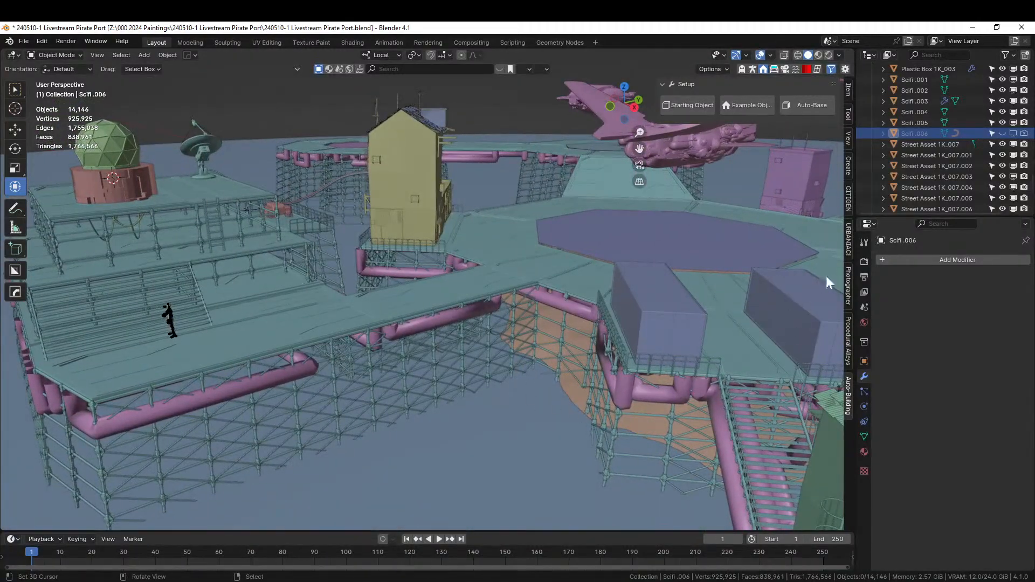
# Make the flipped platform copy visible again and delete the random tubes.
pyautogui.click(1014, 134)
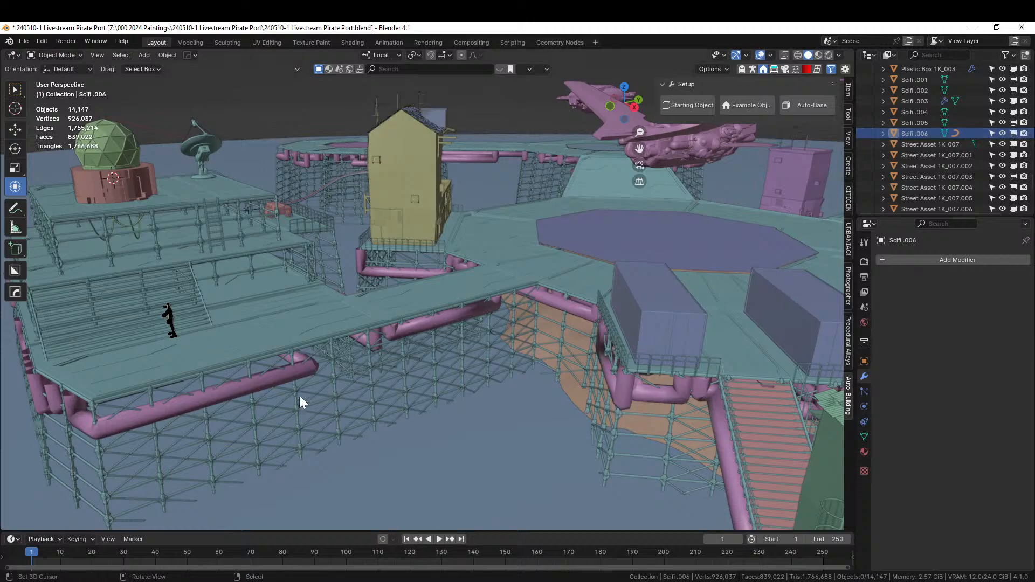
pyautogui.click(273, 380)
pyautogui.press('Delete')
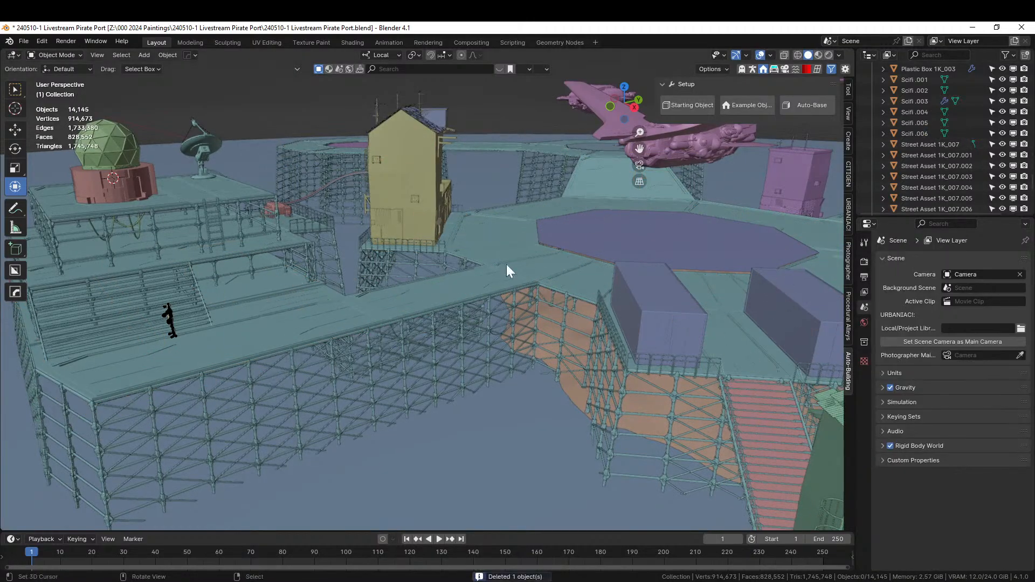
# Hide the generated scaffolding object Scifi .003 in the viewport.
pyautogui.scroll(2, 830, 215)
pyautogui.scroll(-2, 932, 167)
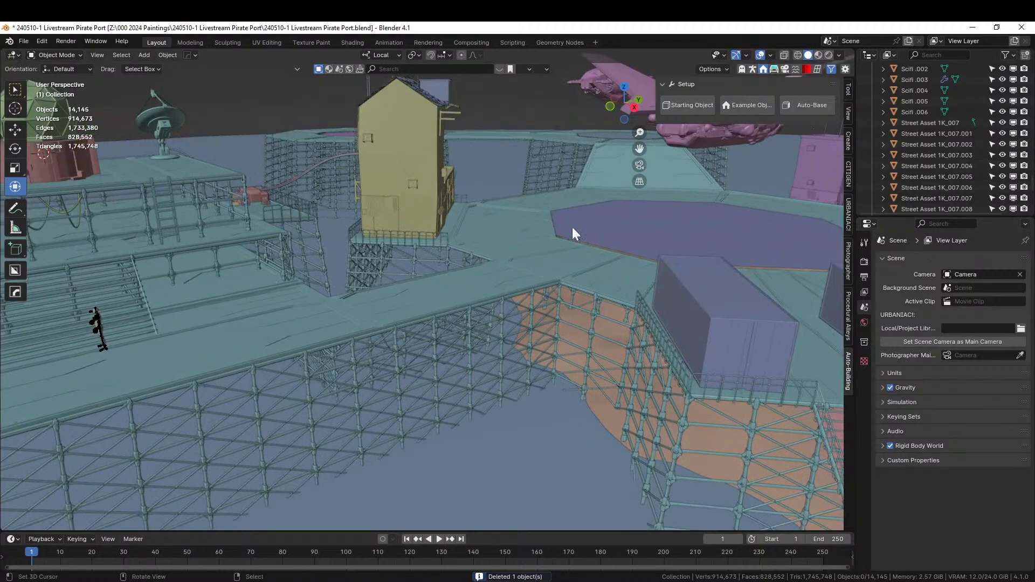
pyautogui.click(376, 318)
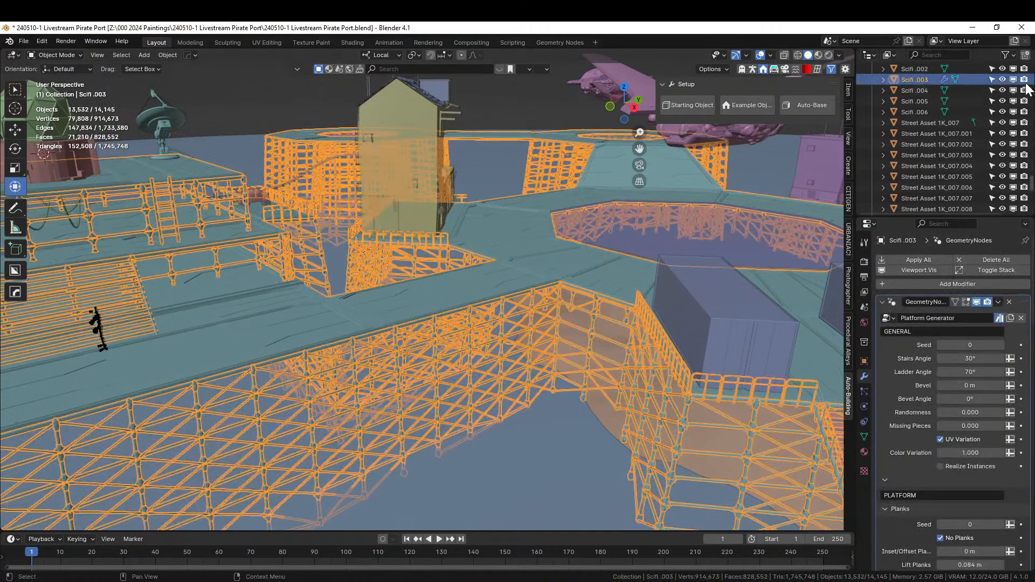
pyautogui.click(1003, 79)
# Select the flat flipped platform copy and rename it as Piper.
pyautogui.click(497, 280)
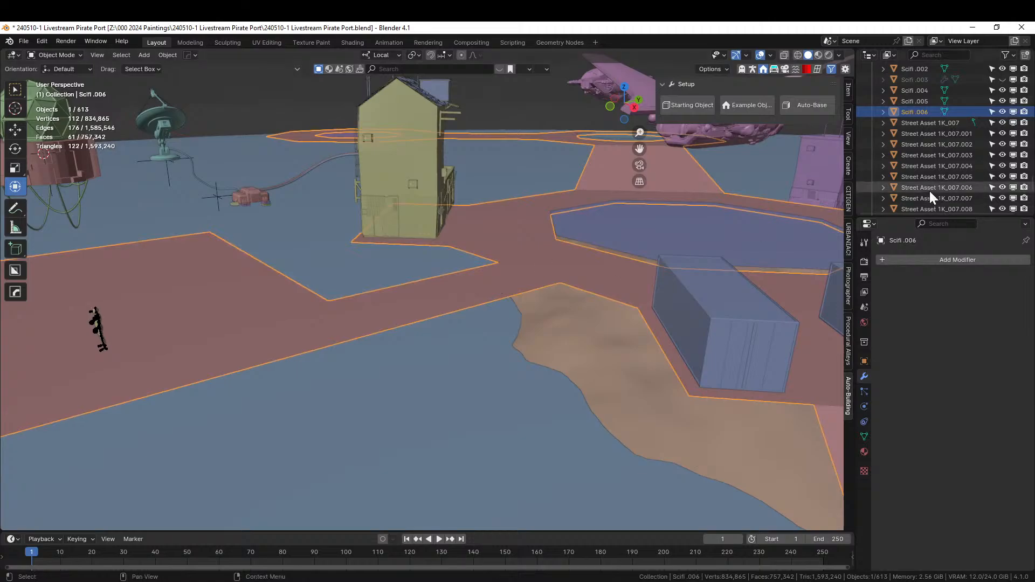
pyautogui.scroll(2, 917, 111)
pyautogui.doubleClick(917, 133)
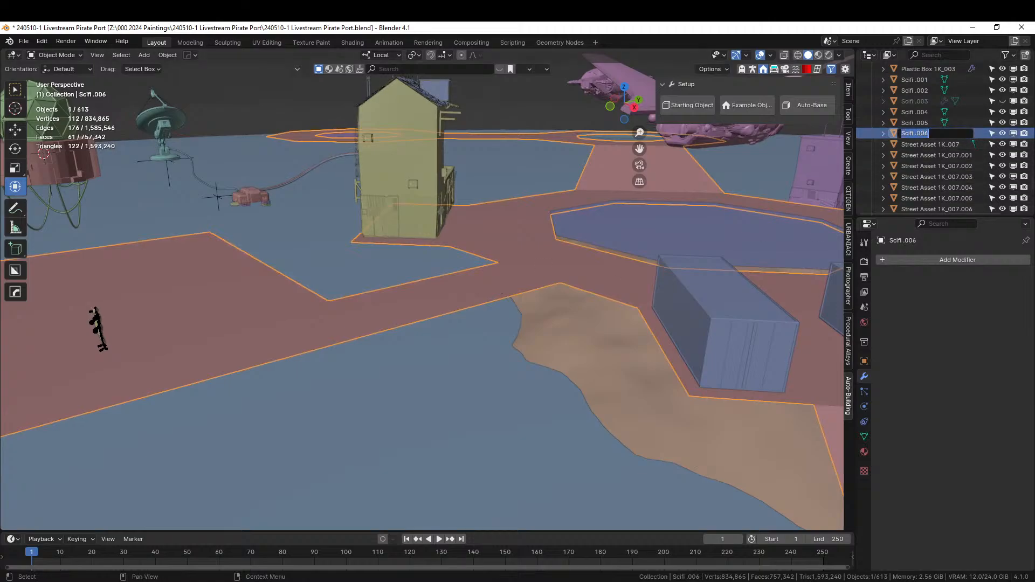
pyautogui.write('pIP')
pyautogui.press('BackSpace')
pyautogui.press('Return')
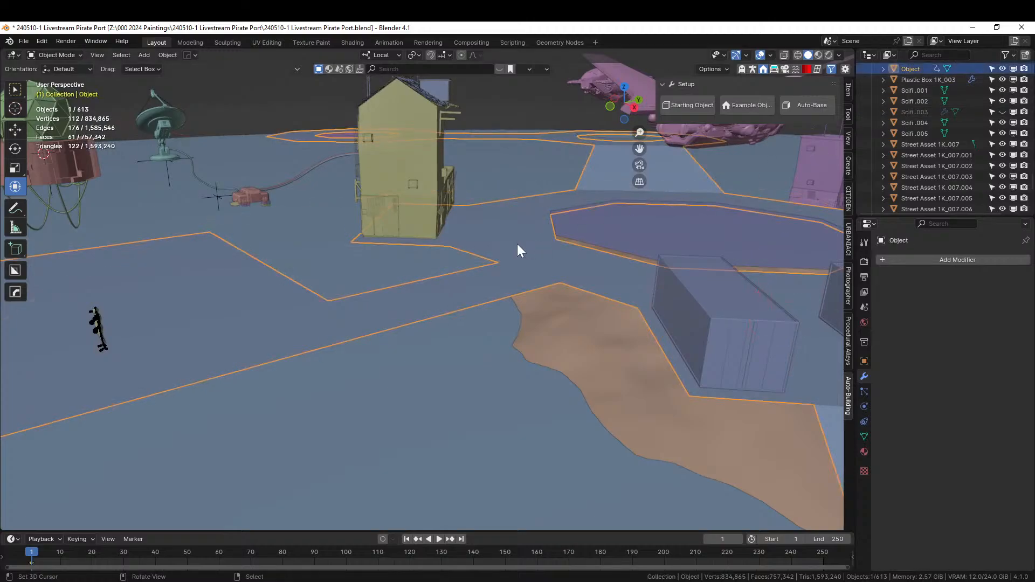
pyautogui.press('F2')
pyautogui.write('pl')
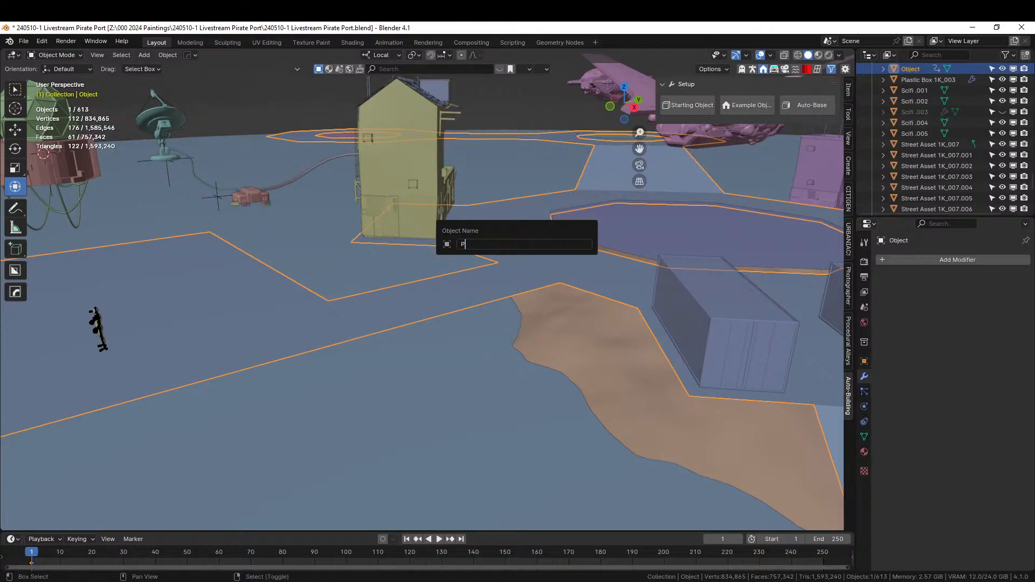
pyautogui.write('Piper')
pyautogui.press('Return')
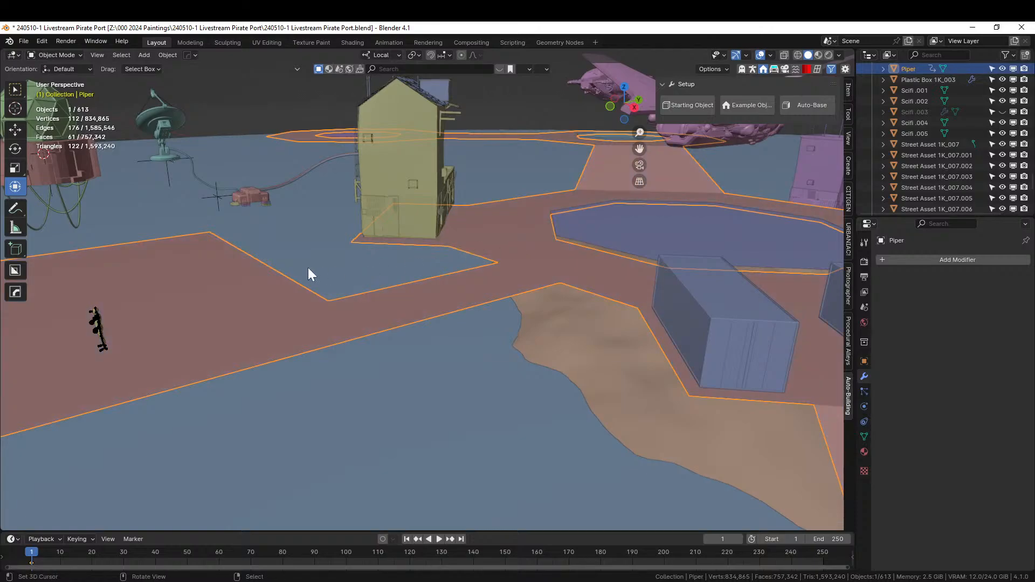
# Generate Random Tubes on the Piper walkway mesh with seed 2, and unhide the Scifi .003 scaffolding to check the pipes.
pyautogui.moveTo(308, 268); pyautogui.dragTo(320, 291, button='middle')
pyautogui.hotkey('shift', 'q')
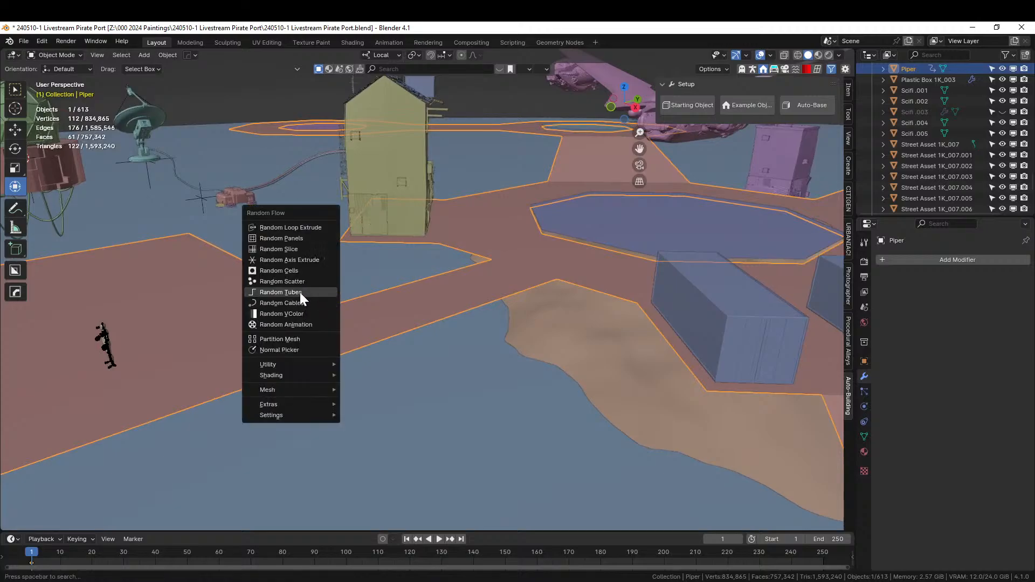
pyautogui.click(300, 292)
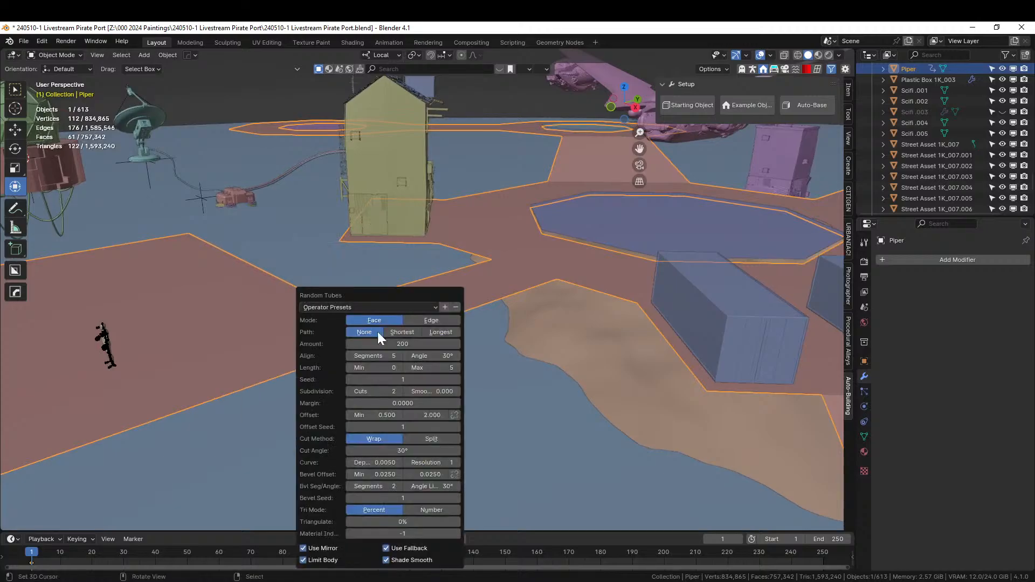
pyautogui.click(457, 380)
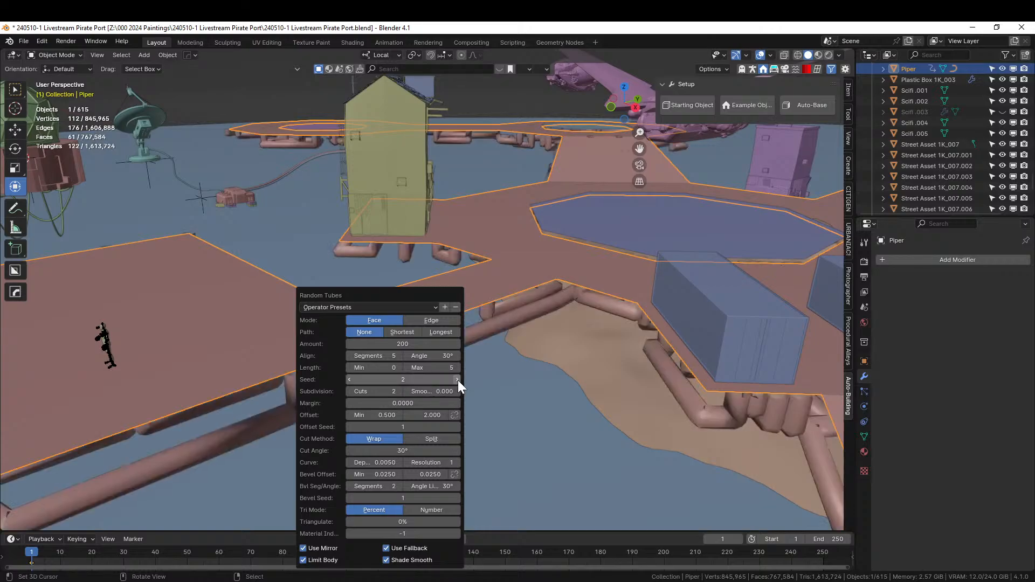
pyautogui.click(1002, 112)
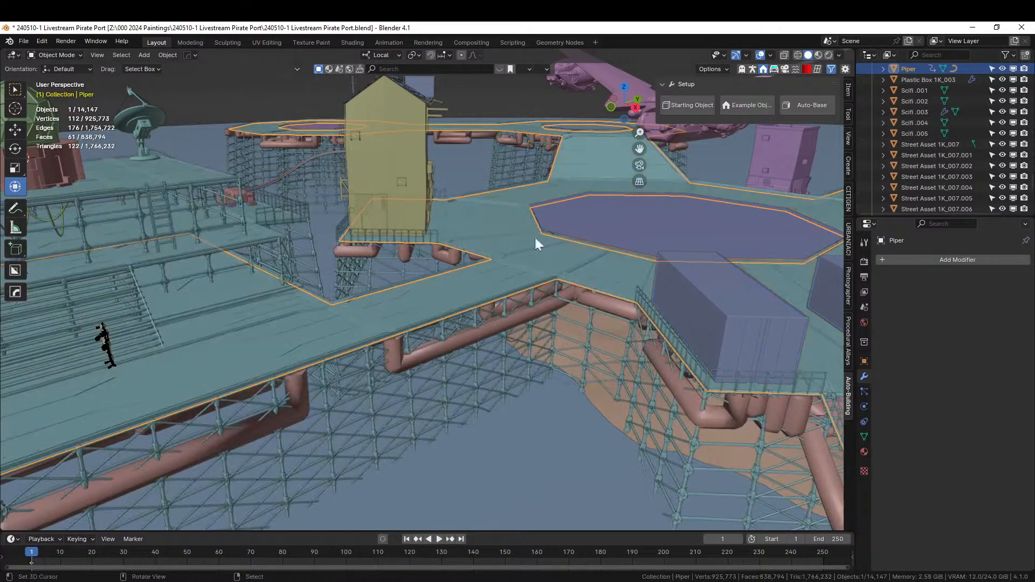
# Set the Random Tubes margin to 0.5 and unhide the Scifi .003 scaffolding again.
pyautogui.press('F9')
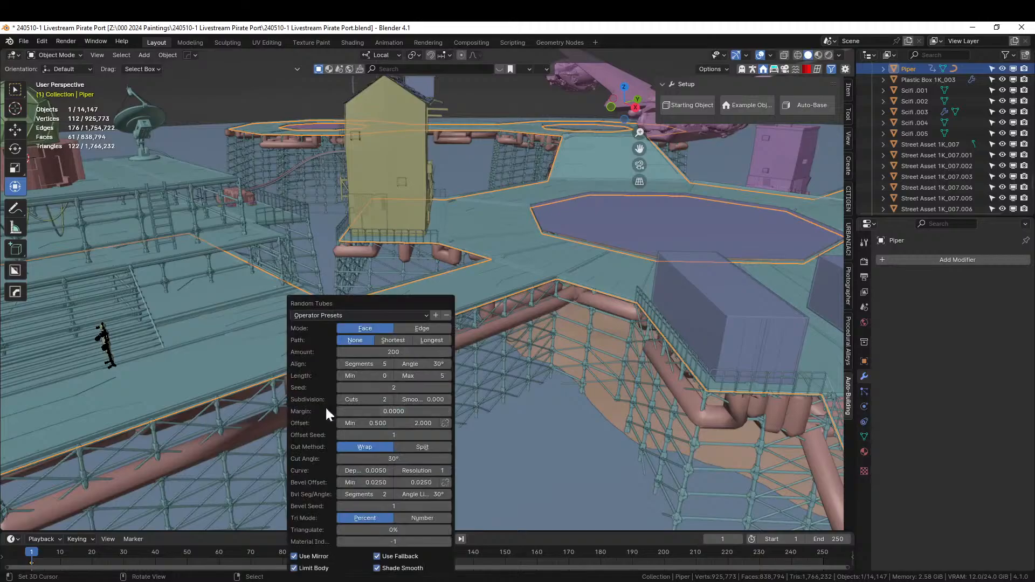
pyautogui.click(389, 411)
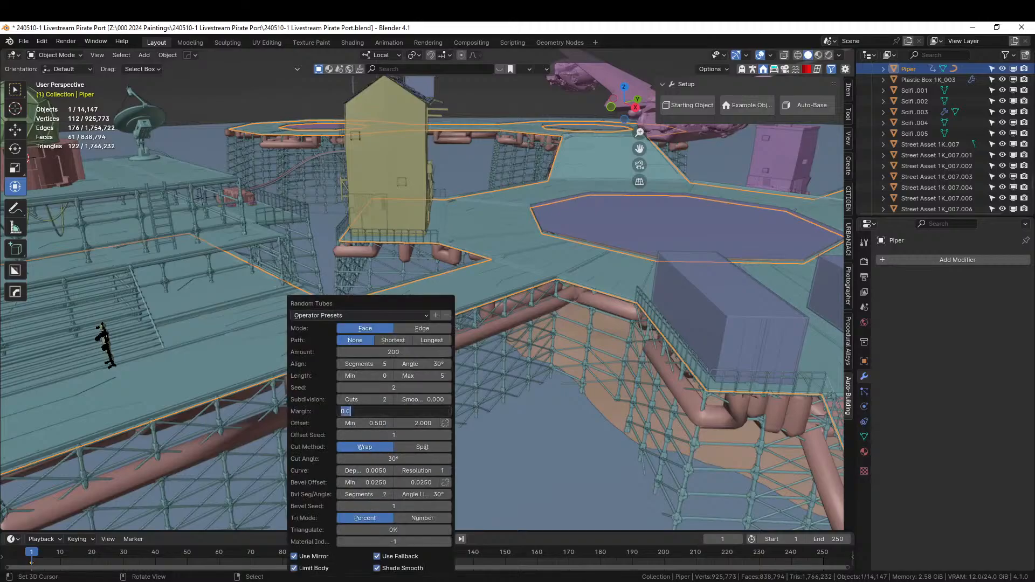
pyautogui.write('.5')
pyautogui.press('Return')
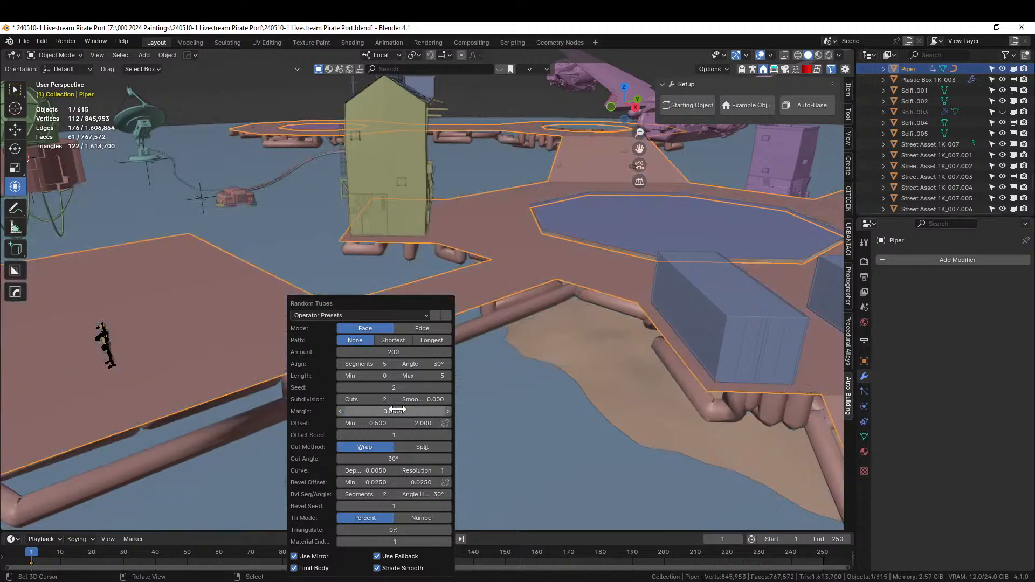
pyautogui.click(1003, 111)
# Set the Random Tubes minimum offset to 0.75 and unhide the Scifi .003 scaffolding again.
pyautogui.moveTo(383, 295); pyautogui.dragTo(536, 293, button='middle')
pyautogui.press('F9')
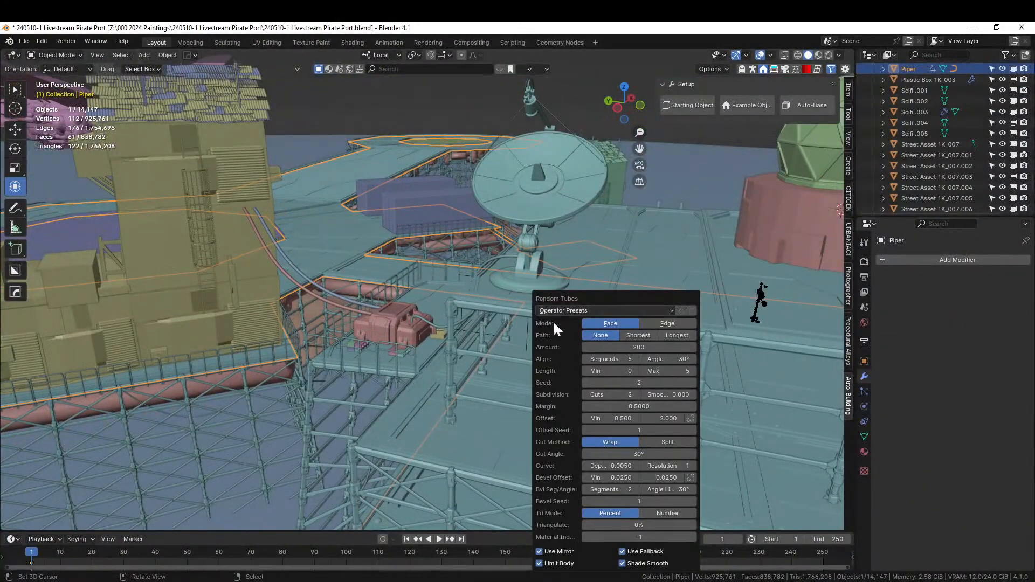
pyautogui.click(615, 417)
pyautogui.write('.75')
pyautogui.press('Return')
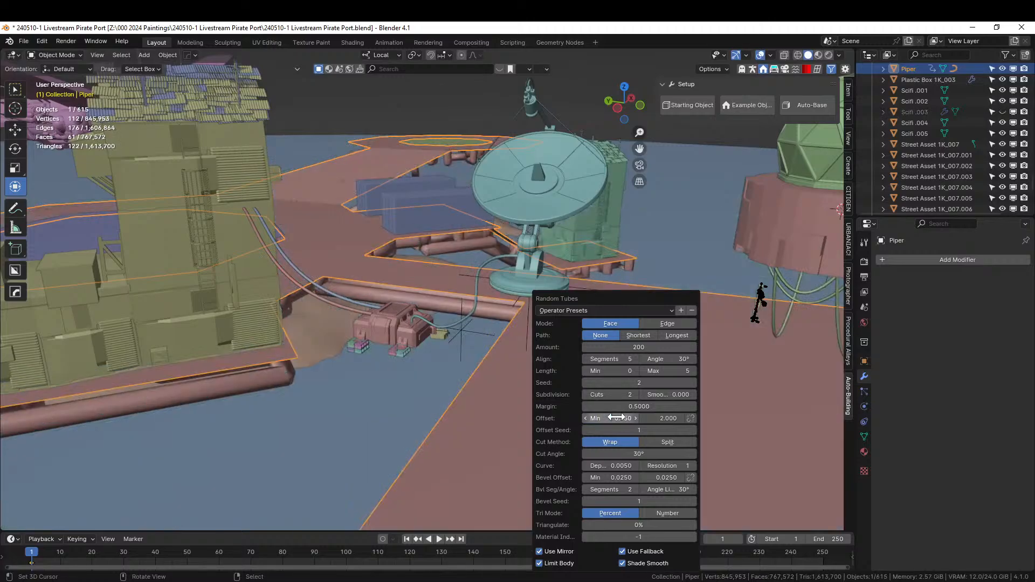
pyautogui.click(1001, 111)
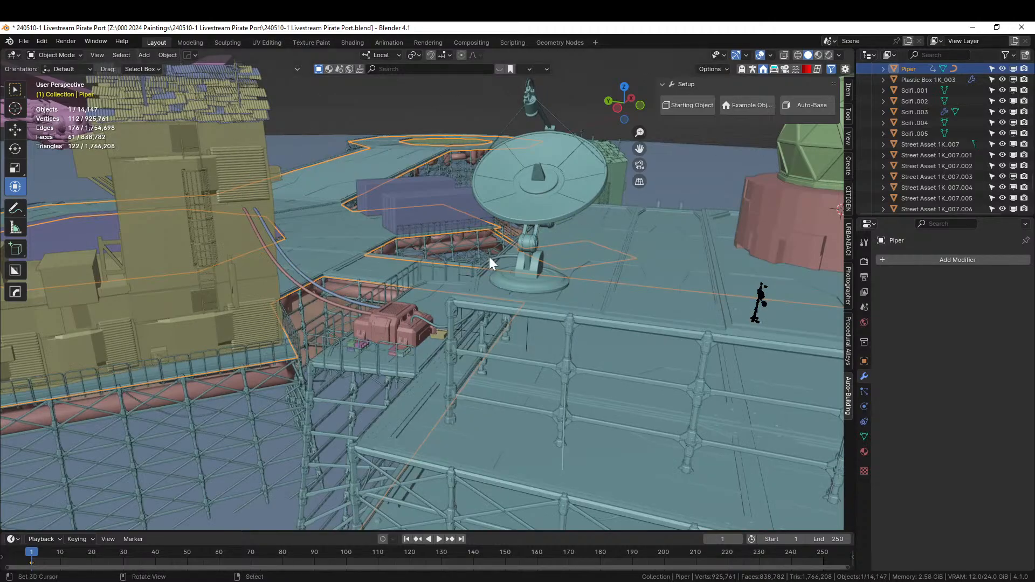
# Hide the Piper source mesh and disable it in viewports and renders.
pyautogui.moveTo(490, 257); pyautogui.dragTo(268, 270, button='middle')
pyautogui.scroll(2, 970, 143)
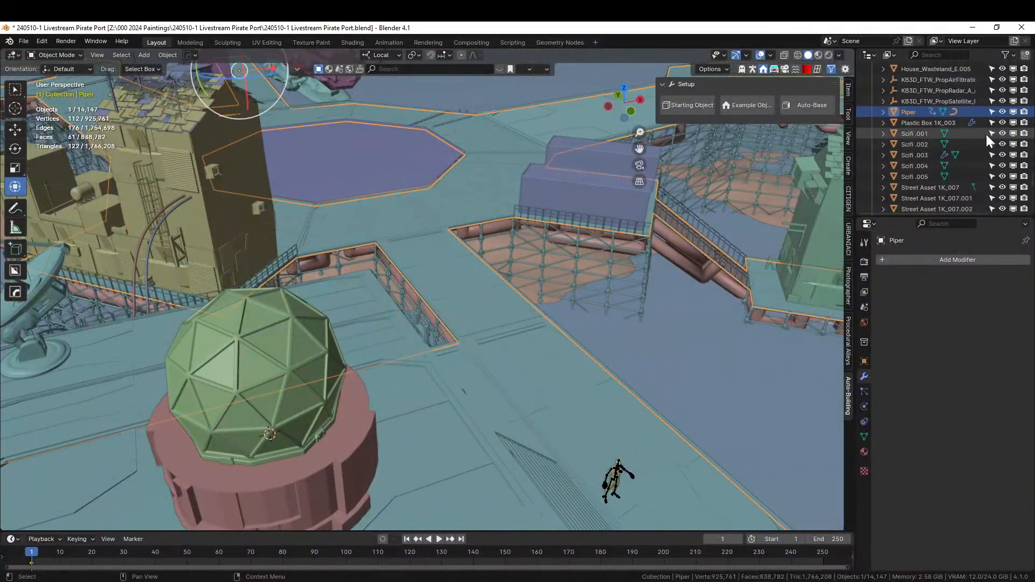
pyautogui.scroll(2, 986, 132)
pyautogui.click(1003, 112)
pyautogui.click(1019, 112)
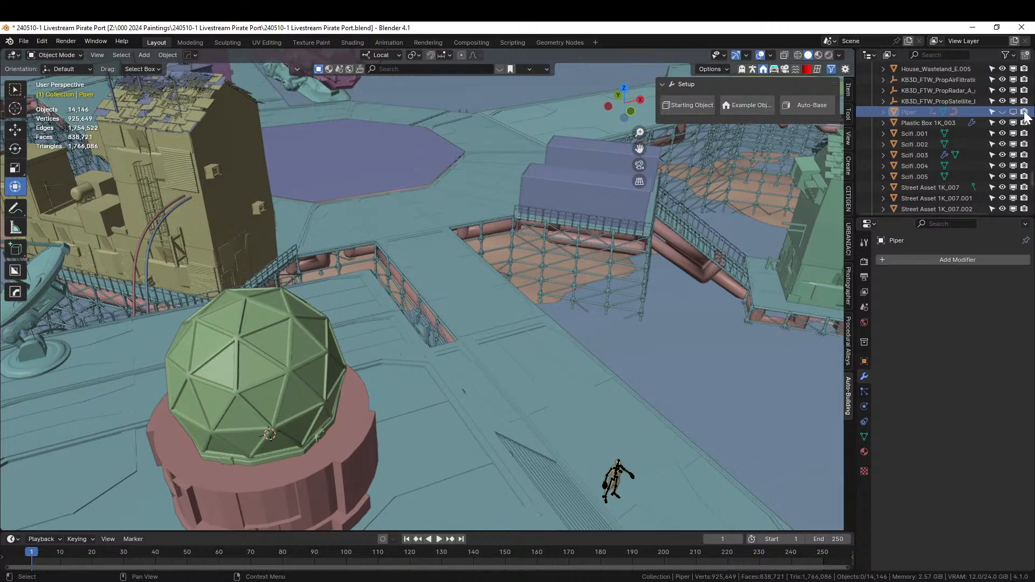
# Select the generated Piper_RPipes object and clear its Piper parent.
pyautogui.click(688, 263)
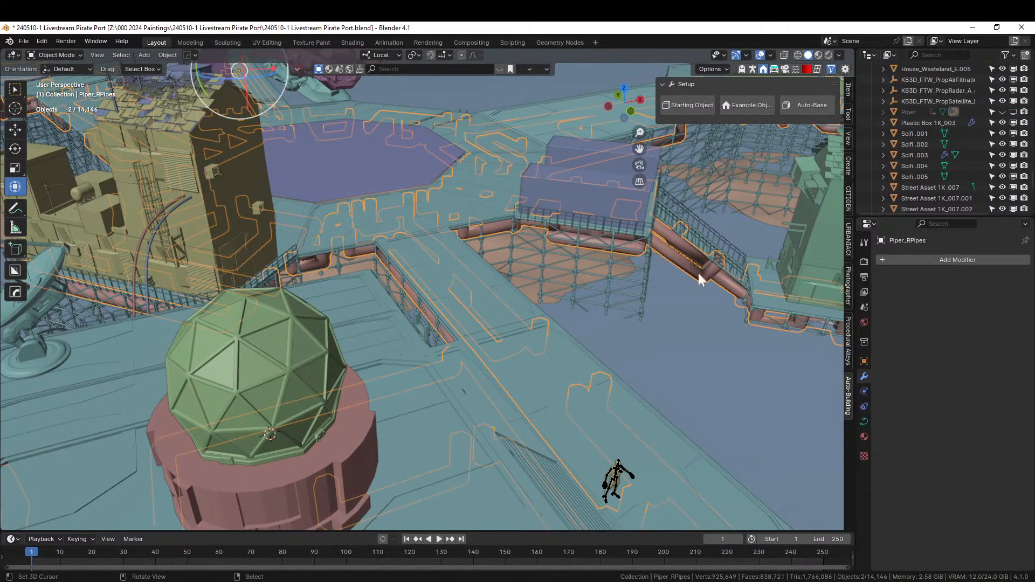
pyautogui.click(866, 360)
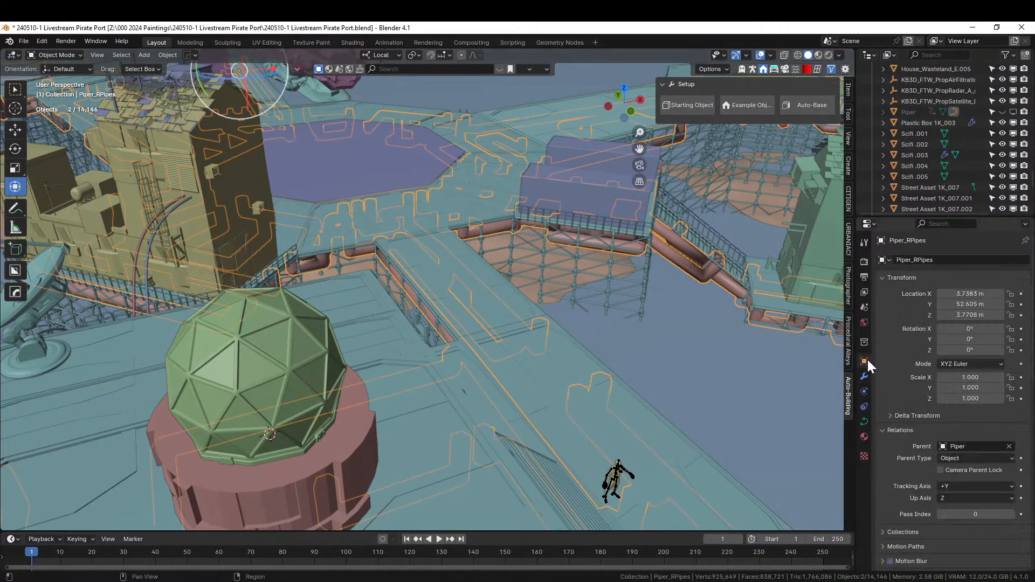
pyautogui.click(1010, 446)
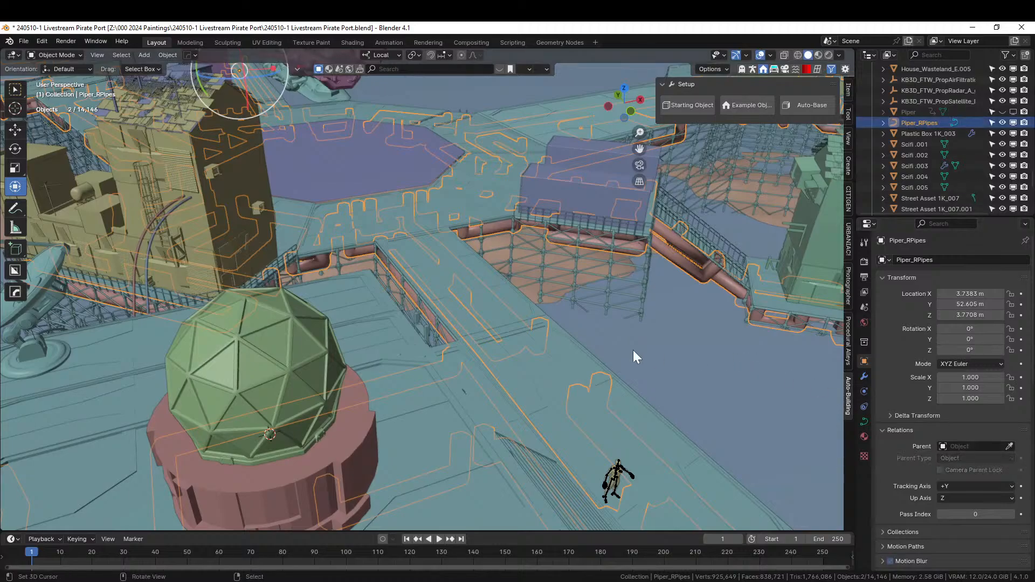
# Select the pipes and isolate them in local view.
pyautogui.click(683, 266)
pyautogui.keyDown('shift'); pyautogui.click(682, 264); pyautogui.keyUp('shift')
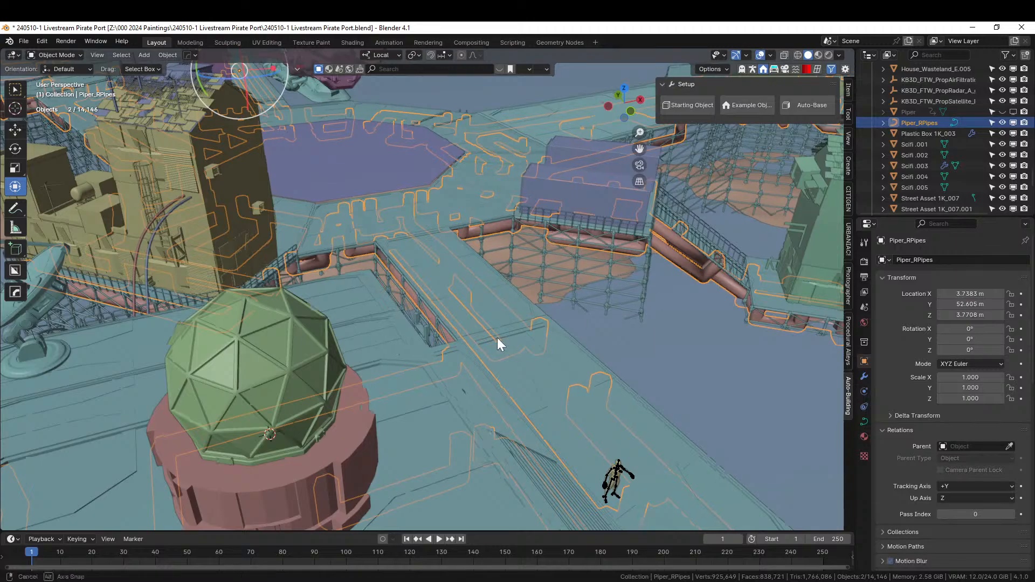
pyautogui.moveTo(497, 337); pyautogui.dragTo(484, 331, button='middle')
pyautogui.press('KP_Divide')
pyautogui.scroll(5, 484, 331)
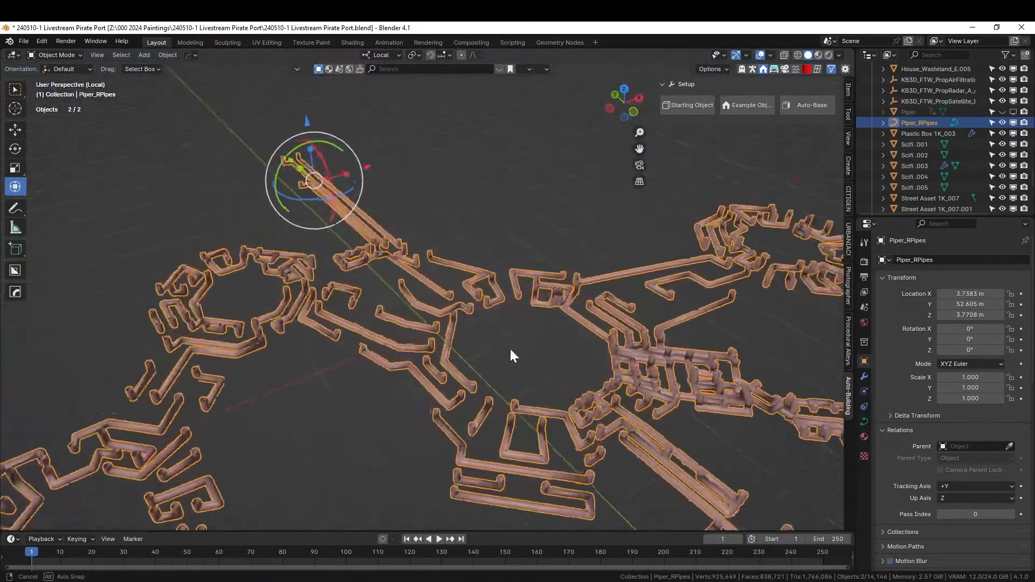
pyautogui.scroll(2, 458, 357)
# Add Random Flow Flanges/Couplings to the pipes using the Custom type with the flange05_caps mesh.
pyautogui.hotkey('shift', 'q')
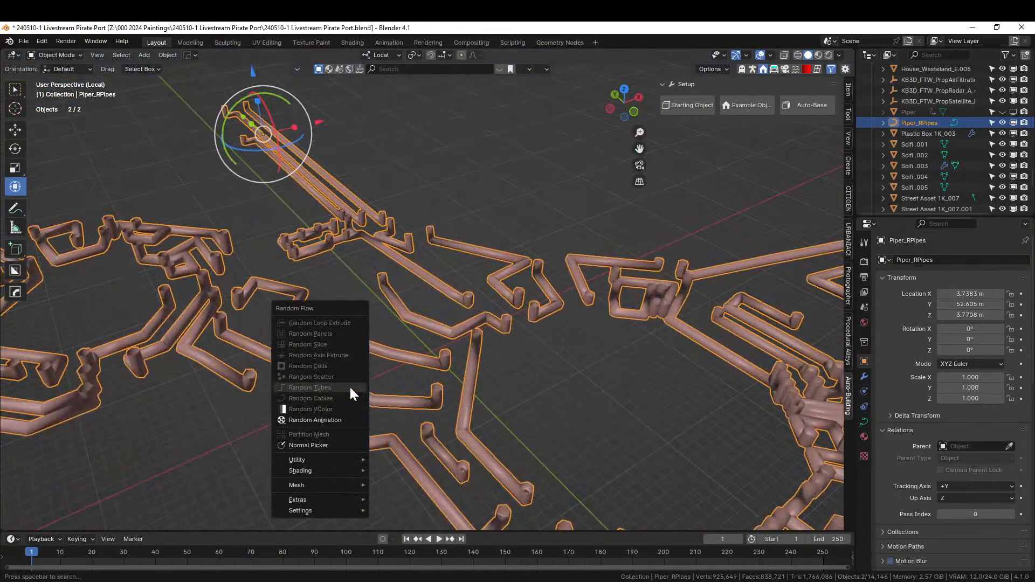
pyautogui.moveTo(323, 460)
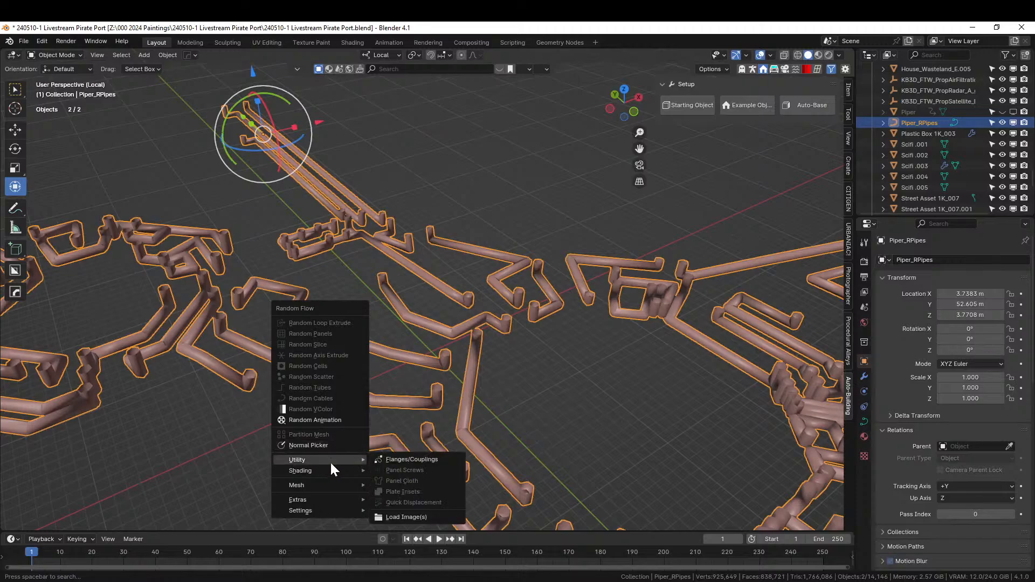
pyautogui.click(430, 464)
pyautogui.click(548, 437)
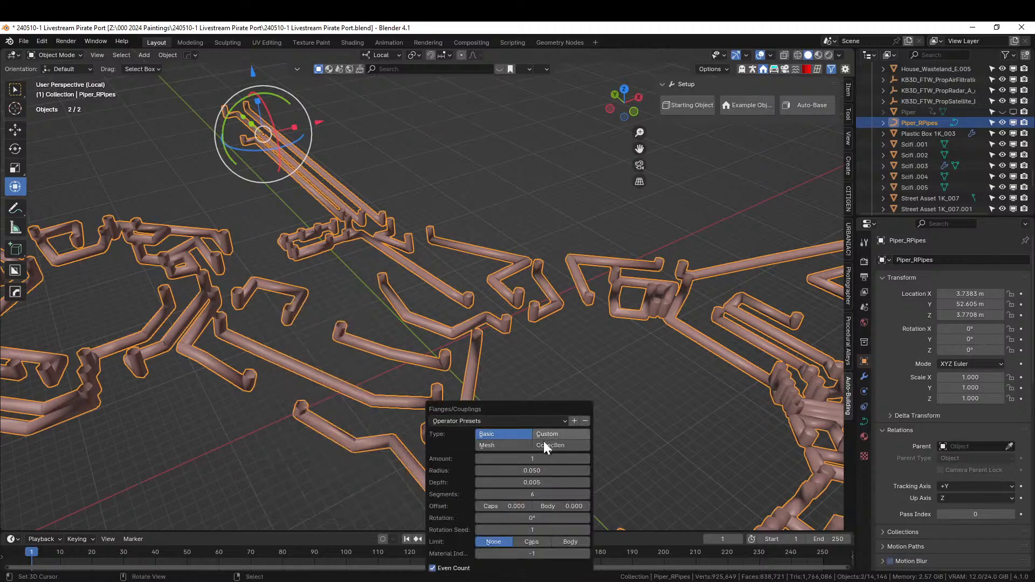
pyautogui.click(516, 458)
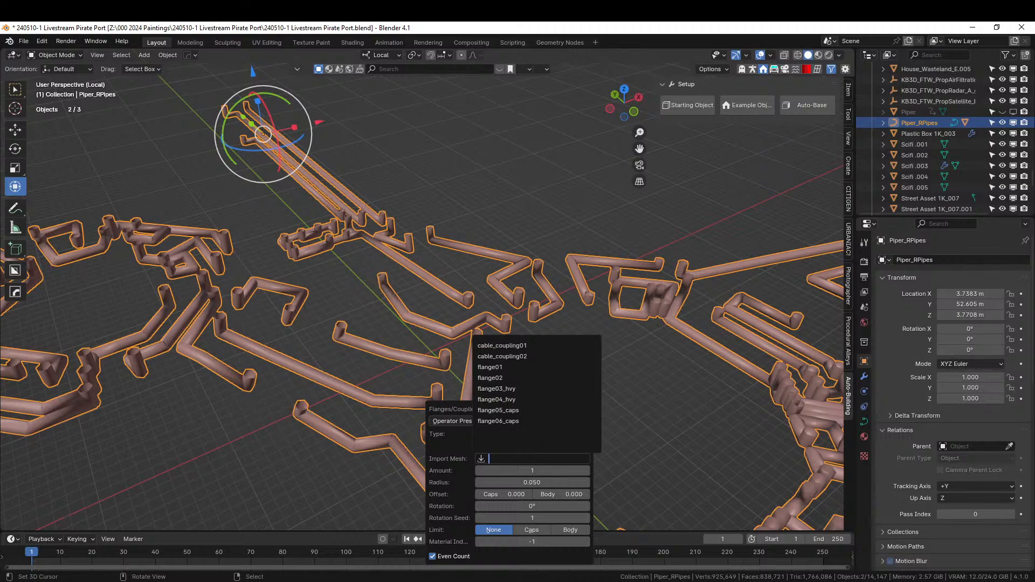
pyautogui.press('Up')
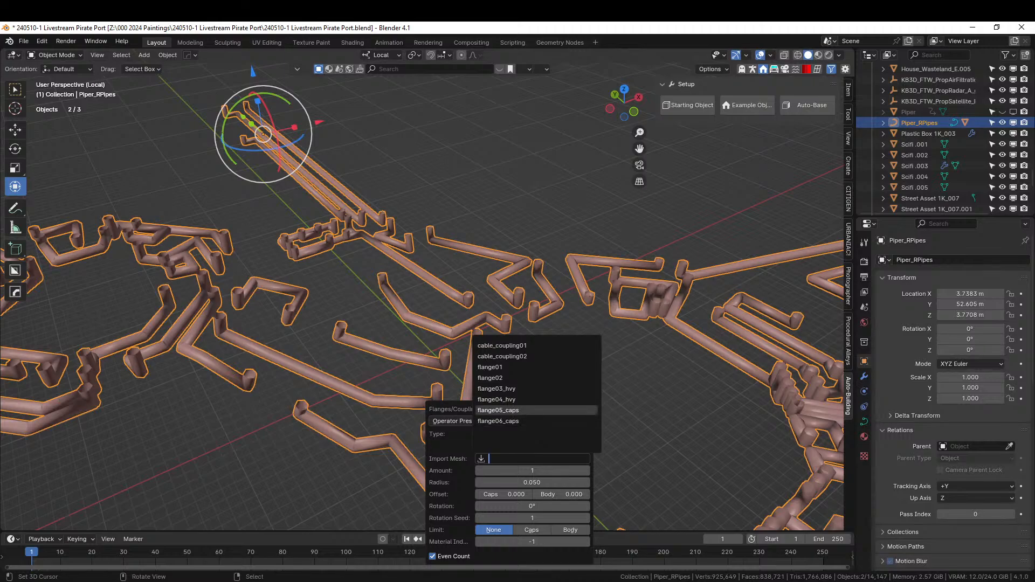
pyautogui.click(516, 412)
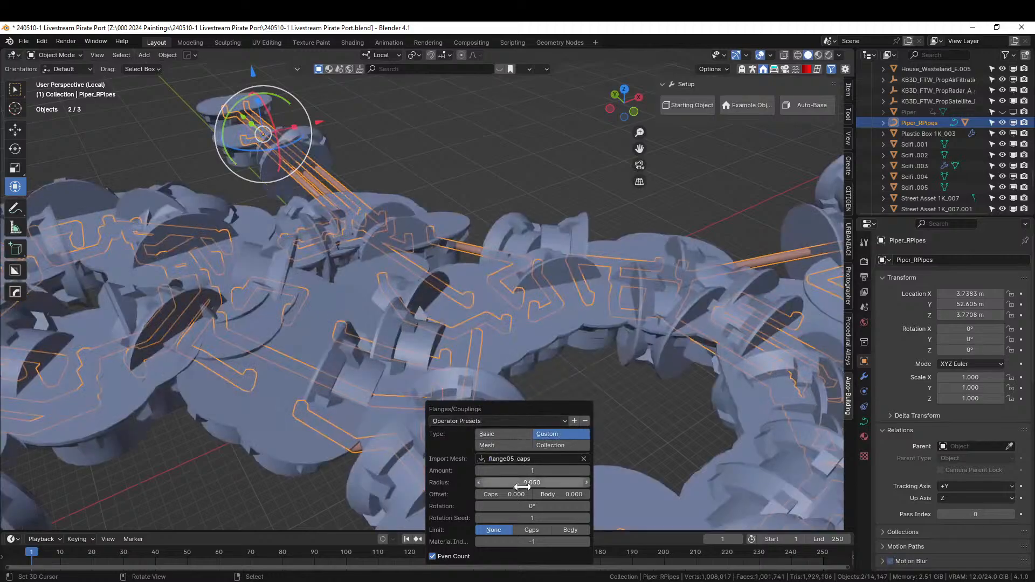
# Limit the flanges to the pipe caps and set their radius to 0.01.
pyautogui.click(532, 530)
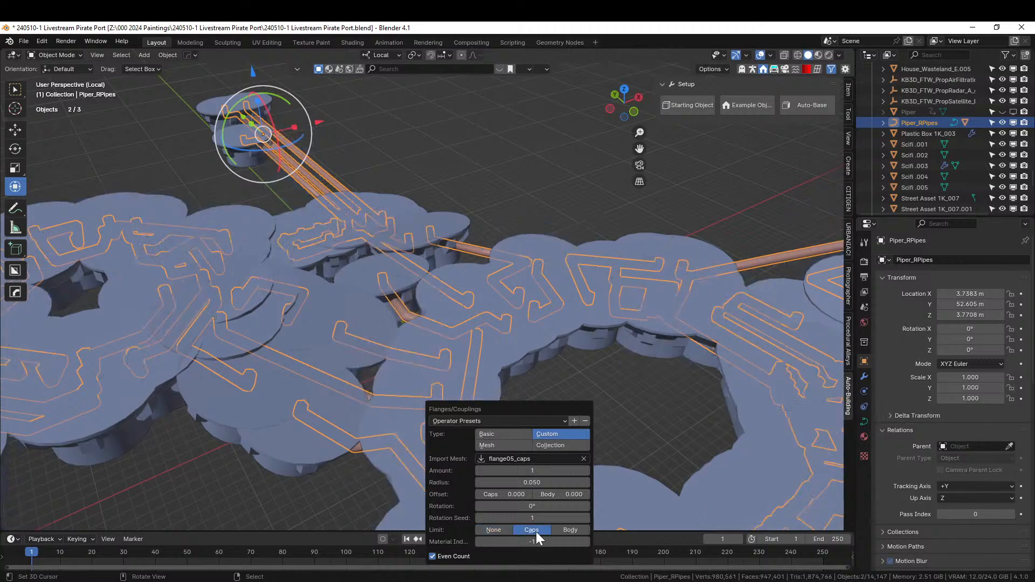
pyautogui.click(539, 482)
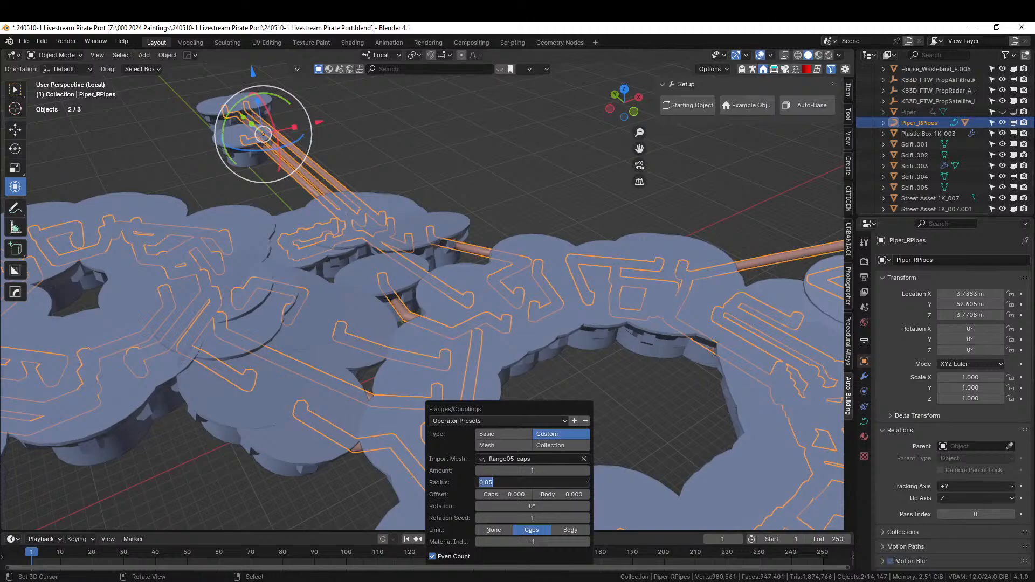
pyautogui.press('BackSpace')
pyautogui.write('.01')
pyautogui.press('Return')
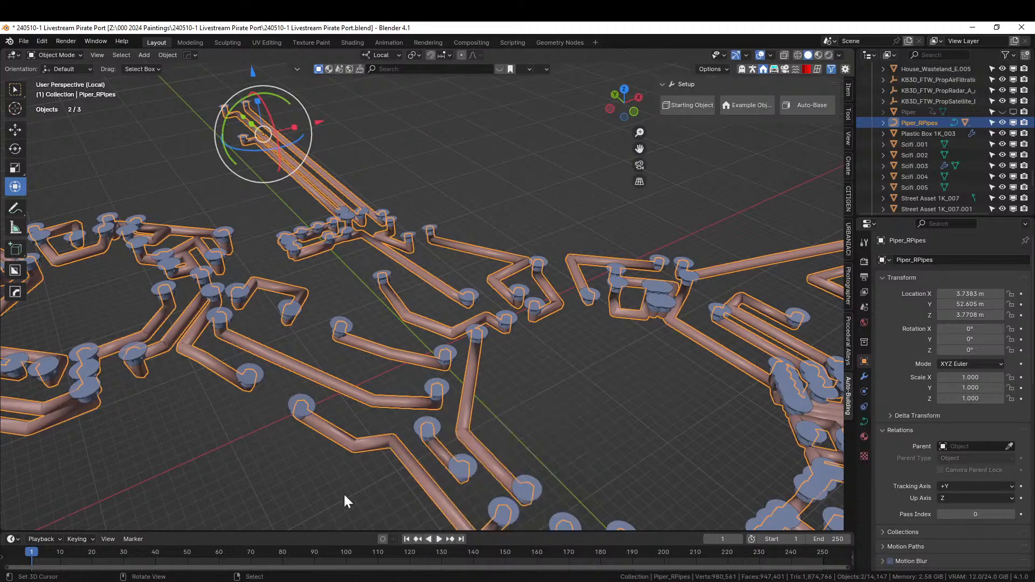
# Exit local view to bring back the whole port scene around the pipes.
pyautogui.moveTo(448, 451); pyautogui.dragTo(268, 385, button='middle')
pyautogui.press('KP_Divide')
pyautogui.click(156, 465)
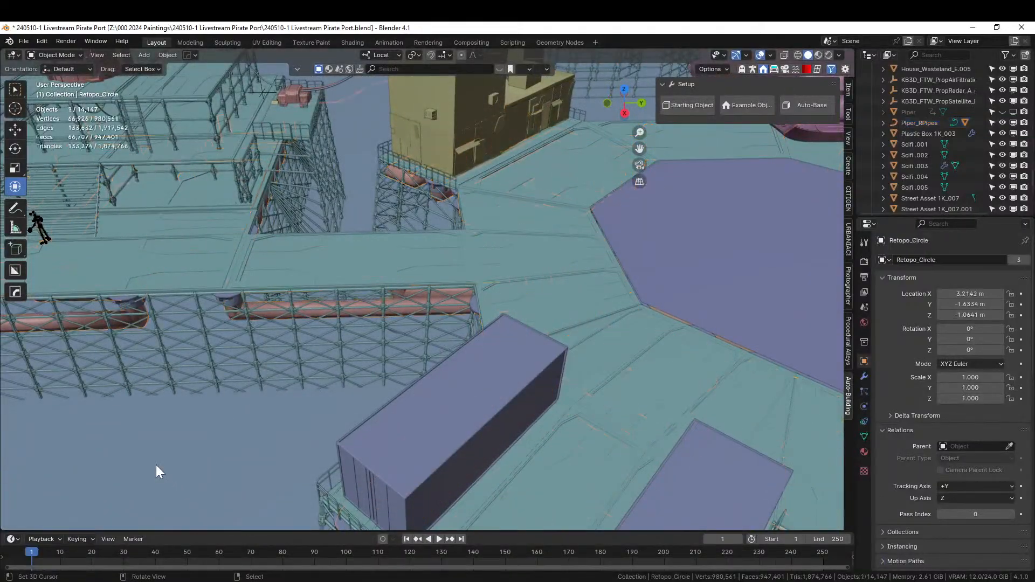
# In Edit Mode on Piper_Flanges, delete the linked vertices of the flanges sticking through the metal stairway.
pyautogui.moveTo(157, 465); pyautogui.dragTo(148, 445, button='middle')
pyautogui.scroll(2, 241, 400)
pyautogui.keyDown('shift'); pyautogui.moveTo(236, 402); pyautogui.dragTo(319, 331, button='middle'); pyautogui.keyUp('shift')
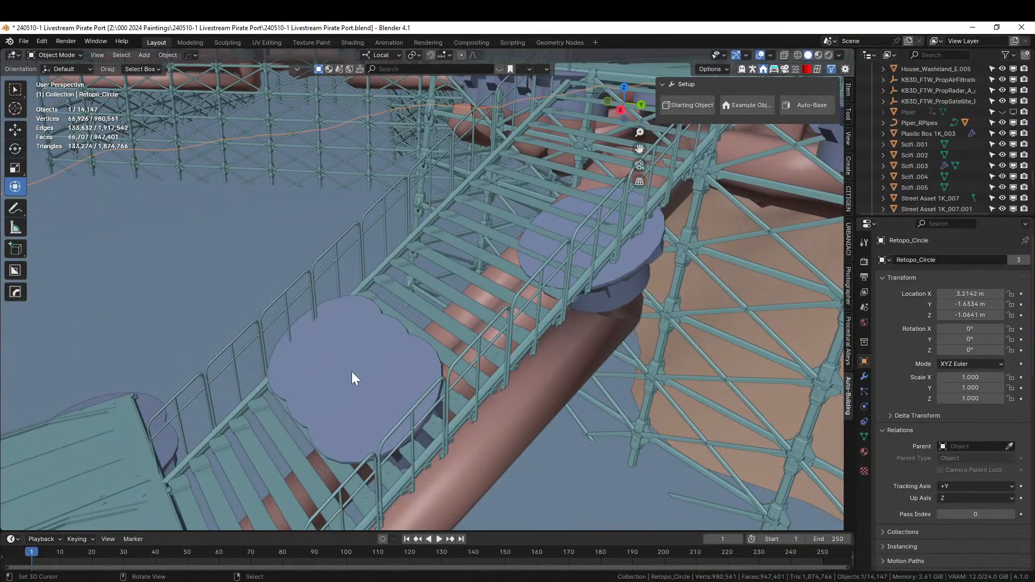
pyautogui.click(354, 371)
pyautogui.press('Tab')
pyautogui.click(322, 348)
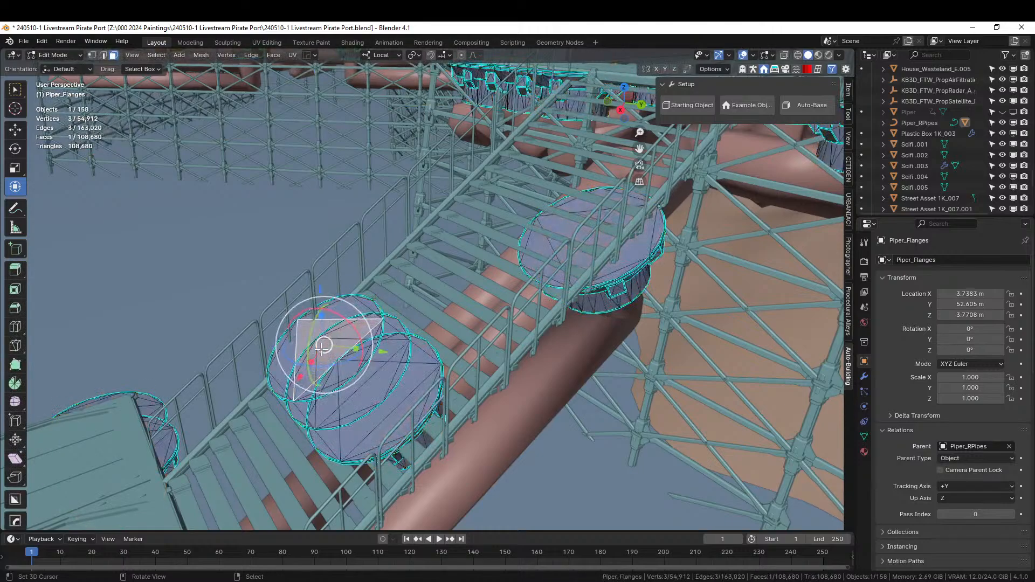
pyautogui.hotkey('ctrl', 'l')
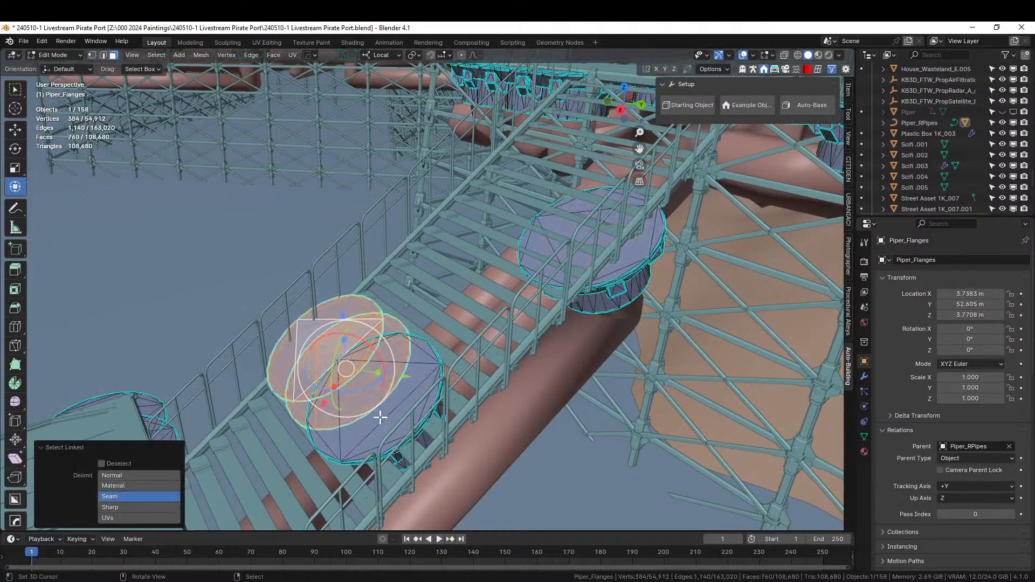
pyautogui.press('l')
pyautogui.press('l')
pyautogui.press('x')
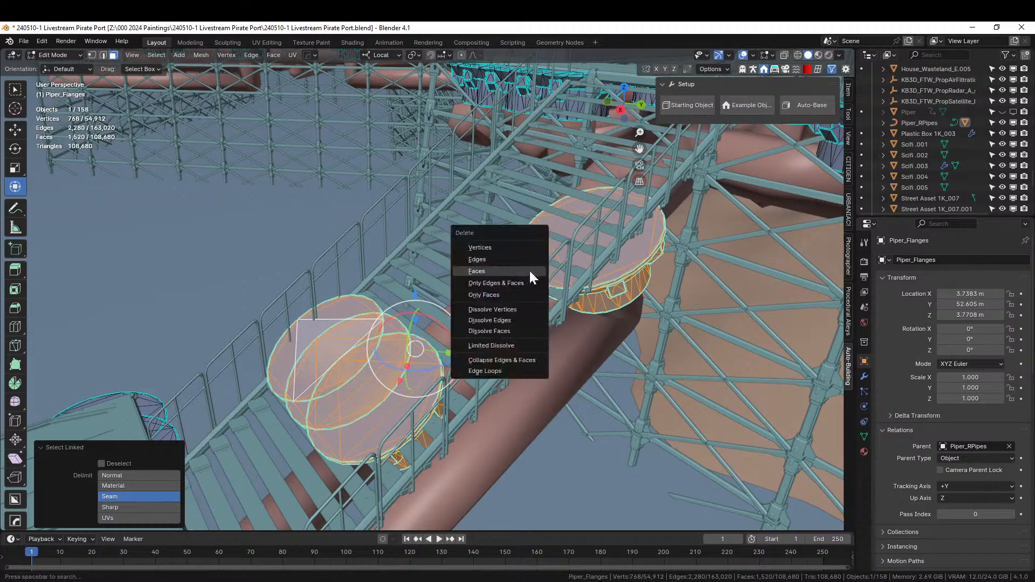
pyautogui.click(483, 247)
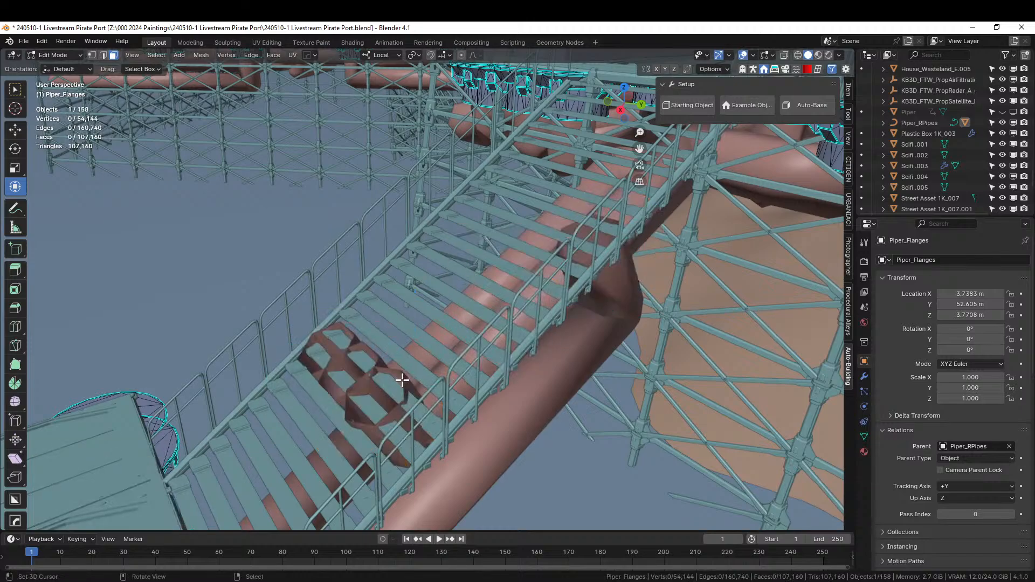
# Delete all linked vertices of the flanges poking through the platform at the foot of the metal stairway.
pyautogui.press('l')
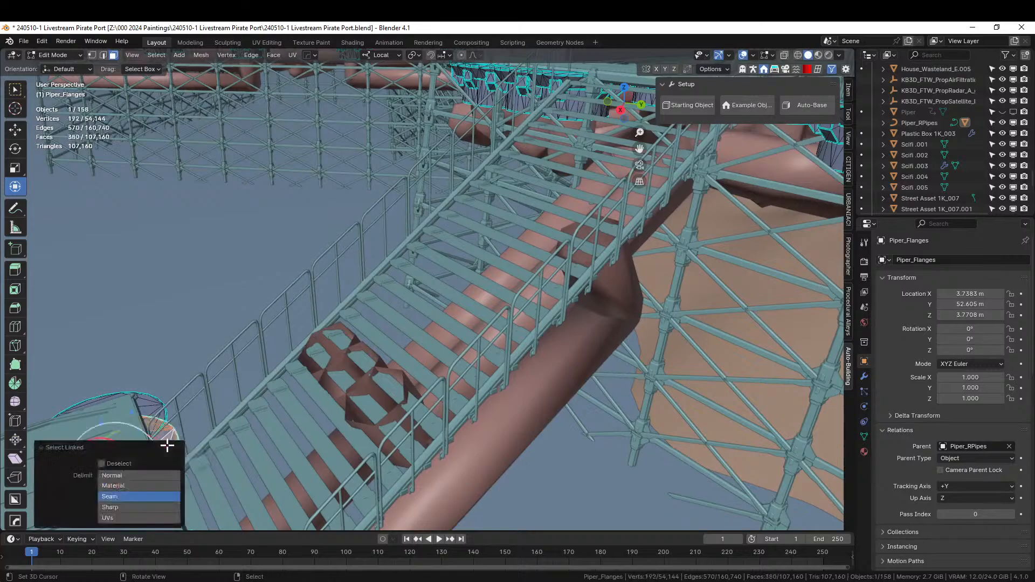
pyautogui.moveTo(167, 446); pyautogui.dragTo(322, 458, button='middle')
pyautogui.scroll(-4, 296, 446)
pyautogui.scroll(3, 480, 448)
pyautogui.keyDown('shift'); pyautogui.moveTo(480, 448); pyautogui.dragTo(396, 390, button='middle'); pyautogui.keyUp('shift')
pyautogui.scroll(4, 333, 386)
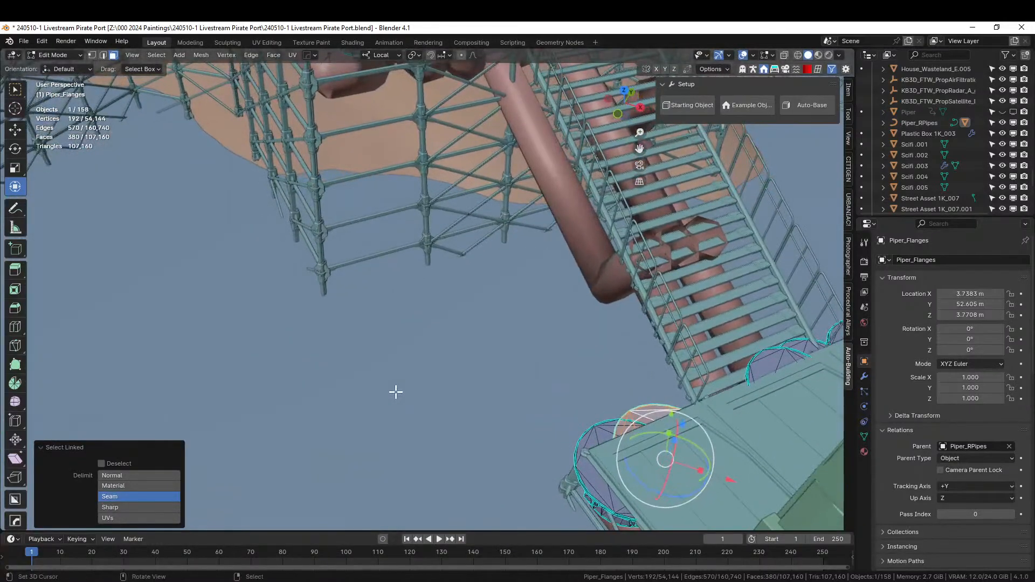
pyautogui.keyDown('shift'); pyautogui.click(771, 363); pyautogui.keyUp('shift')
pyautogui.keyDown('shift'); pyautogui.click(802, 344); pyautogui.keyUp('shift')
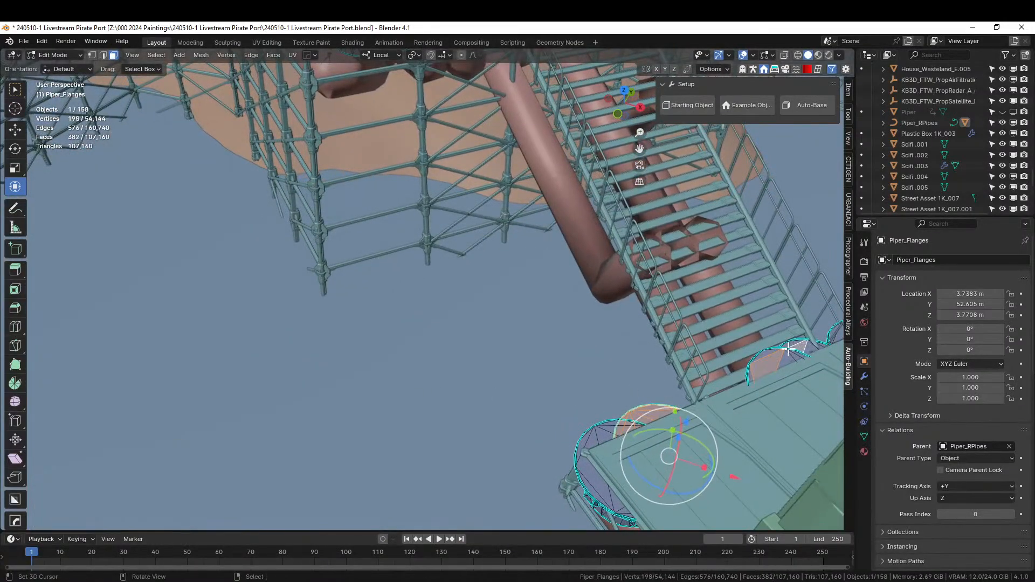
pyautogui.keyDown('shift'); pyautogui.moveTo(786, 352); pyautogui.dragTo(756, 374, button='middle'); pyautogui.keyUp('shift')
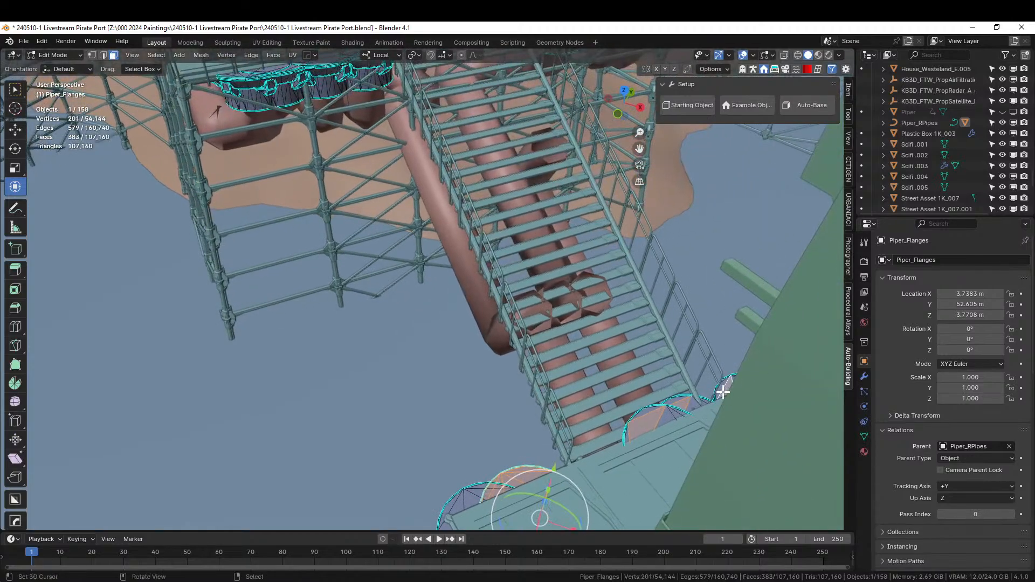
pyautogui.hotkey('ctrl', 'l')
pyautogui.press('x')
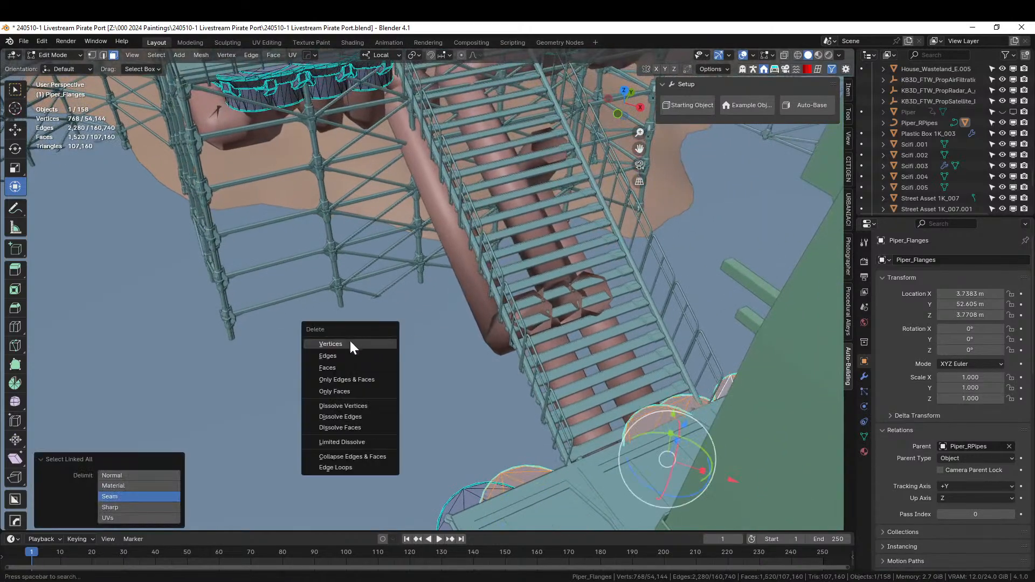
pyautogui.click(331, 344)
pyautogui.press('Tab')
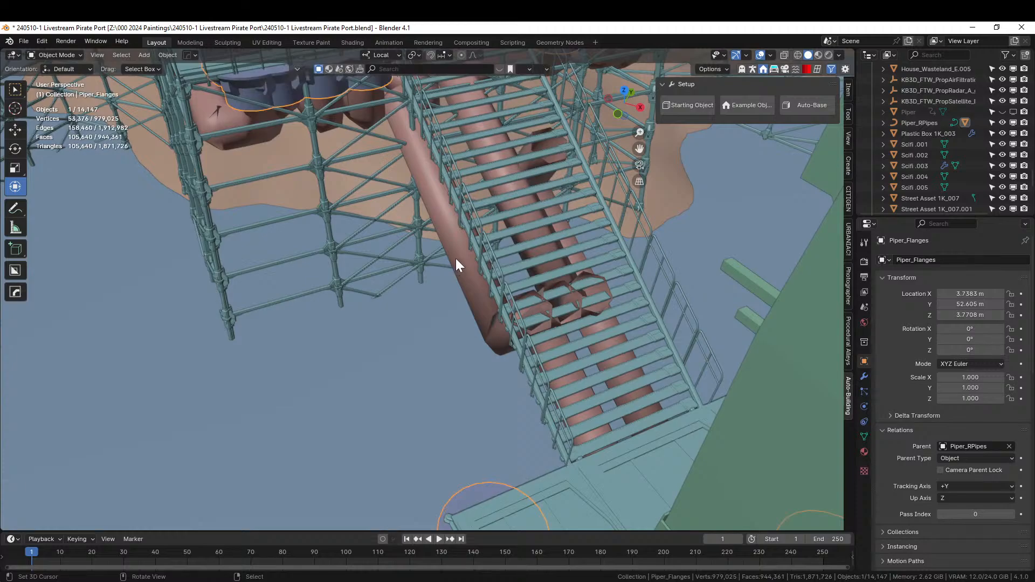
# In Edit Mode on Piper_RPipes, delete the linked points of the pipe running along the side of the metal stairway.
pyautogui.click(456, 264)
pyautogui.press('Tab')
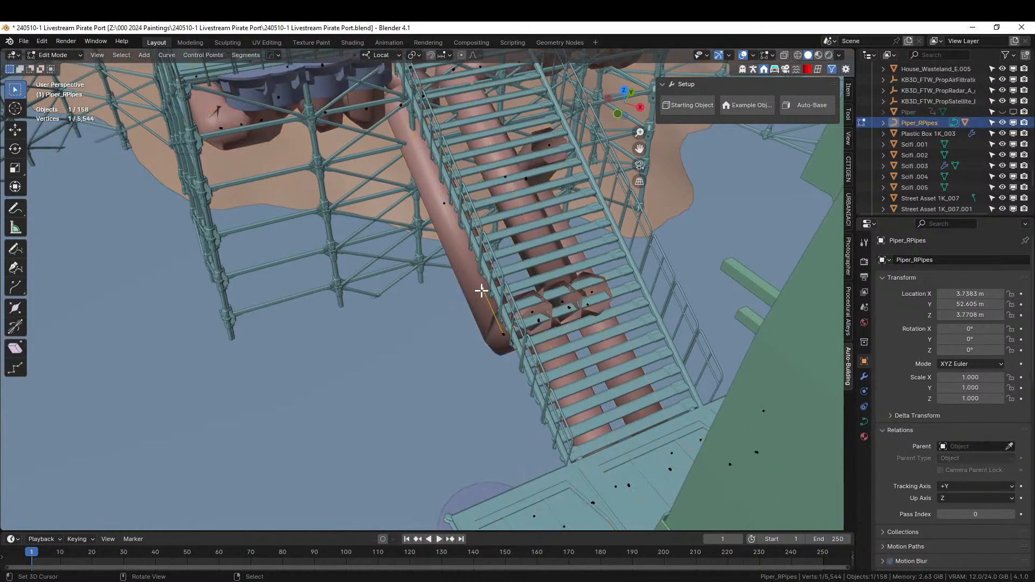
pyautogui.hotkey('ctrl', 'l')
pyautogui.press('x')
pyautogui.click(590, 296)
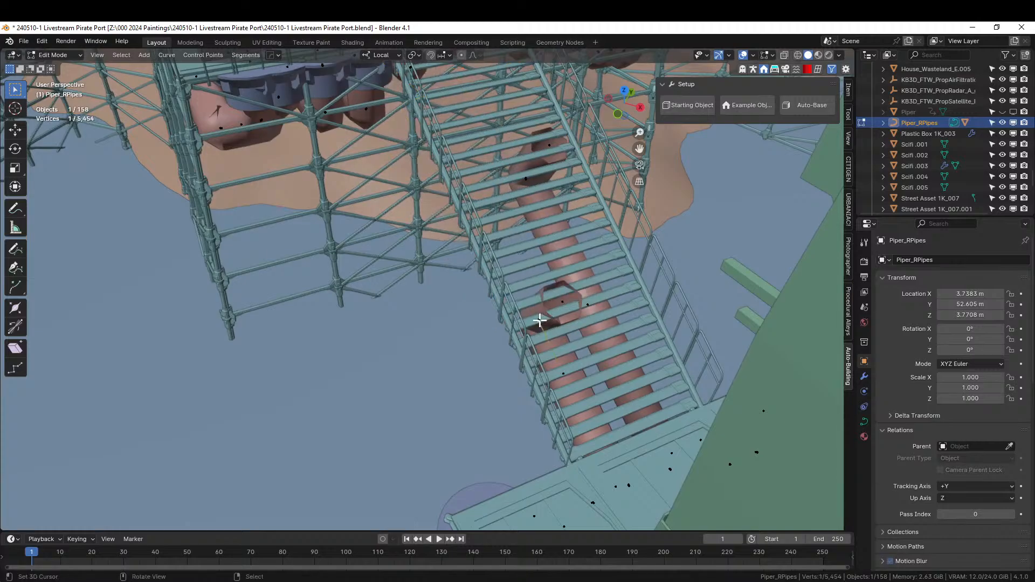
# Isolate Piper_RPipes in local view and move the sloping pipe's bent upper end along its slope by about -2.12, 1.51, 1.36 m.
pyautogui.moveTo(540, 320); pyautogui.dragTo(584, 291, button='middle')
pyautogui.press('KP_Divide')
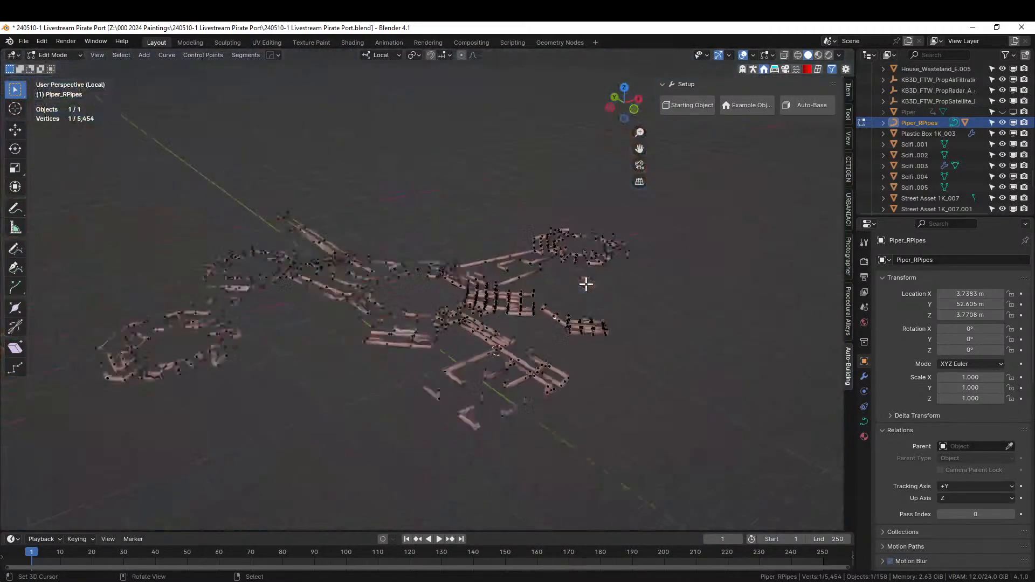
pyautogui.press('KP_Decimal')
pyautogui.scroll(-6, 605, 272)
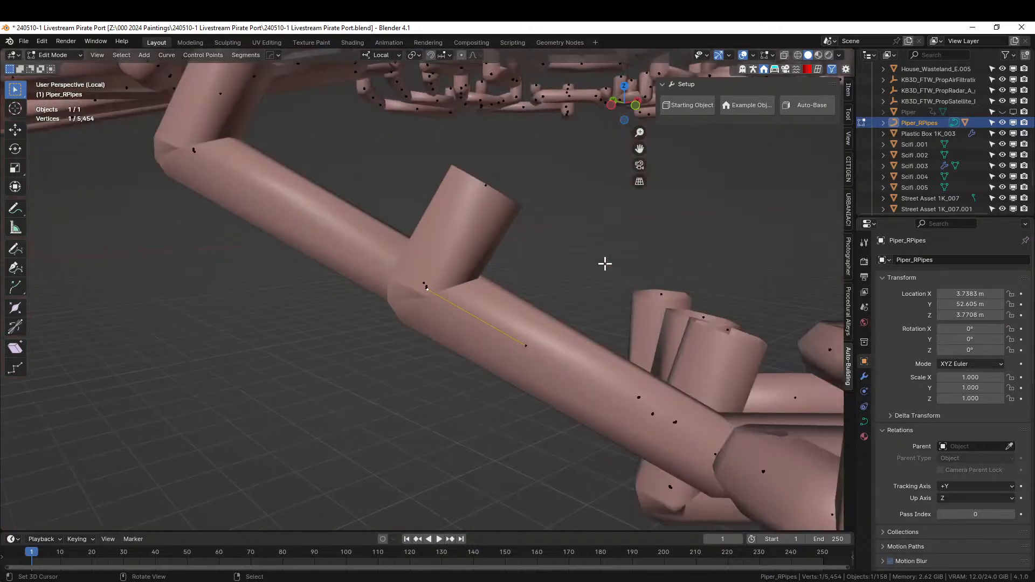
pyautogui.scroll(-5, 605, 264)
pyautogui.moveTo(605, 264); pyautogui.dragTo(526, 250, button='middle')
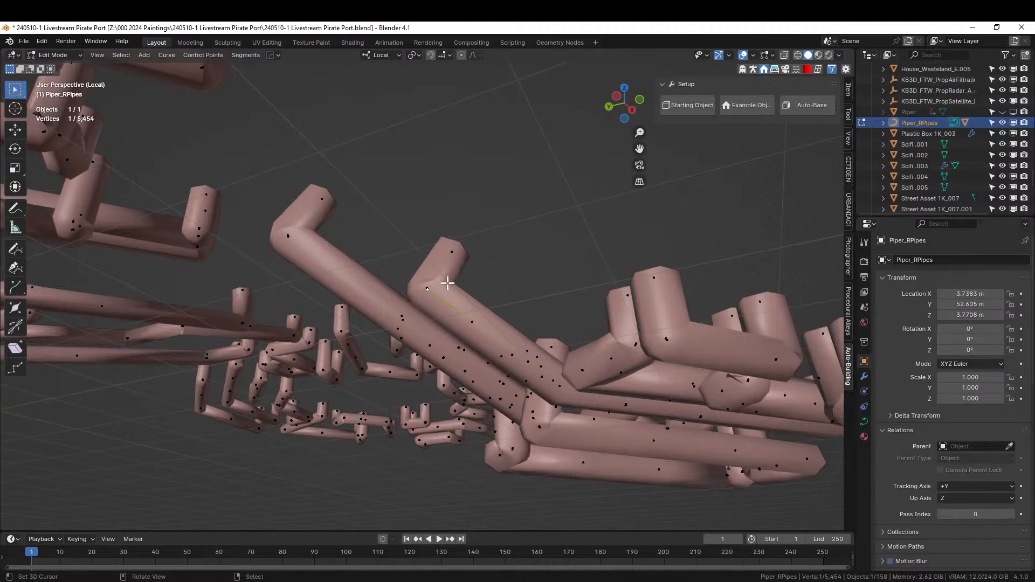
pyautogui.press('c')
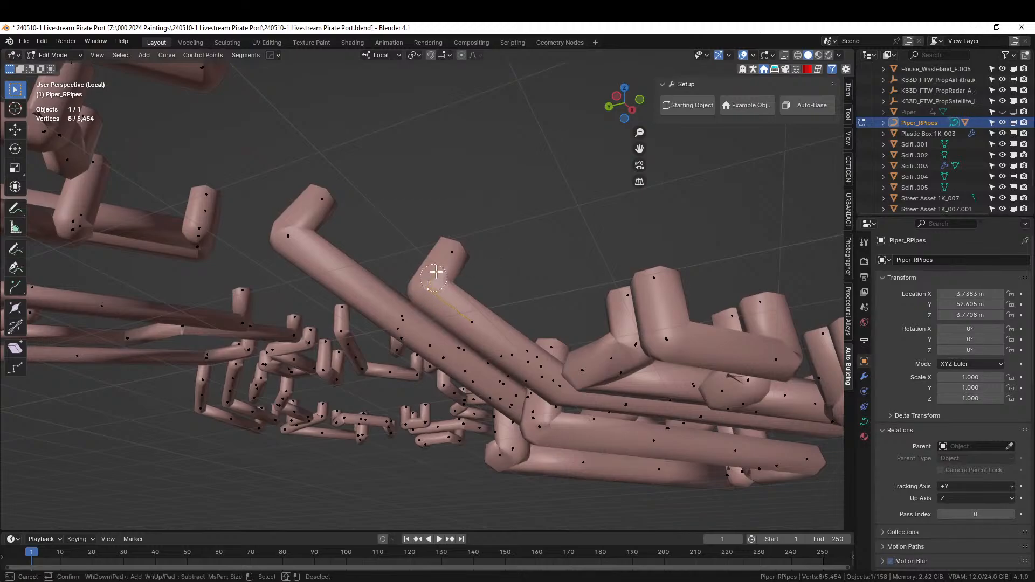
pyautogui.moveTo(436, 273); pyautogui.dragTo(458, 238)
pyautogui.rightClick(458, 238)
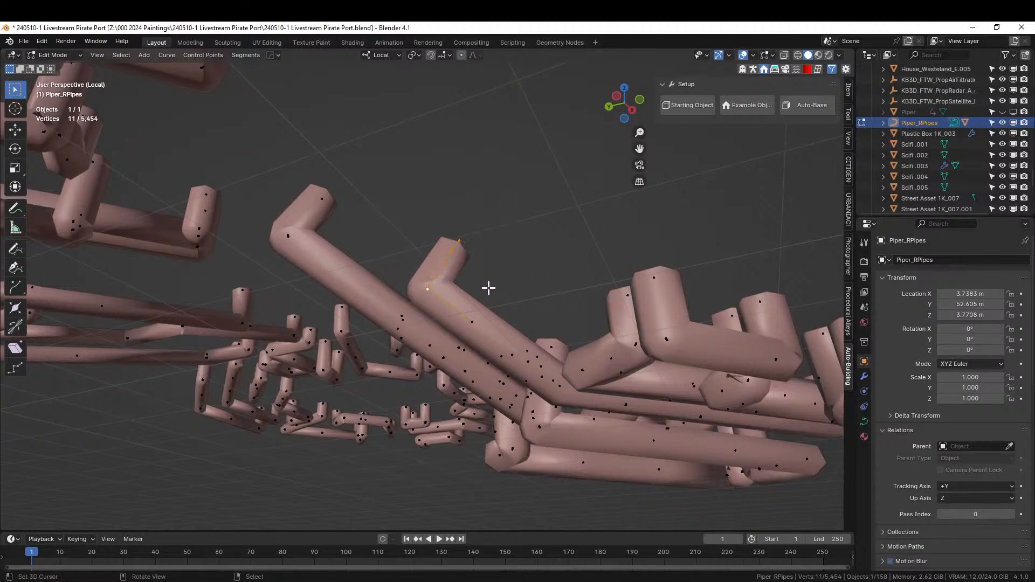
pyautogui.moveTo(489, 288); pyautogui.dragTo(451, 322, button='middle')
pyautogui.press('g')
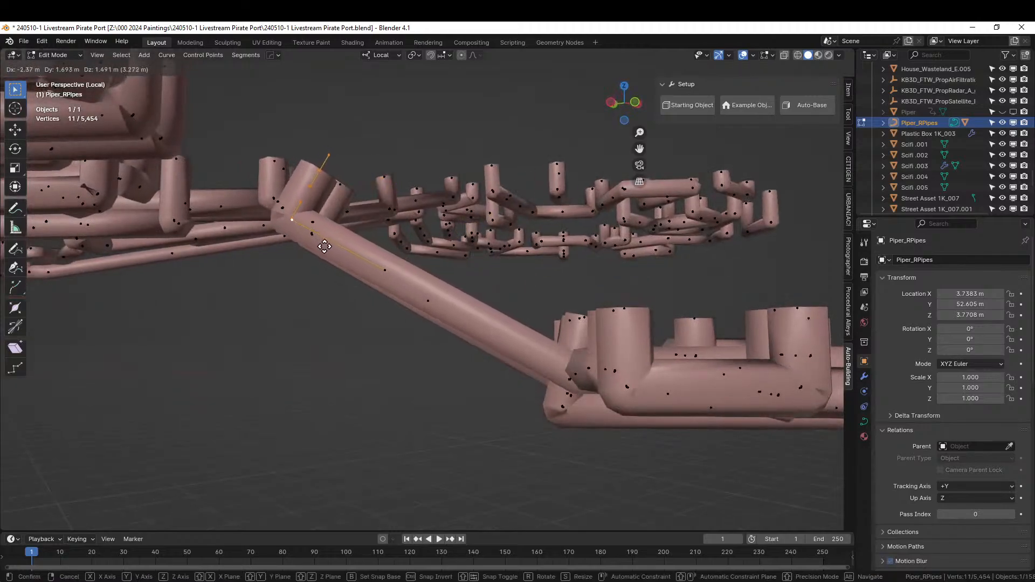
pyautogui.click(339, 253)
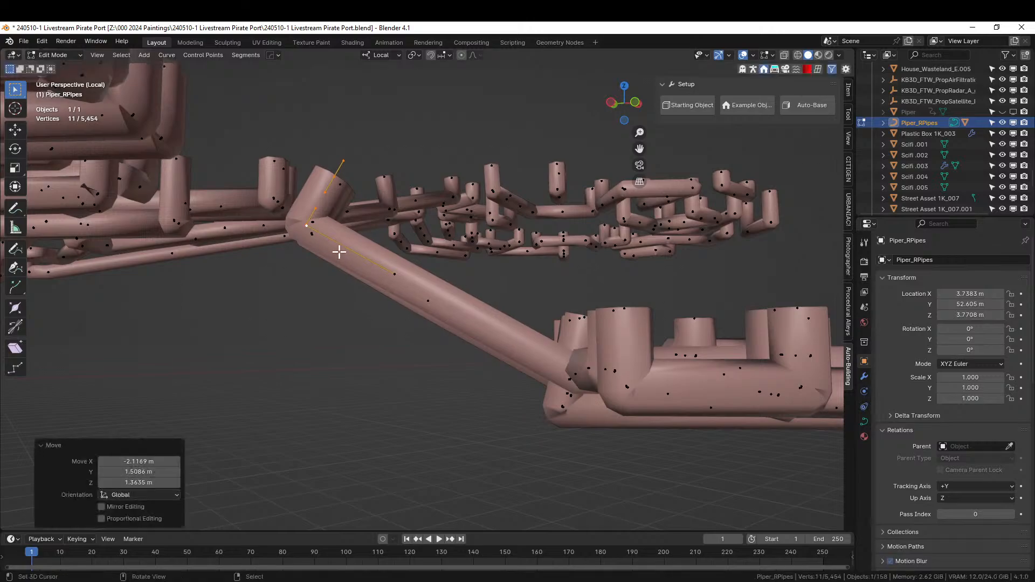
# Return to the full scene and move the same pipe end further up beneath the top of the stairway.
pyautogui.press('KP_Divide')
pyautogui.moveTo(470, 227); pyautogui.dragTo(513, 260, button='middle')
pyautogui.press('g')
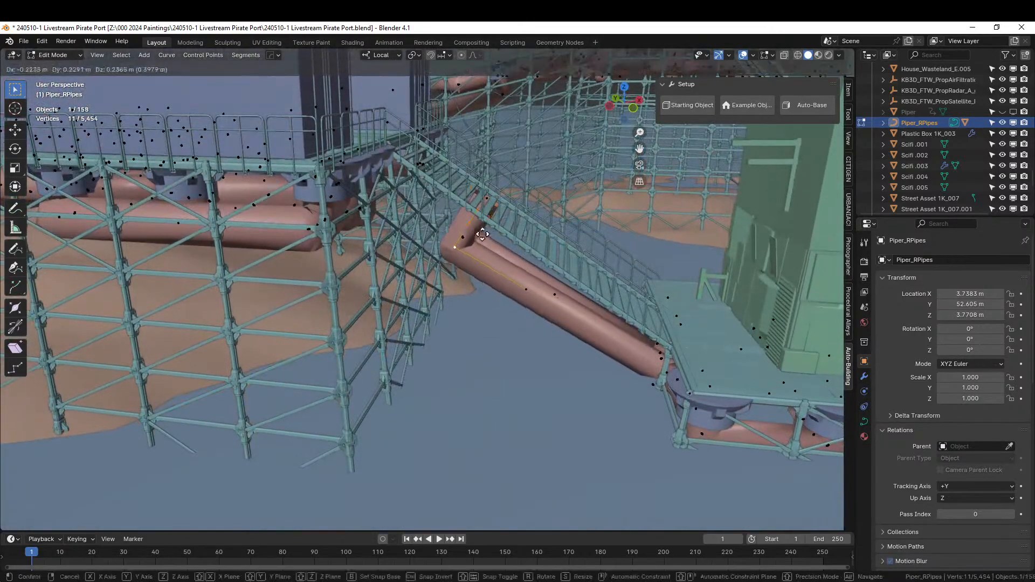
pyautogui.click(400, 182)
# Move the upper end of the other sloping stairway pipe under the container platform by about -2.09, 2.03, 1.42 m and leave Edit Mode.
pyautogui.moveTo(400, 182); pyautogui.dragTo(314, 370, button='middle')
pyautogui.click(392, 414)
pyautogui.press('c')
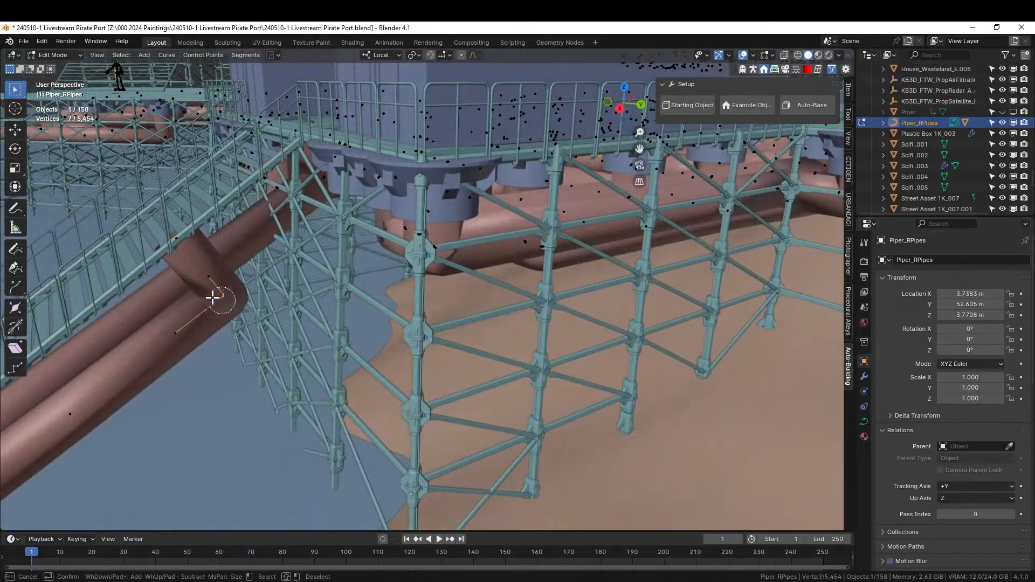
pyautogui.moveTo(212, 296); pyautogui.dragTo(175, 245)
pyautogui.click(221, 302)
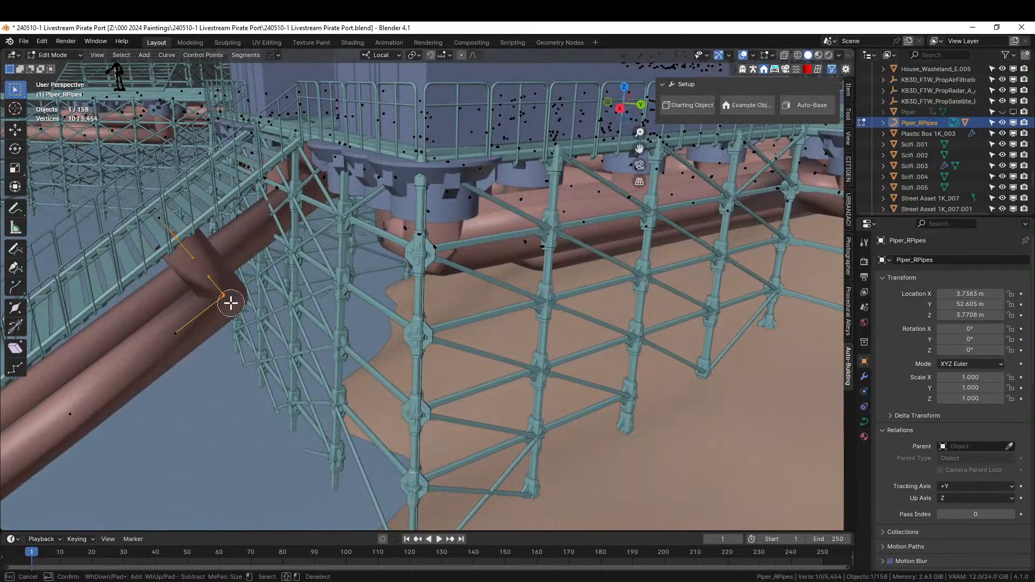
pyautogui.rightClick(233, 306)
pyautogui.moveTo(233, 305); pyautogui.dragTo(250, 363, button='middle')
pyautogui.press('g')
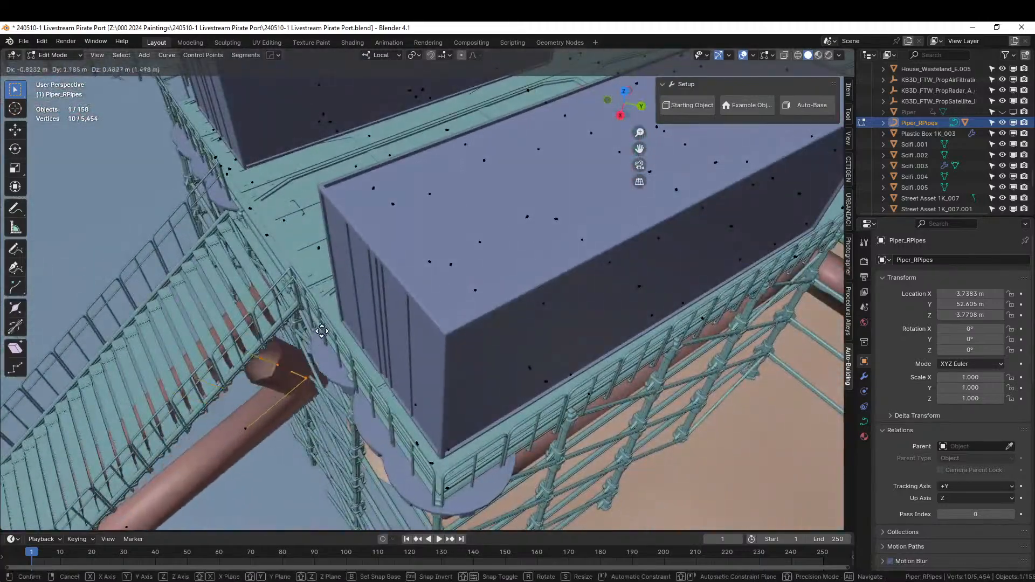
pyautogui.click(378, 270)
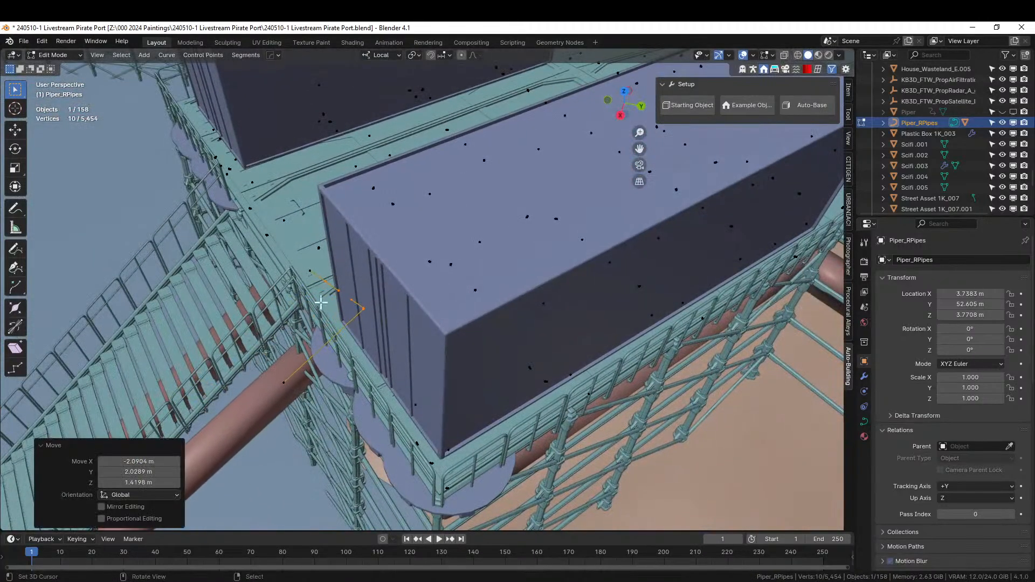
pyautogui.moveTo(377, 270); pyautogui.dragTo(333, 312, button='middle')
pyautogui.press('Tab')
pyautogui.scroll(1, 334, 312)
pyautogui.keyDown('shift'); pyautogui.moveTo(254, 333); pyautogui.dragTo(423, 393, button='middle'); pyautogui.keyUp('shift')
pyautogui.scroll(1, 378, 389)
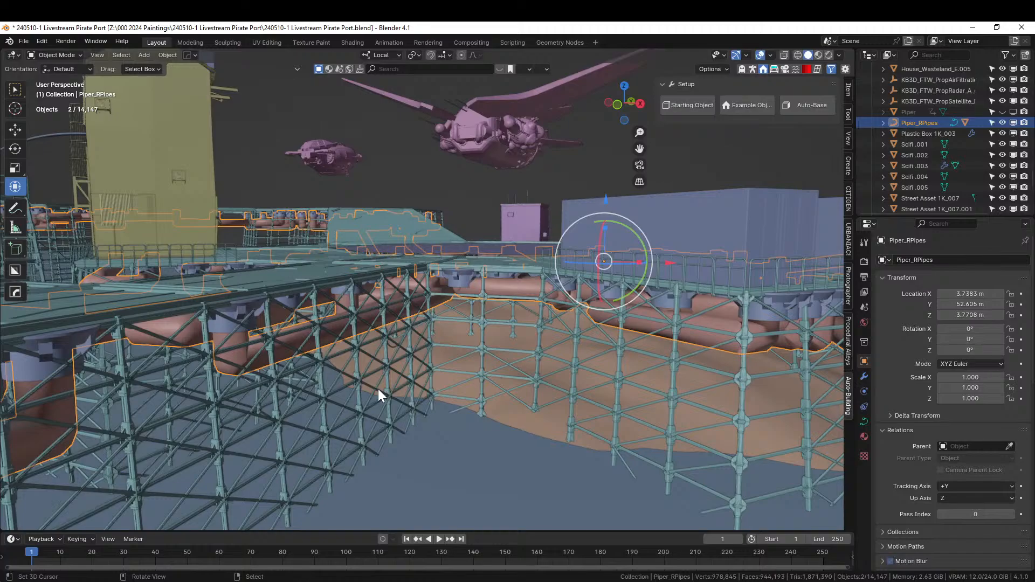
# Scale all Piper_Flanges geometry around Individual Origins to about 0.6, excluding the local Z axis.
pyautogui.click(229, 328)
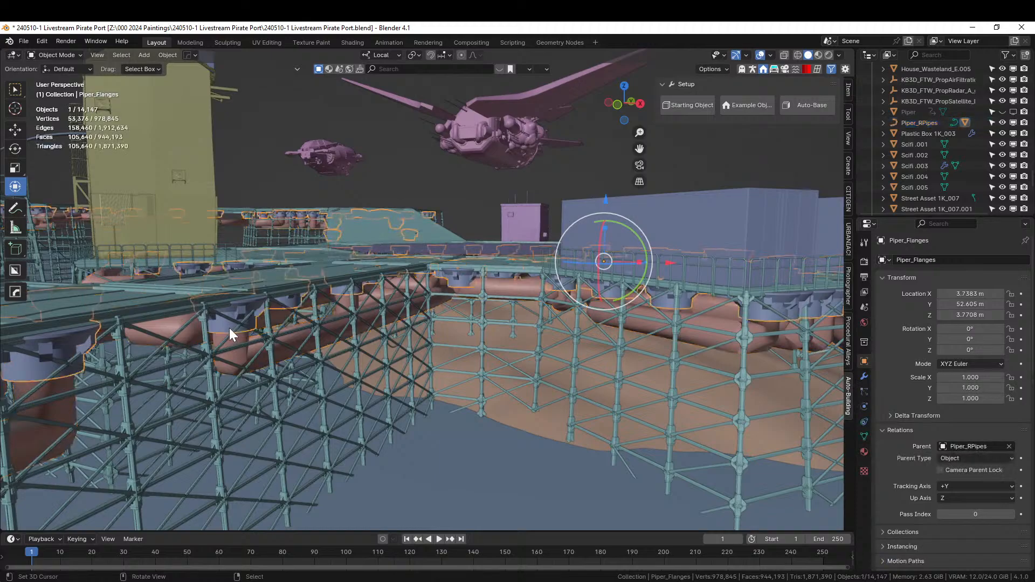
pyautogui.press('Tab')
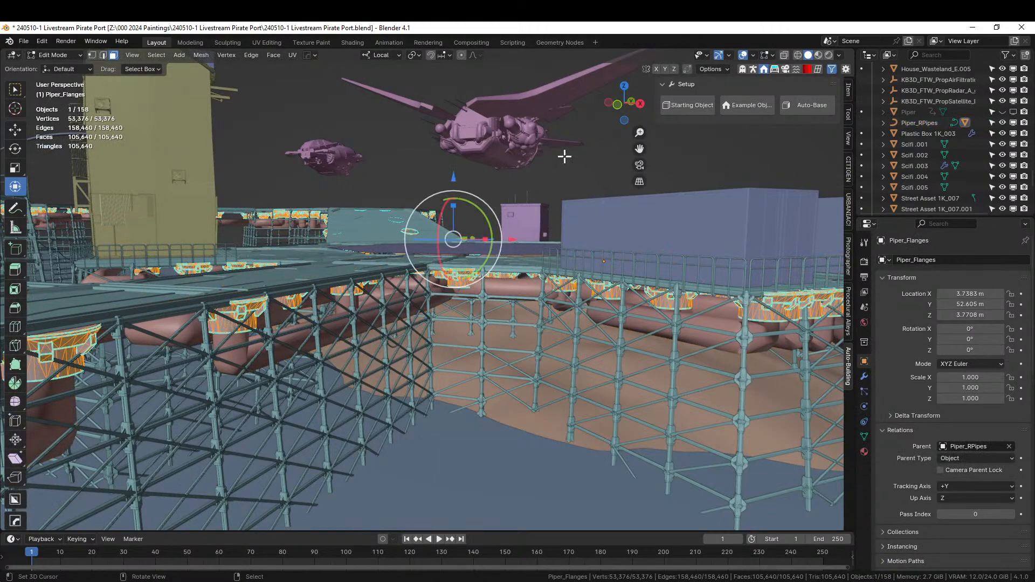
pyautogui.click(416, 57)
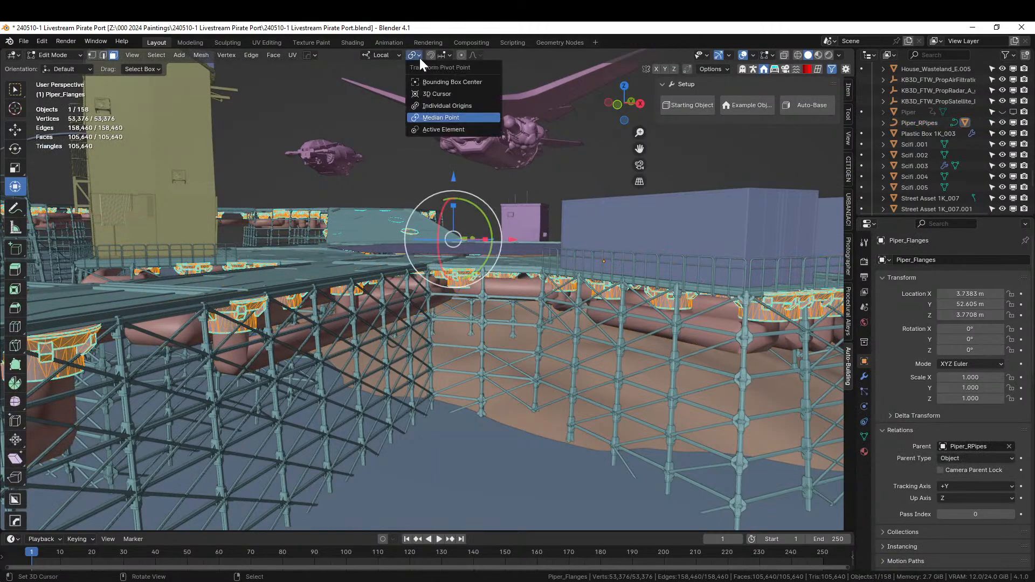
pyautogui.click(463, 108)
pyautogui.press('s')
pyautogui.hotkey('shift', 'z')
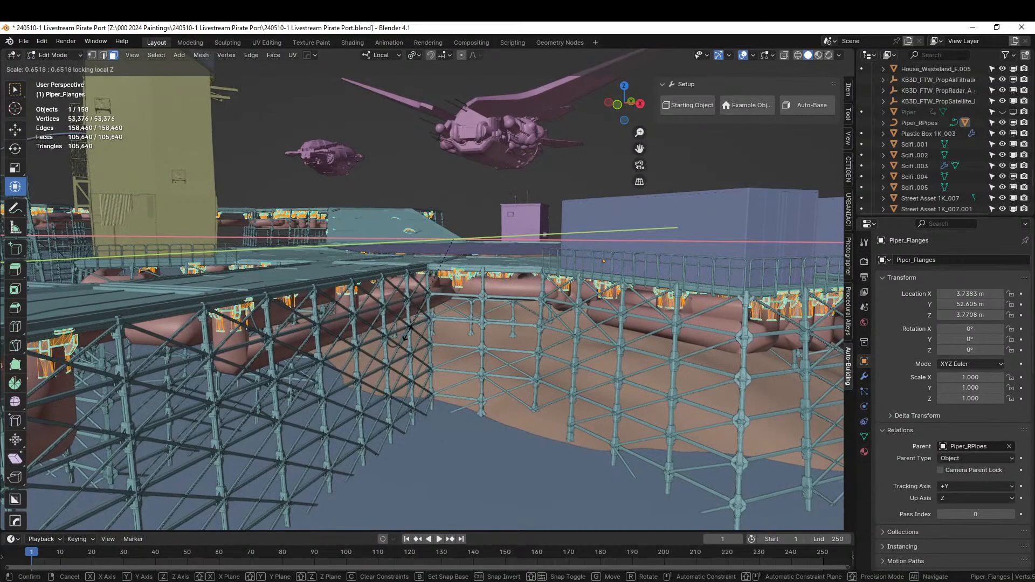
pyautogui.click(430, 331)
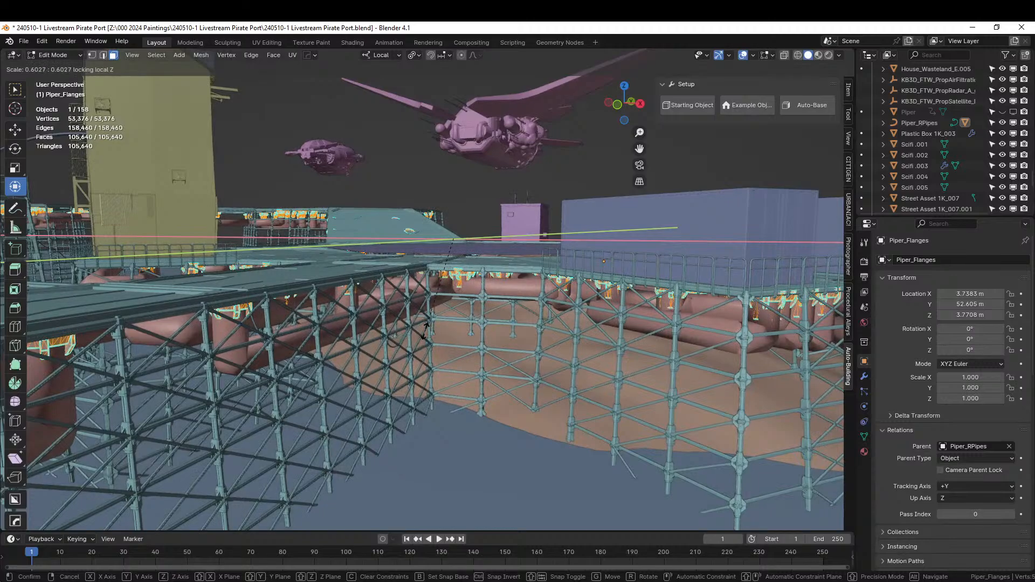
# Leave Edit Mode, inspect the resized flanges around the port, clear the selection and save the file.
pyautogui.press('Tab')
pyautogui.moveTo(397, 356); pyautogui.dragTo(564, 371, button='middle')
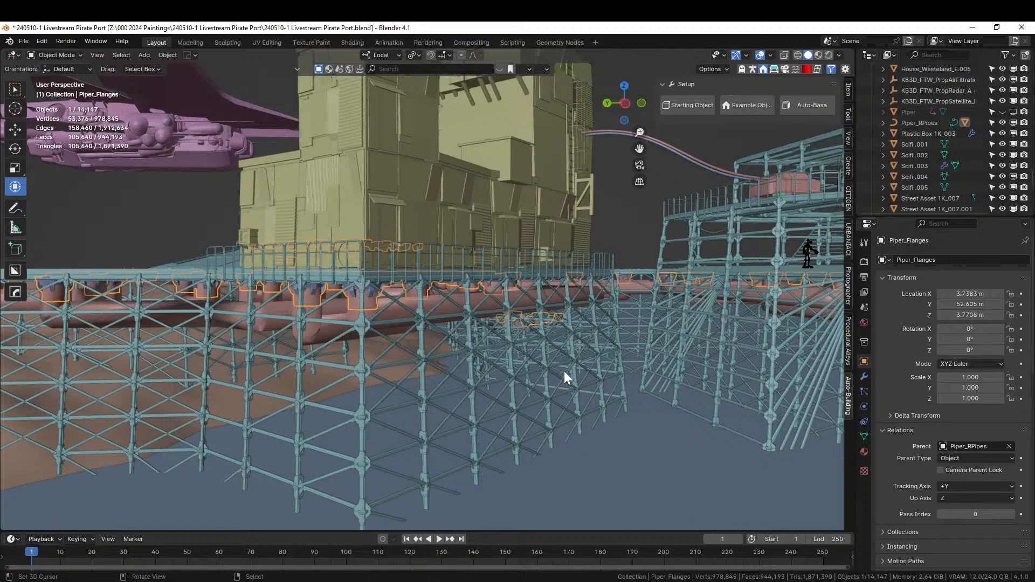
pyautogui.moveTo(617, 367); pyautogui.dragTo(250, 347, button='middle')
pyautogui.rightClick(442, 163)
pyautogui.moveTo(435, 227); pyautogui.dragTo(384, 253, button='middle')
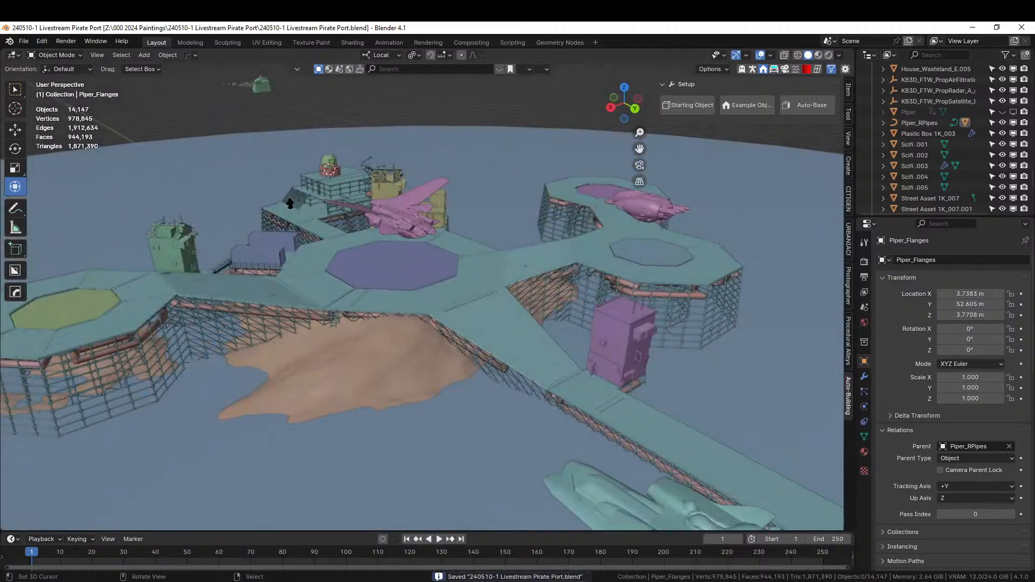
pyautogui.moveTo(428, 338); pyautogui.dragTo(264, 375, button='middle')
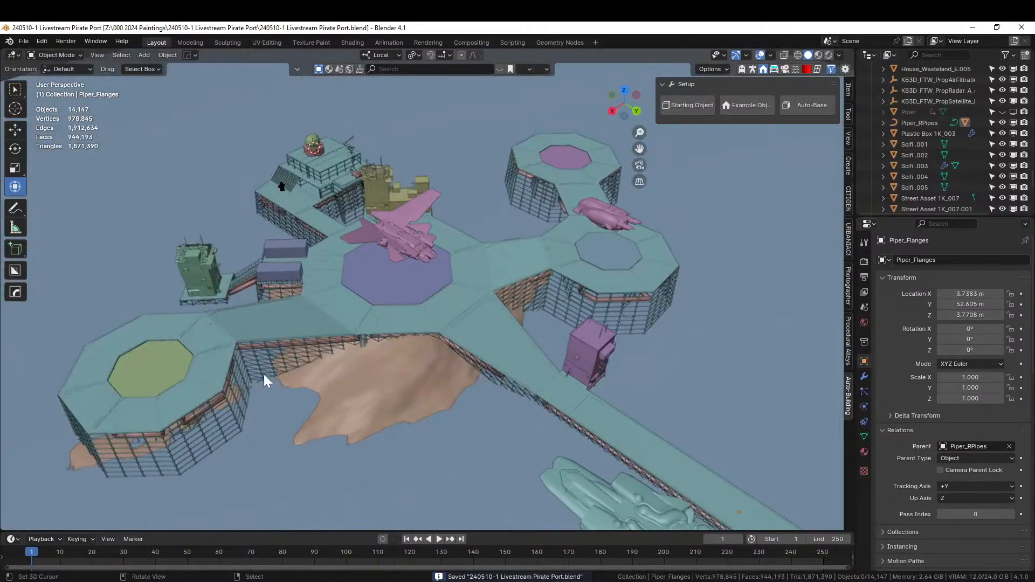
# Join the four octagonal landing-pad centres into one object with Scifi .004 active, and display the scene in Rendered shading.
pyautogui.click(157, 355)
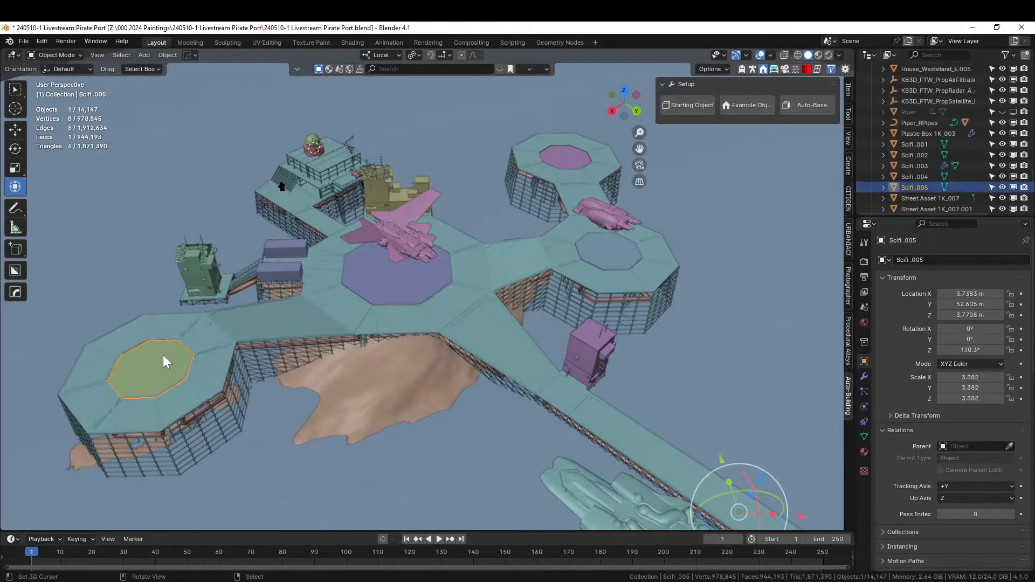
pyautogui.keyDown('shift'); pyautogui.click(378, 283); pyautogui.keyUp('shift')
pyautogui.keyDown('shift'); pyautogui.click(564, 176); pyautogui.keyUp('shift')
pyautogui.keyDown('shift'); pyautogui.click(602, 252); pyautogui.keyUp('shift')
pyautogui.scroll(-3, 609, 341)
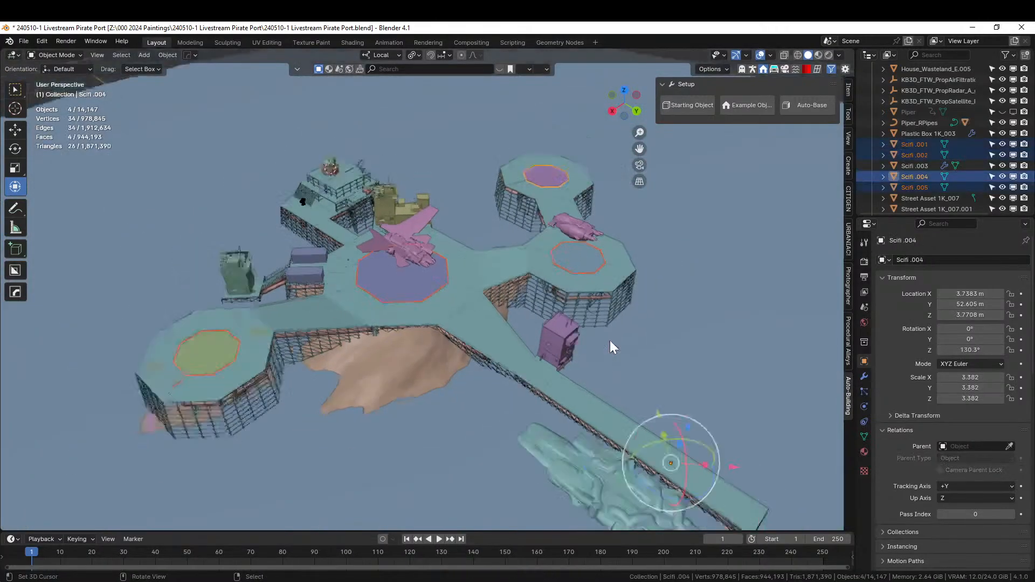
pyautogui.moveTo(612, 350); pyautogui.dragTo(403, 351, button='middle')
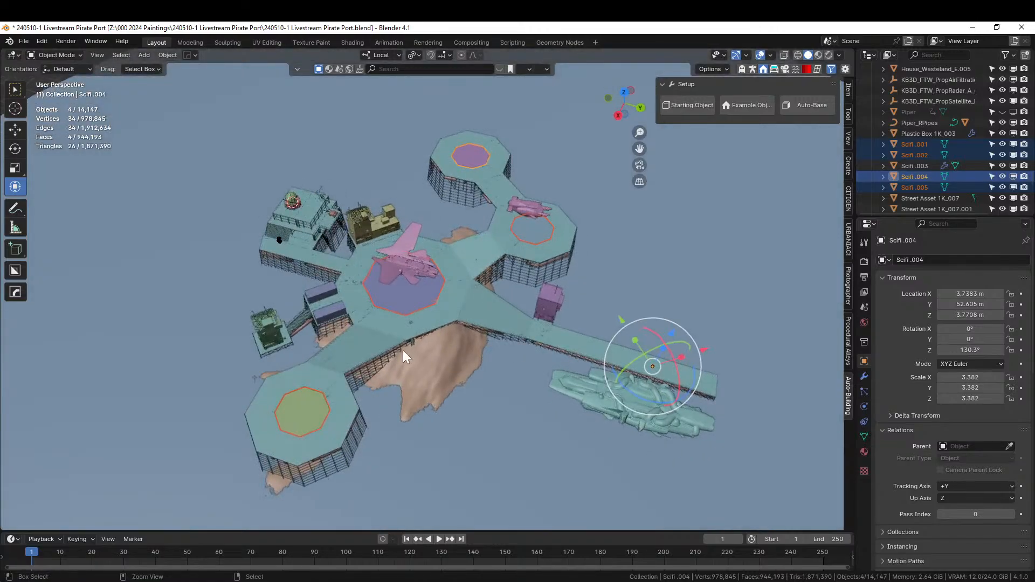
pyautogui.hotkey('ctrl', 'j')
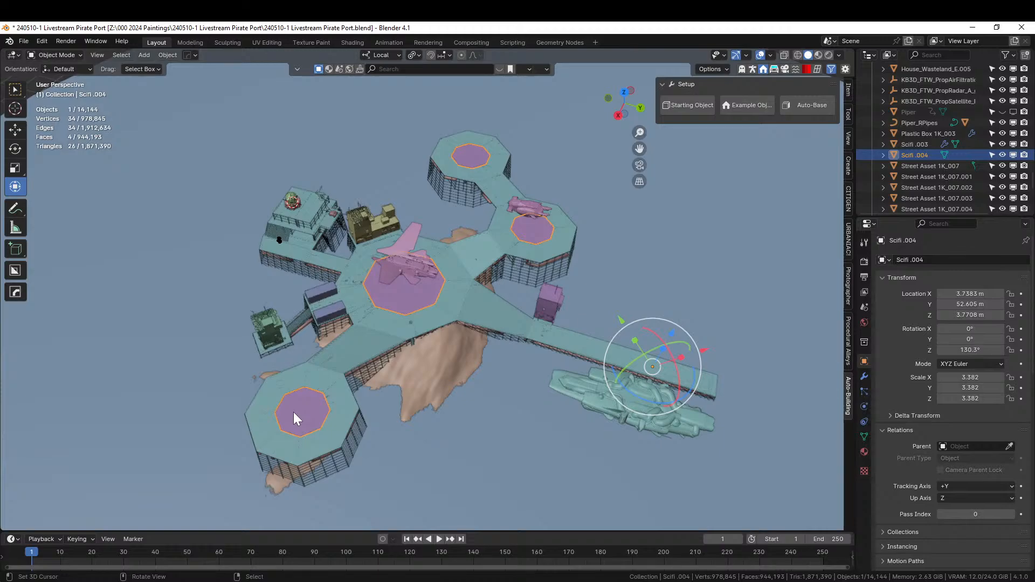
pyautogui.press('z')
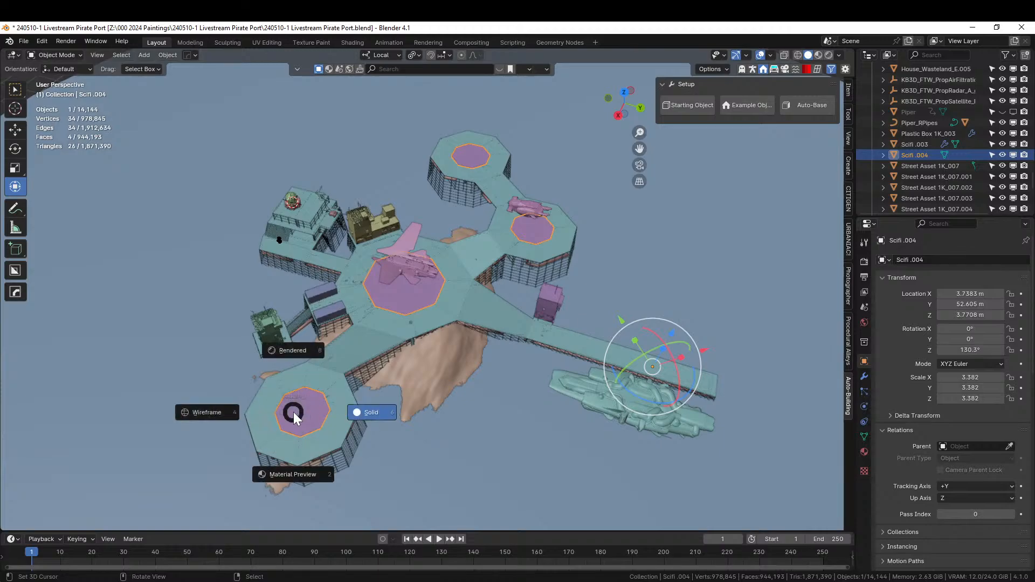
pyautogui.click(293, 410)
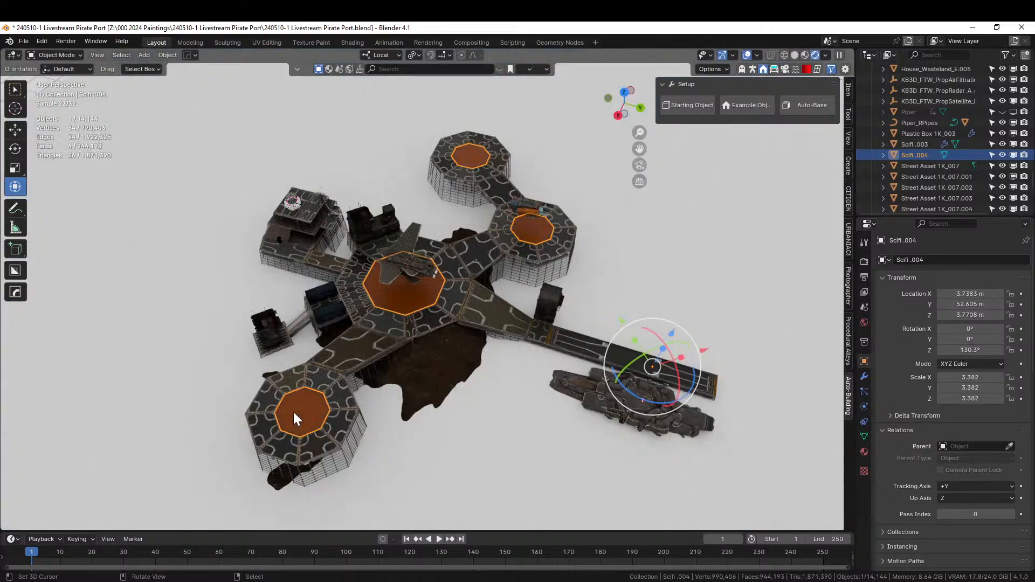
# Select the joined landing-pad centres, remove all their material slots and create one new material.
pyautogui.click(484, 416)
pyautogui.scroll(3, 459, 430)
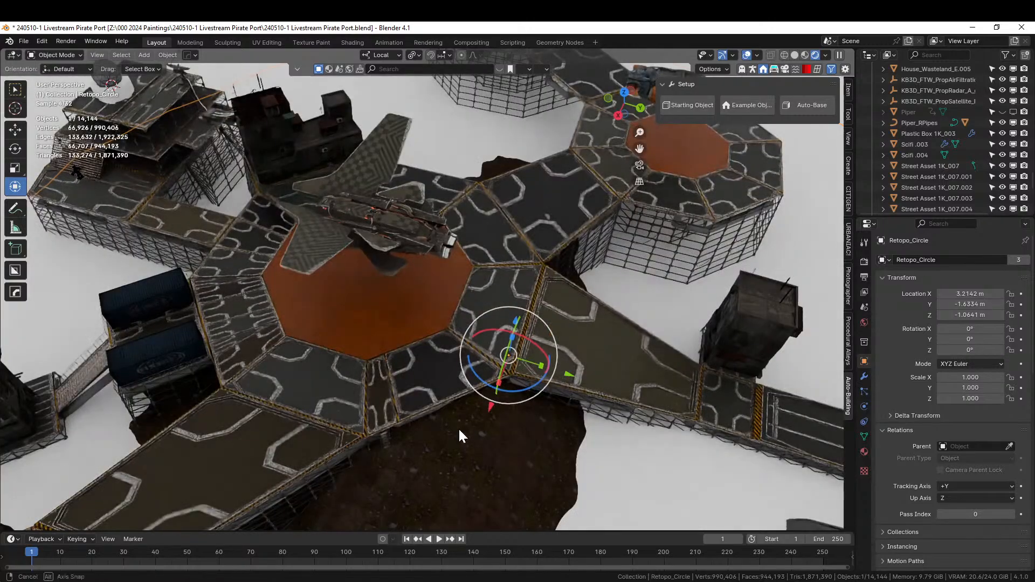
pyautogui.moveTo(459, 429); pyautogui.dragTo(483, 368, button='middle')
pyautogui.scroll(-3, 474, 408)
pyautogui.click(344, 410)
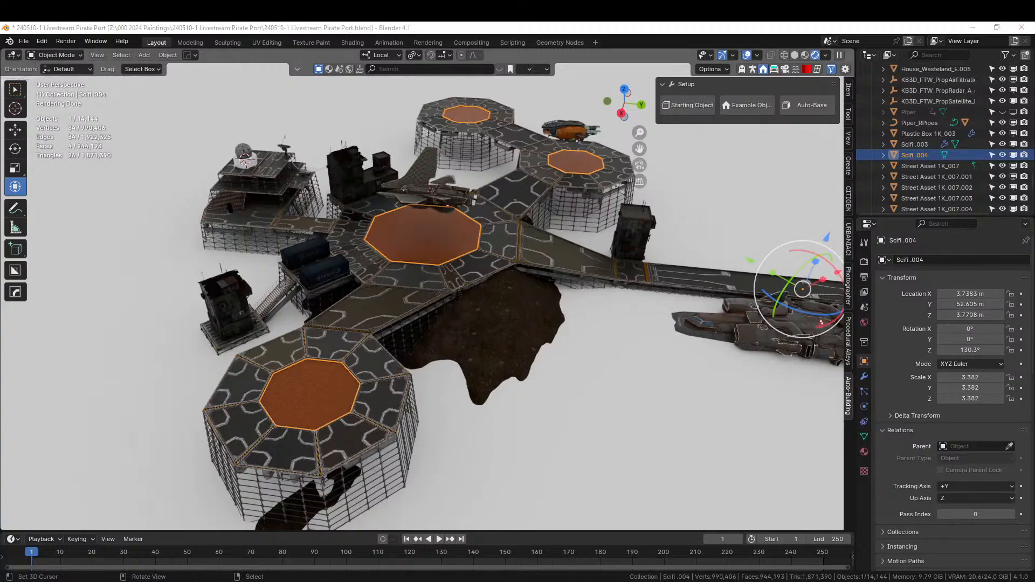
pyautogui.click(865, 452)
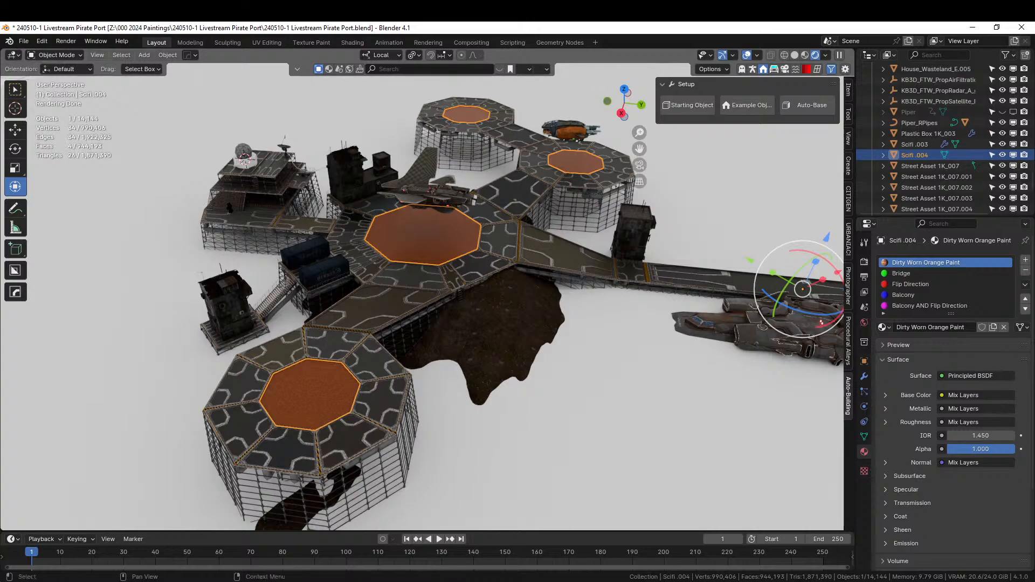
pyautogui.click(1026, 285)
pyautogui.moveTo(983, 395)
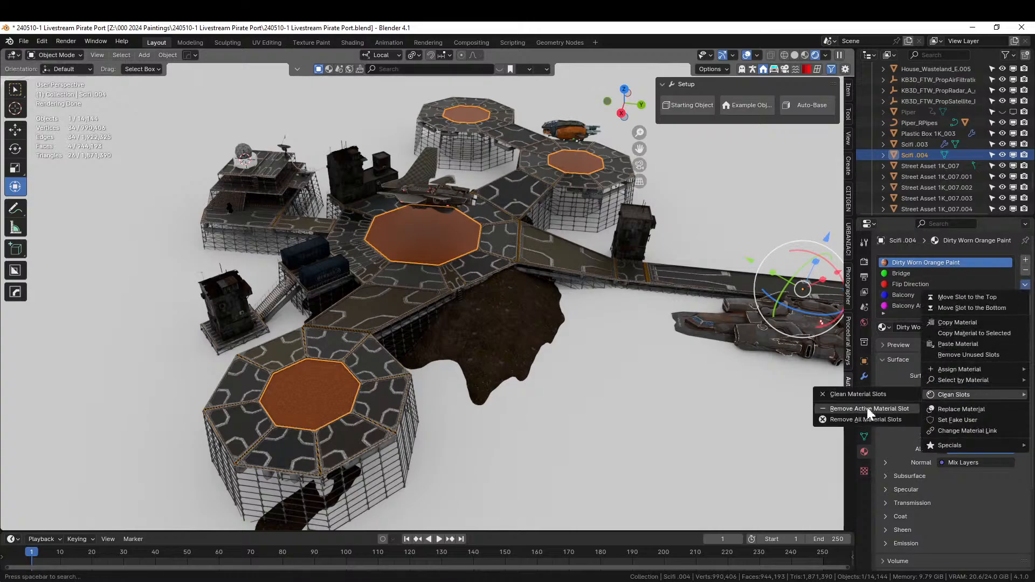
pyautogui.click(875, 419)
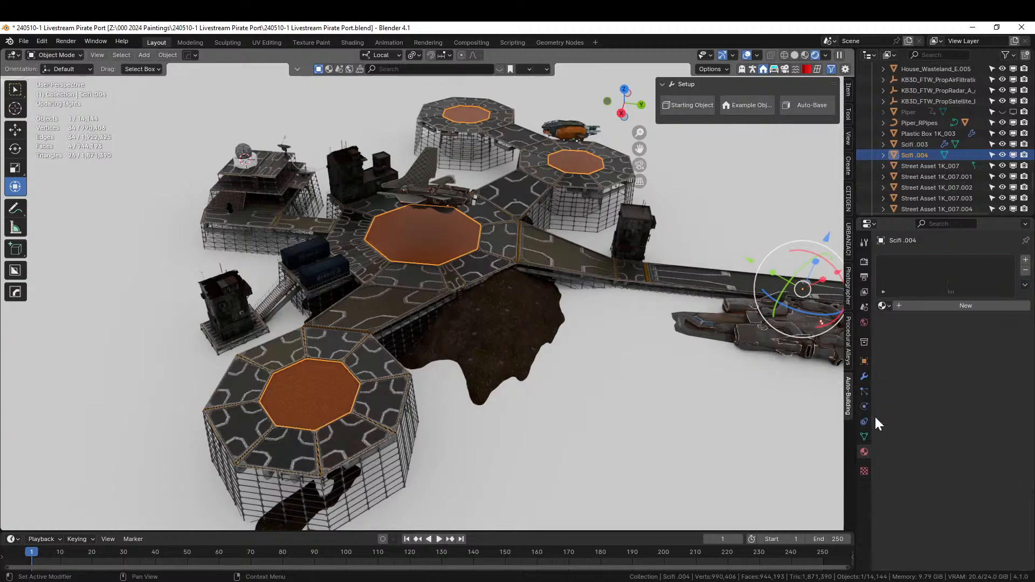
pyautogui.click(963, 308)
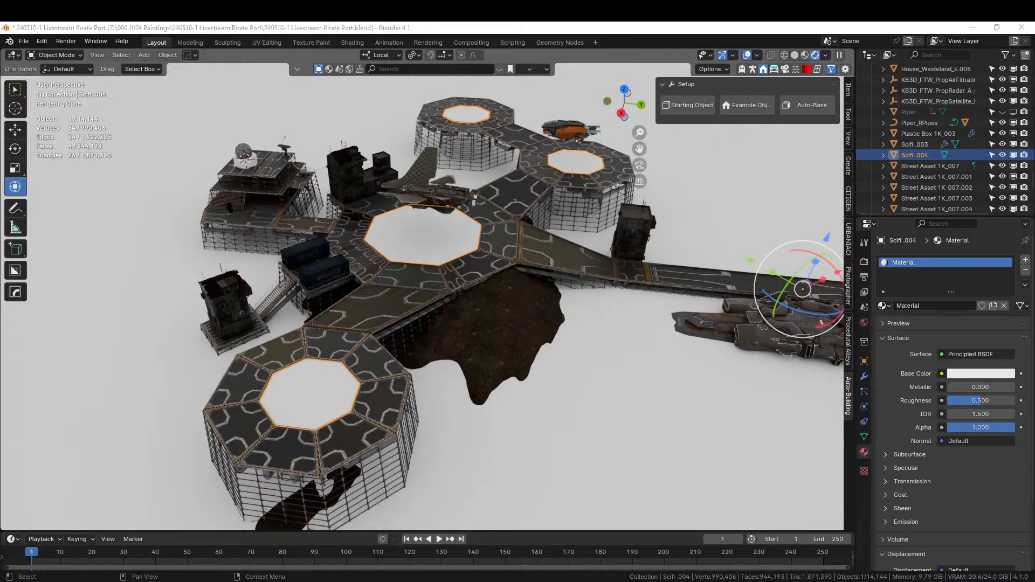
# Try the Dirty Yellow Paint on Dented Metal material on the landing-pad centres.
pyautogui.moveTo(819, 273)
pyautogui.mouseDown()
pyautogui.moveTo(961, 280)
pyautogui.moveTo(953, 268)
pyautogui.mouseUp()
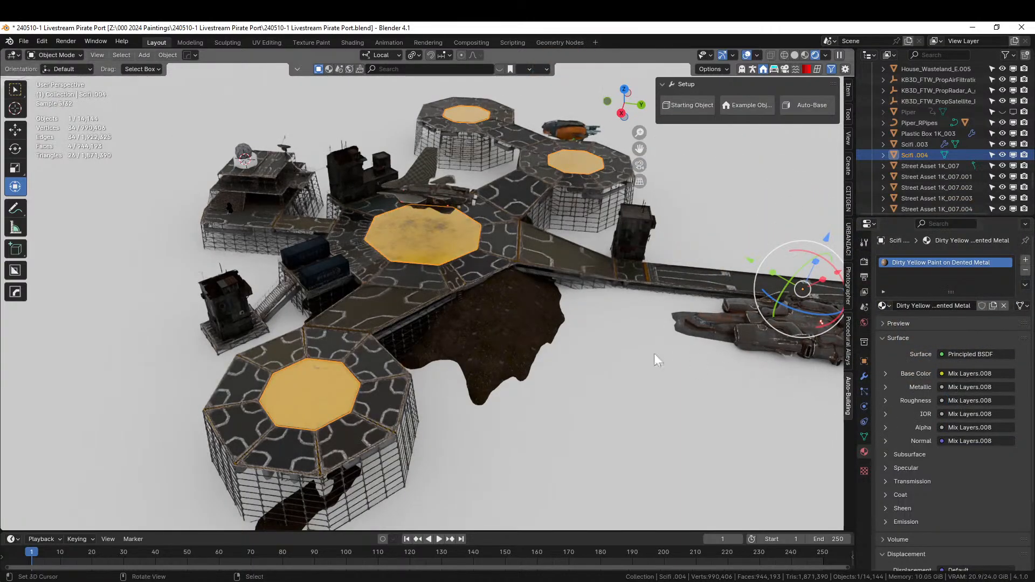
pyautogui.scroll(3, 526, 356)
pyautogui.moveTo(494, 360); pyautogui.dragTo(512, 349, button='middle')
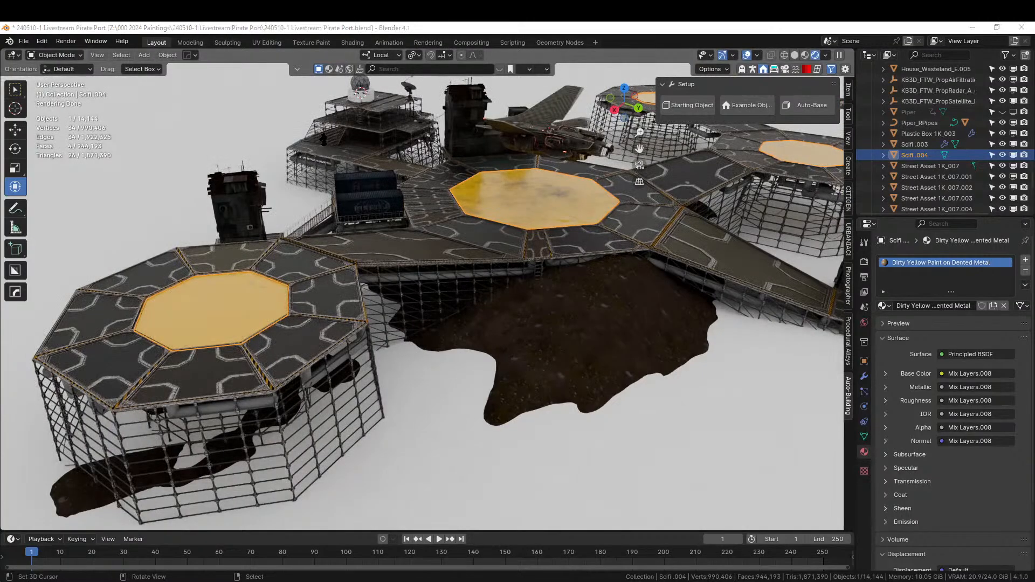
# Try the Distressed Hull Texture with Chevrons and Grunge Yellow Painted Metal materials on the landing-pad centres.
pyautogui.moveTo(1034, 395); pyautogui.dragTo(958, 272)
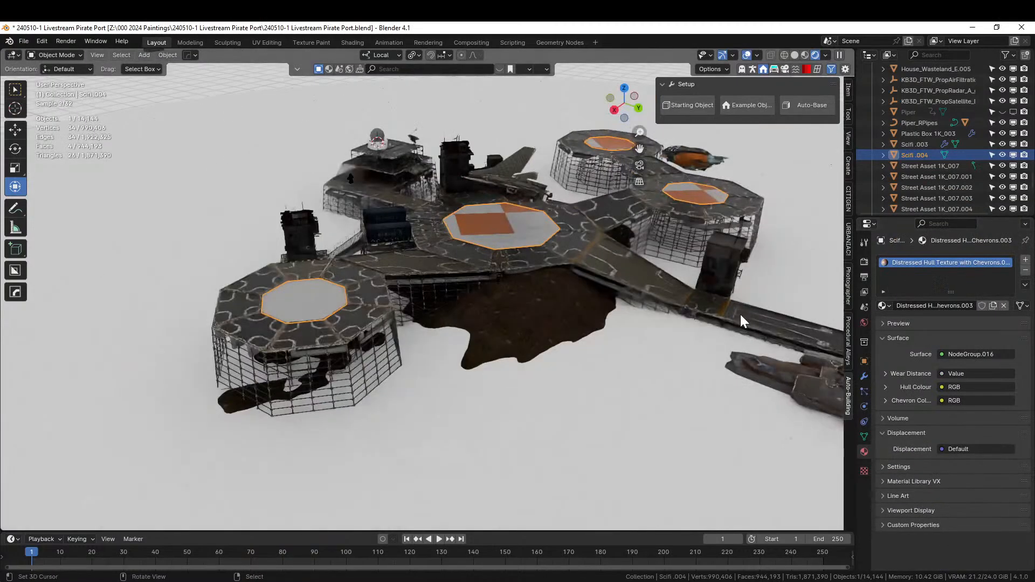
pyautogui.moveTo(740, 315); pyautogui.dragTo(582, 82, button='middle')
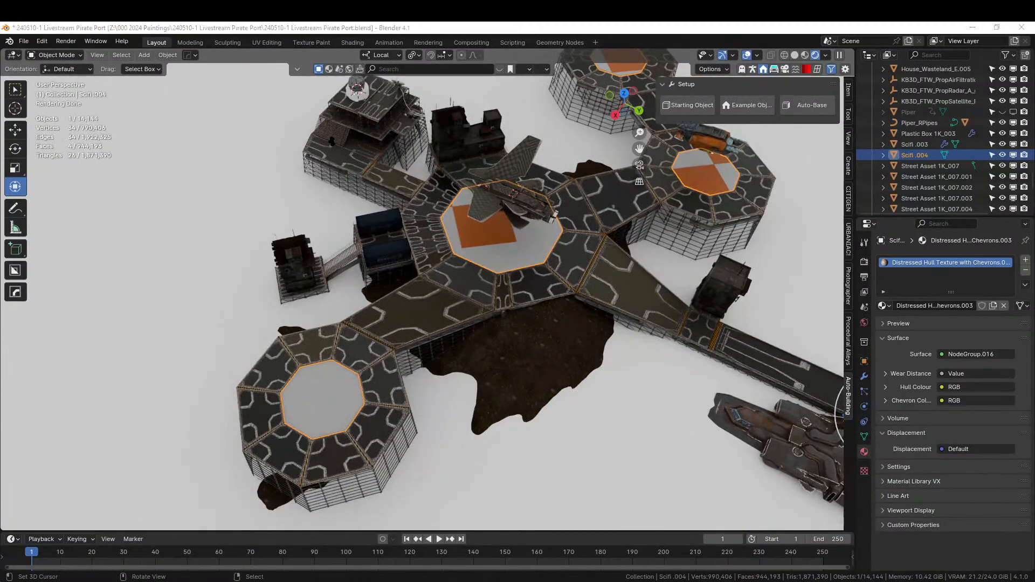
pyautogui.moveTo(465, 105)
pyautogui.mouseDown()
pyautogui.moveTo(321, 385)
pyautogui.moveTo(948, 292)
pyautogui.moveTo(939, 272)
pyautogui.mouseUp()
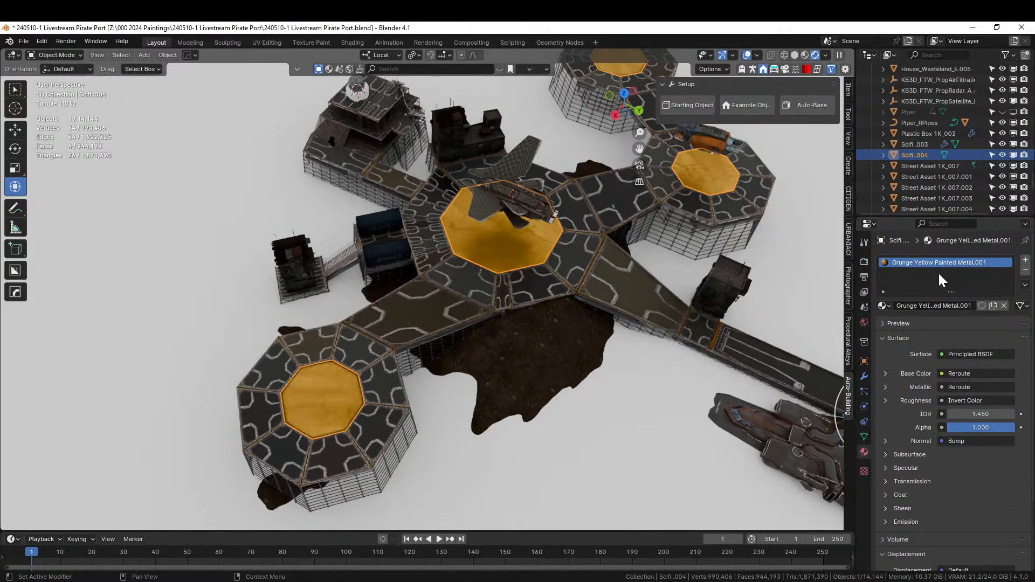
# Apply the plain Distressed Hull Texture material to the landing-pad centres.
pyautogui.moveTo(488, 35); pyautogui.dragTo(933, 266)
pyautogui.scroll(3, 457, 405)
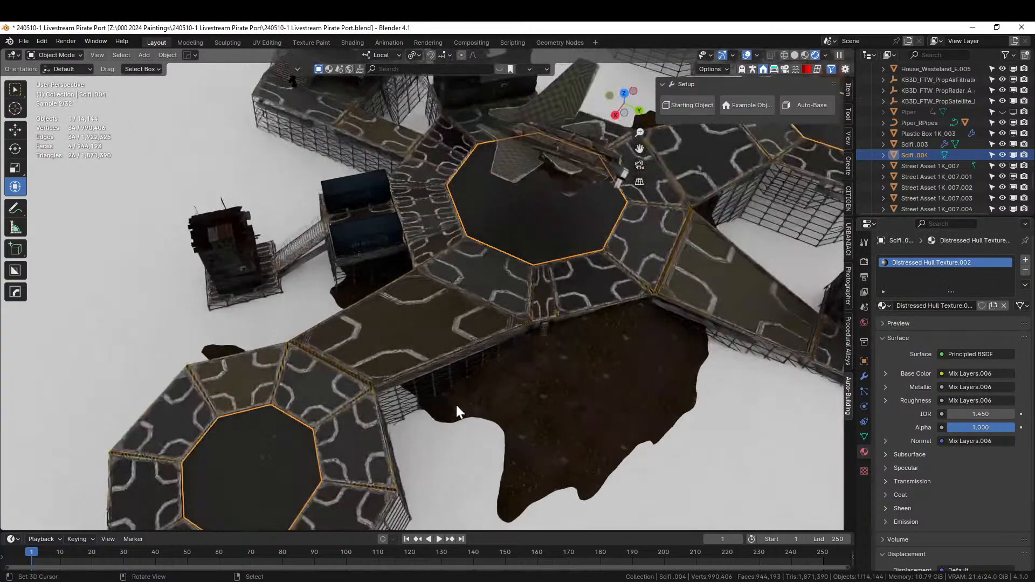
pyautogui.moveTo(429, 424); pyautogui.dragTo(367, 412, button='middle')
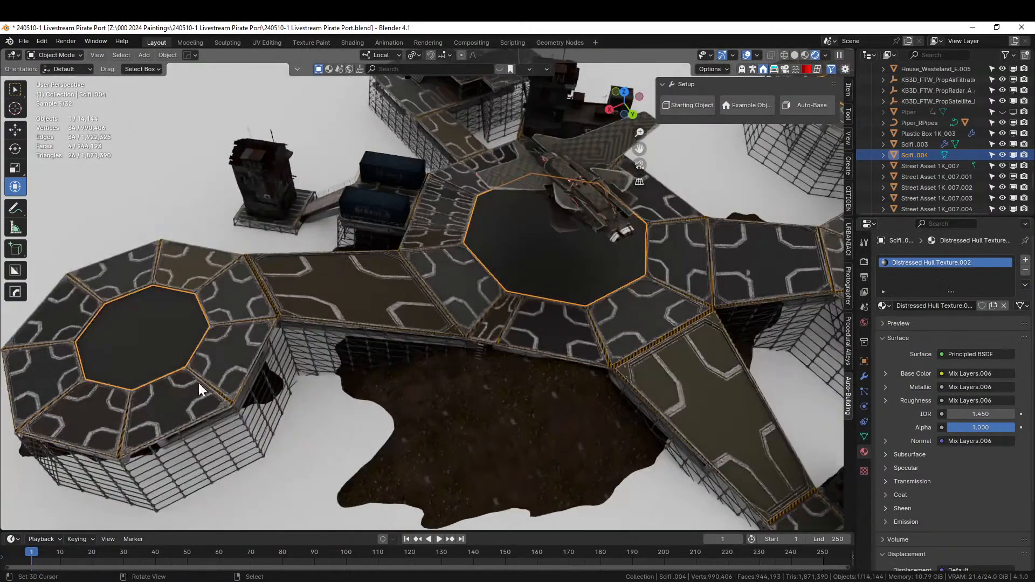
# Unwrap the landing-pad centre faces with Cube Projection and leave Edit Mode.
pyautogui.press('Tab')
pyautogui.press('u')
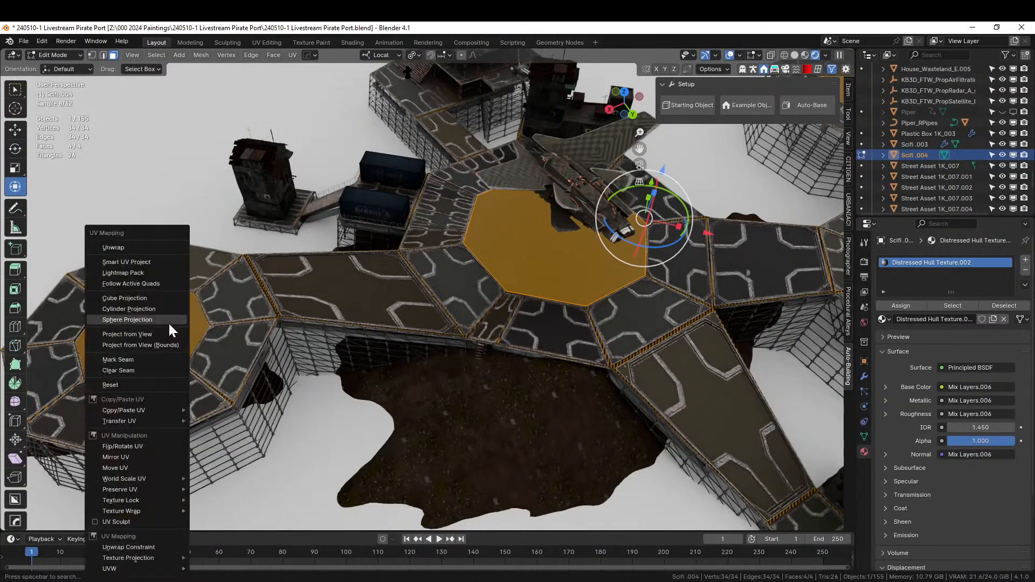
pyautogui.click(133, 297)
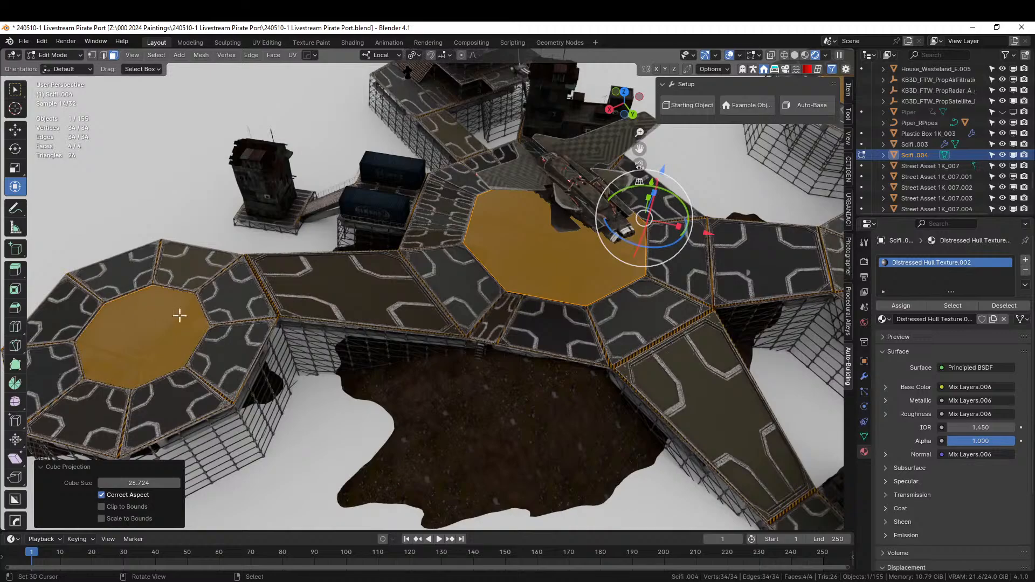
pyautogui.press('Tab')
pyautogui.keyDown('shift'); pyautogui.moveTo(303, 379); pyautogui.dragTo(435, 405, button='middle'); pyautogui.keyUp('shift')
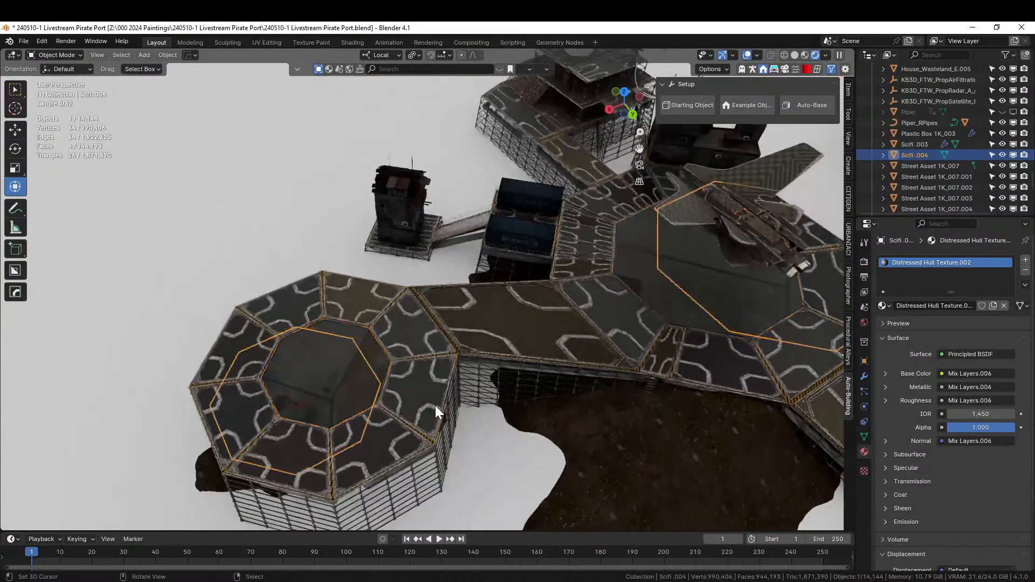
pyautogui.scroll(1, 405, 400)
# Scale all UVs of the landing-pad centres by 10 in the UV Editing workspace and return to the Layout workspace.
pyautogui.press('Tab')
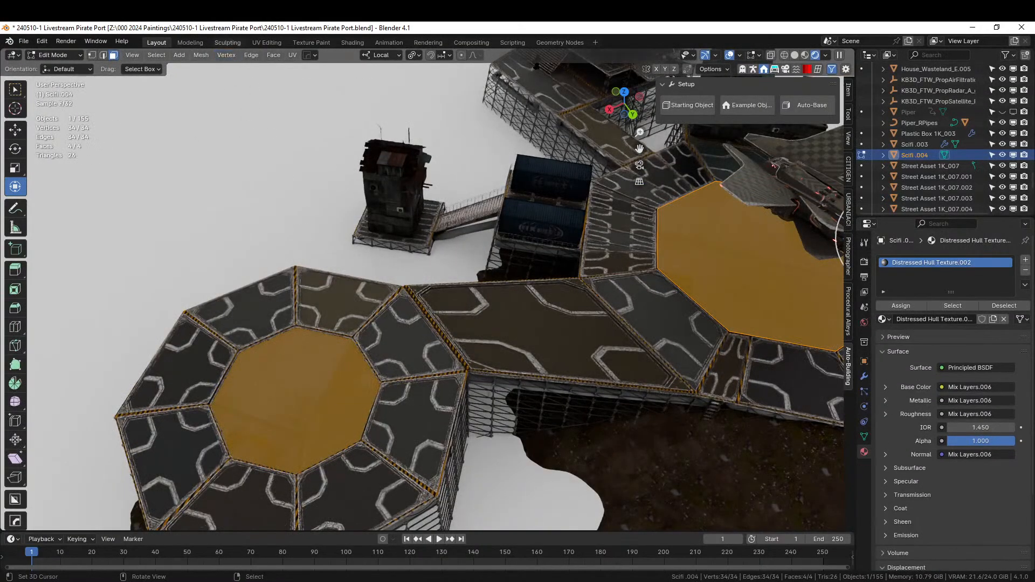
pyautogui.click(264, 42)
pyautogui.scroll(-3, 331, 296)
pyautogui.press('a')
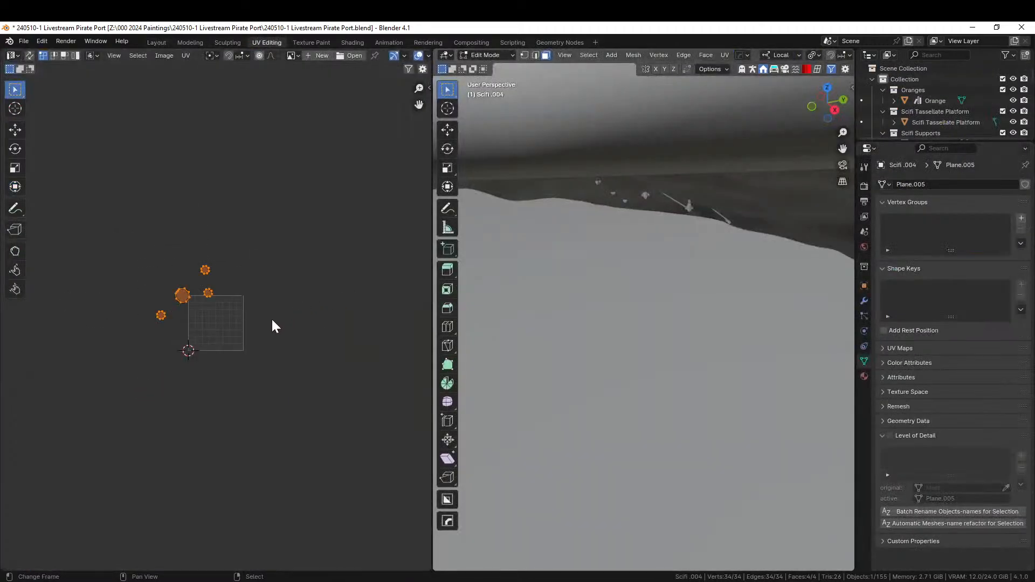
pyautogui.press('s')
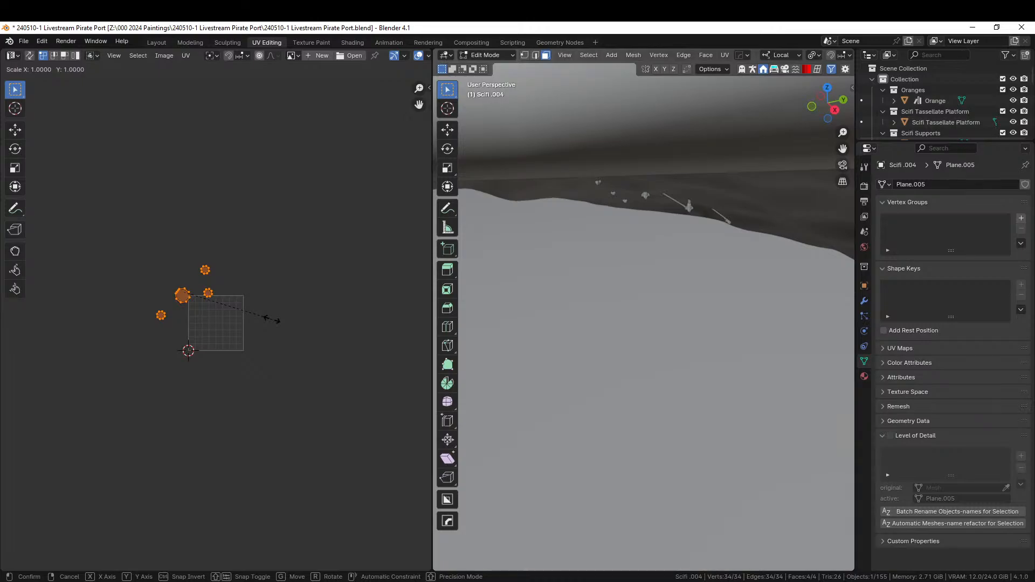
pyautogui.write('10')
pyautogui.press('Return')
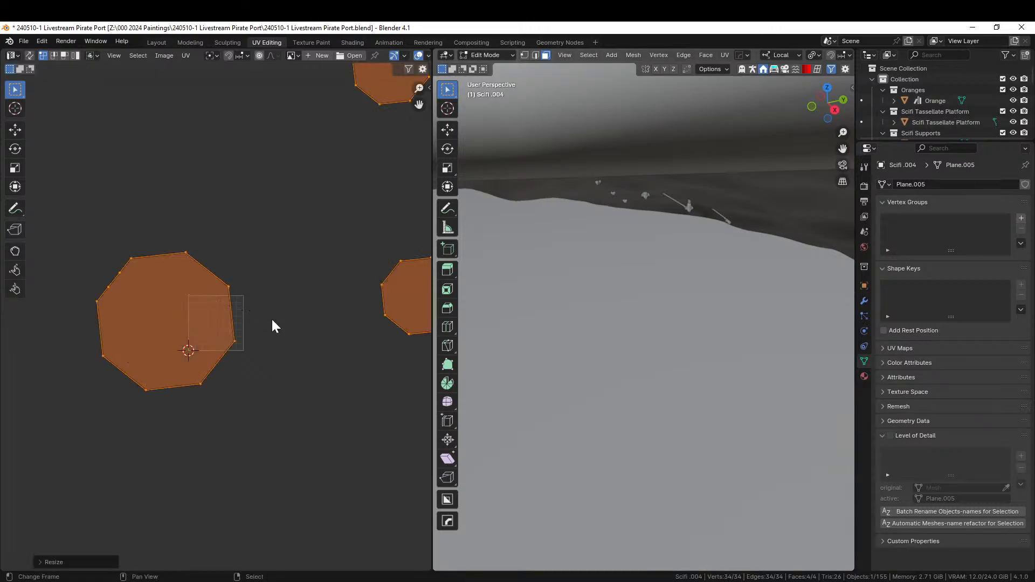
pyautogui.press('Tab')
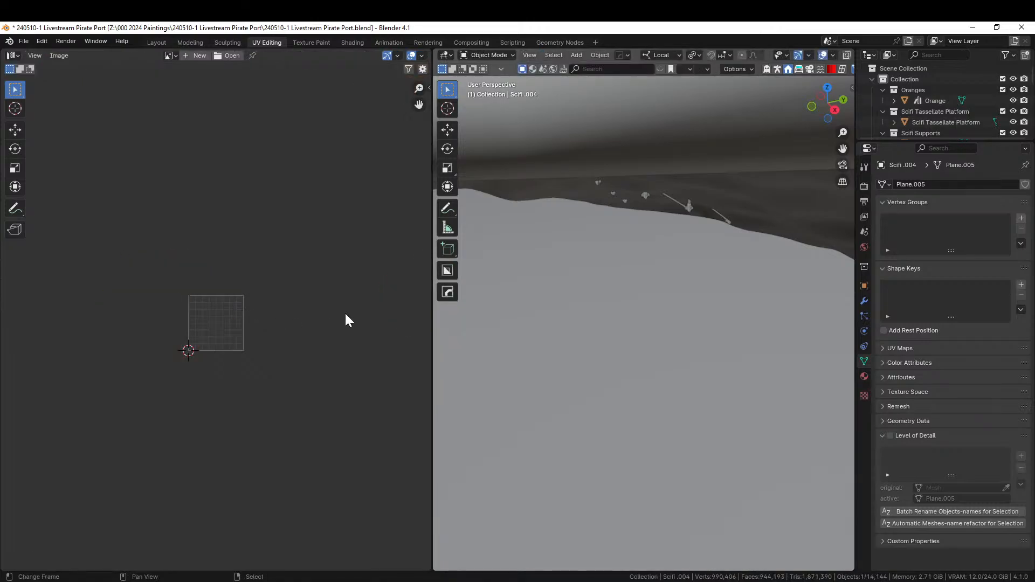
pyautogui.click(157, 42)
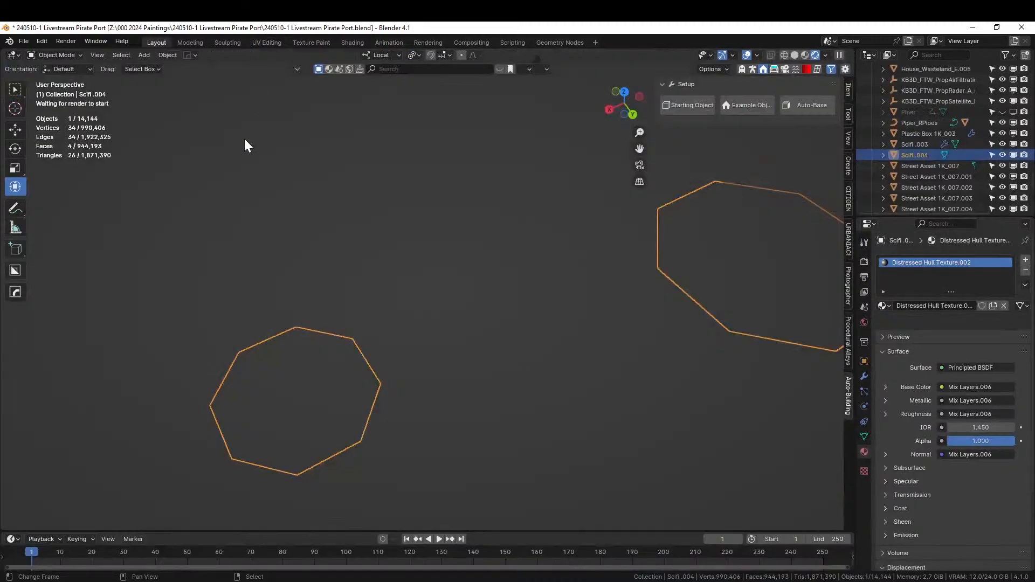
# Examine the hull texture's scale on the landing-pad centres around the port.
pyautogui.scroll(-2, 348, 243)
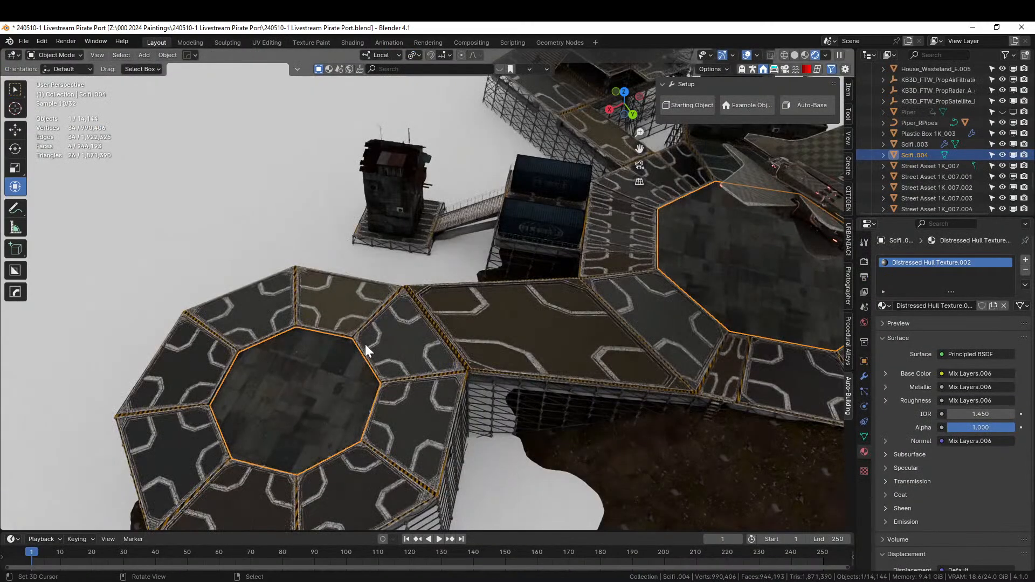
pyautogui.scroll(-3, 364, 343)
pyautogui.scroll(3, 321, 240)
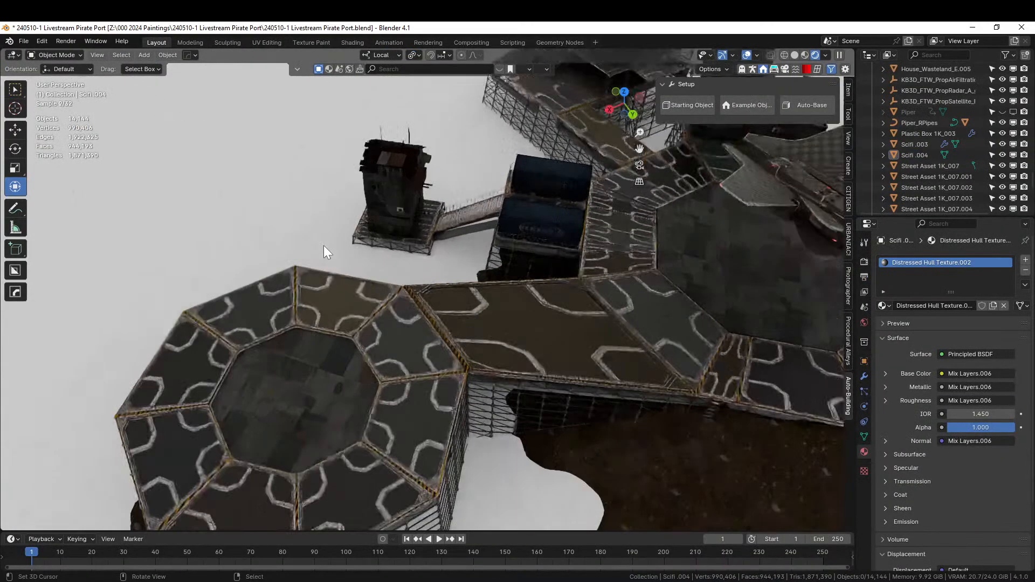
pyautogui.scroll(2, 161, 423)
pyautogui.scroll(-3, 109, 447)
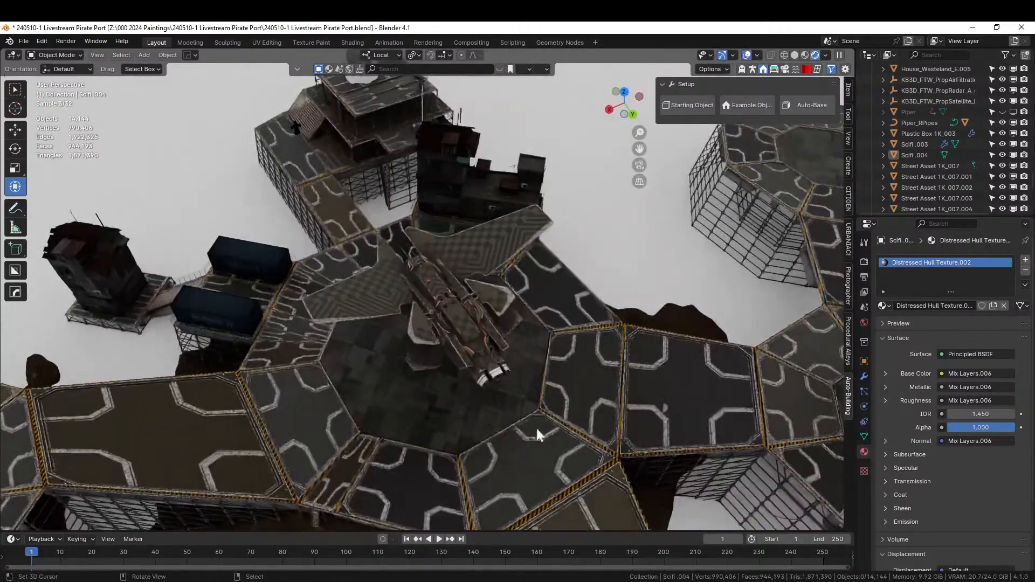
pyautogui.scroll(4, 293, 494)
pyautogui.keyDown('shift'); pyautogui.moveTo(279, 497); pyautogui.dragTo(3, 342, button='middle'); pyautogui.keyUp('shift')
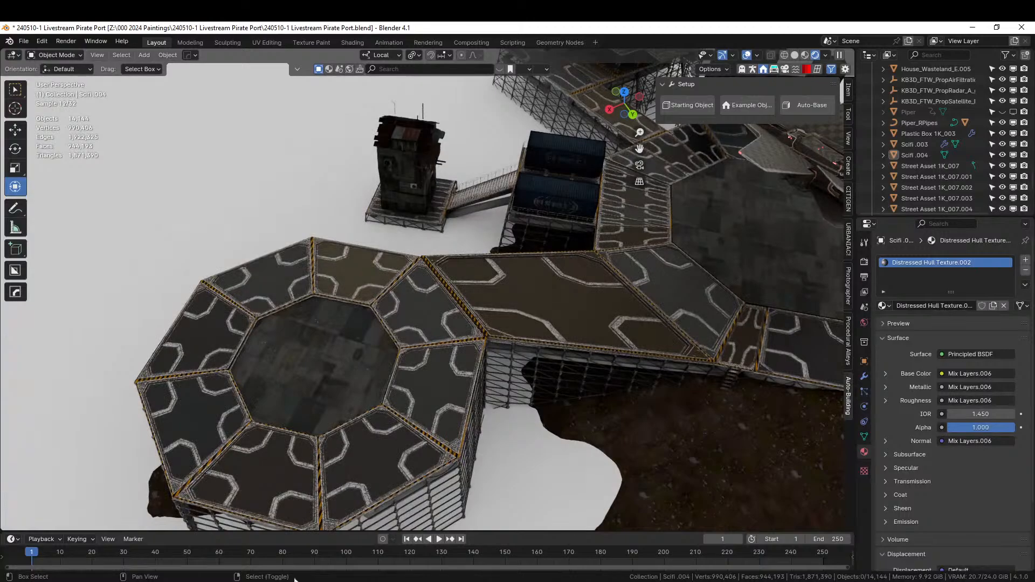
# Inset all landing-pad centre faces by about 0.16 m with Select Outer enabled to pick their border rings.
pyautogui.click(323, 397)
pyautogui.press('Tab')
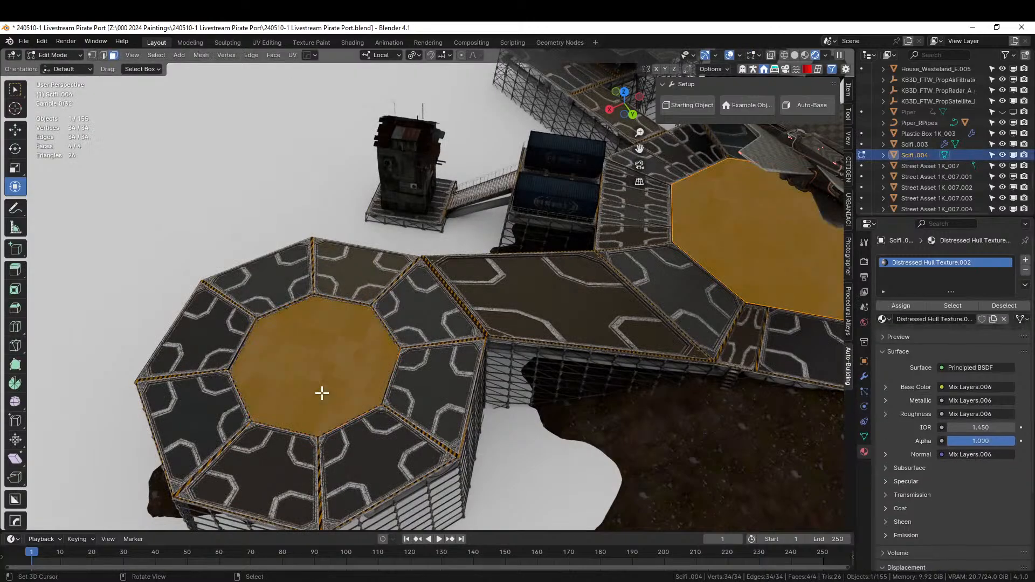
pyautogui.press('i')
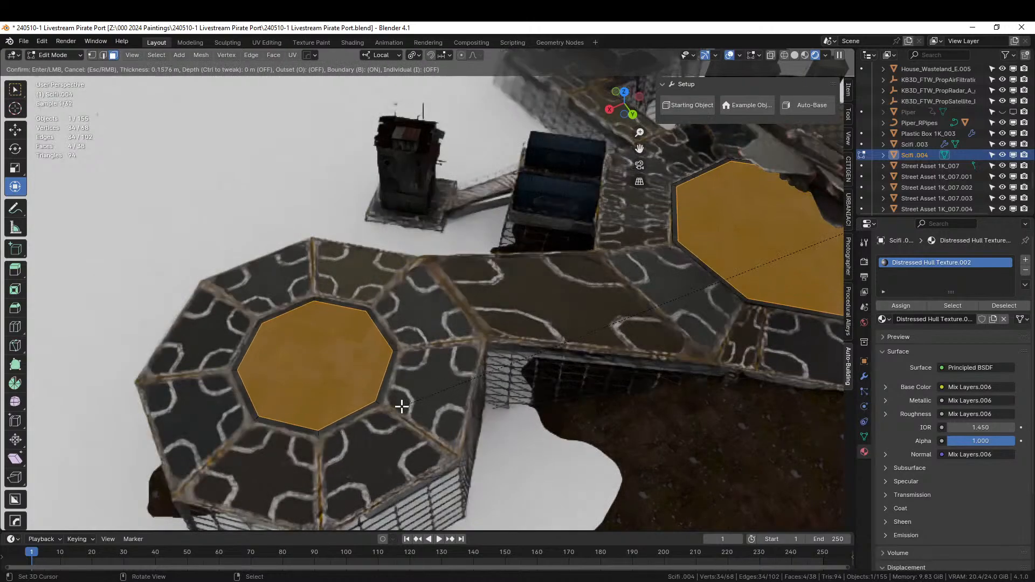
pyautogui.click(400, 409)
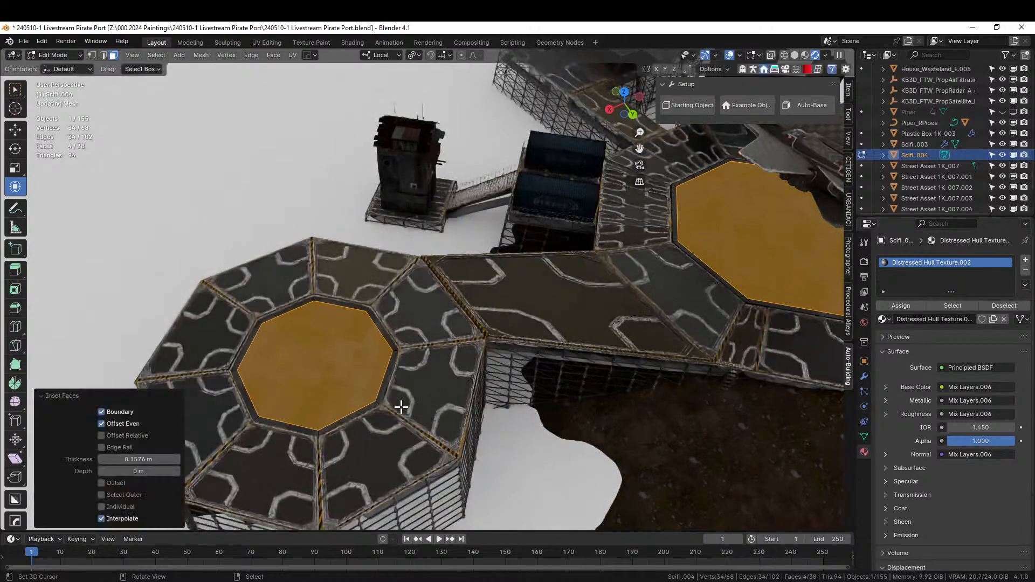
pyautogui.click(109, 494)
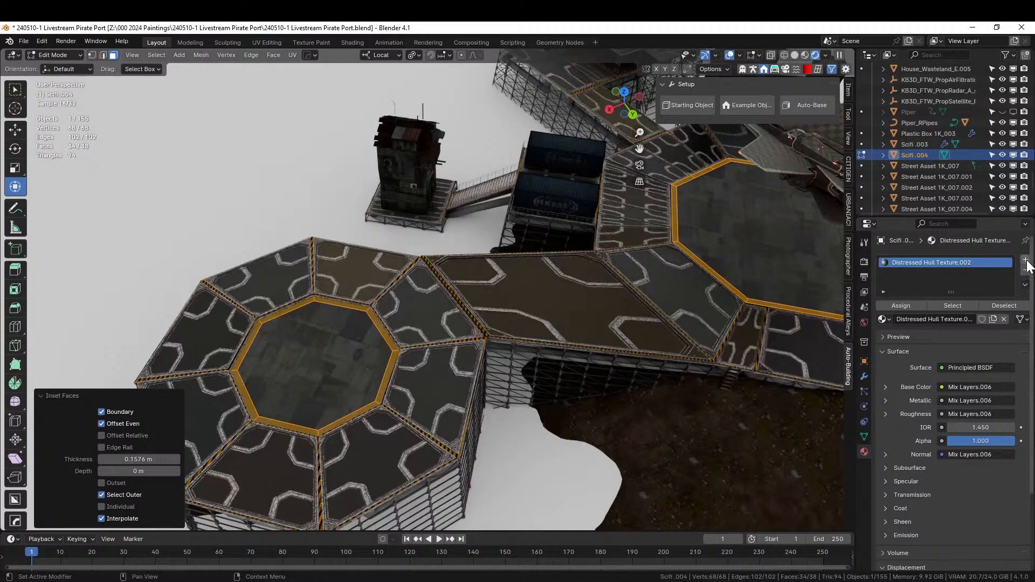
# Assign the pads' border rings to a second material slot, apply Dirty Worn Orange Paint to it and leave Edit Mode.
pyautogui.click(1026, 259)
pyautogui.click(906, 323)
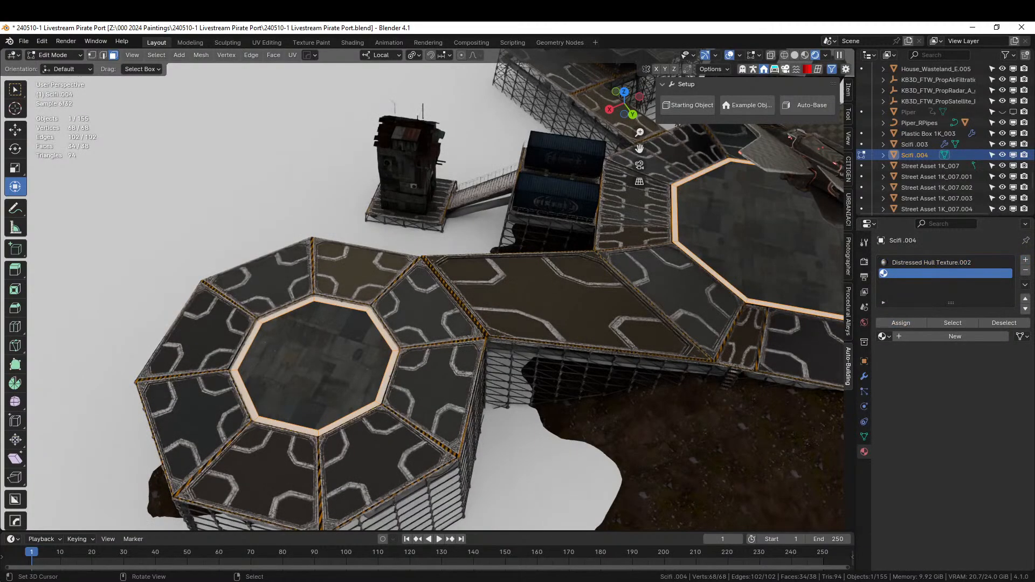
pyautogui.moveTo(807, 453)
pyautogui.mouseDown()
pyautogui.moveTo(862, 300)
pyautogui.moveTo(898, 286)
pyautogui.mouseUp()
pyautogui.press('Tab')
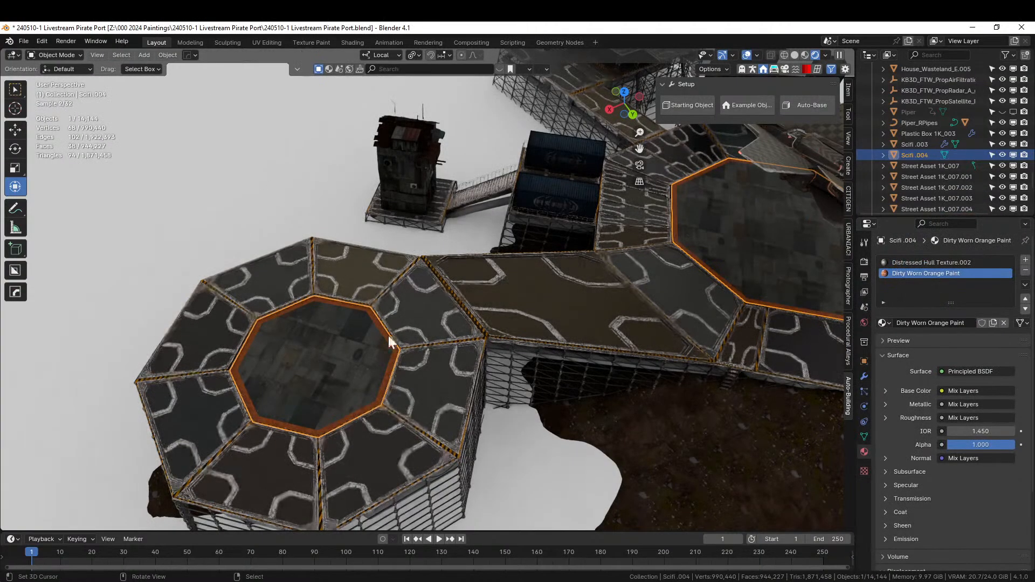
# Select the terrain, cube-project the UVs of all its faces and leave Edit Mode.
pyautogui.scroll(-3, 490, 438)
pyautogui.rightClick(489, 441)
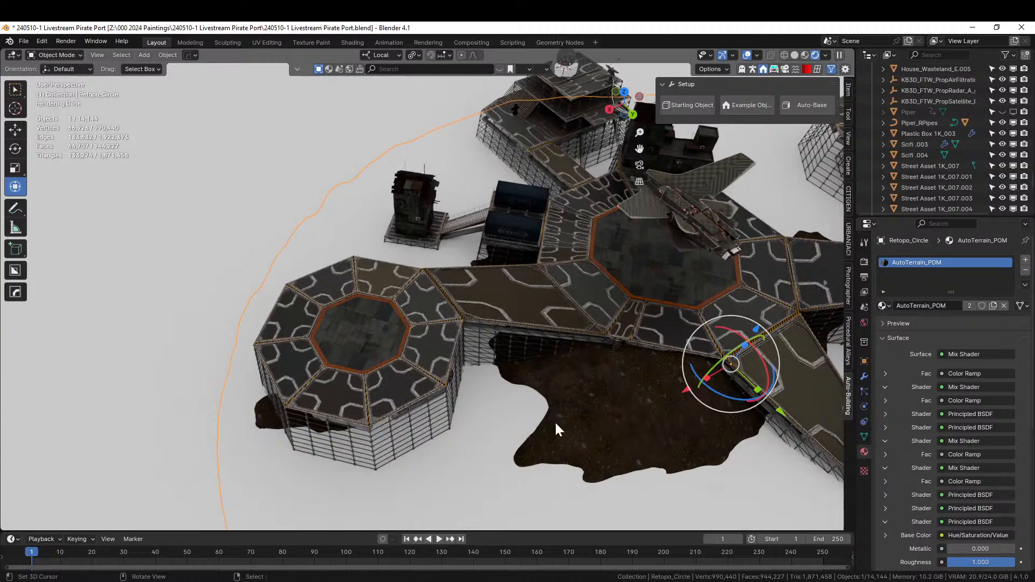
pyautogui.moveTo(556, 424); pyautogui.dragTo(482, 404, button='middle')
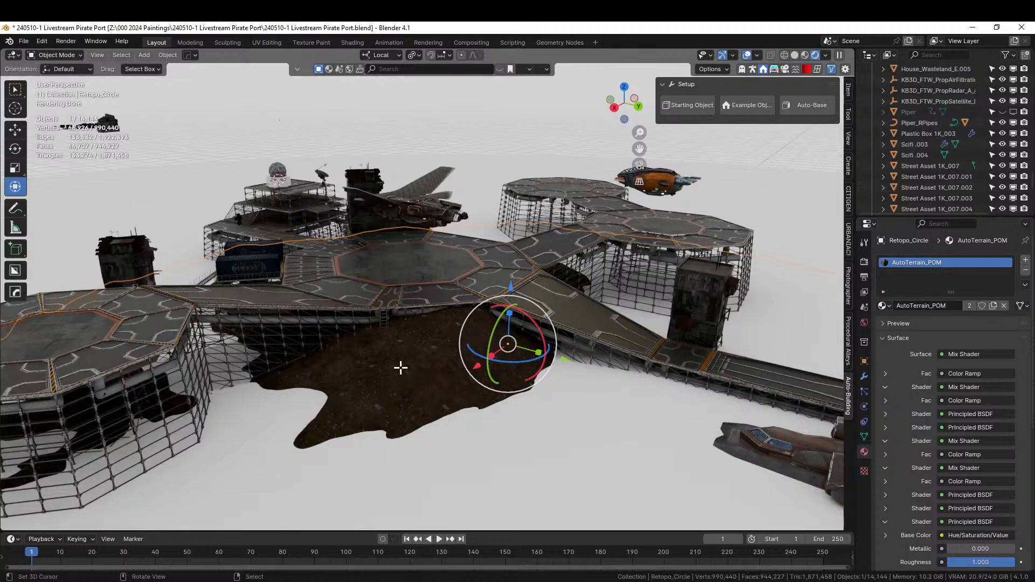
pyautogui.press('Tab')
pyautogui.press('a')
pyautogui.press('u')
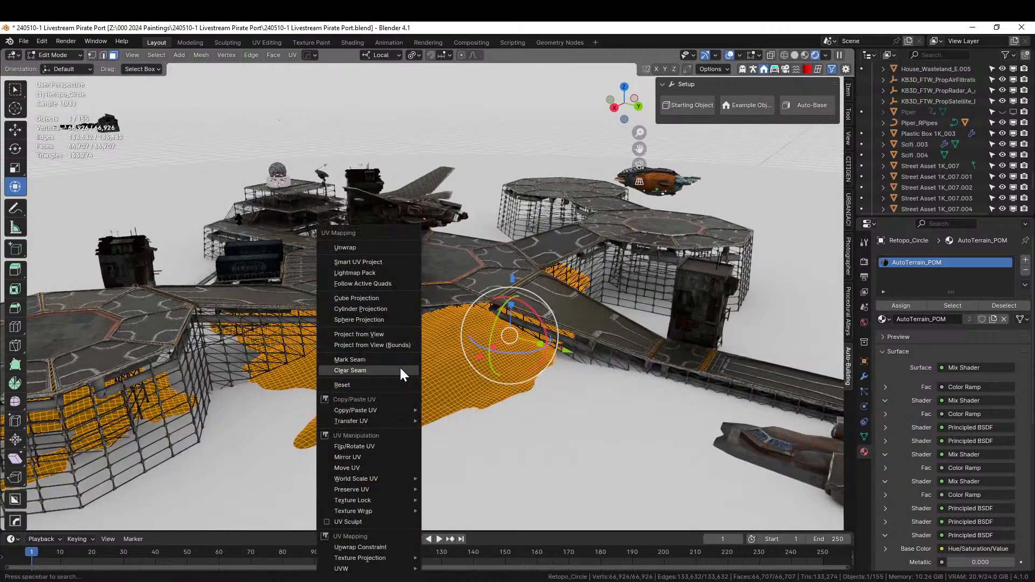
pyautogui.click(376, 294)
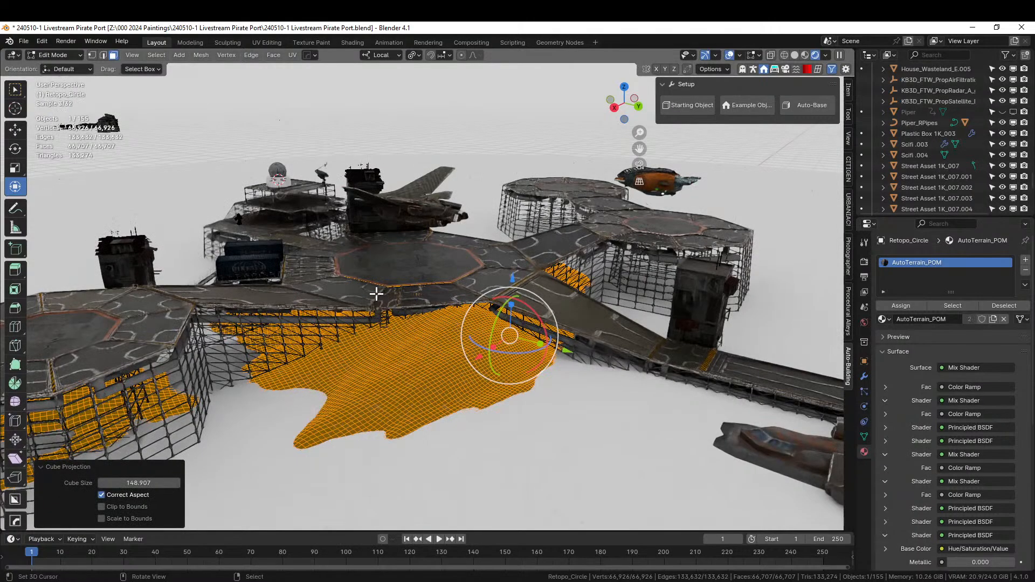
pyautogui.press('Tab')
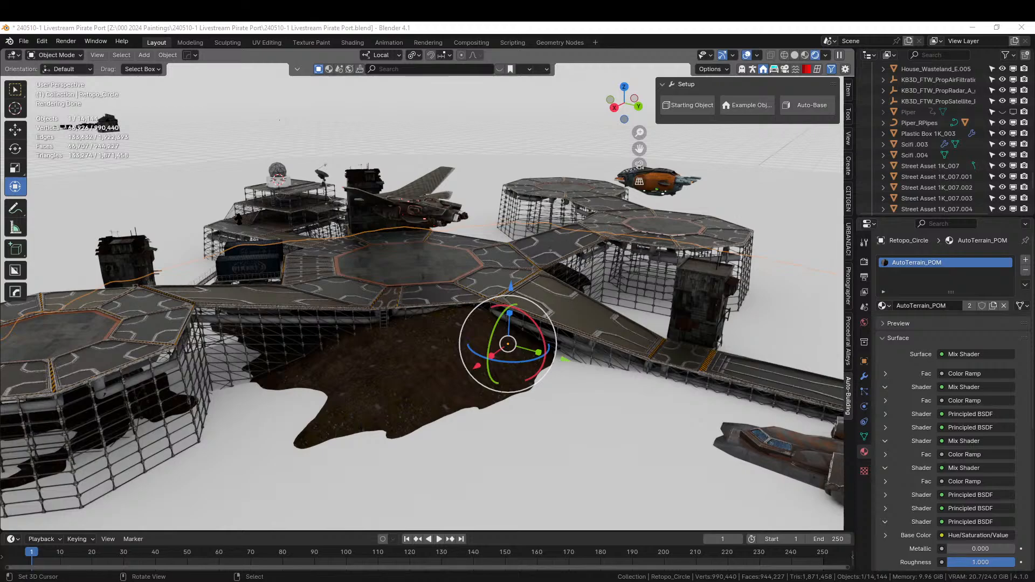
# Apply the Sandy Shore material to the terrain and check it with the terrain isolated in local view.
pyautogui.moveTo(126, 467); pyautogui.dragTo(429, 375)
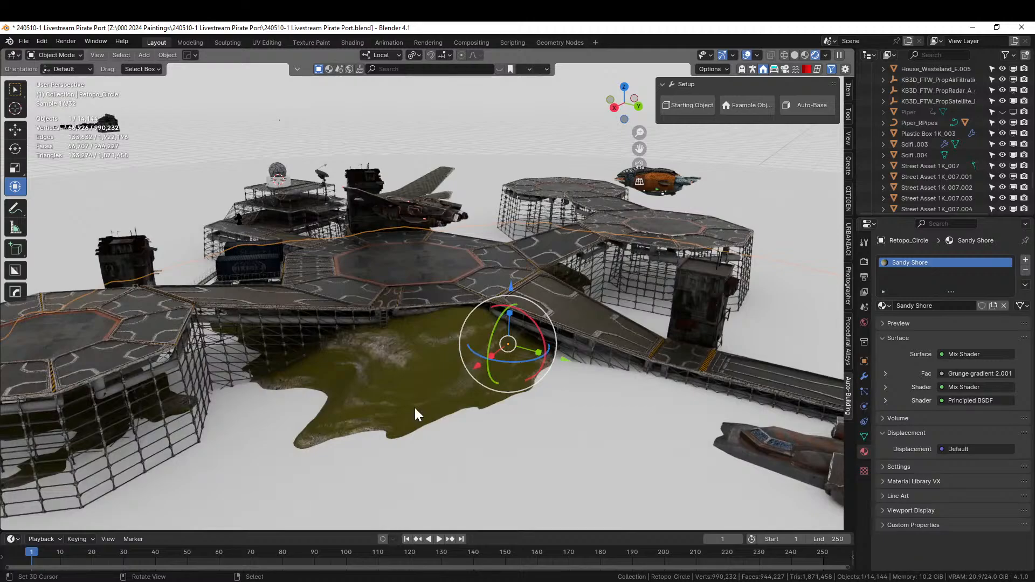
pyautogui.moveTo(393, 413); pyautogui.dragTo(407, 201, button='middle')
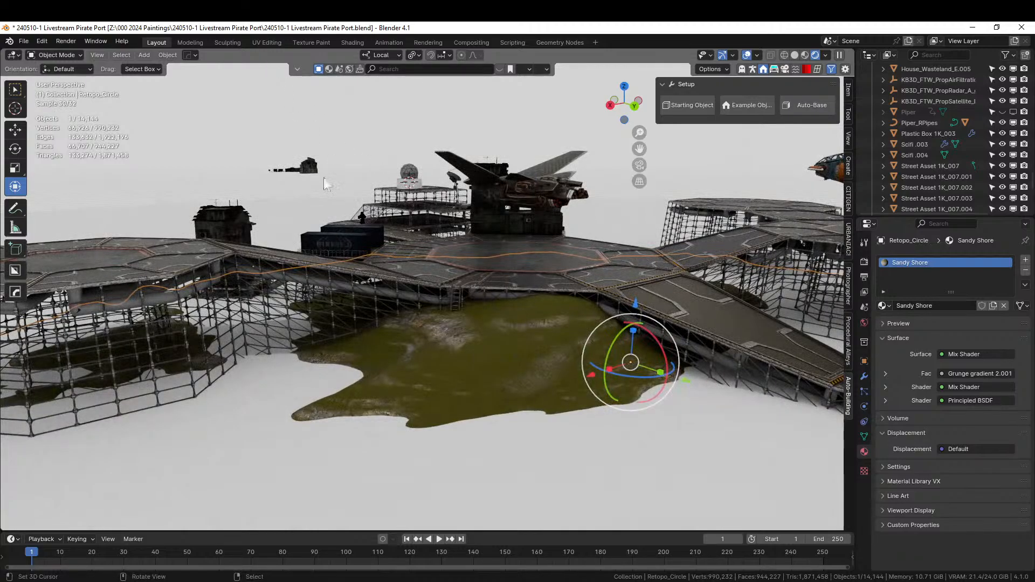
pyautogui.press('KP_Divide')
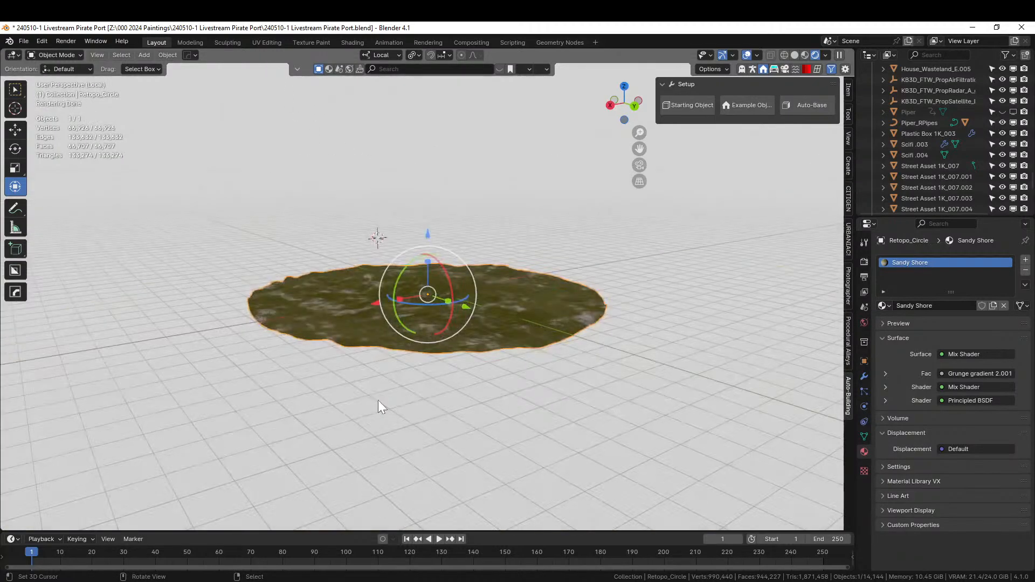
pyautogui.press('KP_Divide')
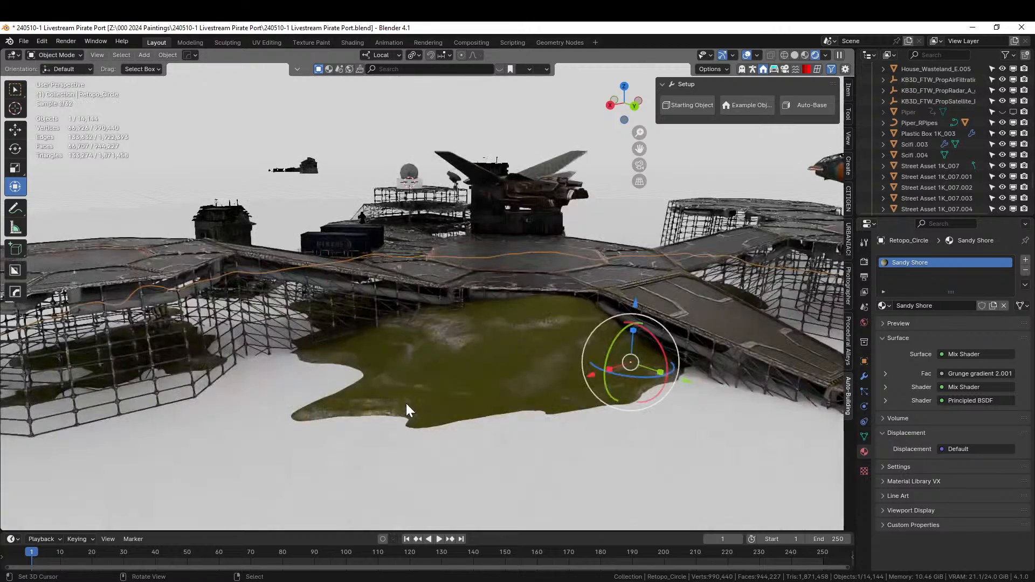
# Open the Shading workspace and locate the final shader mixing nodes of the Sandy Shore material.
pyautogui.click(351, 42)
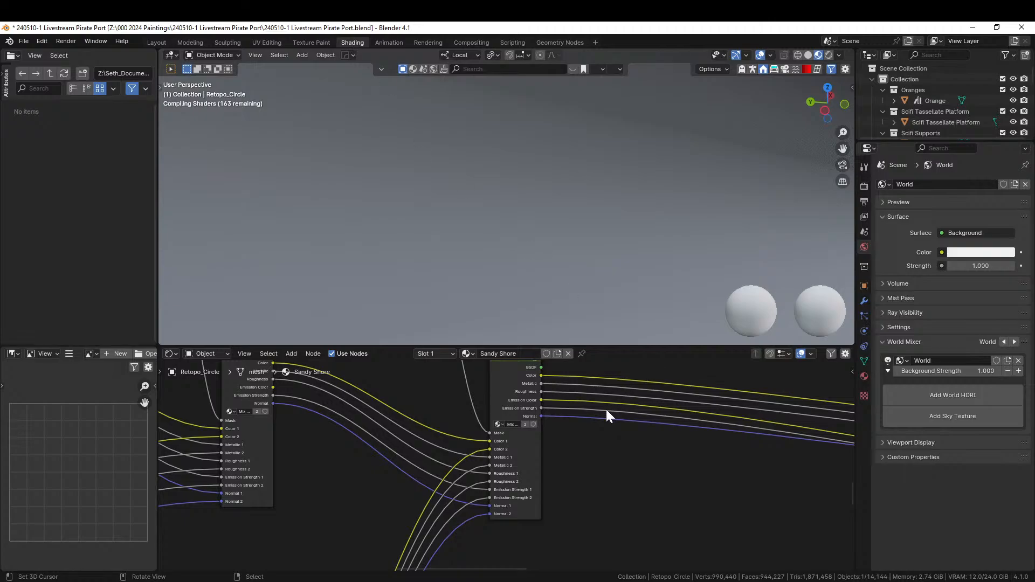
pyautogui.moveTo(621, 471); pyautogui.dragTo(481, 554, button='middle')
pyautogui.scroll(-18, 651, 458)
pyautogui.moveTo(721, 462); pyautogui.dragTo(599, 528, button='middle')
pyautogui.scroll(7, 630, 503)
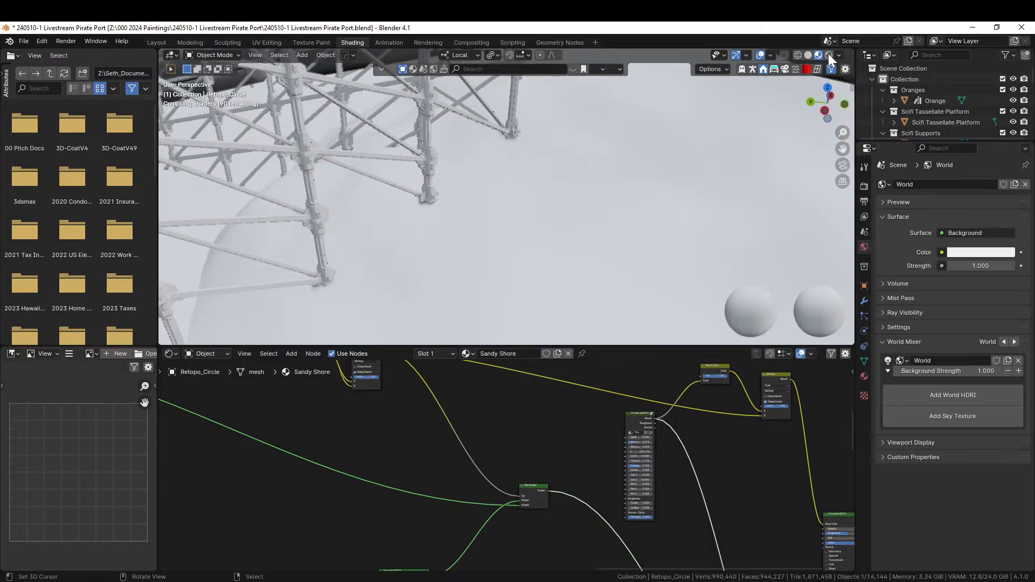
# Switch the viewport to rendered shading, frame the port and select only the terrain.
pyautogui.click(828, 54)
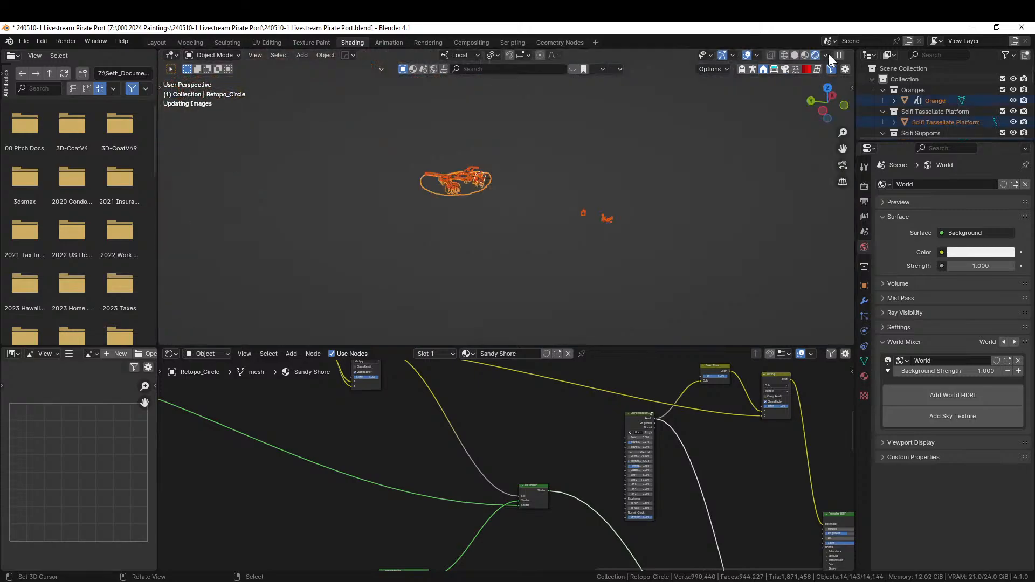
pyautogui.scroll(7, 492, 197)
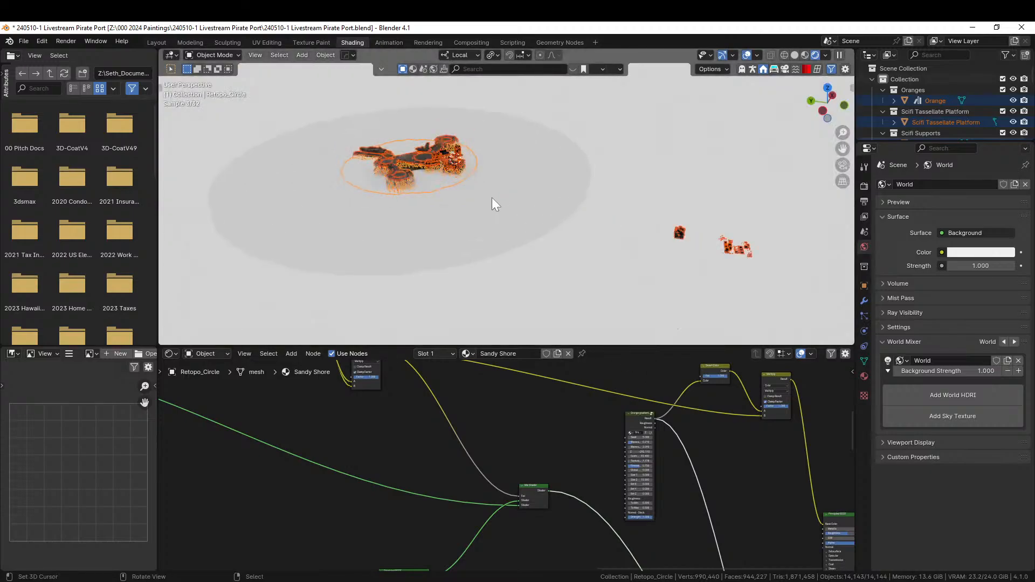
pyautogui.keyDown('shift'); pyautogui.moveTo(486, 199); pyautogui.dragTo(613, 241, button='middle'); pyautogui.keyUp('shift')
pyautogui.scroll(4, 526, 226)
pyautogui.moveTo(527, 227); pyautogui.dragTo(160, 141, button='middle')
pyautogui.moveTo(384, 178); pyautogui.dragTo(418, 141, button='middle')
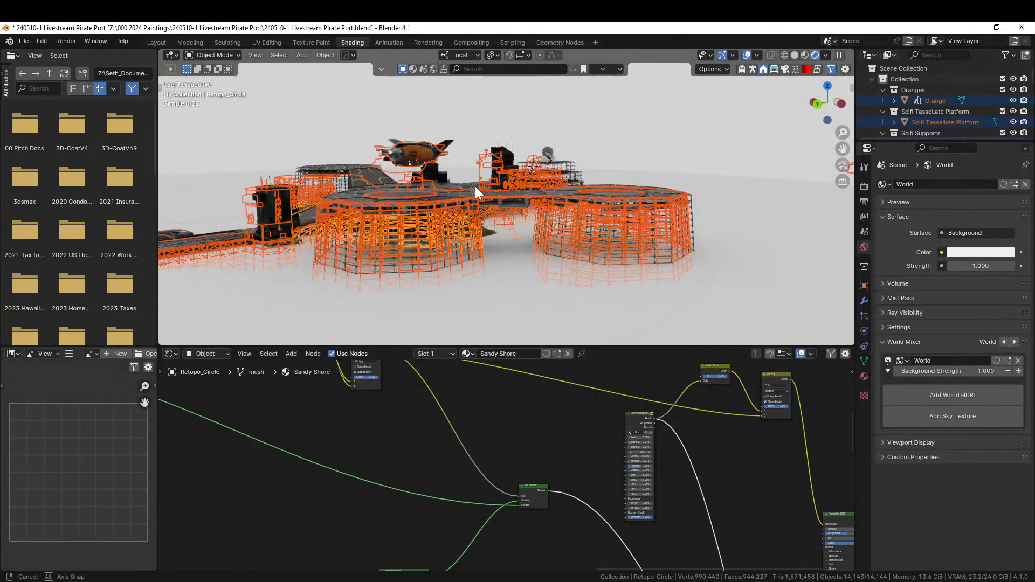
pyautogui.press('KP_Divide')
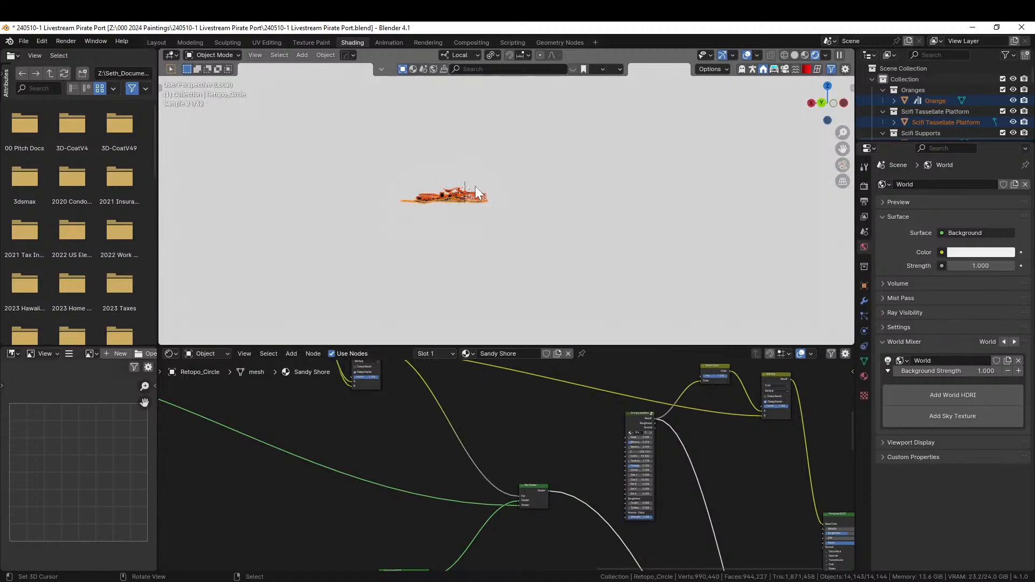
pyautogui.press('KP_Divide')
pyautogui.moveTo(475, 186); pyautogui.dragTo(217, 249, button='middle')
pyautogui.click(241, 244)
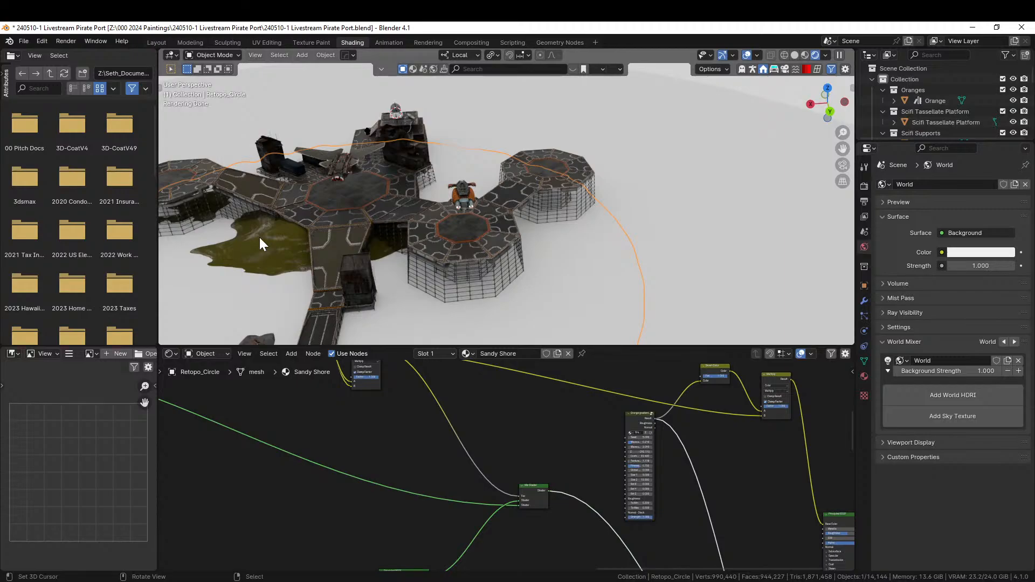
# Set the Z value of the Sandy Shore grunge gradient node to 26.2, checking the sand band at the shoreline.
pyautogui.moveTo(695, 489); pyautogui.dragTo(497, 452, button='middle')
pyautogui.scroll(6, 485, 449)
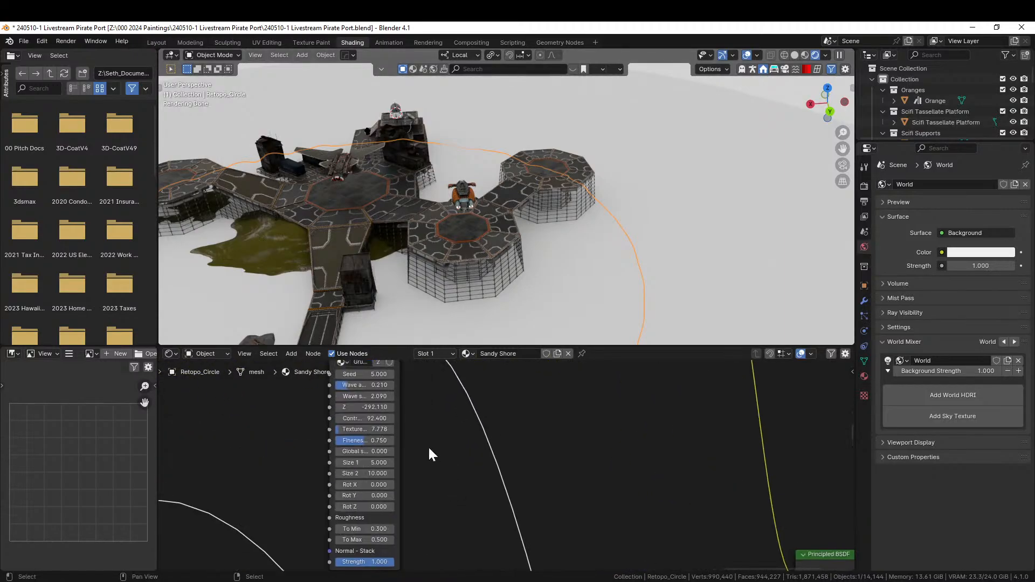
pyautogui.click(365, 407)
pyautogui.write('5')
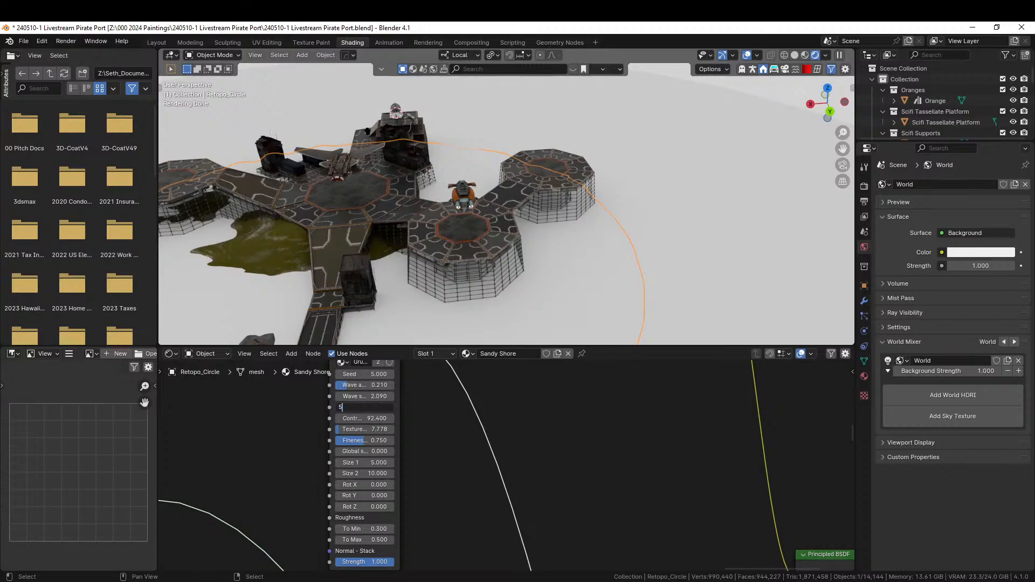
pyautogui.press('Return')
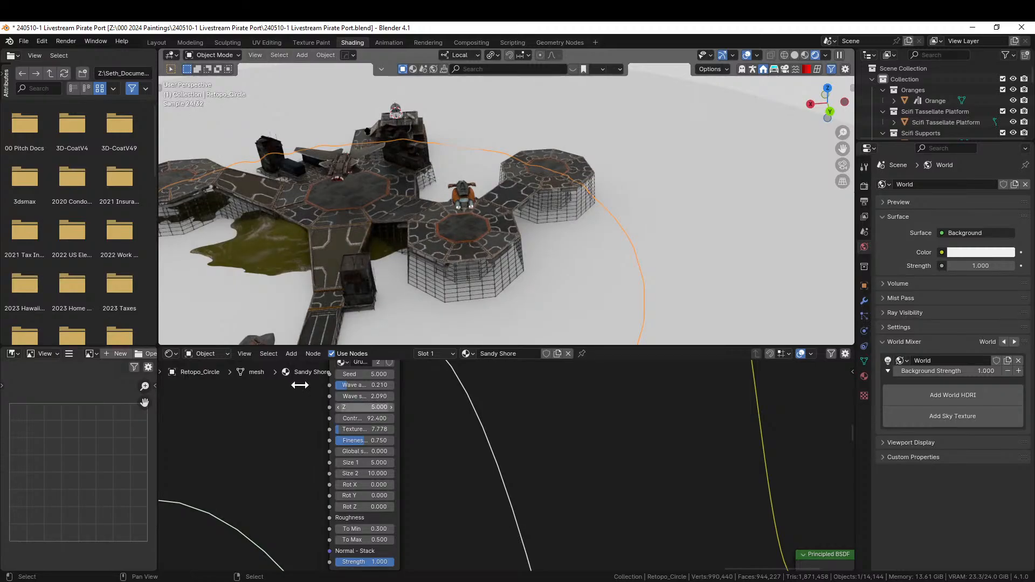
pyautogui.moveTo(370, 409); pyautogui.dragTo(404, 408)
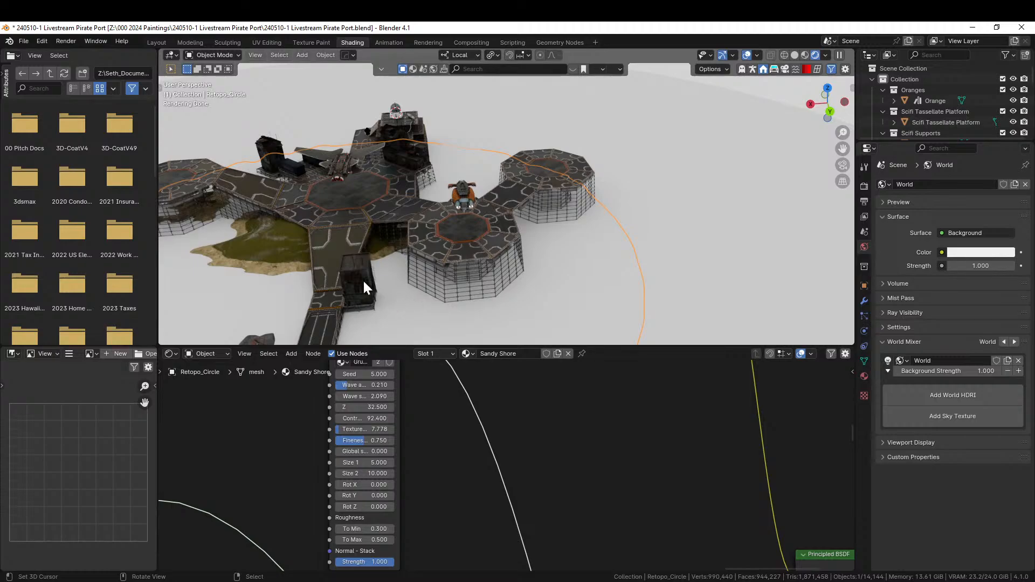
pyautogui.moveTo(339, 282); pyautogui.dragTo(445, 246, button='middle')
pyautogui.scroll(4, 452, 248)
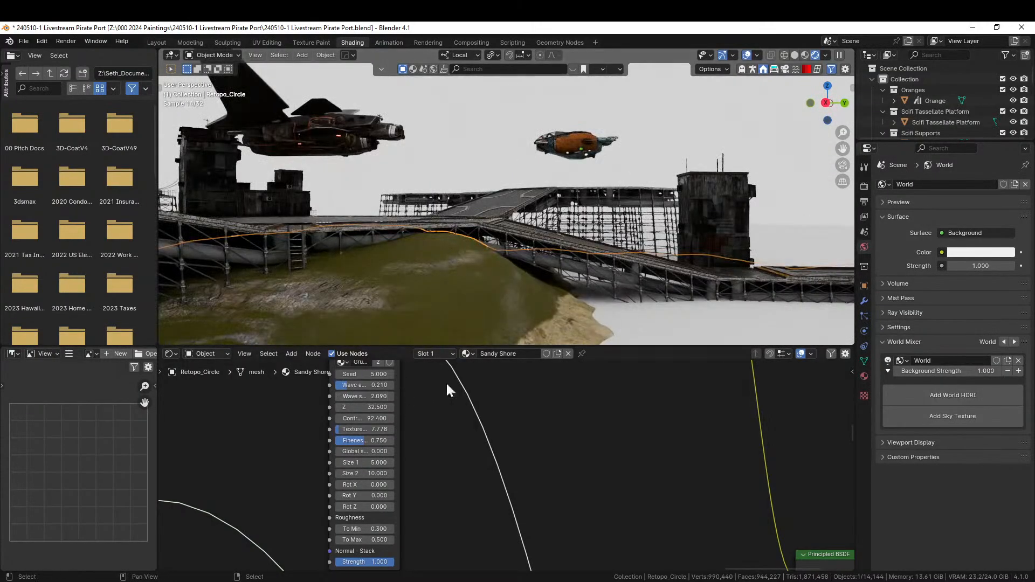
pyautogui.moveTo(483, 300); pyautogui.dragTo(446, 338, button='middle')
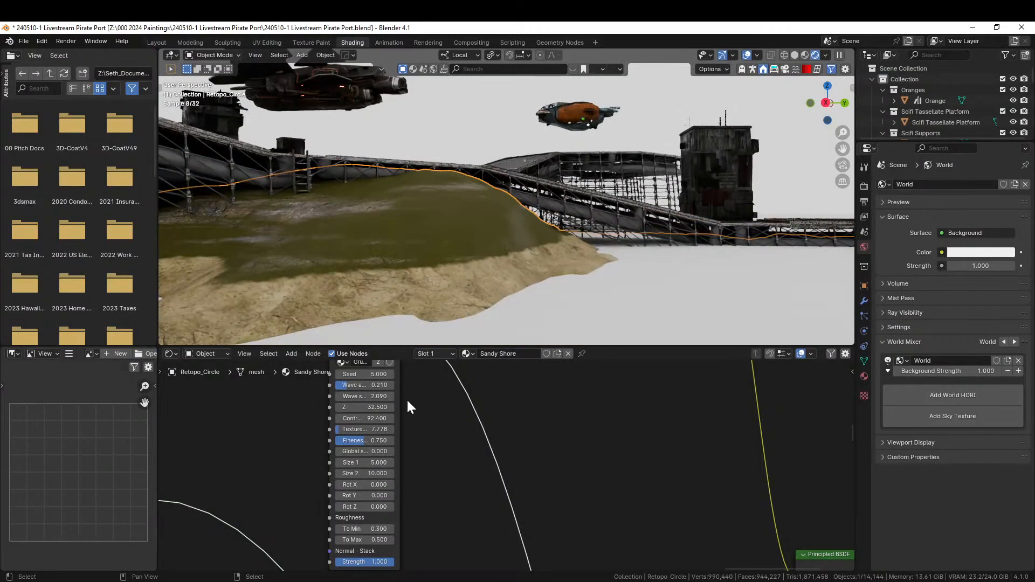
pyautogui.moveTo(377, 408); pyautogui.dragTo(343, 408)
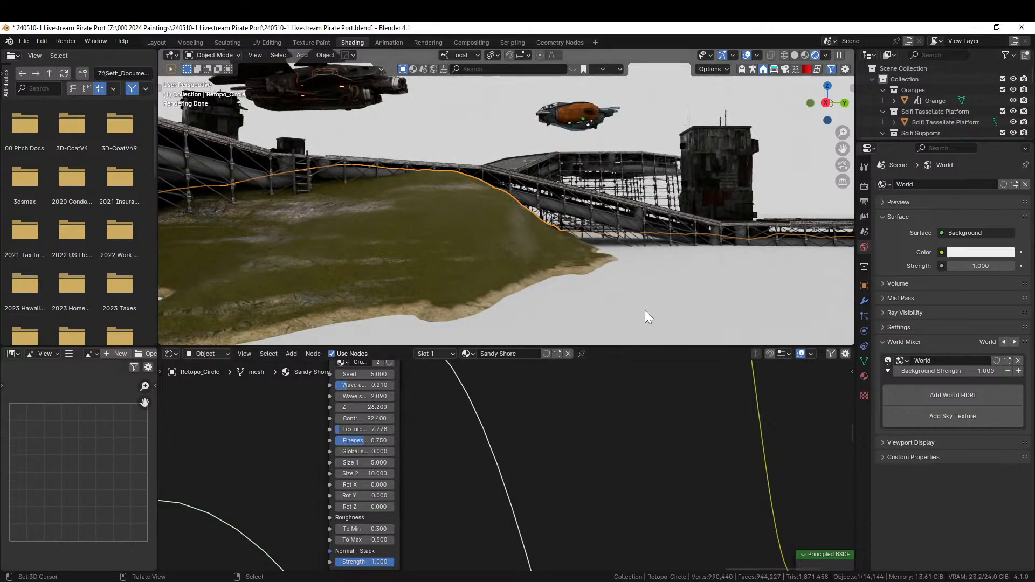
# Examine the port's shoreline from above and the image texture nodes in the Sandy Shore node tree.
pyautogui.moveTo(646, 311); pyautogui.dragTo(562, 57, button='middle')
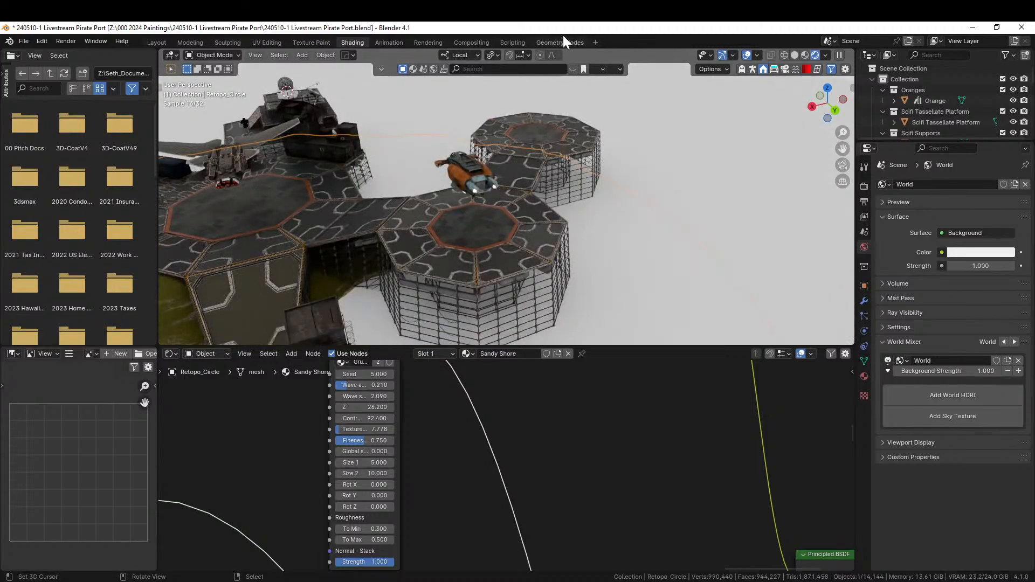
pyautogui.scroll(-4, 552, 171)
pyautogui.keyDown('shift'); pyautogui.moveTo(607, 192); pyautogui.dragTo(651, 183, button='middle'); pyautogui.keyUp('shift')
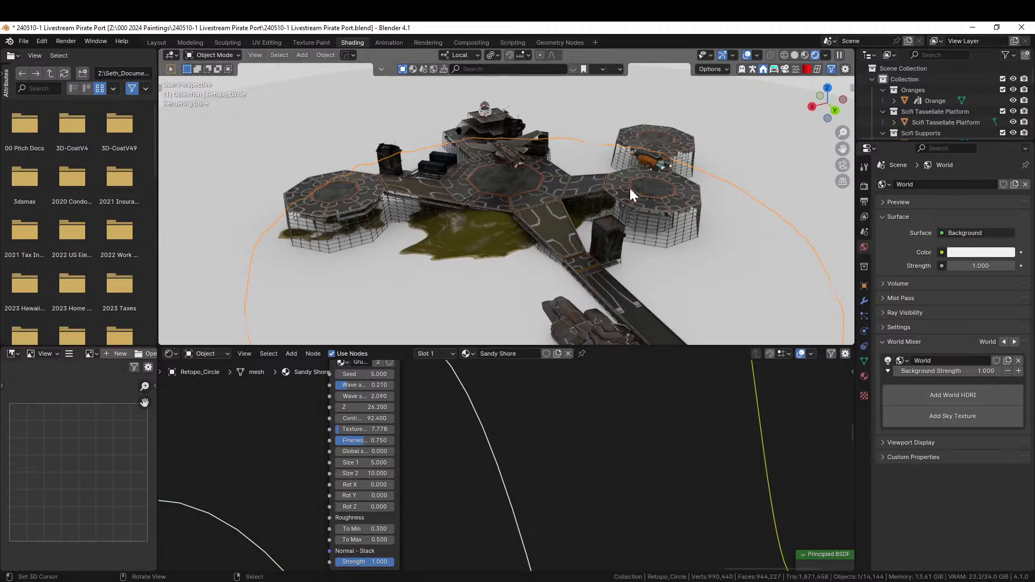
pyautogui.moveTo(562, 435); pyautogui.dragTo(375, 531, button='middle')
pyautogui.scroll(-2, 467, 503)
pyautogui.scroll(-4, 468, 503)
pyautogui.moveTo(470, 502)
pyautogui.mouseDown(button='middle')
pyautogui.moveTo(389, 477)
pyautogui.moveTo(628, 468)
pyautogui.moveTo(592, 446)
pyautogui.moveTo(489, 496)
pyautogui.mouseUp(button='middle')
pyautogui.scroll(14, 623, 466)
pyautogui.scroll(5, 523, 490)
pyautogui.scroll(2, 527, 488)
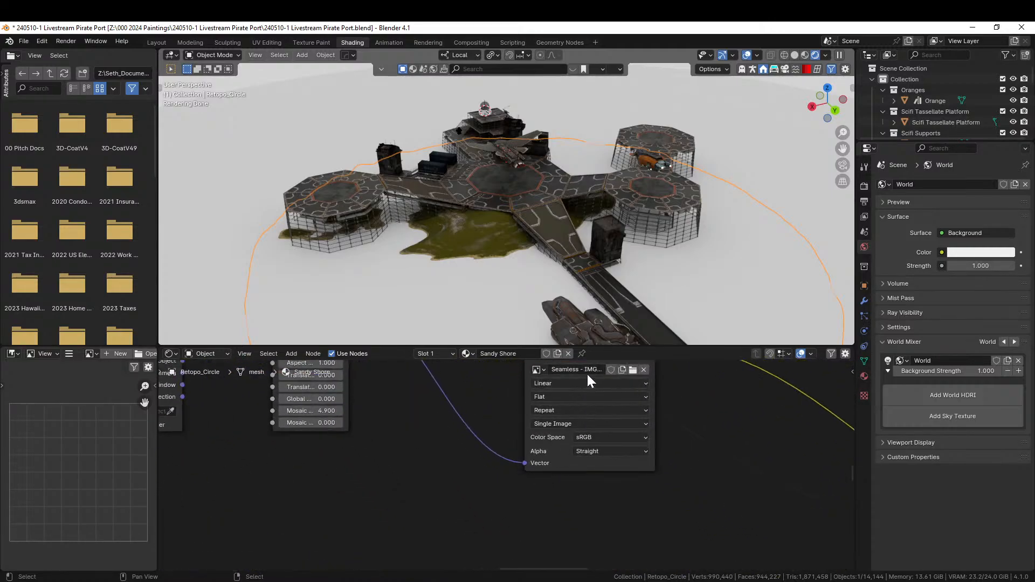
# Preview the noise texture's Color Ramp on the terrain and shift its stops toward black, with the black stop at 0.450.
pyautogui.moveTo(719, 479); pyautogui.dragTo(665, 452, button='middle')
pyautogui.scroll(-4, 485, 409)
pyautogui.scroll(-4, 539, 412)
pyautogui.moveTo(541, 412); pyautogui.dragTo(538, 439, button='middle')
pyautogui.scroll(8, 515, 254)
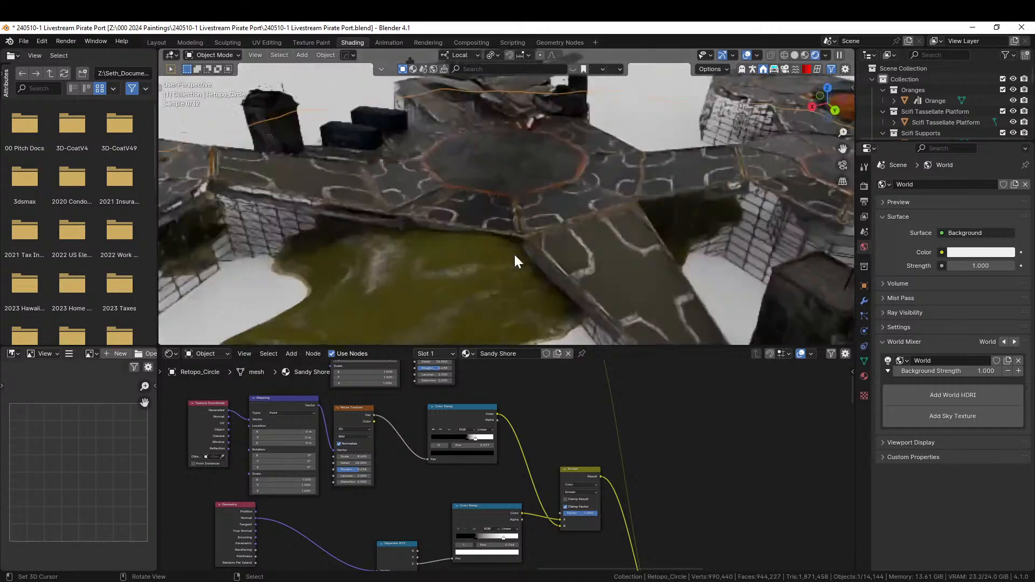
pyautogui.keyDown('ctrl'); pyautogui.keyDown('shift'); pyautogui.click(459, 406); pyautogui.keyUp('shift'); pyautogui.keyUp('ctrl')
pyautogui.scroll(-3, 381, 250)
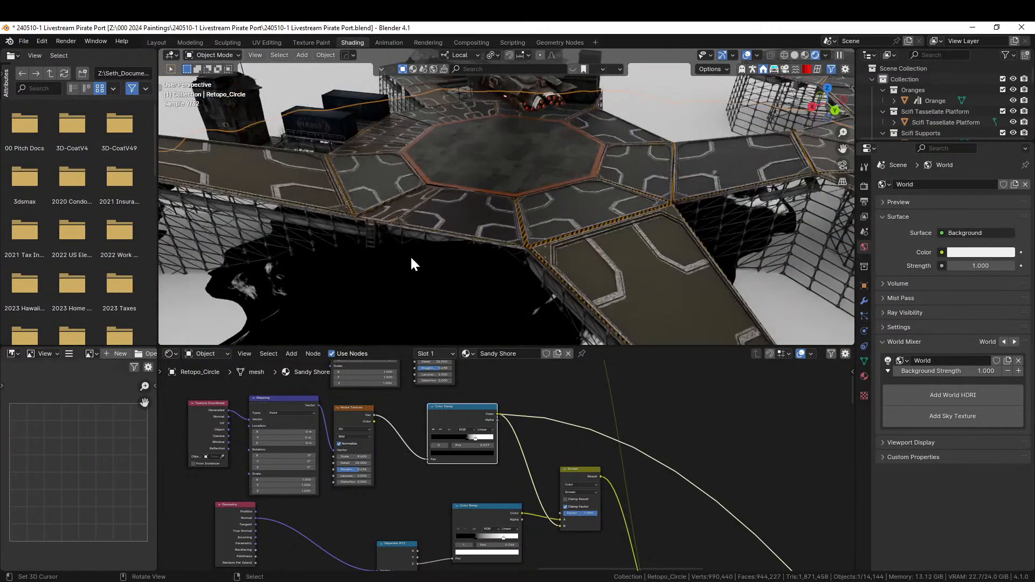
pyautogui.moveTo(464, 439)
pyautogui.mouseDown()
pyautogui.moveTo(444, 439)
pyautogui.moveTo(476, 439)
pyautogui.moveTo(455, 439)
pyautogui.mouseUp()
pyautogui.click(452, 439)
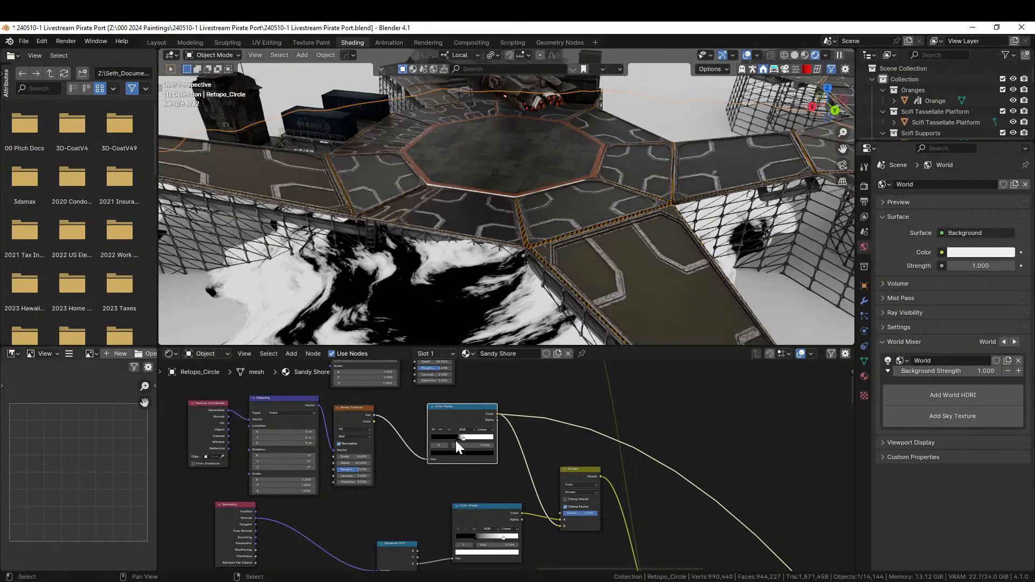
# Preview the Color Ramp driven by the normal's Z on the terrain and move its black stop to 0.623.
pyautogui.moveTo(557, 537); pyautogui.dragTo(552, 422, button='middle')
pyautogui.scroll(3, 483, 432)
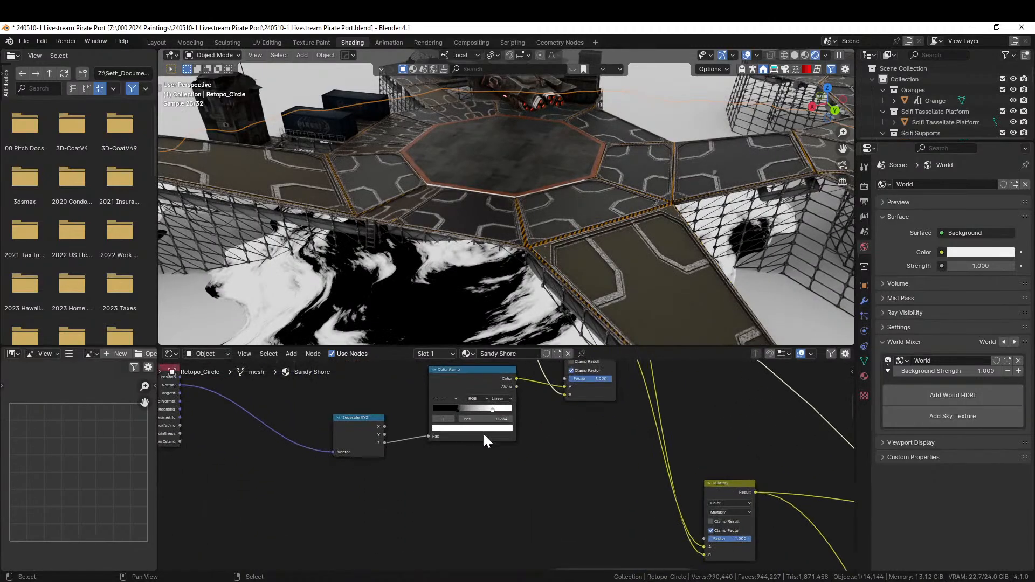
pyautogui.moveTo(533, 461); pyautogui.dragTo(513, 562, button='middle')
pyautogui.keyDown('ctrl'); pyautogui.keyDown('shift'); pyautogui.click(461, 471); pyautogui.keyUp('shift'); pyautogui.keyUp('ctrl')
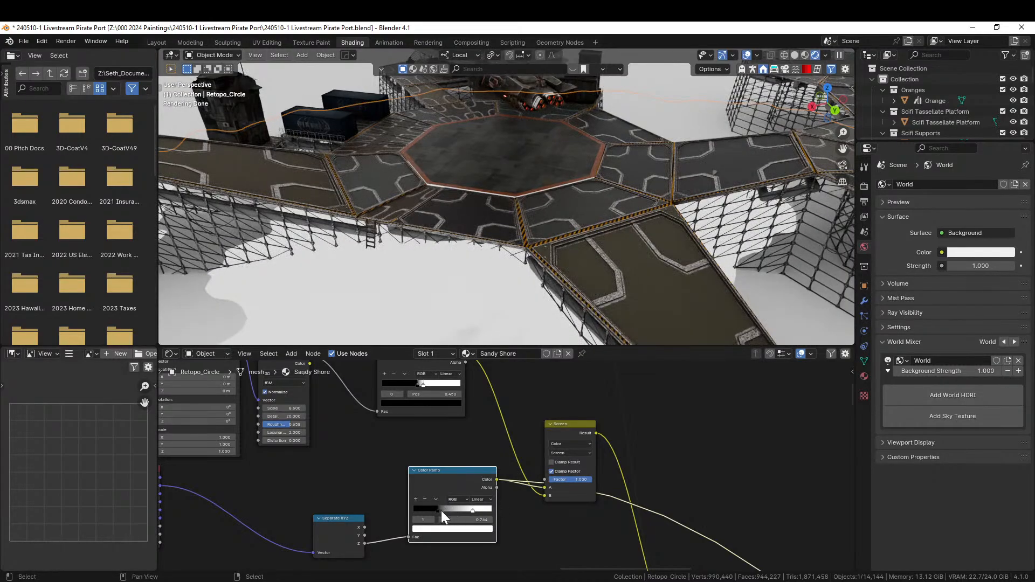
pyautogui.scroll(2, 510, 498)
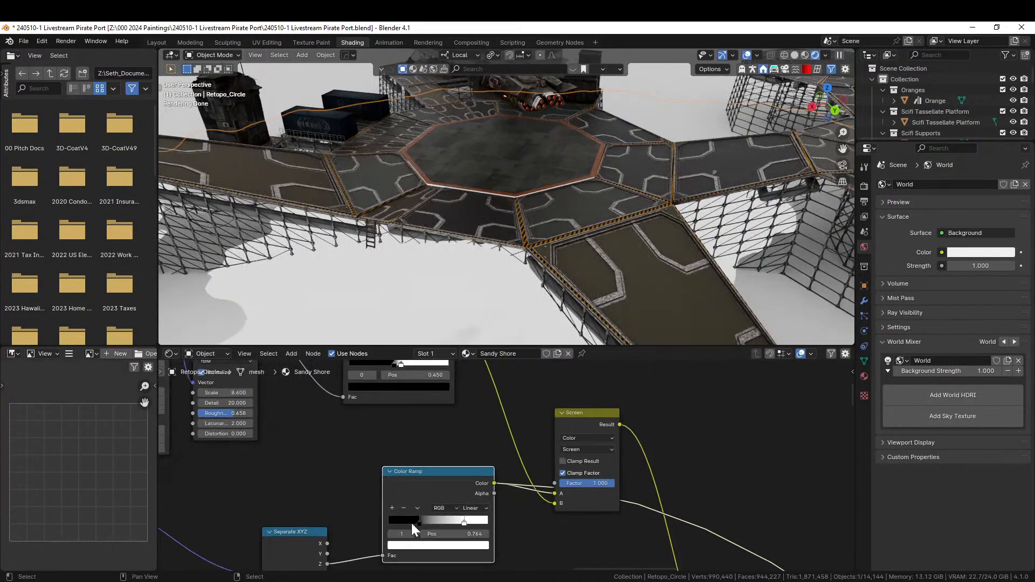
pyautogui.moveTo(419, 522); pyautogui.dragTo(451, 526)
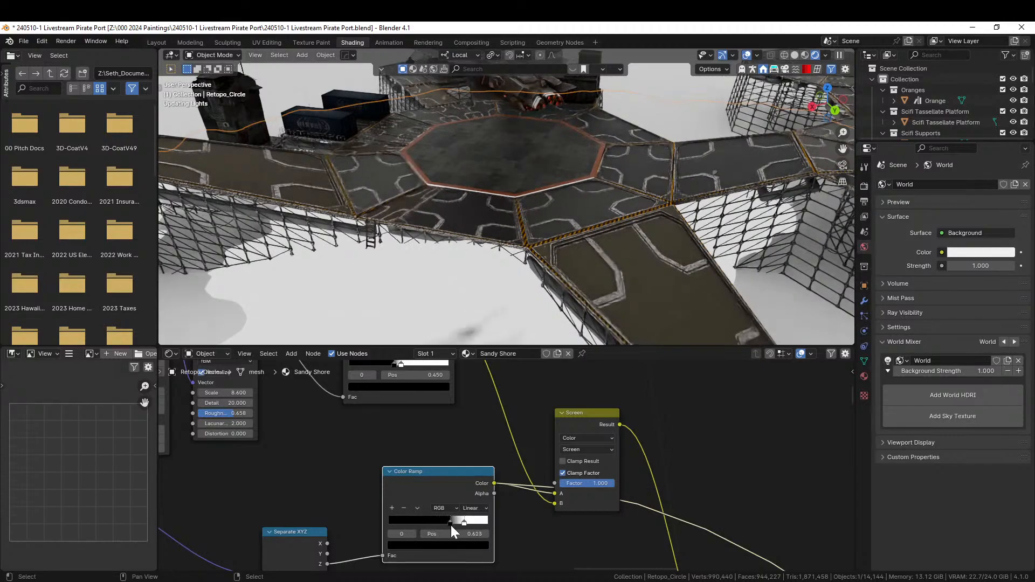
pyautogui.moveTo(696, 484); pyautogui.dragTo(423, 495, button='middle')
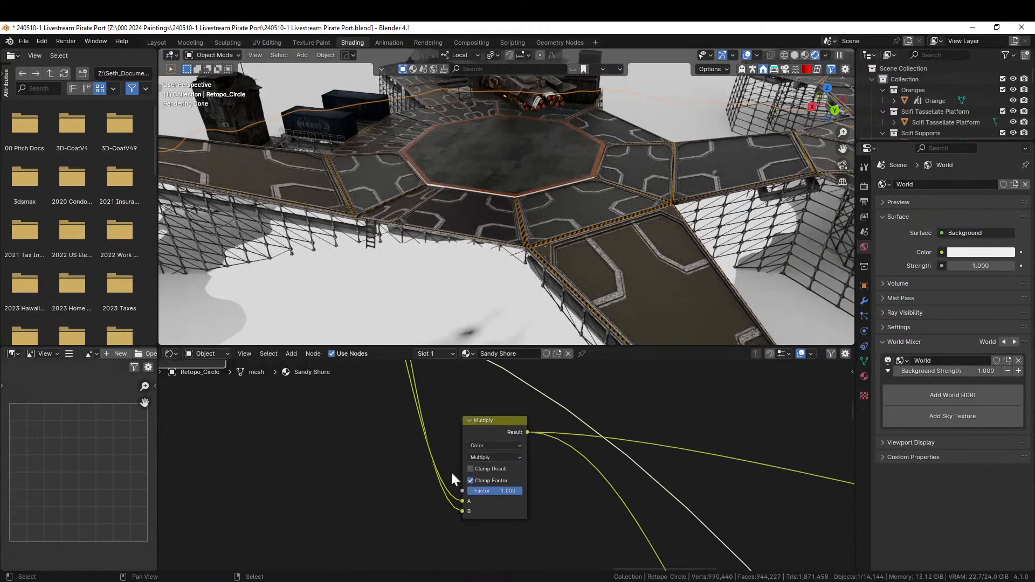
pyautogui.scroll(-6, 493, 422)
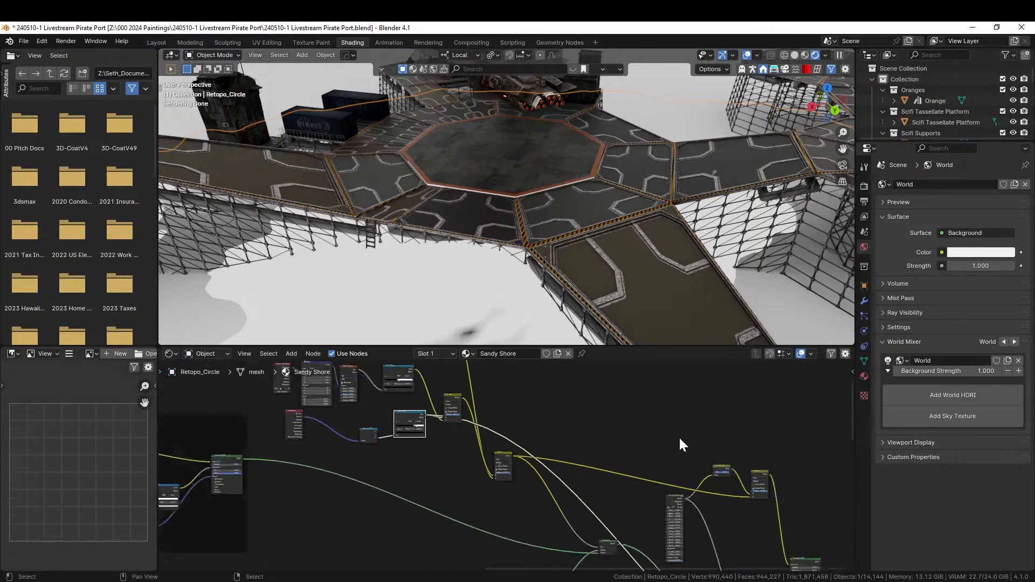
# Output the final Mix Shader on the terrain again and shift the normal-driven Color Ramp's black stop to 0.973.
pyautogui.moveTo(629, 435); pyautogui.dragTo(260, 570, button='middle')
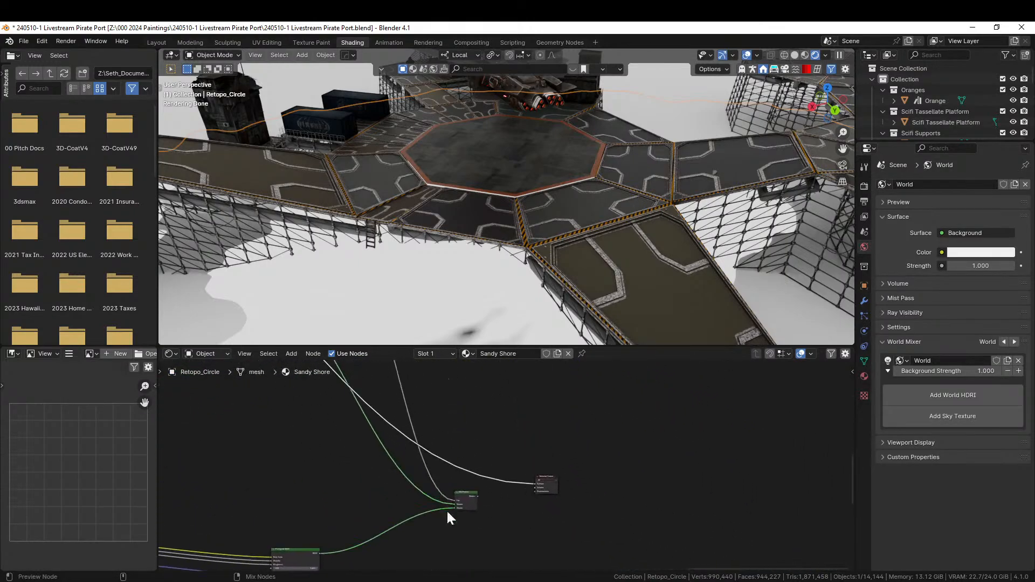
pyautogui.keyDown('ctrl'); pyautogui.keyDown('shift'); pyautogui.click(467, 491); pyautogui.keyUp('shift'); pyautogui.keyUp('ctrl')
pyautogui.moveTo(410, 353); pyautogui.dragTo(572, 385, button='middle')
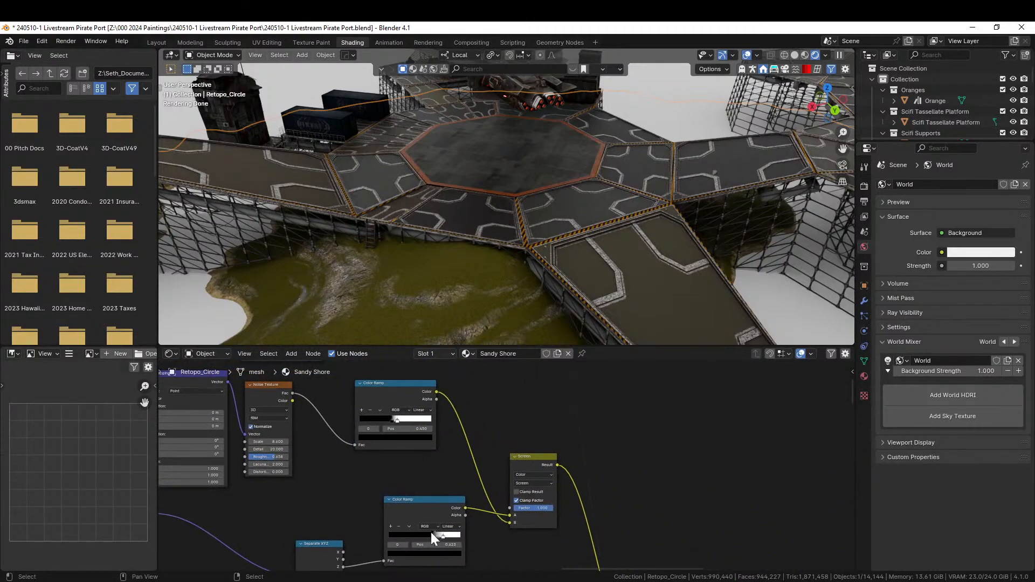
pyautogui.moveTo(410, 536); pyautogui.dragTo(460, 543)
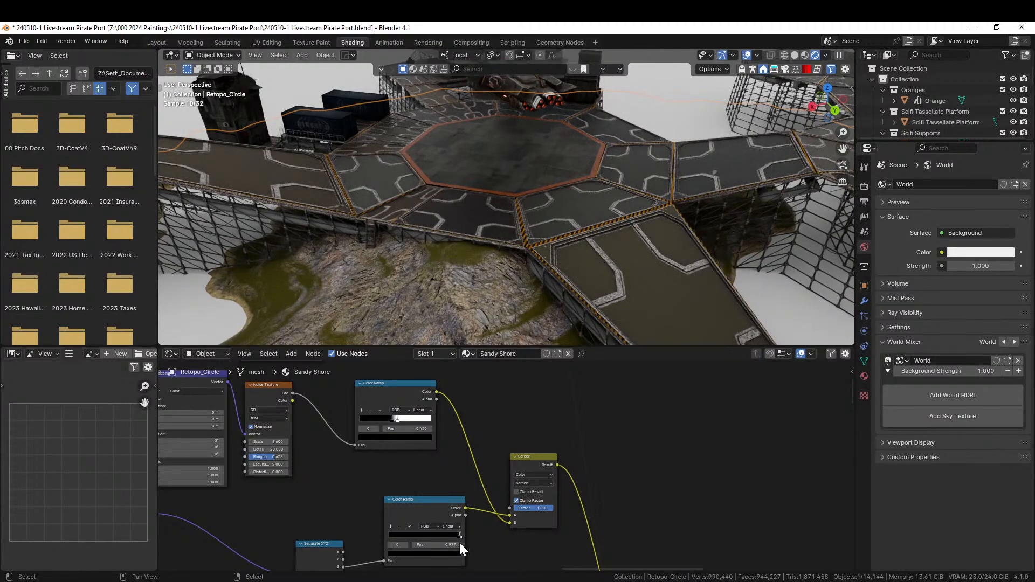
# Set the noise Color Ramp's white stop to 0.755 and the normal-driven Color Ramp's black stop to 0.932.
pyautogui.scroll(3, 451, 513)
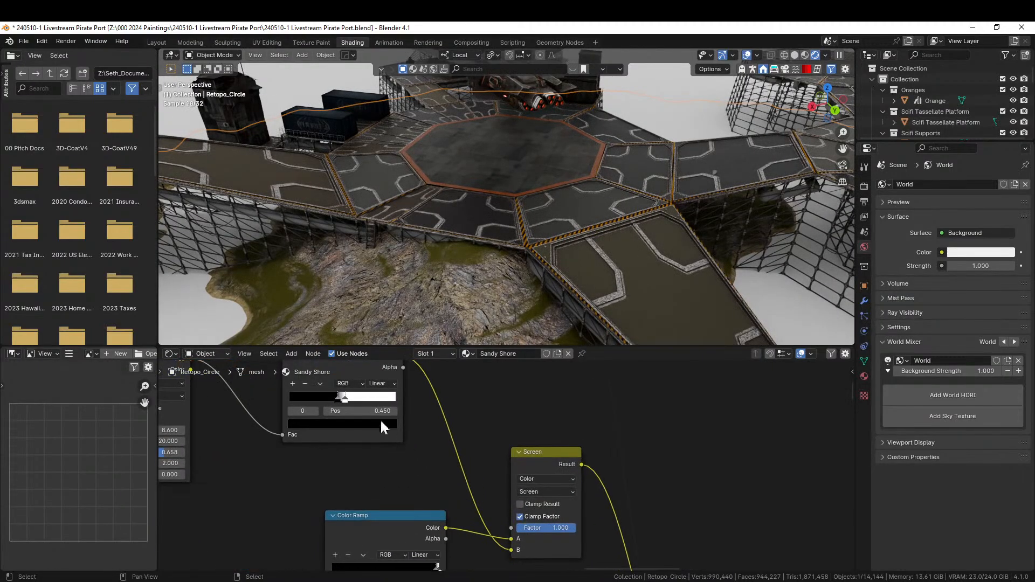
pyautogui.moveTo(345, 400); pyautogui.dragTo(370, 404)
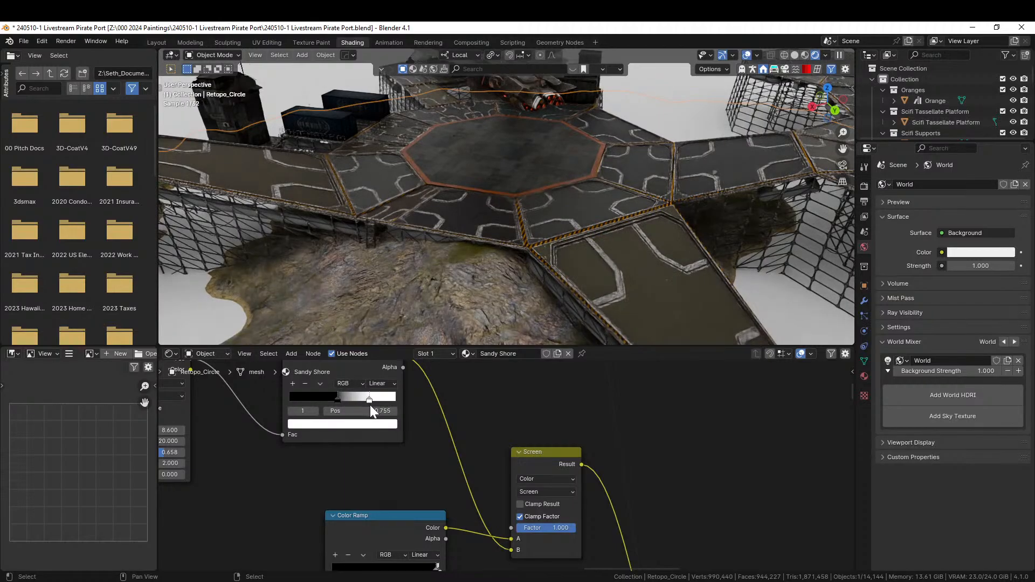
pyautogui.moveTo(412, 470); pyautogui.dragTo(460, 392, button='middle')
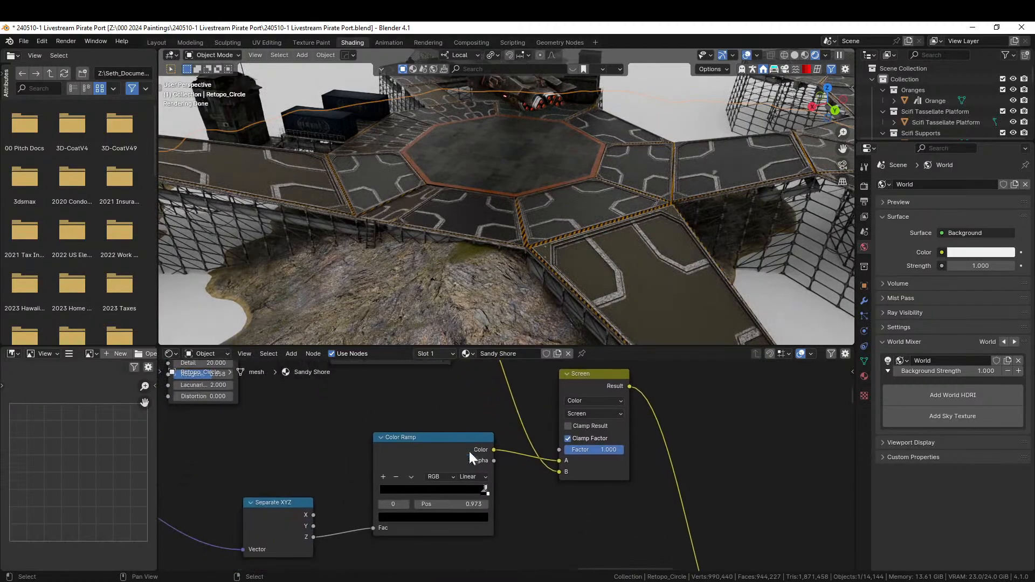
pyautogui.moveTo(483, 491); pyautogui.dragTo(475, 490)
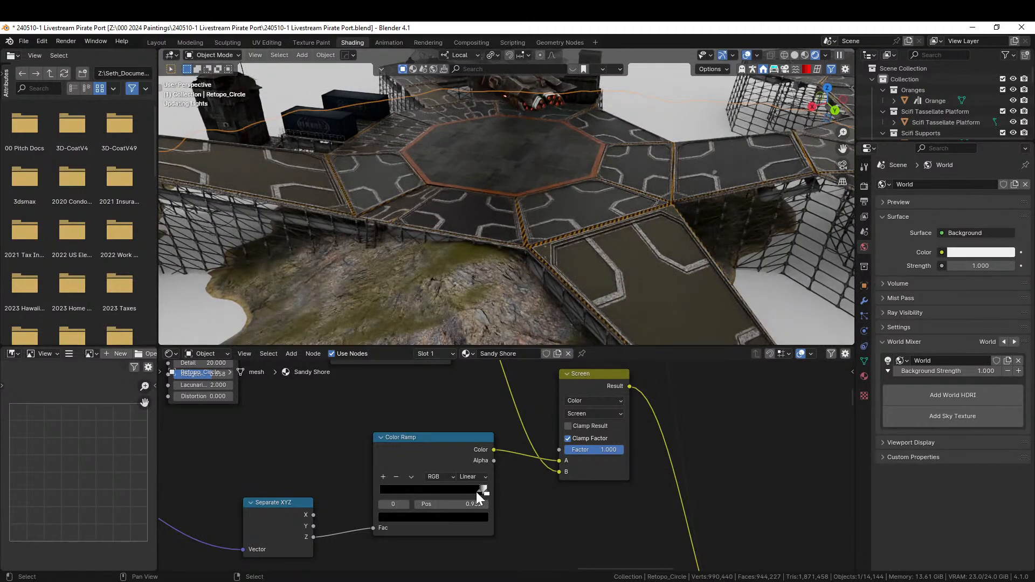
pyautogui.scroll(-4, 439, 315)
pyautogui.moveTo(419, 341); pyautogui.dragTo(483, 311, button='middle')
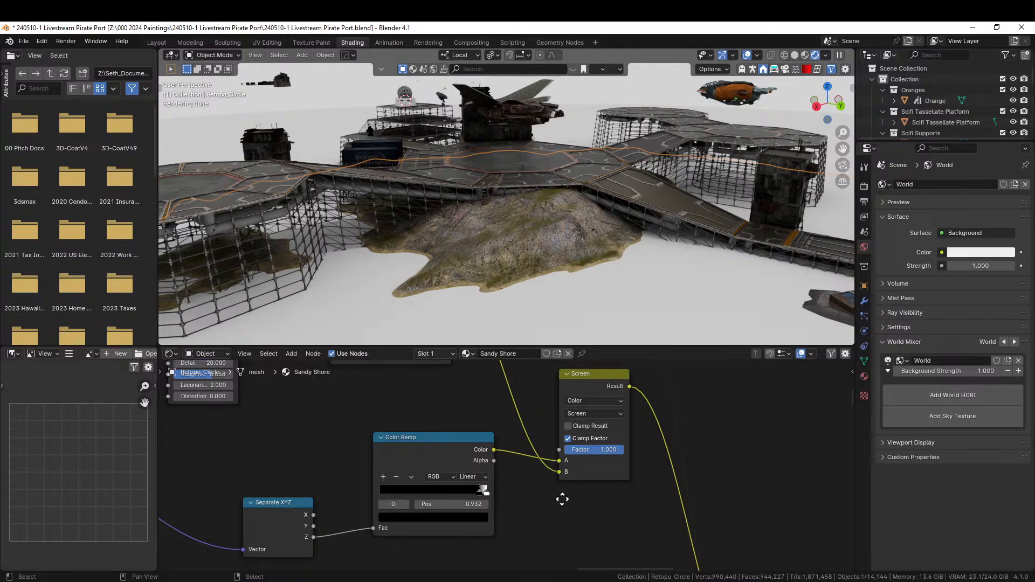
# Display the freeseams-11.jpg.001 grass texture from the Sandy Shore node tree in the image editor.
pyautogui.moveTo(560, 495); pyautogui.dragTo(468, 529, button='middle')
pyautogui.scroll(5, 467, 520)
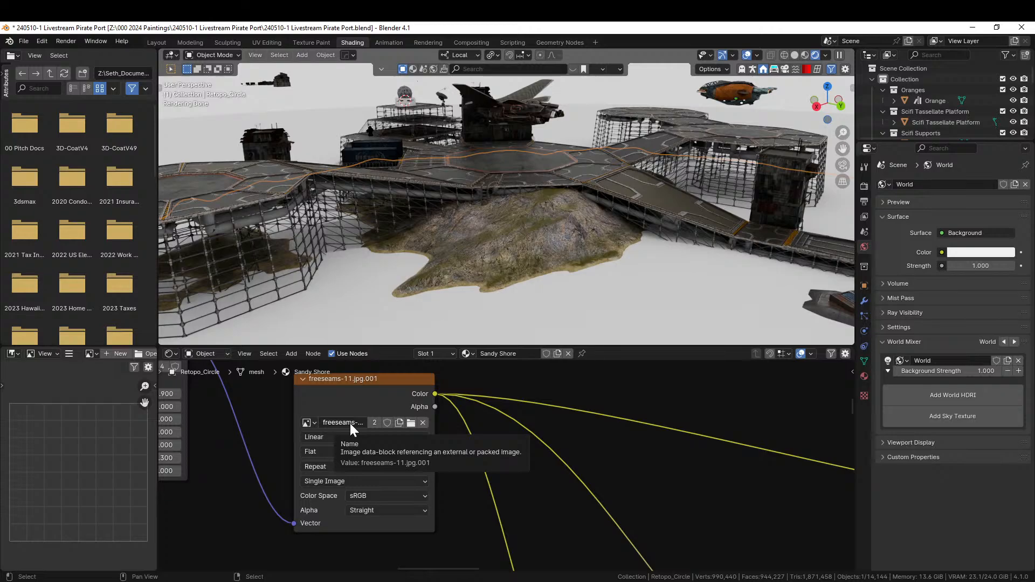
pyautogui.click(348, 380)
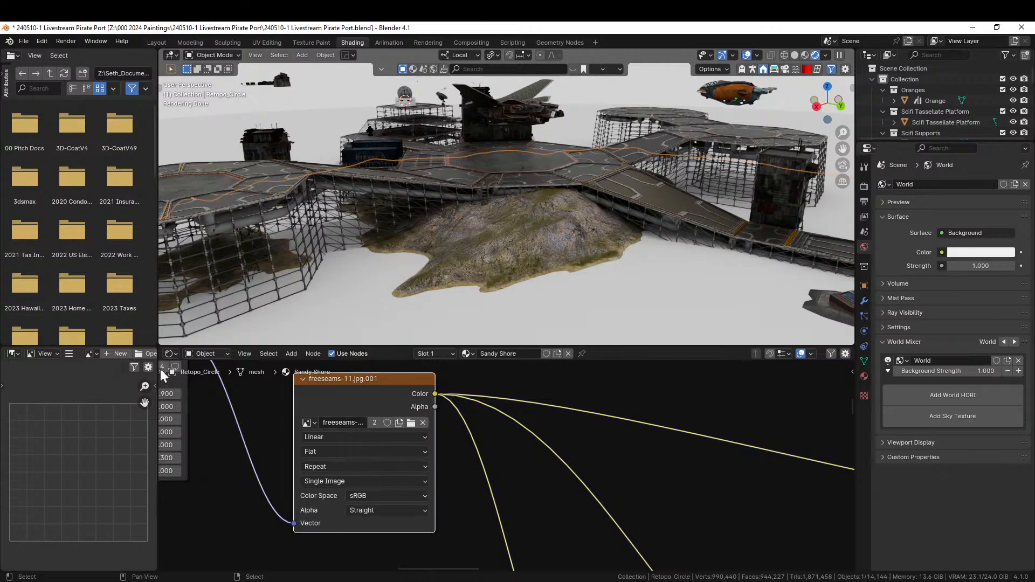
pyautogui.click(91, 354)
pyautogui.write('f')
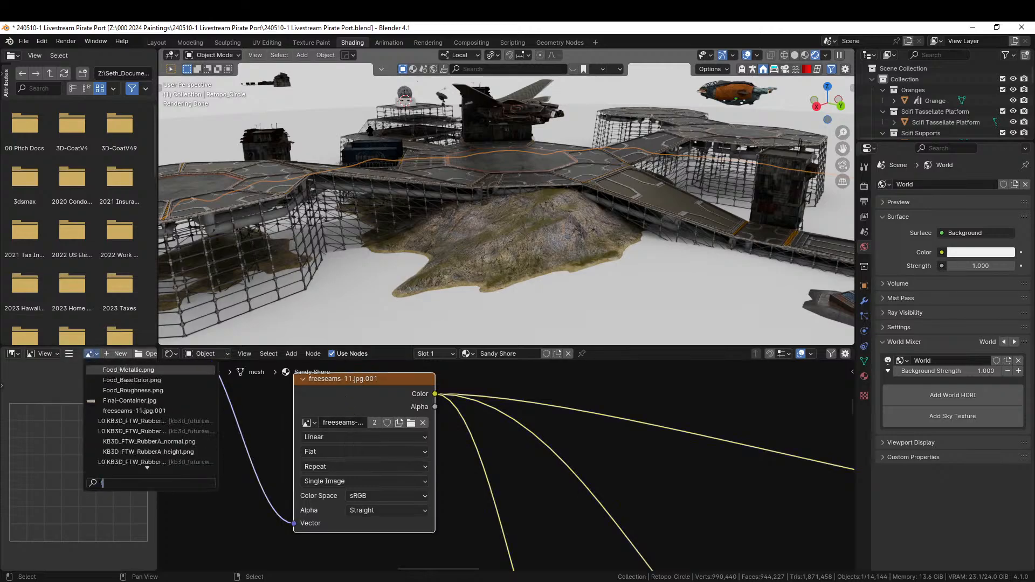
pyautogui.write('ree')
pyautogui.press('Return')
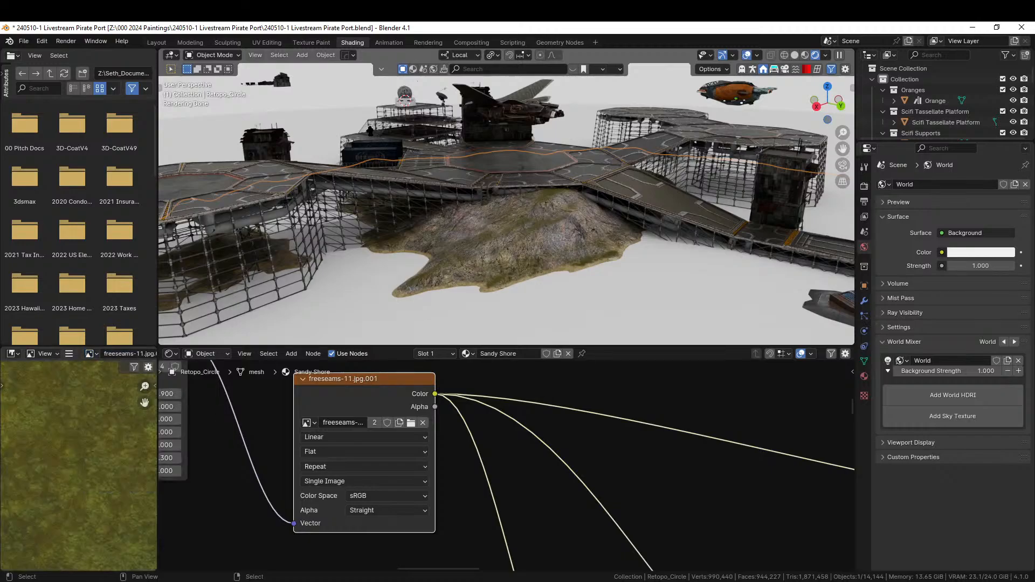
# Select the seamless rock image texture node and move it away from its Color Ramp to free up space.
pyautogui.scroll(-6, 484, 459)
pyautogui.moveTo(487, 460); pyautogui.dragTo(162, 559, button='middle')
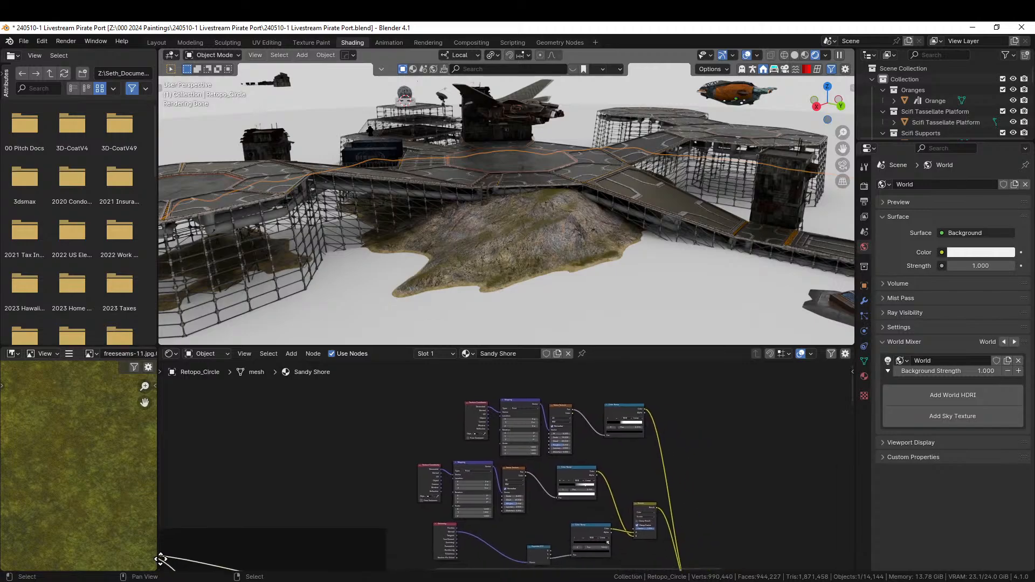
pyautogui.moveTo(358, 529); pyautogui.dragTo(331, 377, button='middle')
pyautogui.click(421, 457)
pyautogui.scroll(2, 425, 485)
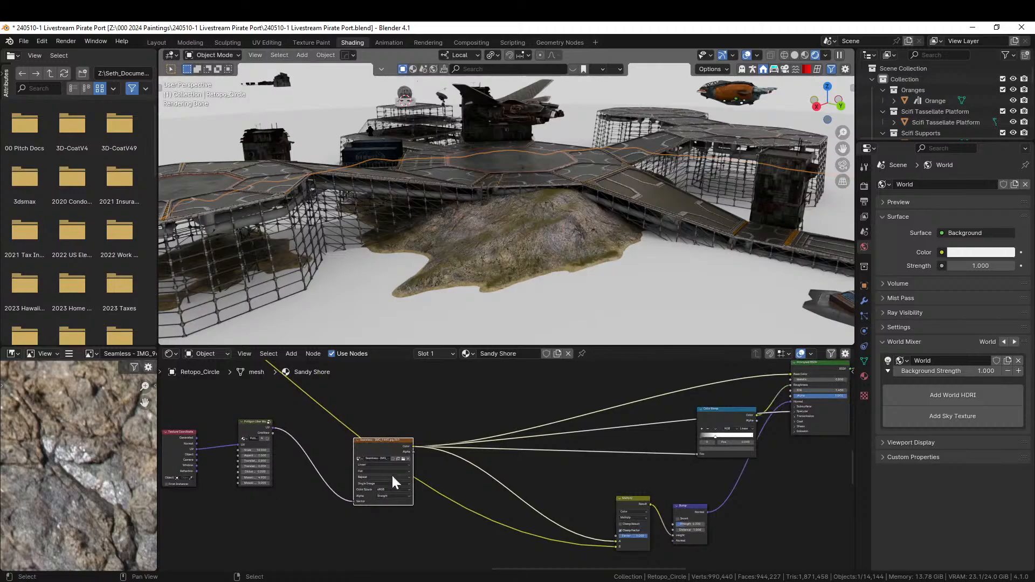
pyautogui.scroll(3, 385, 453)
pyautogui.moveTo(374, 442); pyautogui.dragTo(297, 464)
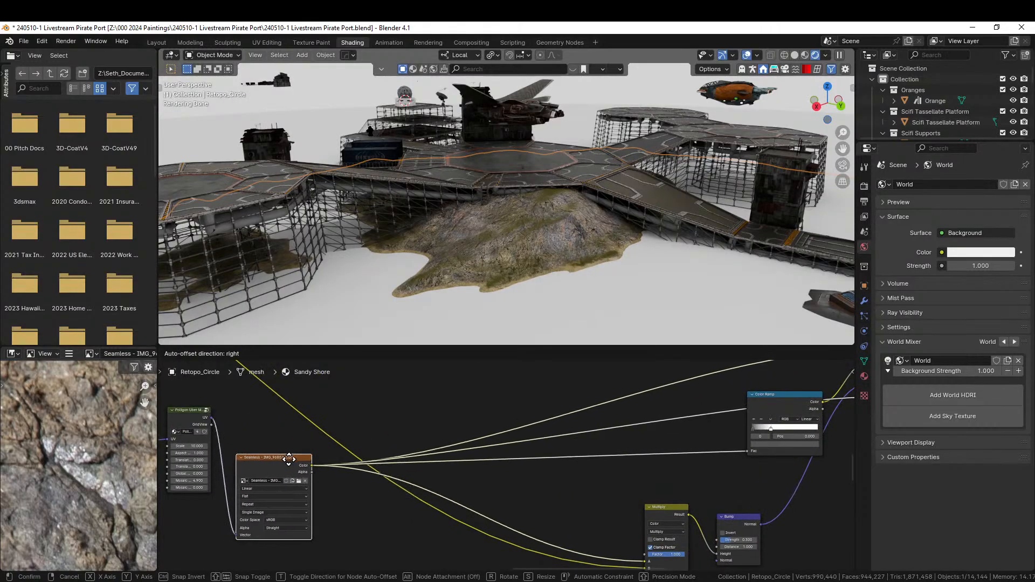
# Insert a Hue/Saturation/Value node between the rock image texture and the Principled BSDF's Base Color.
pyautogui.moveTo(542, 447); pyautogui.dragTo(462, 500, button='middle')
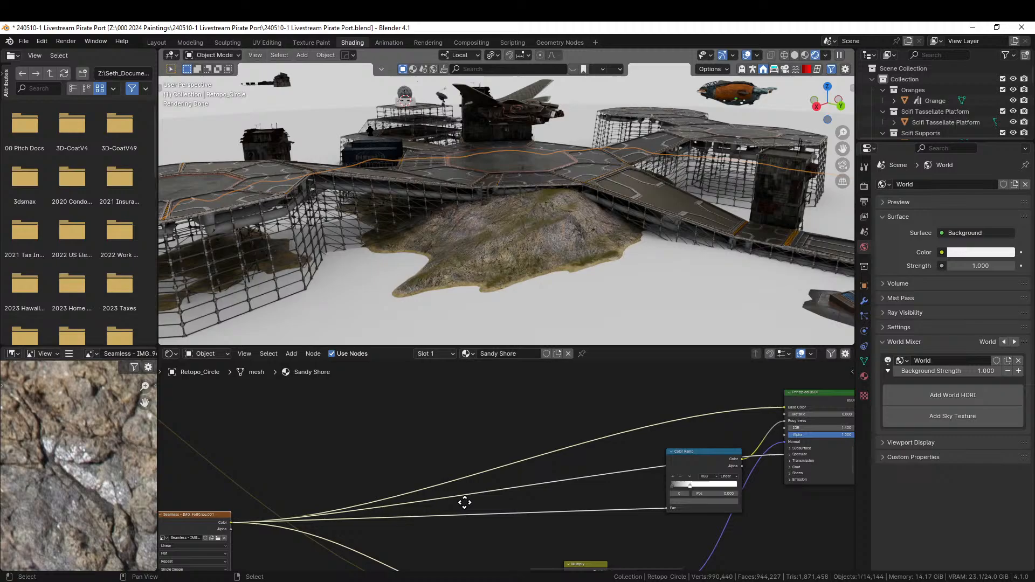
pyautogui.hotkey('shift', 'a')
pyautogui.click(449, 416)
pyautogui.write('hue')
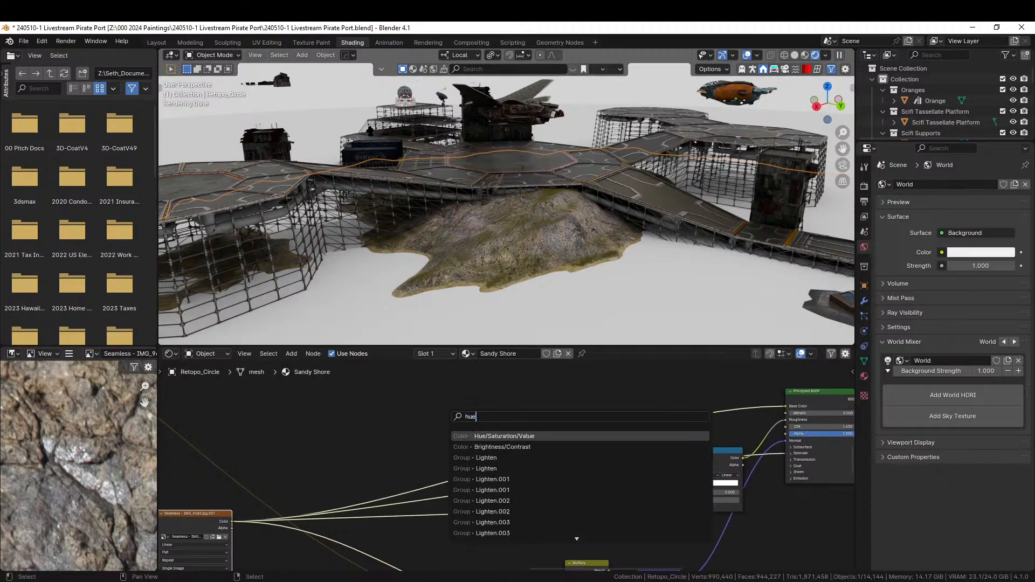
pyautogui.press('Return')
pyautogui.click(534, 403)
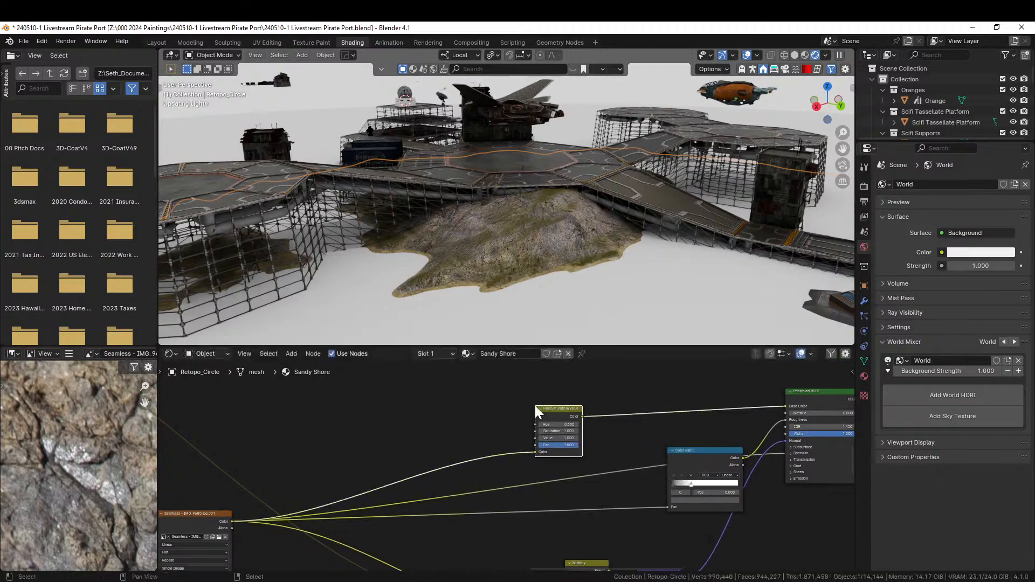
# Darken and desaturate the rock by setting the Hue/Saturation/Value node's Value to 0.5 and Saturation to 0.8.
pyautogui.scroll(2, 535, 404)
pyautogui.scroll(2, 536, 406)
pyautogui.doubleClick(593, 410)
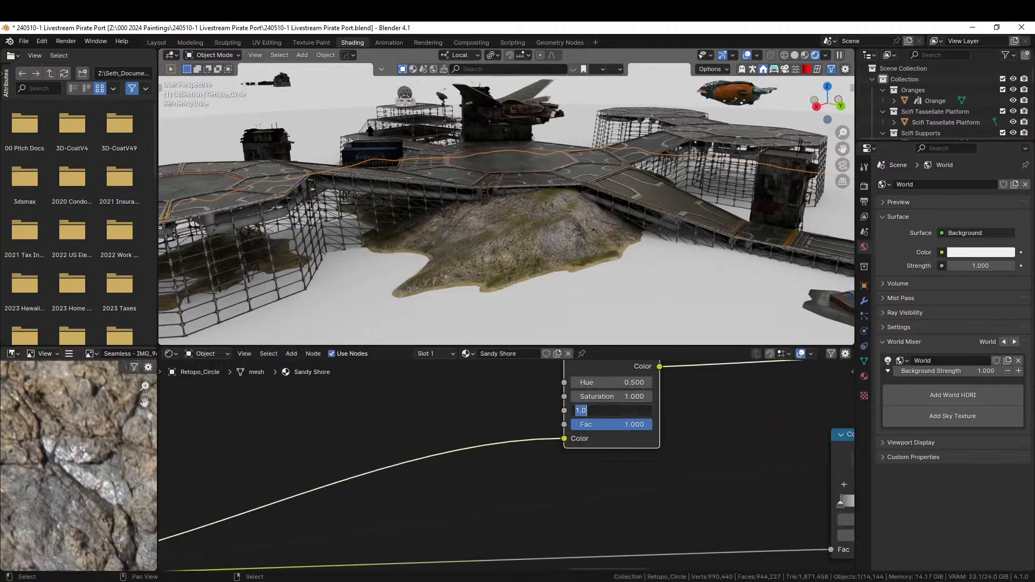
pyautogui.write('.5')
pyautogui.press('Return')
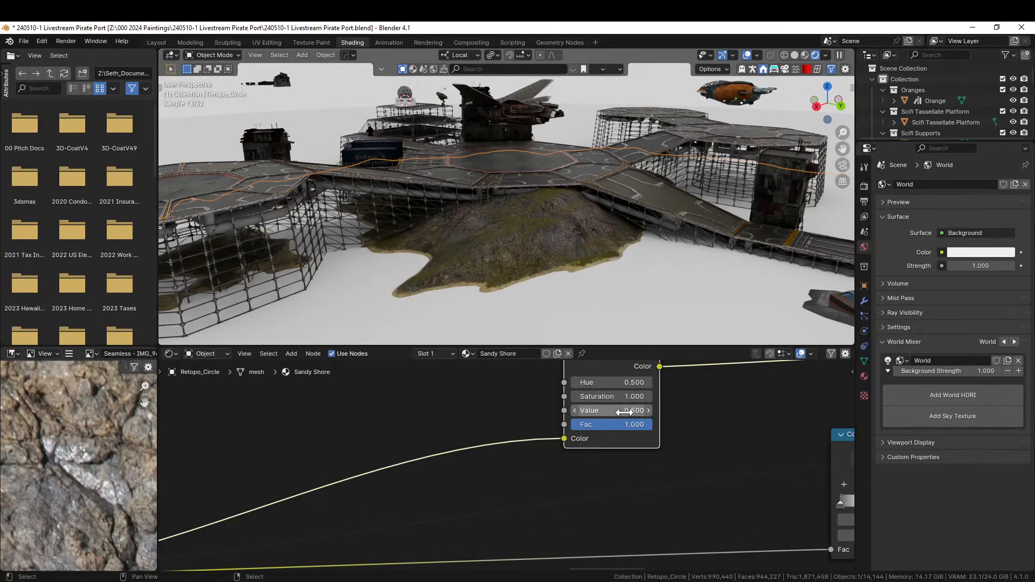
pyautogui.scroll(4, 602, 258)
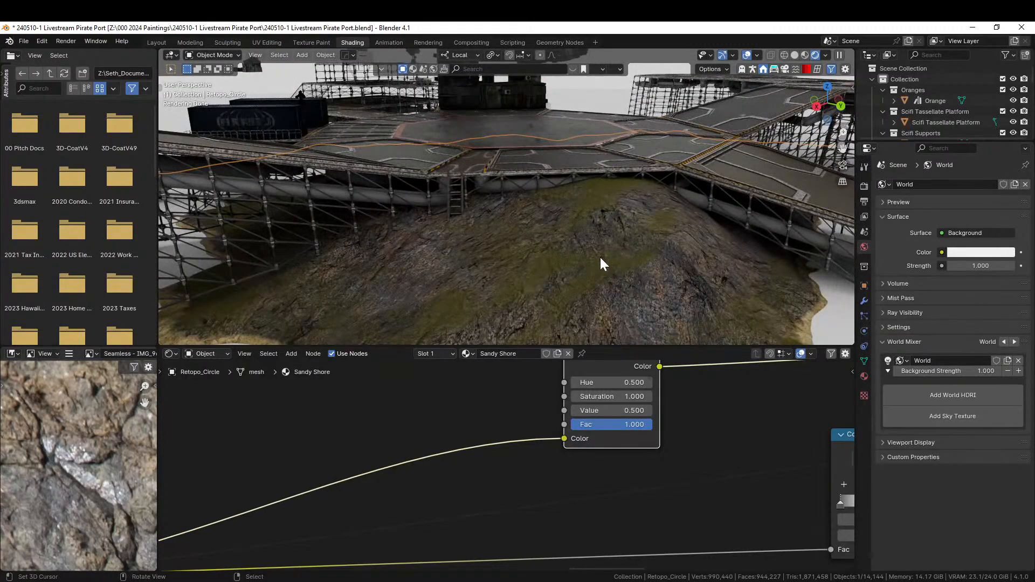
pyautogui.doubleClick(634, 397)
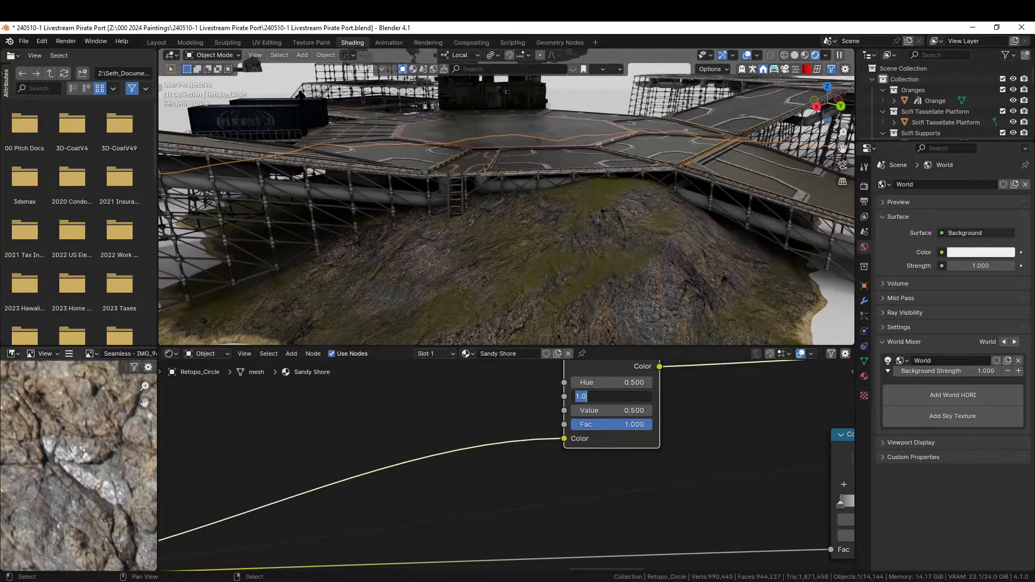
pyautogui.write('0.8')
pyautogui.press('Return')
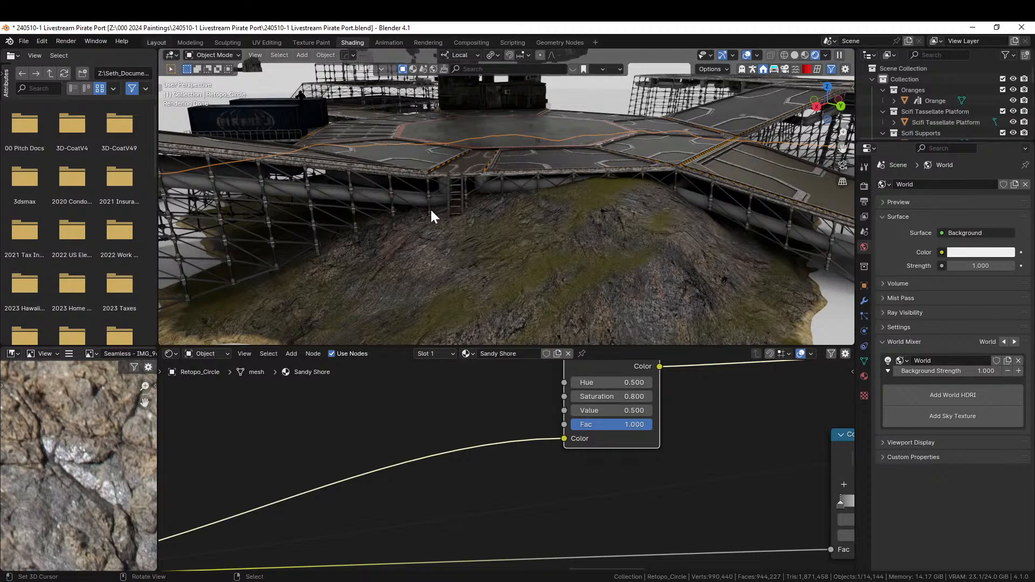
# In the Layout workspace, apply the Distressed Hull Texture with Chevrons.003 material to the pipes under the landing pads.
pyautogui.hotkey('ctrl', 'pageup')
pyautogui.hotkey('ctrl', 'pageup')
pyautogui.hotkey('ctrl', 'pageup')
pyautogui.hotkey('ctrl', 'pageup')
pyautogui.hotkey('ctrl', 'pageup')
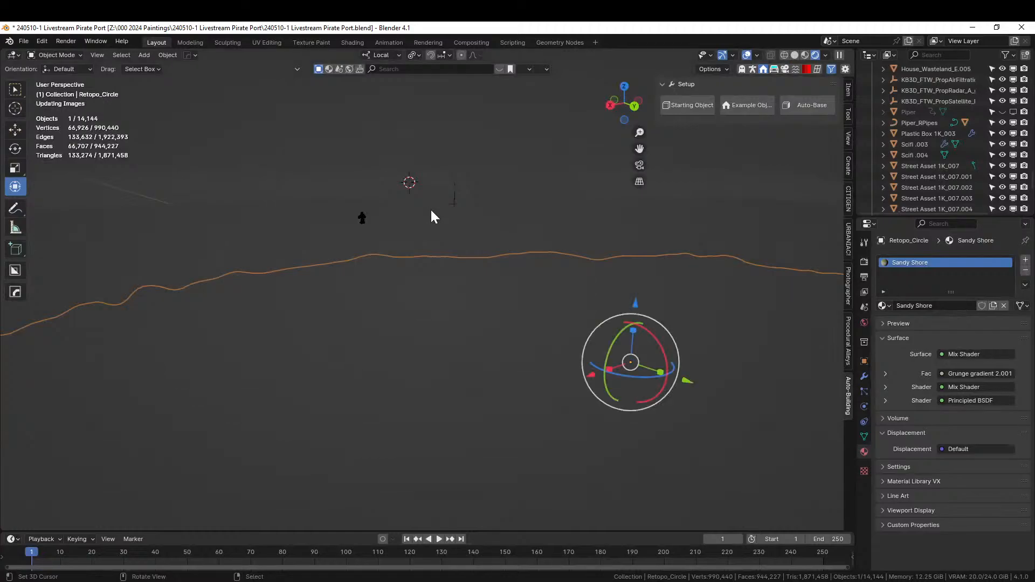
pyautogui.scroll(3, 281, 349)
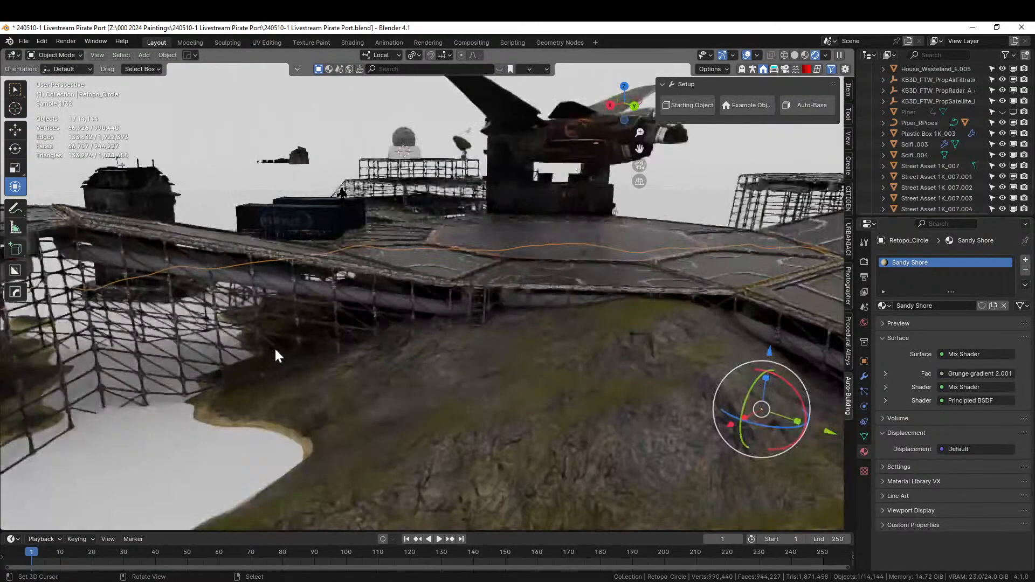
pyautogui.keyDown('shift'); pyautogui.moveTo(367, 380); pyautogui.dragTo(464, 391, button='middle'); pyautogui.keyUp('shift')
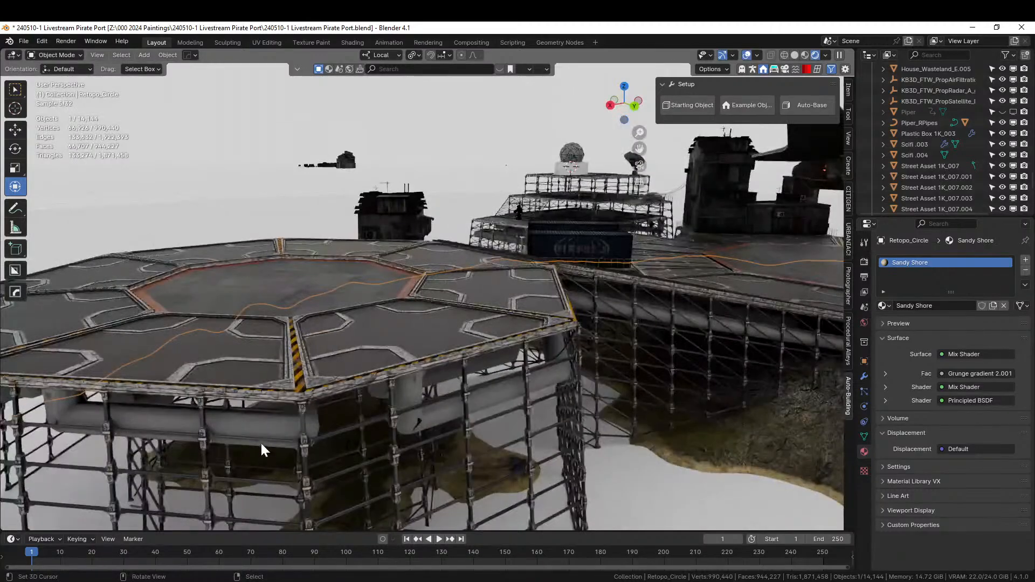
pyautogui.click(261, 426)
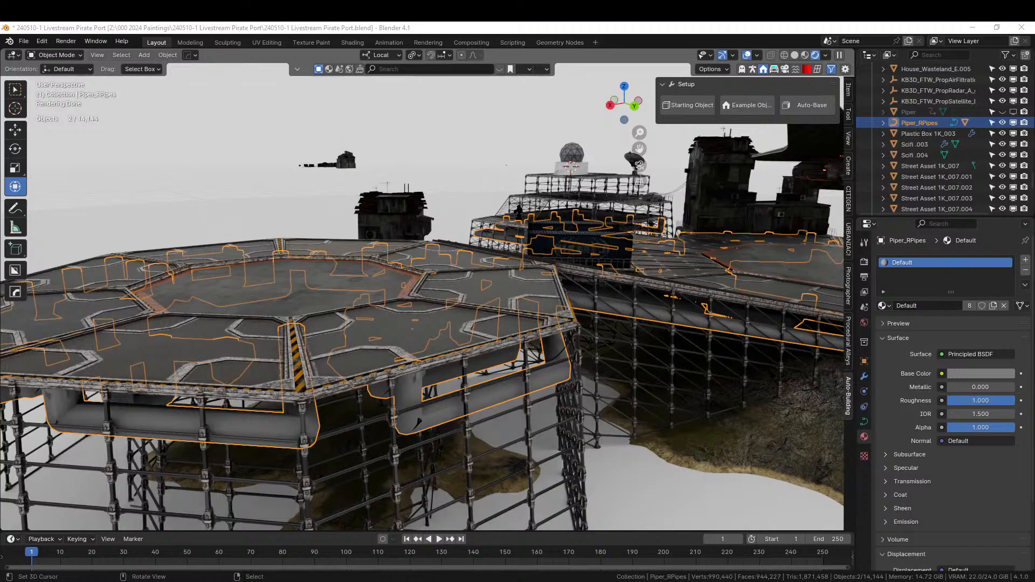
pyautogui.moveTo(917, 581); pyautogui.dragTo(952, 277)
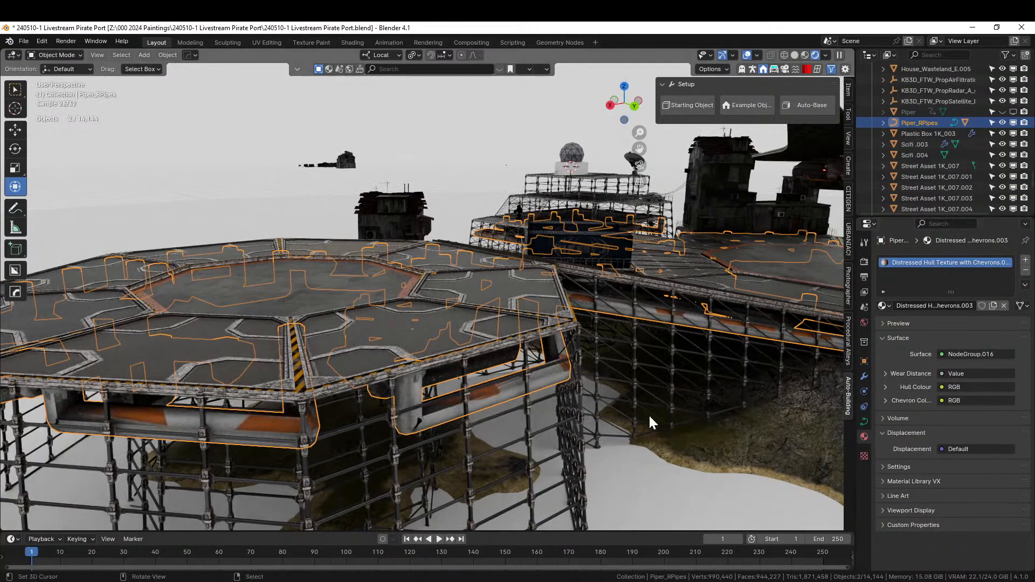
# Apply the Distressed Hull Texture.002 material to the pipe flanges under the landing pads.
pyautogui.moveTo(613, 389); pyautogui.dragTo(479, 381, button='middle')
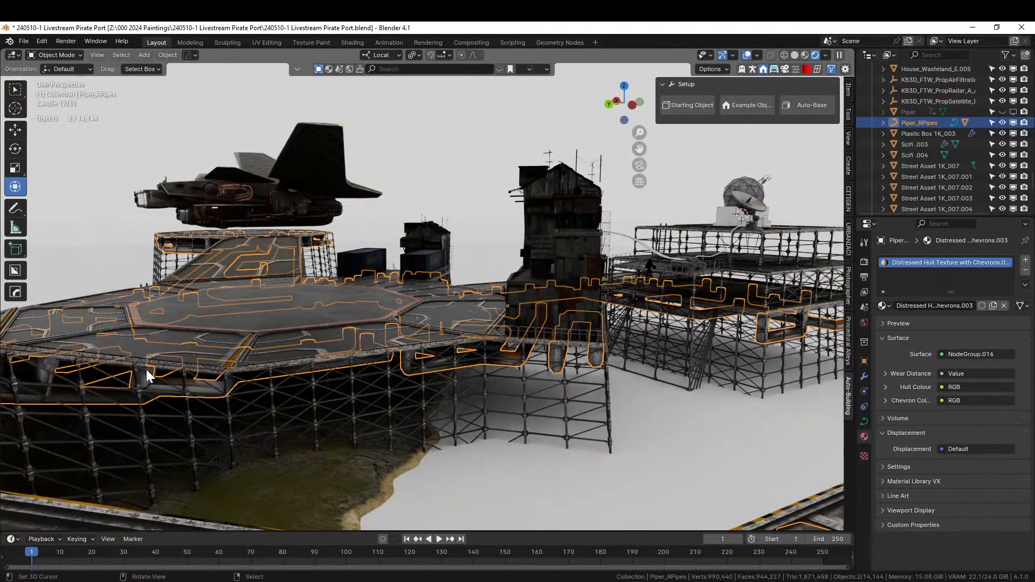
pyautogui.click(147, 368)
pyautogui.click(147, 368)
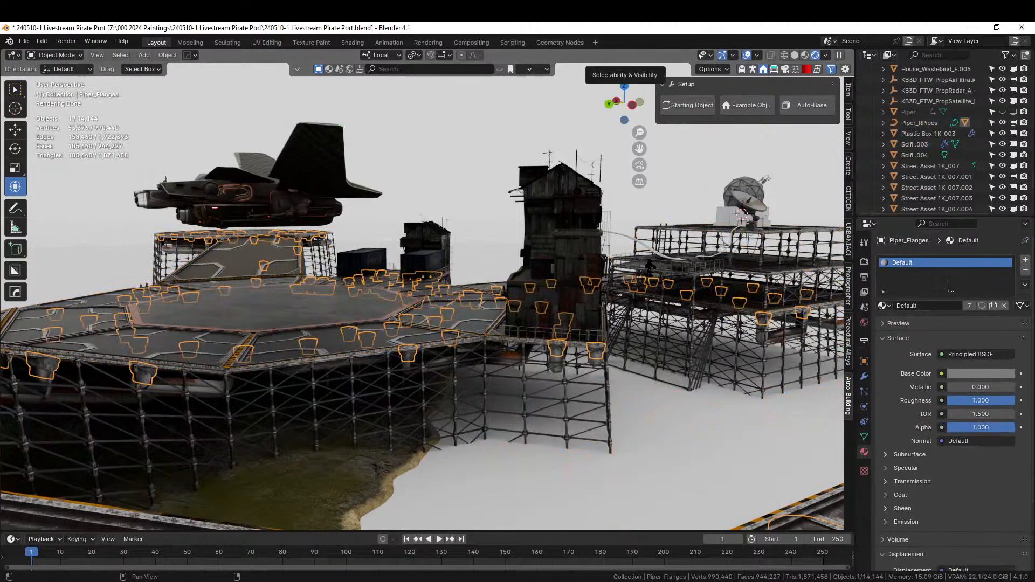
pyautogui.moveTo(1034, 143); pyautogui.dragTo(916, 269)
pyautogui.moveTo(923, 267); pyautogui.dragTo(923, 267)
# Assign the existing Distressed Hull Texture with Chevrons material to the white cylinder base under the radar dome.
pyautogui.scroll(5, 302, 342)
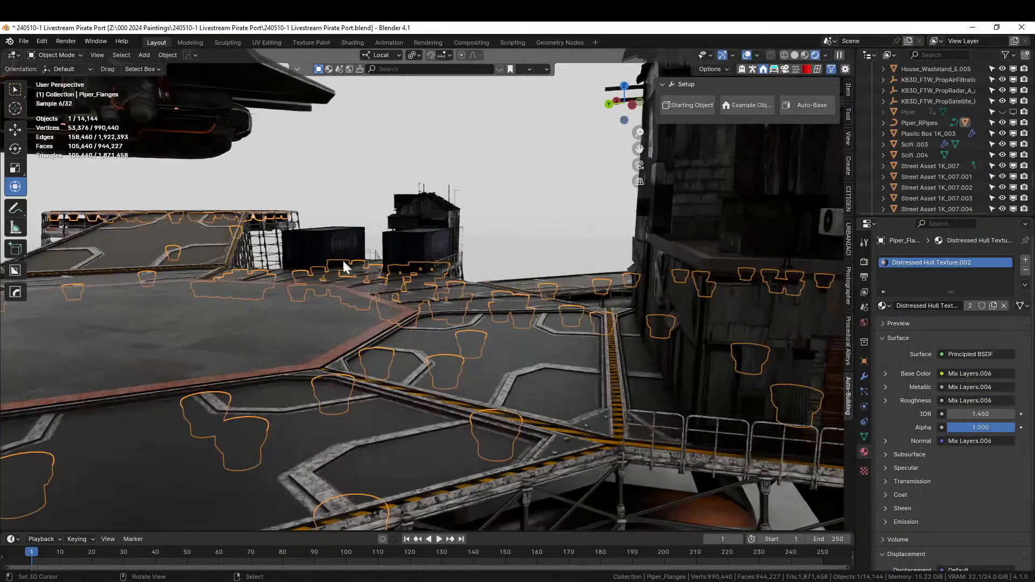
pyautogui.moveTo(527, 196); pyautogui.dragTo(610, 257, button='middle')
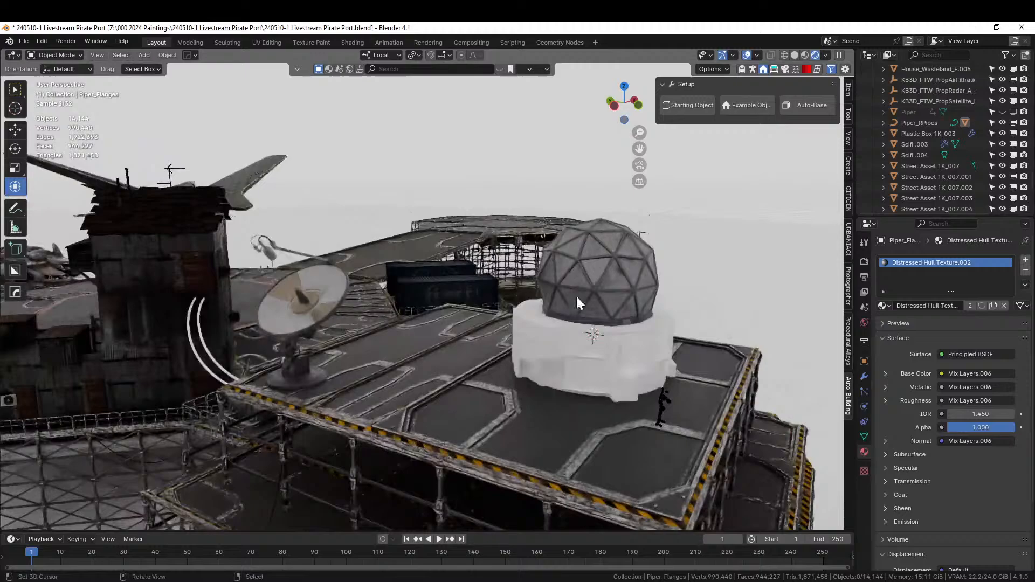
pyautogui.rightClick(548, 352)
pyautogui.click(885, 306)
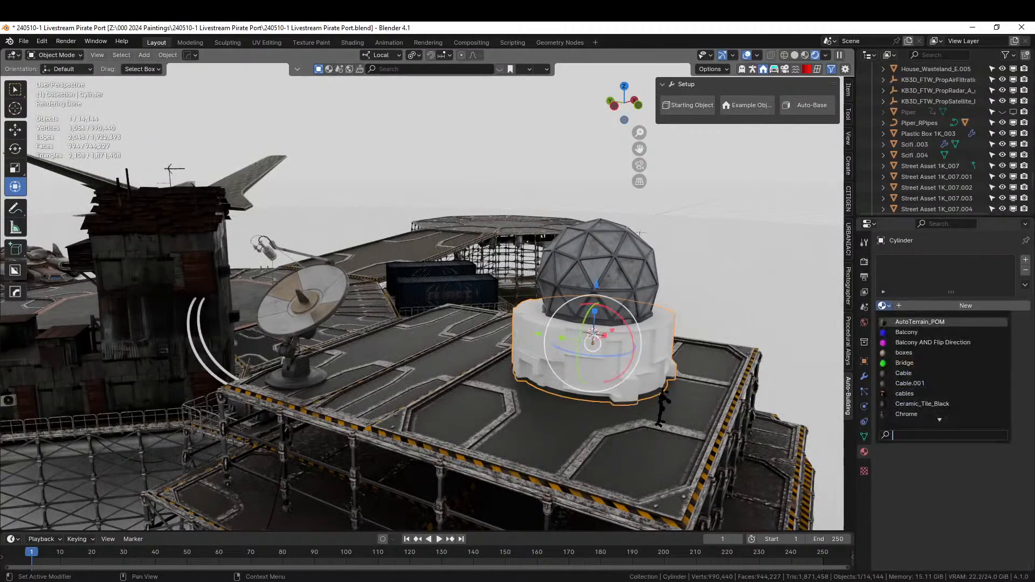
pyautogui.write('chev')
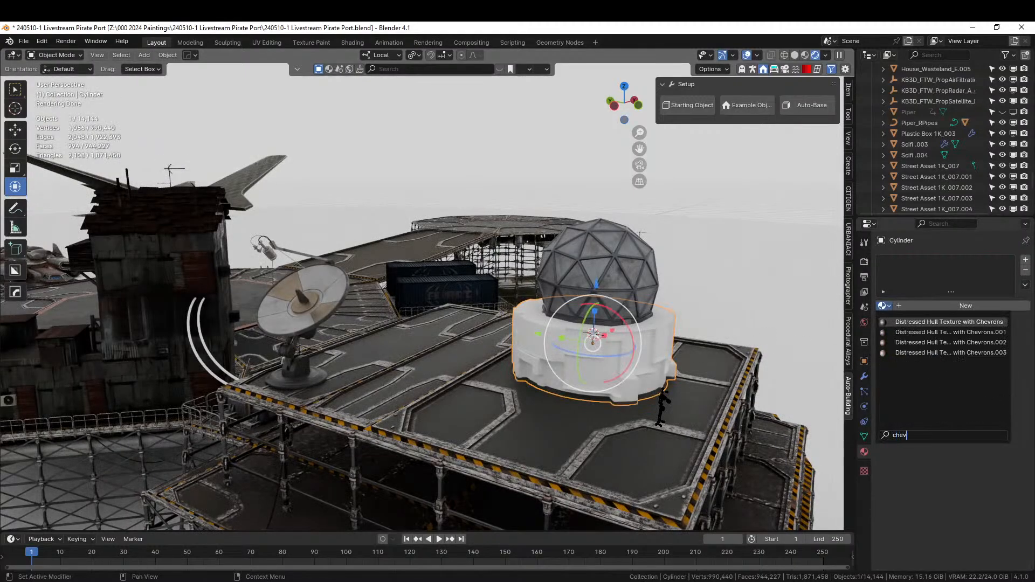
pyautogui.press('Return')
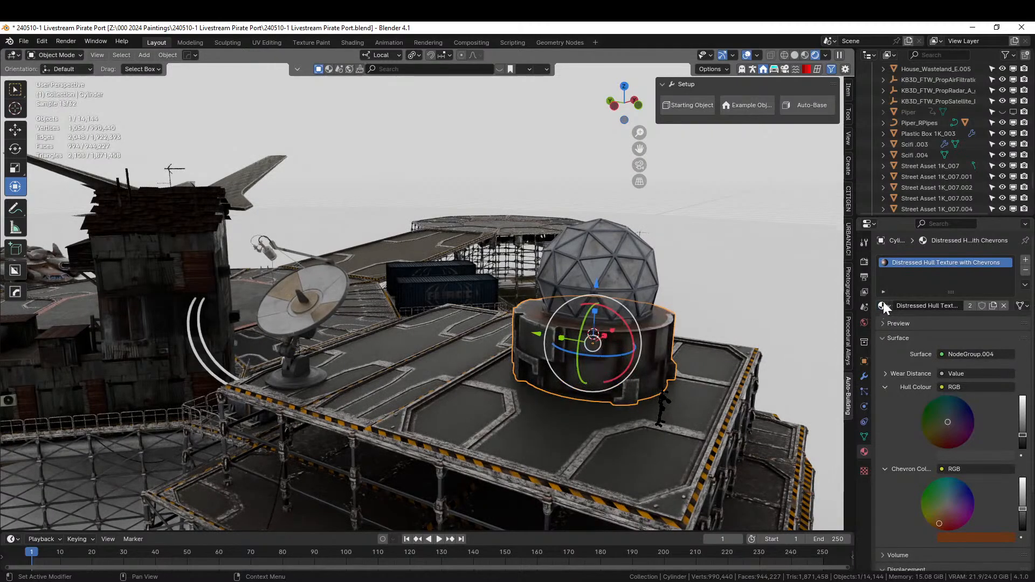
# Join the white cables running from the shack and the small rooftop box to the satellite dish into one object.
pyautogui.click(334, 186)
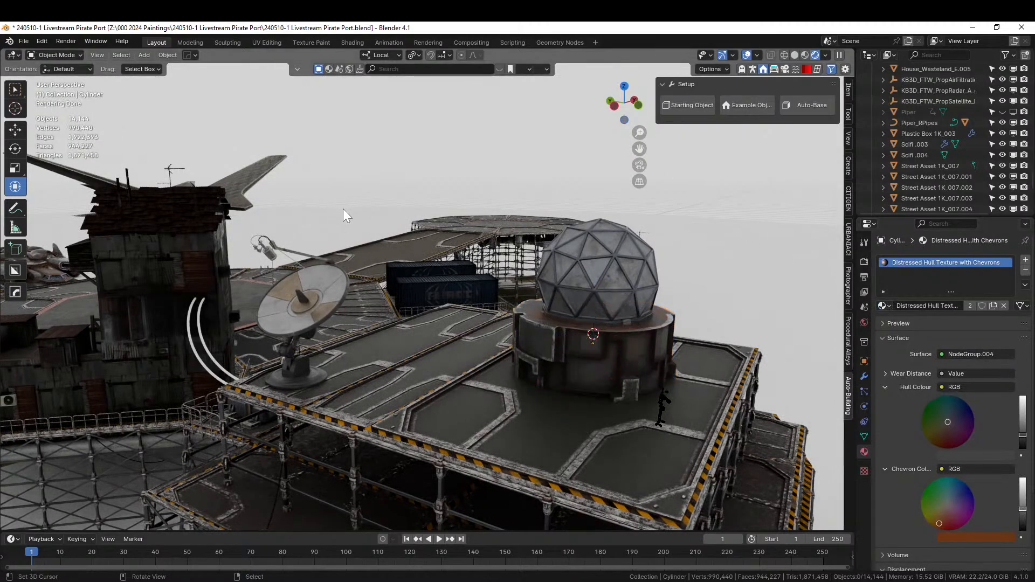
pyautogui.click(212, 354)
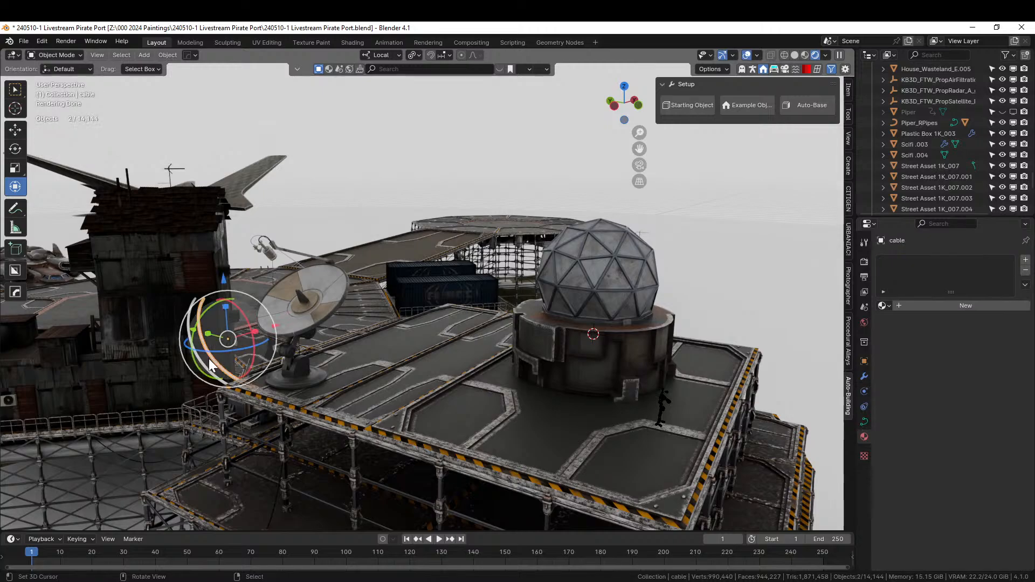
pyautogui.keyDown('shift'); pyautogui.click(202, 359); pyautogui.keyUp('shift')
pyautogui.moveTo(240, 377); pyautogui.dragTo(255, 381, button='middle')
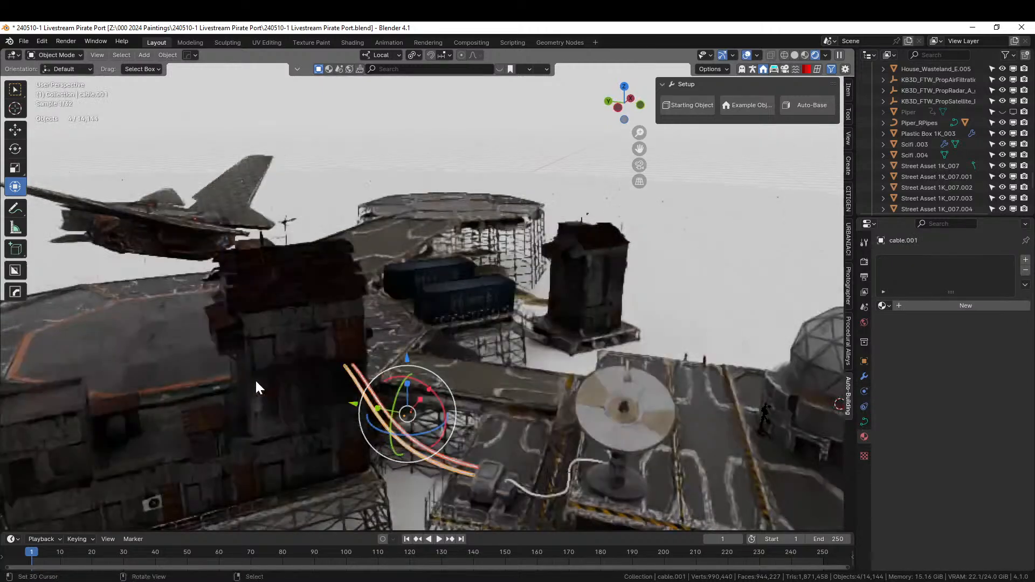
pyautogui.keyDown('shift'); pyautogui.click(545, 496); pyautogui.keyUp('shift')
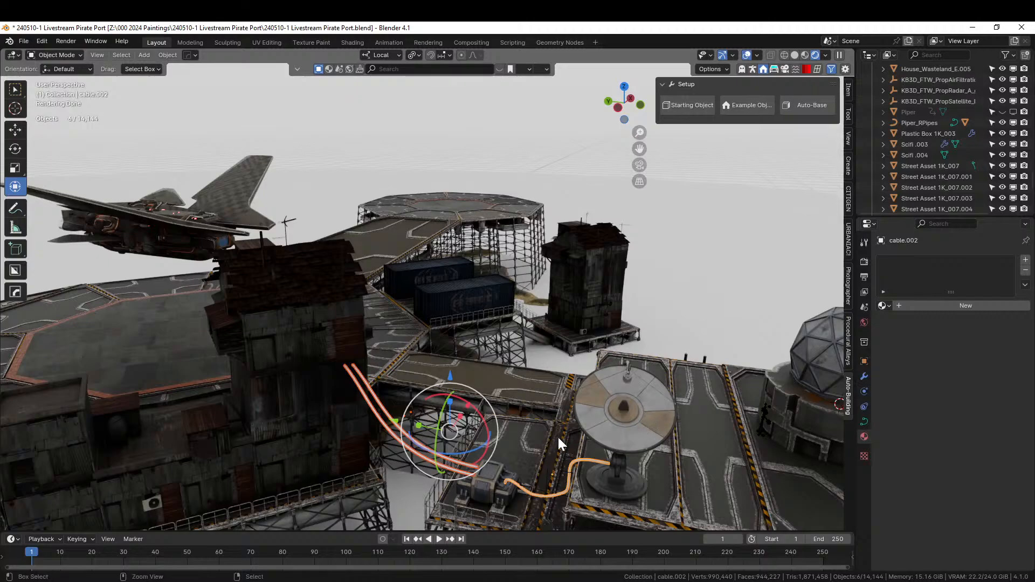
pyautogui.hotkey('ctrl', 'j')
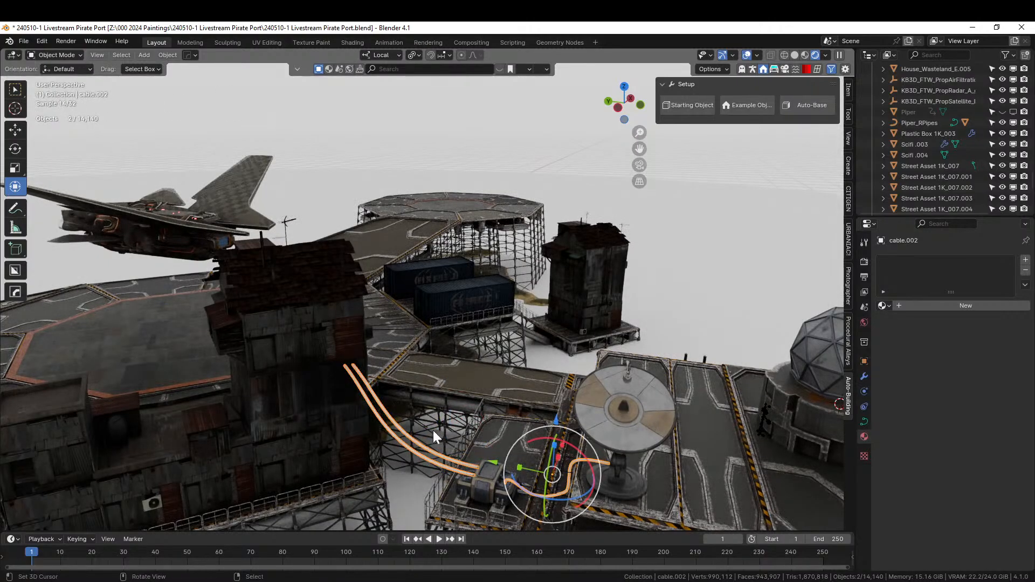
# Convert the joined cables to a mesh and assign them the Distressed Hull Texture.002 material.
pyautogui.press('q')
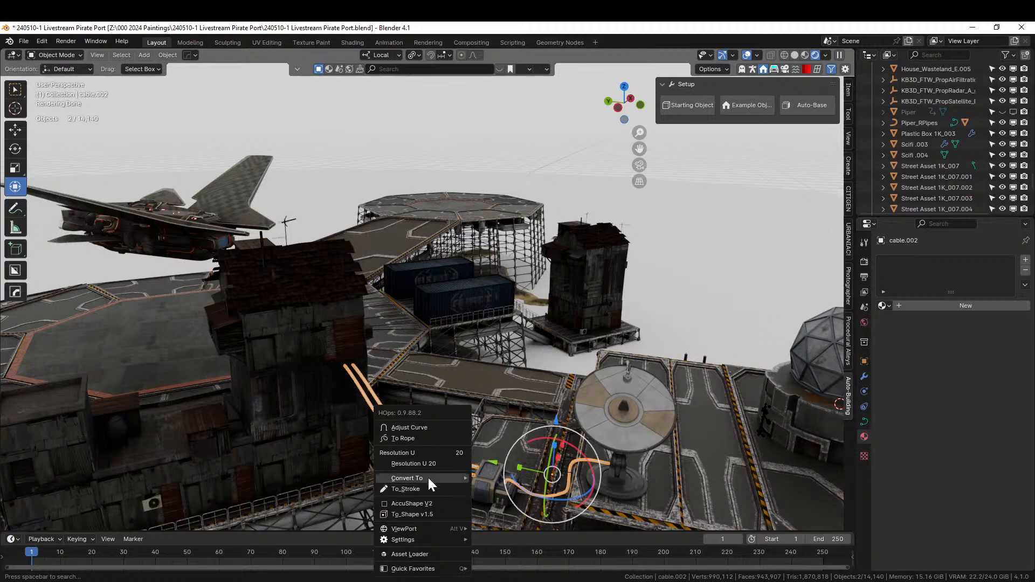
pyautogui.moveTo(428, 476)
pyautogui.click(503, 490)
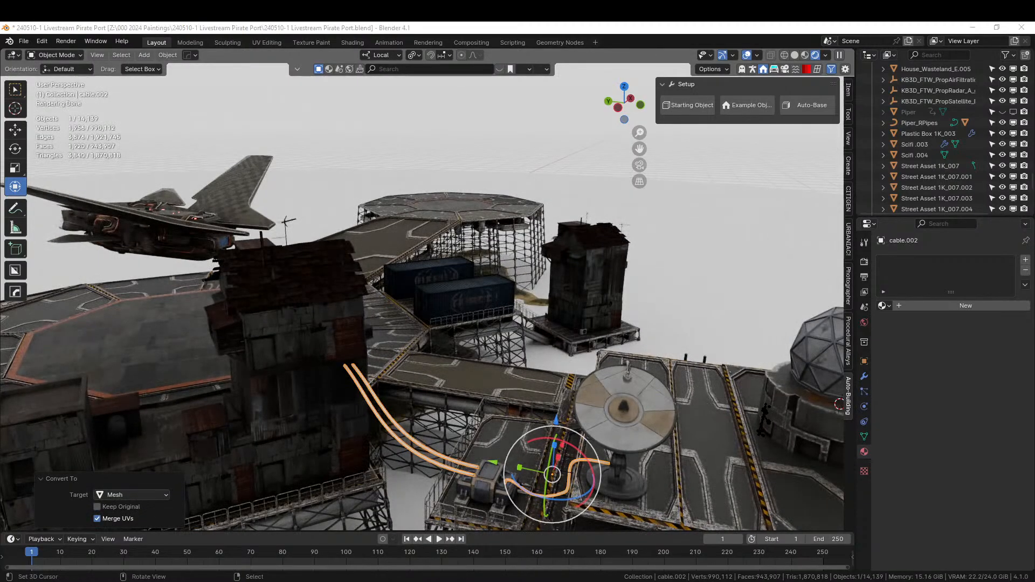
pyautogui.moveTo(1030, 28); pyautogui.dragTo(394, 432)
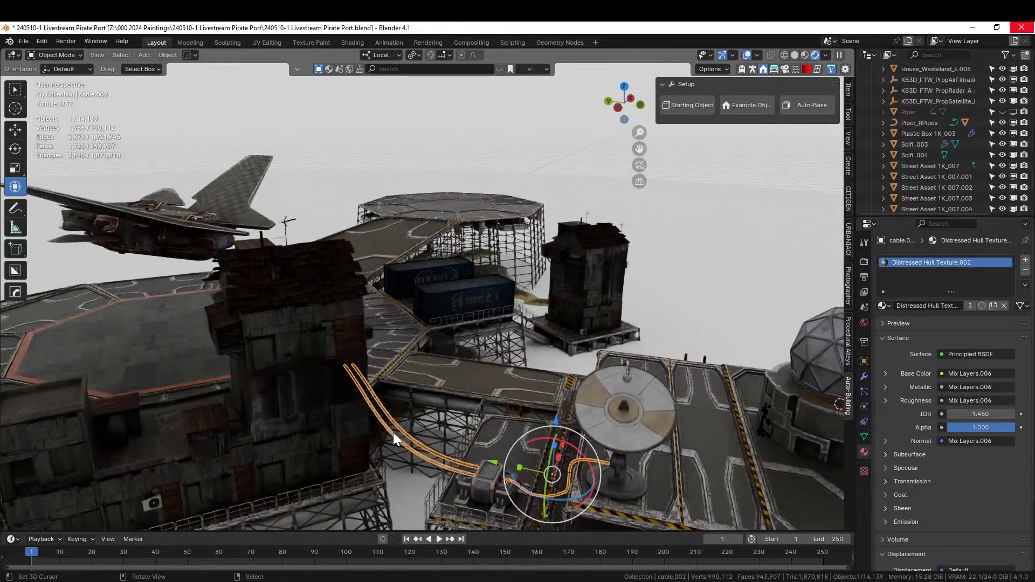
pyautogui.hotkey('alt', 'a')
# Save the pirate port file.
pyautogui.moveTo(559, 280); pyautogui.dragTo(630, 315, button='middle')
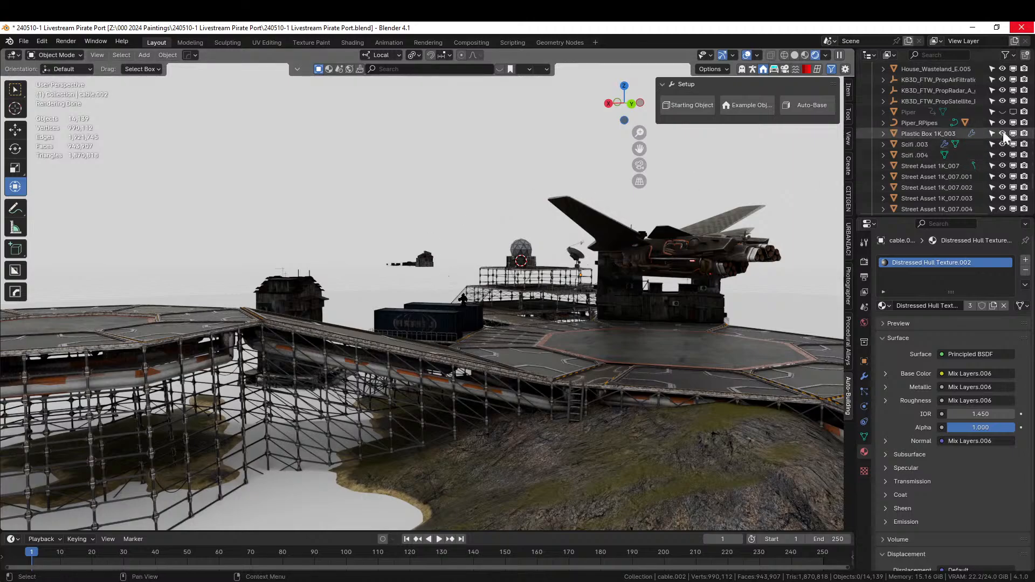
pyautogui.scroll(5, 1002, 125)
pyautogui.scroll(4, 1003, 125)
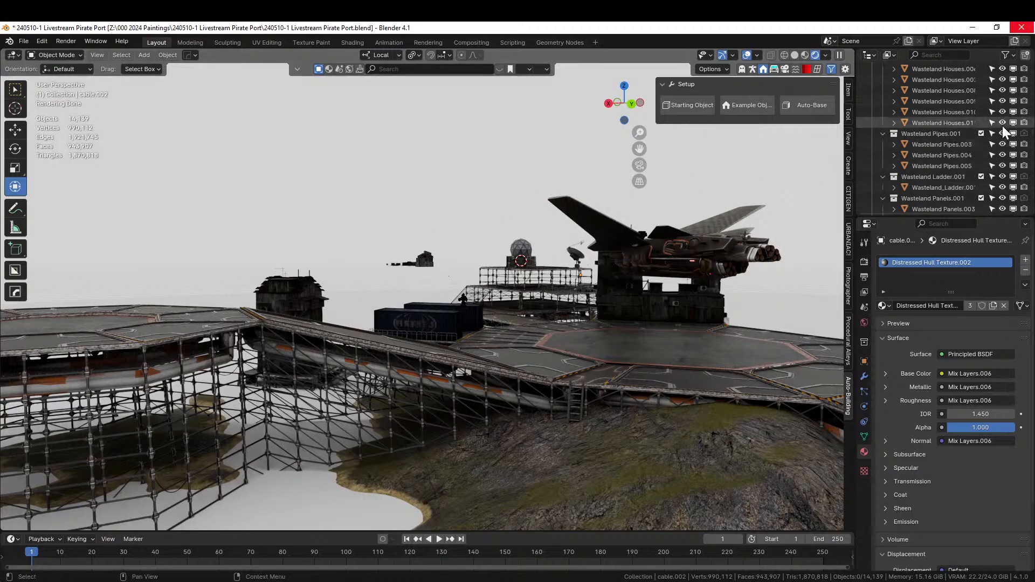
pyautogui.scroll(5, 1002, 125)
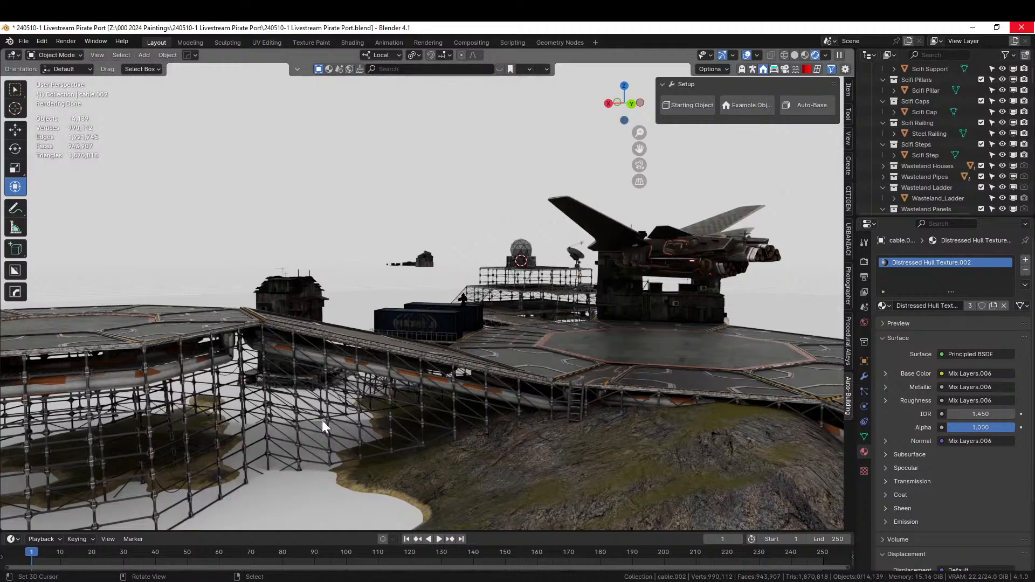
pyautogui.hotkey('ctrl', 's')
# Display the scene in solid shading and select the Circle object in the Water collection.
pyautogui.moveTo(415, 452); pyautogui.dragTo(393, 477, button='middle')
pyautogui.scroll(-6, 385, 486)
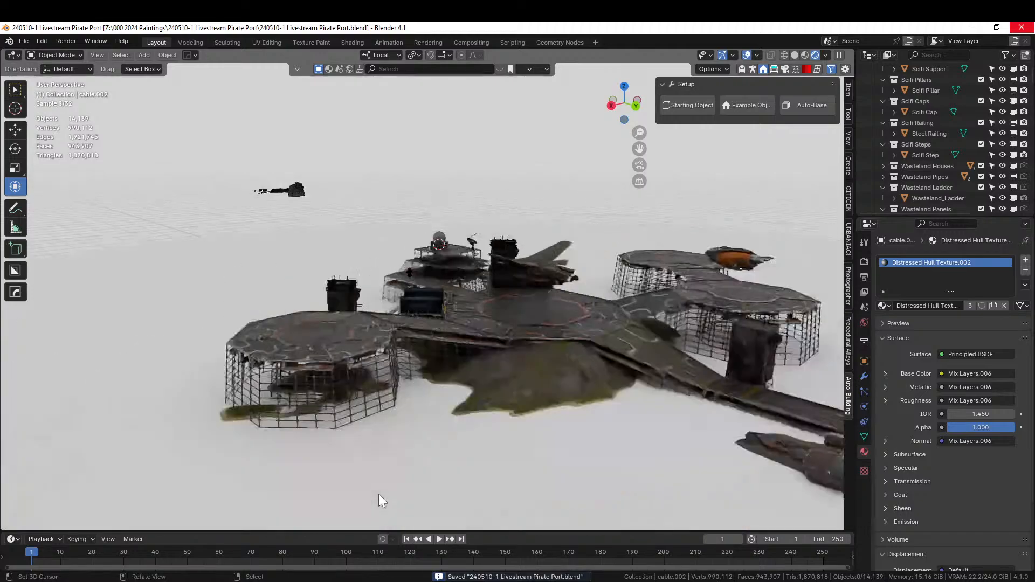
pyautogui.click(436, 454)
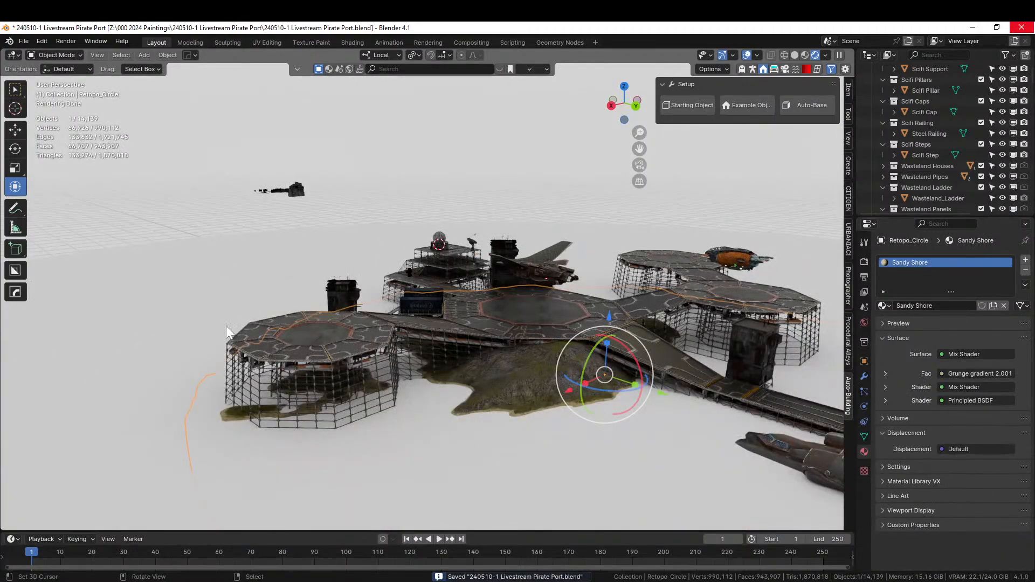
pyautogui.click(176, 294)
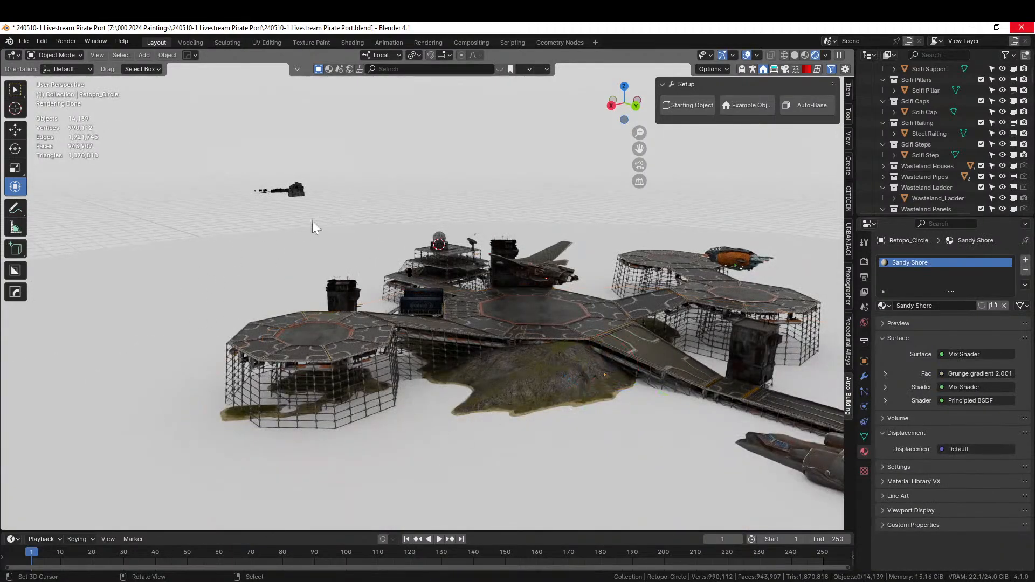
pyautogui.scroll(-2, 324, 280)
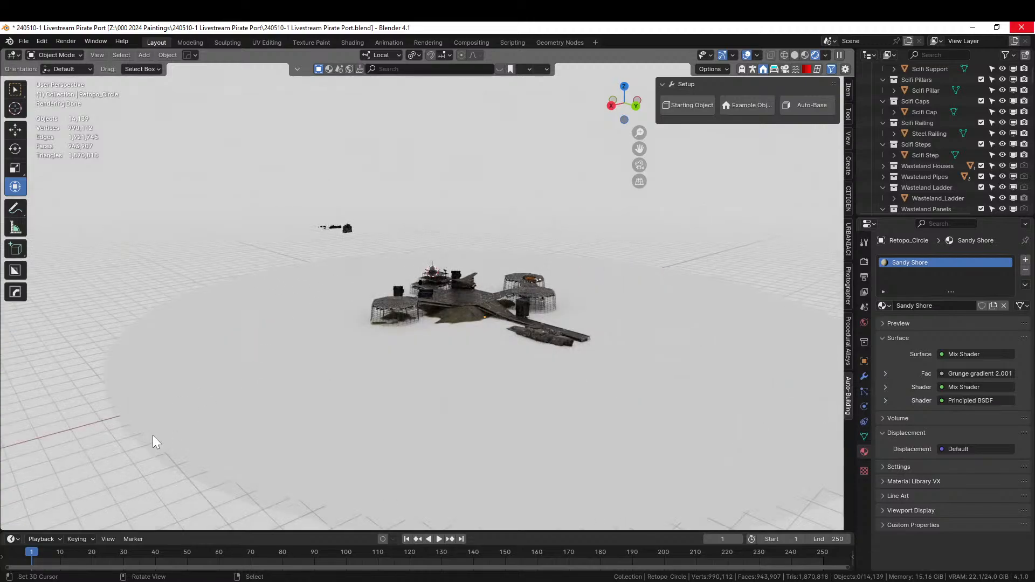
pyautogui.press('z')
pyautogui.press('6')
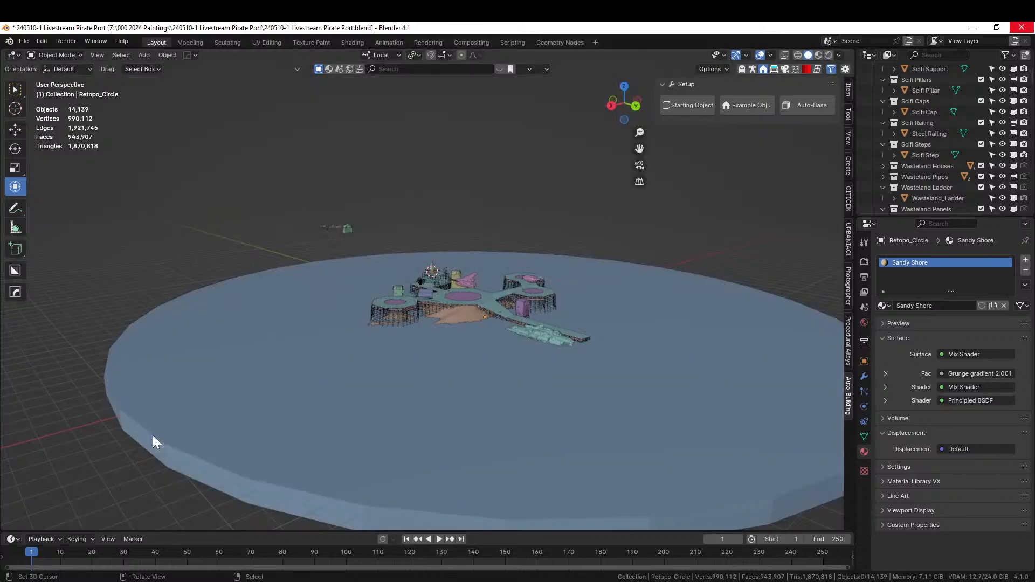
pyautogui.scroll(-2, 930, 173)
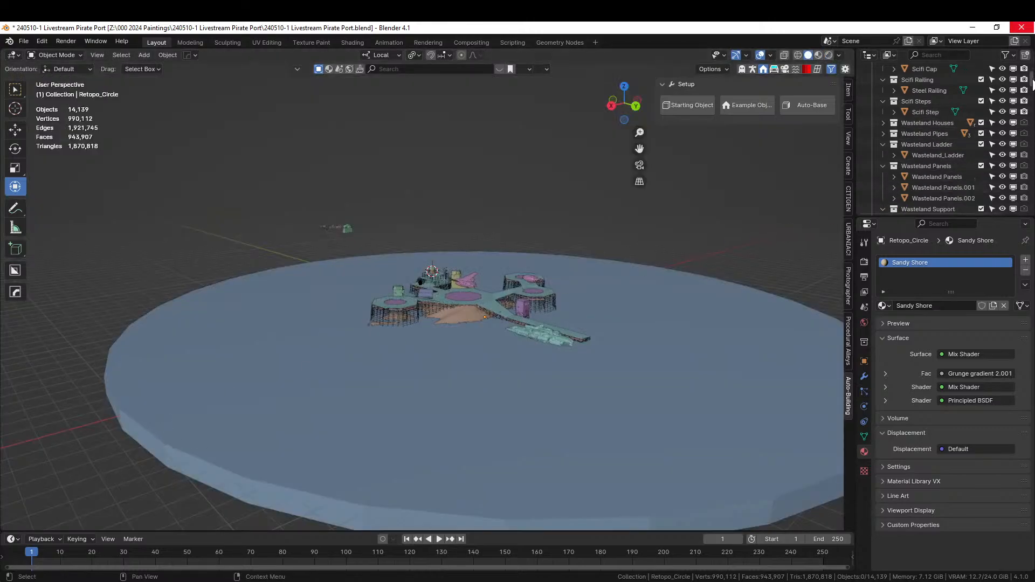
pyautogui.moveTo(1032, 79); pyautogui.dragTo(1032, 193)
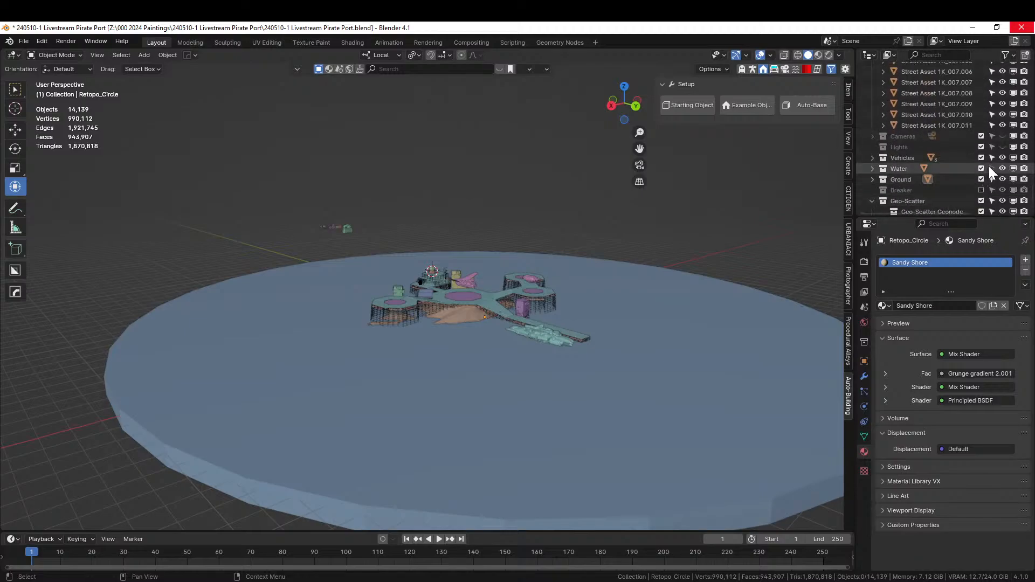
pyautogui.click(874, 168)
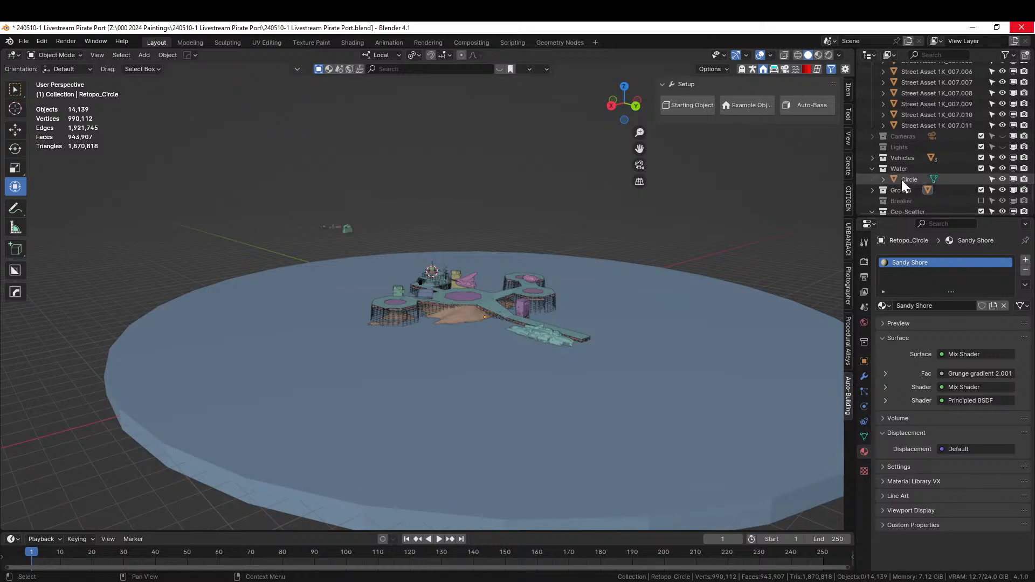
pyautogui.click(902, 179)
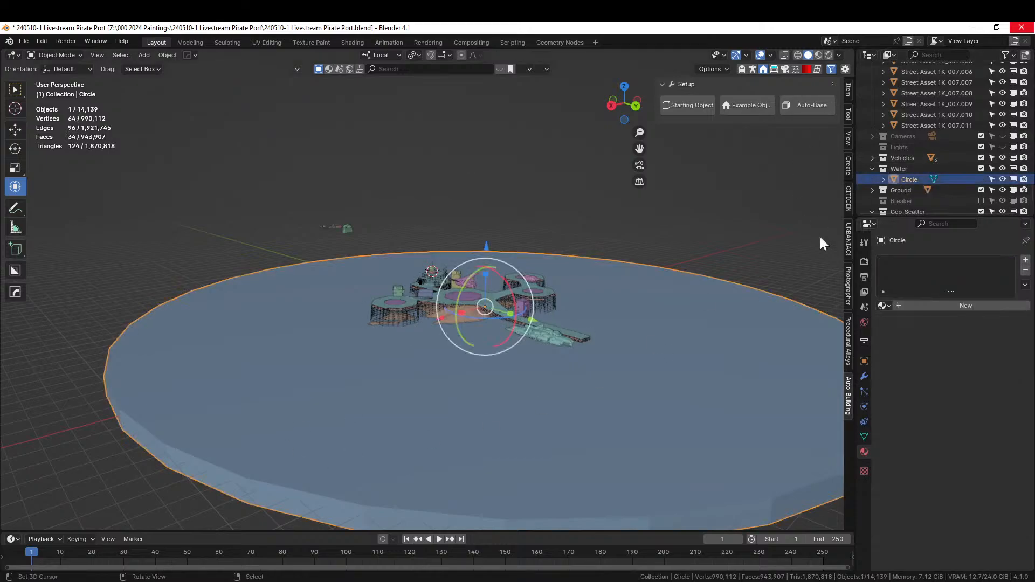
# Spawn the aquatiq Water Lake material on the water disc.
pyautogui.click(786, 69)
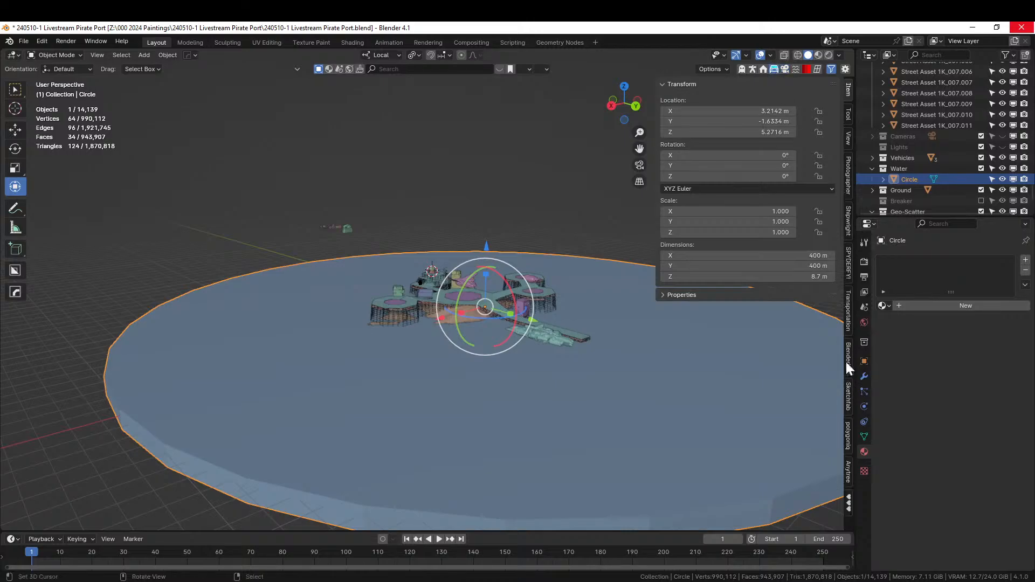
pyautogui.click(849, 434)
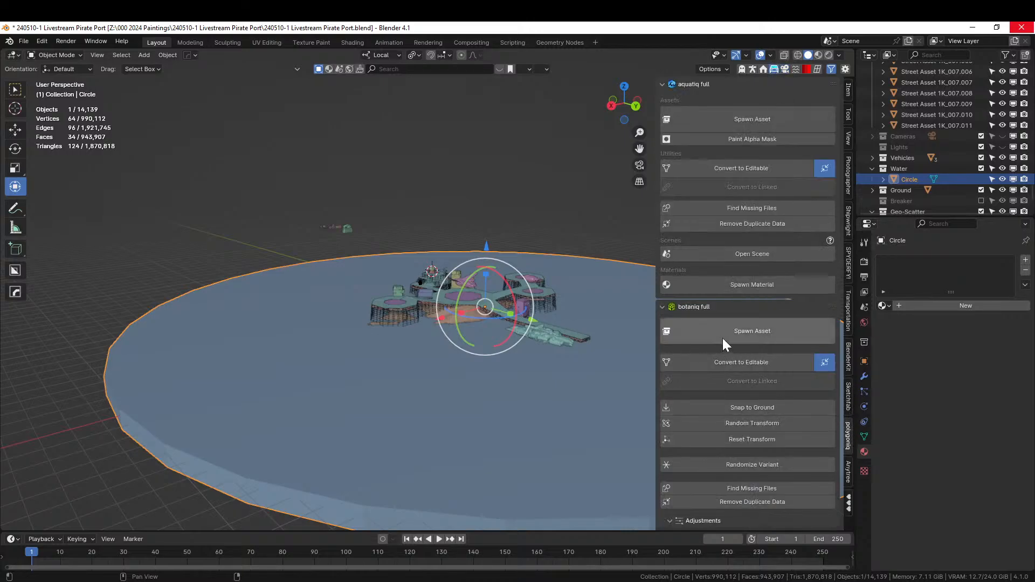
pyautogui.click(731, 285)
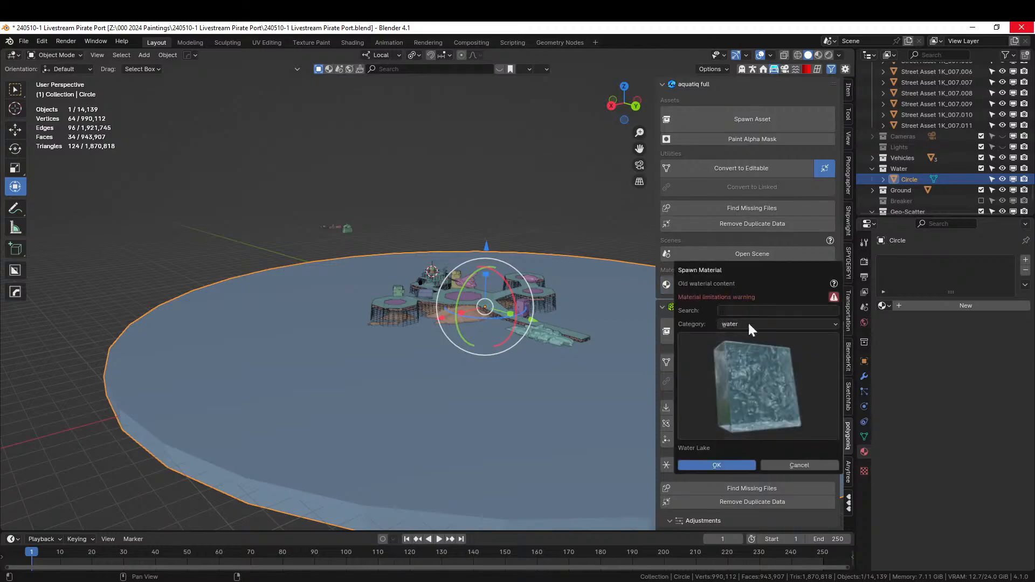
pyautogui.click(733, 464)
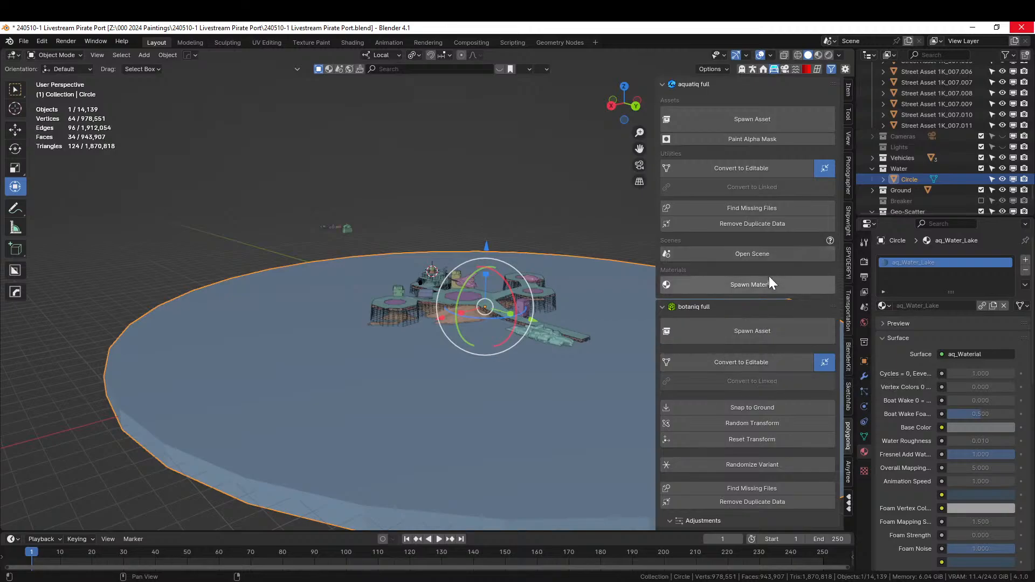
# Convert the water disc's material to editable and switch it to Cycles by setting its renderer value to 0.
pyautogui.click(776, 167)
pyautogui.click(978, 376)
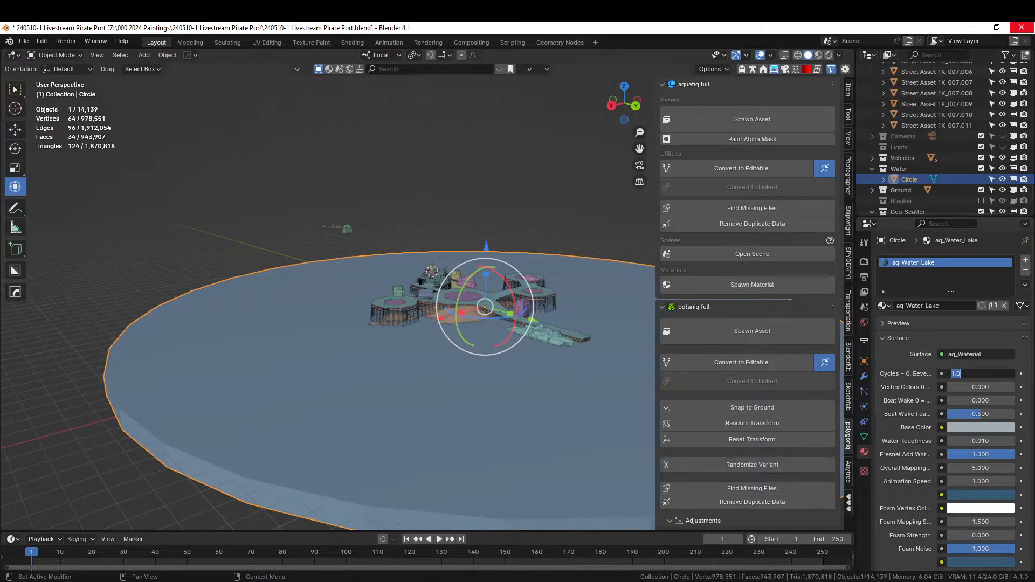
pyautogui.write('0')
pyautogui.press('Return')
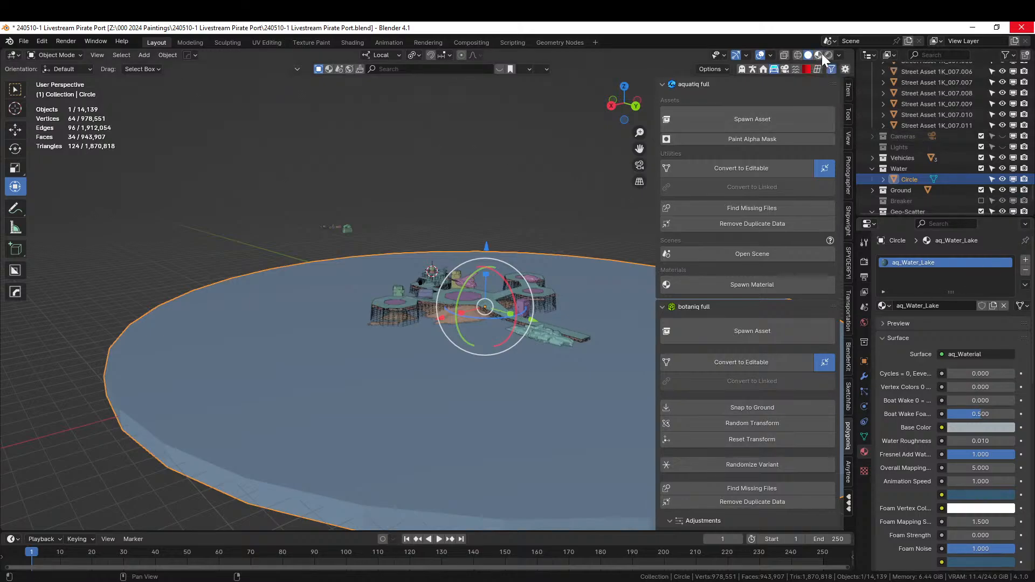
# Exclude the Water collection from the view layer to expose the terrain under the port.
pyautogui.moveTo(461, 342); pyautogui.dragTo(468, 307, button='middle')
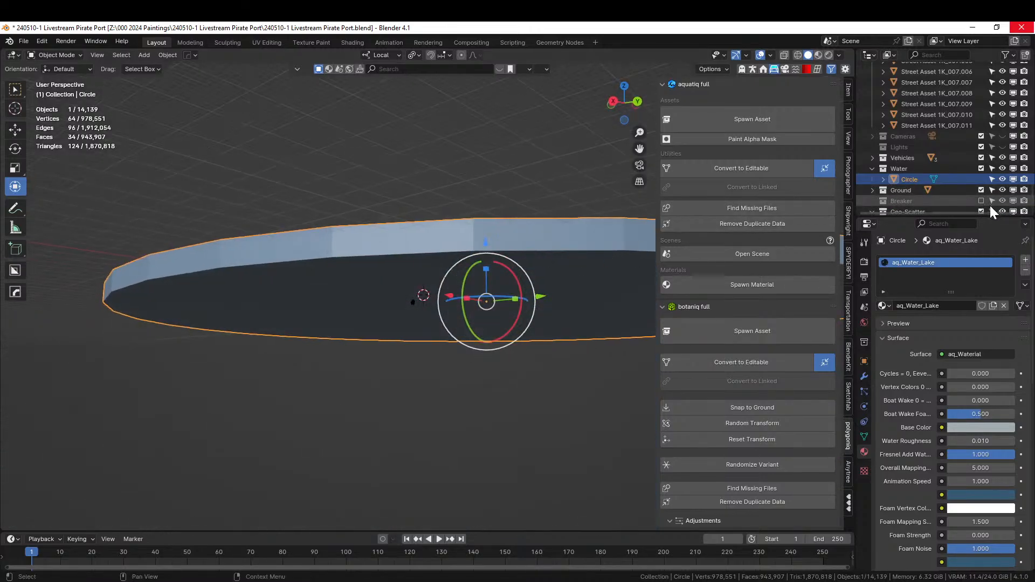
pyautogui.click(981, 169)
pyautogui.moveTo(561, 245); pyautogui.dragTo(548, 319, button='middle')
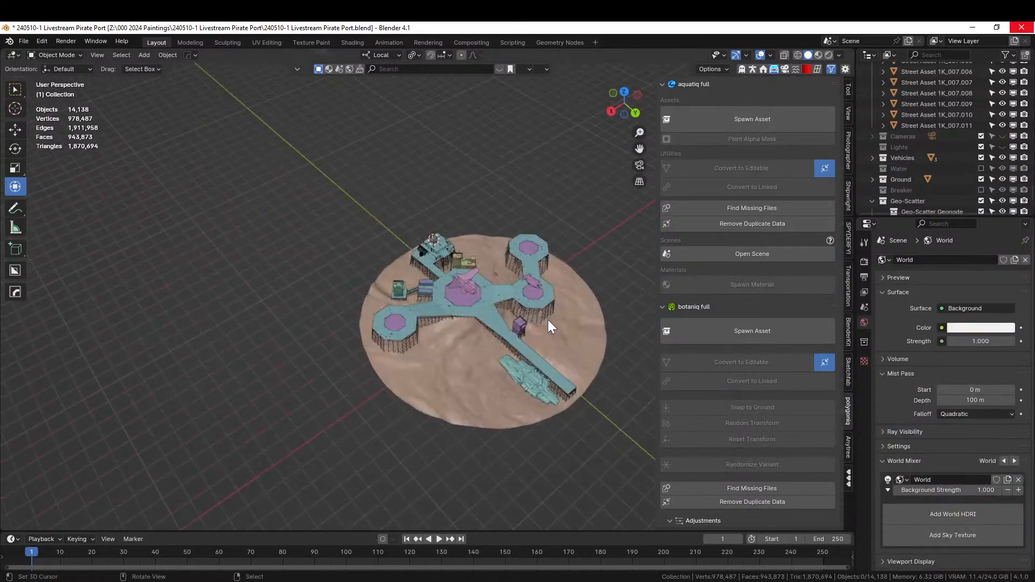
pyautogui.scroll(5, 488, 340)
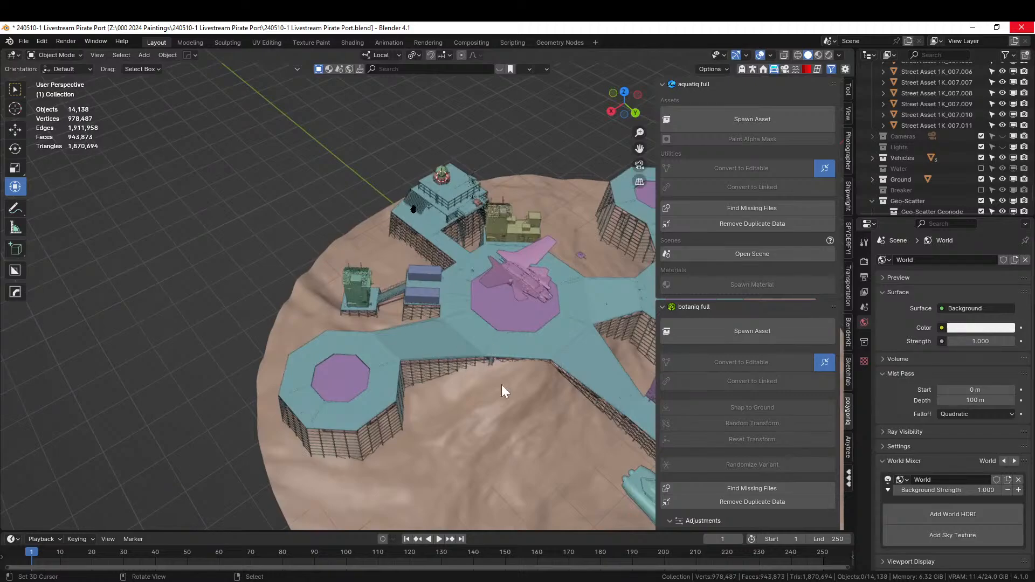
pyautogui.keyDown('shift'); pyautogui.moveTo(514, 398); pyautogui.dragTo(327, 320, button='middle'); pyautogui.keyUp('shift')
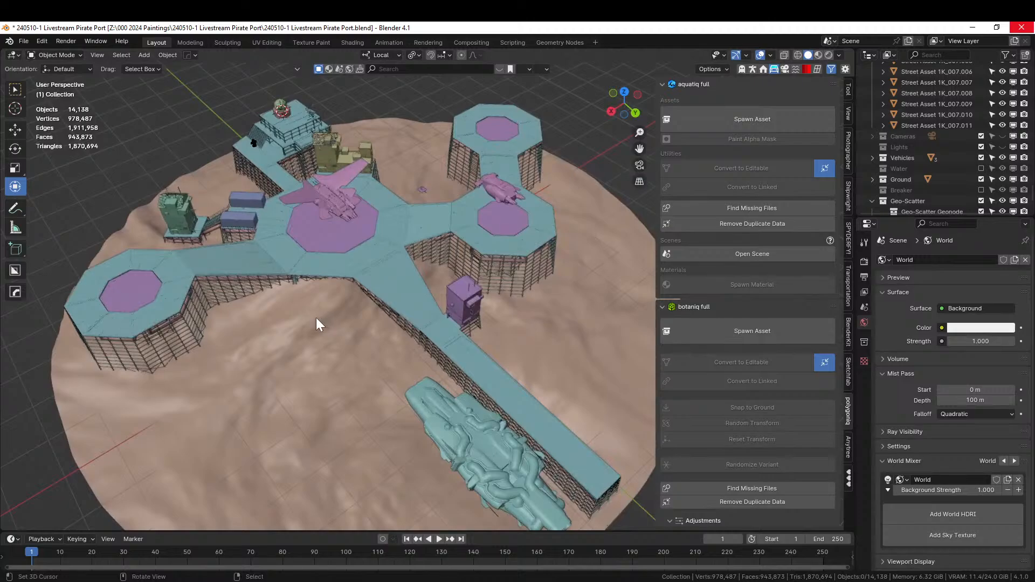
# Select the sandy terrain and open the Geo-Scatter biome library for it.
pyautogui.click(317, 320)
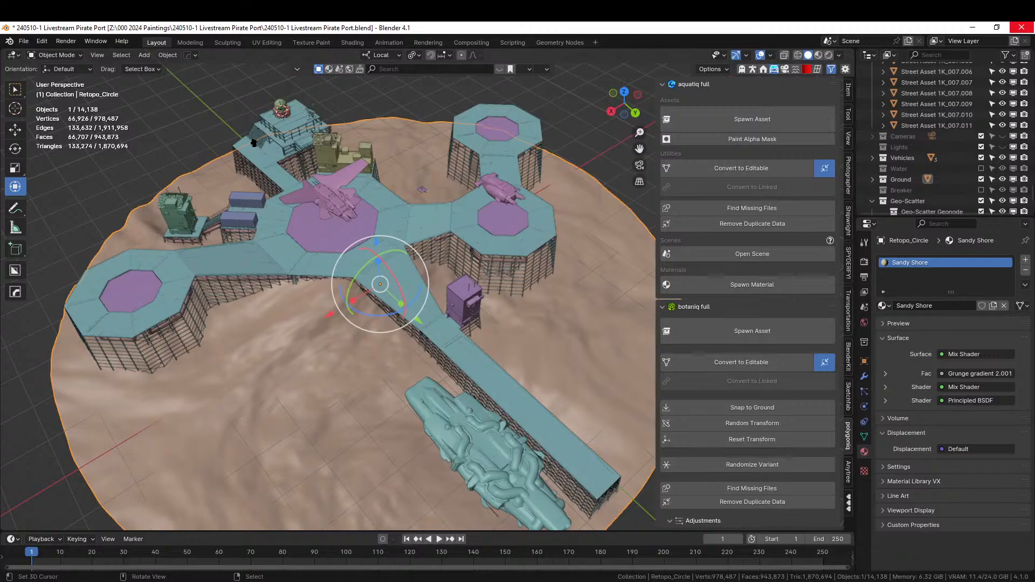
pyautogui.click(785, 71)
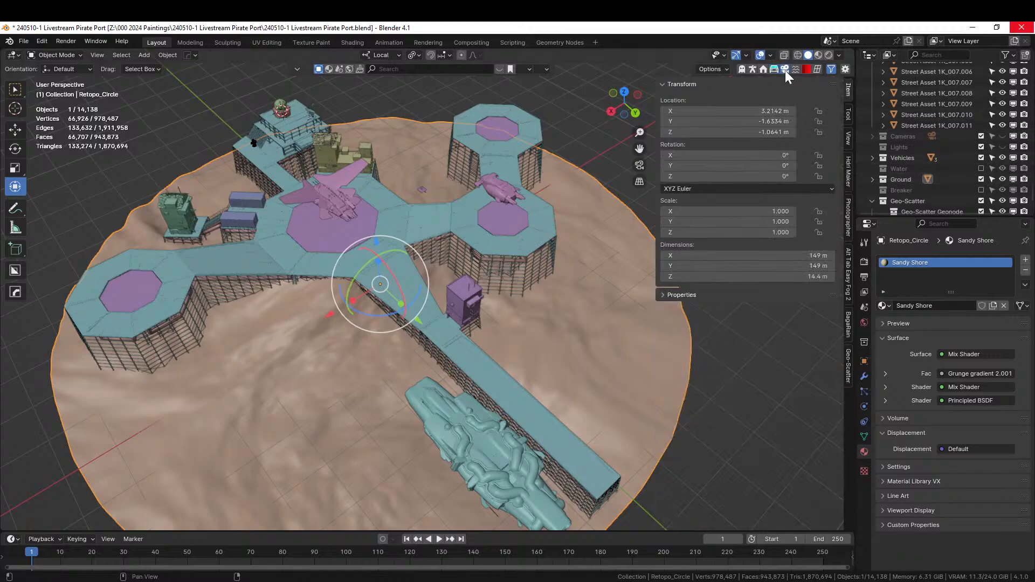
pyautogui.click(850, 370)
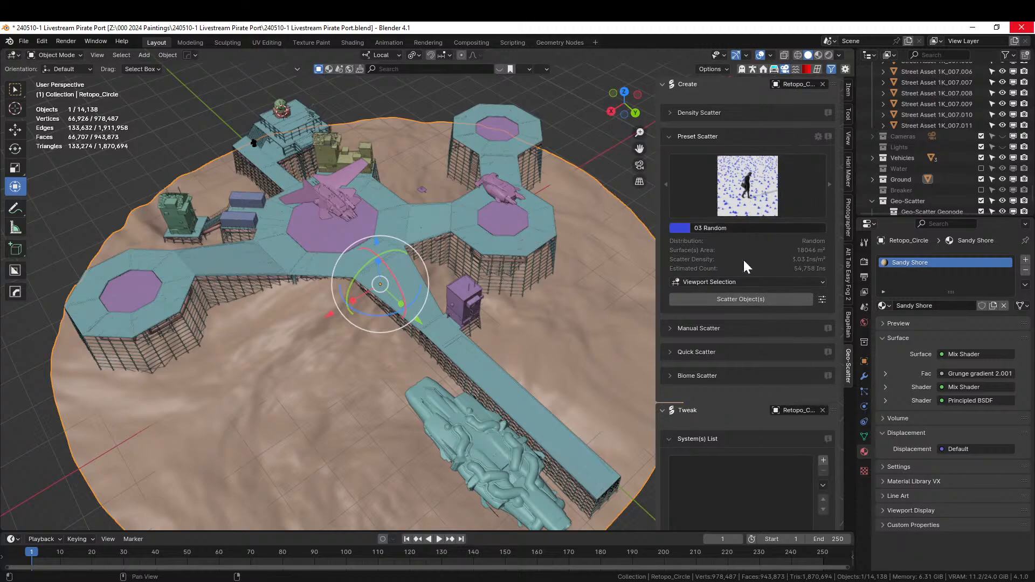
pyautogui.click(672, 376)
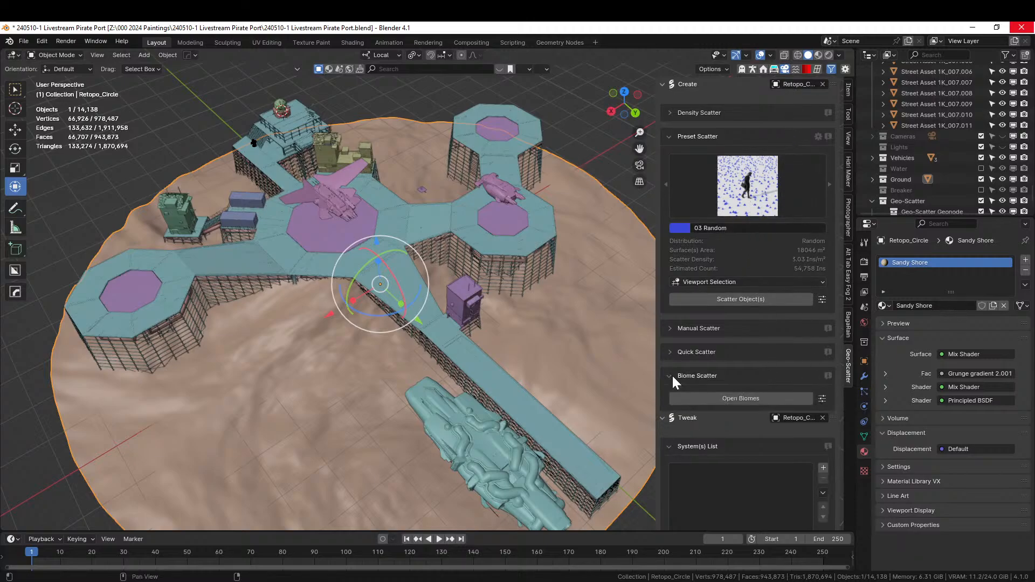
pyautogui.click(707, 398)
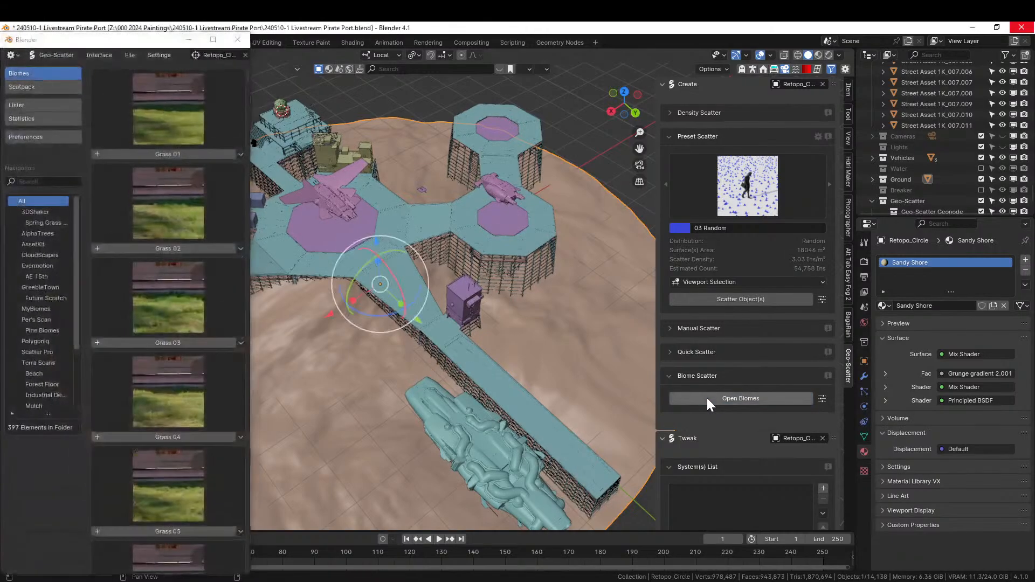
# Scatter the Jungleforest 01 biome on the terrain with its heavy scatter systems hidden, and close the biome library.
pyautogui.click(213, 39)
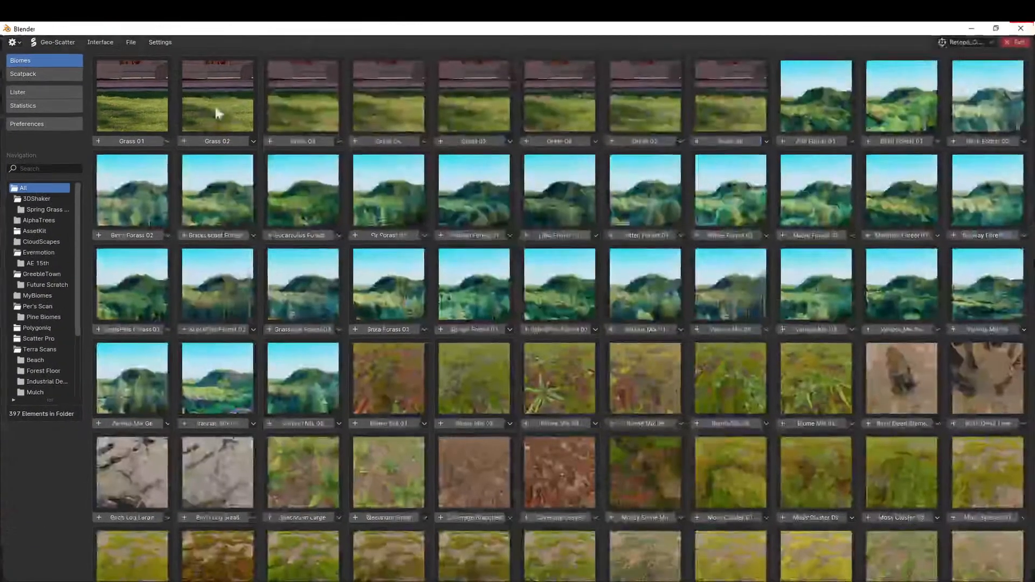
pyautogui.scroll(-3, 491, 333)
pyautogui.scroll(-20, 492, 334)
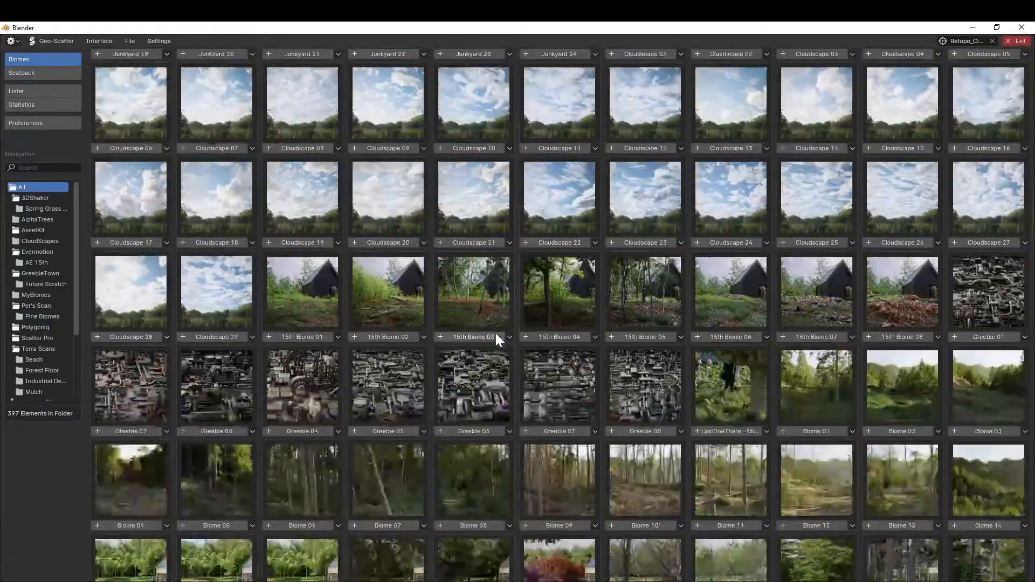
pyautogui.scroll(-10, 496, 347)
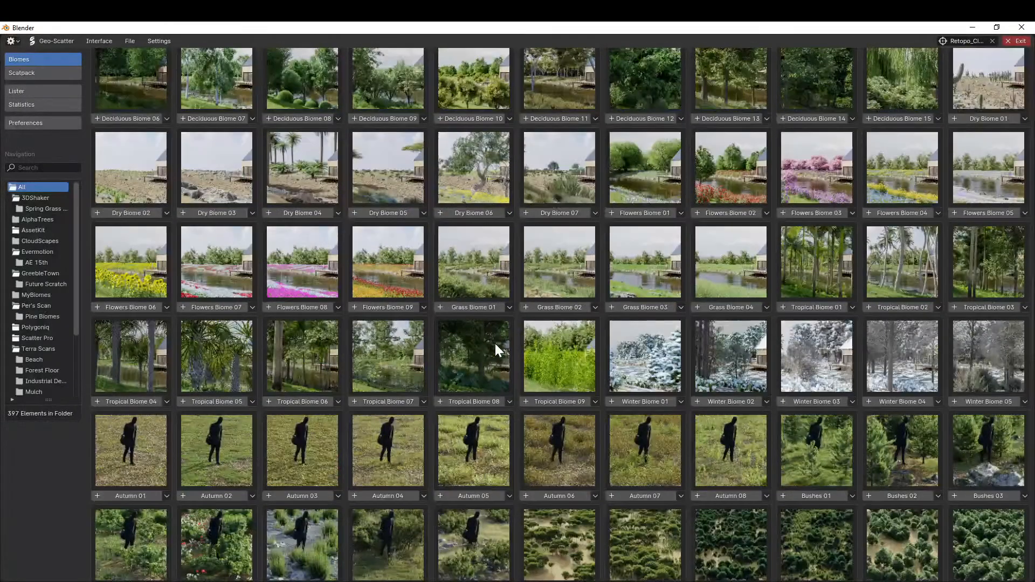
pyautogui.scroll(-20, 494, 352)
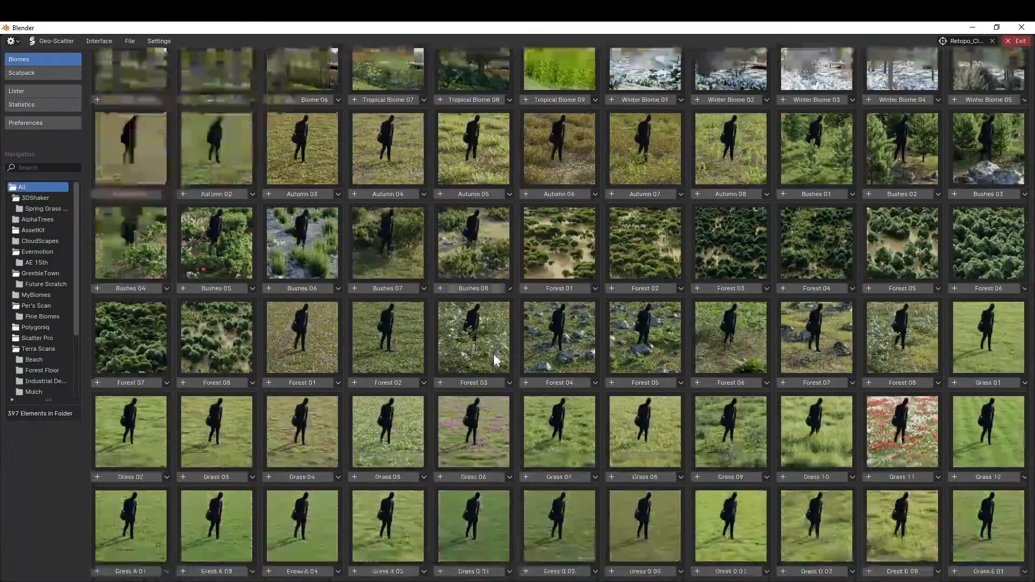
pyautogui.scroll(-10, 494, 355)
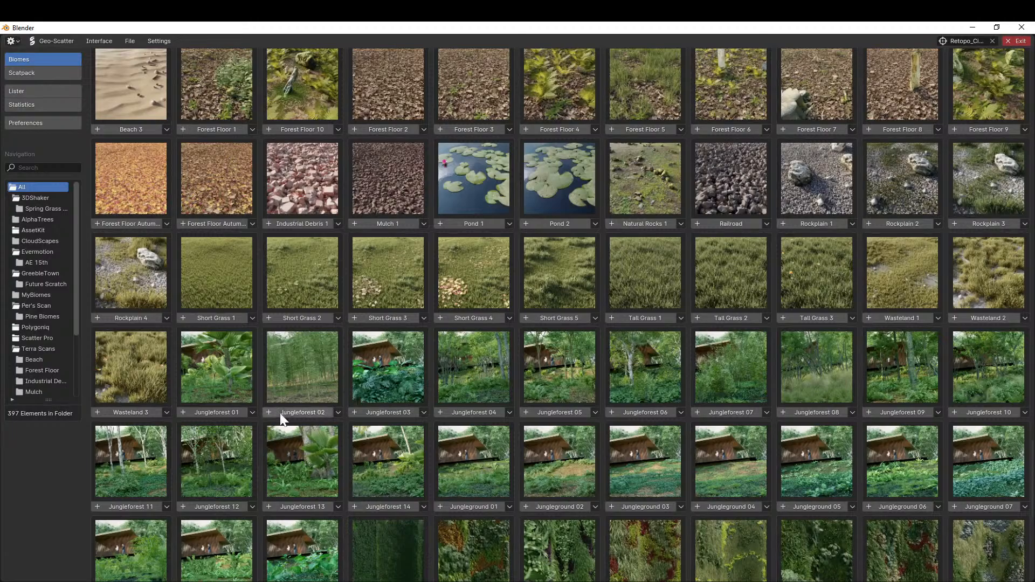
pyautogui.click(215, 413)
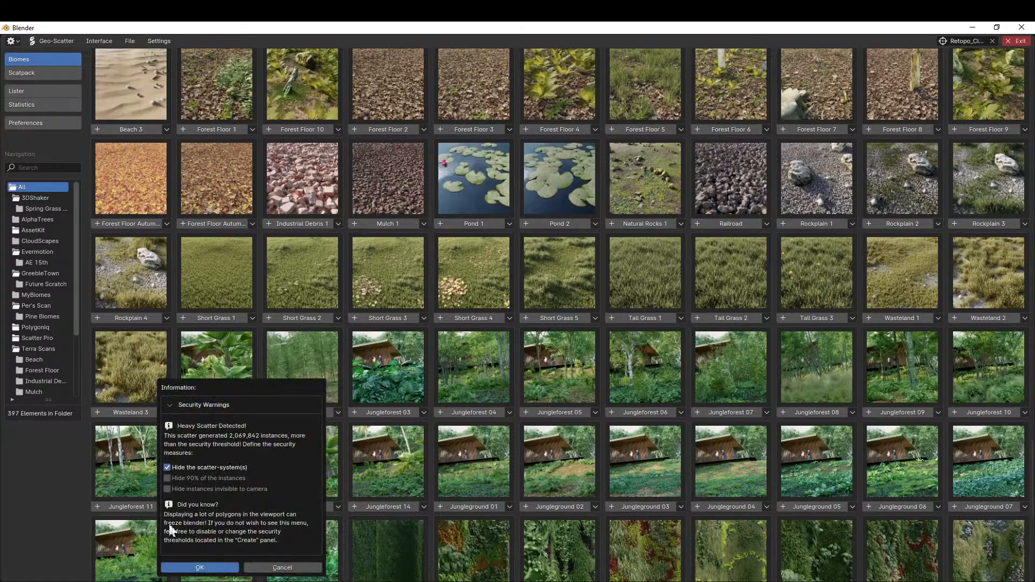
pyautogui.click(224, 567)
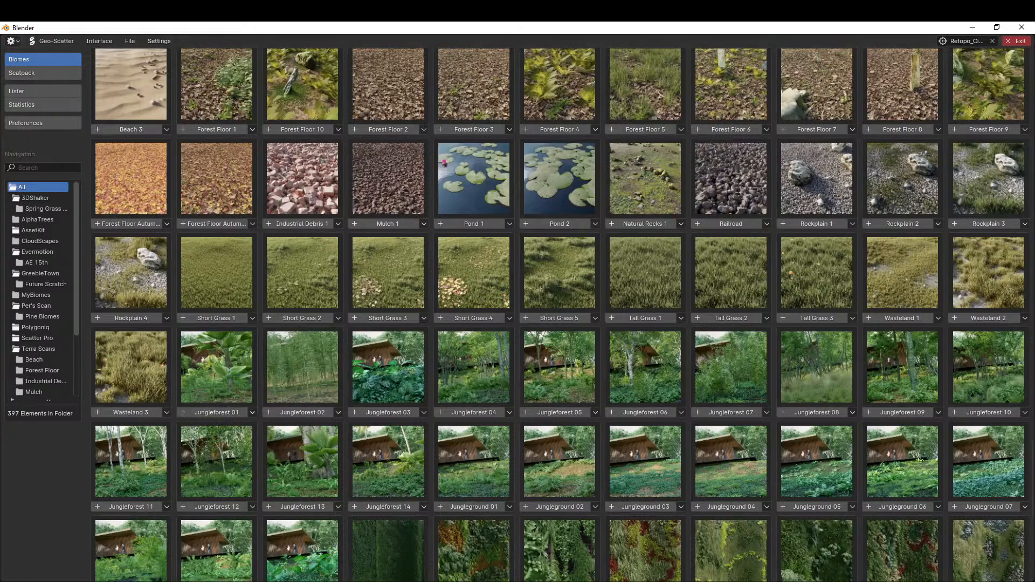
pyautogui.click(1013, 30)
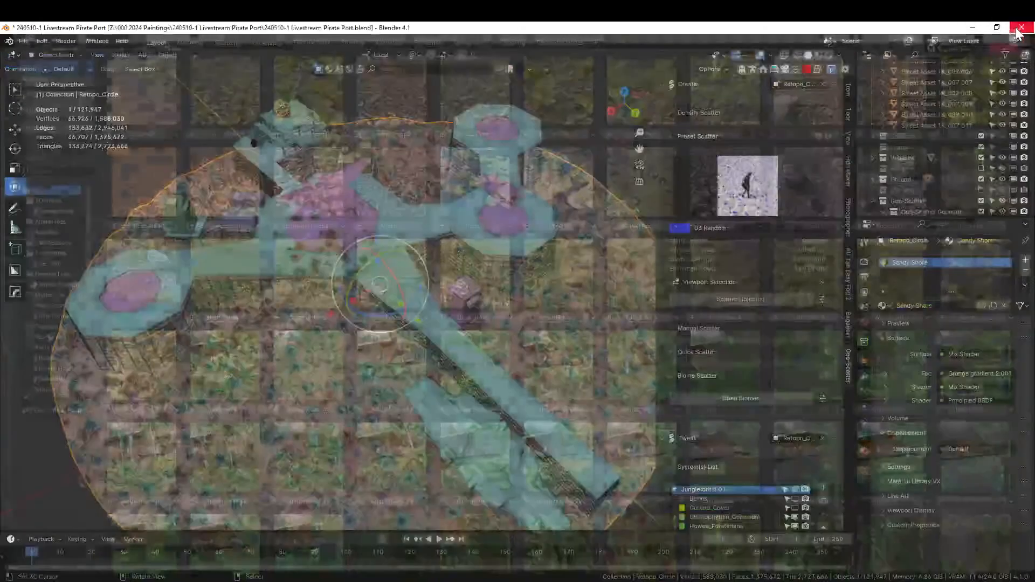
# Enable the Upward-Obstruction culling mask for the Jungleforest 01 group, using the Water collection as the obstruction.
pyautogui.scroll(-5, 777, 454)
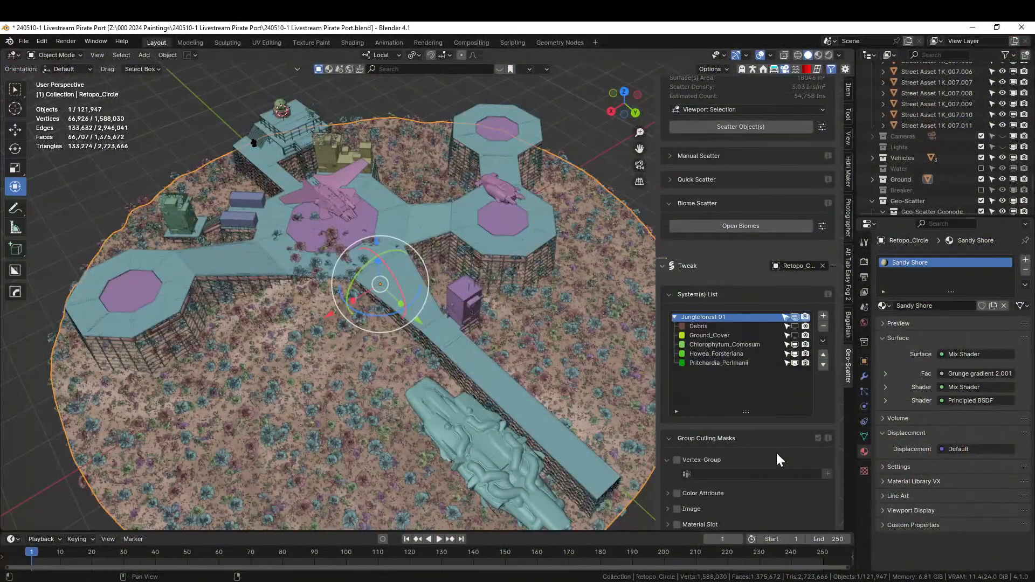
pyautogui.scroll(-3, 685, 506)
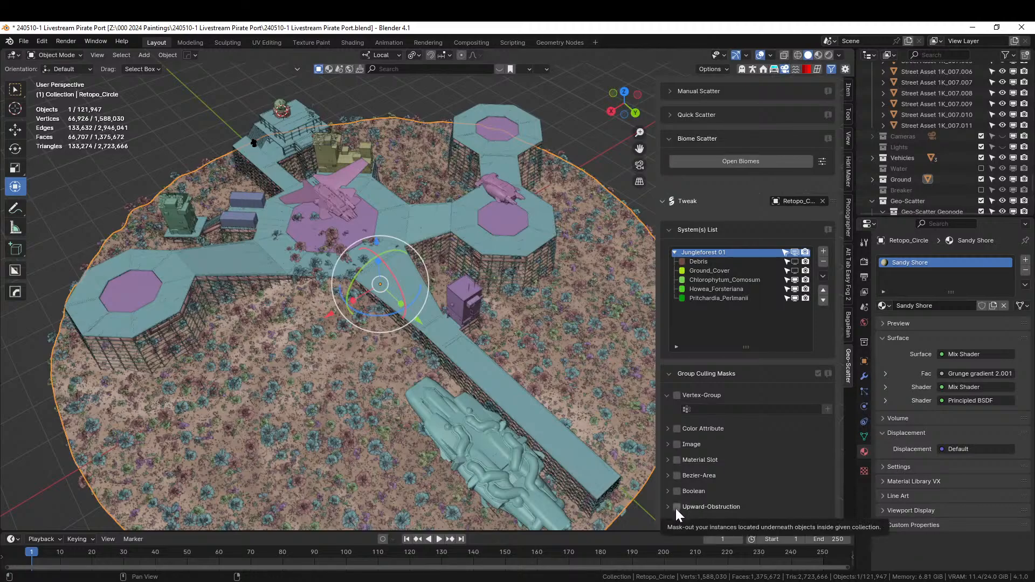
pyautogui.click(676, 508)
pyautogui.click(668, 506)
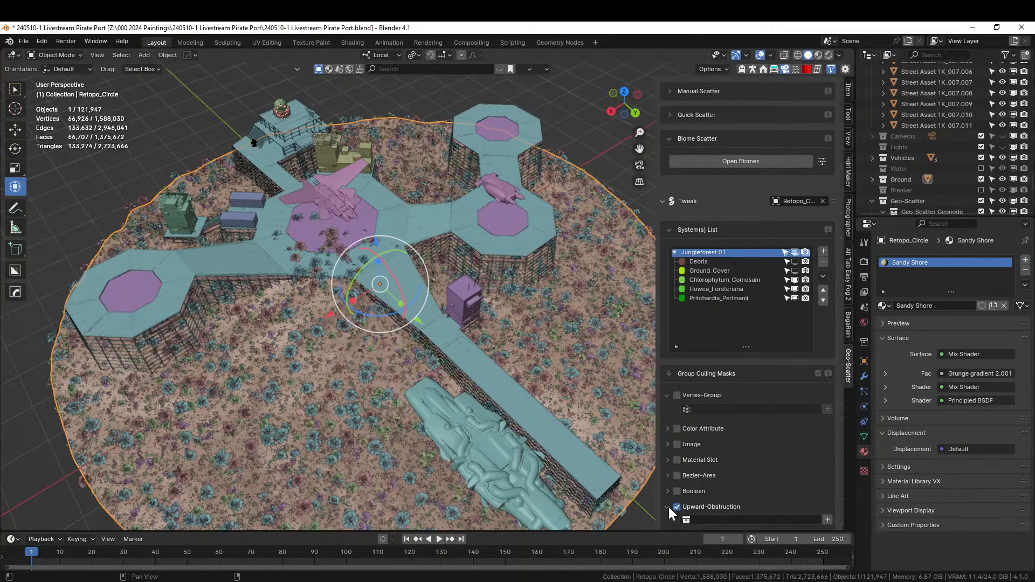
pyautogui.click(752, 520)
pyautogui.write('wa')
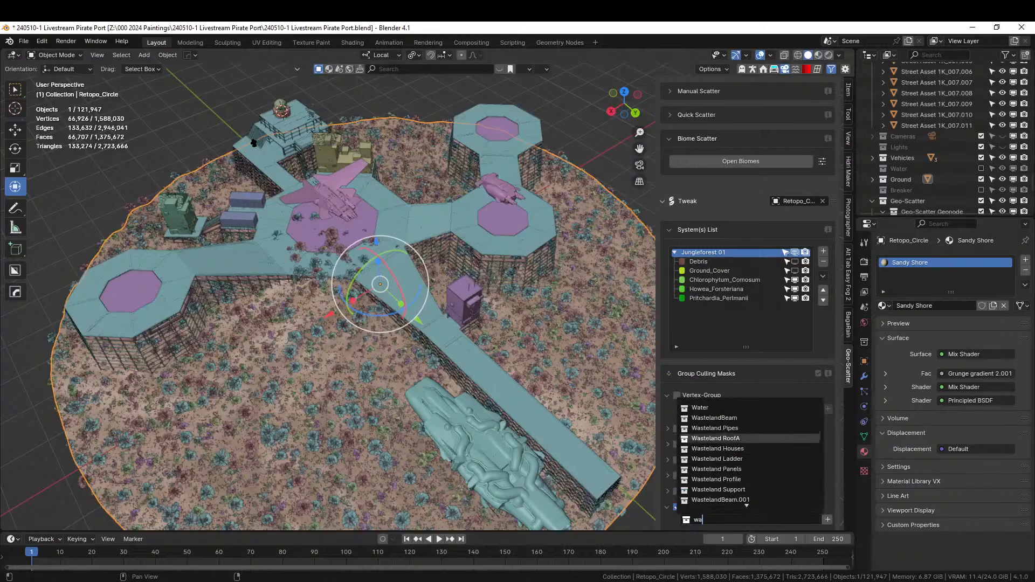
pyautogui.click(707, 409)
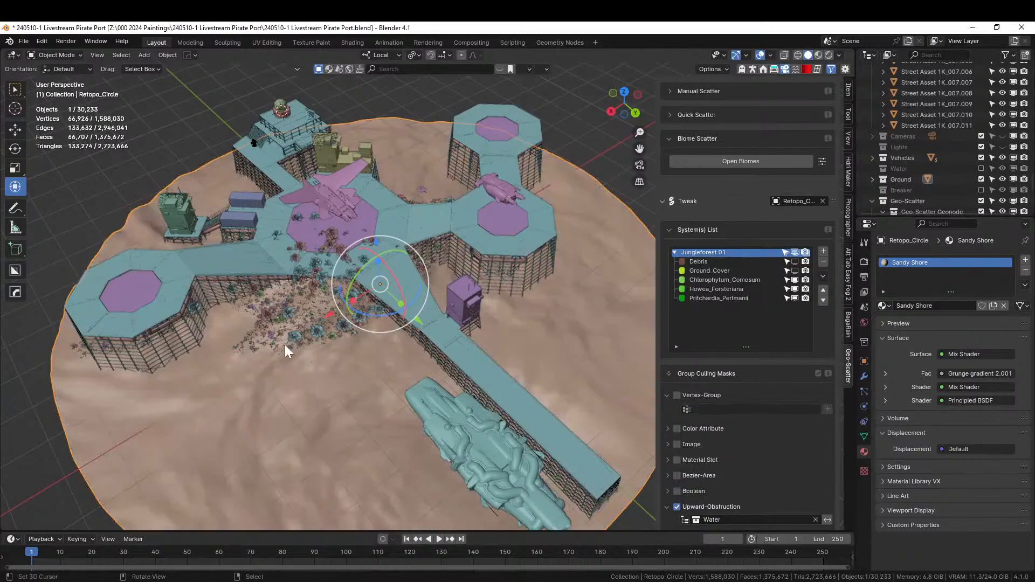
# Include the Water collection in the view layer again and inspect the plants around the central platform.
pyautogui.moveTo(285, 345); pyautogui.dragTo(346, 325, button='middle')
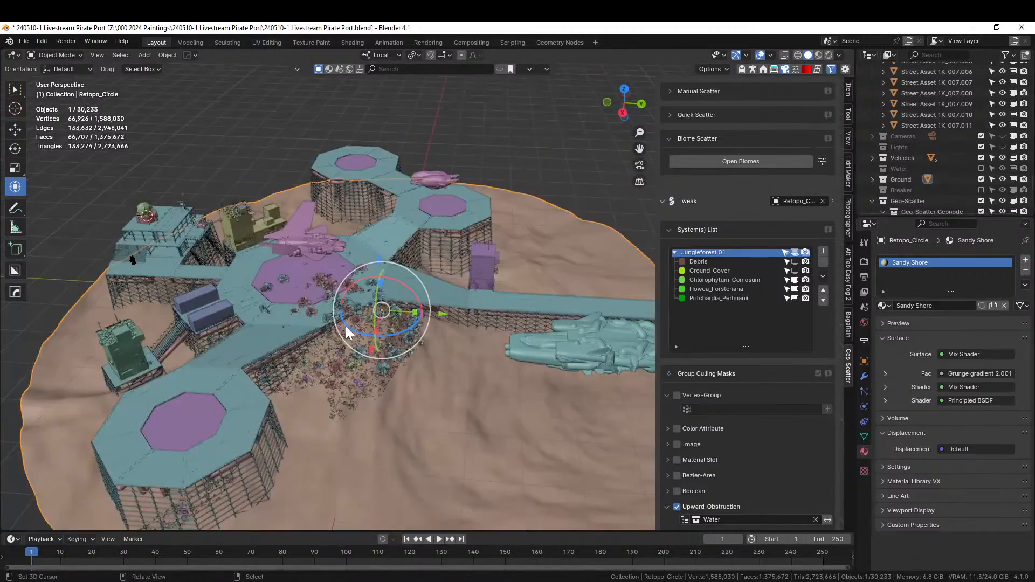
pyautogui.click(982, 168)
pyautogui.moveTo(358, 396); pyautogui.dragTo(326, 408, button='middle')
pyautogui.scroll(3, 464, 352)
pyautogui.scroll(2, 414, 400)
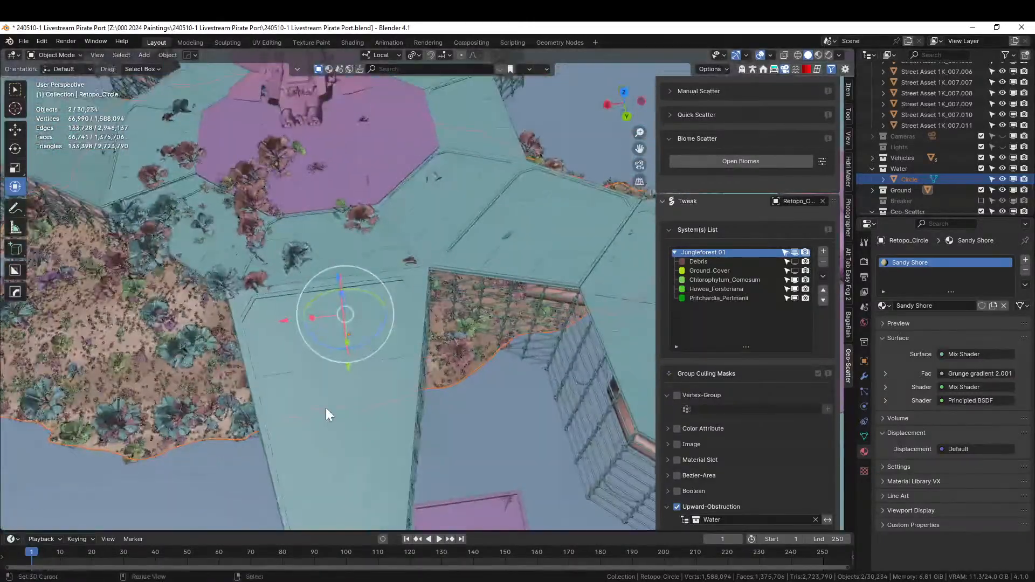
pyautogui.moveTo(326, 408); pyautogui.dragTo(313, 376, button='middle')
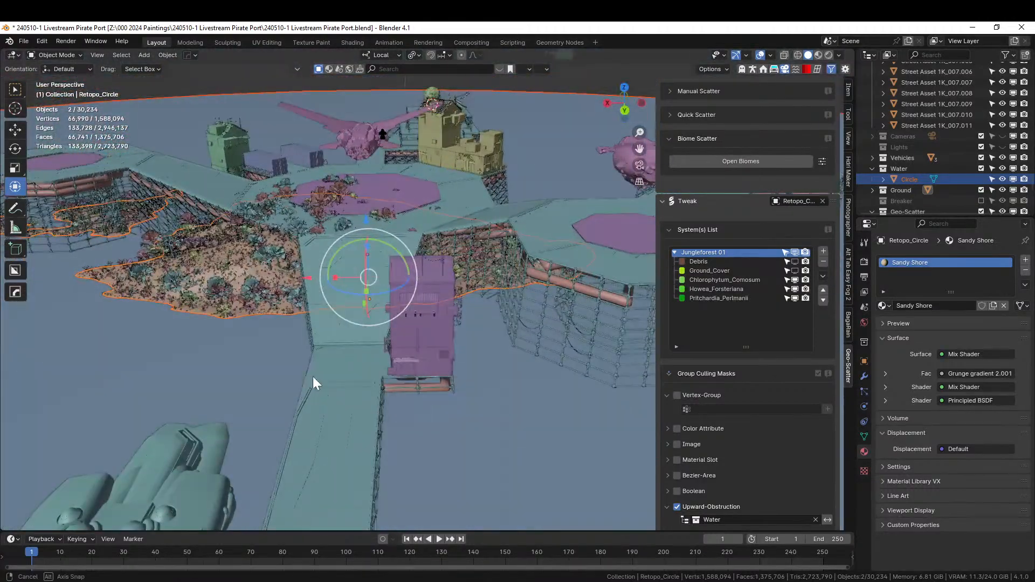
# Move the platform structure and the octagonal landing pads into a new collection named Platforms.
pyautogui.click(329, 294)
pyautogui.keyDown('shift'); pyautogui.click(360, 206); pyautogui.keyUp('shift')
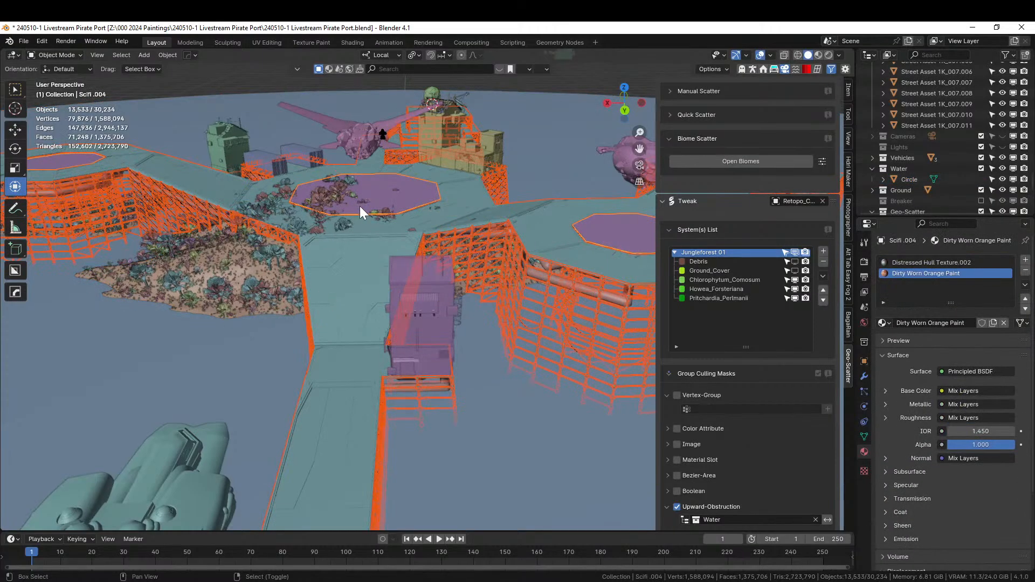
pyautogui.press('m')
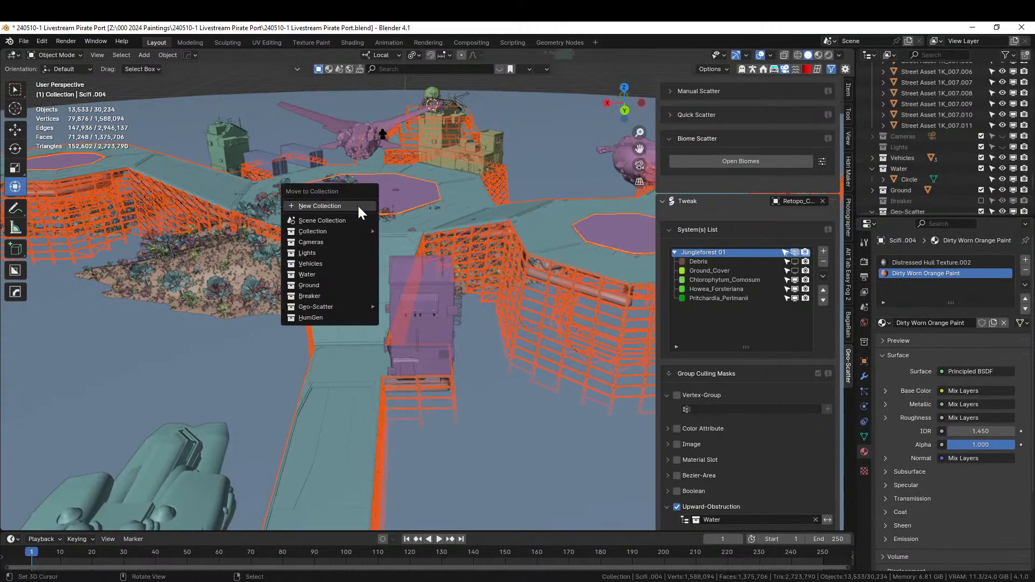
pyautogui.click(358, 205)
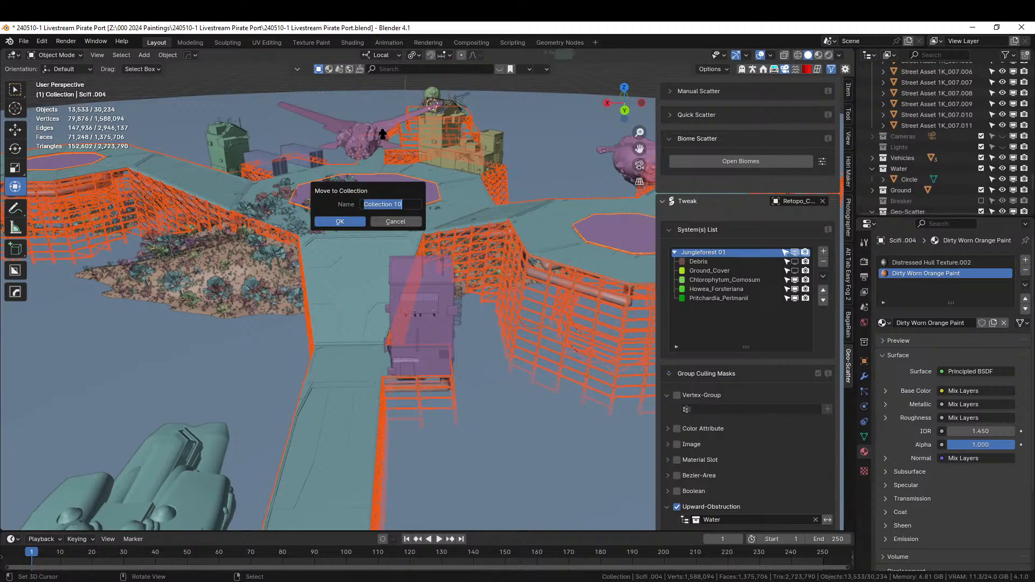
pyautogui.write('Platforms')
pyautogui.press('Return')
pyautogui.press('Return')
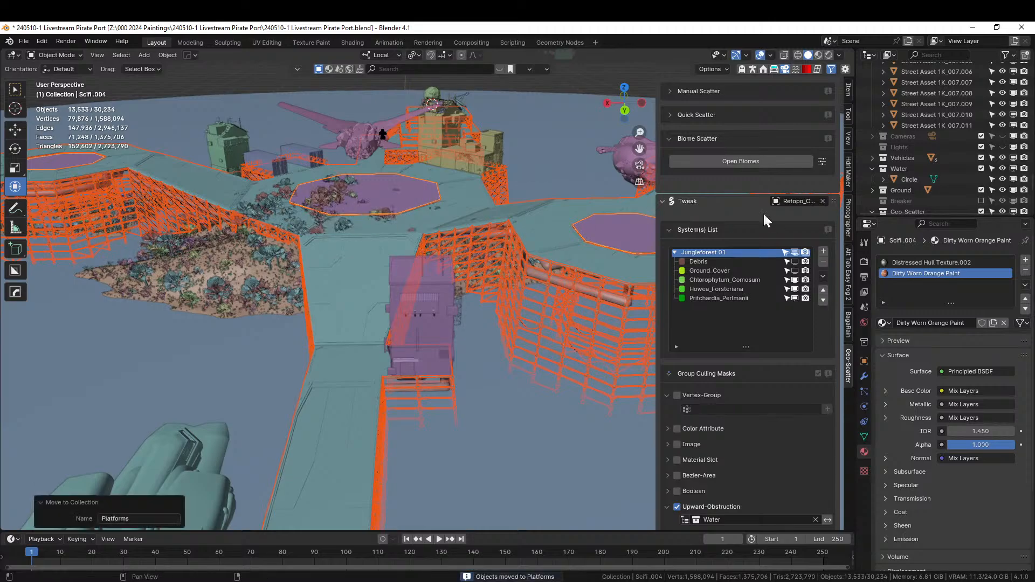
# Collapse the Collection, Geo-Scatter and Platforms collections in the Outliner.
pyautogui.scroll(10, 982, 103)
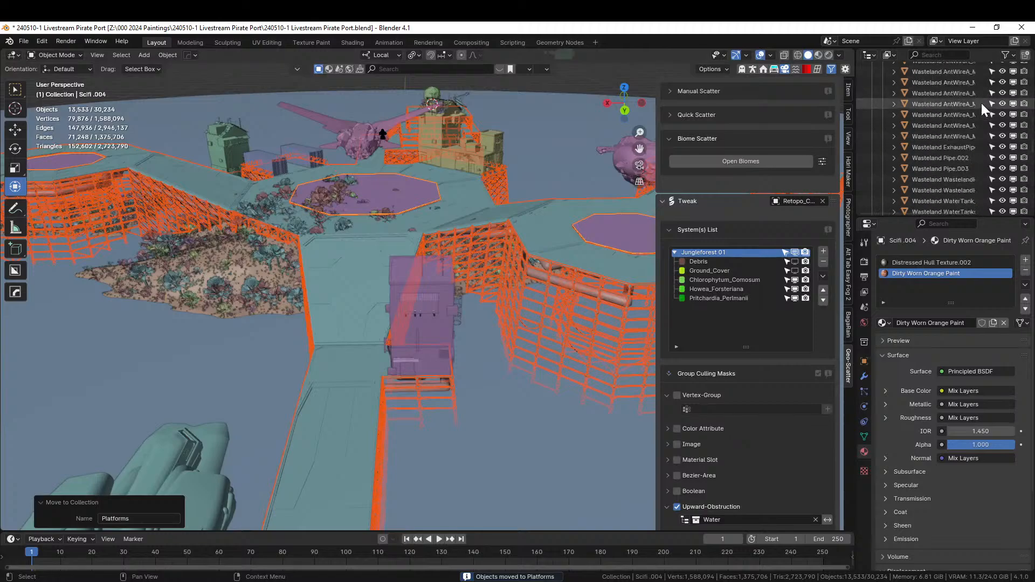
pyautogui.scroll(4, 982, 103)
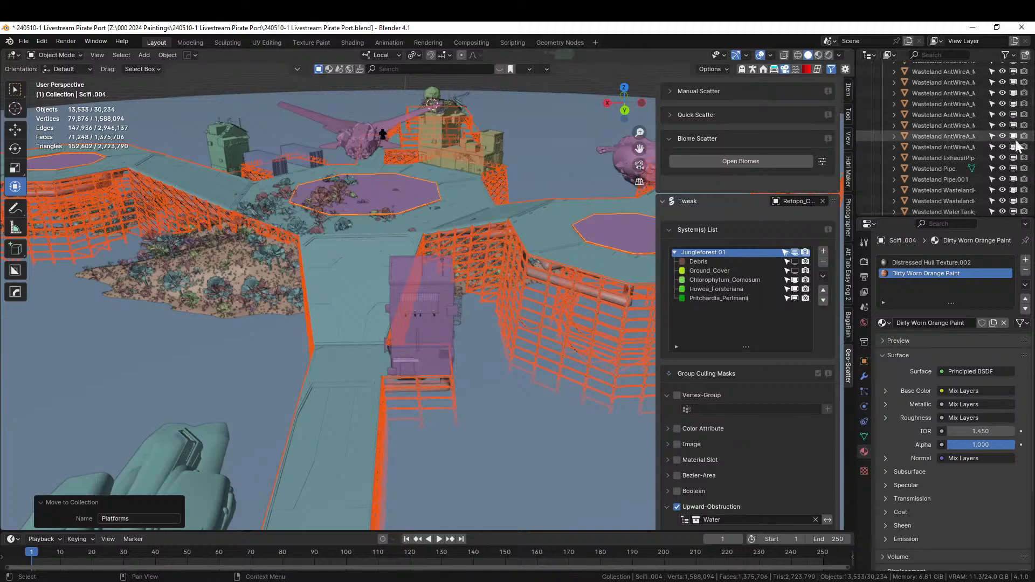
pyautogui.scroll(15, 970, 118)
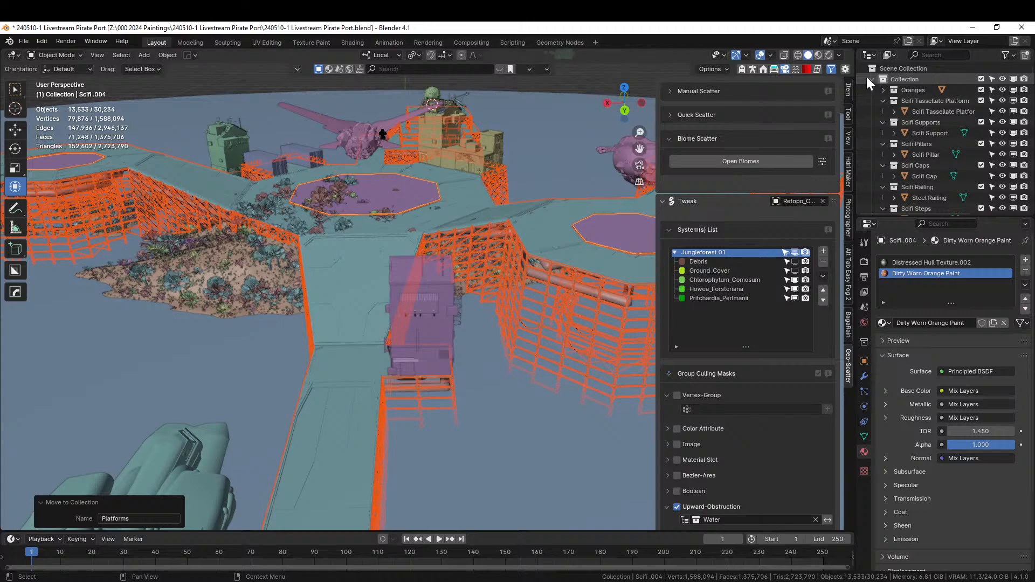
pyautogui.click(870, 78)
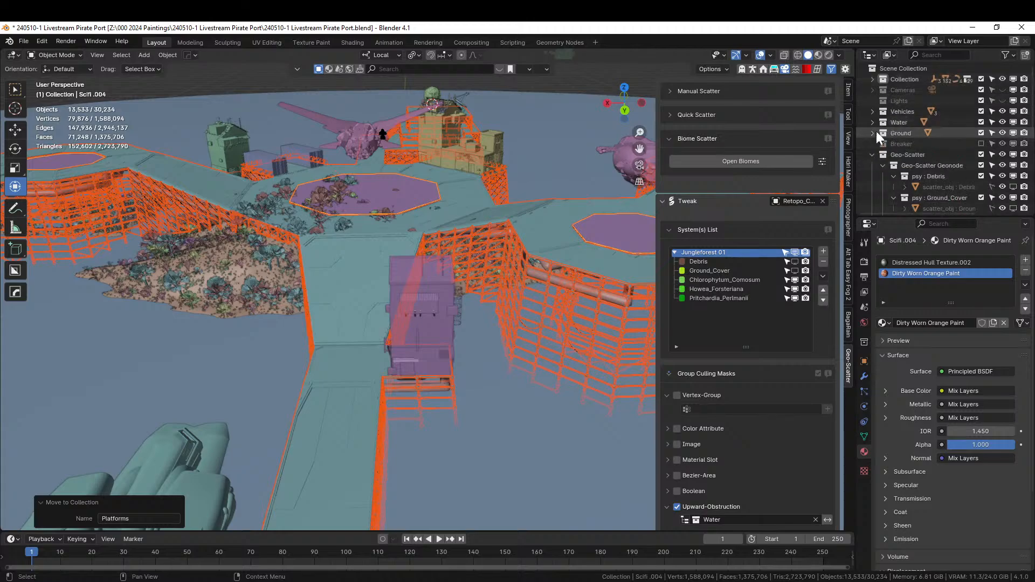
pyautogui.click(873, 155)
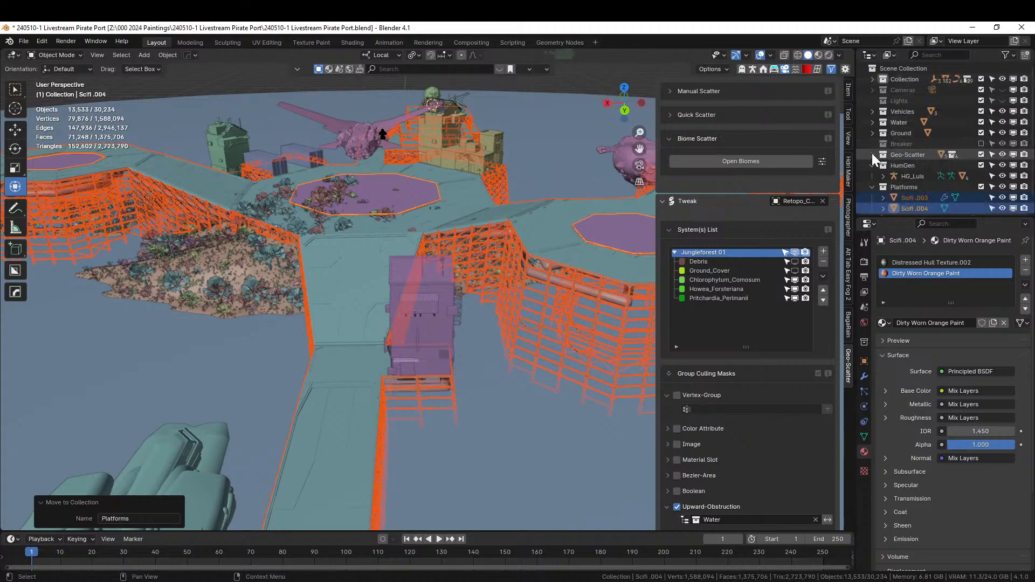
pyautogui.click(872, 186)
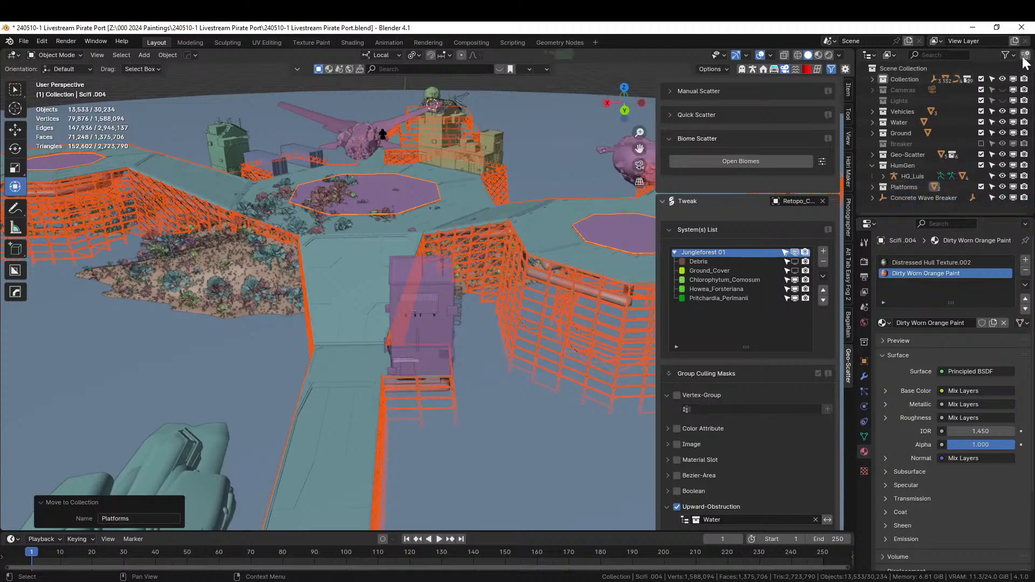
# Create a new collection directly under the Scene Collection and name it Upward Obstructions.
pyautogui.click(914, 68)
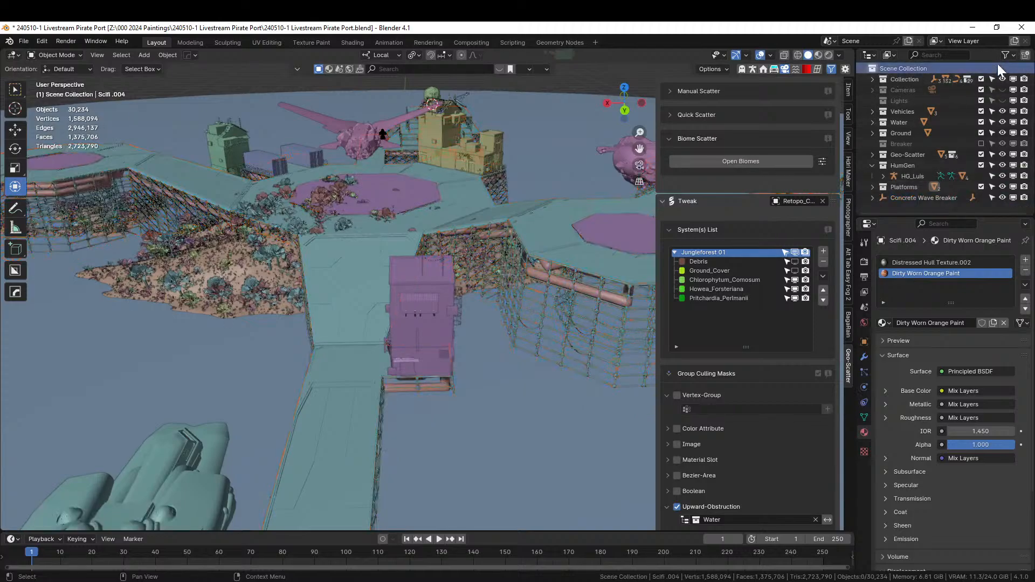
pyautogui.click(1026, 57)
pyautogui.doubleClick(905, 198)
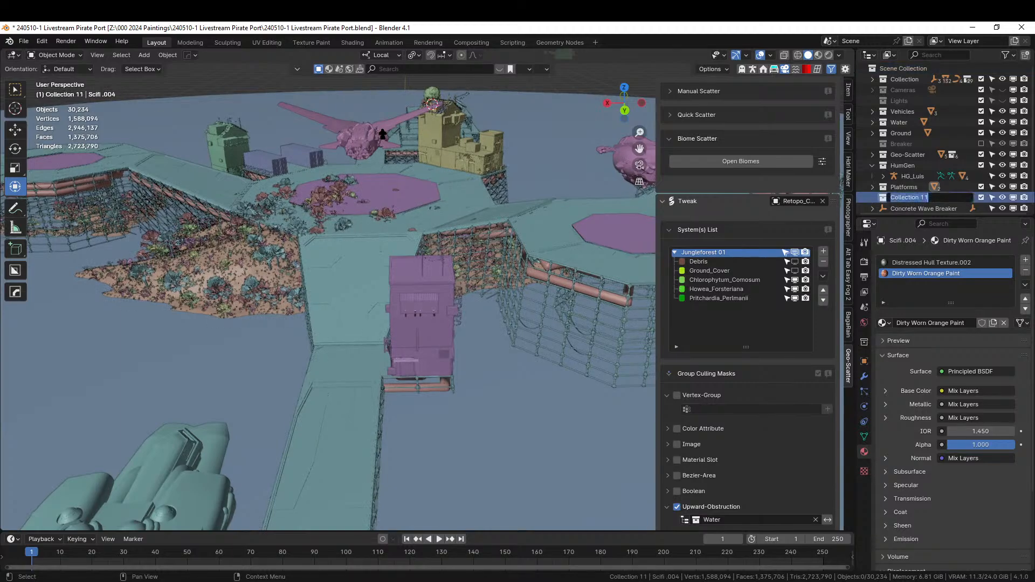
pyautogui.write('Upward Obstructions')
pyautogui.press('Return')
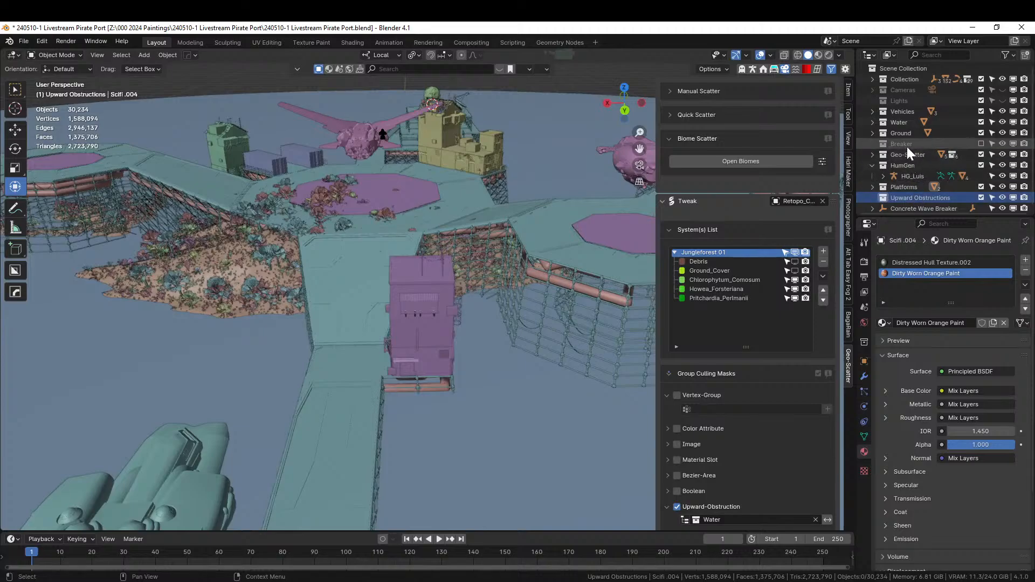
# Nest the Platforms and Water collections inside the Upward Obstructions collection.
pyautogui.scroll(-1, 912, 146)
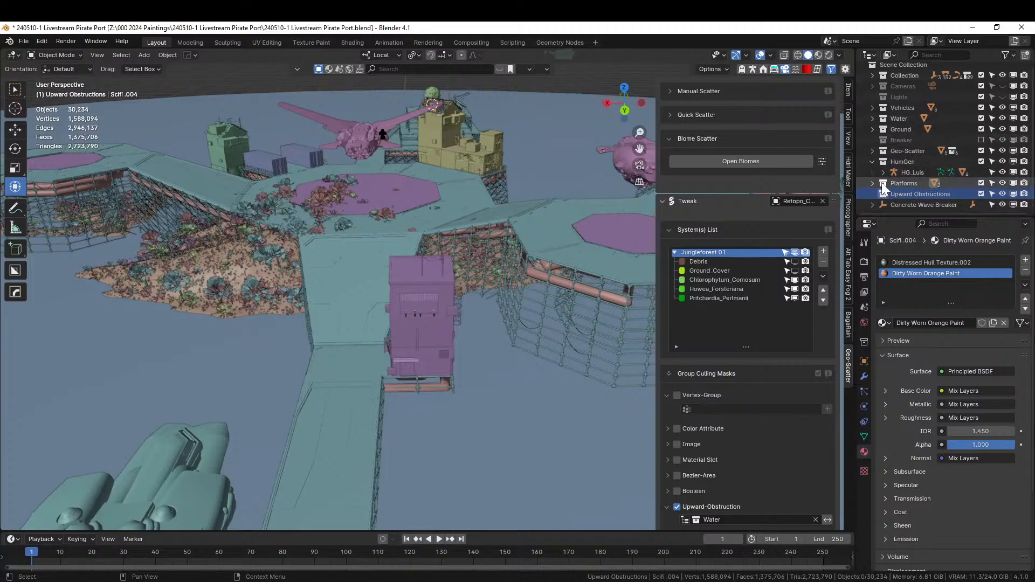
pyautogui.moveTo(882, 182); pyautogui.dragTo(895, 195)
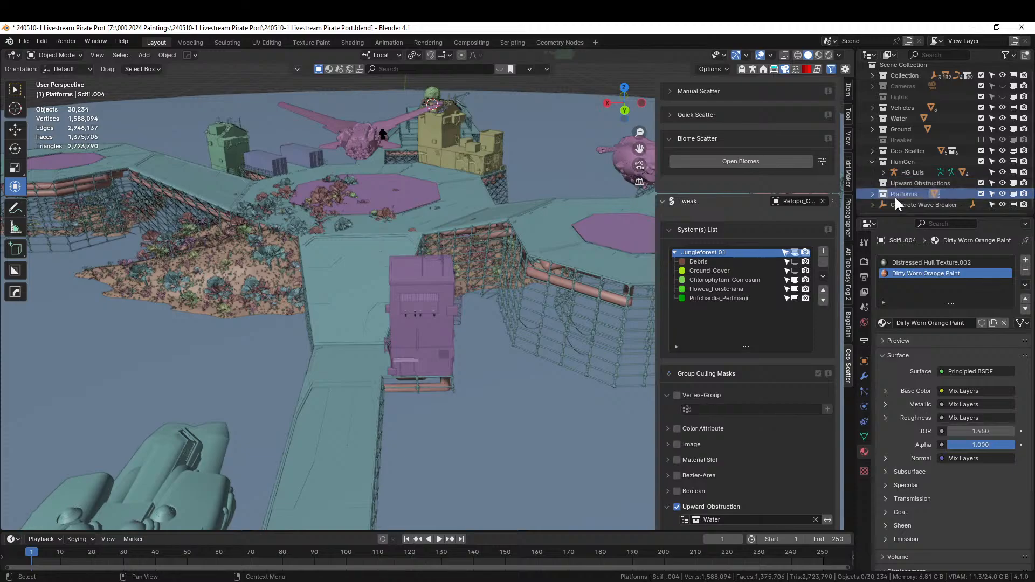
pyautogui.moveTo(882, 195); pyautogui.dragTo(903, 184)
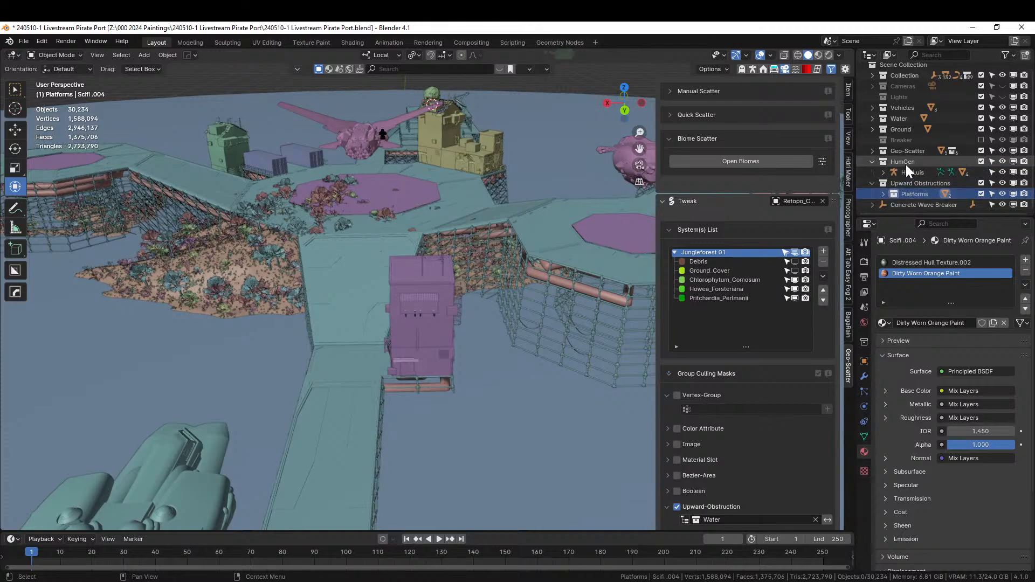
pyautogui.click(885, 118)
pyautogui.moveTo(885, 116); pyautogui.dragTo(910, 189)
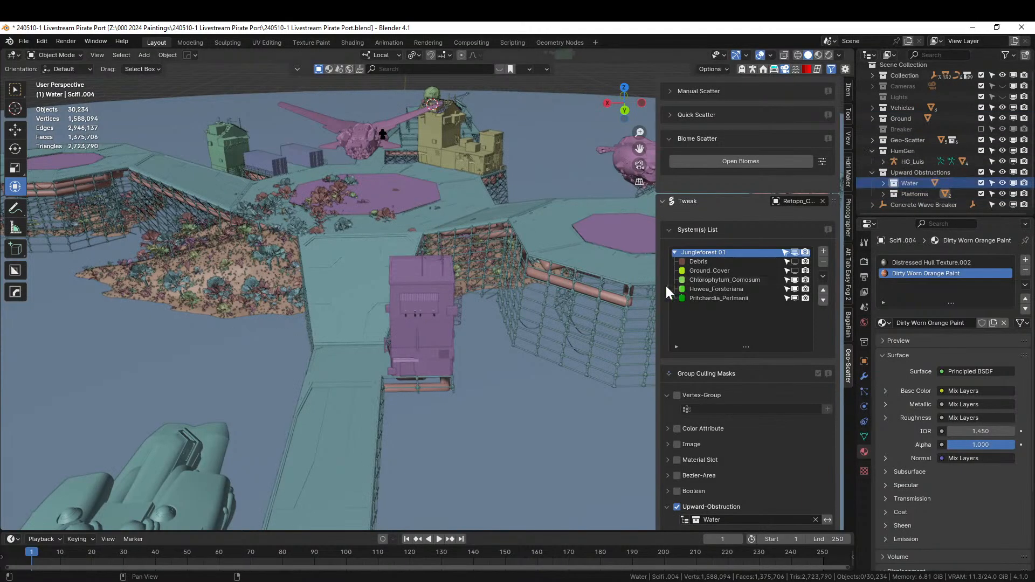
# Select the terrain and set the Jungleforest 01 group's Upward-Obstruction mask to the Upward Obstructions collection.
pyautogui.click(334, 281)
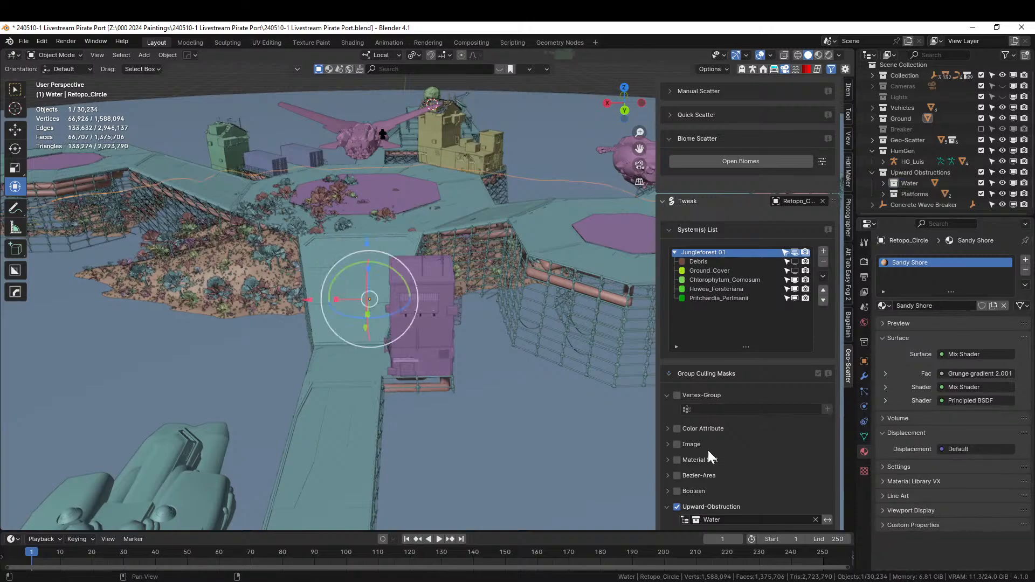
pyautogui.click(696, 520)
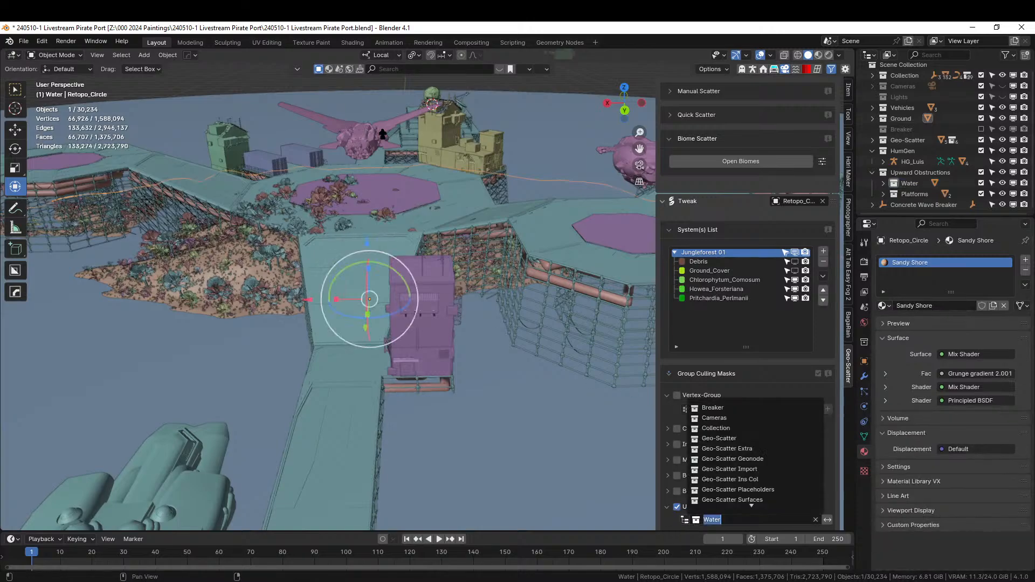
pyautogui.write('upw')
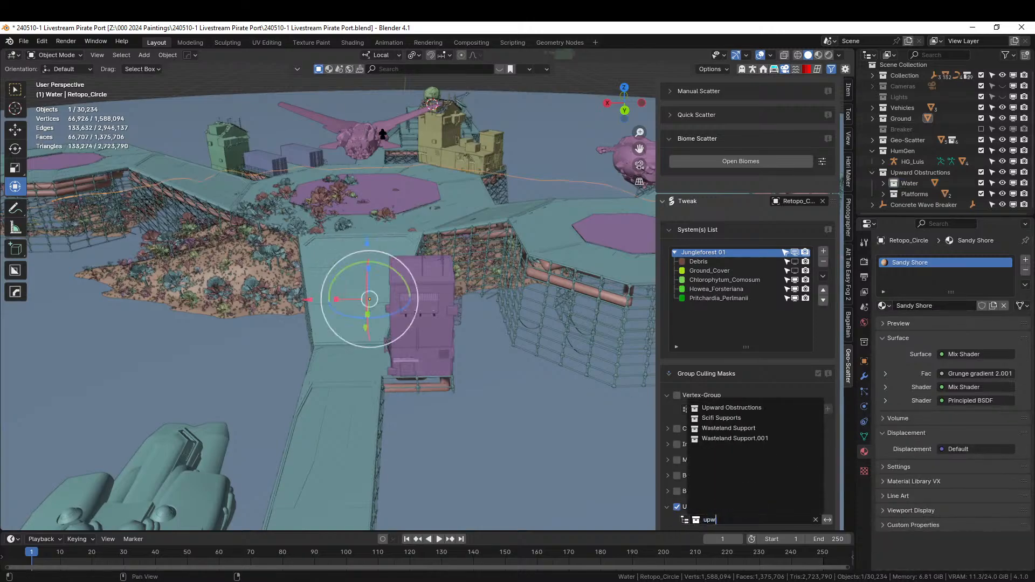
pyautogui.press('Up')
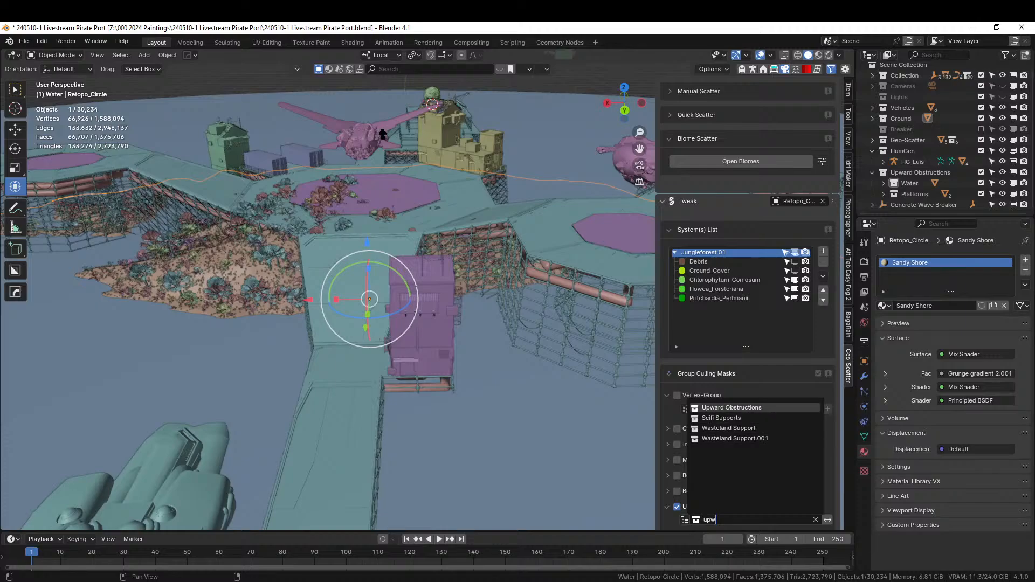
pyautogui.click(734, 406)
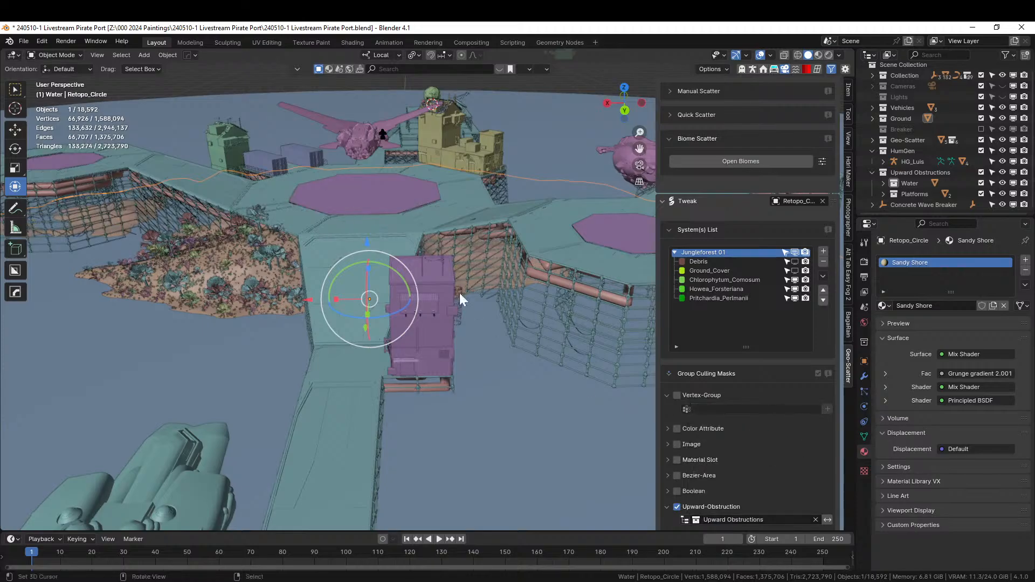
# Move the Debris, Ground_Cover and Chlorophytum_Comosum scatter systems into a new group.
pyautogui.moveTo(459, 293); pyautogui.dragTo(486, 387, button='middle')
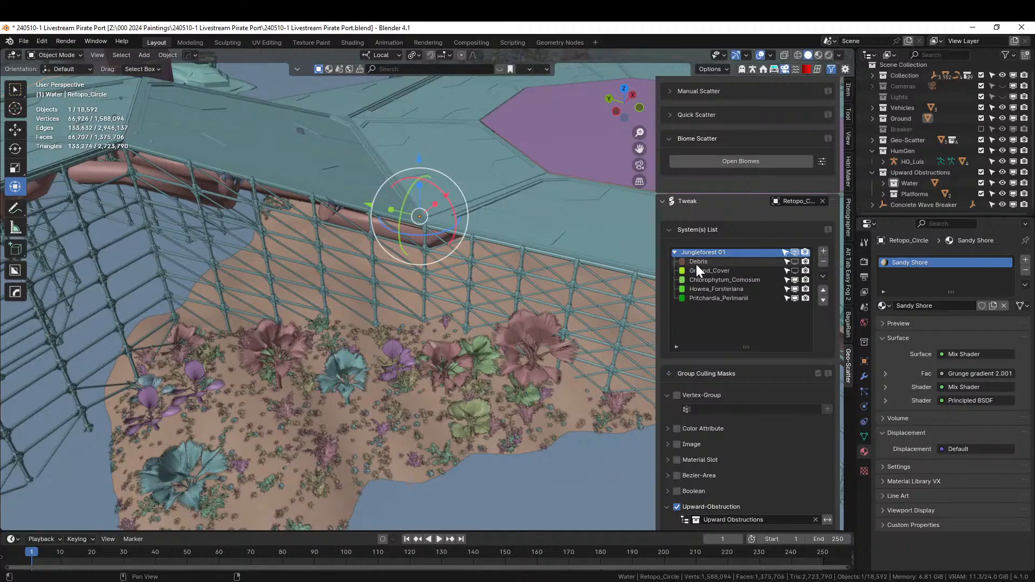
pyautogui.click(787, 261)
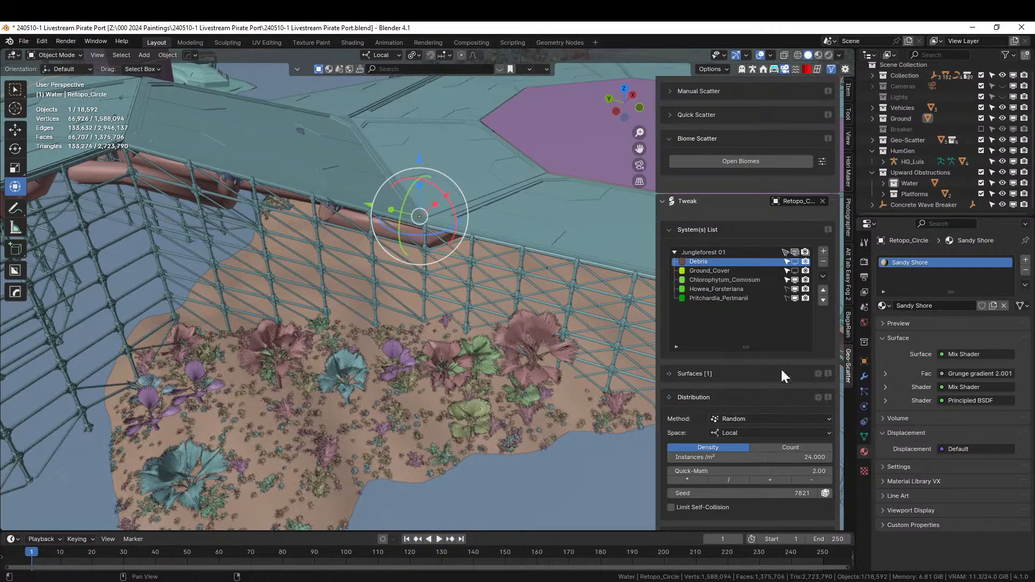
pyautogui.click(823, 276)
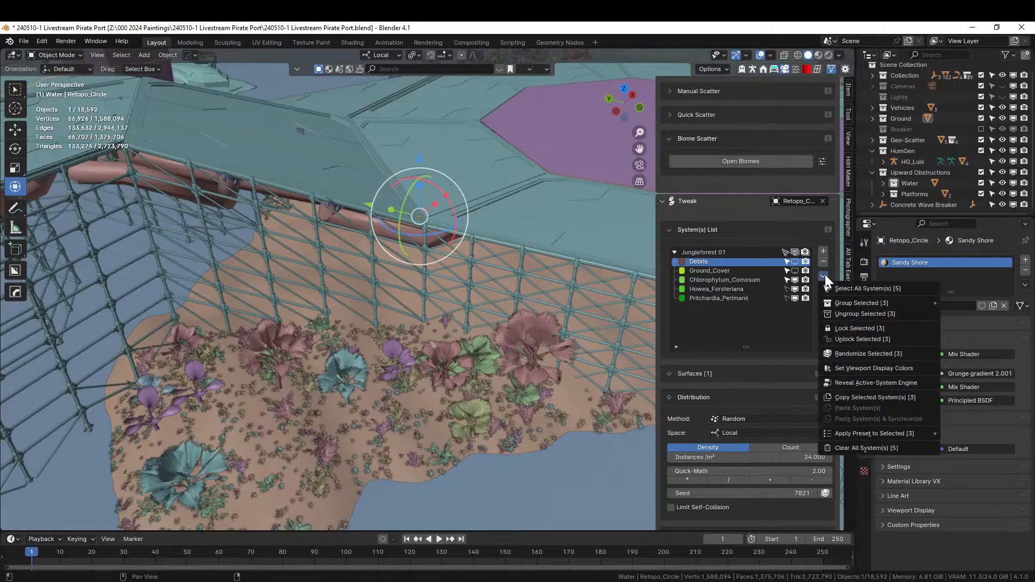
pyautogui.moveTo(859, 303)
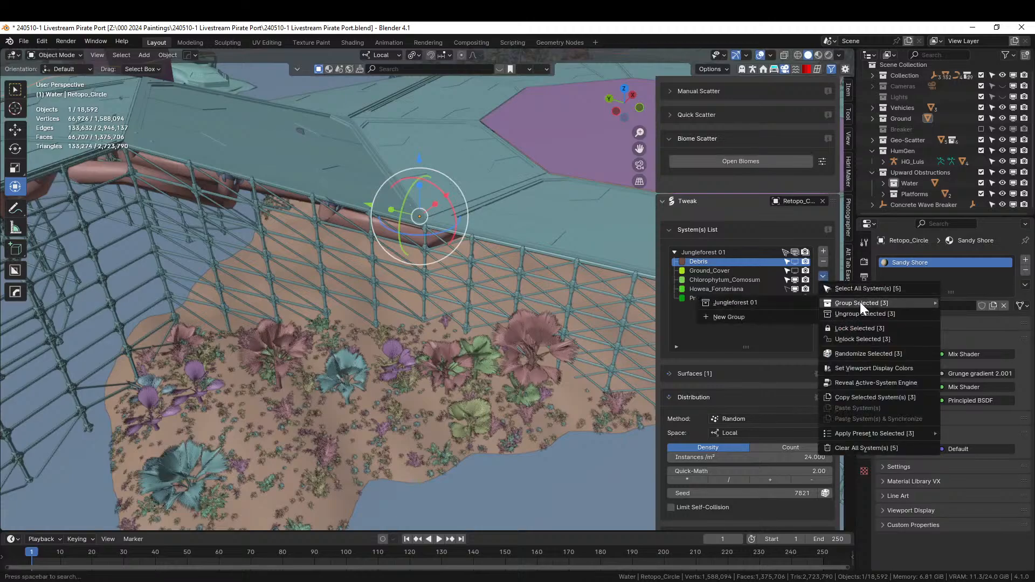
pyautogui.click(733, 316)
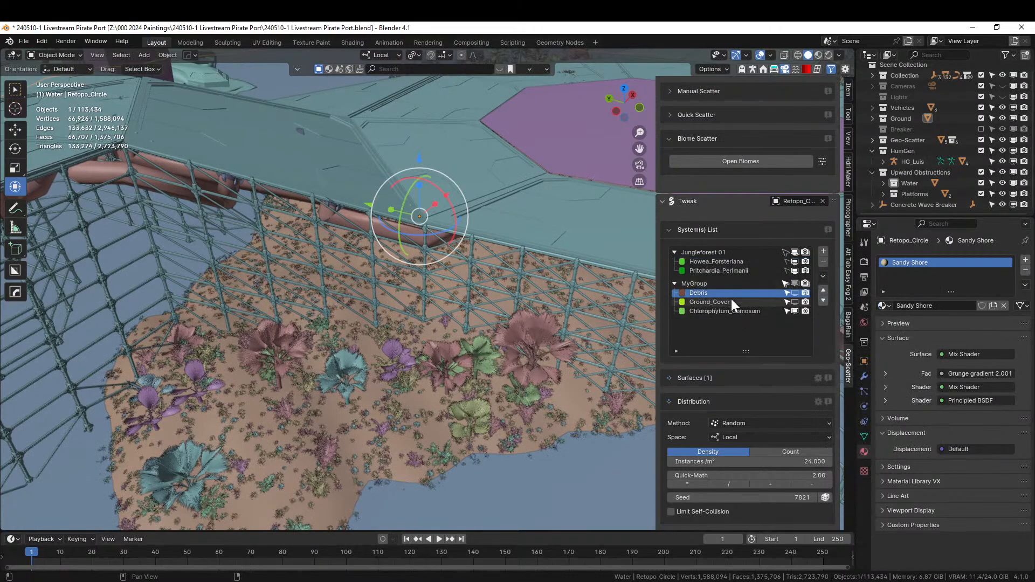
# Enable the Upward-Obstruction culling mask for the MyGroup group and assign the Water collection to it.
pyautogui.click(703, 284)
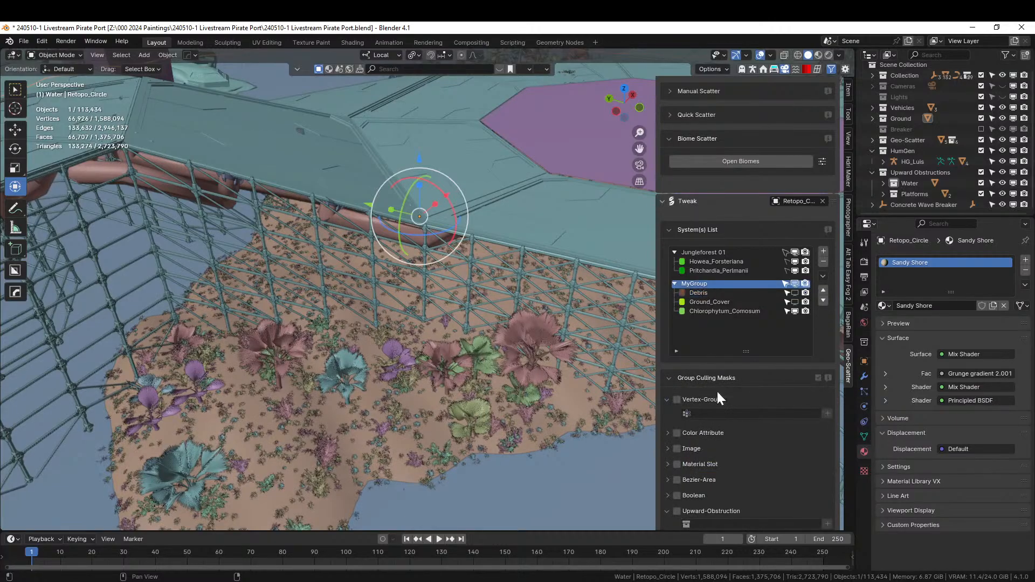
pyautogui.click(676, 510)
pyautogui.click(689, 526)
pyautogui.write('water')
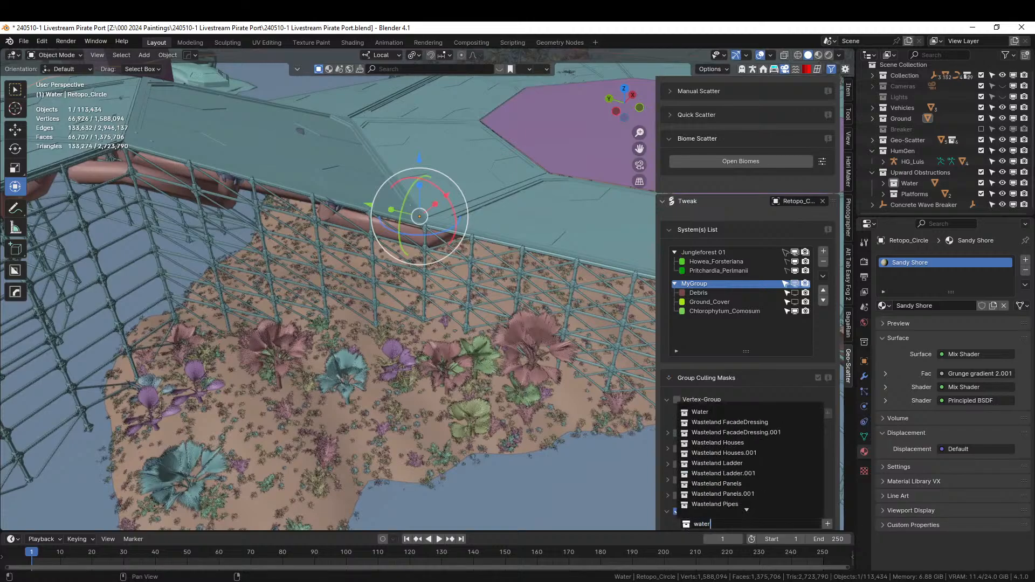
pyautogui.click(697, 412)
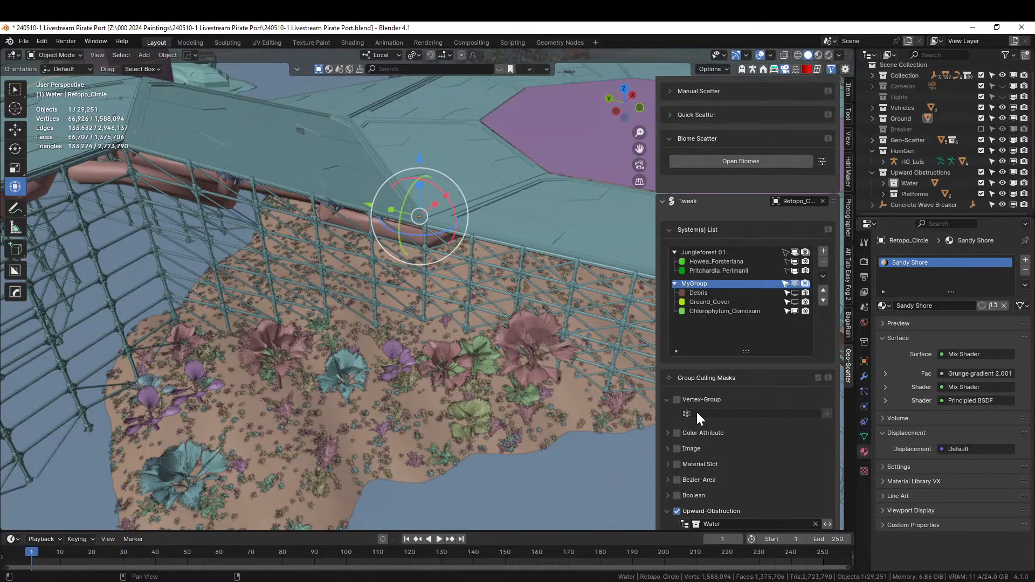
# Enable Object Repel 1 in the Chlorophytum_Comosum system's proximity settings and expand its options.
pyautogui.scroll(-4, 510, 427)
pyautogui.moveTo(504, 425); pyautogui.dragTo(291, 436, button='middle')
pyautogui.scroll(2, 292, 437)
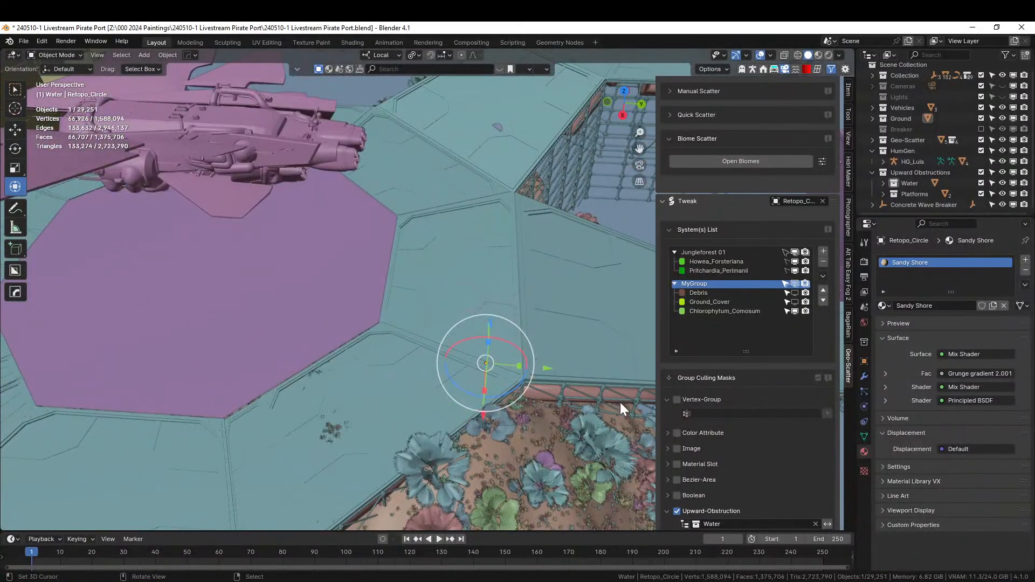
pyautogui.moveTo(565, 400); pyautogui.dragTo(537, 388, button='middle')
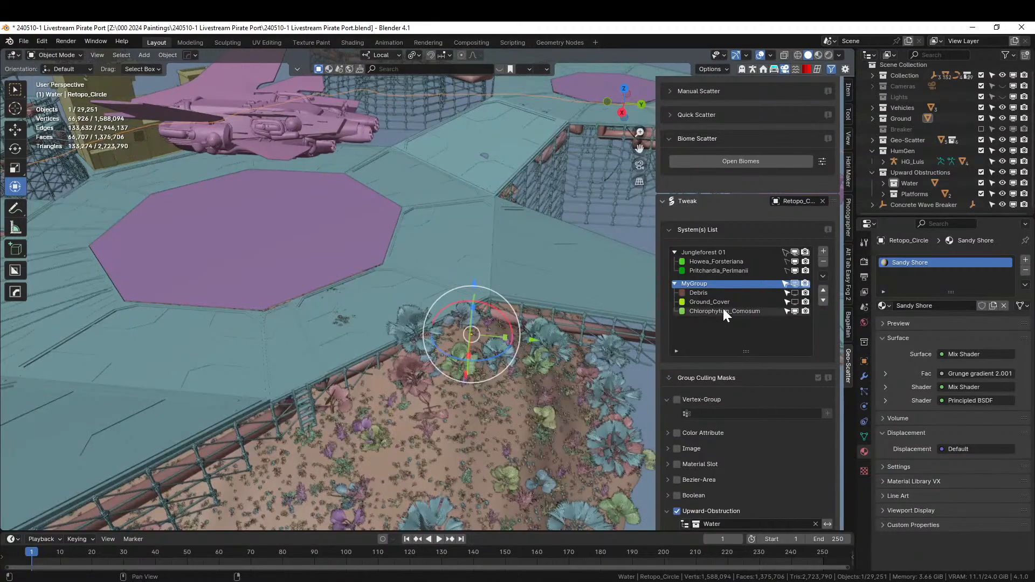
pyautogui.scroll(-4, 725, 474)
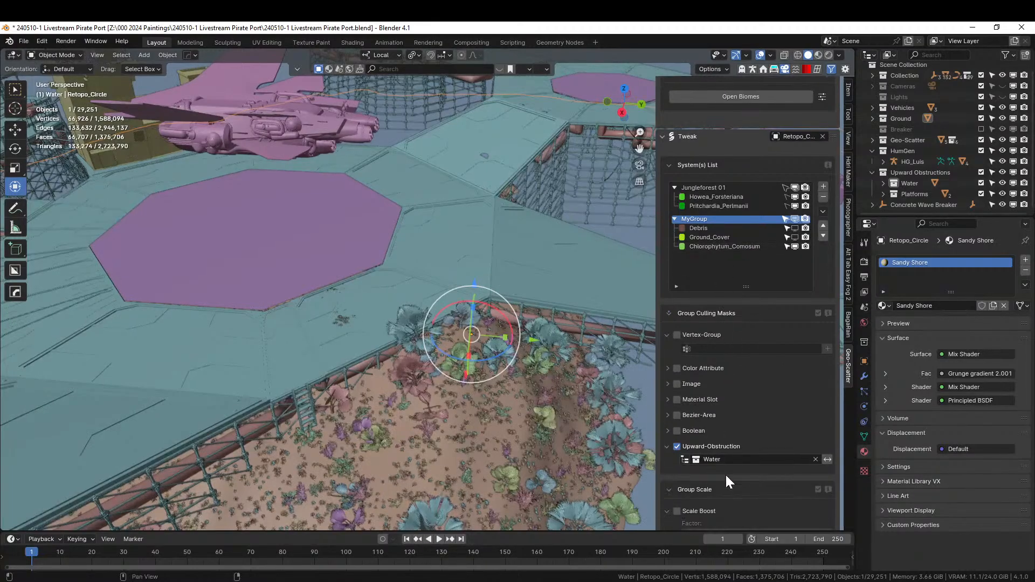
pyautogui.scroll(1, 728, 473)
pyautogui.click(726, 247)
pyautogui.scroll(-15, 743, 480)
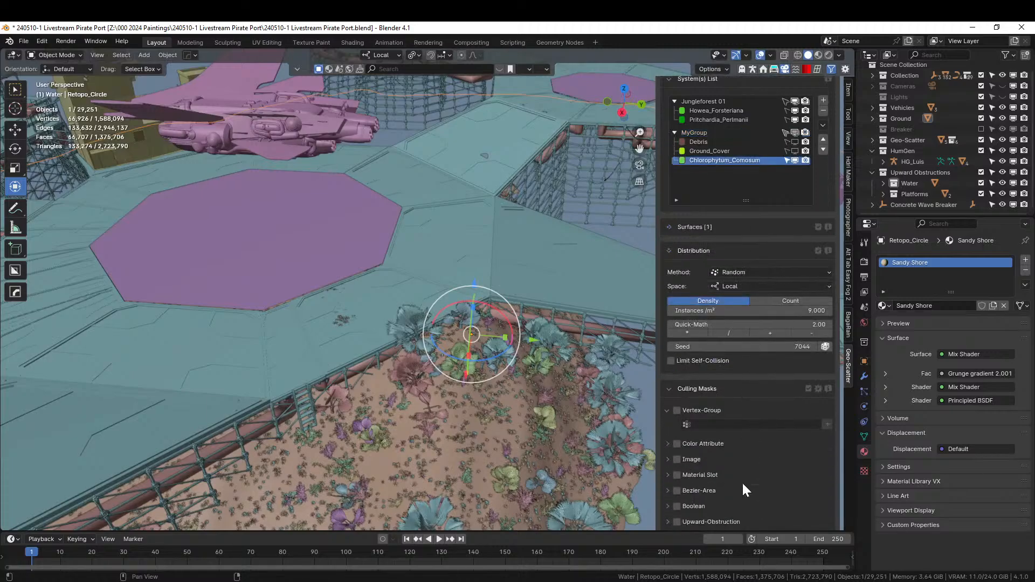
pyautogui.scroll(-5, 743, 486)
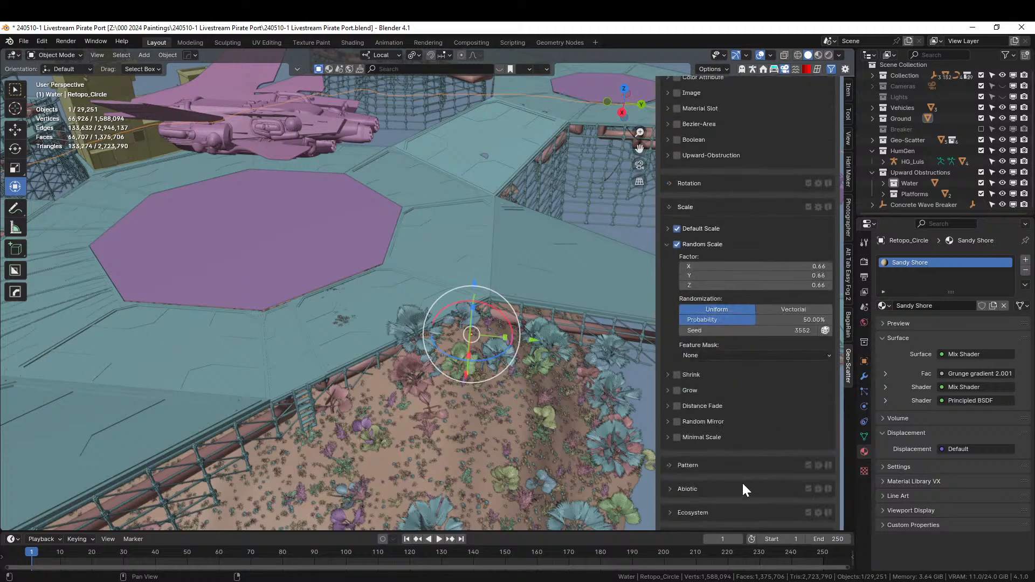
pyautogui.scroll(-5, 743, 485)
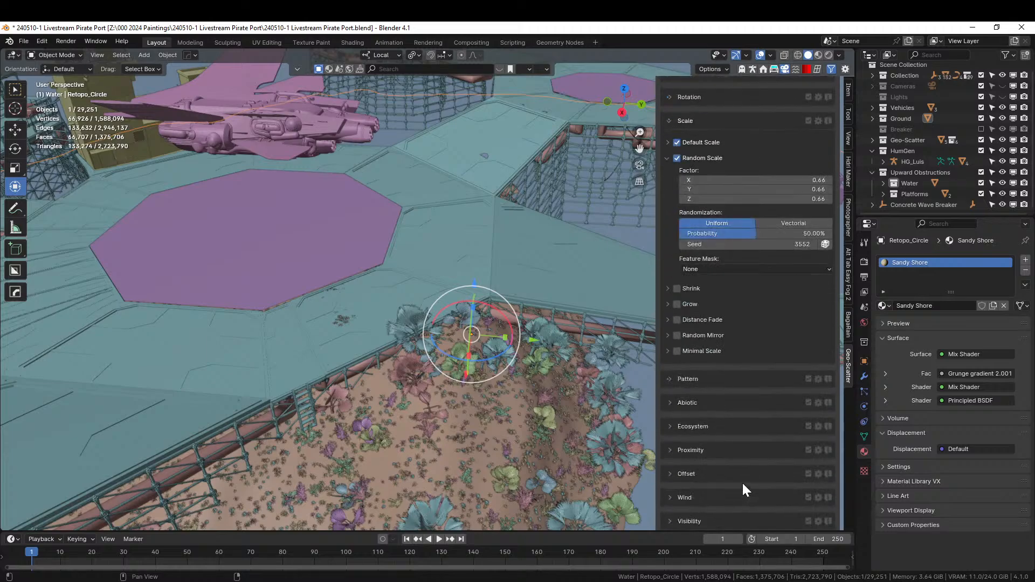
pyautogui.click(670, 450)
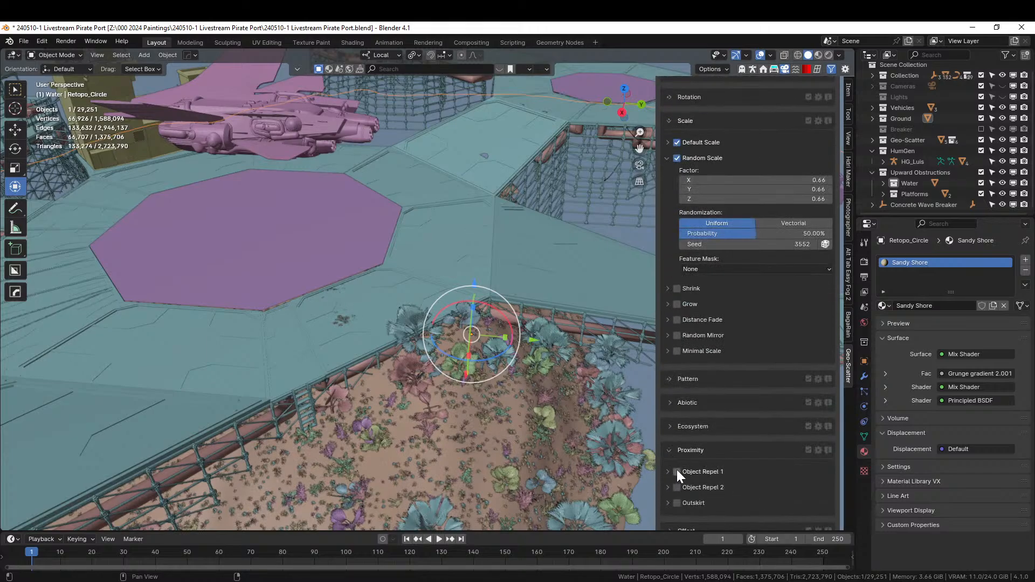
pyautogui.click(678, 472)
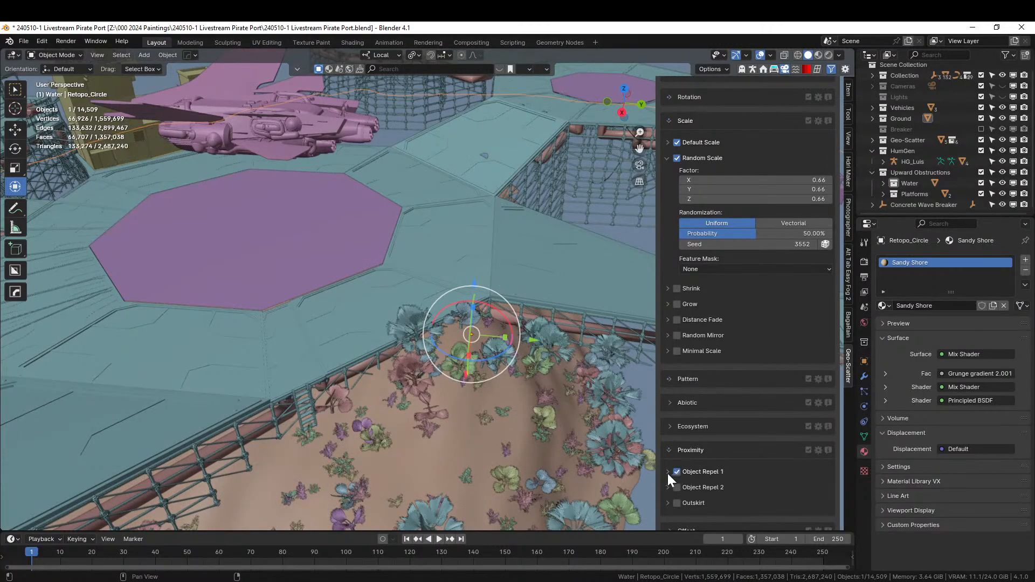
pyautogui.click(668, 472)
pyautogui.click(686, 495)
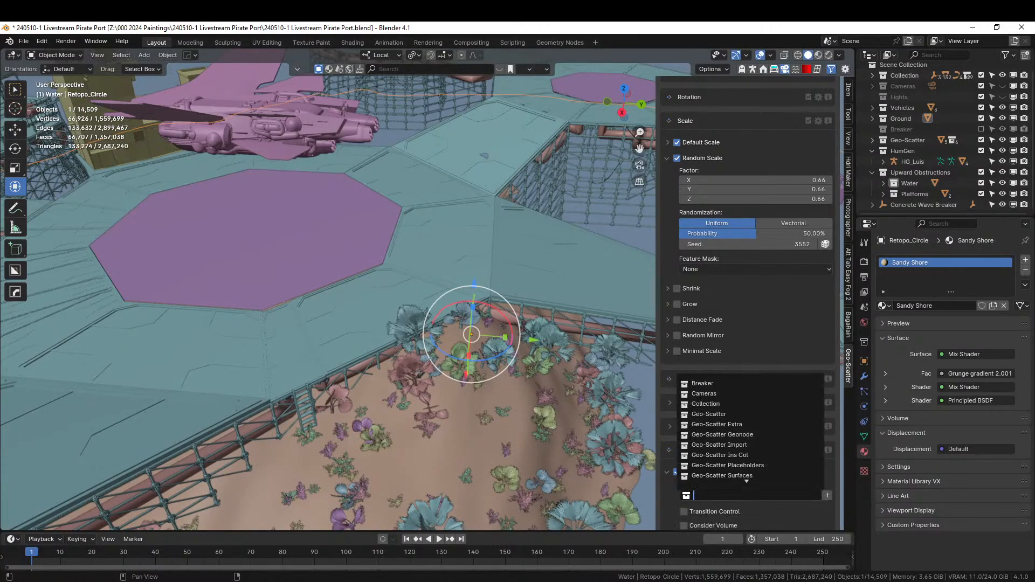
pyautogui.write('plat')
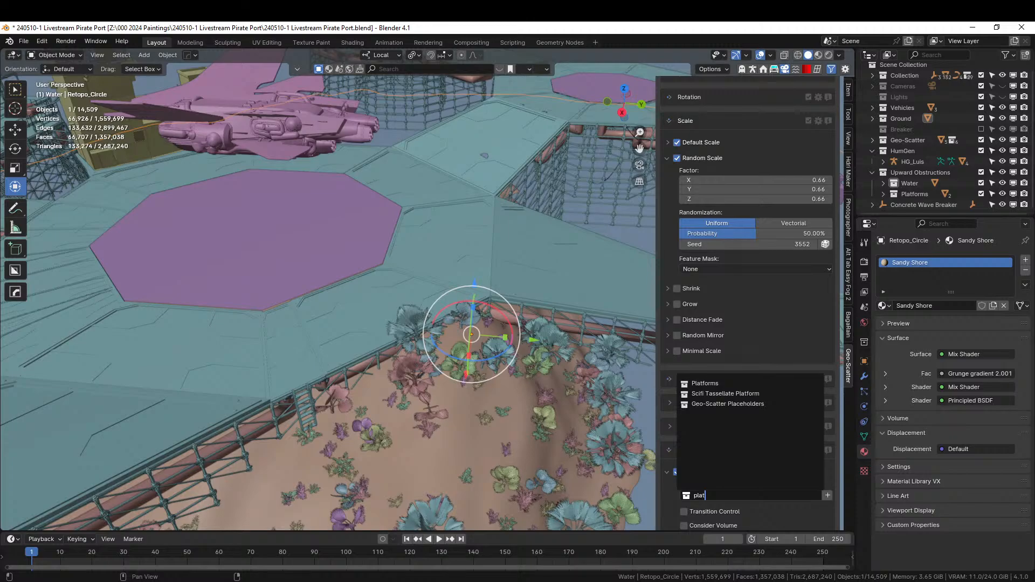
pyautogui.press('BackSpace')
pyautogui.press('BackSpace')
pyautogui.press('BackSpace')
pyautogui.press('BackSpace')
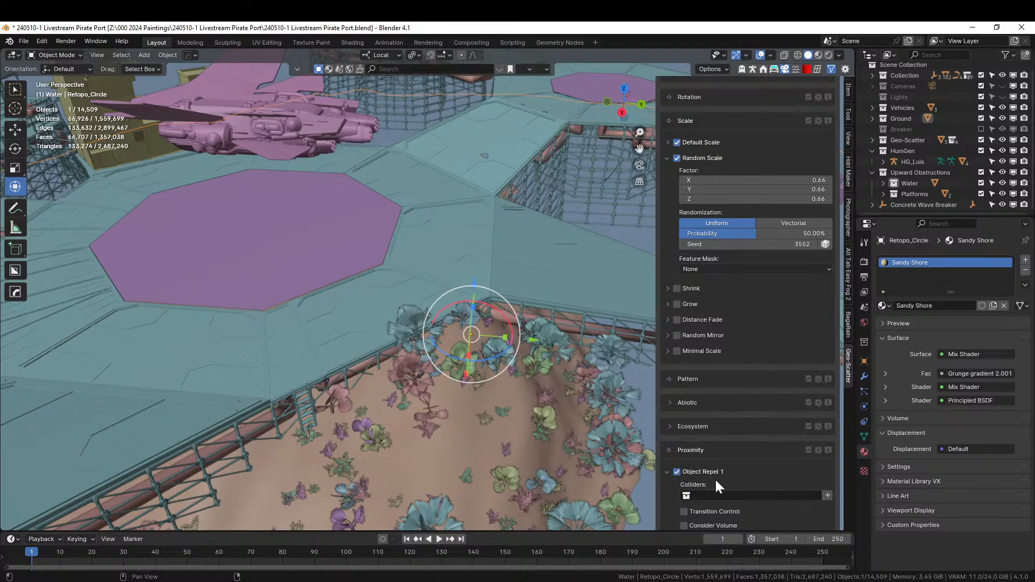
# Assign the Upward Obstructions collection as the Object Repel 1 colliders and set the minimal distance to 1 m.
pyautogui.write('upwar')
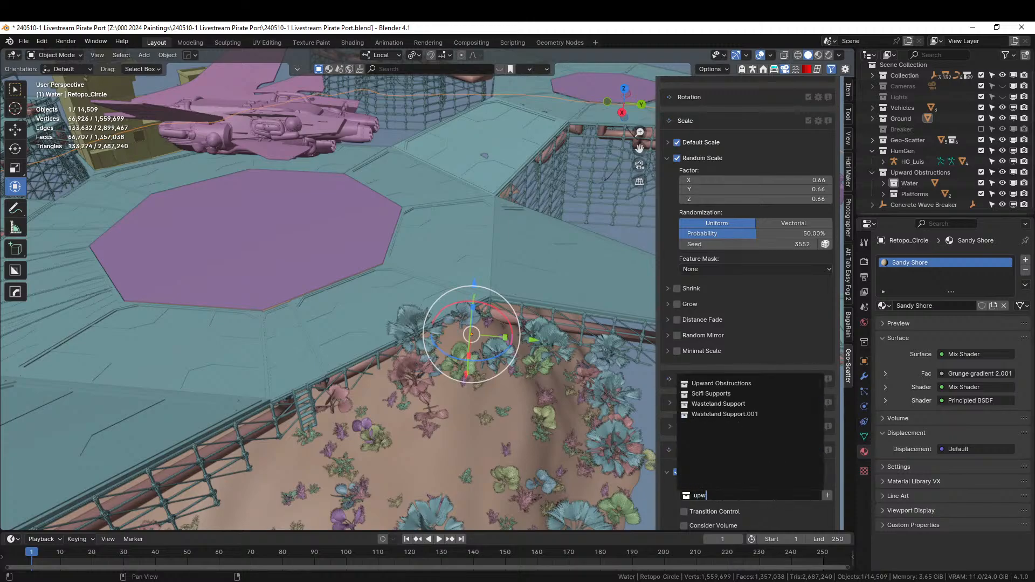
pyautogui.click(707, 383)
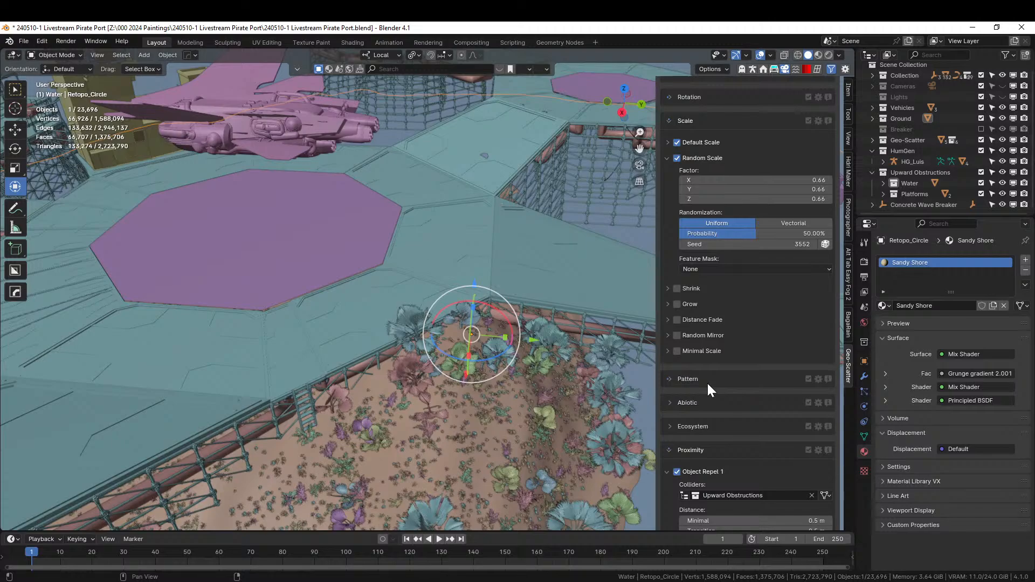
pyautogui.scroll(-2, 745, 481)
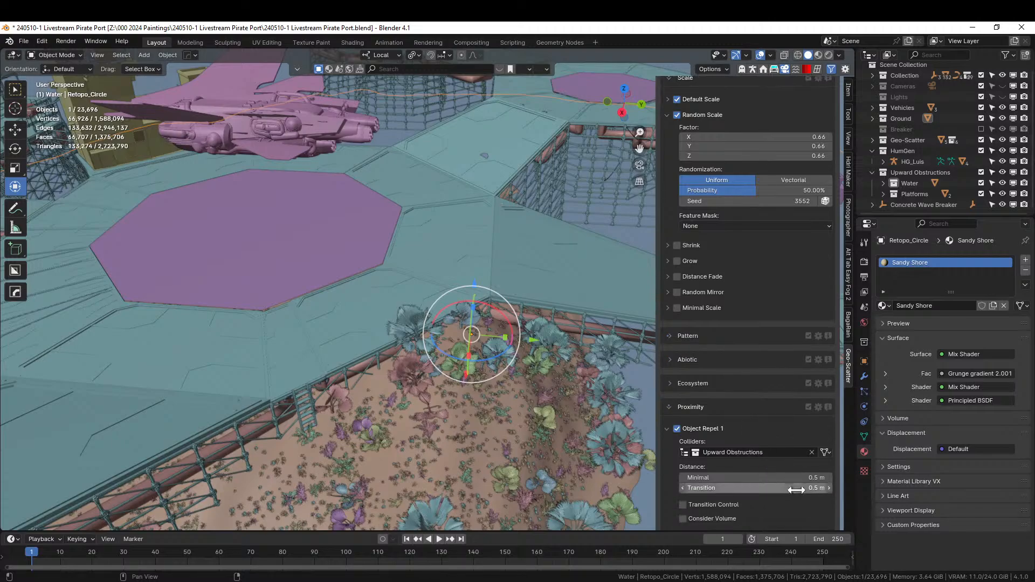
pyautogui.click(762, 479)
pyautogui.write('1')
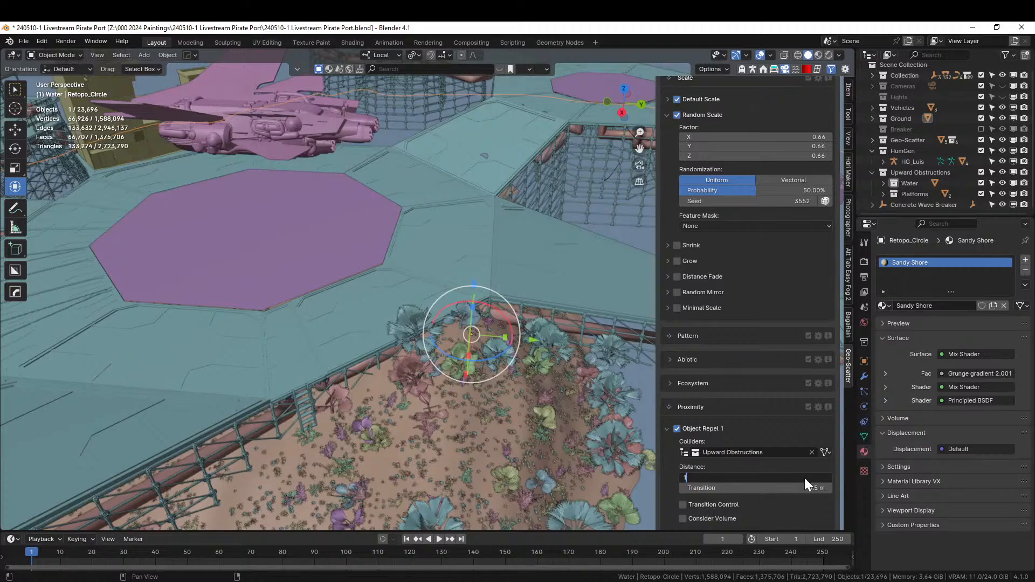
pyautogui.press('Return')
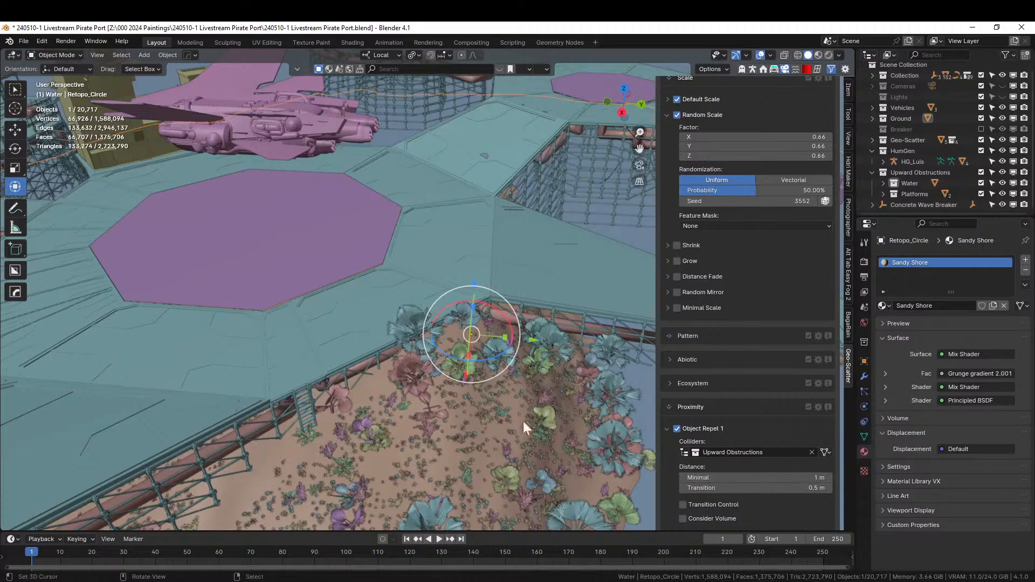
# Check the Chlorophytum_Comosum plants along the platform edge and save the file.
pyautogui.moveTo(523, 422); pyautogui.dragTo(561, 406, button='middle')
pyautogui.moveTo(464, 404); pyautogui.dragTo(470, 401, button='middle')
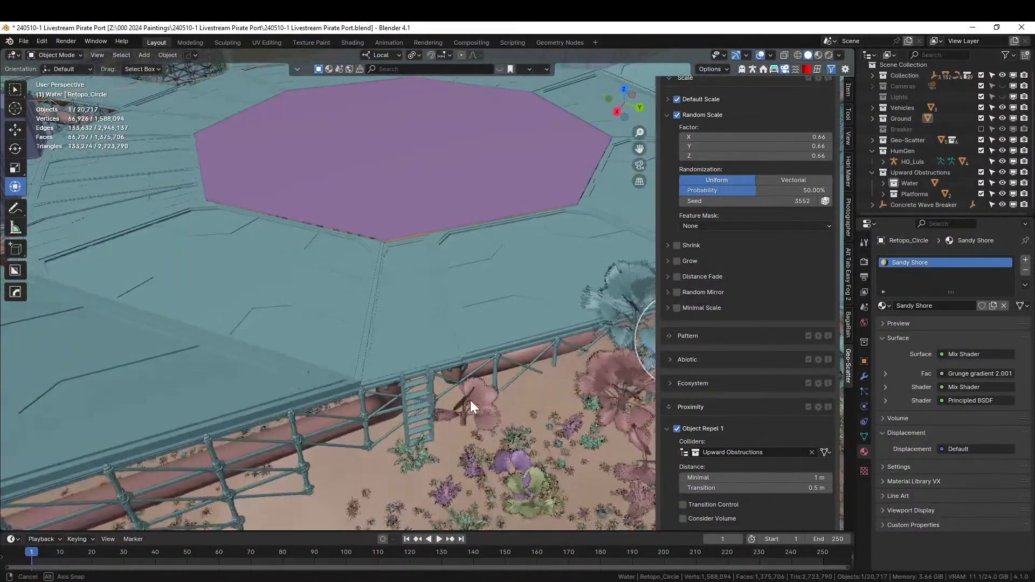
pyautogui.scroll(-3, 471, 400)
pyautogui.hotkey('ctrl', 's')
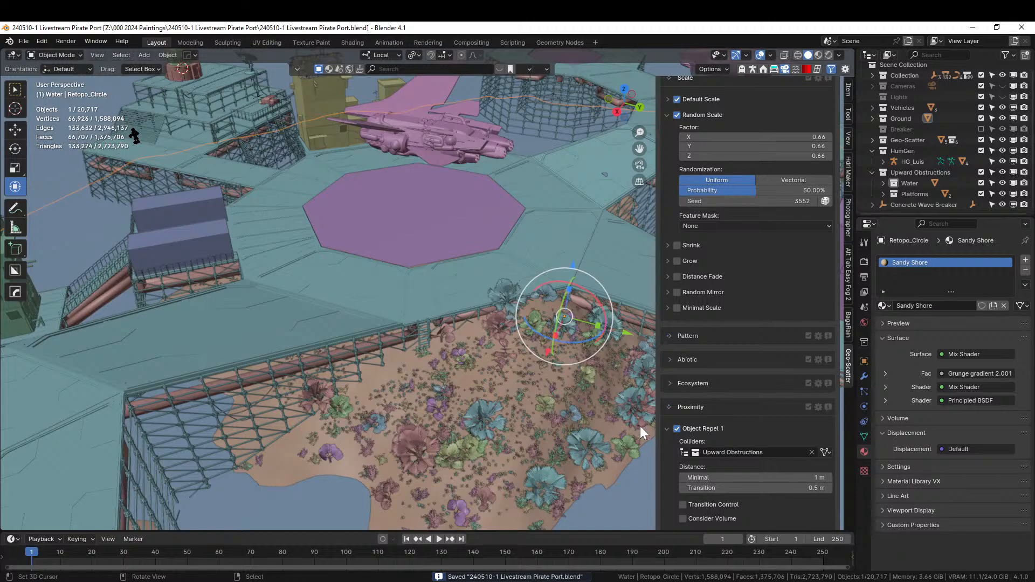
# Switch the viewport to rendered shading and inspect the plants beside the platform edge.
pyautogui.moveTo(432, 342); pyautogui.dragTo(380, 351, button='middle')
pyautogui.press('z')
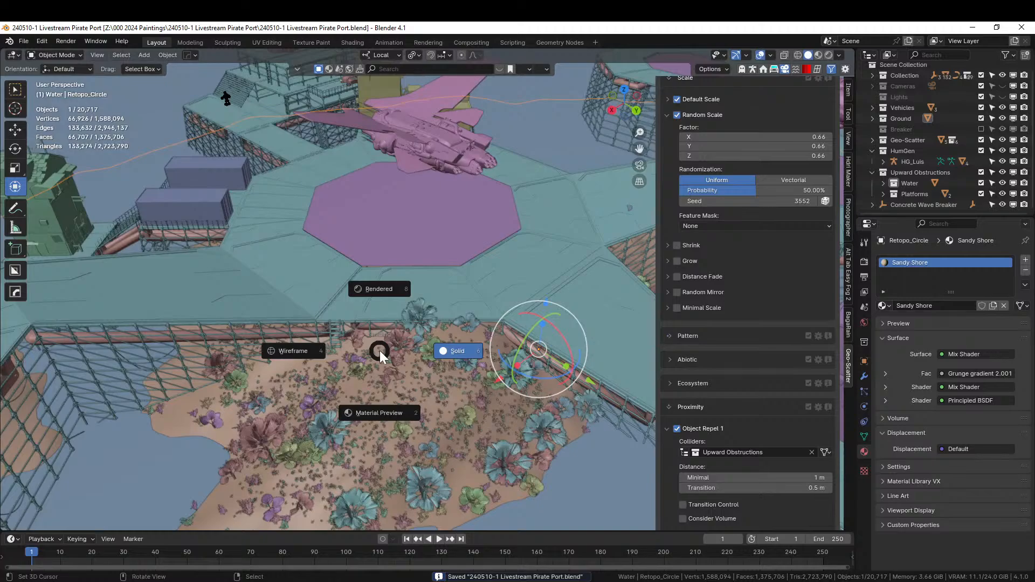
pyautogui.press('8')
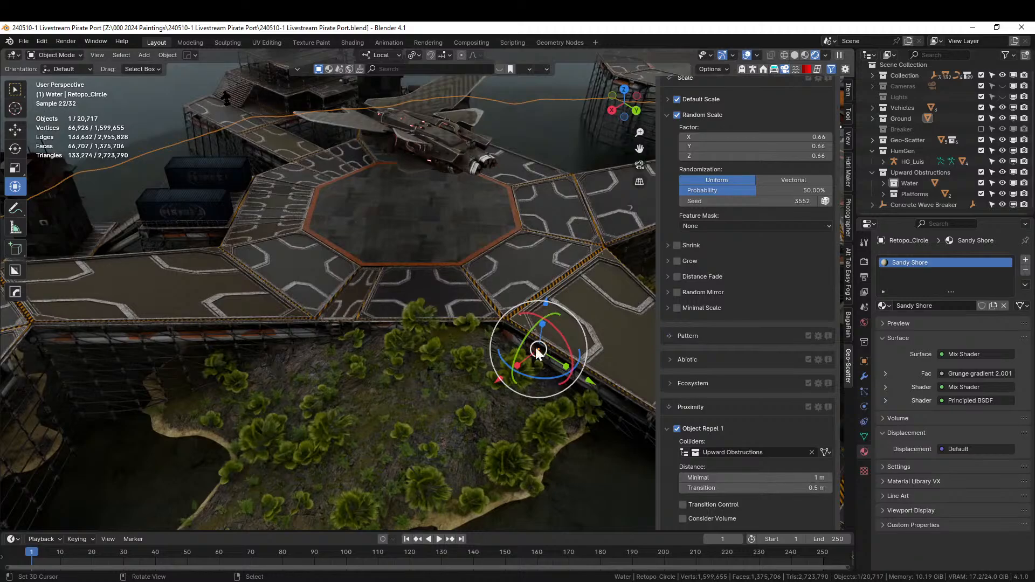
pyautogui.scroll(3, 536, 347)
pyautogui.moveTo(498, 358); pyautogui.dragTo(441, 358, button='middle')
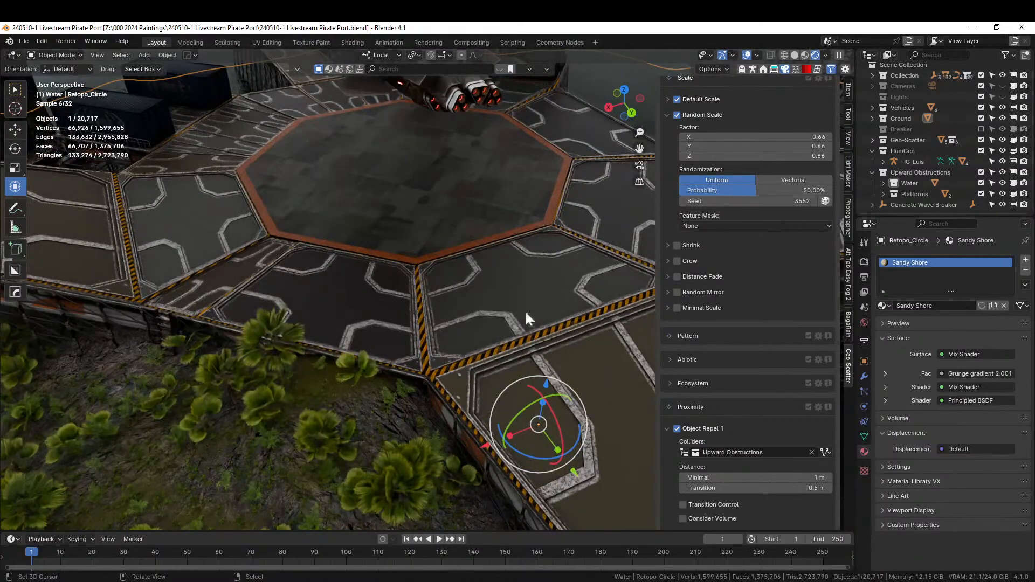
pyautogui.scroll(5, 753, 271)
pyautogui.scroll(15, 752, 268)
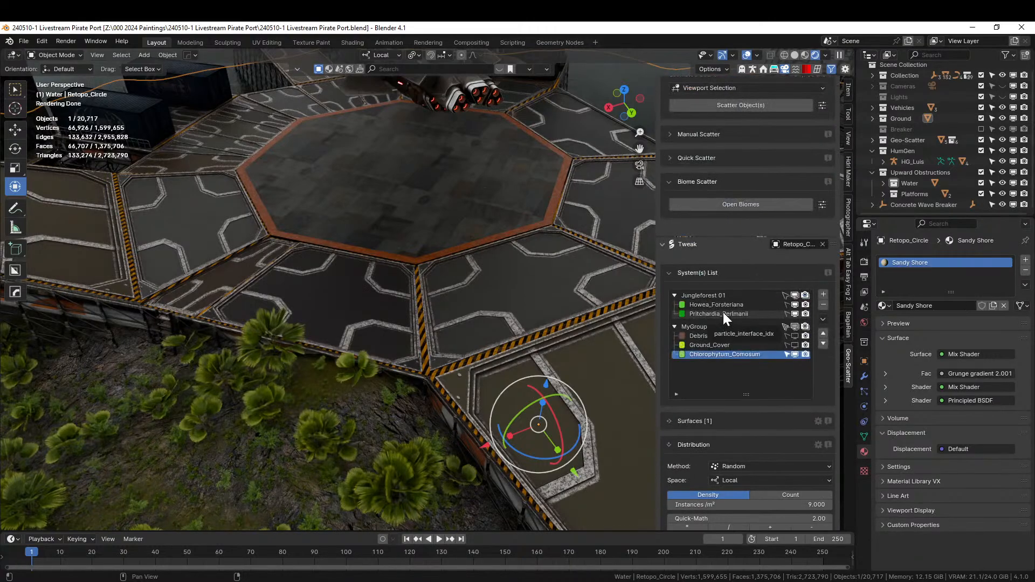
# Select the Pritchardia_Perlmanii scatter system and enable Object Repel 1 in its proximity settings.
pyautogui.click(794, 315)
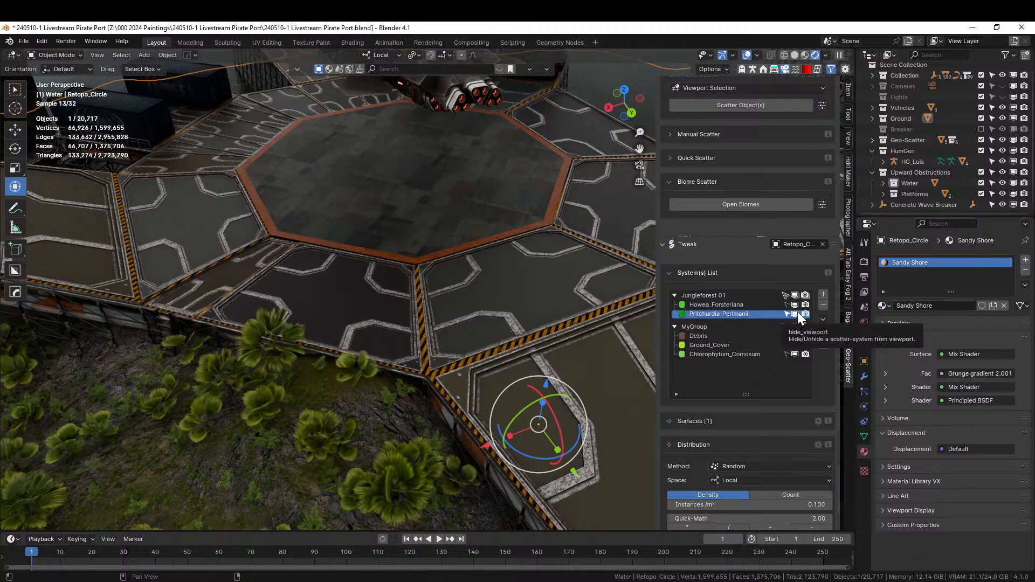
pyautogui.click(796, 315)
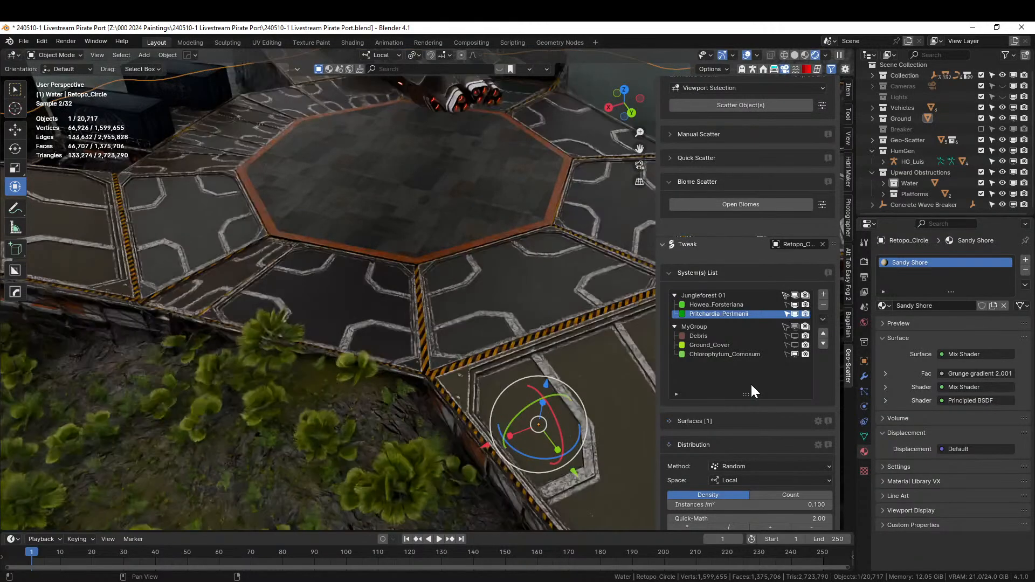
pyautogui.scroll(-2, 744, 447)
pyautogui.scroll(-20, 743, 455)
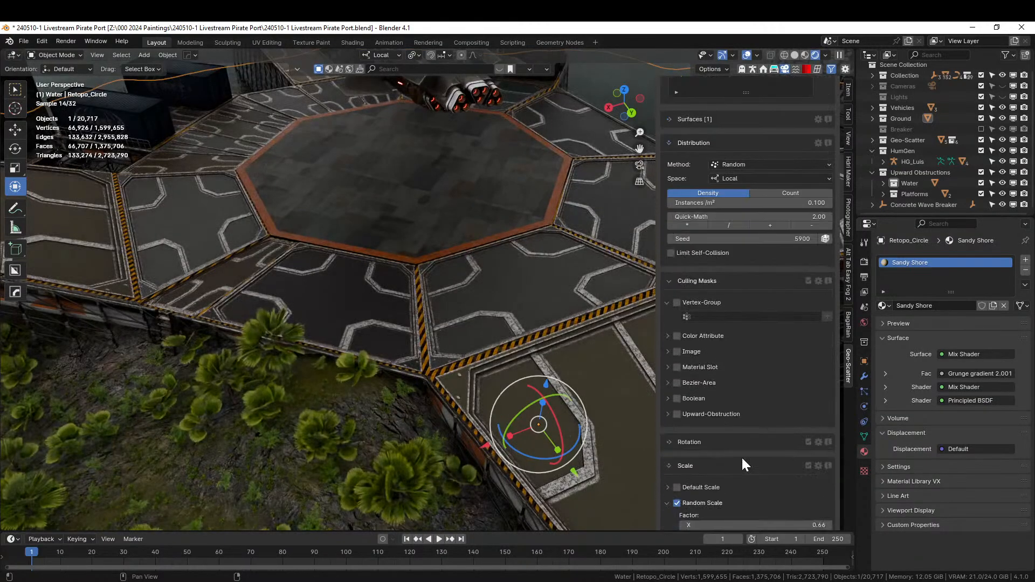
pyautogui.scroll(-5, 742, 456)
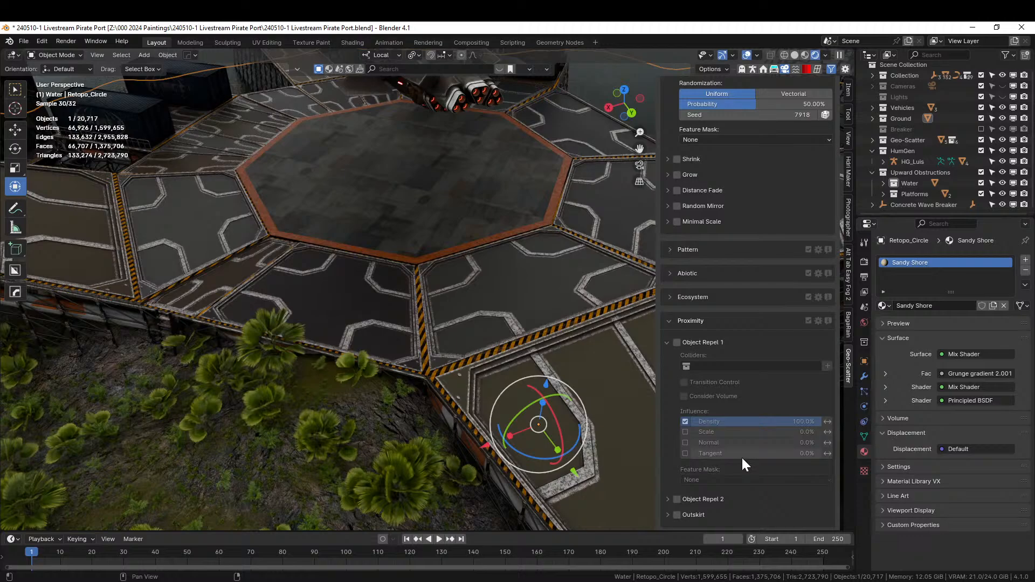
pyautogui.click(678, 342)
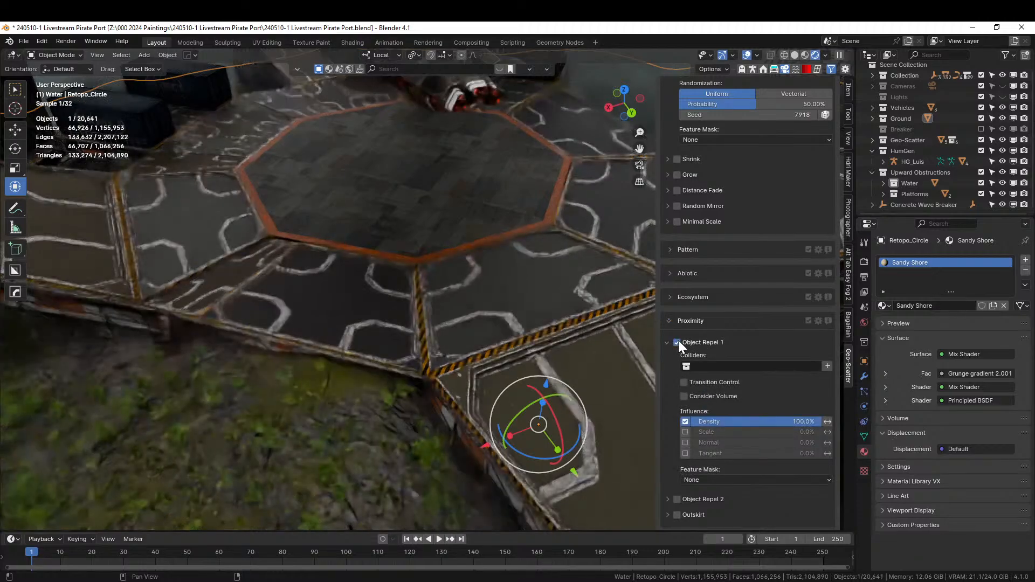
# Assign the Upward Obstructions collection as the colliders of the Pritchardia_Perlmanii system's Object Repel 1.
pyautogui.click(687, 367)
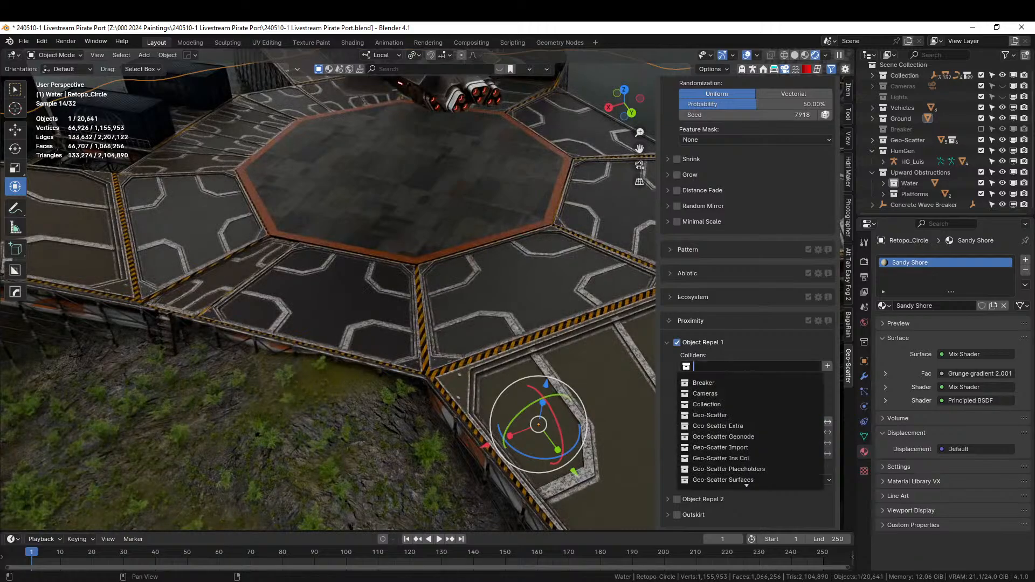
pyautogui.write('upw')
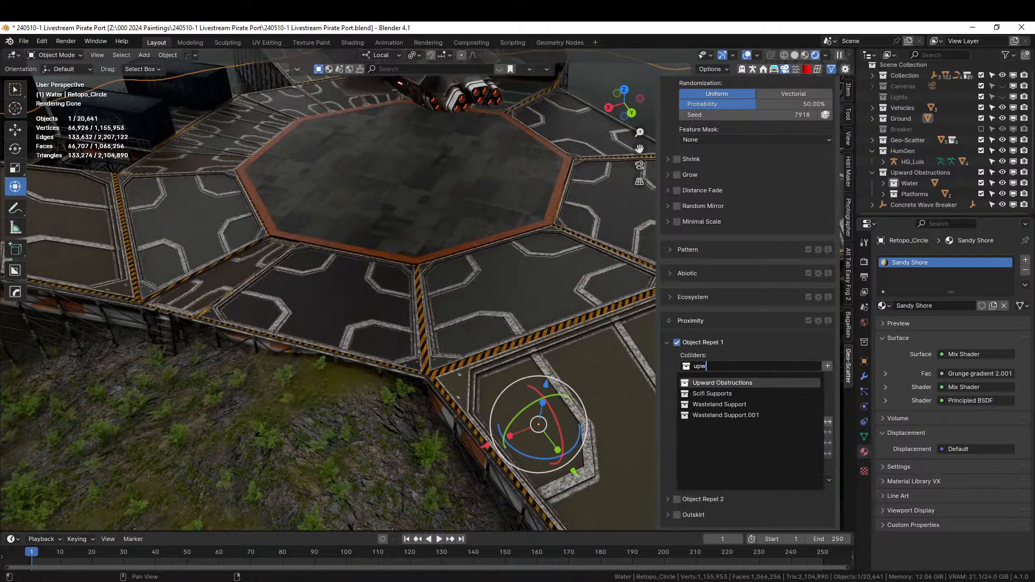
pyautogui.click(720, 382)
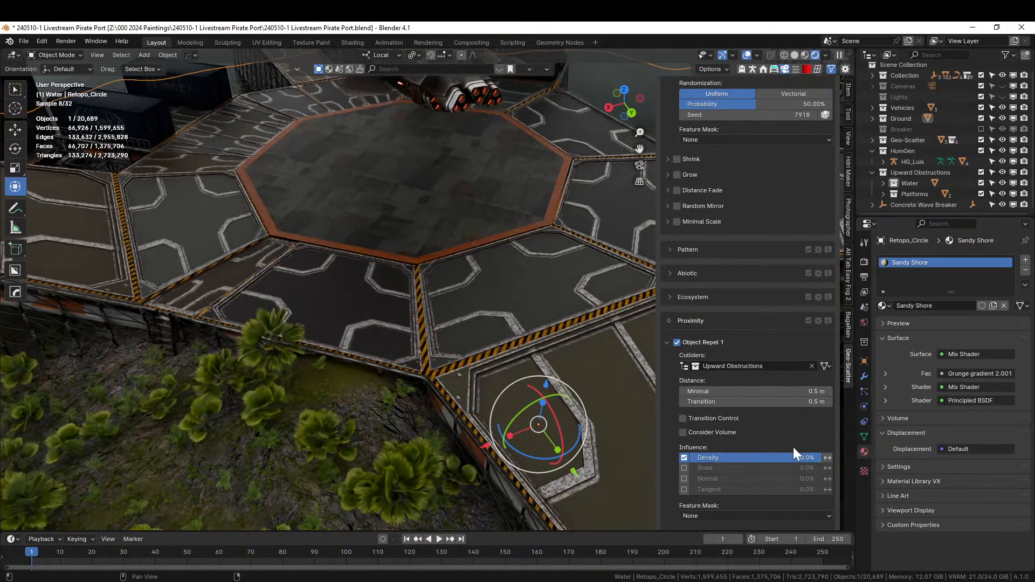
# Set the palm system's Object Repel 1 minimal distance to 2 m and save the file.
pyautogui.click(755, 392)
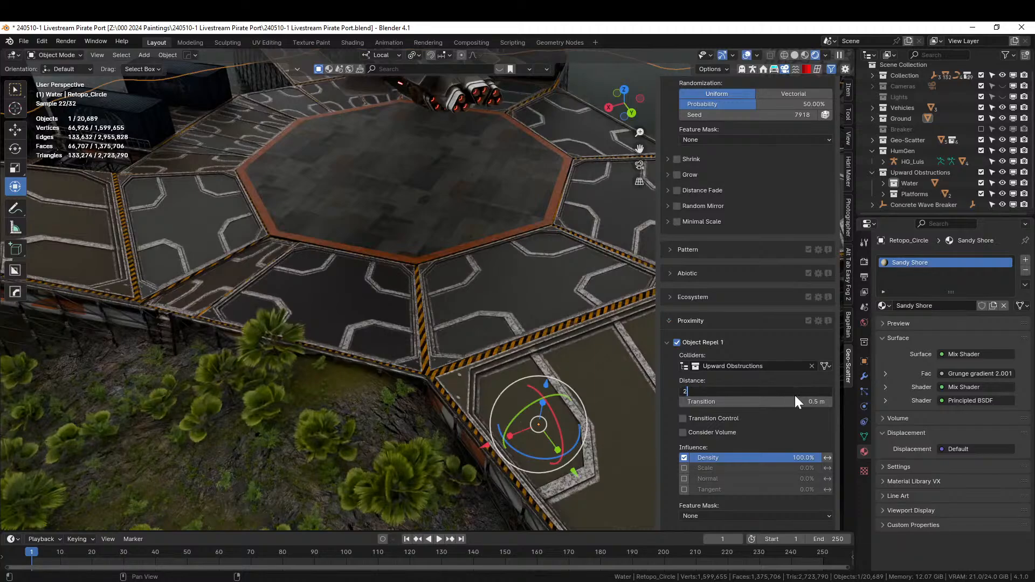
pyautogui.press('Return')
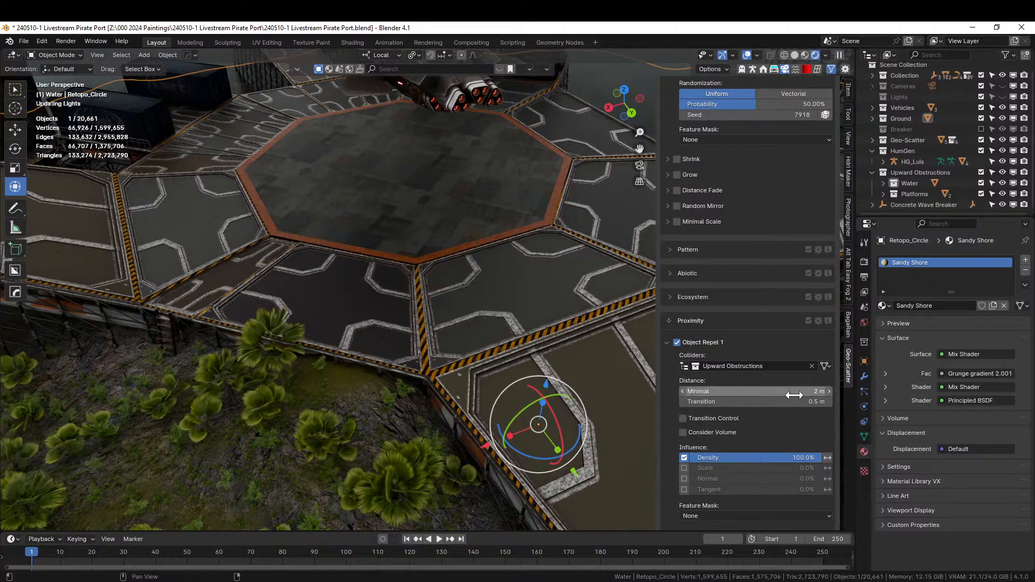
pyautogui.scroll(-2, 663, 353)
pyautogui.scroll(-1, 665, 353)
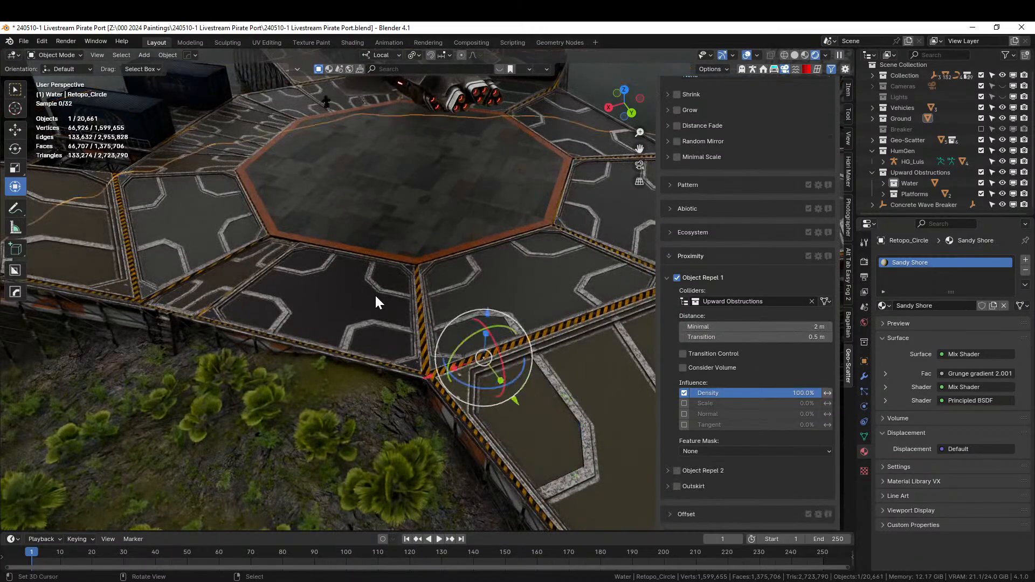
pyautogui.moveTo(376, 300); pyautogui.dragTo(597, 281, button='middle')
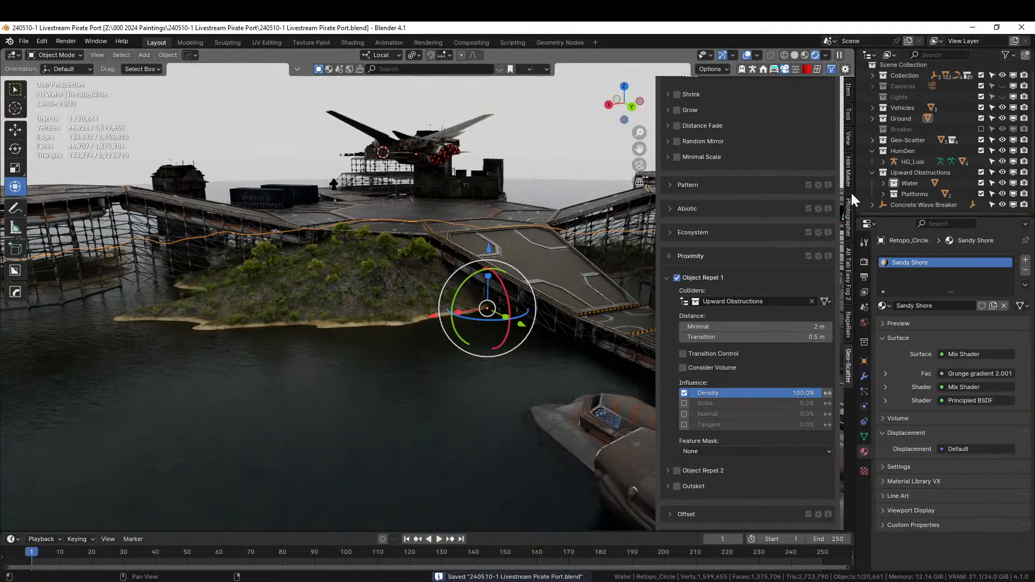
# Add the 1k The Sky Is On Fire background from HDRi Maker's Water sea view category to the scene.
pyautogui.click(850, 170)
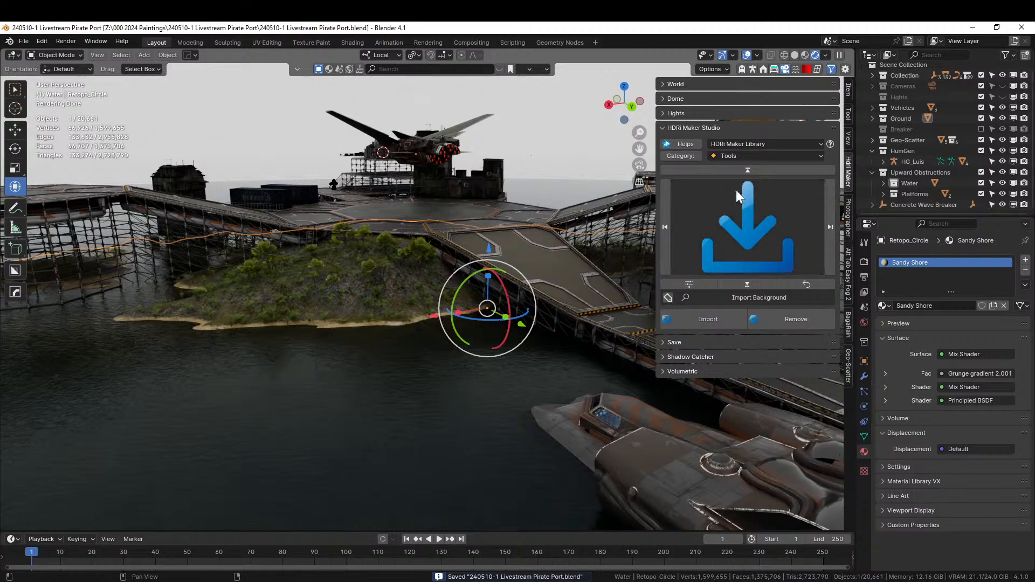
pyautogui.click(760, 155)
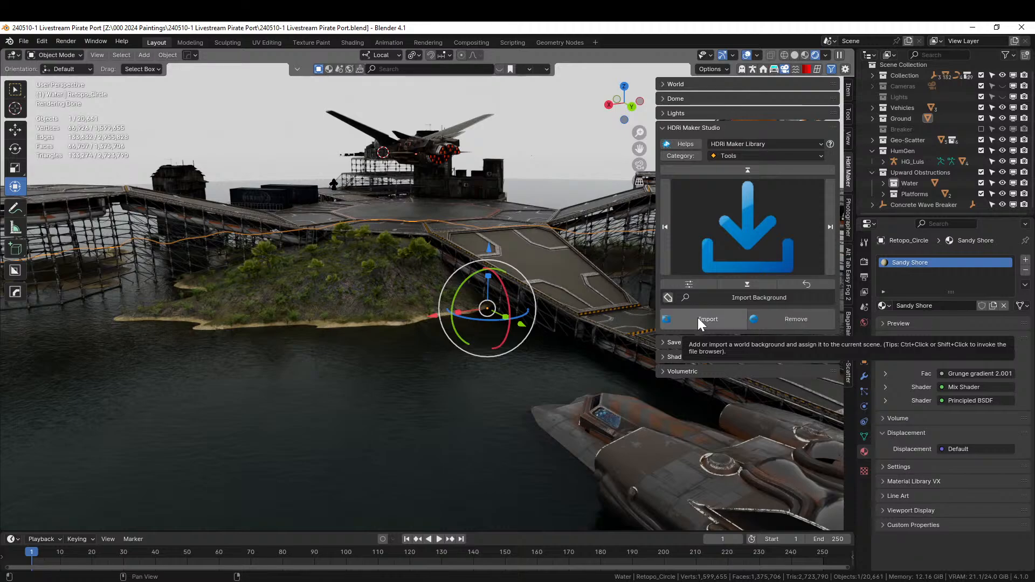
pyautogui.click(746, 156)
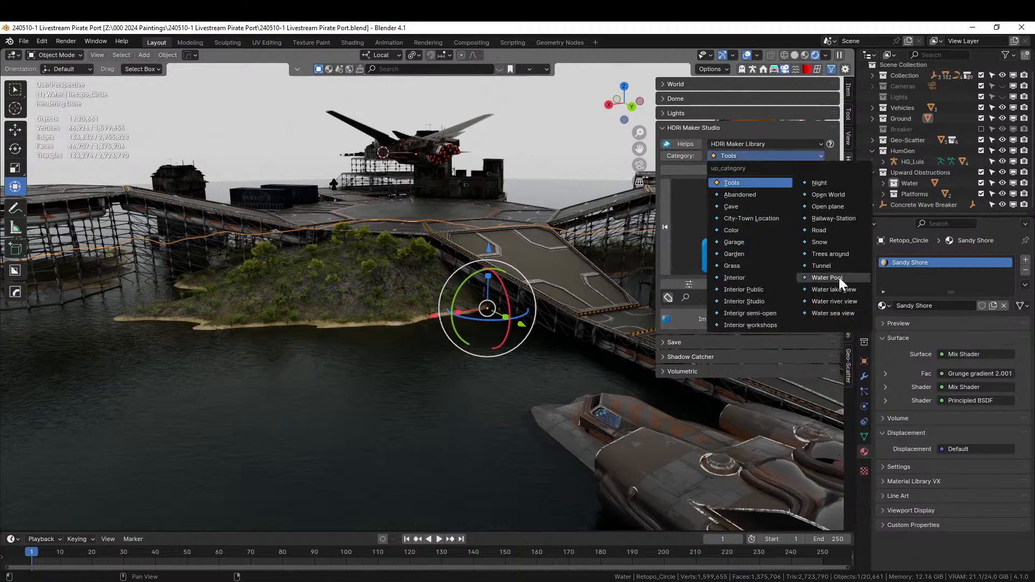
pyautogui.click(850, 312)
pyautogui.click(744, 244)
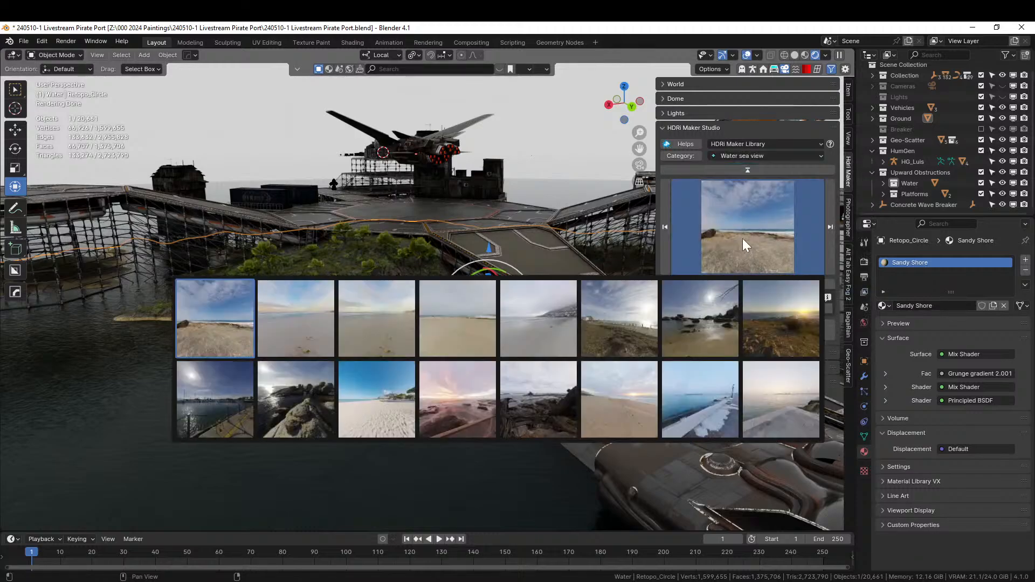
pyautogui.click(456, 400)
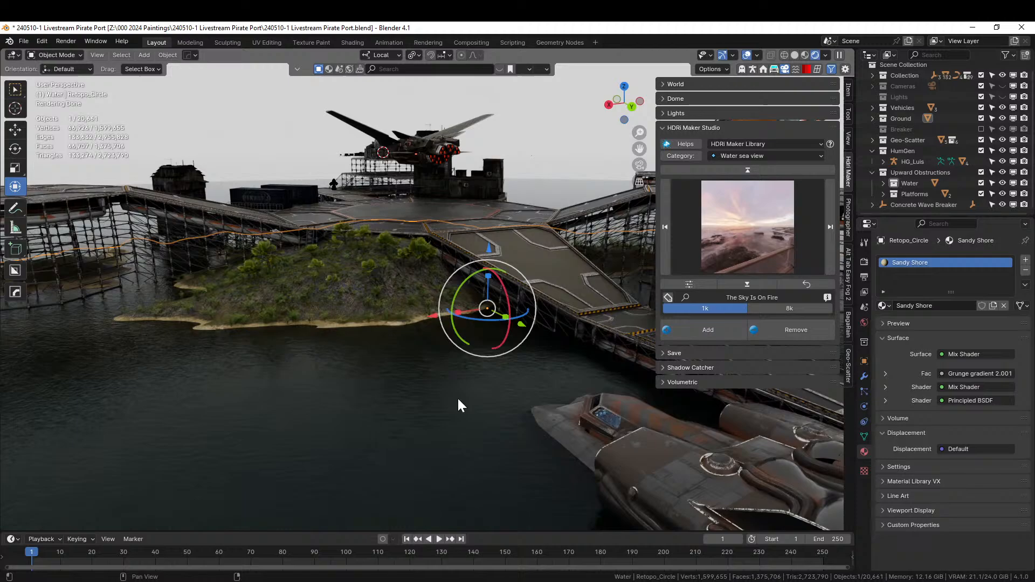
pyautogui.click(723, 331)
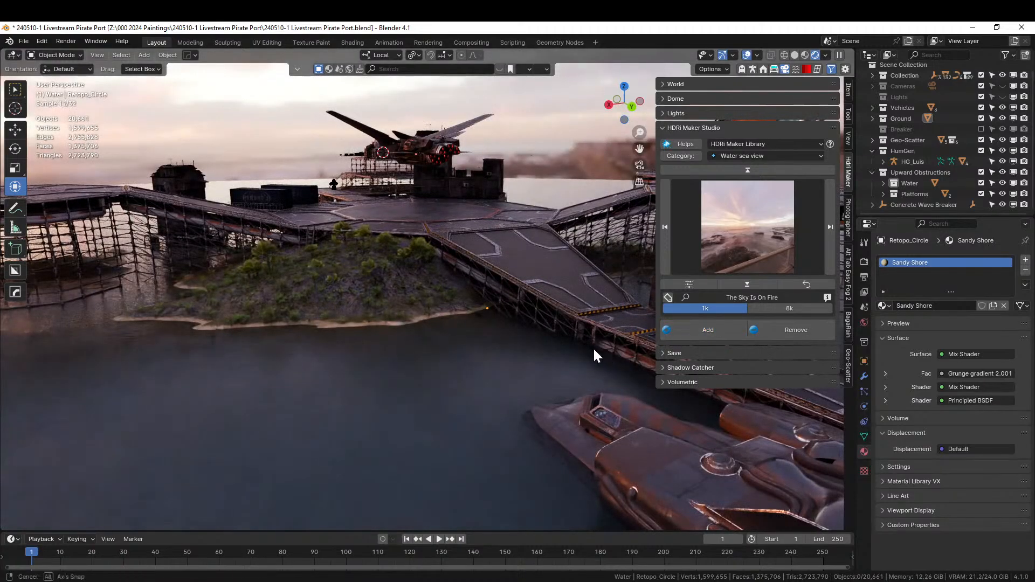
# Rotate the world background by setting its angle to 180°.
pyautogui.moveTo(593, 347); pyautogui.dragTo(438, 348, button='middle')
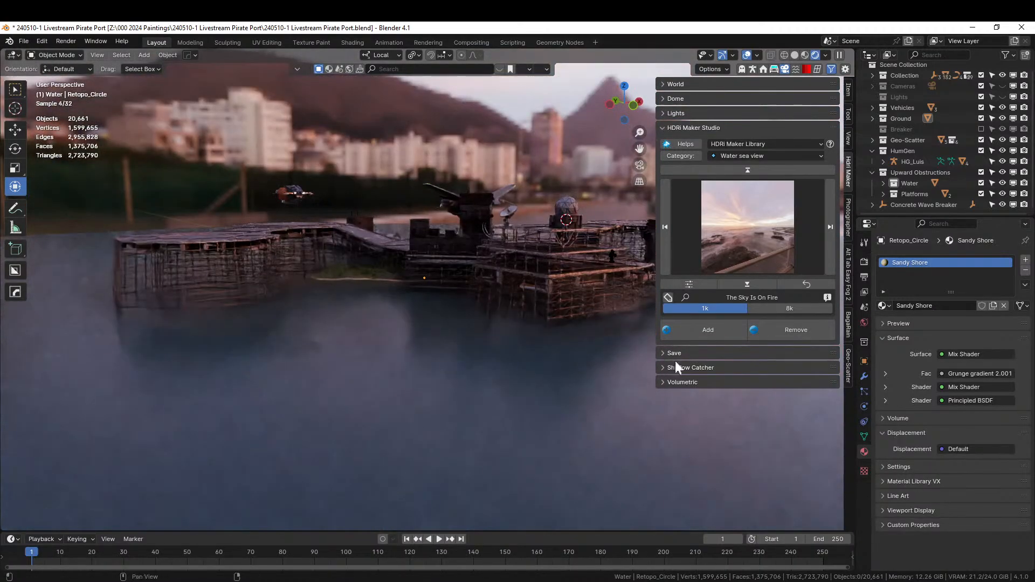
pyautogui.click(665, 85)
pyautogui.click(718, 251)
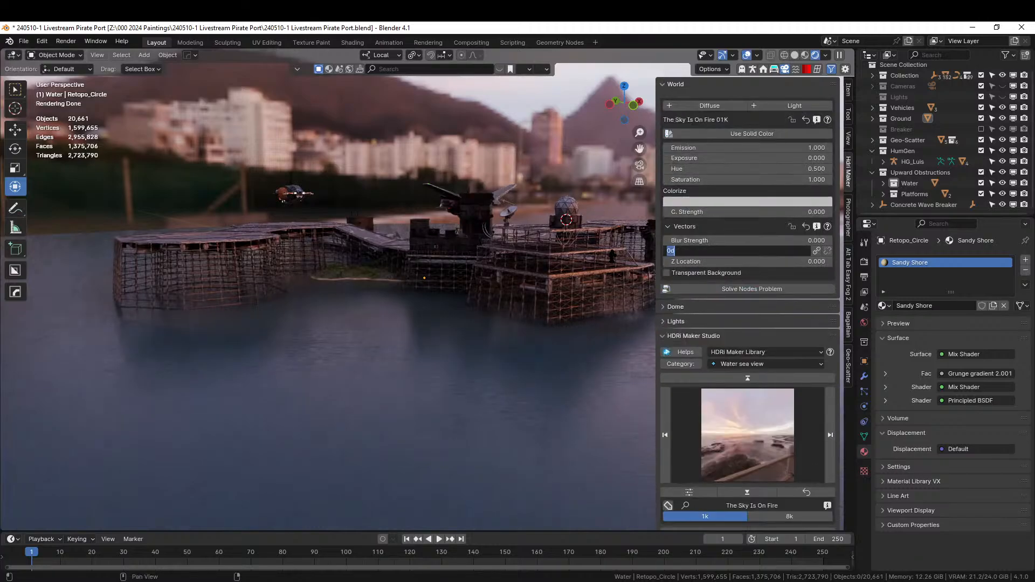
pyautogui.write('180')
pyautogui.press('Return')
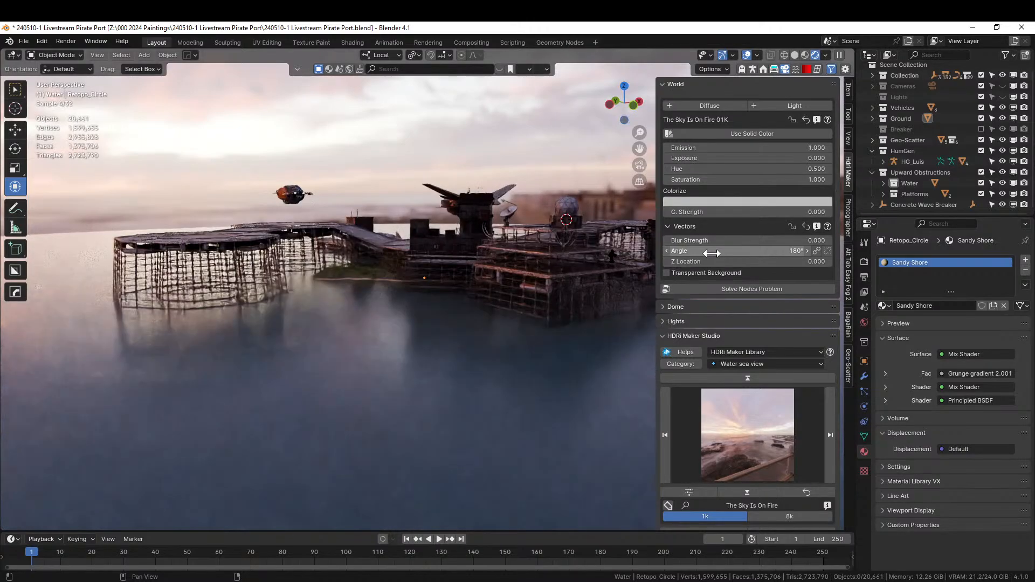
# Try world background Z Location values of -0.1 and -0.05 against the sea horizon.
pyautogui.moveTo(525, 277); pyautogui.dragTo(469, 280, button='middle')
pyautogui.scroll(6, 414, 290)
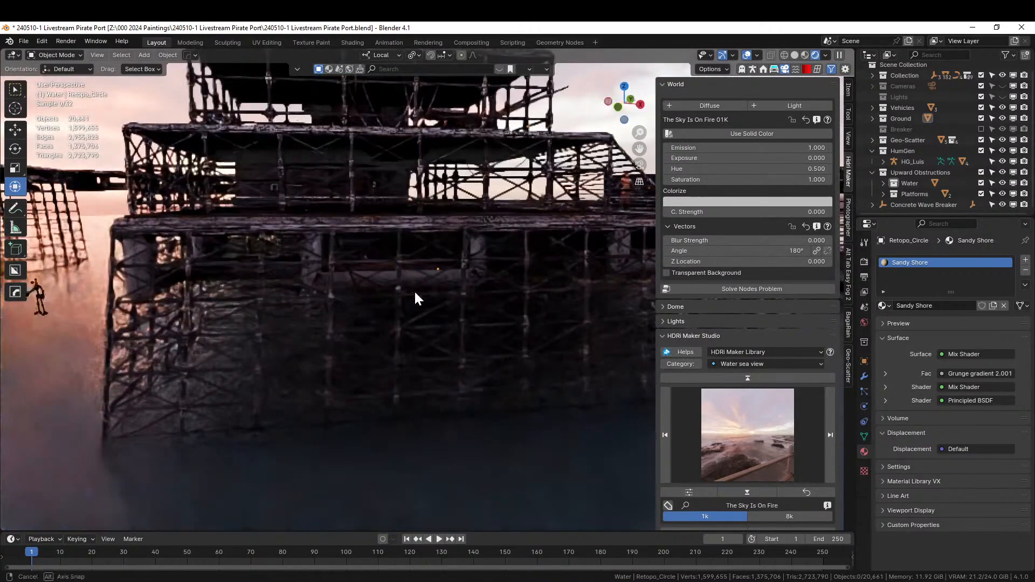
pyautogui.keyDown('shift'); pyautogui.moveTo(409, 292); pyautogui.dragTo(245, 295, button='middle'); pyautogui.keyUp('shift')
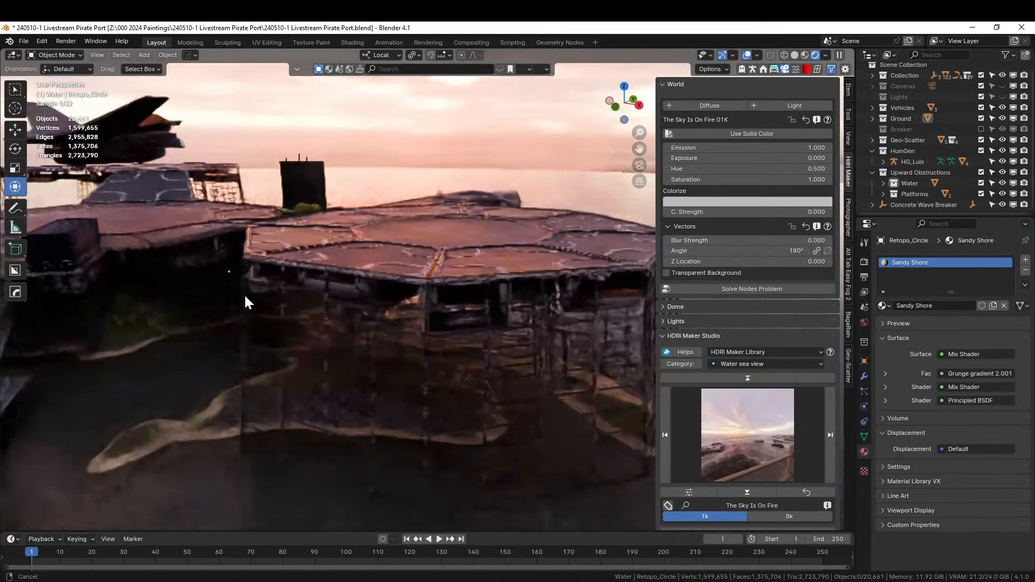
pyautogui.moveTo(396, 294); pyautogui.dragTo(406, 313, button='middle')
pyautogui.scroll(3, 527, 335)
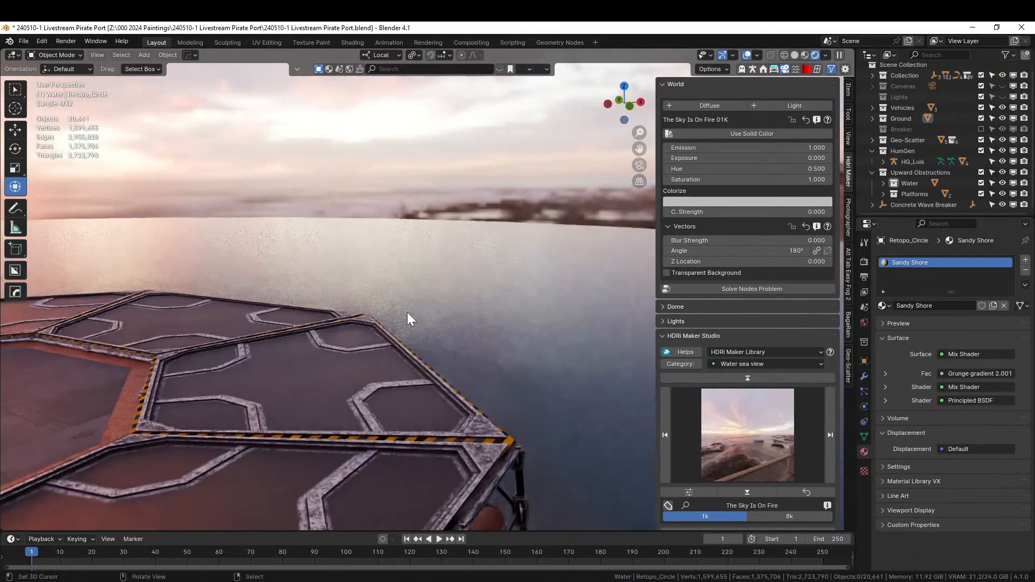
pyautogui.doubleClick(722, 262)
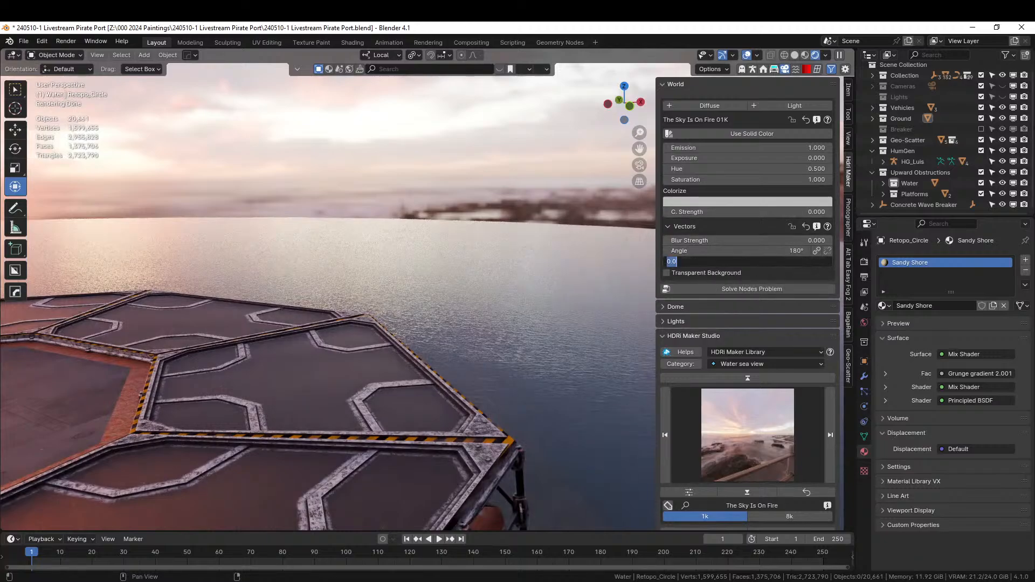
pyautogui.write('-.1')
pyautogui.press('Return')
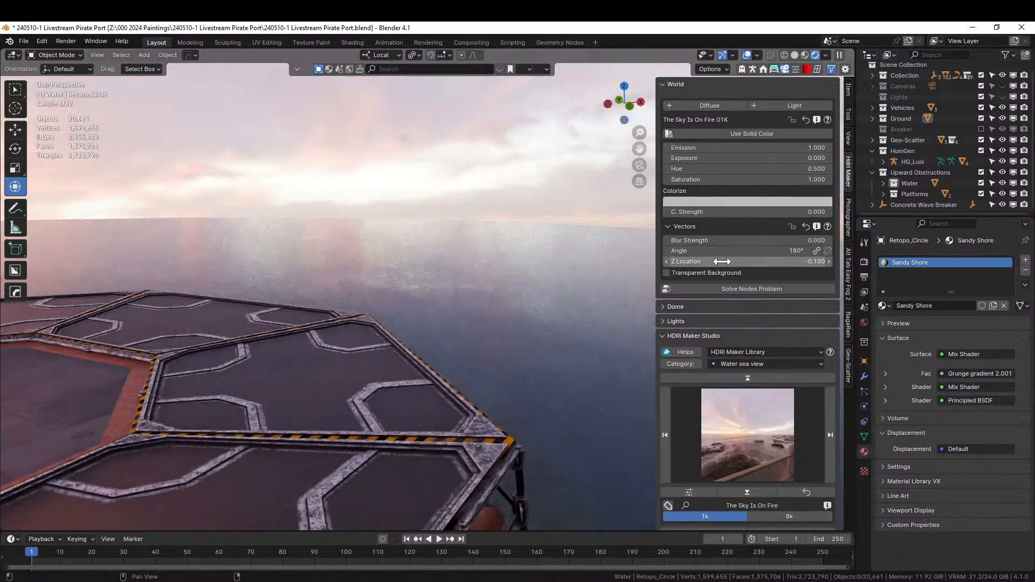
pyautogui.doubleClick(722, 262)
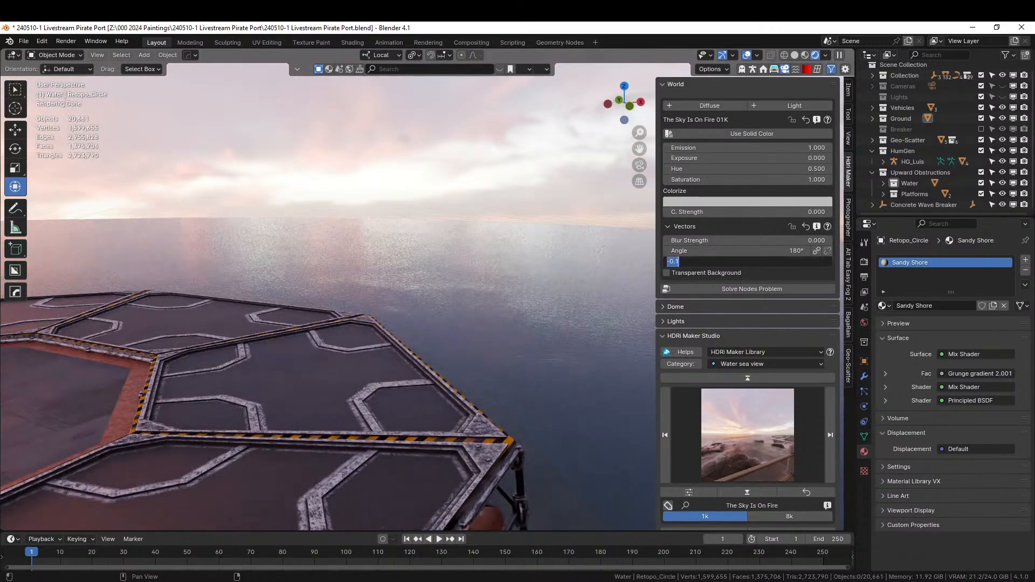
pyautogui.write('-.05')
pyautogui.press('Return')
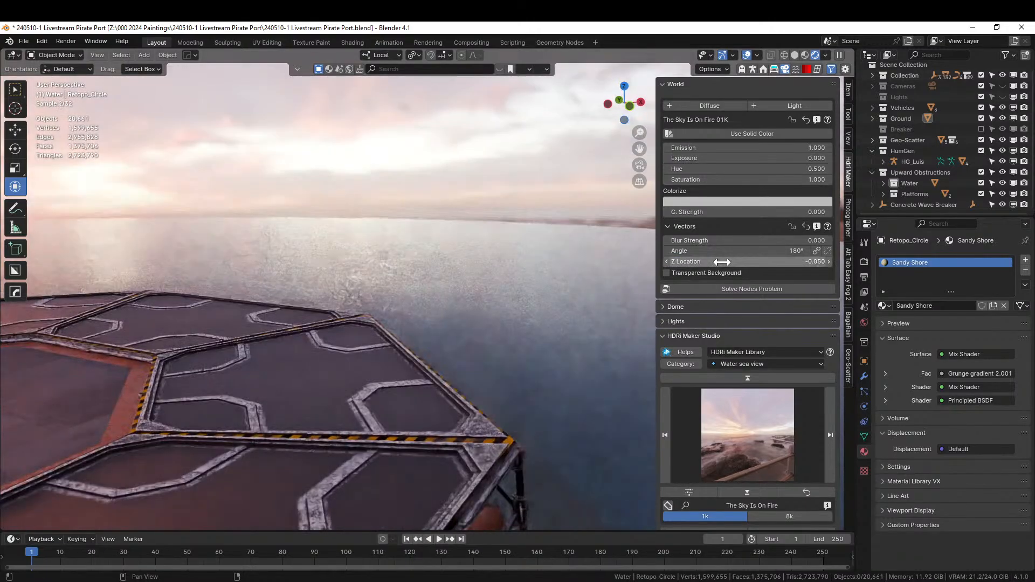
# Set the world background's Z Location to -0.075 and check the horizon around the port.
pyautogui.doubleClick(680, 262)
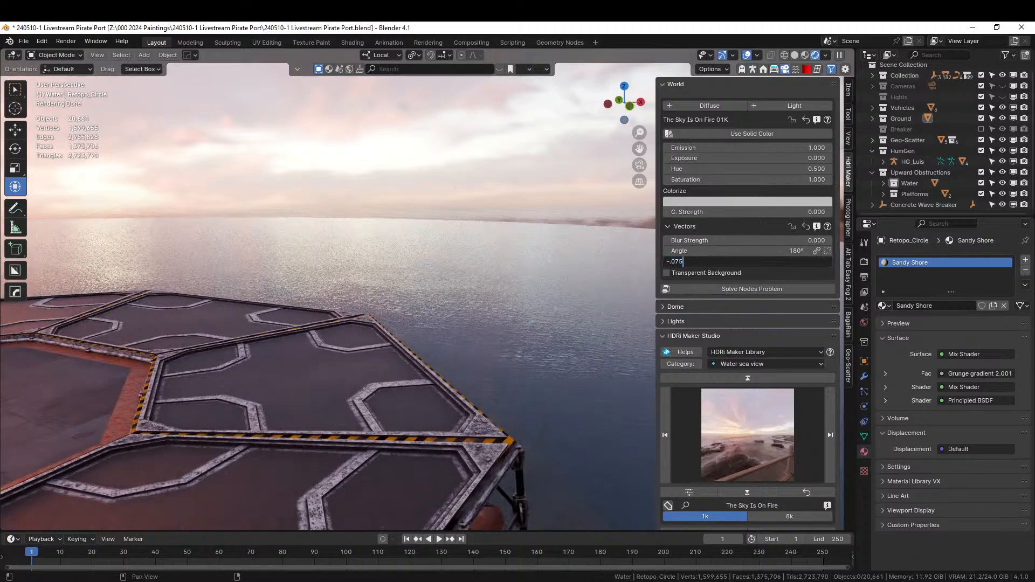
pyautogui.press('Return')
pyautogui.moveTo(378, 307); pyautogui.dragTo(574, 342, button='middle')
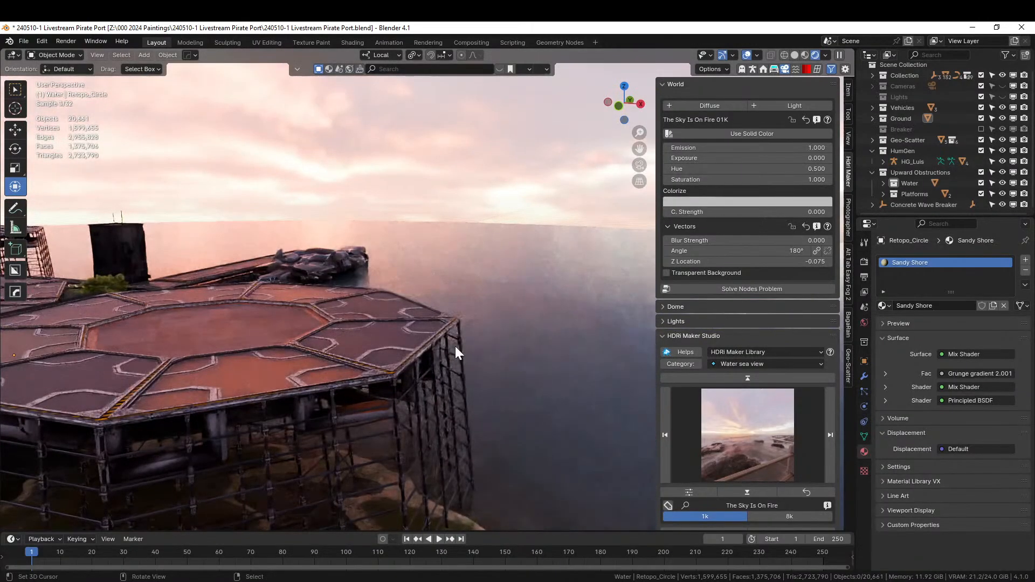
pyautogui.moveTo(455, 352); pyautogui.dragTo(517, 354, button='middle')
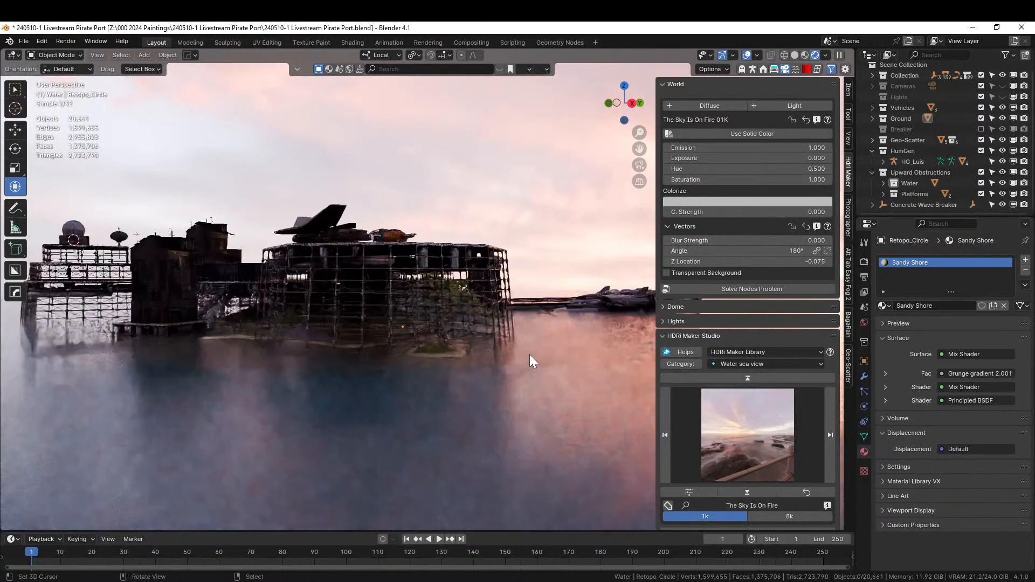
# Apply the arri alexa 65 camera preset to the scene camera in the Photographer add-on.
pyautogui.press('KP_0')
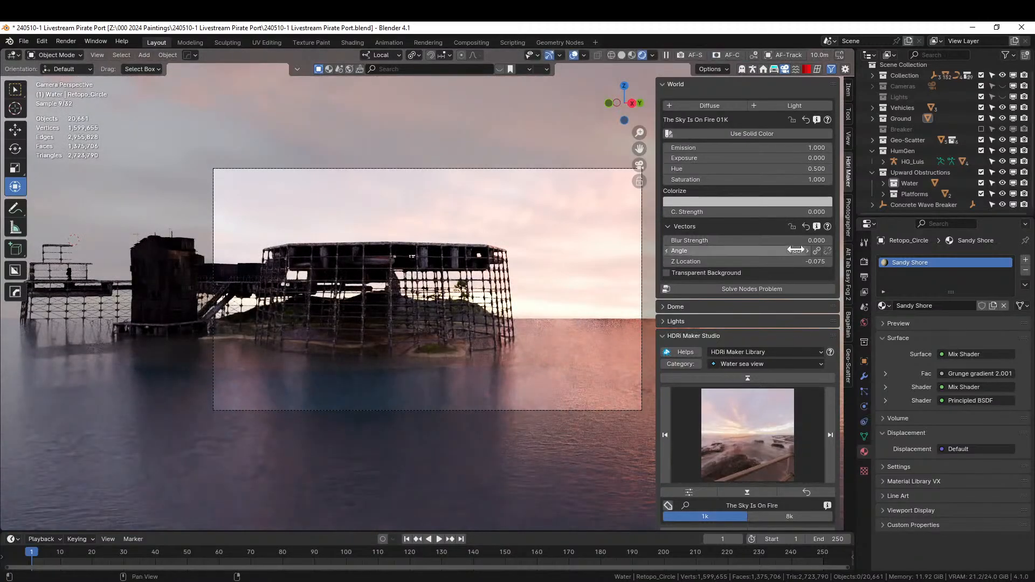
pyautogui.click(848, 209)
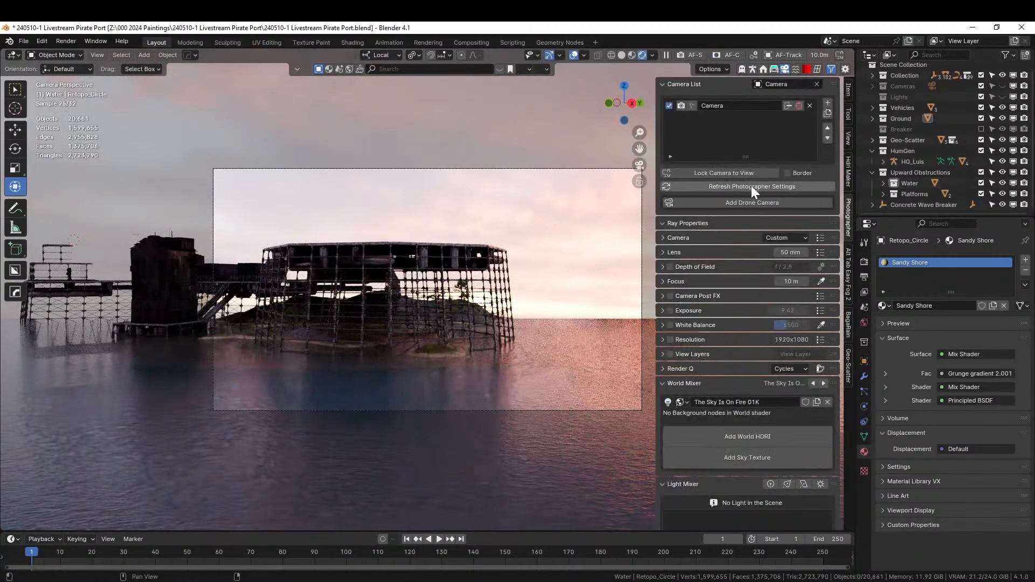
pyautogui.click(674, 238)
pyautogui.click(816, 238)
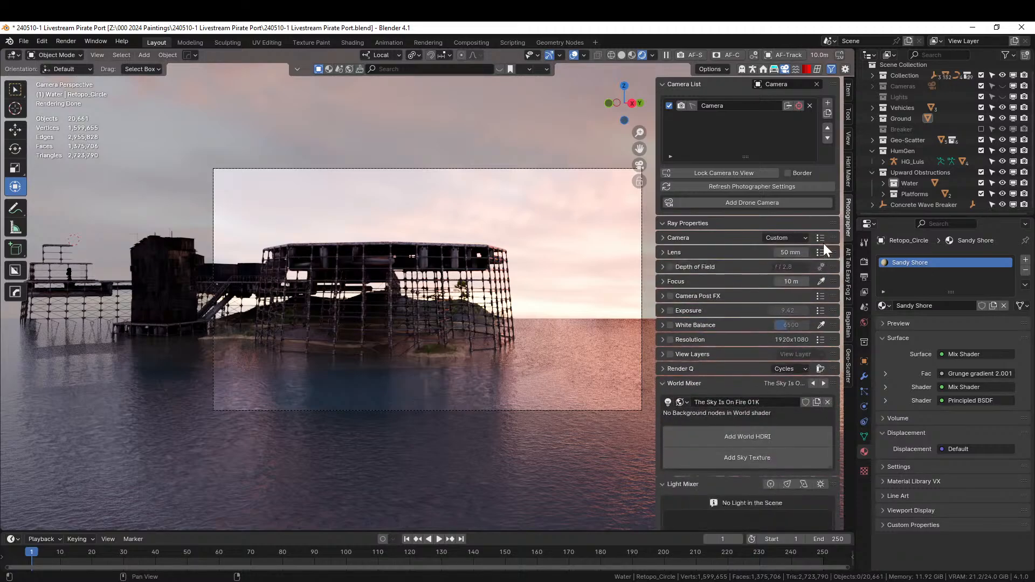
pyautogui.click(820, 238)
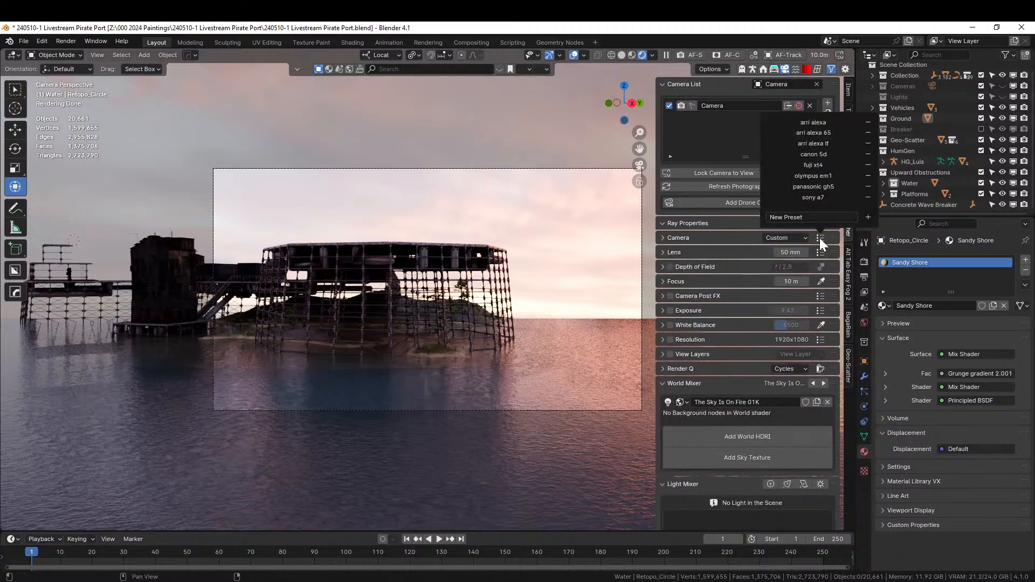
pyautogui.click(824, 134)
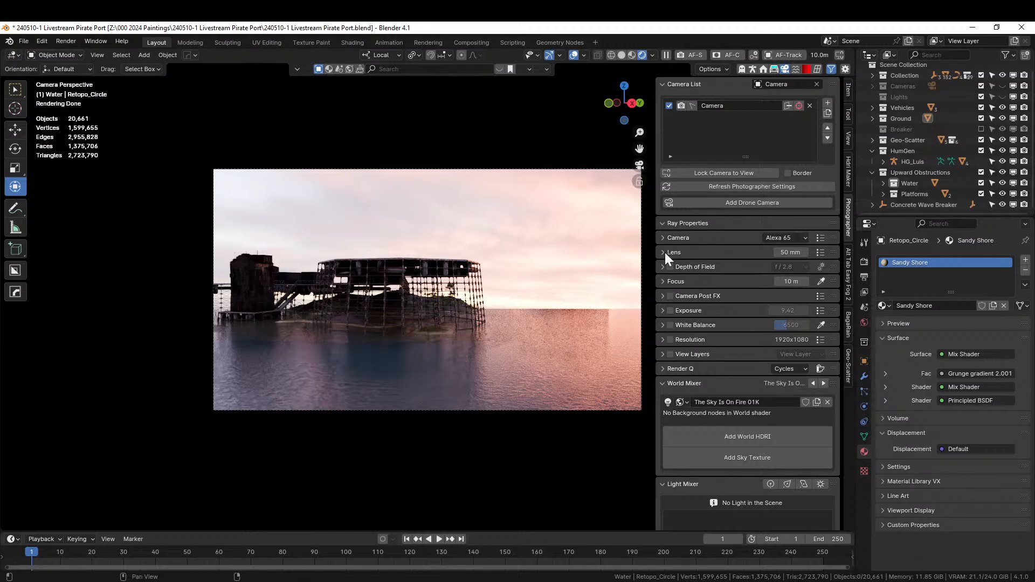
# Extend the camera's Clip End to 250 m.
pyautogui.click(665, 238)
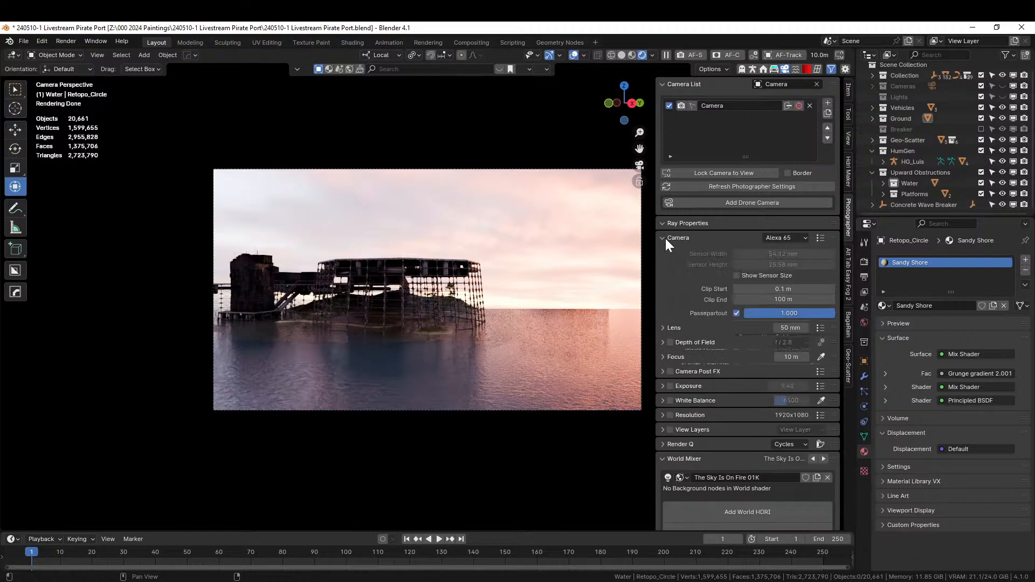
pyautogui.click(784, 300)
pyautogui.press('Return')
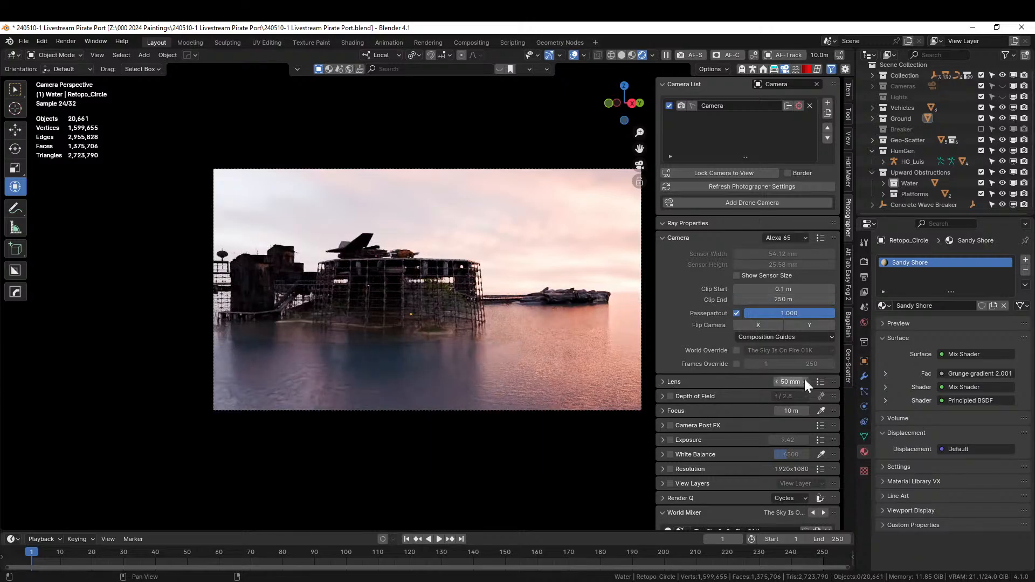
# Enable the camera's depth of field at f/2.3 and apply the "2 39 50 of 5100" resolution preset.
pyautogui.click(820, 382)
pyautogui.click(847, 254)
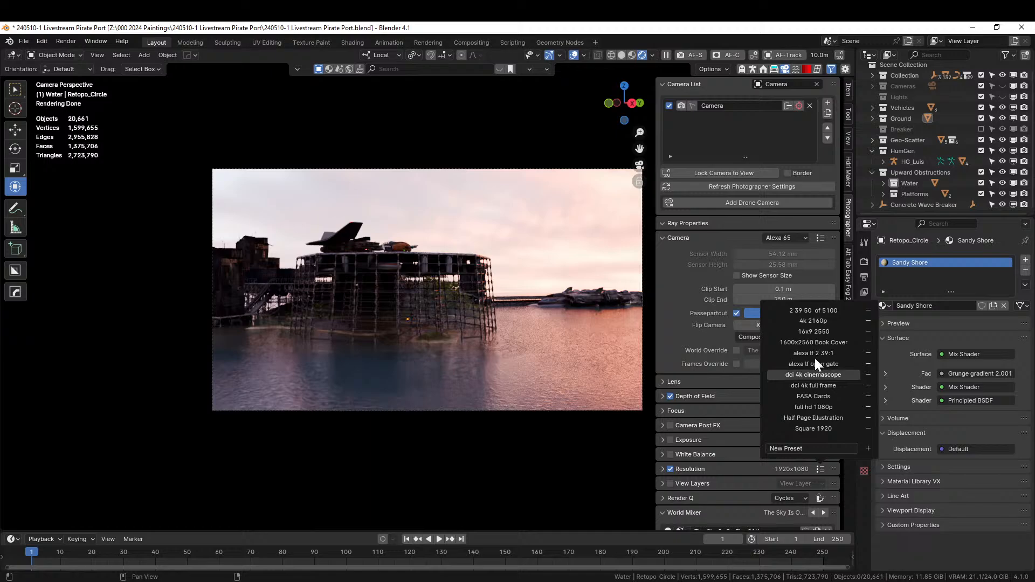
pyautogui.click(822, 311)
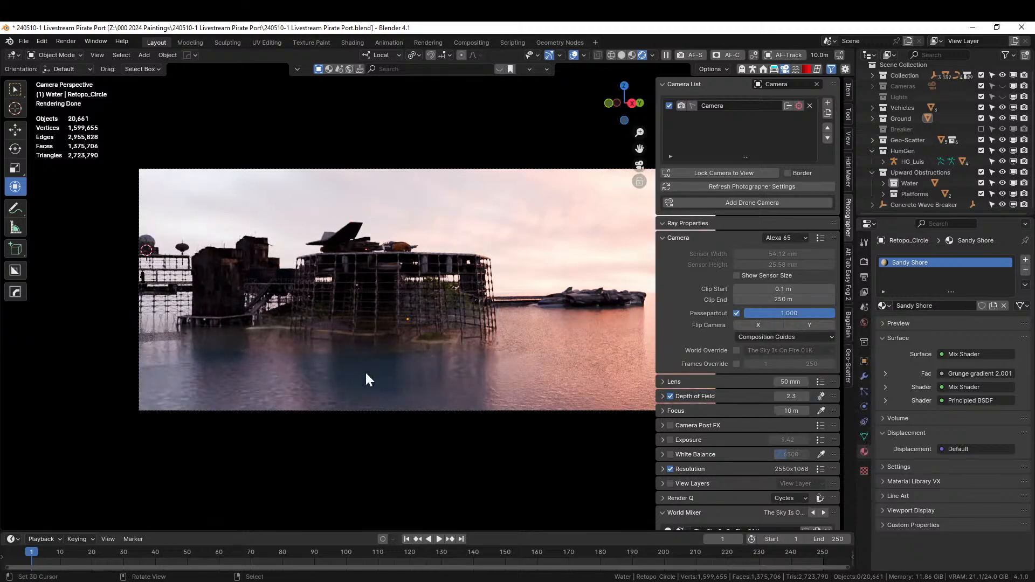
# Try framing the whole port from across the water with walk navigation.
pyautogui.scroll(-2, 435, 348)
pyautogui.hotkey('shift', '`')
pyautogui.press('w')
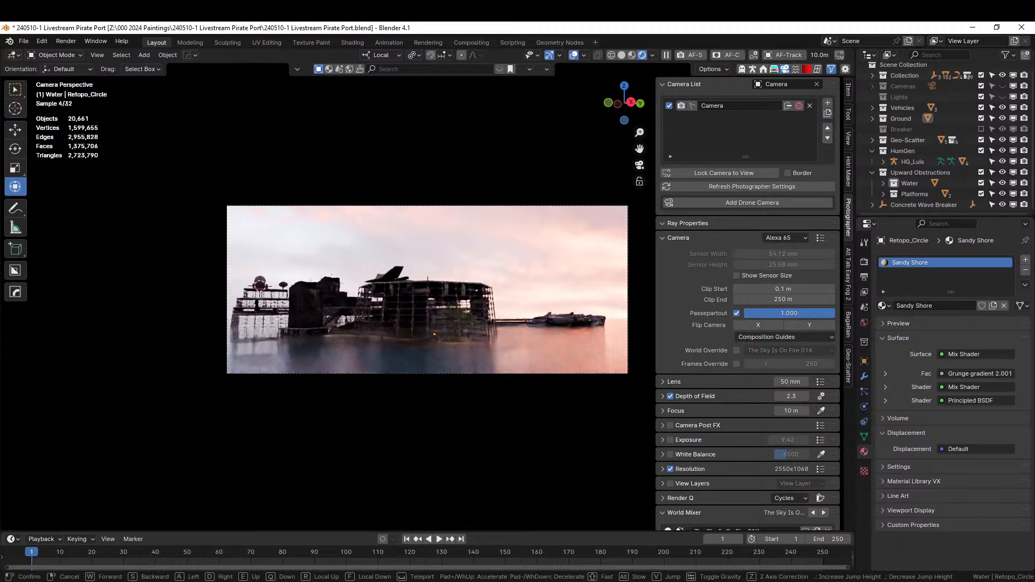
pyautogui.click(449, 348)
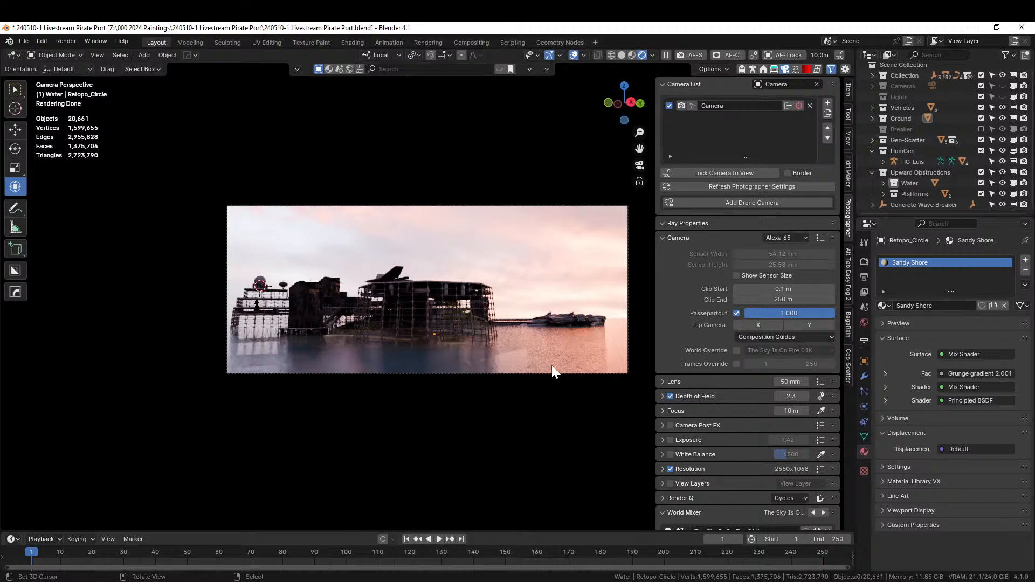
# Reposition the camera low among the platforms, framing the dome tower, both flying ships and the rusty building against the sunset.
pyautogui.press('KP_0')
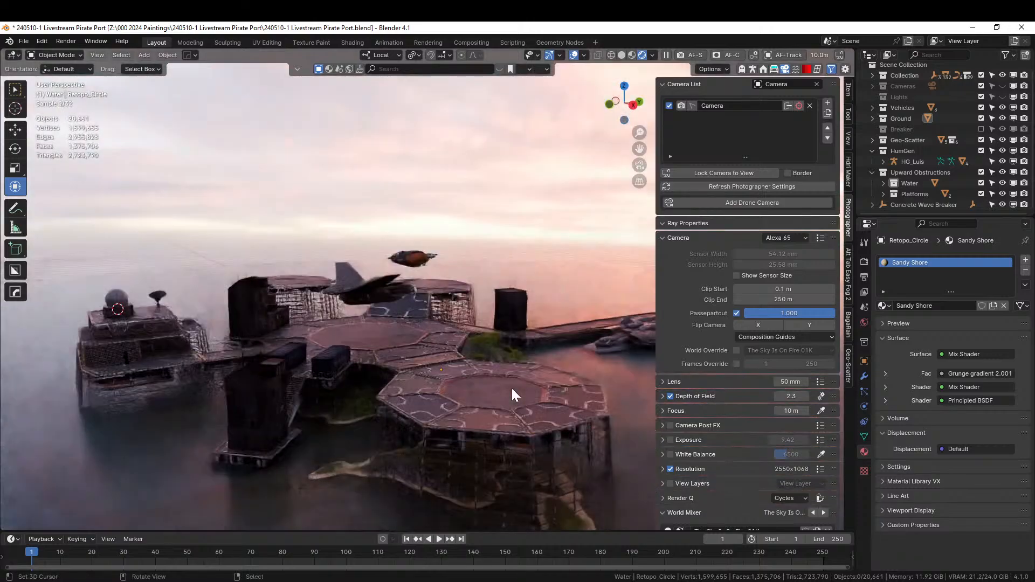
pyautogui.moveTo(513, 388); pyautogui.dragTo(478, 374, button='middle')
pyautogui.press('KP_0')
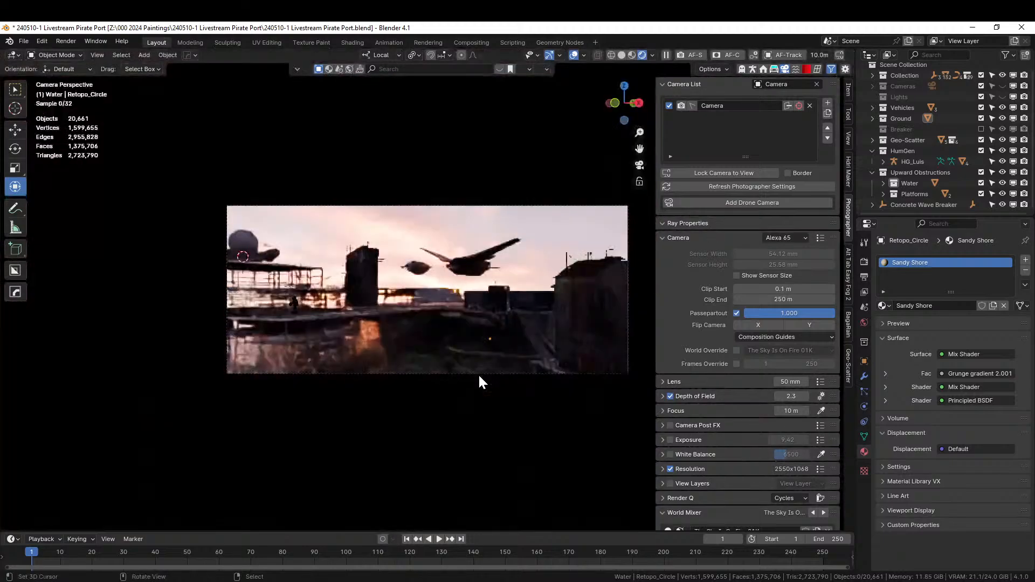
pyautogui.hotkey('shift', '`')
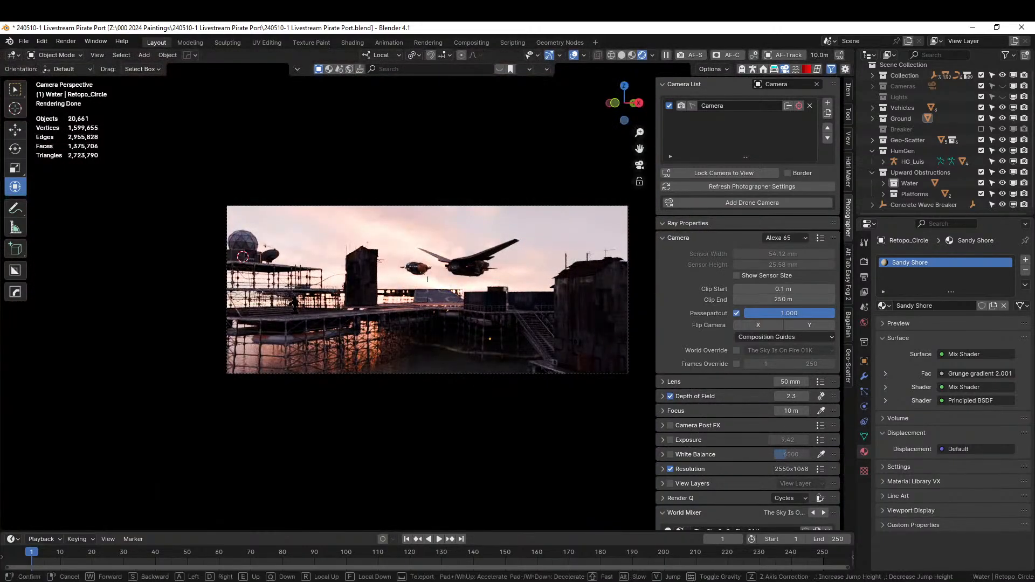
pyautogui.press('w')
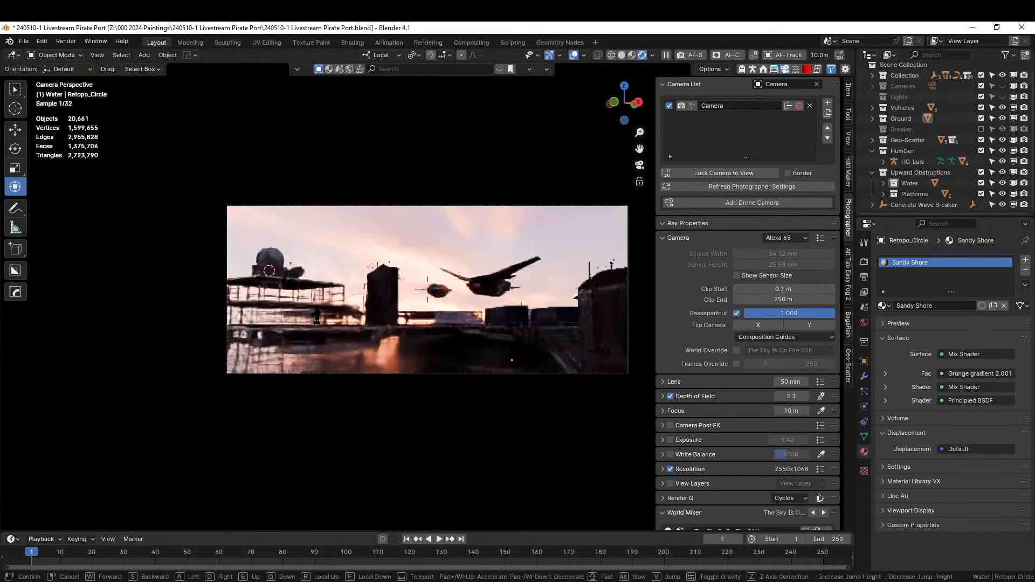
pyautogui.press('q')
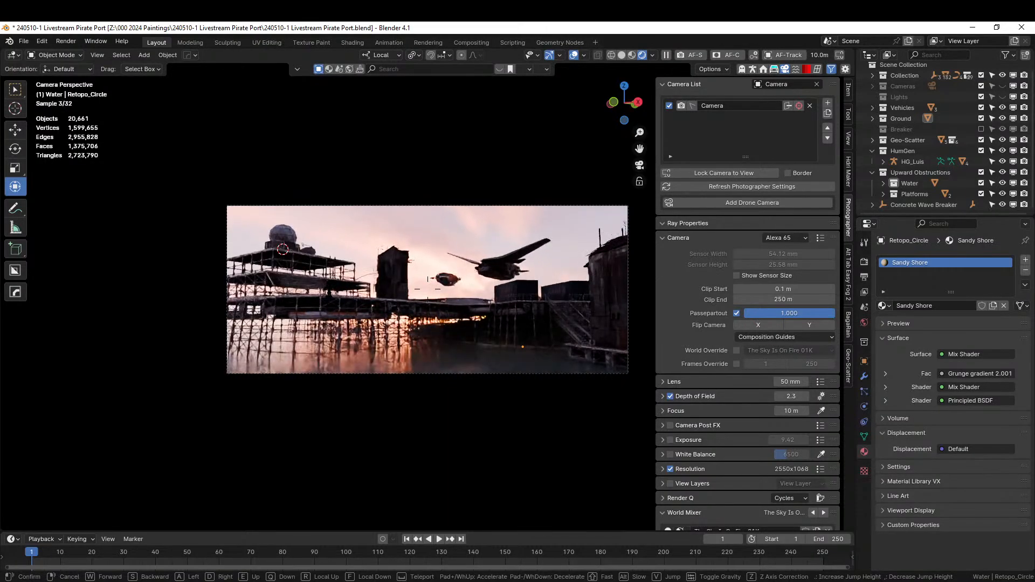
pyautogui.click(479, 376)
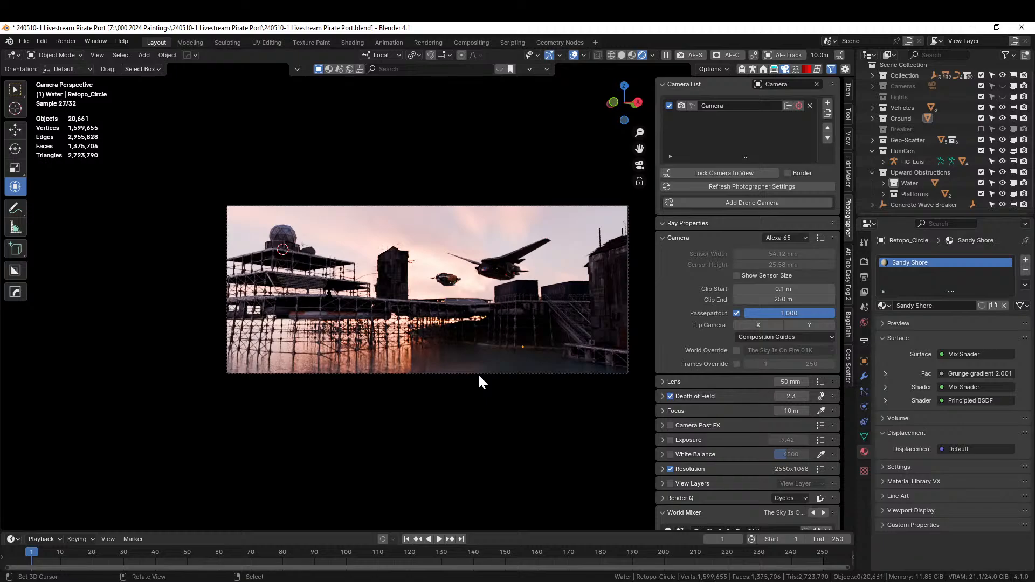
# Enable the camera's exposure control and set its exposure to 8.5.
pyautogui.click(670, 440)
pyautogui.click(788, 440)
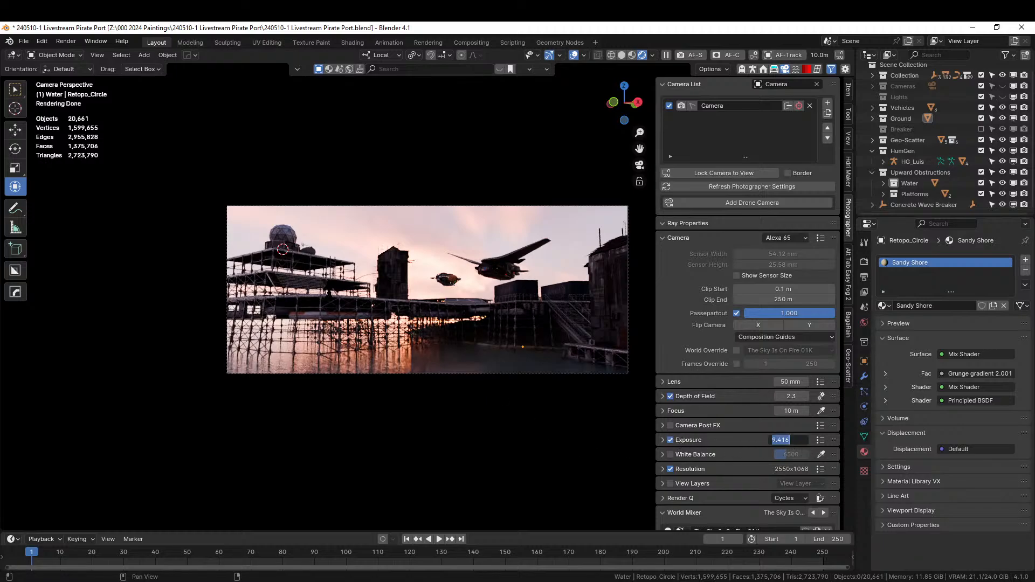
pyautogui.write('8.5')
pyautogui.press('Return')
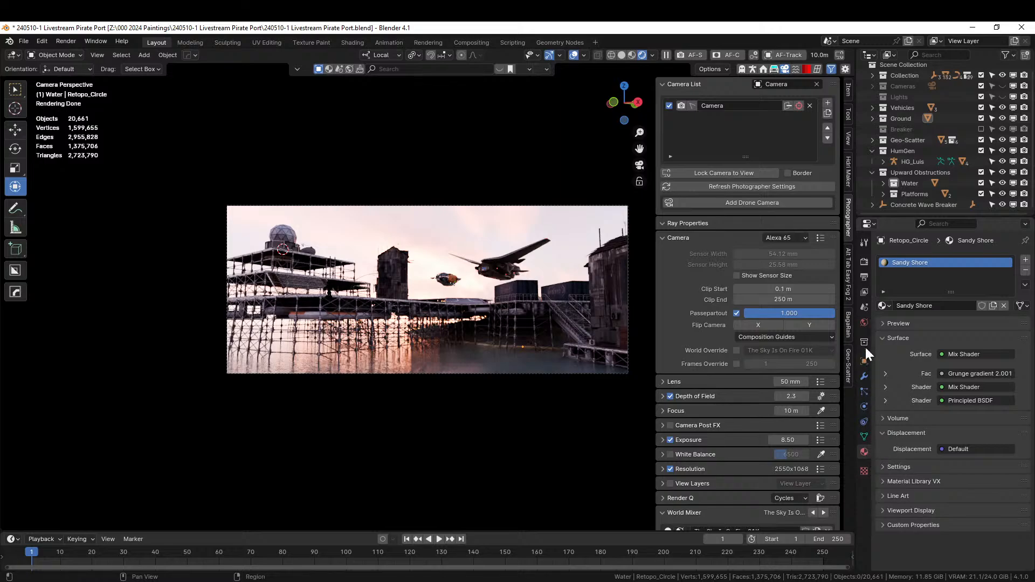
# Change the render's color management look to Base Contrast.
pyautogui.click(864, 262)
pyautogui.scroll(-5, 944, 432)
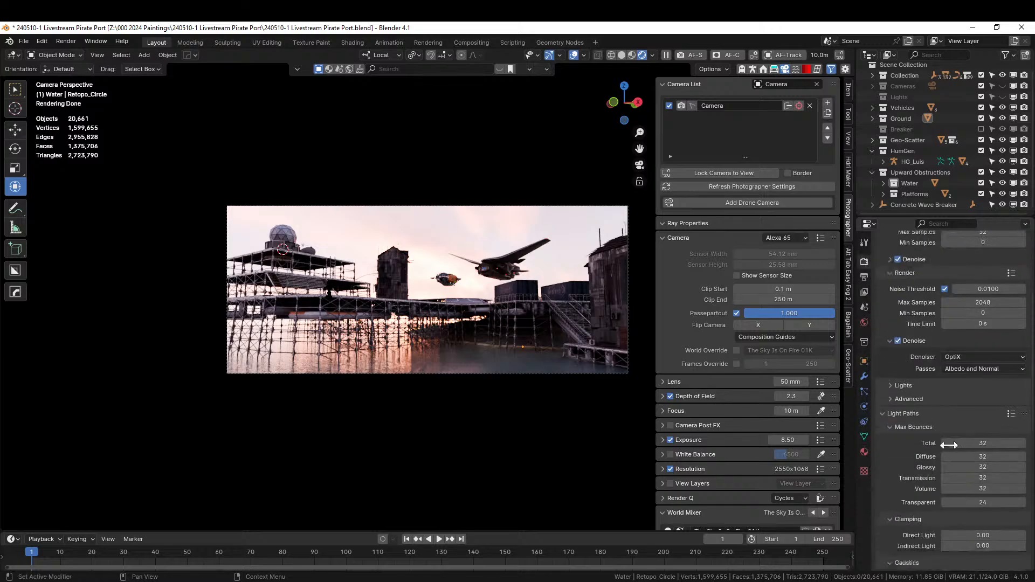
pyautogui.scroll(-1, 949, 452)
pyautogui.click(962, 494)
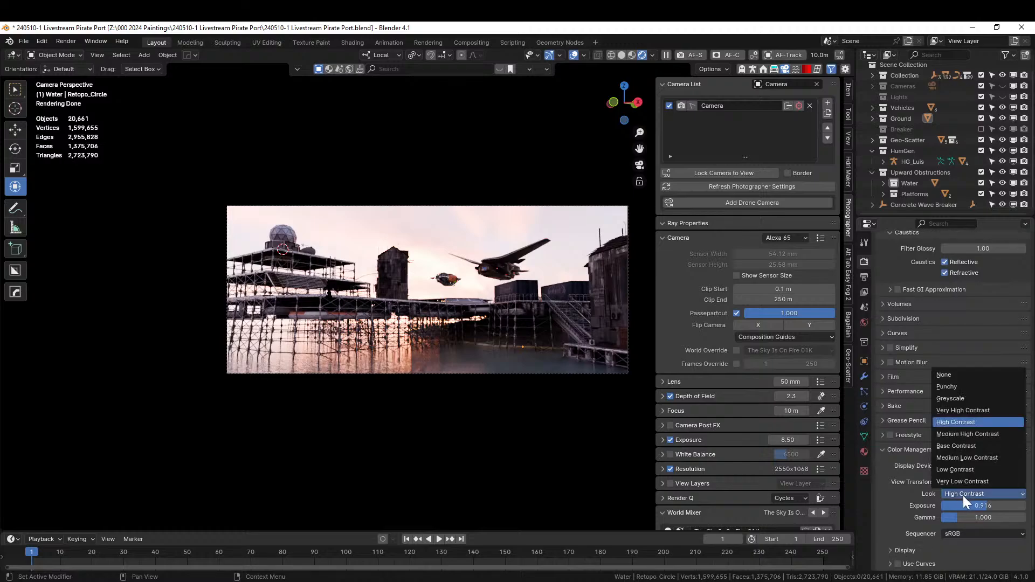
pyautogui.click(970, 446)
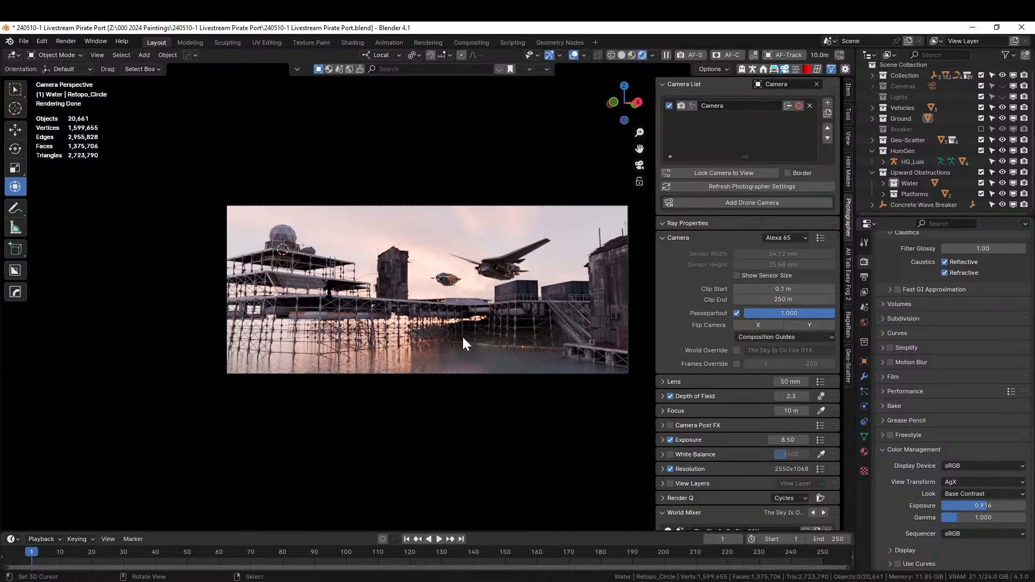
# Move the large winged spaceship higher above the containers in the camera frame and save the file.
pyautogui.click(509, 274)
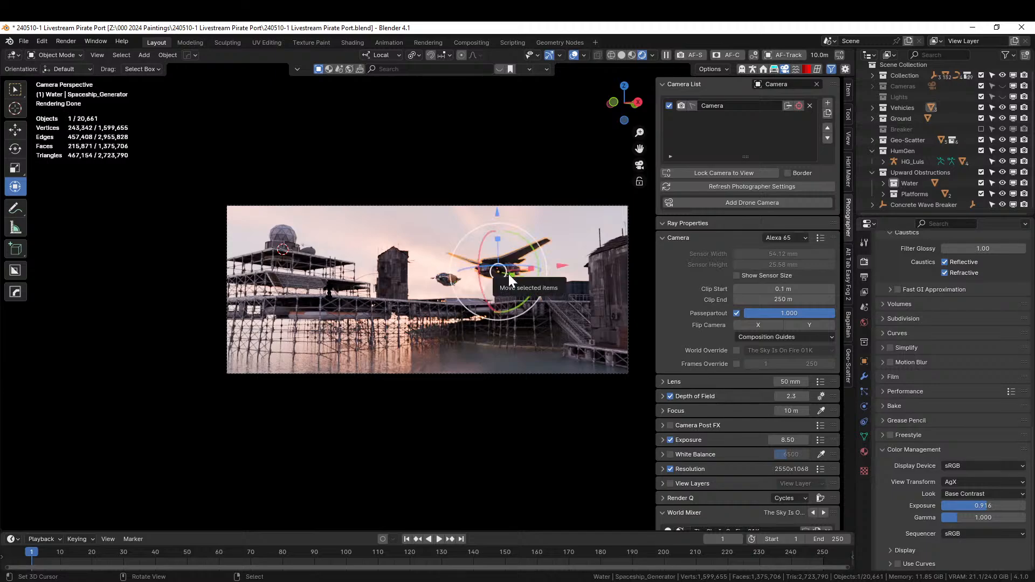
pyautogui.moveTo(509, 274); pyautogui.dragTo(530, 246)
pyautogui.click(452, 277)
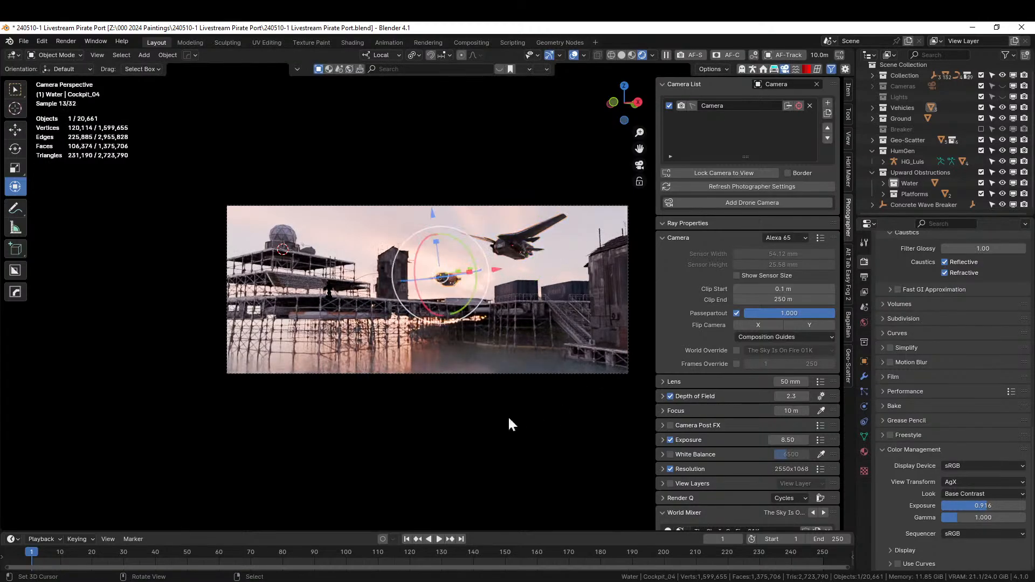
pyautogui.click(463, 451)
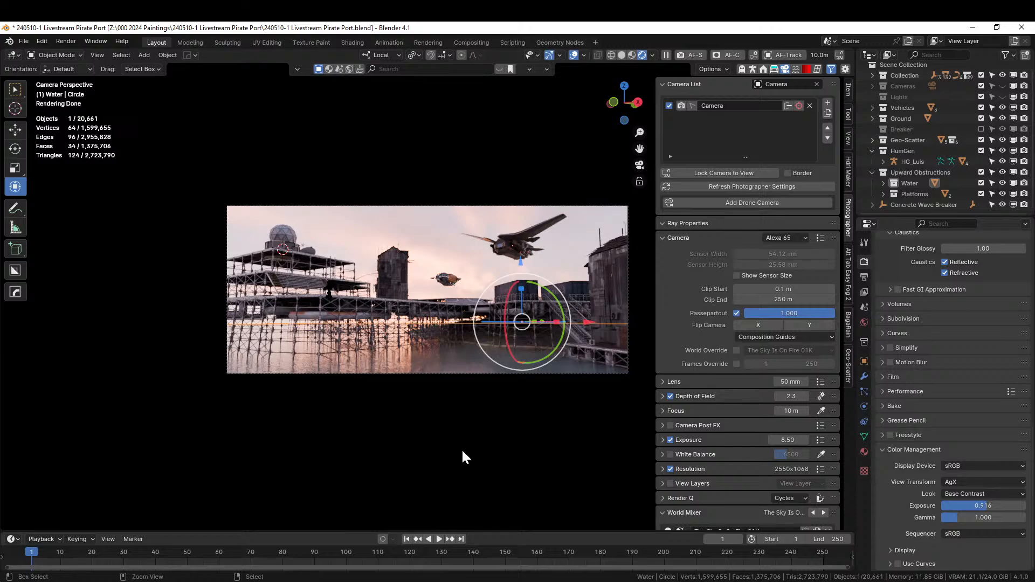
pyautogui.hotkey('ctrl', 's')
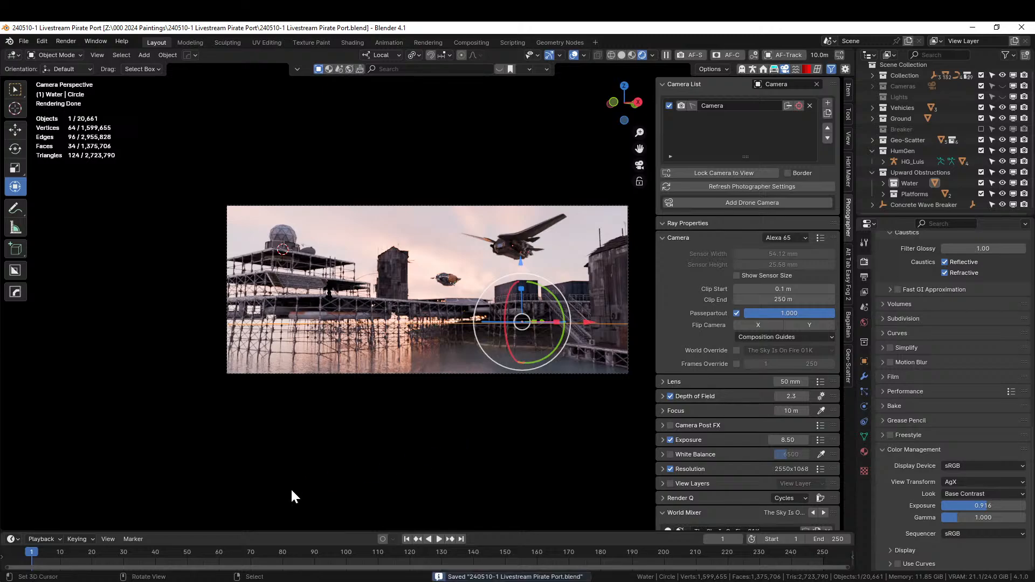
# Fine-tune the camera framing with walk navigation, turning it slightly toward the rusty building and adjusting its height above the water.
pyautogui.hotkey('shift', '`')
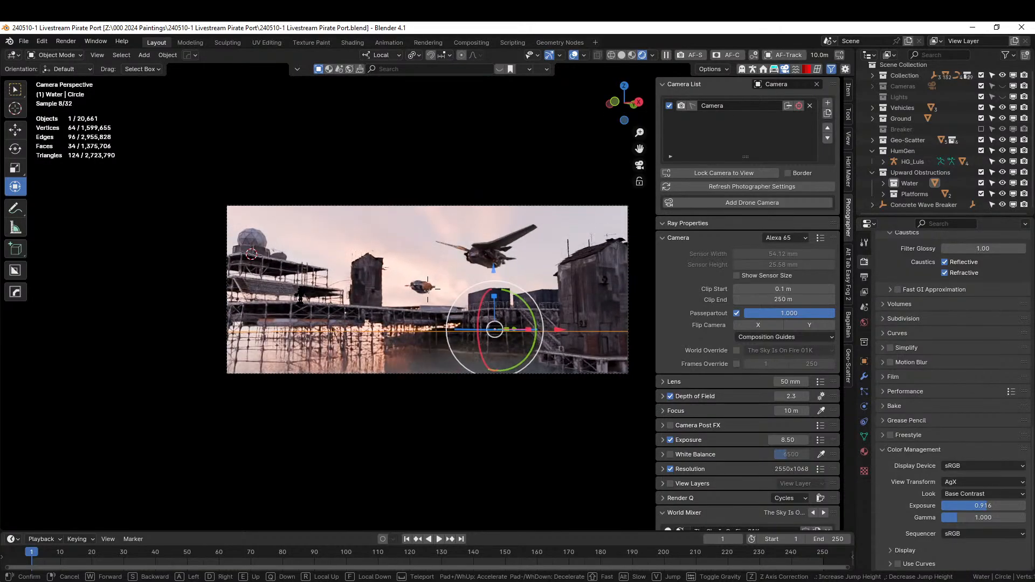
pyautogui.click(291, 496)
pyautogui.hotkey('shift', '`')
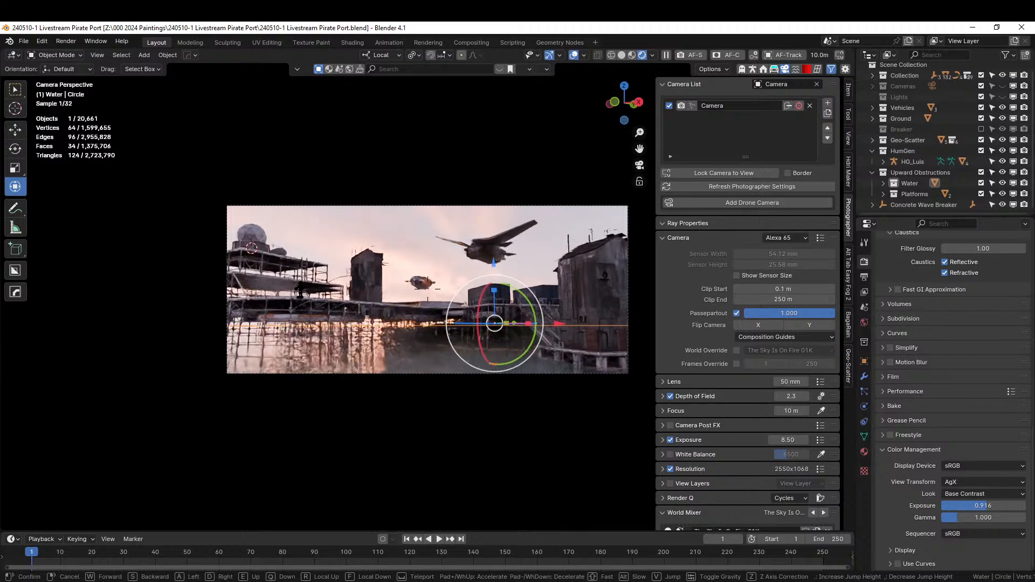
pyautogui.click(293, 492)
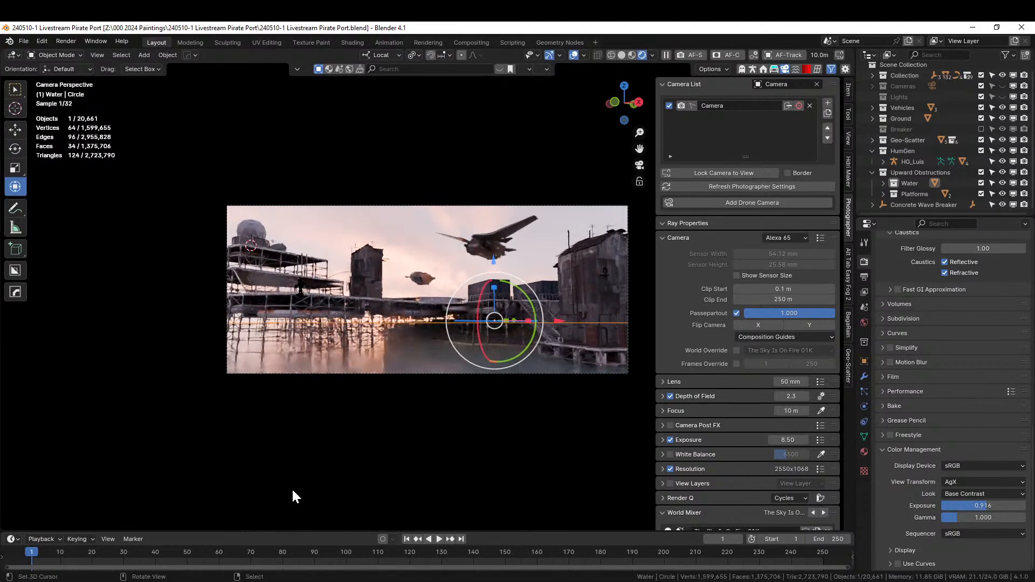